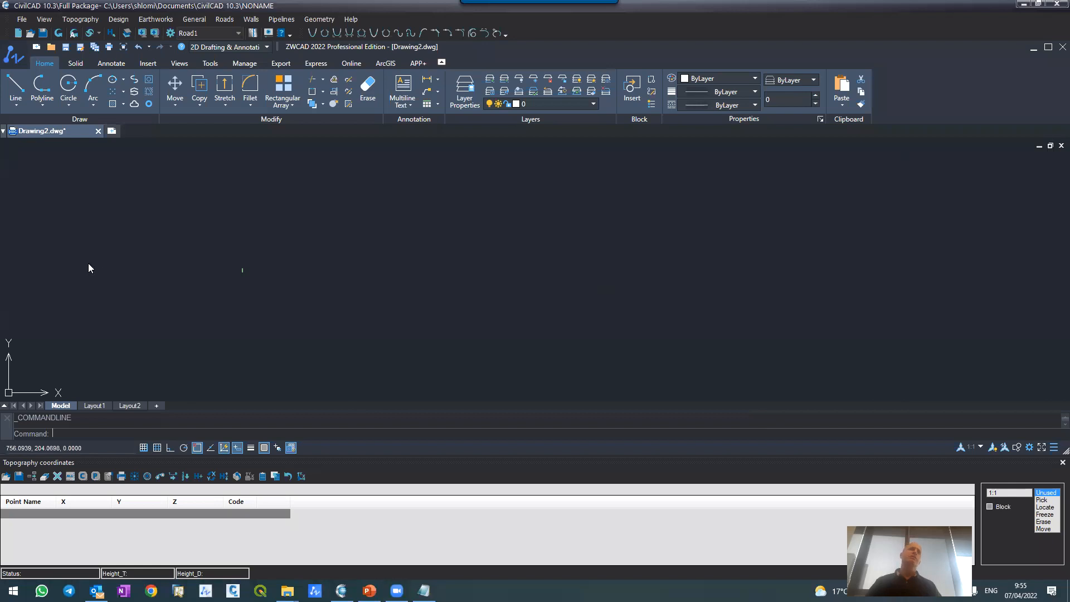
pyautogui.scroll(-6, 261, 278)
pyautogui.scroll(5, 239, 272)
pyautogui.scroll(2, 234, 269)
pyautogui.scroll(-6, 234, 268)
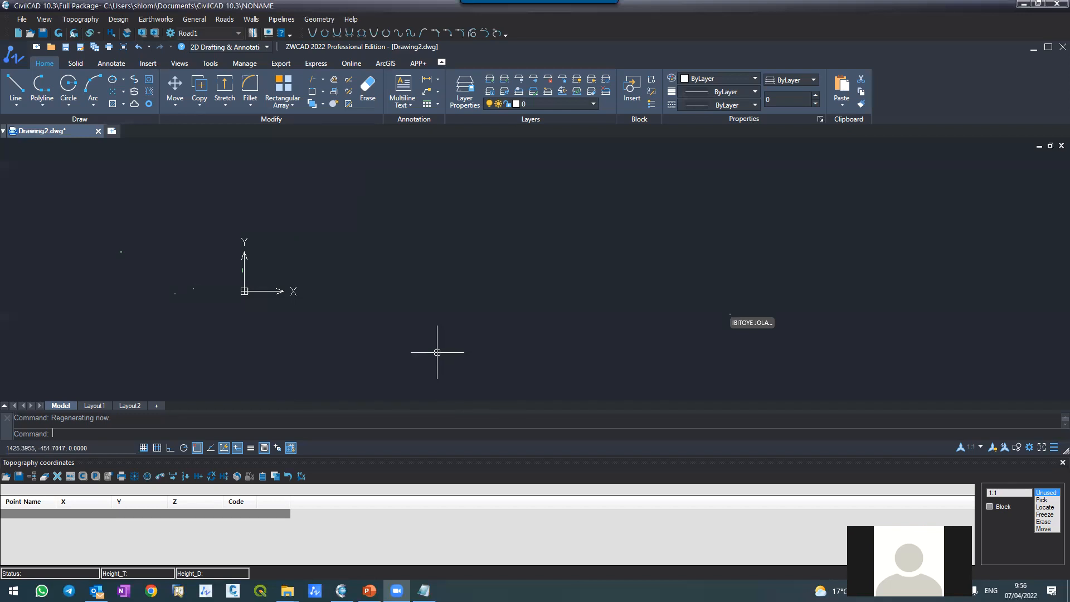
# Step: Switch to the Notepad notes, highlight the supported AutoCAD 2018 and ZWCAD Std 2020 lines, and minimize the notes
pyautogui.click(424, 590)
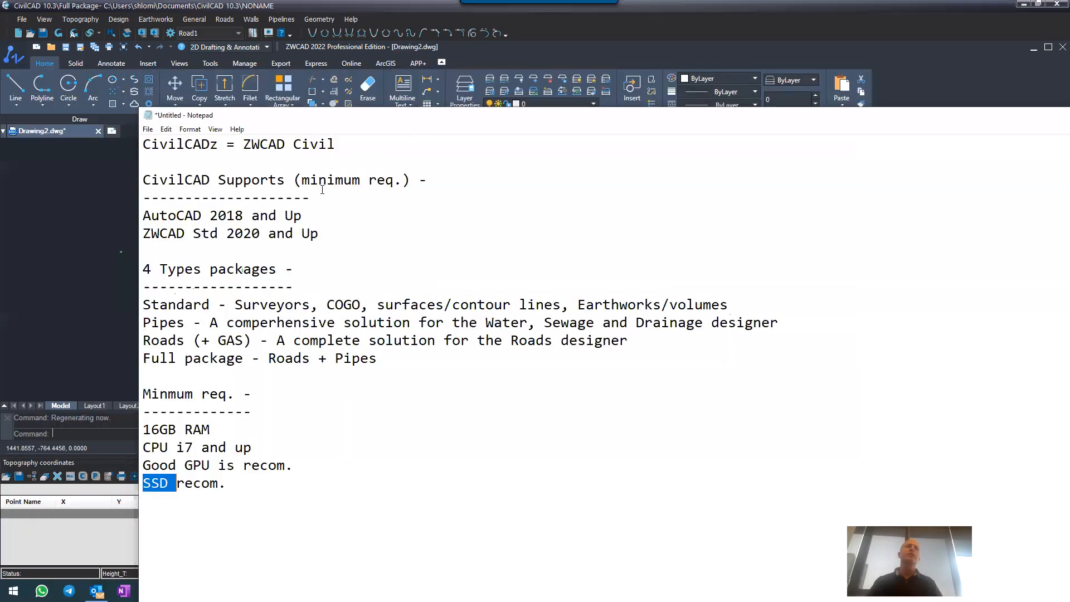
pyautogui.moveTo(144, 215); pyautogui.dragTo(321, 234)
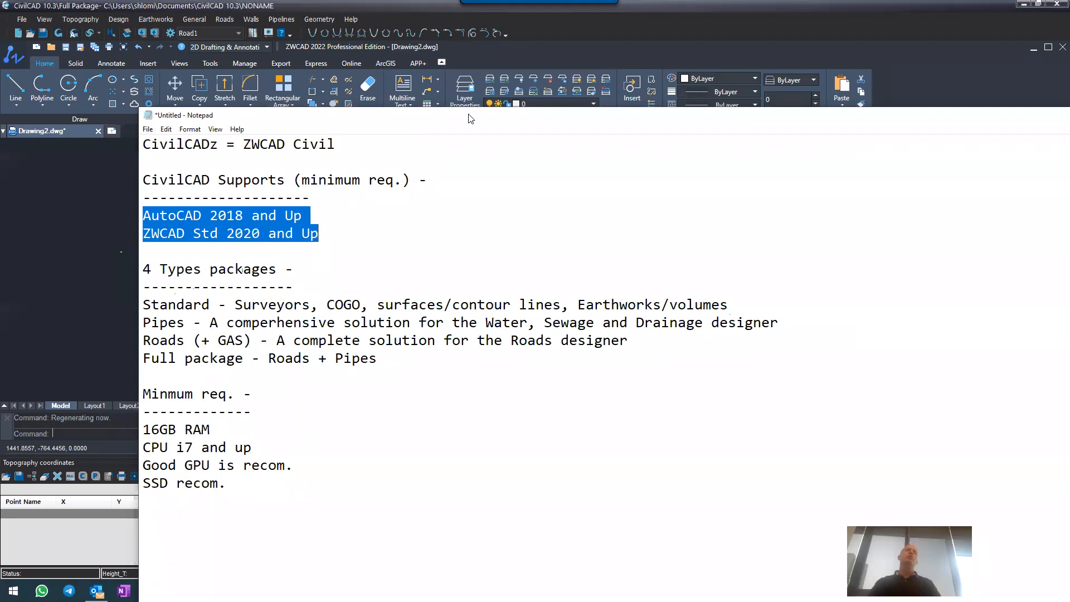
pyautogui.moveTo(467, 118); pyautogui.dragTo(286, 144)
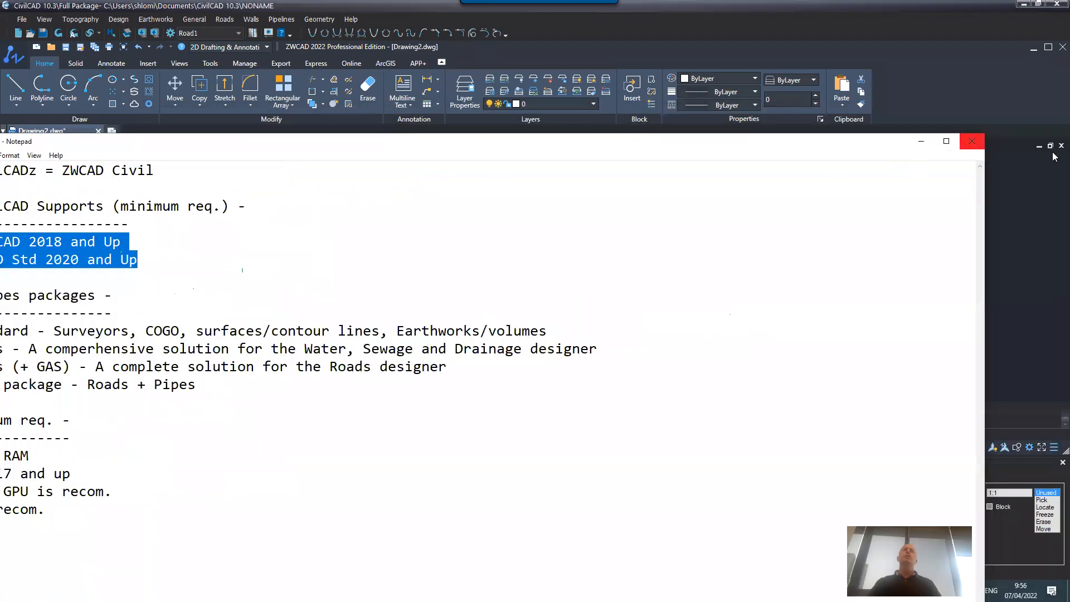
pyautogui.click(923, 140)
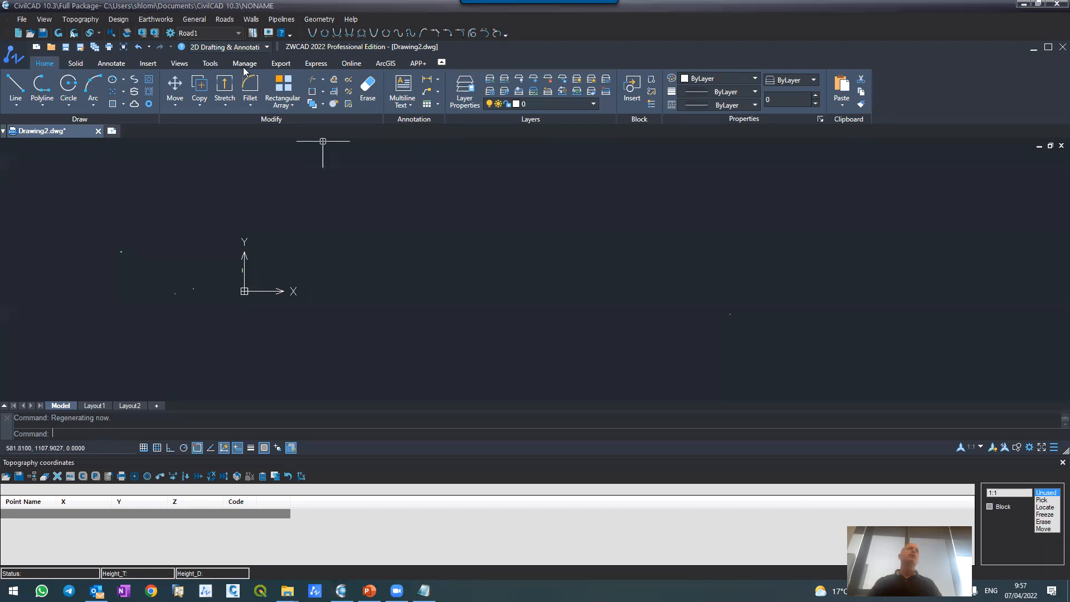
pyautogui.click(22, 20)
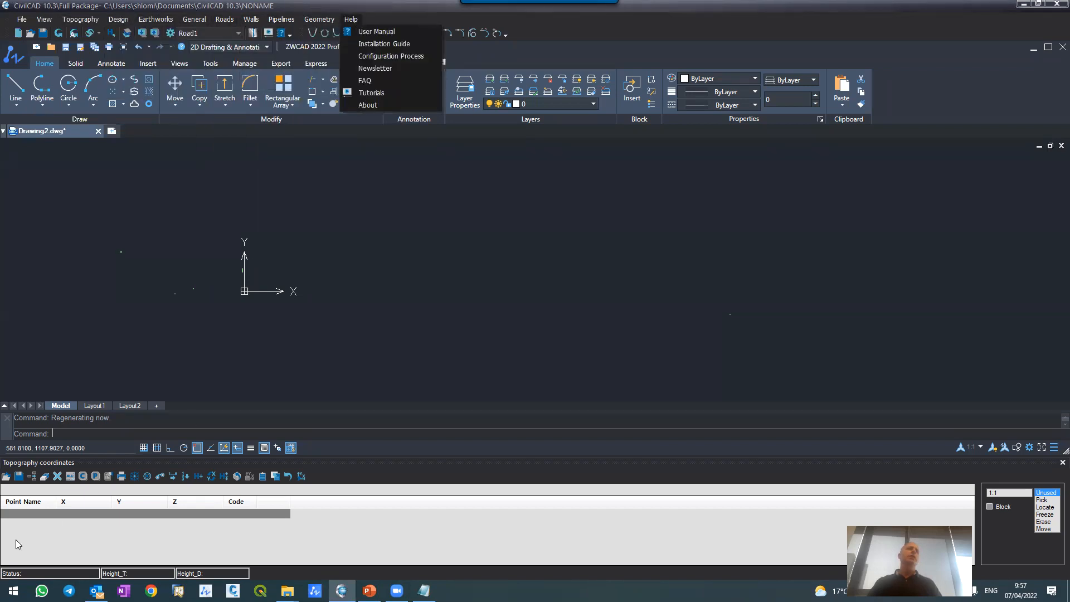
pyautogui.click(19, 488)
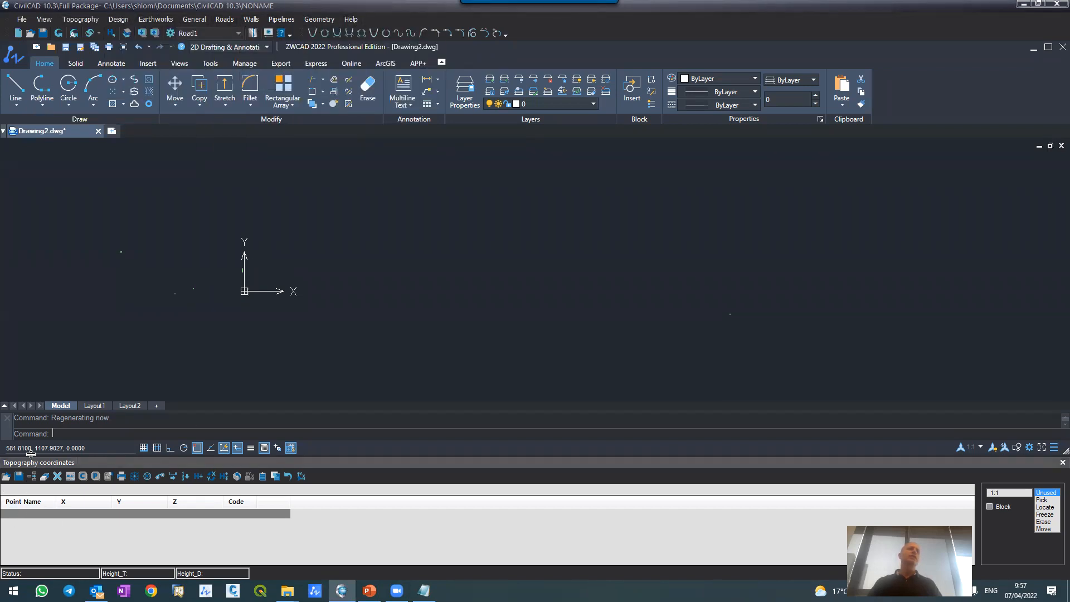
# Step: Enlarge the Topography coordinates table upward so it takes up more of the space below the drawing area
pyautogui.moveTo(33, 456); pyautogui.dragTo(53, 252)
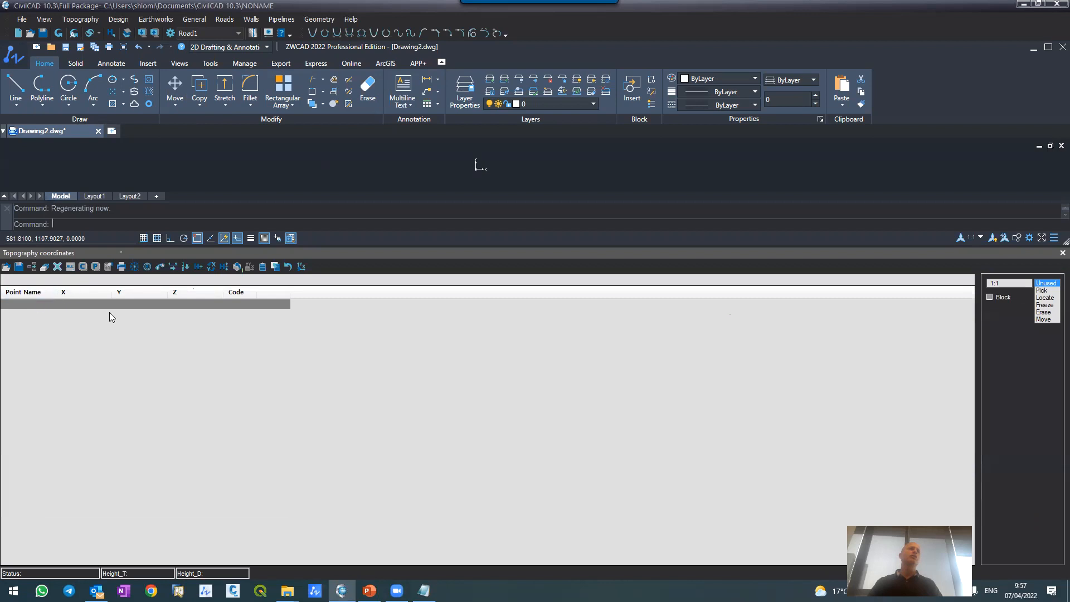
pyautogui.moveTo(131, 245); pyautogui.dragTo(129, 392)
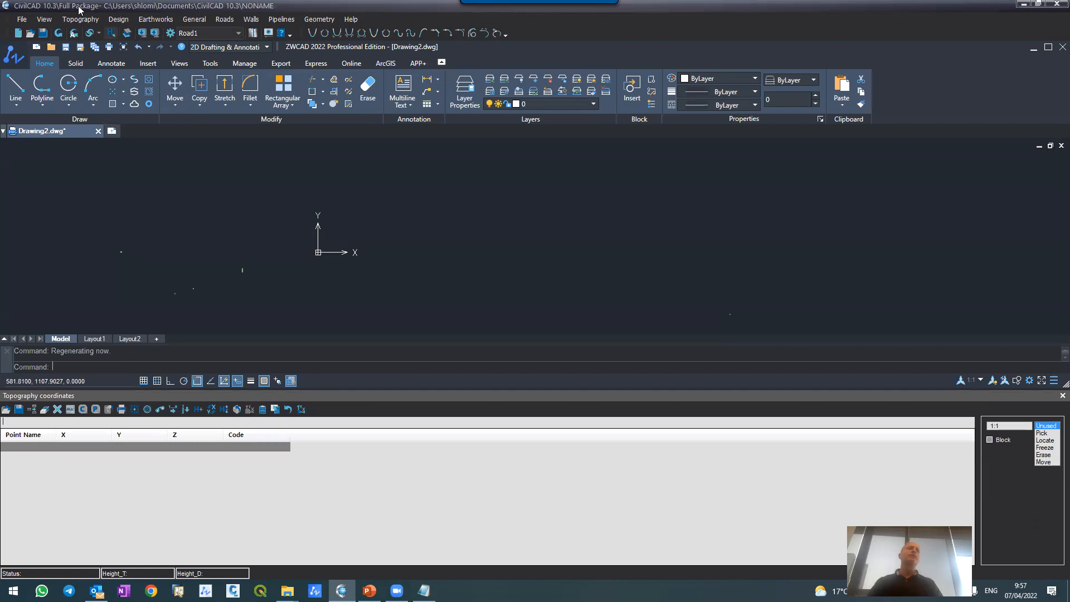
# Step: Start a new project and create a folder named TS1 for it inside C:\CC Projects
pyautogui.click(22, 19)
pyautogui.click(46, 34)
pyautogui.click(602, 333)
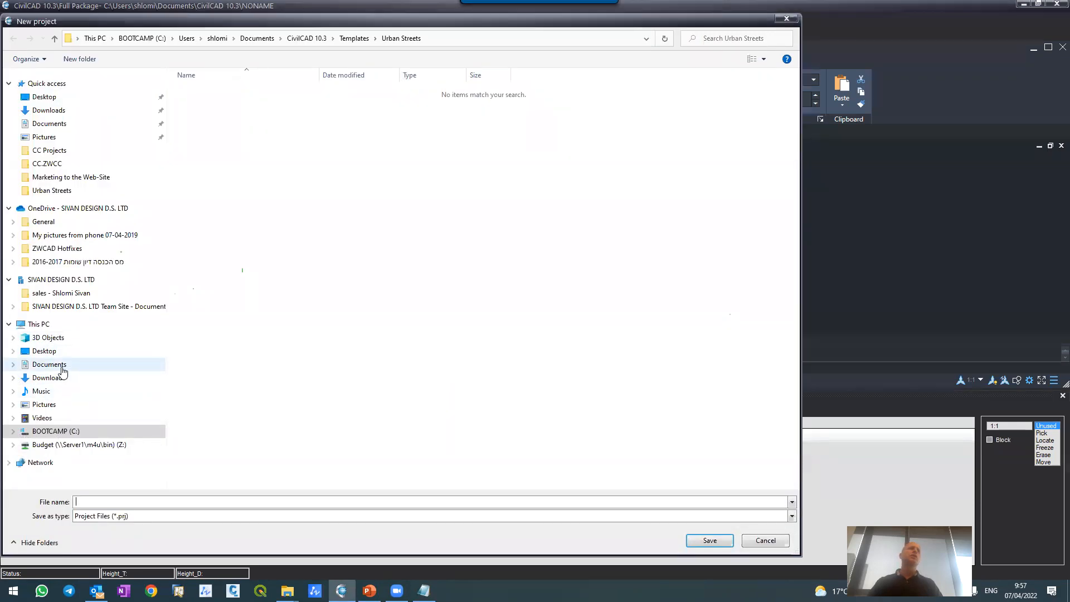
pyautogui.click(58, 432)
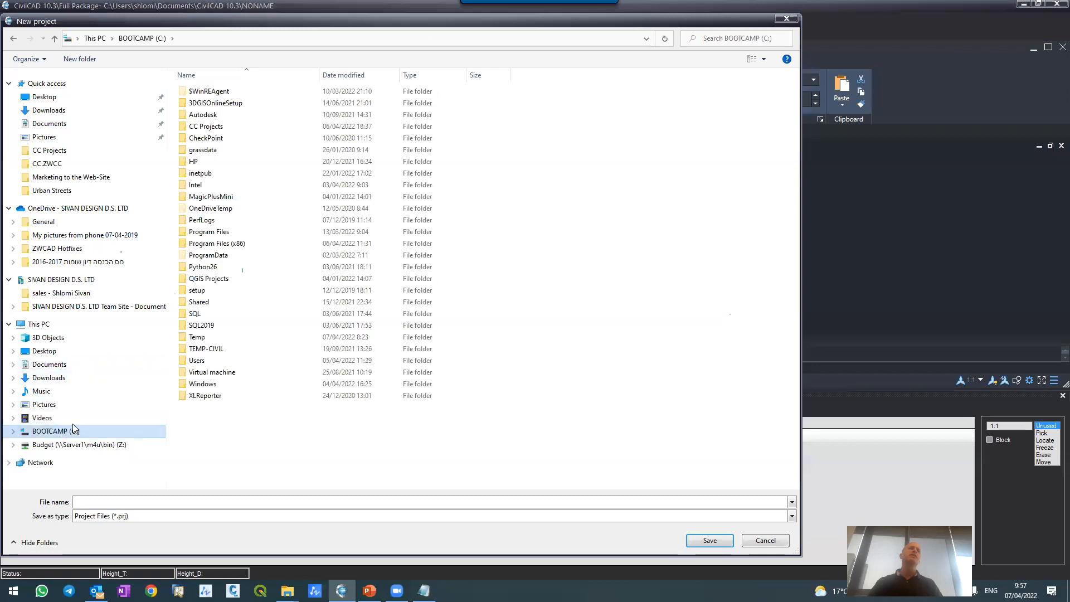
pyautogui.doubleClick(206, 127)
pyautogui.click(80, 57)
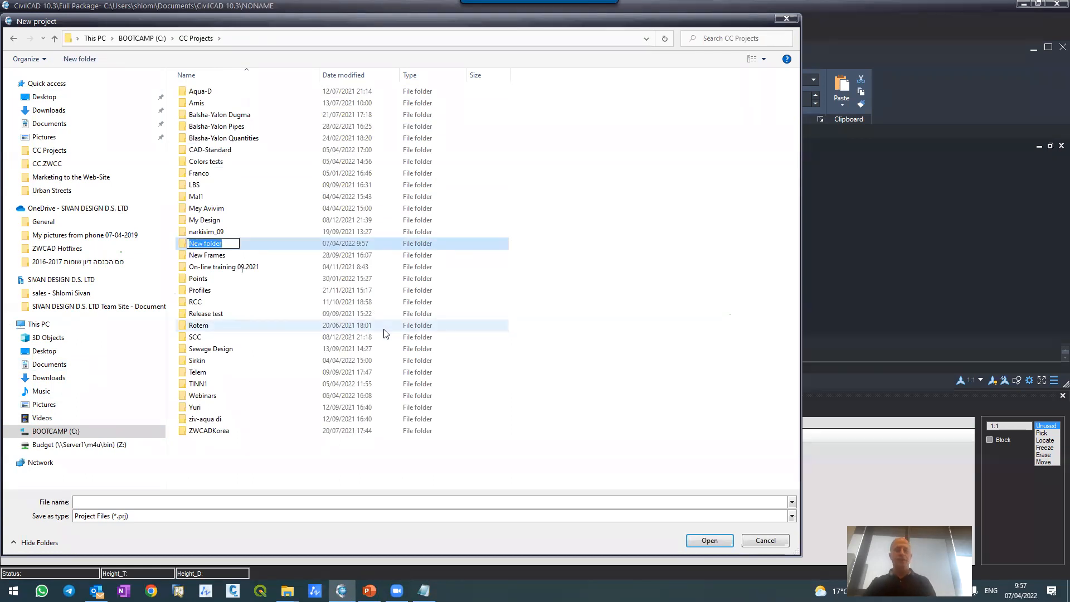
pyautogui.write('TS1')
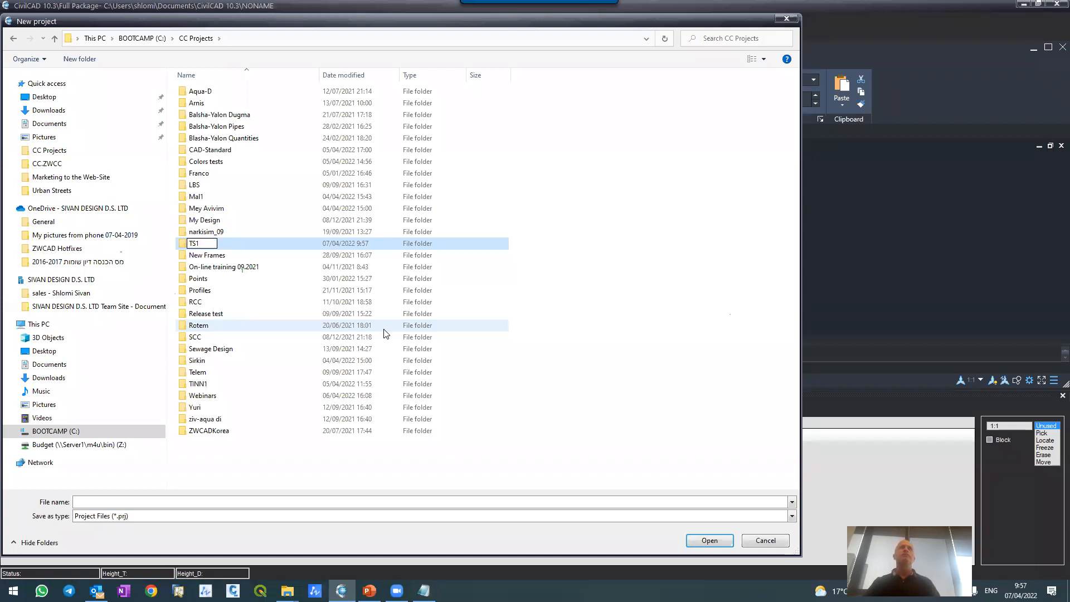
pyautogui.press('Return')
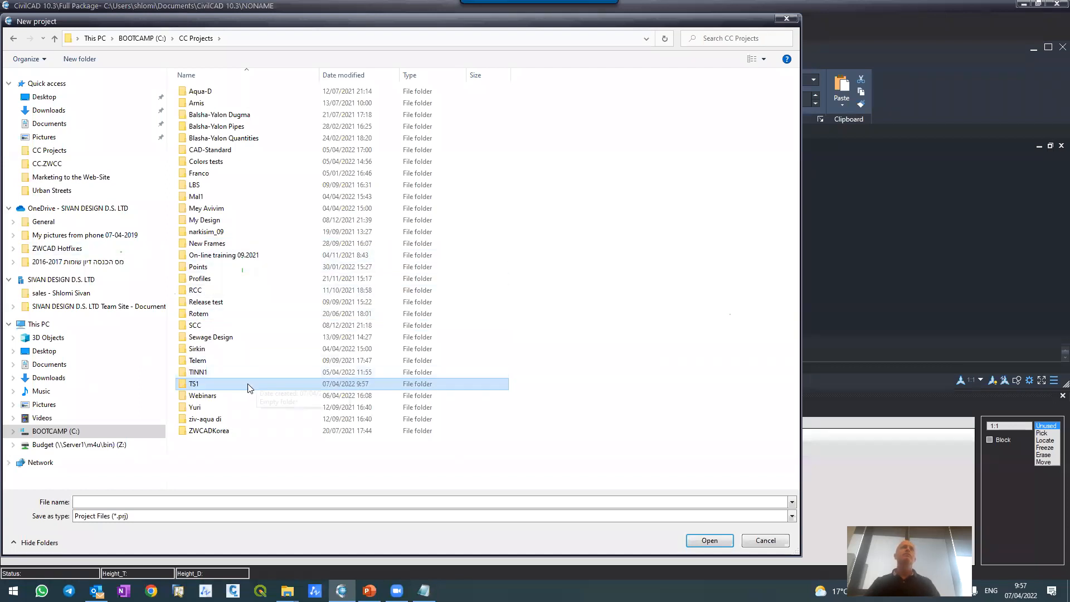
# Step: Save the new project as TS1 in the TS1 folder and continue to a new blank drawing
pyautogui.doubleClick(233, 383)
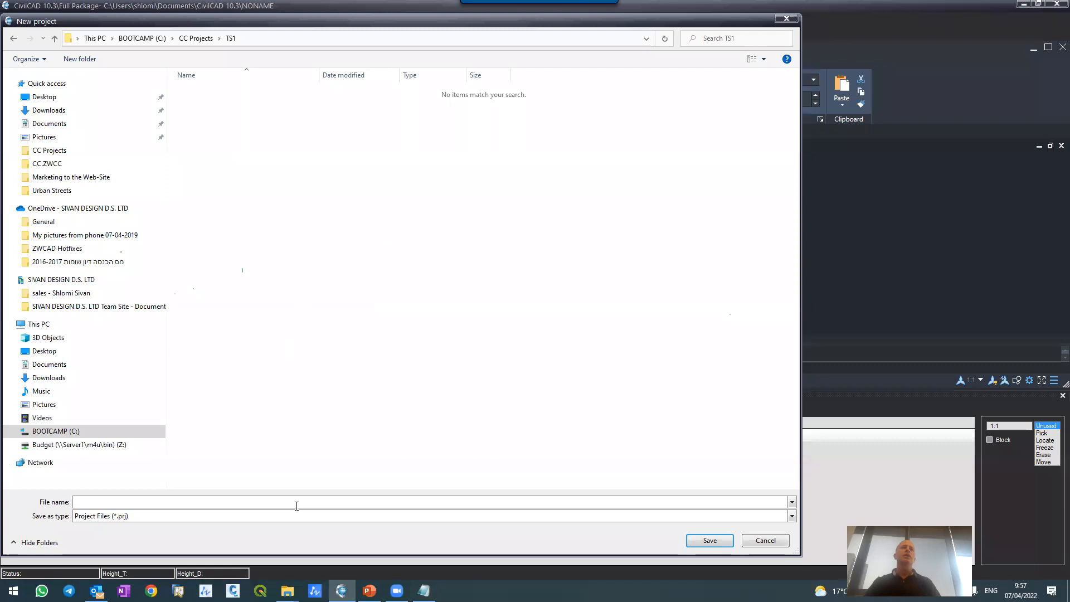
pyautogui.write('TS1')
pyautogui.press('Return')
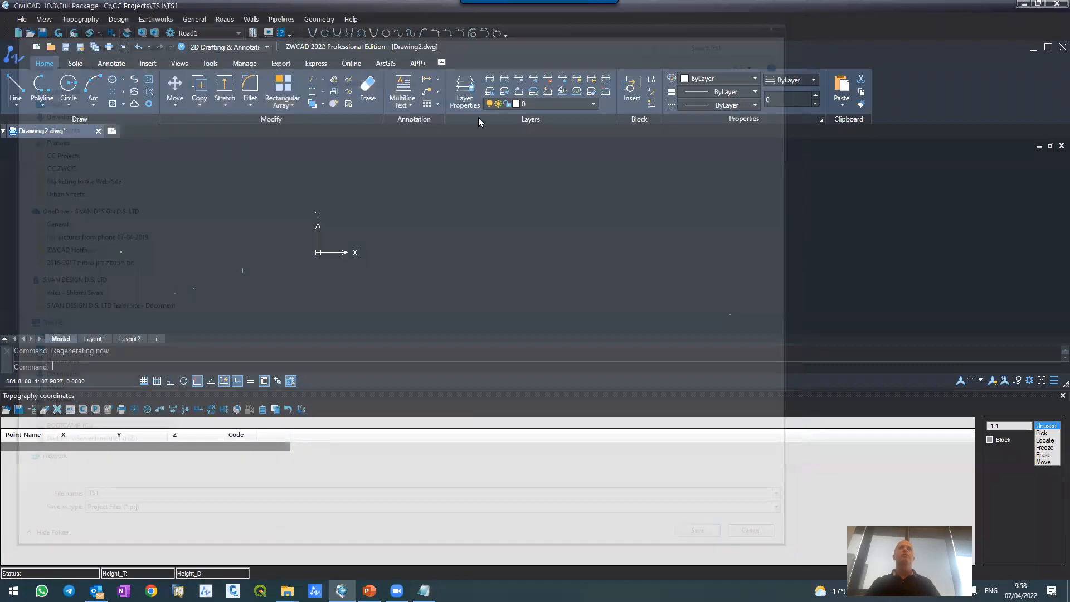
pyautogui.click(552, 241)
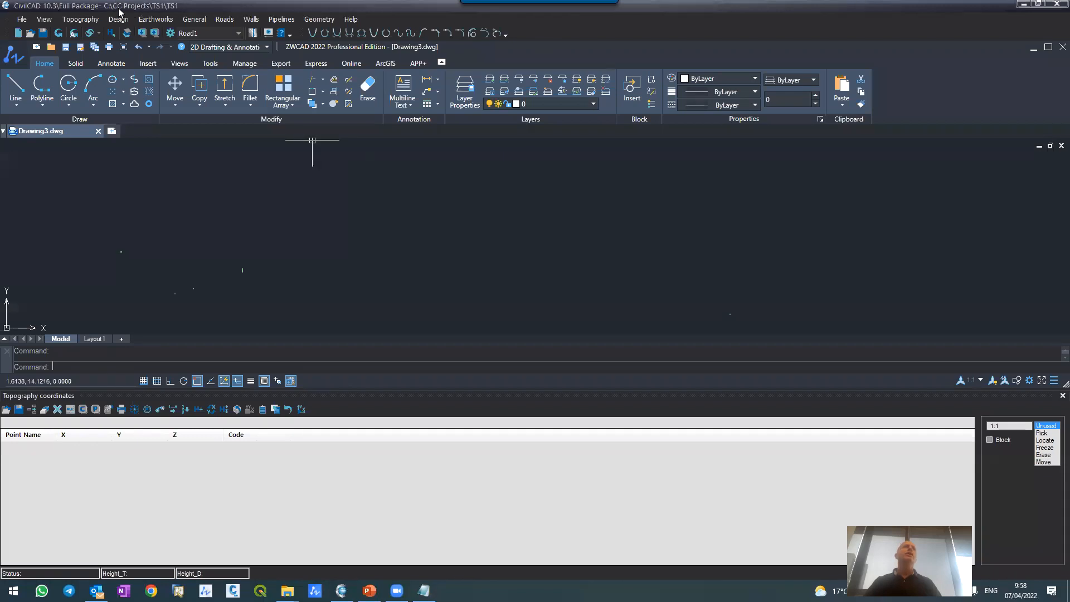
pyautogui.click(167, 9)
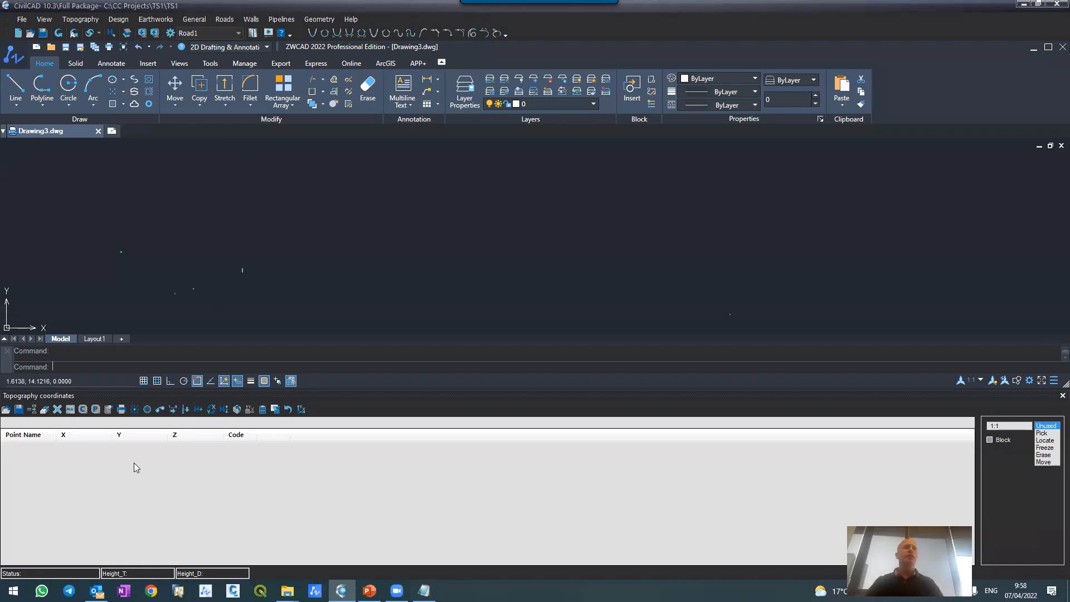
# Step: Enter point 1 in the topography coordinates table with X 1000, Y 1000 and Z 100.32
pyautogui.click(81, 423)
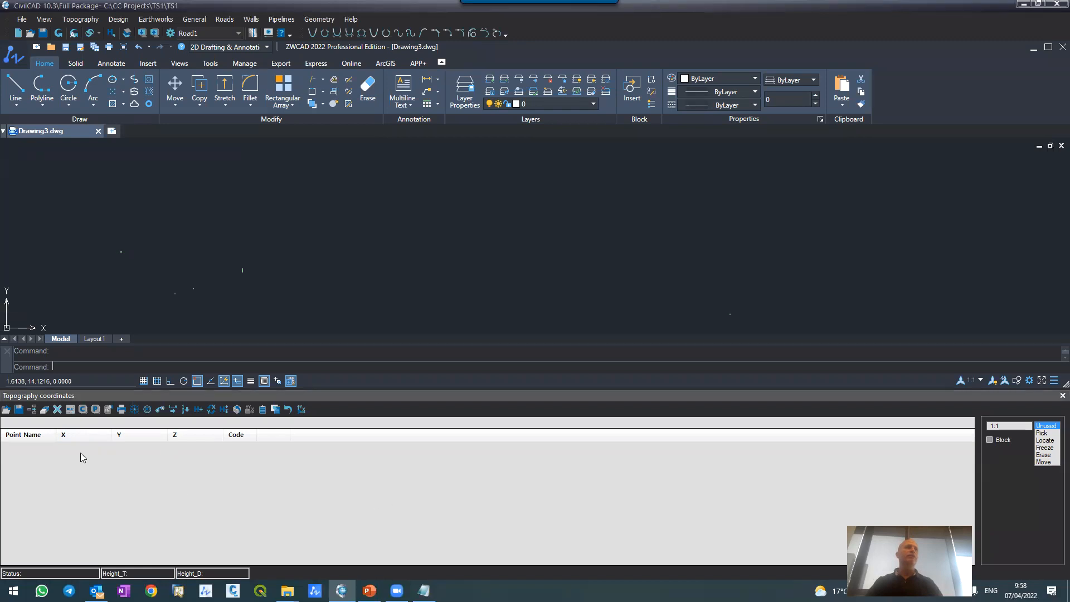
pyautogui.click(14, 422)
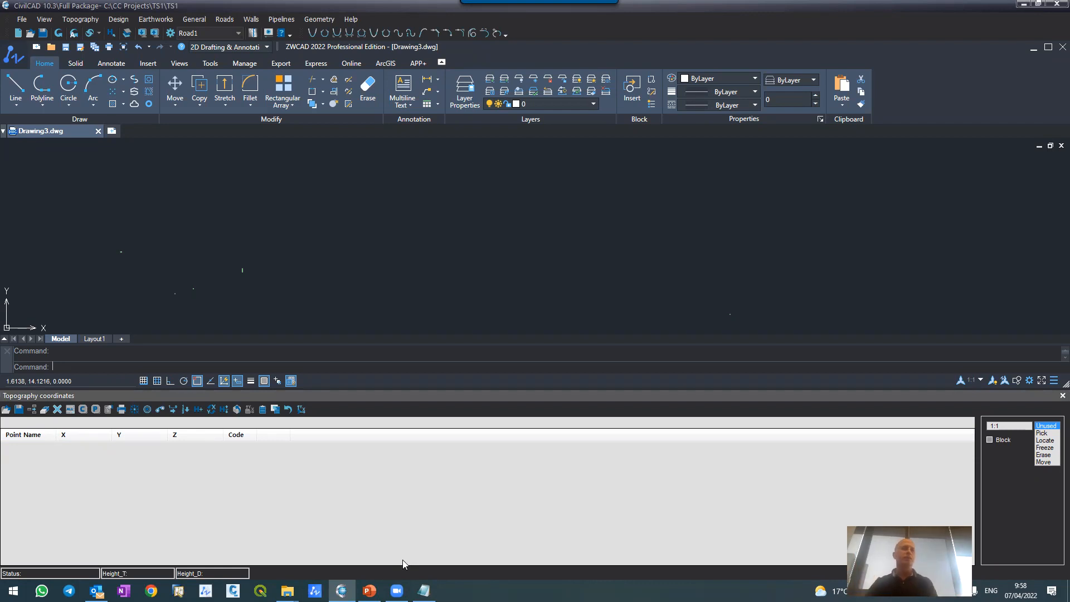
pyautogui.write('1')
pyautogui.press('Tab')
pyautogui.write('10')
pyautogui.write('1000')
pyautogui.write('100.32')
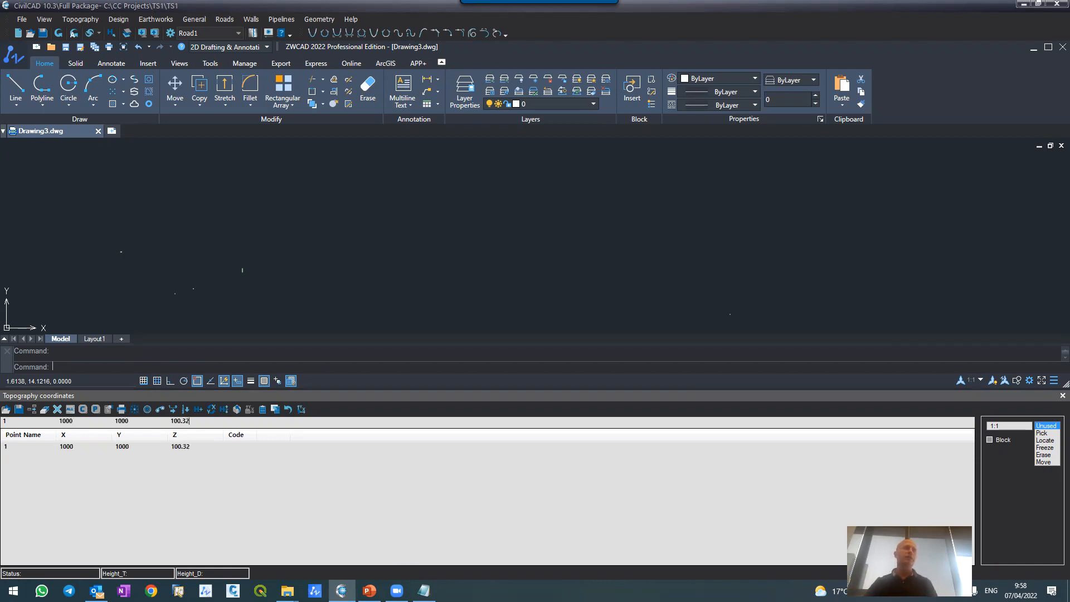
pyautogui.press('Return')
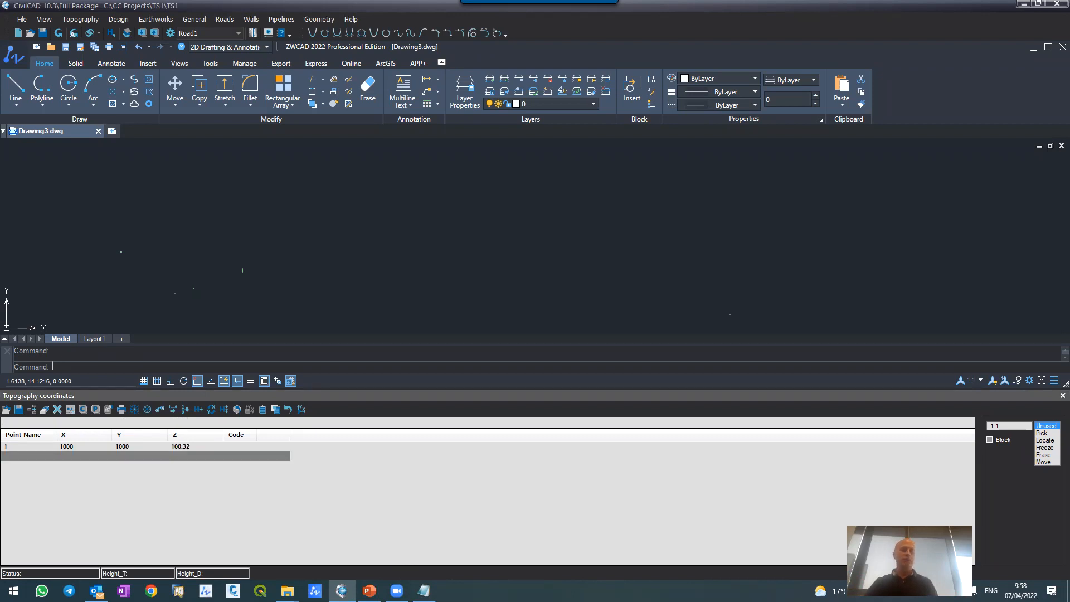
# Step: Add point 2 with X 1050, Y 1050 and Z 102.56, and refresh the drawing to plot the points
pyautogui.write('105')
pyautogui.write('105')
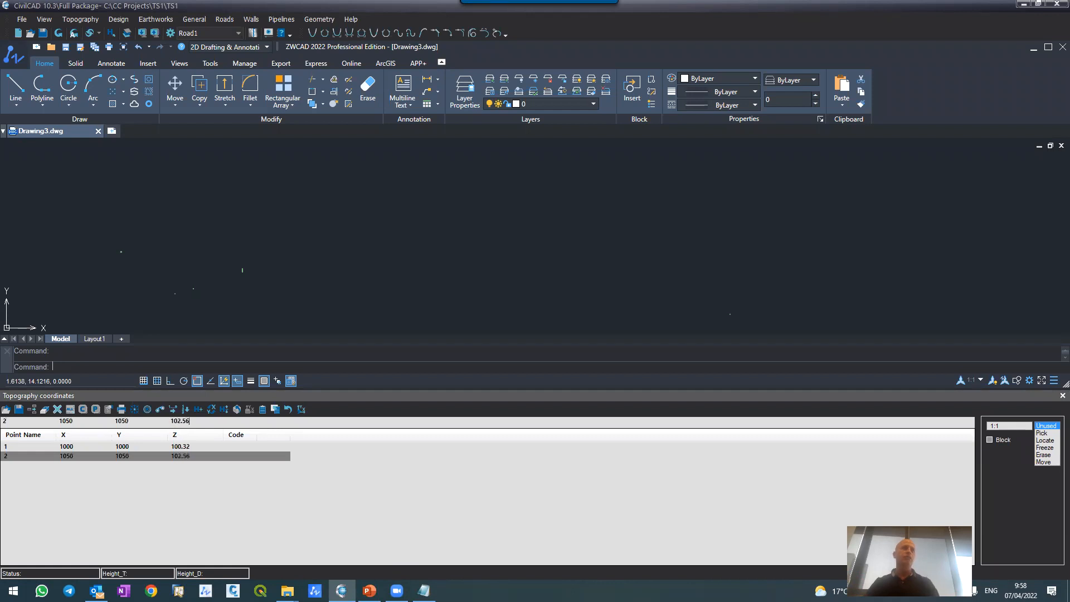
pyautogui.press('Return')
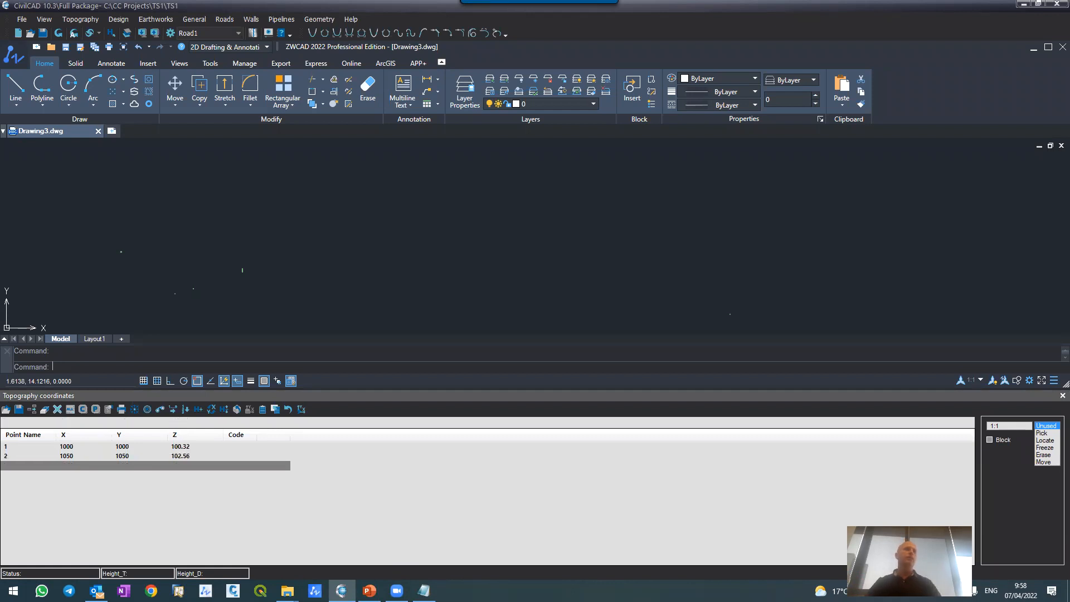
pyautogui.click(56, 34)
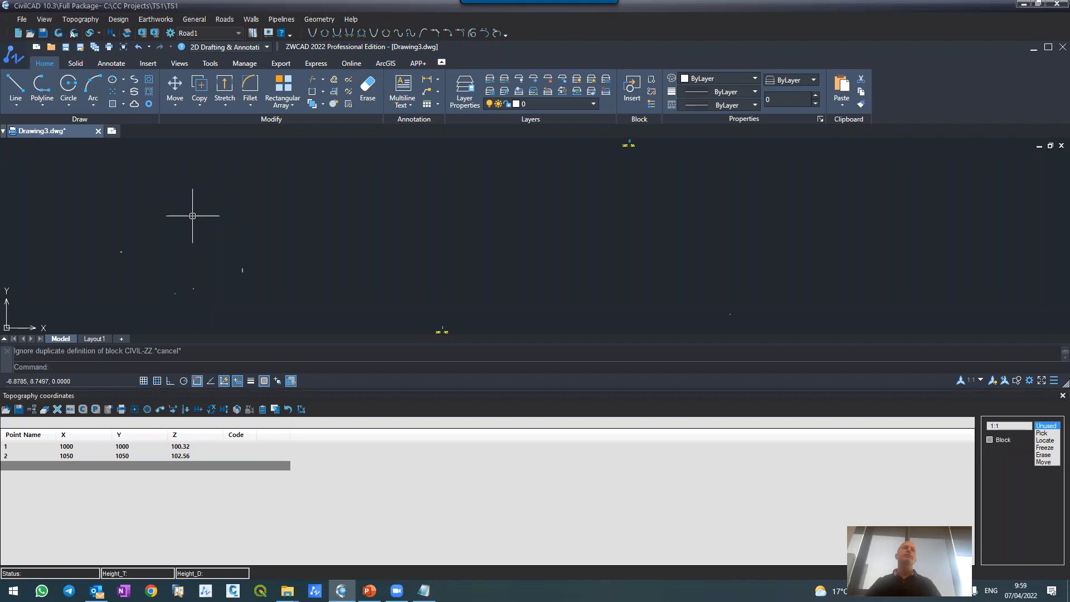
# Step: Examine the number and elevation labels of points 1 and 2 in the drawing against the coordinate table
pyautogui.scroll(6, 432, 239)
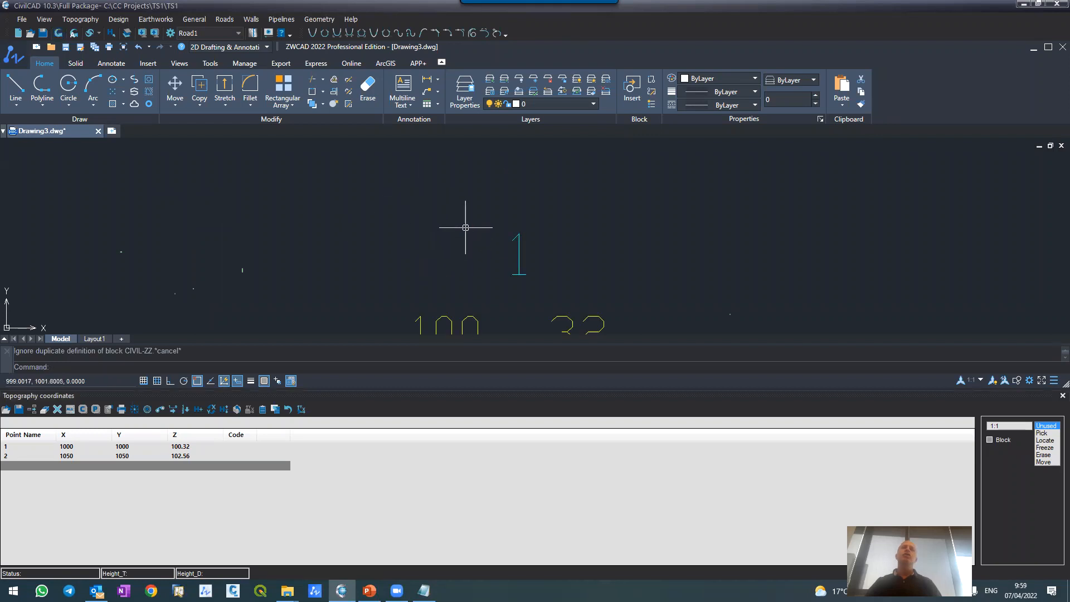
pyautogui.scroll(-4, 478, 237)
pyautogui.scroll(4, 487, 237)
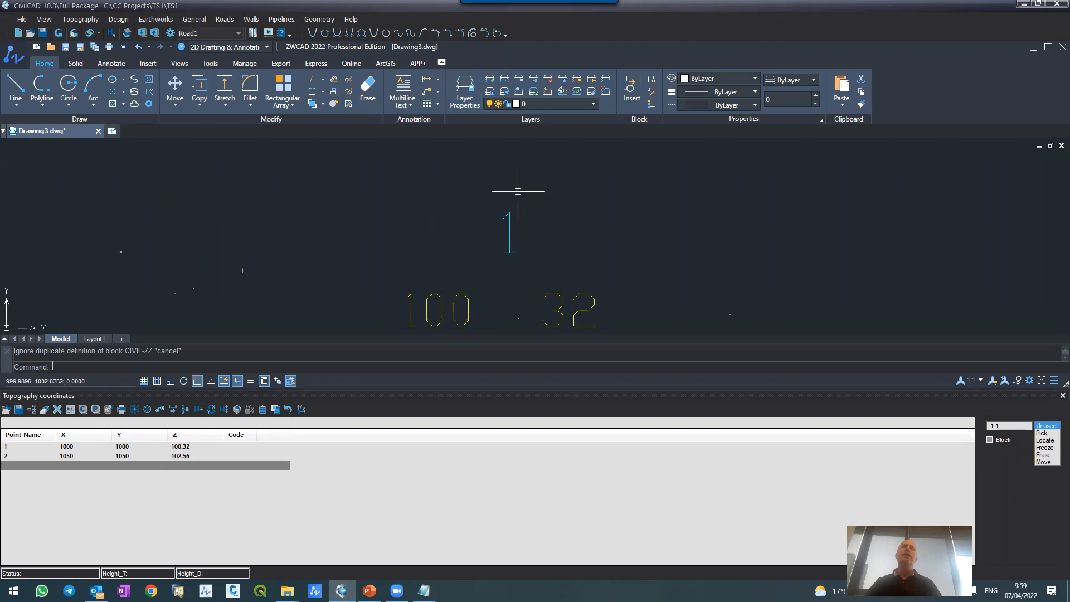
pyautogui.scroll(-5, 485, 295)
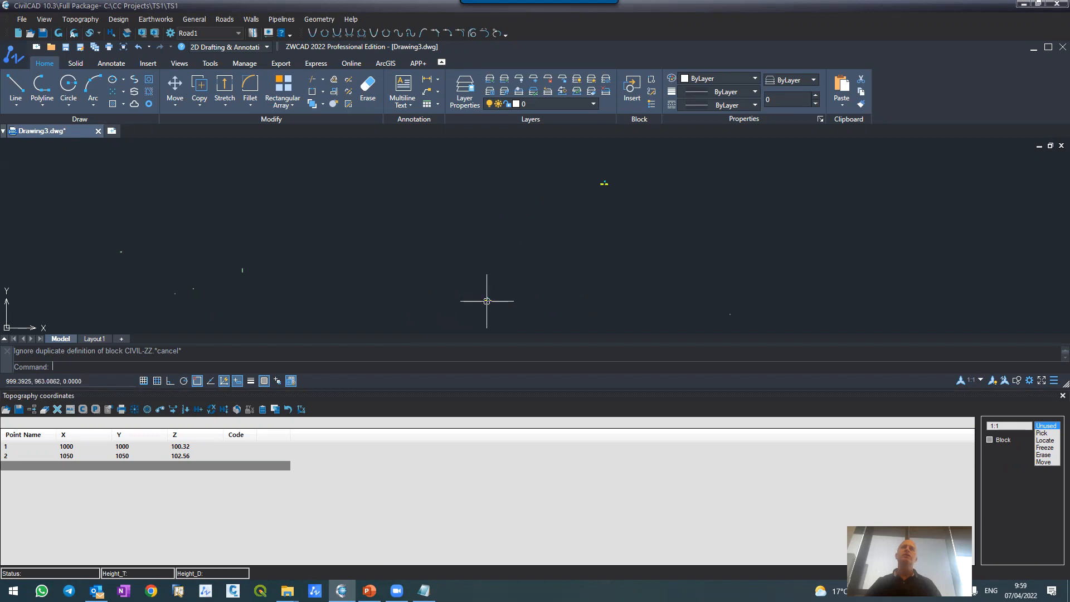
pyautogui.scroll(5, 573, 241)
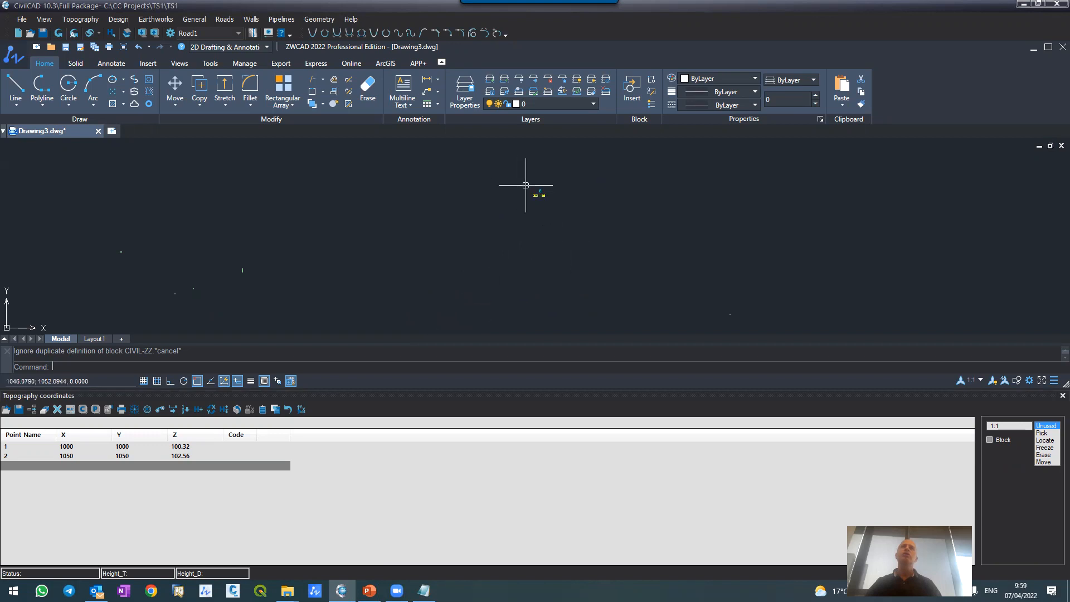
pyautogui.scroll(3, 537, 189)
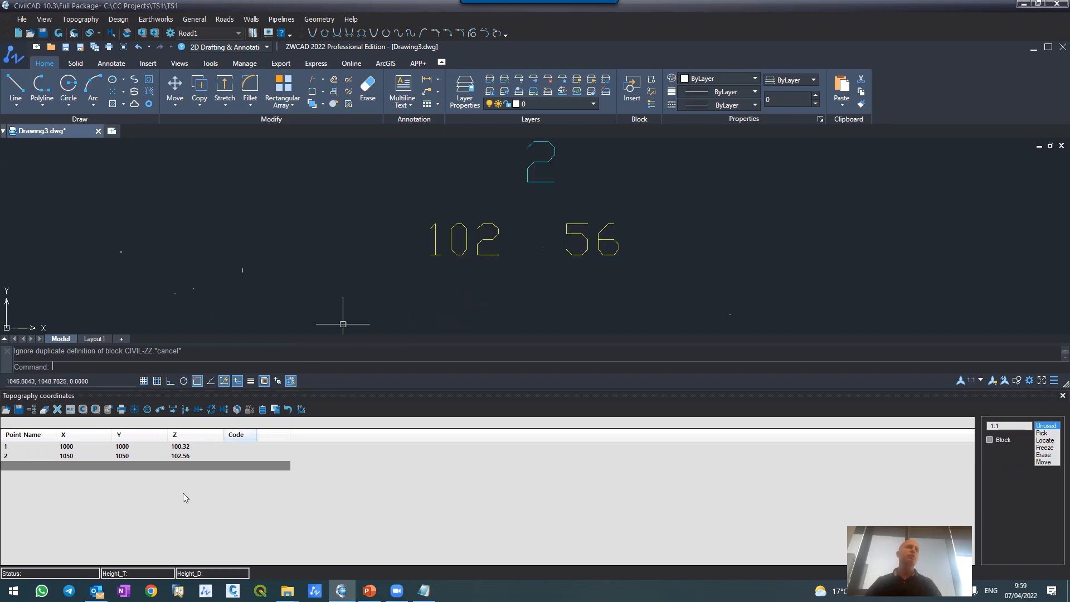
pyautogui.click(29, 457)
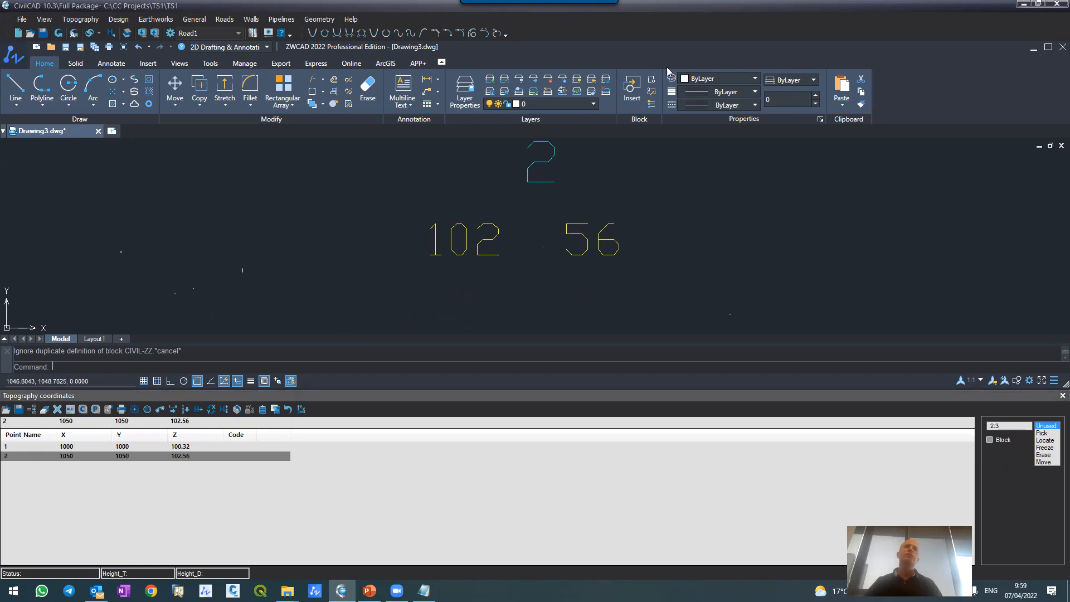
pyautogui.scroll(-3, 526, 190)
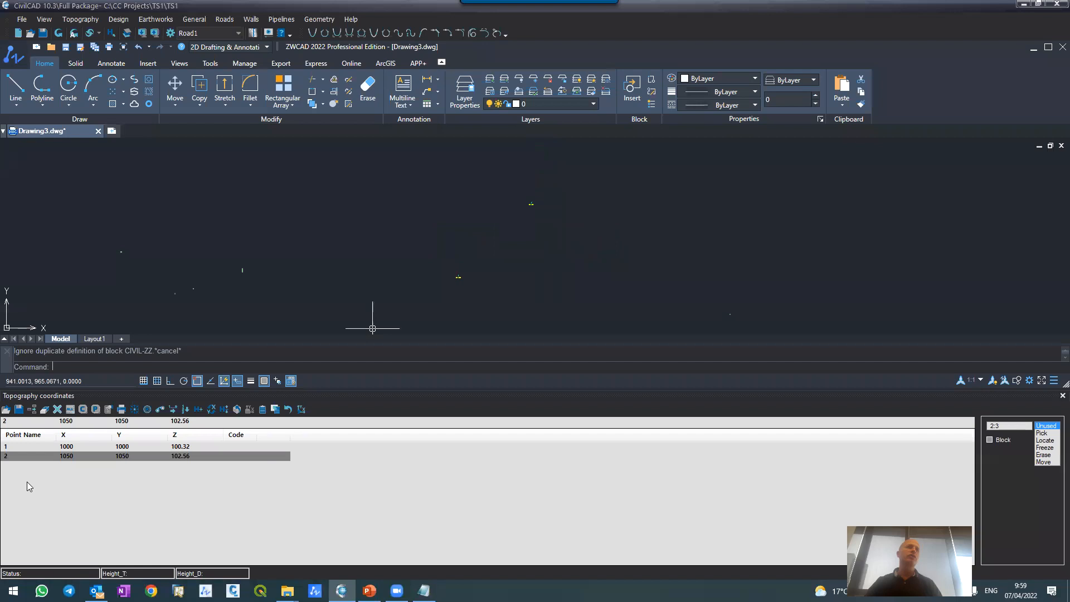
# Step: Add point 3 with X 1005, Y 1010.56 and Z 102, and refresh the drawing to plot it
pyautogui.click(19, 421)
pyautogui.press('Return')
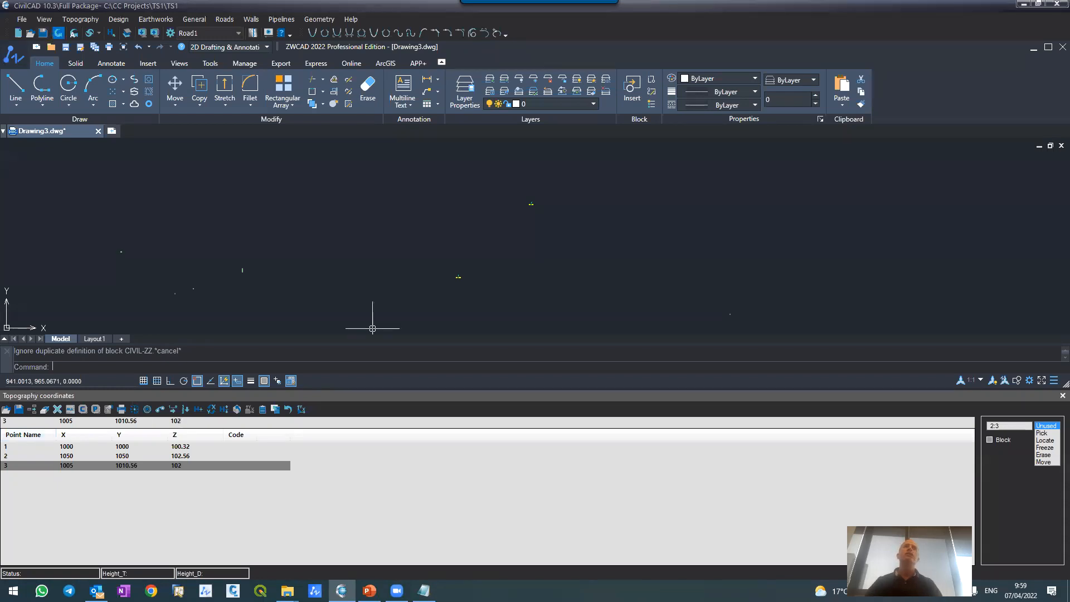
pyautogui.click(58, 34)
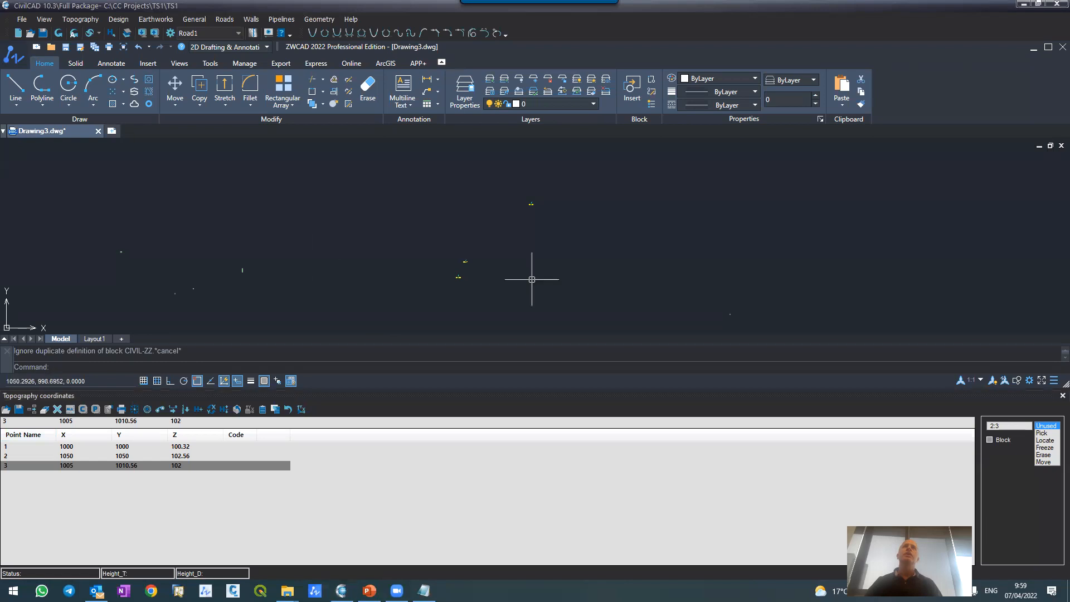
# Step: Inspect the position and labels of the plotted point 3 relative to the other two points
pyautogui.scroll(5, 484, 273)
pyautogui.scroll(3, 406, 222)
pyautogui.scroll(-5, 395, 184)
pyautogui.scroll(-2, 403, 192)
pyautogui.scroll(3, 403, 178)
pyautogui.scroll(-2, 405, 187)
pyautogui.scroll(1, 413, 176)
pyautogui.scroll(-1, 415, 174)
pyautogui.scroll(5, 414, 174)
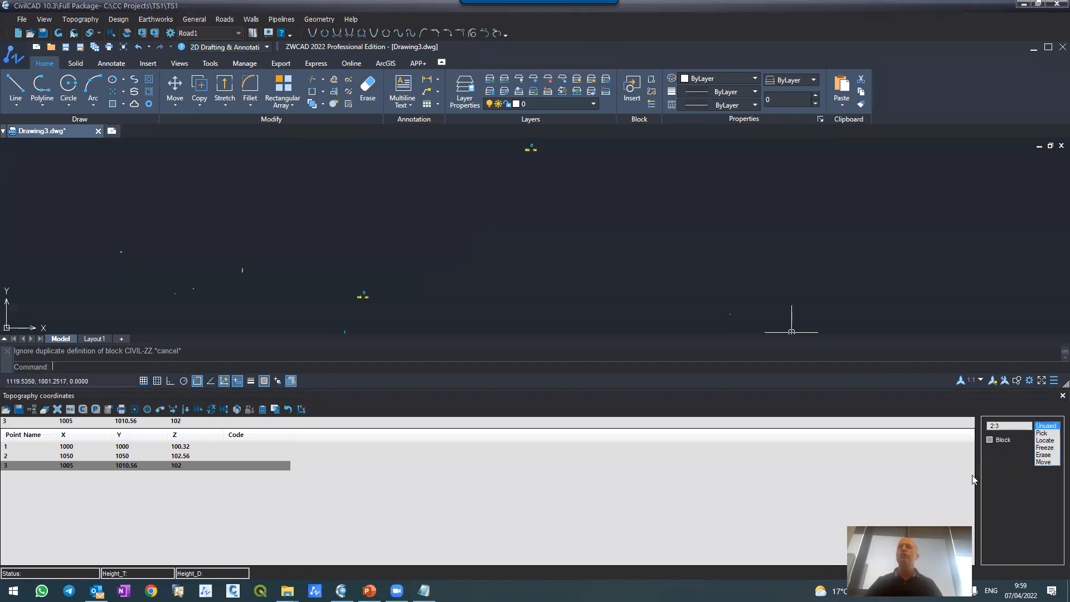
# Step: Pick two topography points in the drawing at about X 1052.66, Y 1023.79 and X 1026.69, Y 1036.93, and refresh to plot them
pyautogui.click(1041, 433)
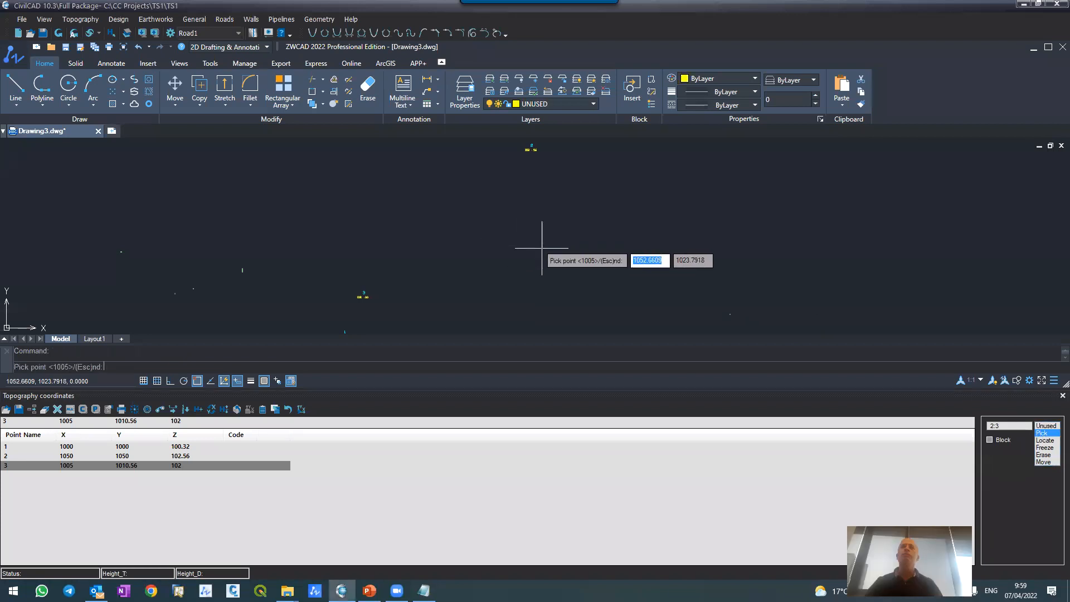
pyautogui.click(542, 248)
pyautogui.click(444, 198)
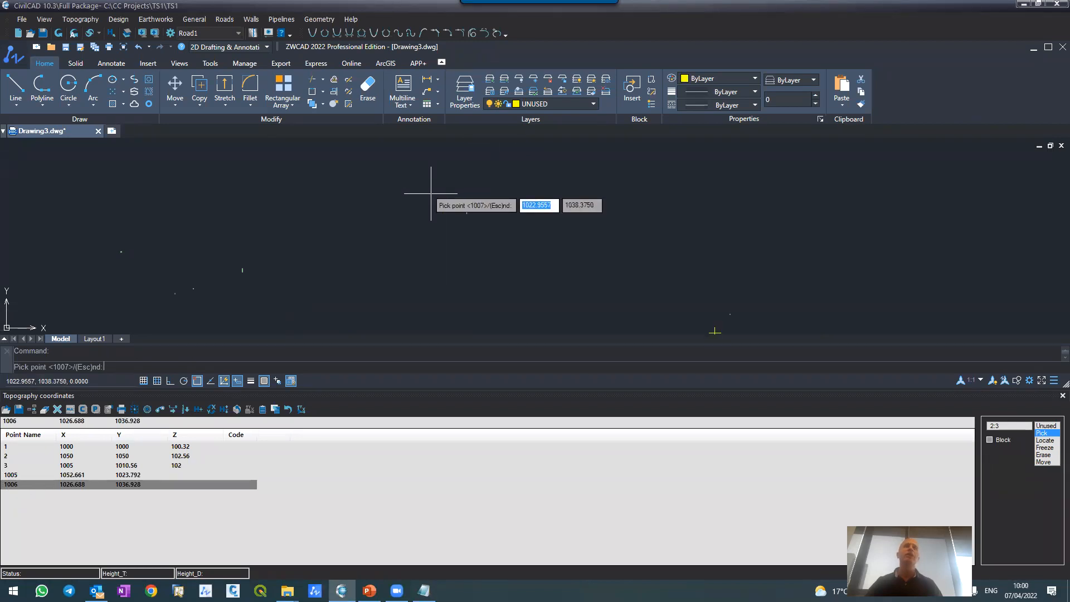
pyautogui.click(60, 34)
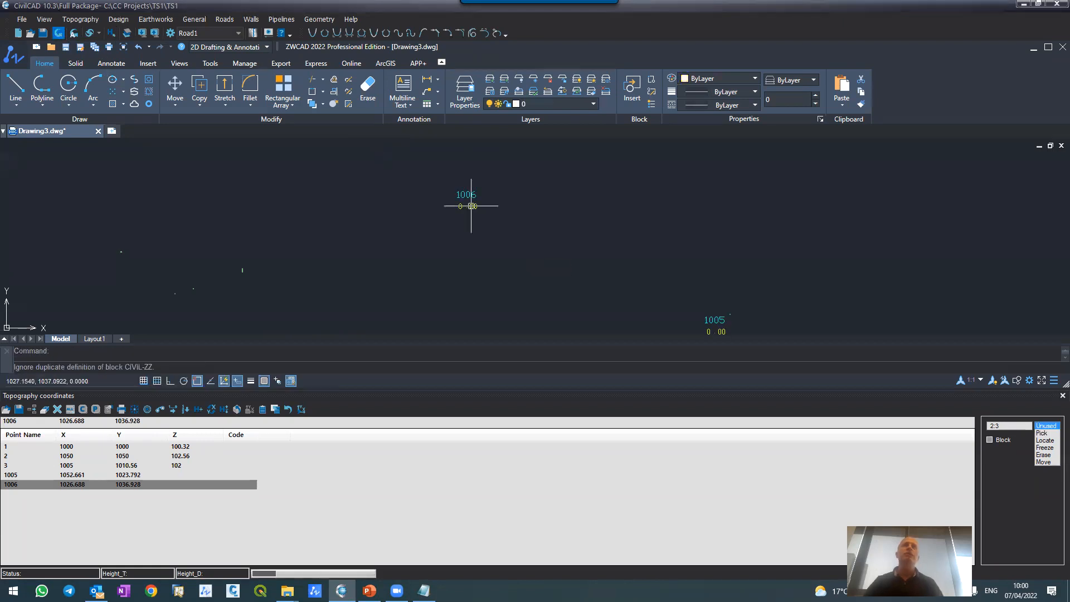
pyautogui.scroll(1, 474, 187)
pyautogui.scroll(-2, 474, 183)
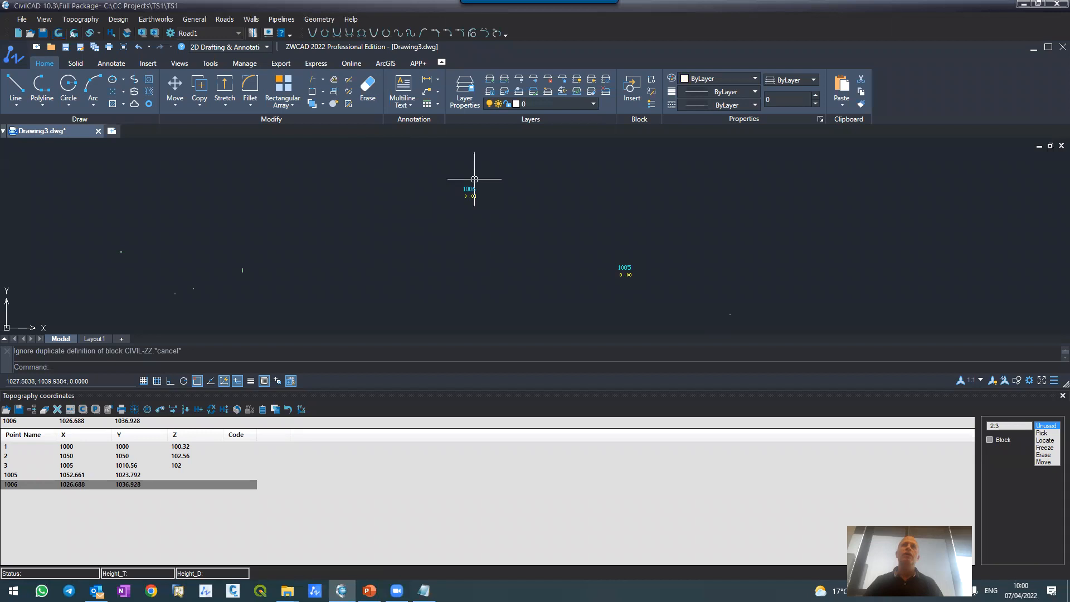
# Step: Pick another topography point above point 1005 at about X 1052.88, Y 1041.05, and refresh the drawing to plot it
pyautogui.click(1041, 433)
pyautogui.click(627, 172)
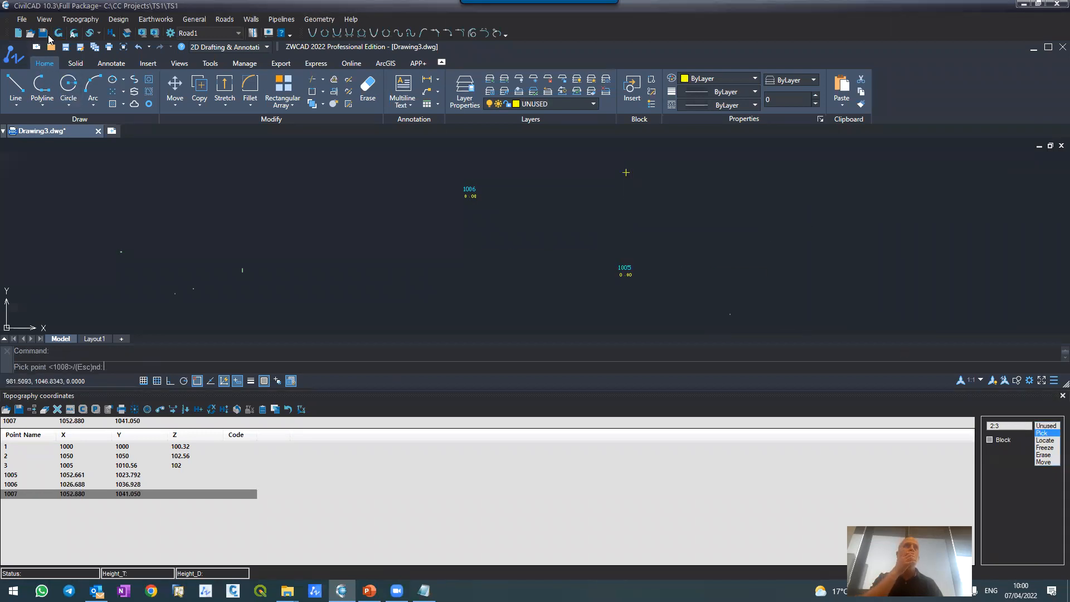
pyautogui.click(57, 34)
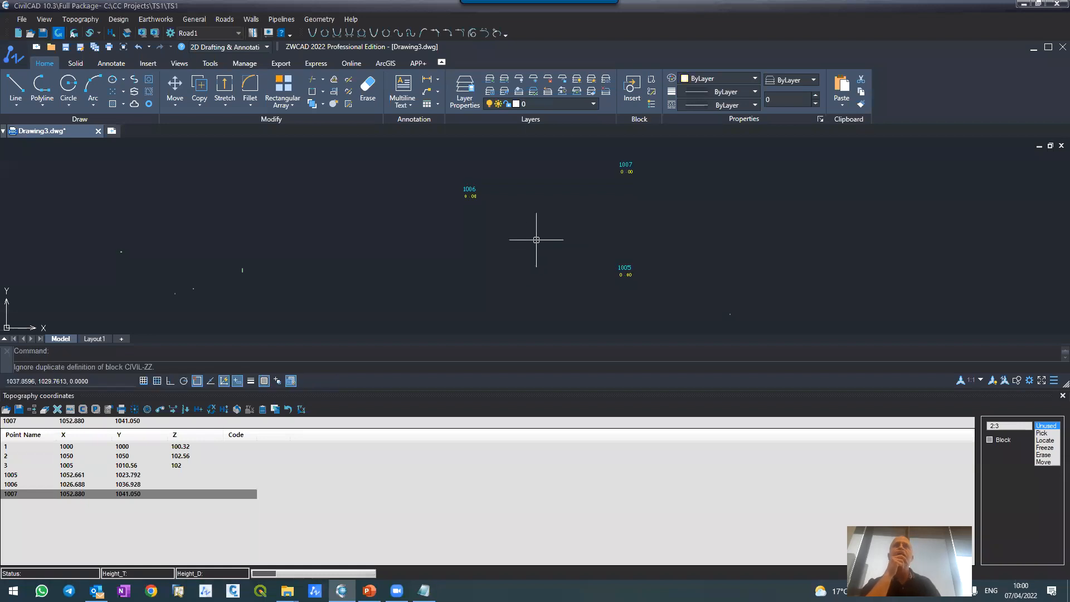
pyautogui.scroll(3, 608, 157)
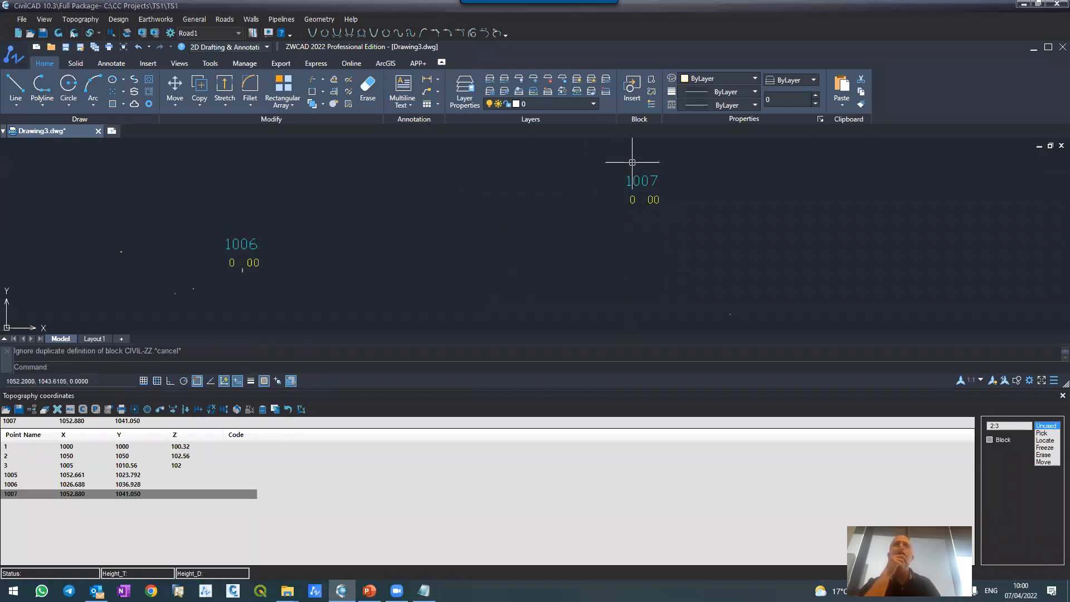
# Step: Set the Z of points 1005, 1006 and 1007 to 104, 106 and 103, and refresh the drawing
pyautogui.click(53, 487)
pyautogui.click(61, 474)
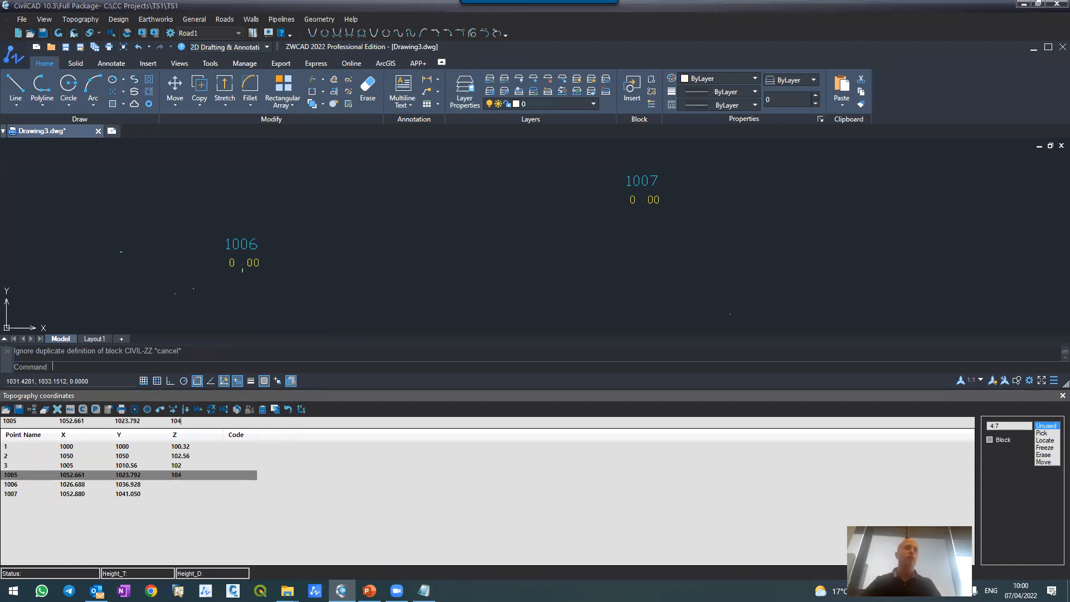
pyautogui.press('Return')
pyautogui.press('Return')
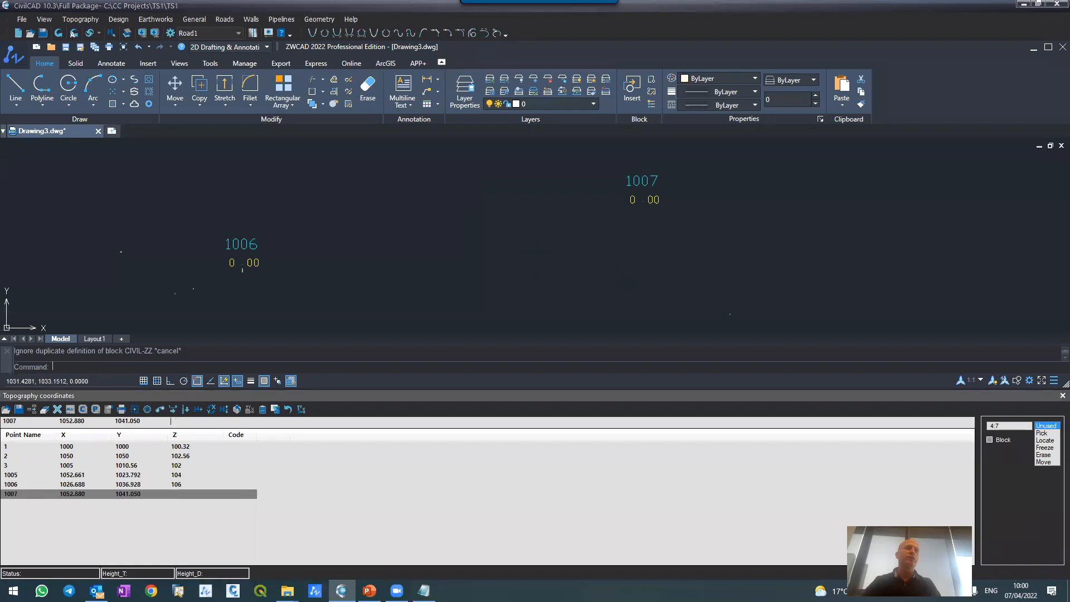
pyautogui.write('103')
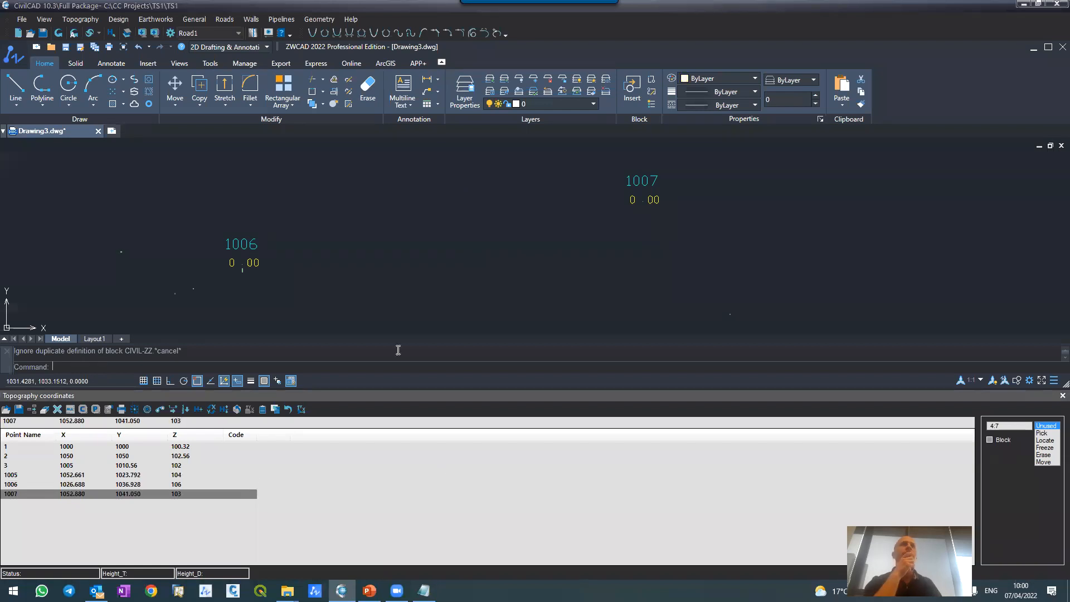
pyautogui.click(58, 33)
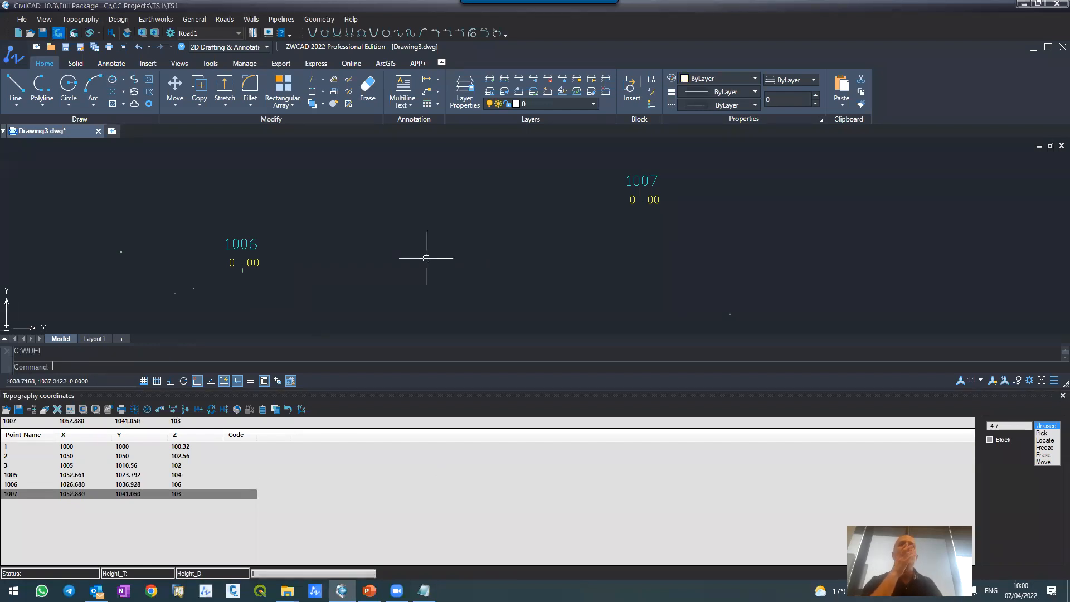
pyautogui.scroll(-5, 431, 241)
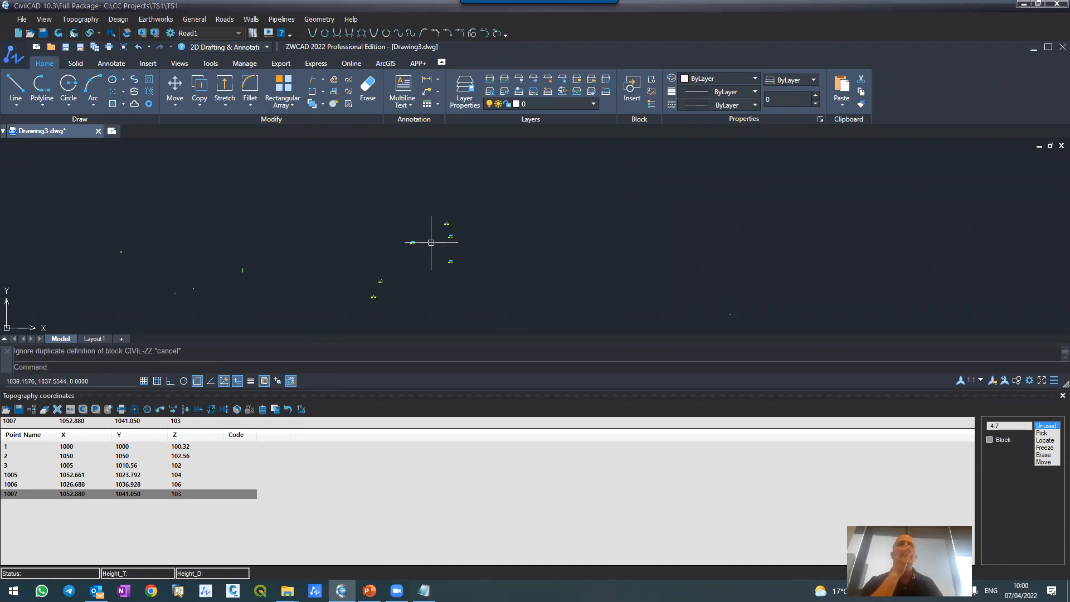
pyautogui.scroll(-2, 433, 236)
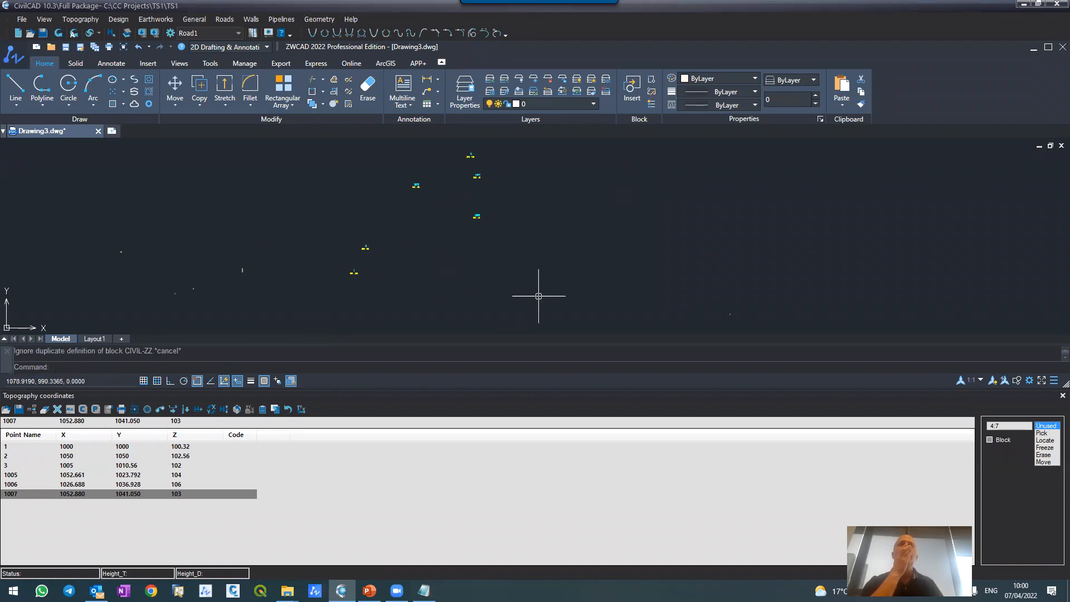
# Step: Close the topography coordinates table and view all the plotted points in the enlarged drawing area
pyautogui.click(1063, 396)
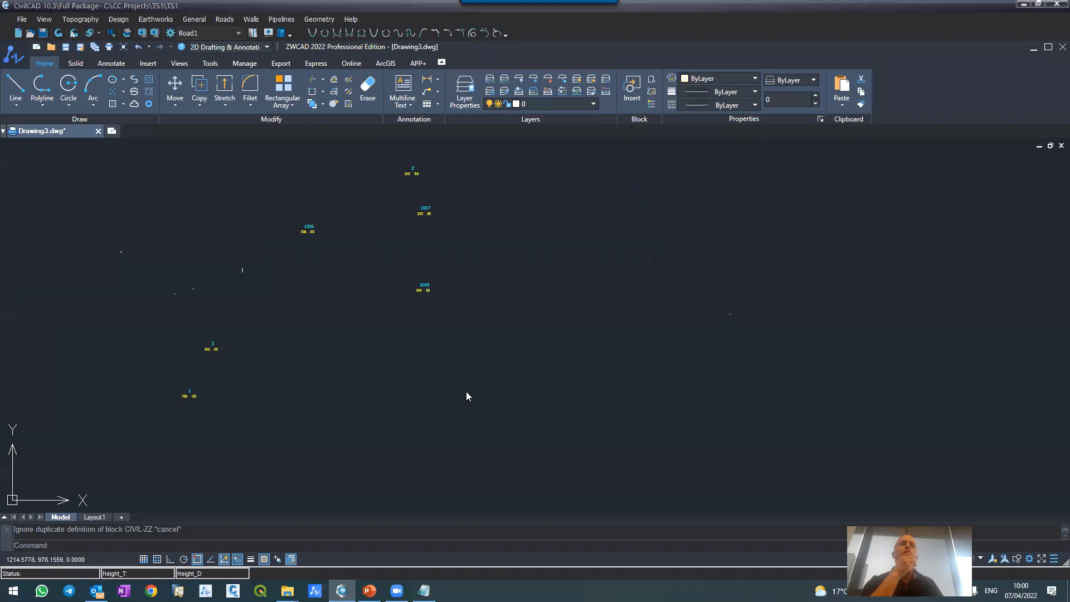
pyautogui.scroll(-1, 223, 234)
pyautogui.scroll(1, 209, 242)
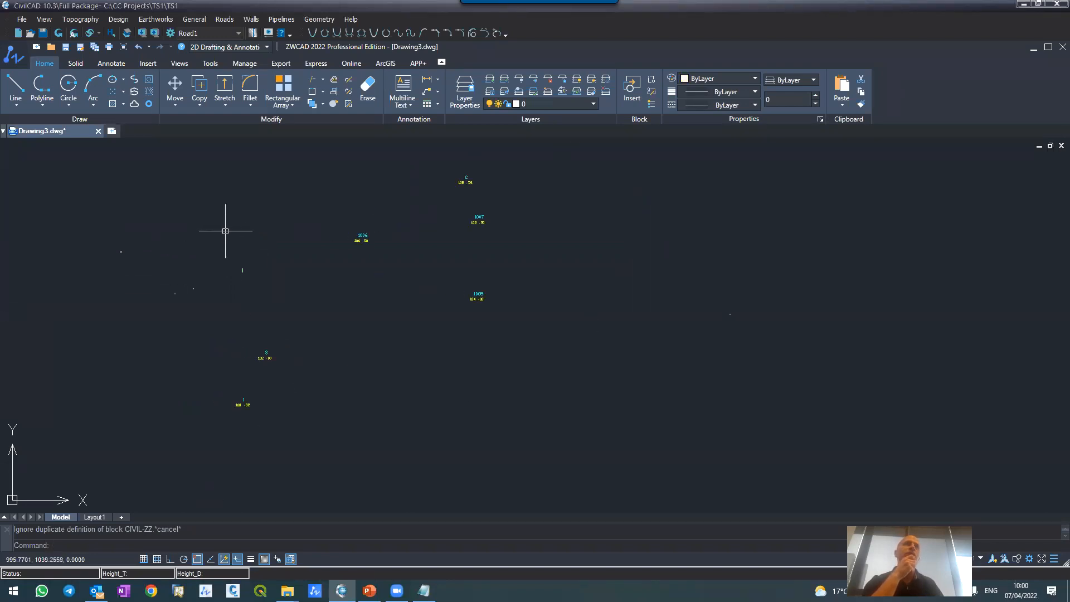
# Step: Generate topography contours over the drawing extents with an interval of 0.25 and no maximum interpolation length
pyautogui.click(91, 19)
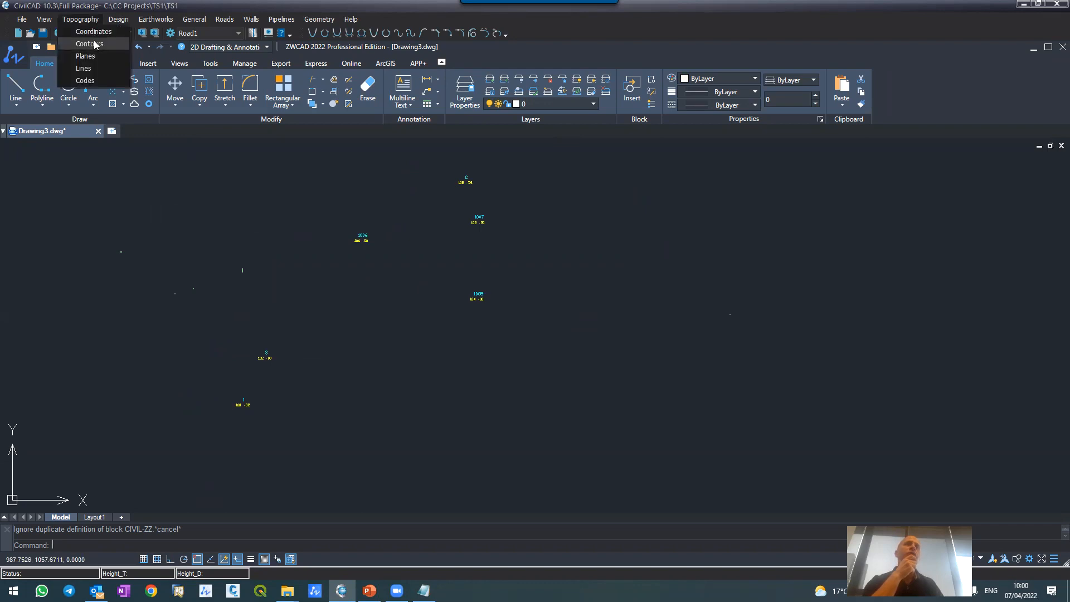
pyautogui.click(94, 40)
pyautogui.doubleClick(1046, 213)
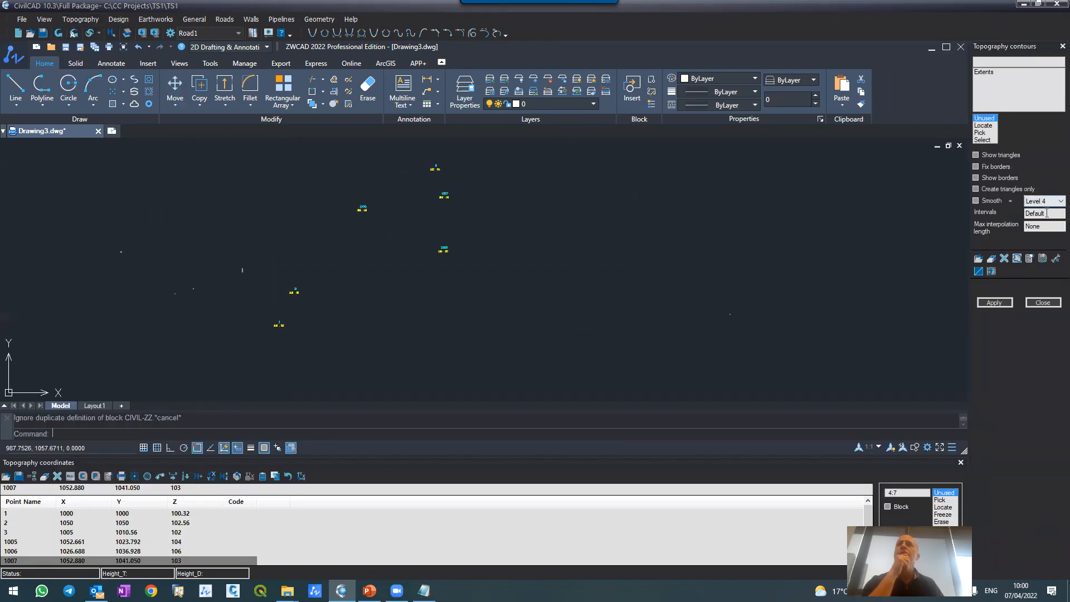
pyautogui.write('0.25')
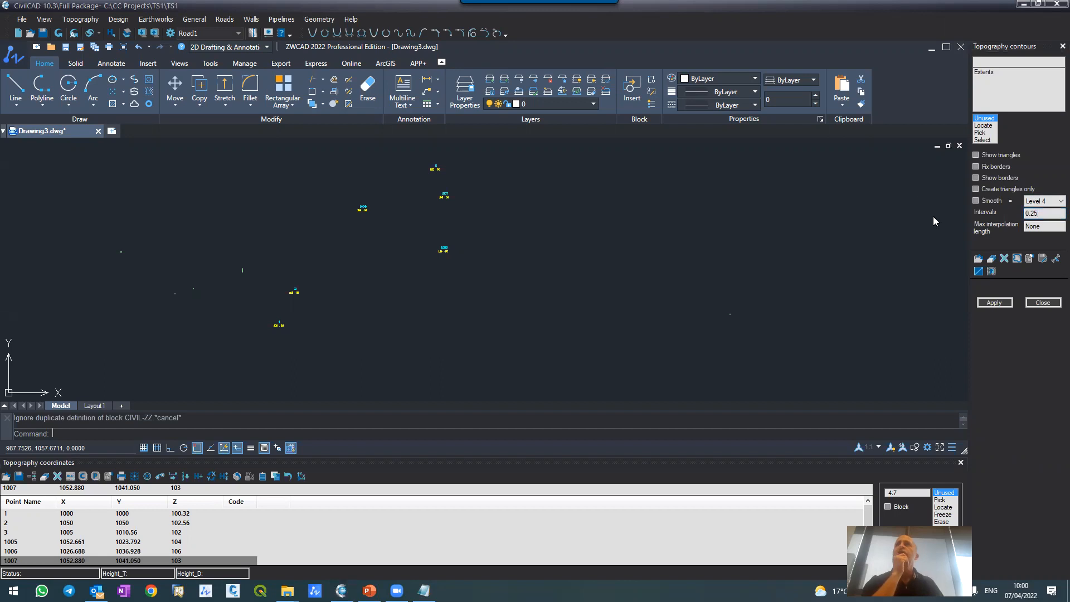
pyautogui.click(1050, 228)
pyautogui.click(1000, 302)
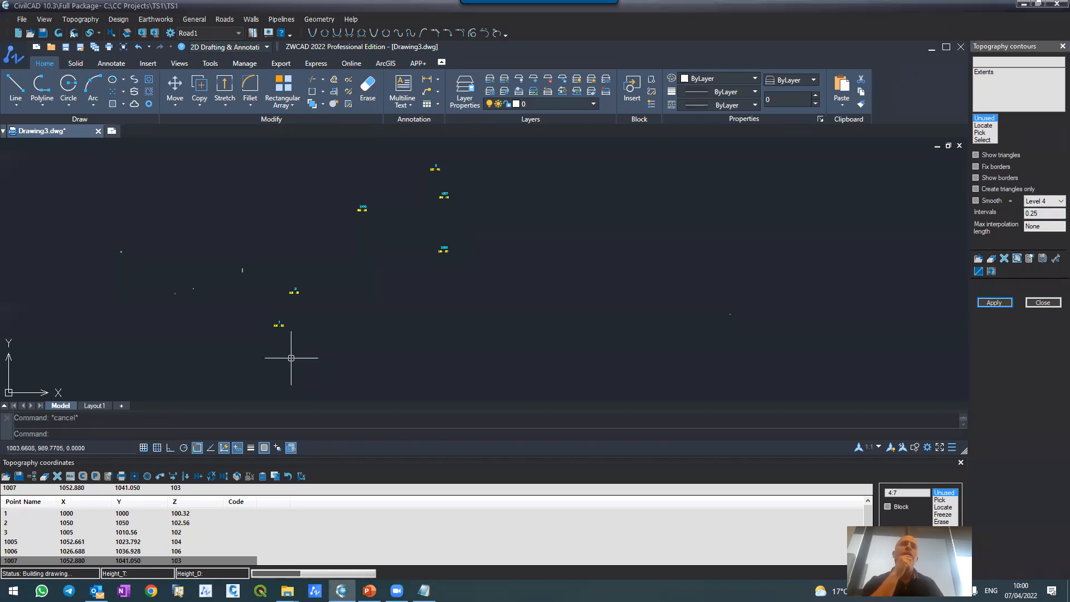
# Step: Inspect the contour lines near point 3, then enable Show triangles and regenerate the topography contours
pyautogui.scroll(5, 293, 247)
pyautogui.scroll(-5, 418, 235)
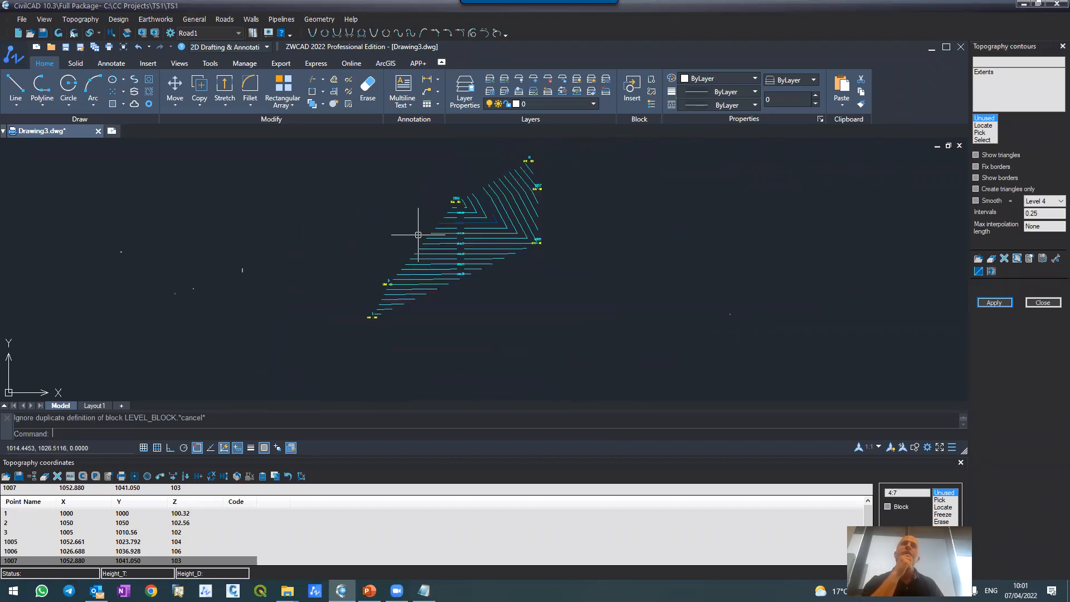
pyautogui.scroll(6, 384, 283)
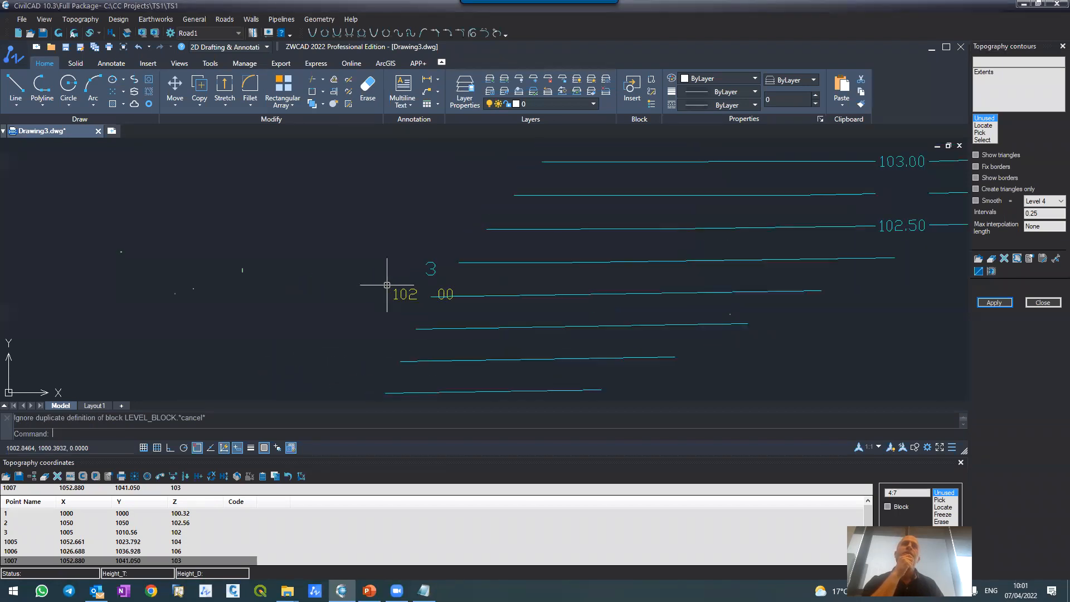
pyautogui.scroll(-6, 411, 331)
pyautogui.scroll(-3, 415, 326)
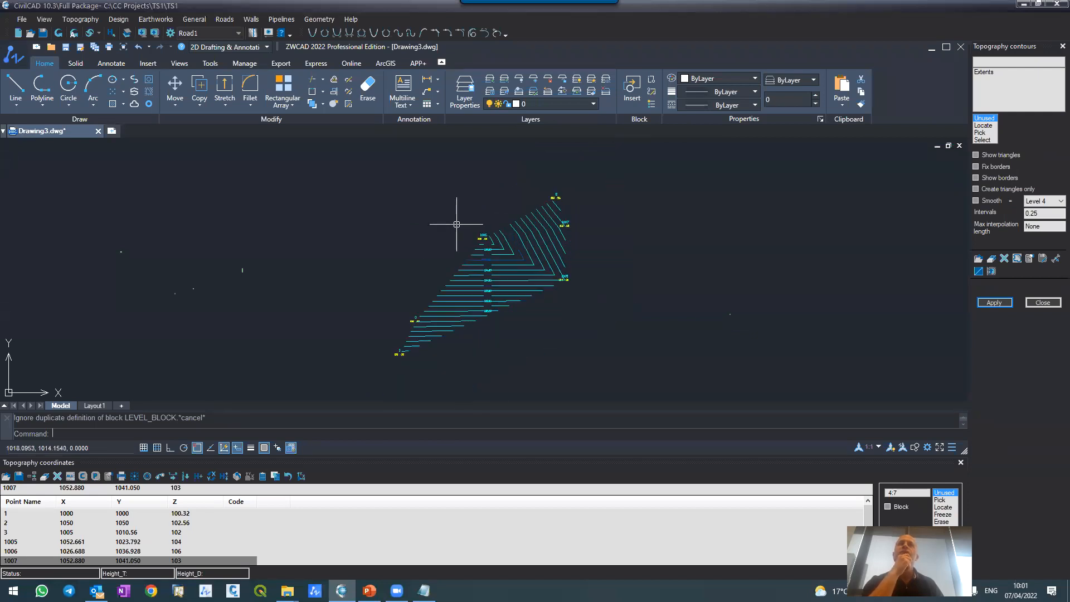
pyautogui.scroll(2, 474, 276)
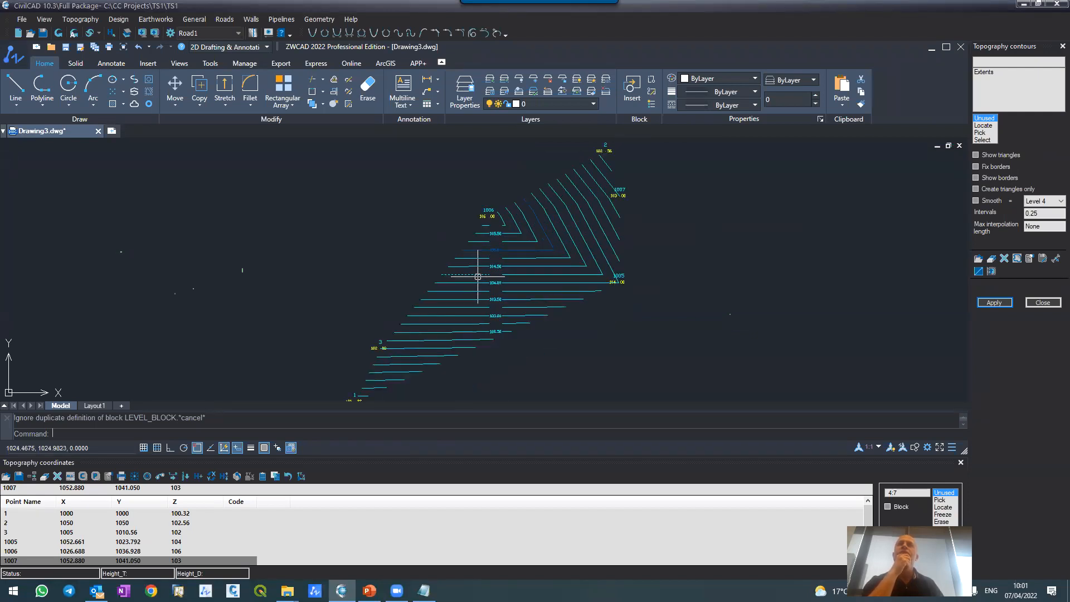
pyautogui.click(976, 155)
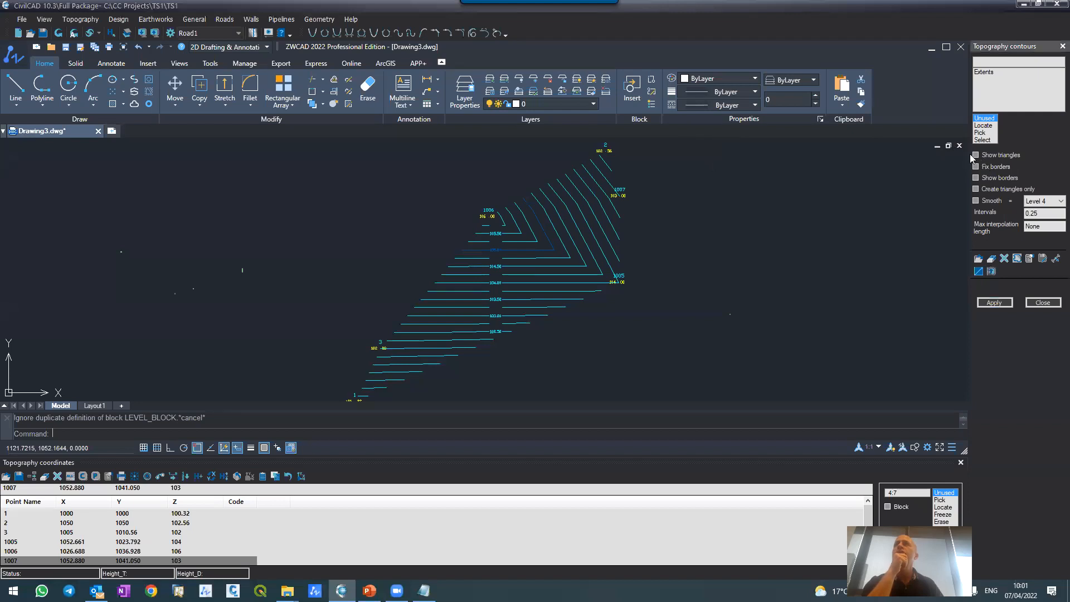
pyautogui.click(995, 304)
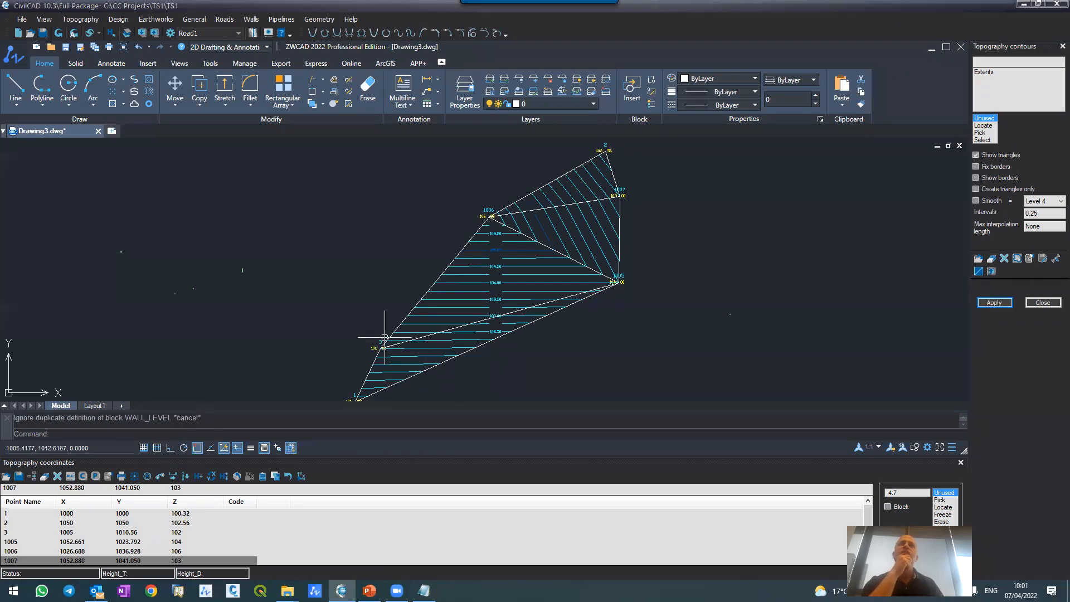
# Step: Select the triangle between points 3, 1005 and 1006, and examine how the contours cross the triangulated surface
pyautogui.click(428, 295)
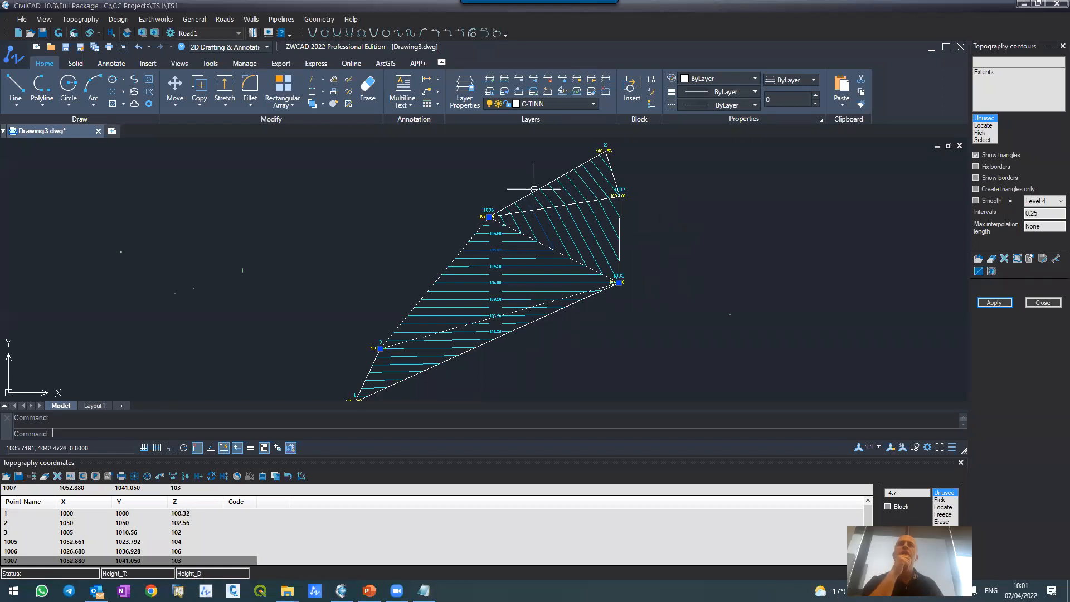
pyautogui.scroll(3, 529, 213)
pyautogui.scroll(-4, 527, 211)
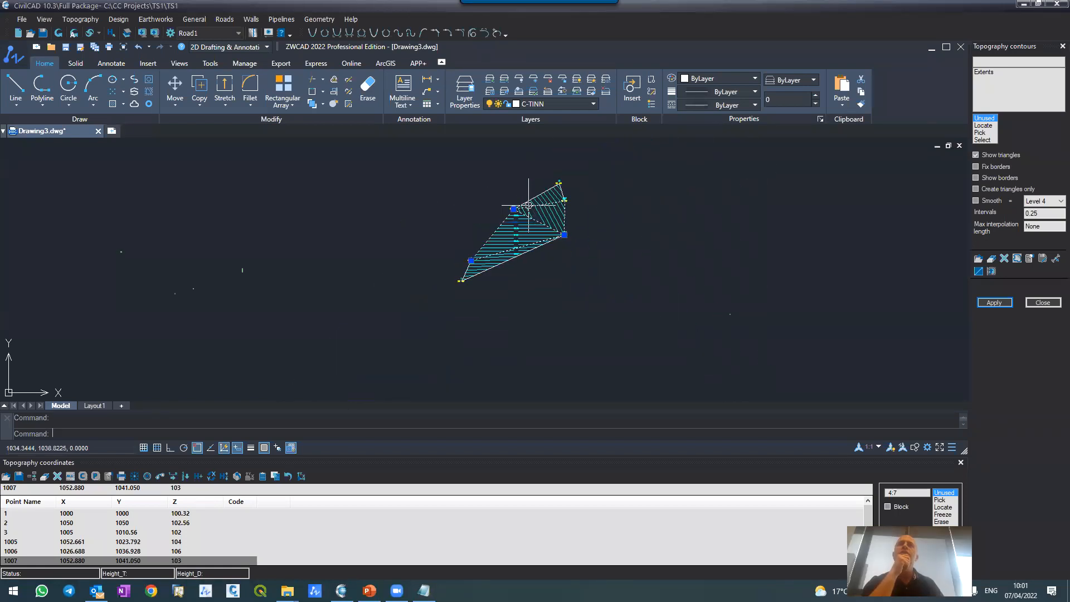
pyautogui.scroll(2, 516, 217)
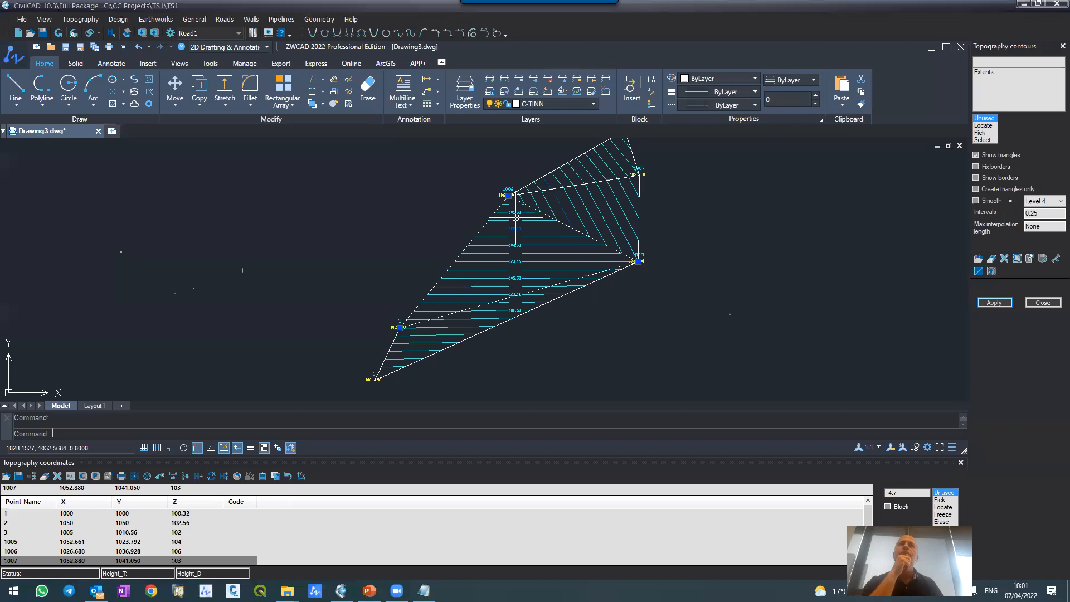
pyautogui.scroll(-2, 516, 217)
pyautogui.scroll(5, 549, 178)
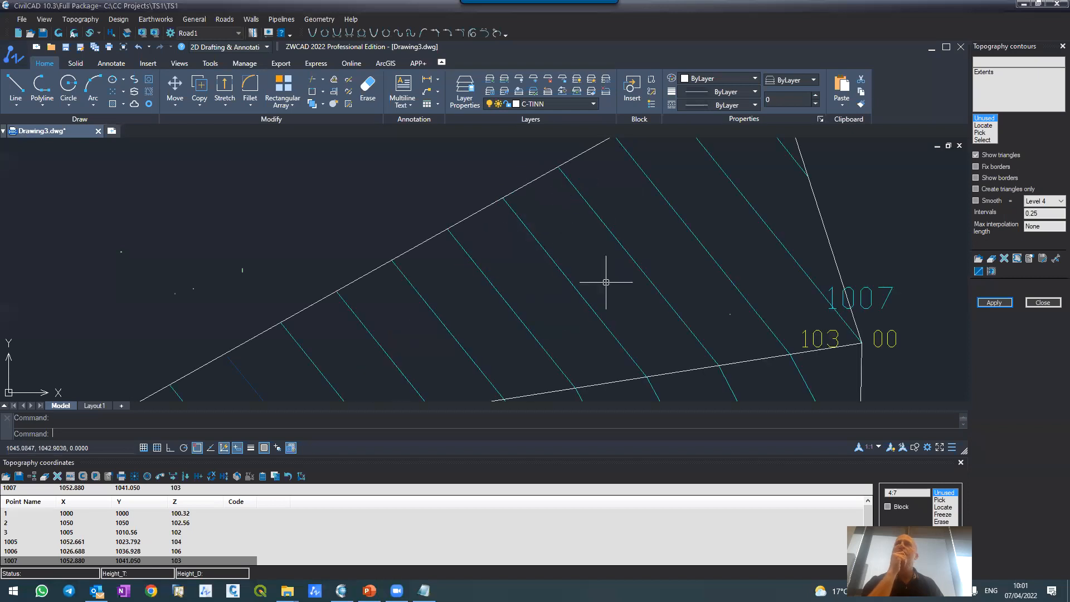
# Step: Pick a topography point near point 1007 at about X 1046.94, Y 1043.45, and refresh to plot it with its surface elevation
pyautogui.click(940, 501)
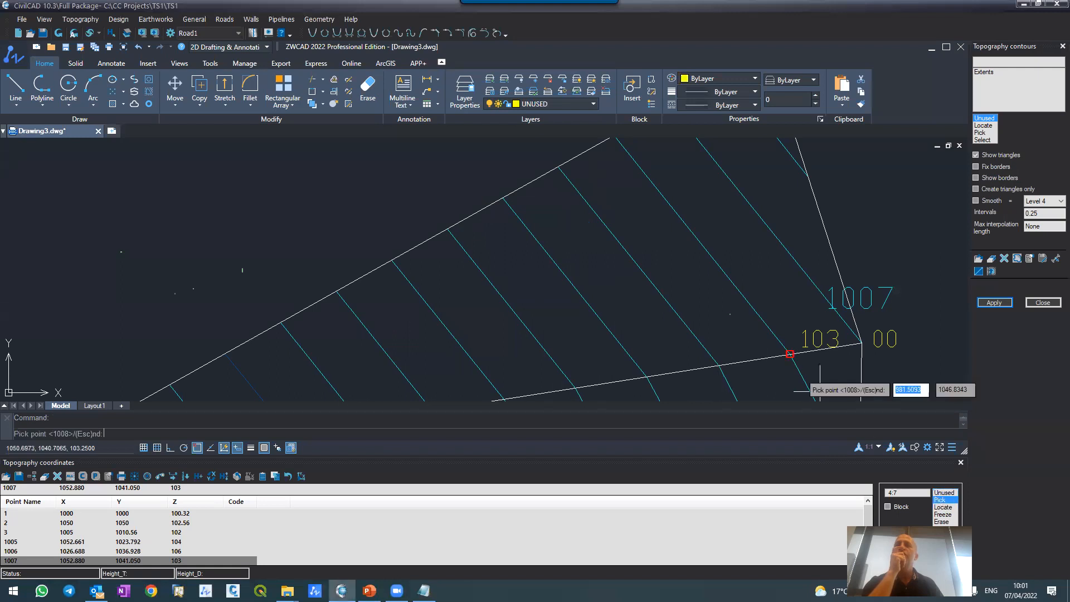
pyautogui.click(667, 264)
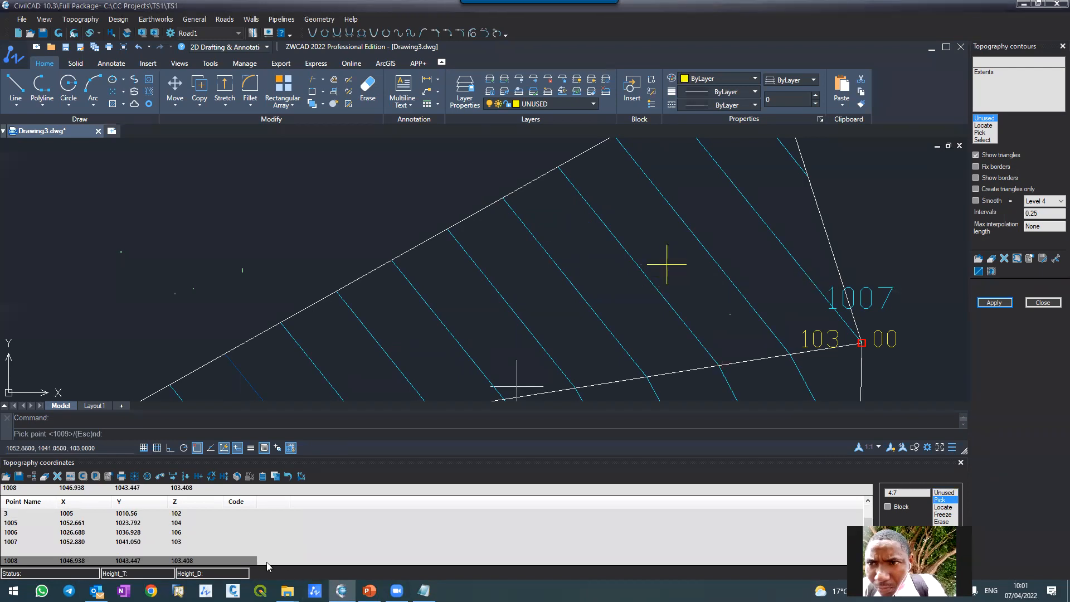
pyautogui.click(57, 33)
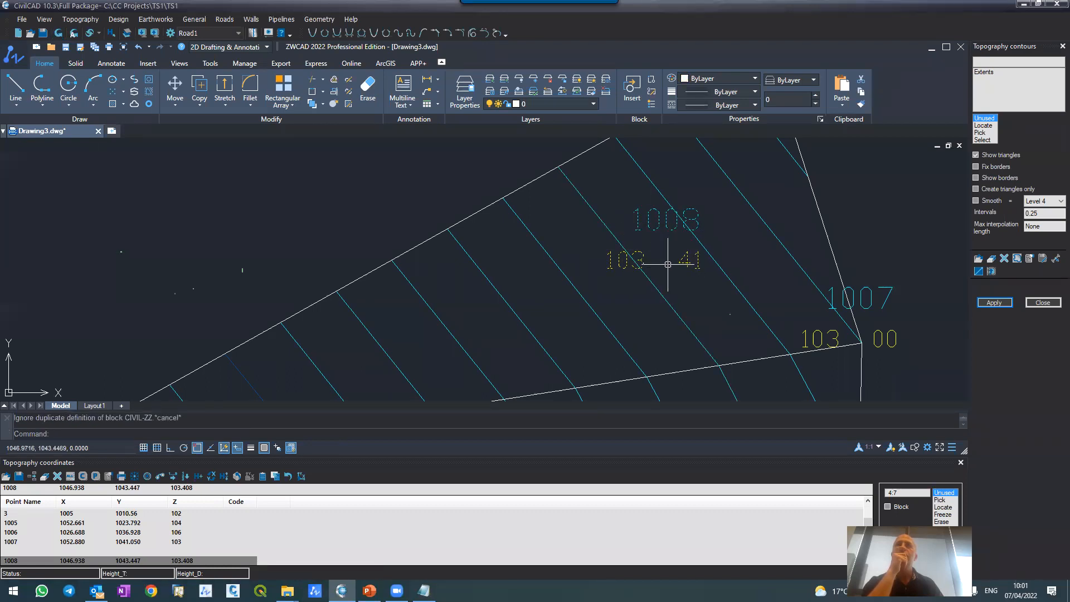
pyautogui.scroll(-2, 621, 228)
pyautogui.scroll(2, 621, 228)
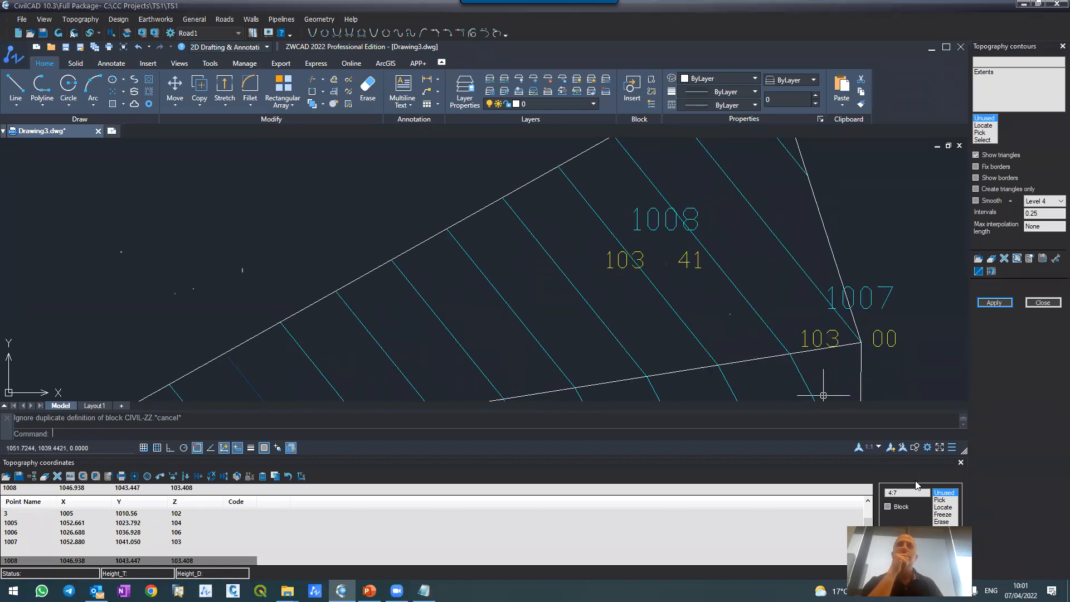
# Step: Pick a topography point west of point 1008 at about X 1041.12, Y 1041.33, and refresh to plot it
pyautogui.click(939, 500)
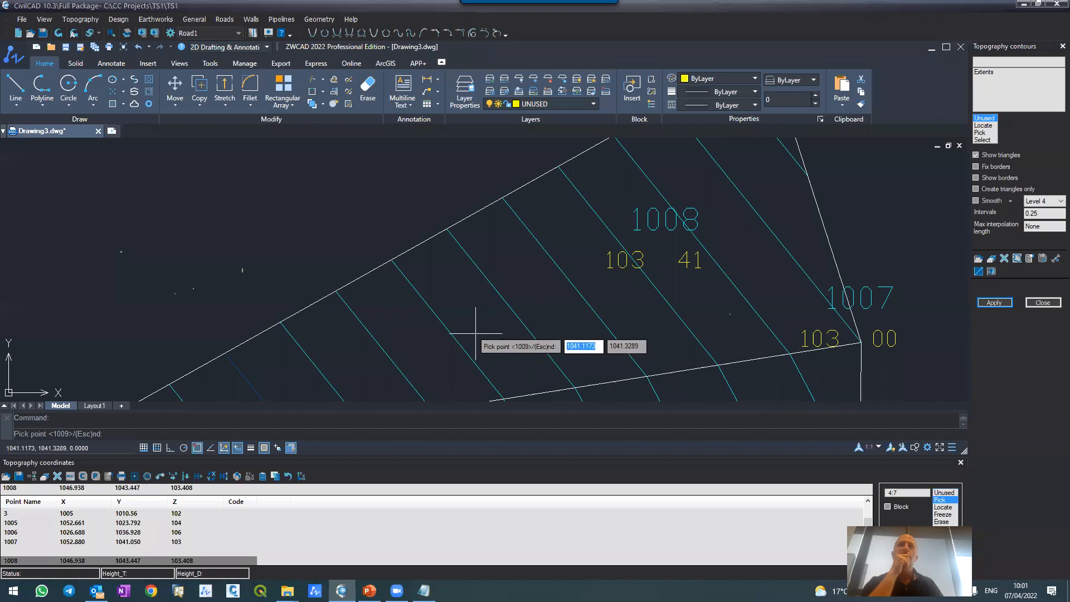
pyautogui.click(476, 333)
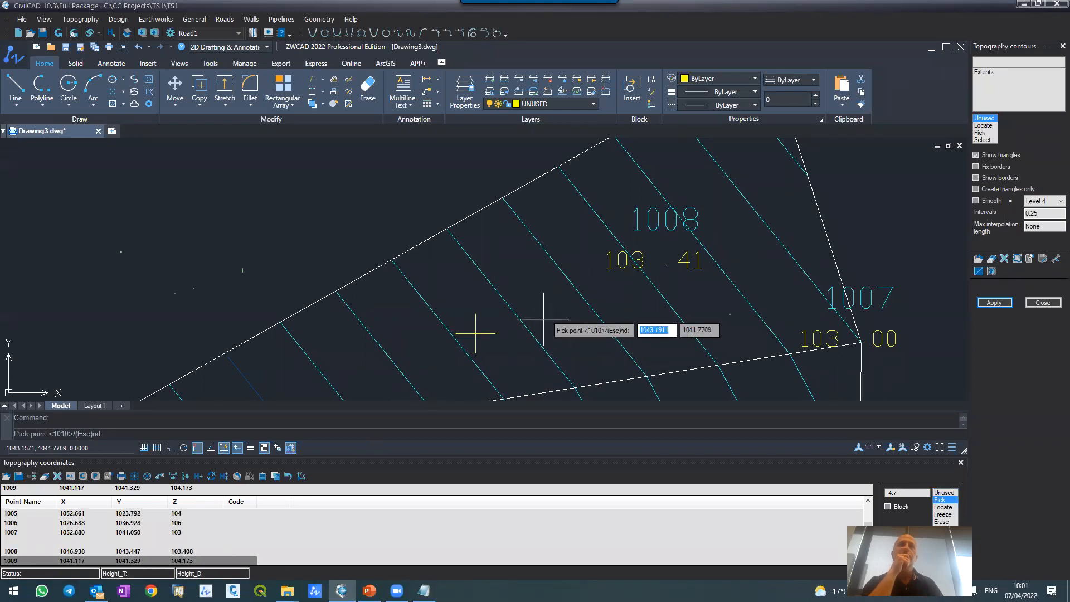
pyautogui.click(58, 34)
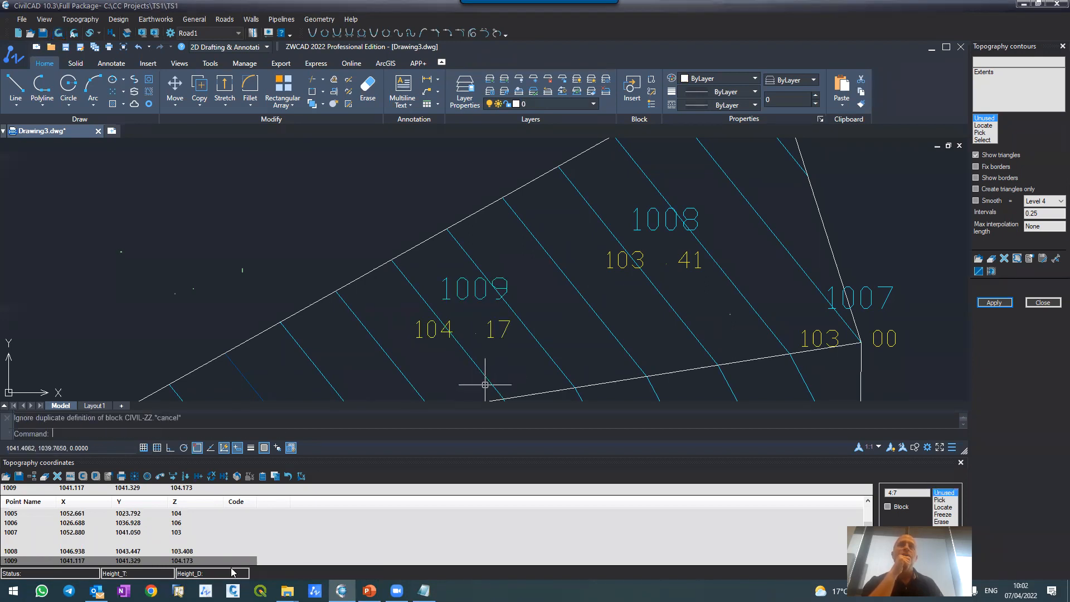
# Step: Set the elevation of point 1009 to 106.173 in the coordinates table and refresh the drawing
pyautogui.scroll(-1, 262, 535)
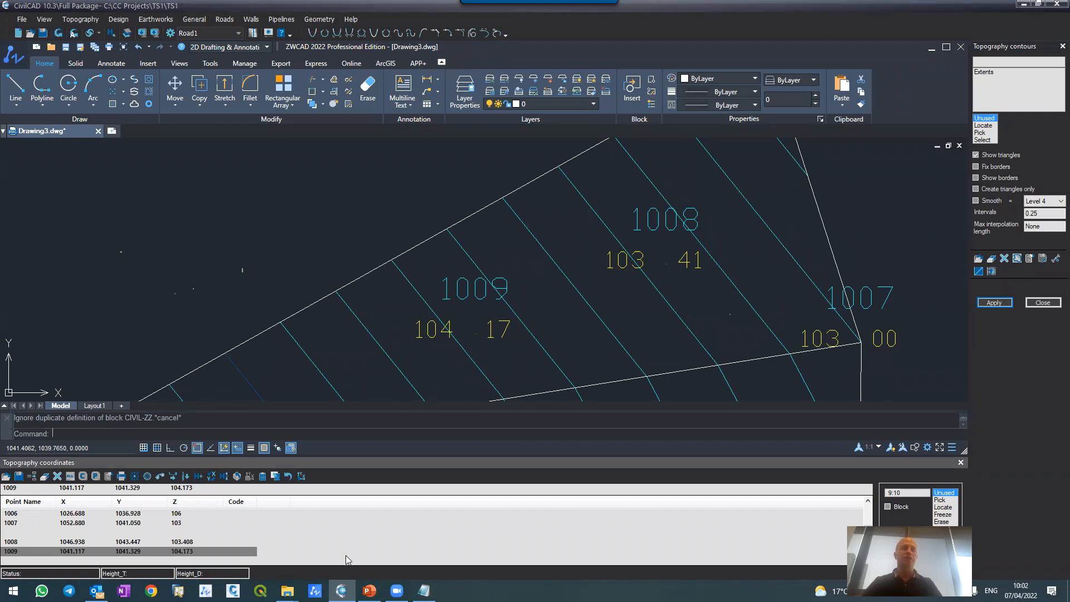
pyautogui.press('BackSpace')
pyautogui.write('6')
pyautogui.press('Return')
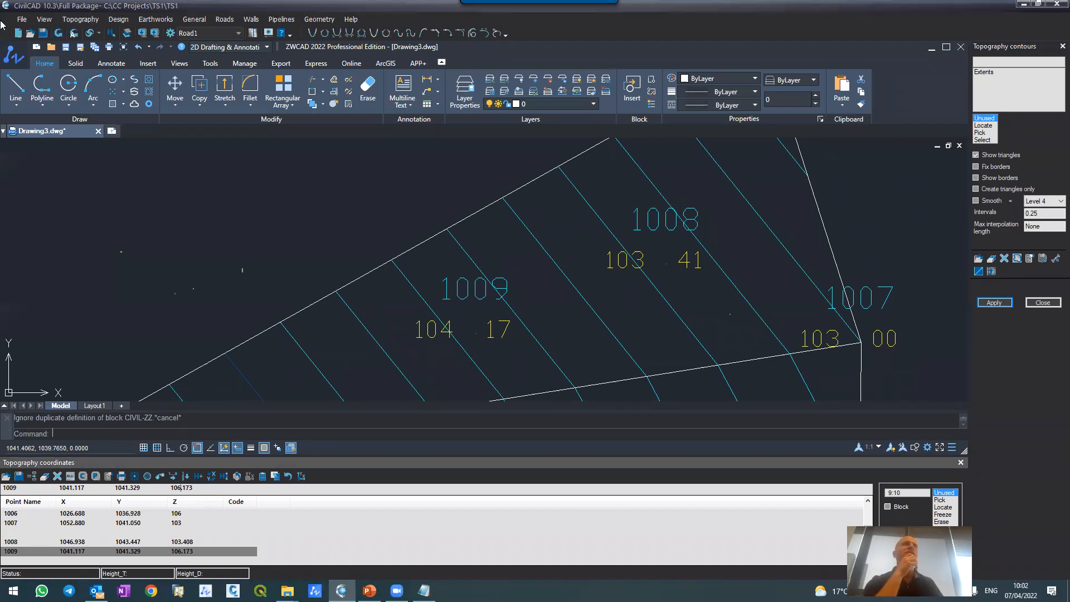
pyautogui.press('Escape')
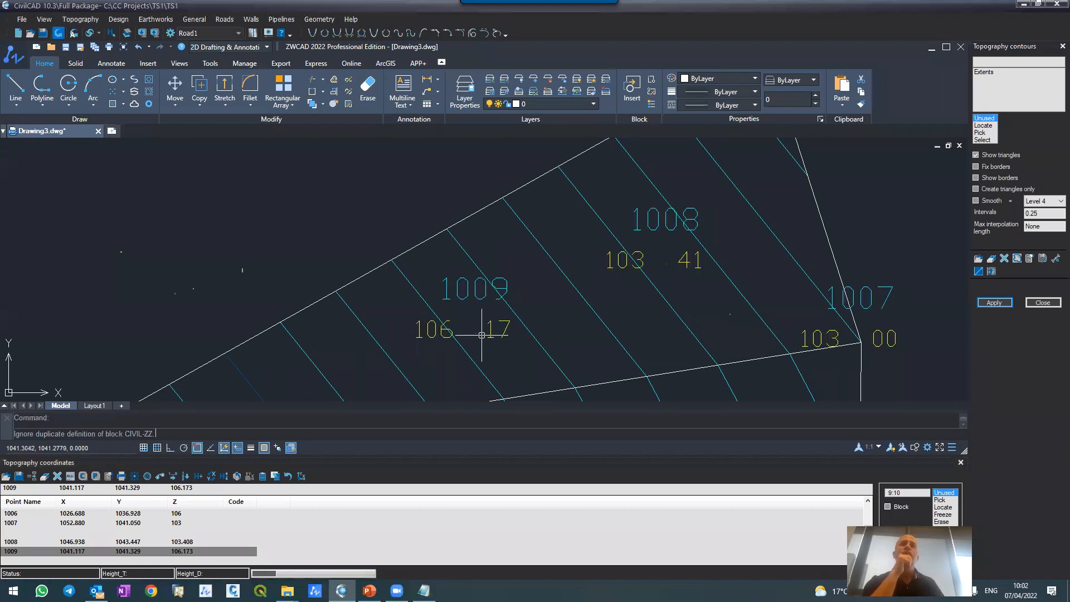
# Step: Regenerate the topography contours and triangles, and inspect how they run around points 1008 and 1009
pyautogui.click(994, 304)
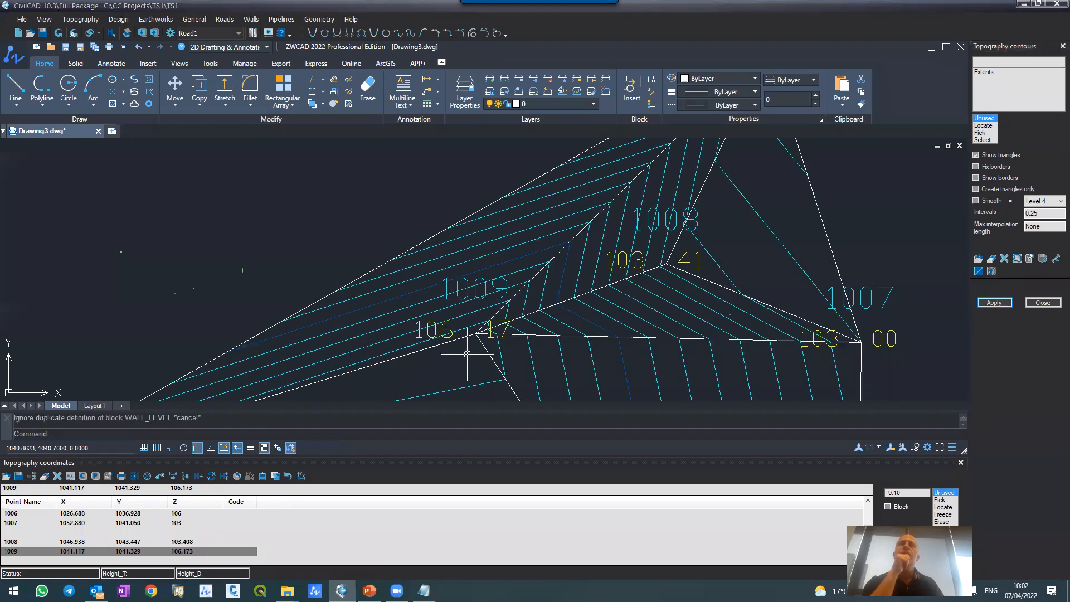
pyautogui.scroll(-4, 498, 271)
pyautogui.scroll(-4, 498, 271)
pyautogui.scroll(8, 499, 271)
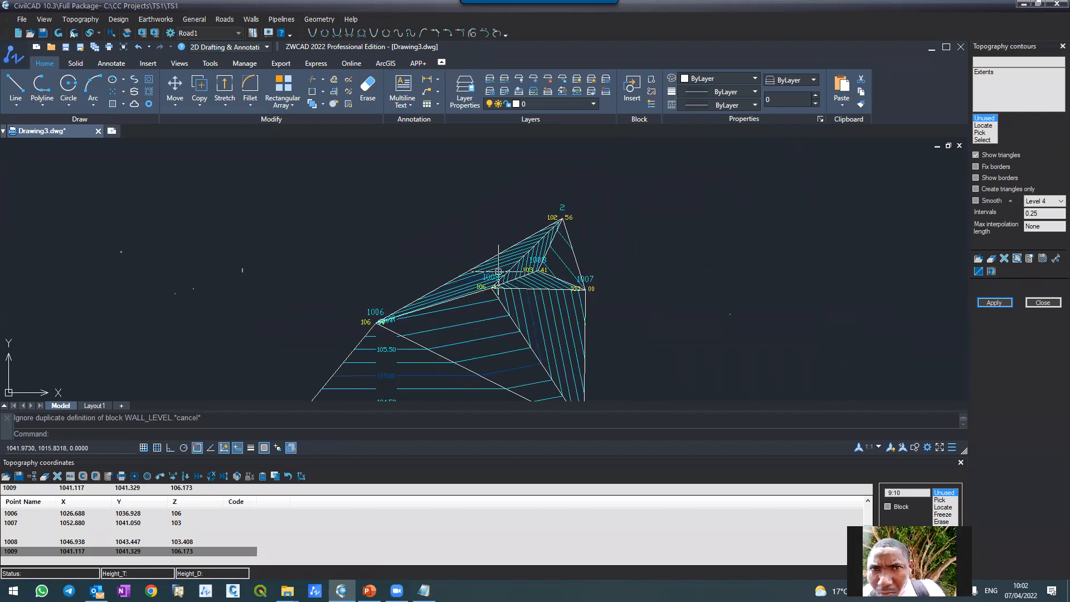
pyautogui.scroll(-3, 498, 271)
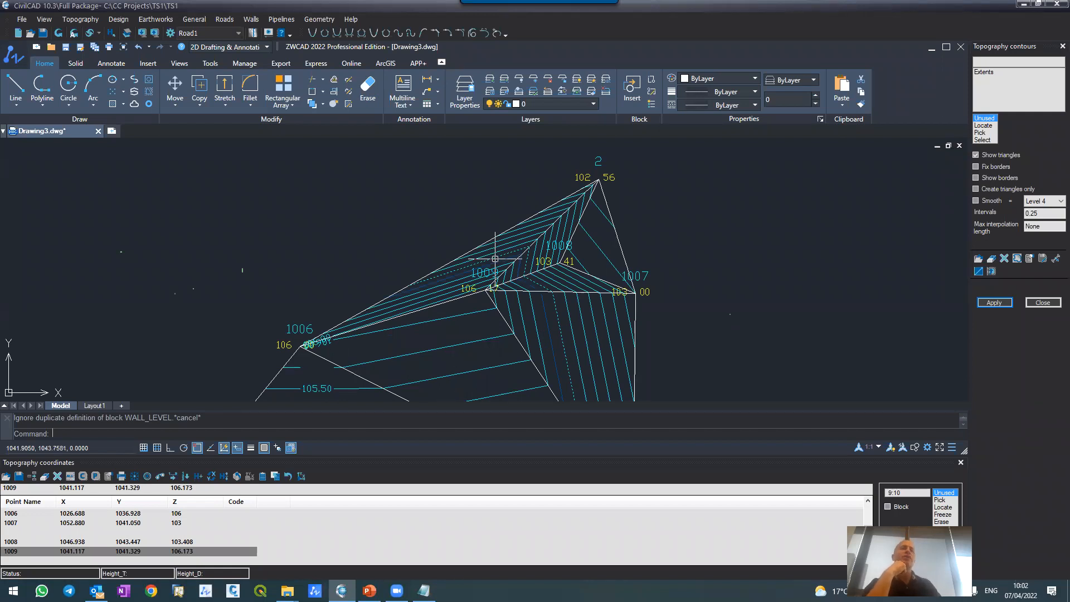
pyautogui.scroll(5, 495, 259)
pyautogui.scroll(-7, 495, 258)
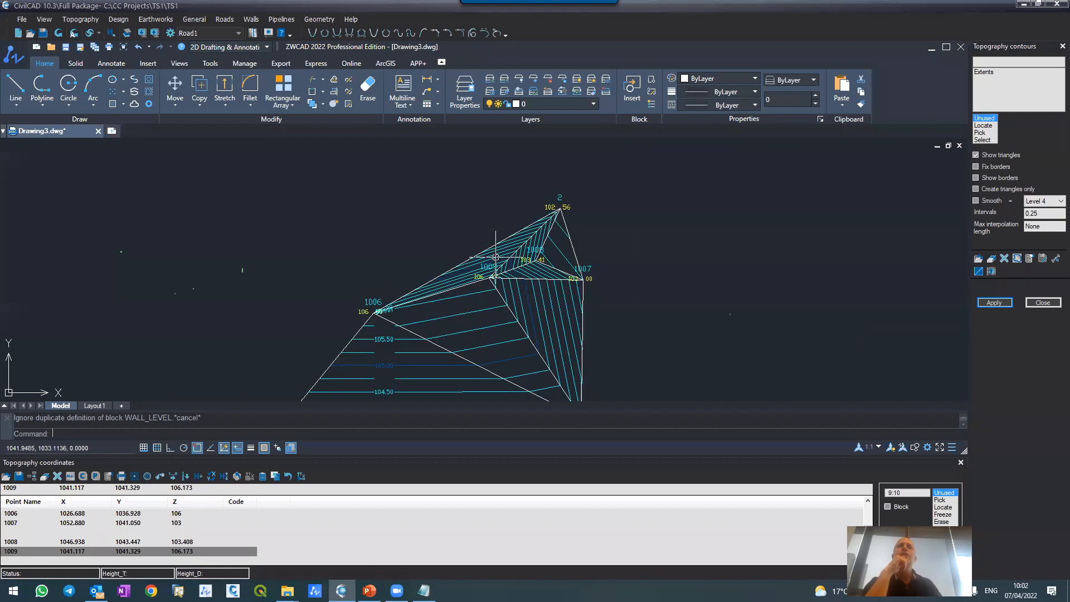
# Step: Close the topography contours settings and the coordinates table, and view the whole triangulated surface
pyautogui.click(1043, 302)
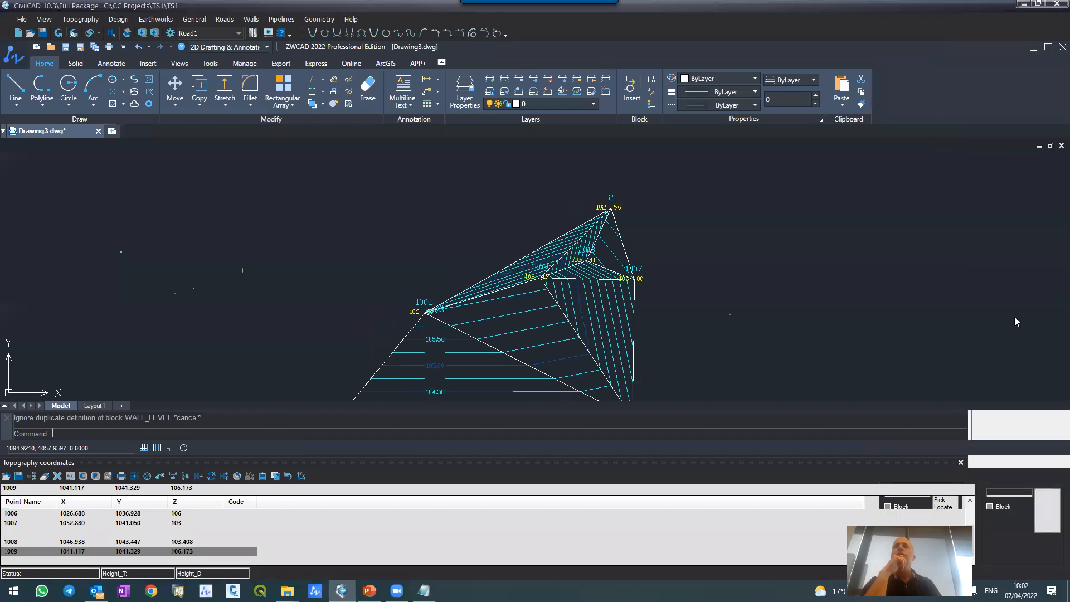
pyautogui.click(1062, 463)
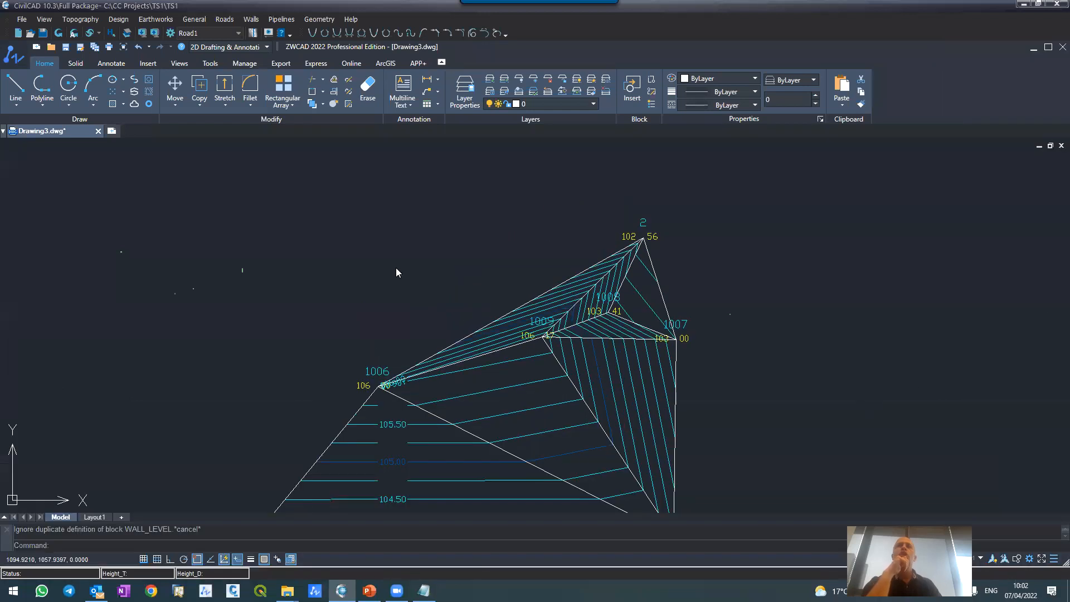
pyautogui.scroll(-4, 408, 234)
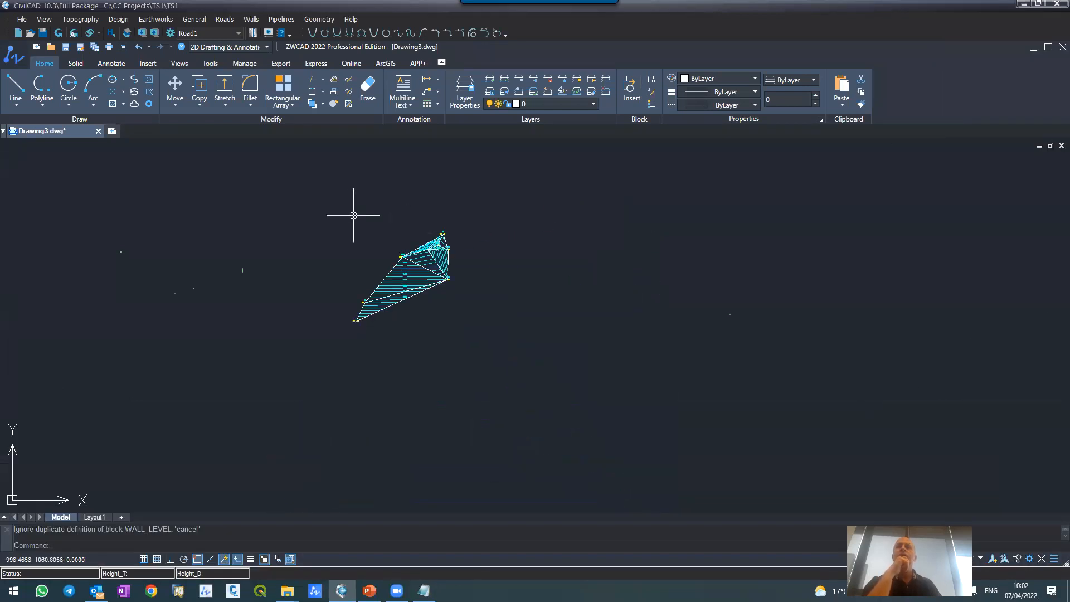
pyautogui.scroll(2, 337, 221)
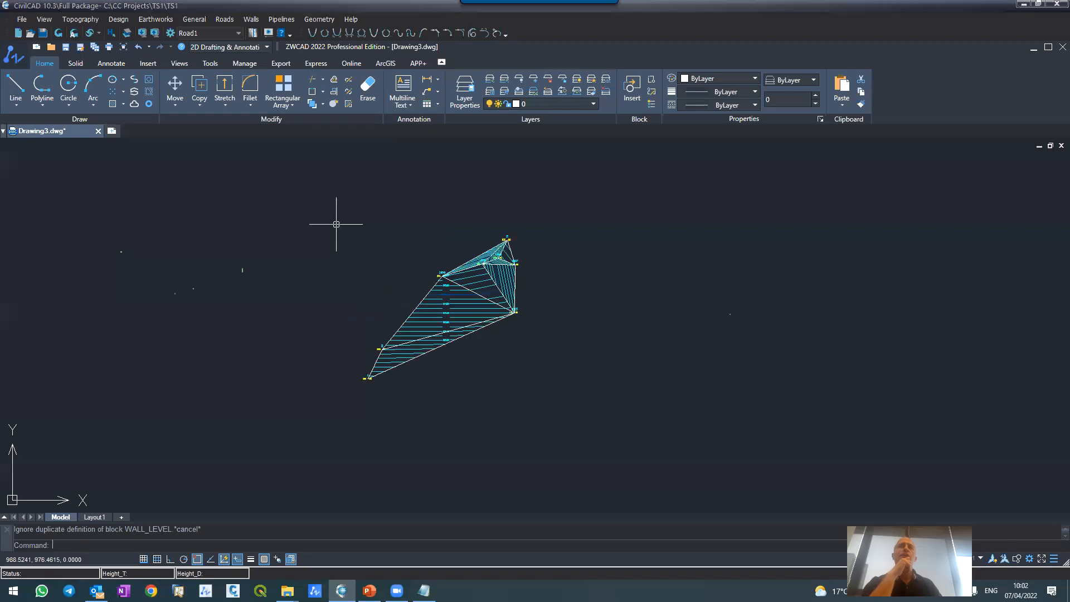
# Step: Start a new project, saving the changes to TS1, and create a folder named TS2 in CC Projects
pyautogui.click(21, 19)
pyautogui.click(33, 28)
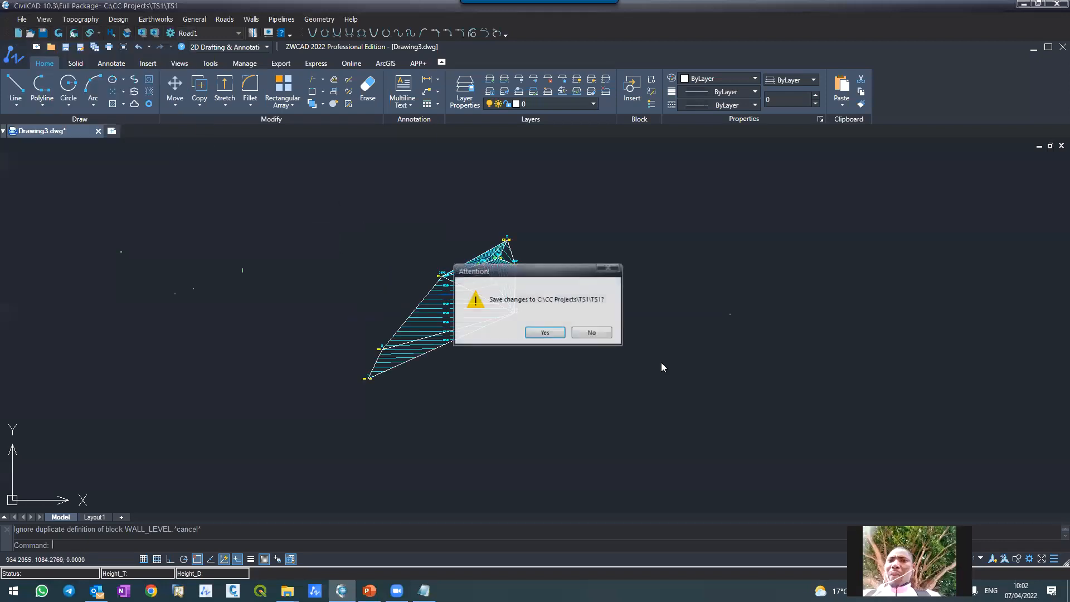
pyautogui.click(545, 332)
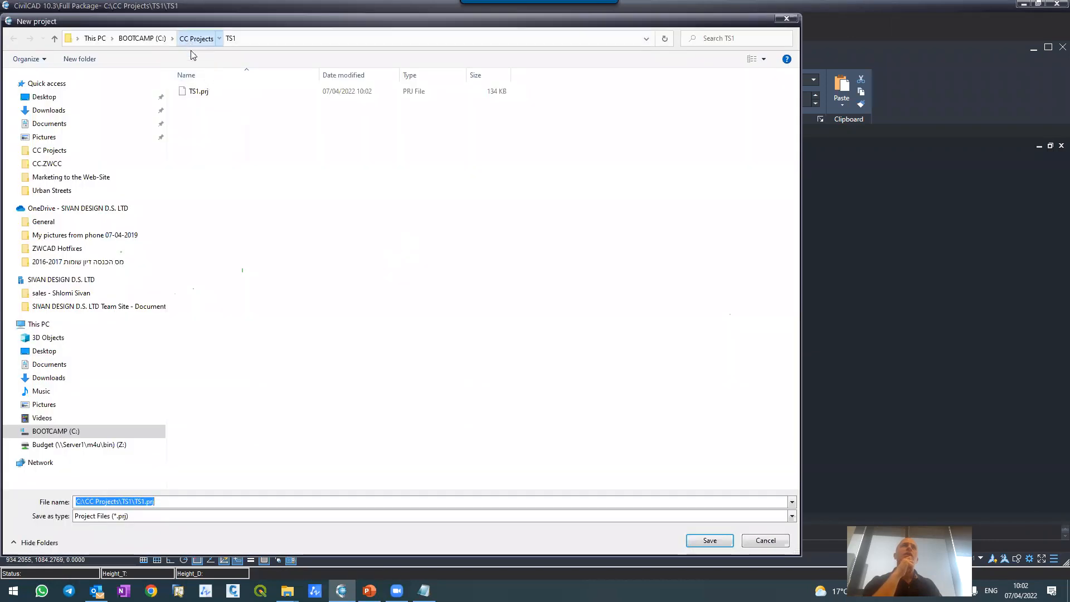
pyautogui.click(195, 38)
pyautogui.click(79, 58)
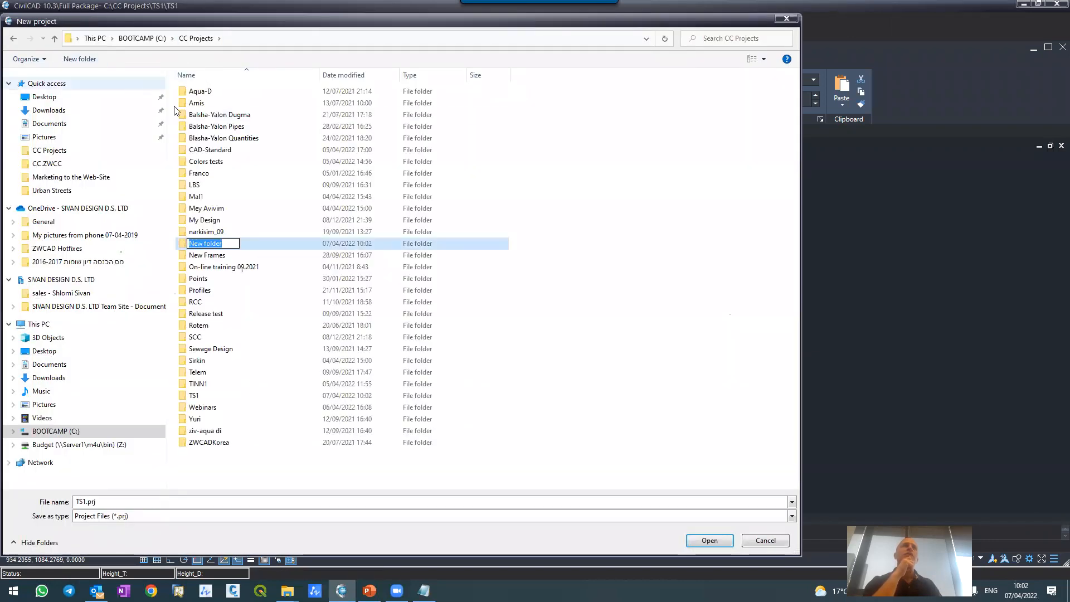
pyautogui.write('TS2')
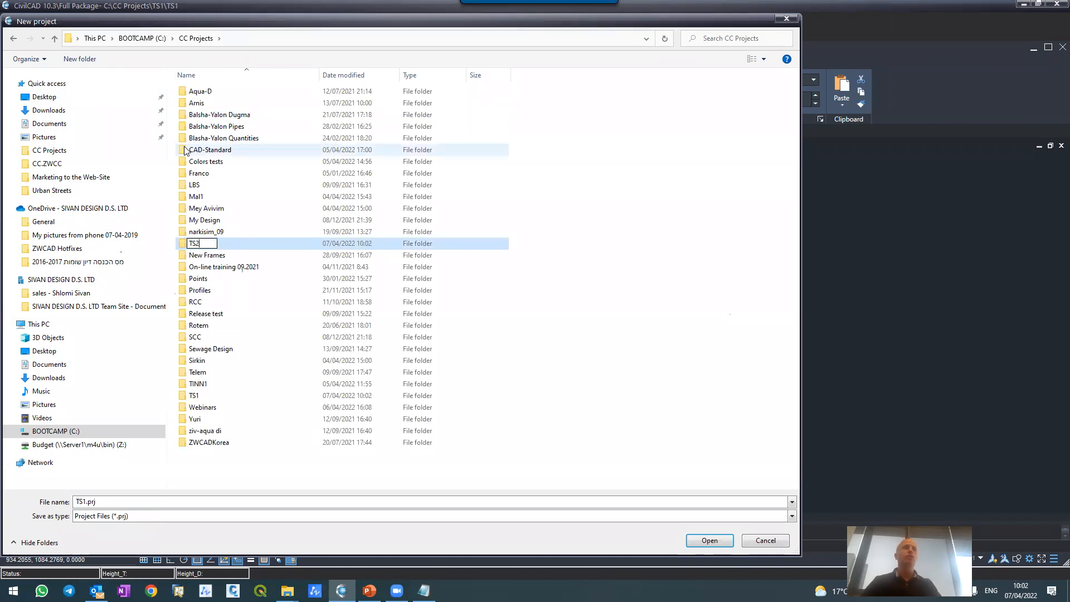
pyautogui.press('Return')
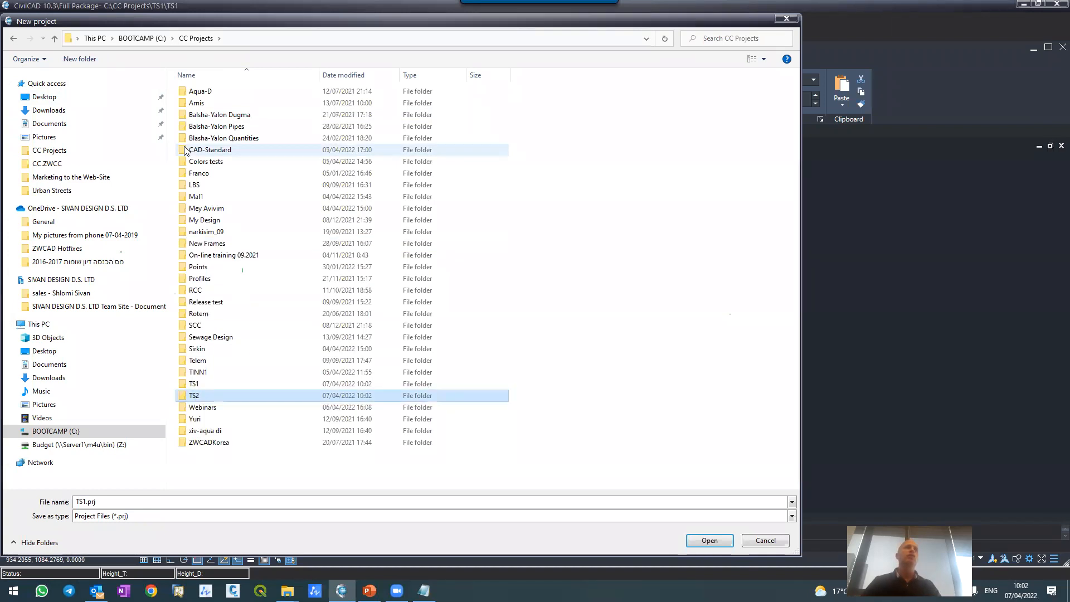
# Step: Create the new project inside the TS2 folder with the file name TS2
pyautogui.press('Return')
pyautogui.doubleClick(165, 502)
pyautogui.write('TS2')
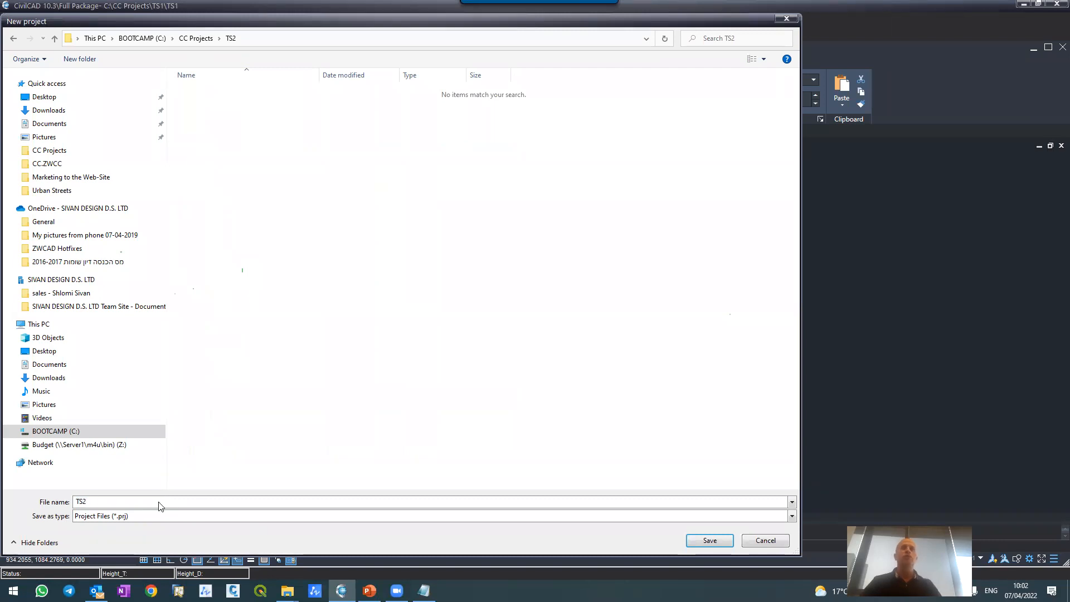
pyautogui.press('Return')
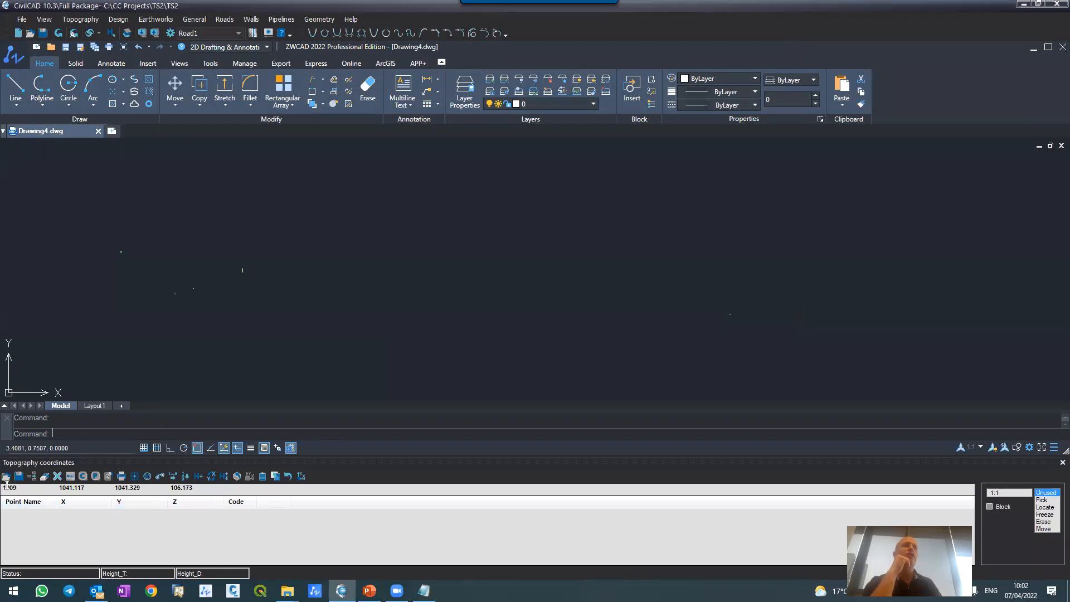
# Step: Enlarge the topography coordinates table and clear the leftover point 1009 entry
pyautogui.click(70, 488)
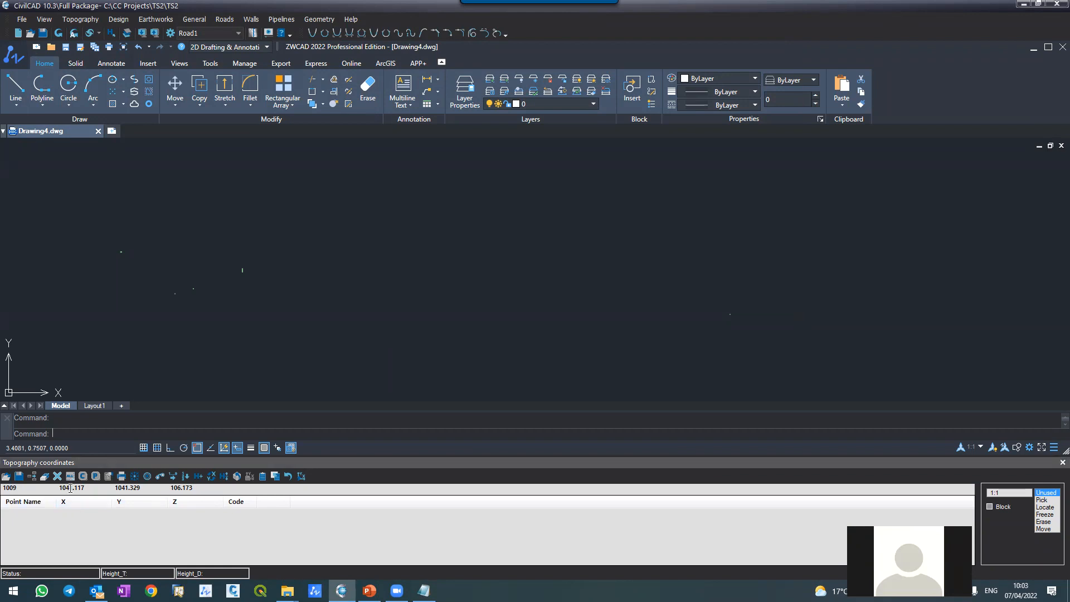
pyautogui.moveTo(122, 455); pyautogui.dragTo(109, 343)
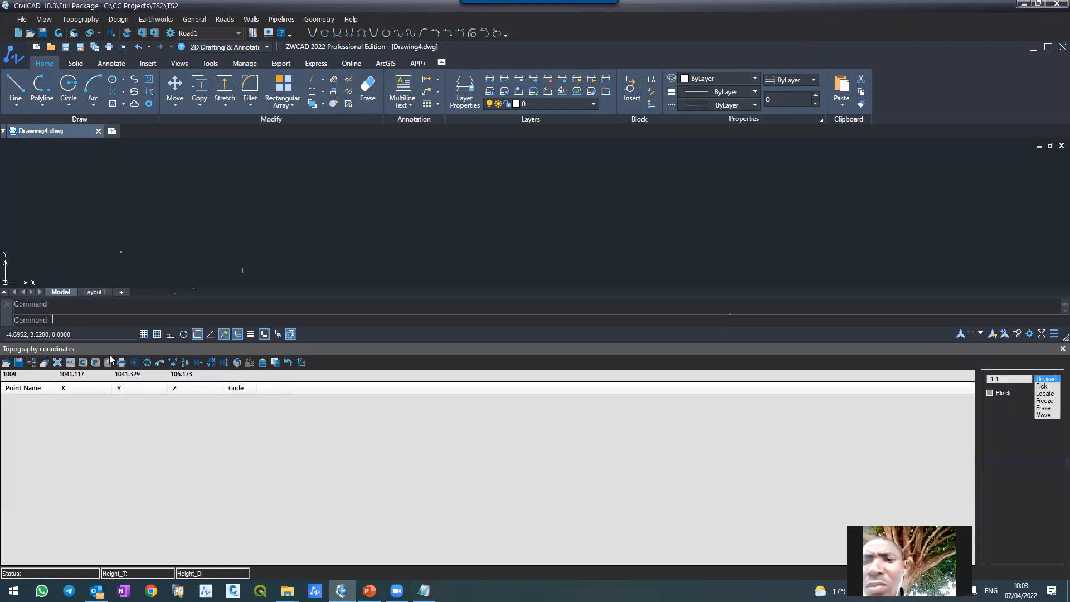
pyautogui.click(57, 363)
pyautogui.click(518, 328)
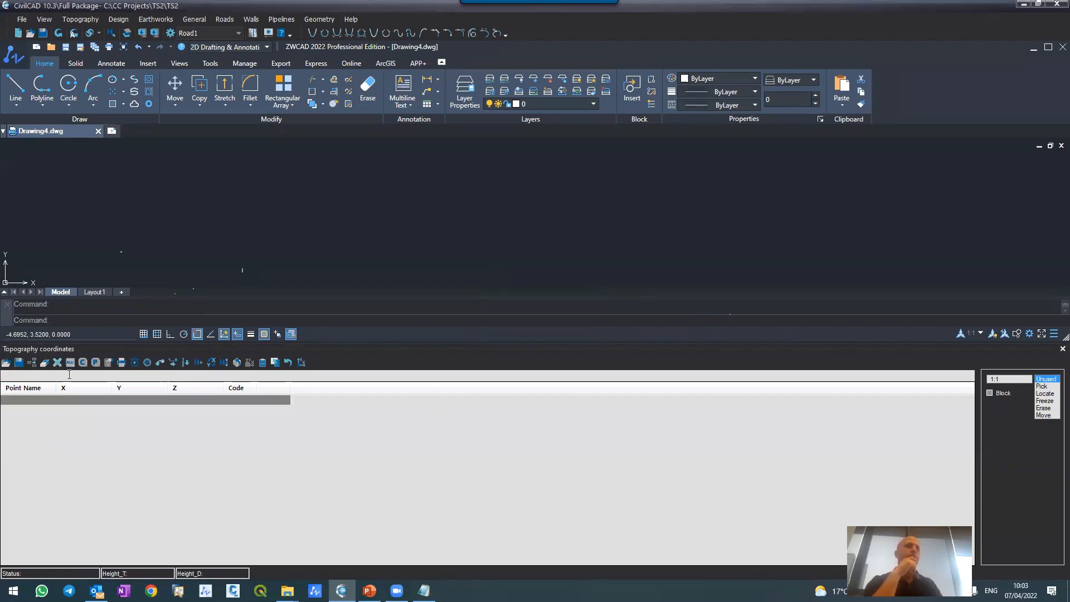
# Step: Load the topography points from NAR09SM_Topo.txt in CC Projects, plot them in the drawing, and close the coordinates table
pyautogui.click(7, 363)
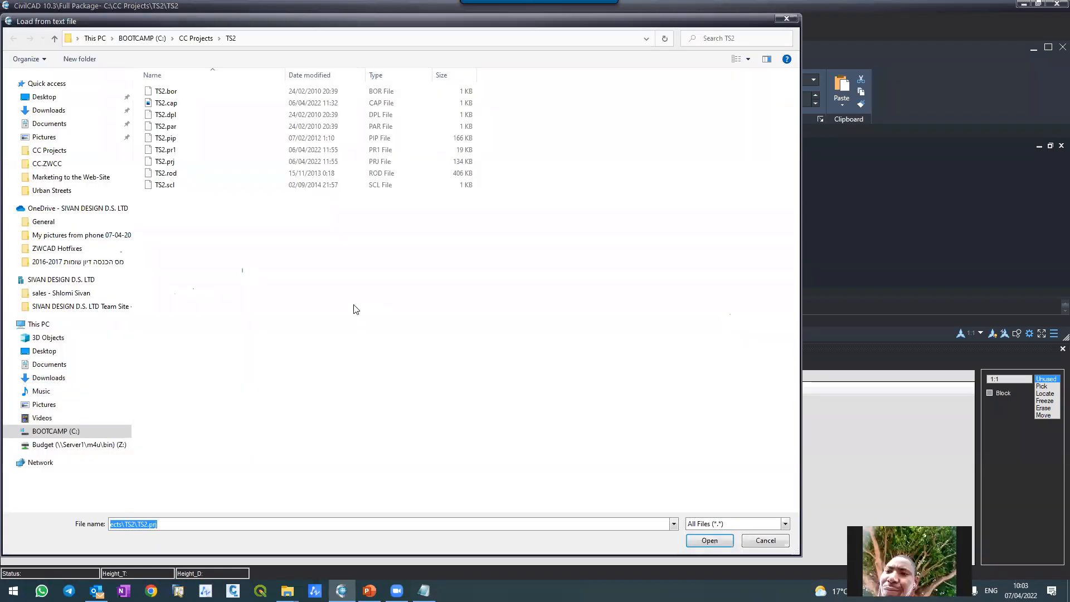
pyautogui.click(196, 38)
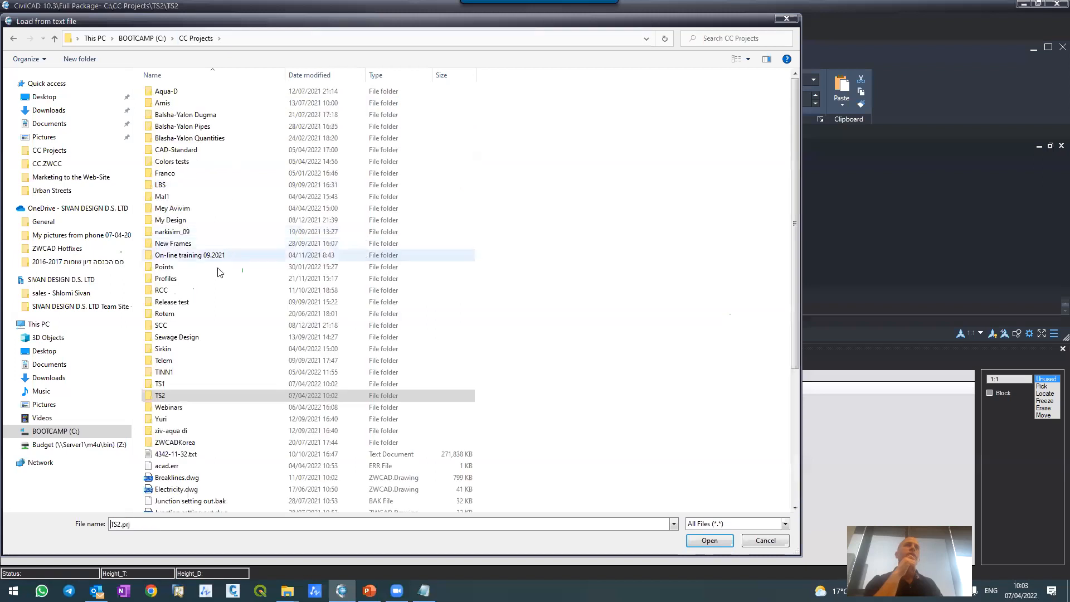
pyautogui.scroll(-1, 207, 329)
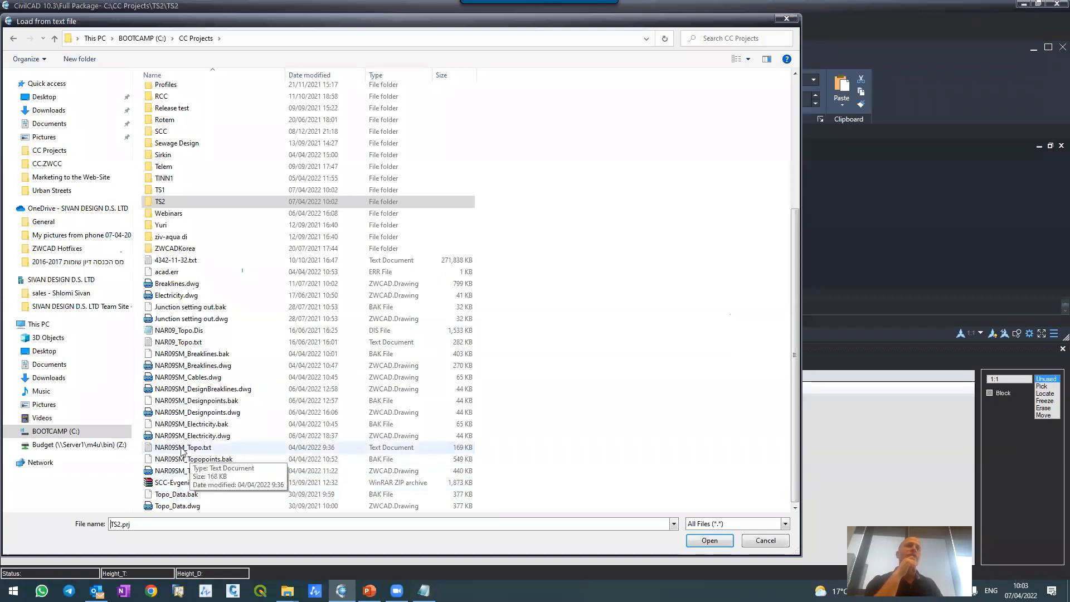
pyautogui.doubleClick(186, 448)
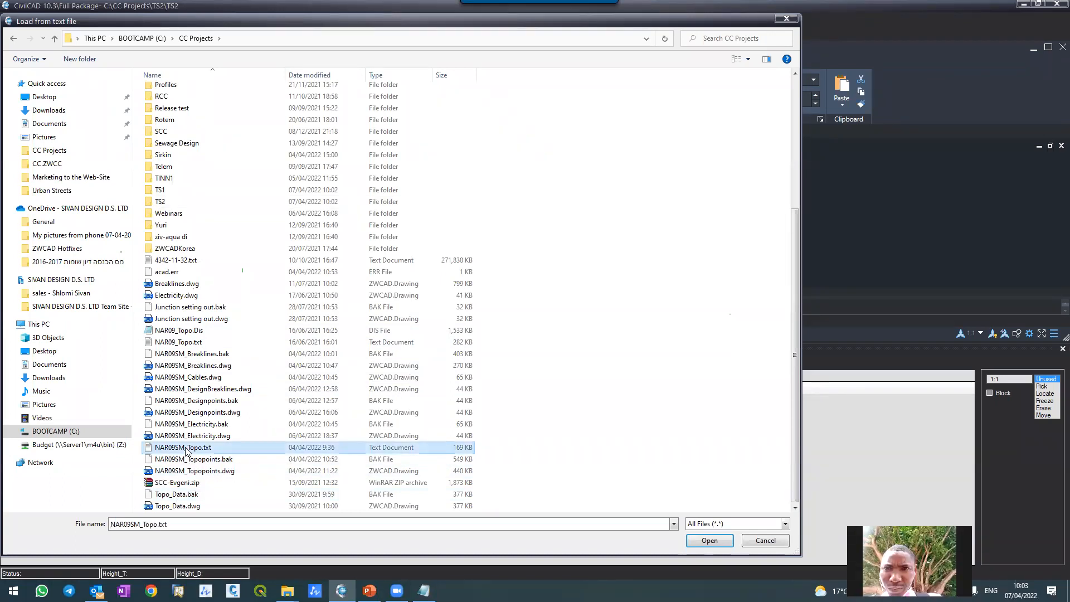
pyautogui.click(123, 465)
pyautogui.click(123, 420)
pyautogui.click(138, 457)
pyautogui.click(144, 486)
pyautogui.click(172, 493)
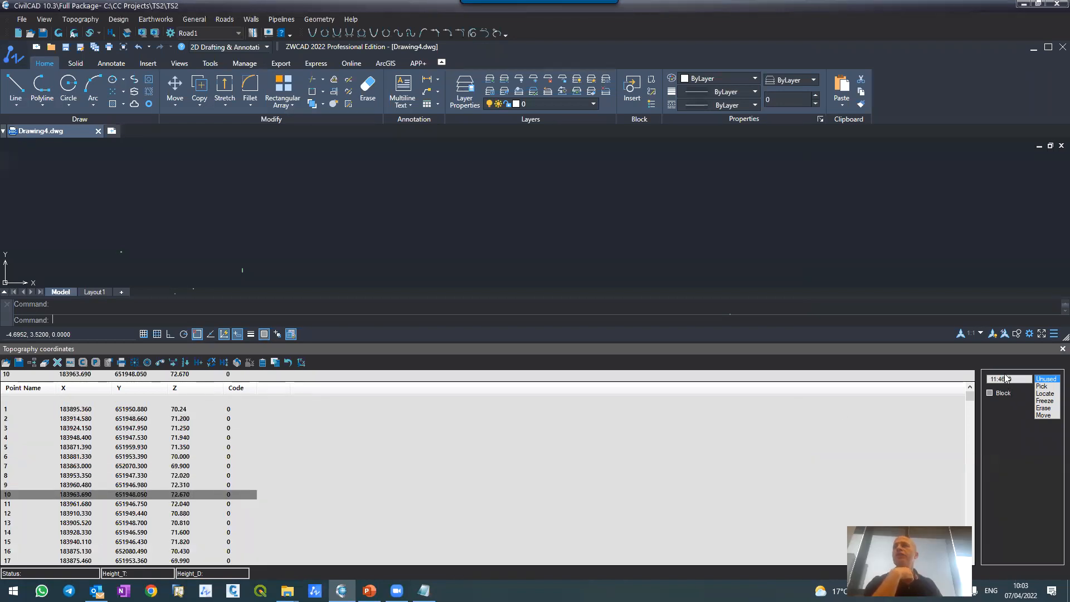
pyautogui.click(60, 35)
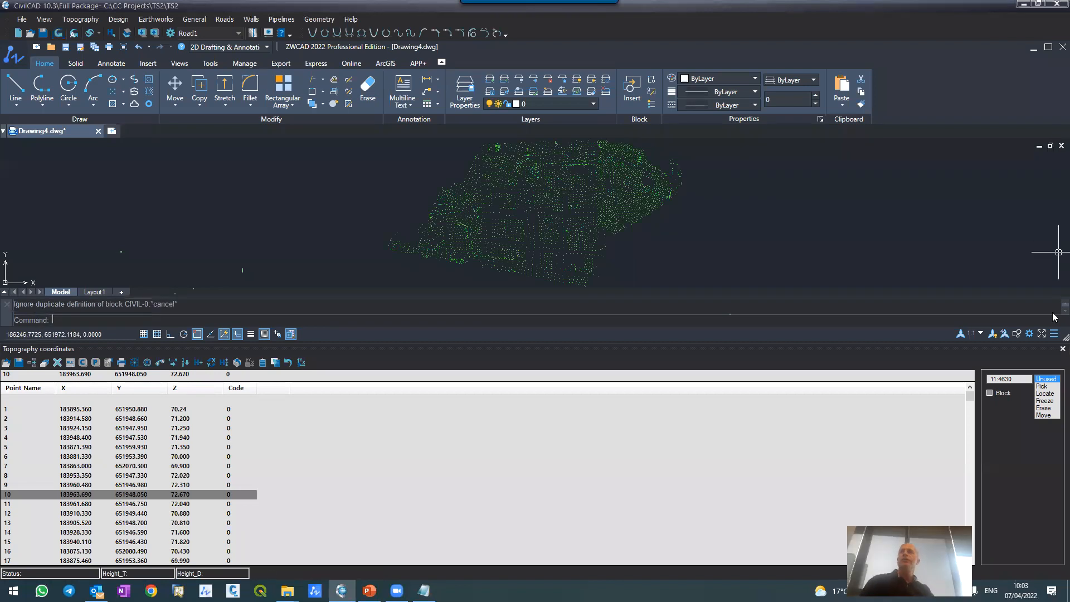
pyautogui.click(1062, 349)
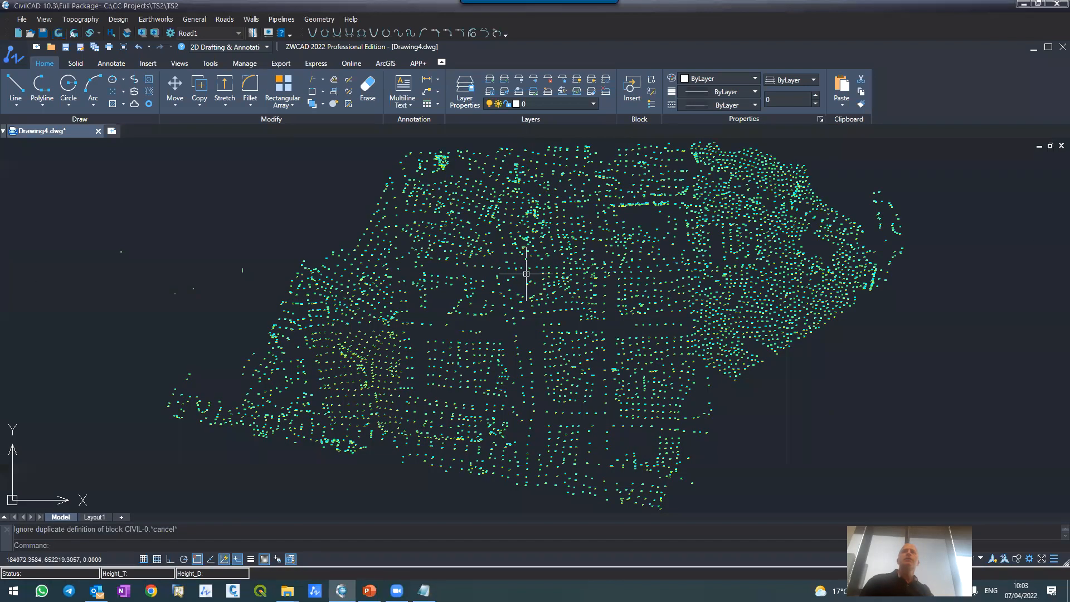
# Step: Examine the distribution of the plotted topography points and their names and elevations near the western boundary
pyautogui.scroll(4, 355, 335)
pyautogui.scroll(4, 355, 334)
pyautogui.scroll(-8, 390, 223)
pyautogui.scroll(-2, 413, 229)
pyautogui.scroll(8, 406, 237)
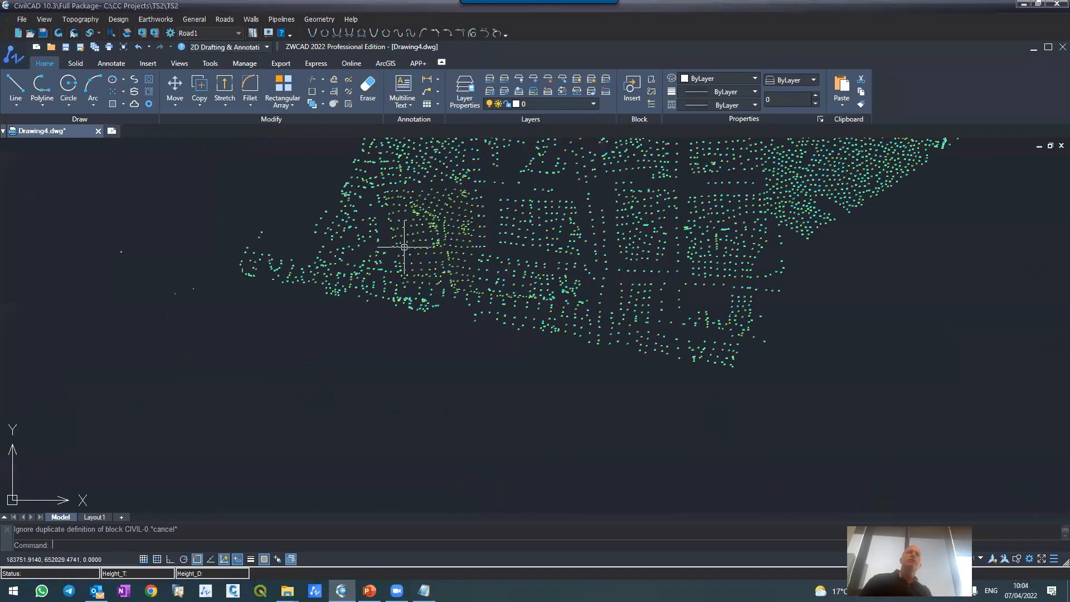
pyautogui.scroll(-6, 404, 245)
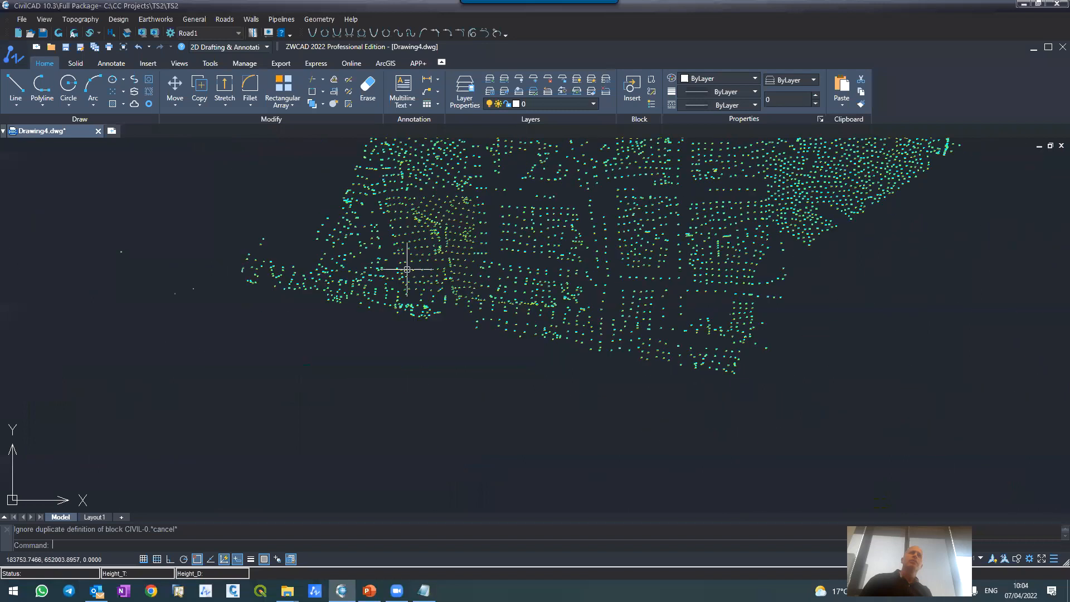
pyautogui.scroll(-2, 412, 282)
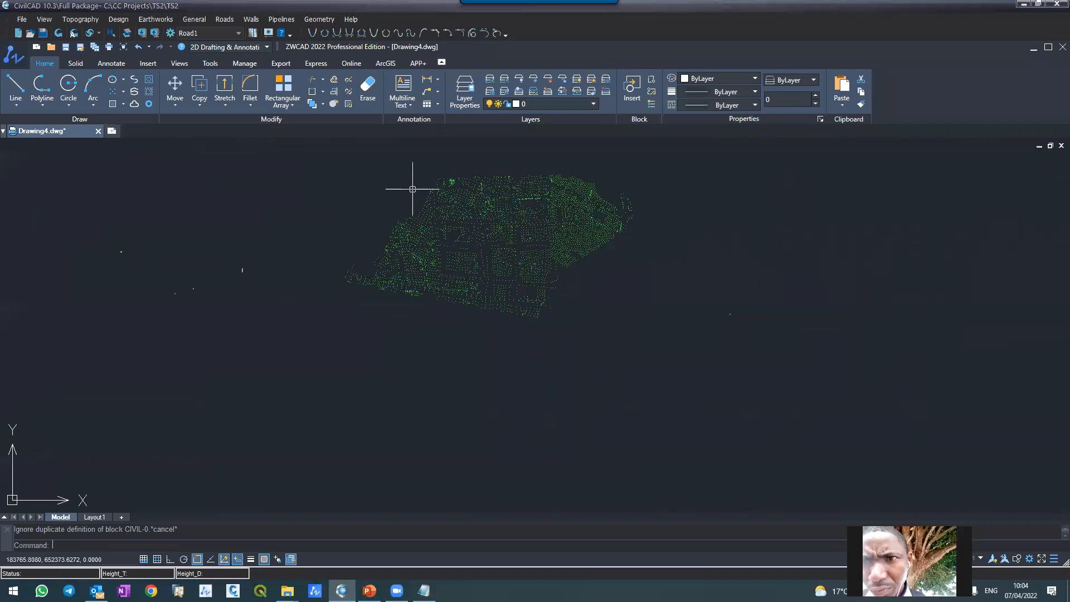
pyautogui.scroll(4, 418, 184)
pyautogui.scroll(3, 469, 226)
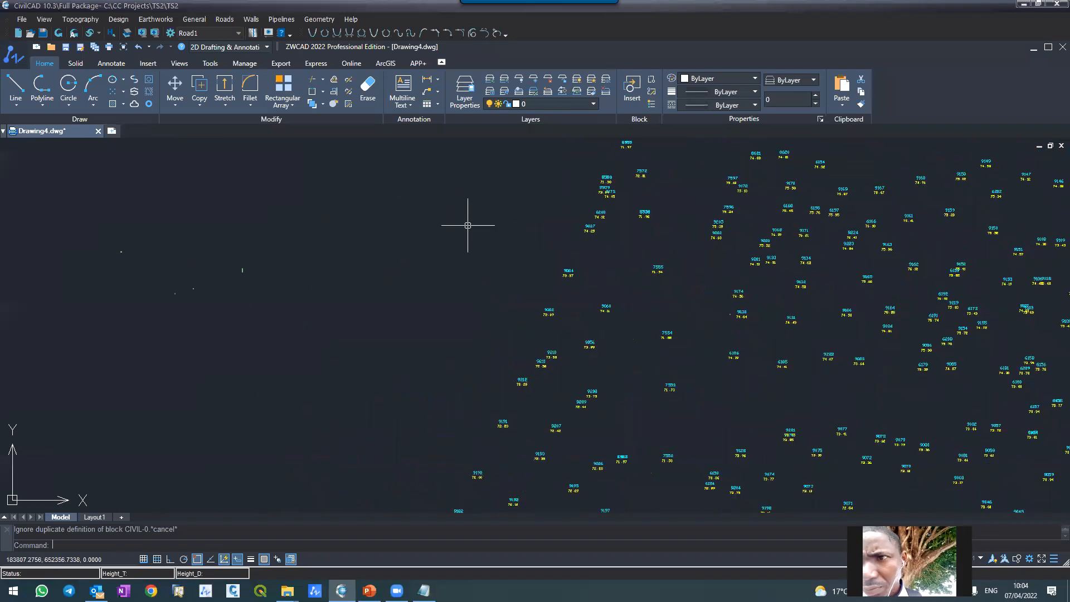
# Step: Examine the full extent of the plotted survey points and the point names and elevations in the central area
pyautogui.scroll(3, 466, 226)
pyautogui.scroll(-8, 411, 201)
pyautogui.scroll(4, 521, 340)
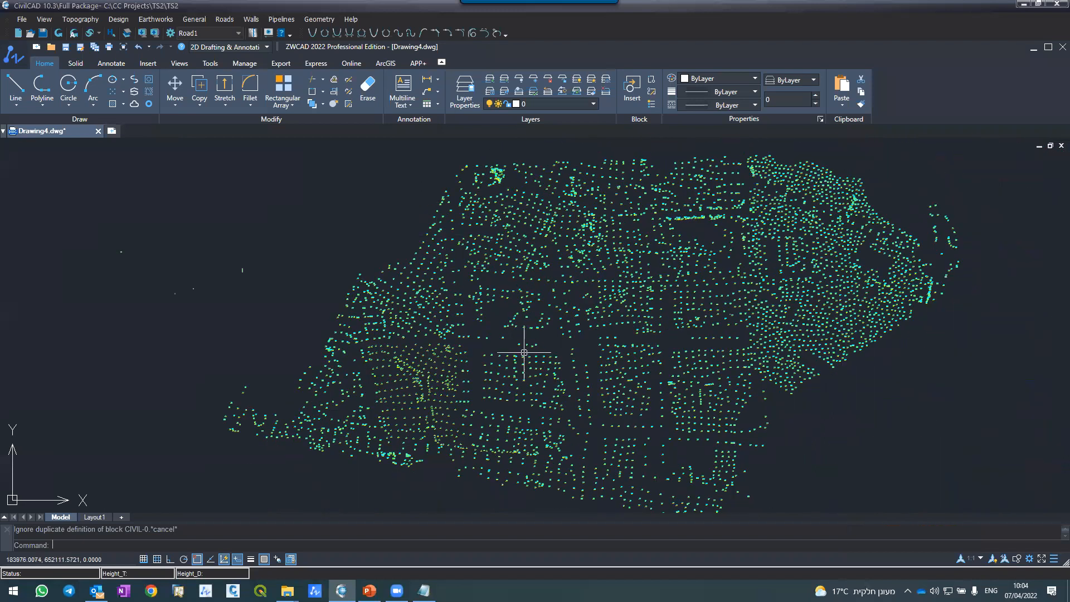
pyautogui.scroll(-6, 521, 329)
pyautogui.scroll(3, 525, 334)
pyautogui.scroll(2, 524, 333)
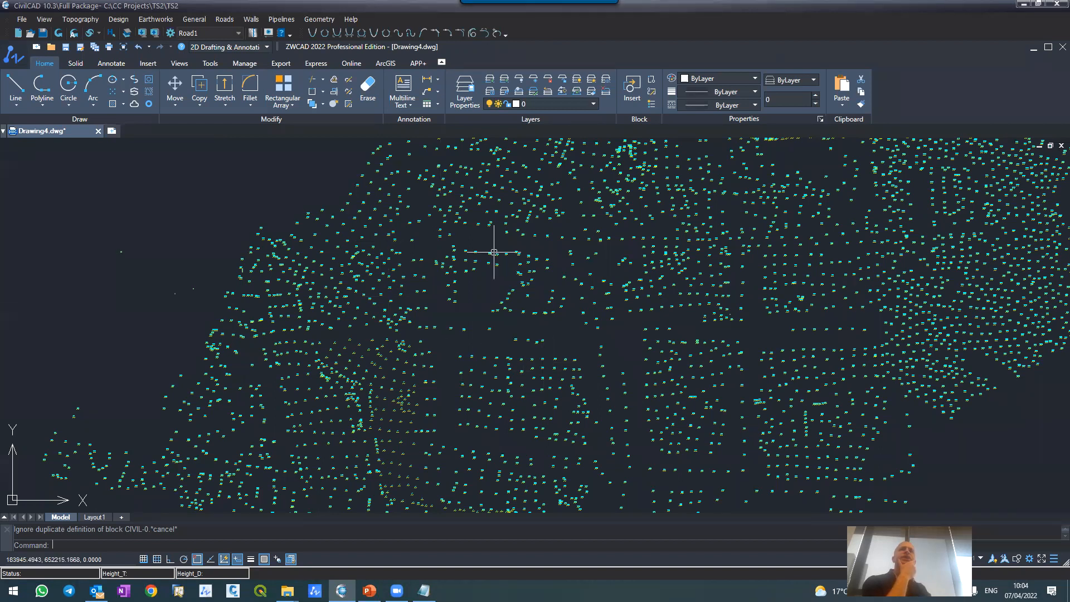
pyautogui.scroll(5, 495, 245)
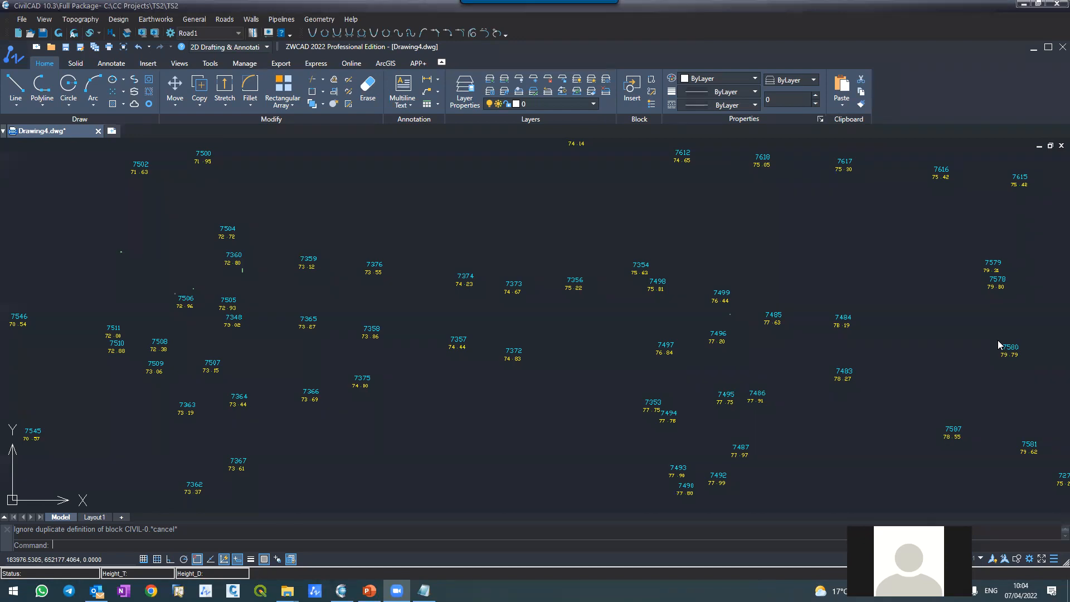
pyautogui.scroll(-8, 530, 286)
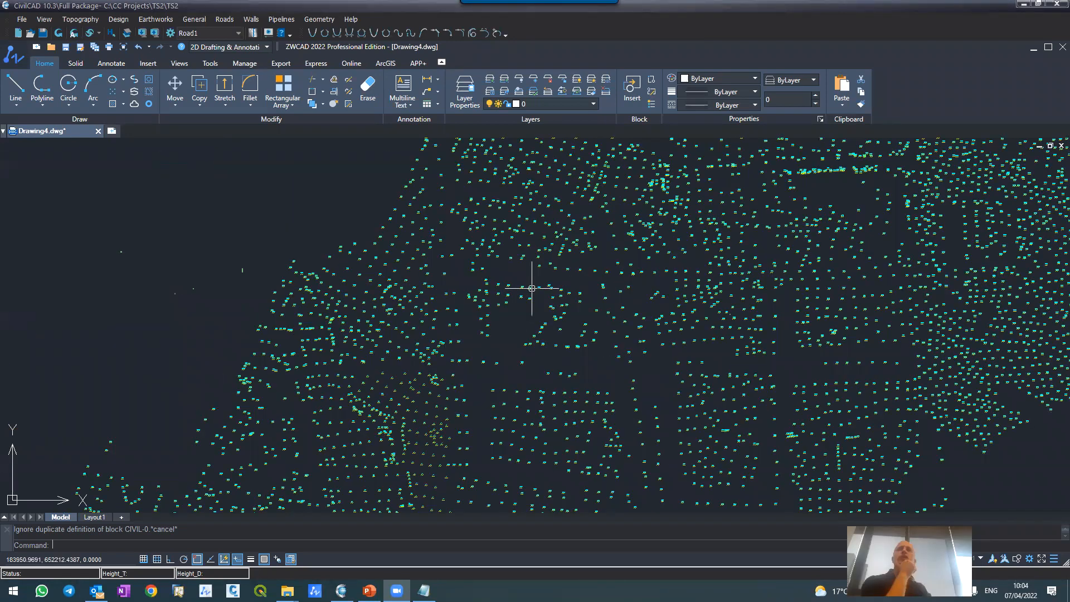
pyautogui.scroll(4, 531, 287)
pyautogui.scroll(3, 531, 287)
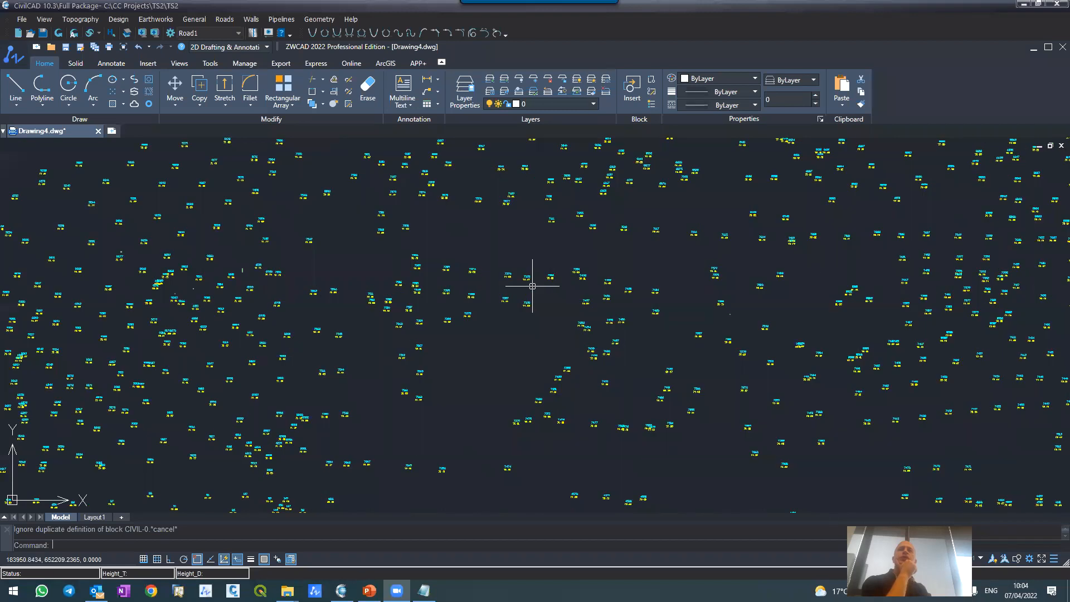
pyautogui.scroll(-5, 532, 286)
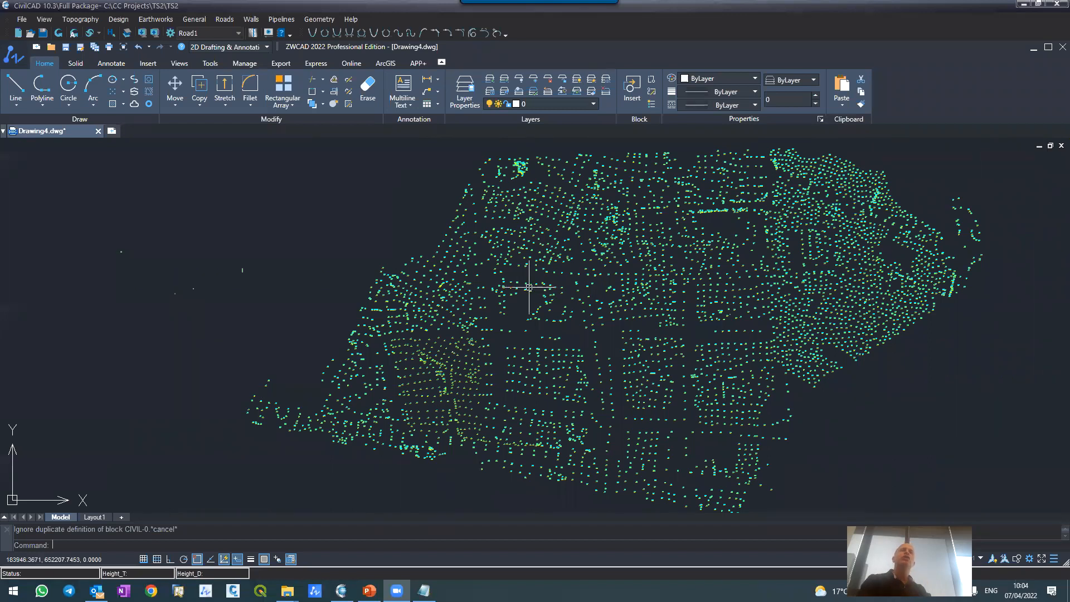
pyautogui.scroll(6, 602, 231)
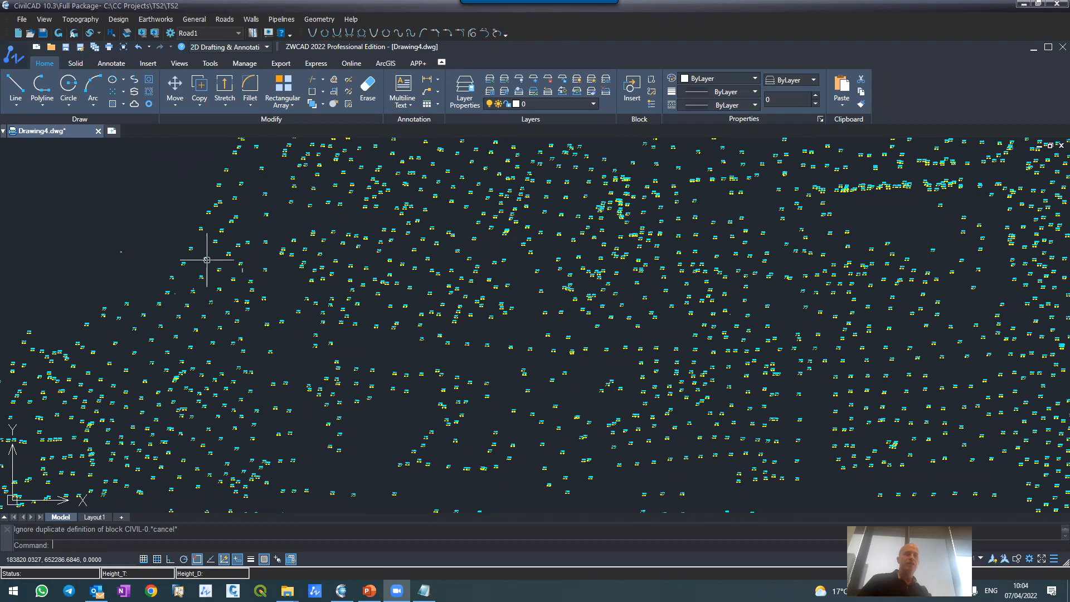
# Step: Insert the drawing NAR09SM_Breaklines.dwg from CC Projects as an exploded block at 0,0,0 with scale 1 and rotation 0
pyautogui.write('insert')
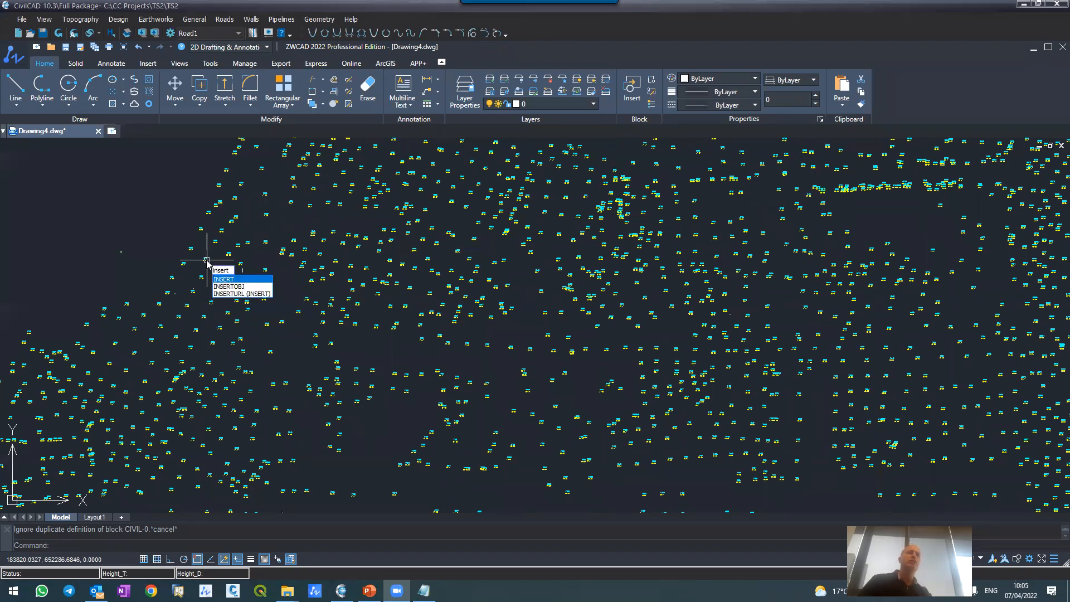
pyautogui.press('Return')
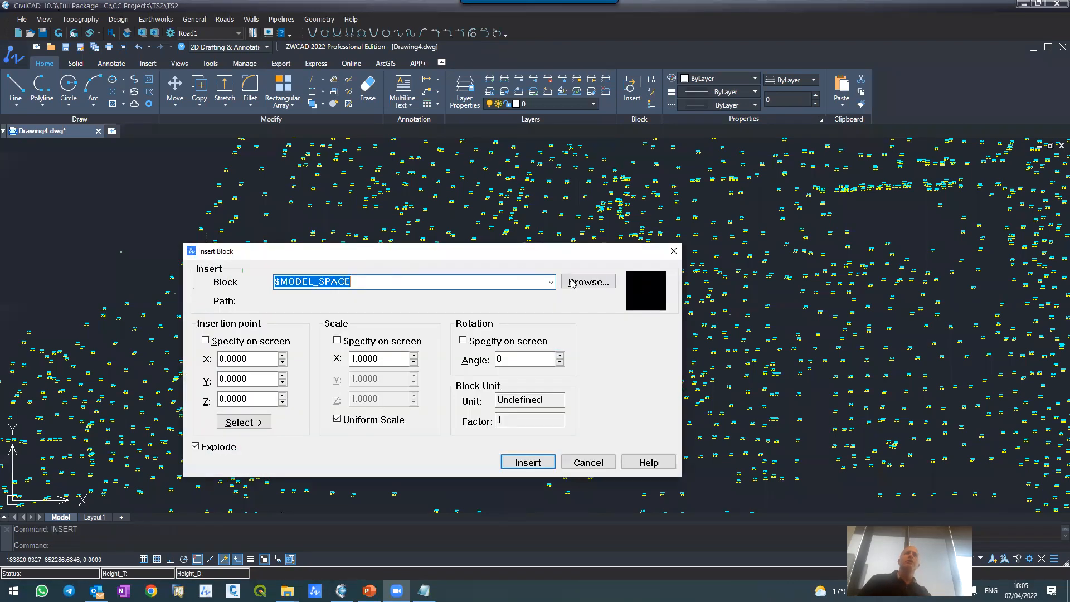
pyautogui.click(572, 283)
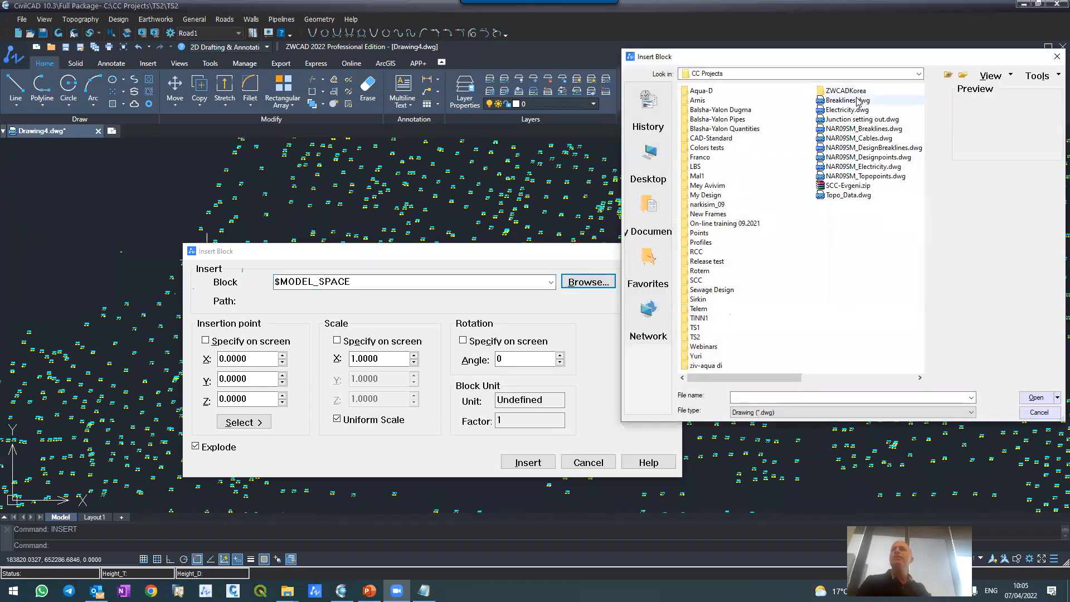
pyautogui.doubleClick(853, 128)
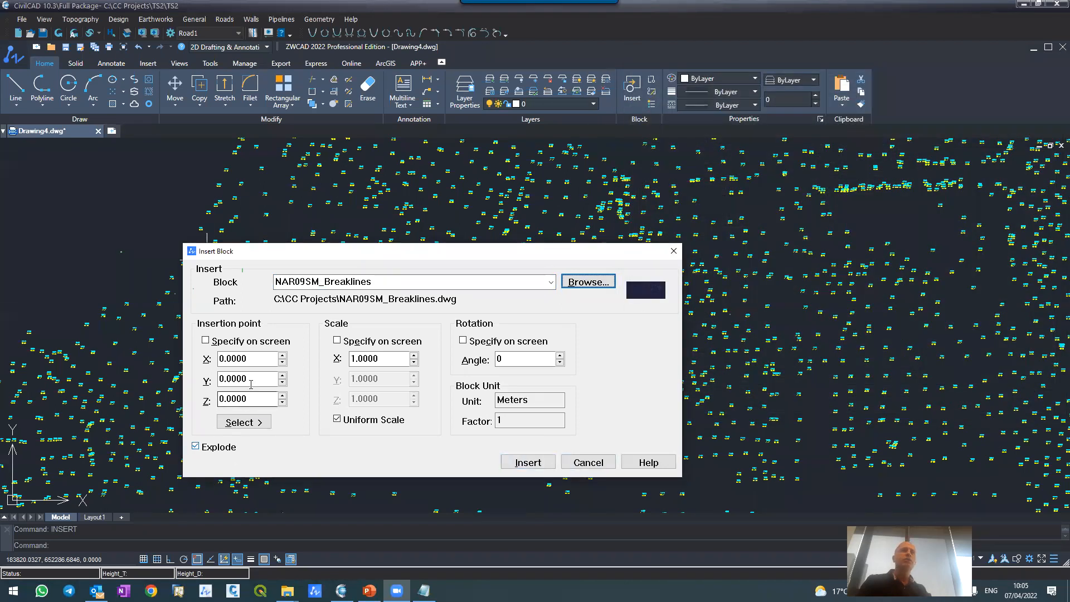
pyautogui.click(528, 462)
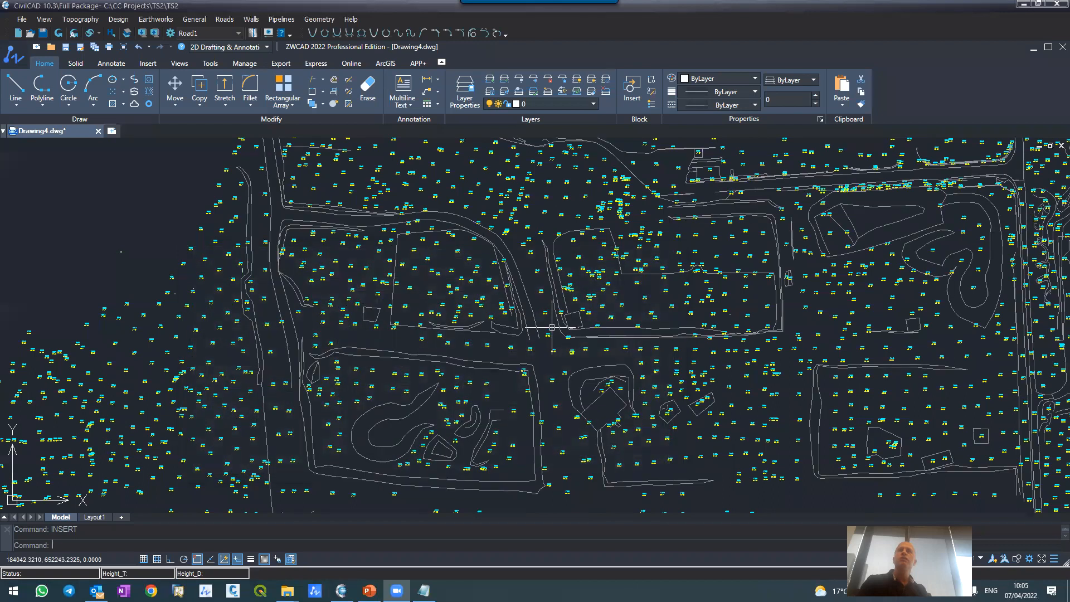
# Step: List the vertex coordinates and elevations of the breakline polyline beside points 8762 and 8763, and close the listing
pyautogui.scroll(-5, 558, 278)
pyautogui.scroll(10, 633, 230)
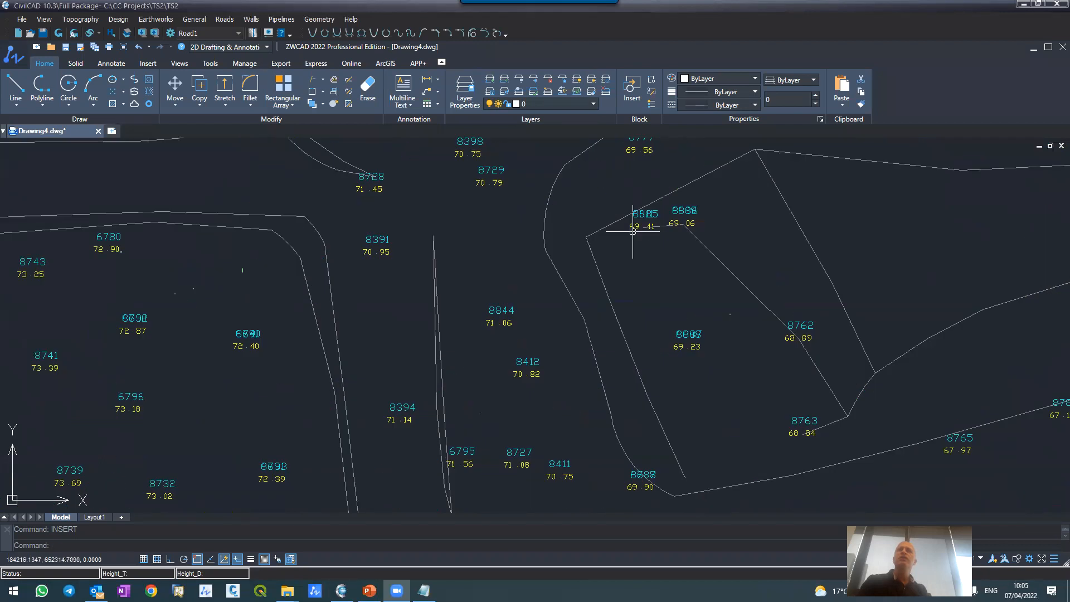
pyautogui.click(605, 282)
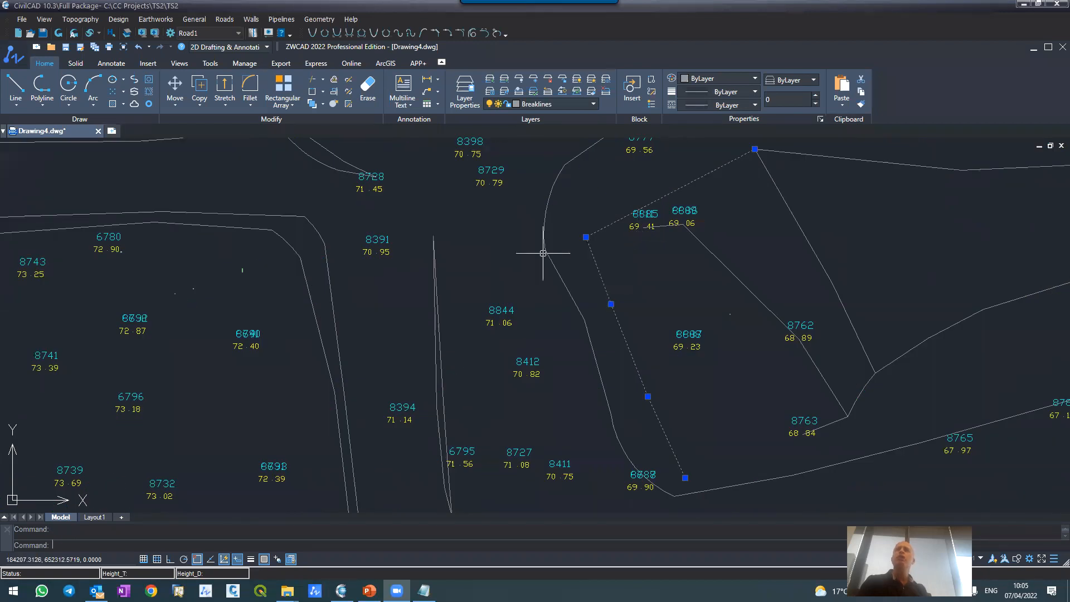
pyautogui.write('li')
pyautogui.press('Return')
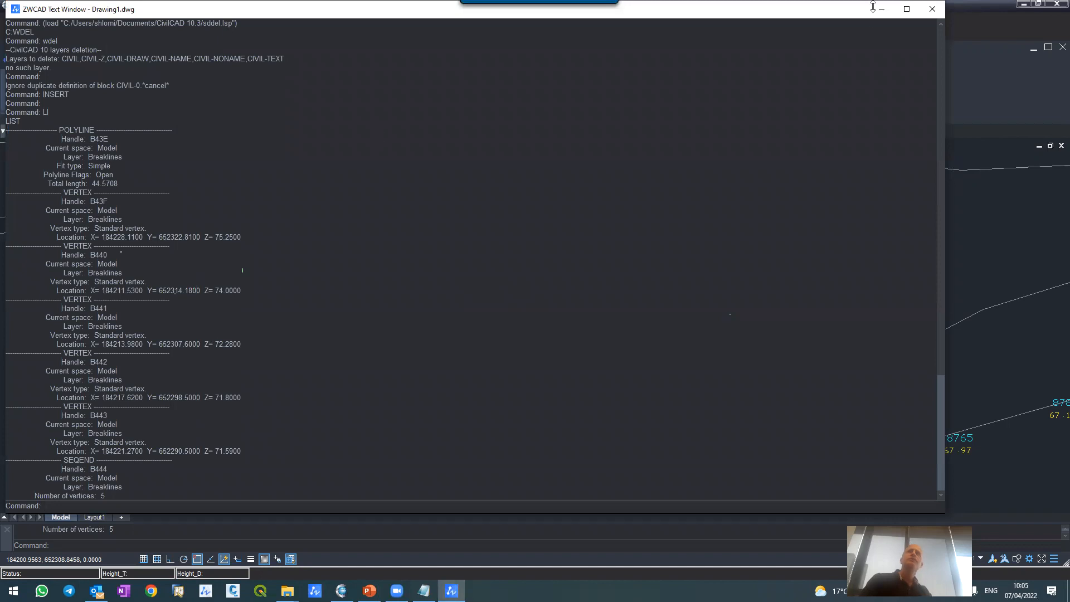
pyautogui.click(932, 9)
# Step: Examine how the inserted breaklines follow the roads, plots and slopes among the survey points
pyautogui.scroll(-6, 593, 339)
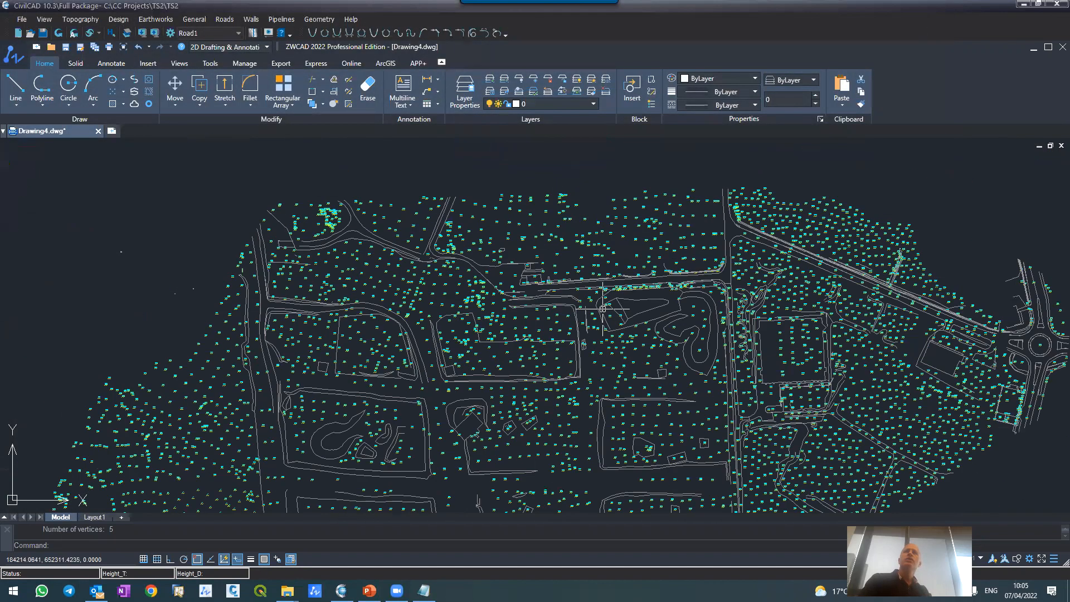
pyautogui.scroll(1, 602, 329)
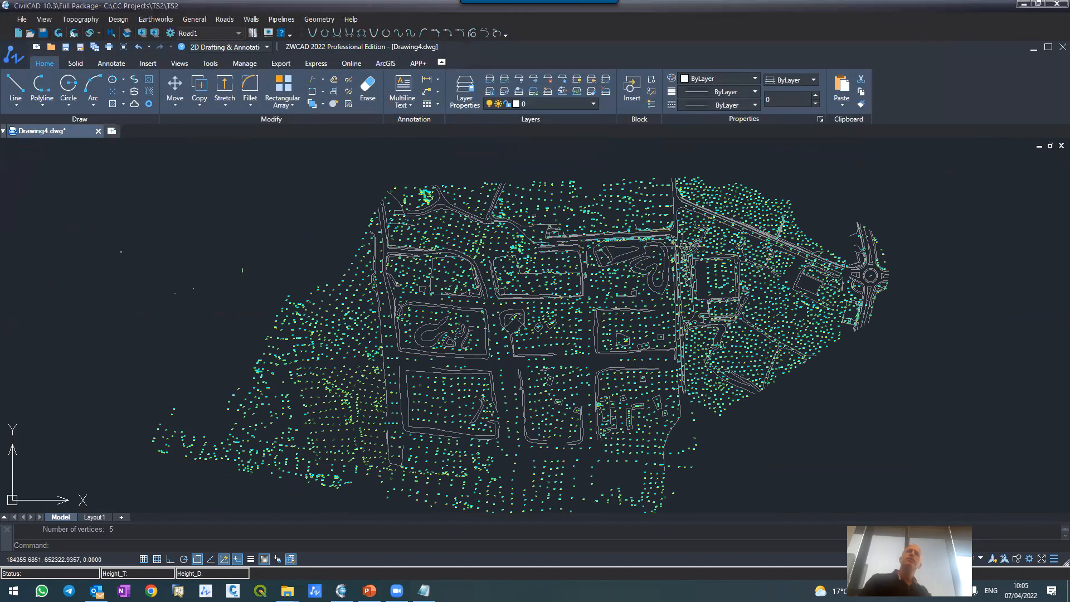
pyautogui.scroll(5, 731, 208)
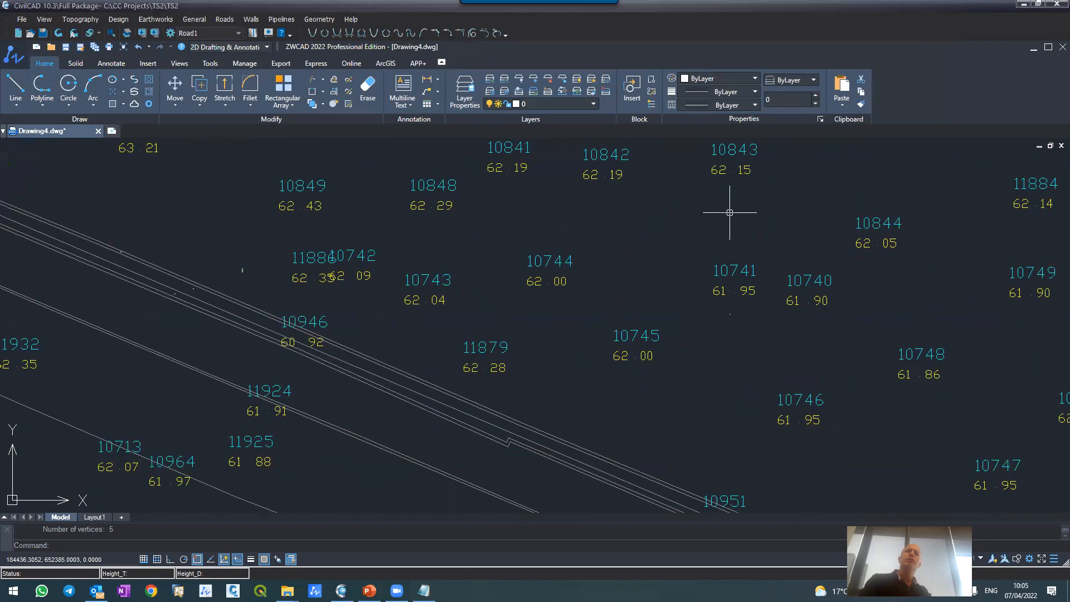
pyautogui.scroll(-8, 729, 213)
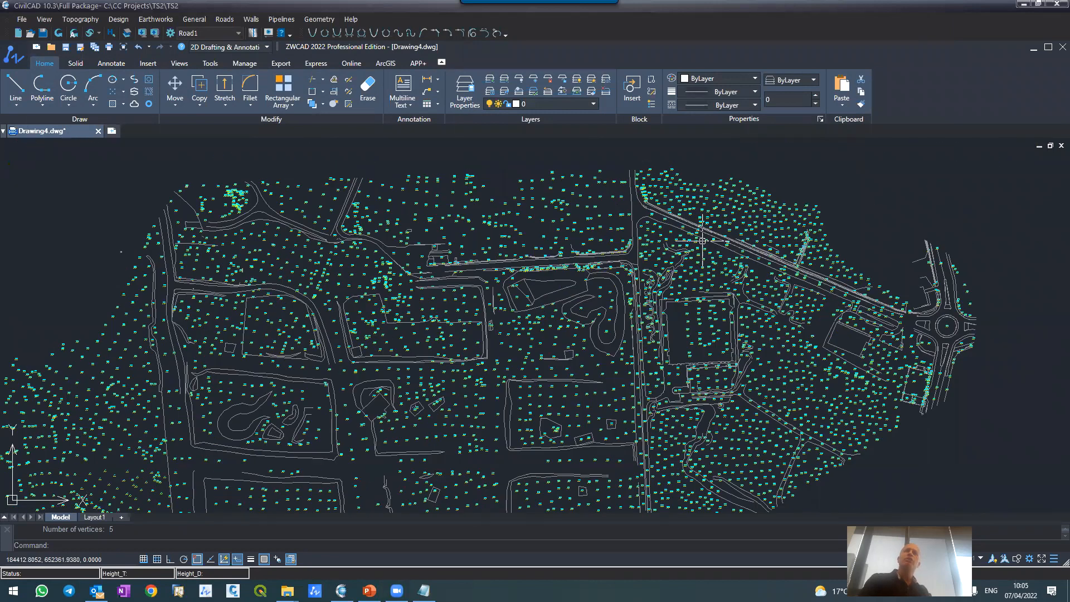
pyautogui.scroll(6, 702, 241)
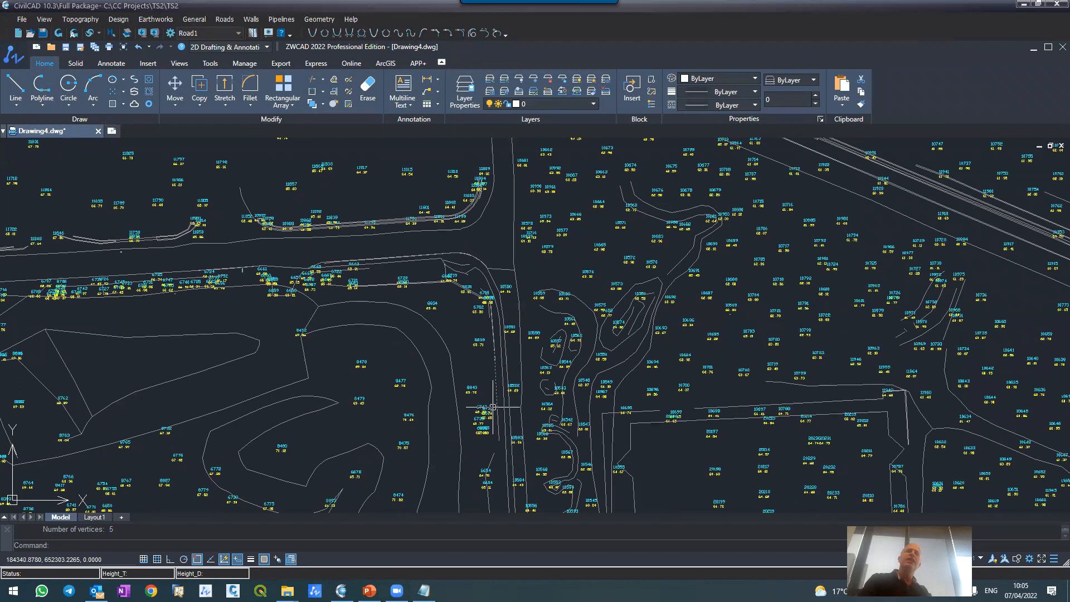
pyautogui.scroll(-2, 475, 339)
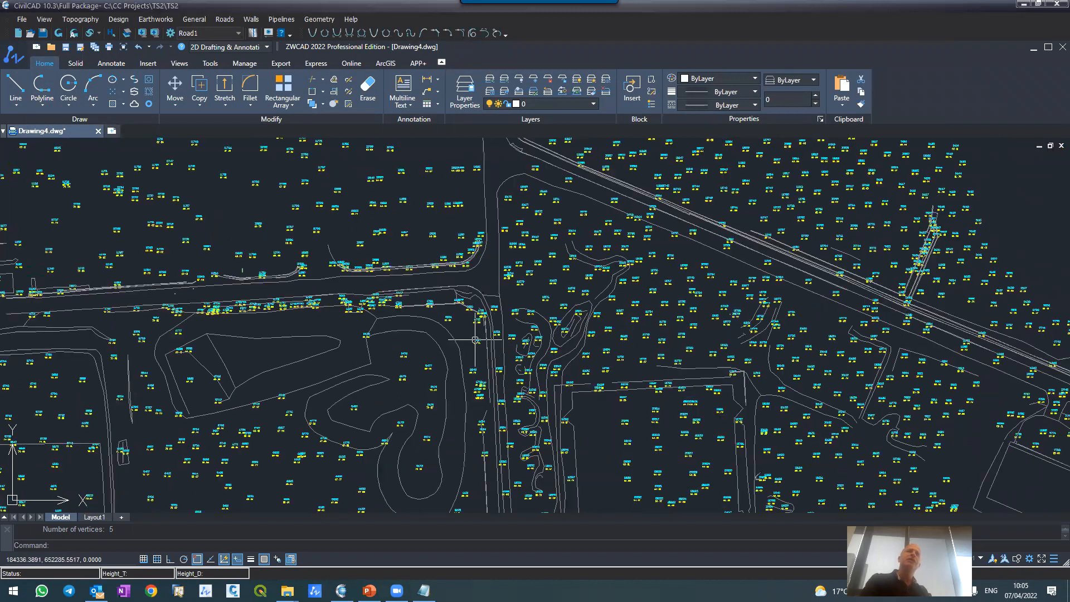
pyautogui.scroll(-3, 474, 340)
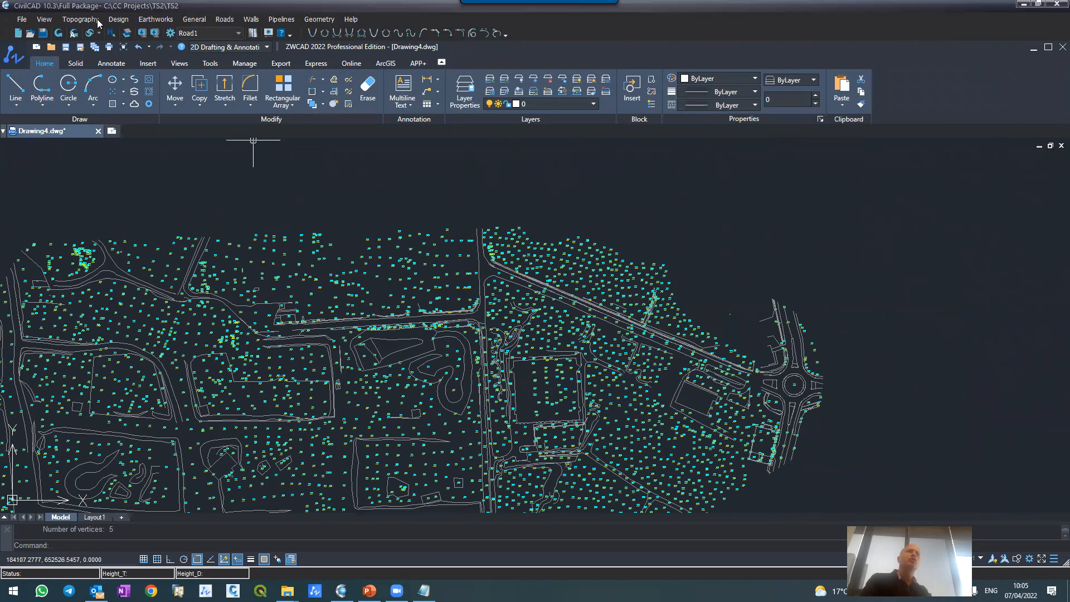
pyautogui.scroll(3, 500, 268)
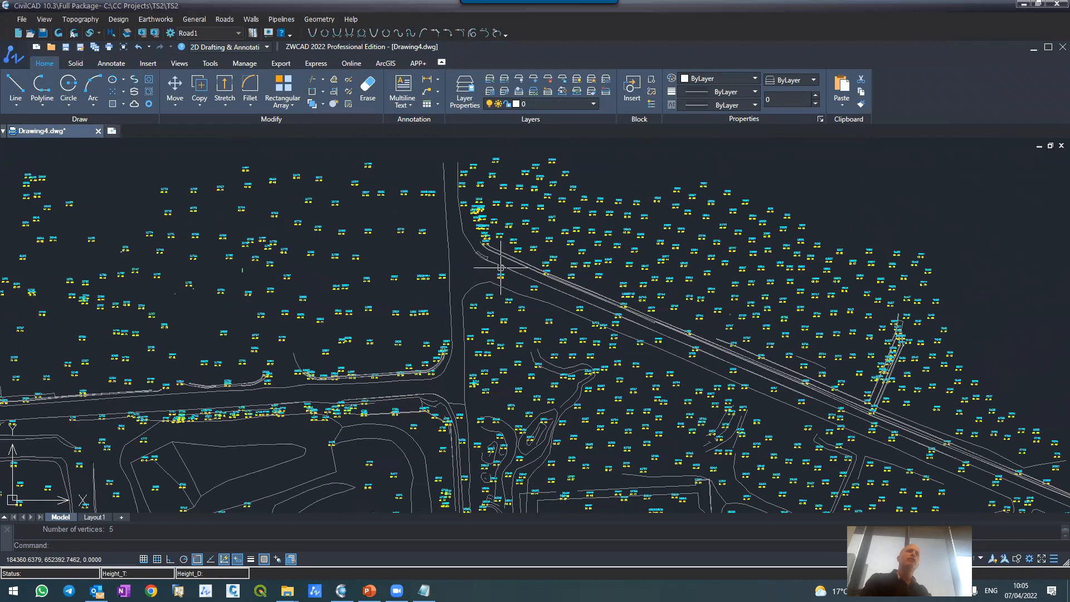
# Step: Open the topography lines filter and pick a sample breakline to set filtering to the Breaklines layer and Polylines
pyautogui.click(476, 286)
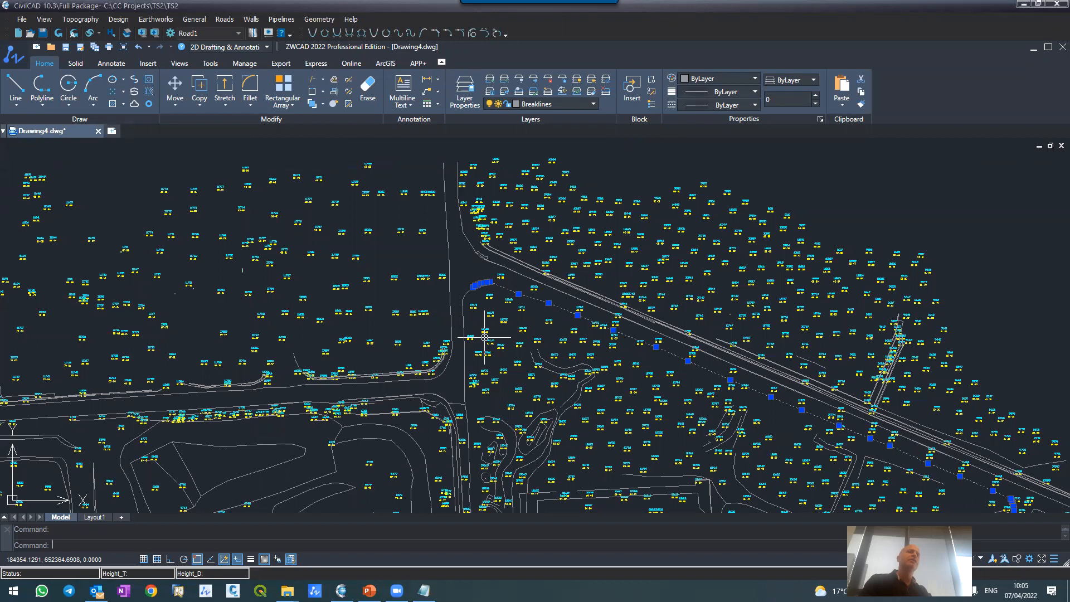
pyautogui.click(82, 20)
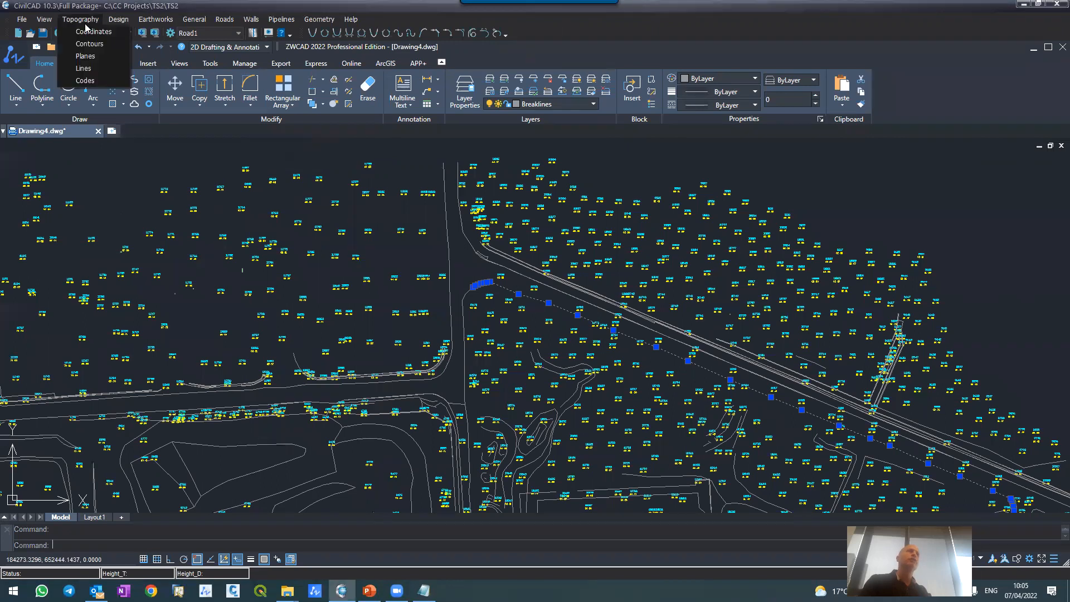
pyautogui.click(83, 68)
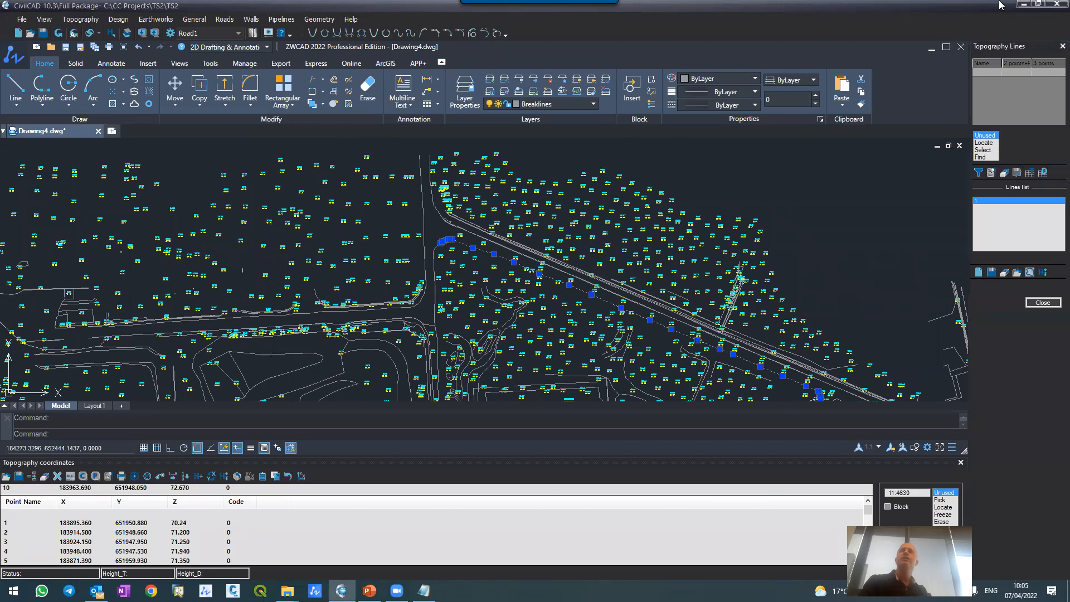
pyautogui.click(979, 173)
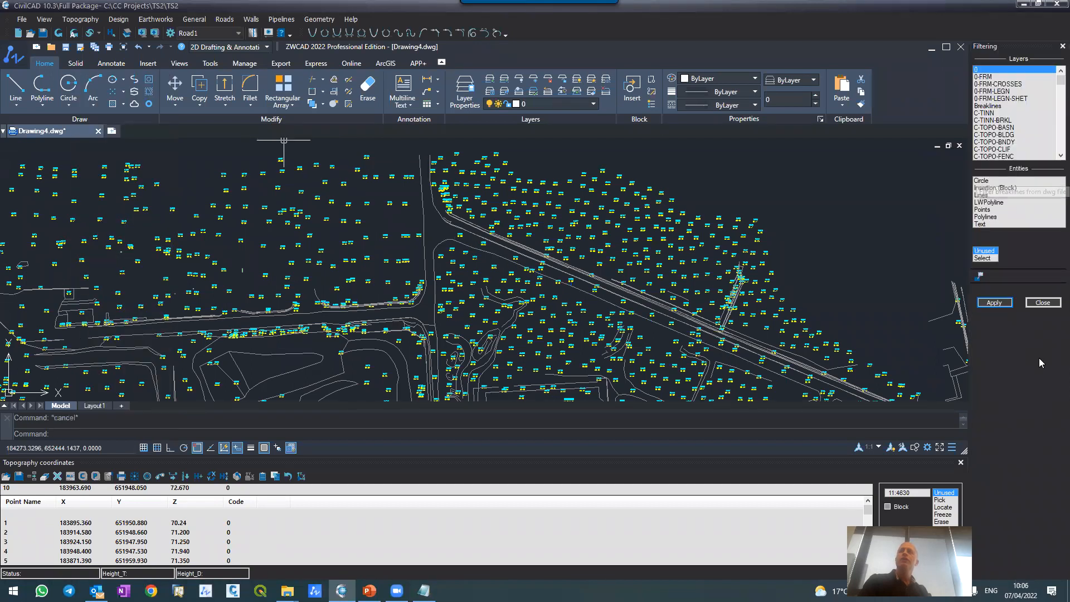
pyautogui.click(991, 258)
pyautogui.click(792, 378)
pyautogui.press('Return')
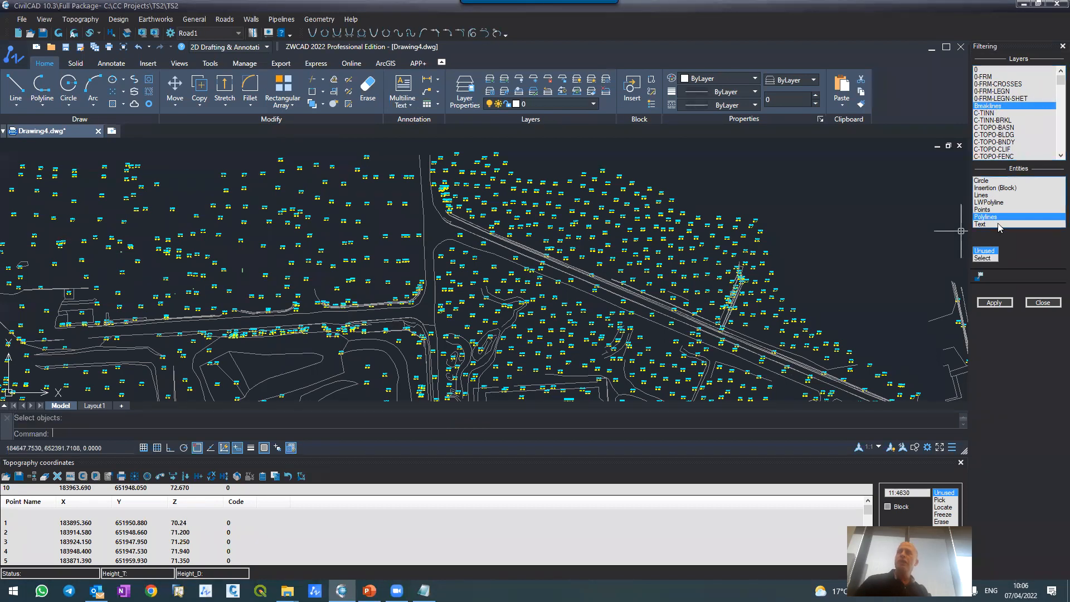
# Step: Apply the breakline filter without appending the breakline coordinates to the coordinates list
pyautogui.click(995, 303)
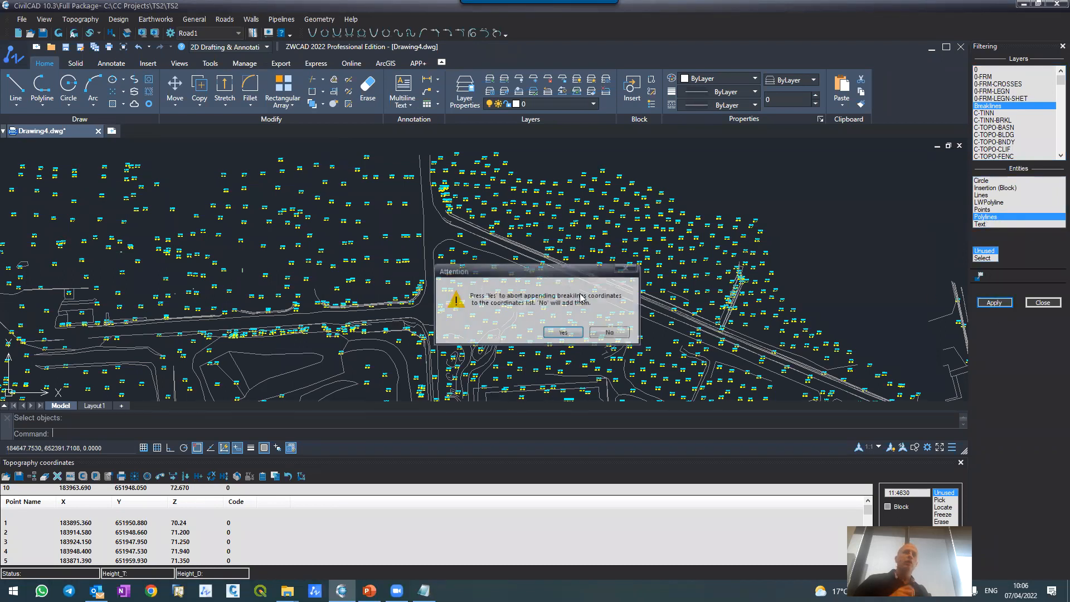
pyautogui.click(553, 333)
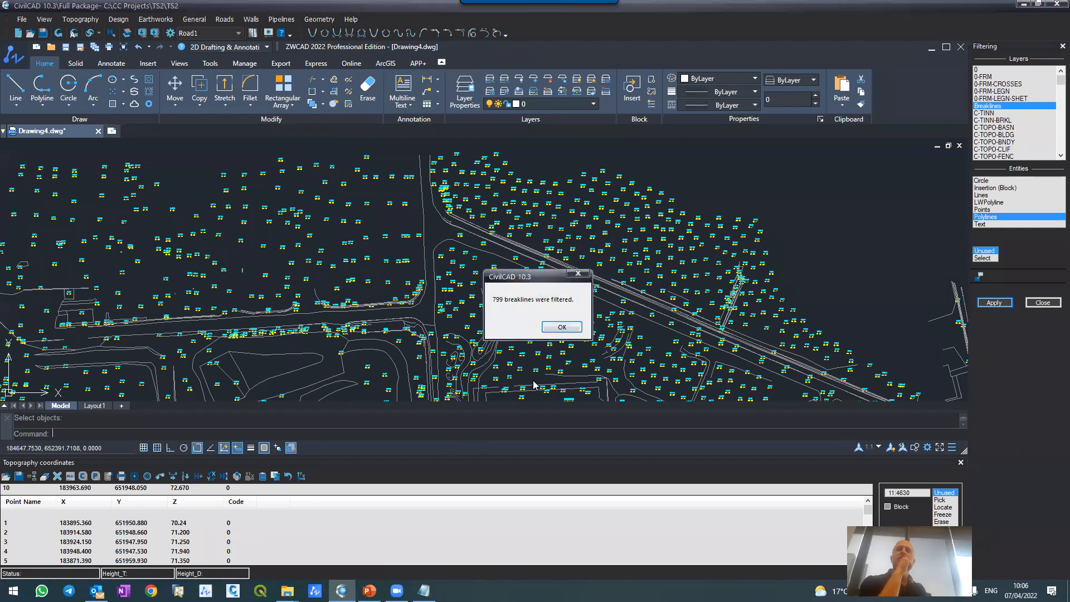
pyautogui.click(562, 326)
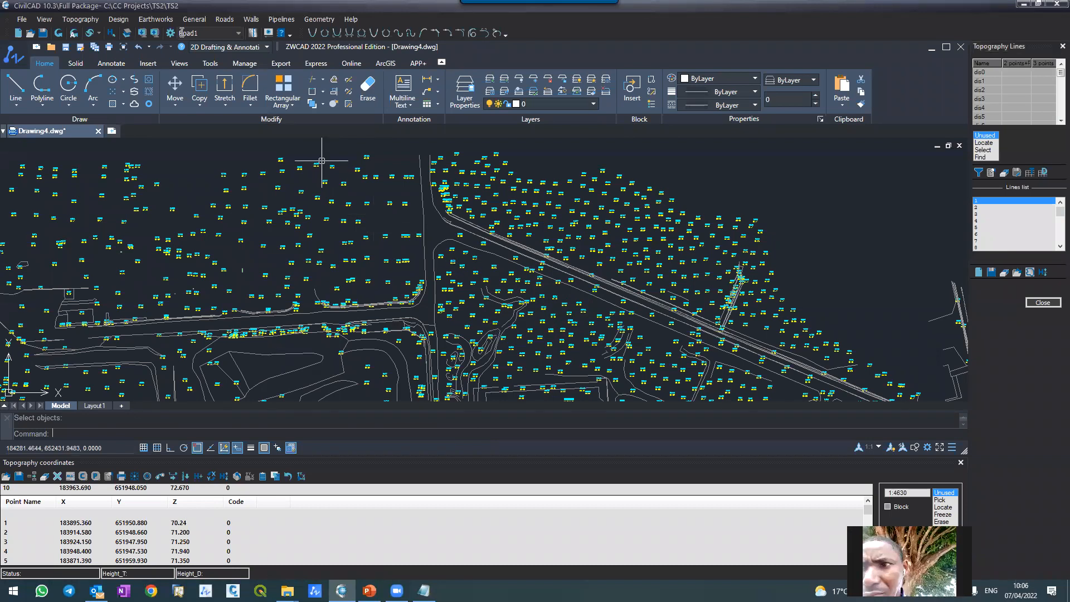
# Step: Generate the topography contours with an interval of 0.25 and a maximum interpolation length of 80
pyautogui.click(97, 21)
pyautogui.click(98, 46)
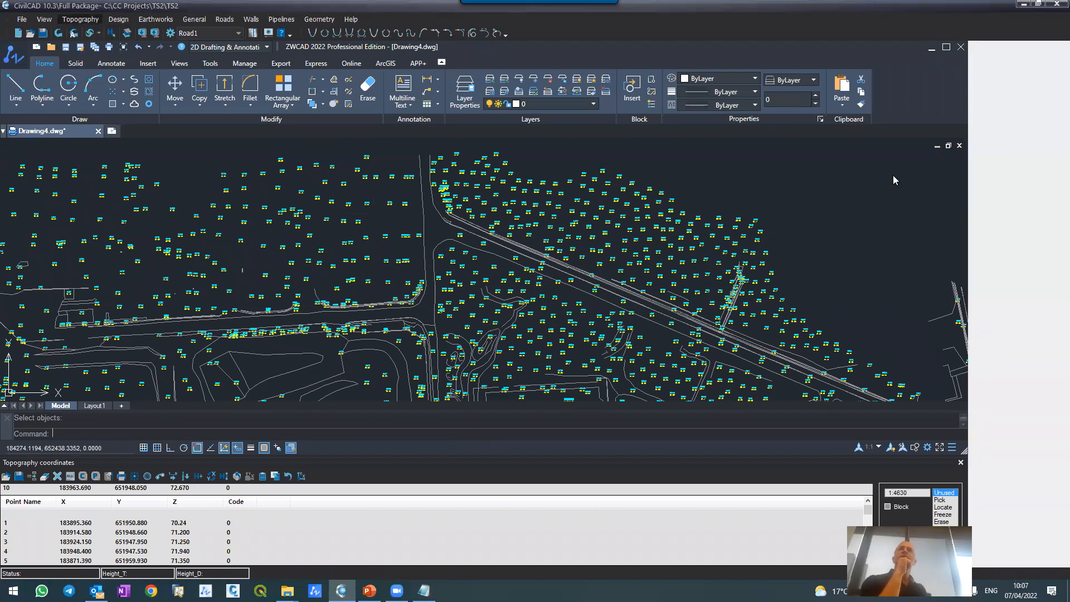
pyautogui.click(1031, 215)
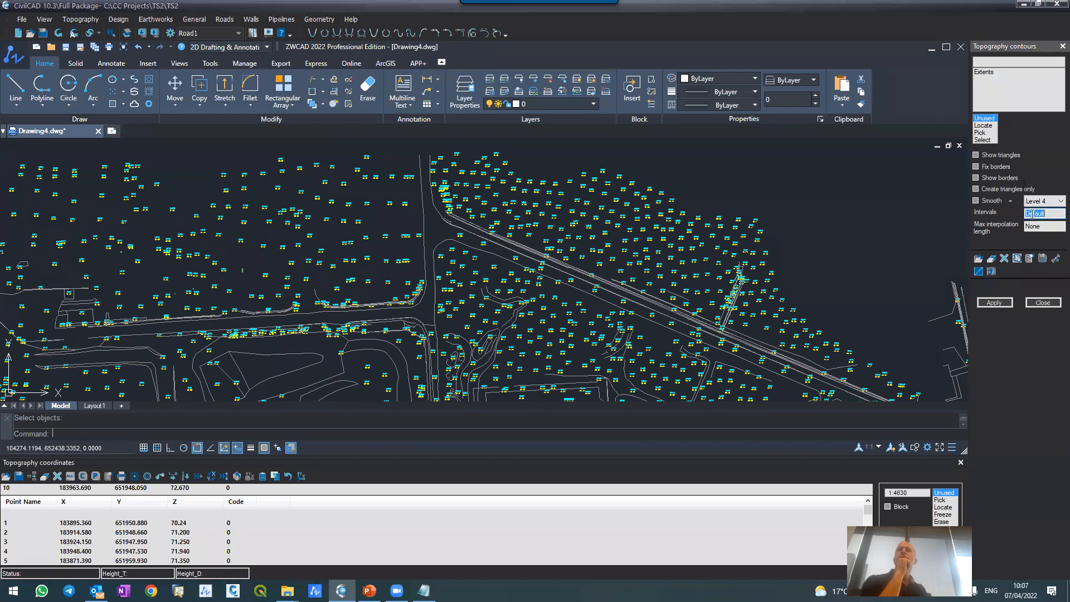
pyautogui.write('0.25')
pyautogui.press('Tab')
pyautogui.write('80')
pyautogui.click(986, 303)
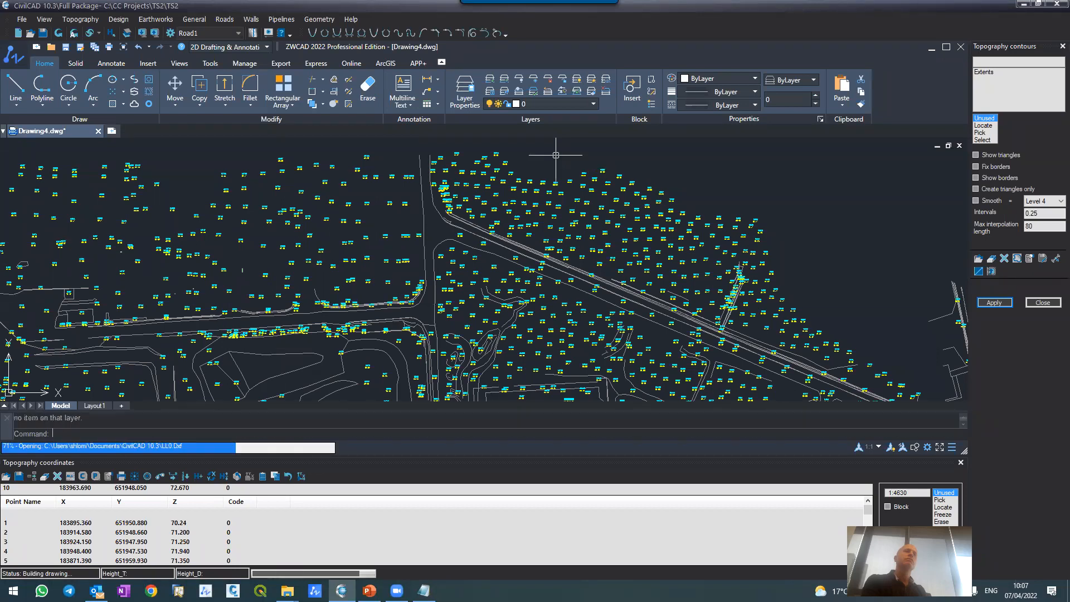
pyautogui.scroll(-6, 474, 216)
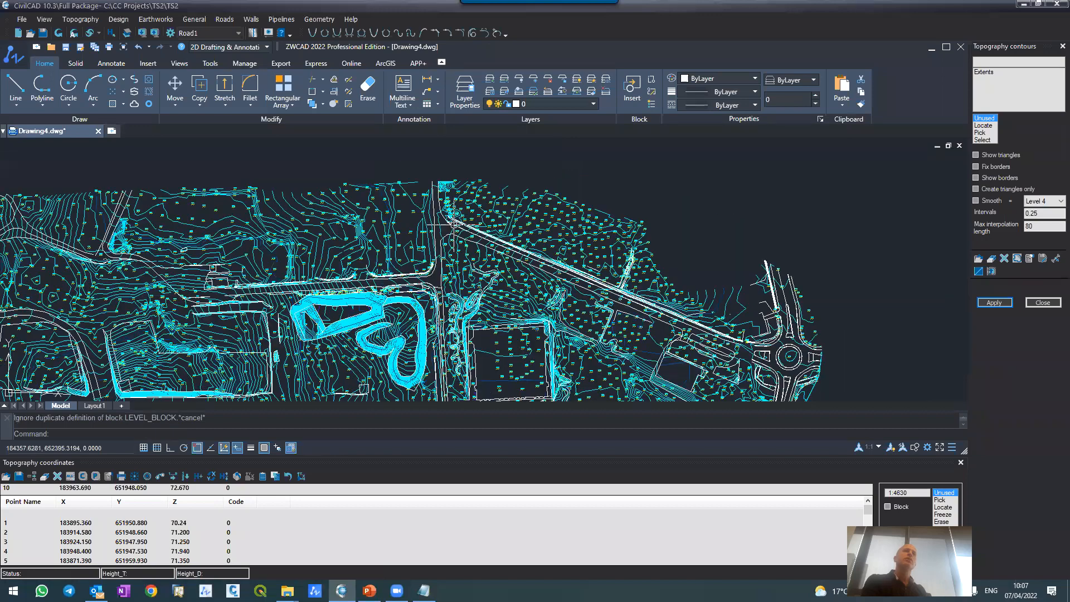
# Step: Examine the generated contours around the roads and plots, and select a breakline along the western road to check its layer
pyautogui.scroll(8, 474, 216)
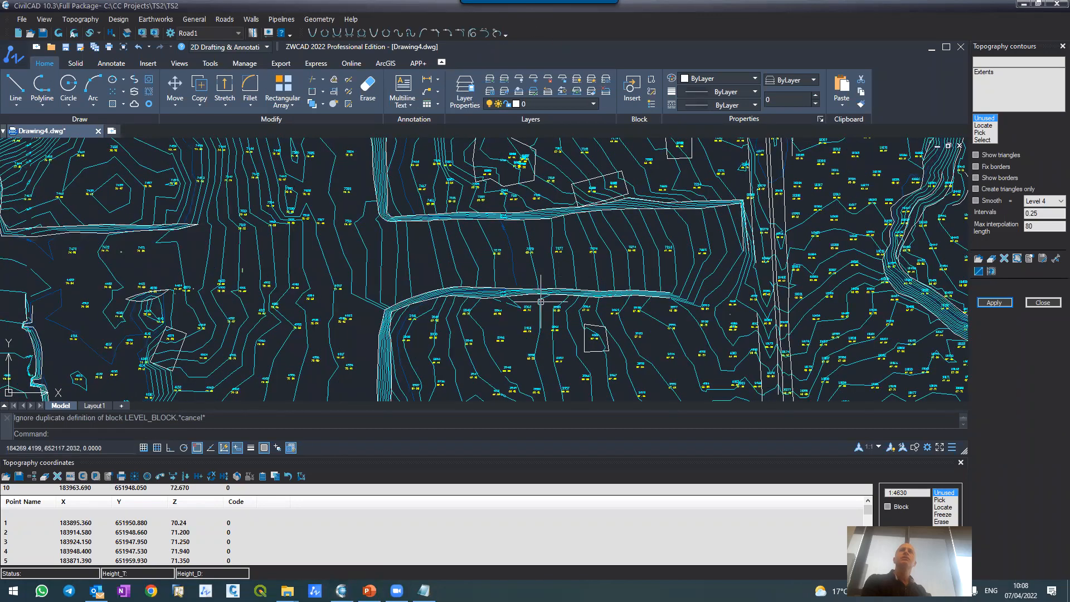
pyautogui.scroll(-3, 525, 303)
pyautogui.scroll(-2, 524, 304)
pyautogui.scroll(2, 316, 269)
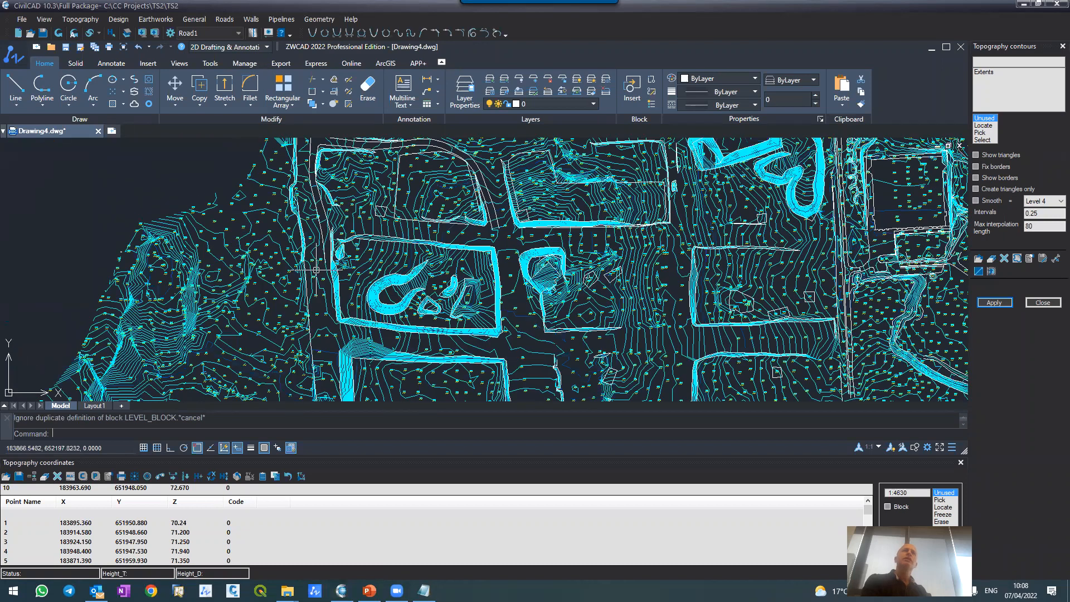
pyautogui.scroll(5, 317, 270)
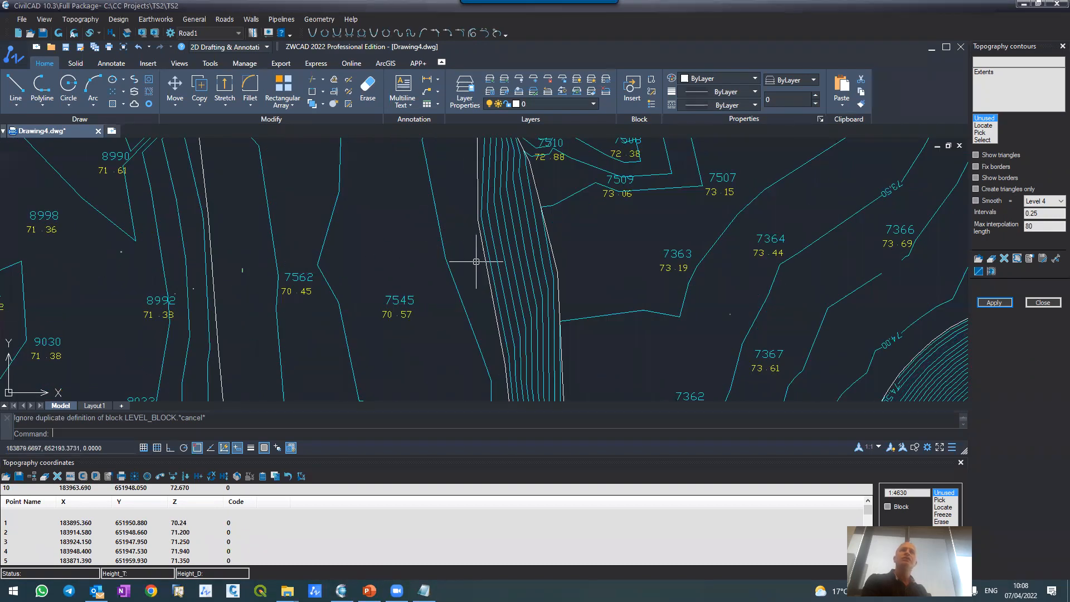
pyautogui.click(483, 261)
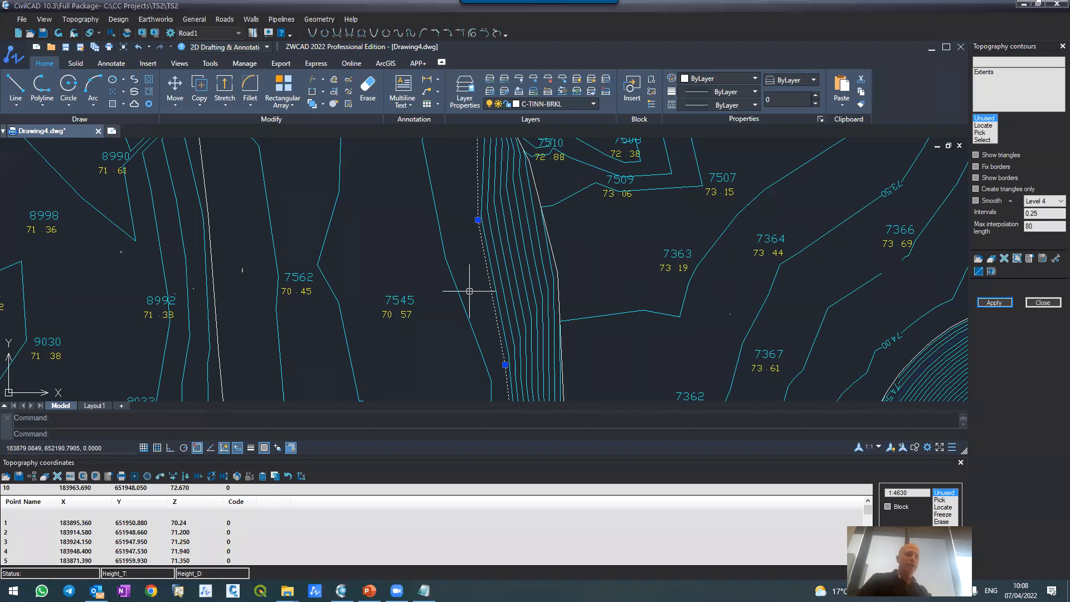
# Step: Set the colour of the contour layers C-TOPO-MAJR and C-TOPO-MINR1 through C-TOPO-MINR4 to 252
pyautogui.write('la')
pyautogui.press('Return')
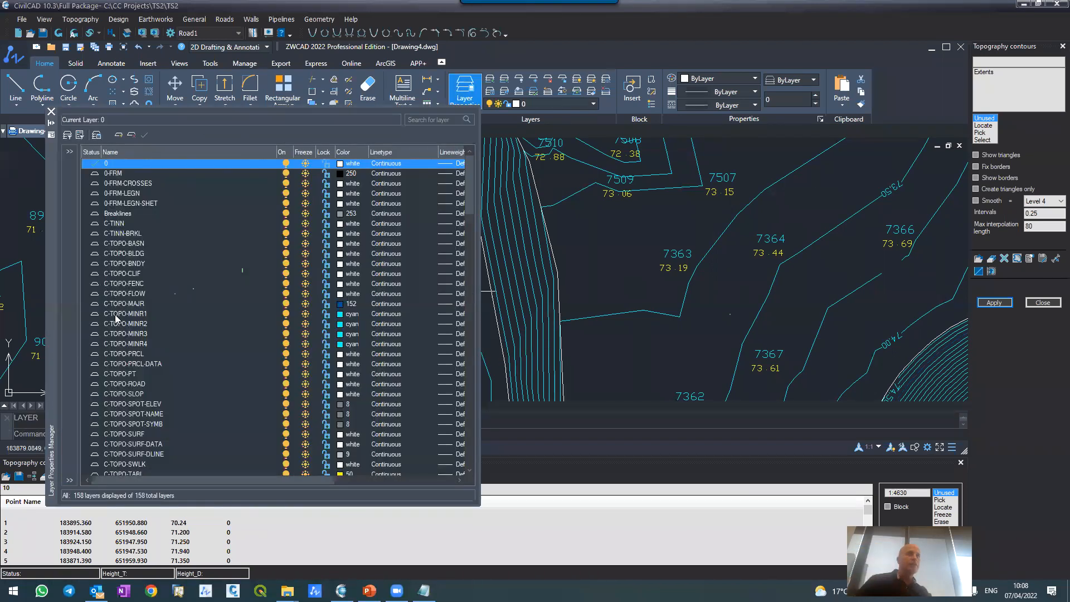
pyautogui.click(117, 315)
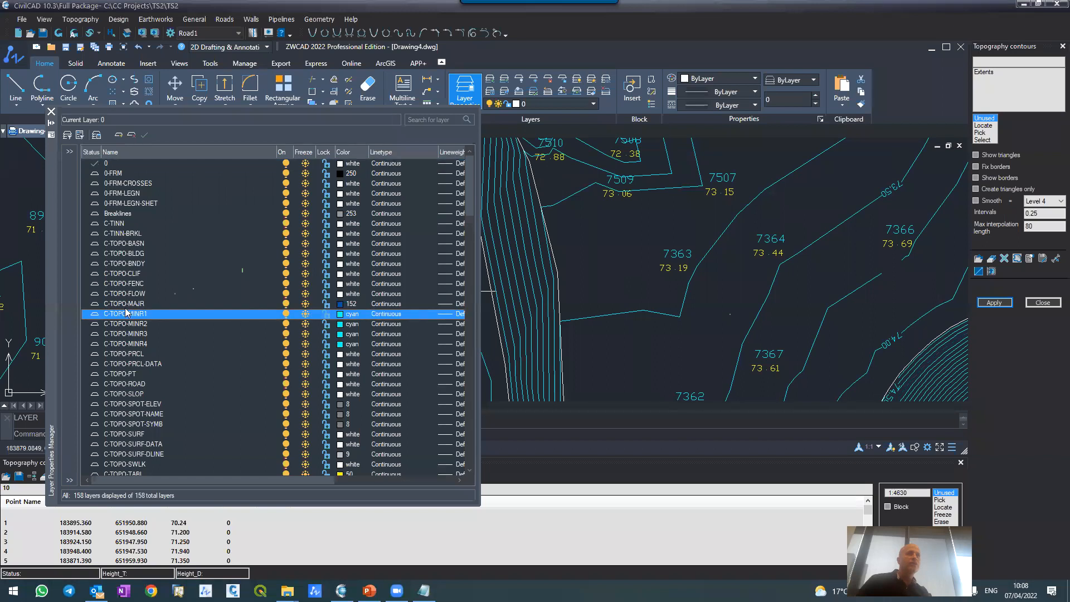
pyautogui.click(124, 304)
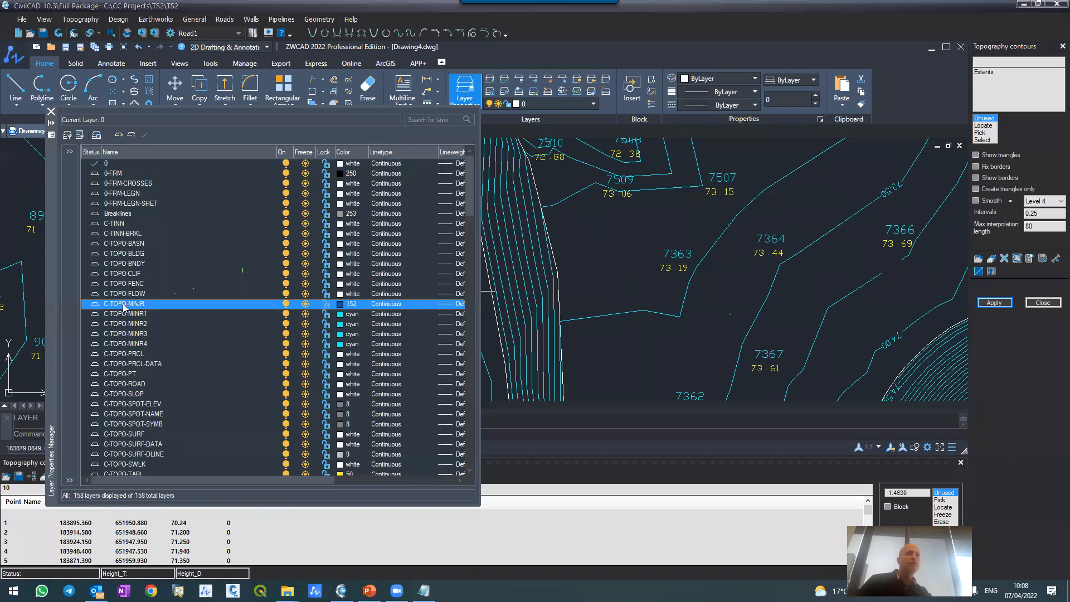
pyautogui.keyDown('shift'); pyautogui.click(125, 338); pyautogui.keyUp('shift')
pyautogui.keyDown('shift'); pyautogui.click(149, 344); pyautogui.keyUp('shift')
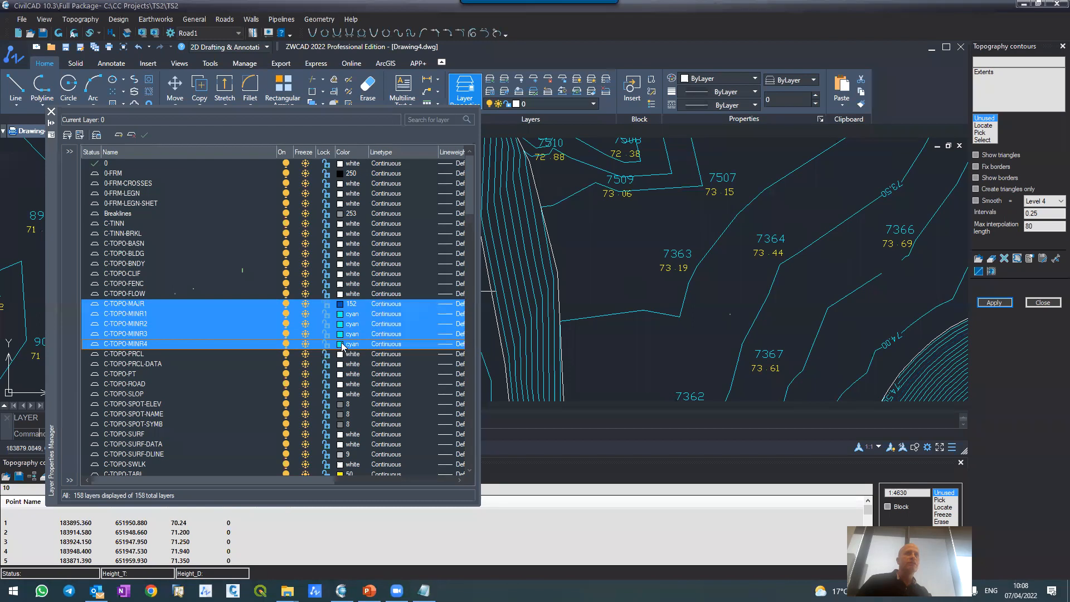
pyautogui.click(347, 344)
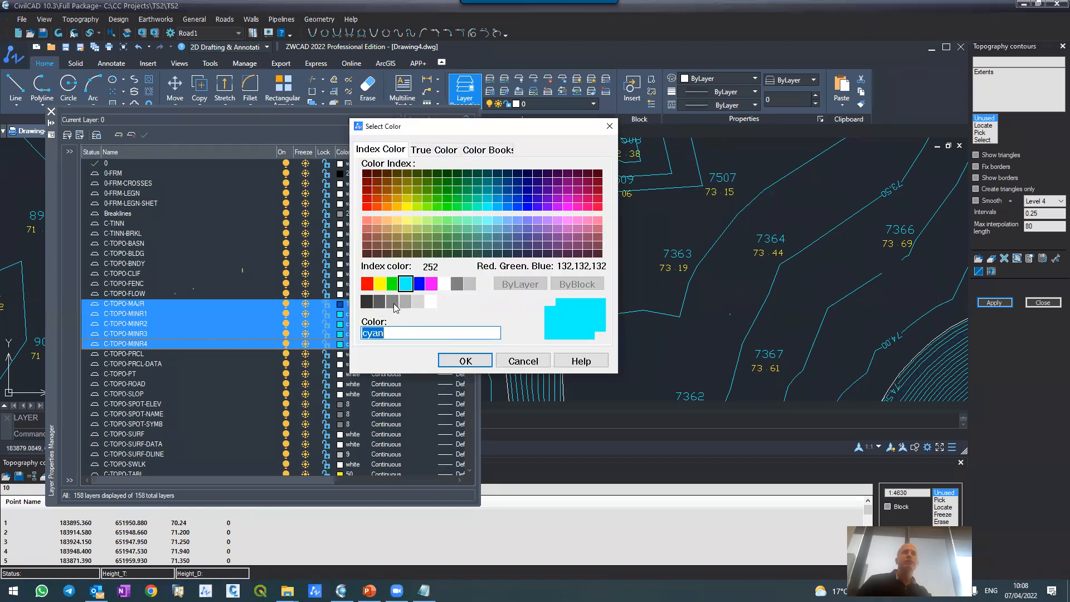
pyautogui.click(405, 302)
pyautogui.click(466, 362)
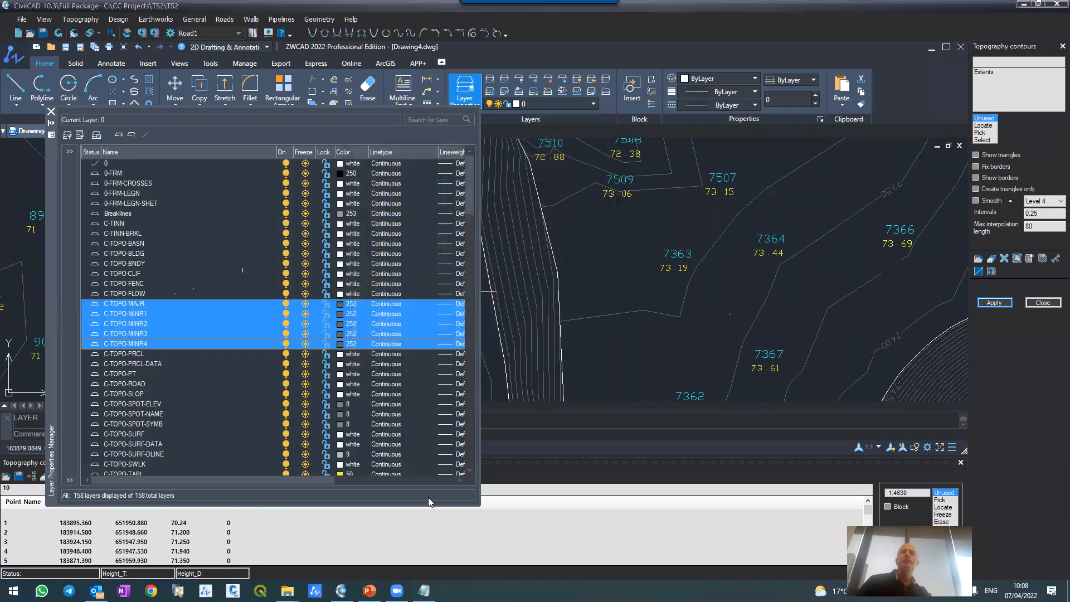
# Step: Give the major contours layer C-TOPO-MAJR its own colour, 253
pyautogui.click(125, 306)
pyautogui.click(338, 302)
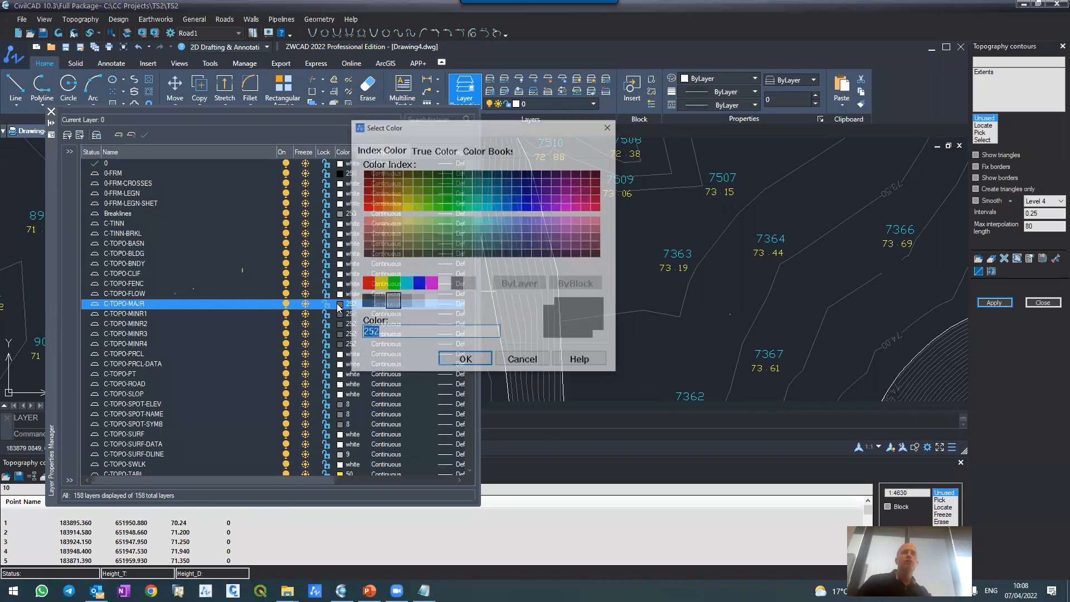
pyautogui.click(407, 302)
pyautogui.click(462, 361)
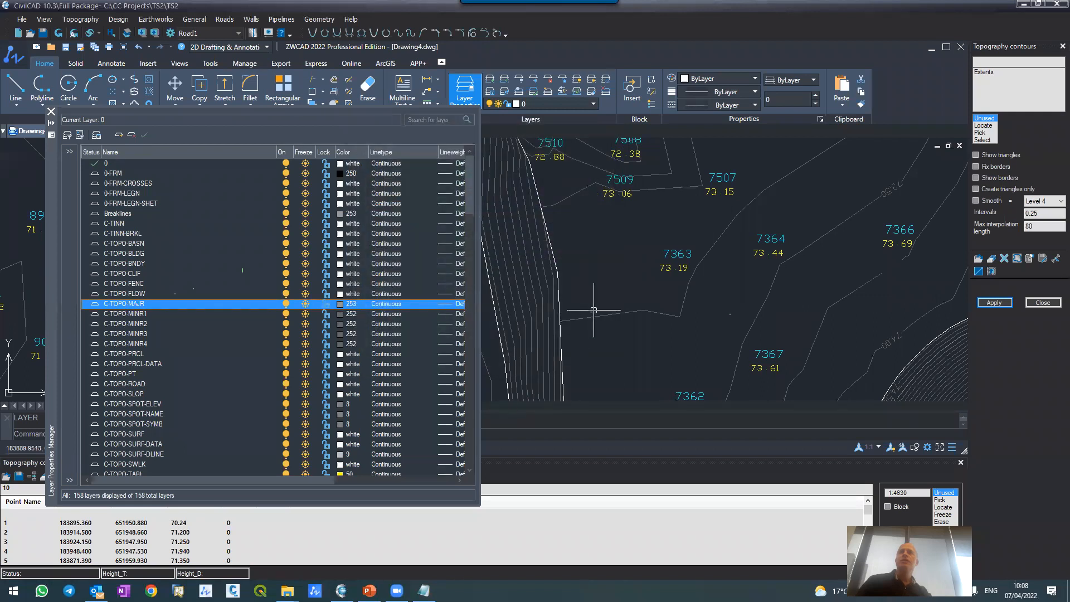
# Step: Set the colour of the breakline layer C-TINN-BRKL to 9
pyautogui.scroll(-5, 646, 278)
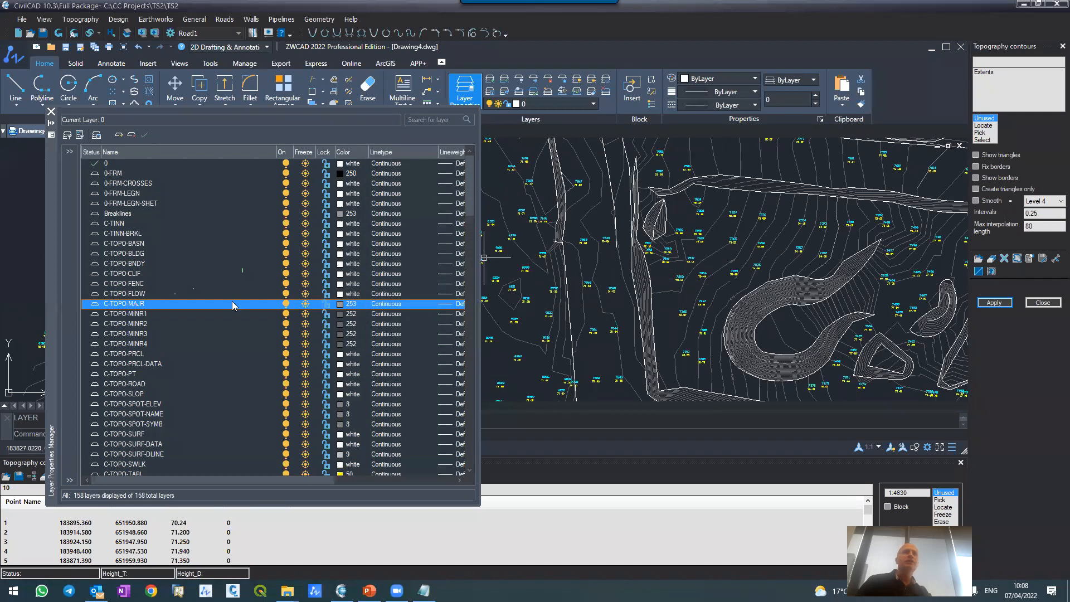
pyautogui.click(150, 233)
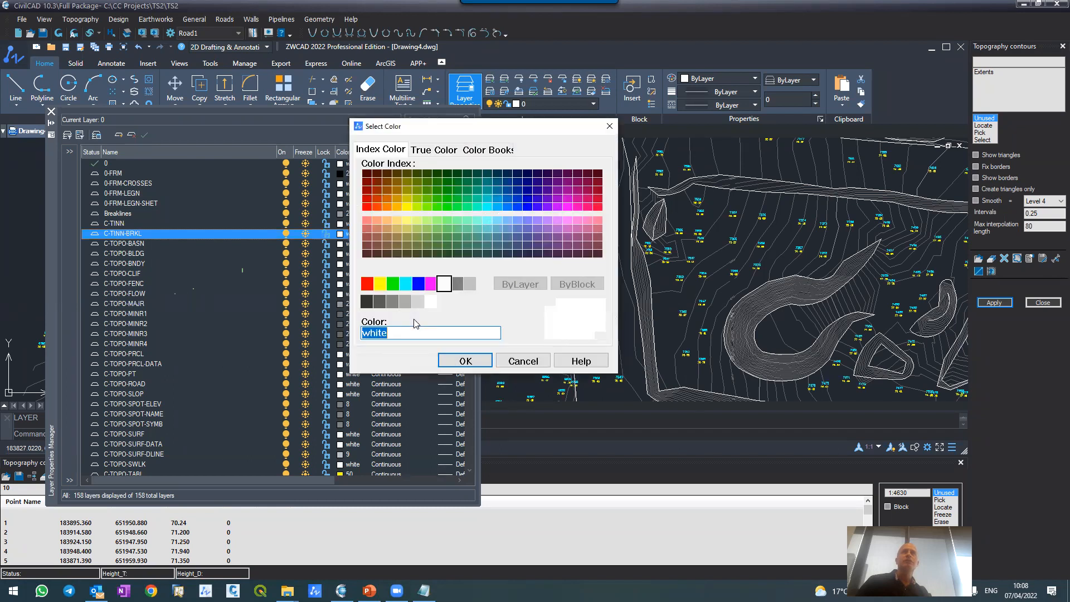
pyautogui.click(469, 286)
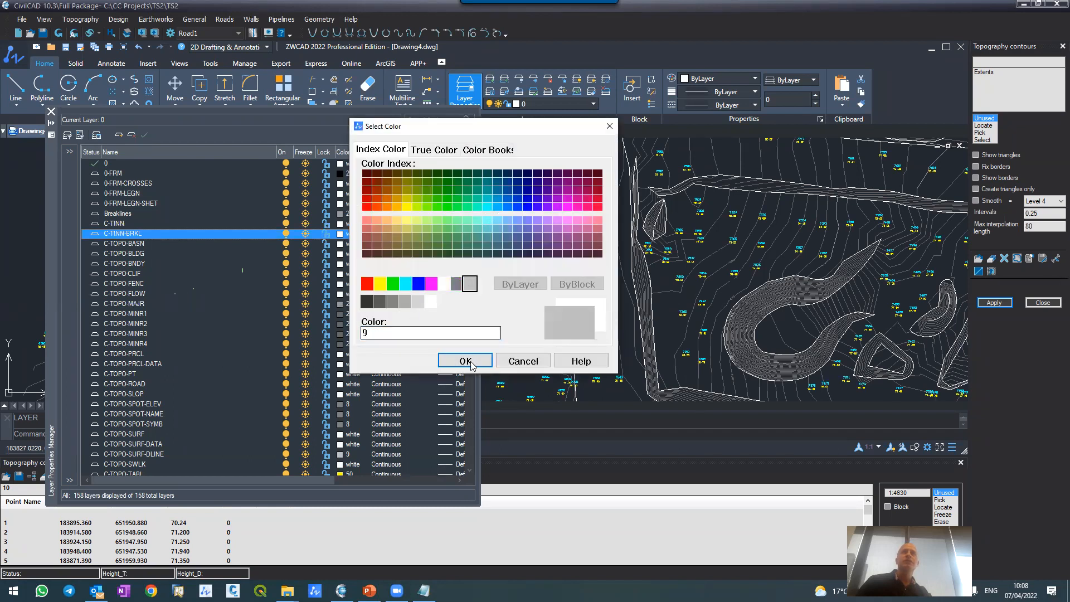
pyautogui.click(467, 361)
# Step: Examine the recoloured contours against the breaklines along the roads, at the roundabout and on the plot slopes
pyautogui.scroll(-5, 584, 185)
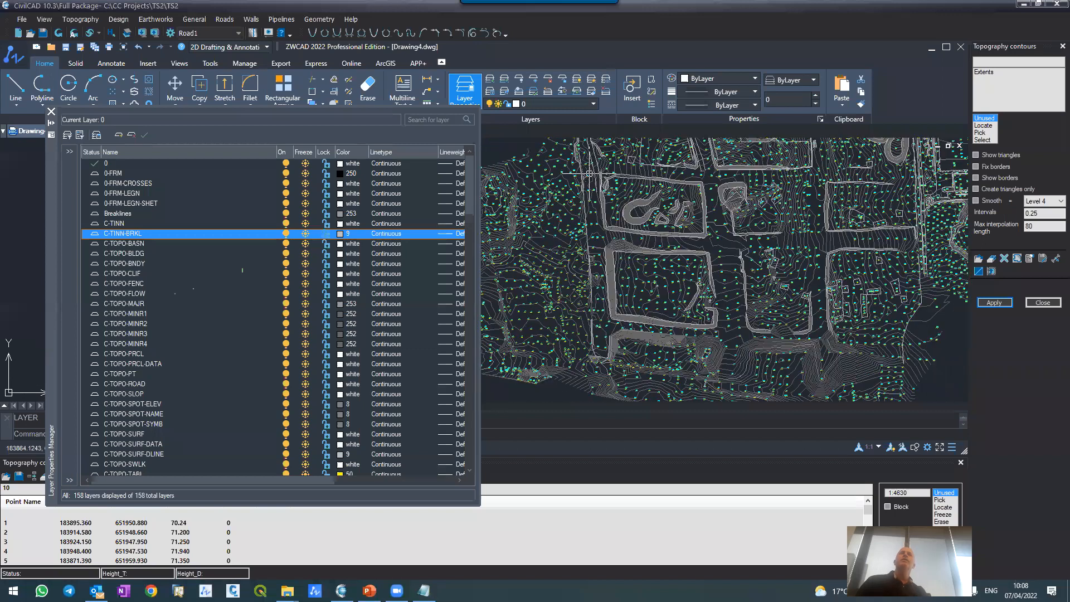
pyautogui.scroll(8, 636, 208)
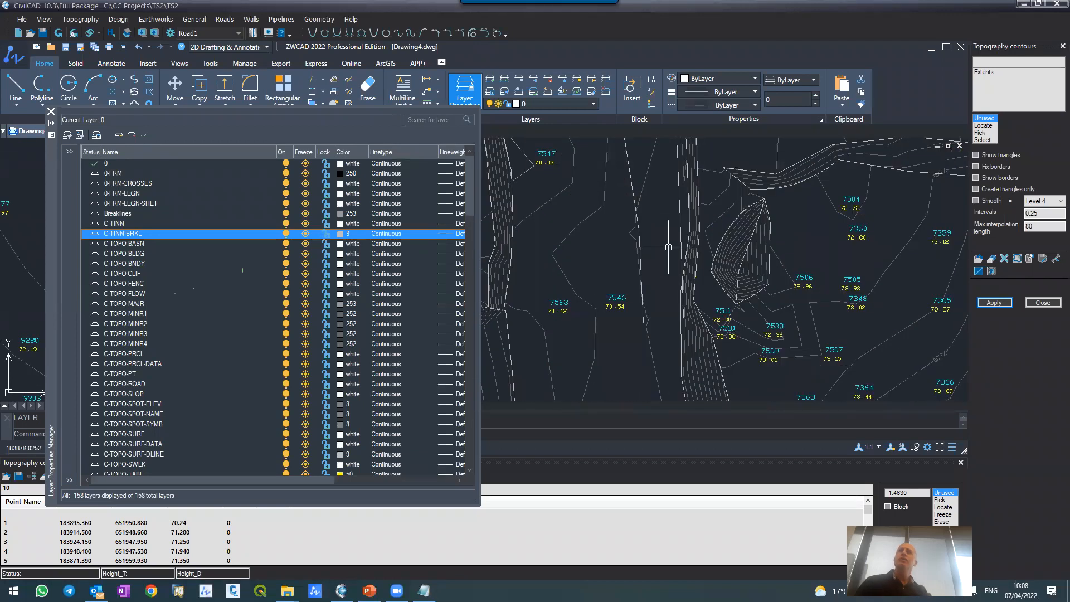
pyautogui.scroll(-3, 664, 239)
pyautogui.scroll(-5, 707, 310)
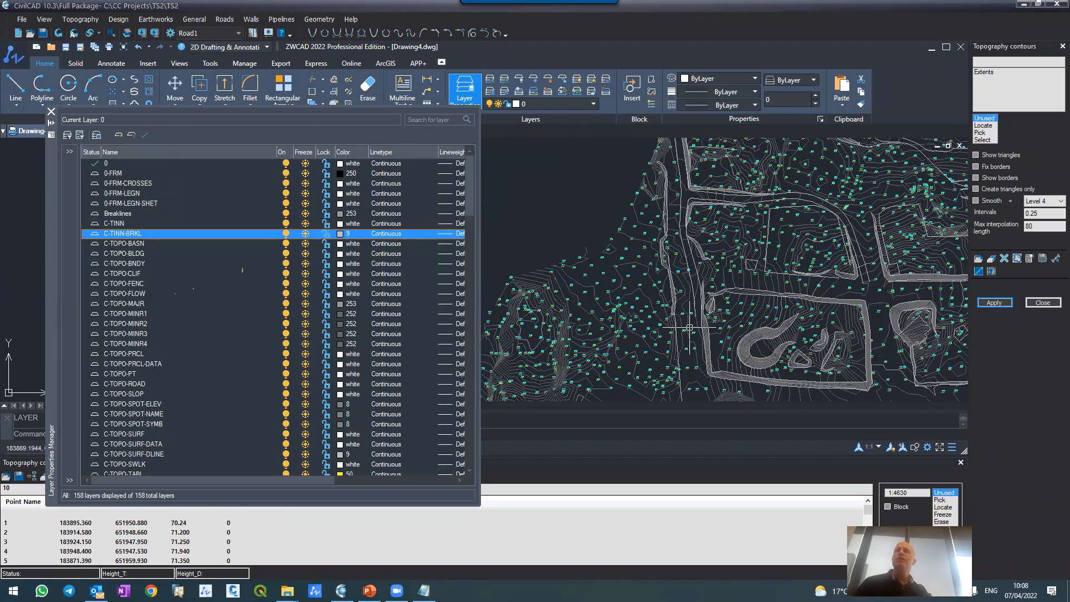
pyautogui.scroll(6, 930, 329)
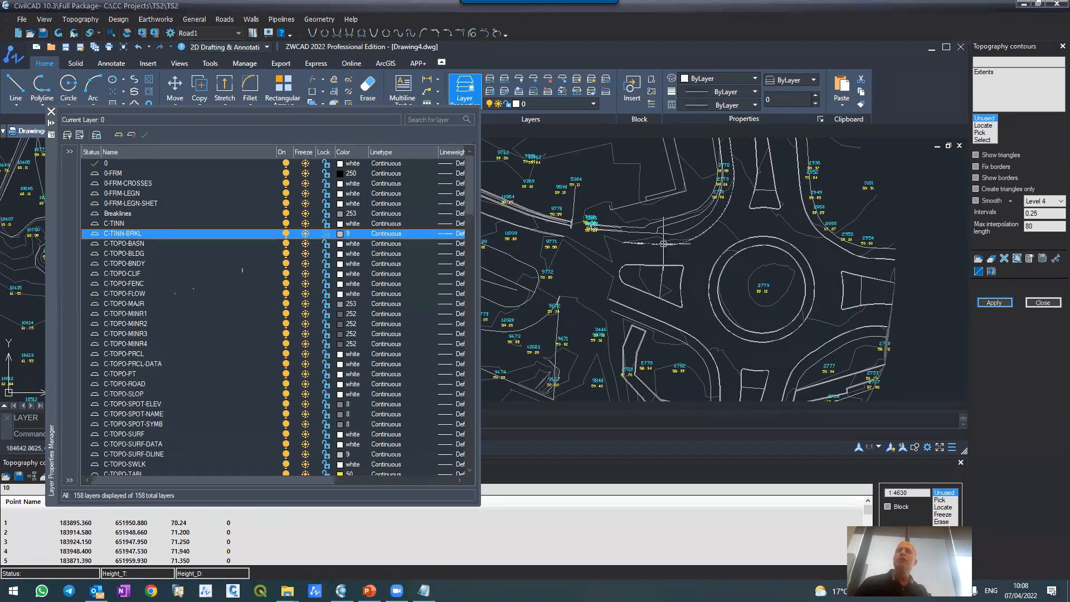
pyautogui.scroll(-8, 658, 234)
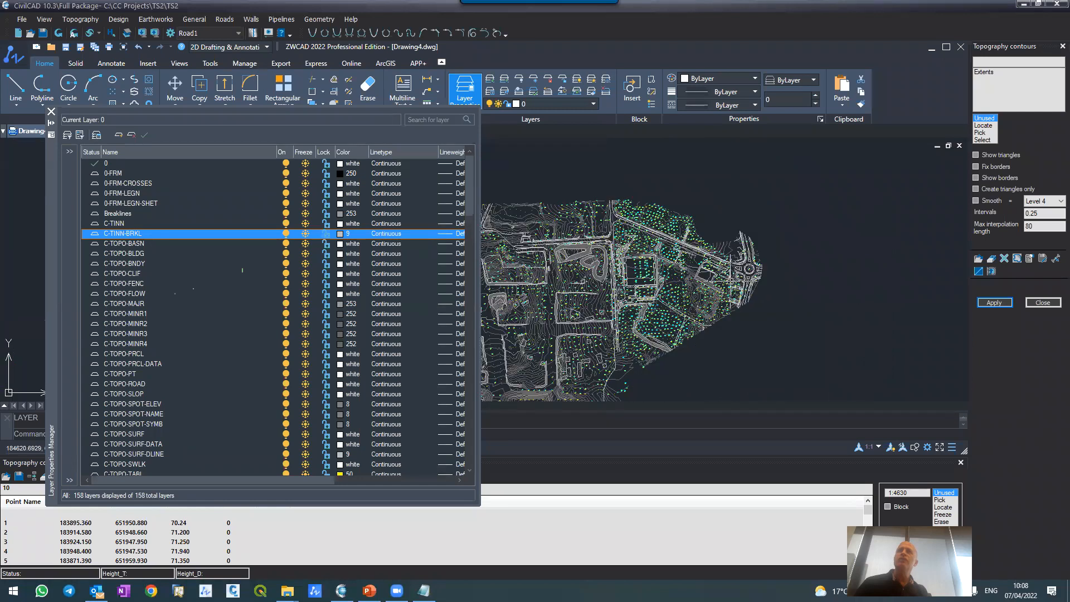
pyautogui.scroll(6, 644, 217)
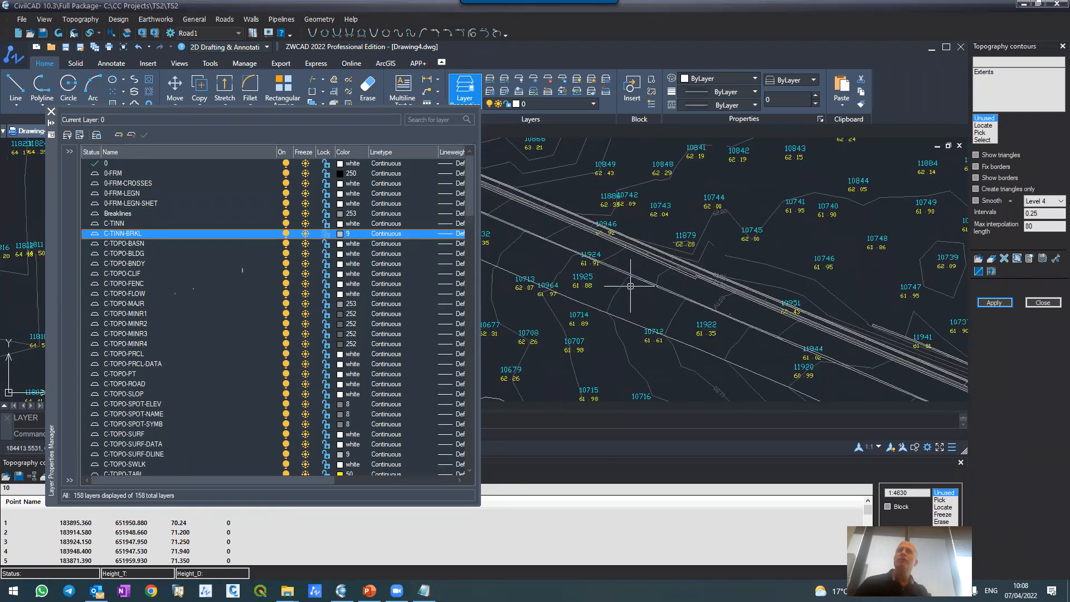
pyautogui.scroll(-5, 625, 223)
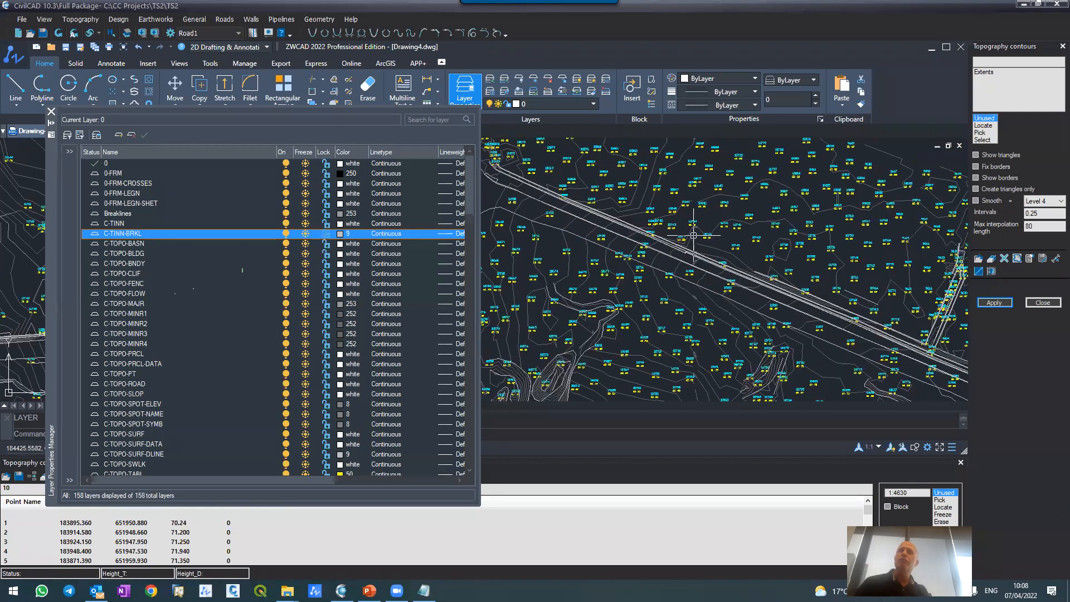
pyautogui.scroll(-4, 623, 221)
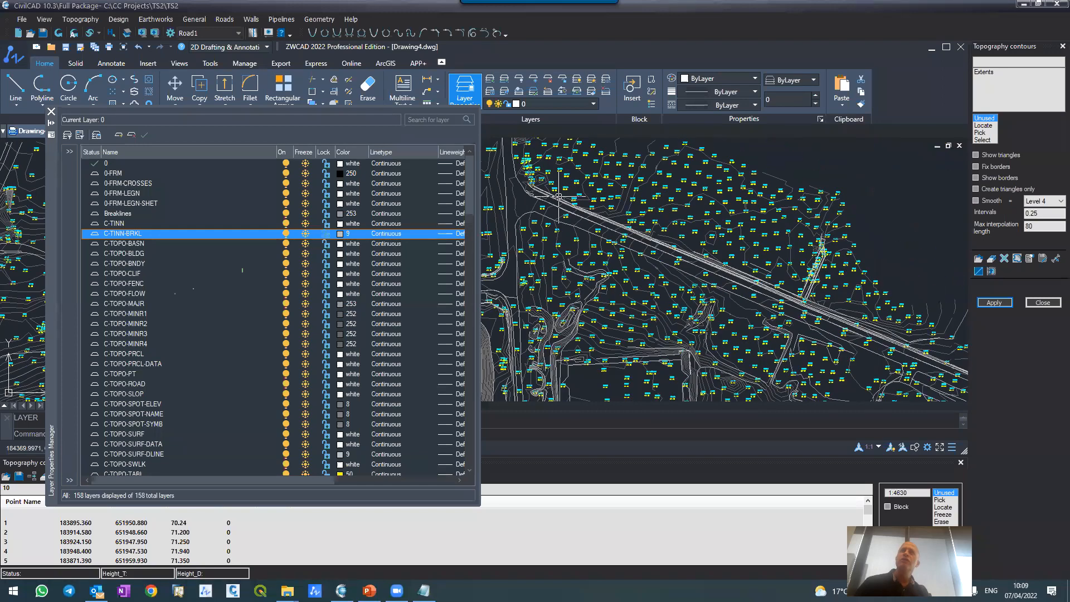
pyautogui.scroll(5, 646, 192)
pyautogui.scroll(-3, 653, 189)
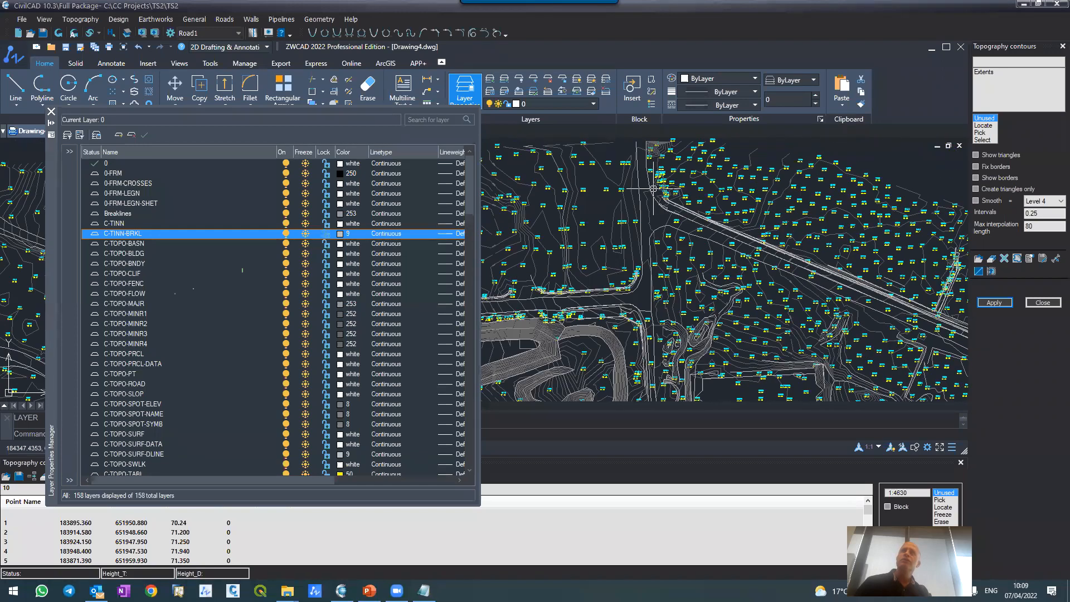
pyautogui.scroll(5, 654, 188)
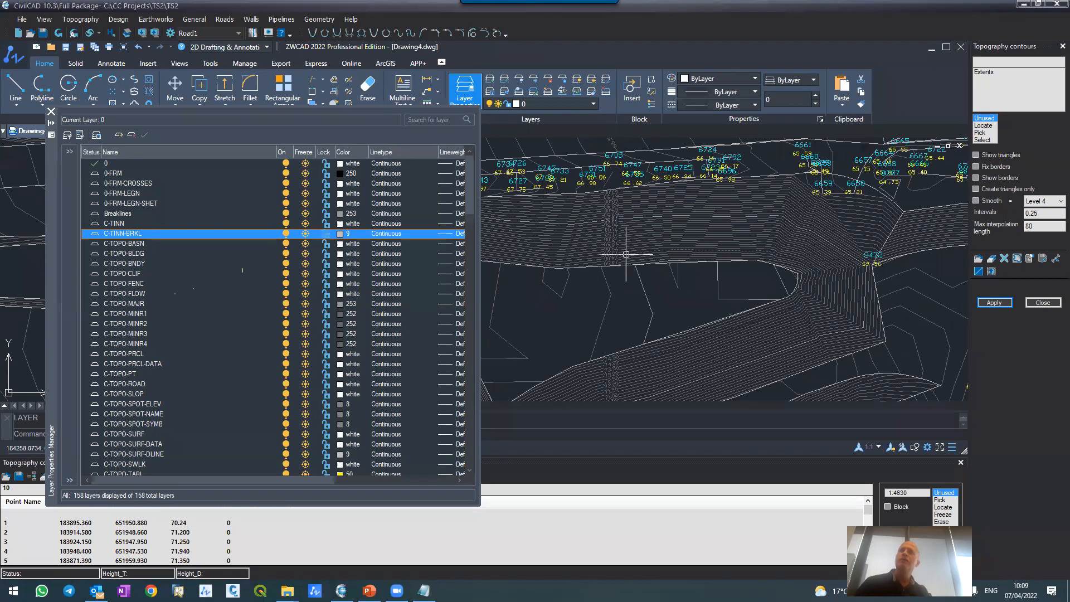
pyautogui.scroll(2, 626, 248)
pyautogui.scroll(-6, 625, 248)
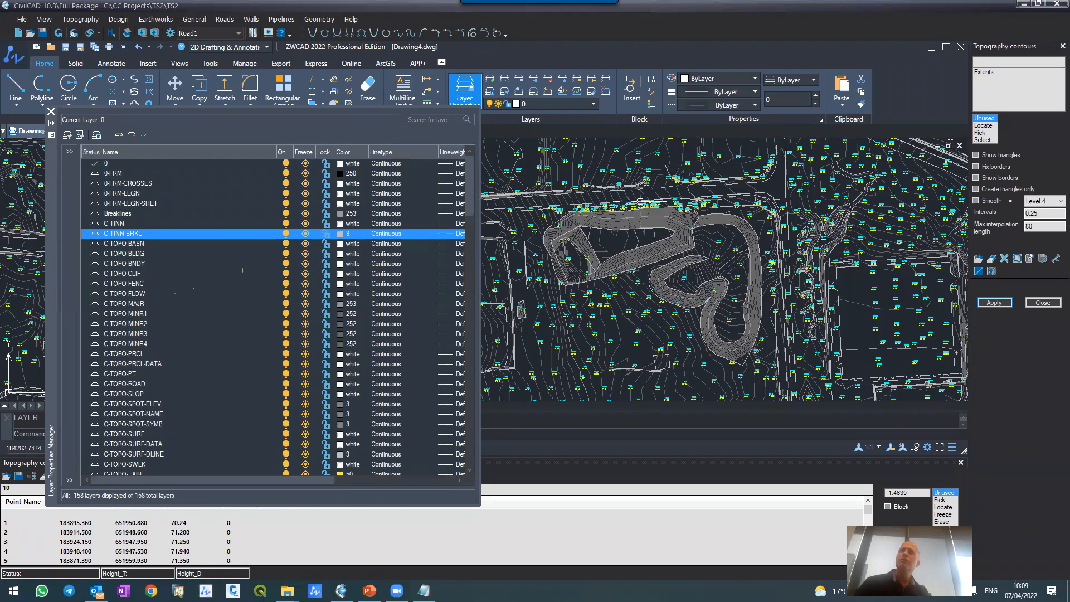
pyautogui.scroll(-4, 633, 245)
pyautogui.scroll(3, 621, 294)
pyautogui.scroll(3, 621, 294)
pyautogui.scroll(3, 566, 245)
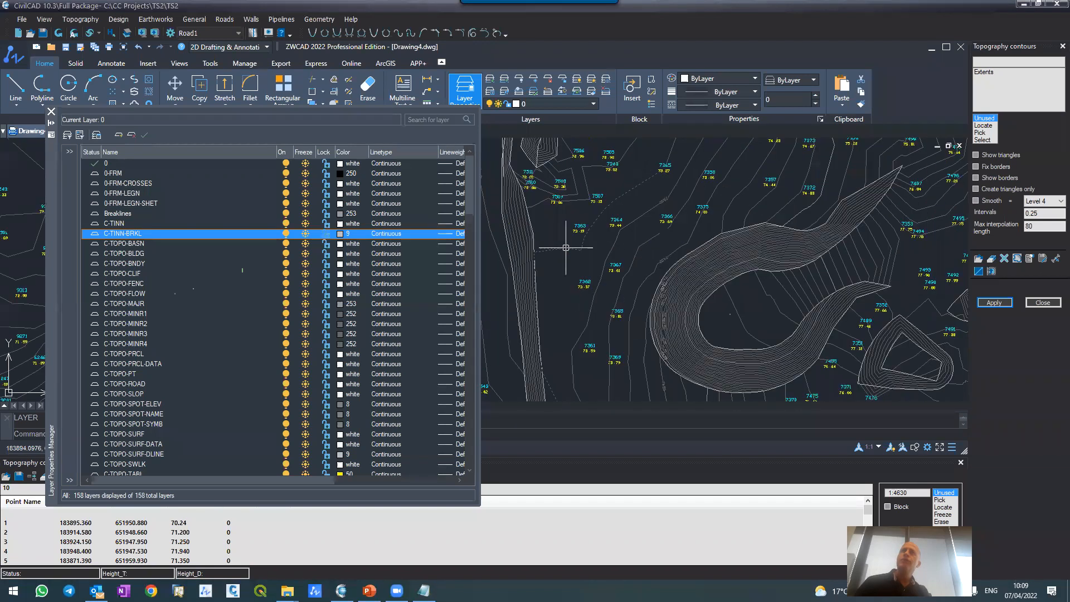
# Step: Close the layer properties manager and the topography contours dialog
pyautogui.click(52, 112)
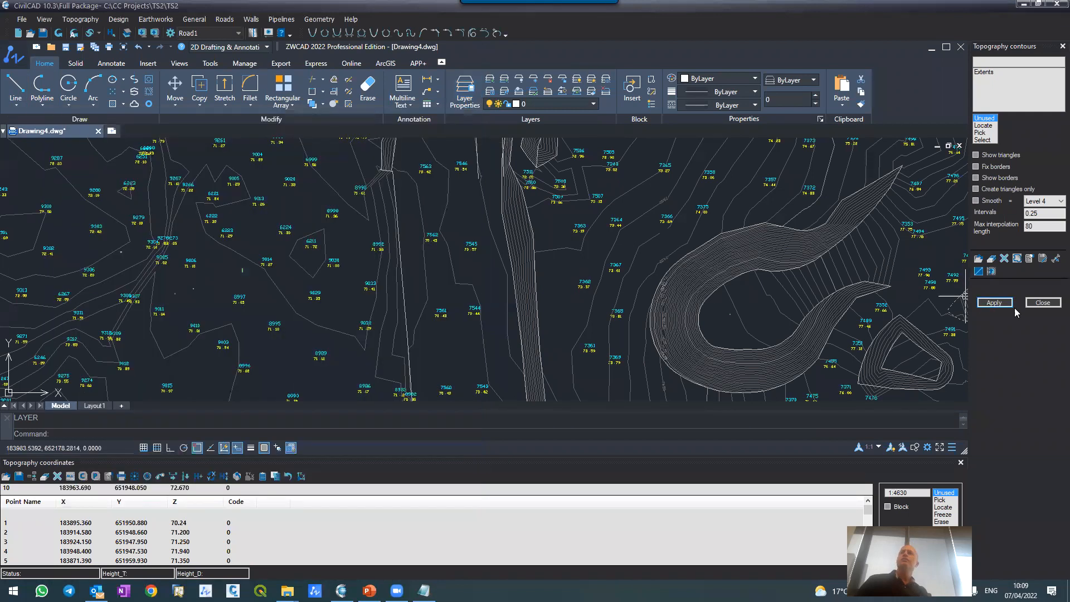
pyautogui.click(1043, 303)
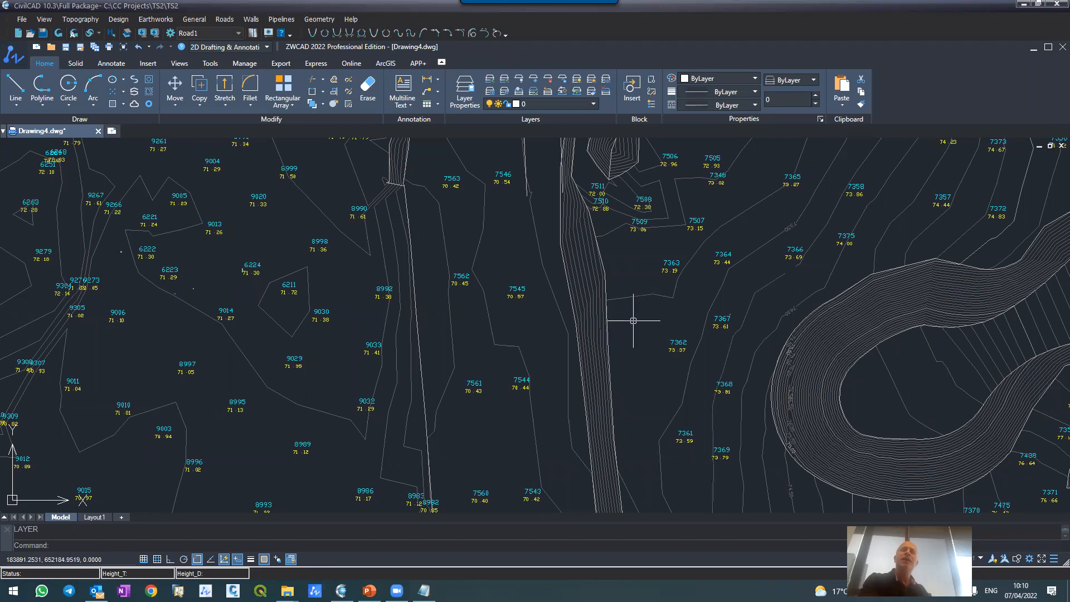
# Step: Freeze the survey point number and elevation label layers by picking both labels of point 45
pyautogui.scroll(-5, 603, 279)
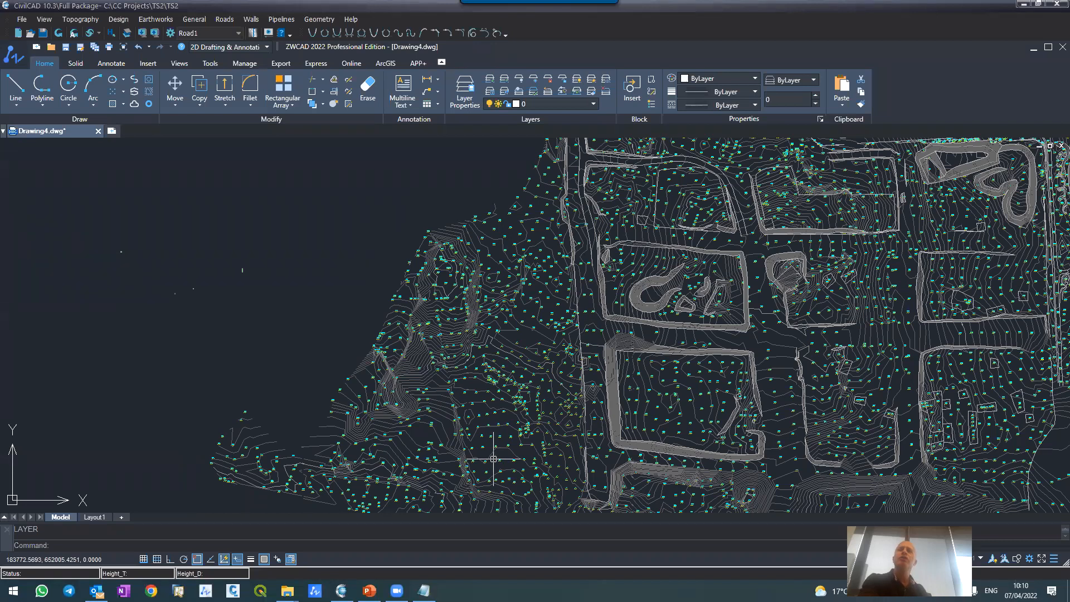
pyautogui.scroll(-3, 493, 458)
pyautogui.scroll(2, 513, 433)
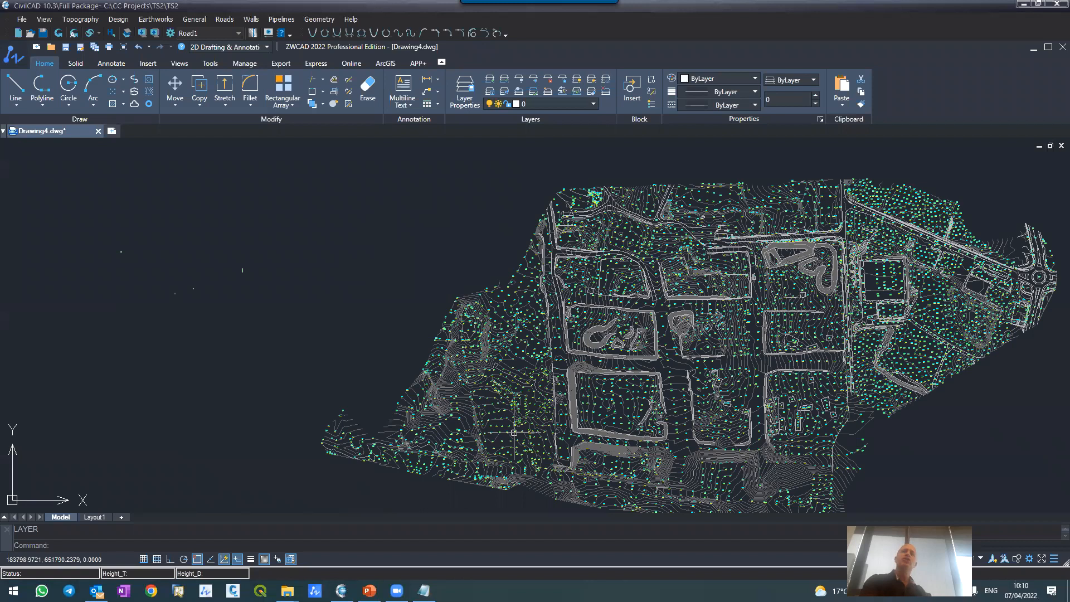
pyautogui.scroll(4, 514, 433)
pyautogui.scroll(-3, 519, 431)
pyautogui.scroll(6, 520, 351)
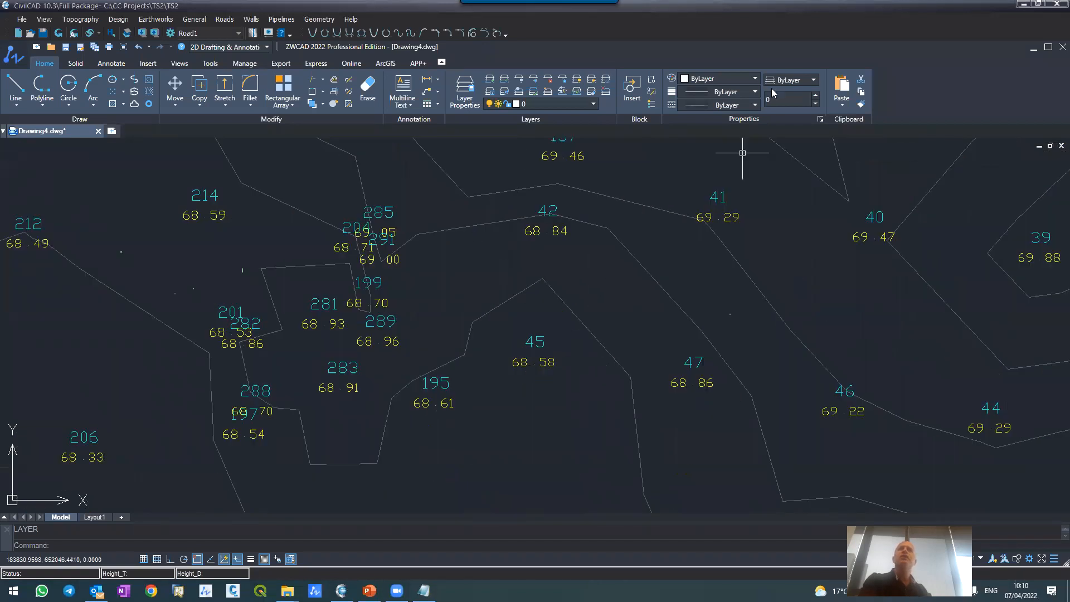
pyautogui.click(535, 81)
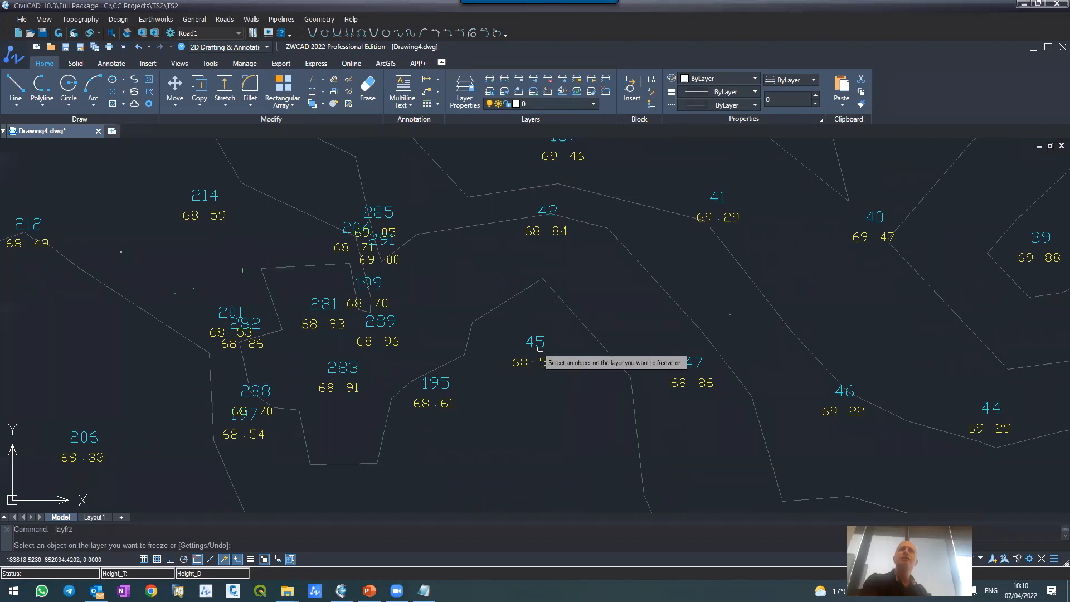
pyautogui.click(537, 345)
pyautogui.click(537, 366)
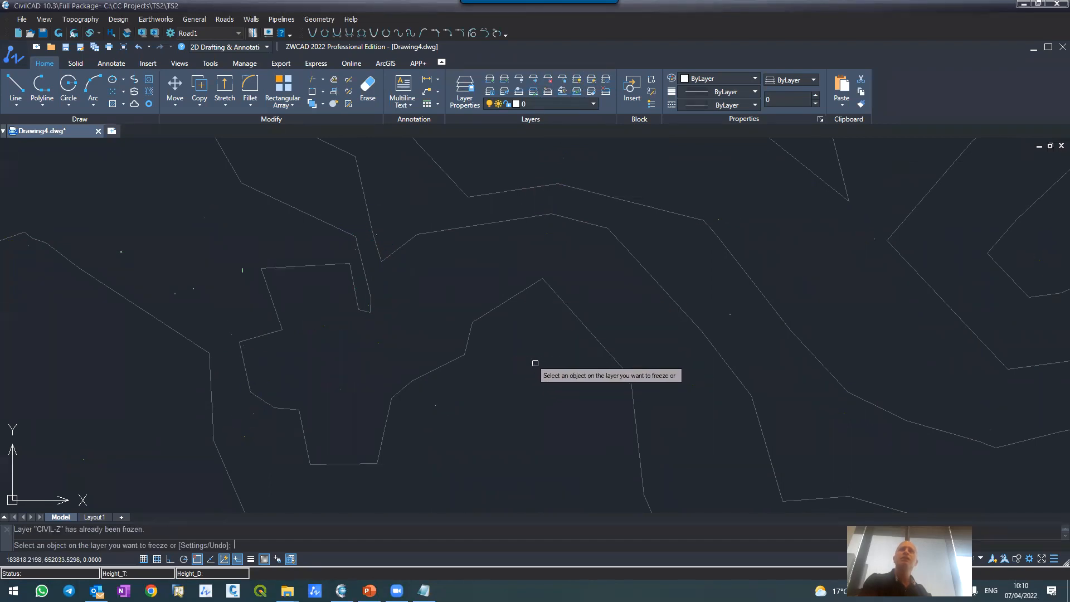
pyautogui.press('Escape')
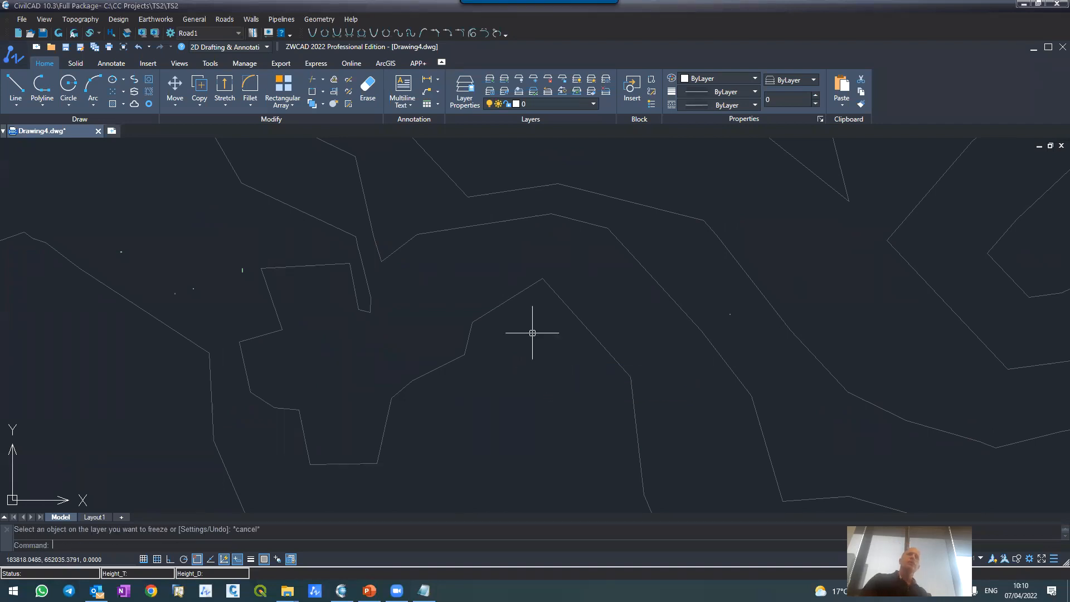
# Step: Turn off object snap and query the terrain height at two spots between the contours in the open plot
pyautogui.scroll(-5, 529, 264)
pyautogui.scroll(3, 536, 264)
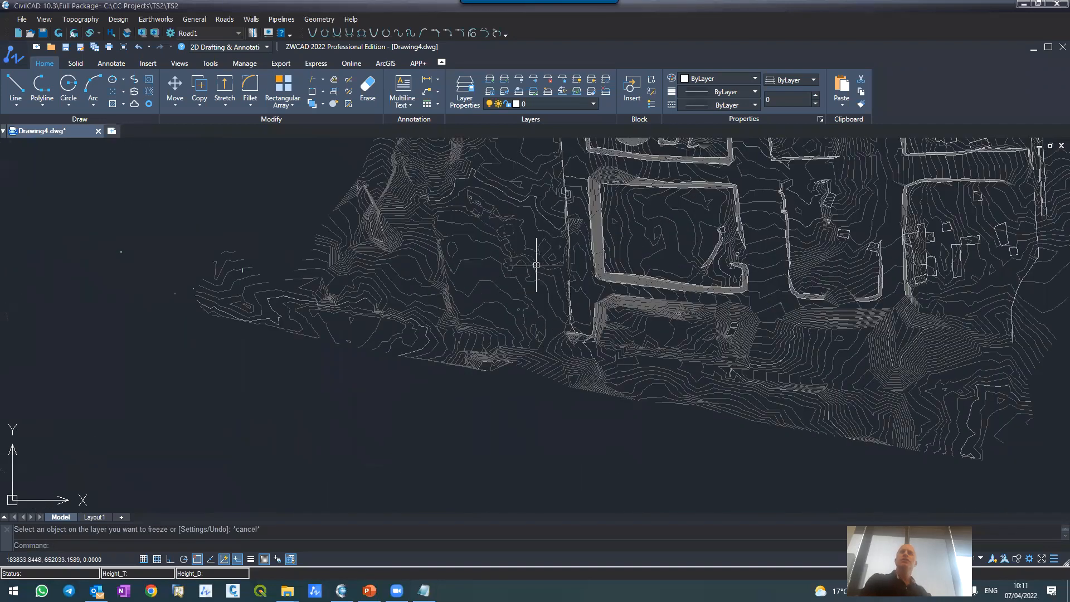
pyautogui.scroll(3, 520, 285)
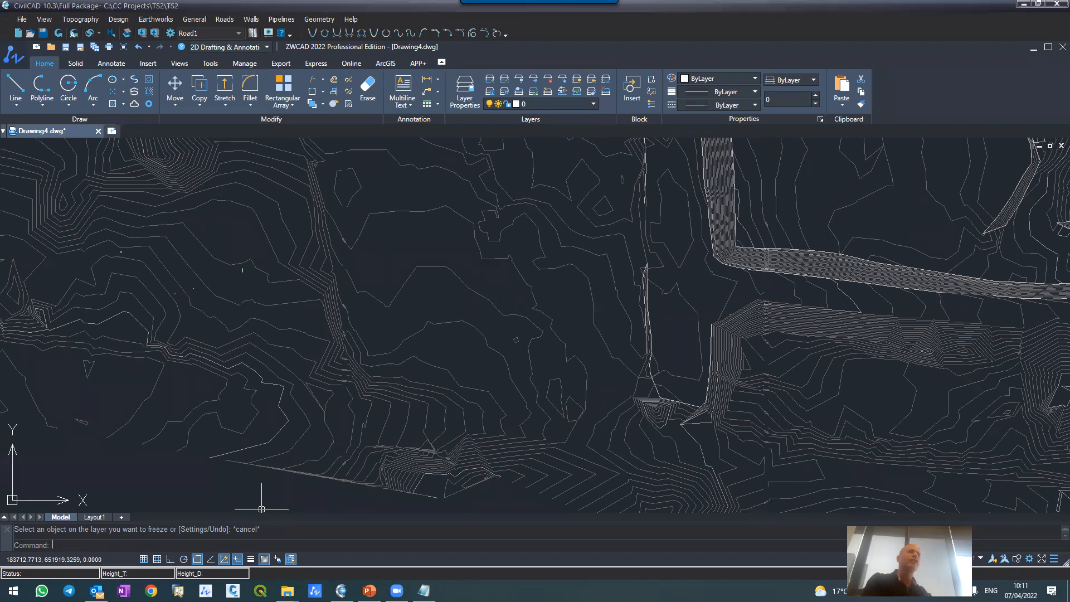
pyautogui.click(110, 35)
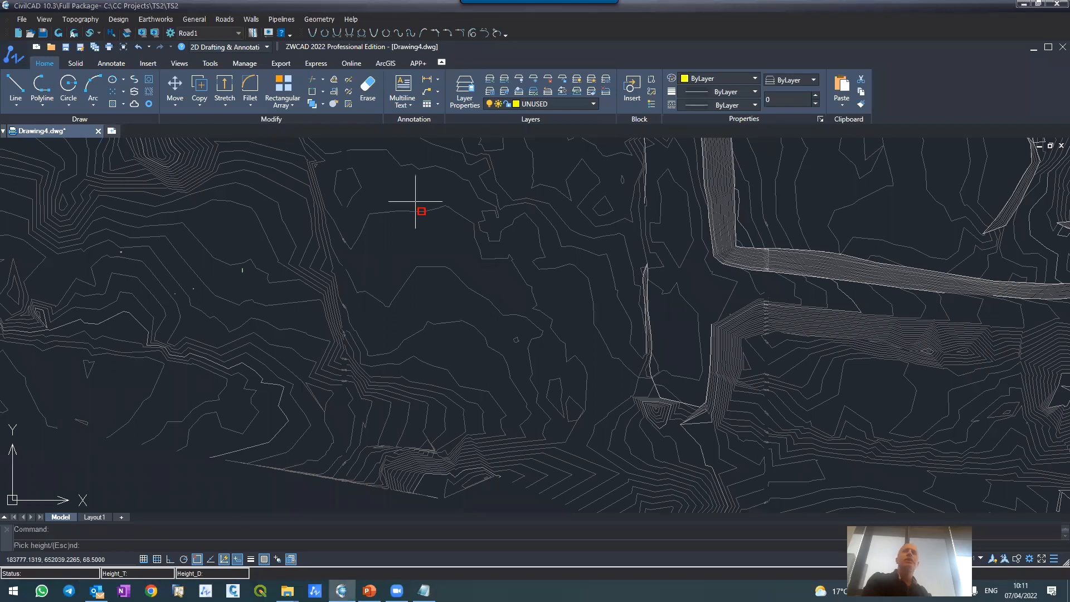
pyautogui.click(197, 560)
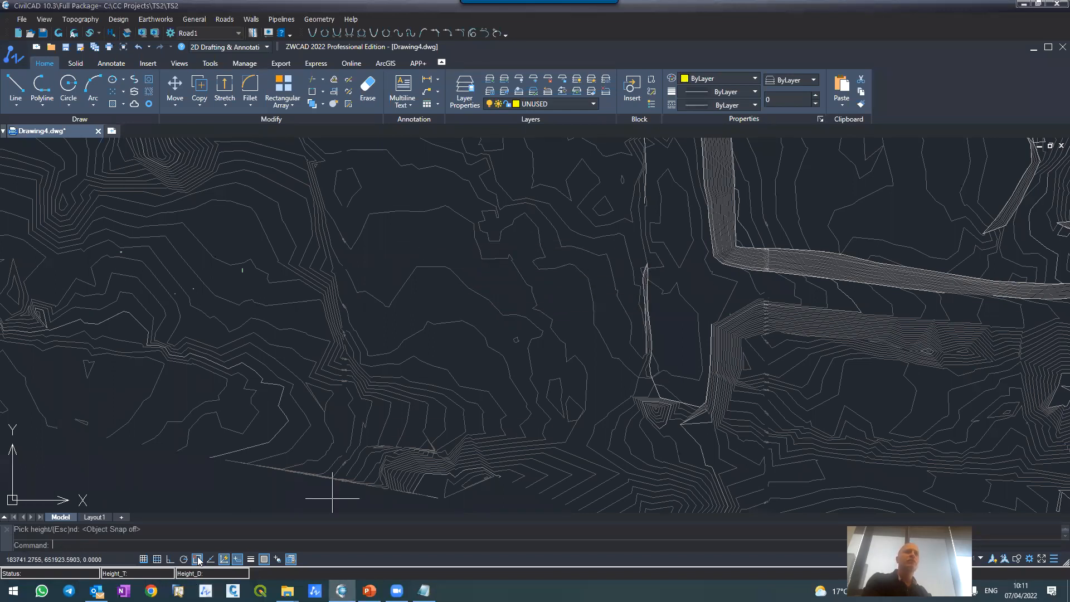
pyautogui.click(436, 244)
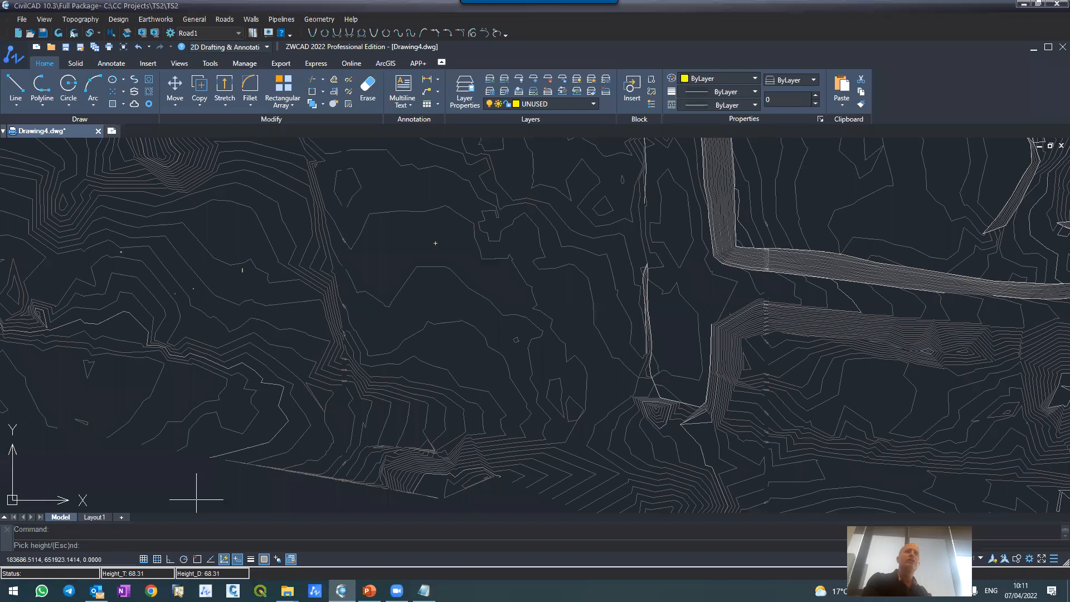
pyautogui.click(574, 322)
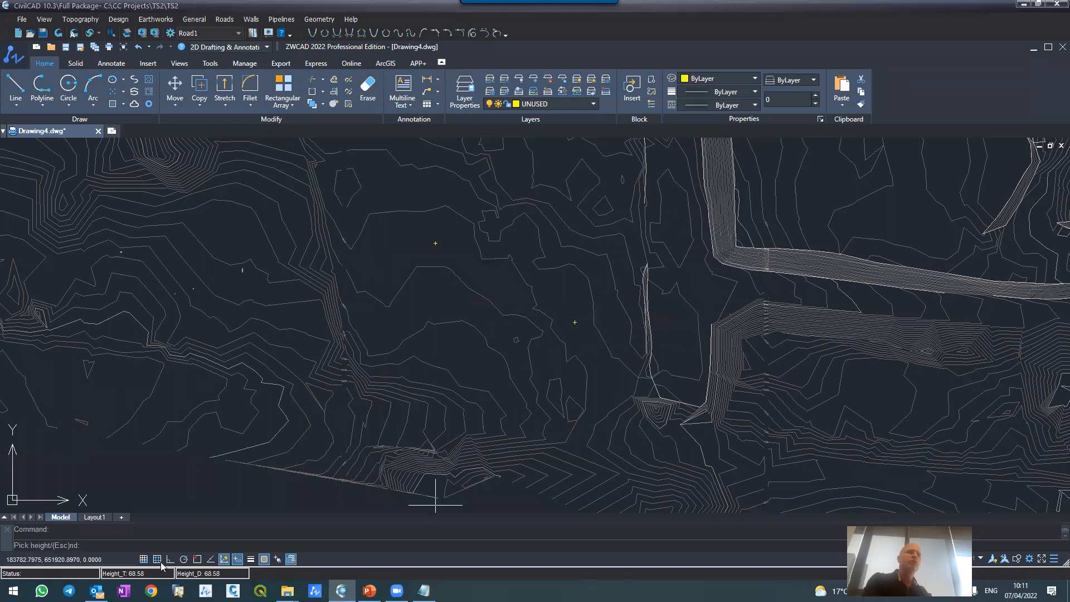
pyautogui.press('Escape')
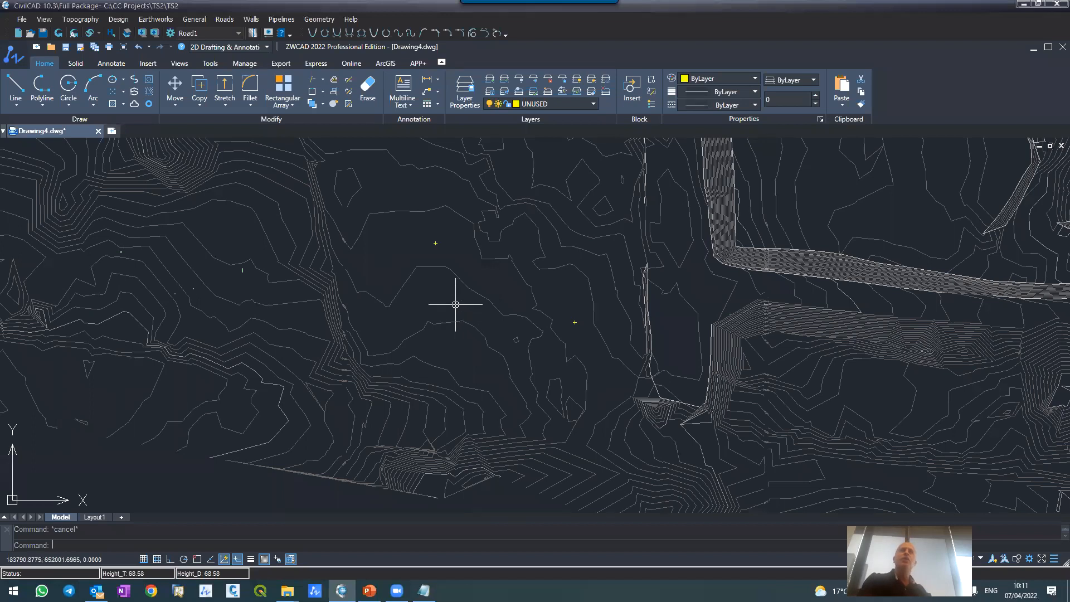
# Step: Open the design coordinates table
pyautogui.scroll(-2, 542, 442)
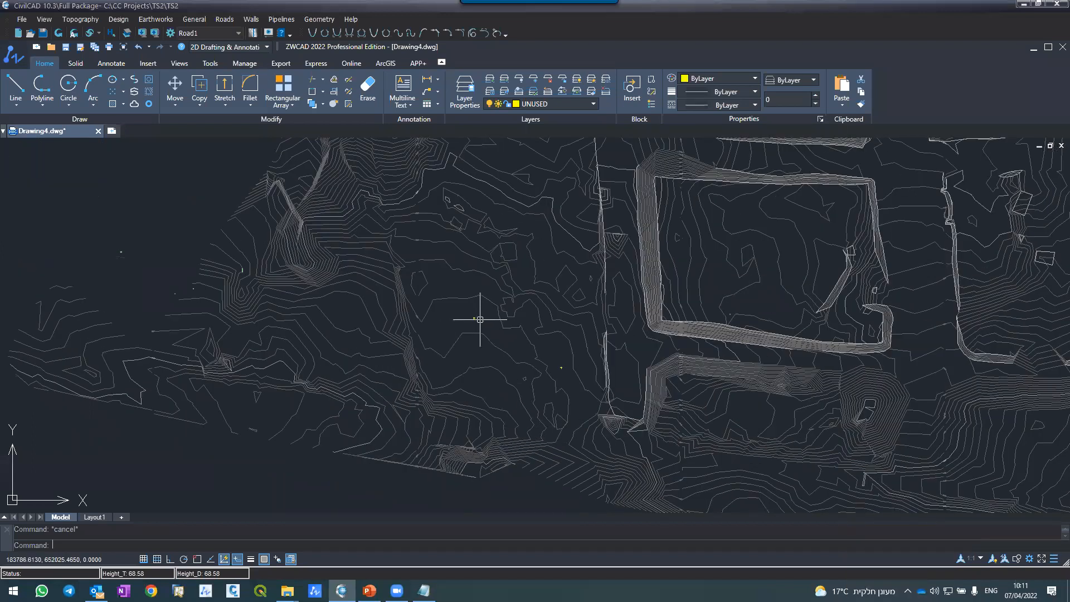
pyautogui.scroll(3, 485, 317)
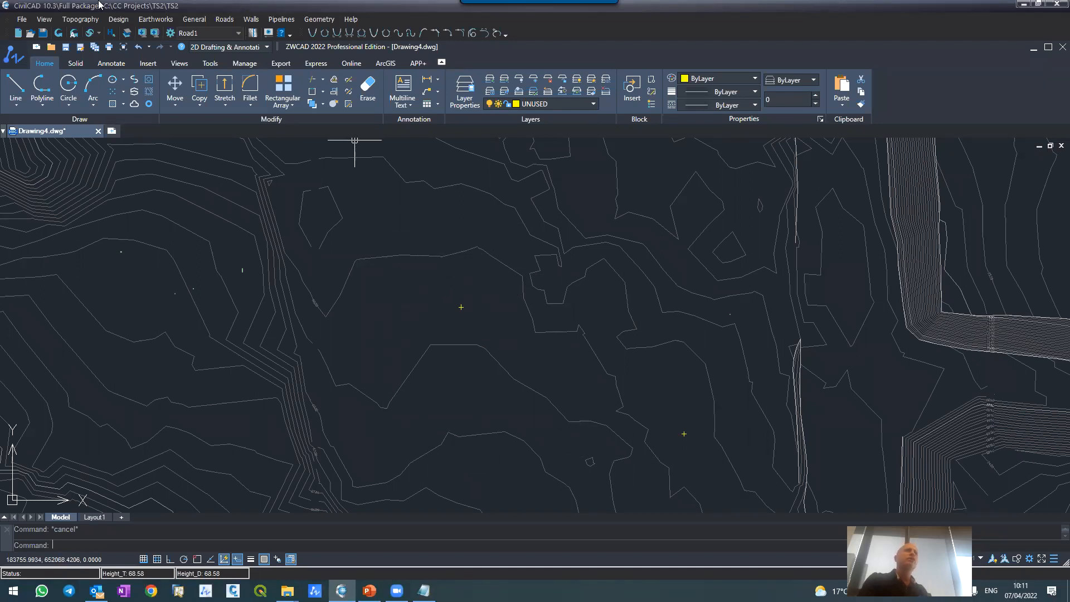
pyautogui.click(83, 21)
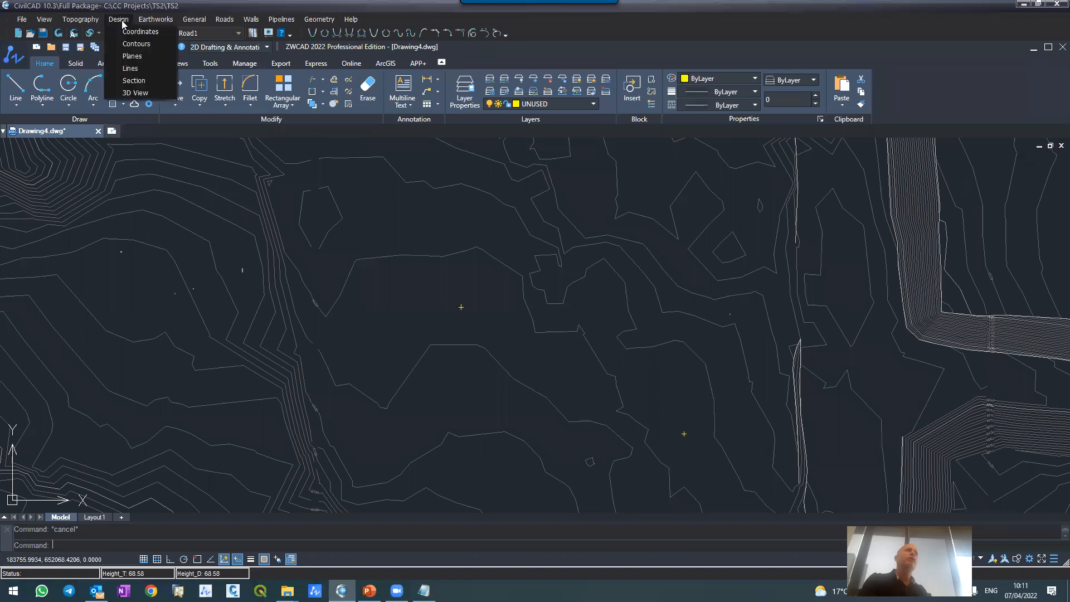
pyautogui.click(139, 32)
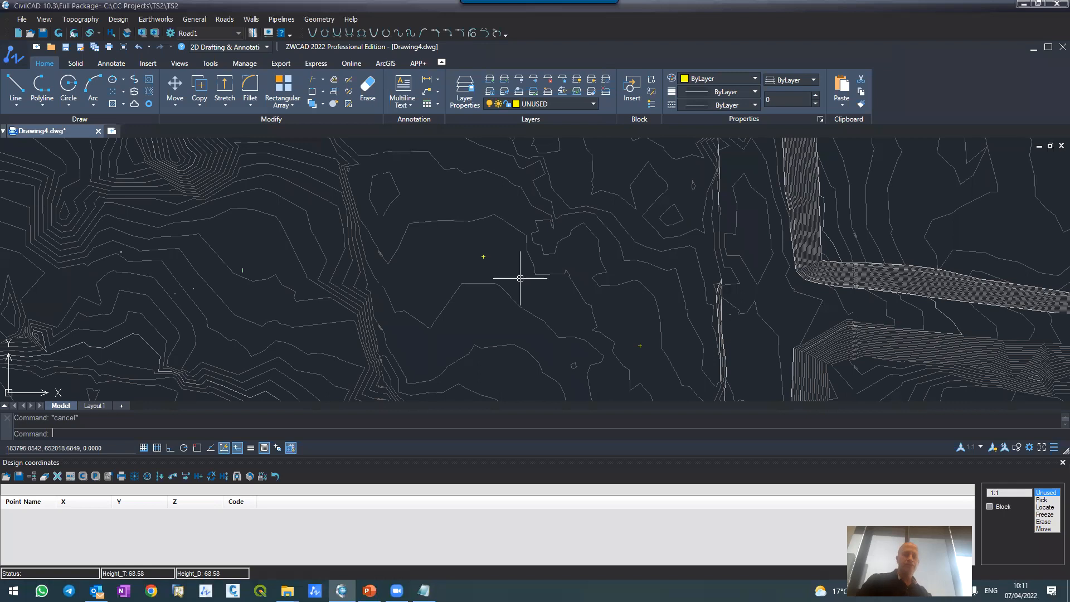
# Step: Insert the drawing NAR09SM_Designpoints.dwg as an exploded block at insertion point 0,0,0 with scale 1
pyautogui.write('insert')
pyautogui.press('Return')
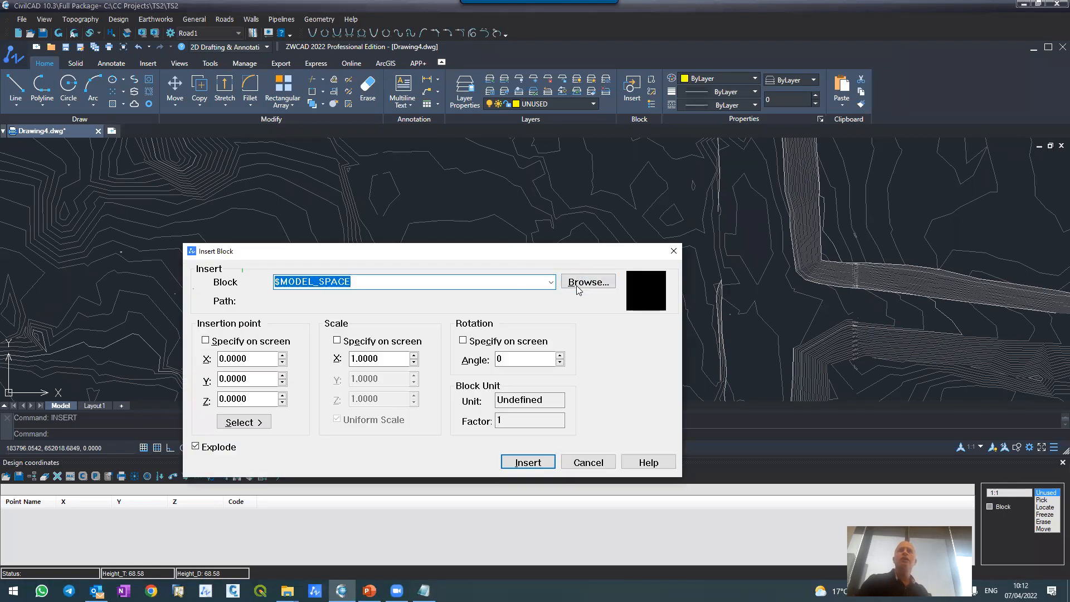
pyautogui.click(582, 282)
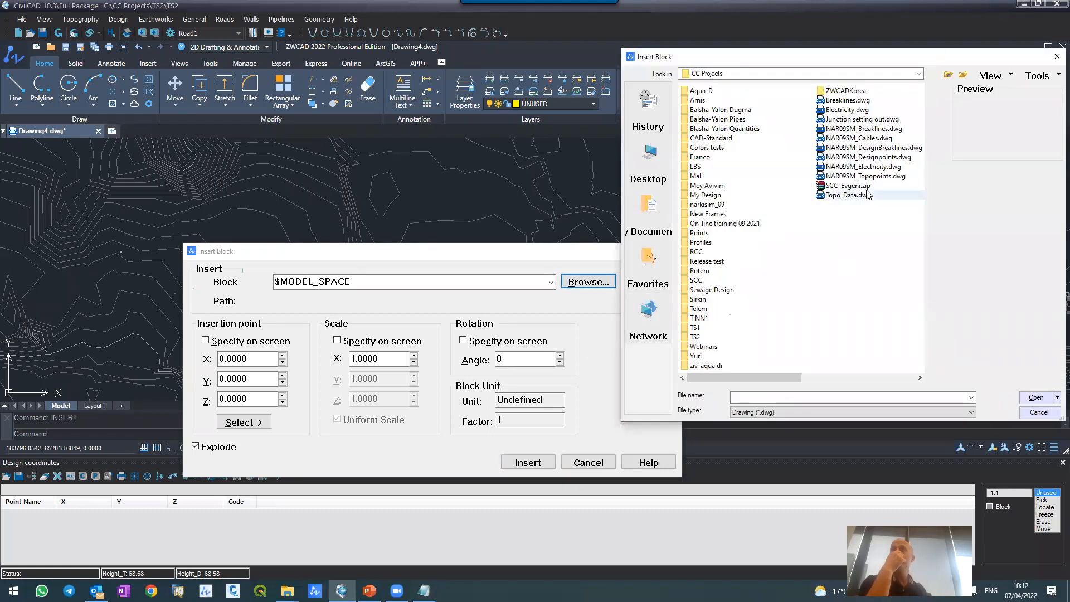
pyautogui.doubleClick(861, 157)
pyautogui.click(517, 463)
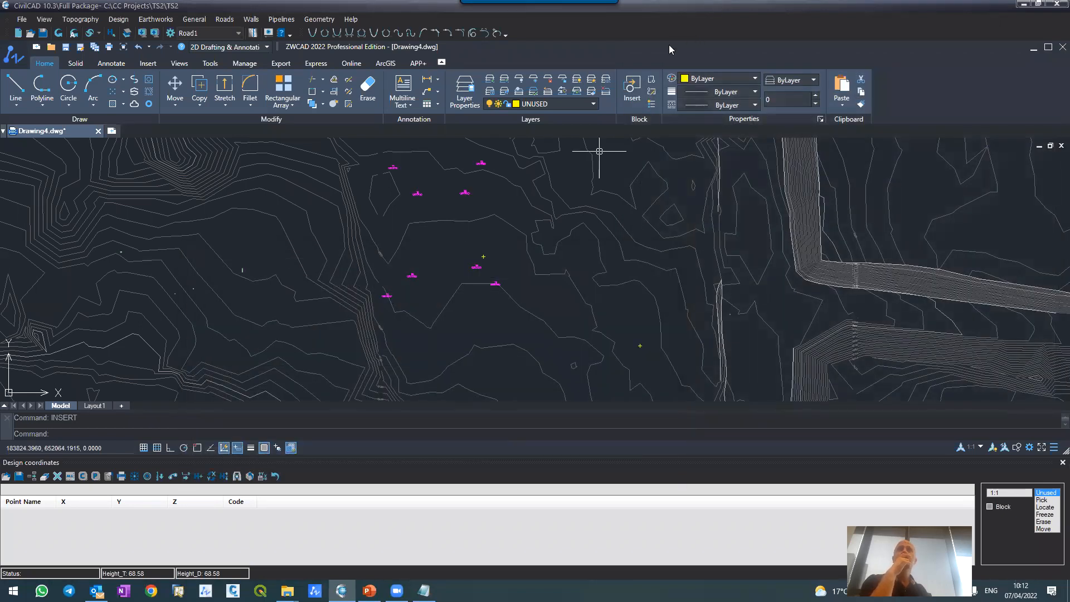
# Step: Examine the inserted design points T1, T2, B1 and B2 with their name and elevation labels
pyautogui.scroll(2, 450, 157)
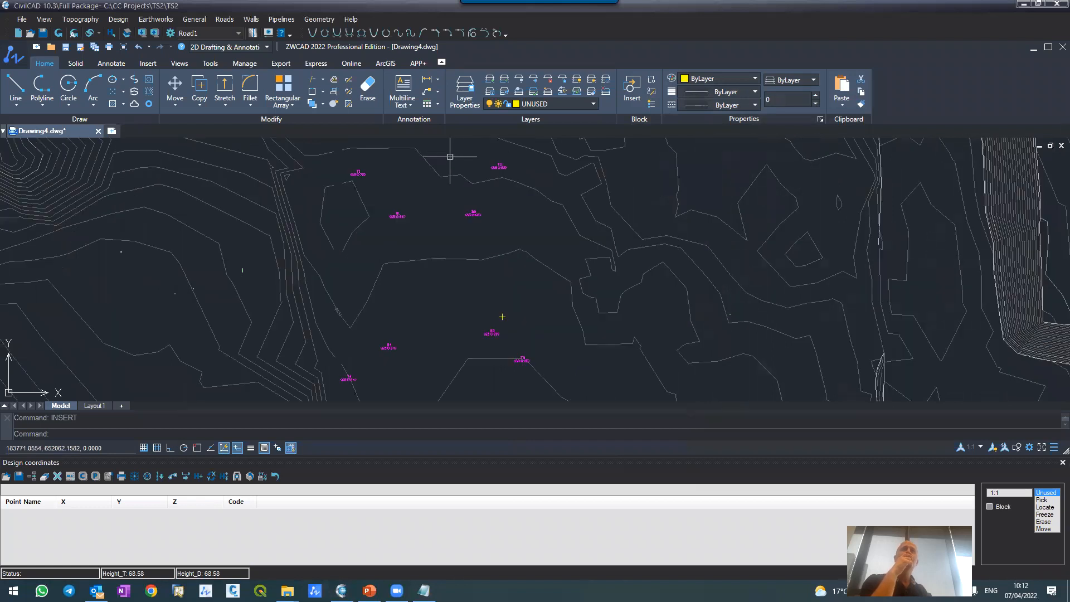
pyautogui.scroll(5, 450, 157)
pyautogui.scroll(2, 469, 174)
pyautogui.scroll(-7, 432, 255)
pyautogui.scroll(-6, 428, 277)
pyautogui.scroll(4, 425, 270)
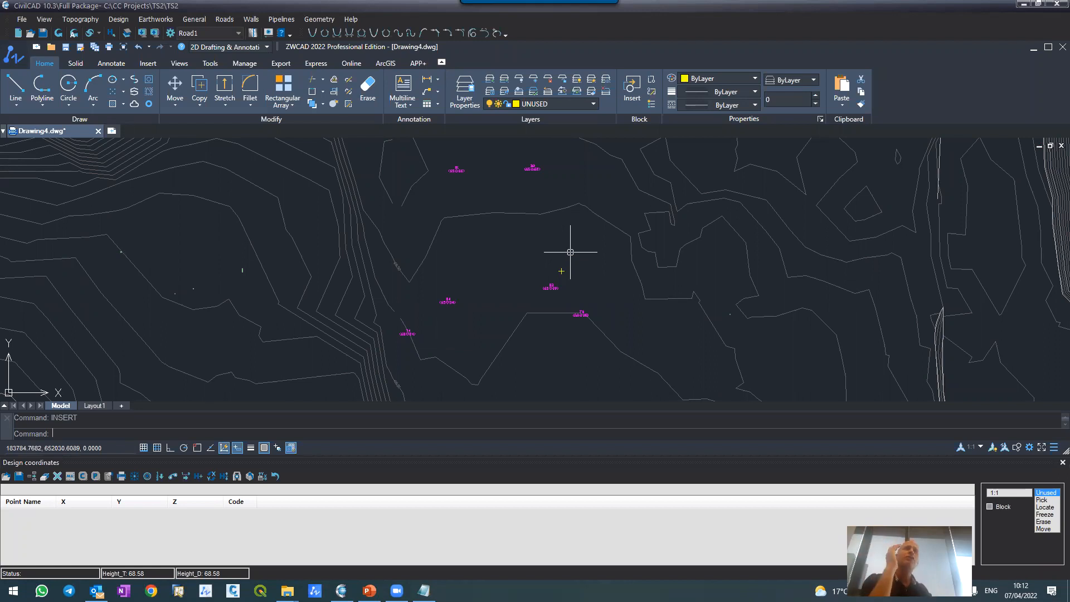
pyautogui.scroll(-2, 526, 329)
pyautogui.scroll(5, 454, 210)
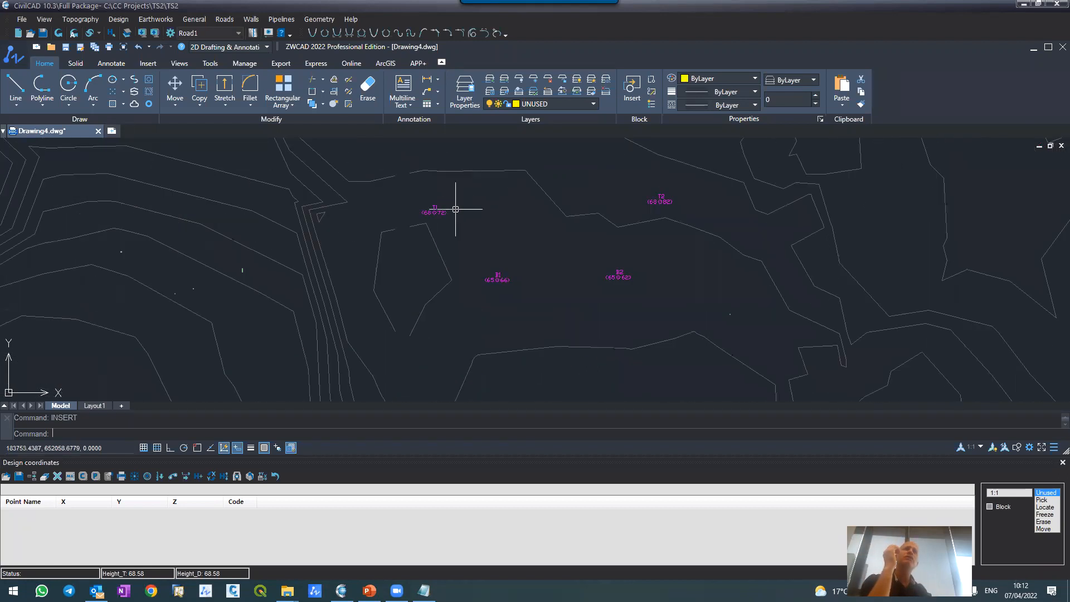
pyautogui.scroll(-1, 458, 263)
pyautogui.scroll(3, 462, 209)
pyautogui.scroll(3, 410, 276)
# Step: Check the layer of point T1's name label and clear the selection
pyautogui.click(482, 218)
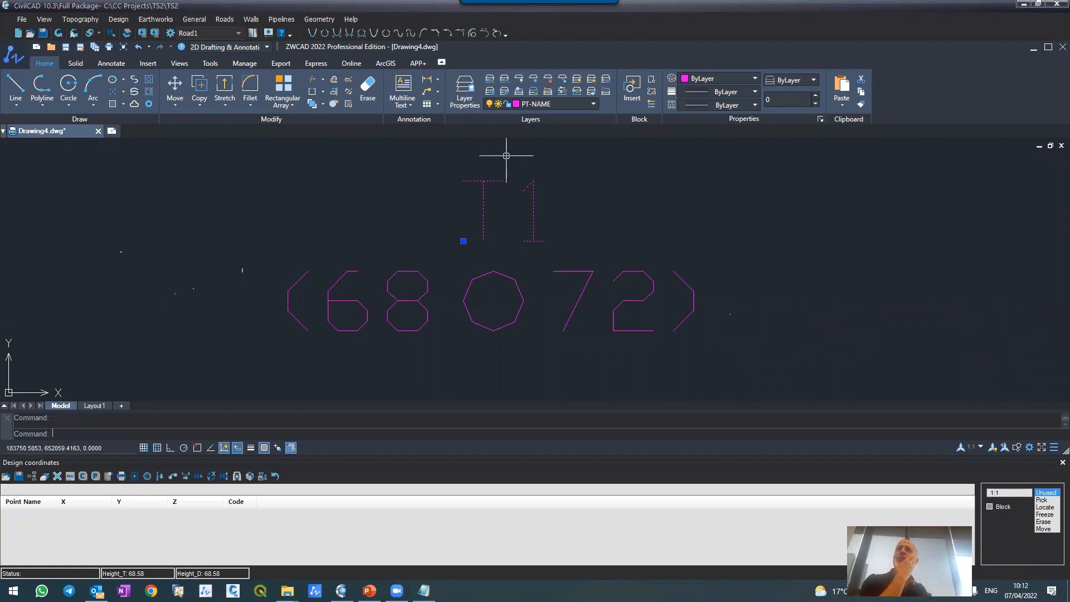
pyautogui.press('Escape')
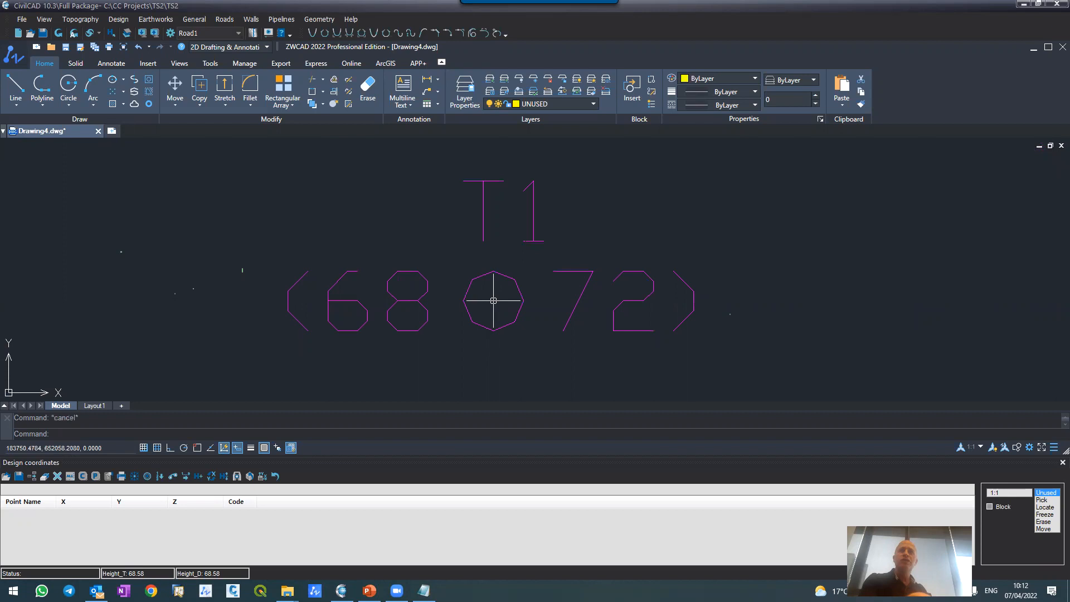
pyautogui.click(480, 328)
pyautogui.press('Escape')
# Step: Check the layer and position coordinates of the point object inside T1's circle in its properties, and close them
pyautogui.click(494, 301)
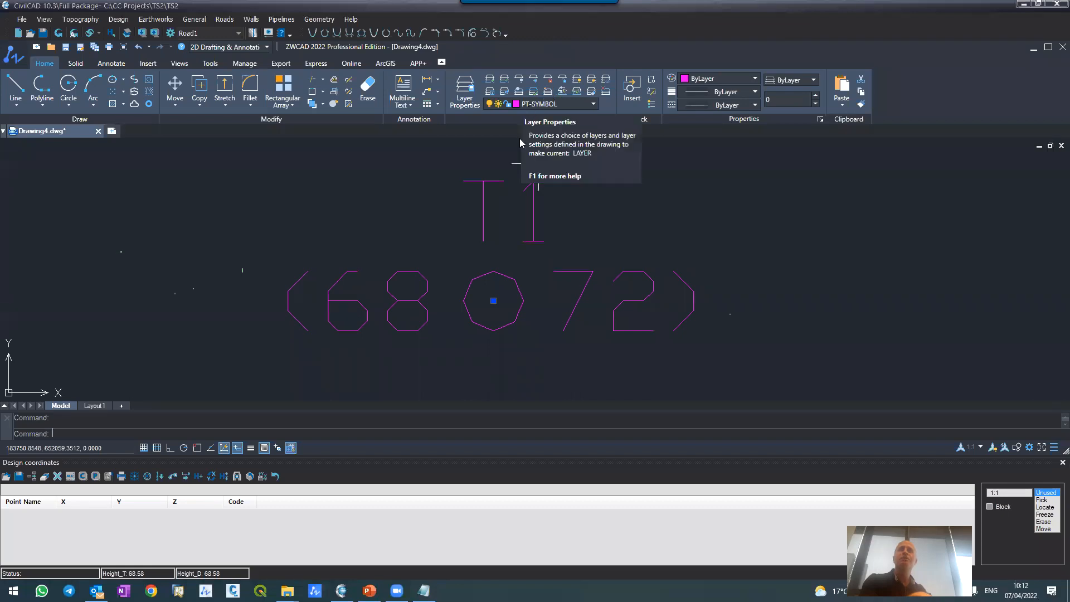
pyautogui.write('ch')
pyautogui.press('Return')
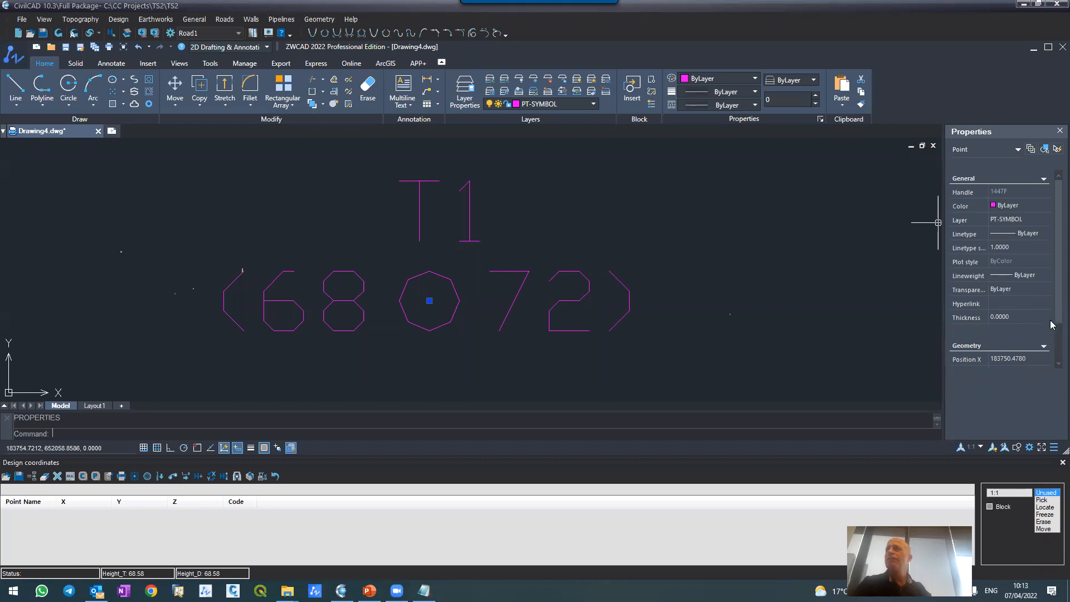
pyautogui.scroll(-1, 1054, 314)
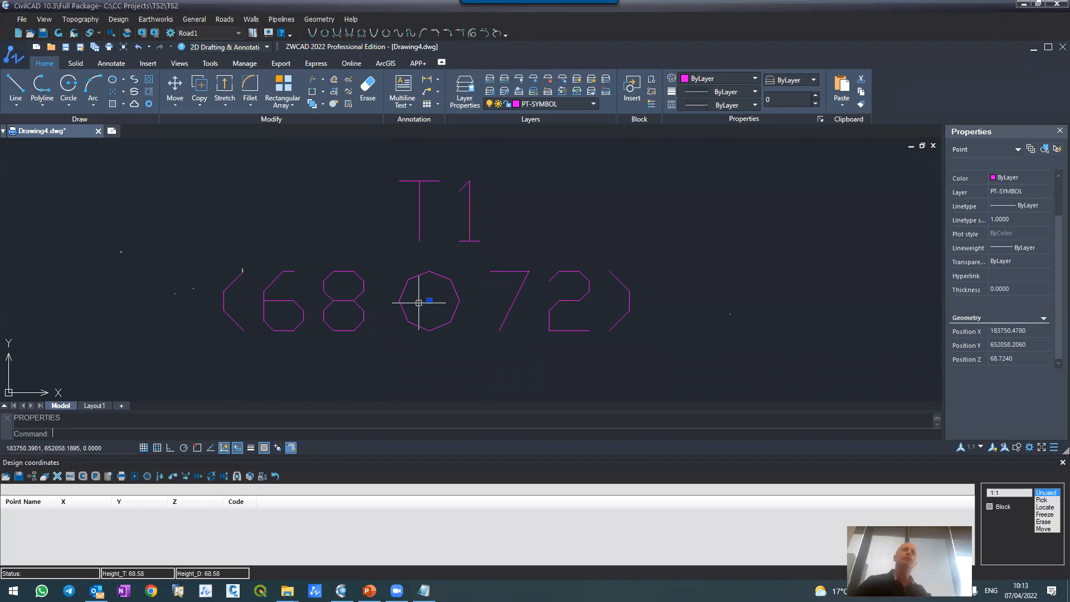
pyautogui.click(1056, 133)
# Step: Open the Filtering tool for sending drawing entities to the coordinate tables
pyautogui.scroll(-5, 559, 279)
pyautogui.scroll(-4, 559, 282)
pyautogui.scroll(3, 562, 284)
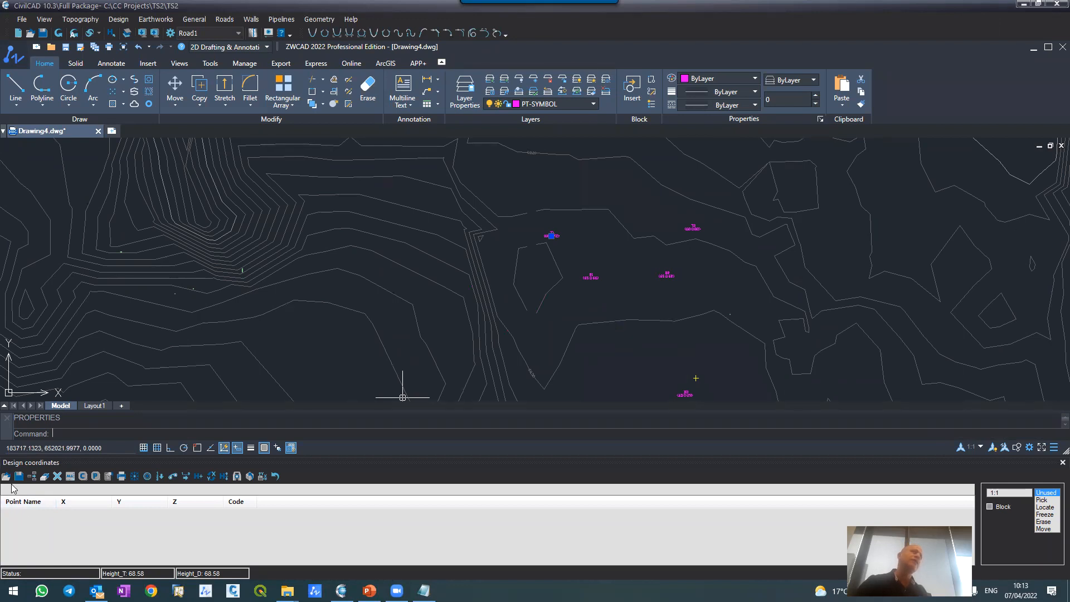
pyautogui.scroll(-2, 580, 306)
pyautogui.scroll(2, 585, 306)
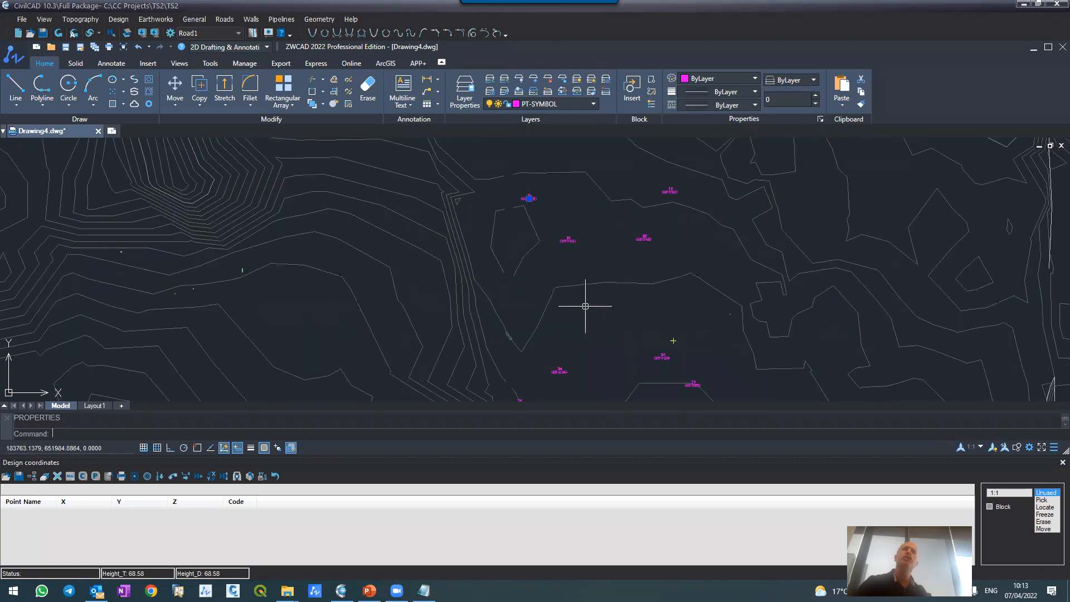
pyautogui.scroll(3, 553, 217)
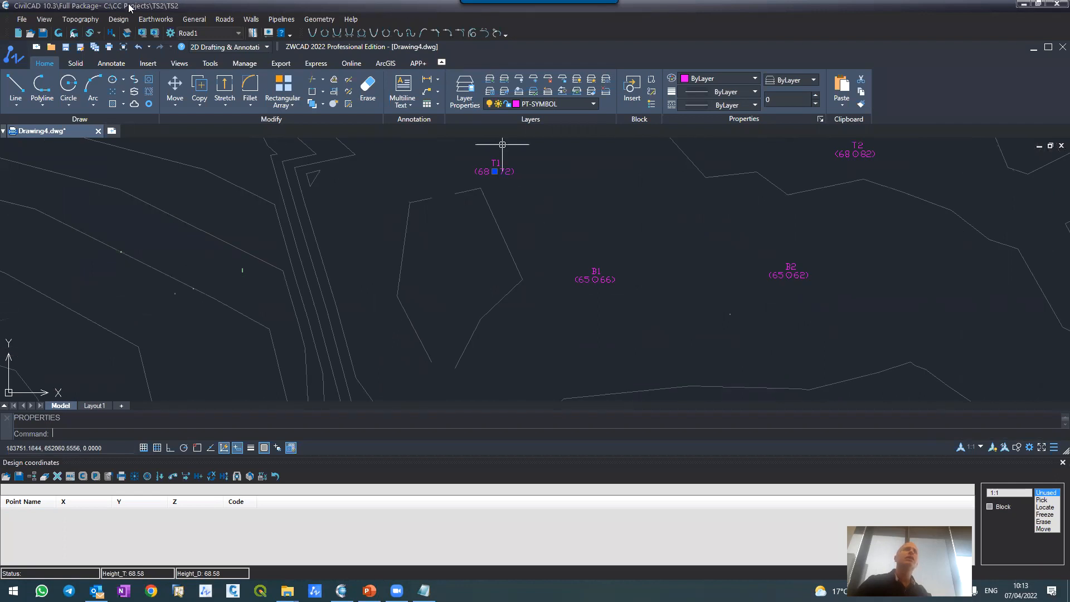
pyautogui.click(190, 21)
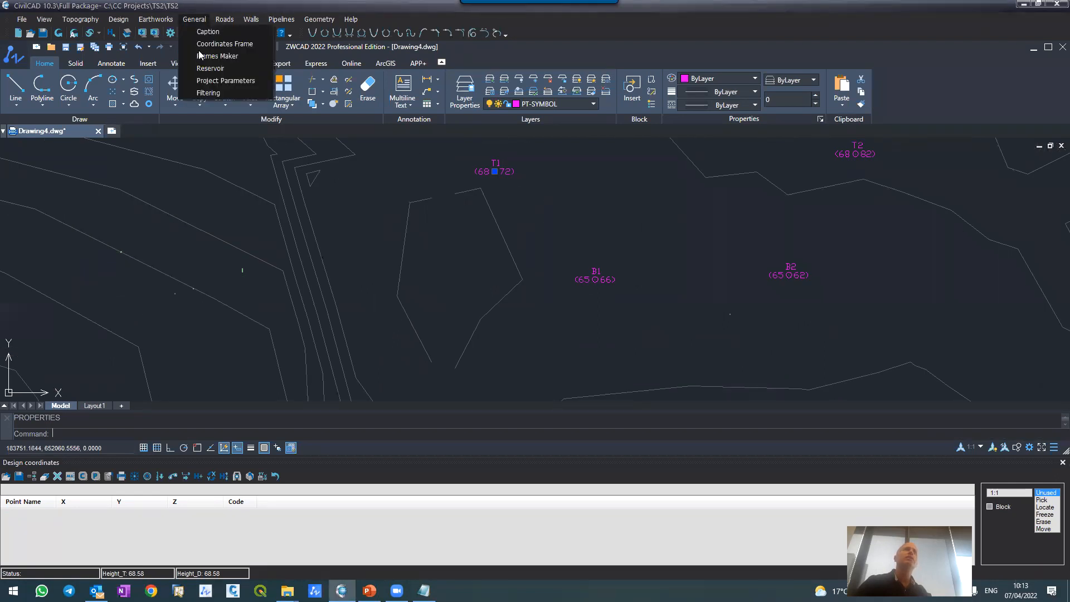
pyautogui.click(195, 95)
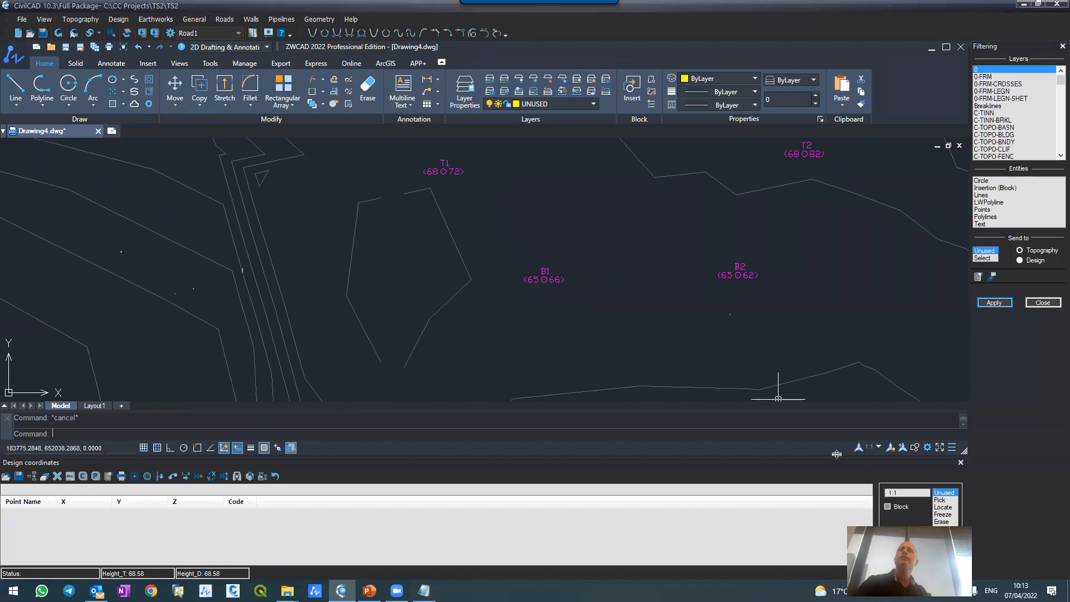
# Step: Filter Points on layer PT-SYMBOL by picking the point object at B2, and send them to the Design coordinates
pyautogui.click(992, 259)
pyautogui.scroll(5, 771, 289)
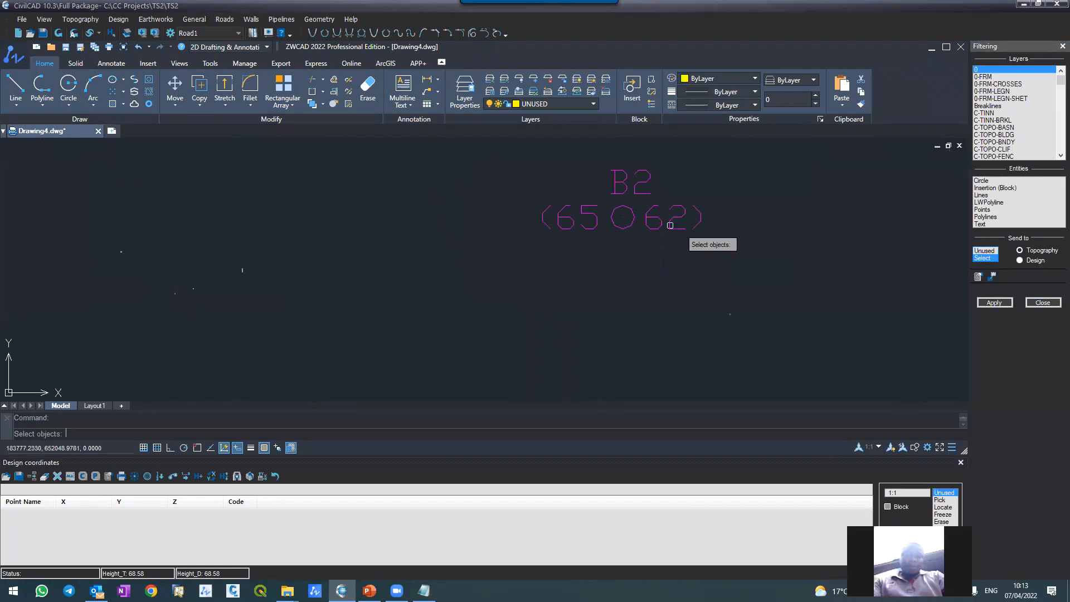
pyautogui.scroll(4, 670, 226)
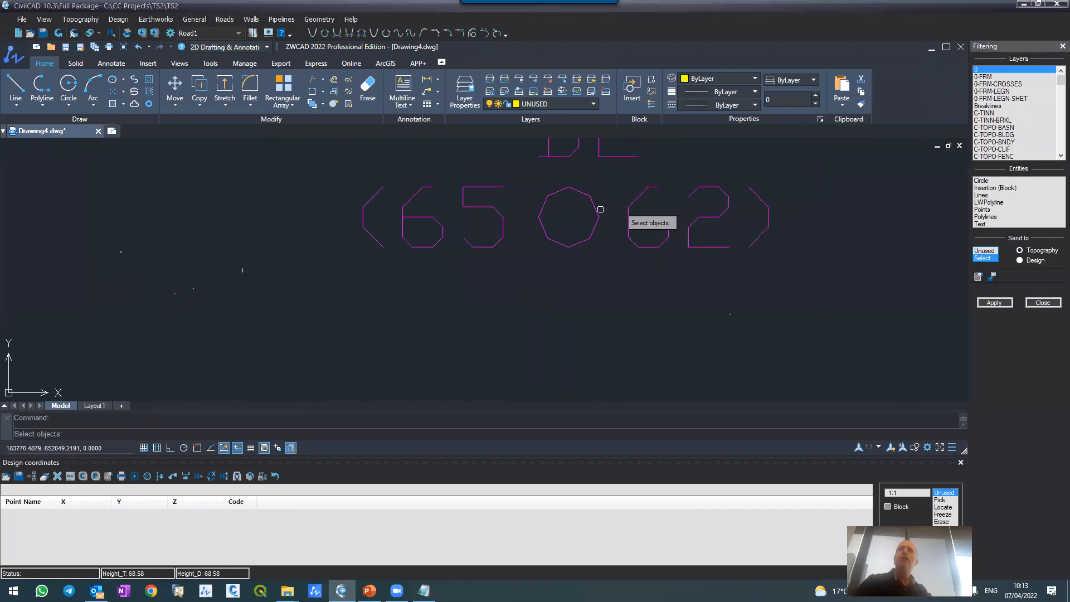
pyautogui.click(568, 217)
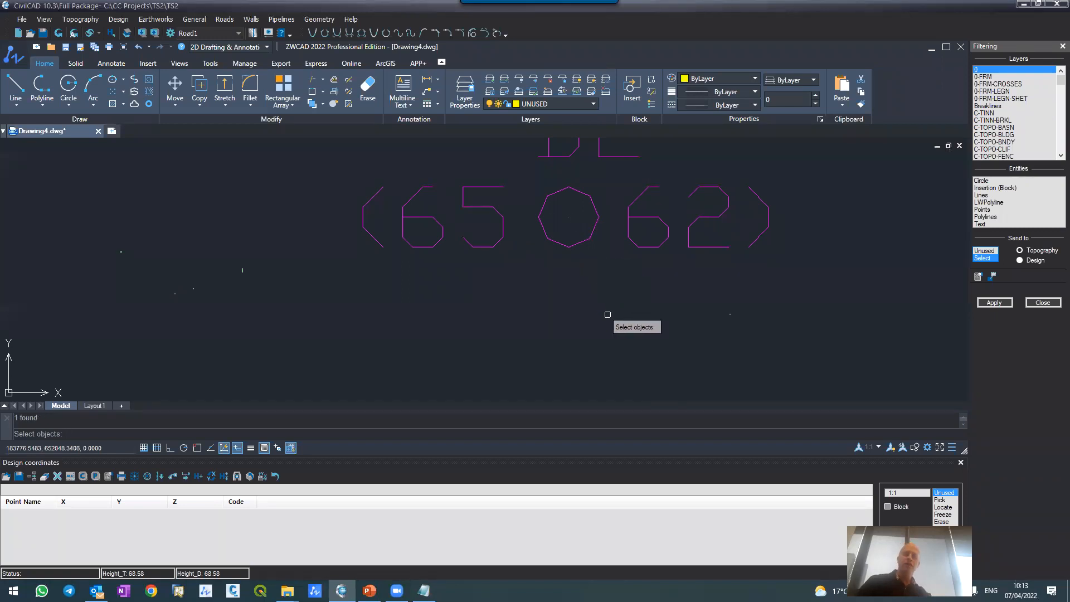
pyautogui.press('Return')
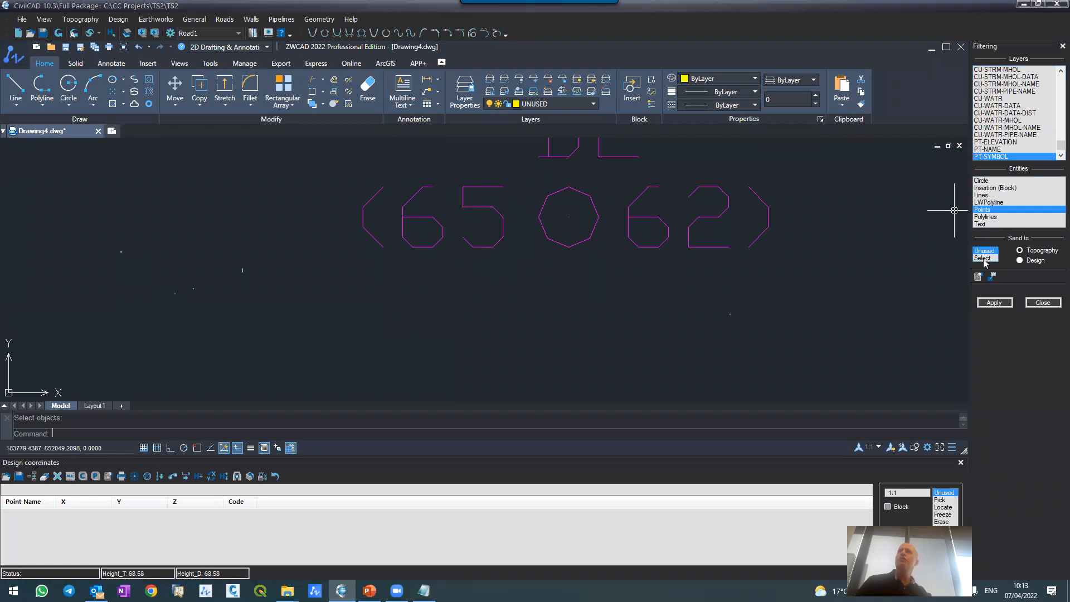
pyautogui.click(1020, 260)
pyautogui.click(996, 303)
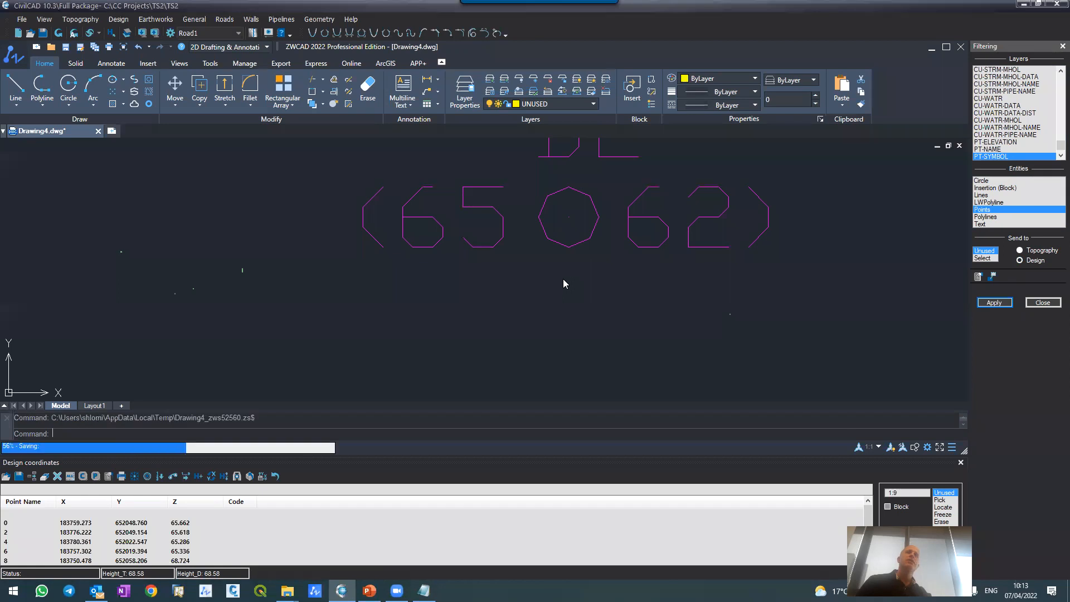
# Step: Review the imported points row by row in the design coordinates table
pyautogui.click(128, 527)
pyautogui.click(128, 535)
pyautogui.click(127, 546)
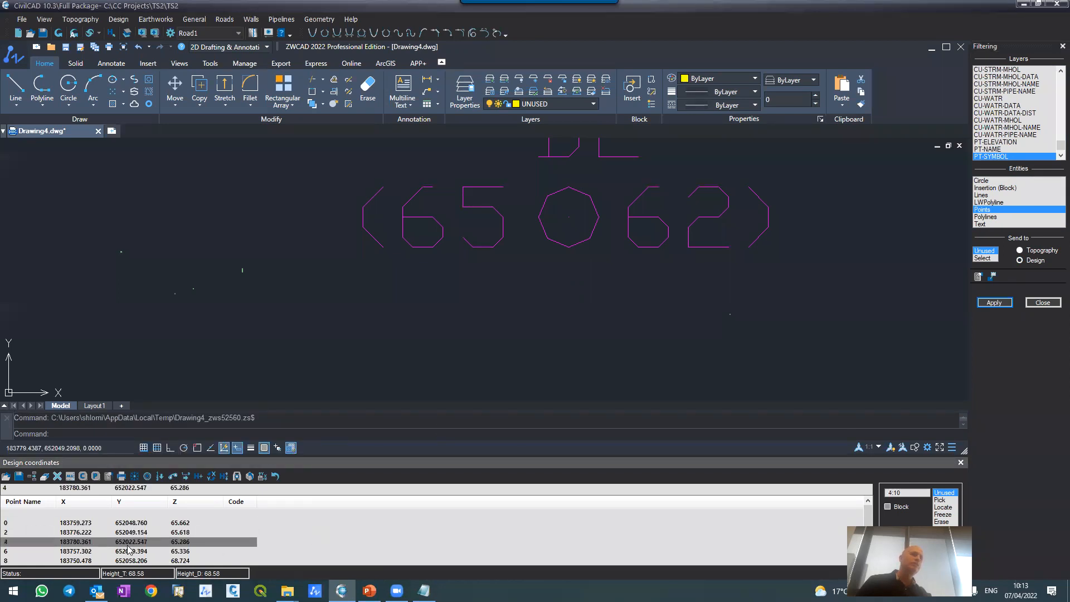
pyautogui.click(128, 552)
pyautogui.click(128, 561)
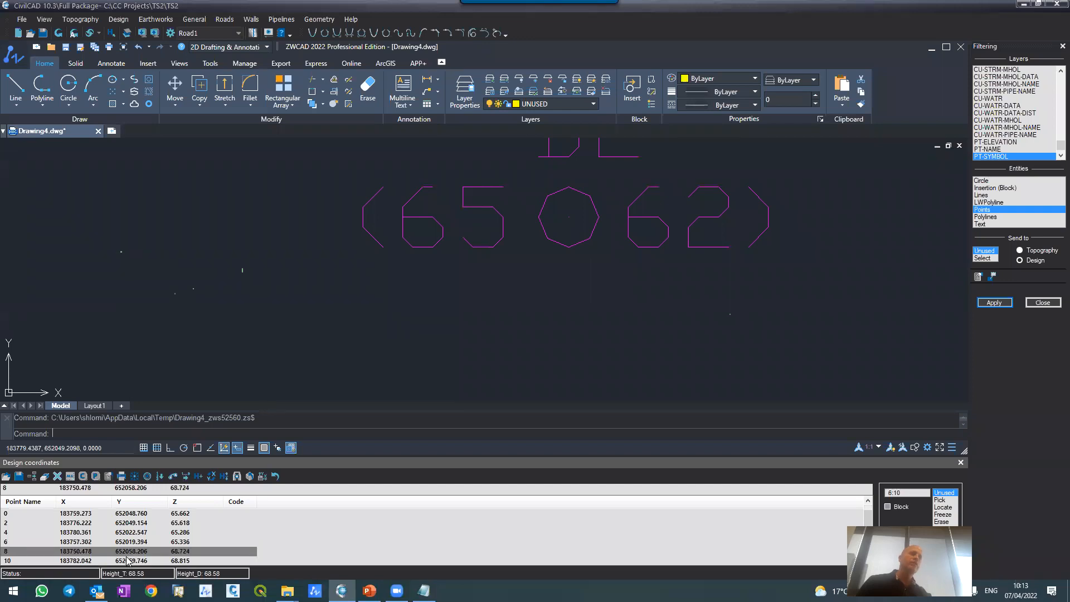
pyautogui.click(127, 561)
pyautogui.click(127, 561)
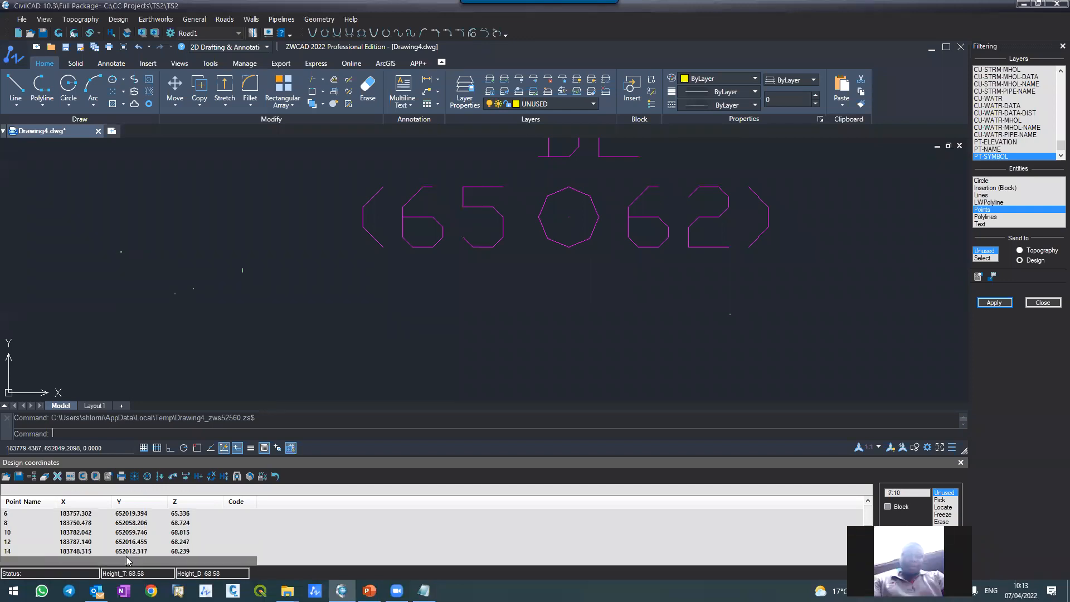
# Step: Rebuild the drawing so it includes the point symbols from the design coordinates
pyautogui.click(58, 34)
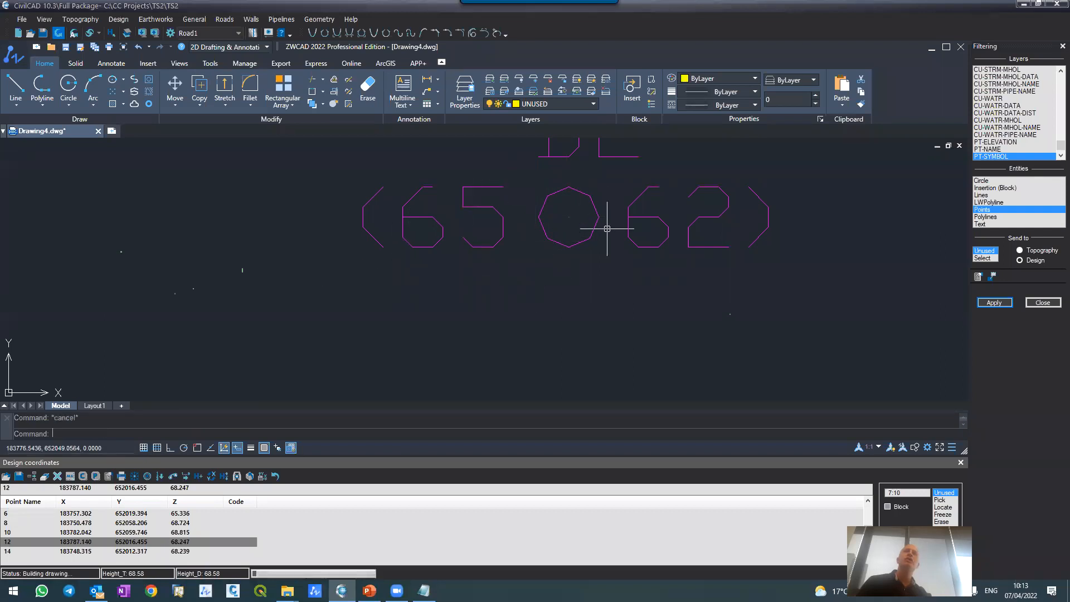
pyautogui.scroll(-4, 559, 312)
pyautogui.scroll(-5, 559, 312)
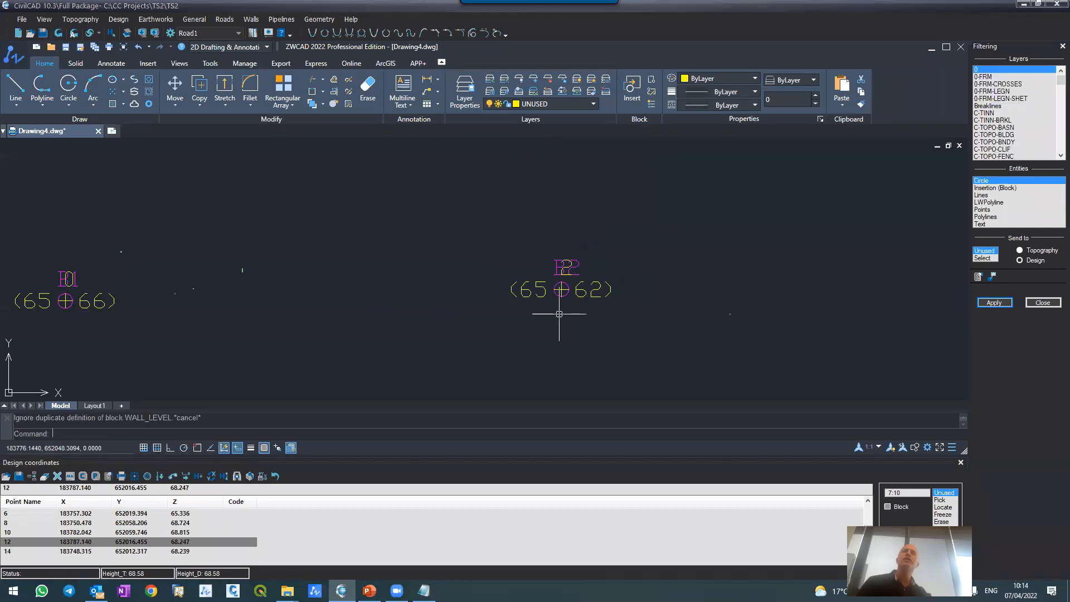
# Step: Examine the names, elevations and locations of the imported design points across the site
pyautogui.scroll(5, 340, 325)
pyautogui.scroll(-2, 227, 298)
pyautogui.scroll(3, 248, 234)
pyautogui.scroll(-5, 290, 259)
pyautogui.scroll(6, 316, 172)
pyautogui.scroll(-8, 268, 286)
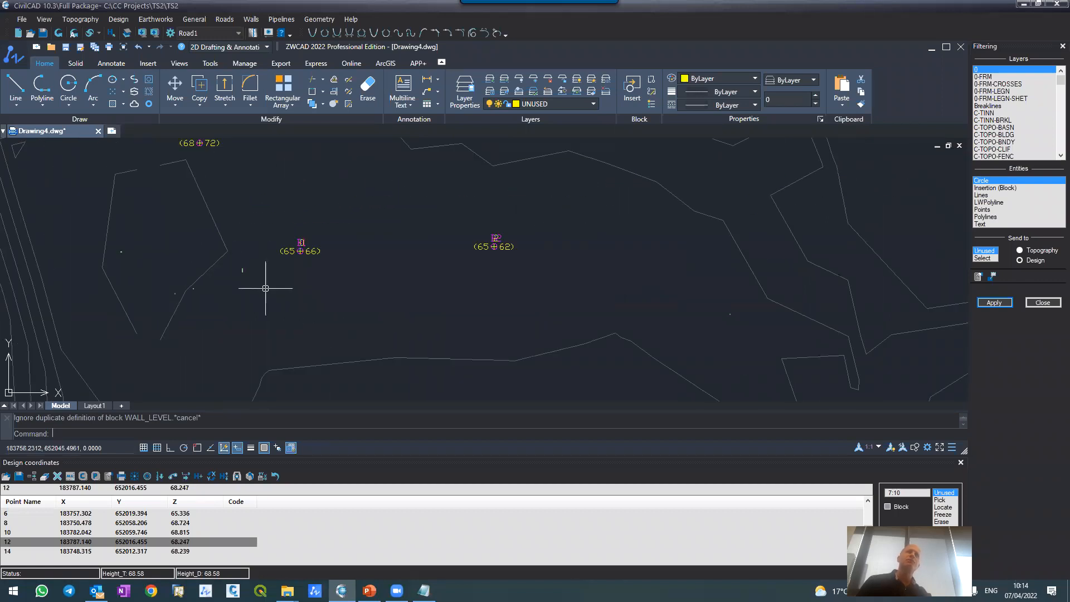
pyautogui.scroll(3, 275, 254)
pyautogui.scroll(-3, 268, 267)
pyautogui.scroll(4, 273, 278)
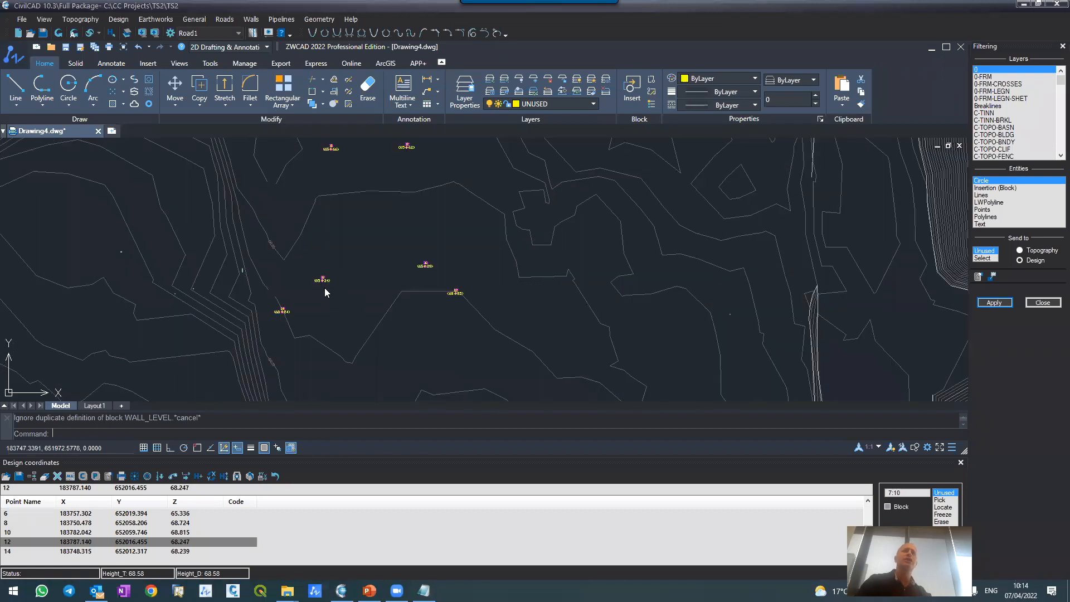
pyautogui.scroll(4, 321, 280)
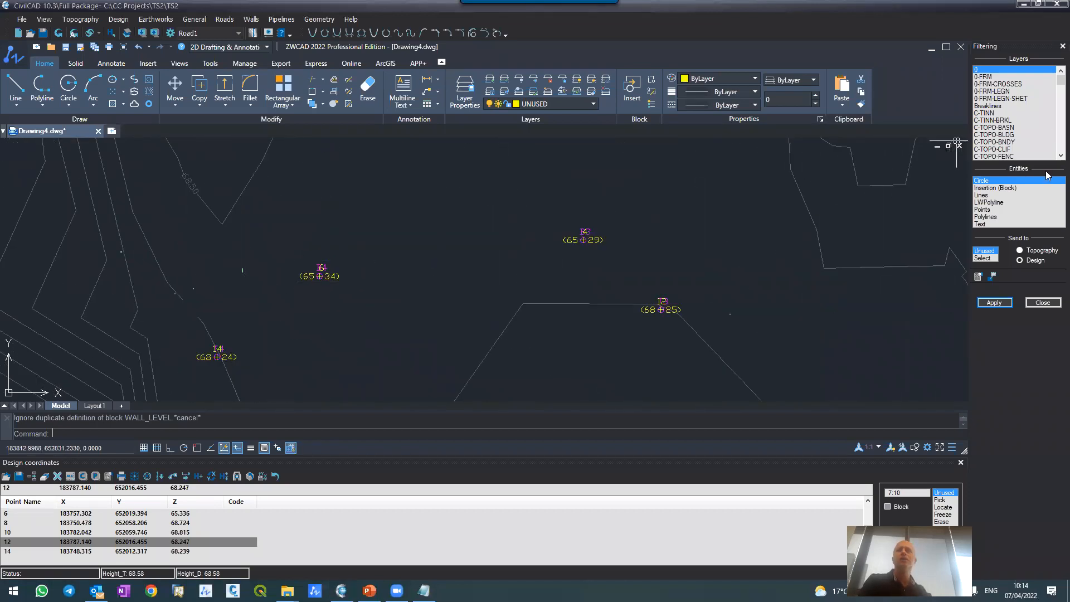
# Step: Close the Filtering tool and create Design Contours for the full extents at an interval of 0.25
pyautogui.click(1043, 303)
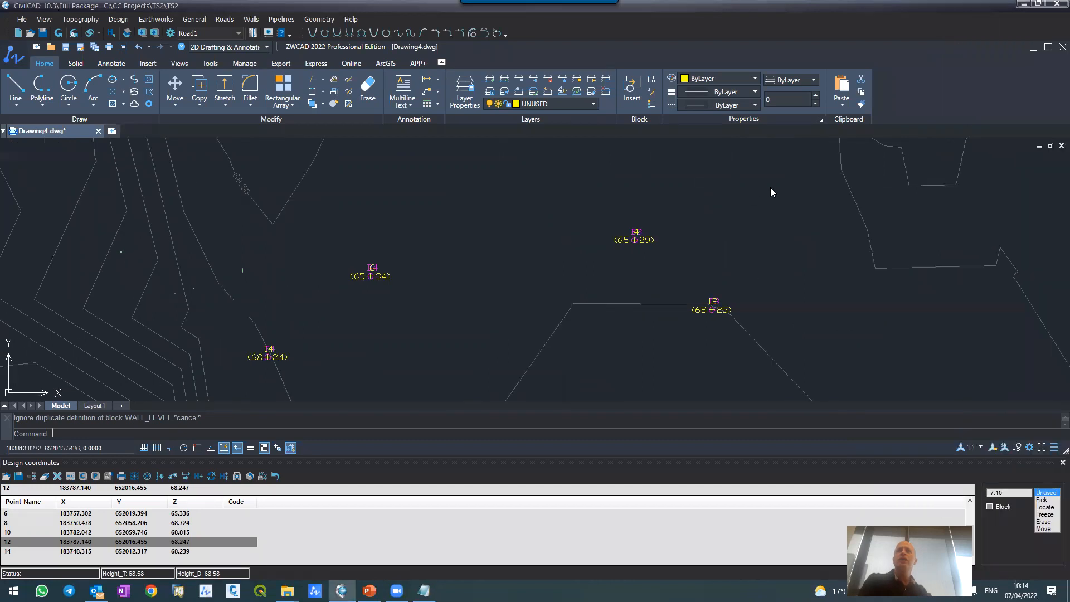
pyautogui.click(116, 20)
pyautogui.click(118, 46)
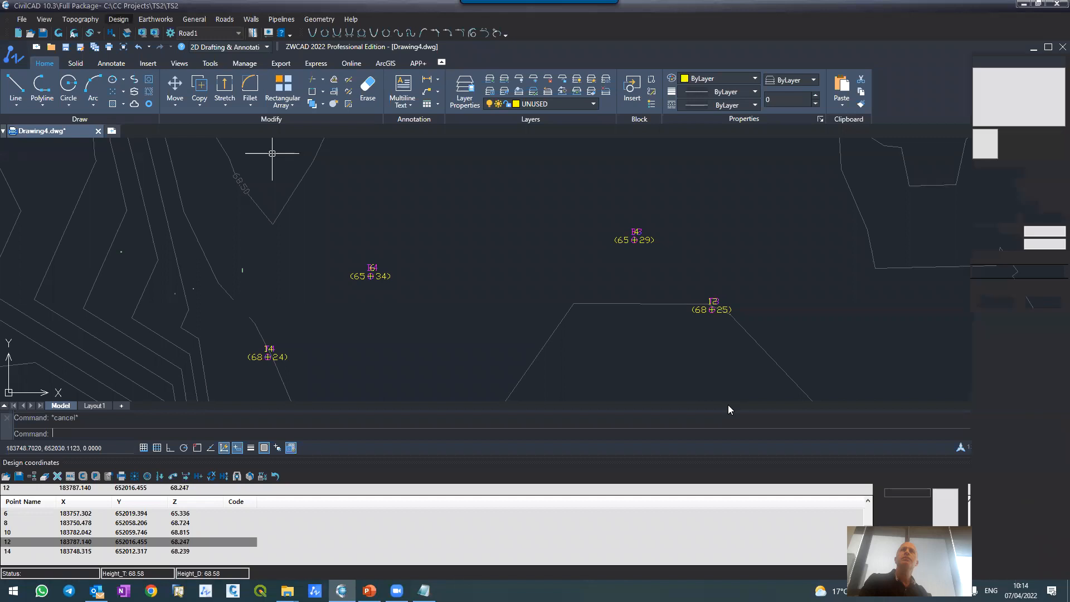
pyautogui.doubleClick(1034, 231)
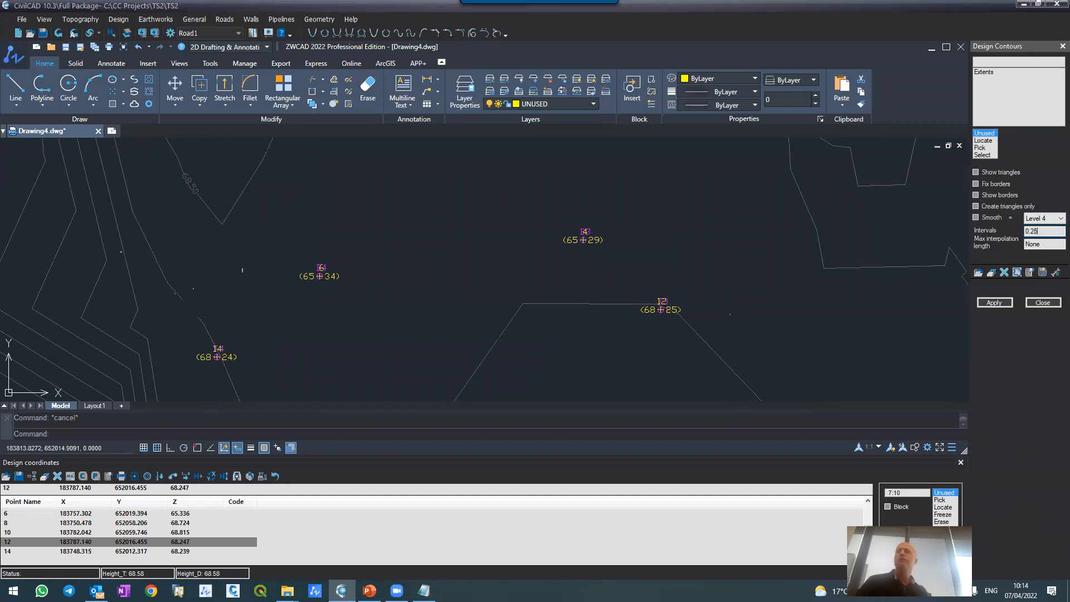
pyautogui.click(987, 303)
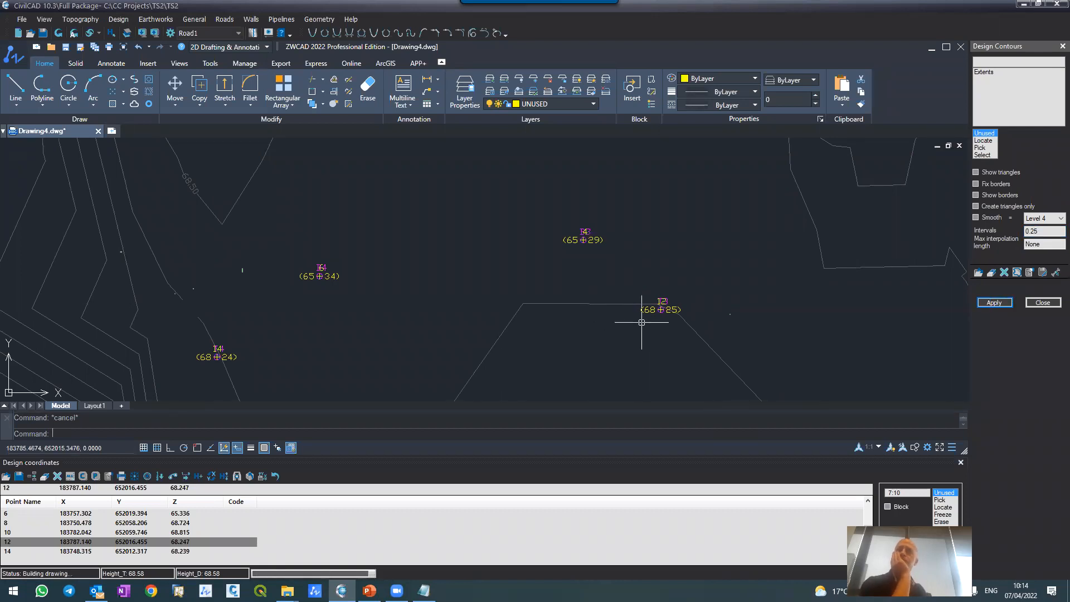
# Step: Examine the design contours around the pit's inner and outer corner points and against the surrounding topography
pyautogui.scroll(-8, 642, 322)
pyautogui.scroll(4, 638, 323)
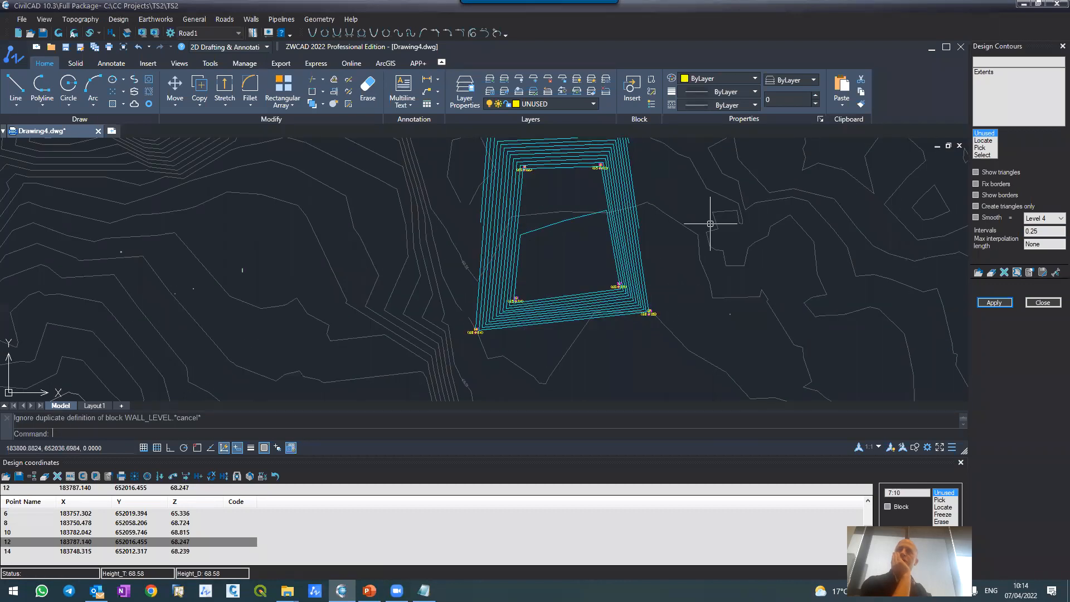
pyautogui.scroll(3, 712, 222)
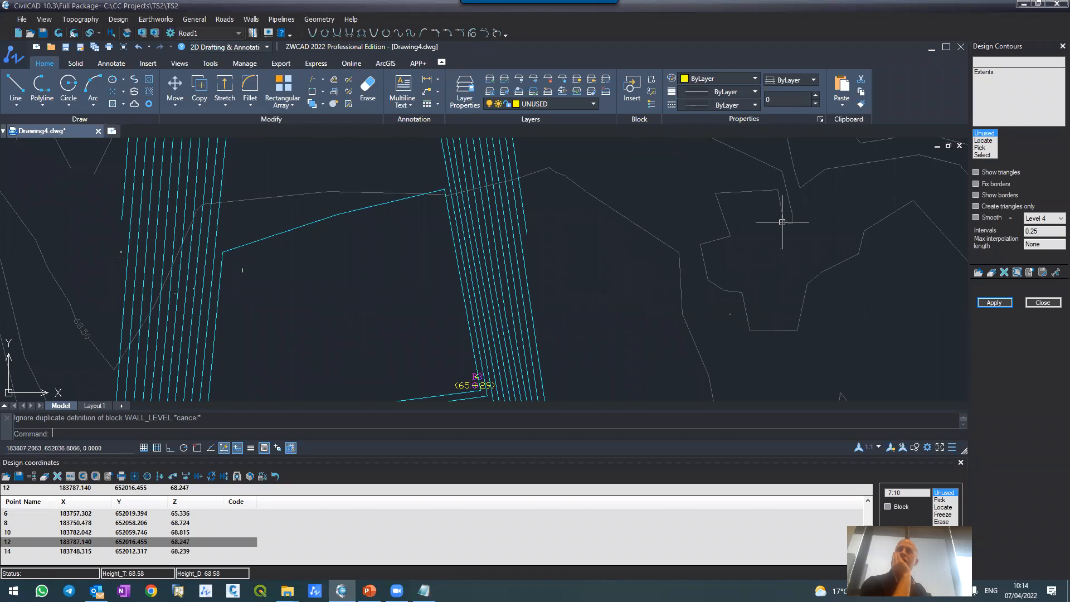
pyautogui.scroll(-2, 658, 227)
pyautogui.scroll(-6, 657, 226)
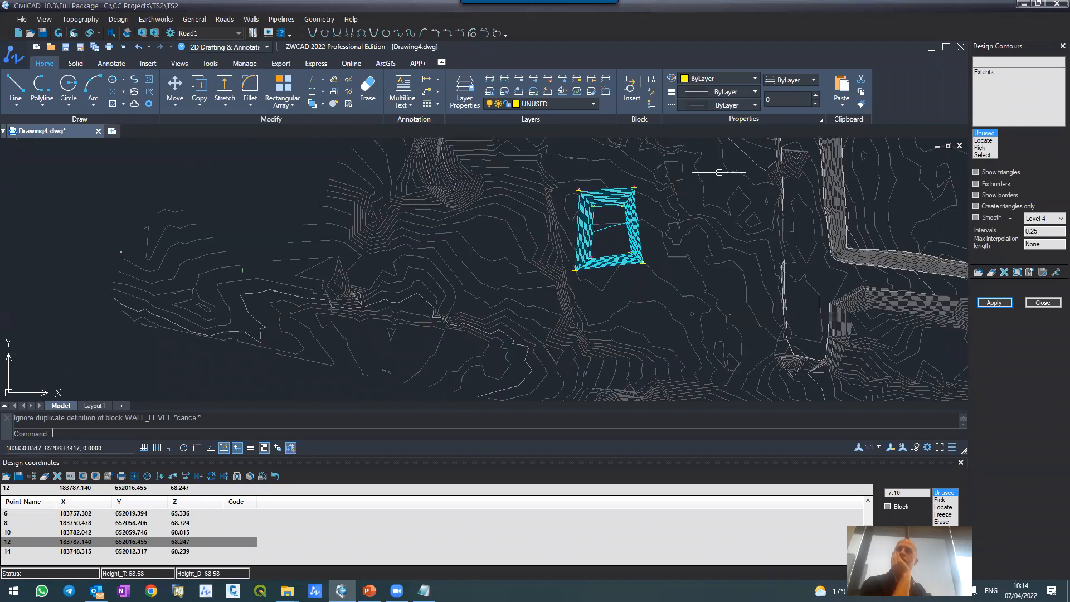
pyautogui.scroll(4, 596, 202)
pyautogui.scroll(3, 596, 203)
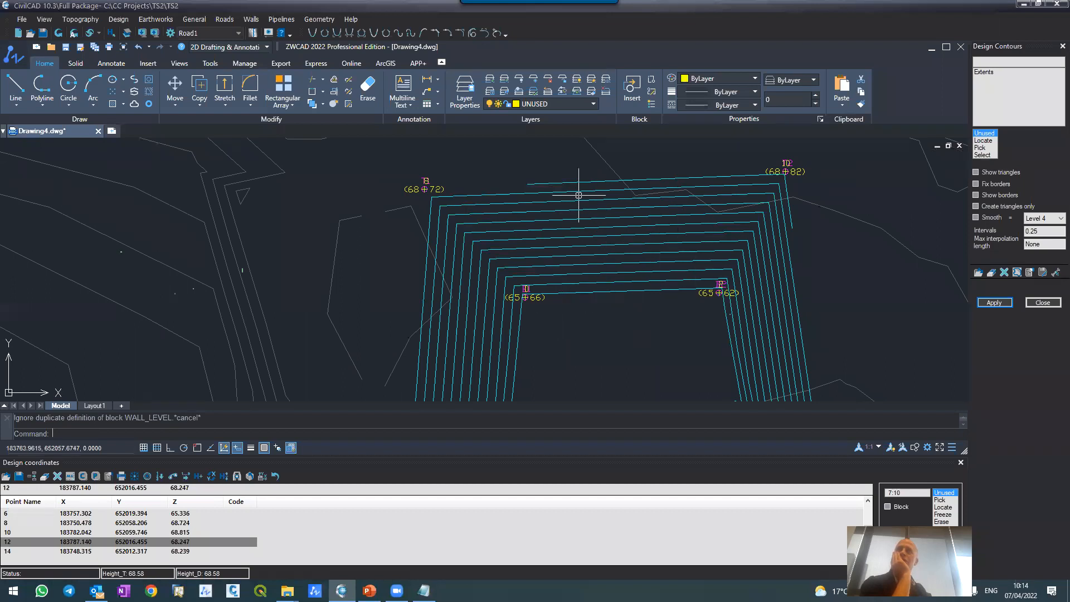
pyautogui.scroll(-5, 576, 191)
pyautogui.scroll(4, 576, 179)
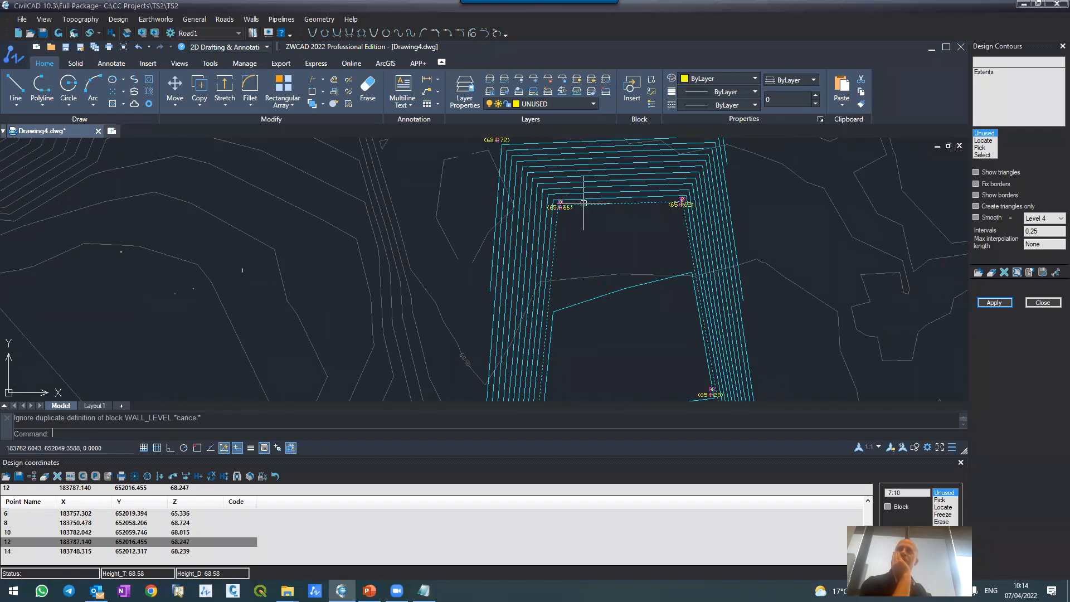
pyautogui.scroll(-5, 584, 204)
pyautogui.scroll(7, 535, 190)
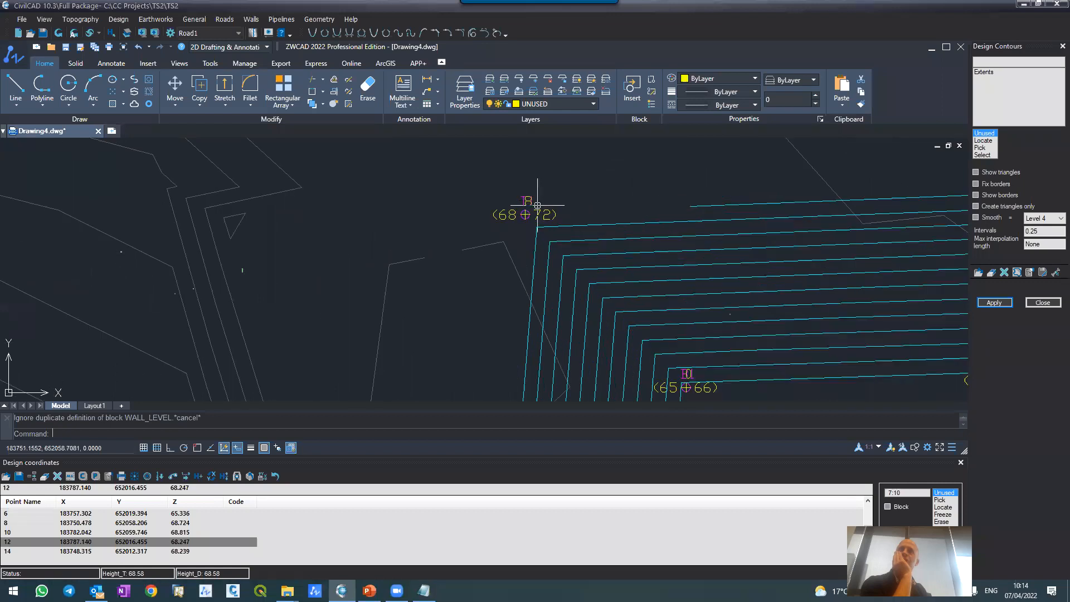
pyautogui.scroll(-2, 532, 209)
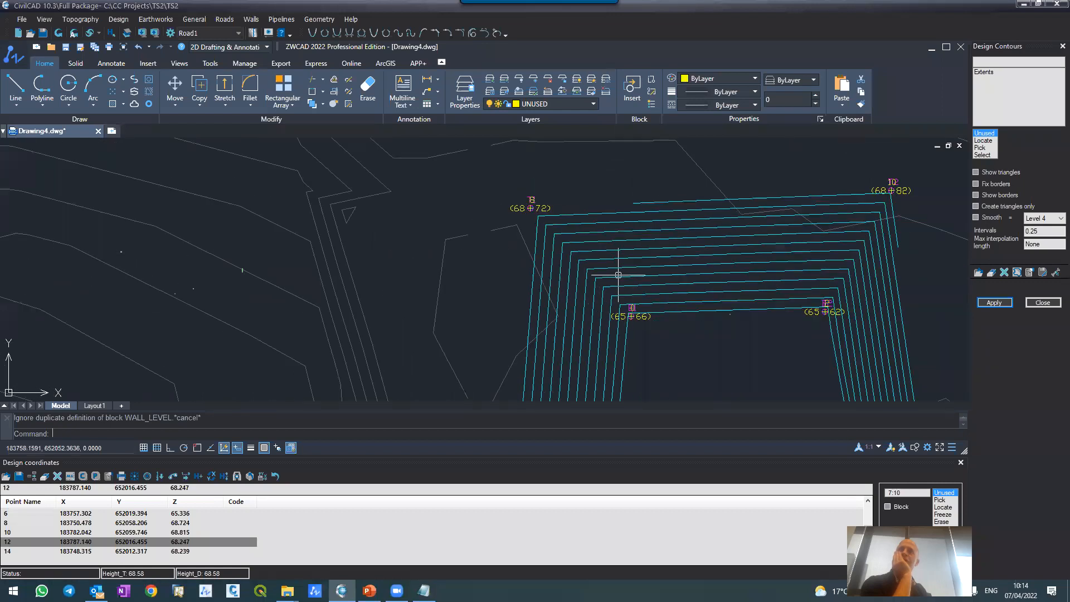
pyautogui.scroll(-5, 618, 275)
pyautogui.scroll(3, 669, 290)
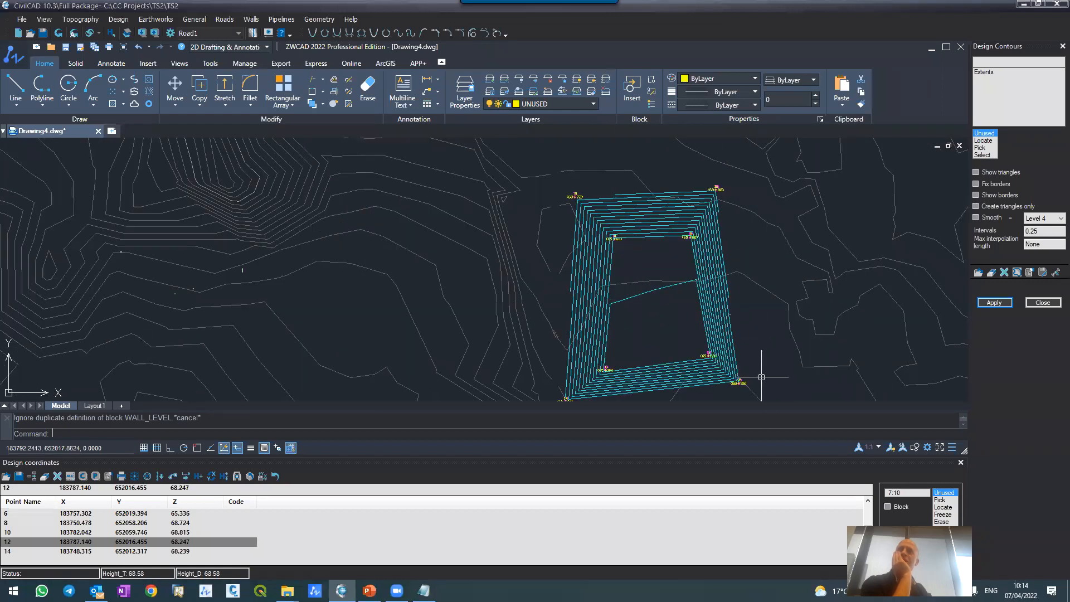
# Step: Check the topography and design heights by picking a height point inside the pit's floor
pyautogui.click(110, 35)
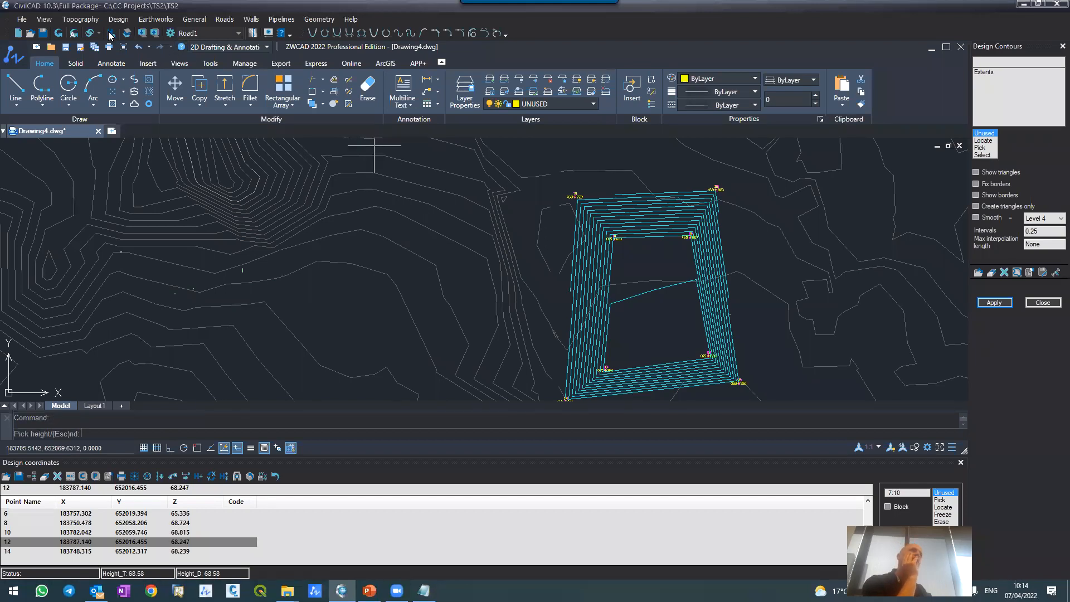
pyautogui.scroll(3, 661, 313)
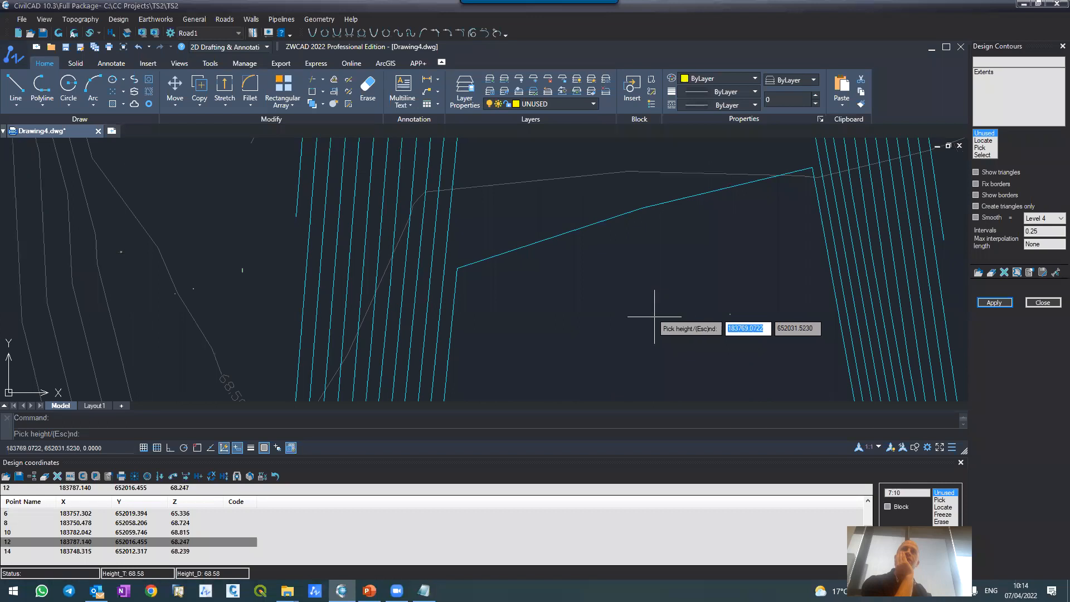
pyautogui.click(562, 329)
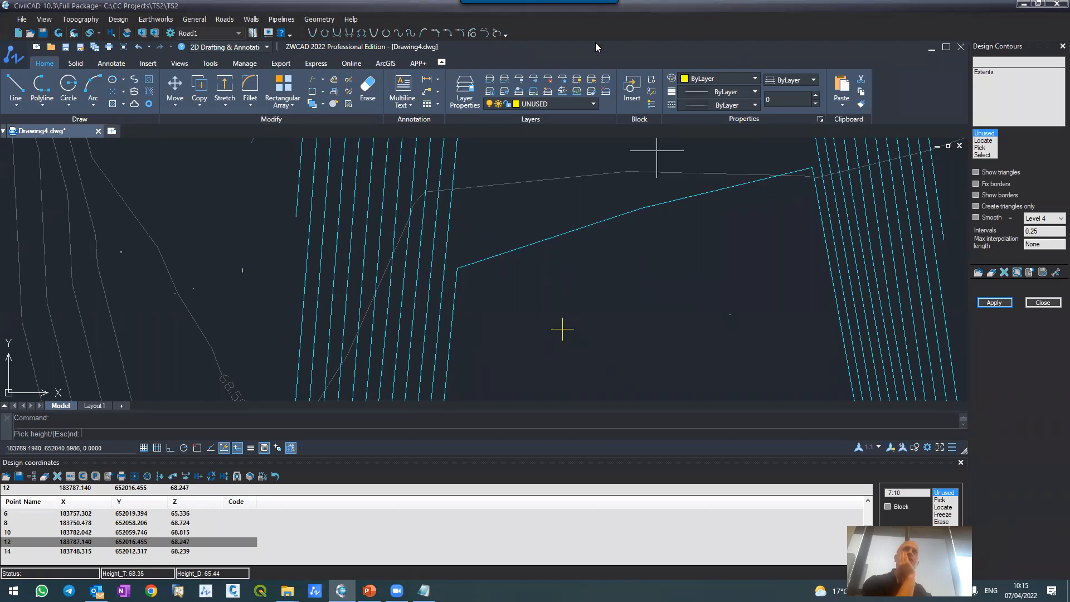
pyautogui.scroll(-5, 563, 256)
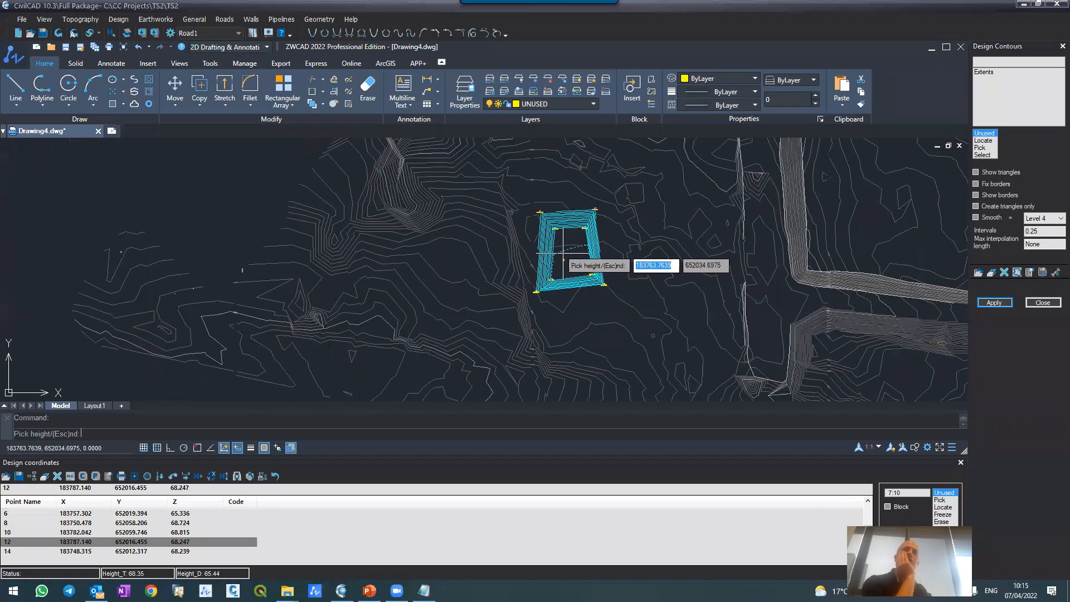
pyautogui.click(564, 257)
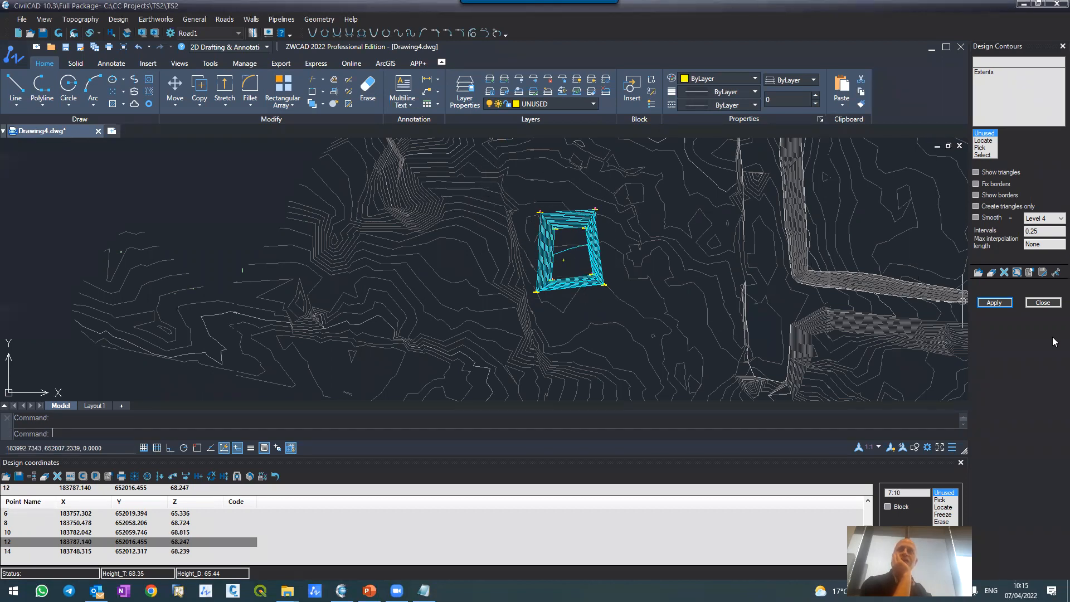
# Step: Close the Design Contours and Design coordinates, and calculate General Earthworks for the extents with grid steps of 10 by 10
pyautogui.click(1043, 303)
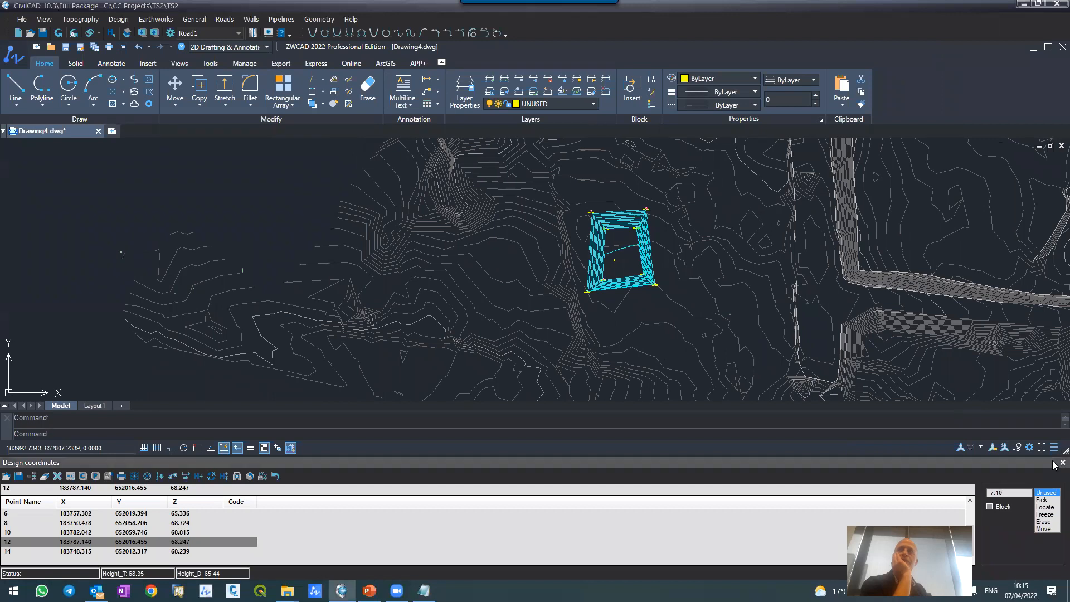
pyautogui.scroll(4, 665, 248)
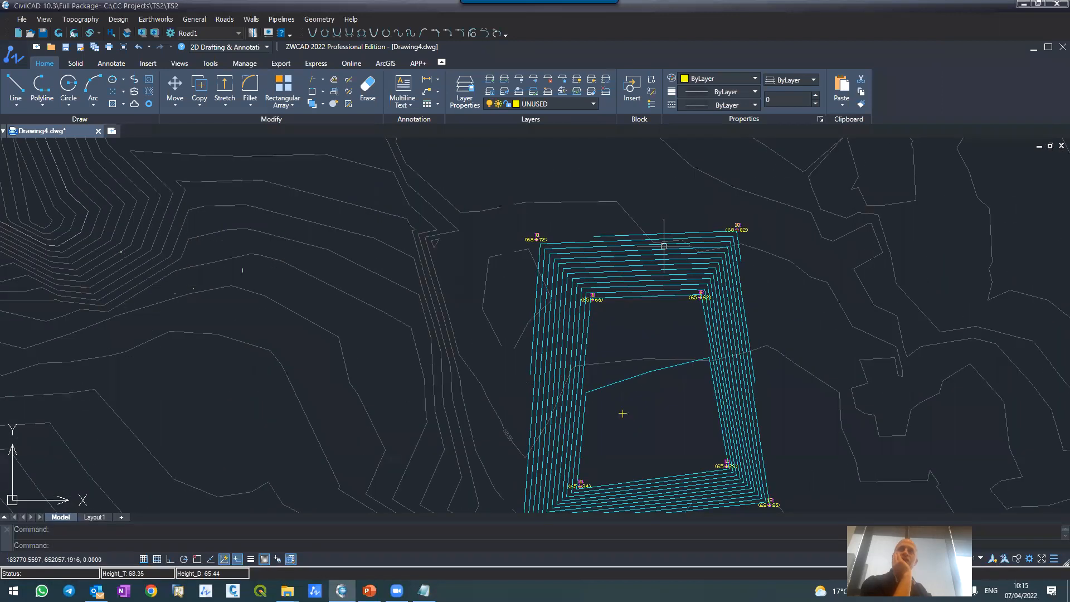
pyautogui.click(146, 18)
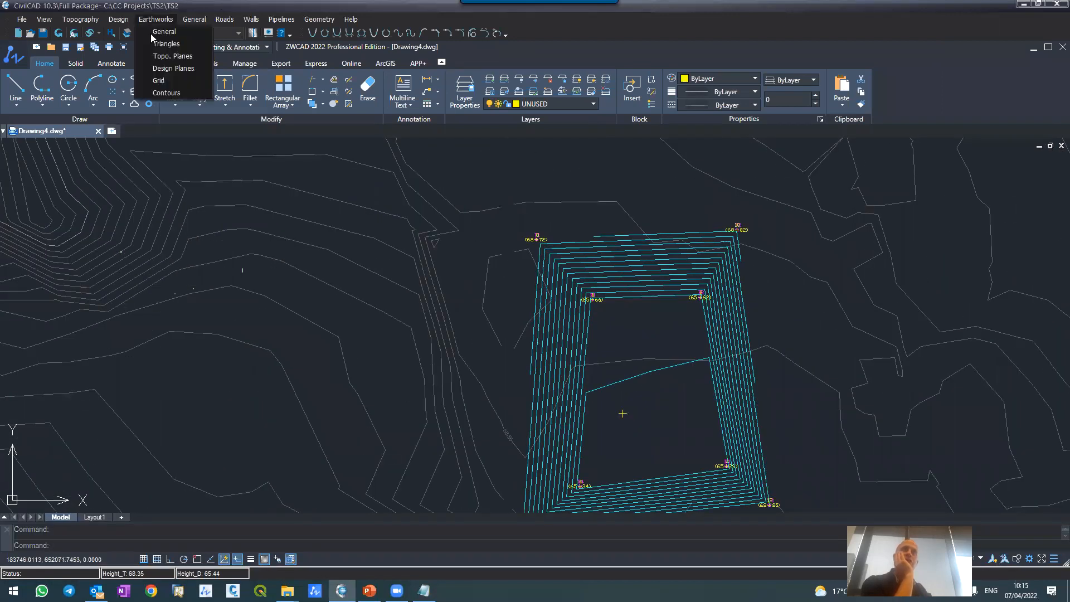
pyautogui.click(151, 32)
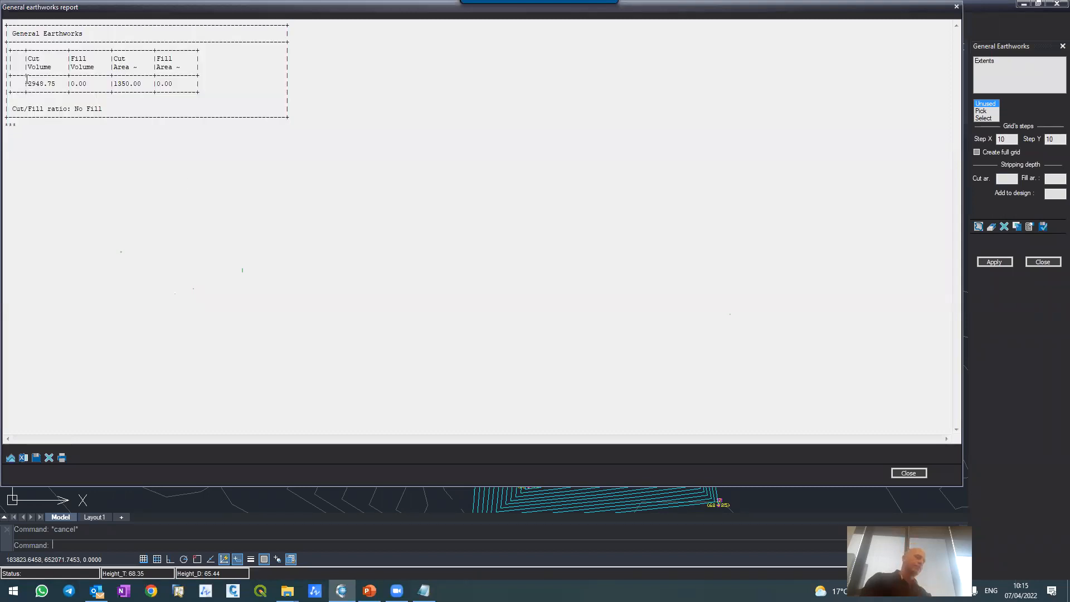
# Step: Highlight the cut volume and cut area in the General earthworks report, and export the report to Excel
pyautogui.moveTo(29, 83); pyautogui.dragTo(56, 82)
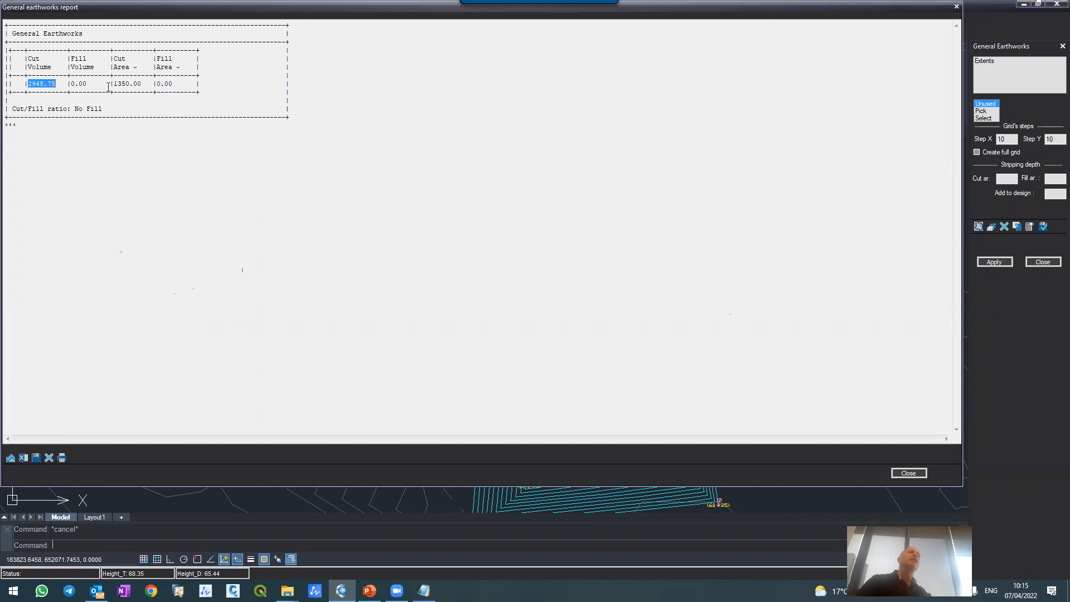
pyautogui.moveTo(114, 84); pyautogui.dragTo(147, 85)
pyautogui.click(22, 459)
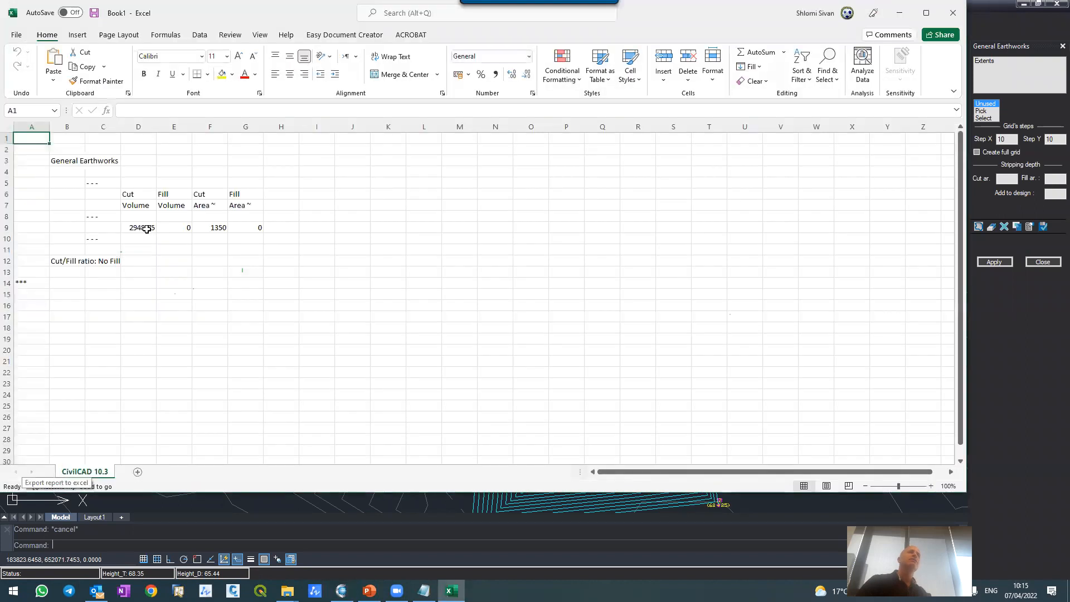
# Step: Add all borders to the earthworks table in D6:G9 and apply the comma number format to it
pyautogui.moveTo(131, 199); pyautogui.dragTo(249, 234)
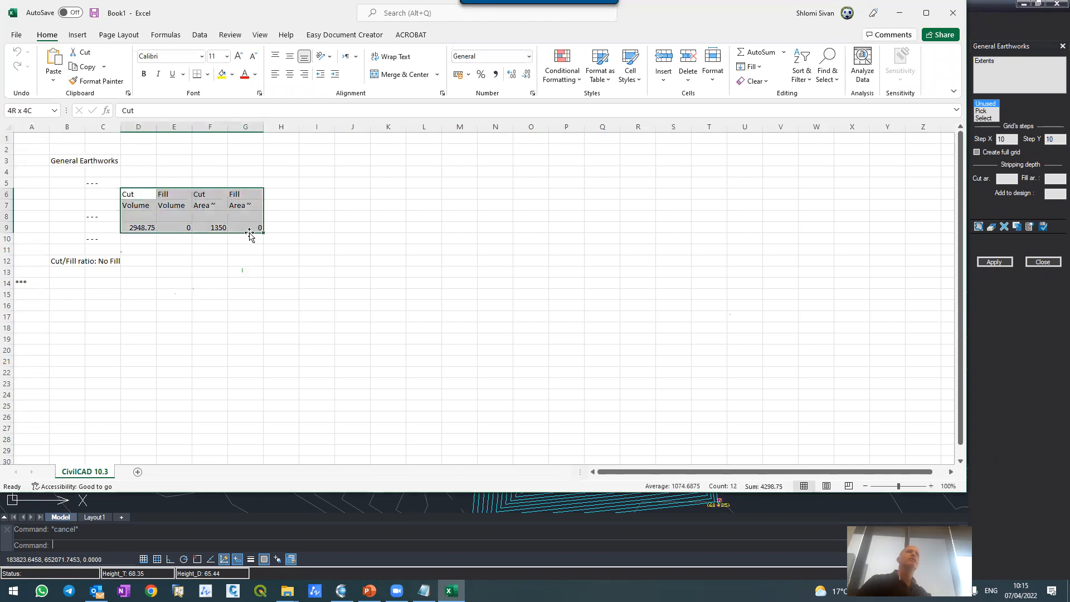
pyautogui.click(208, 76)
pyautogui.click(234, 184)
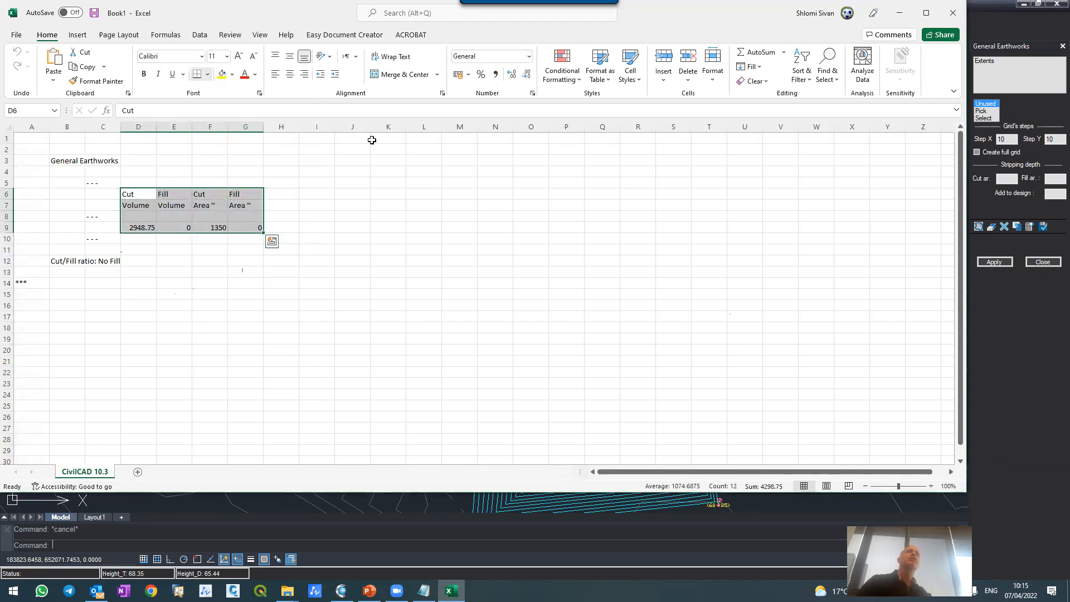
pyautogui.click(495, 75)
pyautogui.click(357, 261)
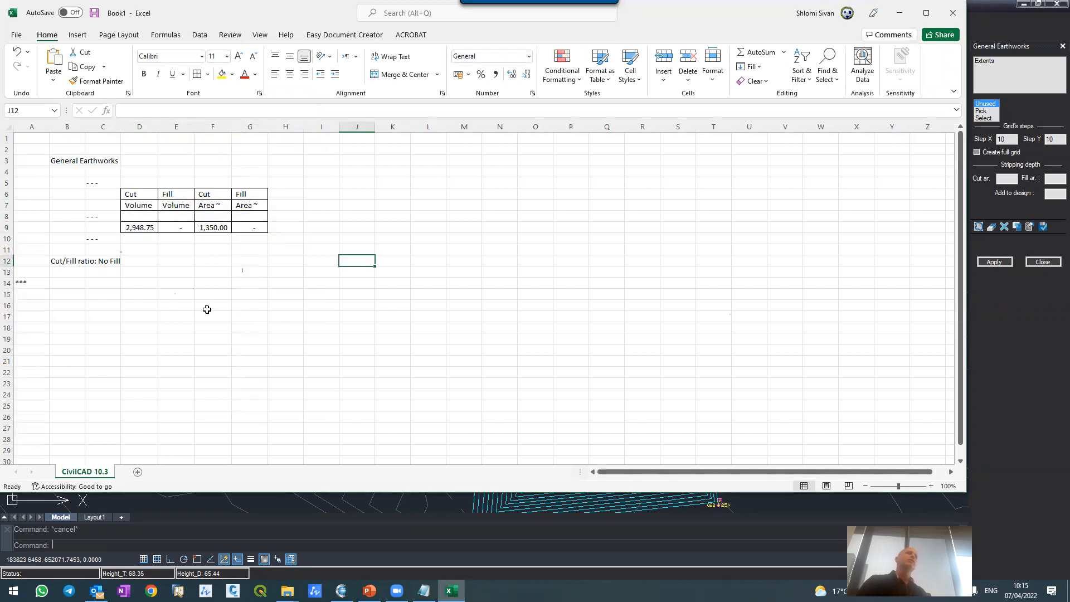
# Step: Make the cut volume in cell D9 bold
pyautogui.click(126, 225)
pyautogui.click(144, 74)
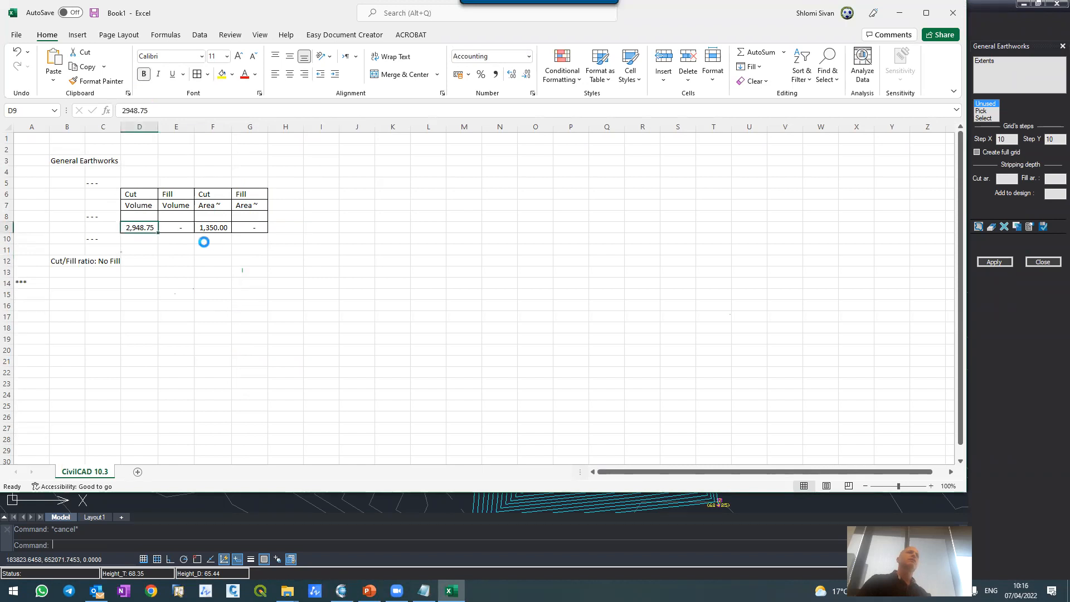
pyautogui.click(209, 267)
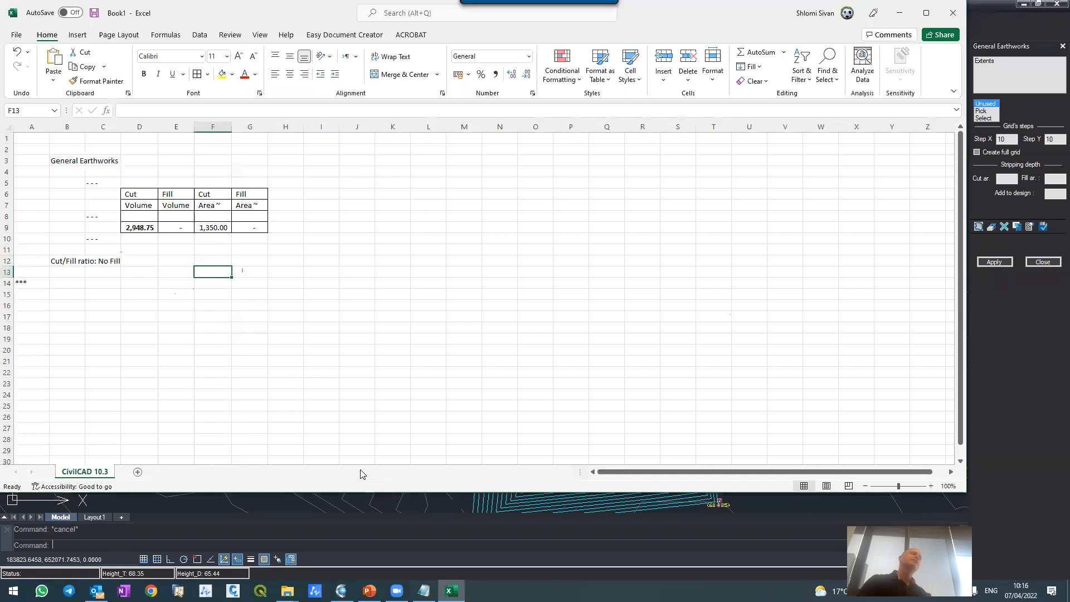
# Step: Close the exported workbook without saving, and close the General earthworks report in CivilCAD
pyautogui.click(953, 12)
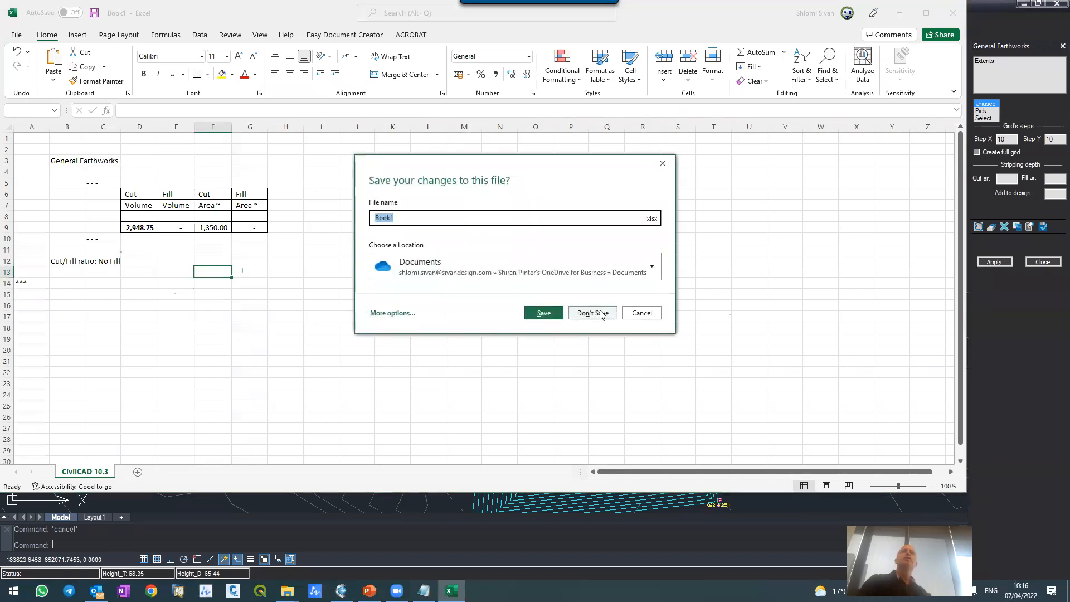
pyautogui.click(594, 313)
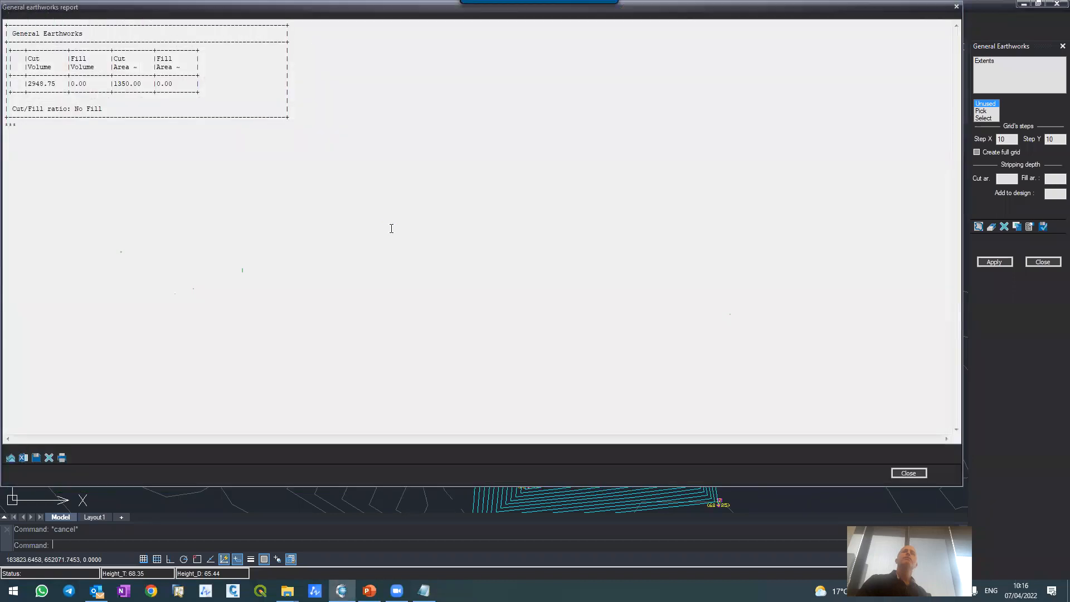
pyautogui.click(908, 473)
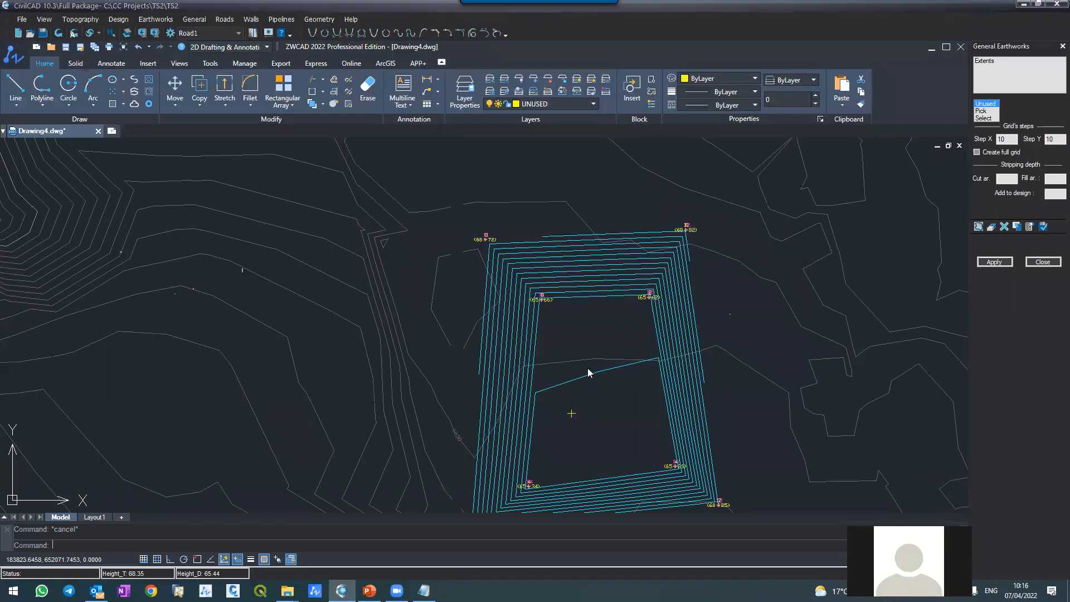
# Step: Open the list of Topography commands
pyautogui.scroll(-5, 605, 280)
pyautogui.scroll(5, 613, 276)
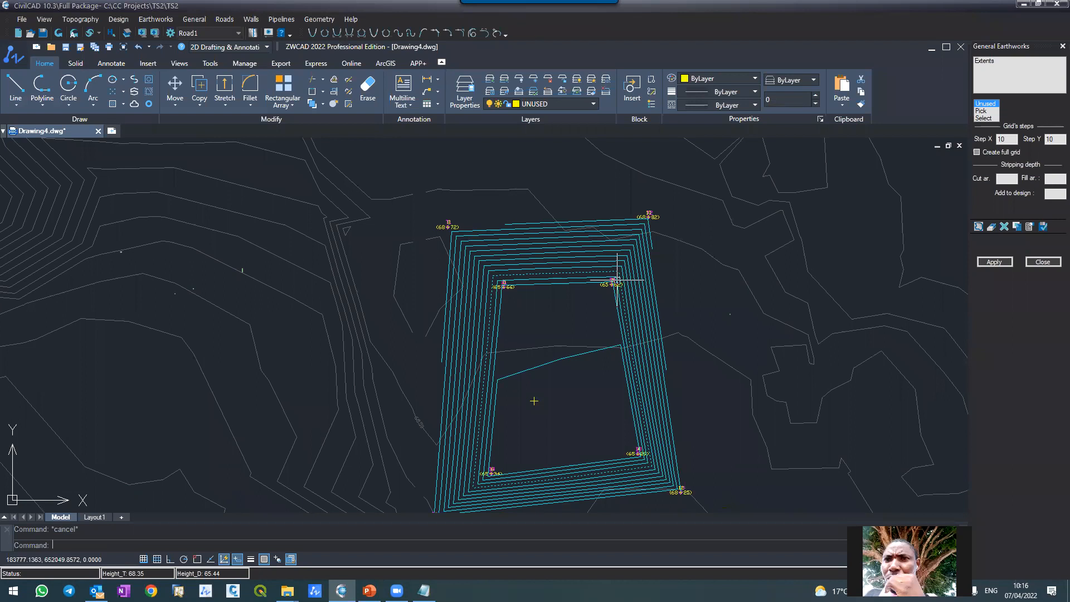
pyautogui.scroll(-5, 618, 279)
pyautogui.scroll(3, 630, 282)
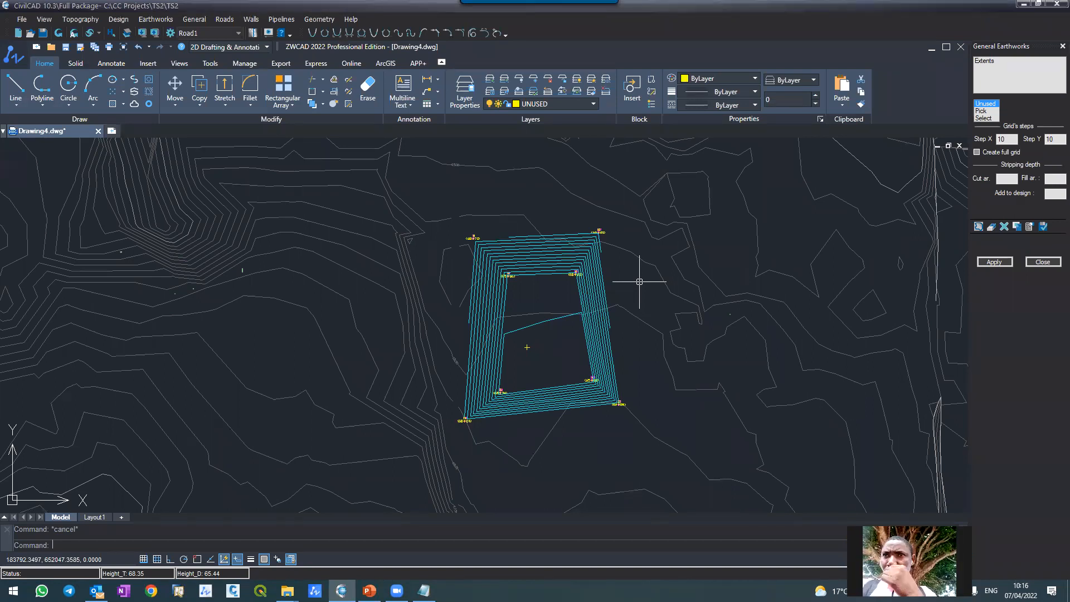
pyautogui.click(86, 22)
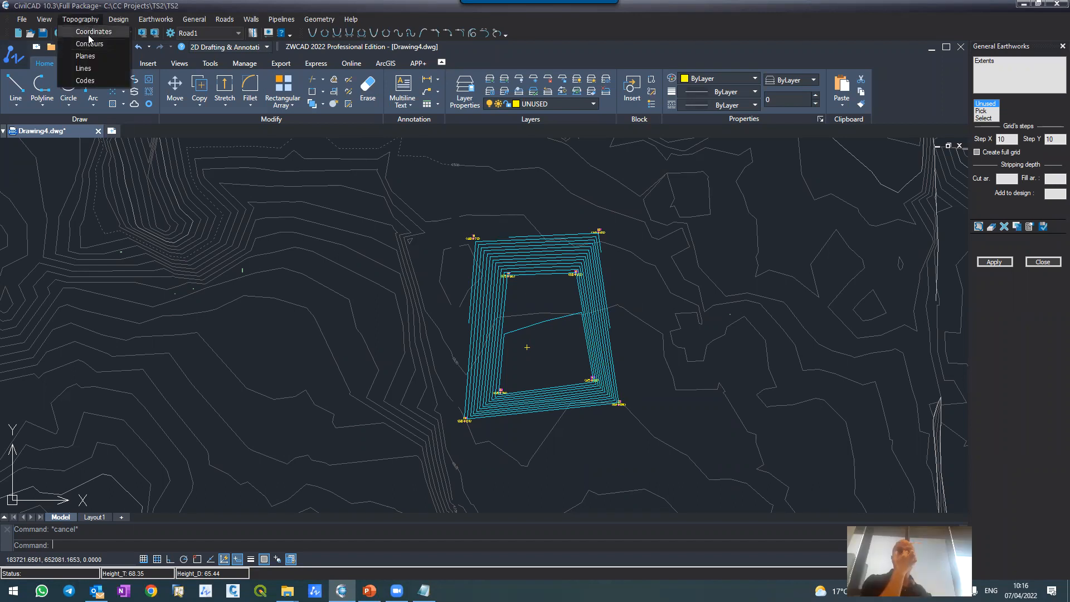
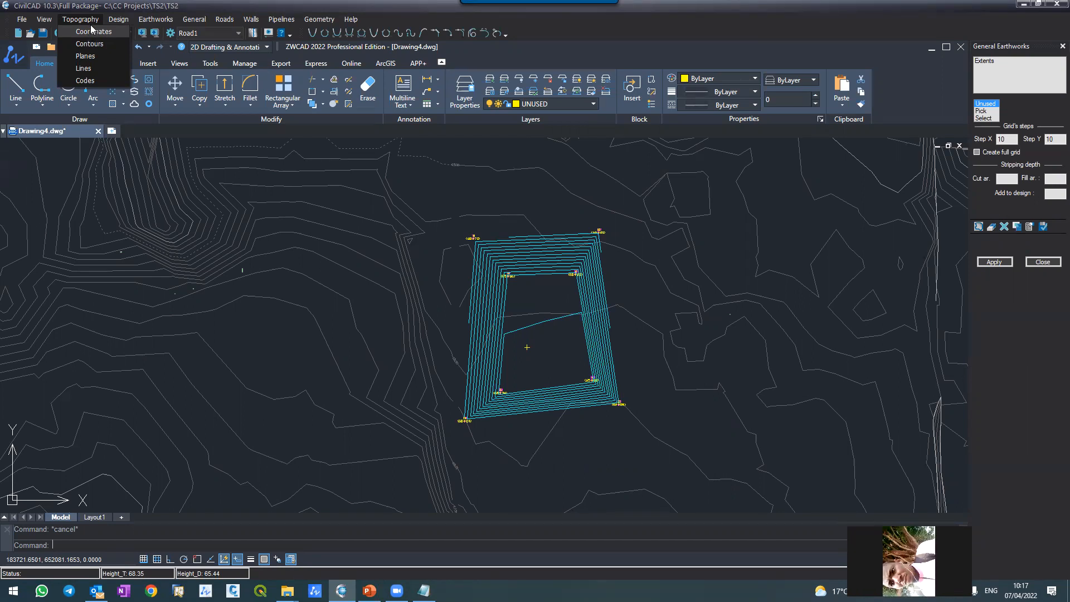
# Step: Open the design coordinates table and select point 6
pyautogui.click(501, 327)
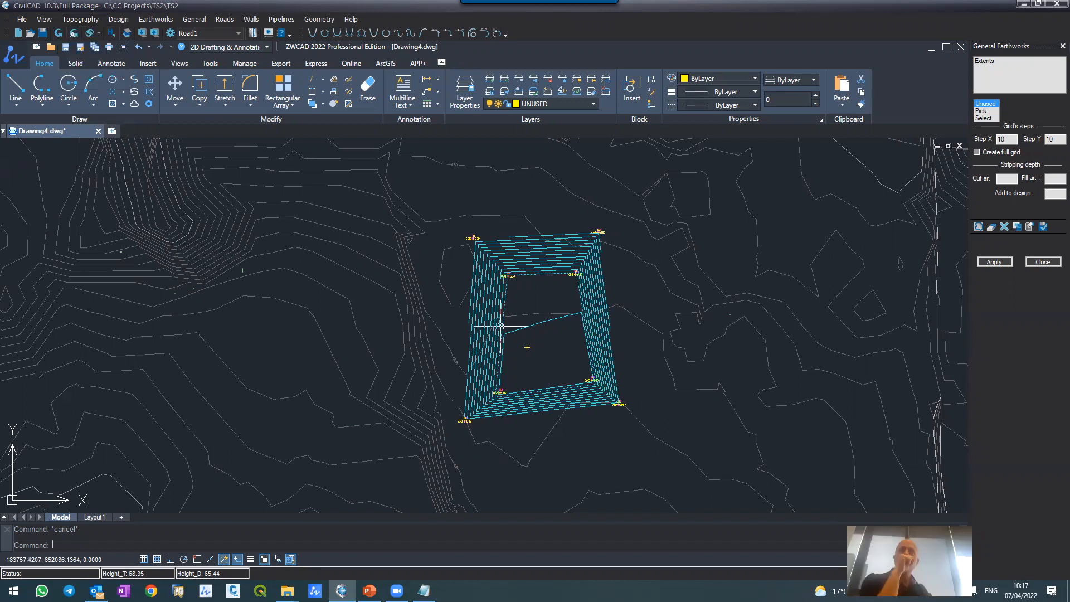
pyautogui.click(118, 19)
pyautogui.click(124, 31)
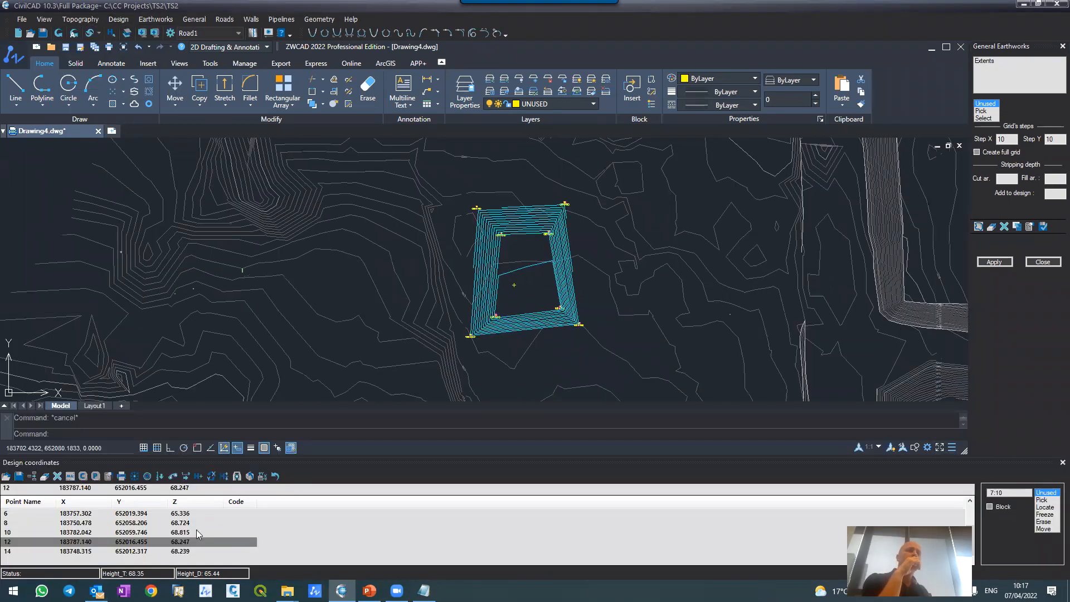
pyautogui.click(228, 514)
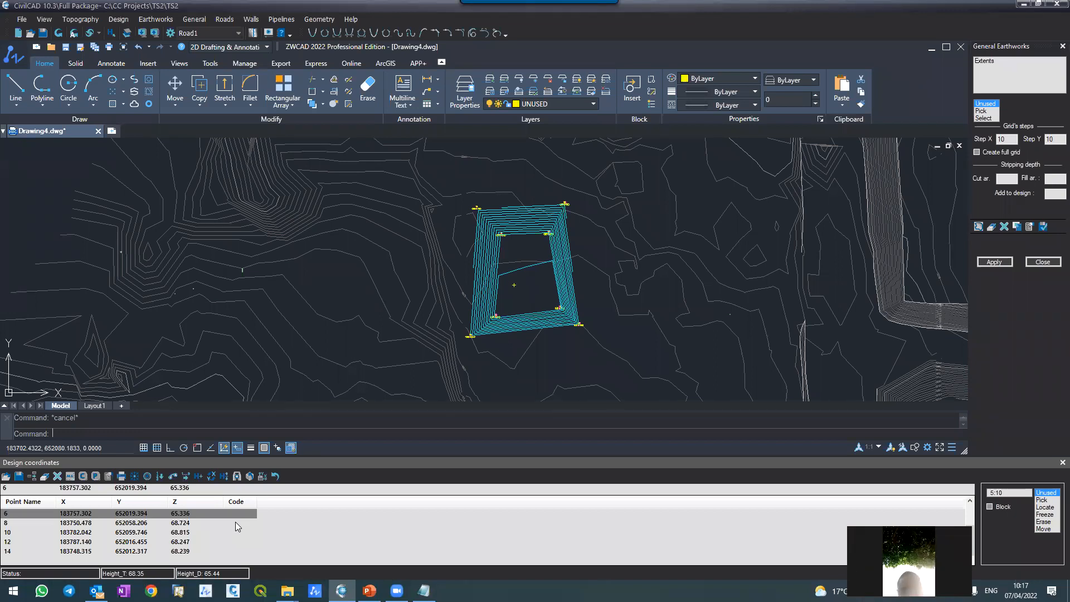
# Step: Review codes 22 to 25 in the topography Main code set, and close the code list
pyautogui.click(81, 19)
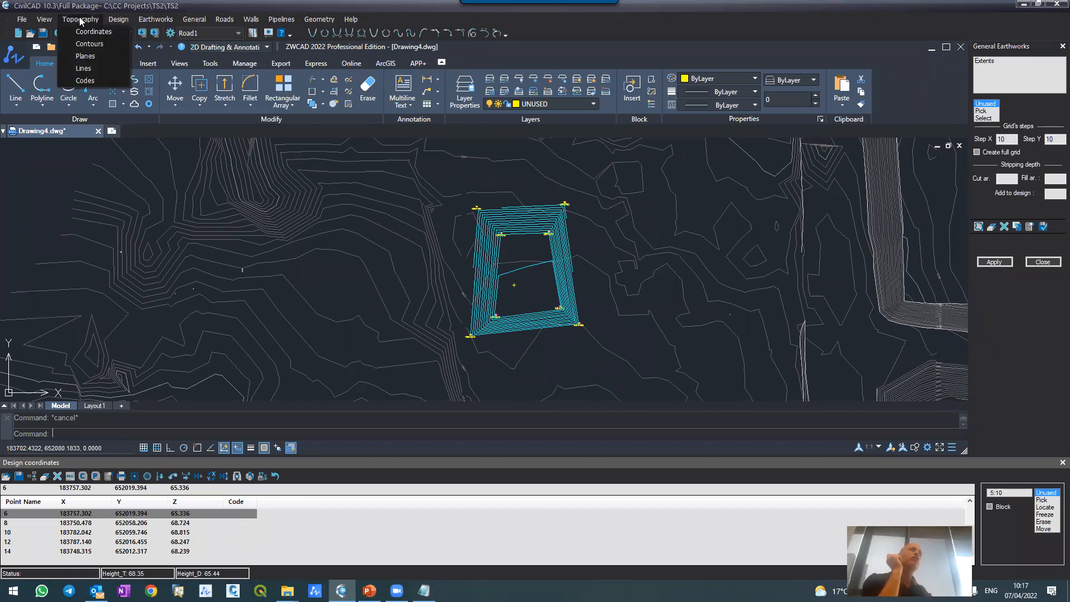
pyautogui.click(76, 84)
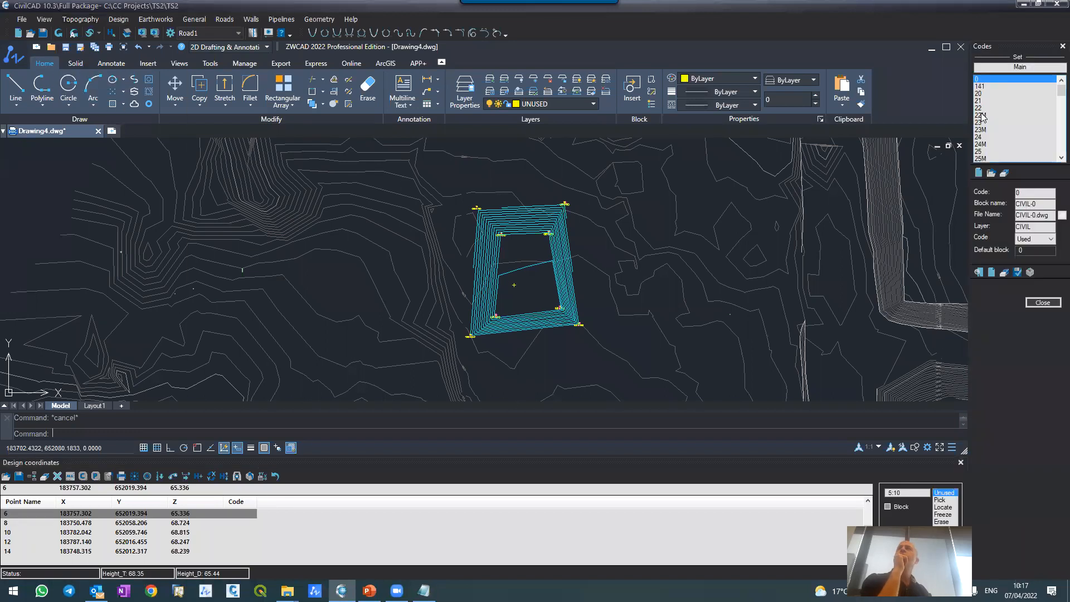
pyautogui.click(981, 107)
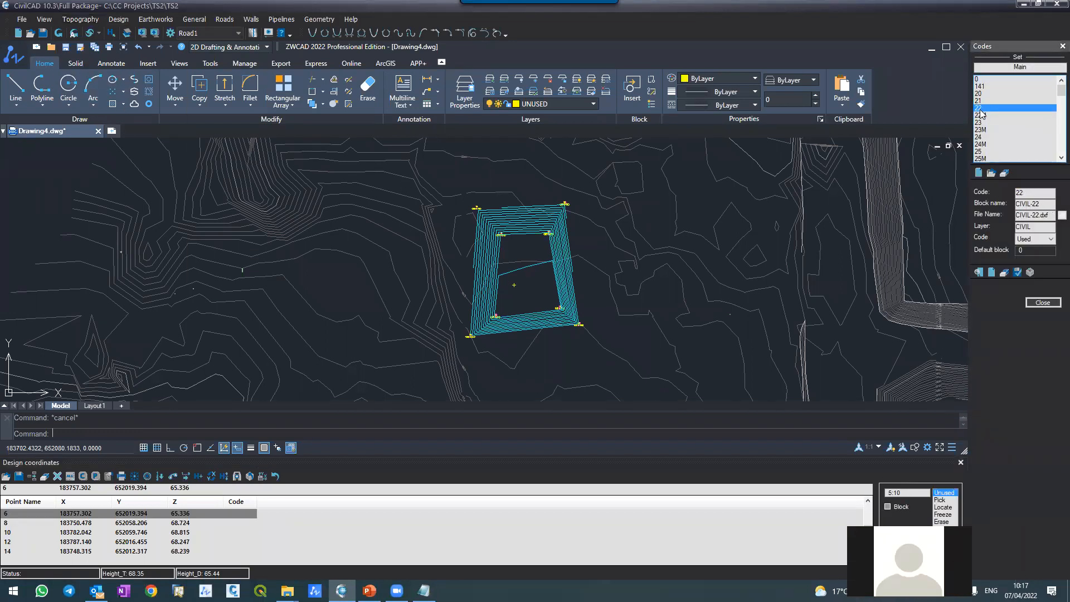
pyautogui.click(981, 122)
pyautogui.click(981, 137)
pyautogui.click(981, 152)
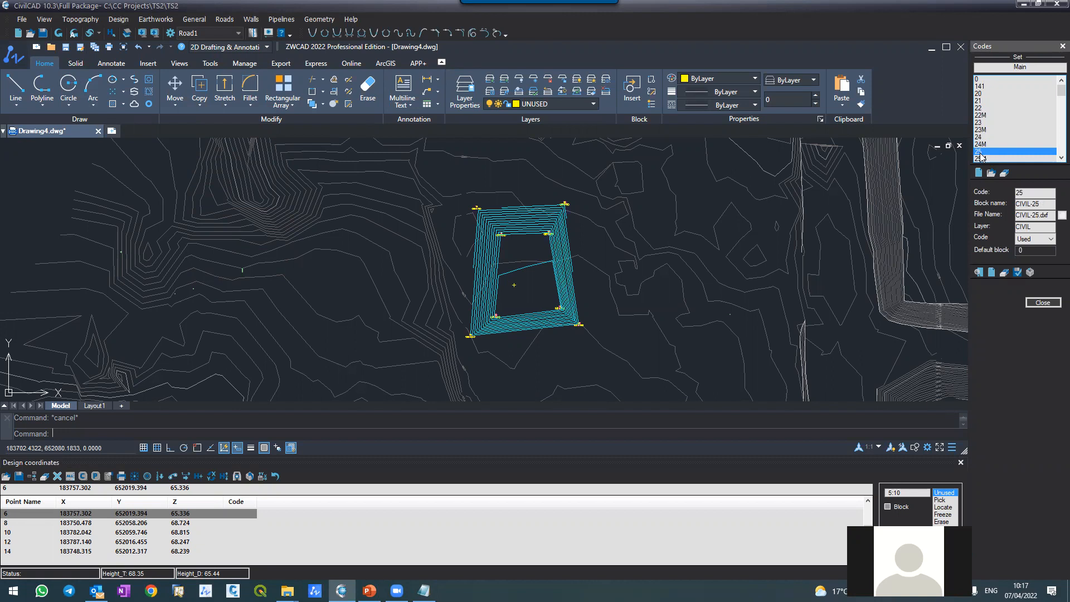
pyautogui.click(1041, 304)
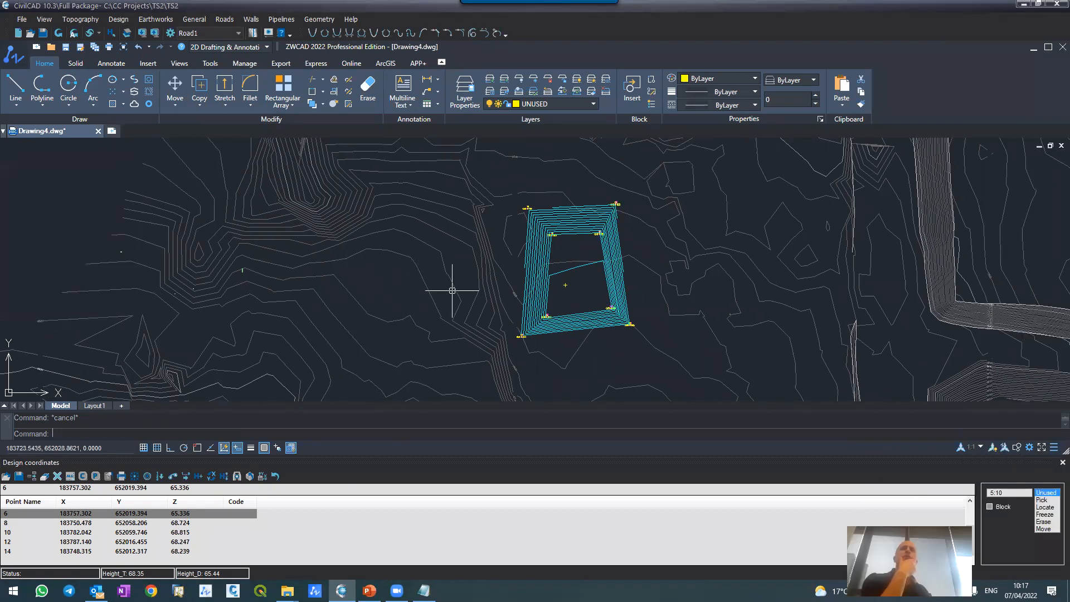
# Step: Open the designed lines list and examine the design contours and corner points in the drawing
pyautogui.click(124, 21)
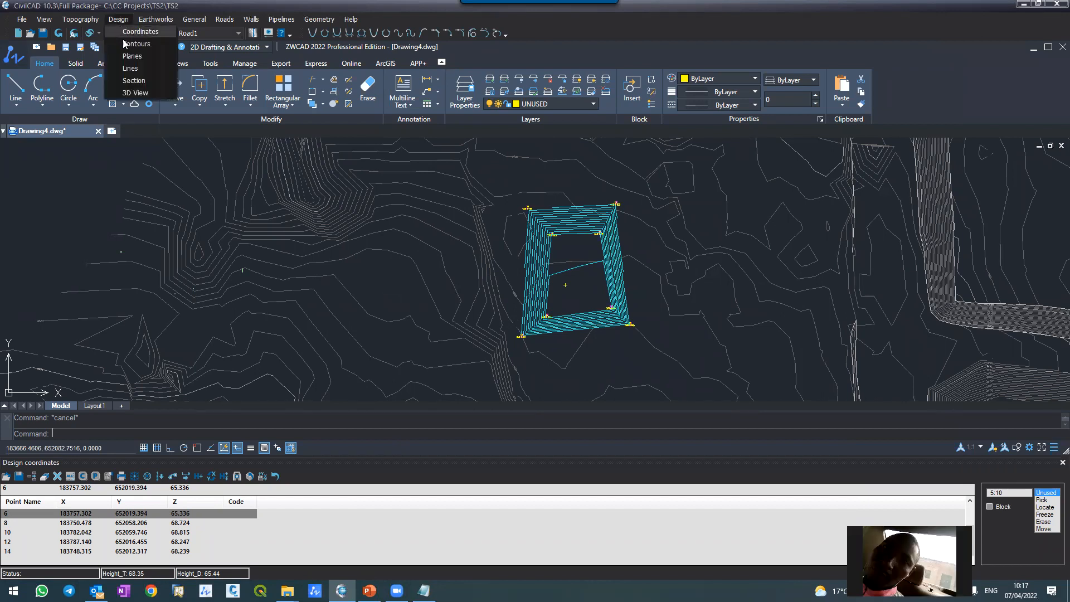
pyautogui.click(130, 68)
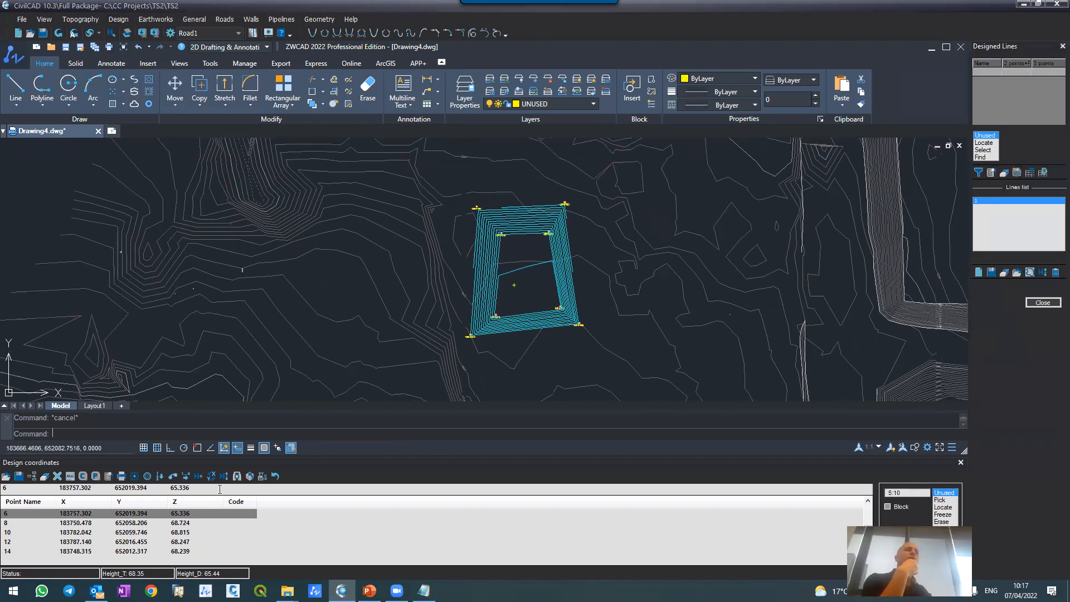
pyautogui.scroll(6, 474, 202)
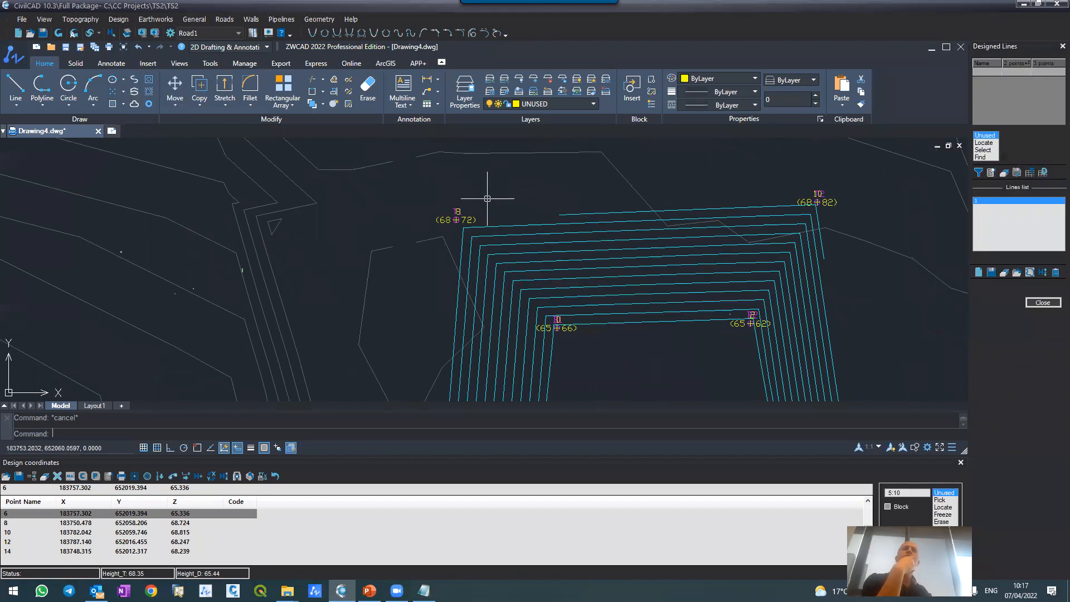
pyautogui.scroll(-2, 453, 165)
pyautogui.scroll(-3, 454, 165)
pyautogui.scroll(3, 477, 192)
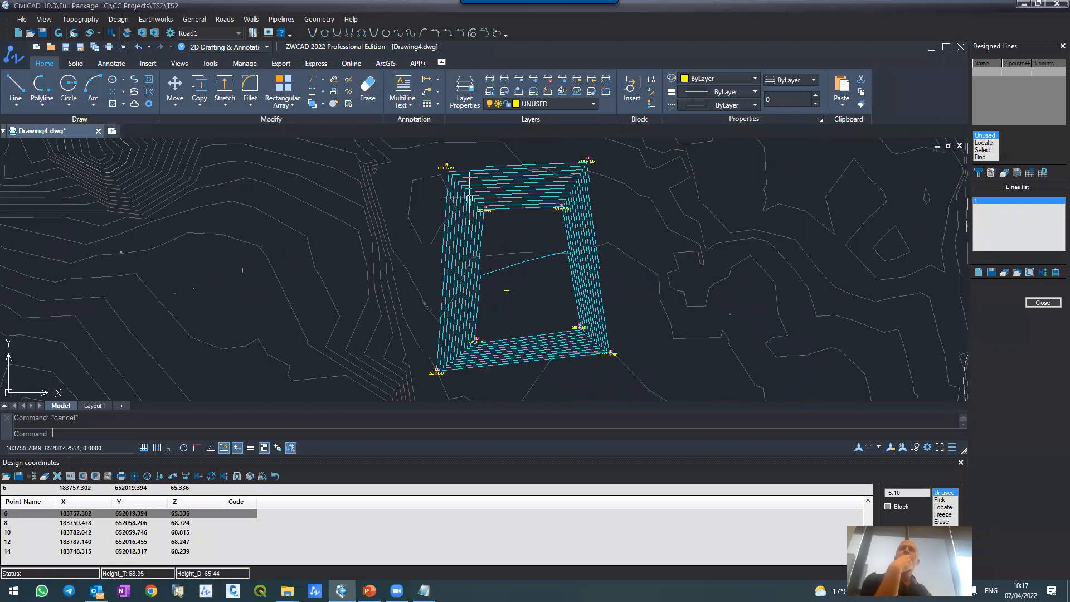
pyautogui.scroll(-2, 472, 199)
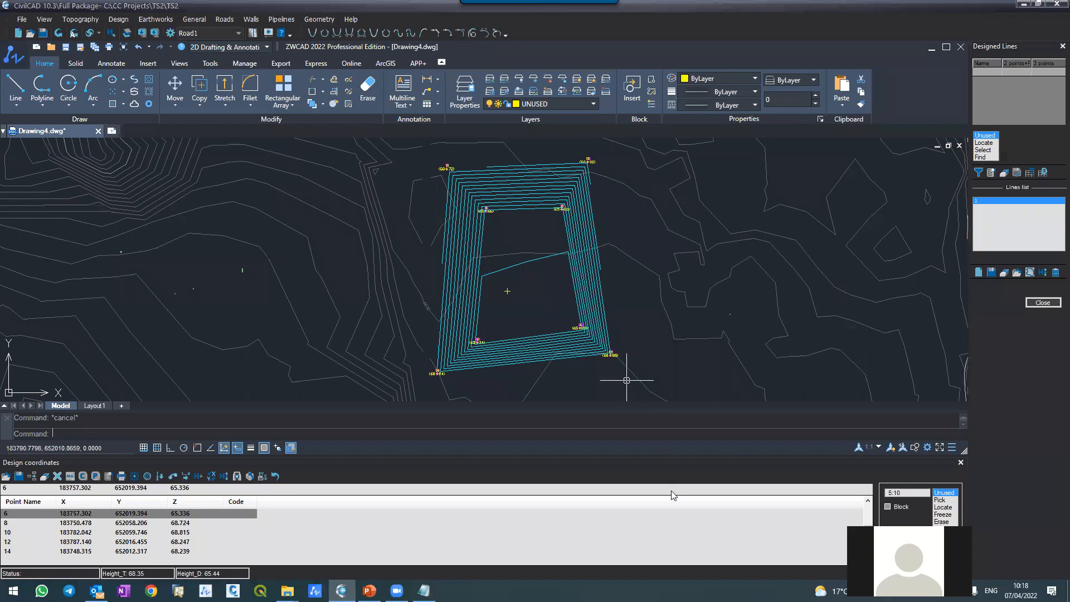
# Step: Assign the code ARC1 to design points 6 and 10, and close the design coordinates table
pyautogui.click(211, 514)
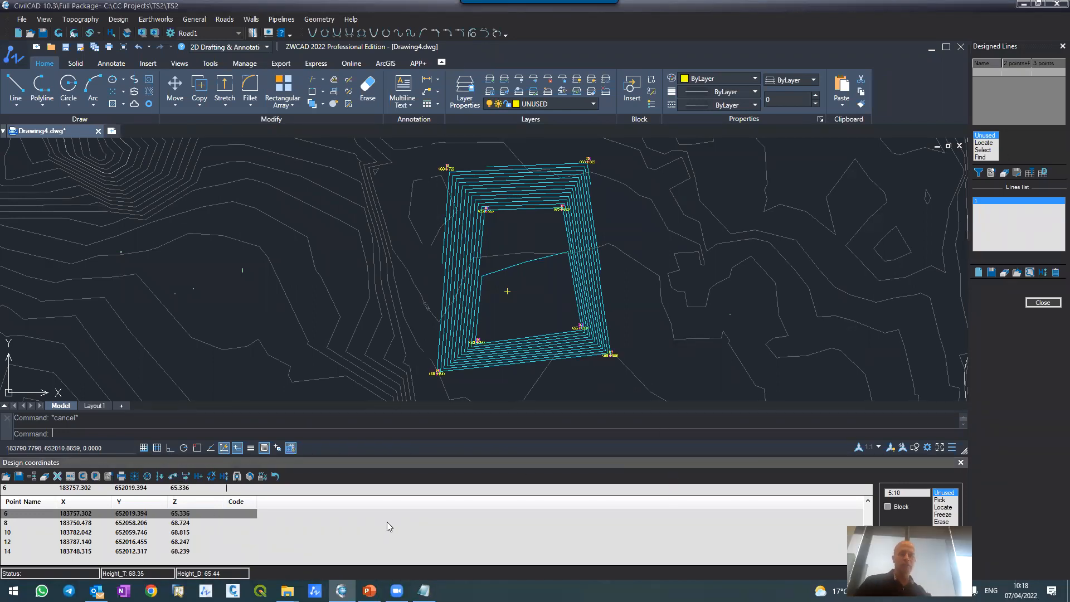
pyautogui.write('L')
pyautogui.press('BackSpace')
pyautogui.write('ARC1')
pyautogui.press('Down')
pyautogui.press('Down')
pyautogui.write('Ar')
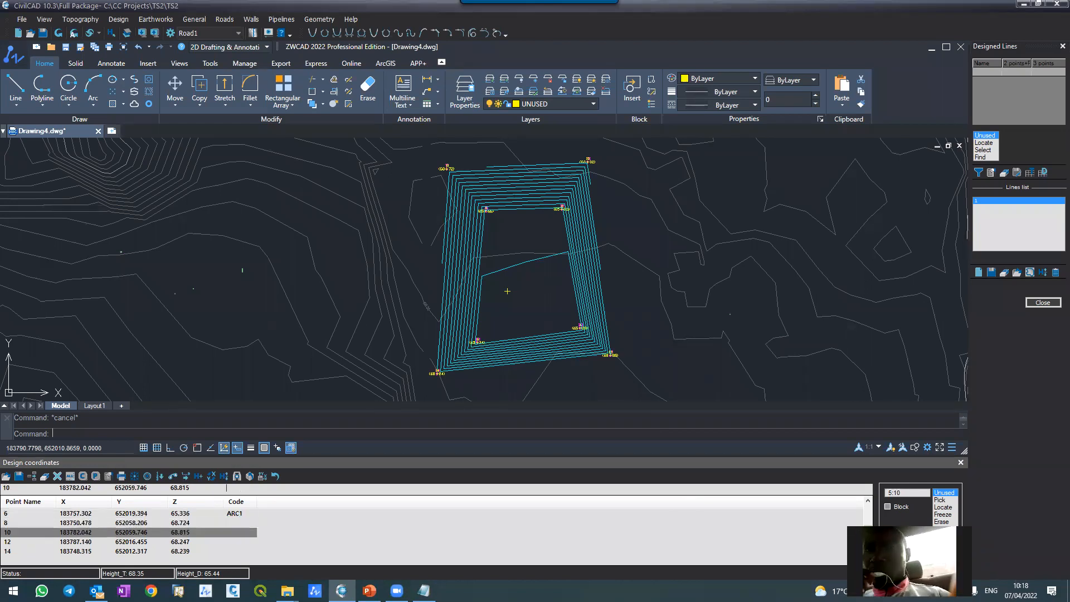
pyautogui.write('C1')
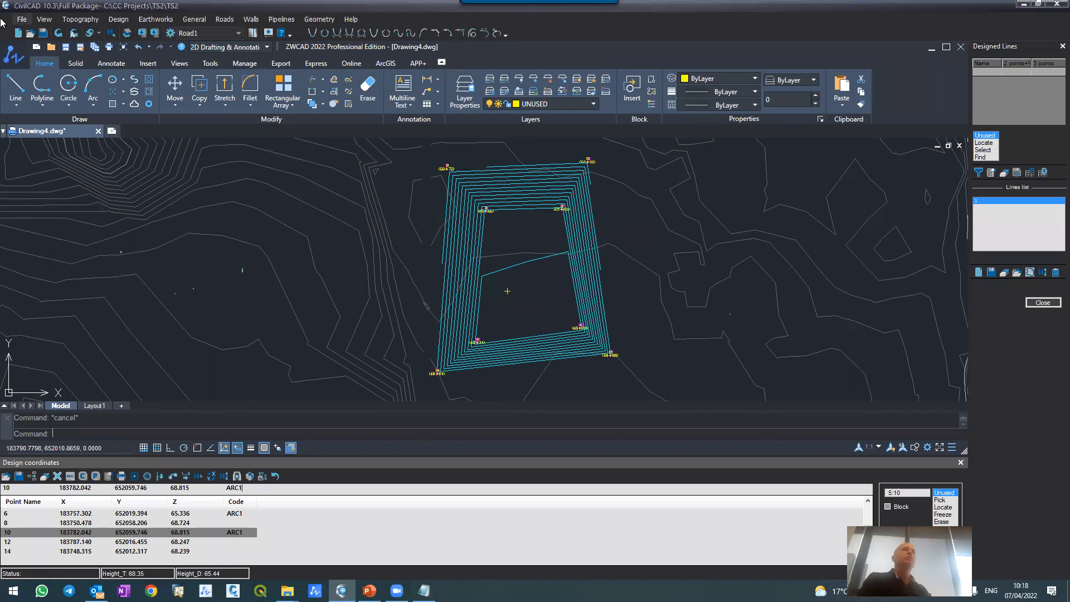
pyautogui.click(58, 32)
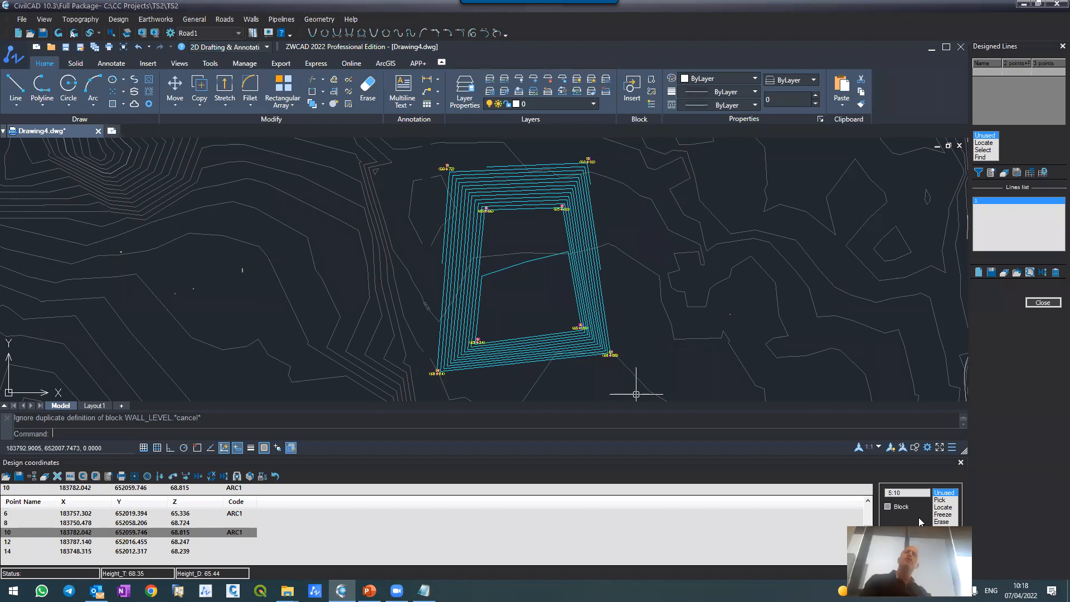
pyautogui.click(960, 463)
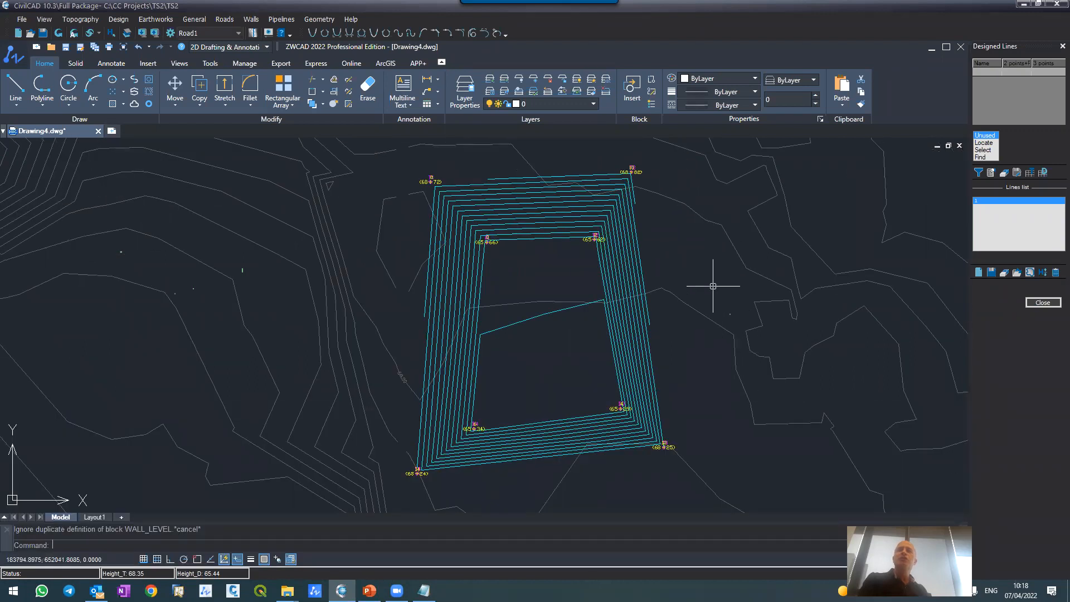
# Step: Run the general earthworks calculation for the extents, check the cut volume in the report, and close the report
pyautogui.scroll(-5, 713, 285)
pyautogui.scroll(4, 760, 298)
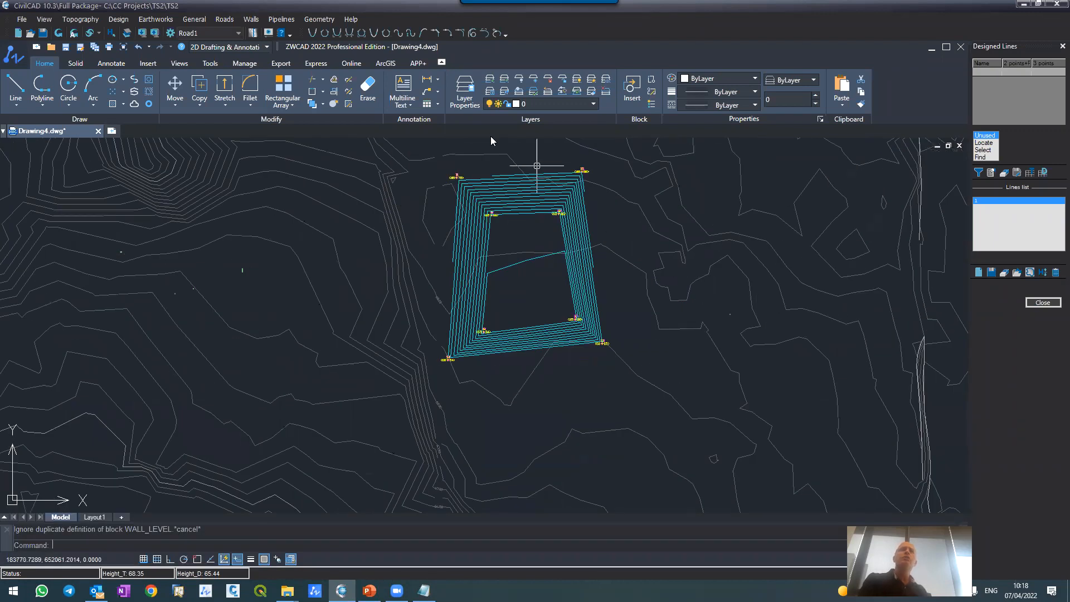
pyautogui.click(145, 20)
pyautogui.click(148, 31)
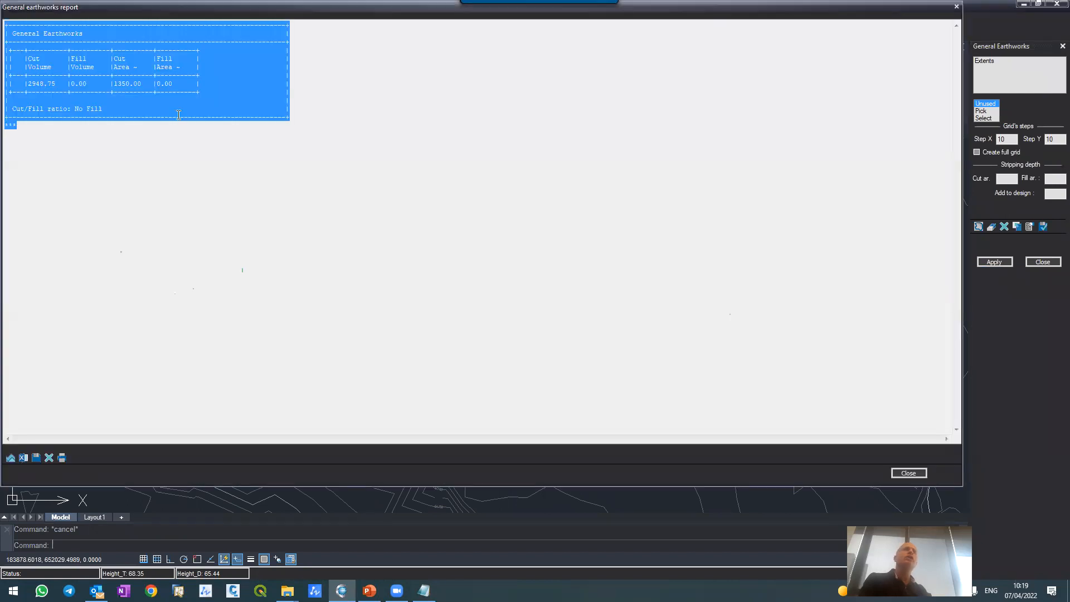
pyautogui.click(50, 85)
pyautogui.moveTo(29, 83); pyautogui.dragTo(66, 85)
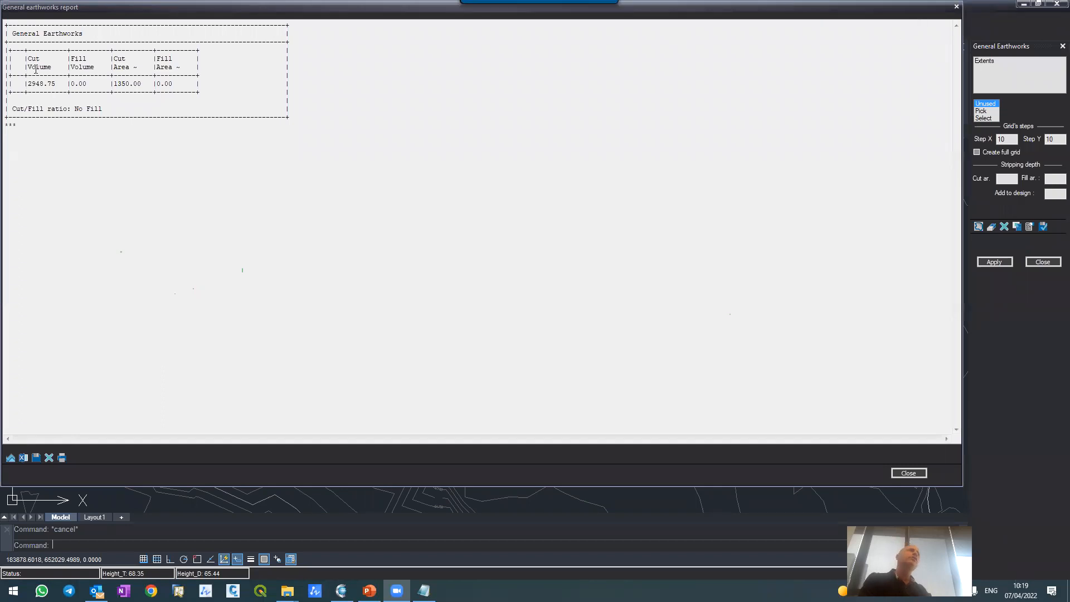
pyautogui.moveTo(29, 86); pyautogui.dragTo(57, 86)
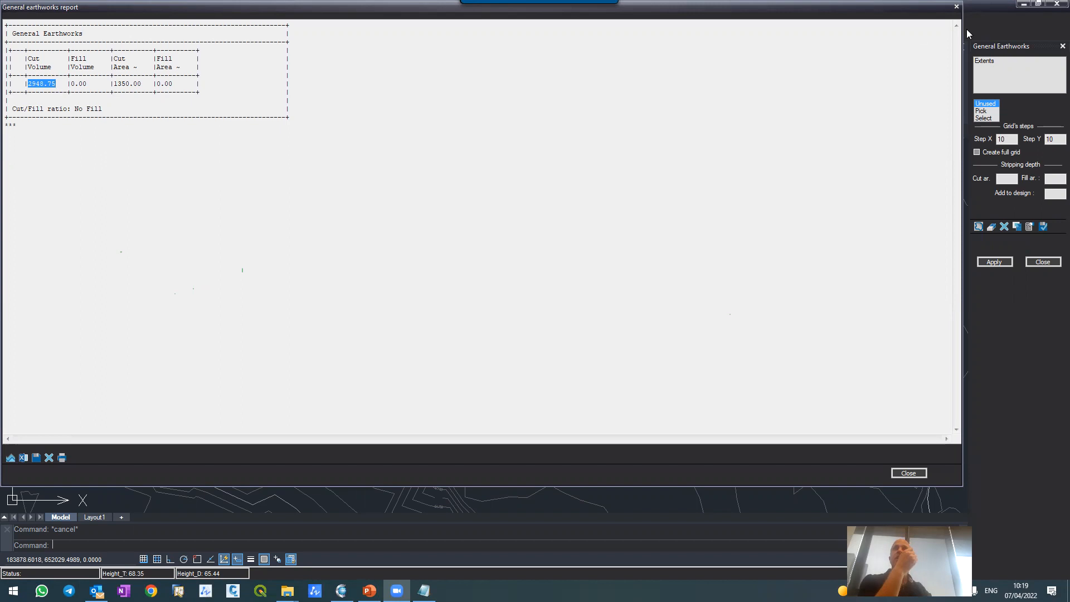
pyautogui.click(957, 8)
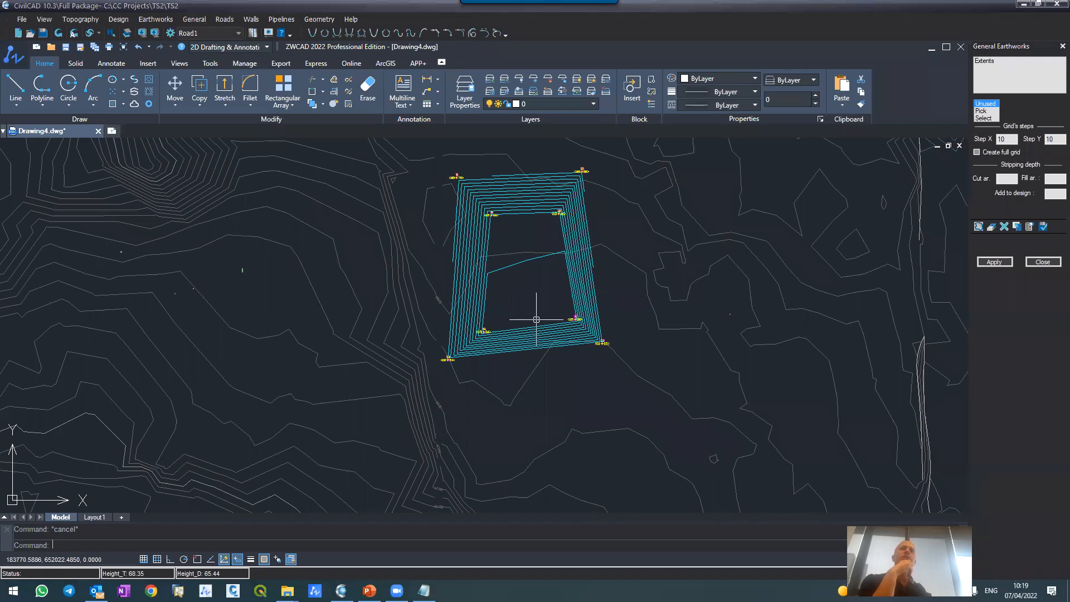
# Step: Enable full grid creation for the general earthworks and pick a closed four-point boundary around the design contours
pyautogui.click(978, 152)
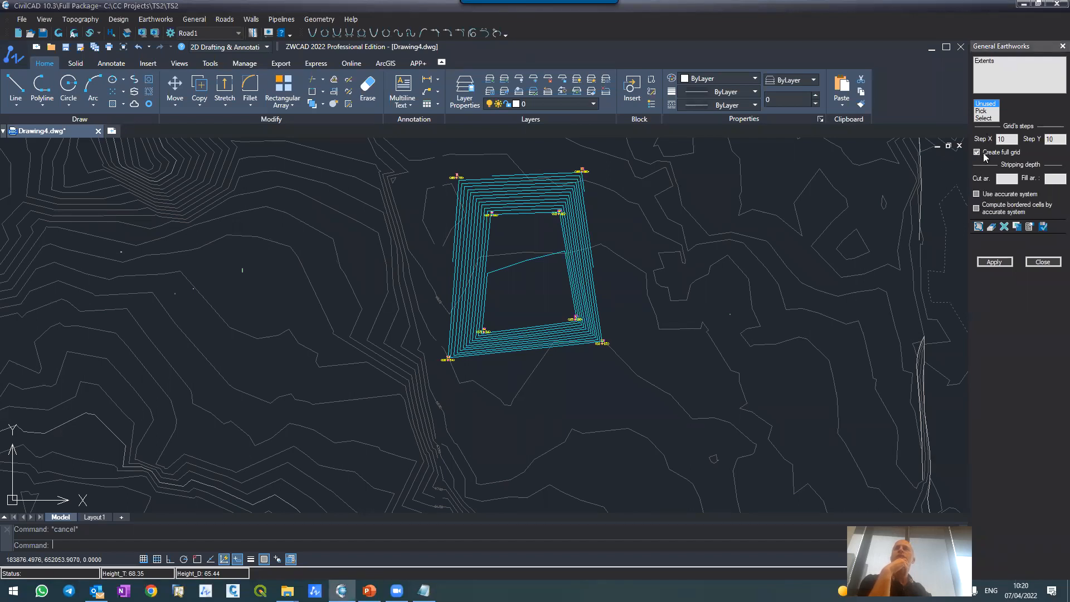
pyautogui.doubleClick(1050, 139)
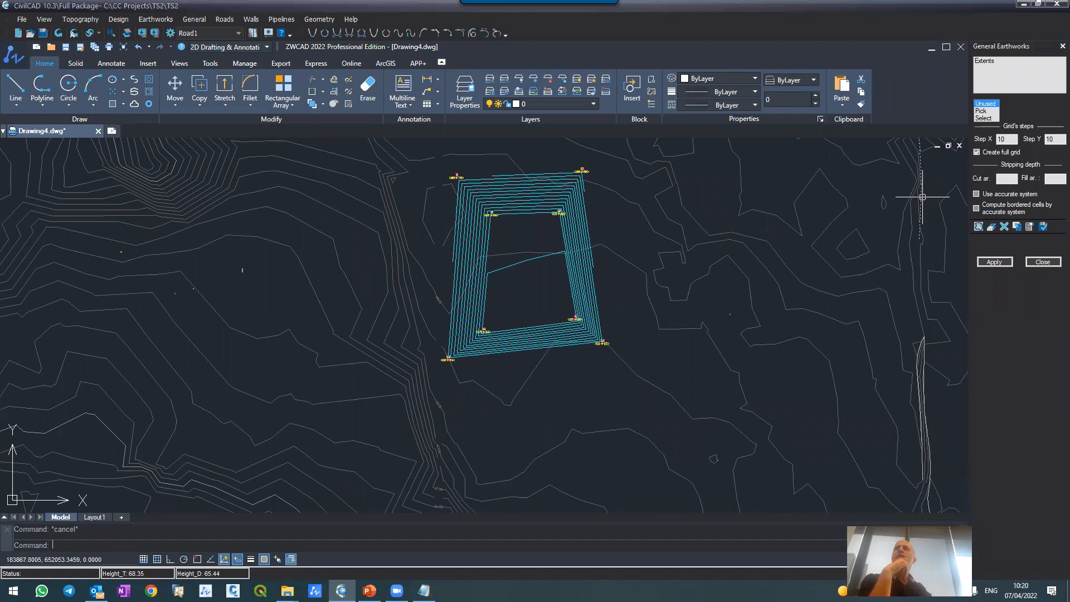
pyautogui.click(981, 110)
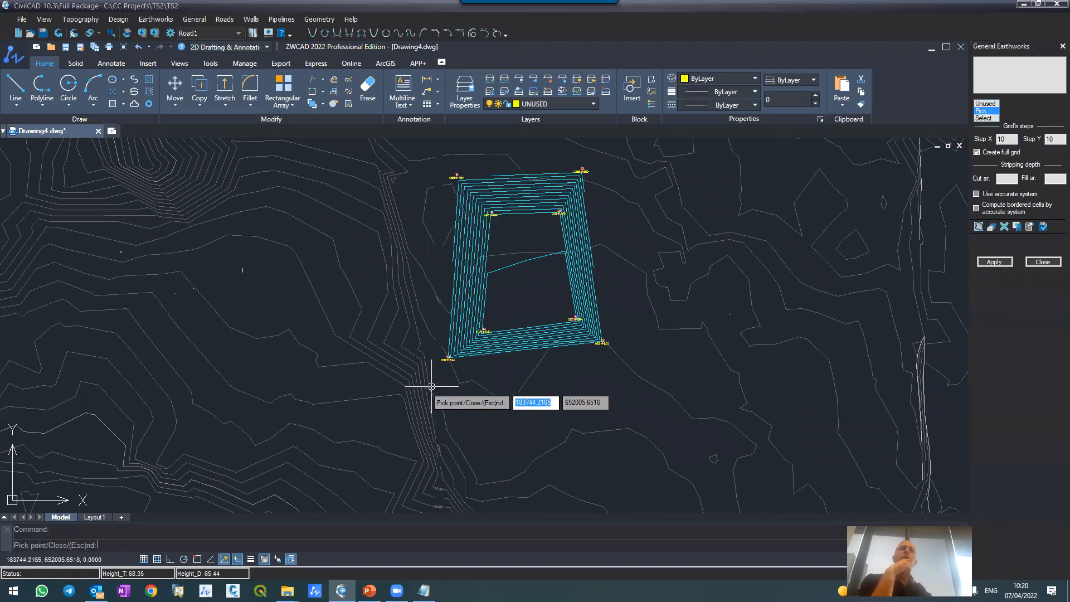
pyautogui.click(432, 370)
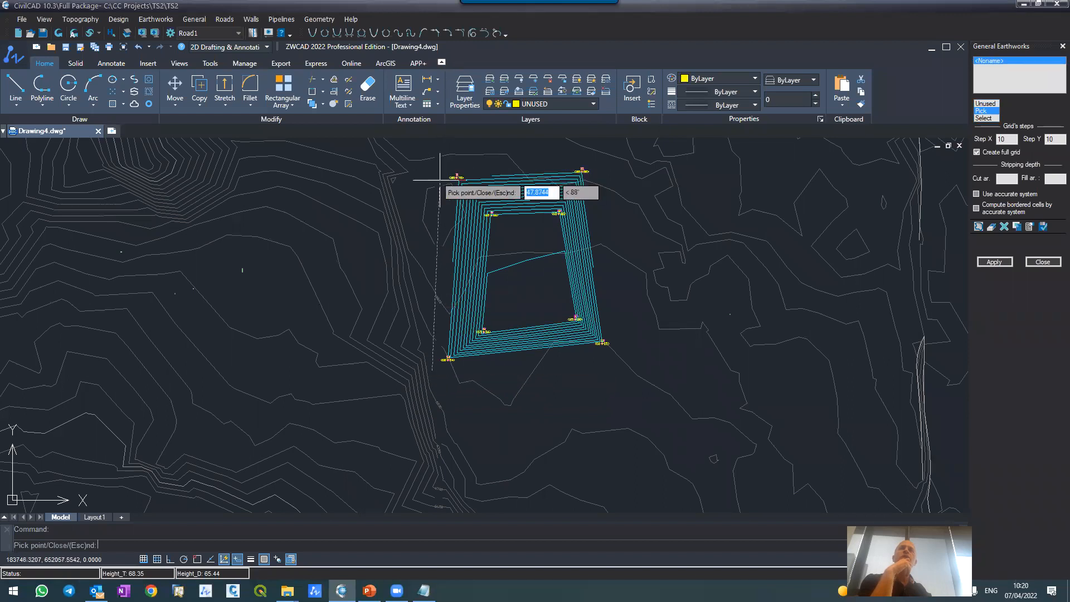
pyautogui.click(441, 157)
pyautogui.click(589, 154)
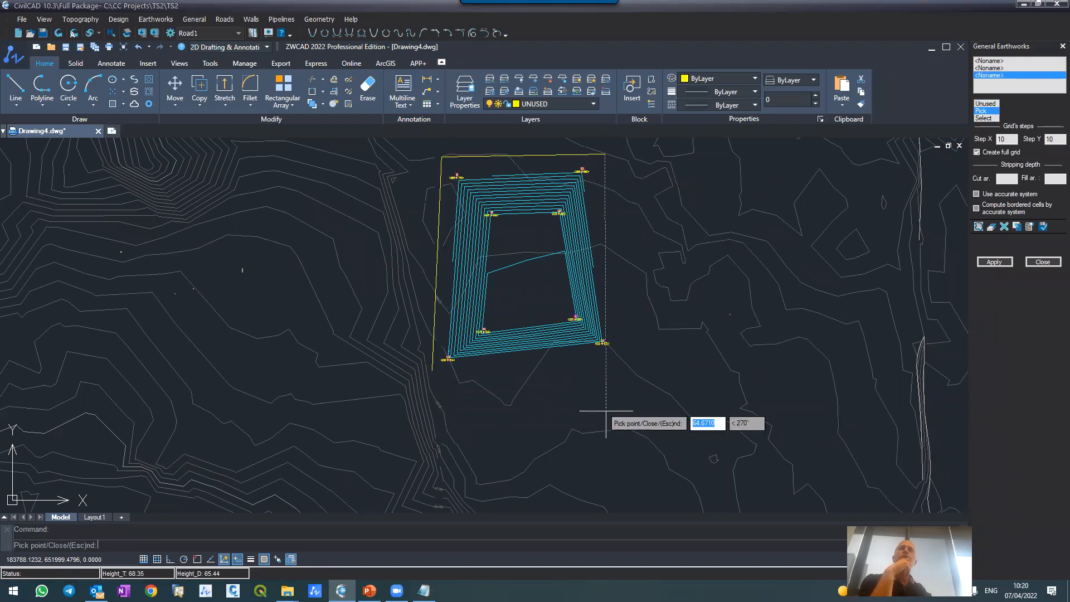
pyautogui.click(613, 351)
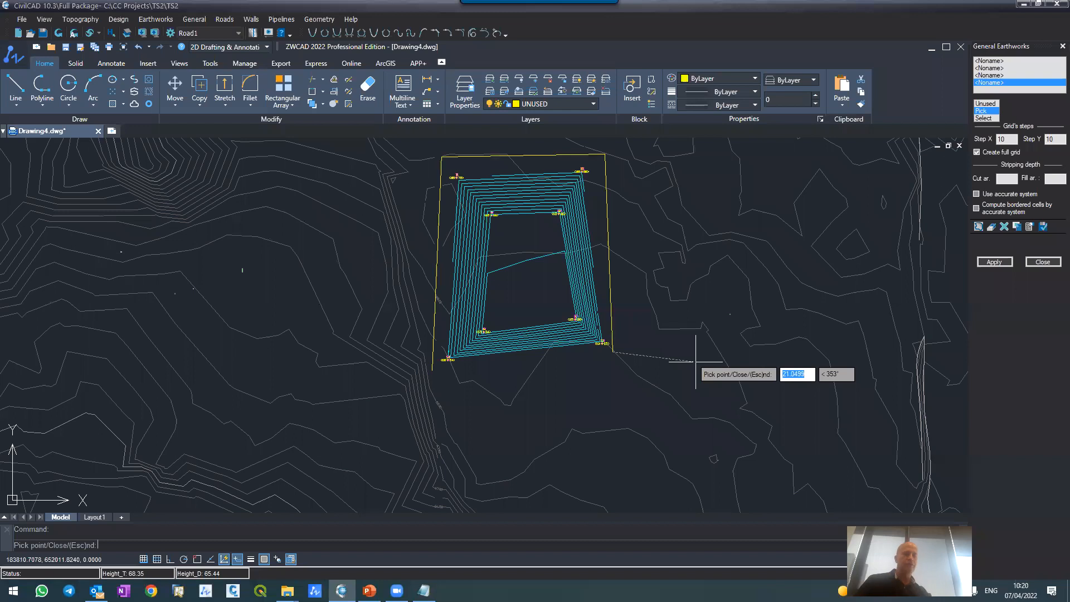
pyautogui.press('Escape')
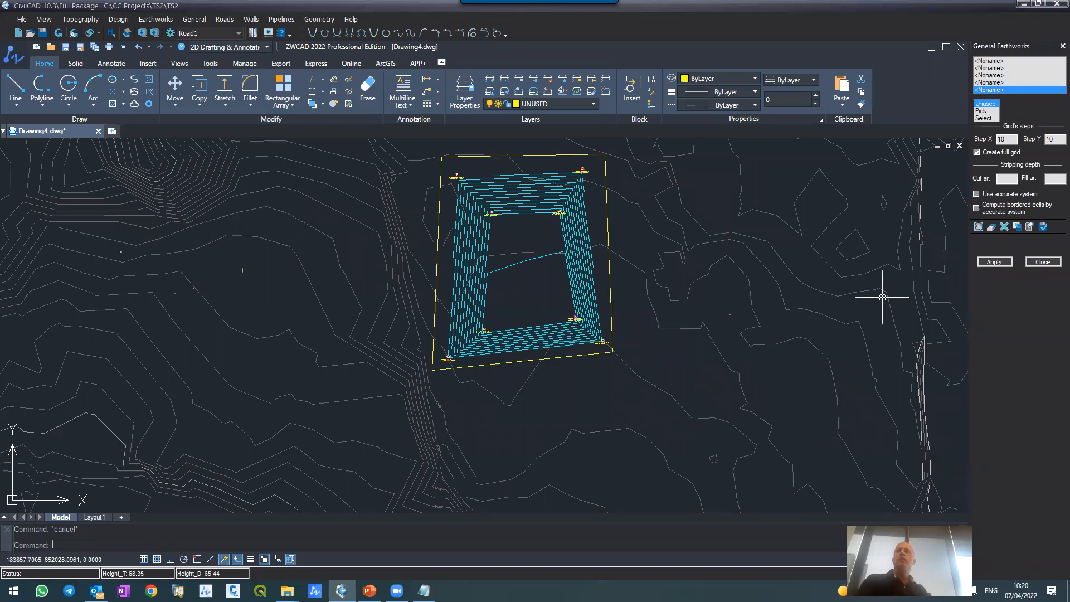
# Step: Calculate the general earthworks on a 10 by 10 grid and examine the cell volumes and heights drawn inside the boundary
pyautogui.click(994, 262)
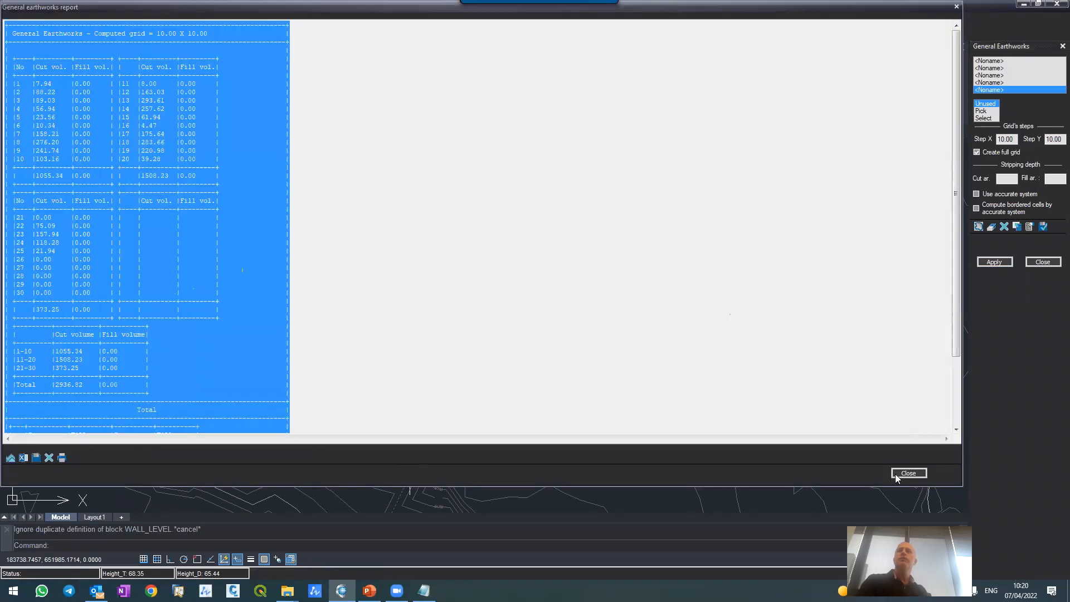
pyautogui.click(908, 473)
pyautogui.scroll(5, 507, 251)
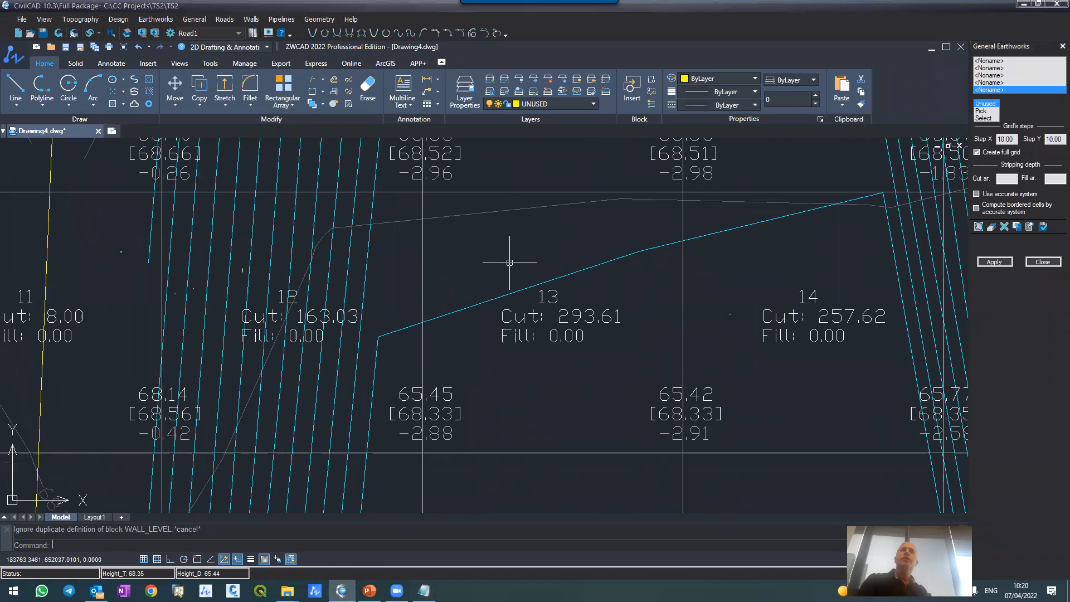
pyautogui.scroll(-8, 502, 282)
pyautogui.scroll(2, 471, 349)
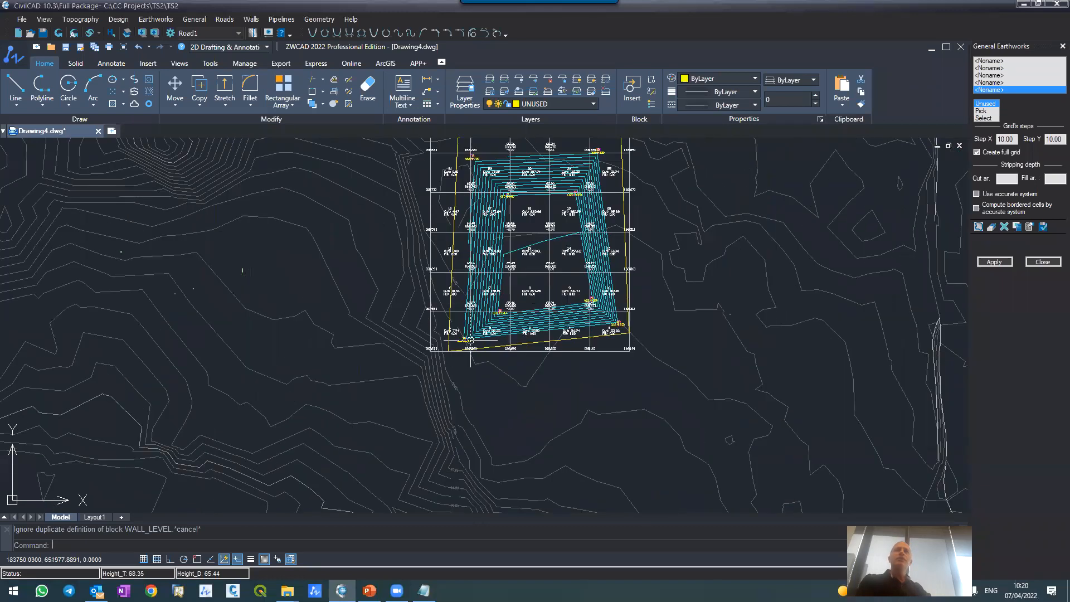
pyautogui.scroll(4, 471, 348)
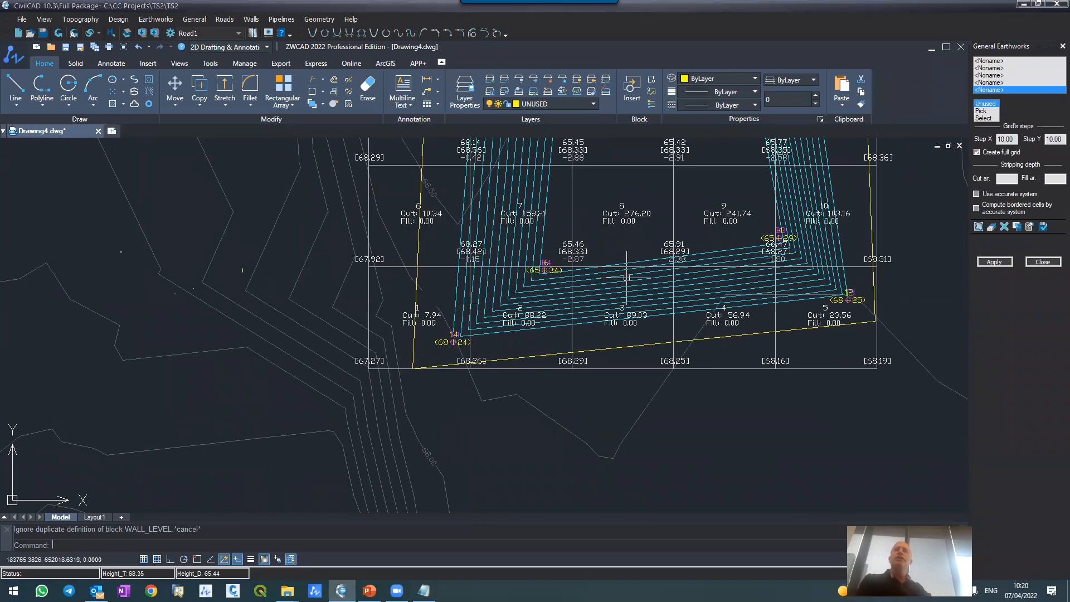
pyautogui.scroll(-3, 682, 339)
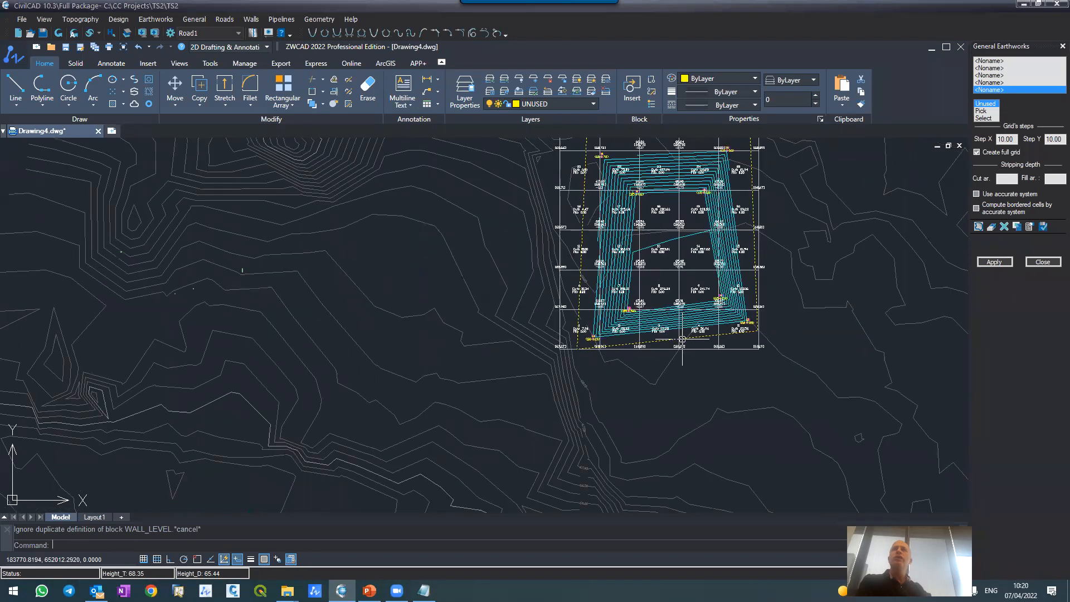
# Step: Examine the cut and fill volumes and corner heights of the cells in the 10 by 10 earthworks grid
pyautogui.scroll(2, 636, 244)
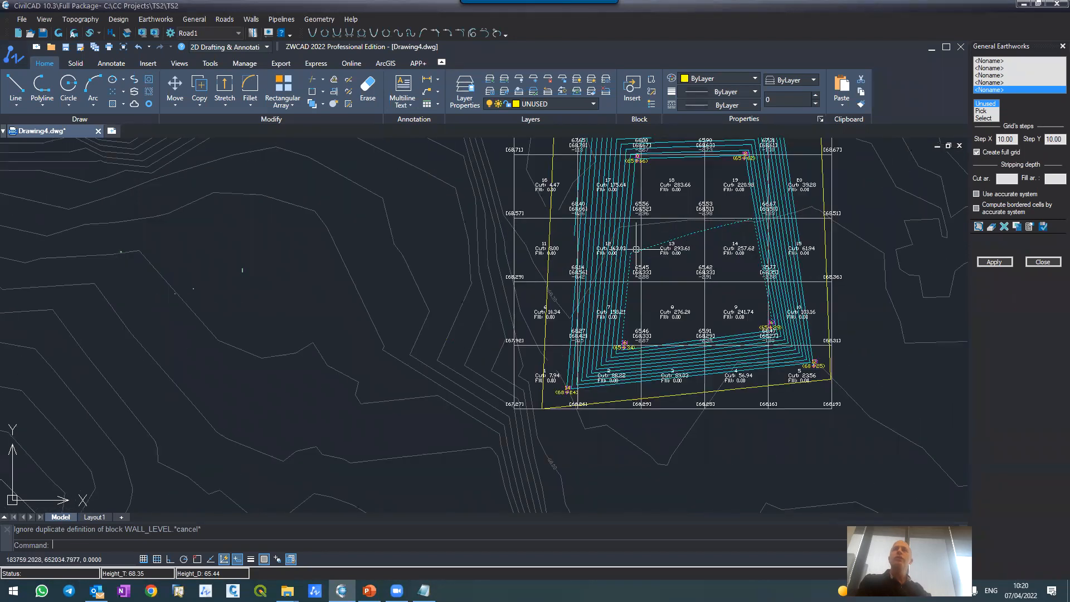
pyautogui.doubleClick(1014, 139)
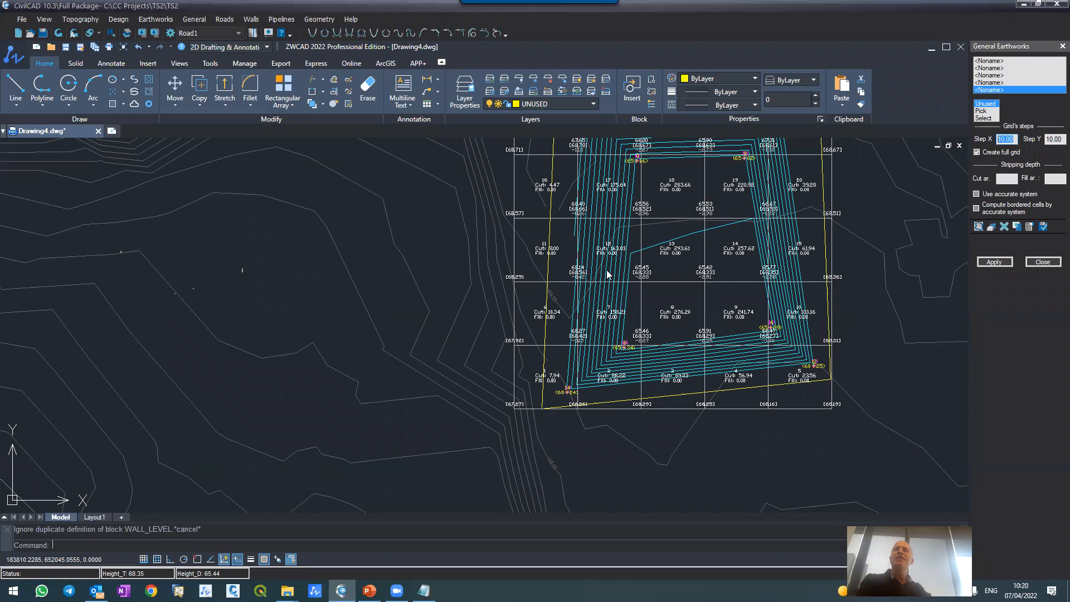
pyautogui.scroll(4, 664, 213)
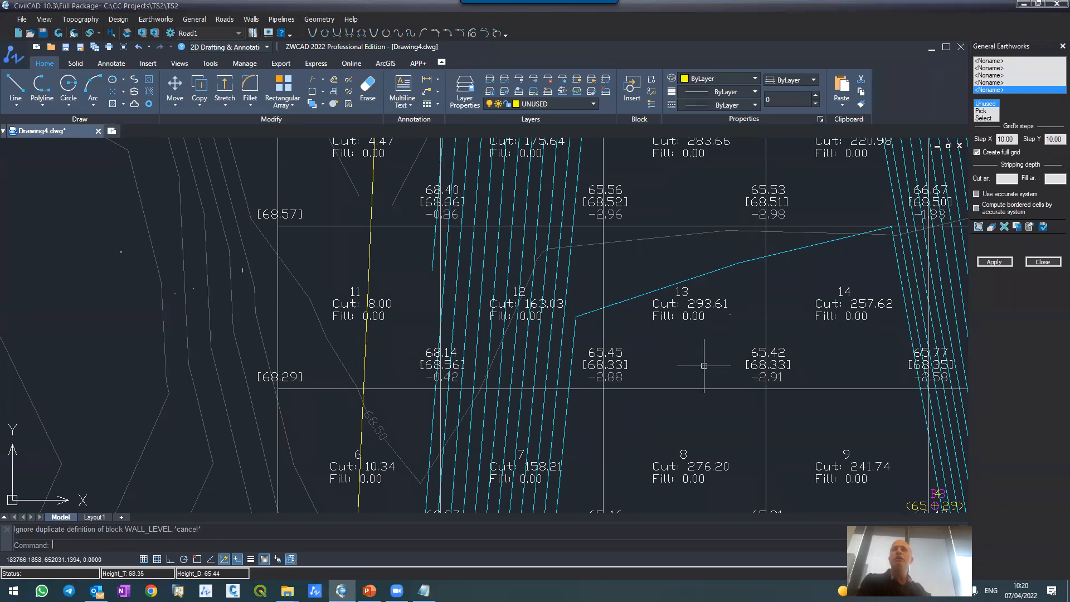
pyautogui.scroll(5, 697, 295)
pyautogui.scroll(-3, 641, 282)
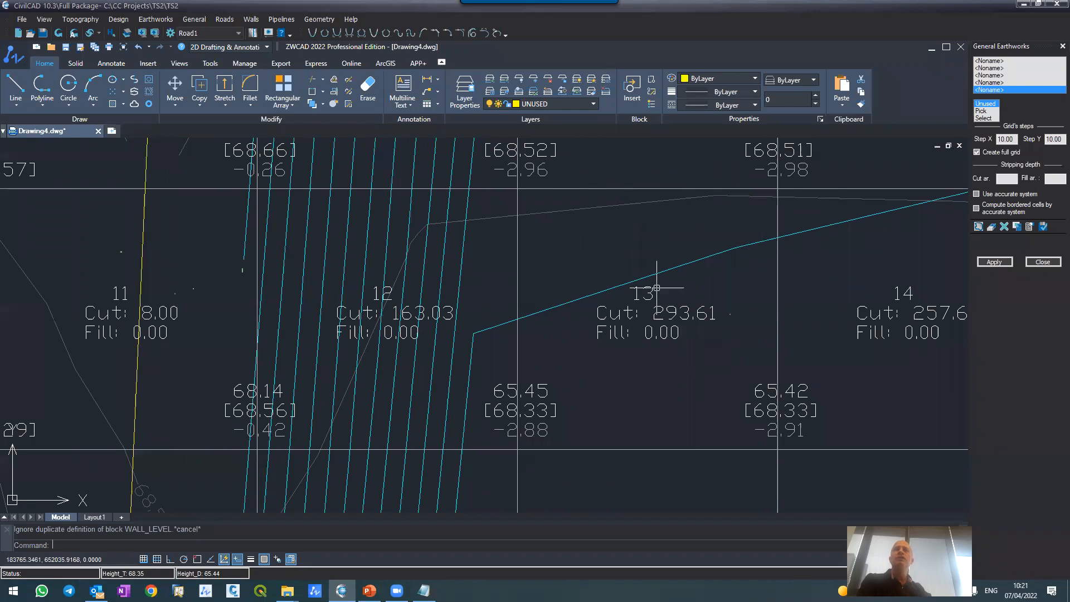
pyautogui.scroll(-4, 645, 301)
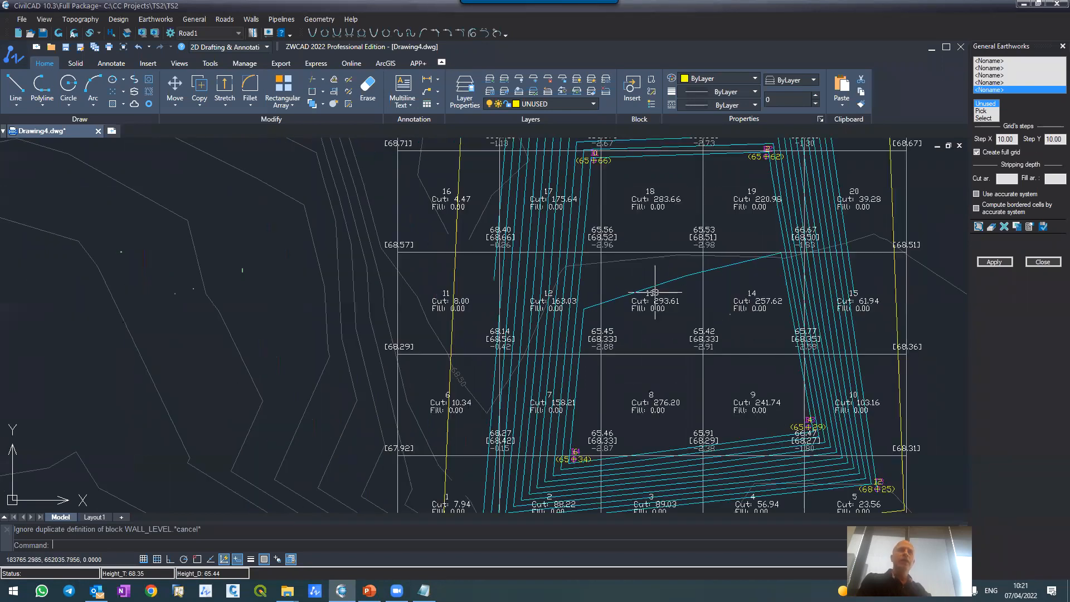
pyautogui.scroll(-6, 398, 290)
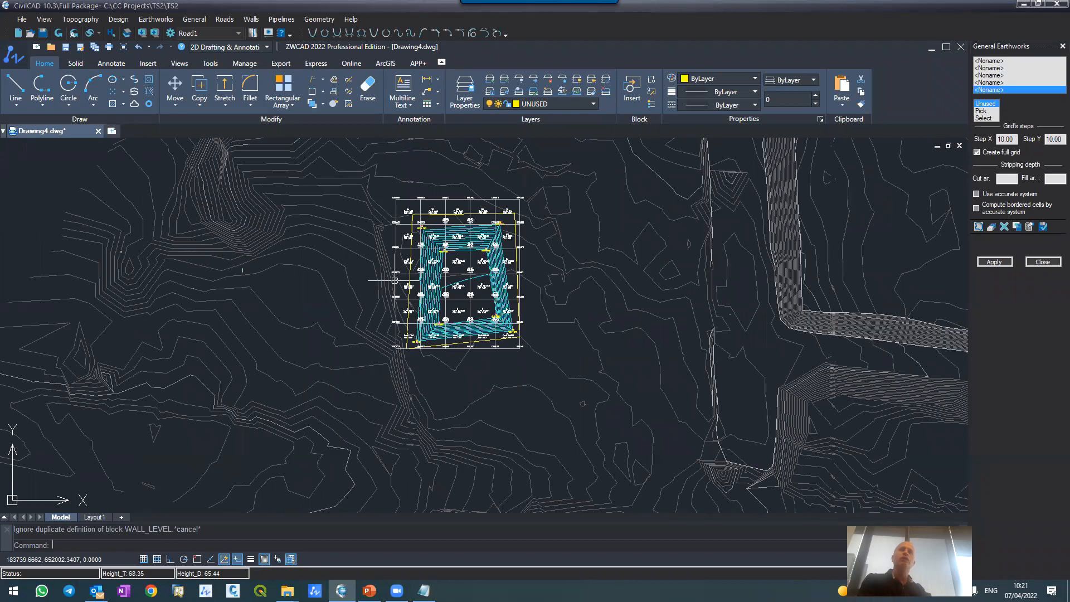
pyautogui.scroll(4, 401, 279)
# Step: Recalculate the gridded general earthworks with the same settings and export the resulting grid report to Excel
pyautogui.click(994, 262)
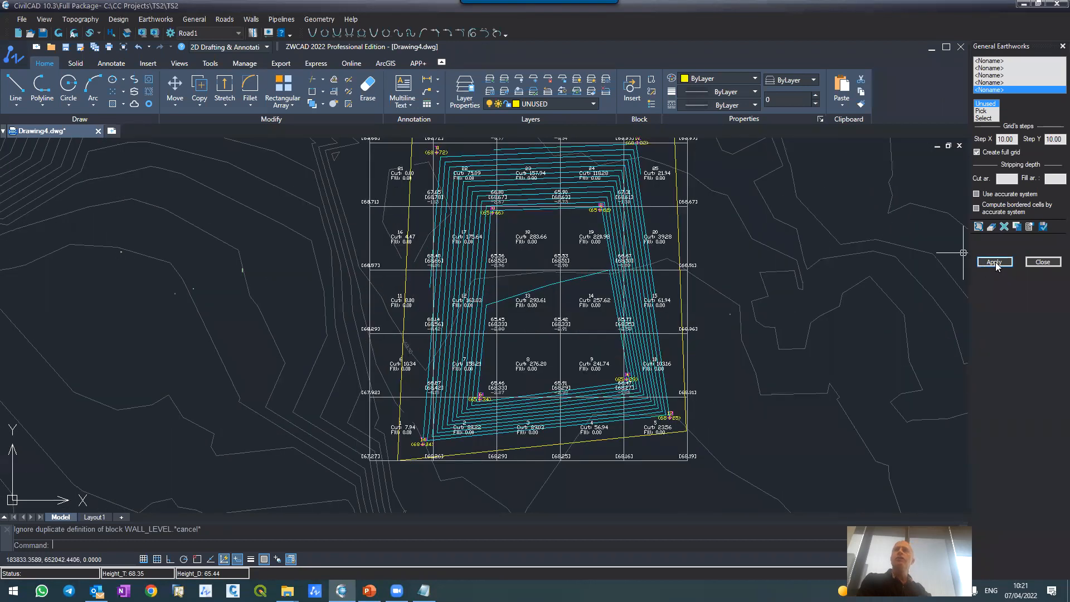
pyautogui.click(178, 233)
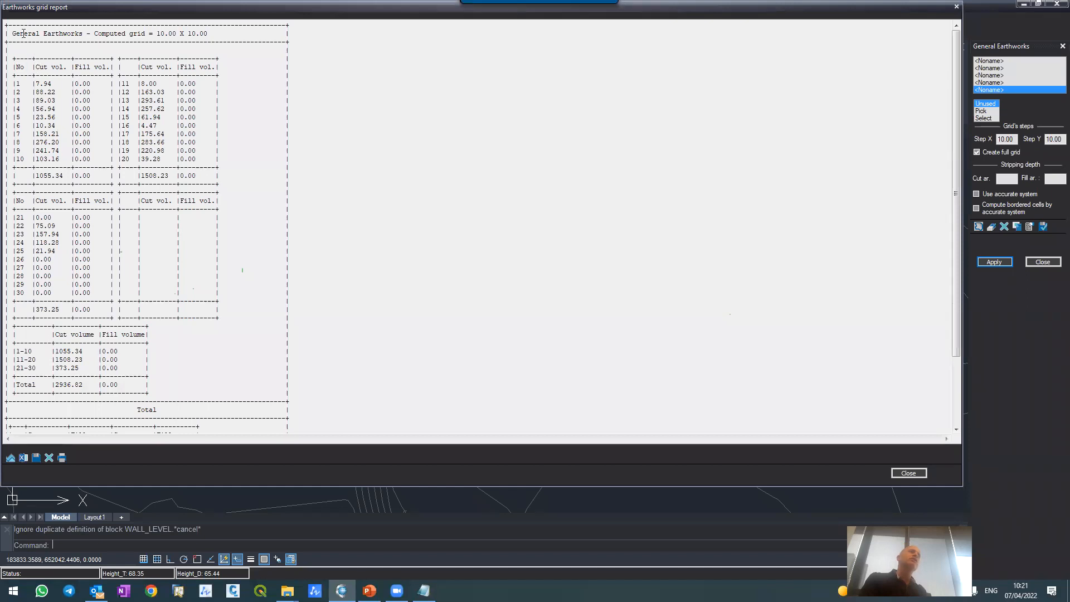
pyautogui.moveTo(23, 35); pyautogui.dragTo(156, 35)
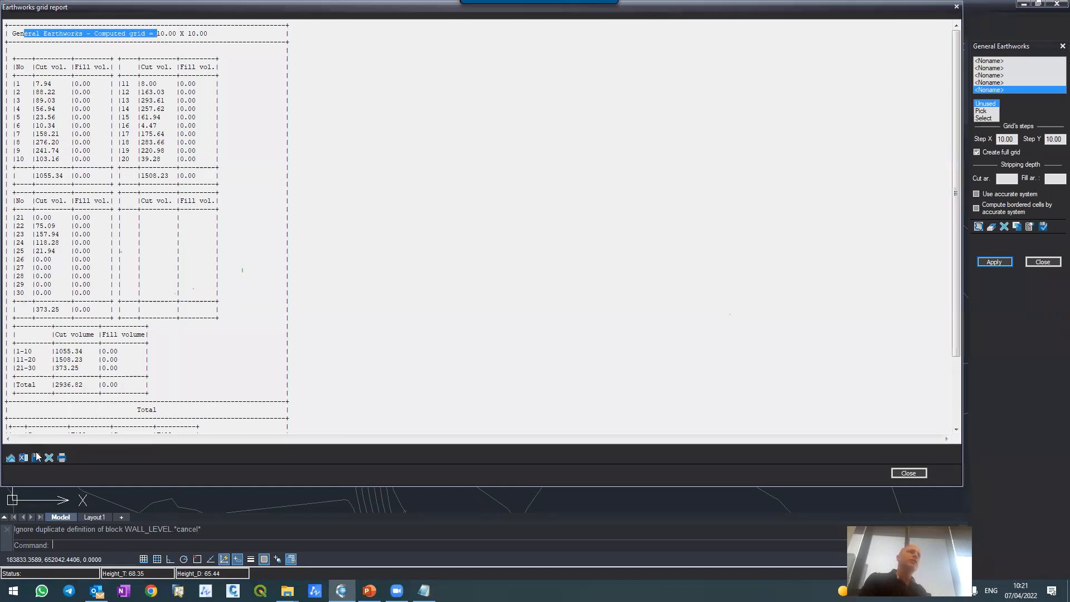
pyautogui.click(23, 457)
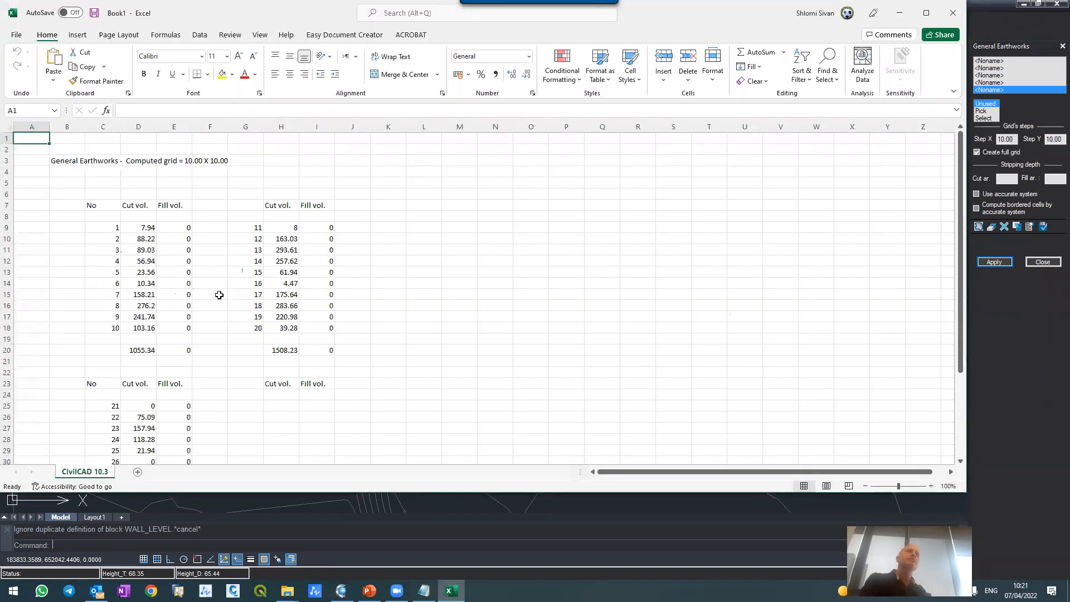
# Step: Enlarge the exported worksheet and examine its computed grid title and the cut and fill volumes by cell number
pyautogui.keyDown('ctrl'); pyautogui.scroll(2, 152, 218); pyautogui.keyUp('ctrl')
pyautogui.keyDown('ctrl'); pyautogui.scroll(1, 152, 218); pyautogui.keyUp('ctrl')
pyautogui.keyDown('ctrl'); pyautogui.scroll(1, 190, 240); pyautogui.keyUp('ctrl')
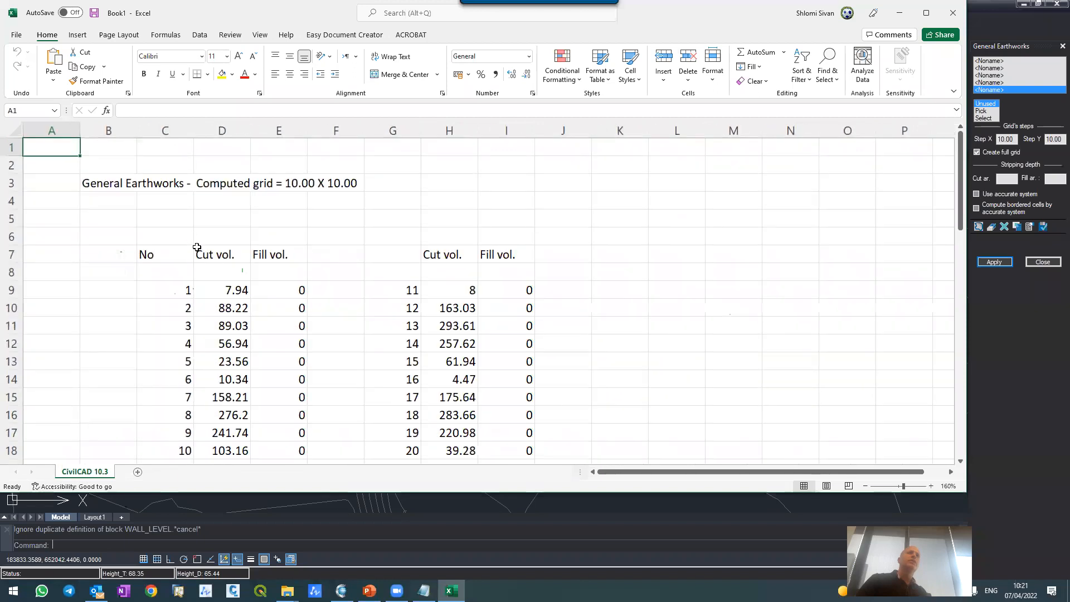
pyautogui.click(124, 182)
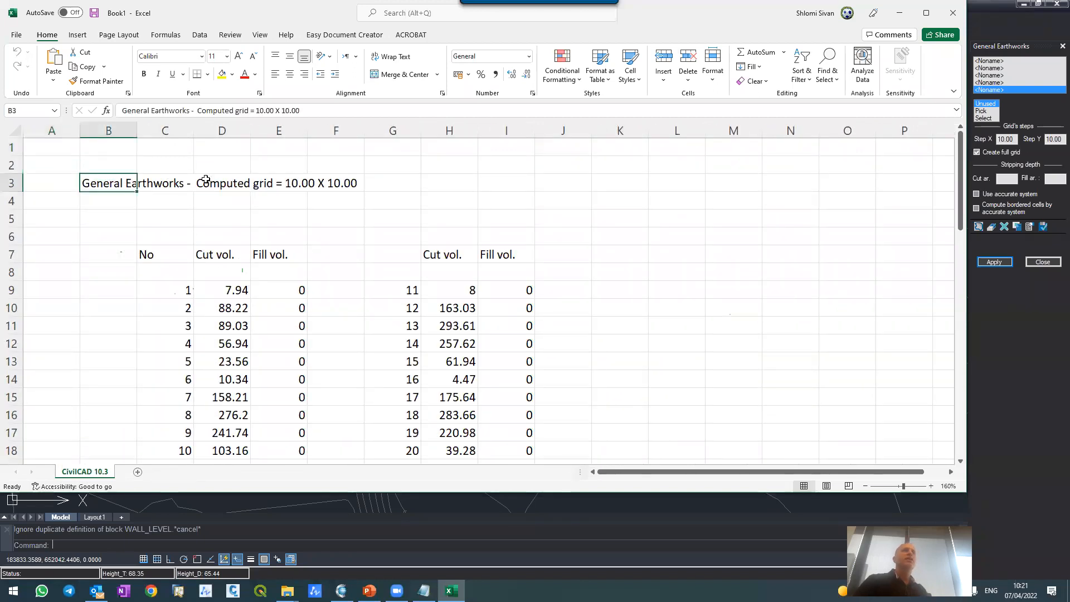
pyautogui.moveTo(206, 180); pyautogui.dragTo(361, 179)
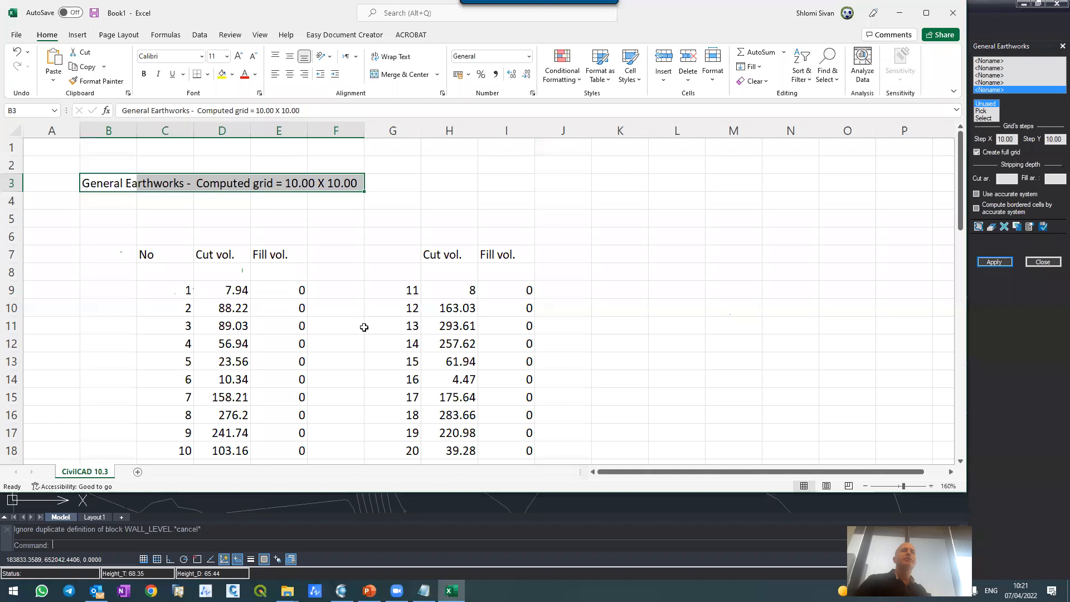
pyautogui.scroll(-2, 334, 278)
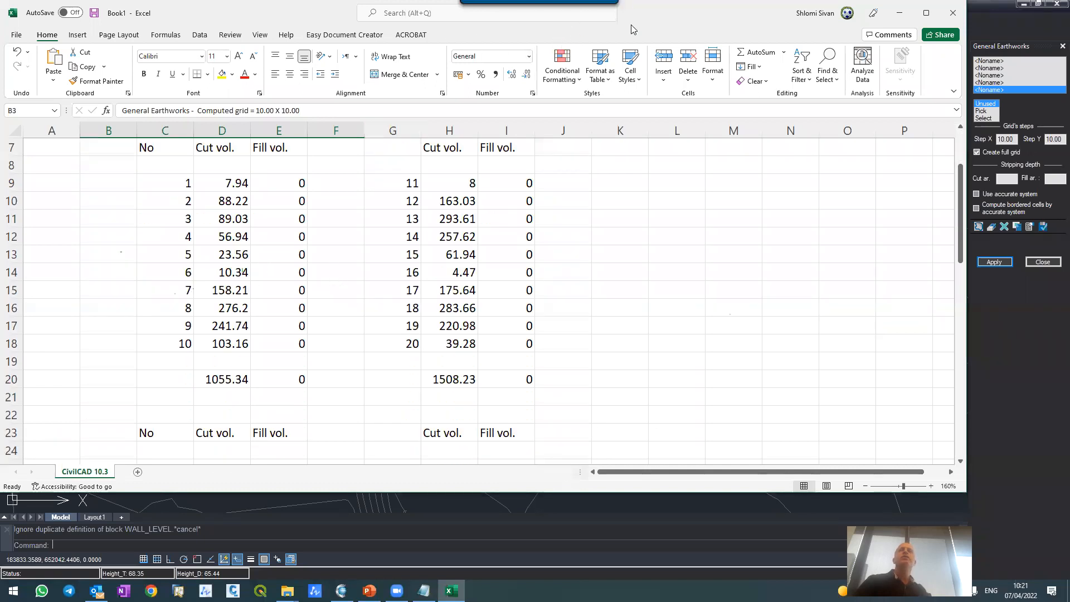
# Step: Close the earthworks grid report and compare cell 18's cut volume in the Excel worksheet with the drawing
pyautogui.moveTo(574, 9); pyautogui.dragTo(535, 352)
pyautogui.click(946, 466)
pyautogui.click(919, 474)
pyautogui.click(501, 233)
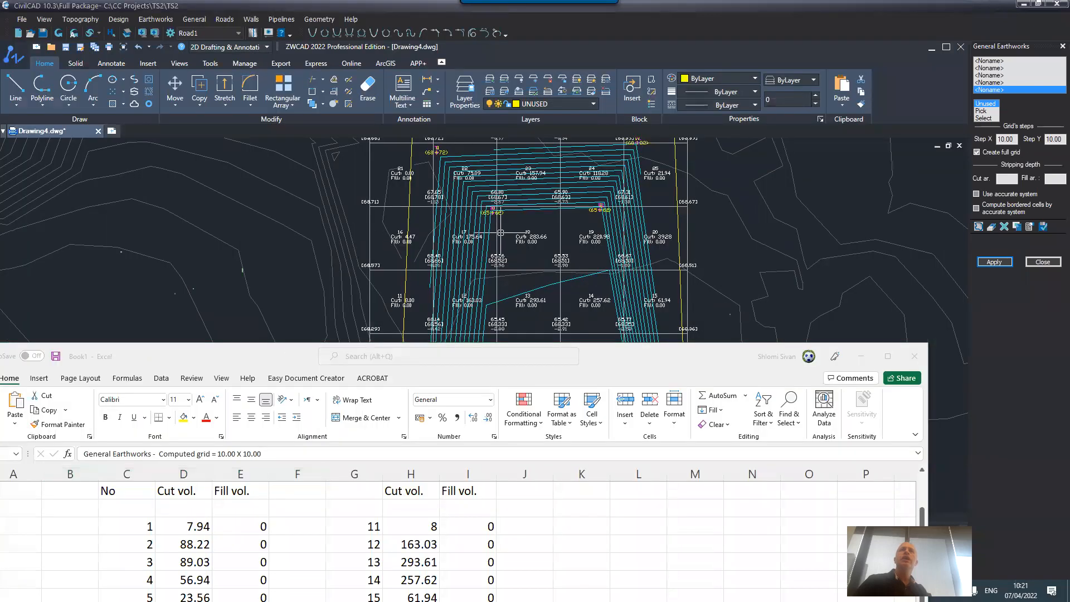
pyautogui.scroll(4, 525, 211)
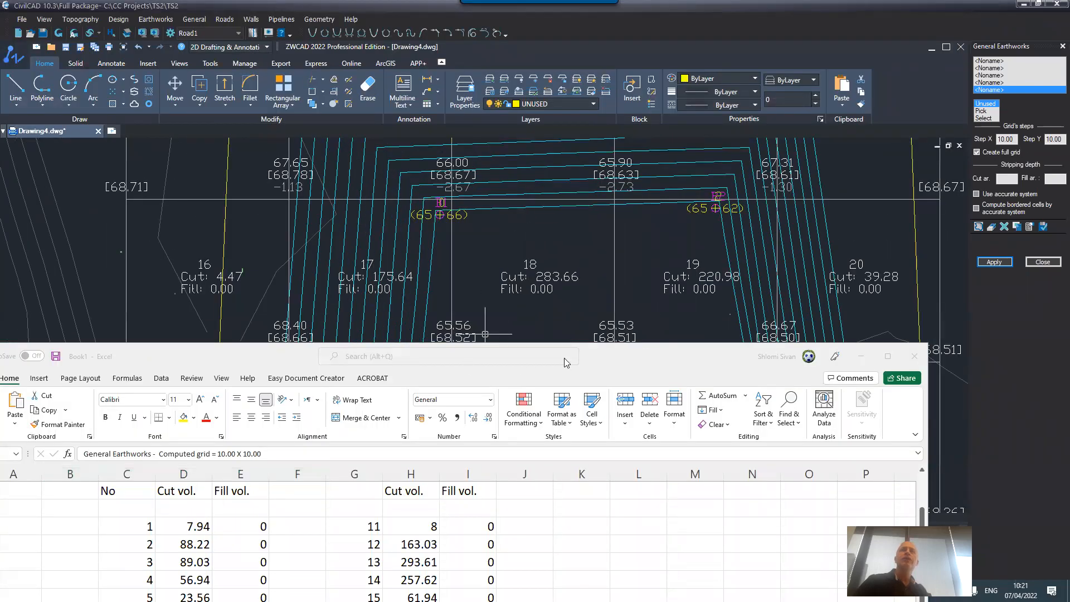
pyautogui.moveTo(612, 365); pyautogui.dragTo(799, 83)
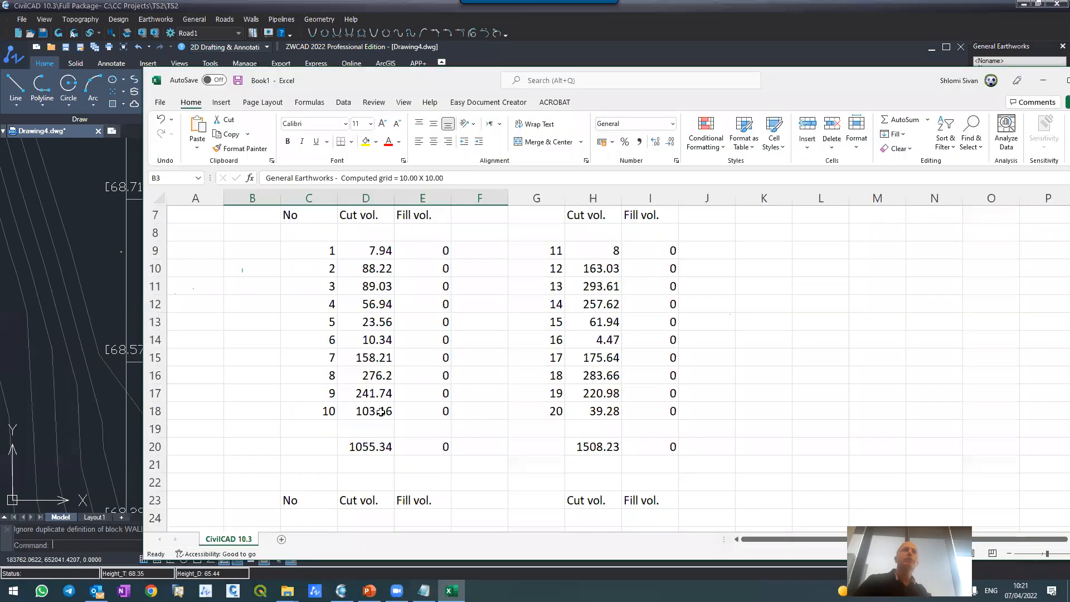
pyautogui.click(589, 378)
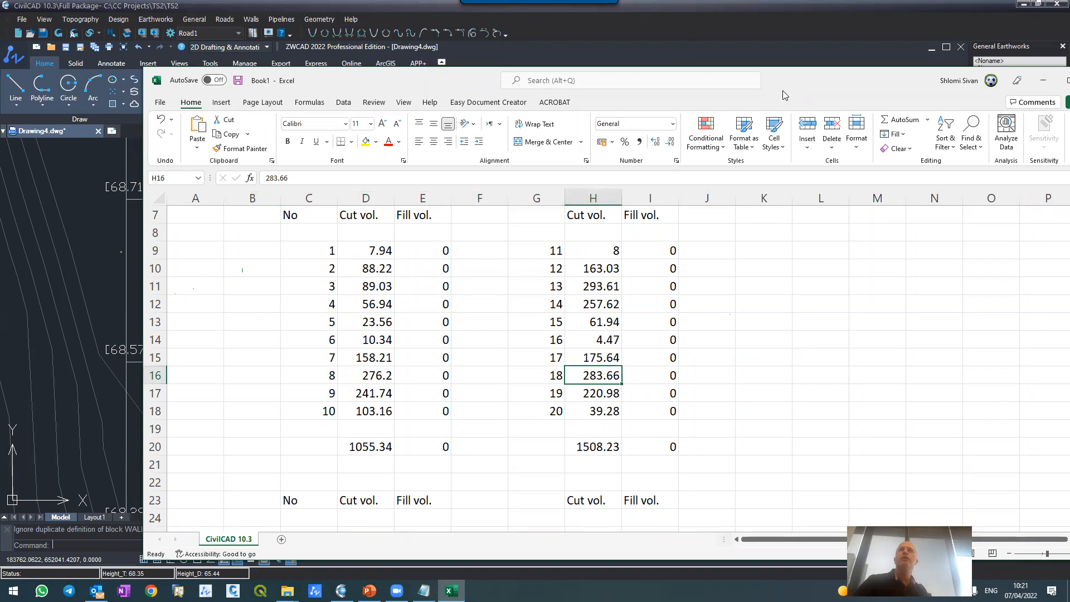
pyautogui.moveTo(787, 85); pyautogui.dragTo(634, 333)
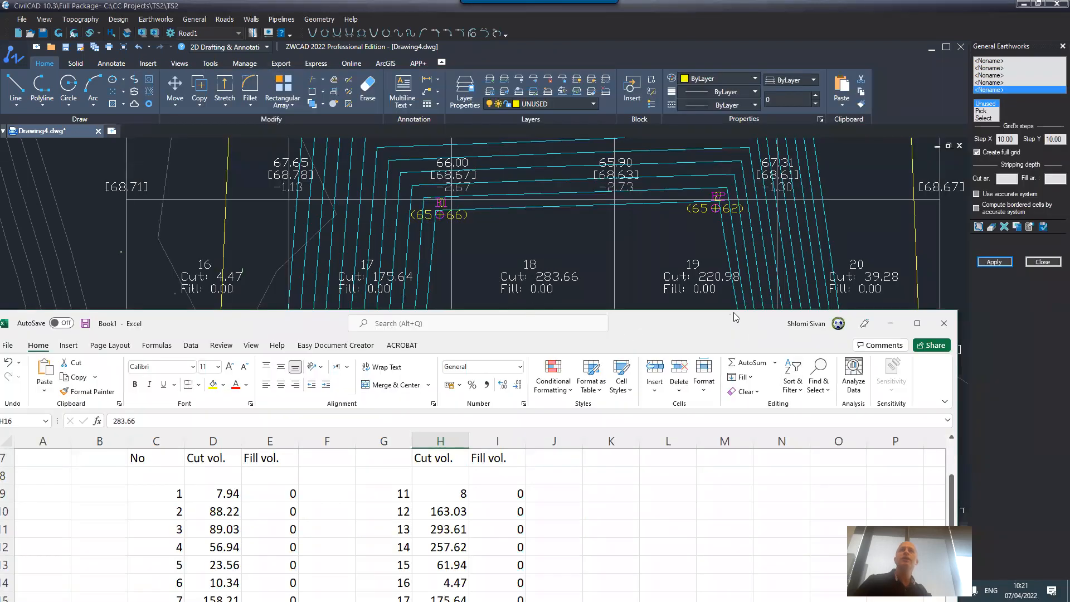
pyautogui.moveTo(733, 313); pyautogui.dragTo(808, 82)
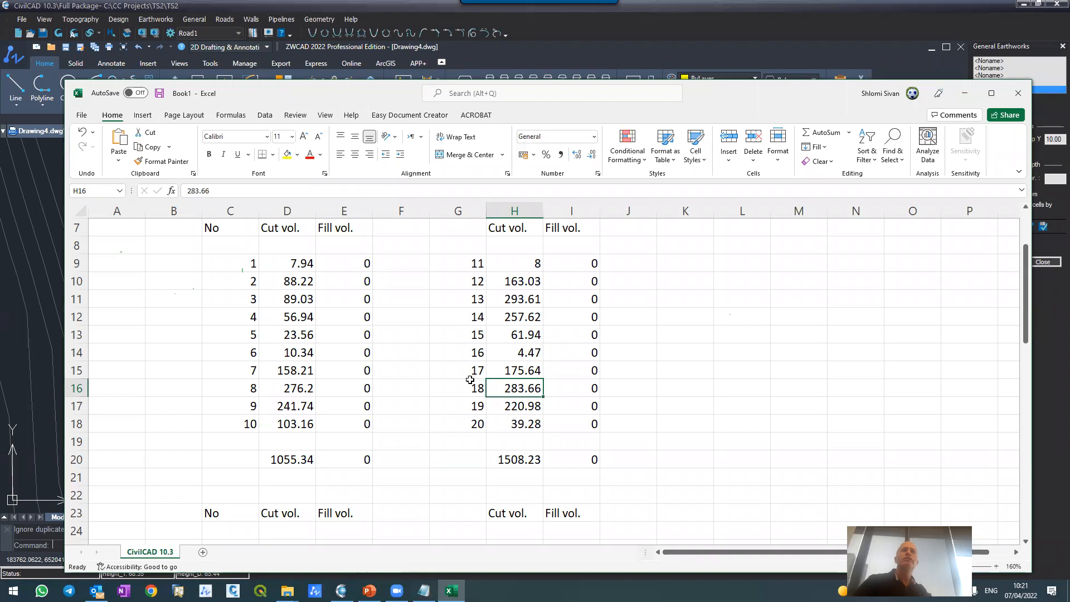
# Step: Review the subtotals for cells 1–10, 11–20 and 21–30 and the total cut volume, and minimize the workbook
pyautogui.scroll(-4, 479, 379)
pyautogui.scroll(-2, 483, 368)
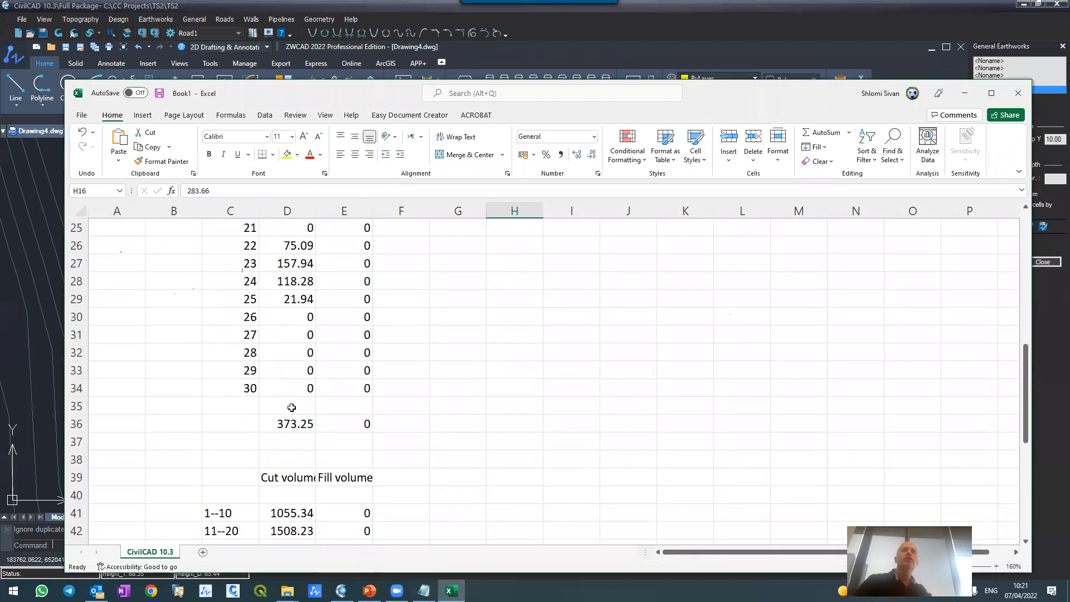
pyautogui.scroll(-3, 316, 407)
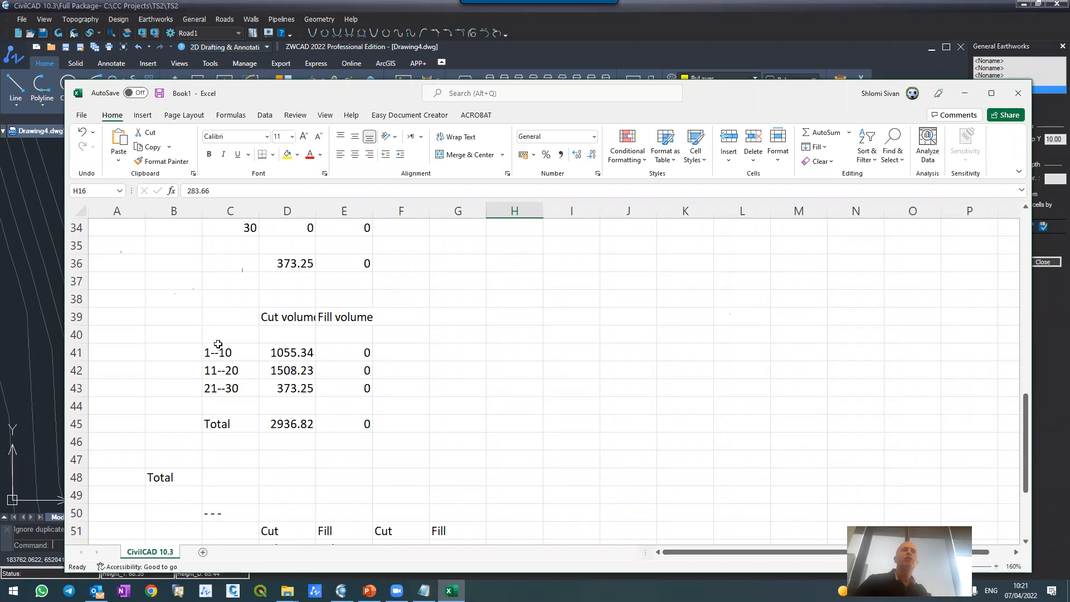
pyautogui.click(280, 351)
pyautogui.click(280, 371)
pyautogui.click(280, 386)
pyautogui.click(279, 423)
pyautogui.scroll(-2, 279, 421)
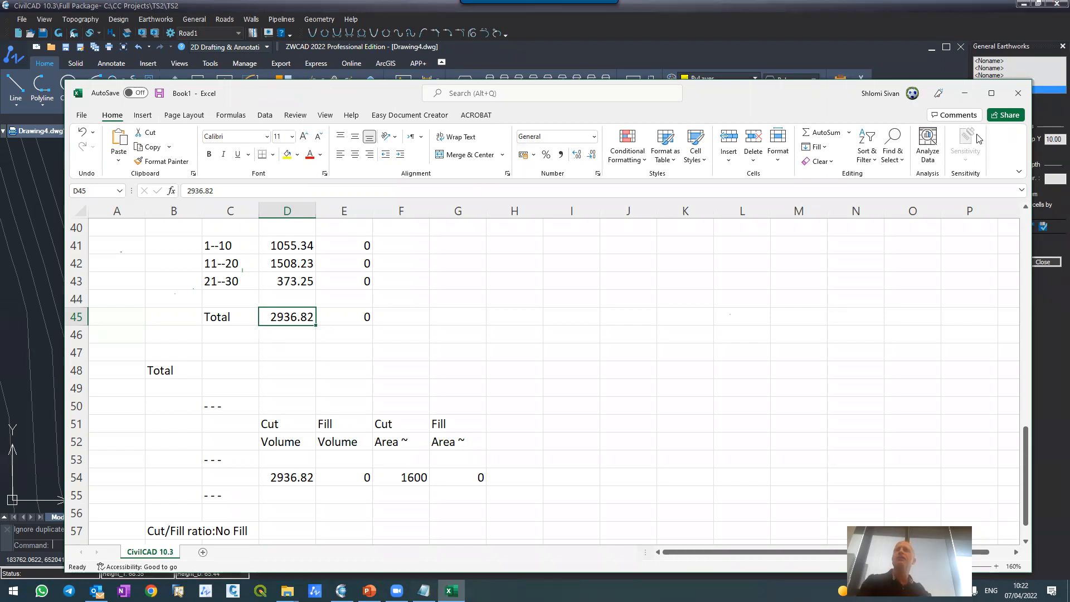
pyautogui.click(965, 93)
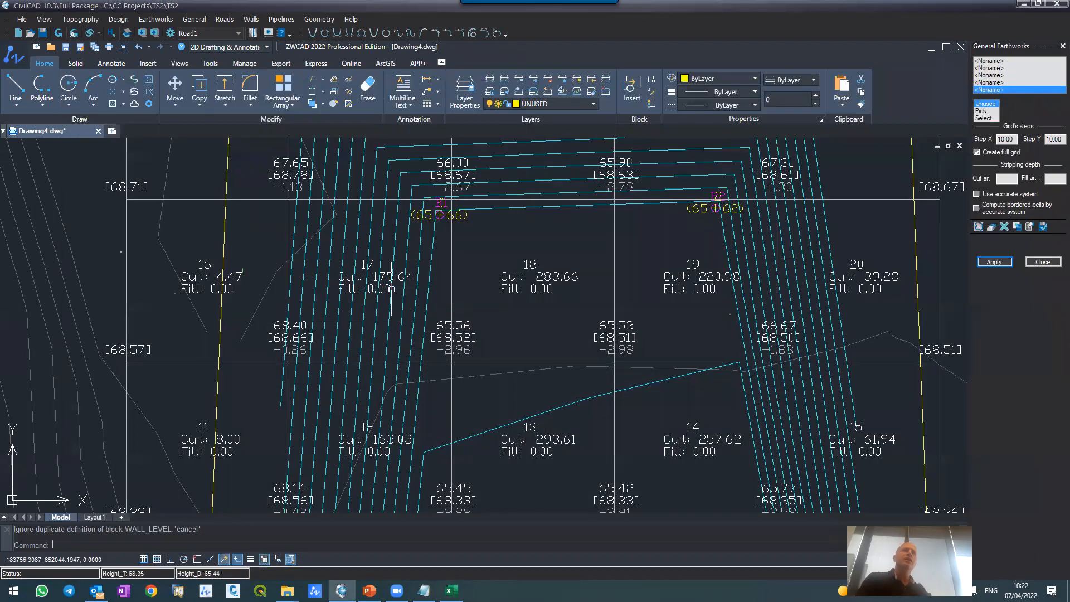
# Step: Examine the grid cells crossed by the yellow boundary, especially cells 1 and 6 near design point 14
pyautogui.scroll(-8, 413, 295)
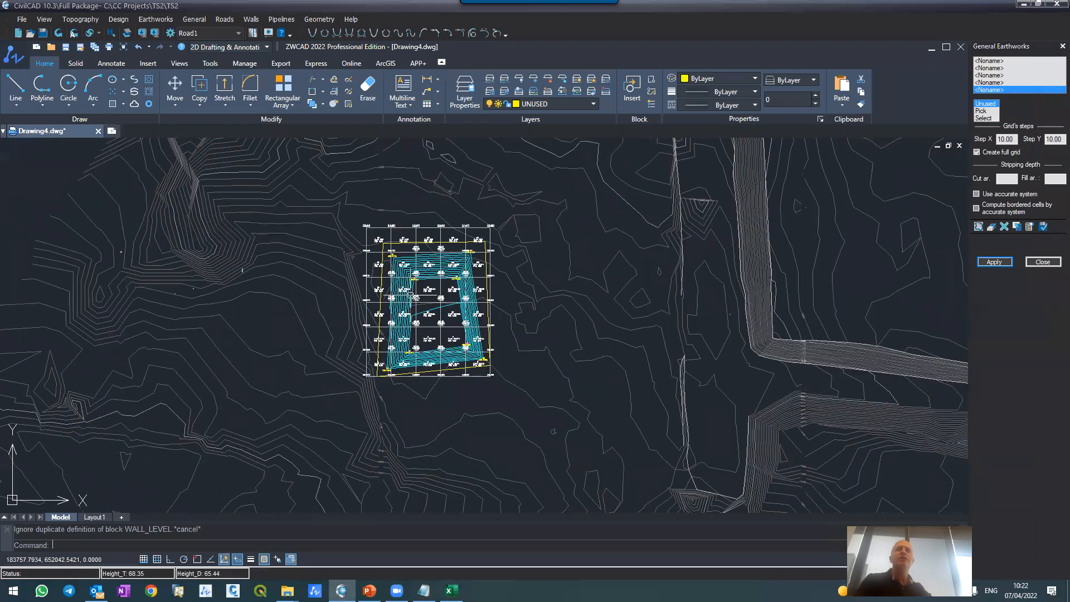
pyautogui.scroll(8, 415, 297)
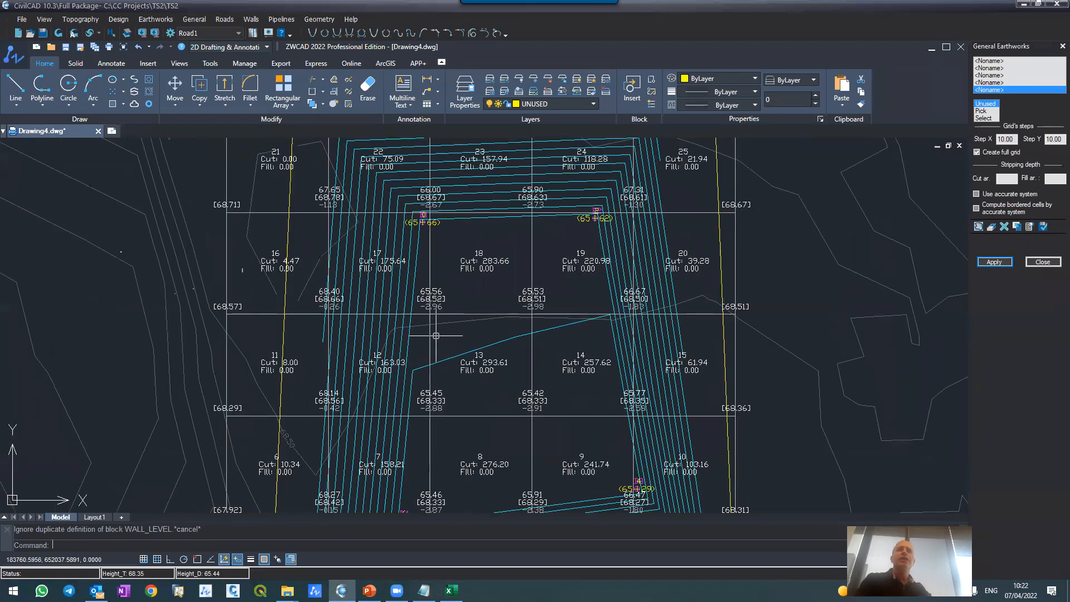
pyautogui.scroll(-3, 436, 335)
pyautogui.scroll(-2, 436, 336)
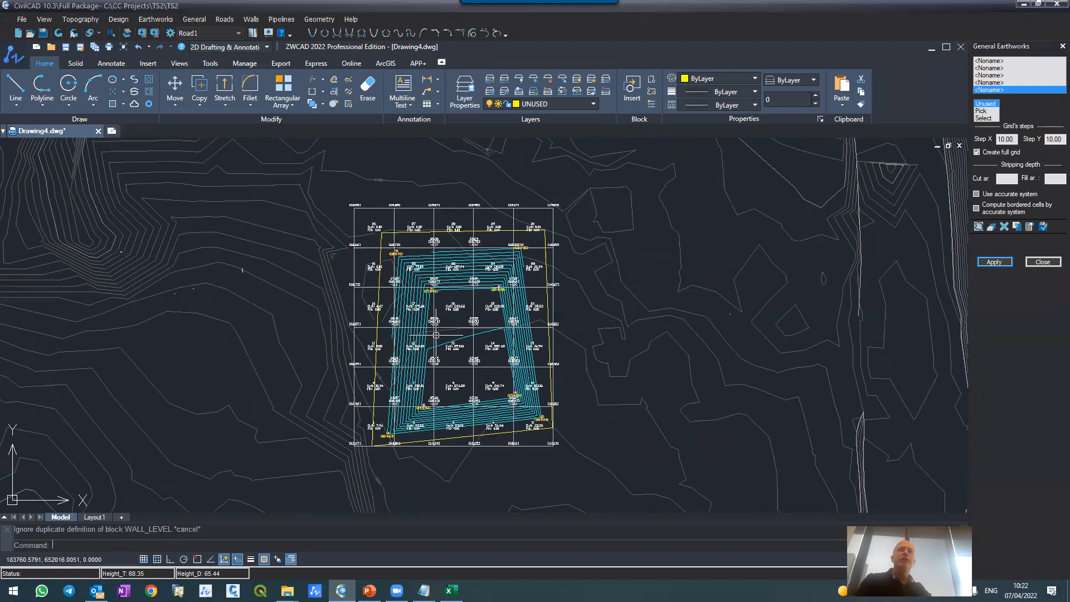
pyautogui.scroll(4, 398, 452)
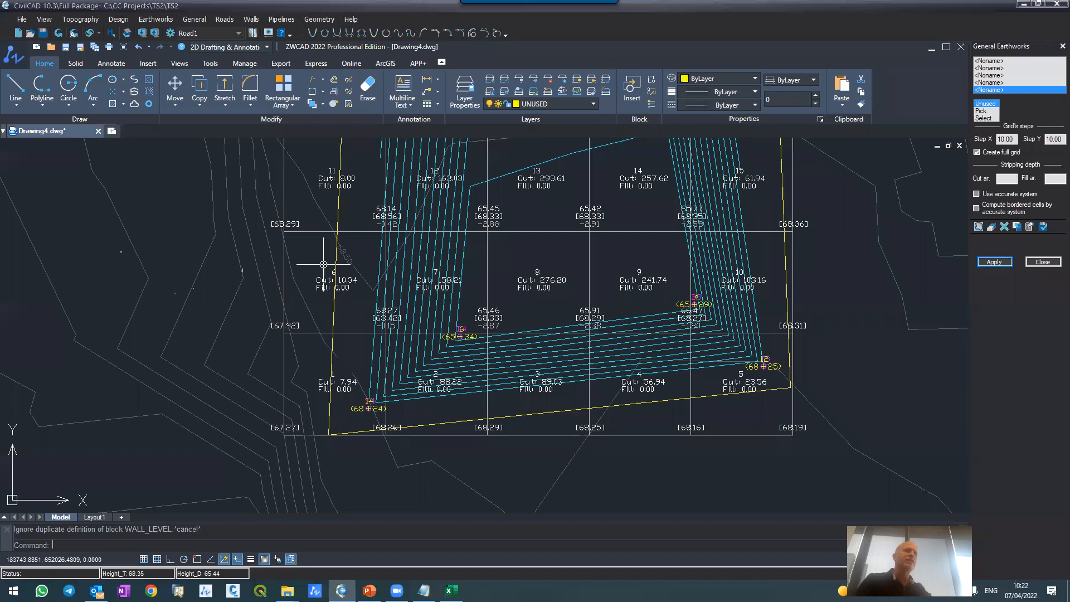
pyautogui.scroll(2, 424, 352)
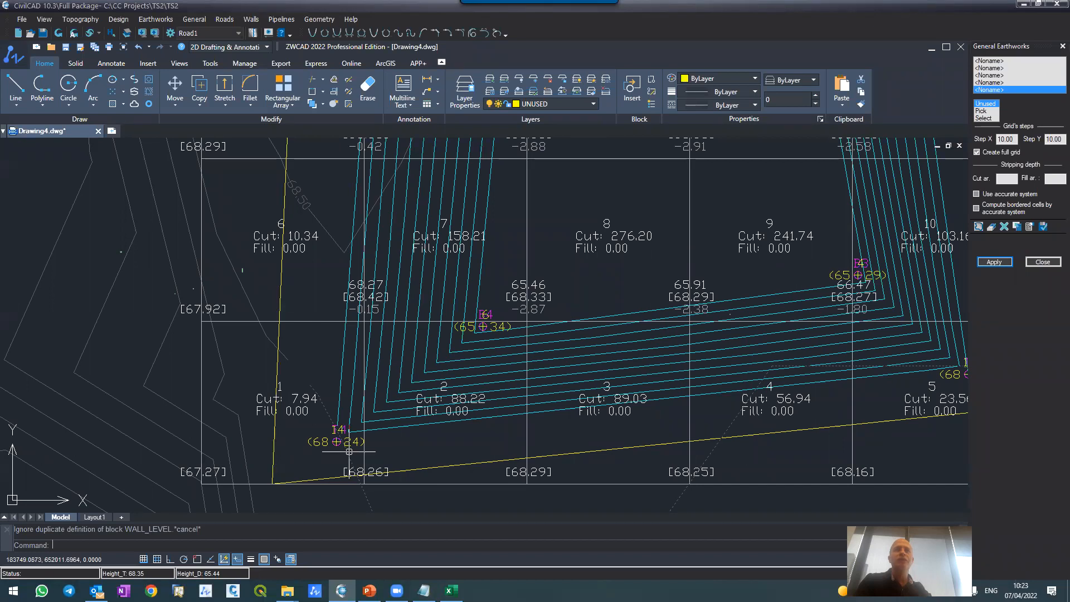
pyautogui.scroll(-5, 349, 451)
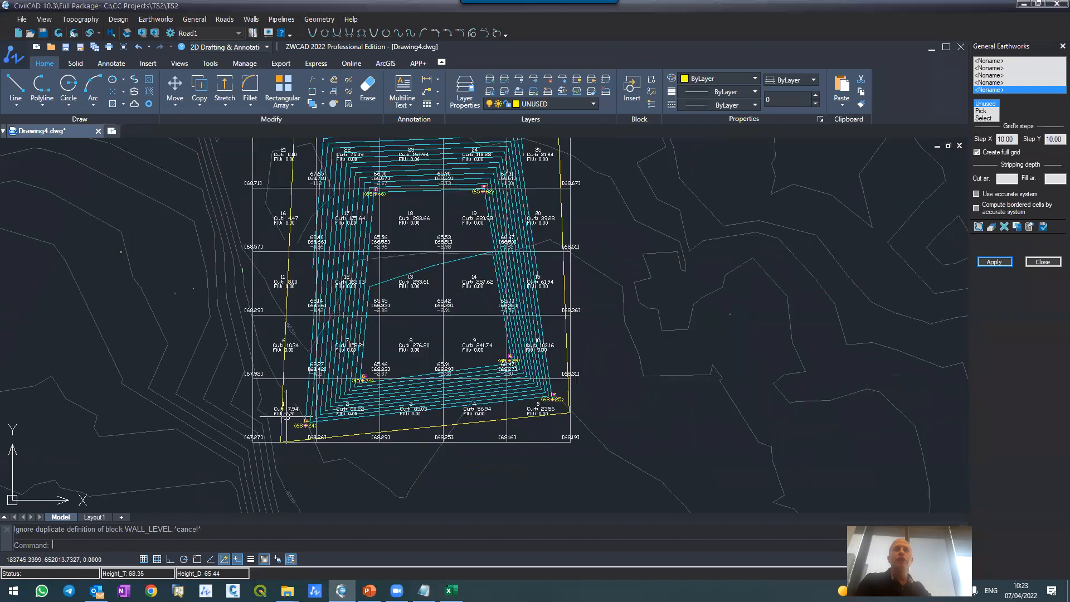
pyautogui.scroll(3, 407, 279)
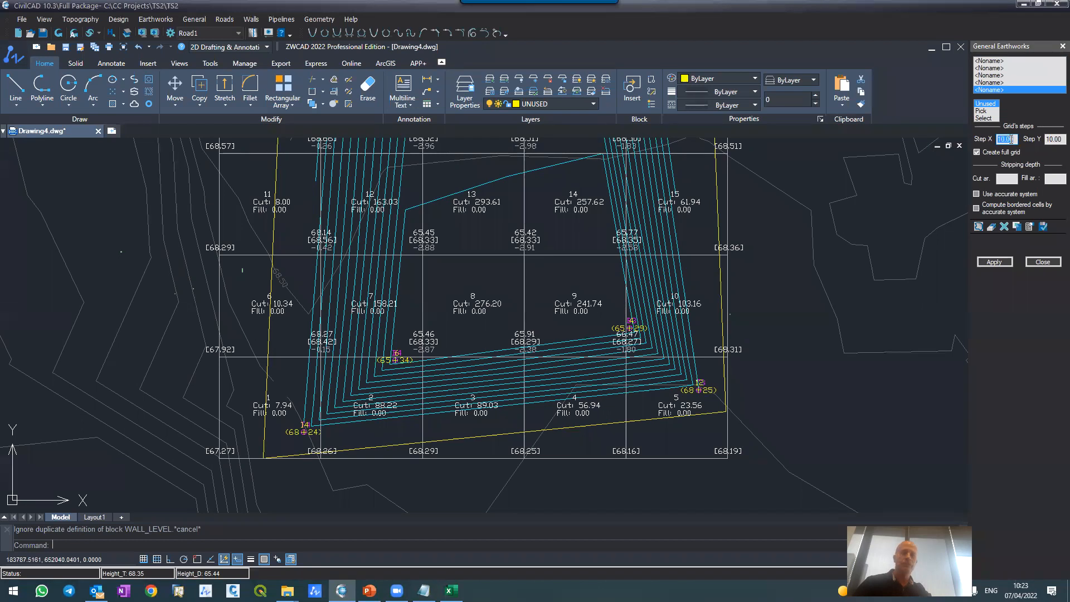
# Step: Set the grid steps to 5 in X and Y, recalculate the general earthworks, and close the report
pyautogui.write('5')
pyautogui.doubleClick(1047, 140)
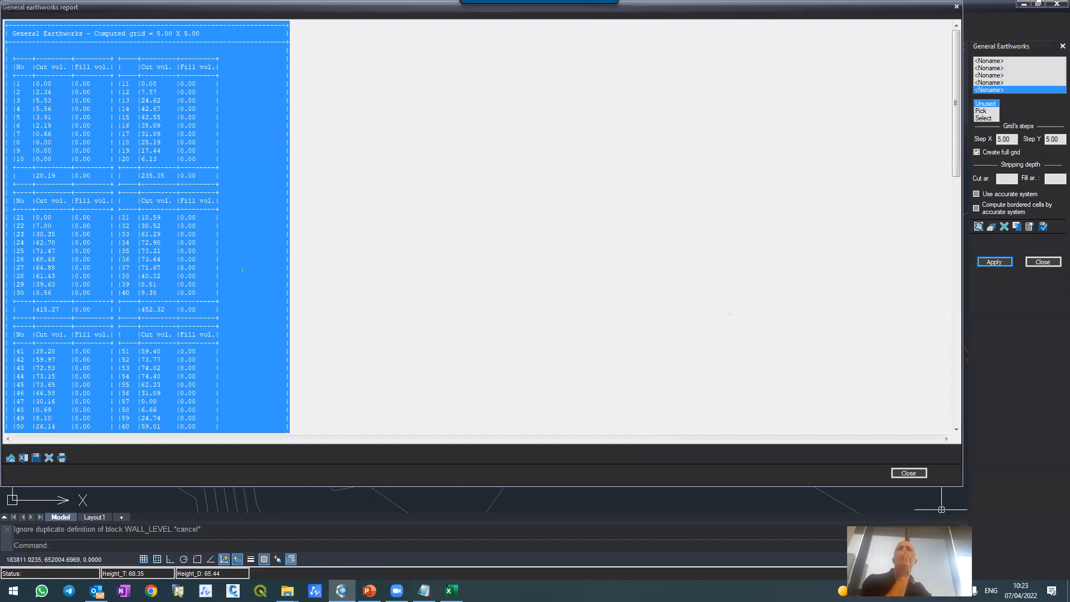
pyautogui.click(908, 473)
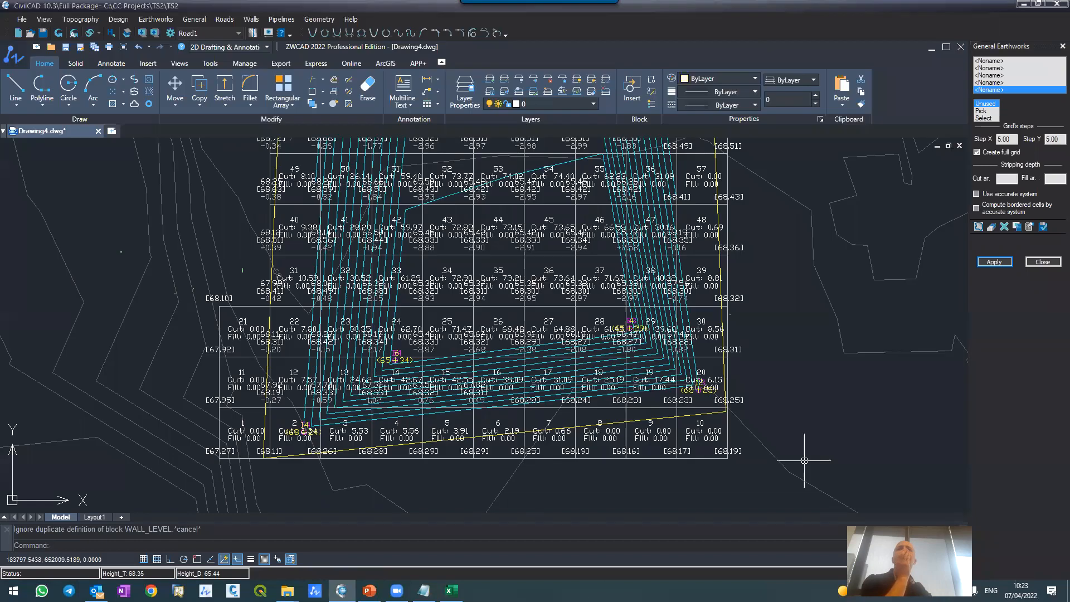
# Step: Choose a different drawing scale for general earthworks in the Earthworks options and accept the change
pyautogui.scroll(2, 522, 316)
pyautogui.click(1030, 227)
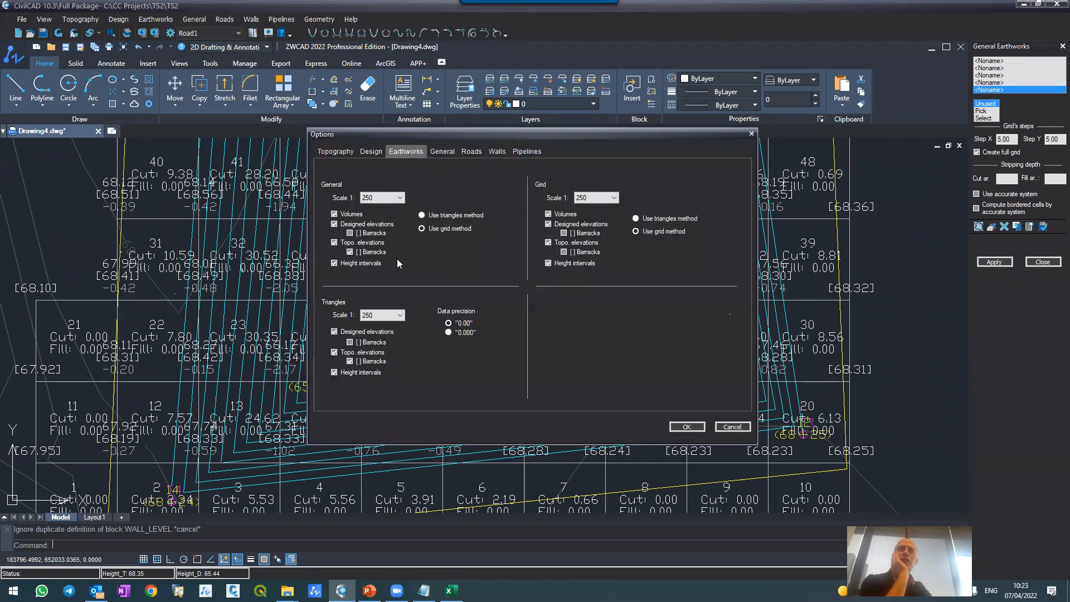
pyautogui.click(399, 198)
pyautogui.scroll(2, 384, 223)
pyautogui.click(385, 223)
pyautogui.click(701, 427)
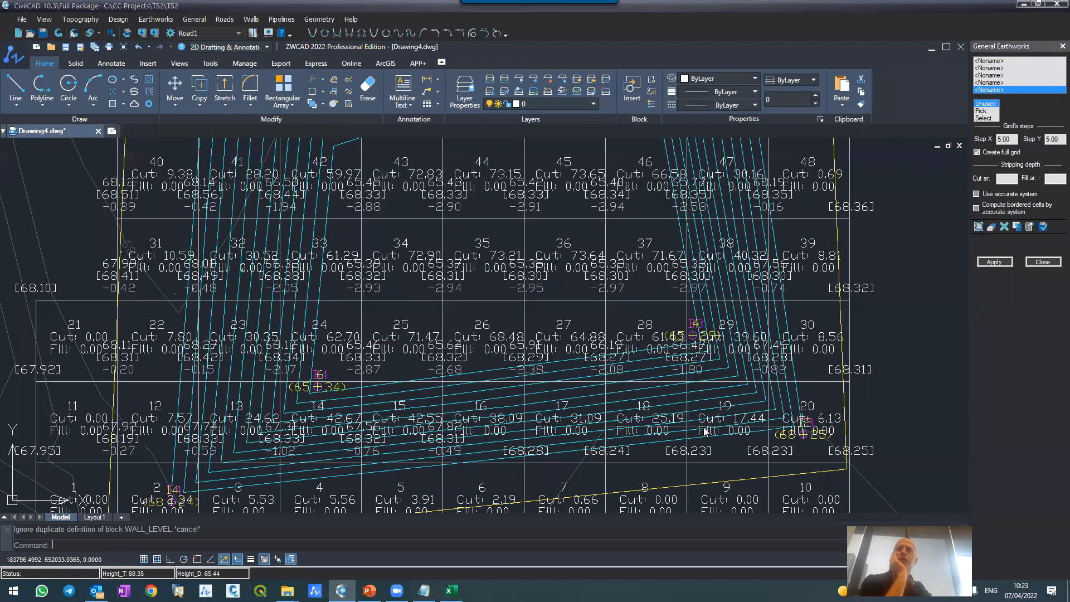
# Step: Recalculate the general earthworks on the 5 by 5 grid with the new drawing scale, and close the report
pyautogui.click(995, 262)
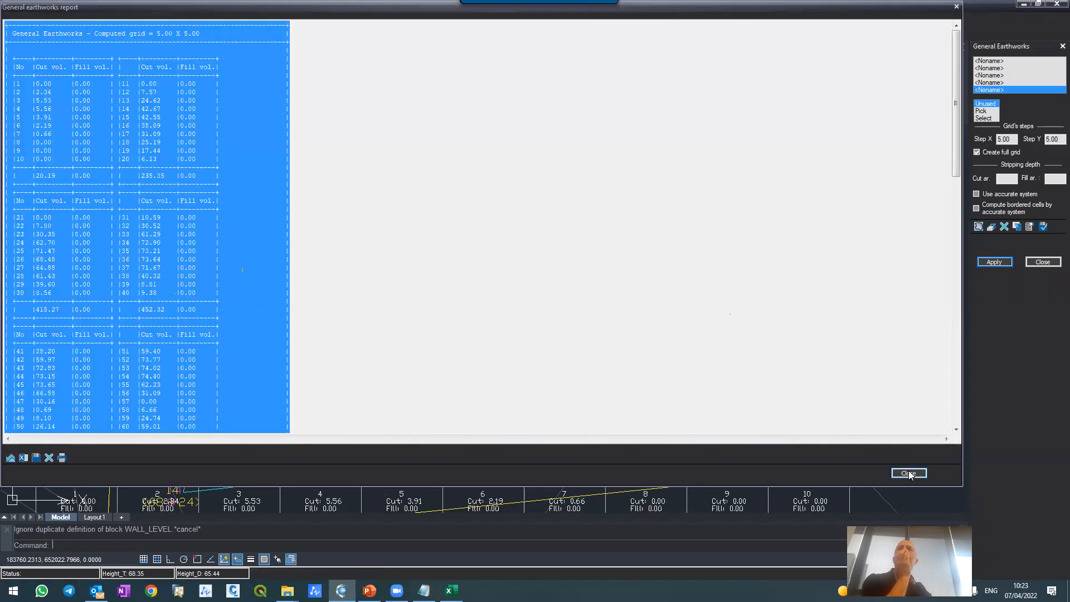
pyautogui.click(909, 473)
# Step: Examine the cut, fill and height annotations of the grid cells in the excavation floor and along its lower slopes
pyautogui.scroll(-2, 384, 262)
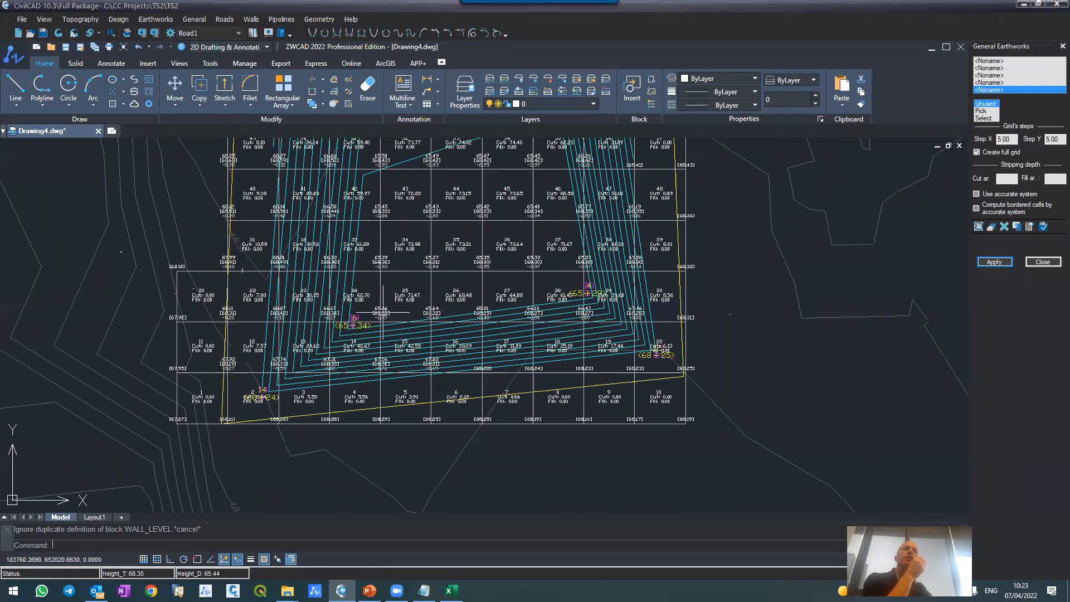
pyautogui.scroll(4, 383, 312)
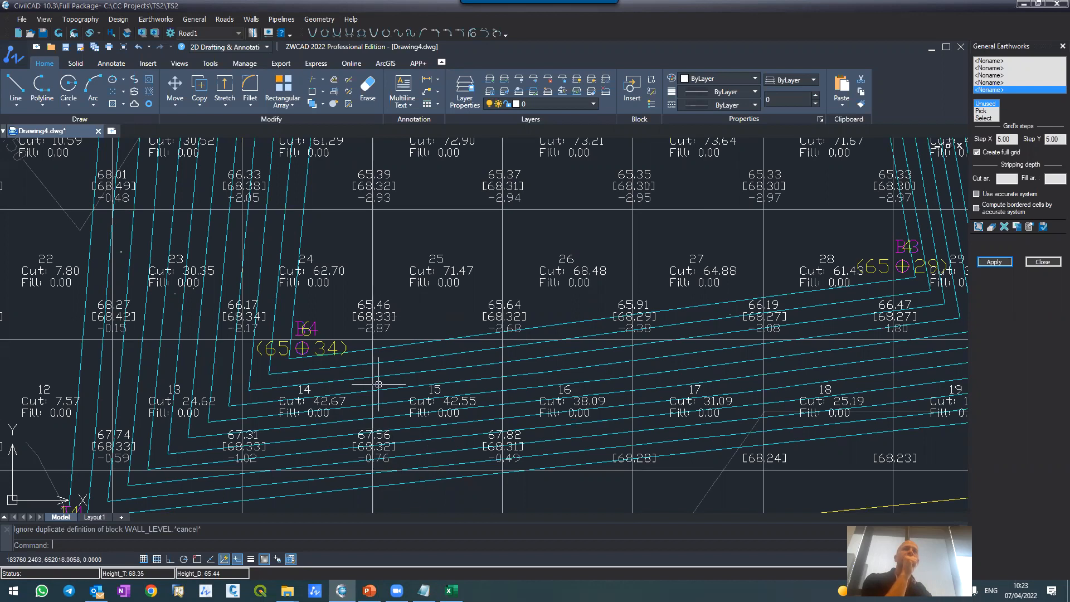
pyautogui.scroll(-3, 375, 337)
pyautogui.scroll(1, 401, 337)
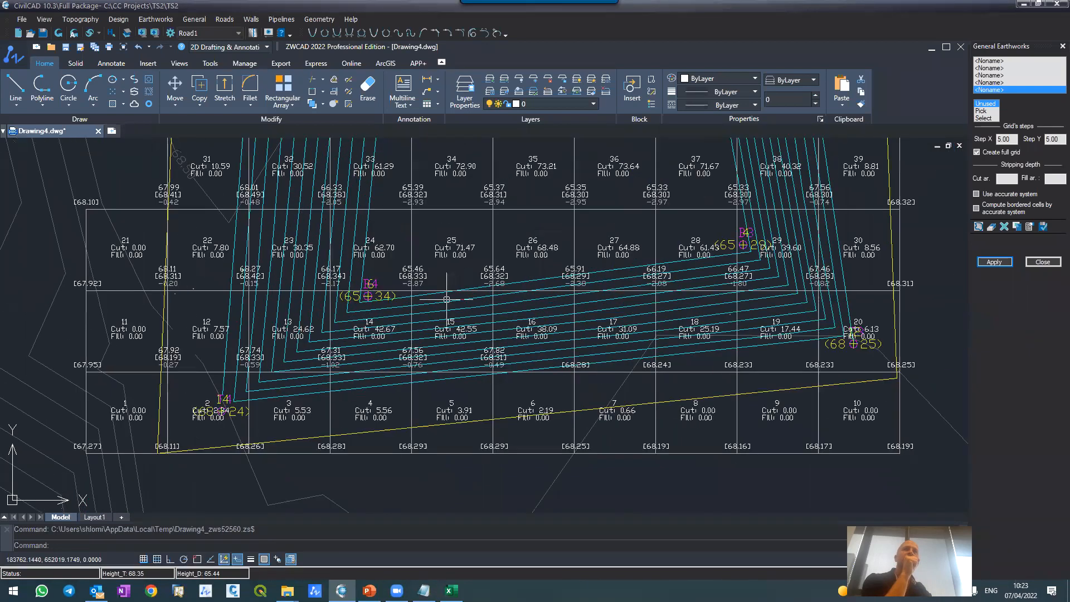
pyautogui.scroll(-5, 473, 333)
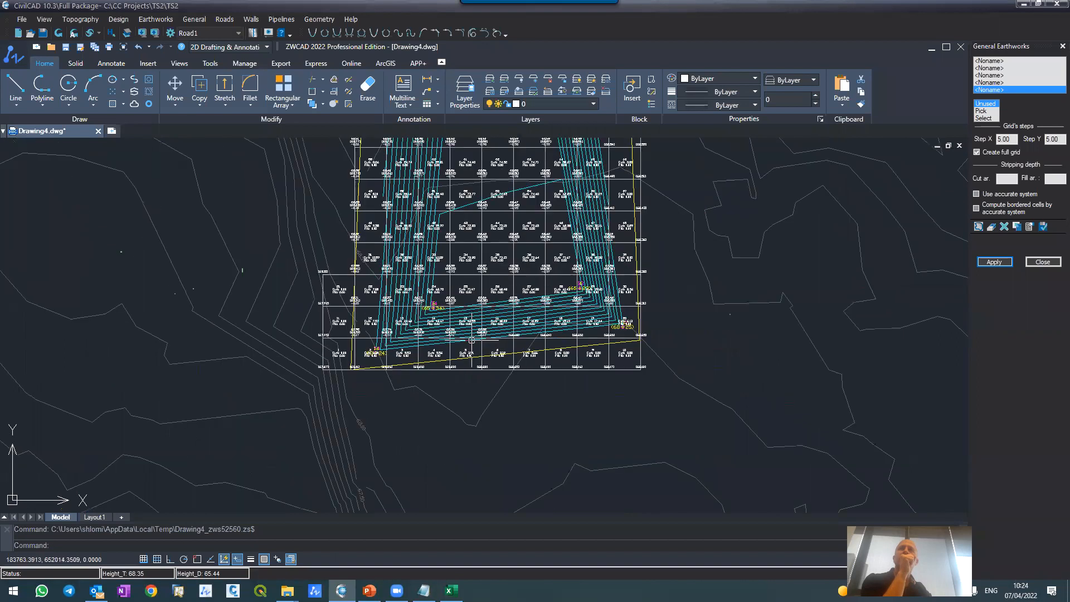
pyautogui.scroll(3, 494, 245)
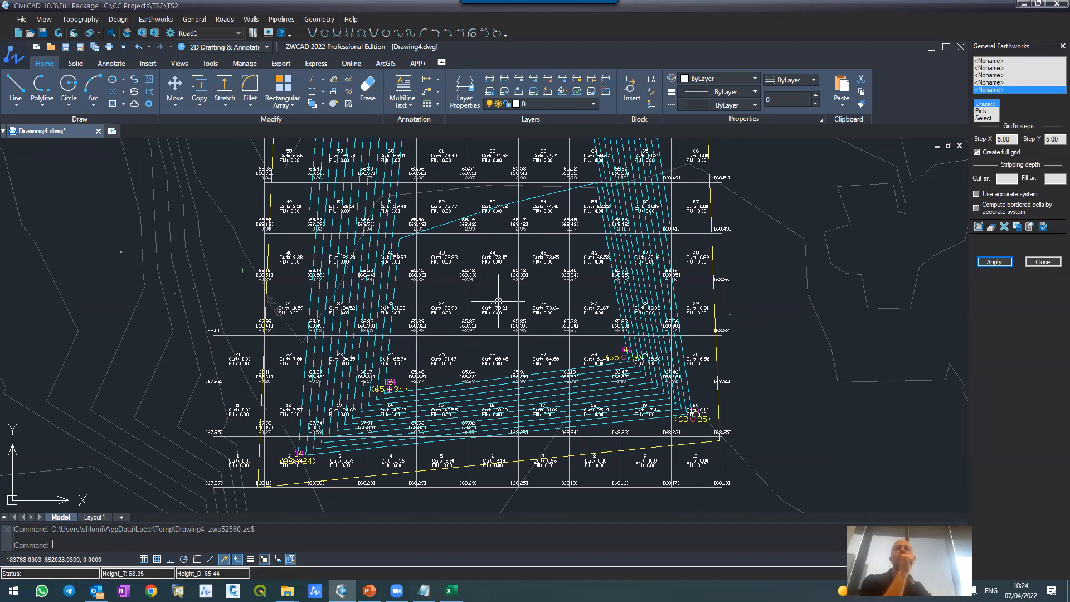
pyautogui.scroll(3, 506, 321)
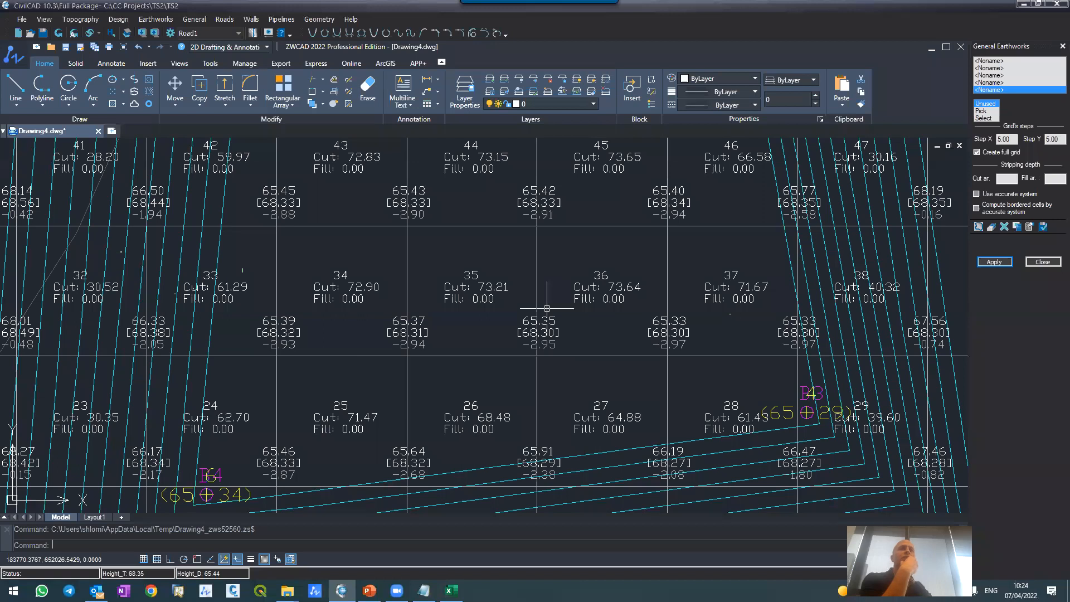
pyautogui.scroll(-4, 488, 318)
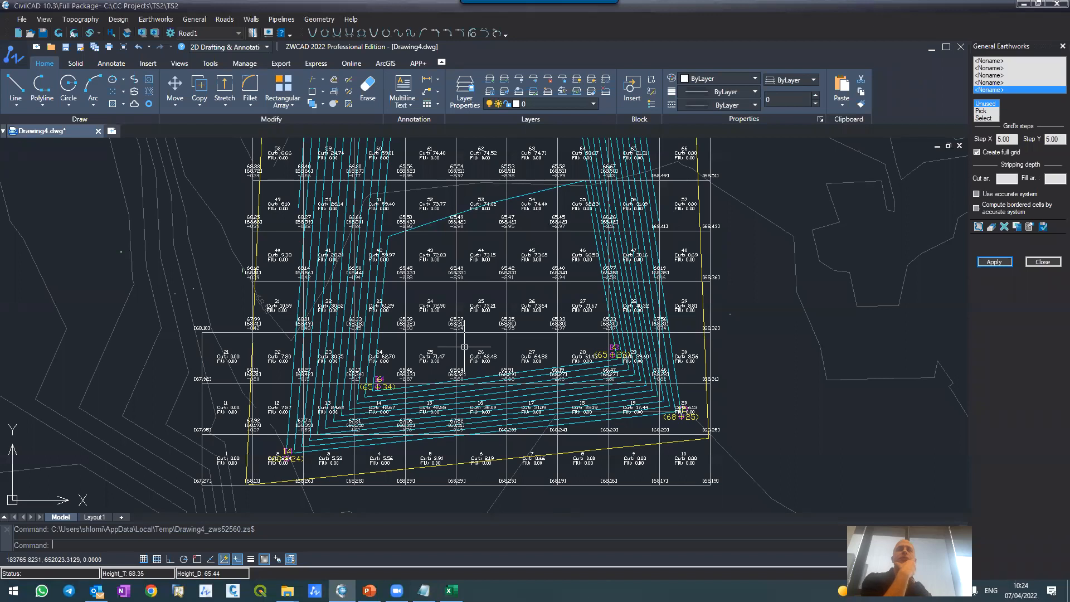
pyautogui.scroll(-5, 464, 347)
pyautogui.scroll(-4, 464, 337)
pyautogui.scroll(4, 464, 336)
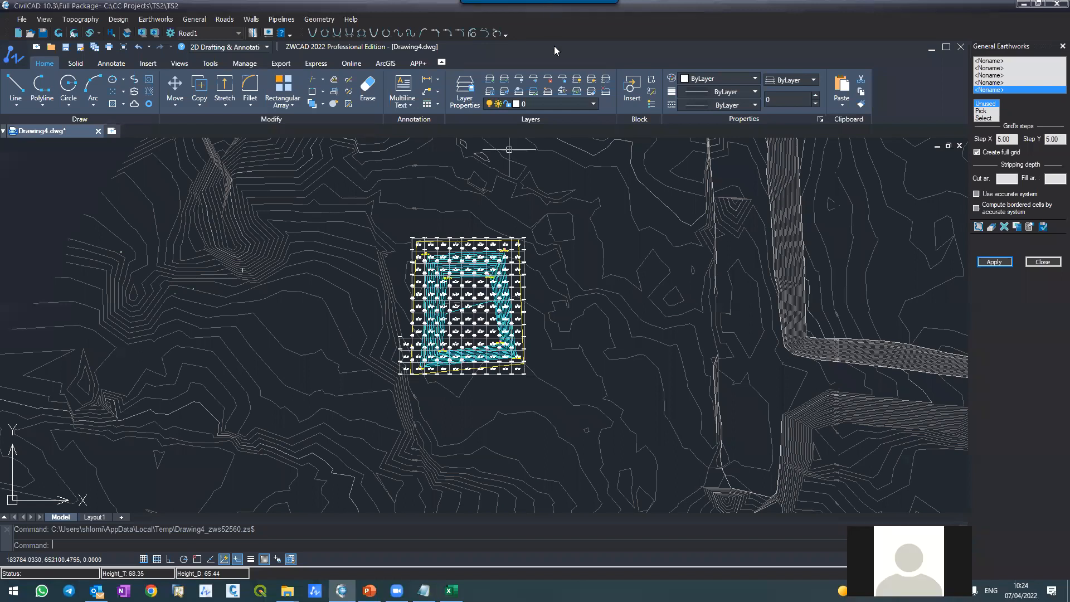
pyautogui.click(554, 304)
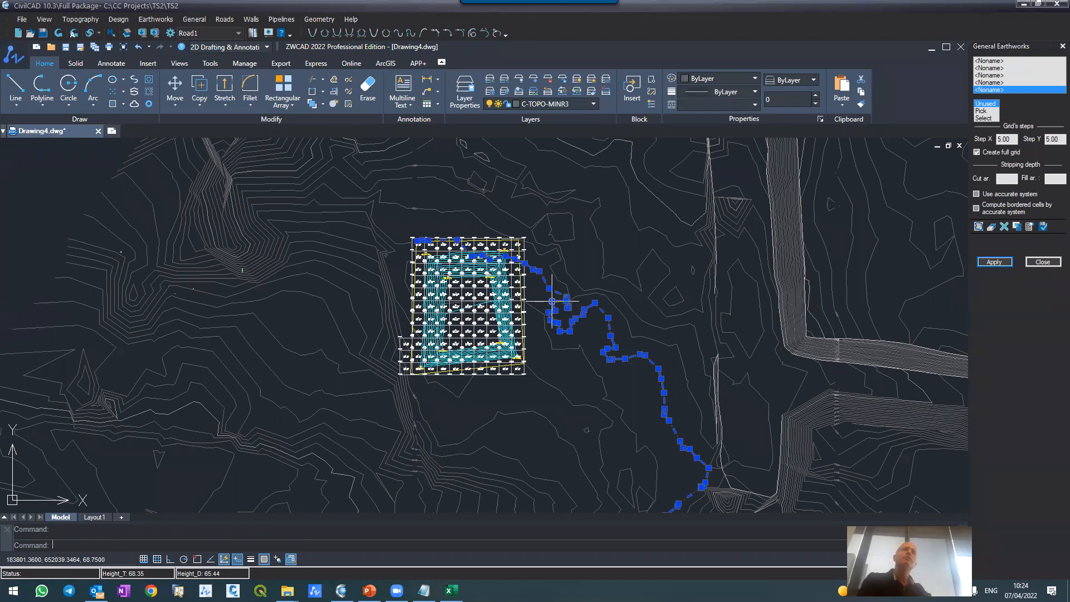
pyautogui.scroll(2, 543, 301)
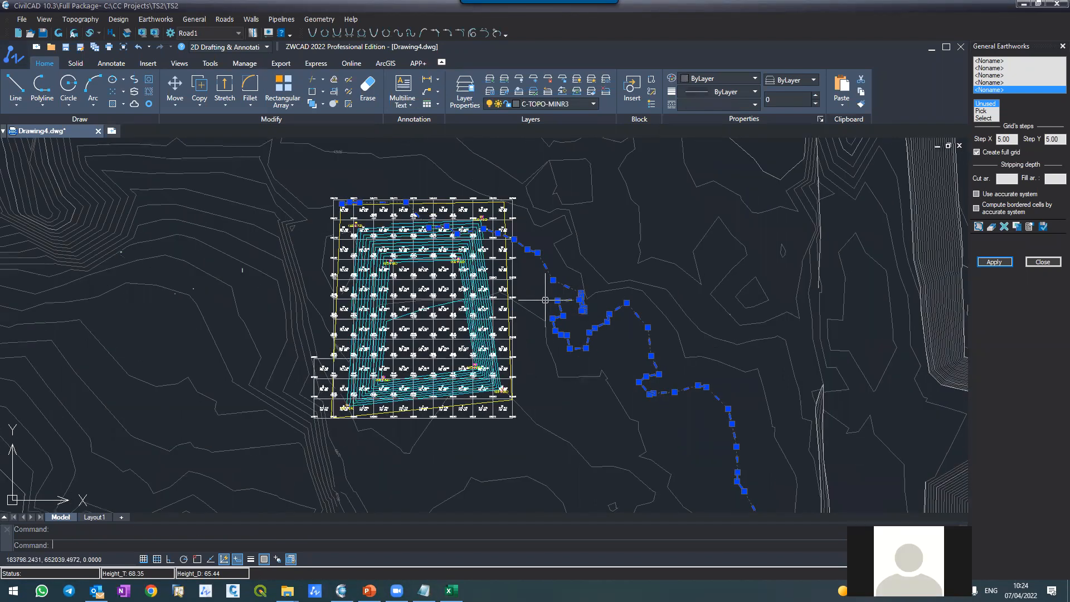
pyautogui.press('Escape')
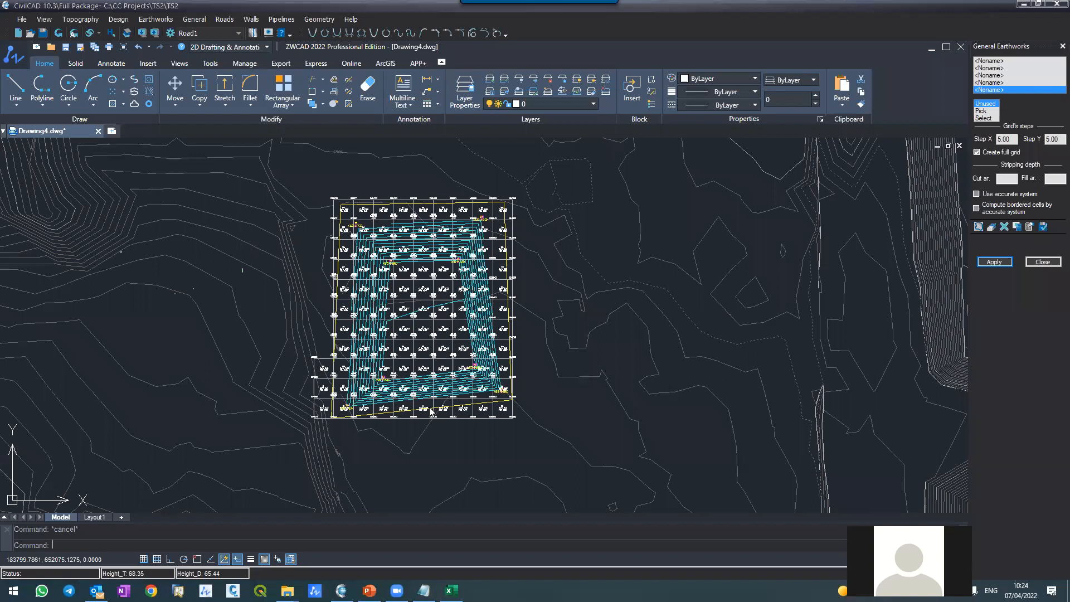
# Step: Query the terrain and design heights at a point inside grid cell 34, then end the height query
pyautogui.scroll(5, 402, 363)
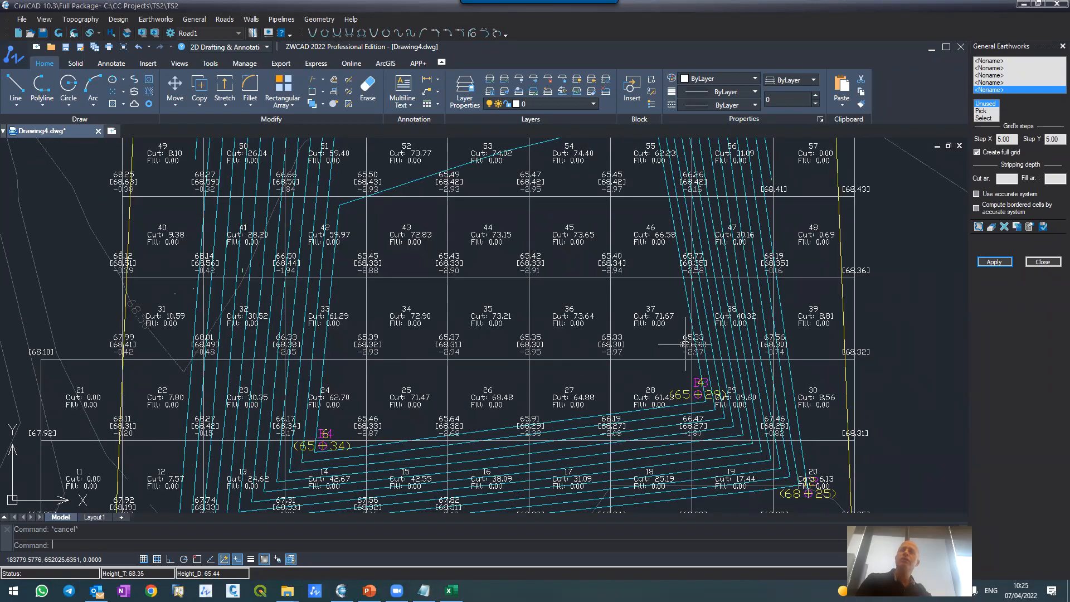
pyautogui.scroll(-3, 666, 295)
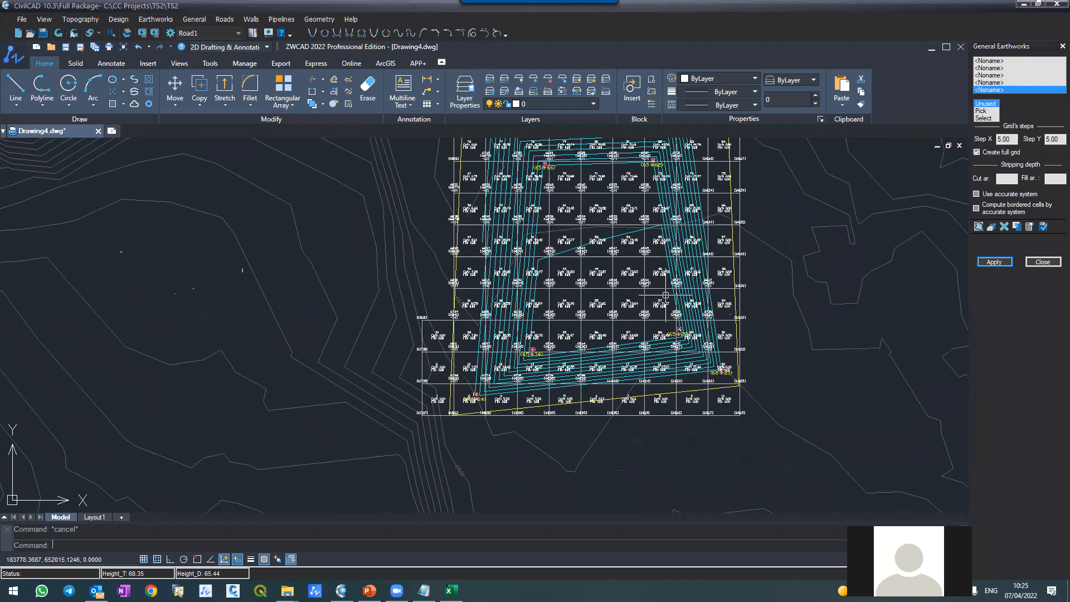
pyautogui.scroll(2, 666, 295)
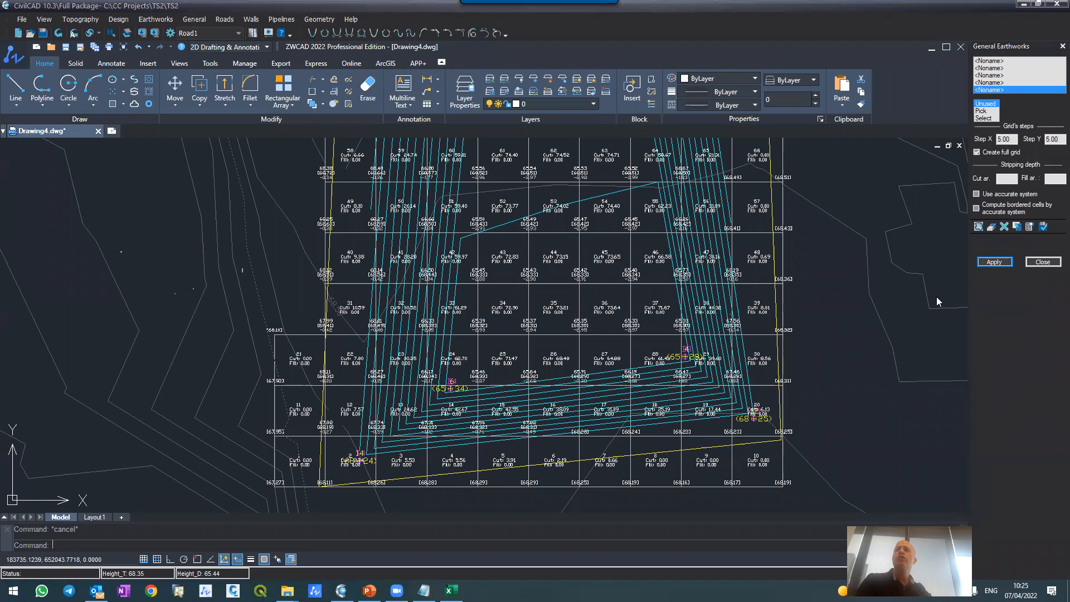
pyautogui.scroll(3, 513, 303)
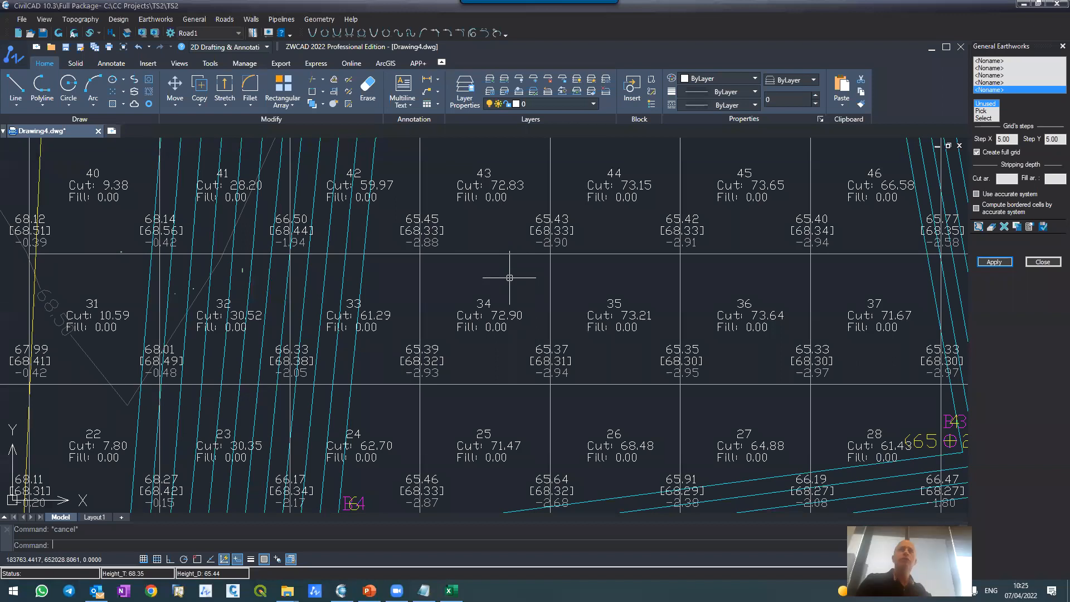
pyautogui.click(110, 34)
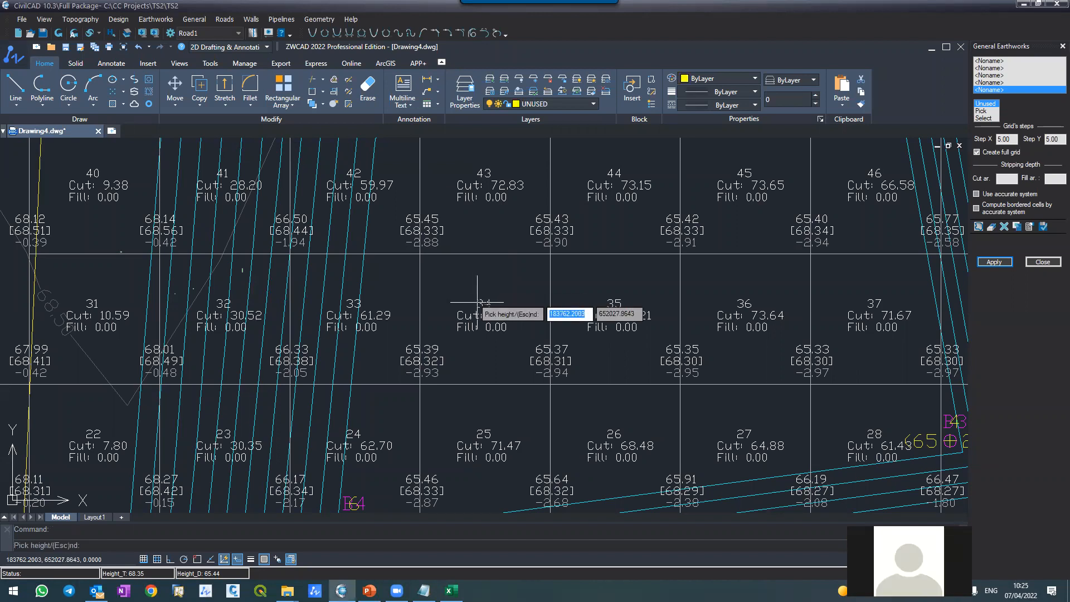
pyautogui.click(497, 281)
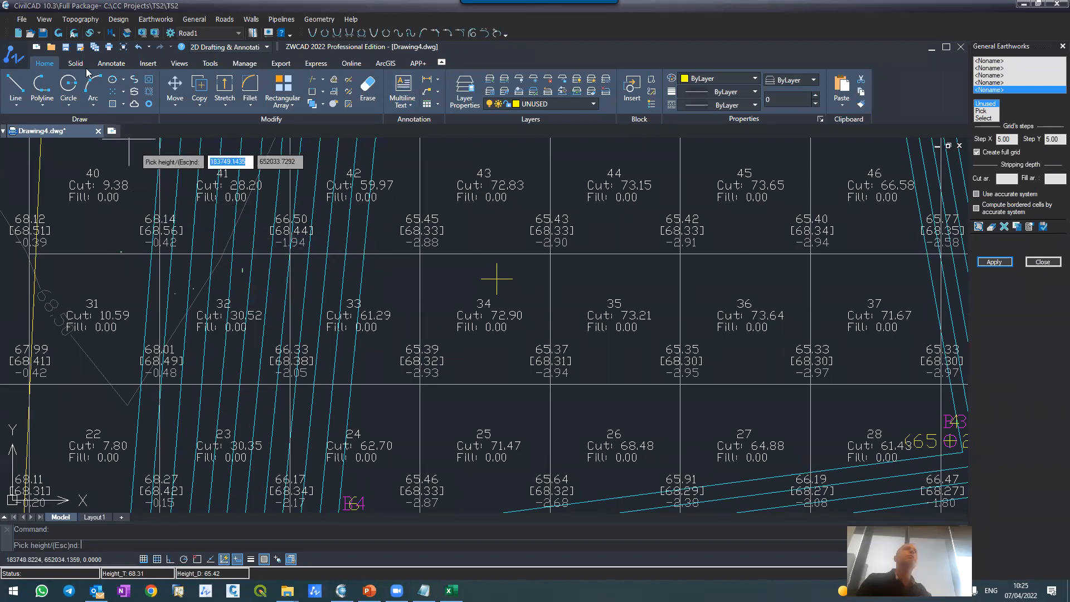
pyautogui.press('Escape')
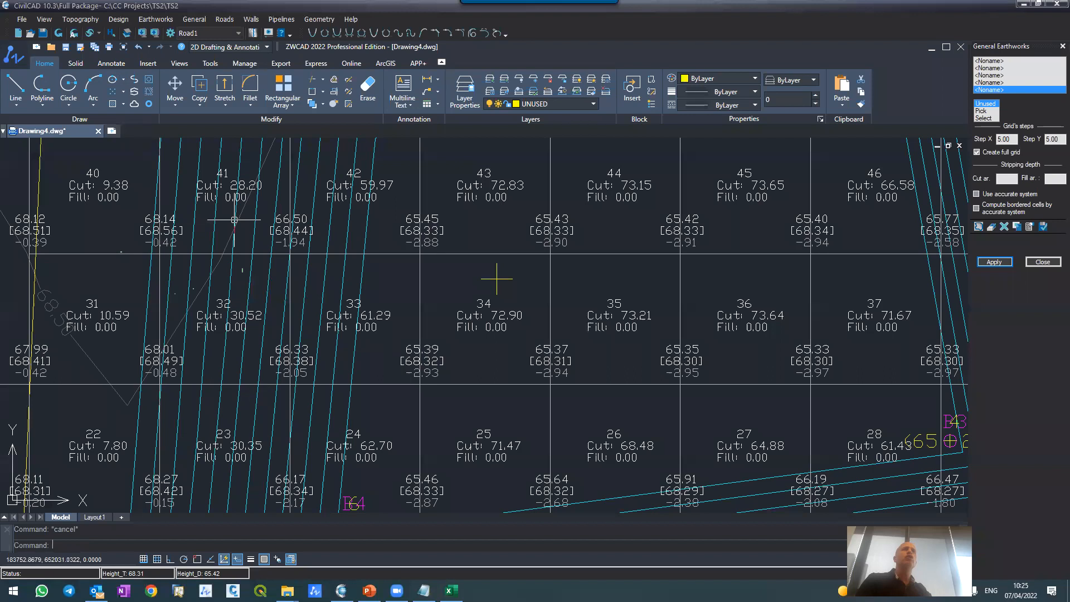
# Step: Add a design coordinate point inside grid cell 36 by picking its location, and rebuild the drawing to show it
pyautogui.click(122, 21)
pyautogui.click(134, 32)
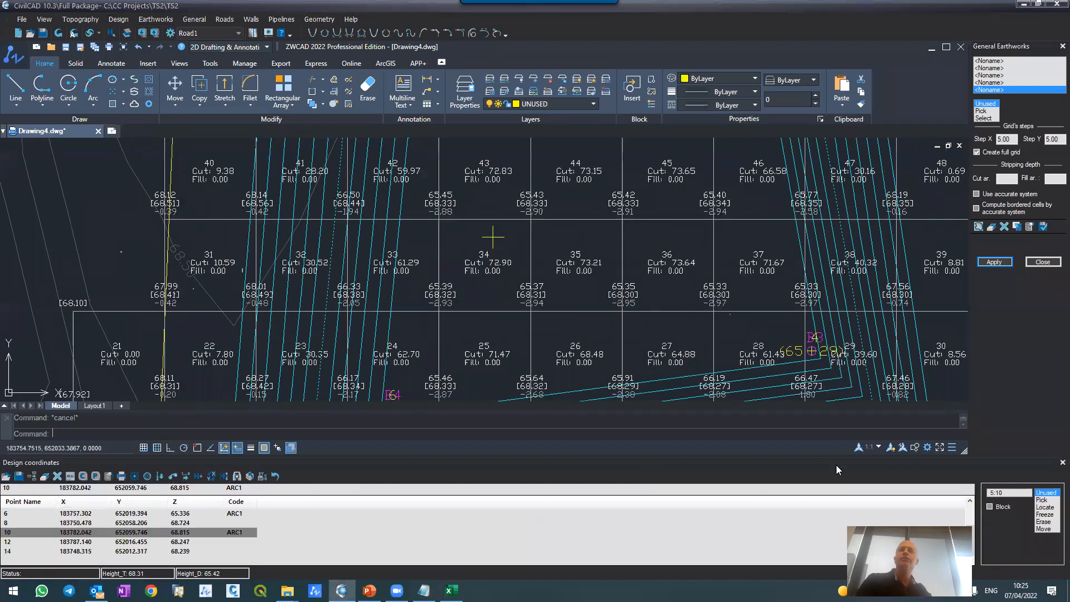
pyautogui.click(1048, 501)
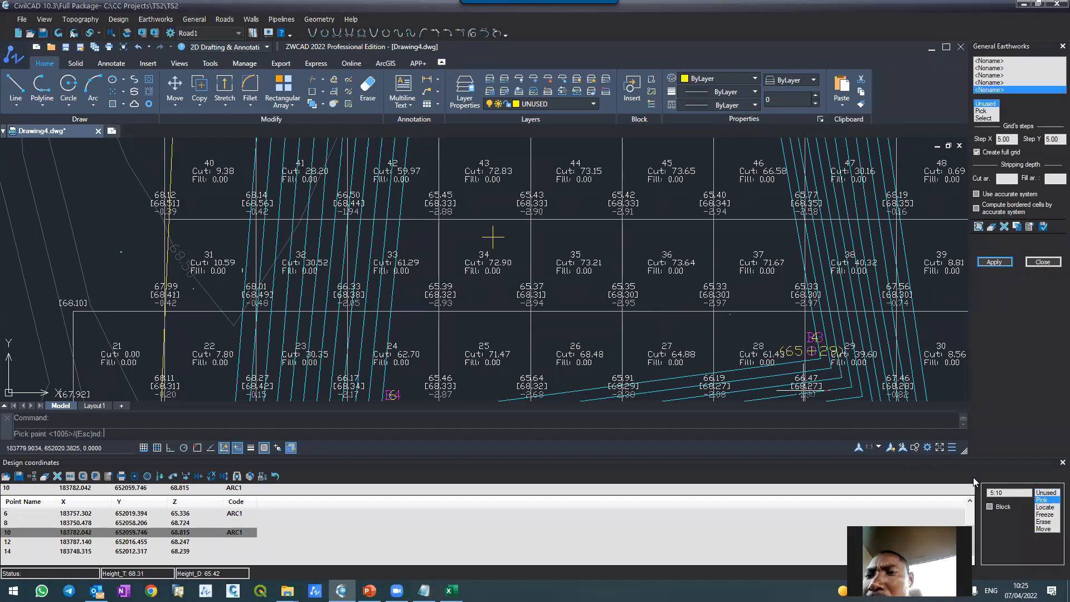
pyautogui.click(668, 298)
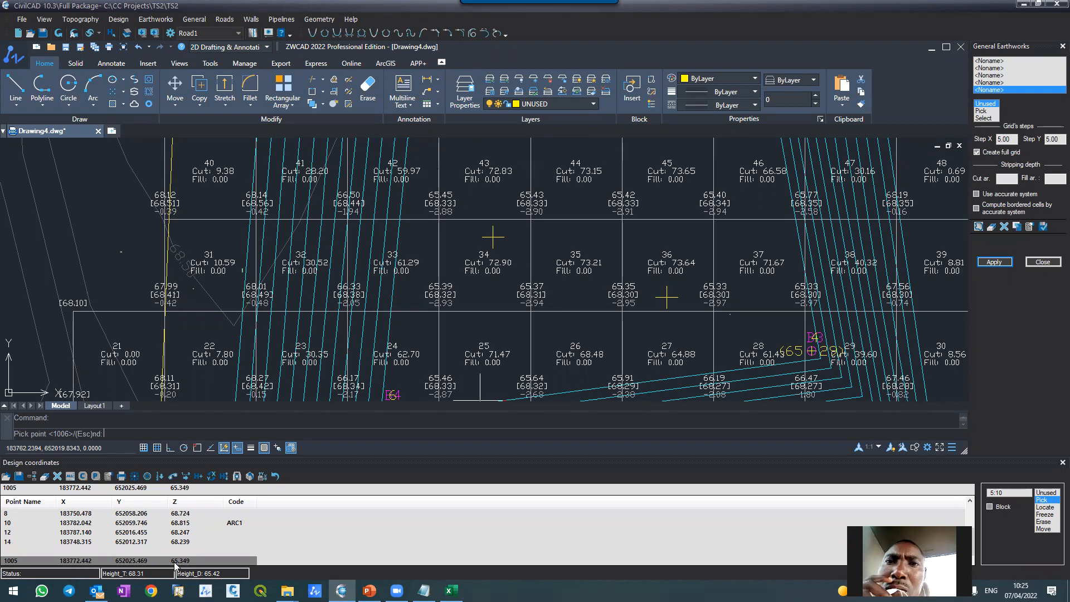
pyautogui.click(58, 33)
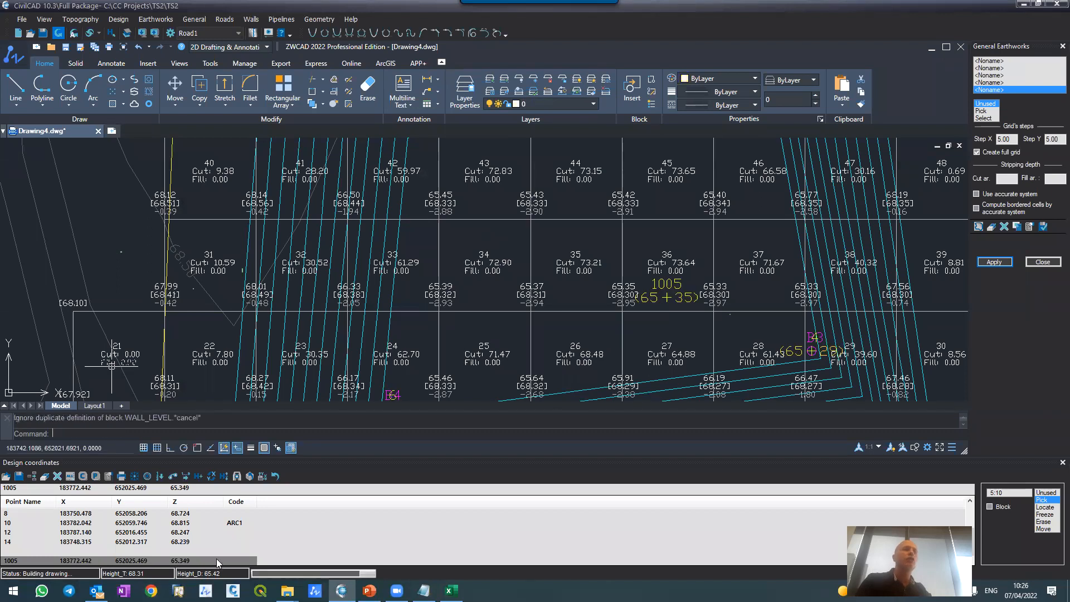
# Step: Compare the new design point's height label in cell 36 with the neighbouring grid heights and its row in the coordinates table
pyautogui.scroll(2, 684, 260)
pyautogui.scroll(2, 684, 261)
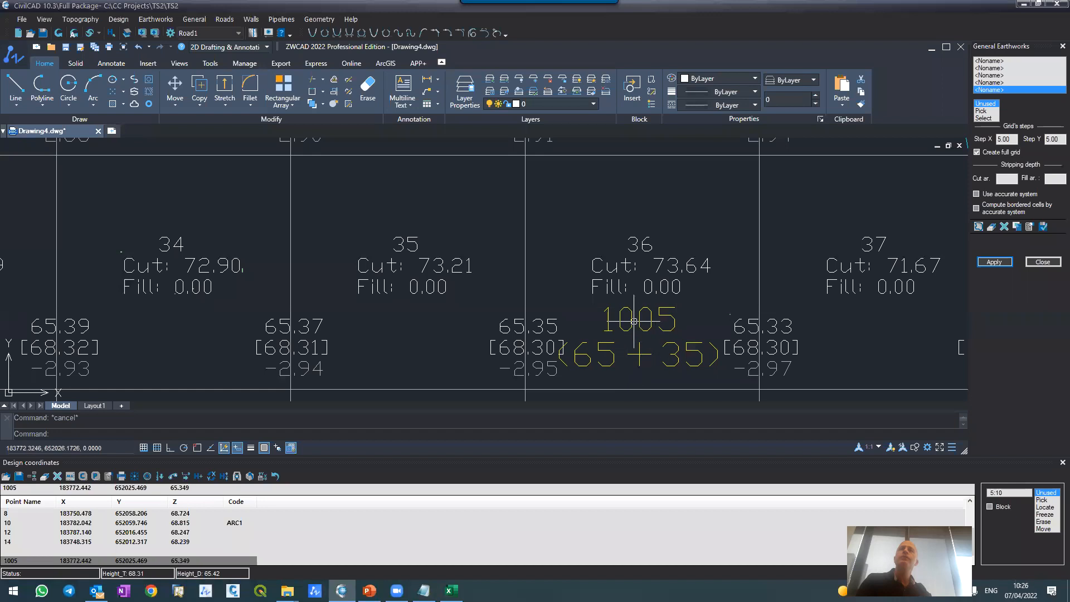
pyautogui.scroll(-2, 613, 293)
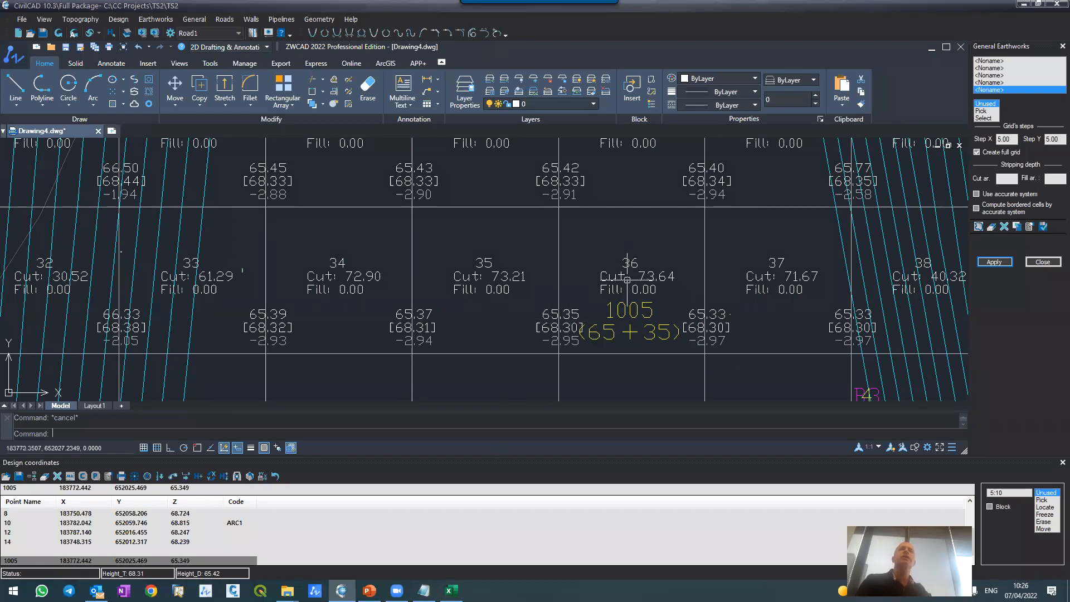
pyautogui.scroll(-8, 592, 289)
pyautogui.scroll(4, 582, 275)
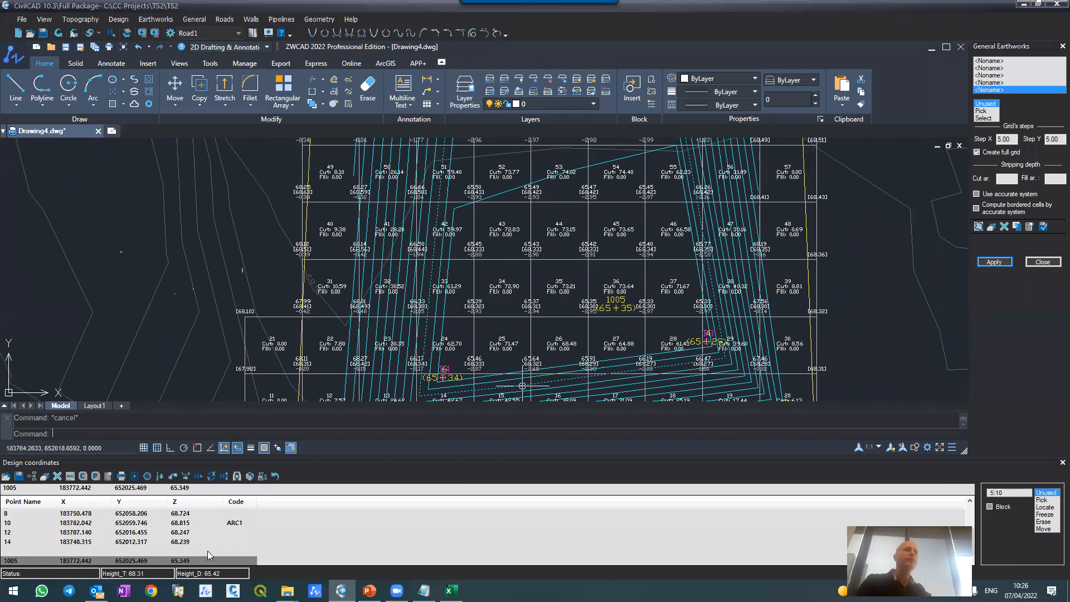
pyautogui.click(175, 561)
pyautogui.click(169, 542)
pyautogui.click(168, 551)
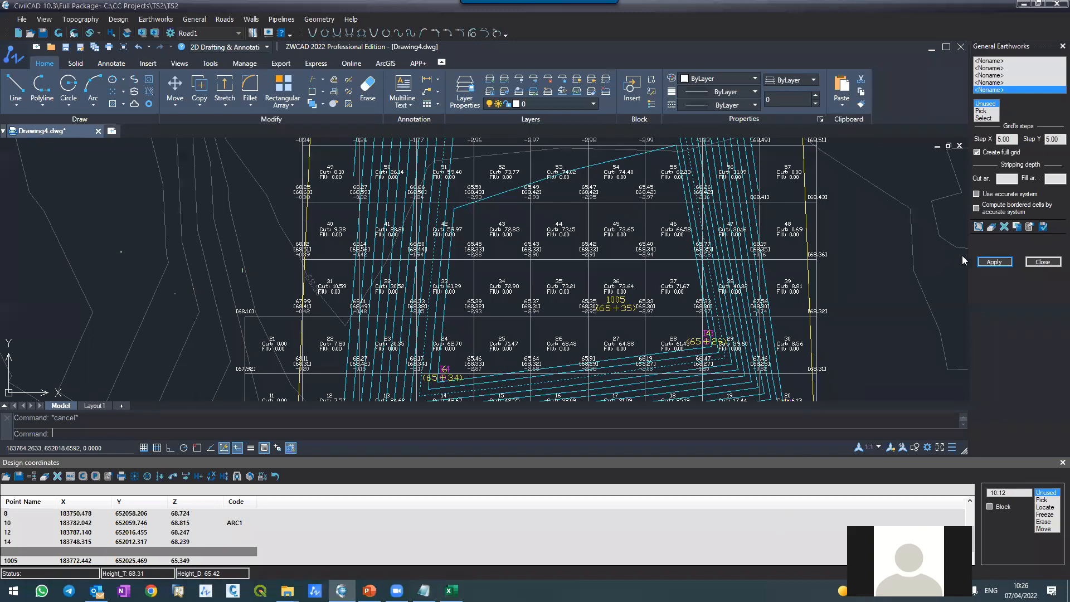
# Step: Close the General Earthworks settings and examine the grid cells along the yellow boundary and the lower slopes
pyautogui.click(1040, 263)
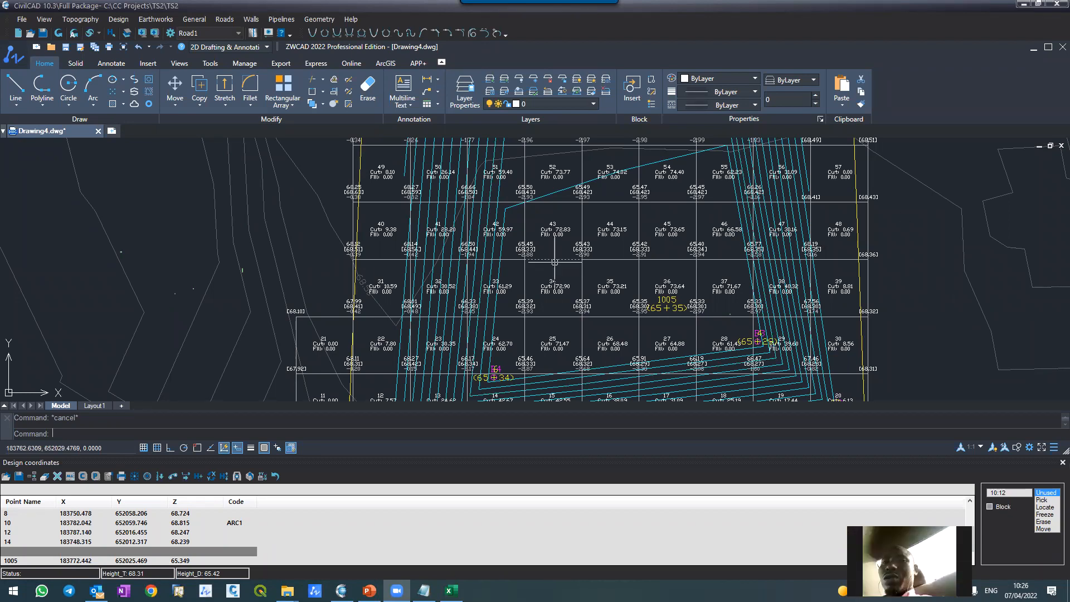
pyautogui.scroll(-8, 563, 262)
pyautogui.scroll(6, 559, 267)
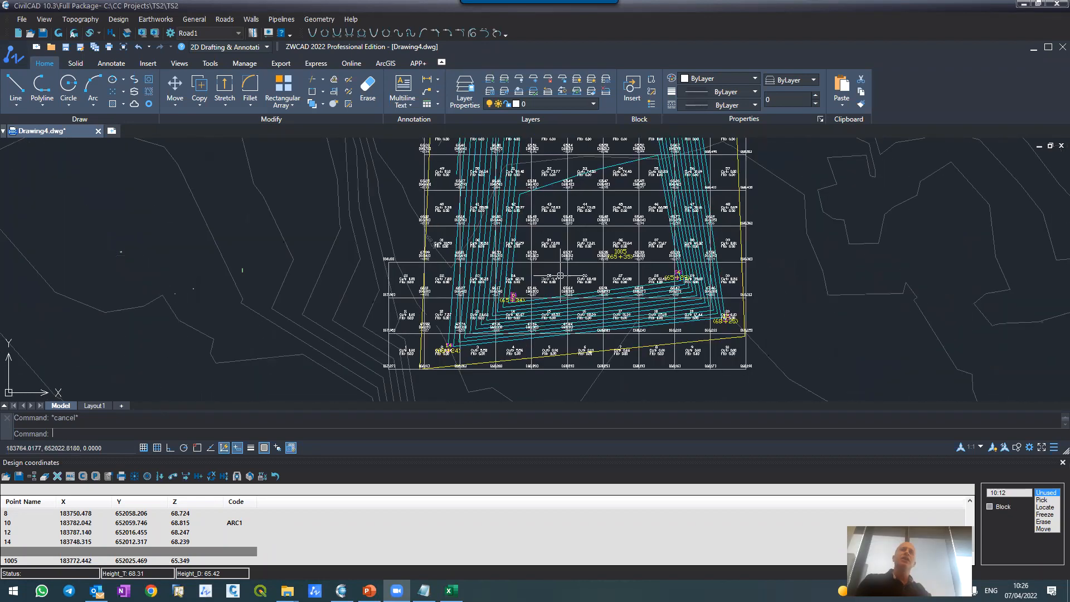
pyautogui.scroll(3, 563, 295)
pyautogui.scroll(-3, 549, 276)
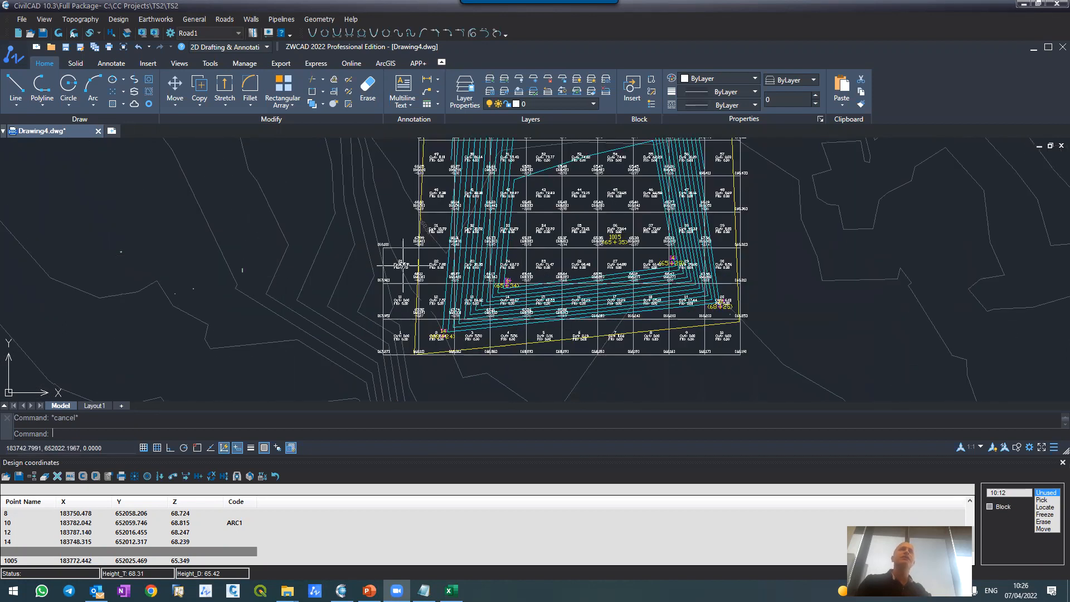
pyautogui.scroll(4, 550, 299)
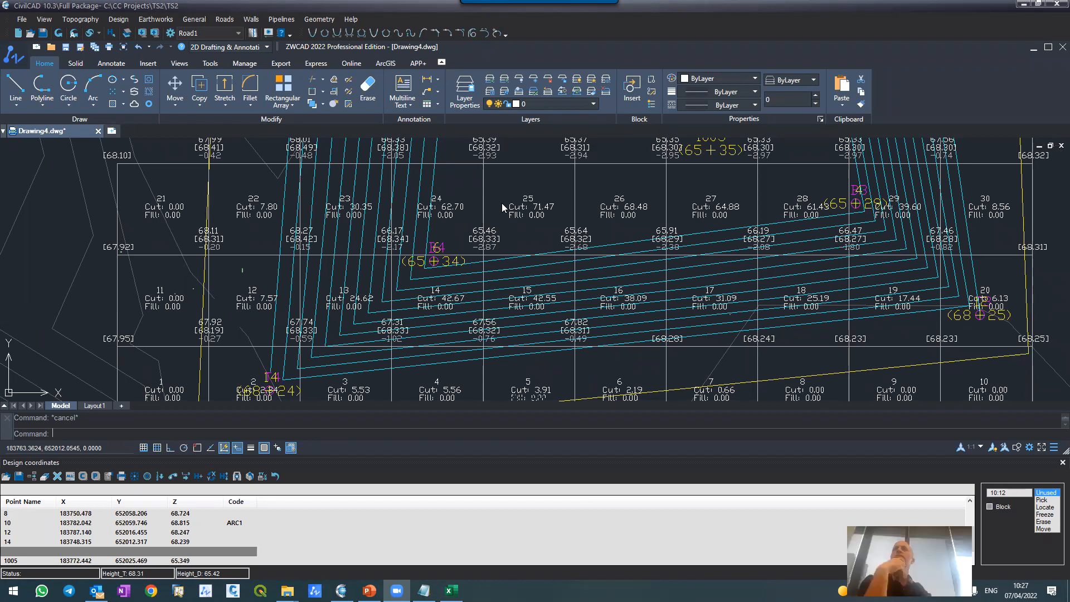
# Step: Close the Design coordinates table and review the earthworks grid within the surrounding site contours
pyautogui.scroll(-6, 461, 223)
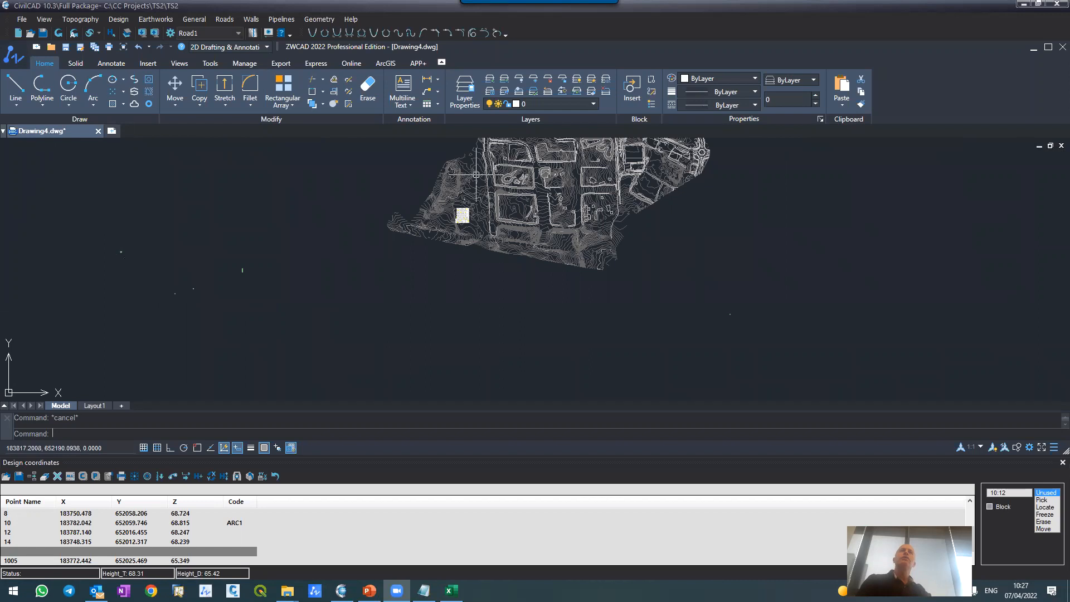
pyautogui.scroll(-5, 480, 195)
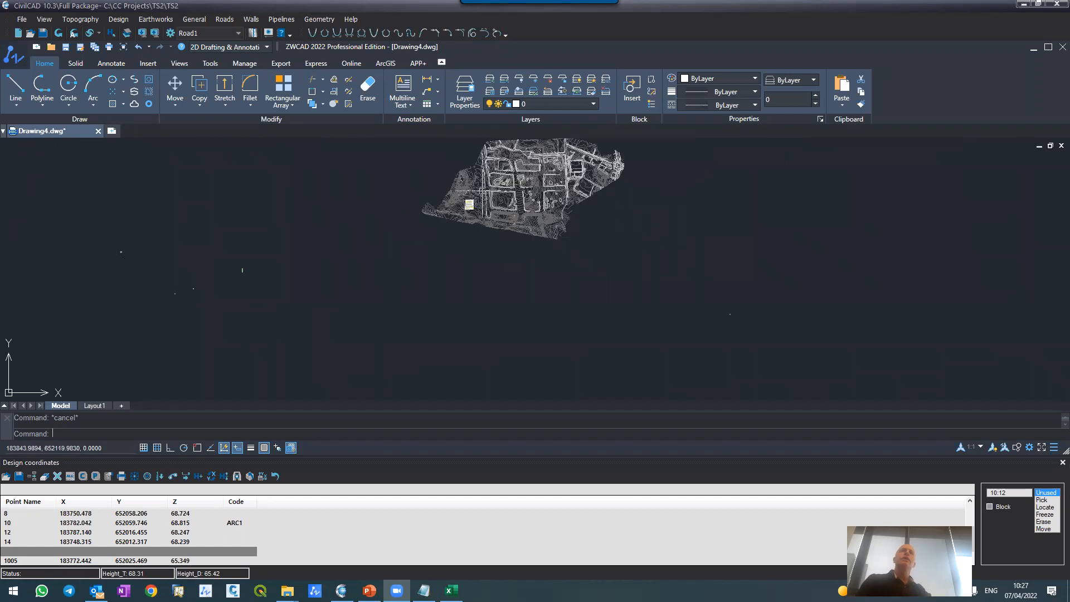
pyautogui.click(1061, 462)
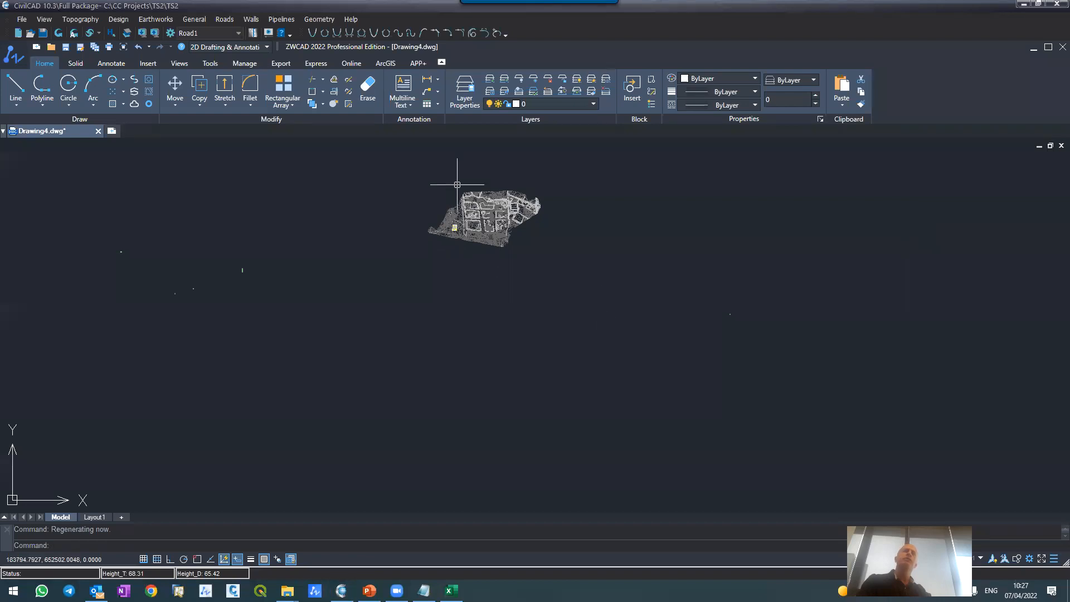
pyautogui.scroll(6, 462, 189)
pyautogui.scroll(4, 454, 359)
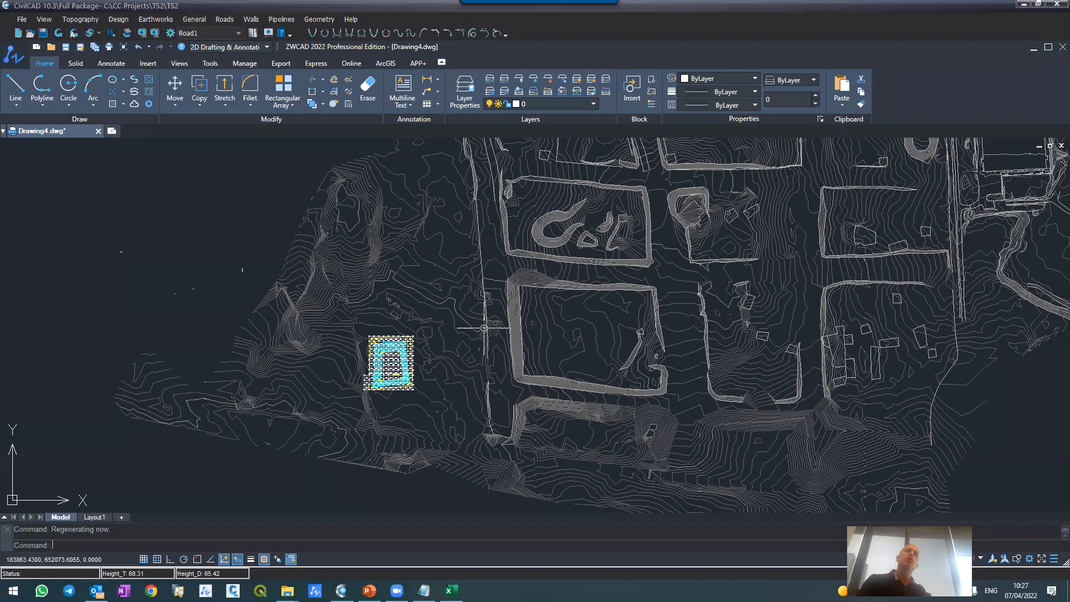
pyautogui.scroll(-4, 497, 373)
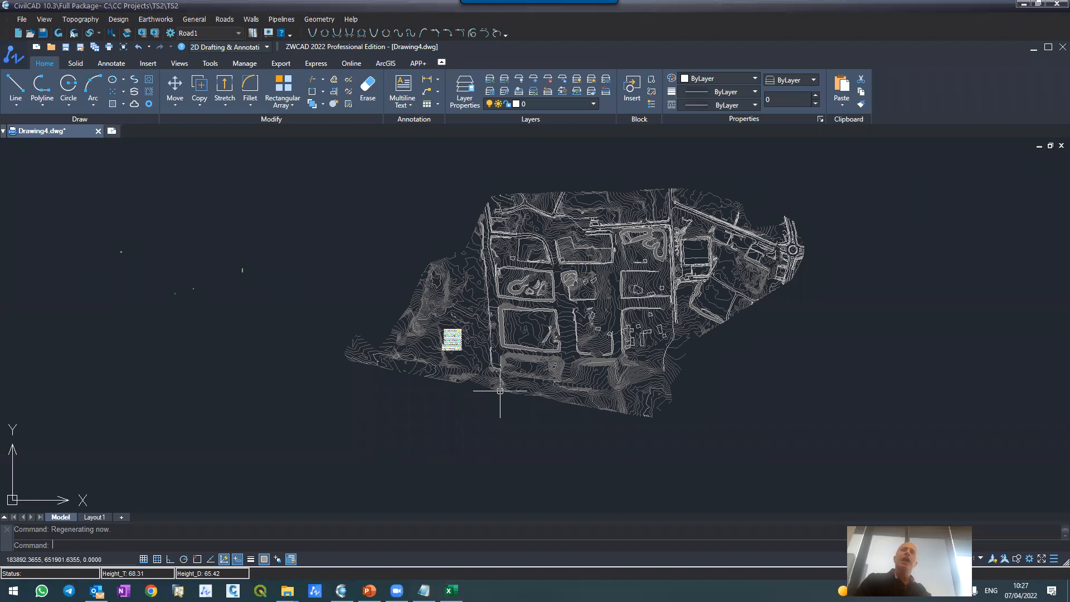
pyautogui.scroll(2, 496, 390)
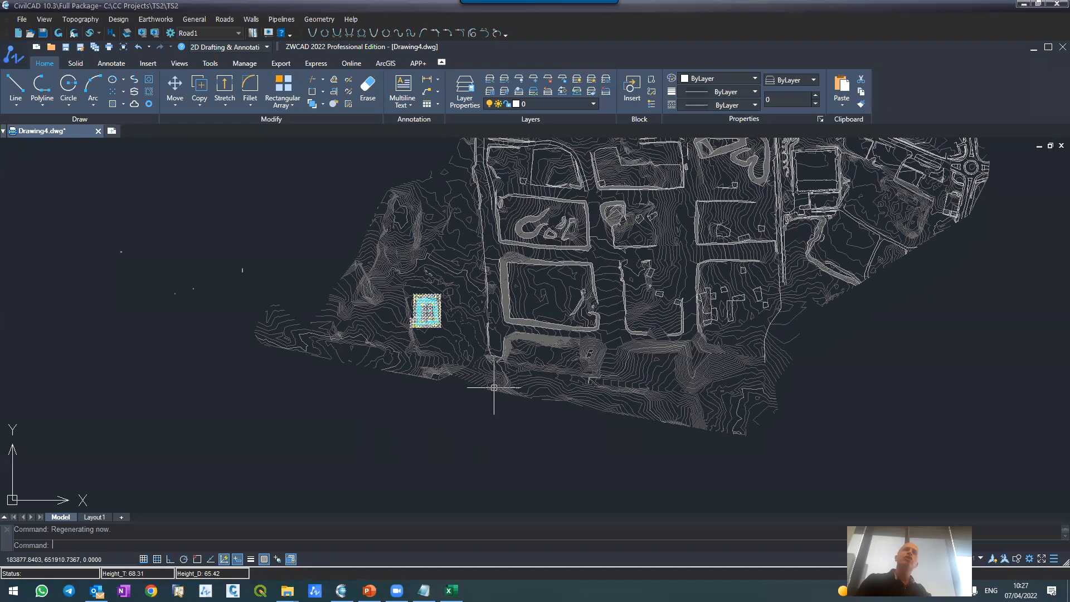
pyautogui.scroll(-4, 524, 234)
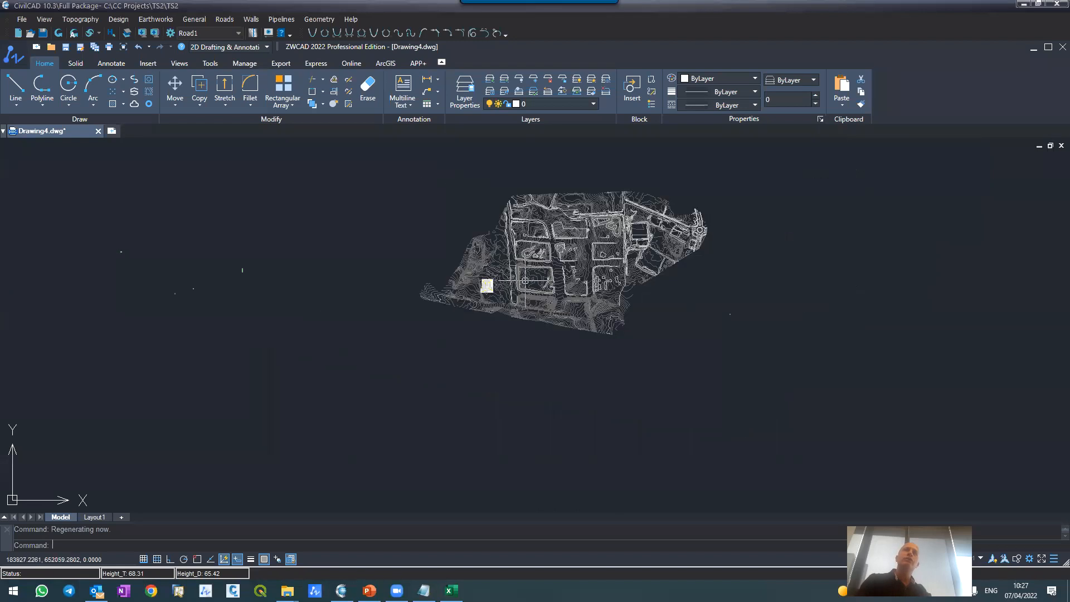
pyautogui.scroll(4, 482, 184)
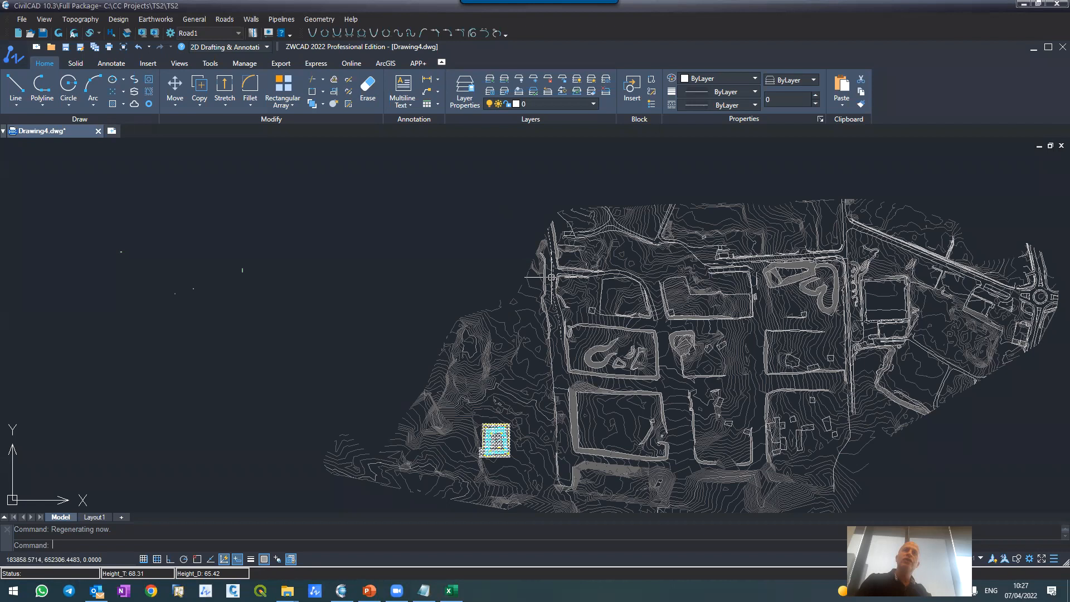
pyautogui.scroll(-3, 548, 272)
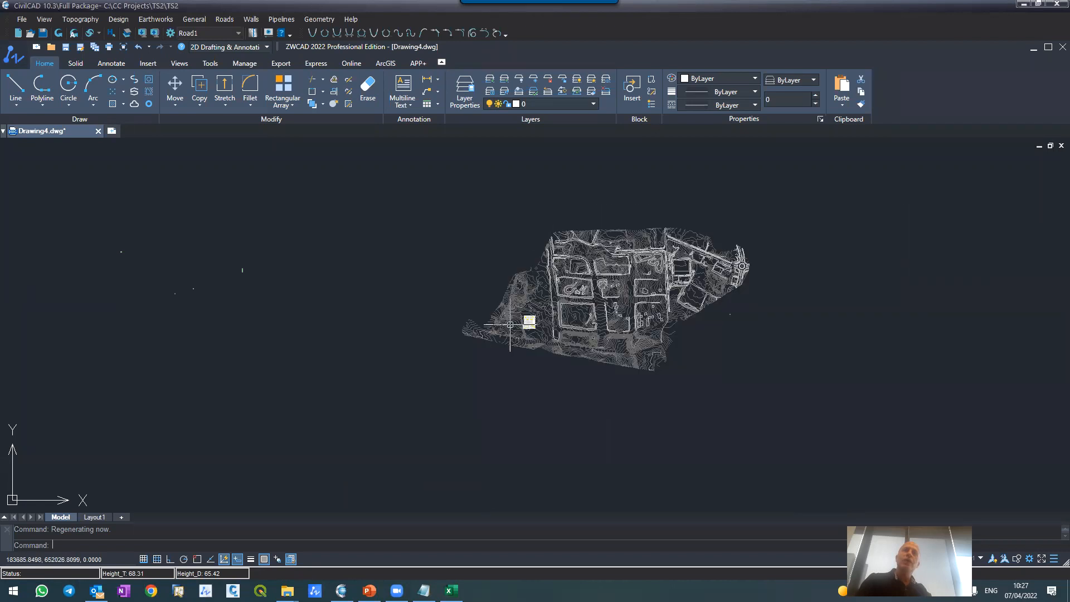
pyautogui.scroll(6, 552, 311)
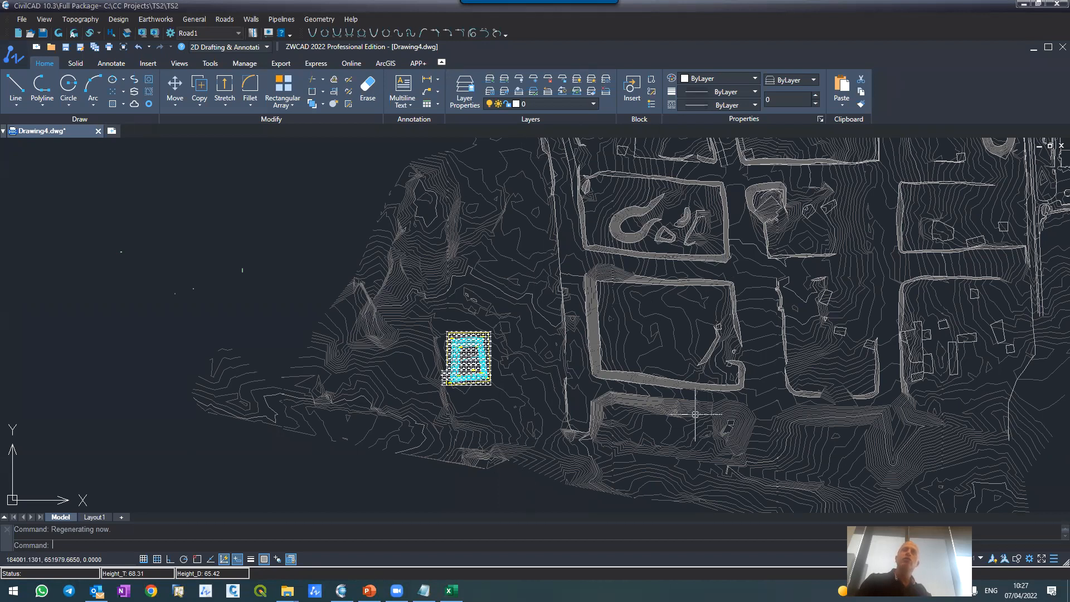
pyautogui.scroll(-3, 632, 368)
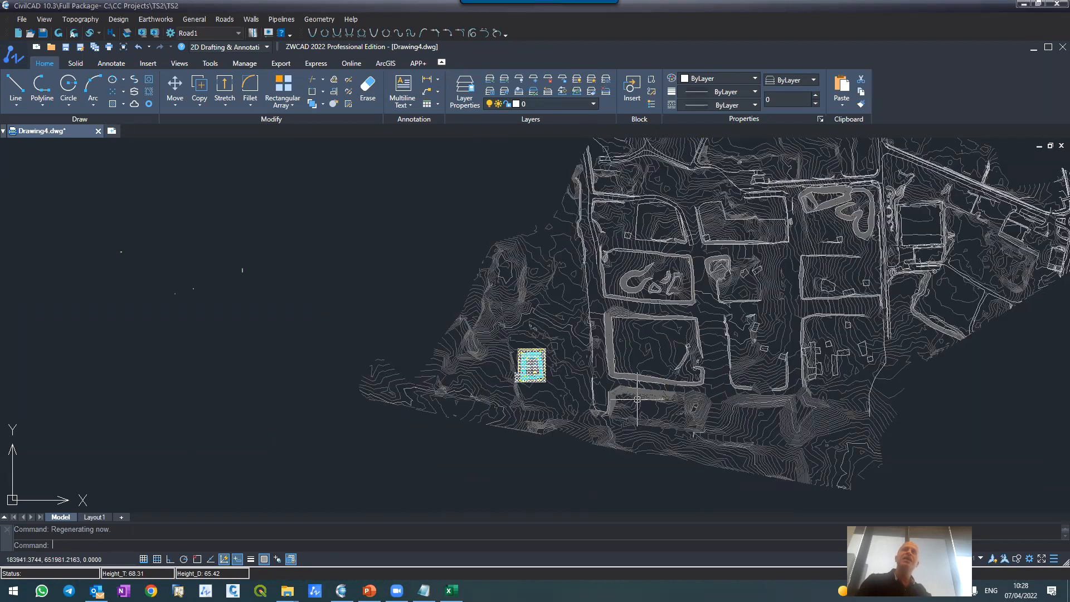
pyautogui.scroll(3, 617, 231)
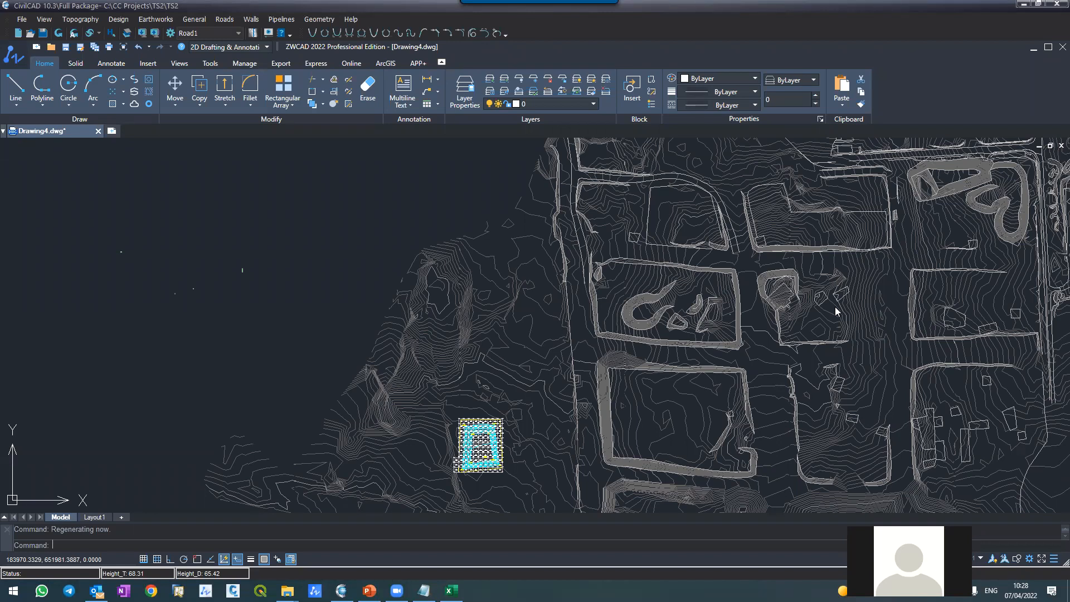
pyautogui.press('XF86AudioRaiseVolume')
pyautogui.press('XF86AudioRaiseVolume')
pyautogui.press('XF86AudioRaiseVolume')
pyautogui.press('XF86AudioRaiseVolume')
pyautogui.press('XF86AudioRaiseVolume')
pyautogui.press('XF86AudioRaiseVolume')
pyautogui.press('XF86AudioRaiseVolume')
pyautogui.press('XF86AudioRaiseVolume')
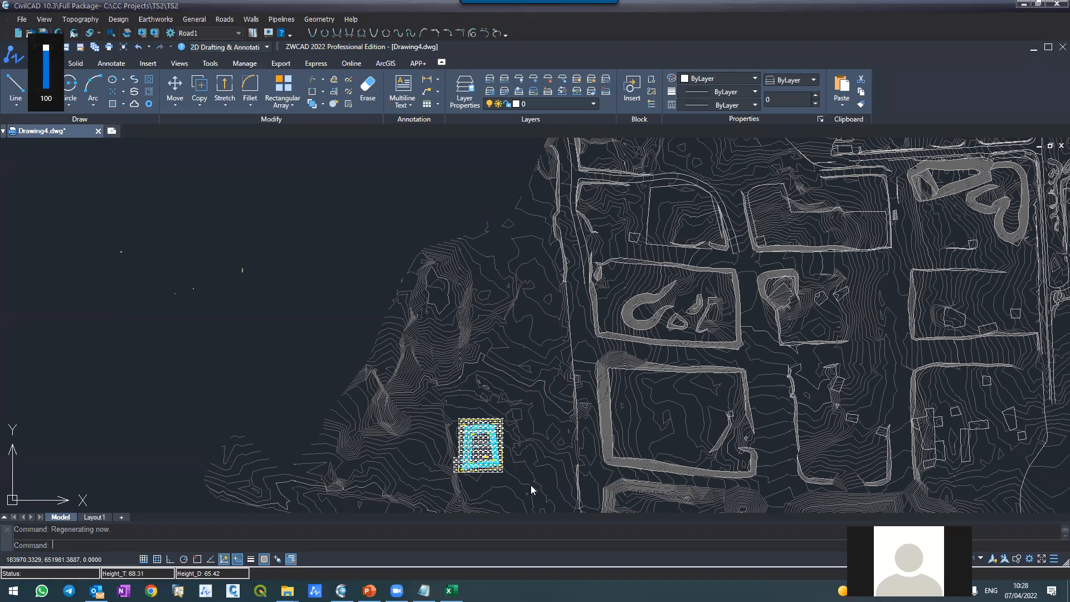
# Step: Calculate the triangle-based earthworks volumes without stripping depths, and close the resulting report
pyautogui.scroll(3, 459, 473)
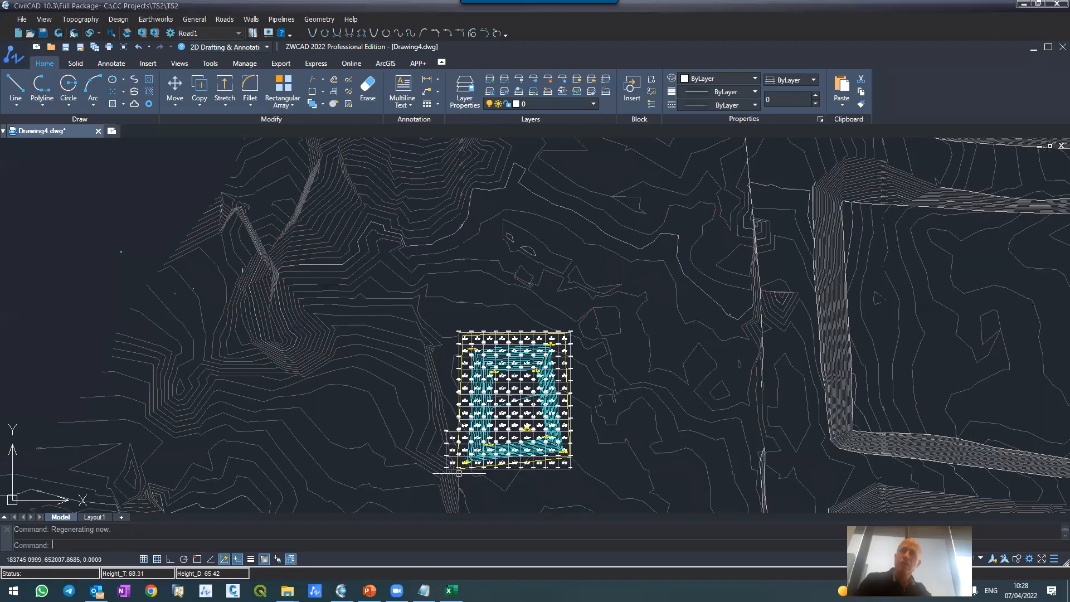
pyautogui.scroll(4, 459, 473)
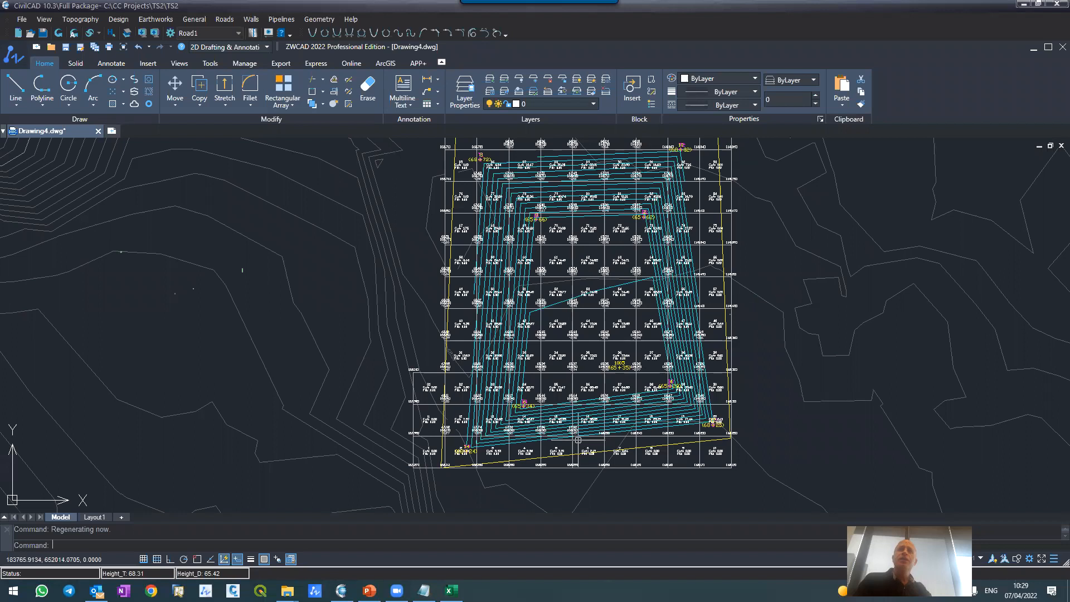
pyautogui.scroll(2, 560, 390)
pyautogui.scroll(-3, 555, 348)
pyautogui.scroll(3, 498, 326)
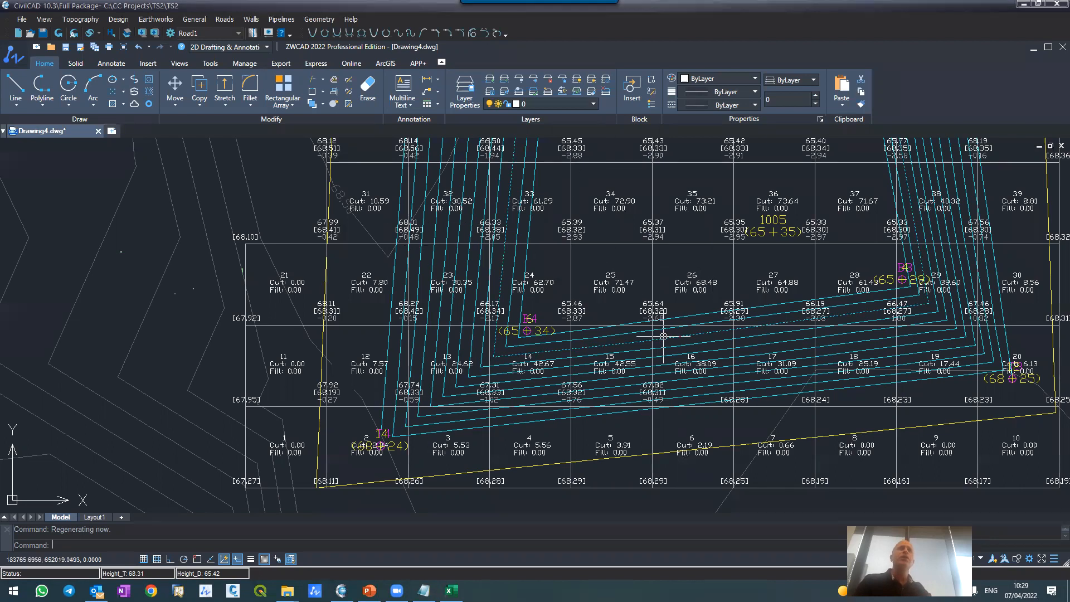
pyautogui.click(156, 20)
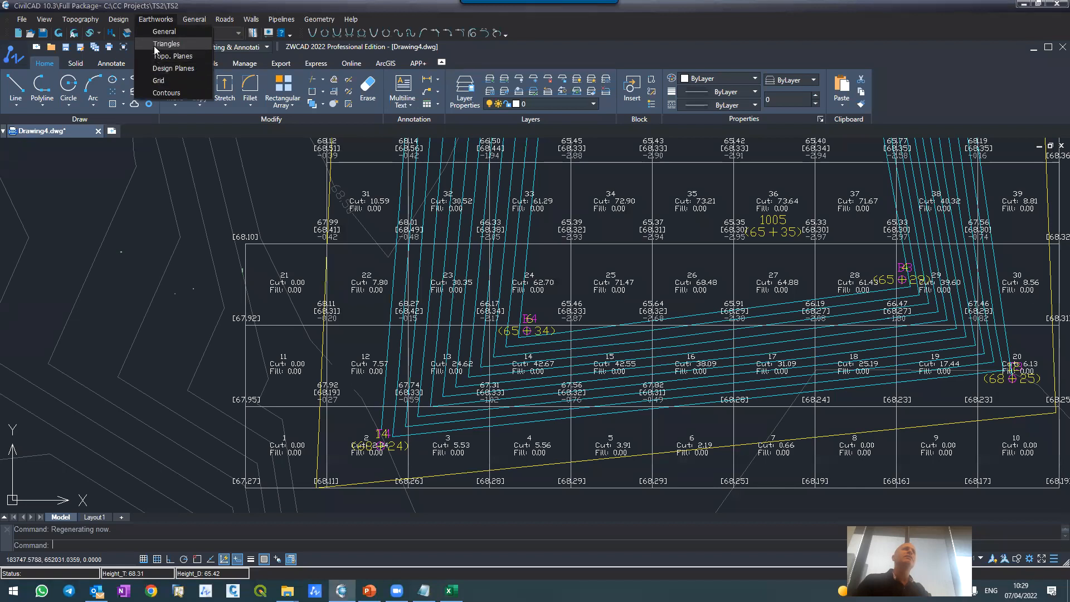
pyautogui.click(155, 45)
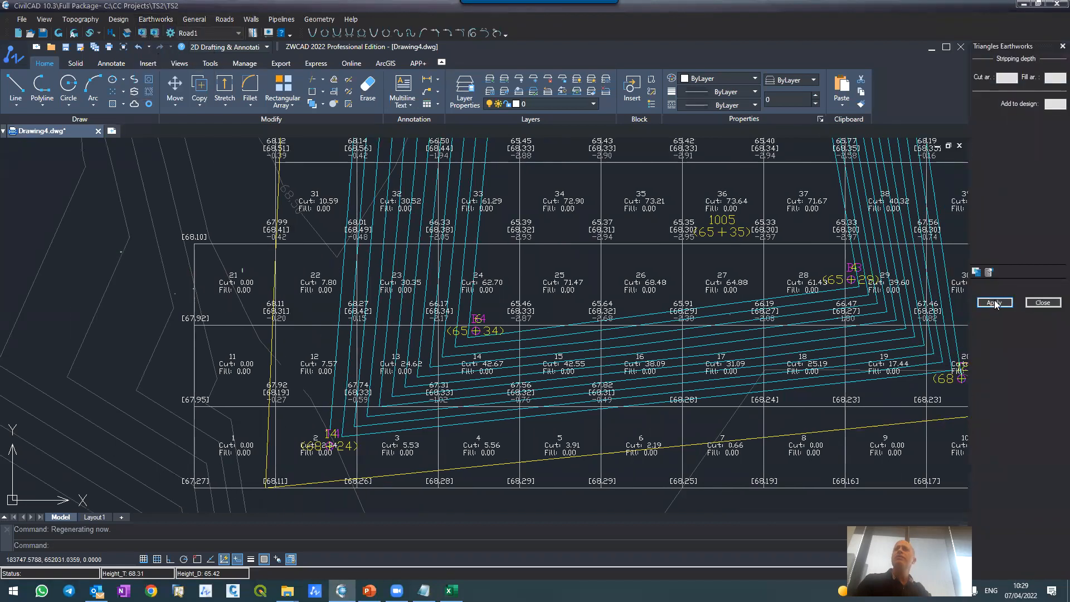
pyautogui.click(995, 303)
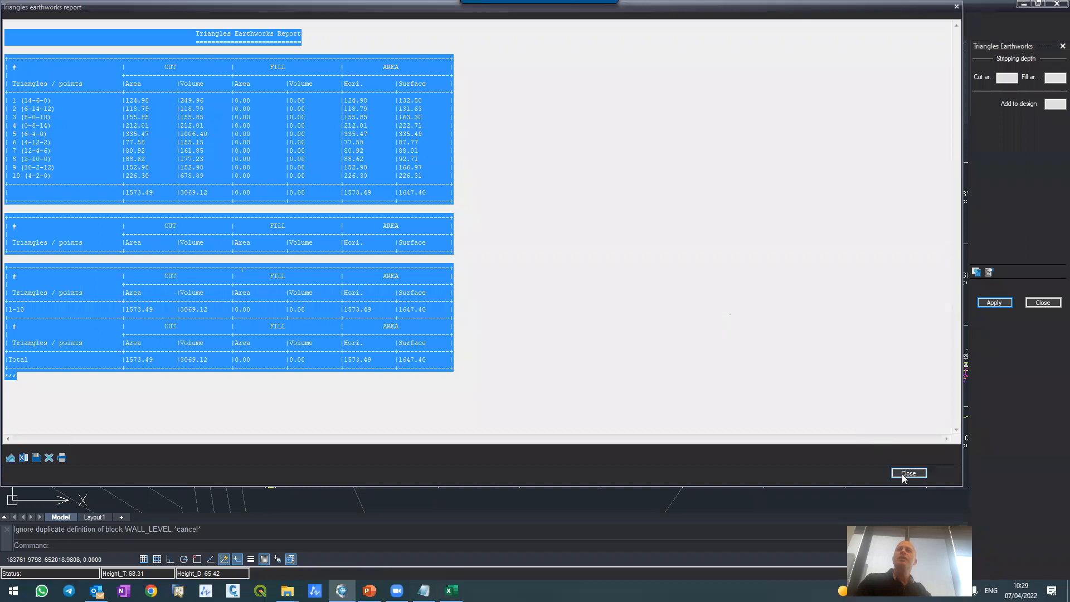
pyautogui.click(904, 474)
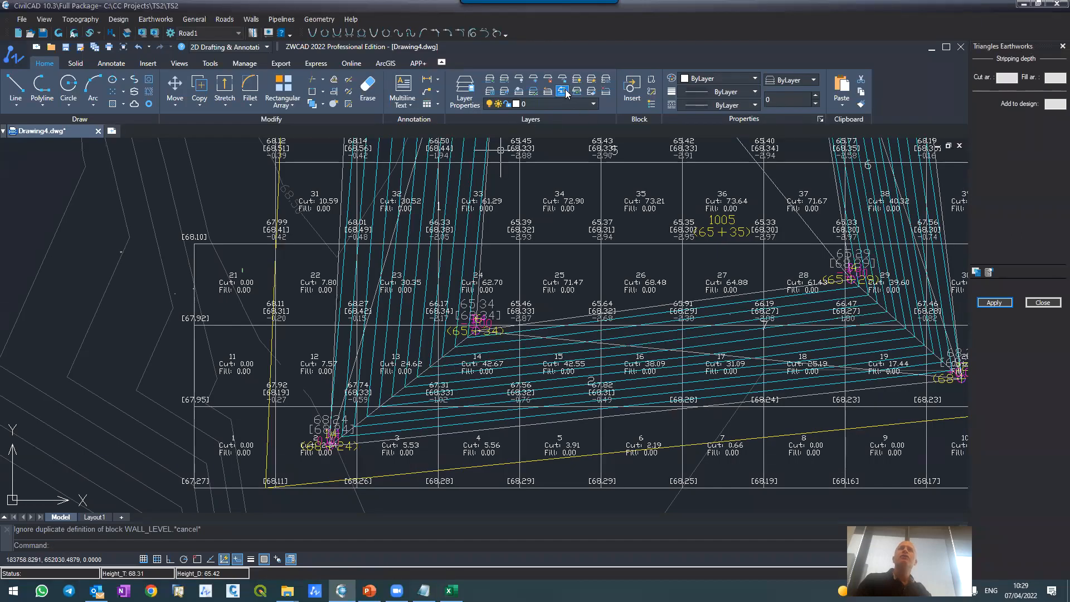
# Step: Freeze the layers holding the earthworks grid, its node heights and its cut/fill labels, including CG-ETWK-TOPO-DATA and CG-ETWK-DATA
pyautogui.click(534, 79)
pyautogui.click(526, 230)
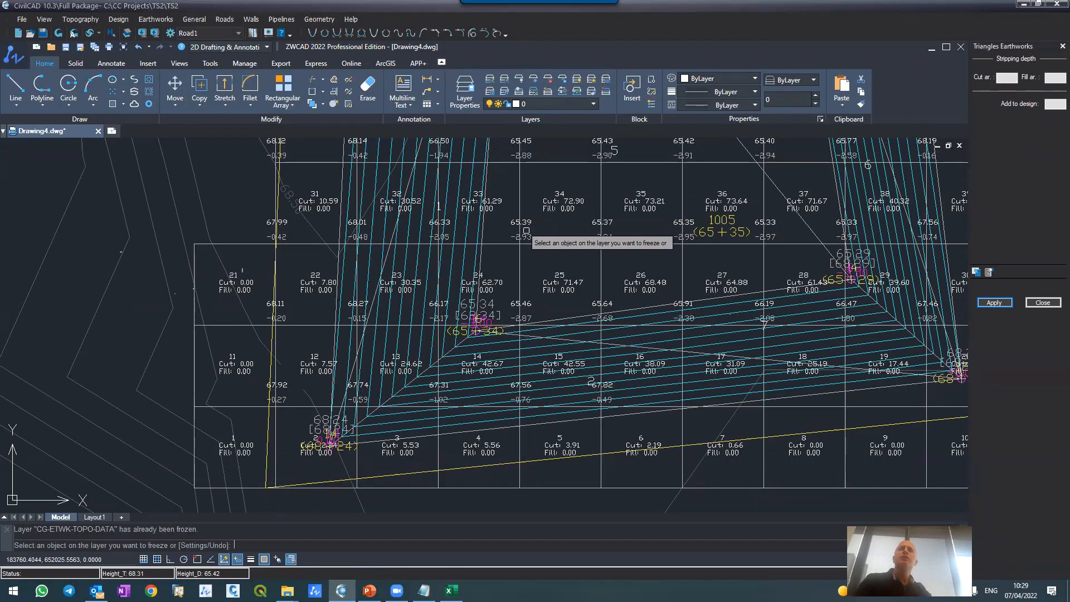
pyautogui.click(526, 235)
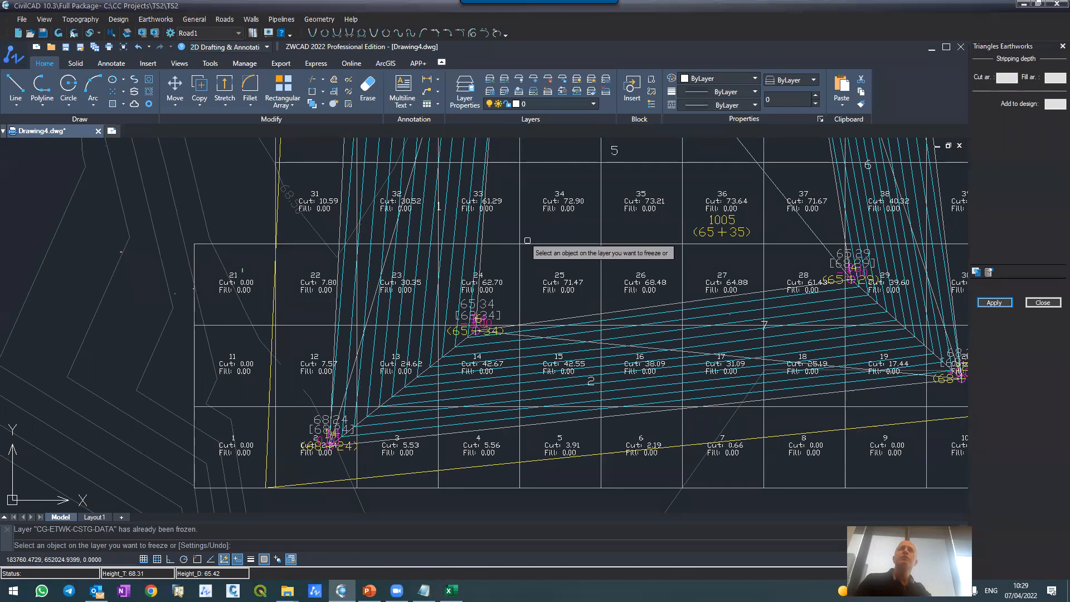
pyautogui.click(528, 241)
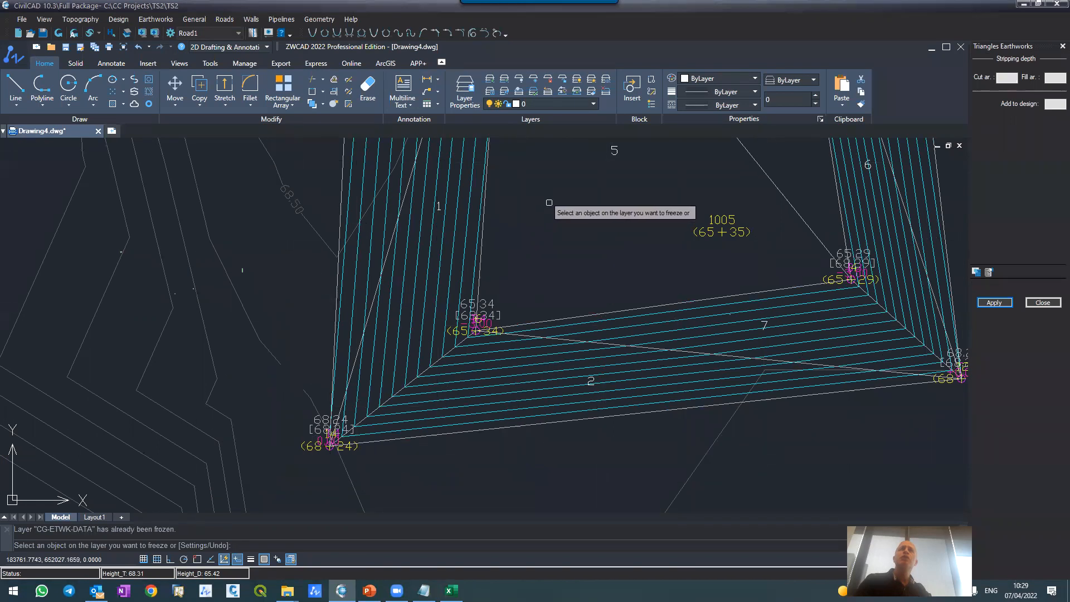
pyautogui.press('Escape')
# Step: Examine the numbered triangles across the pit, highlighting the edge shared by triangles 2 and 7 on the lower slope
pyautogui.scroll(-2, 549, 286)
pyautogui.scroll(-3, 549, 286)
pyautogui.scroll(5, 550, 225)
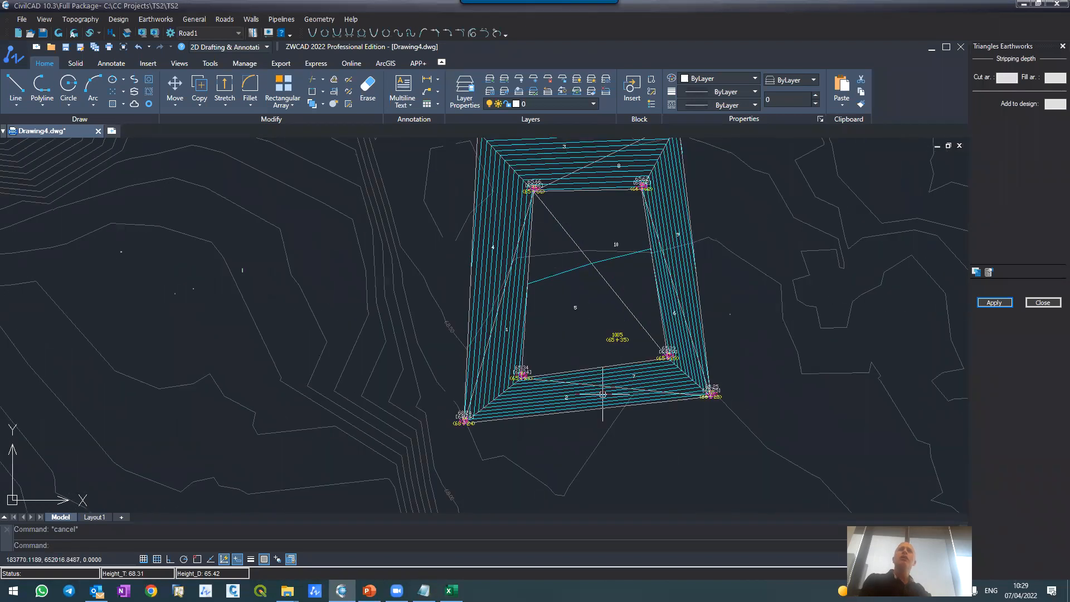
pyautogui.scroll(6, 603, 393)
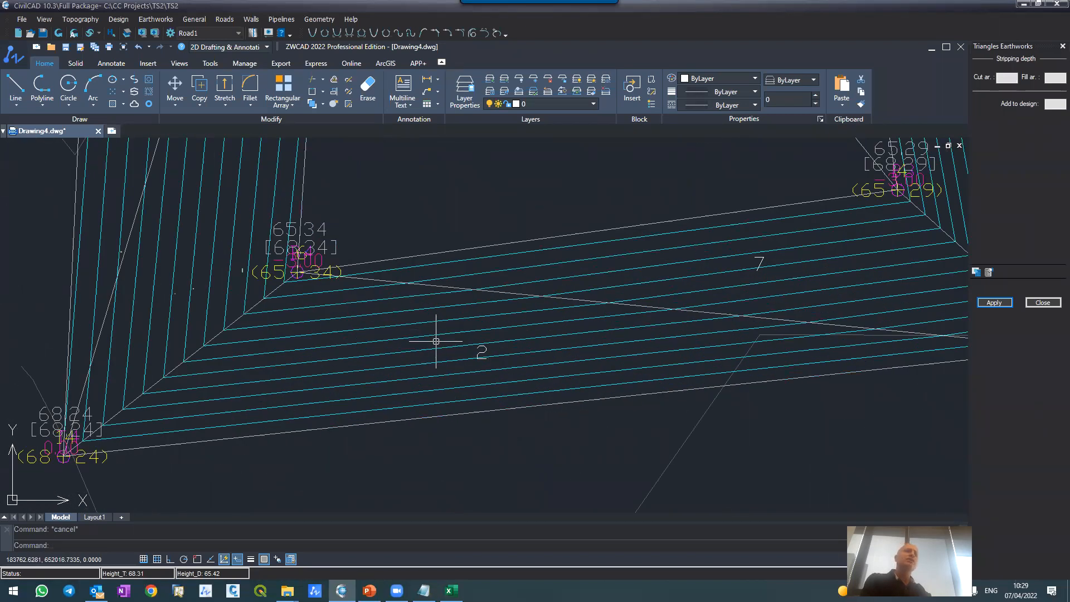
pyautogui.click(452, 286)
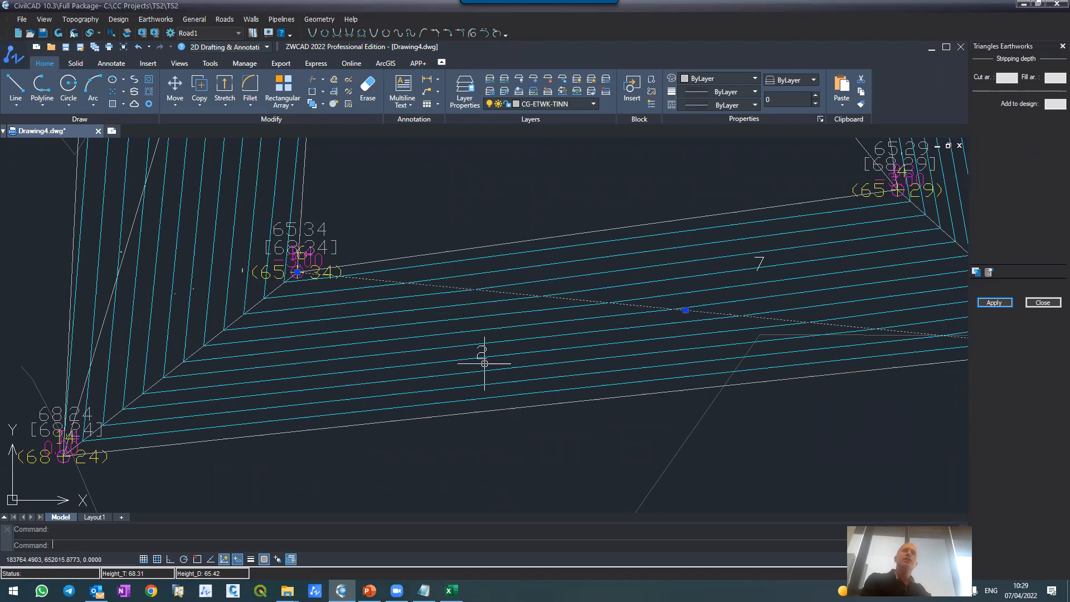
pyautogui.scroll(-8, 459, 292)
pyautogui.scroll(4, 470, 303)
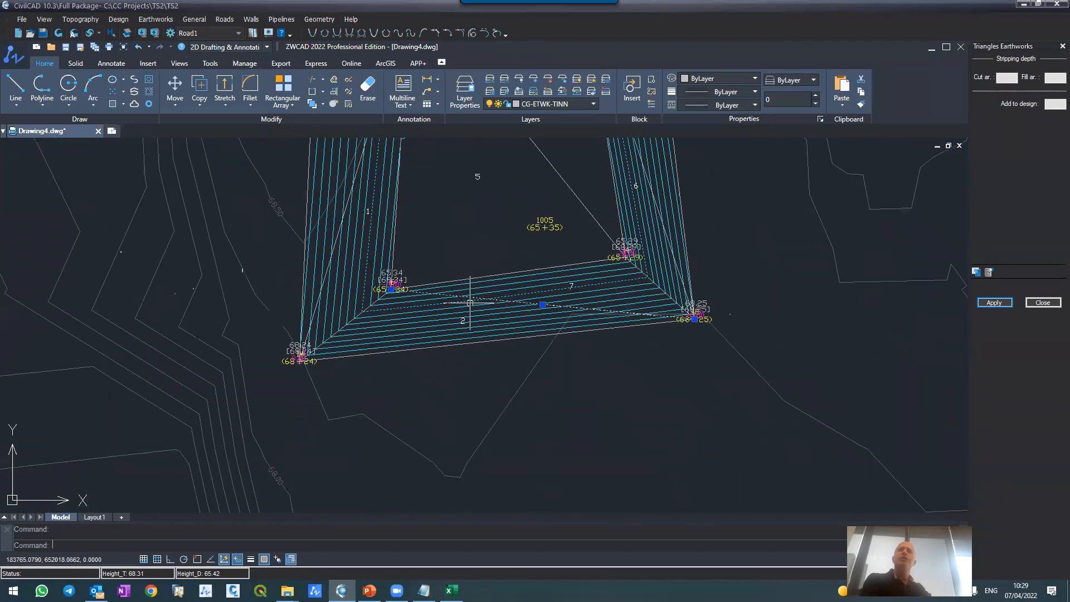
pyautogui.scroll(-5, 566, 271)
pyautogui.scroll(3, 558, 312)
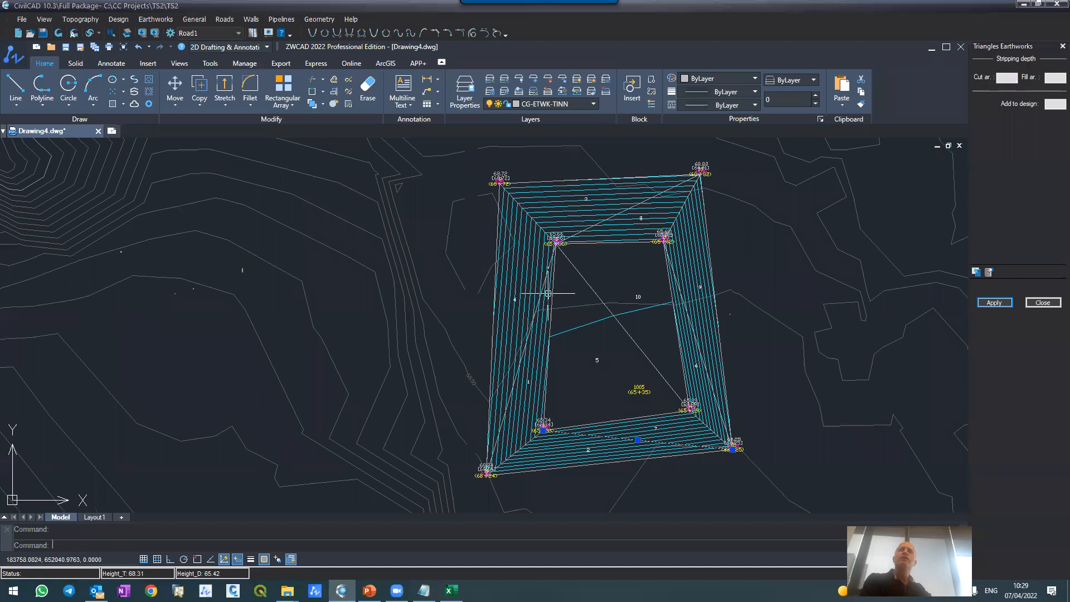
# Step: Freeze the point label layers PT-ELEVATION, PT-SYMBOL, PT-NAME and CG-TOPO-SPOT-NAME by picking their objects at the pit's upper-left inner corner
pyautogui.click(570, 234)
pyautogui.scroll(5, 566, 237)
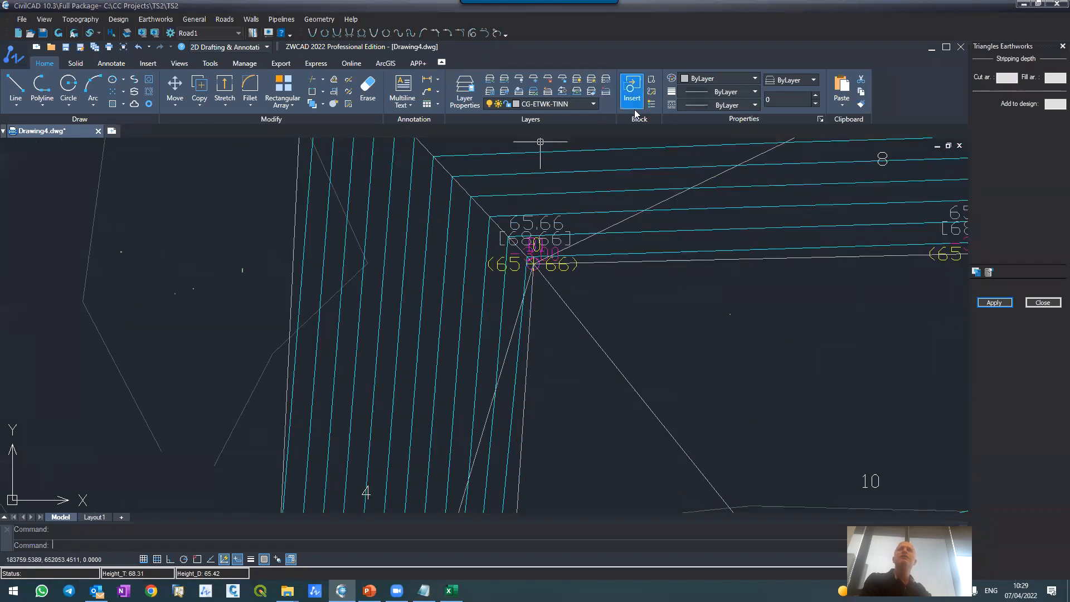
pyautogui.click(541, 89)
pyautogui.click(517, 270)
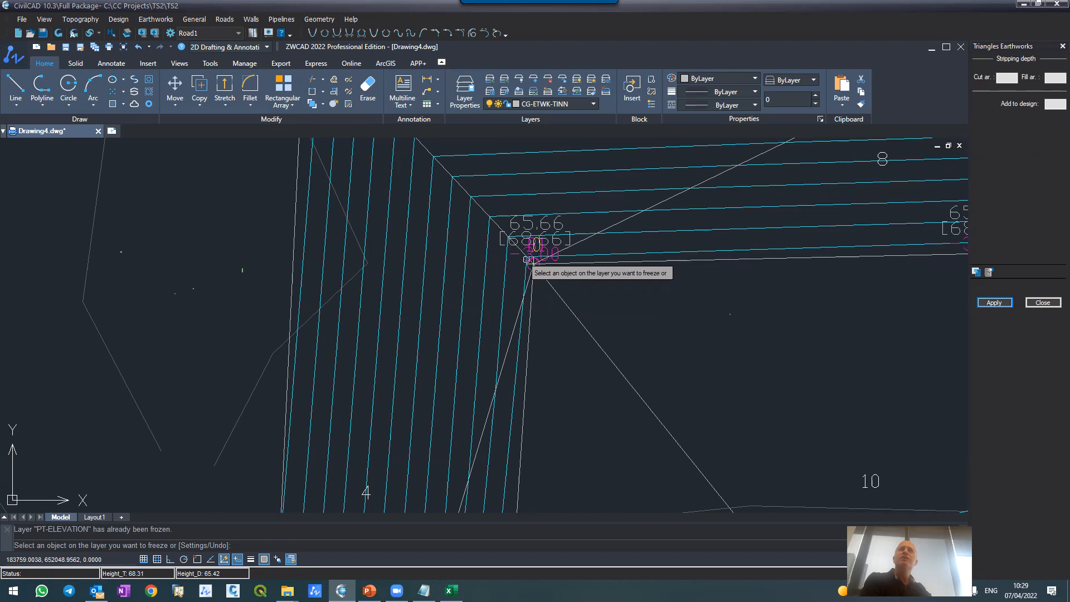
pyautogui.scroll(3, 527, 258)
pyautogui.click(513, 360)
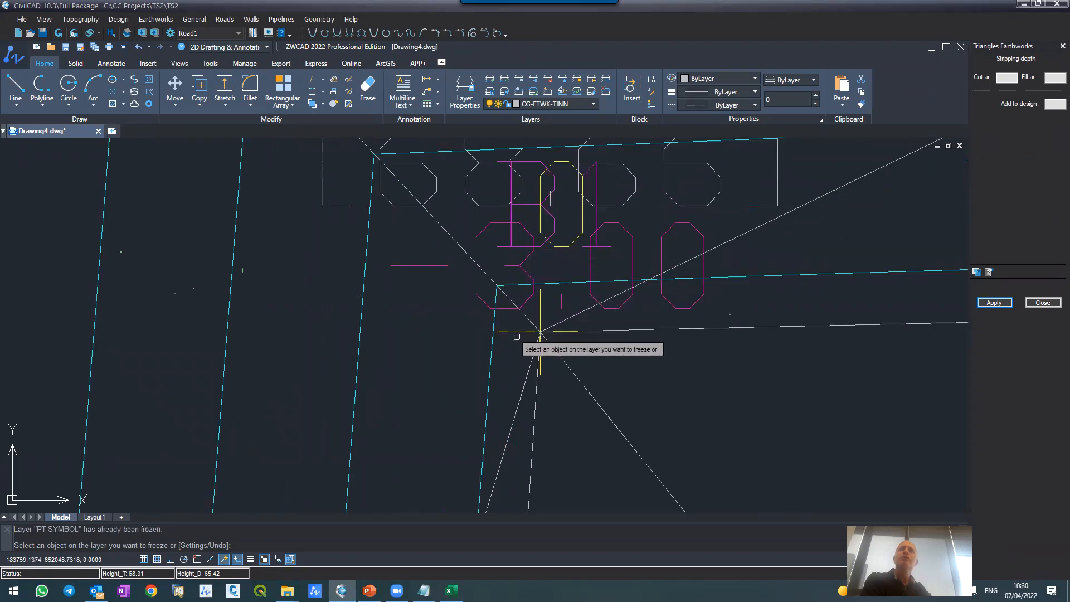
pyautogui.click(514, 214)
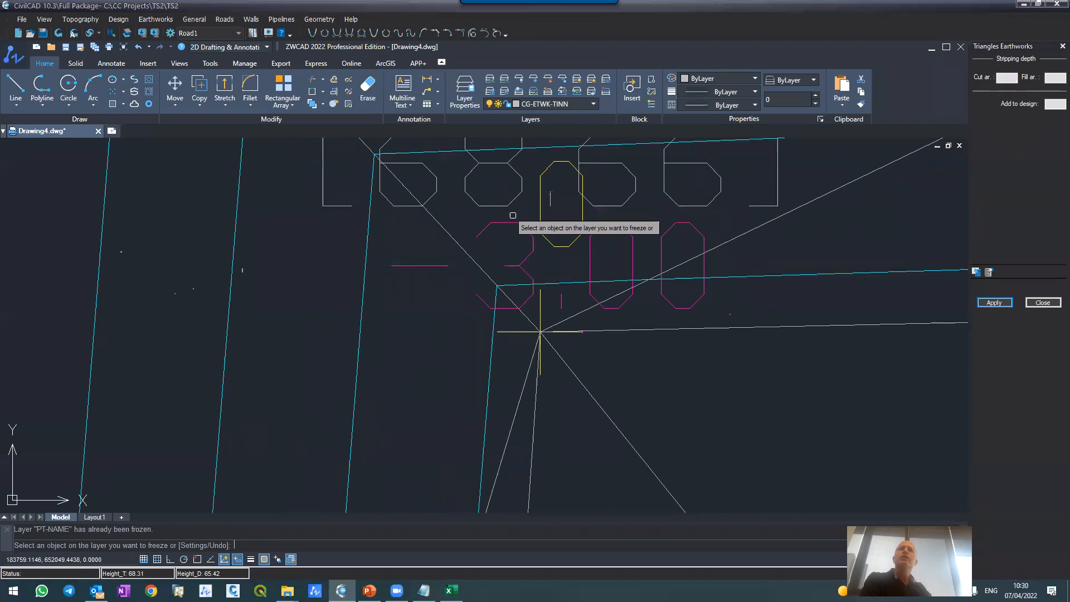
pyautogui.scroll(-5, 545, 240)
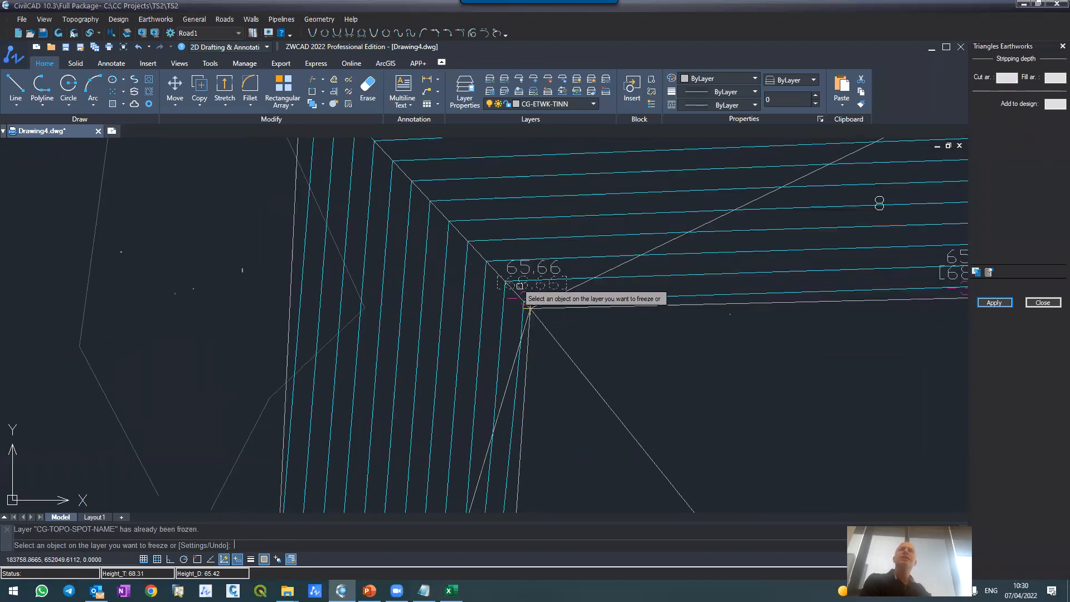
pyautogui.scroll(-3, 528, 293)
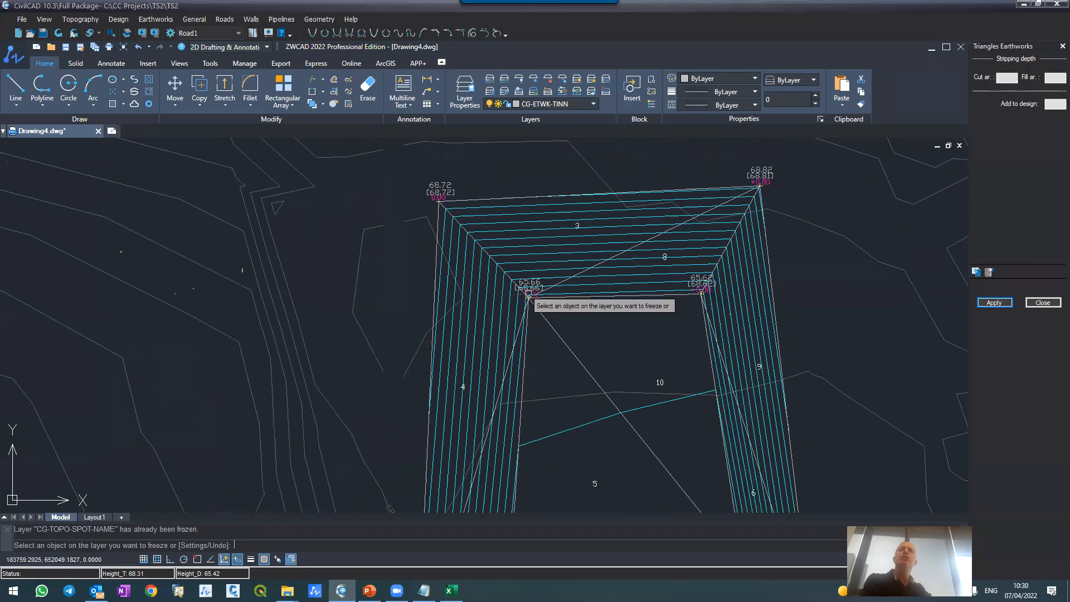
pyautogui.scroll(-2, 529, 293)
pyautogui.scroll(-3, 533, 296)
pyautogui.scroll(6, 535, 272)
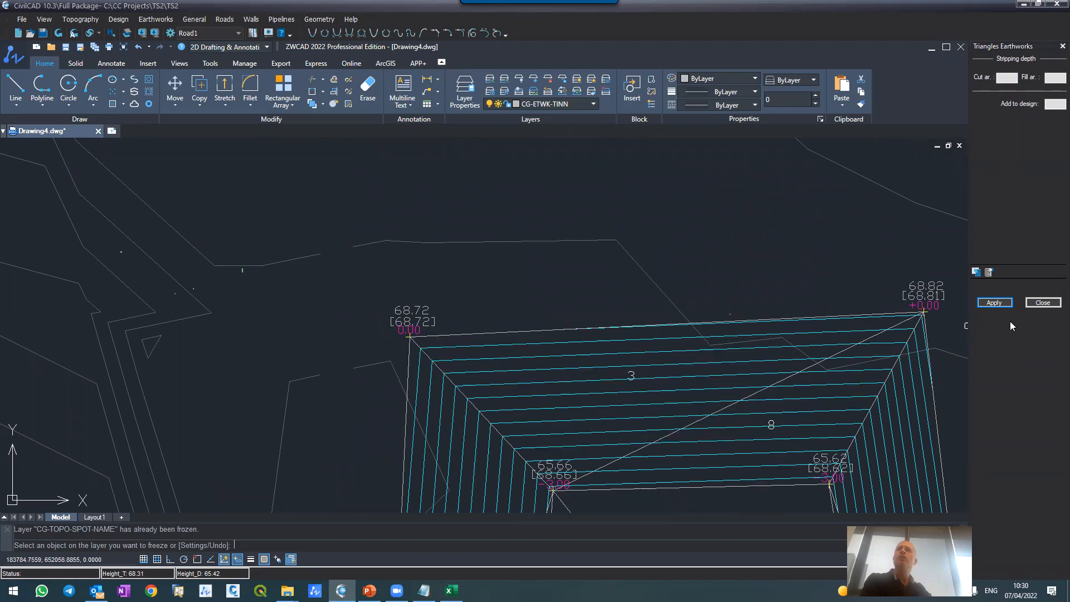
pyautogui.press('Escape')
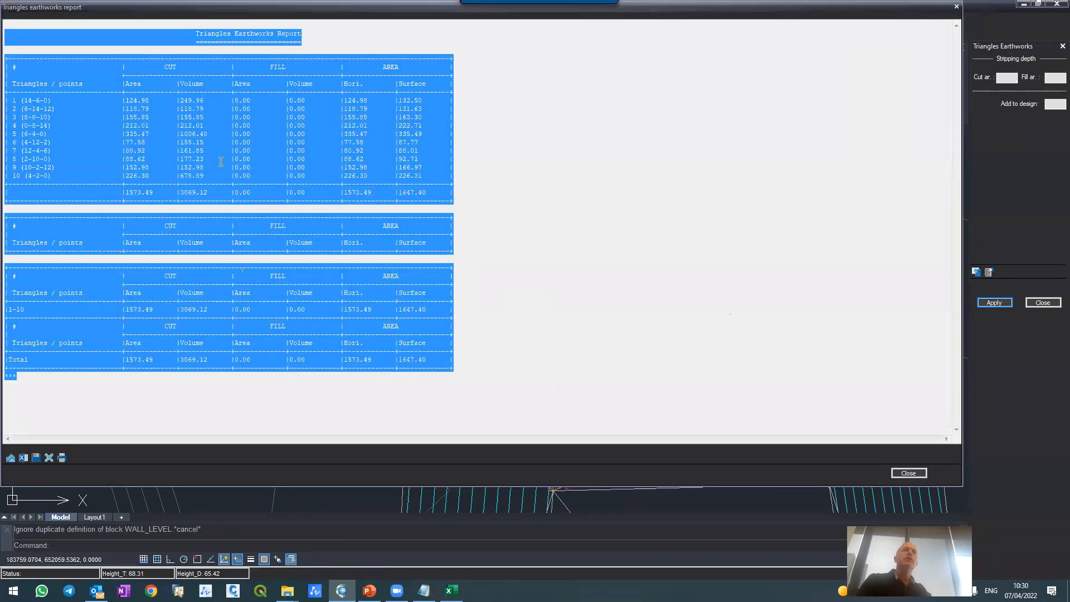
# Step: Bring up the Triangles Earthworks Report again and check the point numbers, cut volumes and horizontal areas of triangles 1 and 2
pyautogui.click(219, 162)
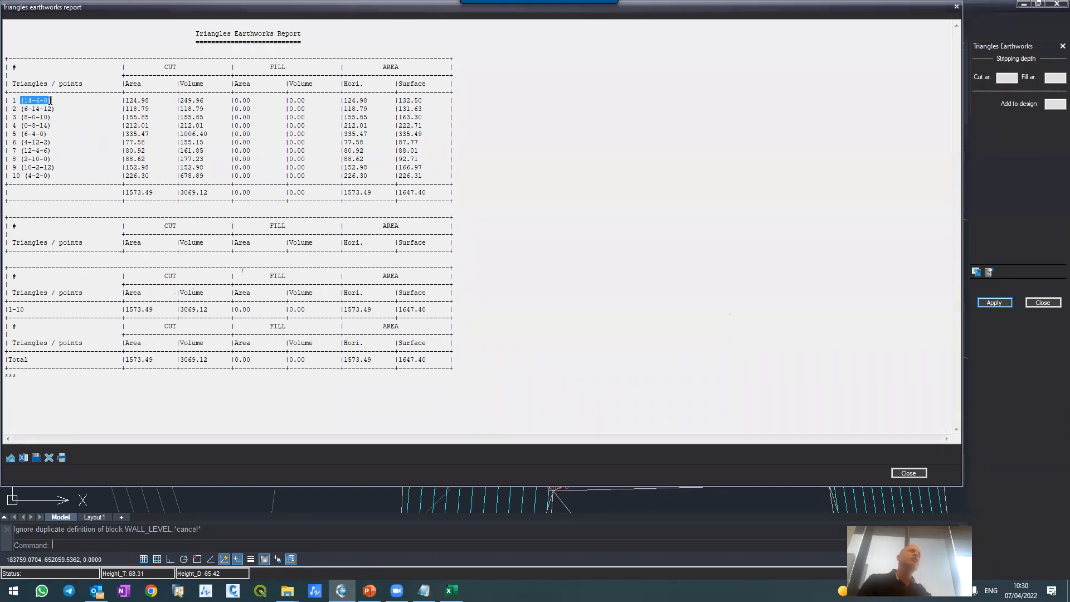
pyautogui.moveTo(134, 100); pyautogui.dragTo(237, 102)
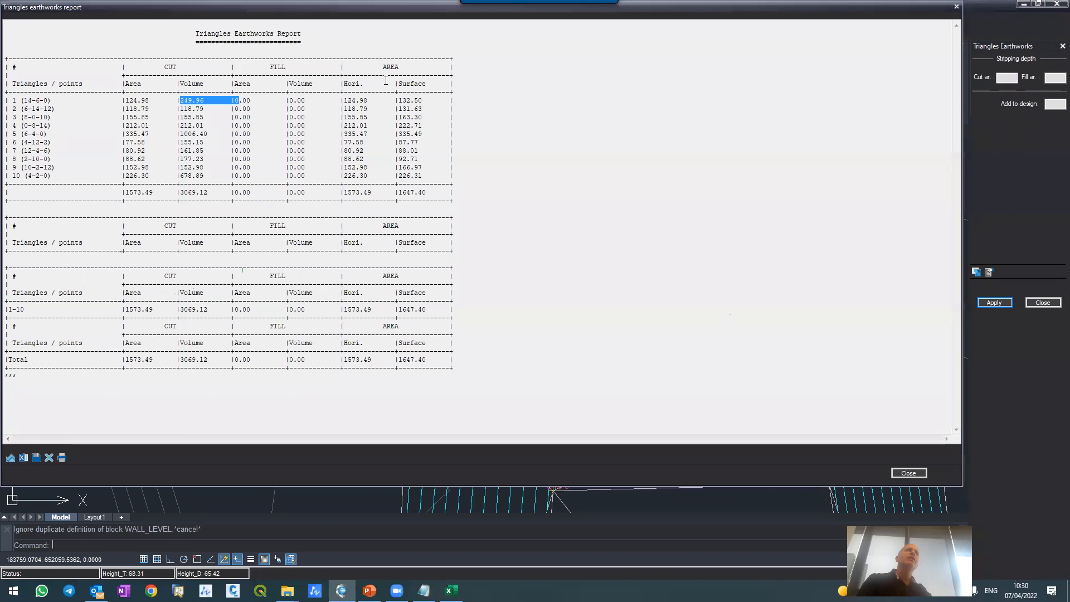
pyautogui.moveTo(342, 109); pyautogui.dragTo(364, 109)
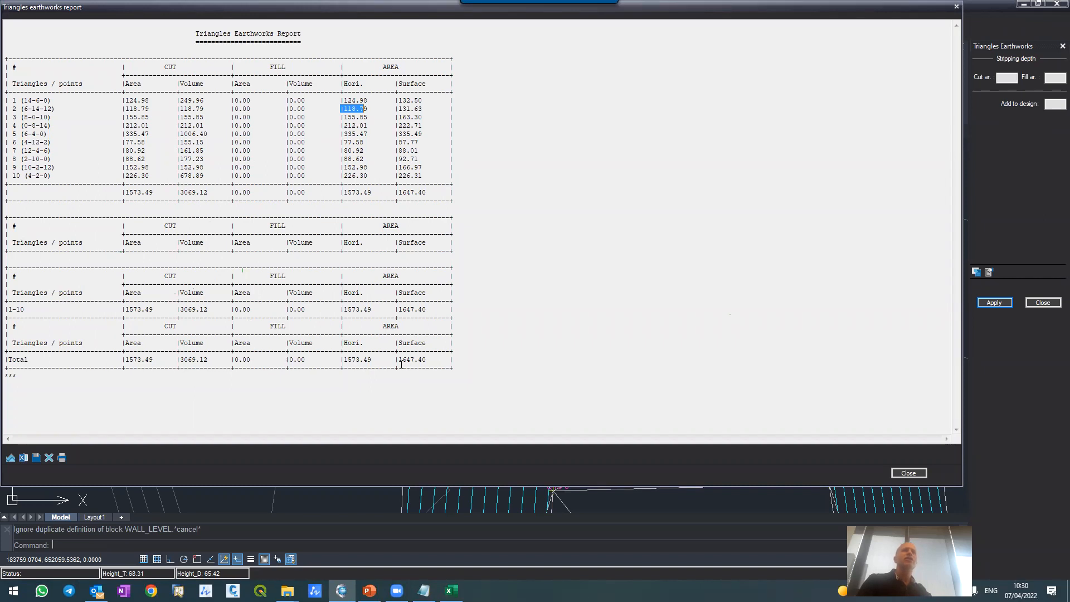
# Step: Close the Triangles Earthworks Report and examine the height labels at the corners of triangles 3 and 8 on the pit's upper slope
pyautogui.click(956, 8)
pyautogui.scroll(-5, 535, 233)
pyautogui.scroll(4, 526, 215)
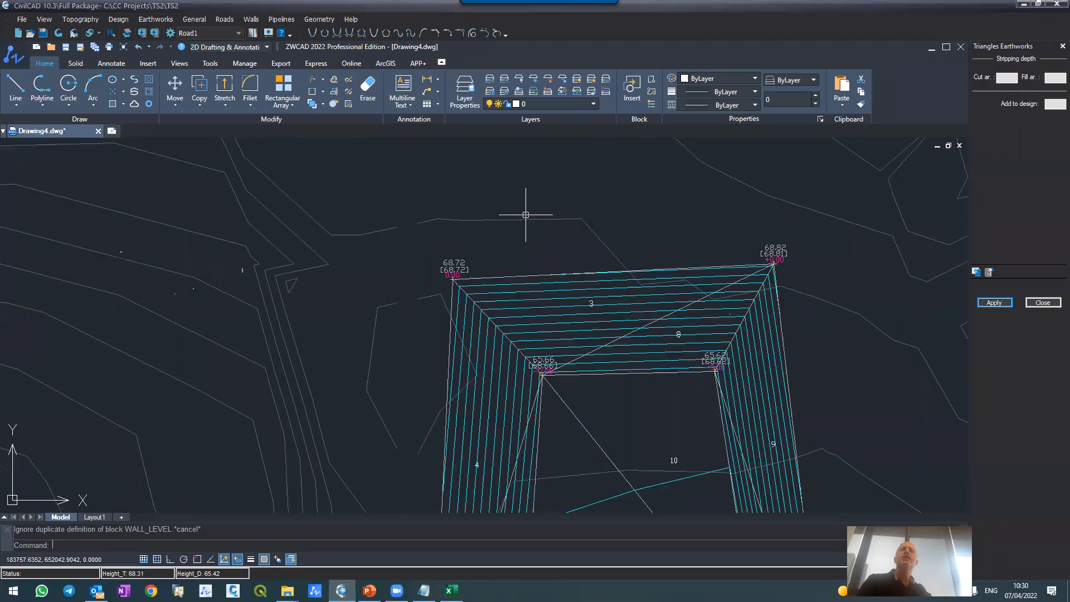
pyautogui.scroll(4, 611, 312)
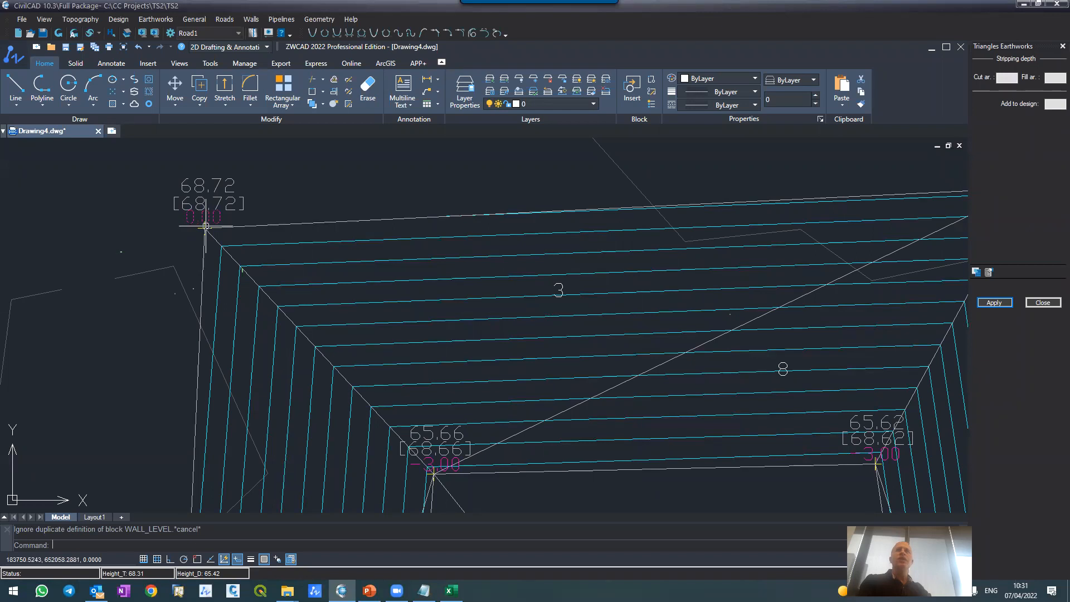
pyautogui.scroll(-5, 206, 225)
pyautogui.scroll(4, 226, 181)
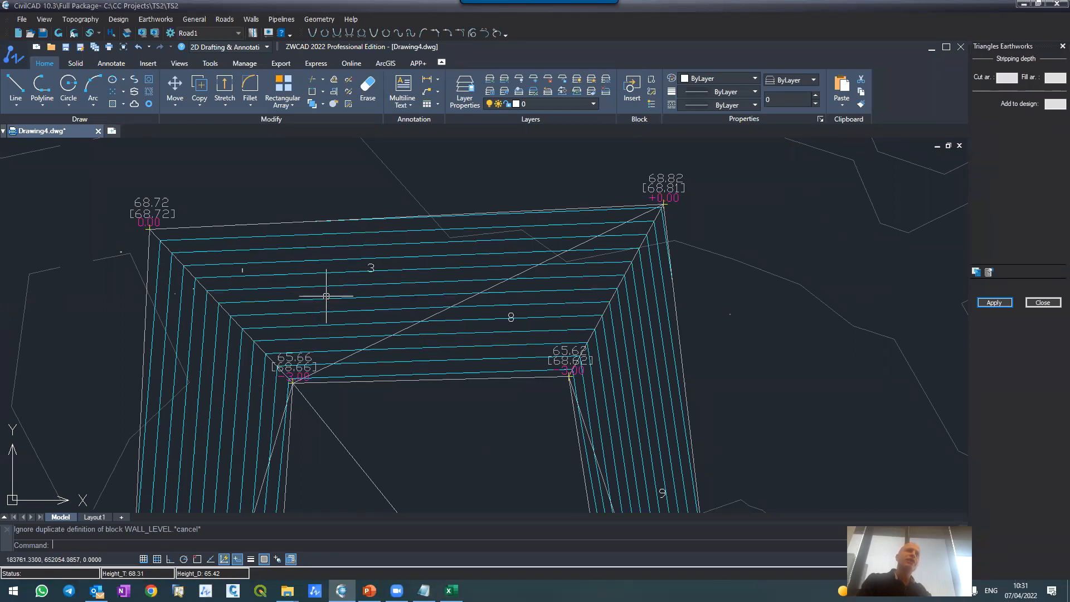
pyautogui.click(342, 287)
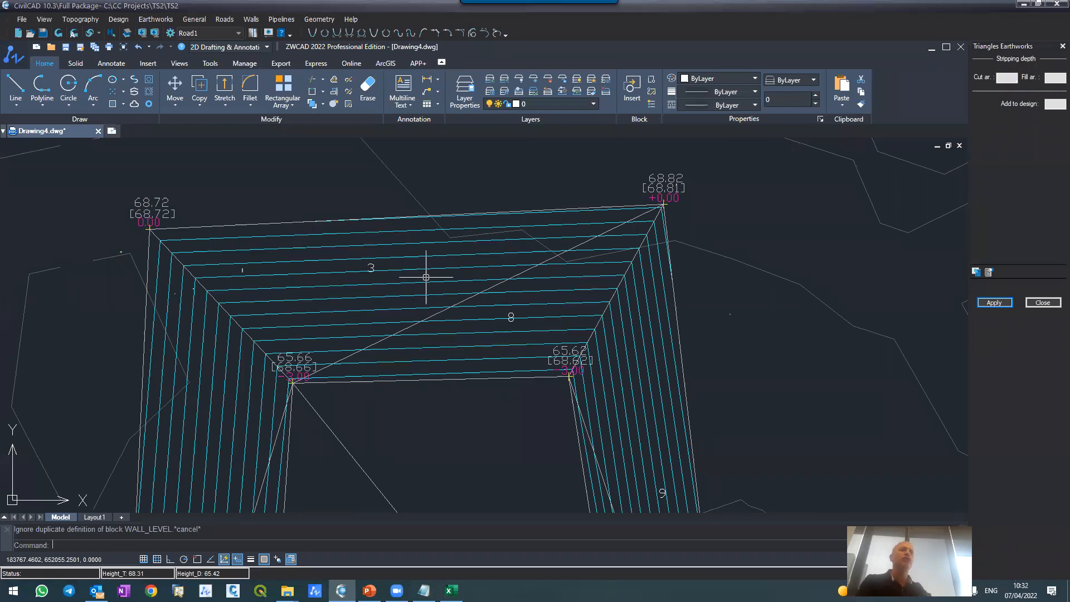
# Step: Examine the numbered triangles and corner heights around the whole pit, comparing the lower slope with the upper slope
pyautogui.scroll(-8, 425, 277)
pyautogui.scroll(5, 413, 301)
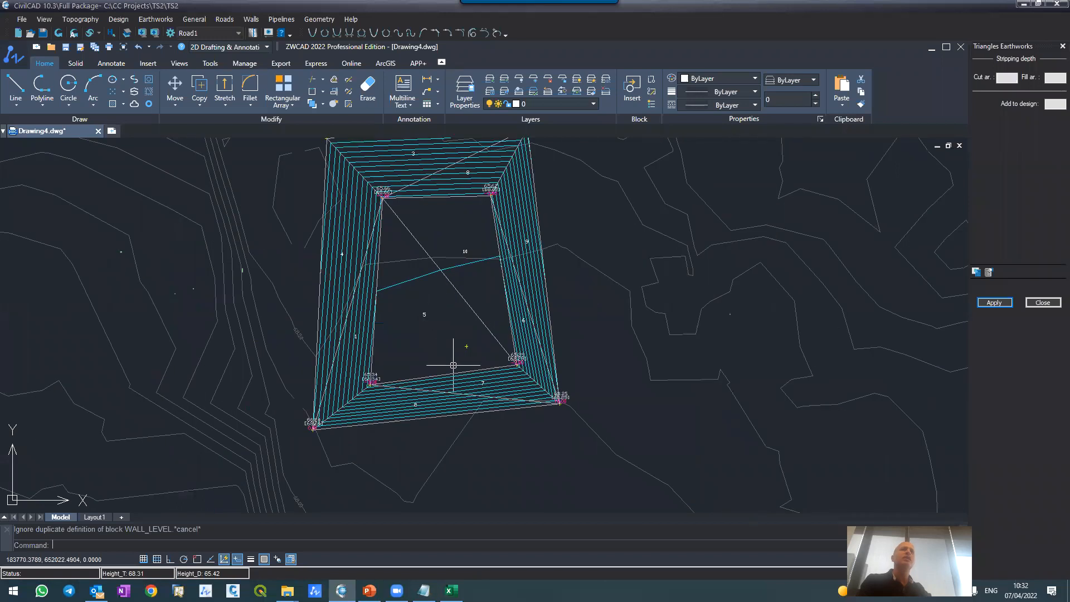
pyautogui.scroll(2, 453, 365)
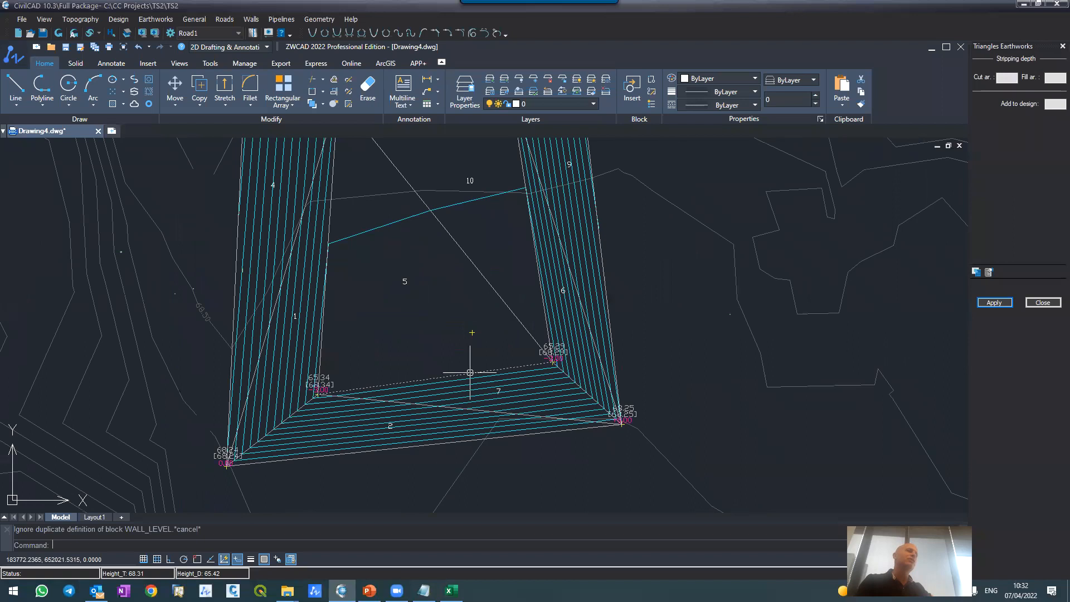
pyautogui.scroll(-7, 470, 372)
pyautogui.scroll(5, 464, 365)
pyautogui.scroll(-2, 463, 365)
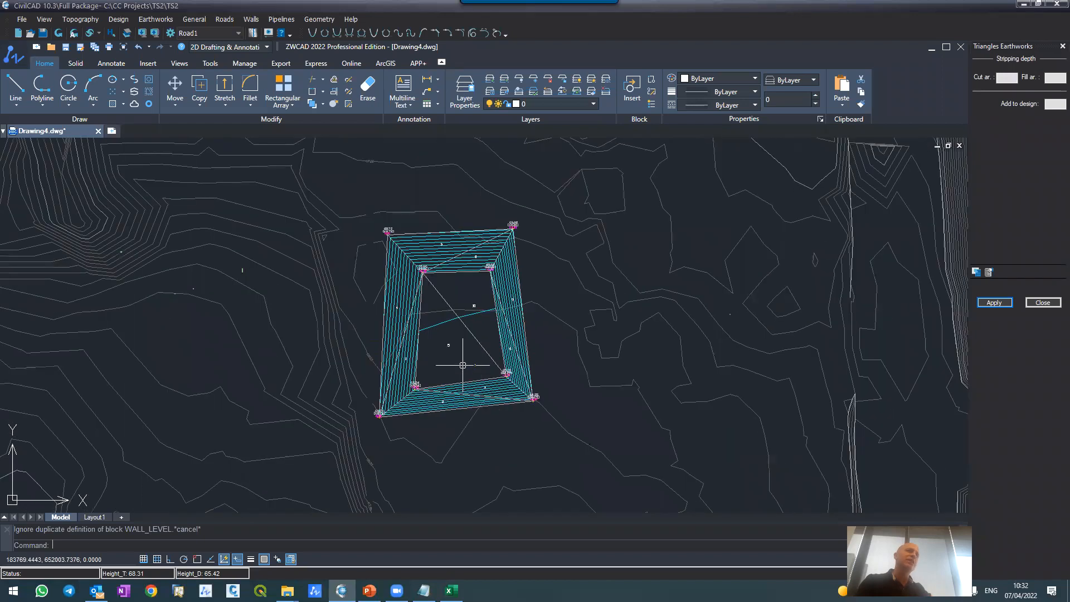
pyautogui.scroll(4, 438, 265)
pyautogui.scroll(4, 432, 191)
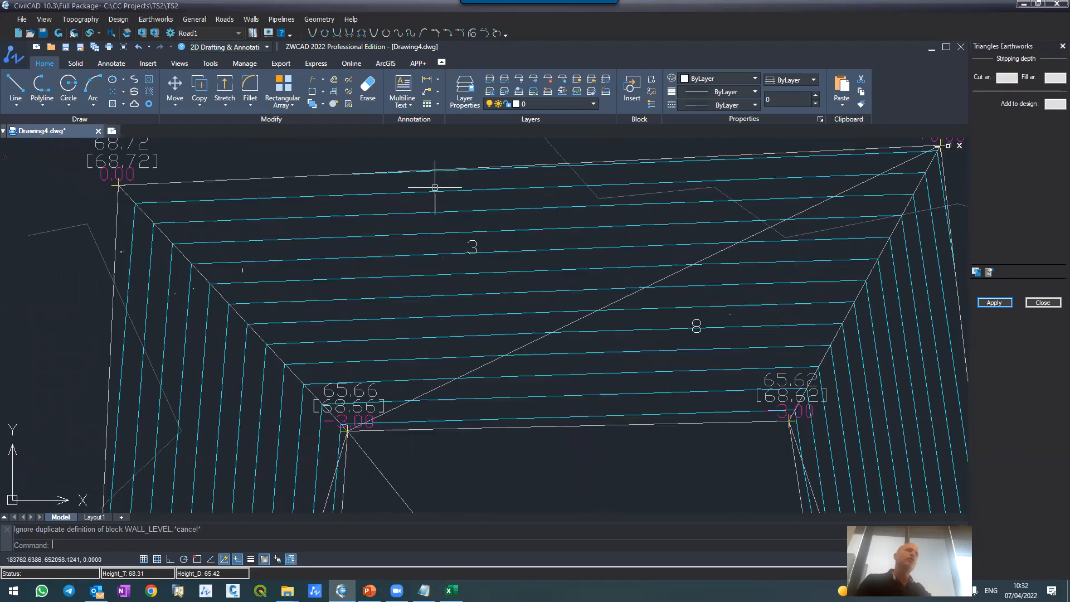
pyautogui.scroll(-4, 521, 402)
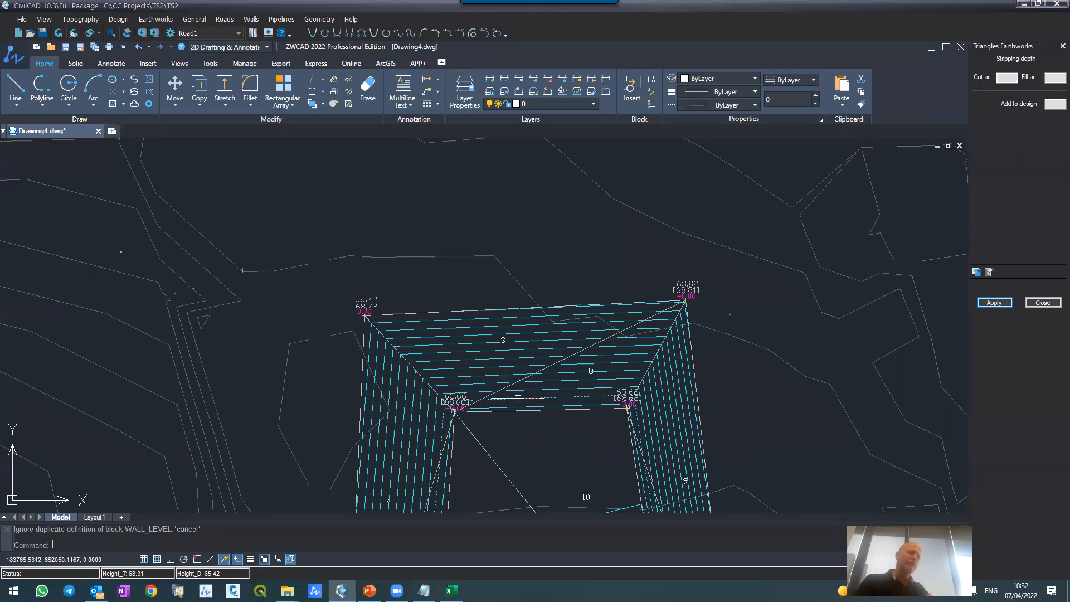
pyautogui.scroll(2, 518, 397)
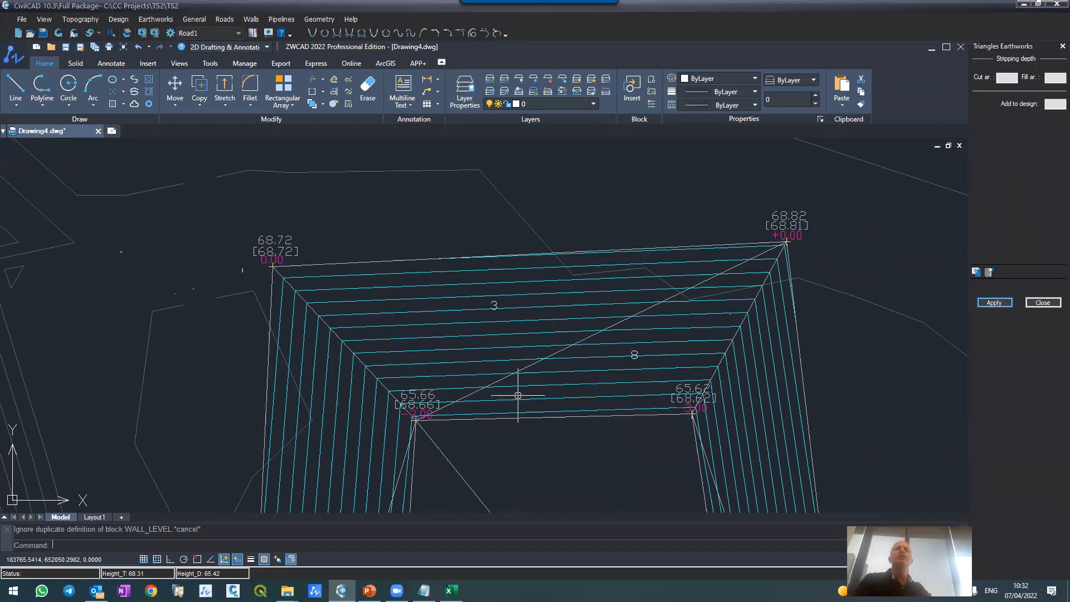
# Step: Open the General Earthworks settings to view the grid step and stripping depth options, and close them
pyautogui.click(157, 19)
pyautogui.click(164, 32)
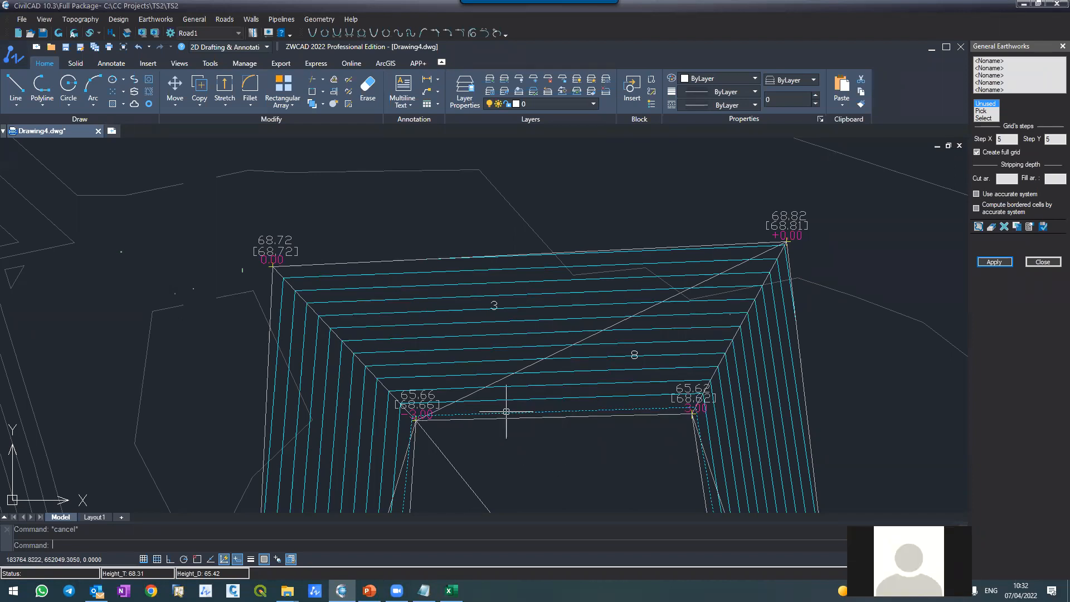
pyautogui.click(1035, 263)
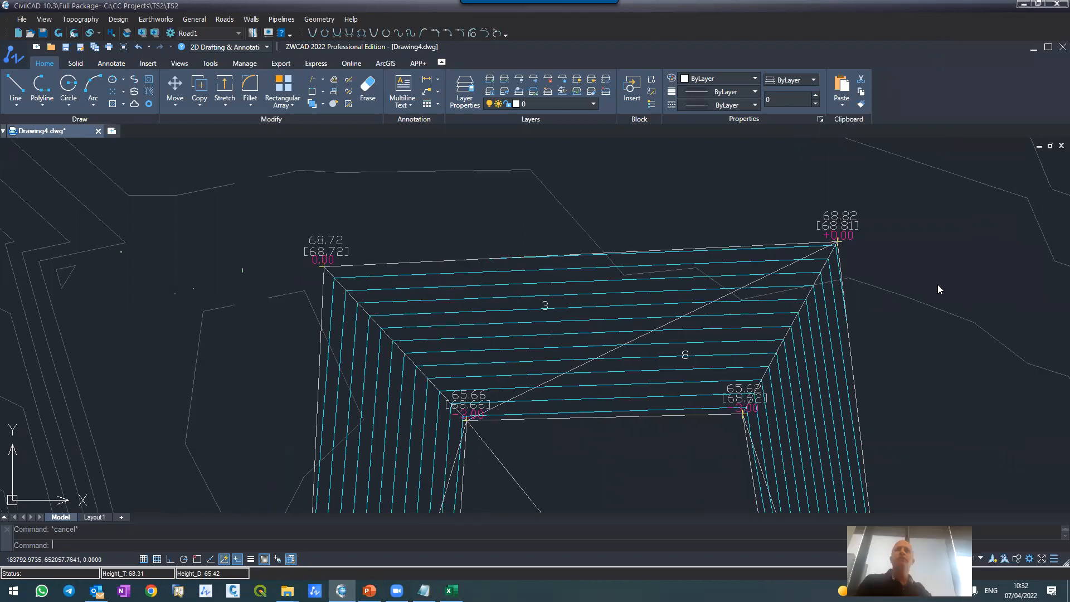
# Step: Examine the corner heights on the pit's upper slope and the pit's location within the whole topographic site
pyautogui.scroll(-2, 561, 419)
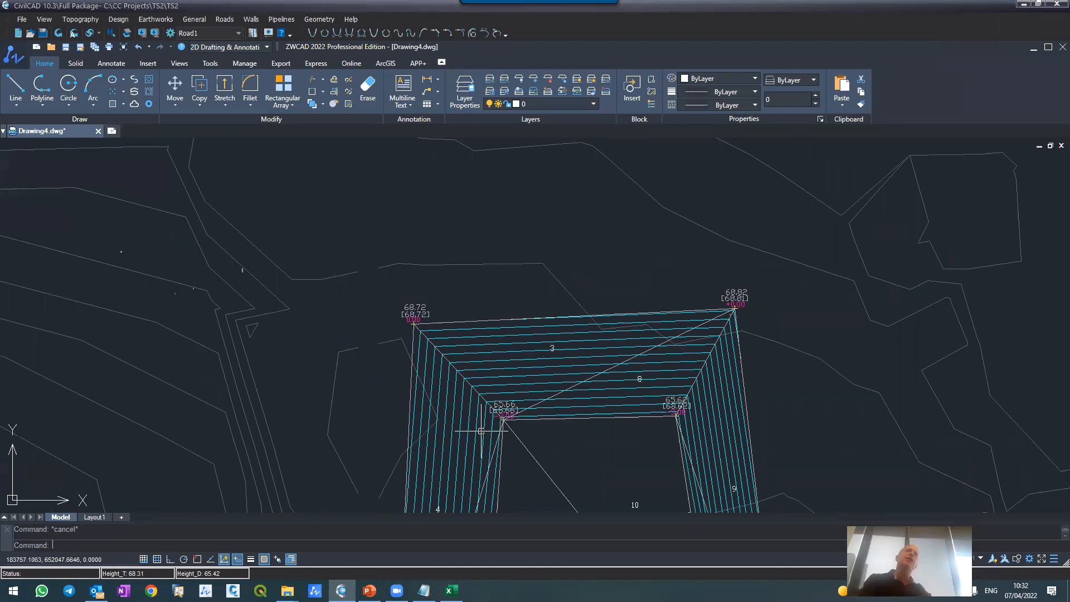
pyautogui.scroll(-4, 541, 410)
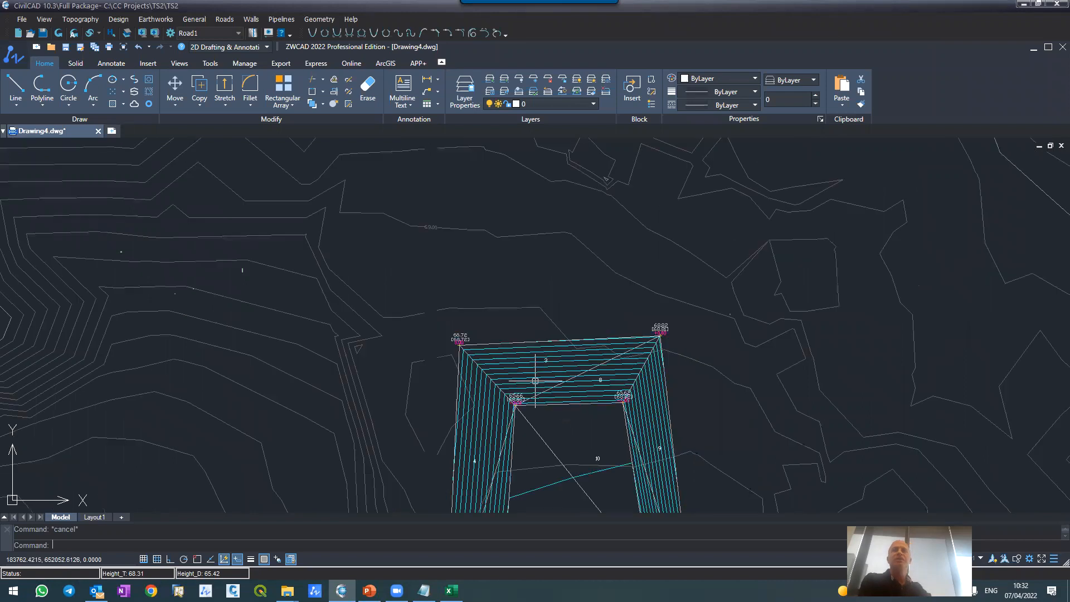
pyautogui.scroll(8, 544, 390)
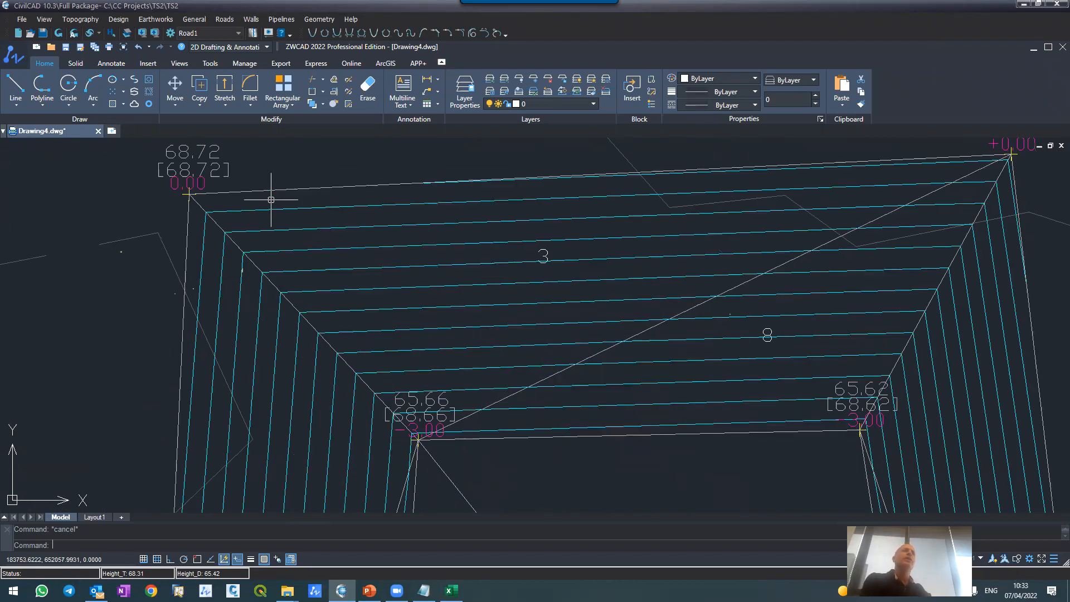
pyautogui.scroll(-10, 279, 234)
pyautogui.scroll(-3, 319, 315)
pyautogui.scroll(2, 326, 187)
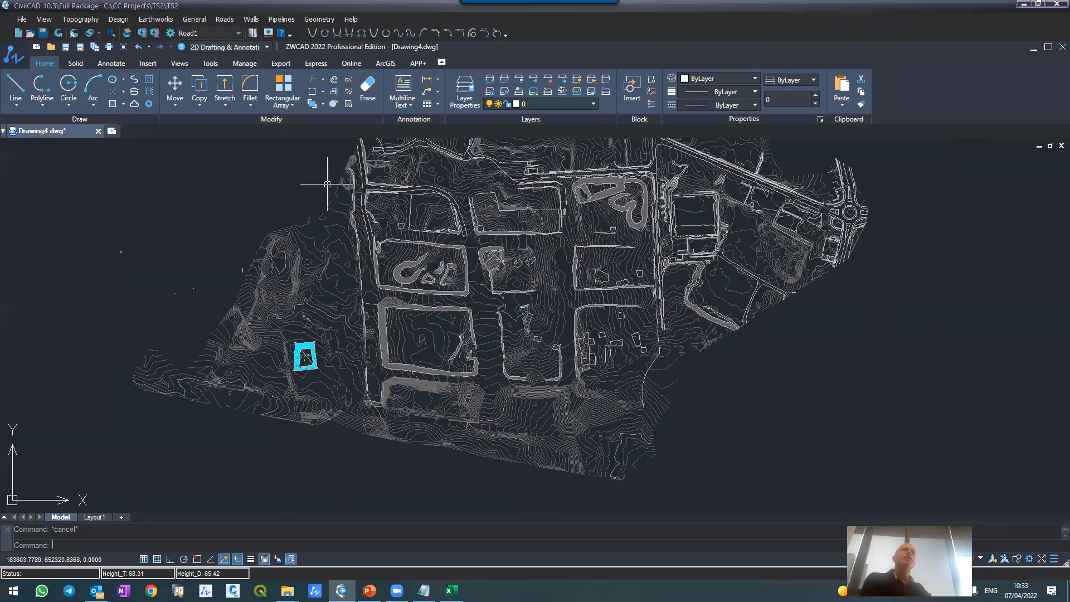
pyautogui.scroll(3, 357, 169)
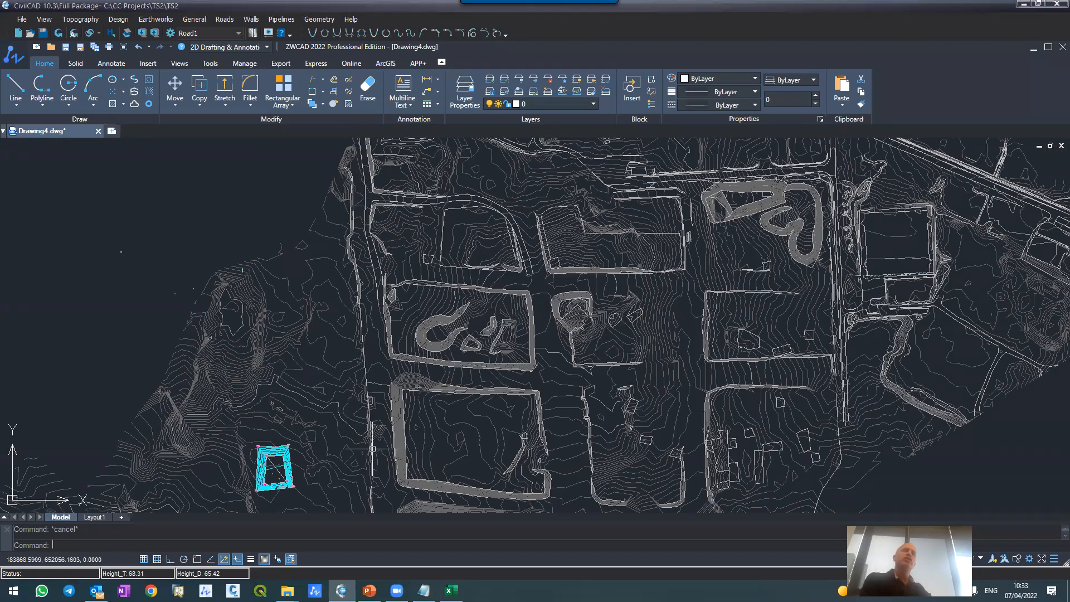
pyautogui.scroll(-2, 384, 479)
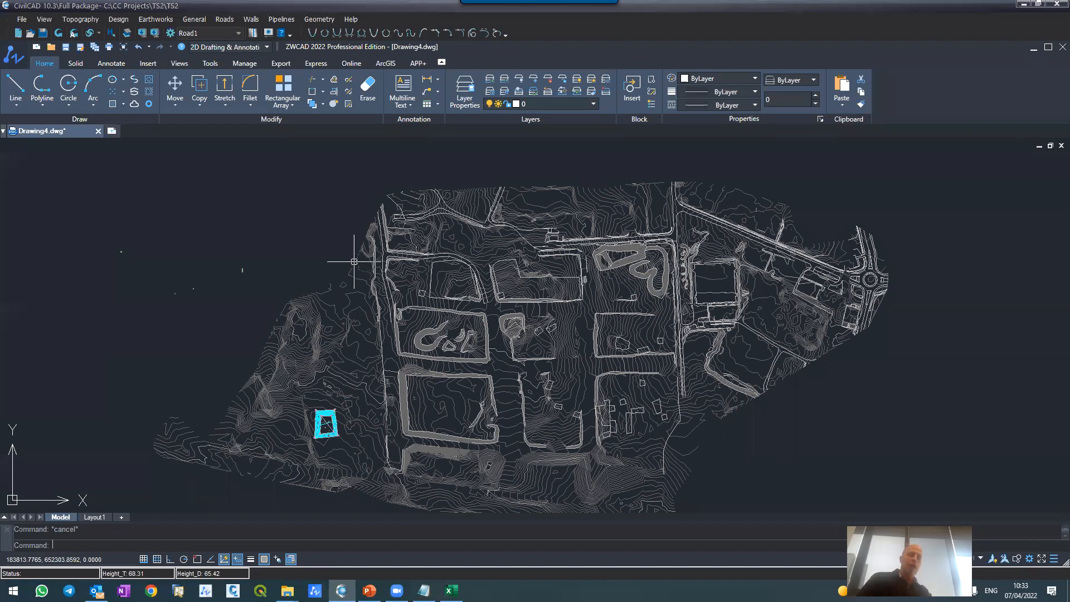
# Step: Create a new layer named MYCL and make it the current layer
pyautogui.write('la')
pyautogui.press('Return')
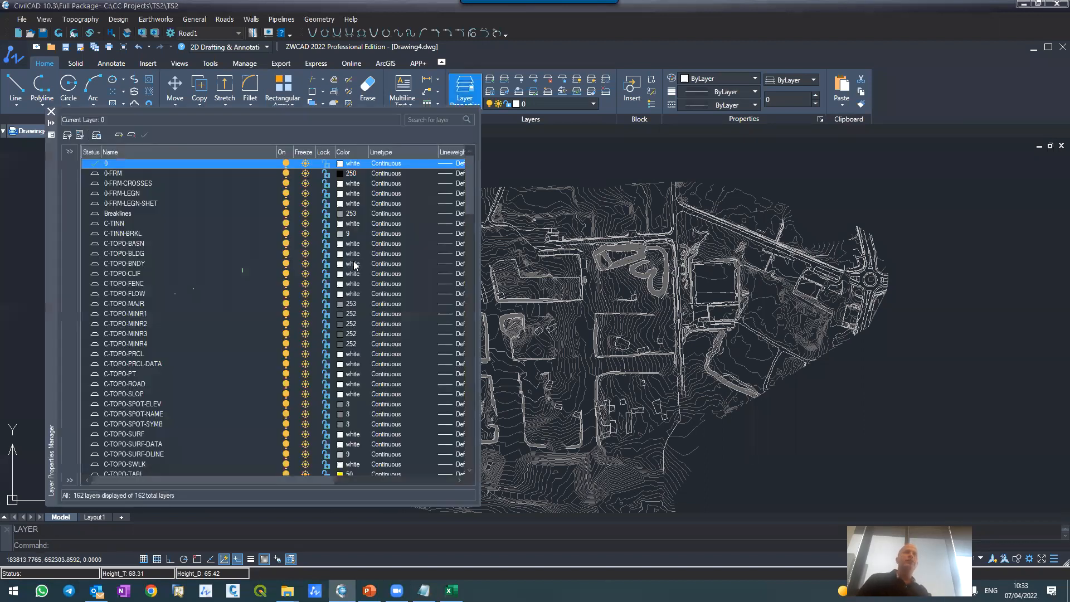
pyautogui.click(117, 137)
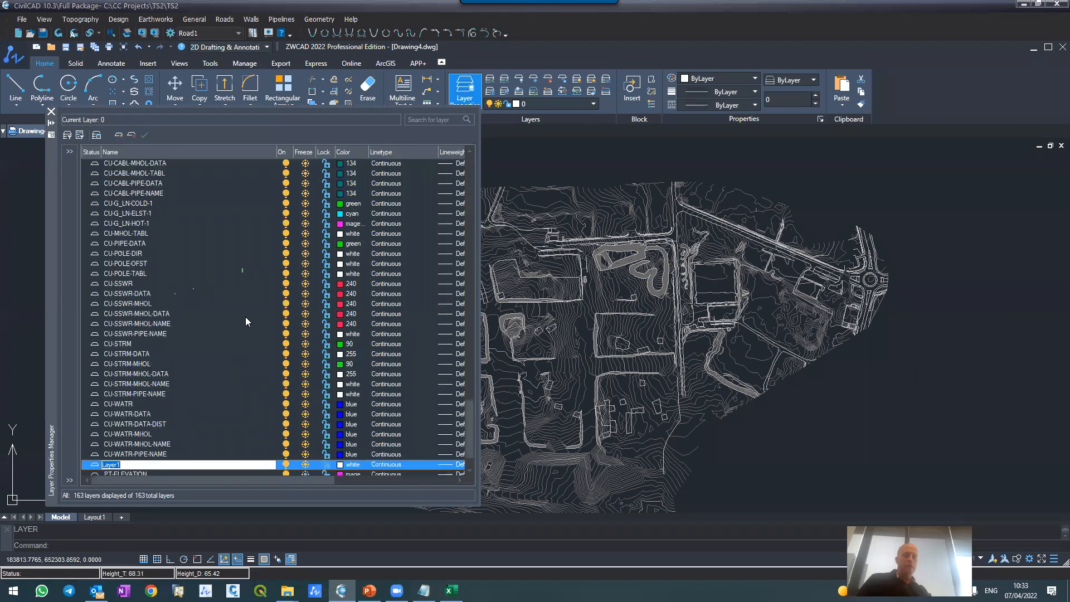
pyautogui.write('MYCL')
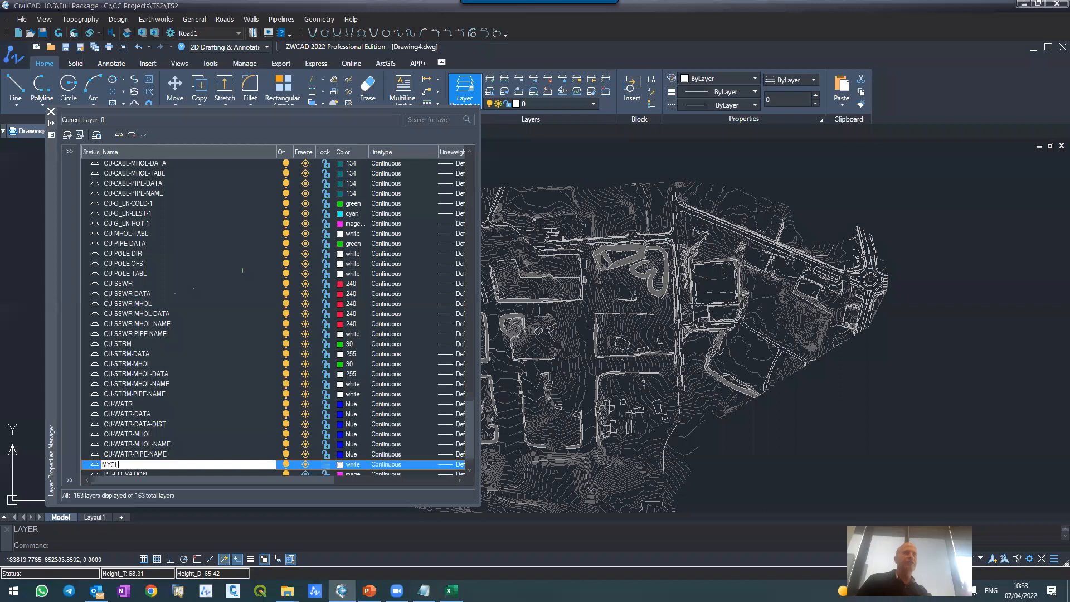
pyautogui.press('Return')
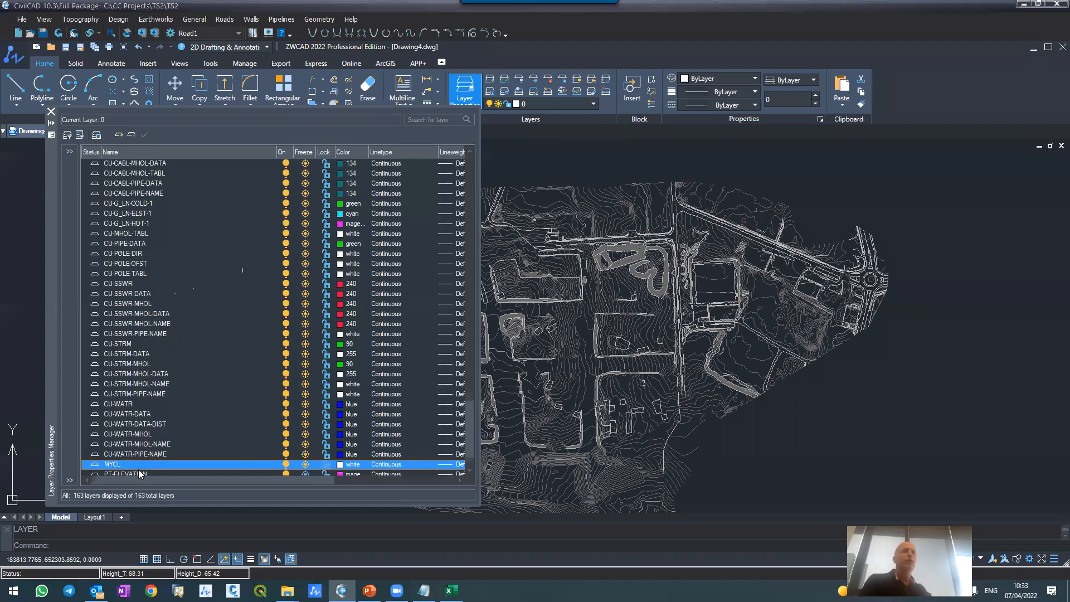
# Step: Set the MYCL layer's color to 40 and close the layer manager
pyautogui.click(345, 467)
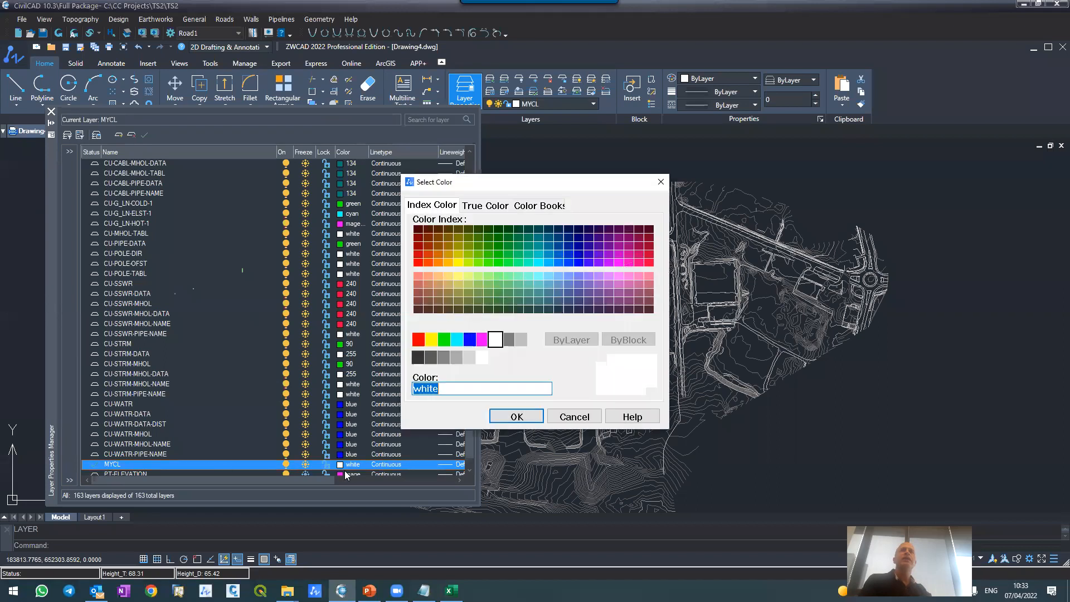
pyautogui.click(449, 262)
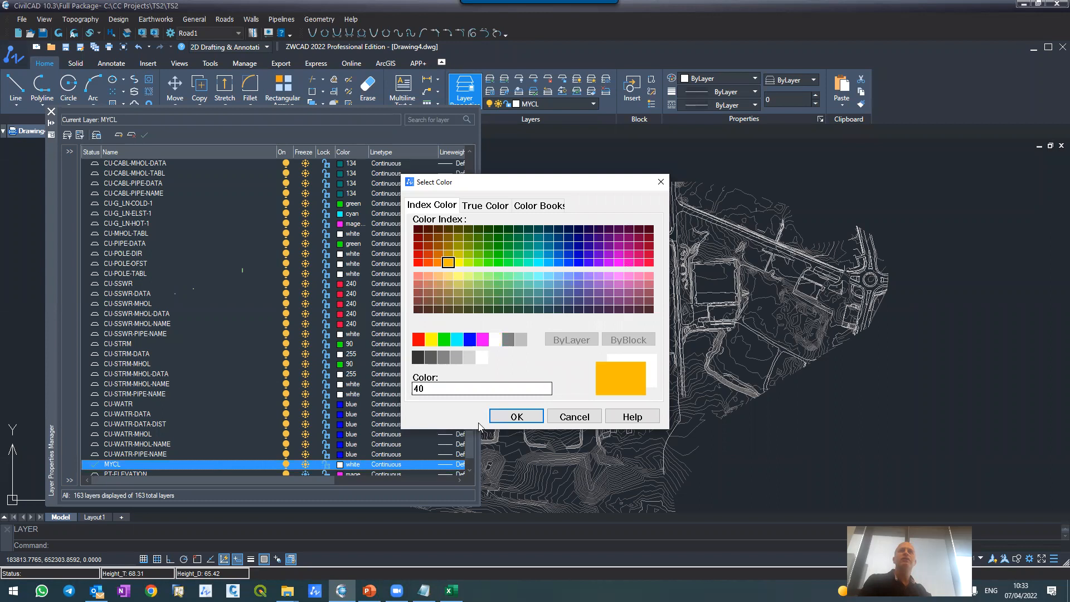
pyautogui.click(494, 420)
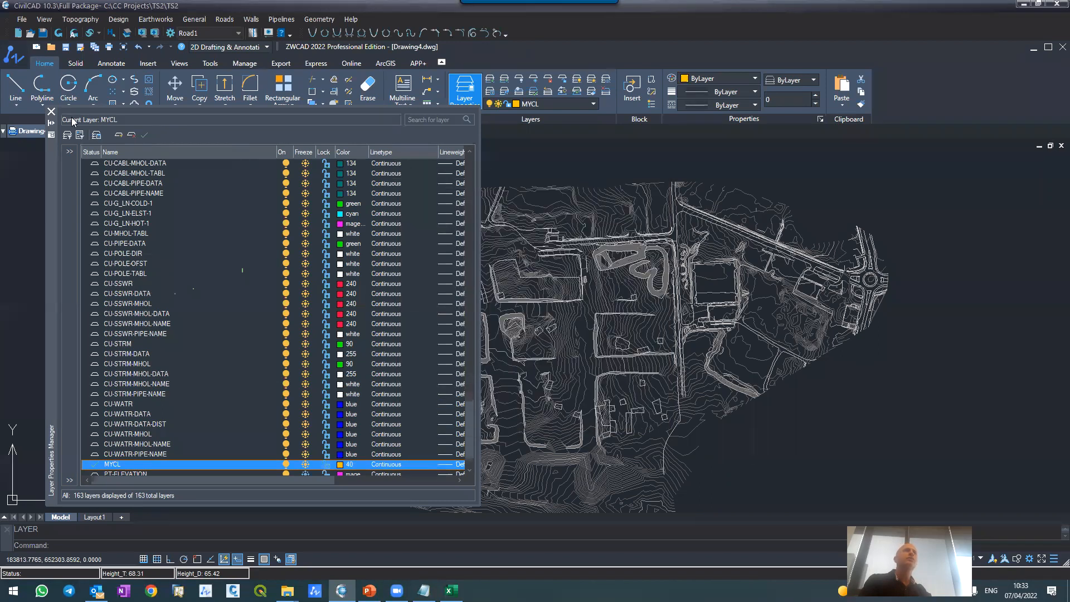
pyautogui.click(52, 110)
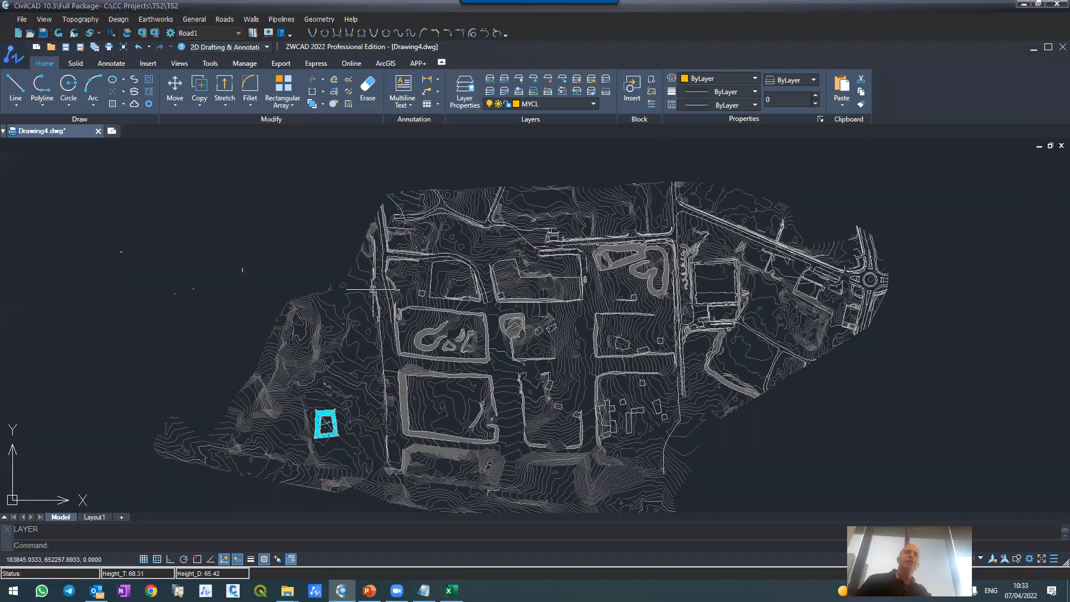
# Step: Draw a straight, nearly vertical single-segment polyline about 400 m long between the pit and the western road, down to the site's southern edge
pyautogui.write('pl')
pyautogui.press('Return')
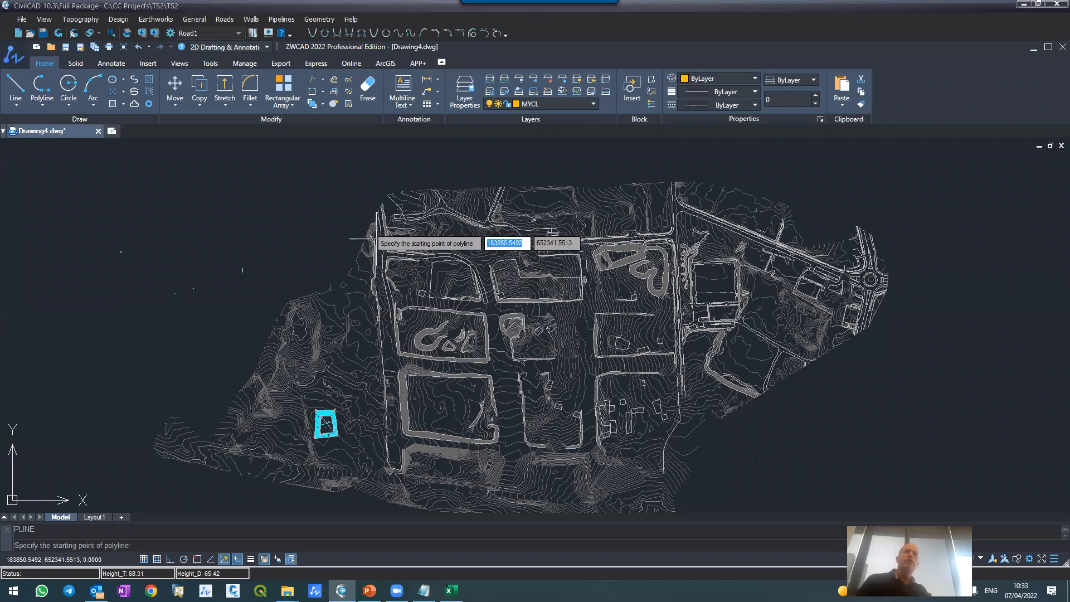
pyautogui.scroll(5, 376, 228)
pyautogui.scroll(-4, 368, 193)
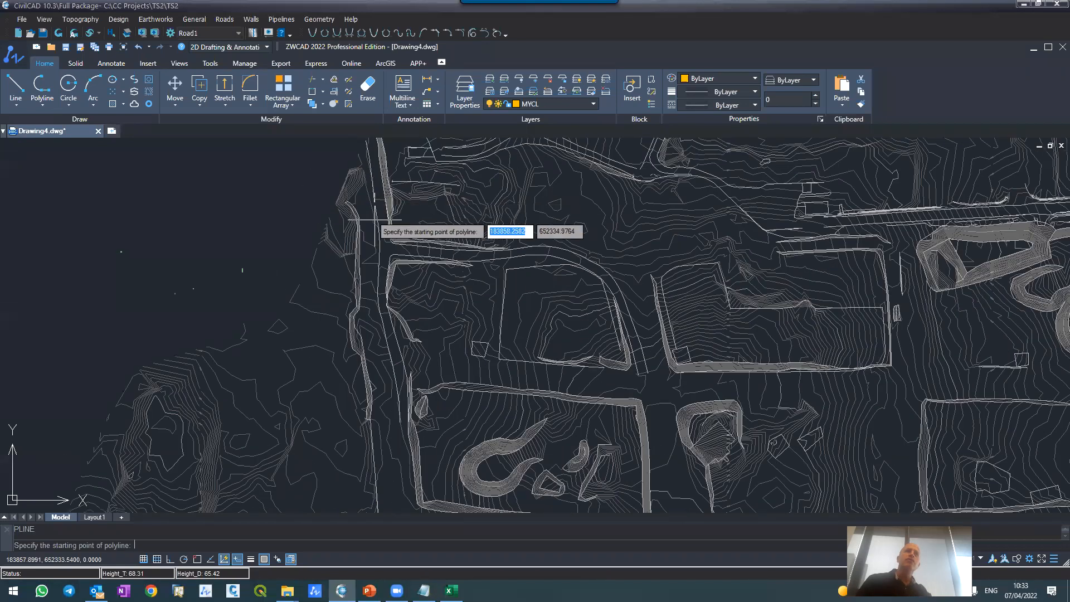
pyautogui.scroll(-1, 378, 241)
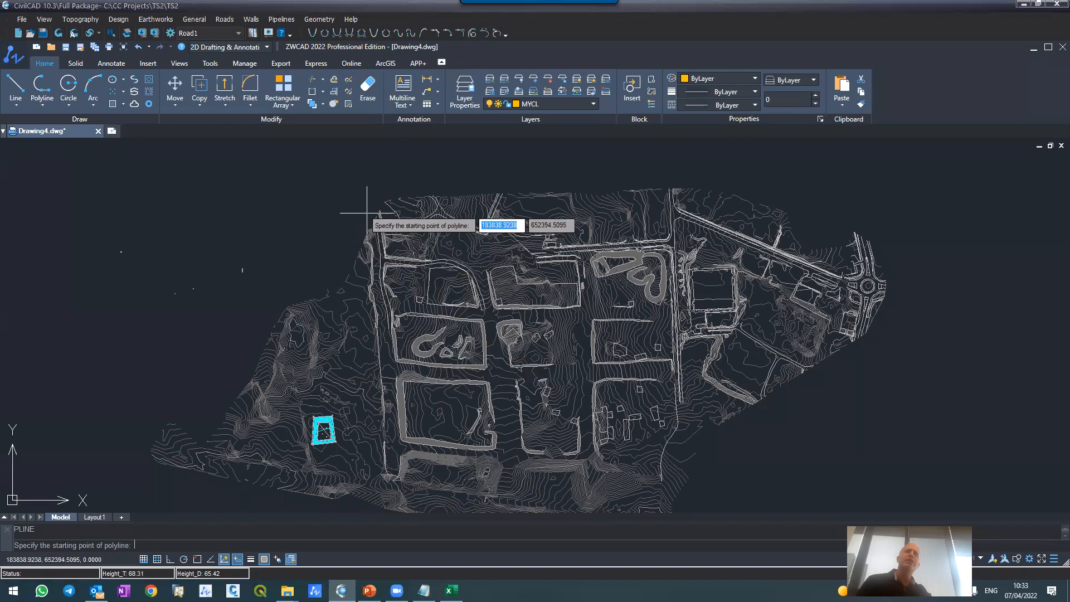
pyautogui.scroll(4, 387, 210)
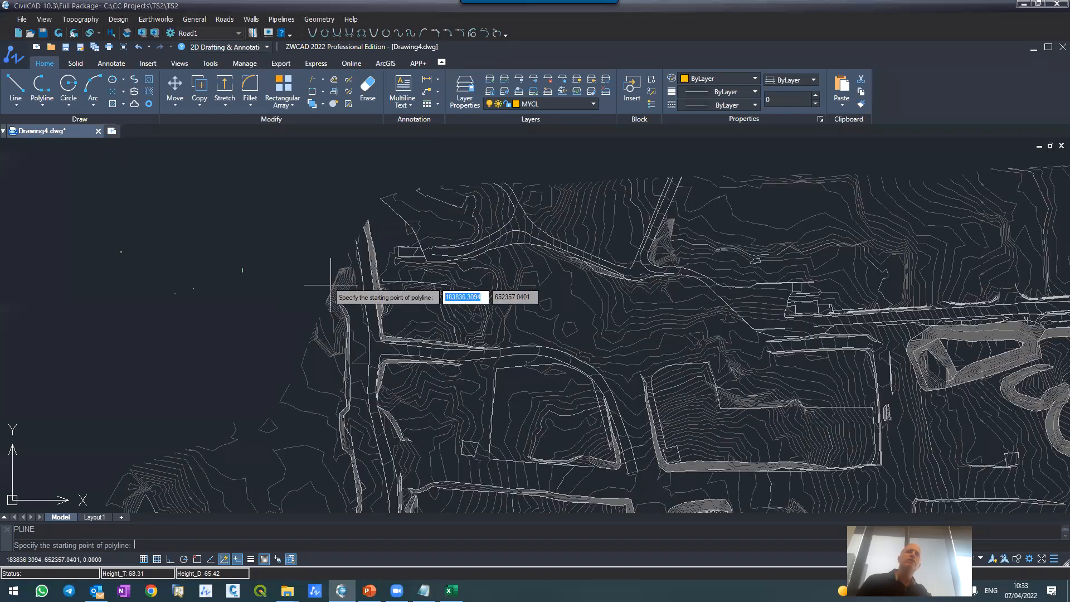
pyautogui.click(358, 302)
pyautogui.scroll(-5, 357, 314)
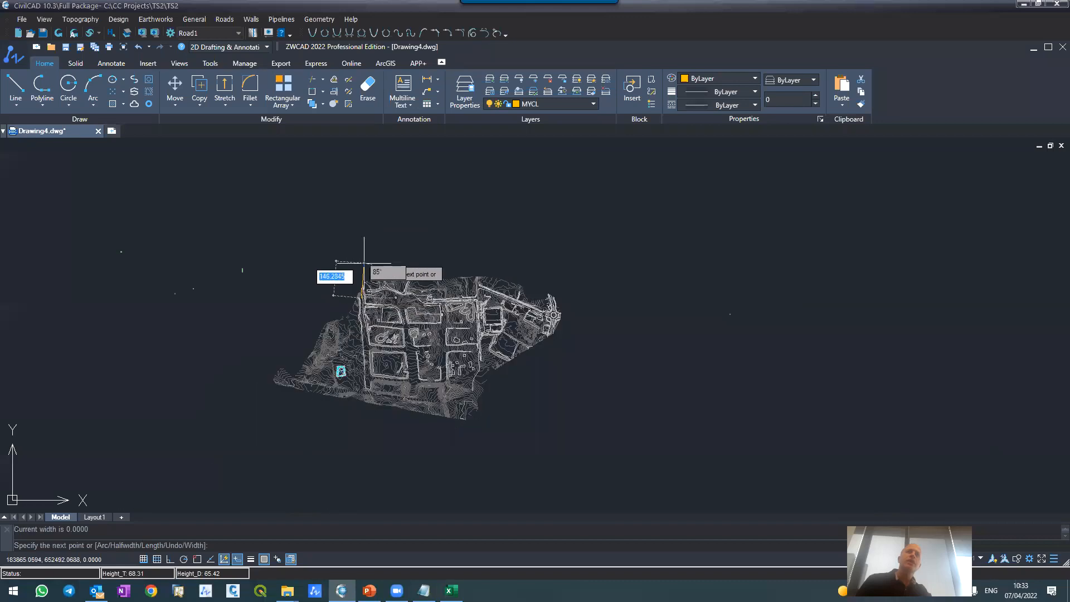
pyautogui.scroll(8, 369, 383)
pyautogui.scroll(-4, 356, 423)
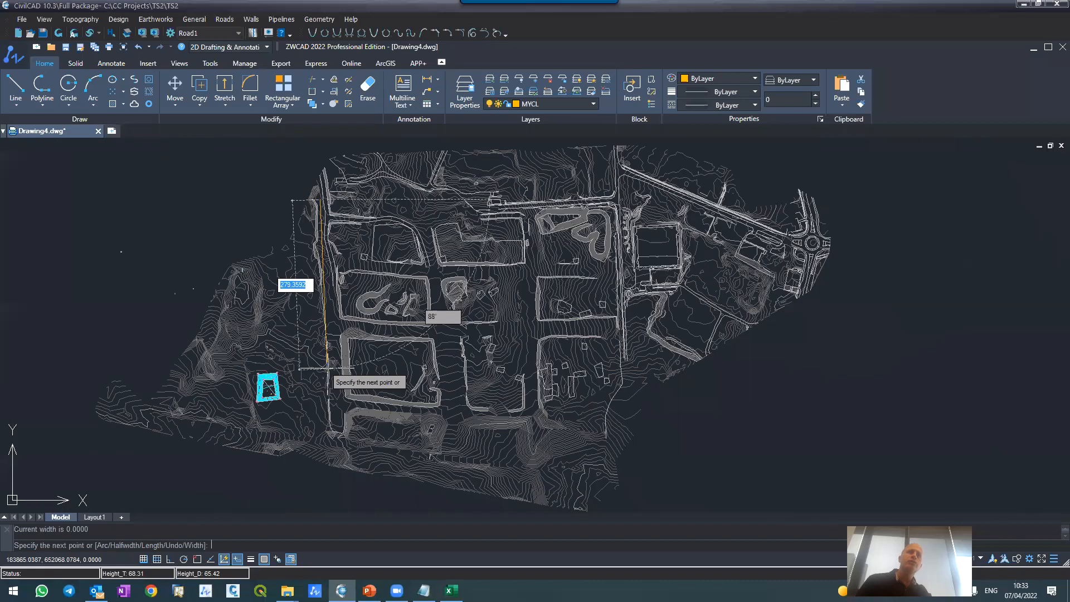
pyautogui.scroll(4, 327, 370)
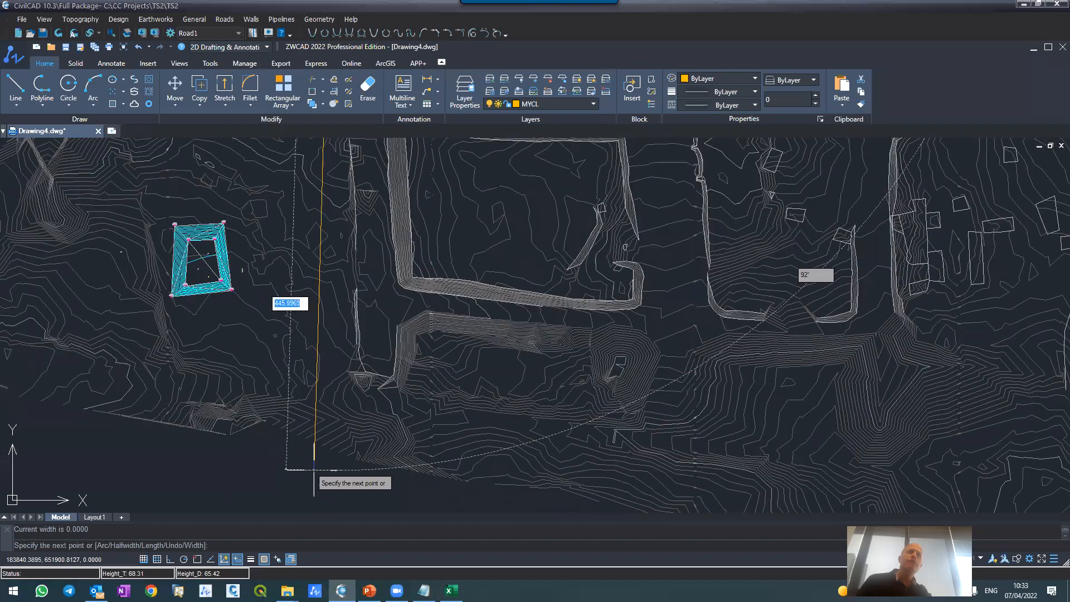
pyautogui.click(334, 415)
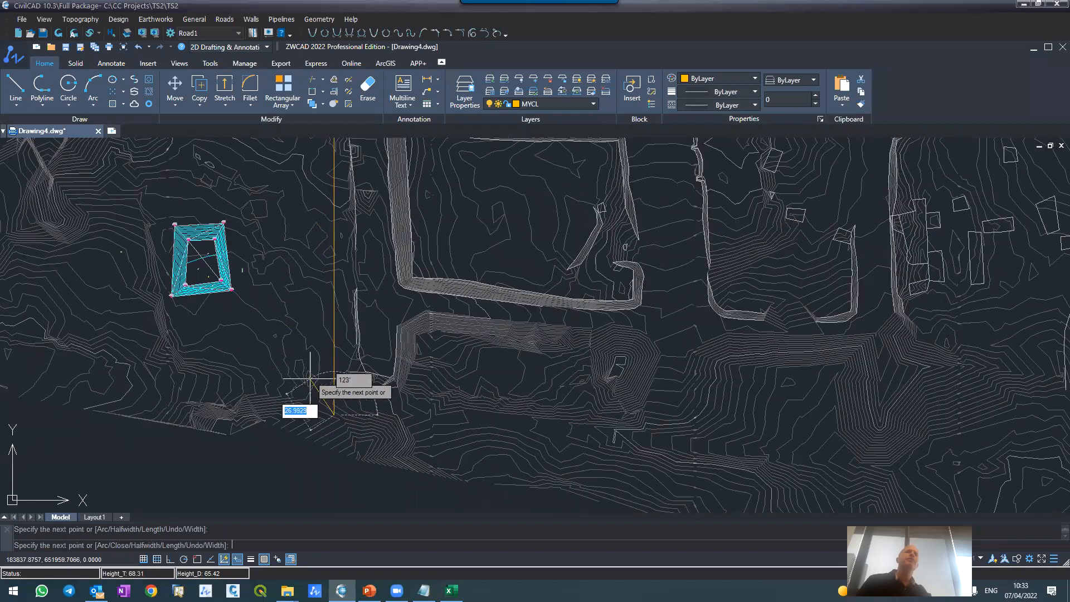
pyautogui.press('Return')
pyautogui.scroll(-5, 295, 410)
pyautogui.scroll(2, 294, 352)
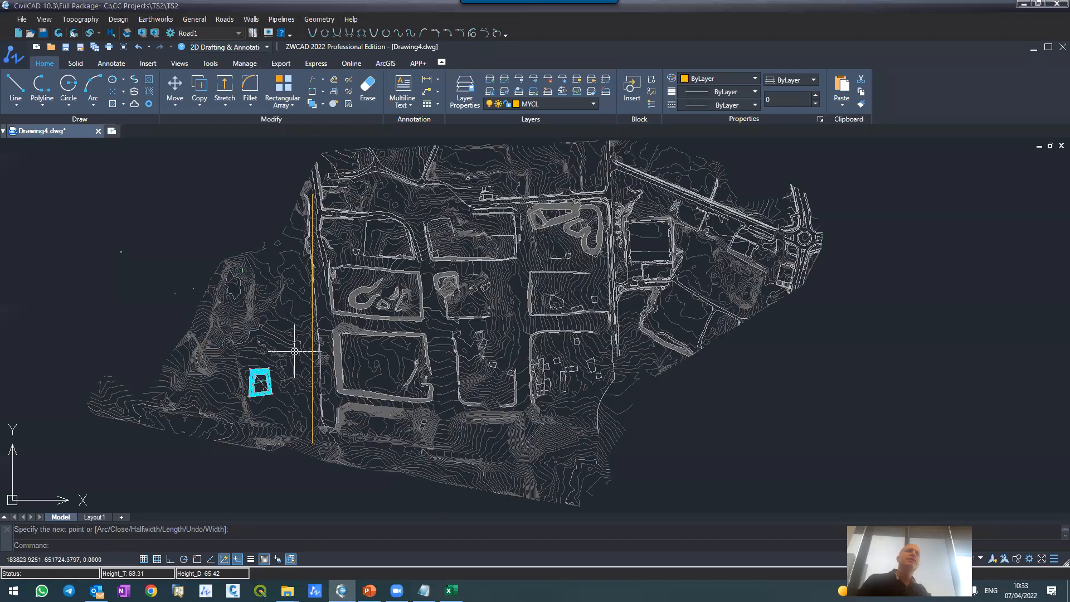
# Step: Stretch the southern end of the nearly vertical polyline eastward so it runs along the western road, about 423 m long
pyautogui.scroll(2, 317, 453)
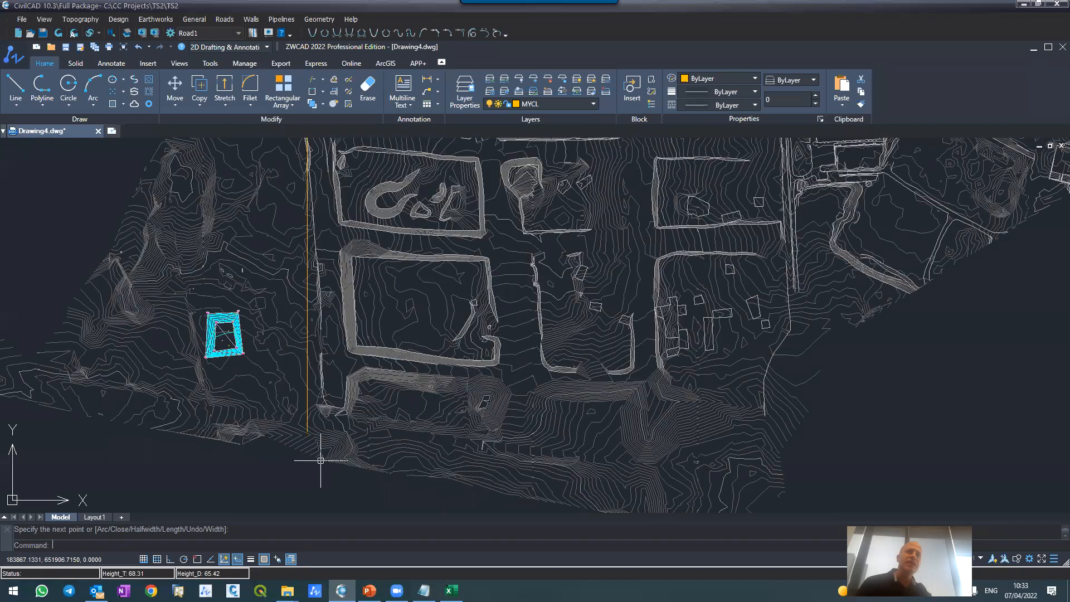
pyautogui.click(309, 422)
pyautogui.click(307, 431)
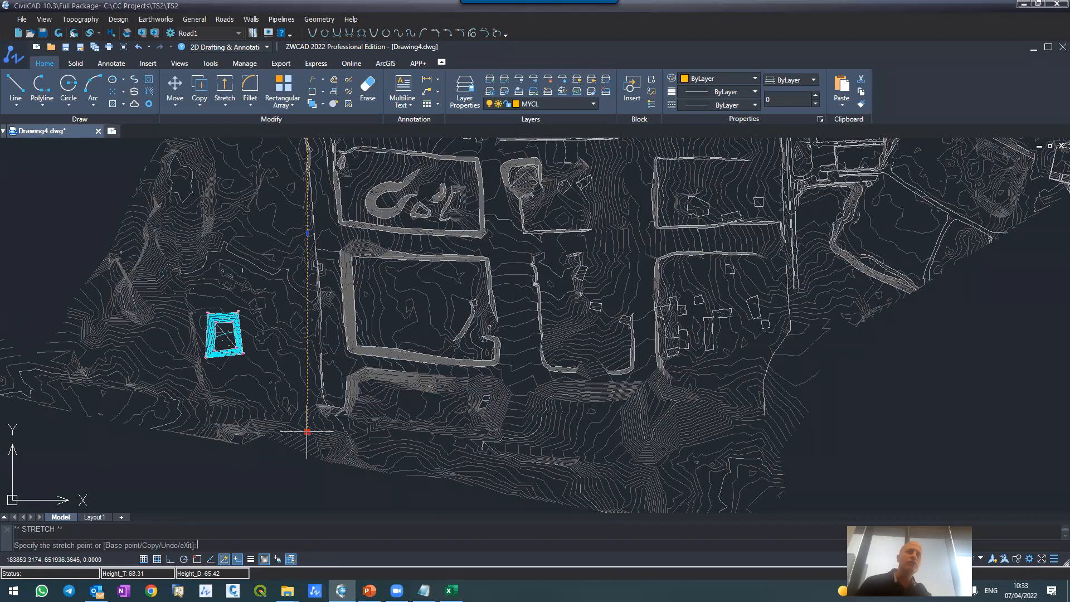
pyautogui.click(339, 442)
pyautogui.scroll(-2, 252, 335)
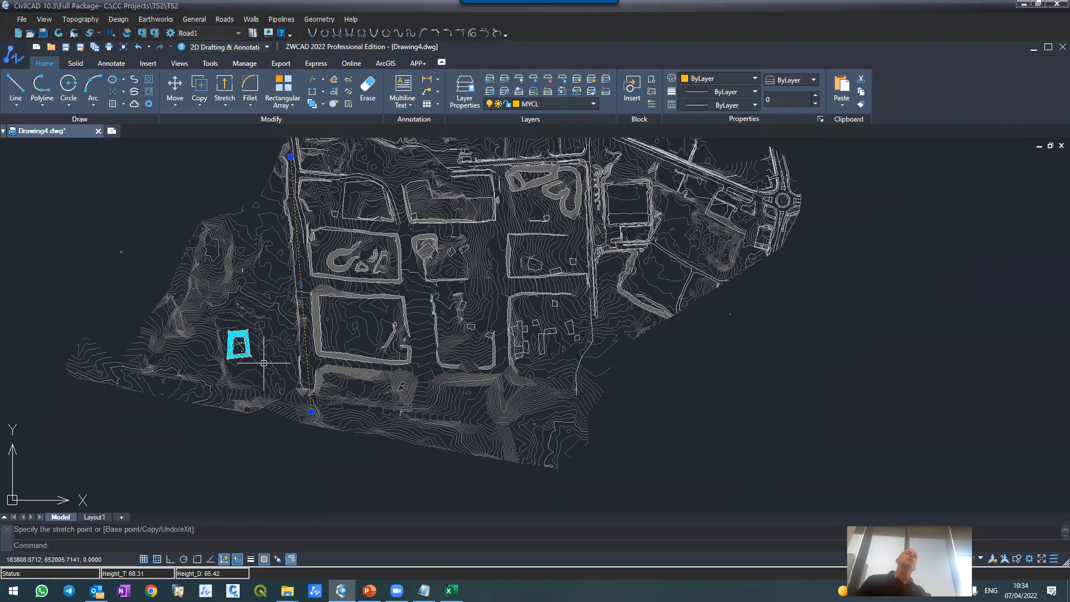
pyautogui.scroll(2, 272, 167)
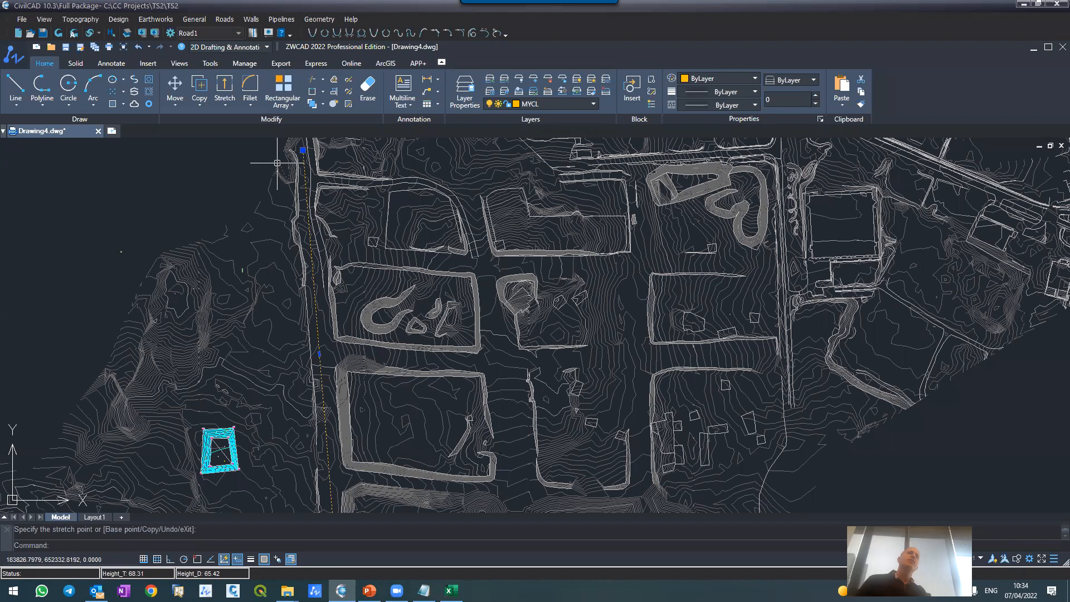
pyautogui.scroll(2, 301, 144)
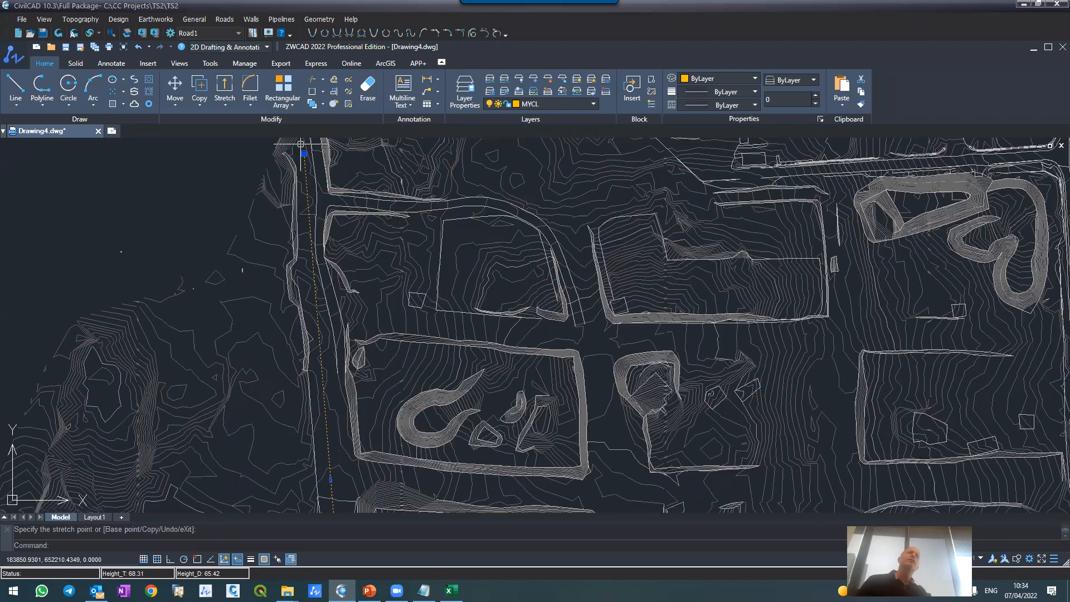
pyautogui.press('Escape')
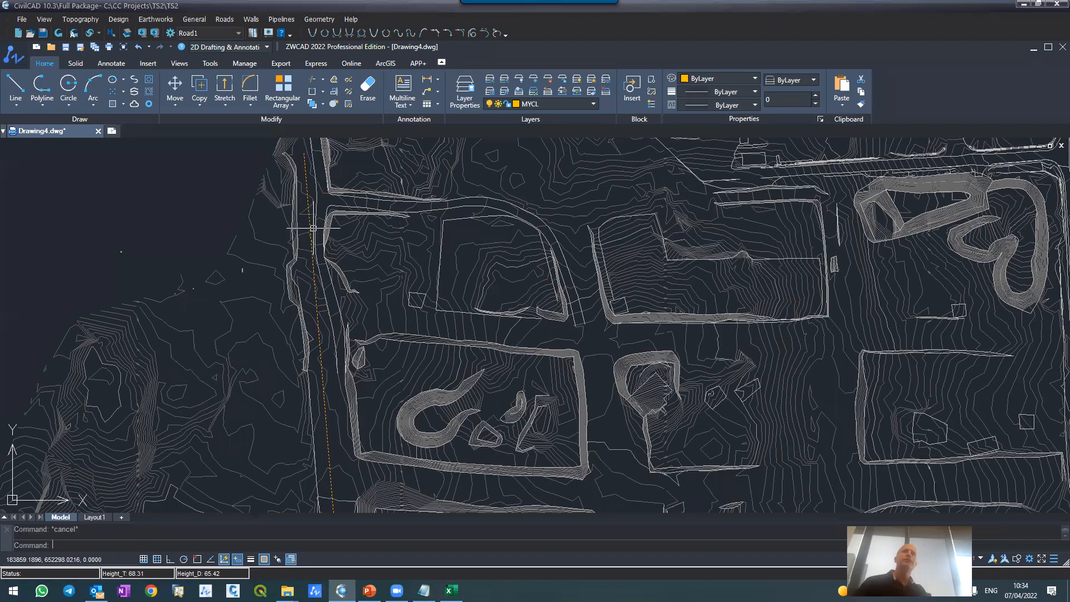
pyautogui.write('pl')
pyautogui.press('Return')
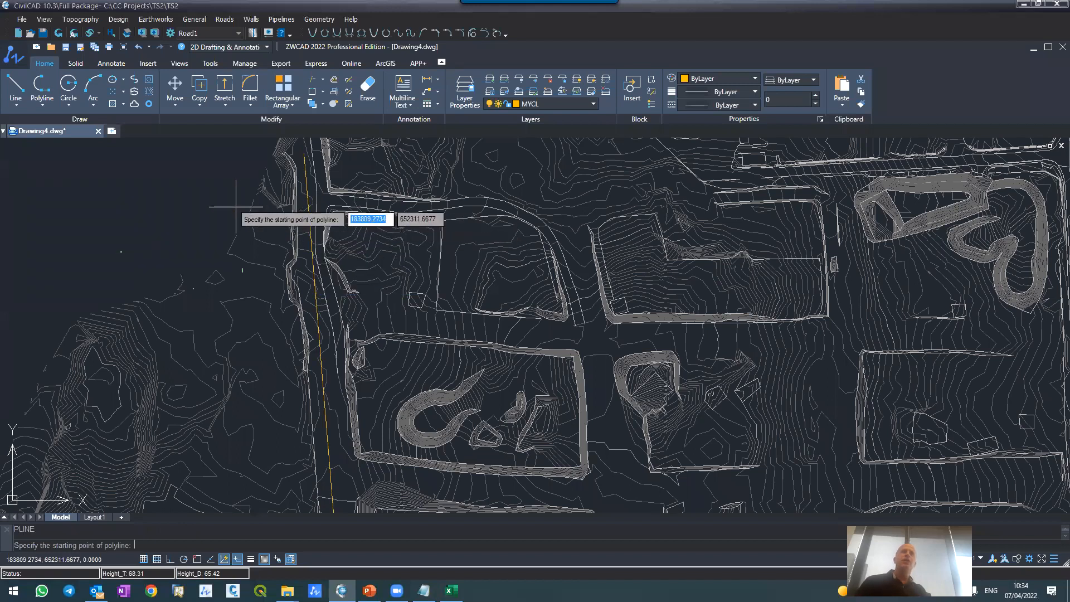
pyautogui.scroll(-4, 245, 214)
pyautogui.scroll(2, 237, 211)
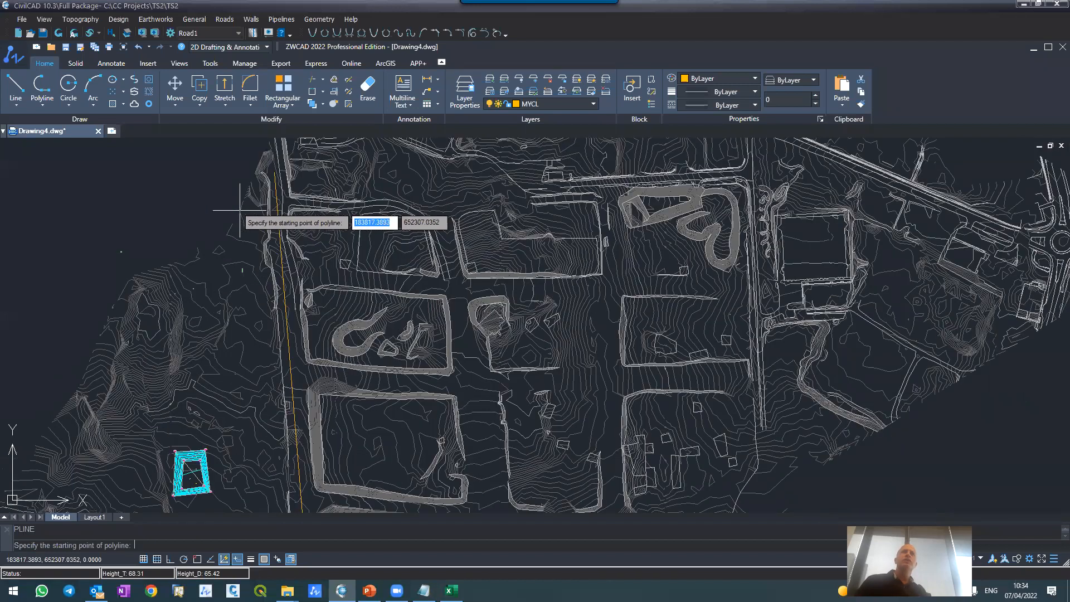
pyautogui.scroll(6, 239, 212)
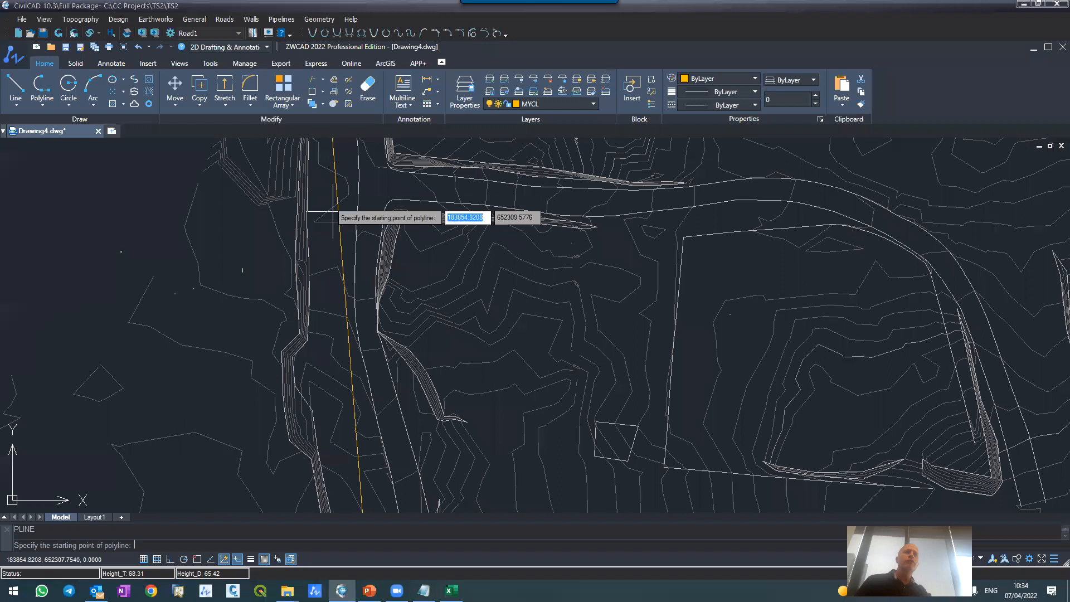
# Step: Enable object snap and set its modes to Endpoint and Nearest, with Intersection disabled
pyautogui.click(196, 560)
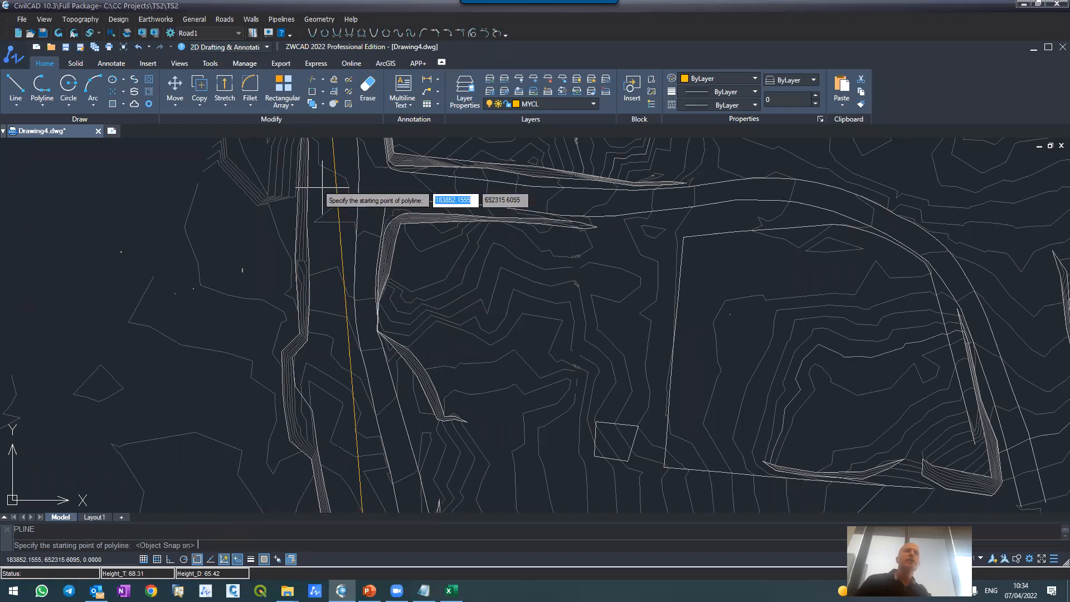
pyautogui.press('Escape')
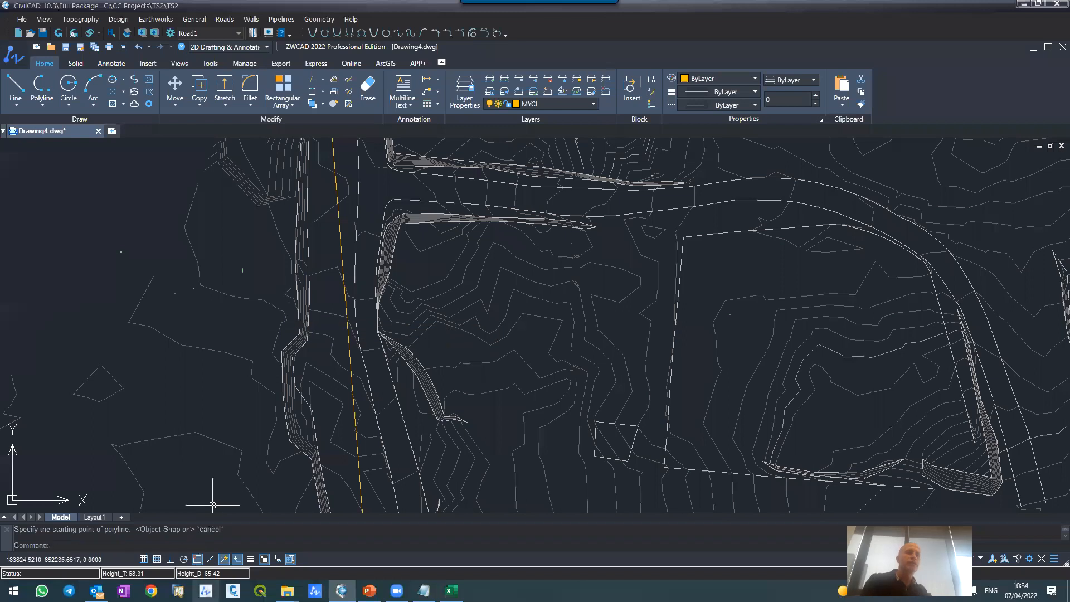
pyautogui.rightClick(197, 559)
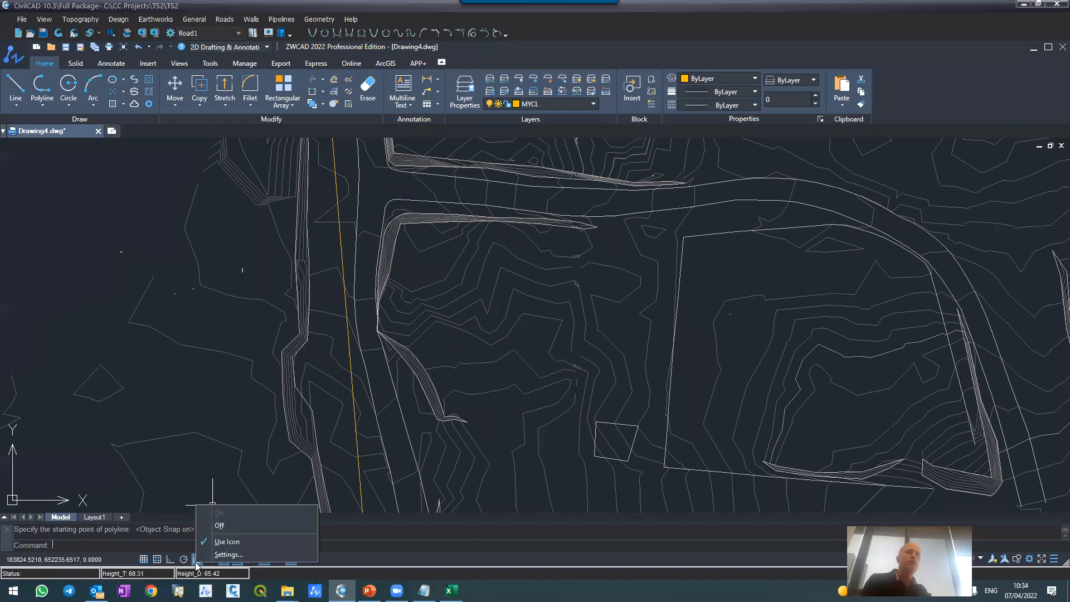
pyautogui.click(223, 555)
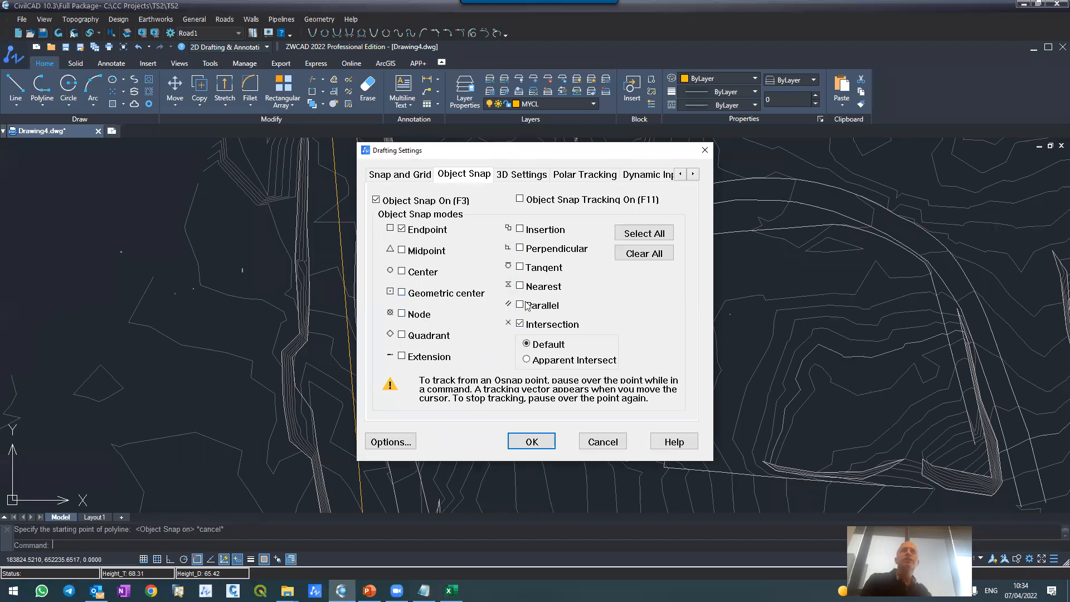
pyautogui.click(521, 325)
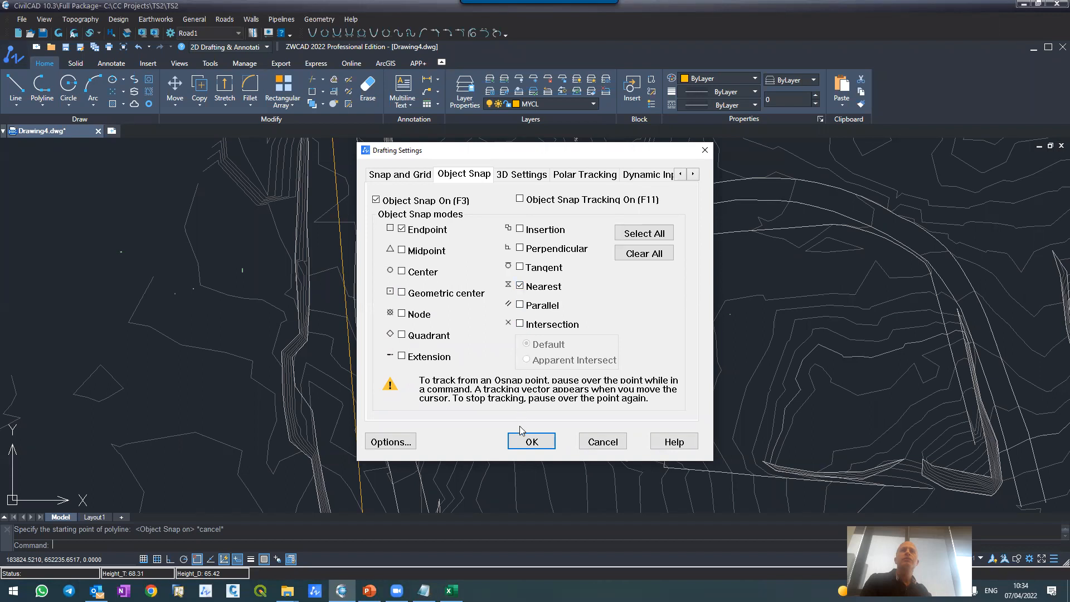
pyautogui.click(532, 441)
# Step: Draw a single-segment polyline about 488 m long from the western road's centerline eastward along the northern road to the next north-south road
pyautogui.write('`pl')
pyautogui.press('Return')
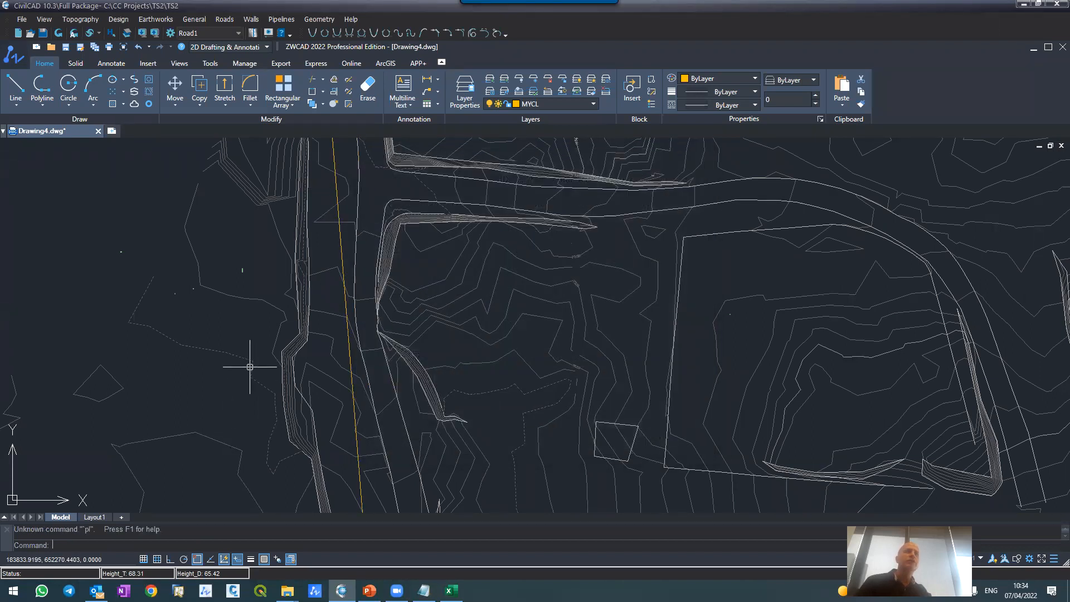
pyautogui.write('pl')
pyautogui.press('Return')
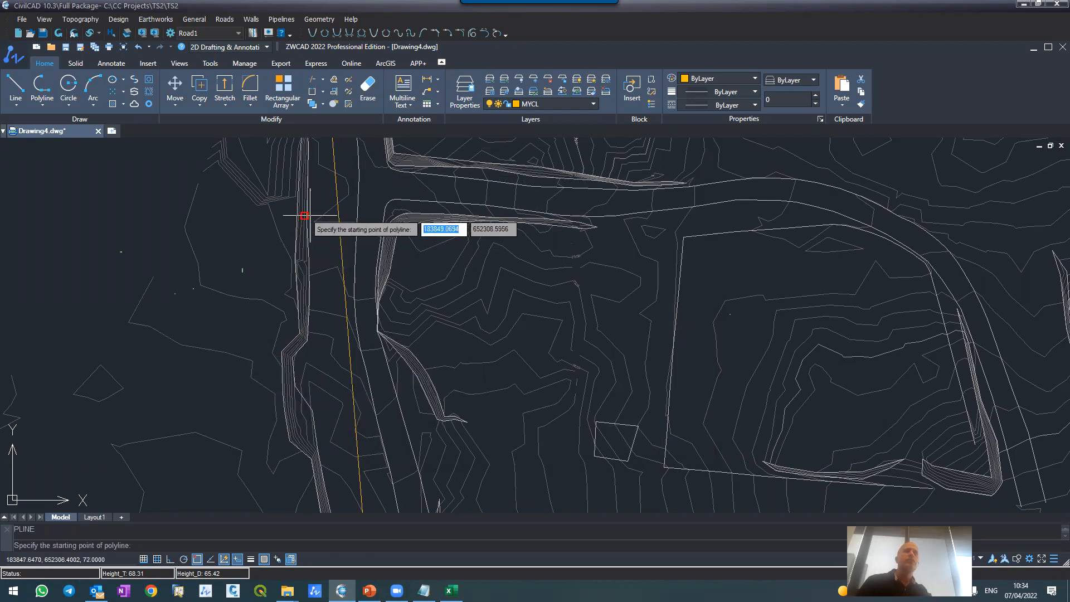
pyautogui.click(337, 191)
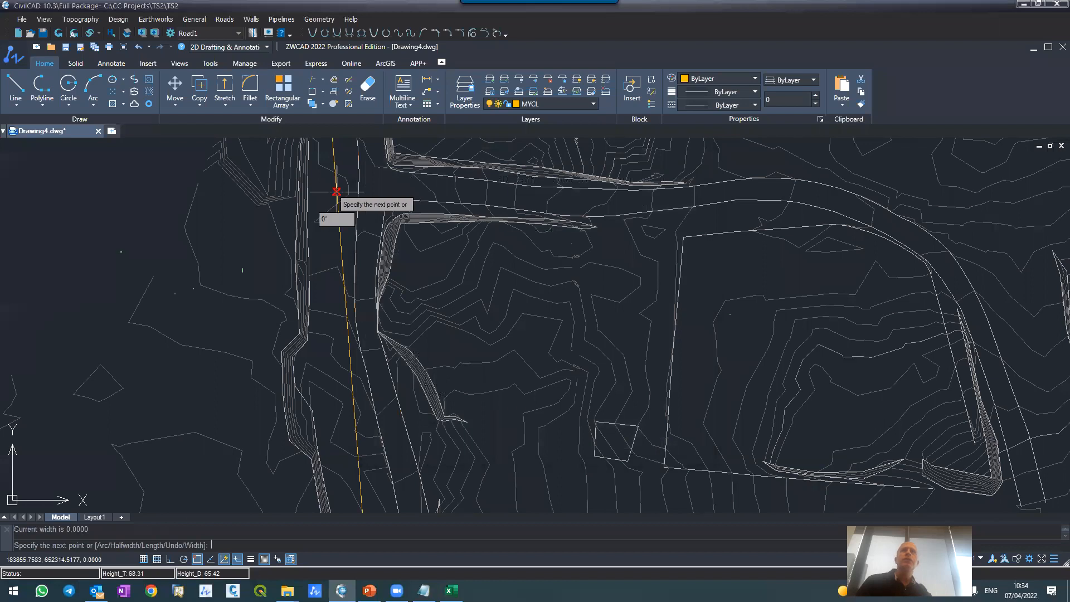
pyautogui.scroll(-3, 234, 234)
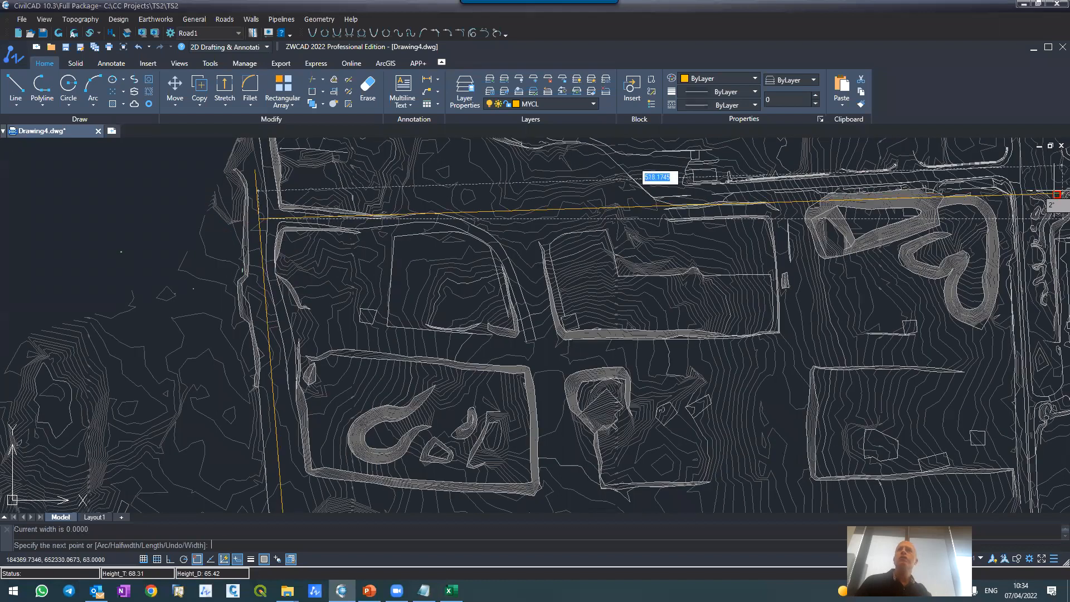
pyautogui.scroll(-5, 872, 224)
pyautogui.scroll(4, 873, 224)
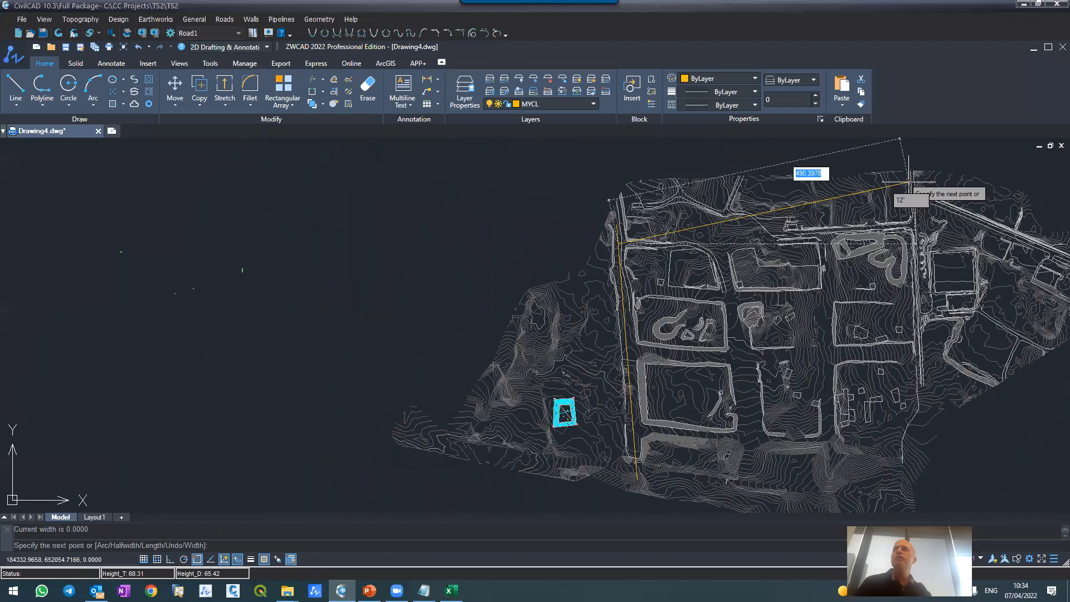
pyautogui.scroll(2, 930, 273)
pyautogui.scroll(2, 933, 264)
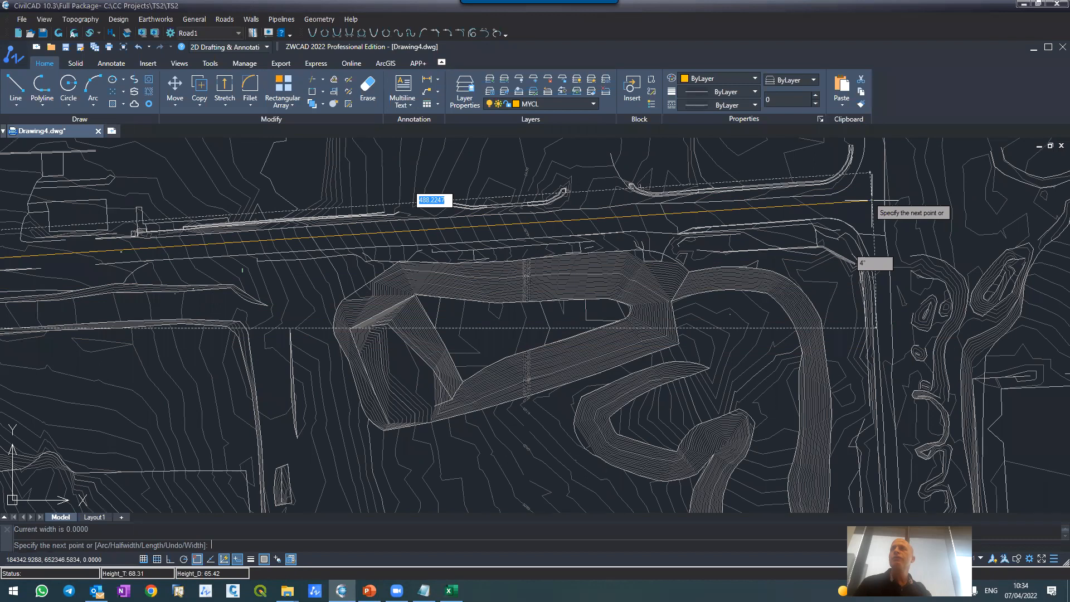
pyautogui.click(871, 200)
pyautogui.press('Return')
# Step: Draw a nearly horizontal single-segment polyline about 150 m long south of the pit, near the site's southern edge
pyautogui.scroll(-5, 878, 234)
pyautogui.scroll(5, 688, 411)
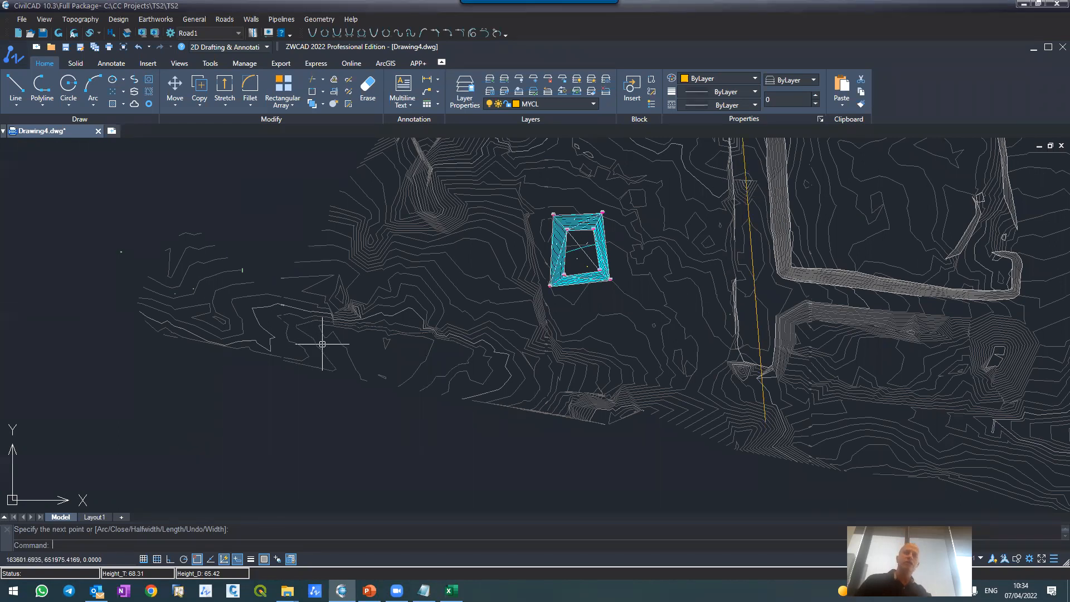
pyautogui.write('ok')
pyautogui.press('Return')
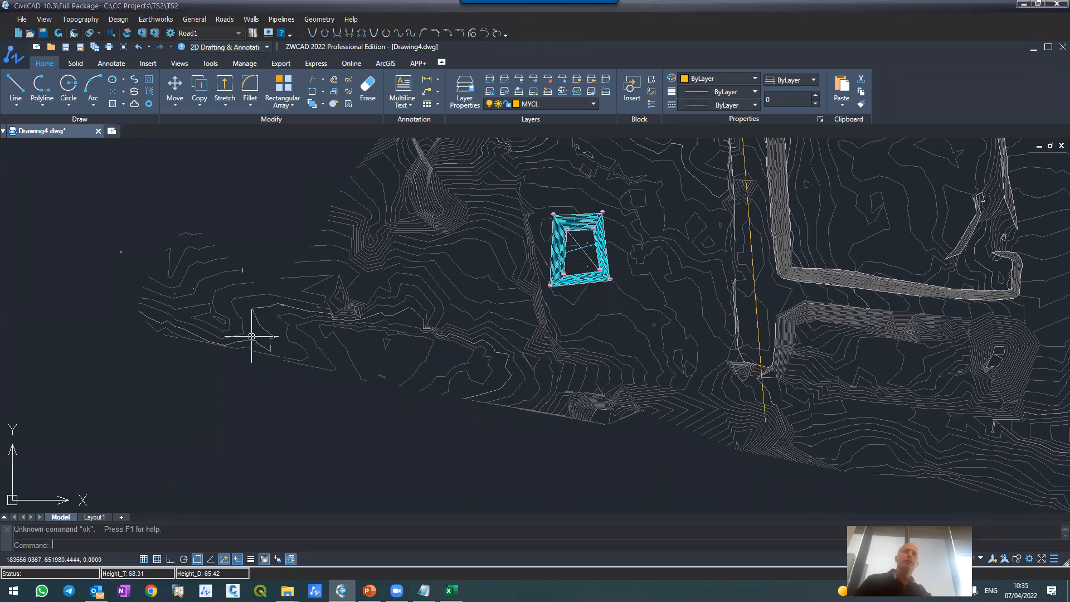
pyautogui.click(365, 360)
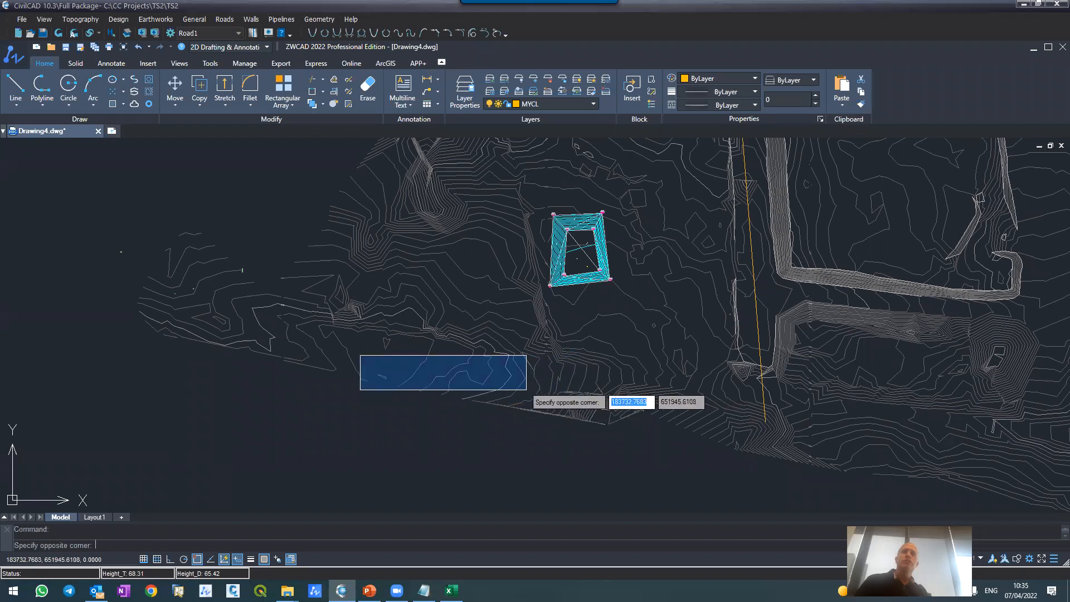
pyautogui.press('Escape')
pyautogui.write('pl')
pyautogui.press('Return')
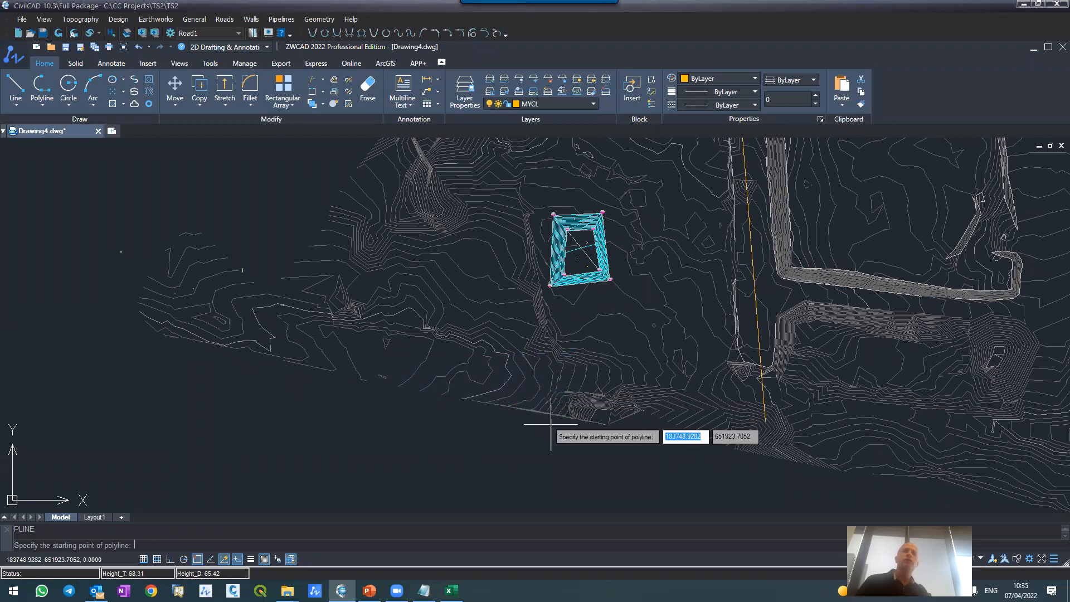
pyautogui.click(385, 361)
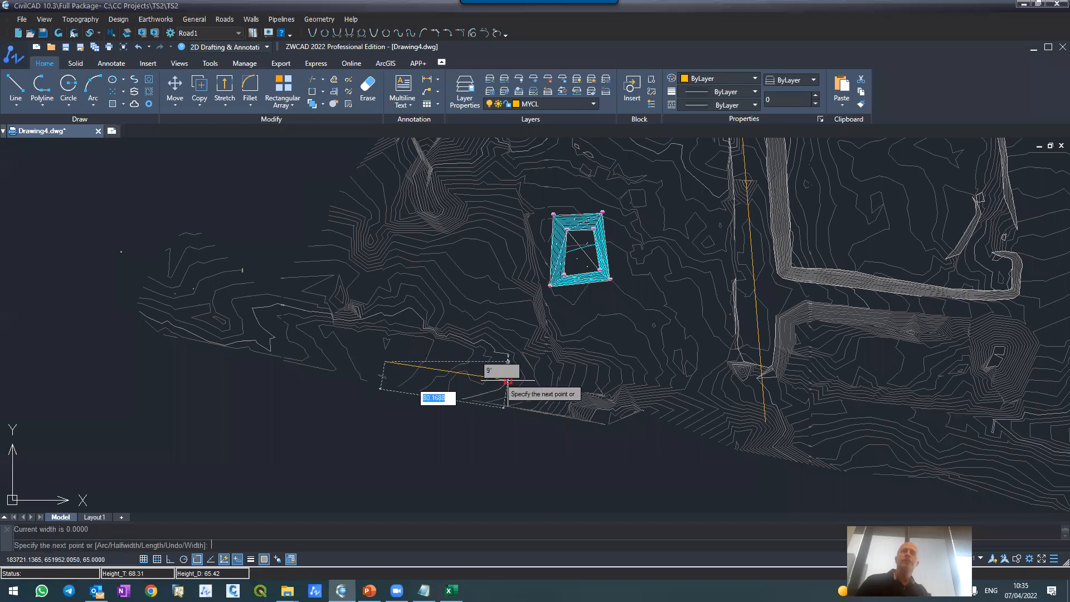
pyautogui.click(616, 369)
pyautogui.press('Return')
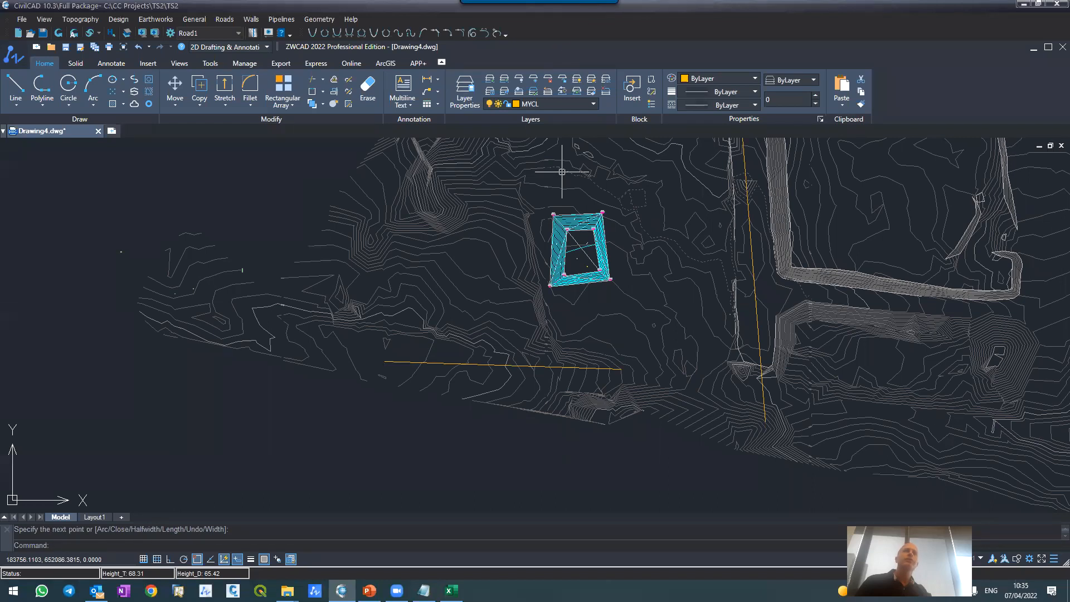
# Step: Draw an oblique polyline from the western road's centerline southwest to a free point east of the pit, with object snap off for its end
pyautogui.scroll(-5, 543, 337)
pyautogui.scroll(2, 604, 291)
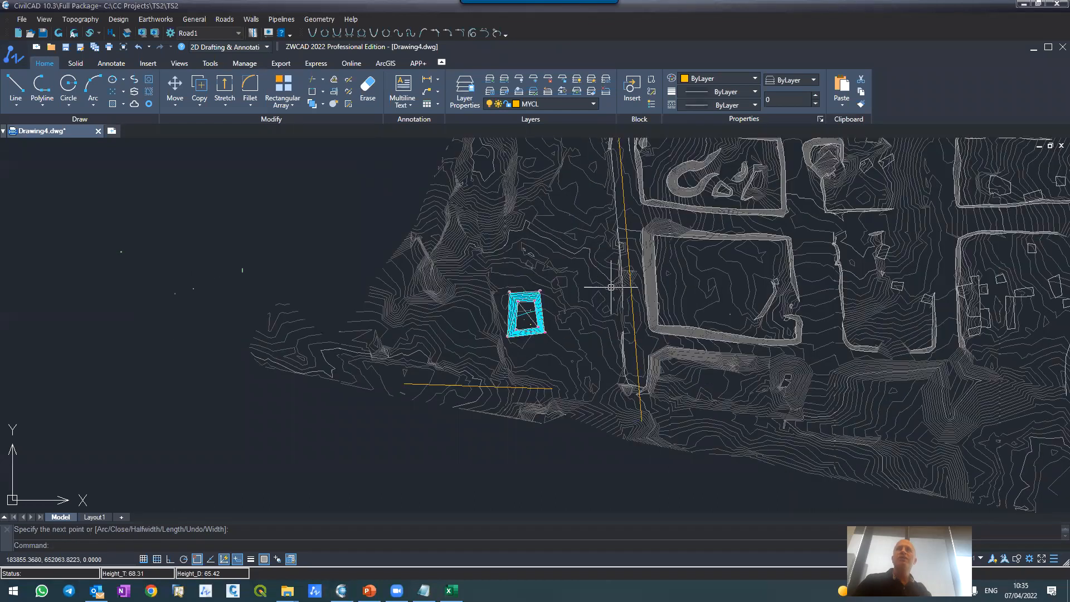
pyautogui.scroll(4, 637, 241)
pyautogui.write('pl')
pyautogui.press('Return')
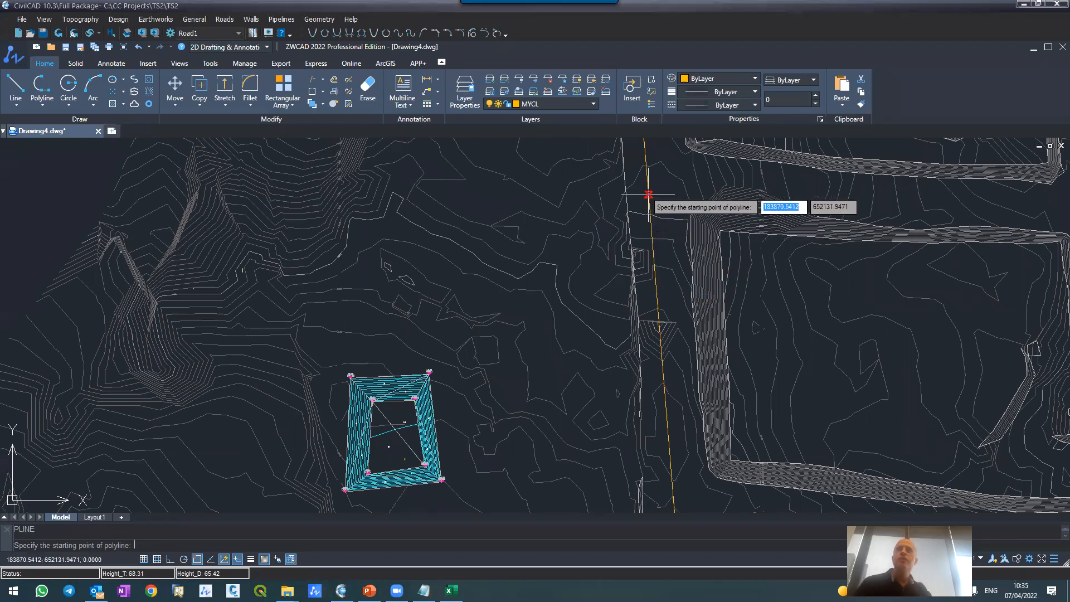
pyautogui.scroll(3, 659, 239)
pyautogui.click(658, 240)
pyautogui.scroll(-3, 627, 260)
pyautogui.scroll(-4, 585, 342)
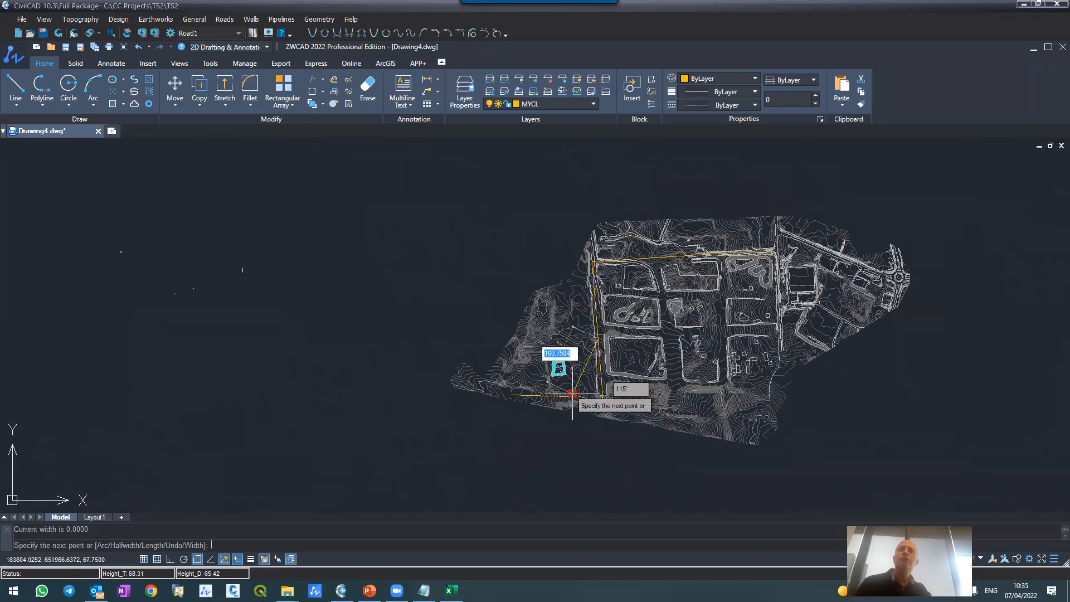
pyautogui.scroll(4, 571, 393)
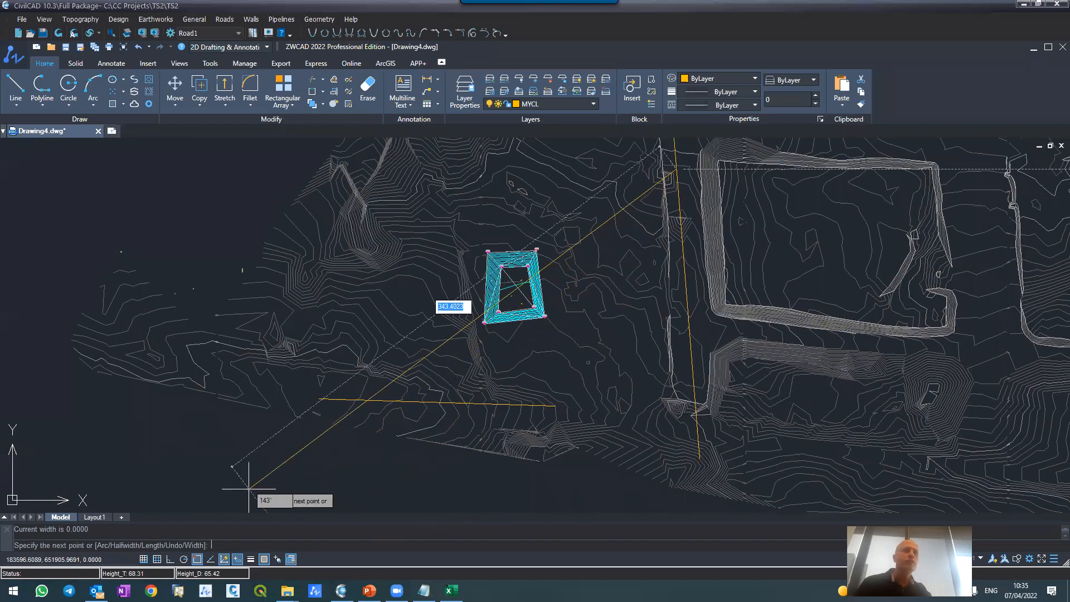
pyautogui.click(197, 559)
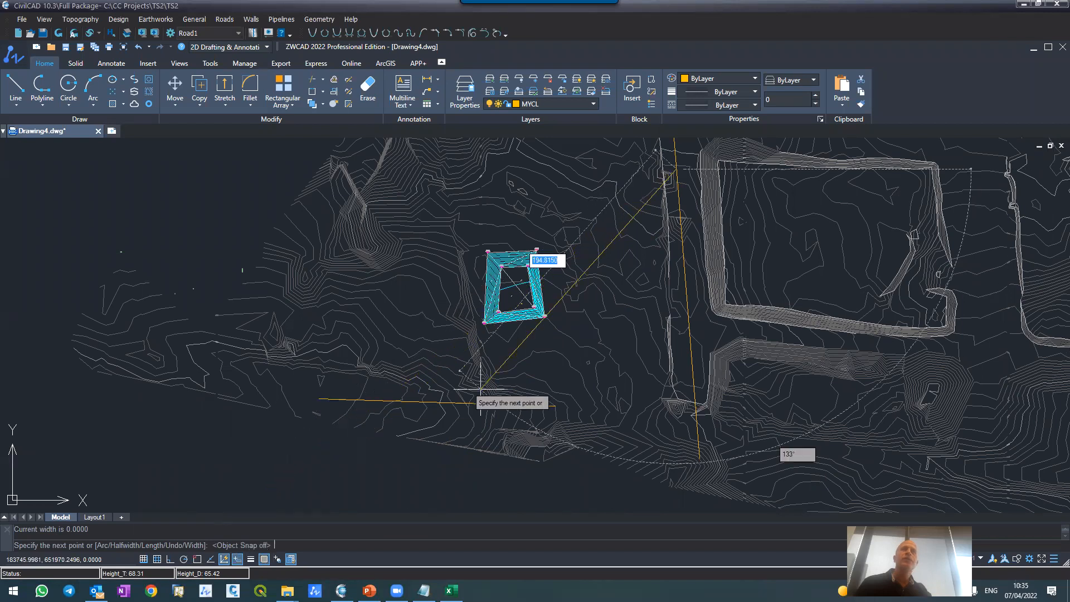
pyautogui.click(599, 346)
pyautogui.press('Return')
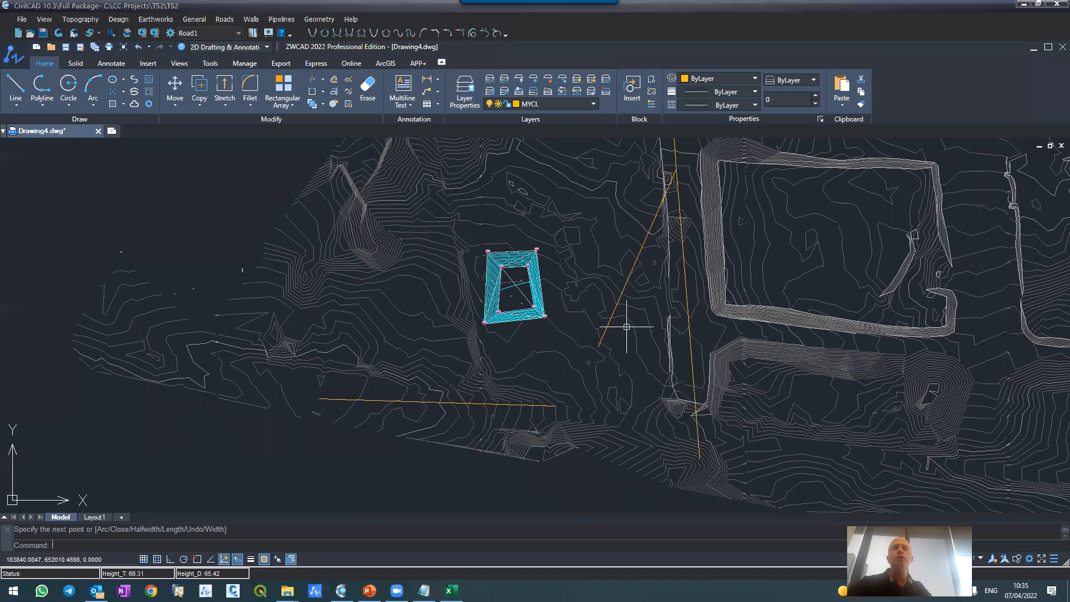
# Step: Shorten the oblique polyline to about 99 m by moving its free southwestern end
pyautogui.click(601, 344)
pyautogui.click(601, 343)
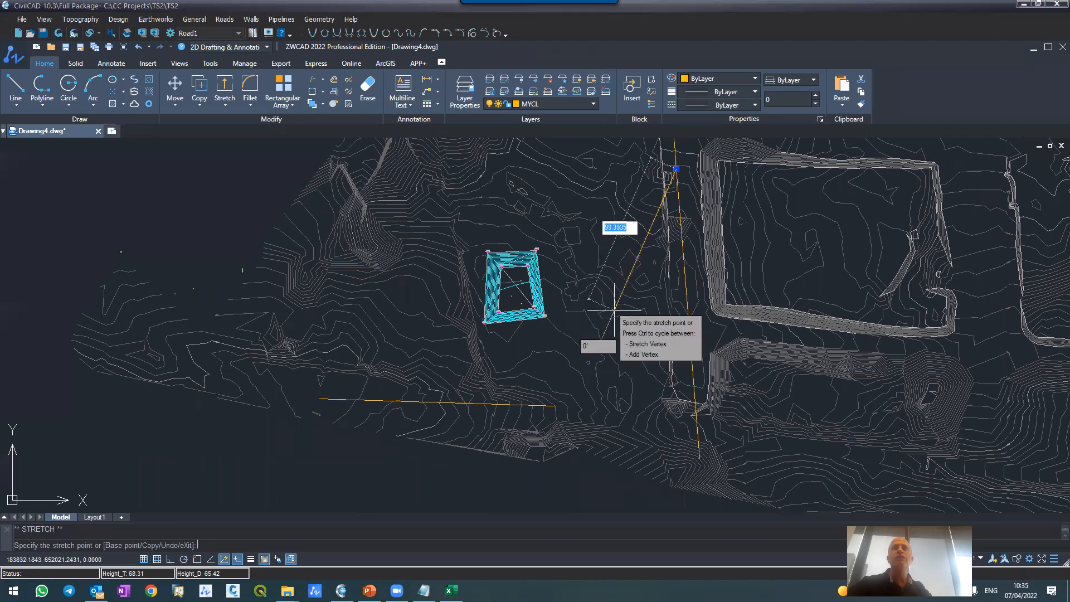
pyautogui.click(616, 310)
pyautogui.press('Escape')
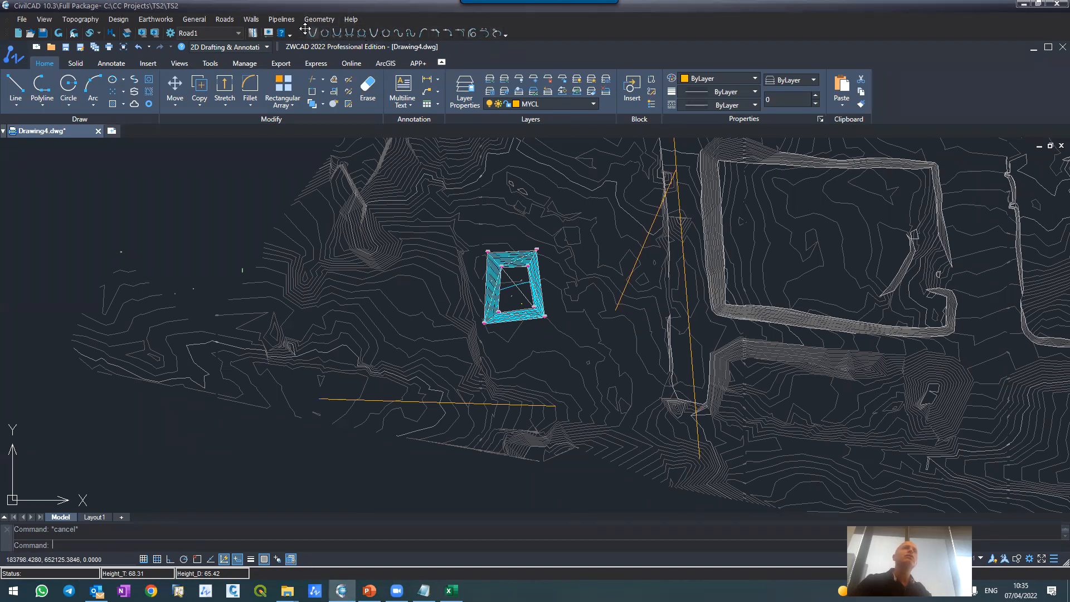
# Step: Join the southwestern end of the oblique polyline to the southern polyline with a tangent horizontal alignment curve southeast of the pit
pyautogui.click(434, 35)
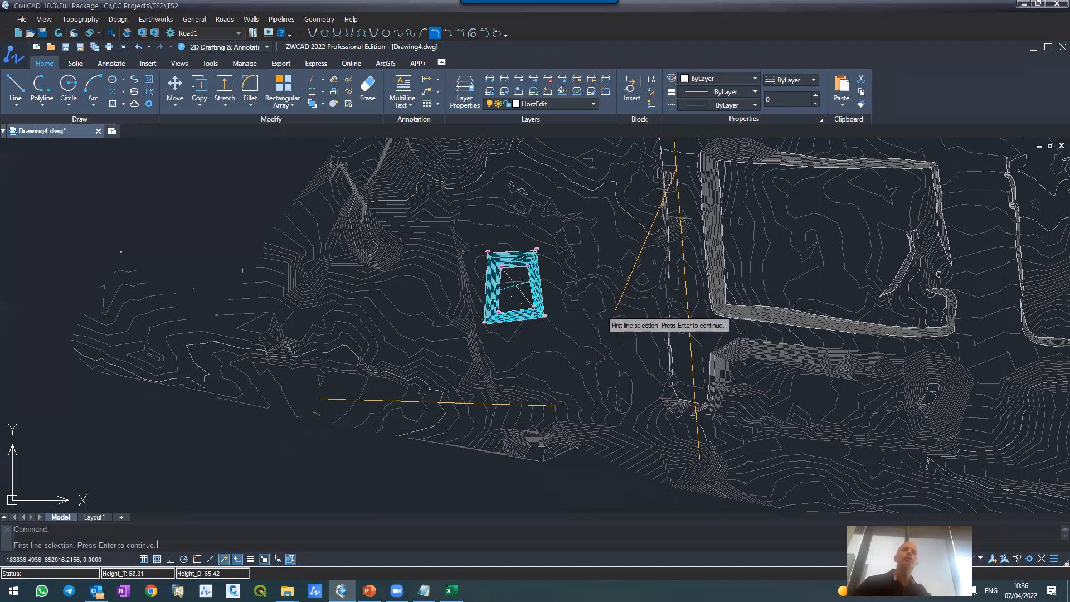
pyautogui.scroll(4, 629, 303)
pyautogui.scroll(2, 629, 303)
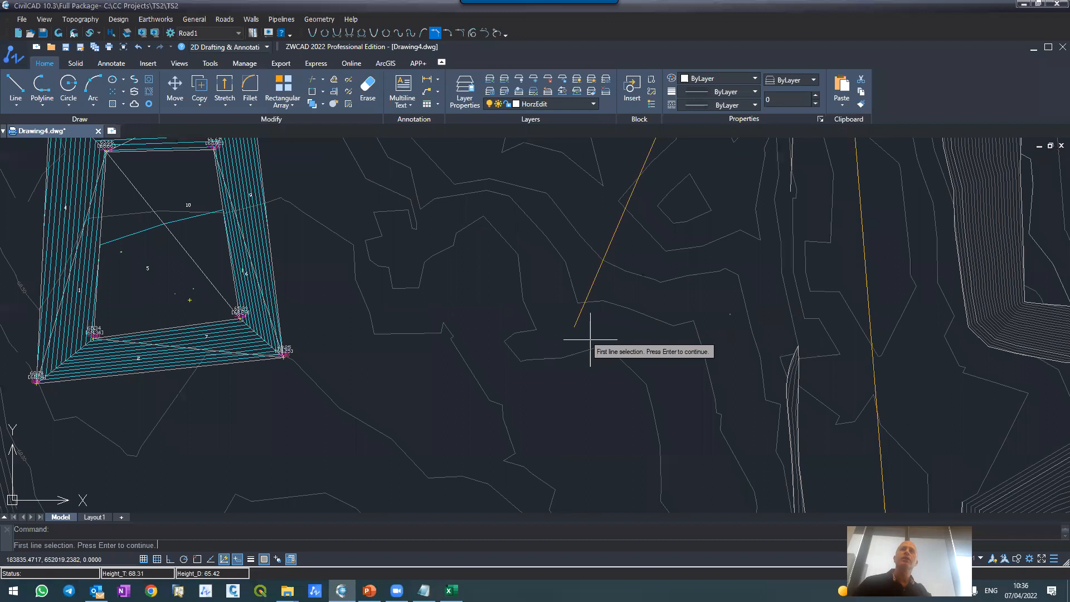
pyautogui.press('Return')
pyautogui.click(577, 319)
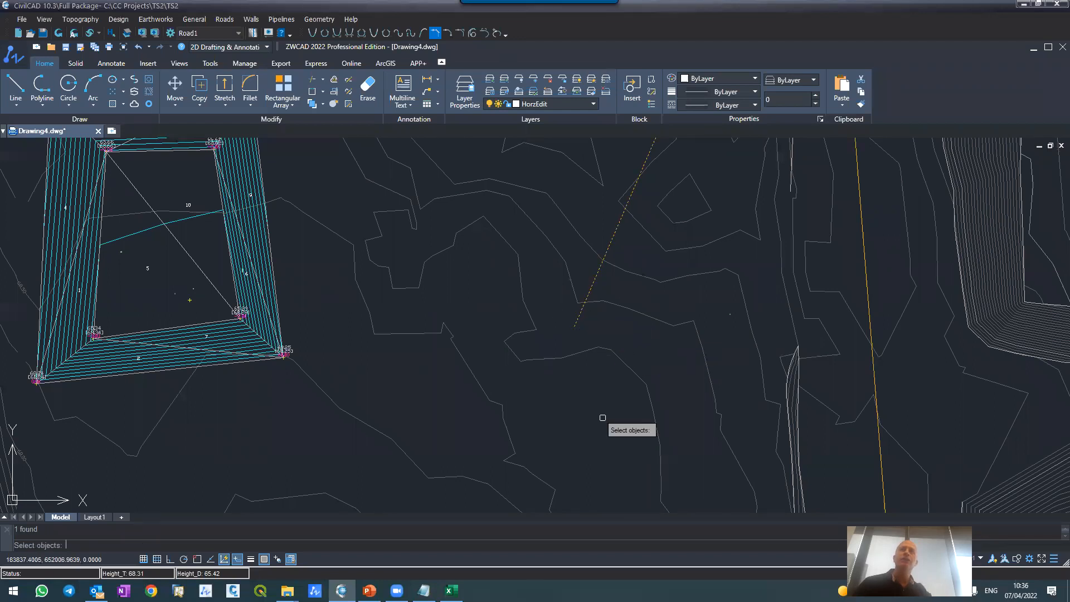
pyautogui.press('Return')
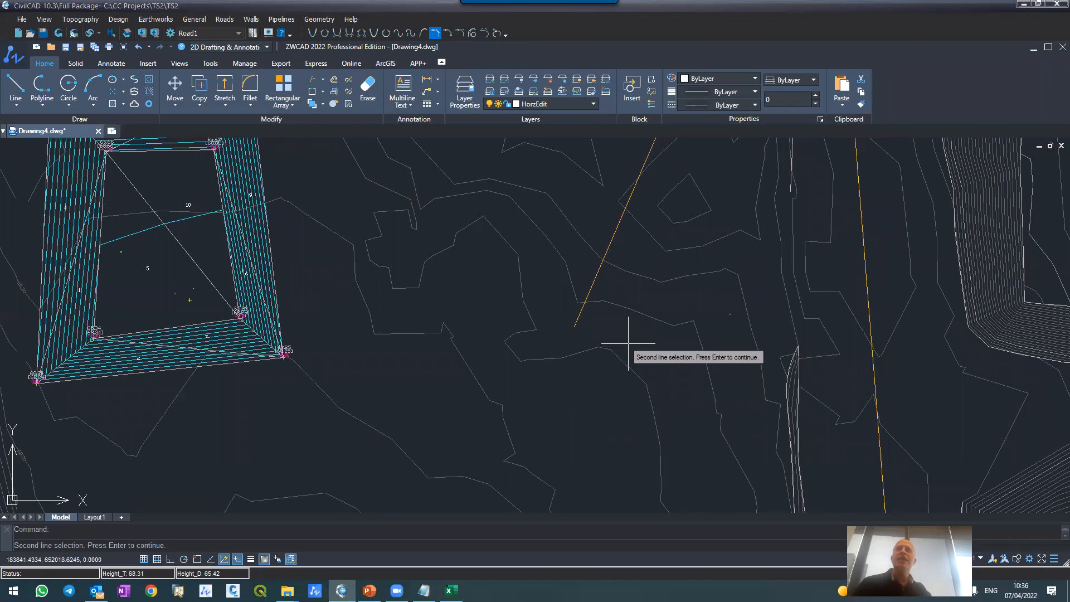
pyautogui.scroll(-4, 627, 337)
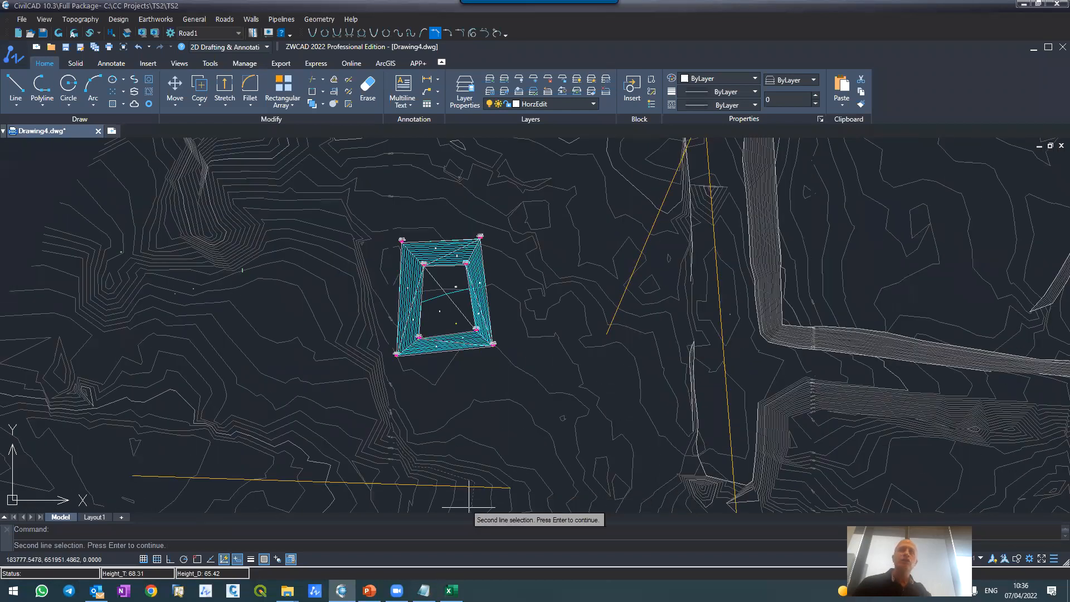
pyautogui.press('Return')
pyautogui.click(466, 486)
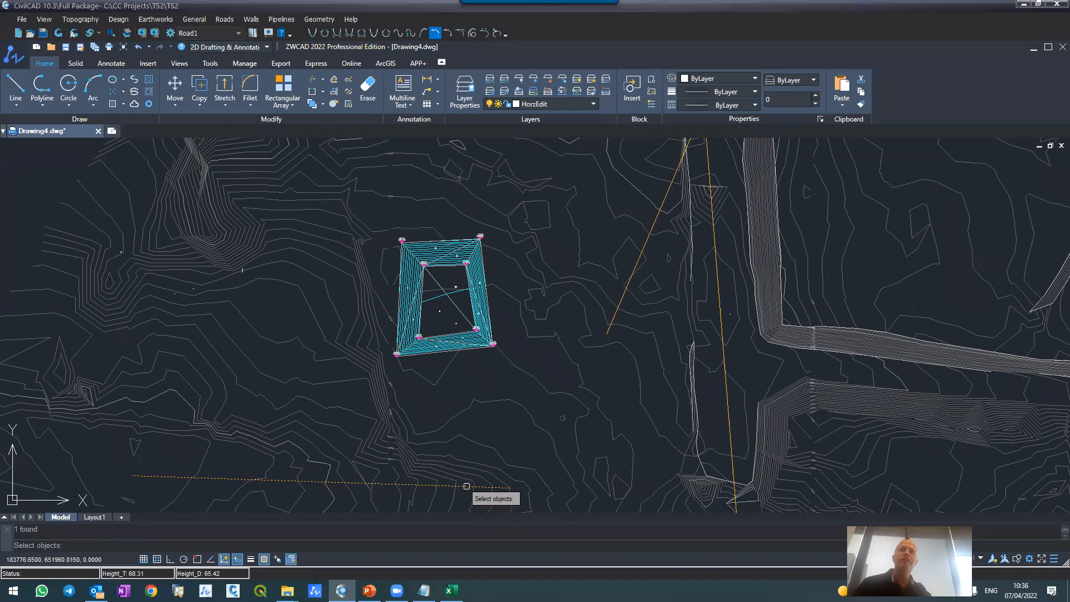
pyautogui.press('Return')
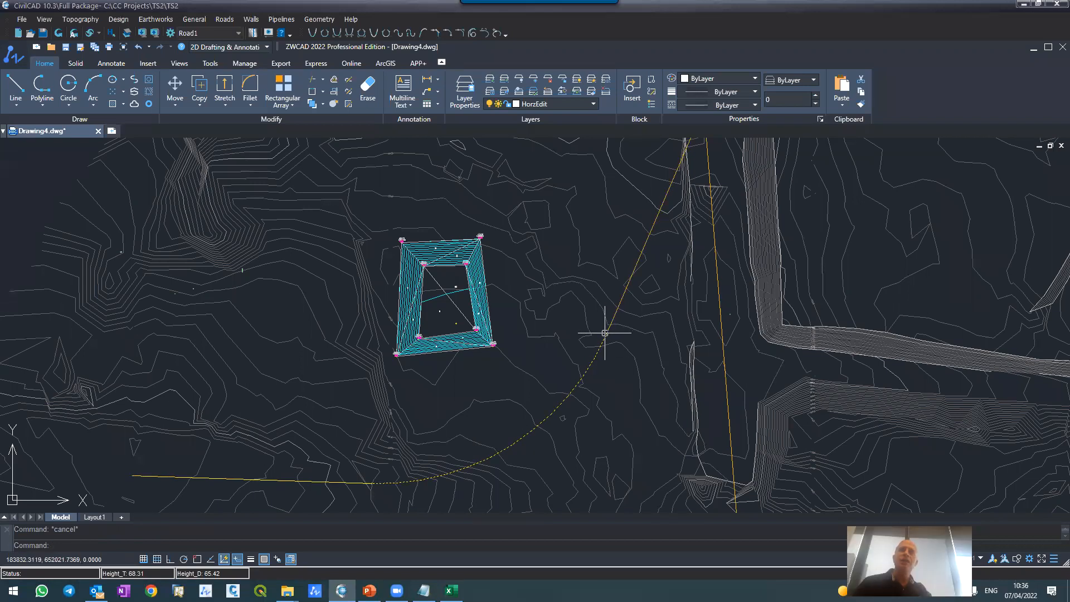
# Step: Examine the new curve's tangent points on the oblique and southern lines and its course around the pit
pyautogui.scroll(5, 605, 333)
pyautogui.scroll(2, 612, 325)
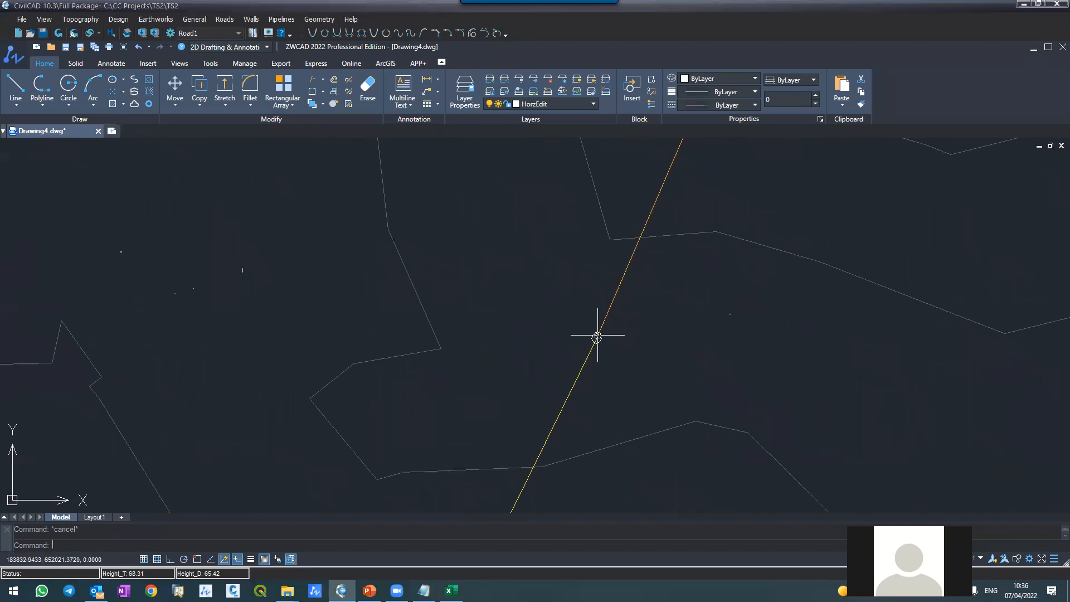
pyautogui.click(618, 286)
pyautogui.scroll(-4, 627, 262)
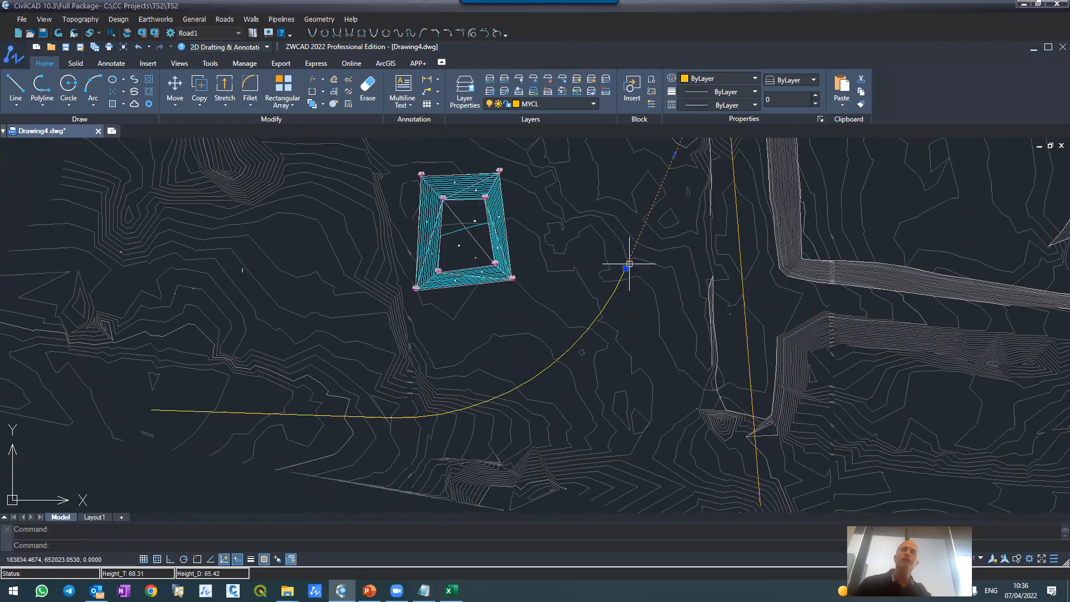
pyautogui.scroll(3, 407, 419)
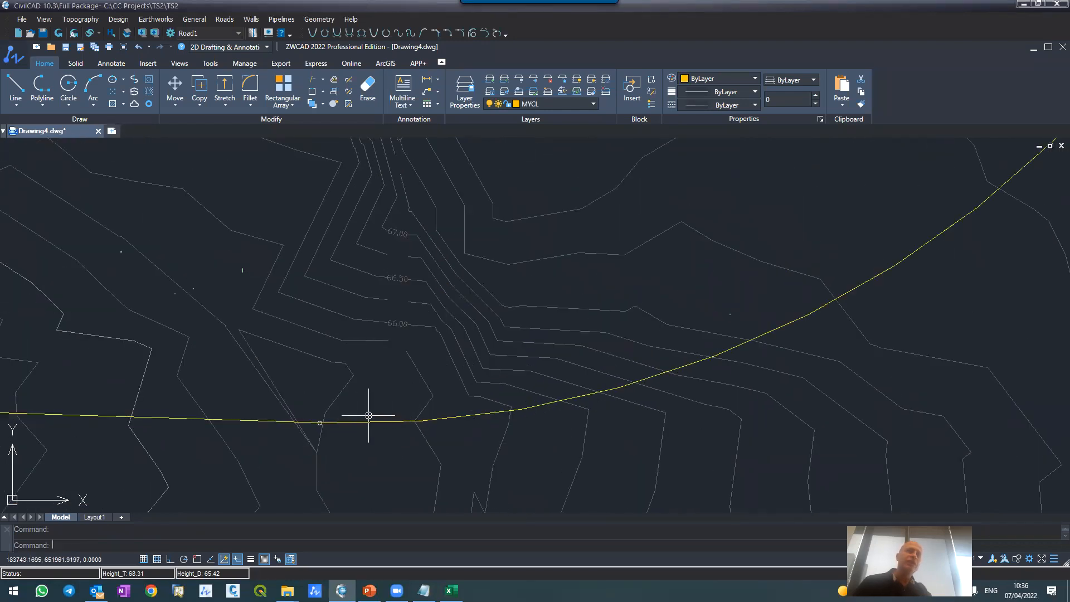
pyautogui.scroll(3, 317, 418)
pyautogui.moveTo(327, 418); pyautogui.dragTo(385, 327, button='middle')
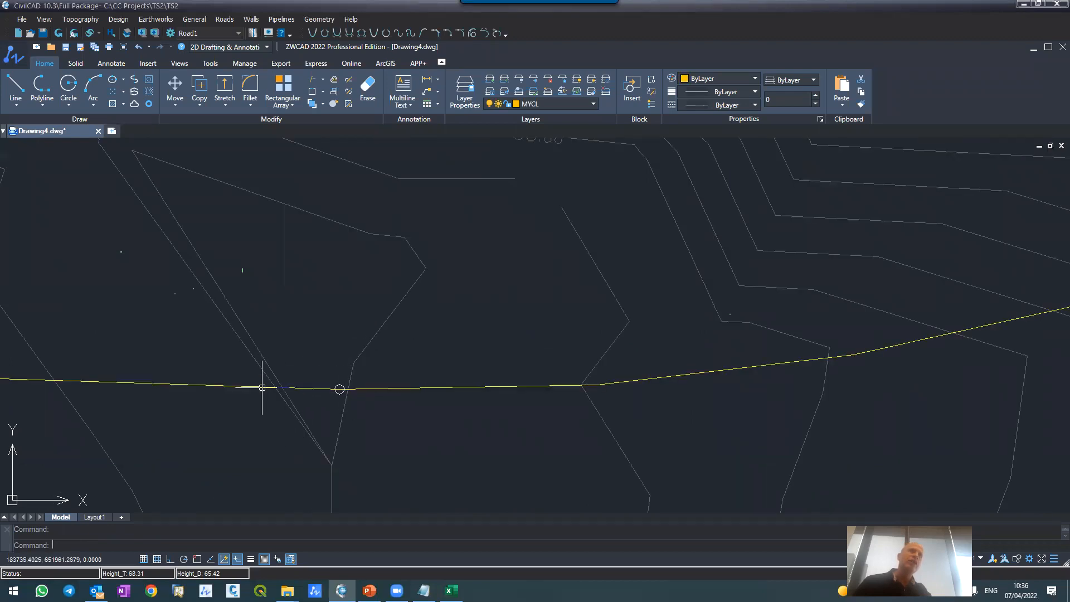
pyautogui.scroll(-3, 507, 367)
pyautogui.scroll(3, 490, 370)
pyautogui.click(459, 372)
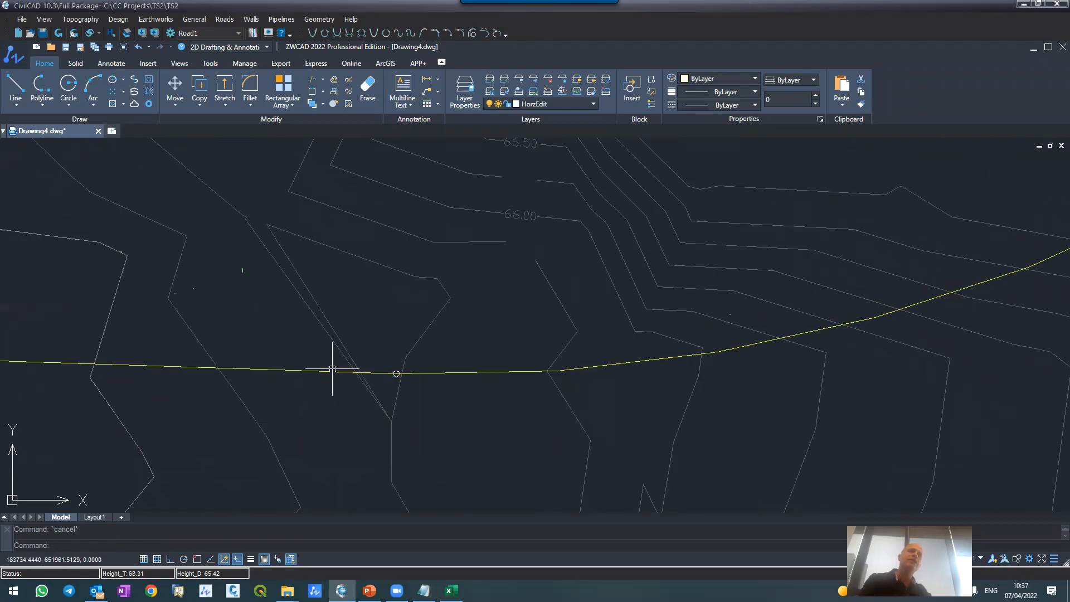
pyautogui.press('Escape')
pyautogui.scroll(-6, 424, 412)
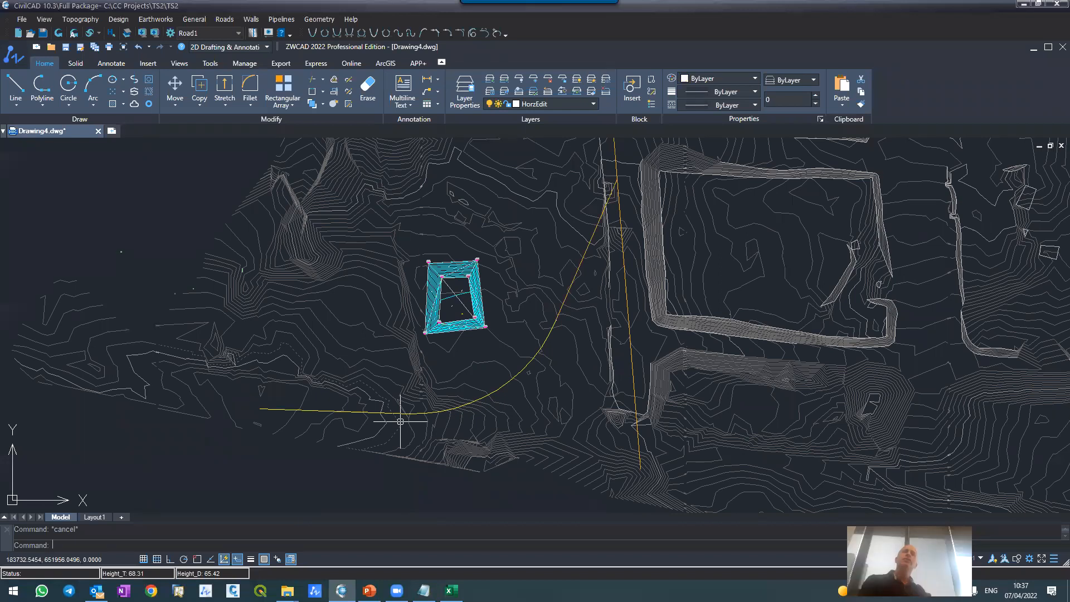
pyautogui.scroll(-4, 400, 422)
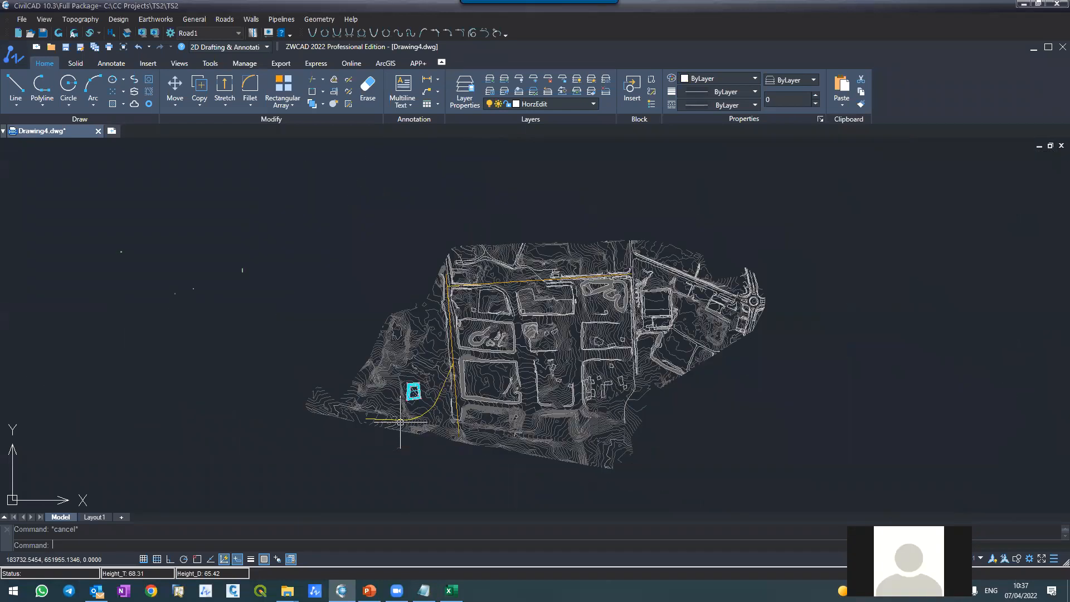
pyautogui.scroll(1, 401, 421)
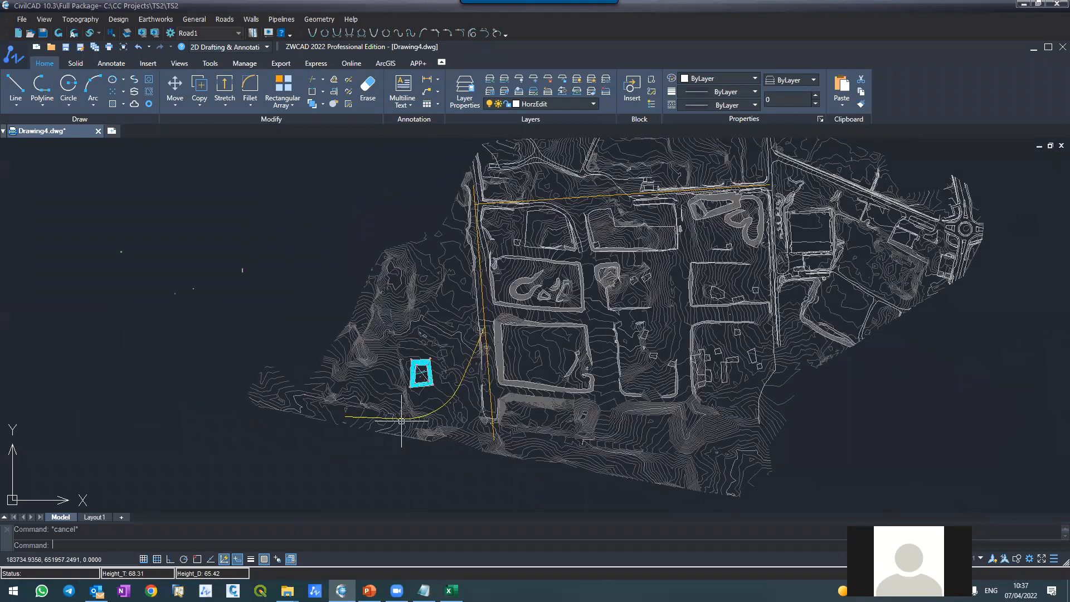
# Step: Rename Road1 as M in the project's roads list
pyautogui.click(223, 20)
pyautogui.click(245, 32)
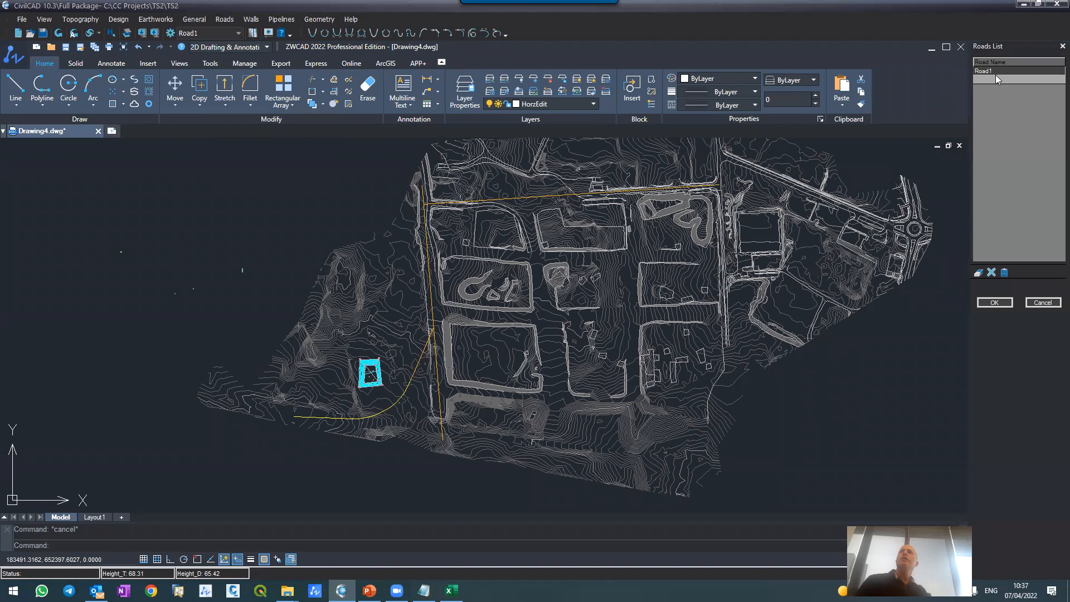
pyautogui.click(995, 68)
pyautogui.write('M')
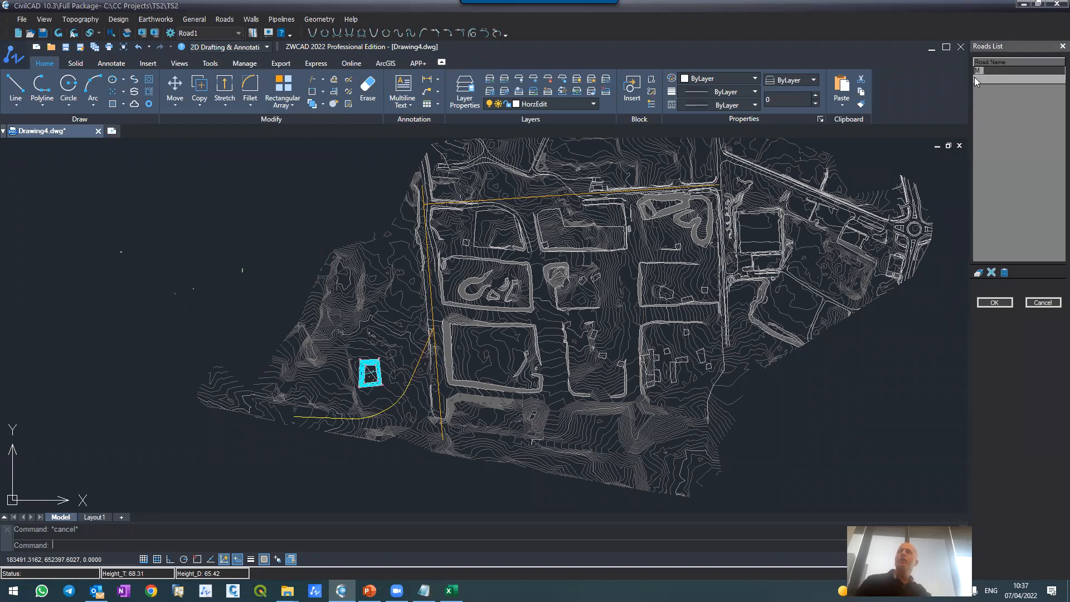
pyautogui.click(975, 80)
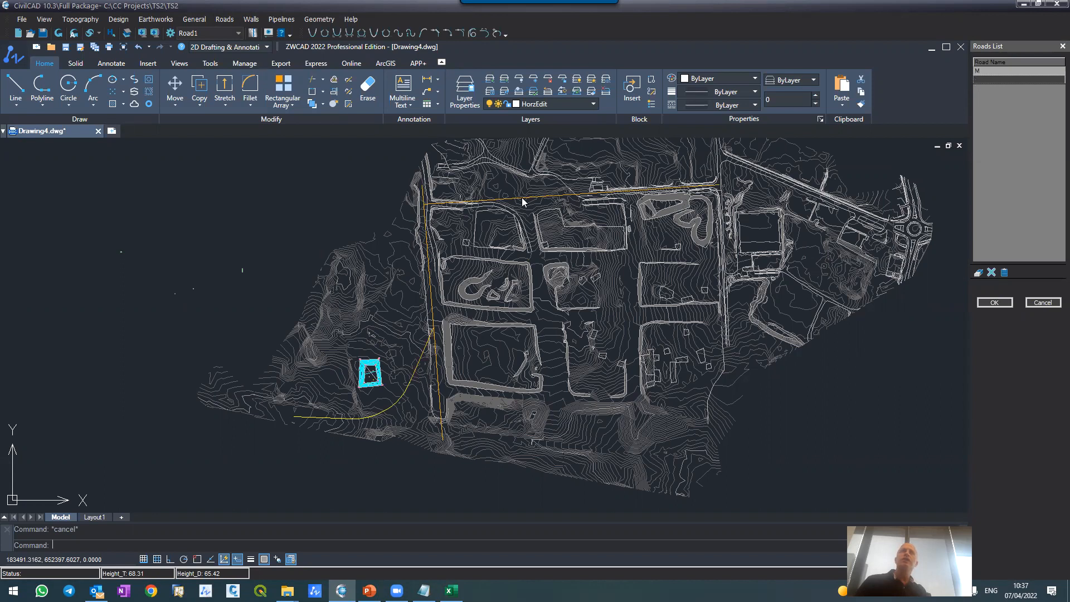
# Step: Add roads S1 and R1 below M in the roads list and save the list
pyautogui.click(977, 80)
pyautogui.write('S1')
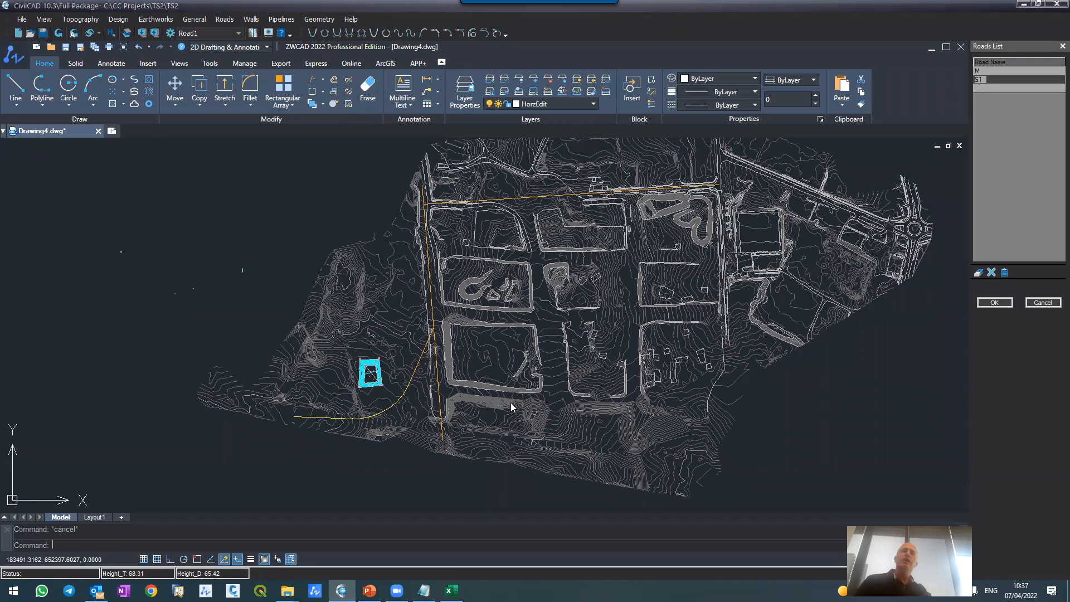
pyautogui.scroll(2, 413, 323)
pyautogui.scroll(2, 413, 324)
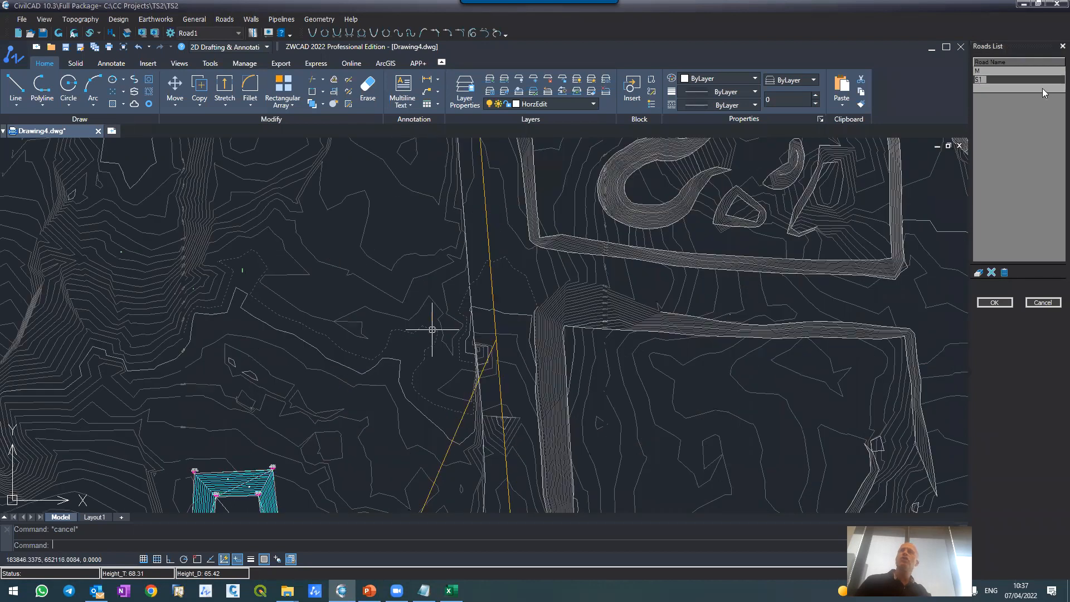
pyautogui.click(978, 88)
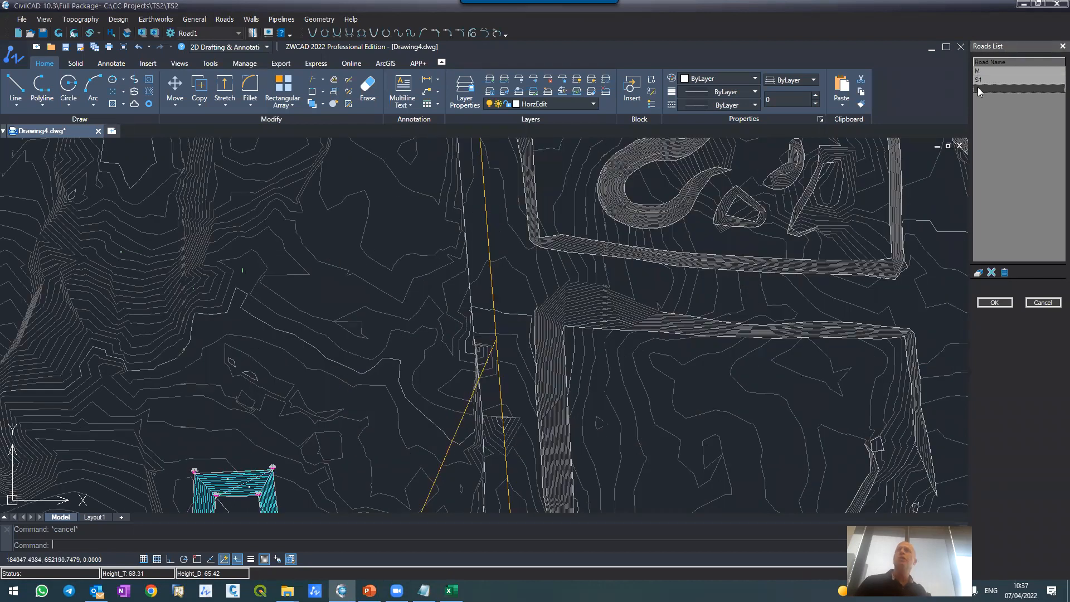
pyautogui.click(978, 87)
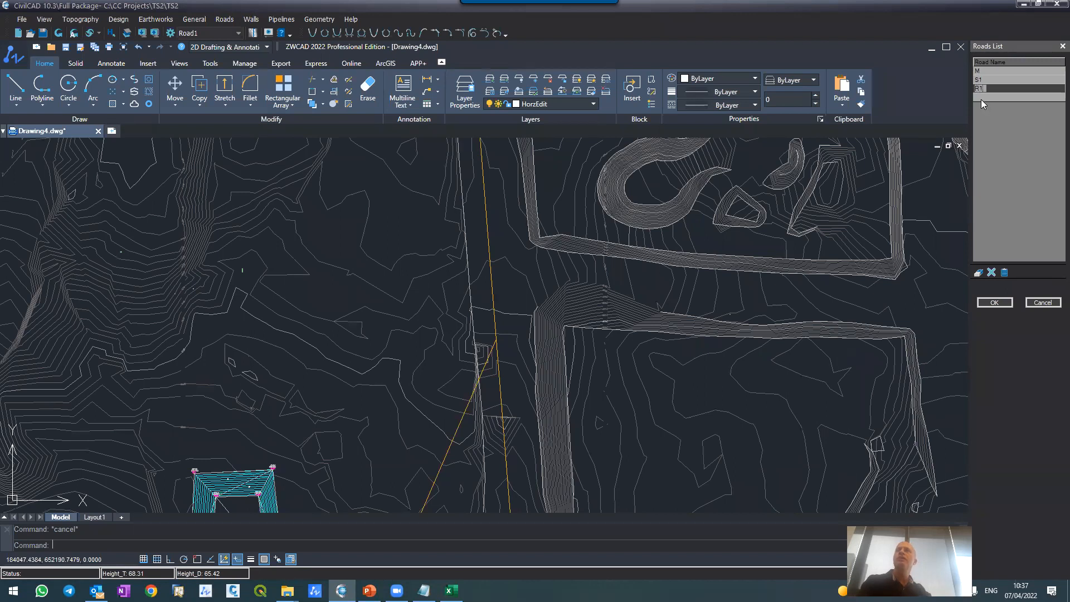
pyautogui.click(981, 100)
pyautogui.click(995, 302)
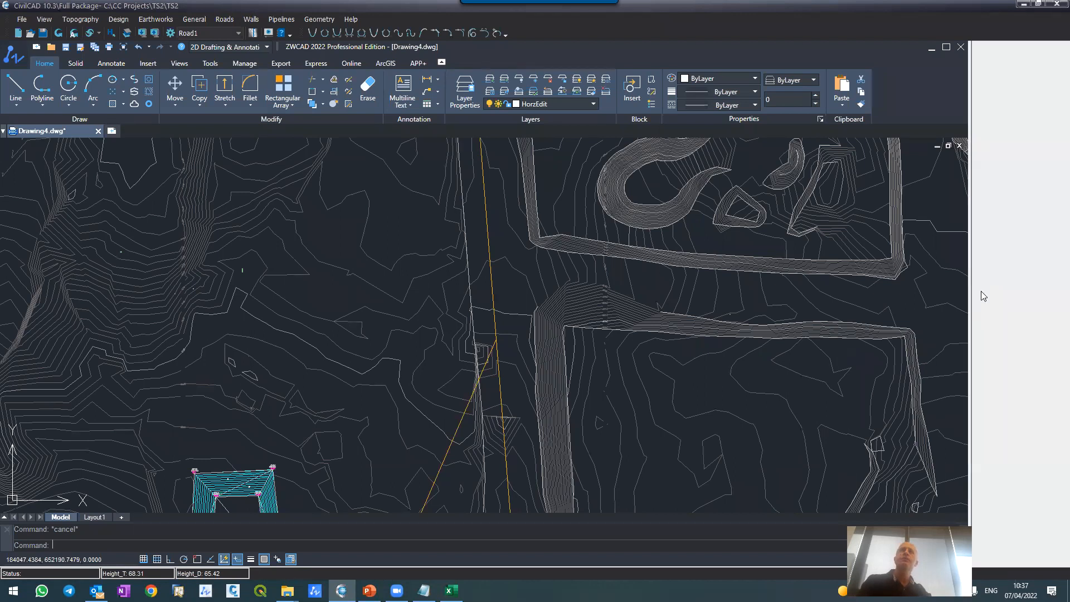
# Step: Define the horizontal alignment of road M by selecting the western road's north-south centerline polyline
pyautogui.click(225, 19)
pyautogui.click(238, 44)
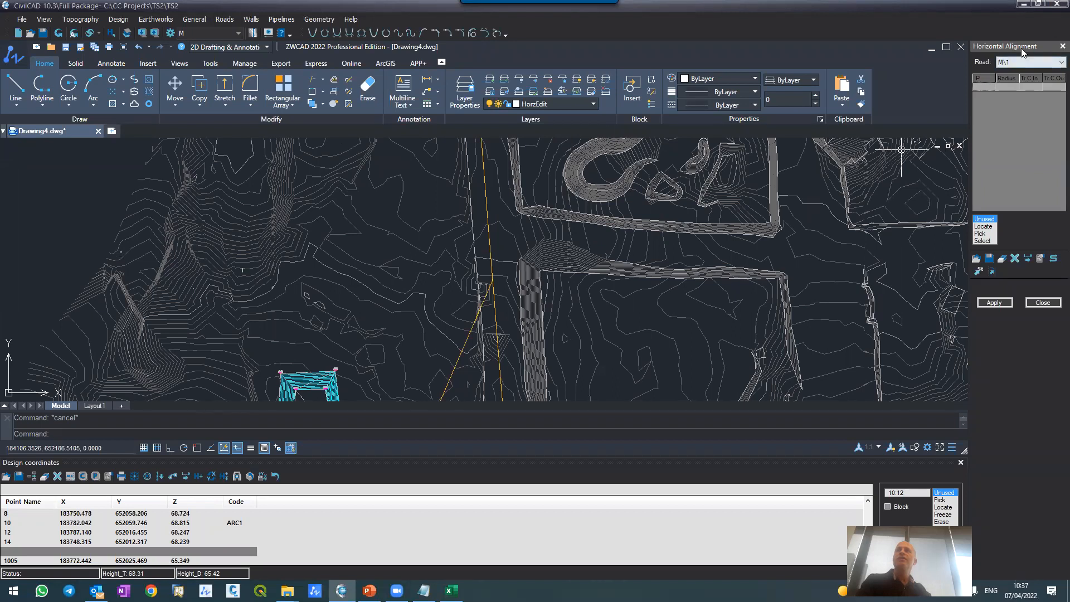
pyautogui.click(1021, 65)
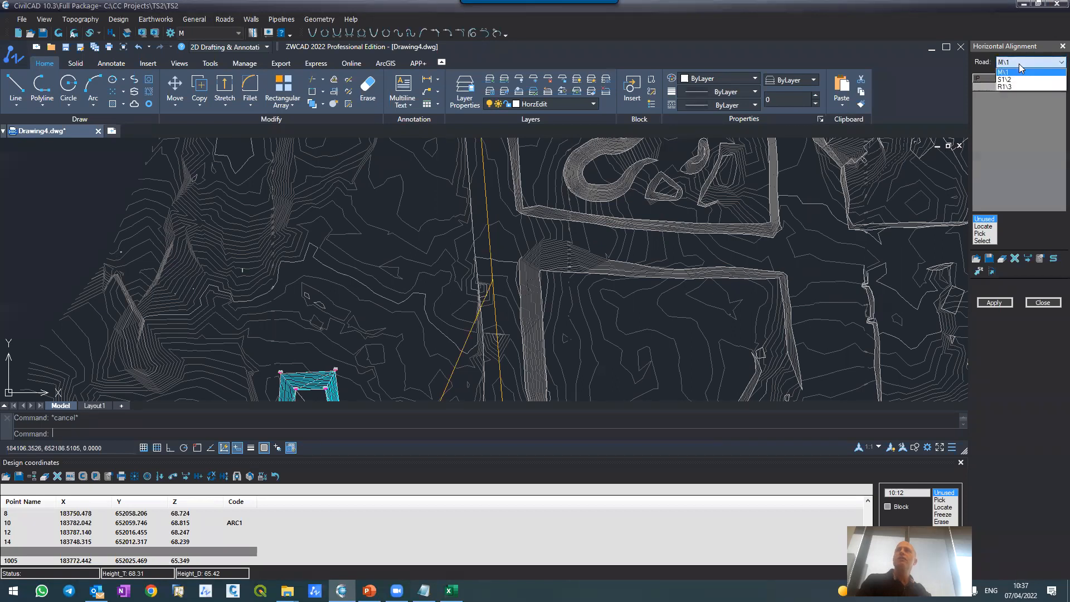
pyautogui.click(1012, 72)
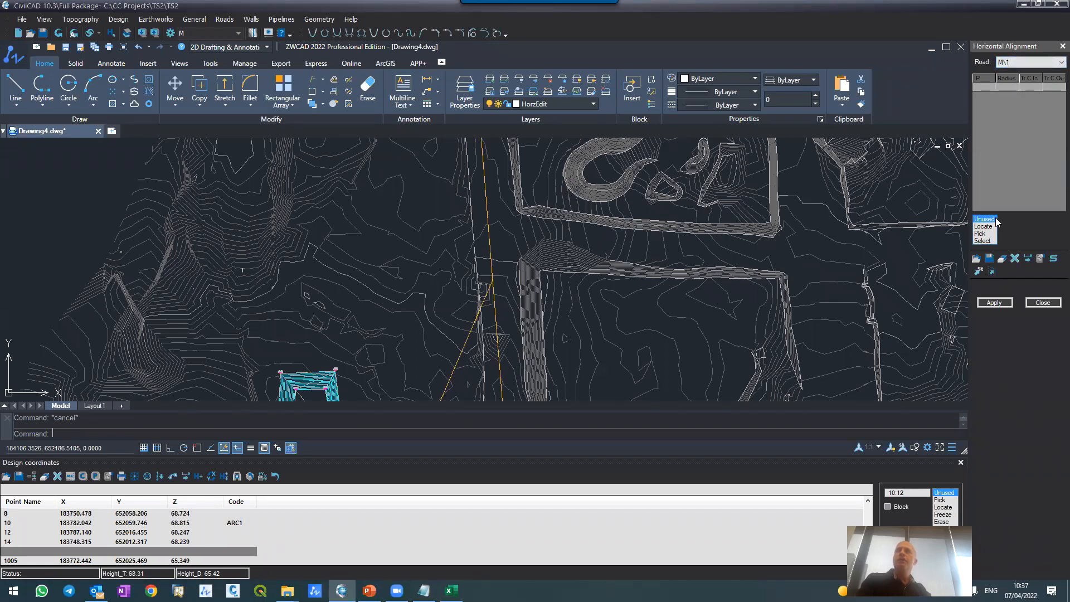
pyautogui.click(982, 241)
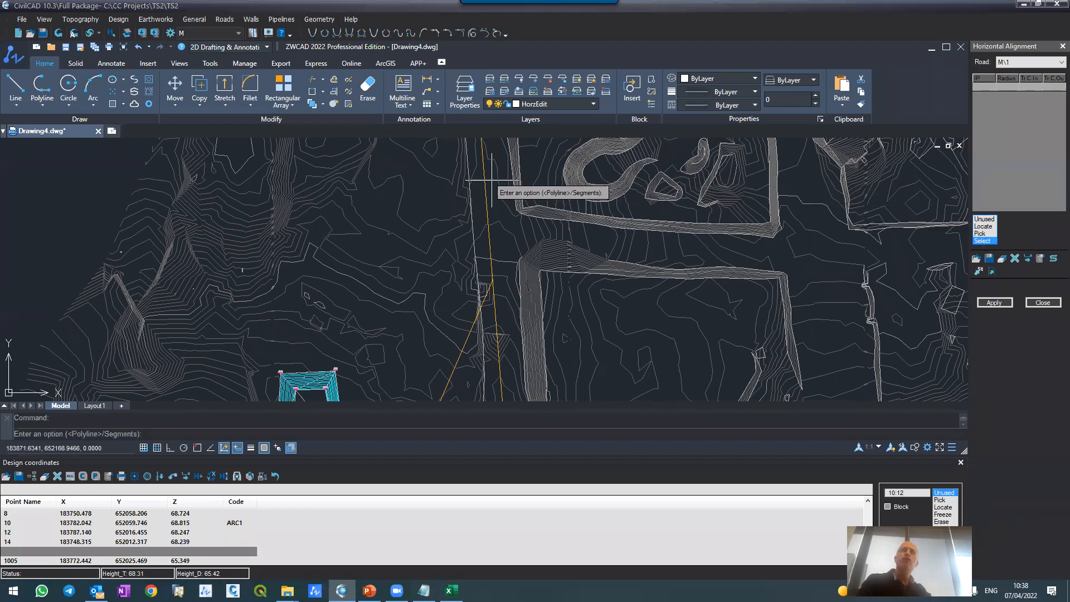
pyautogui.press('Return')
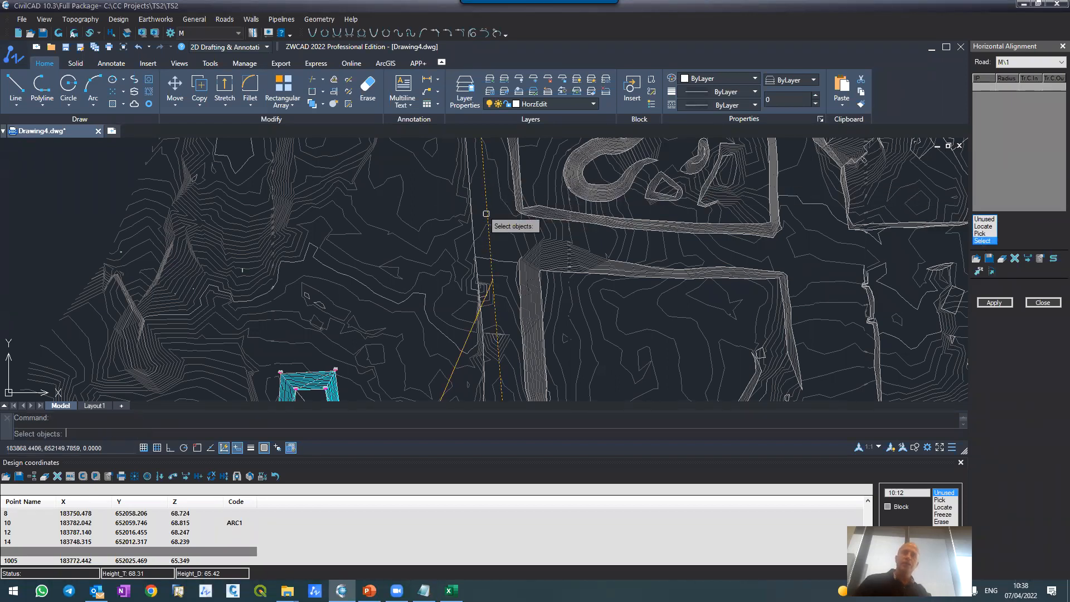
pyautogui.click(488, 207)
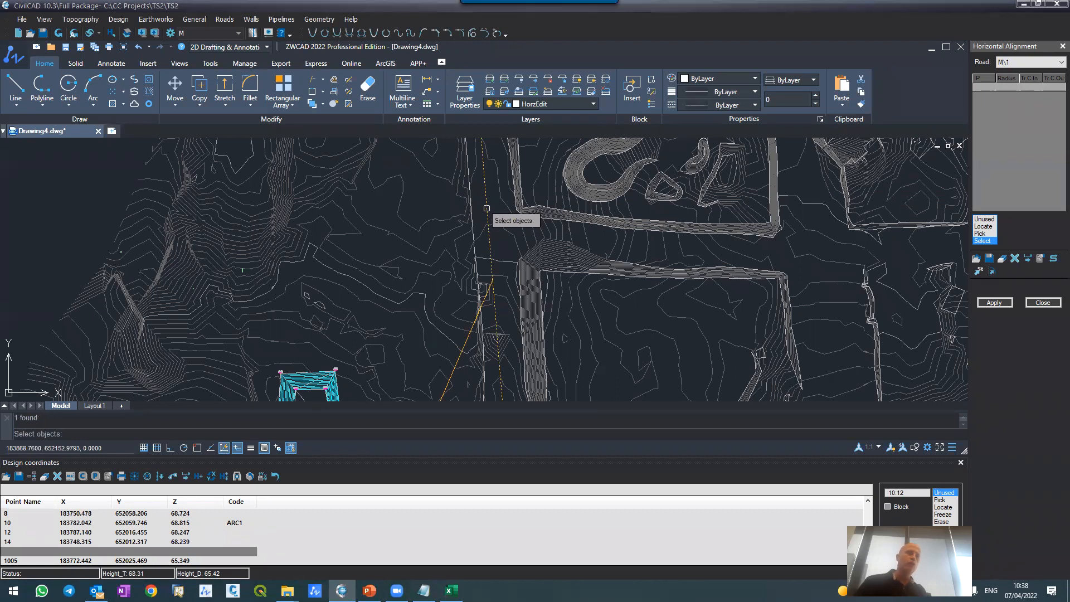
pyautogui.press('Return')
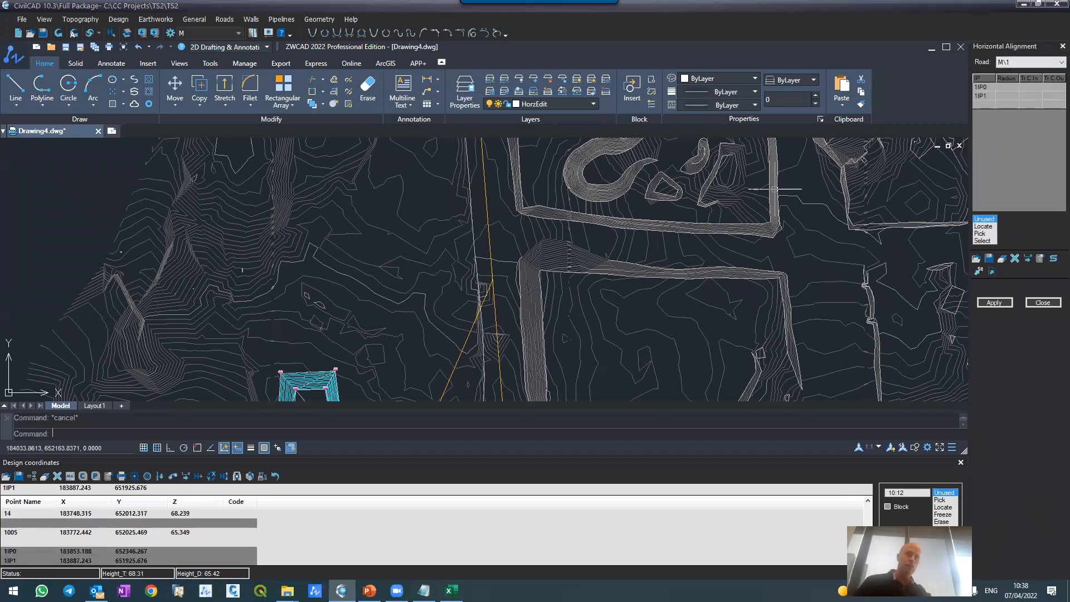
# Step: Draw road M's horizontal alignment with the Distances option turned on
pyautogui.scroll(-6, 772, 190)
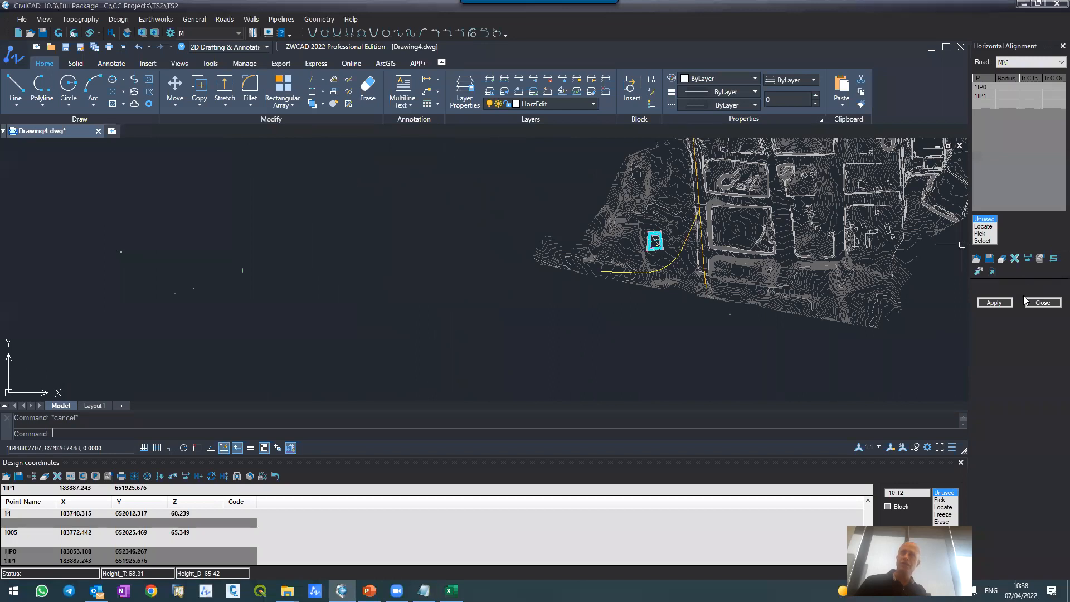
pyautogui.click(995, 303)
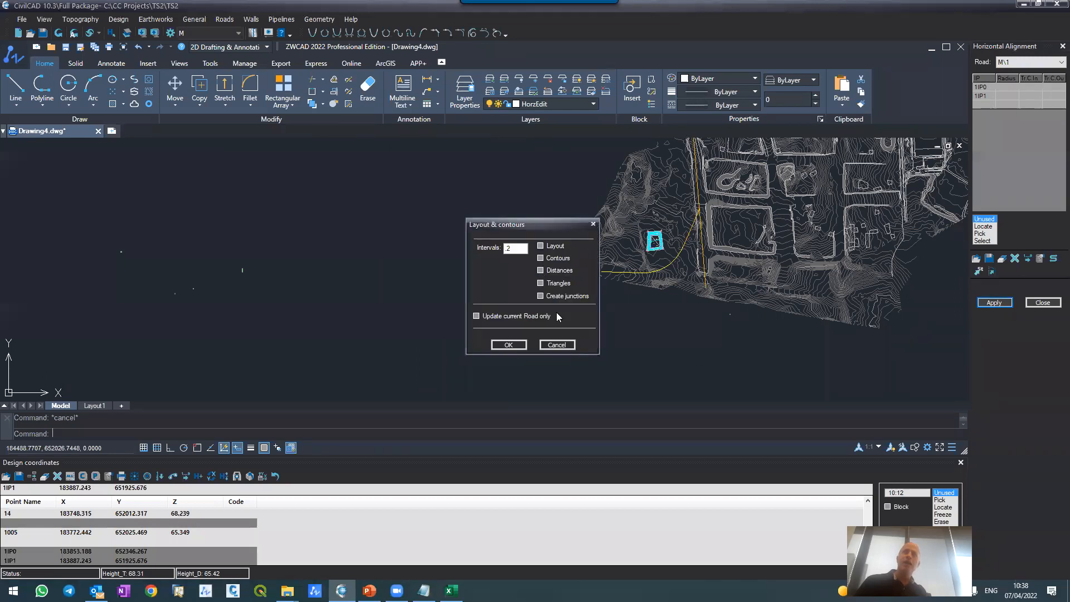
pyautogui.click(542, 272)
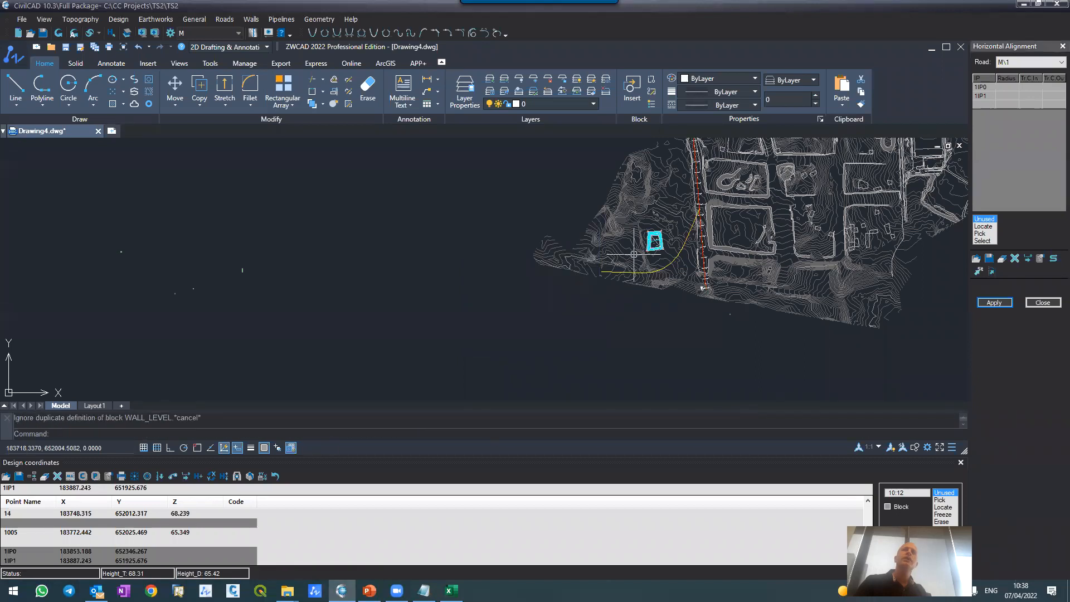
pyautogui.scroll(-3, 650, 251)
pyautogui.scroll(2, 646, 192)
pyautogui.scroll(8, 669, 223)
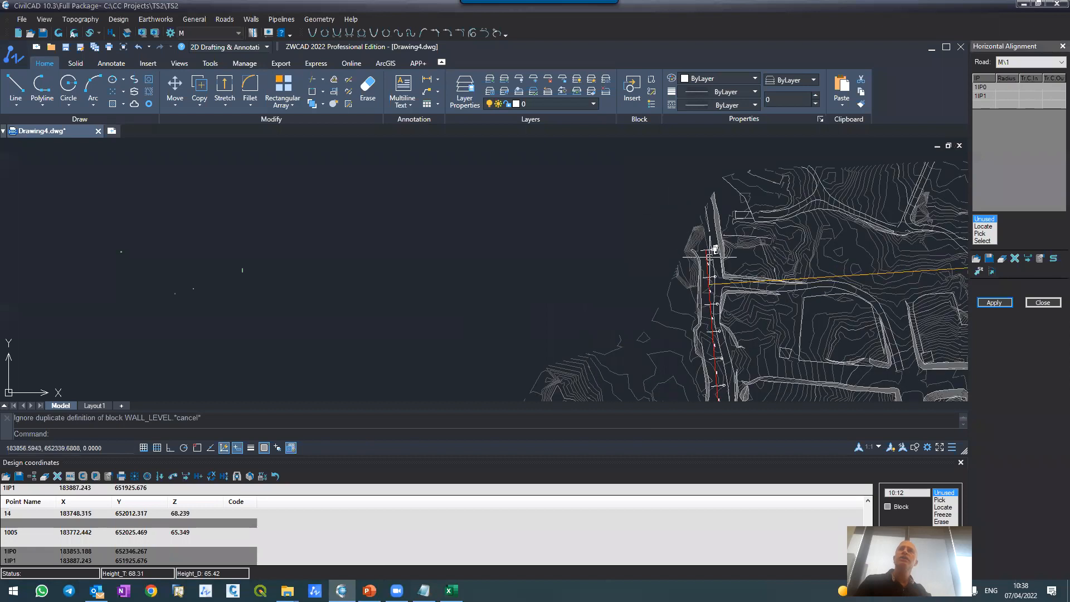
pyautogui.scroll(3, 694, 167)
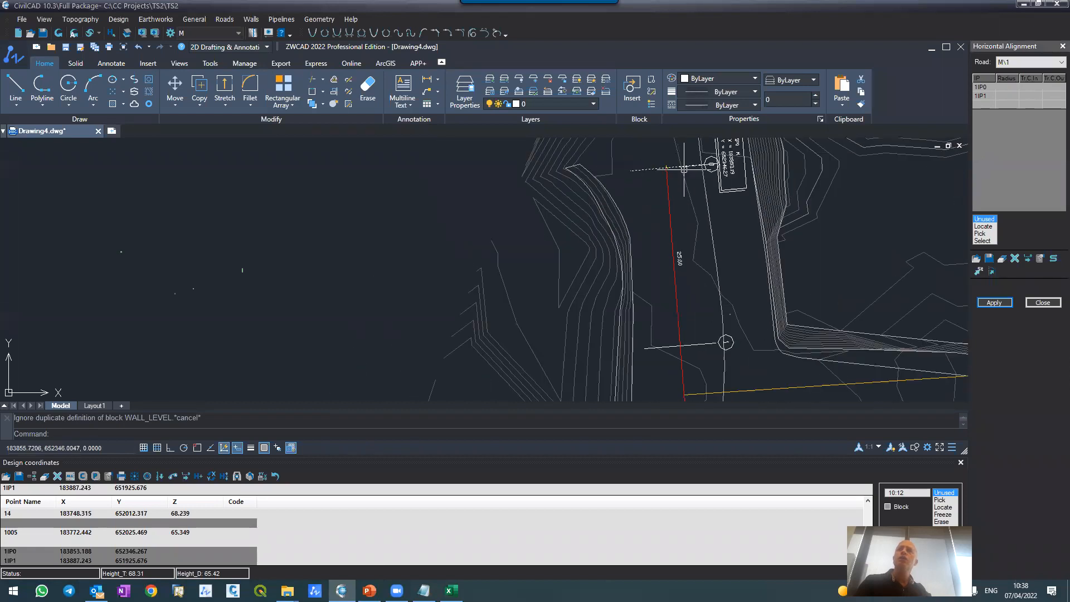
# Step: Close the Design coordinates table to enlarge the drawing area around road M
pyautogui.scroll(-2, 691, 256)
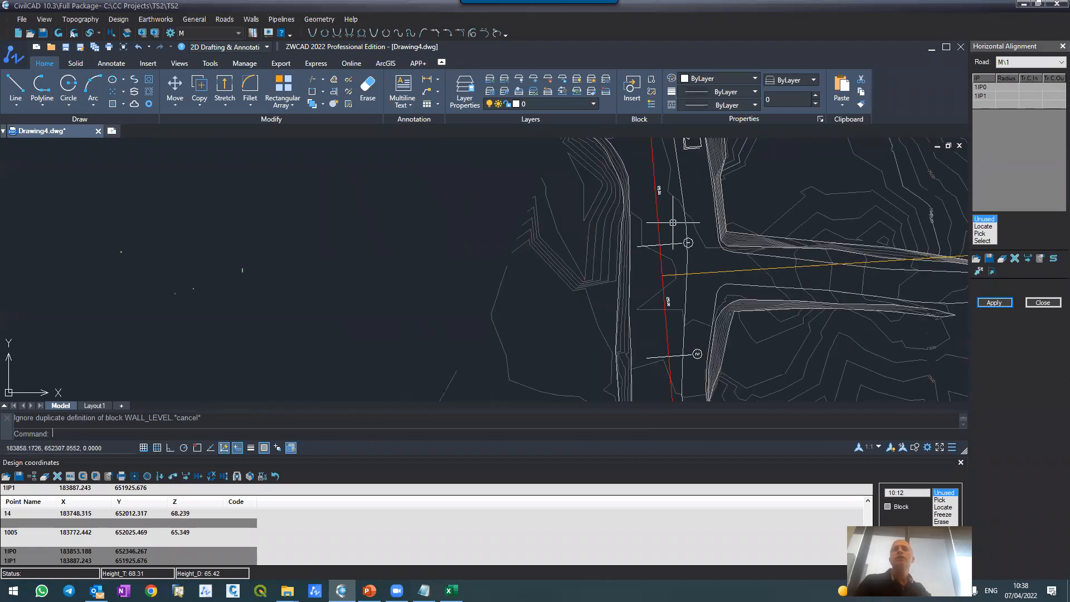
pyautogui.scroll(-2, 671, 228)
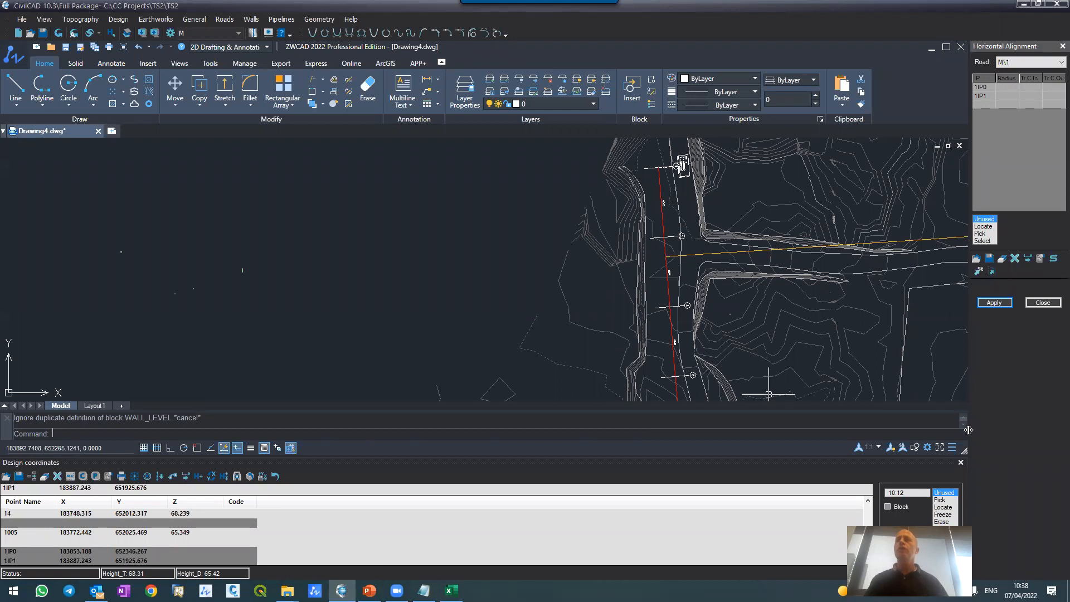
pyautogui.click(961, 463)
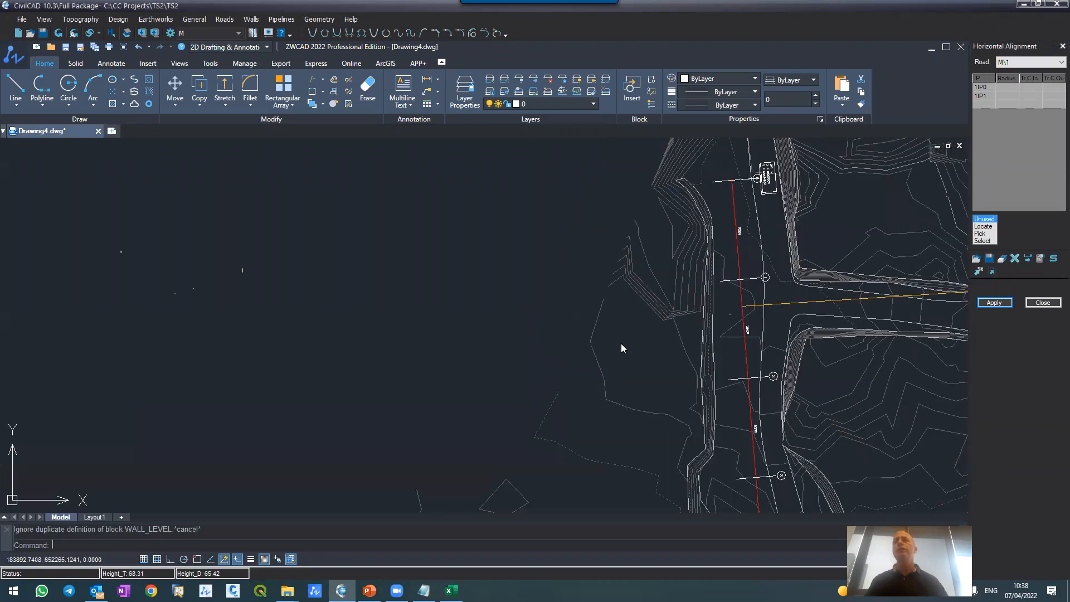
# Step: Examine the section marks and distances drawn along road M's horizontal alignment
pyautogui.scroll(-1, 552, 287)
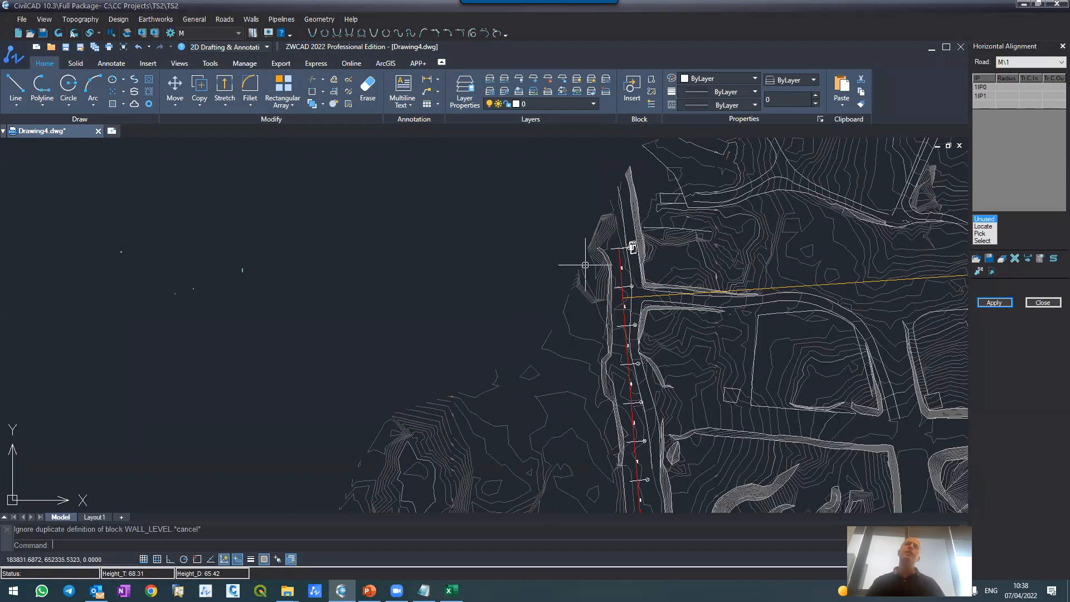
pyautogui.scroll(1, 637, 267)
pyautogui.scroll(1, 638, 267)
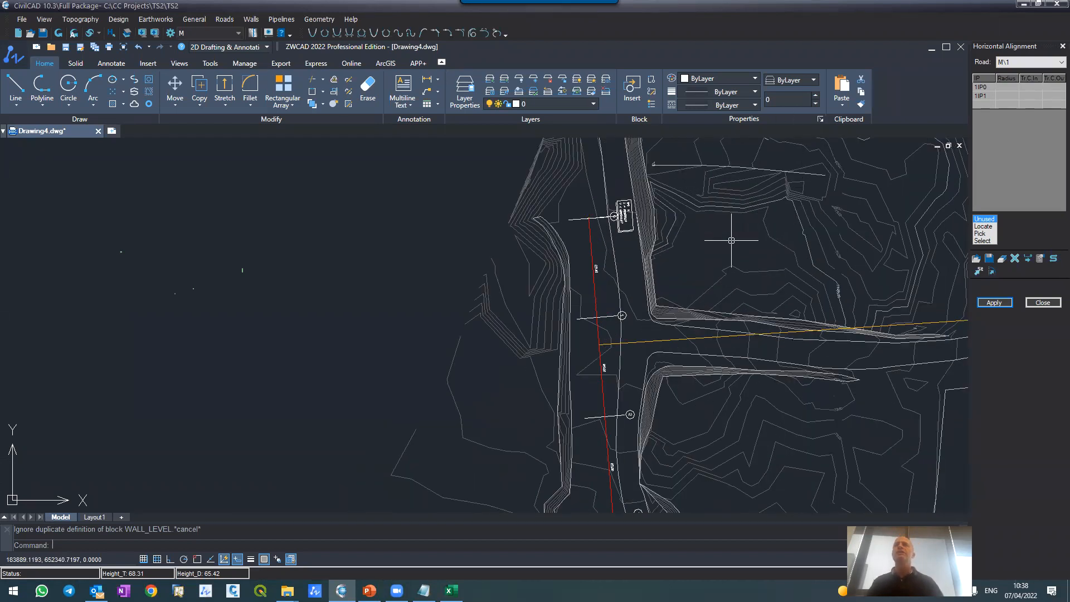
pyautogui.scroll(-8, 686, 242)
pyautogui.scroll(6, 678, 311)
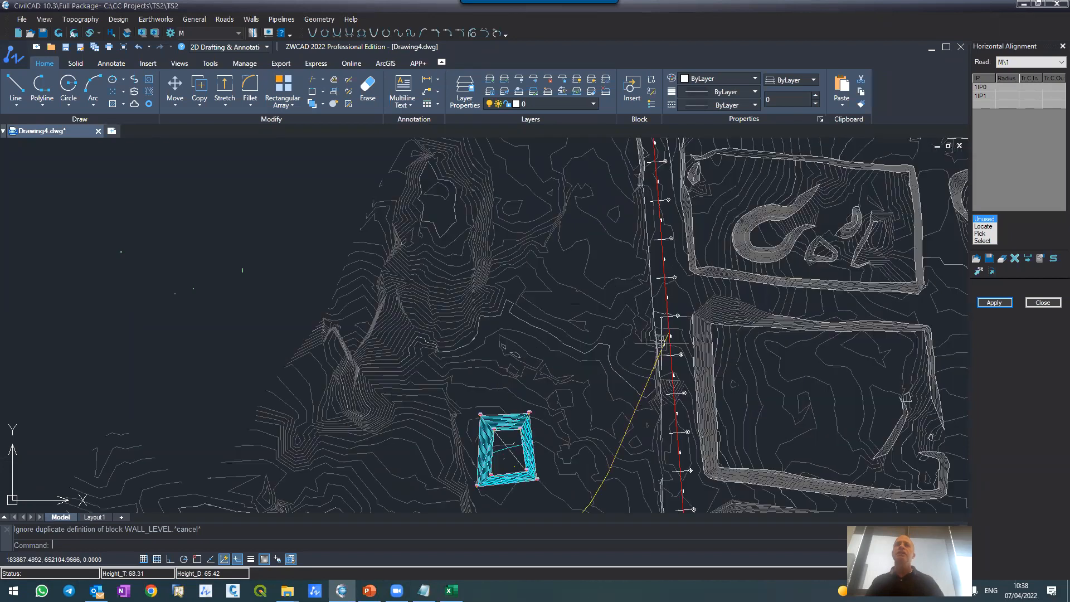
pyautogui.scroll(-6, 509, 419)
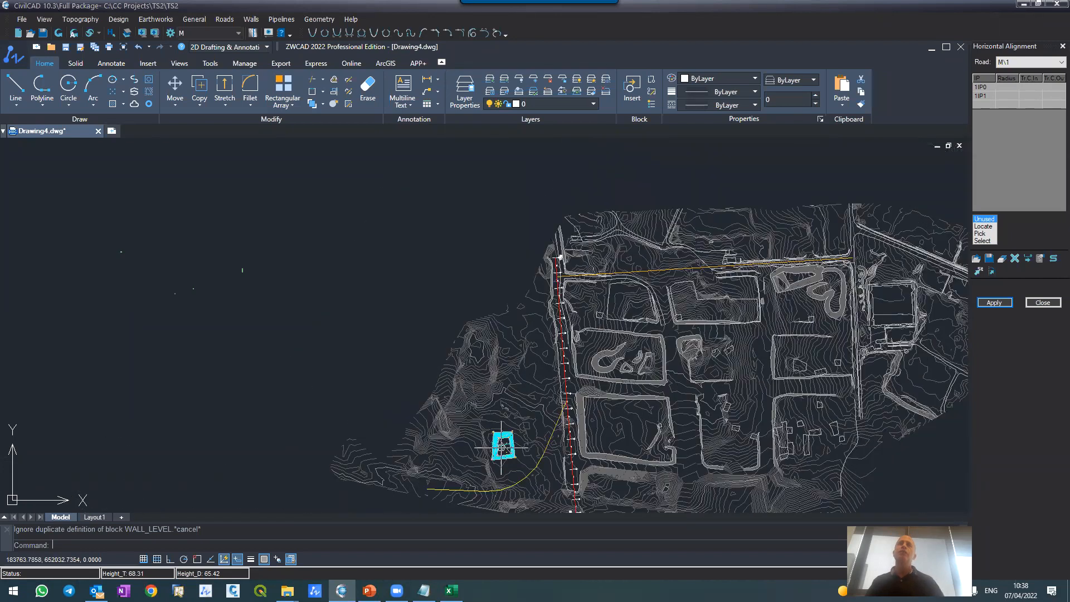
pyautogui.scroll(5, 560, 260)
pyautogui.scroll(2, 560, 259)
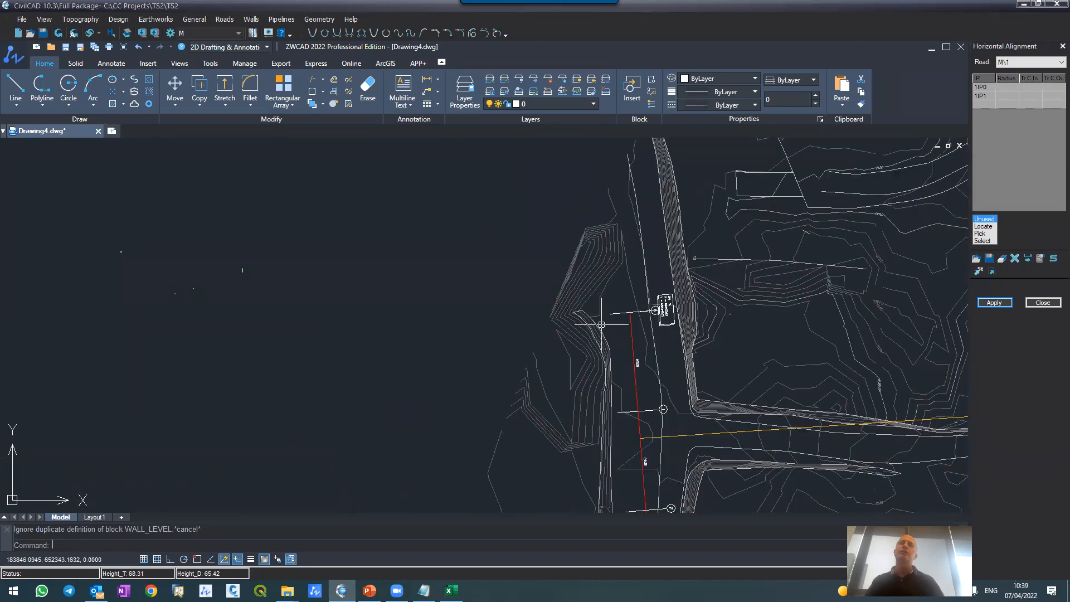
pyautogui.scroll(2, 608, 318)
pyautogui.scroll(-1, 655, 313)
pyautogui.scroll(-1, 671, 405)
pyautogui.scroll(2, 674, 427)
pyautogui.scroll(4, 681, 405)
# Step: Regenerate the drawing and inspect the IP0 coordinate label at road M's northern end
pyautogui.write('re')
pyautogui.press('Return')
pyautogui.scroll(-8, 637, 340)
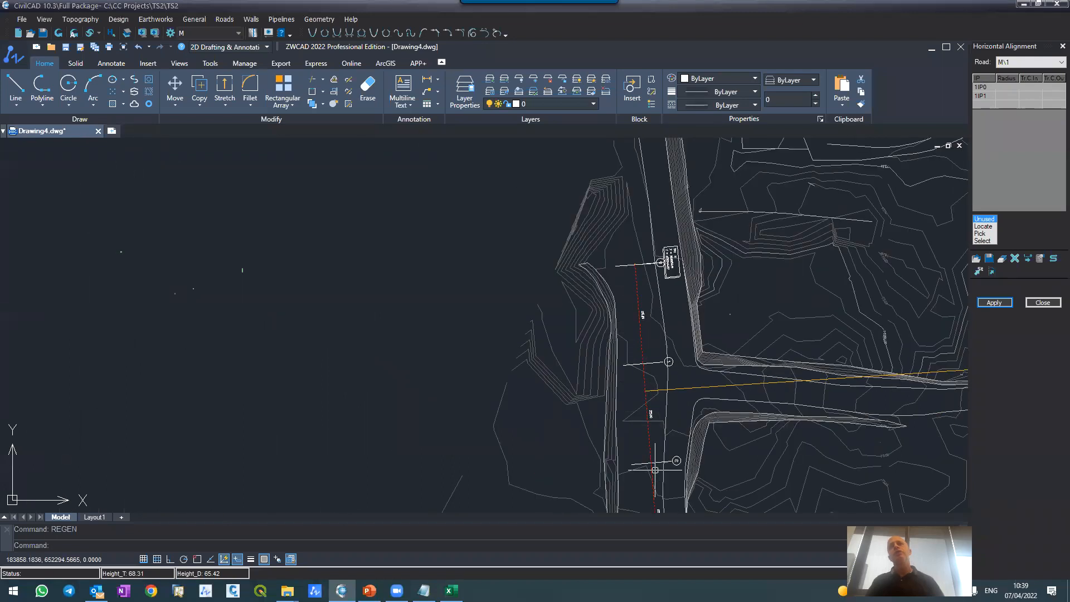
pyautogui.scroll(5, 640, 303)
pyautogui.scroll(-1, 637, 306)
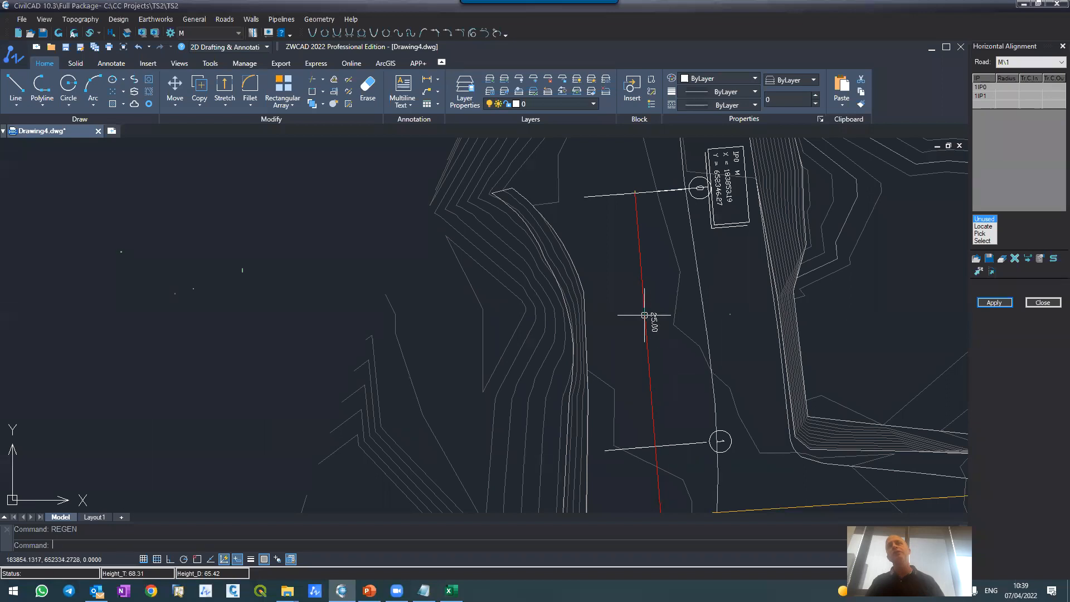
pyautogui.scroll(-5, 641, 308)
pyautogui.scroll(5, 671, 251)
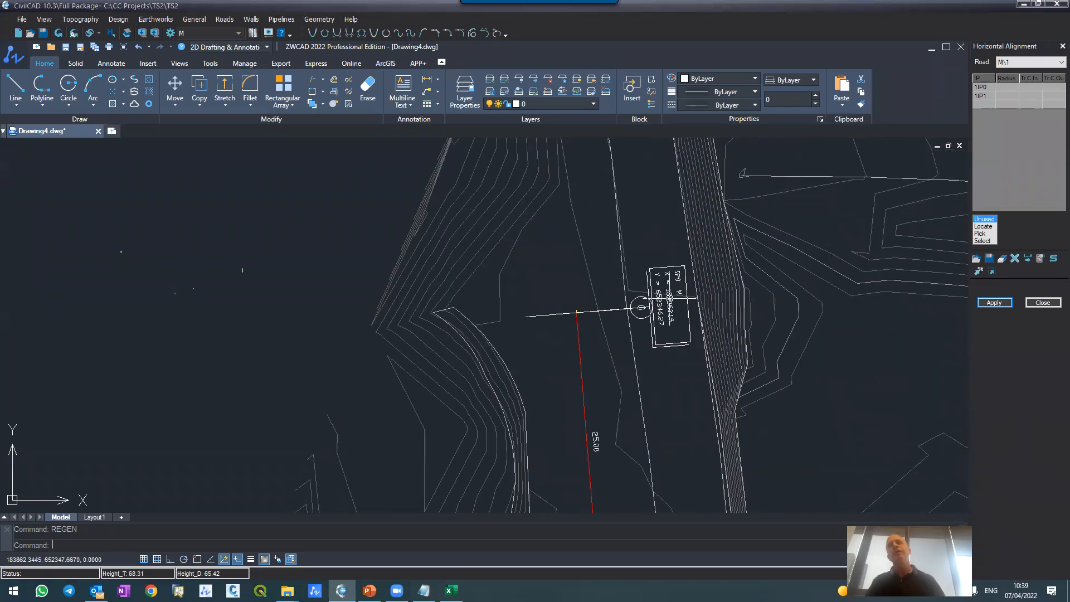
pyautogui.click(672, 298)
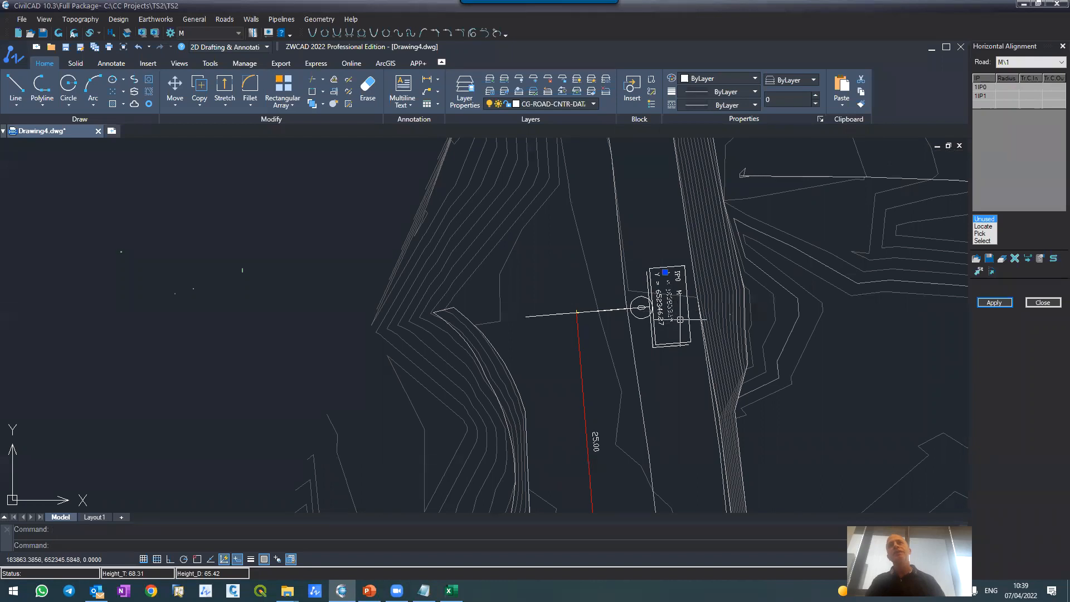
pyautogui.scroll(3, 677, 301)
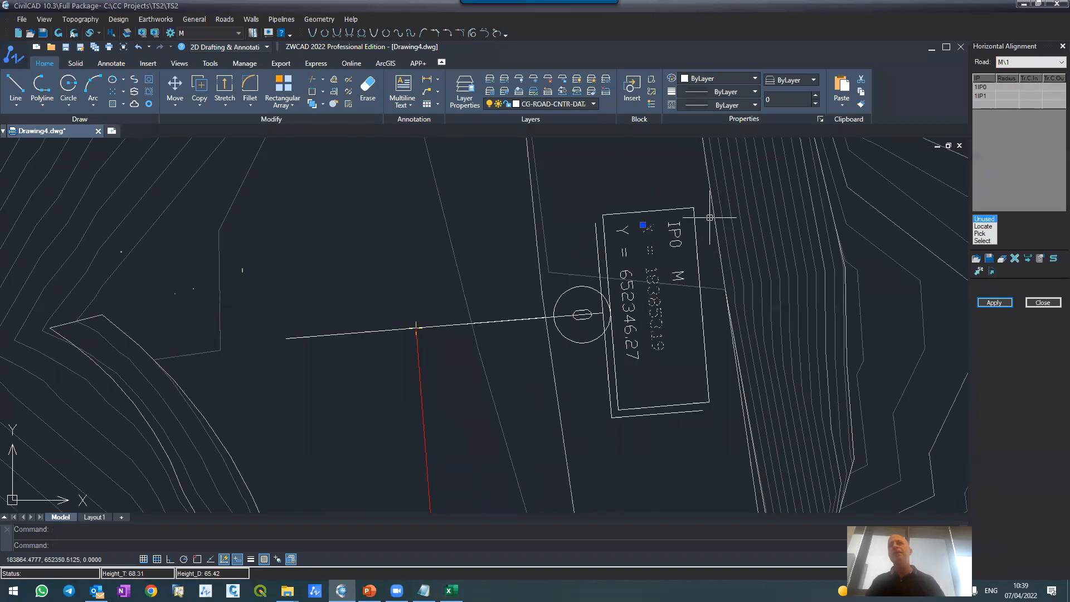
# Step: Set the sections format to Format2 in the Horizontal Alignment options and redraw the road layout with Distances on
pyautogui.click(1031, 262)
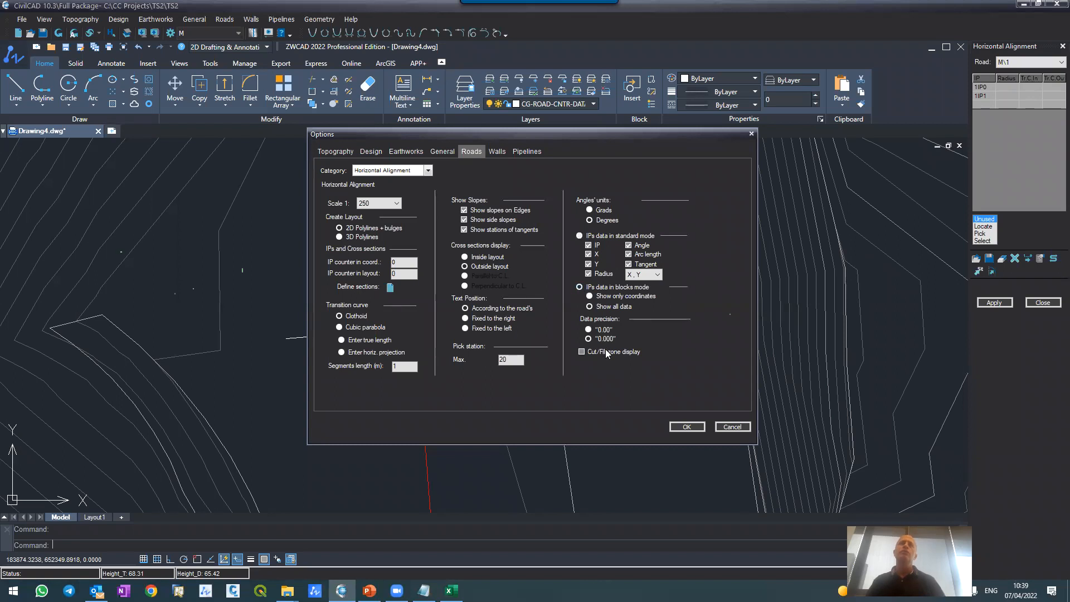
pyautogui.click(390, 287)
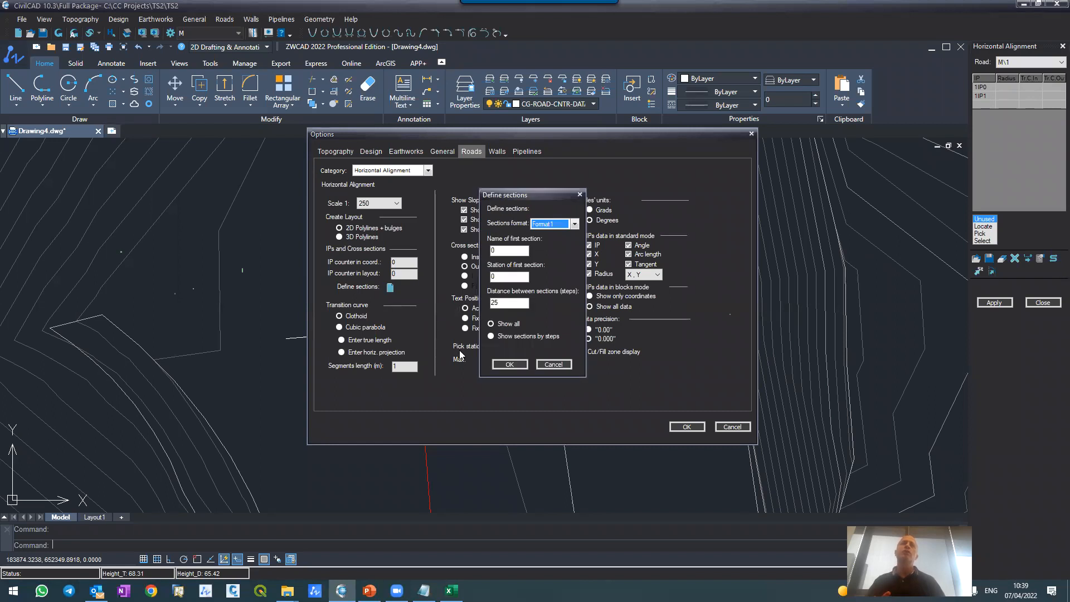
pyautogui.click(539, 224)
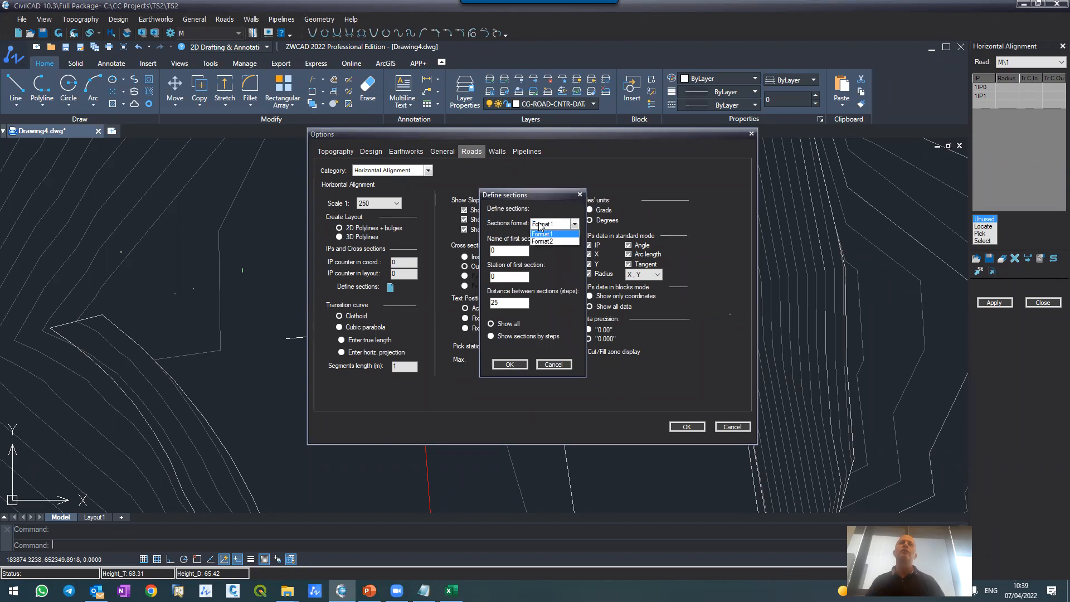
pyautogui.click(546, 241)
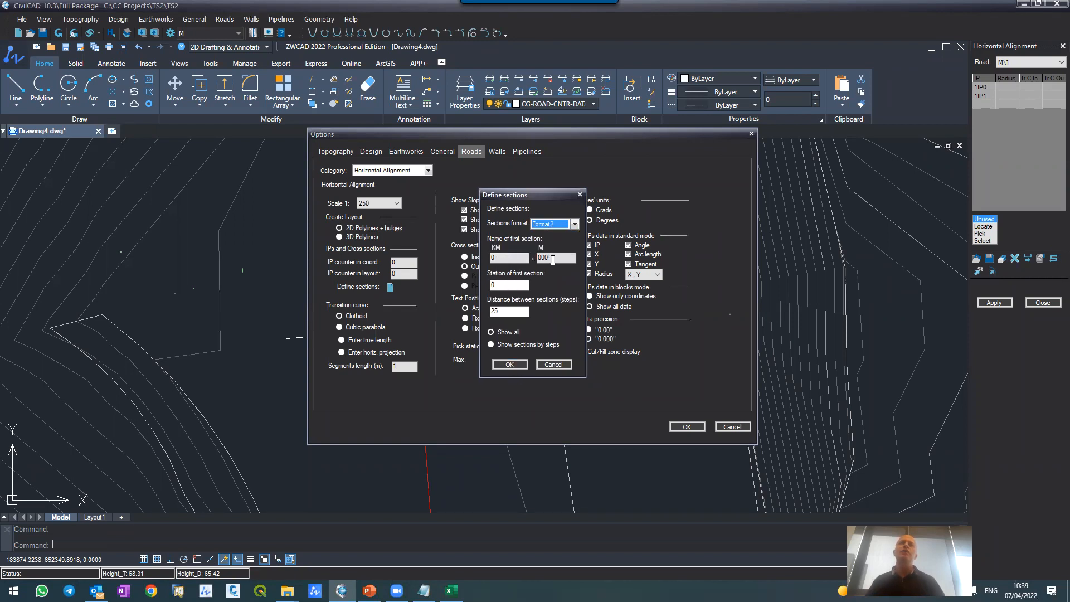
pyautogui.click(510, 364)
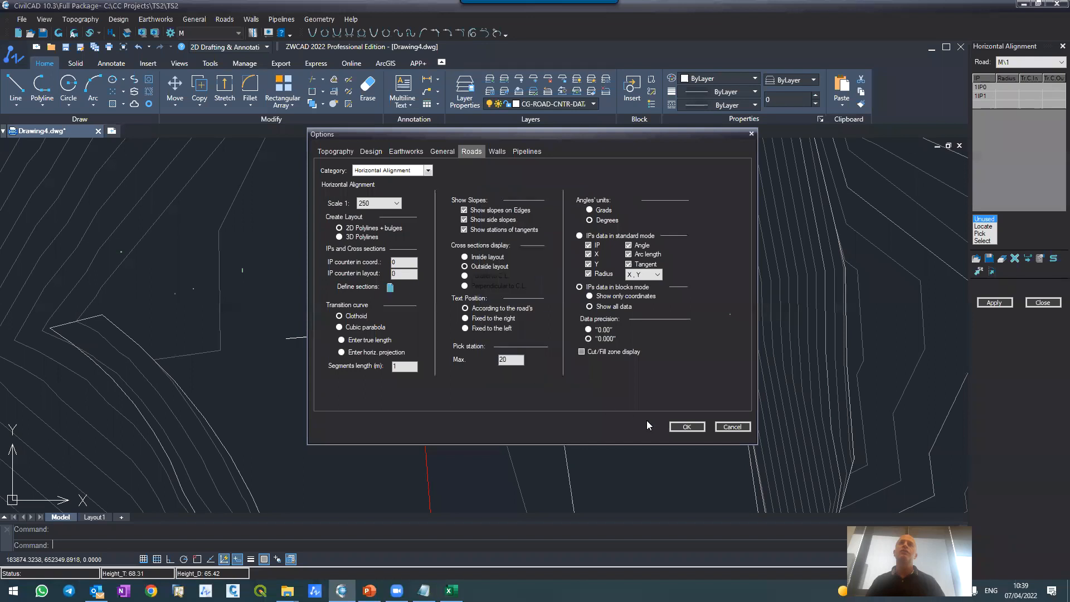
pyautogui.click(673, 427)
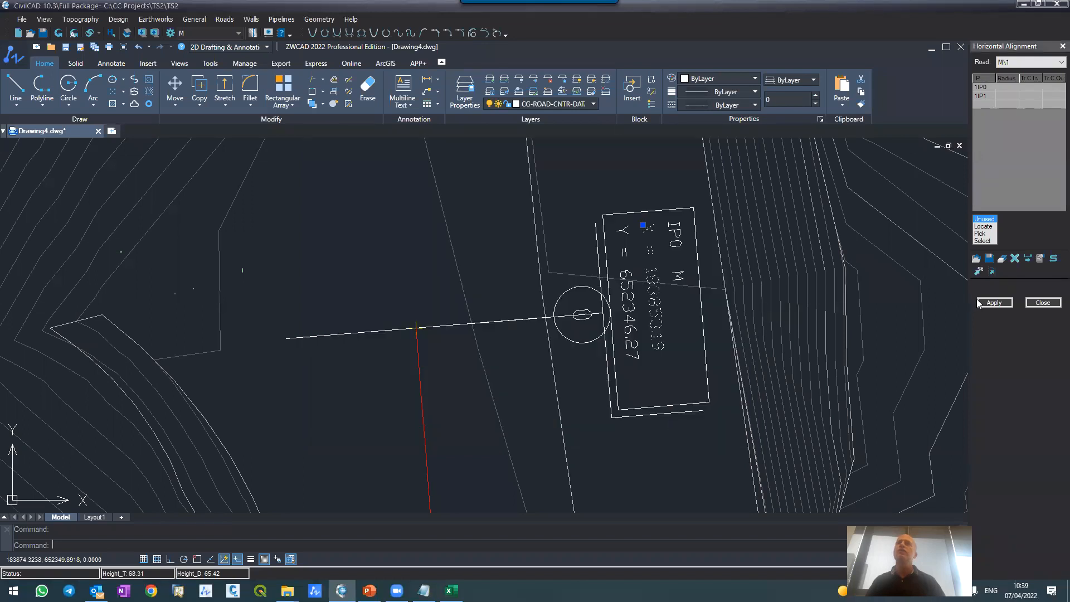
pyautogui.click(497, 342)
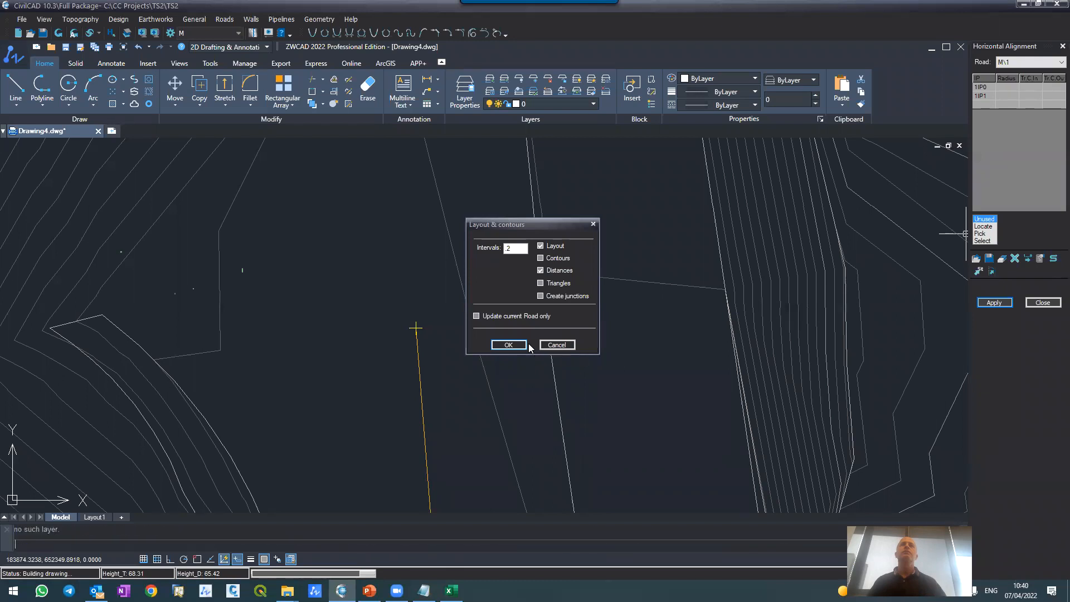
pyautogui.click(527, 345)
# Step: Examine the kilometre-style station names of the cross sections along road M
pyautogui.scroll(-3, 485, 246)
pyautogui.scroll(2, 485, 240)
pyautogui.scroll(-2, 480, 238)
pyautogui.scroll(4, 490, 335)
pyautogui.scroll(-5, 557, 358)
pyautogui.scroll(7, 559, 340)
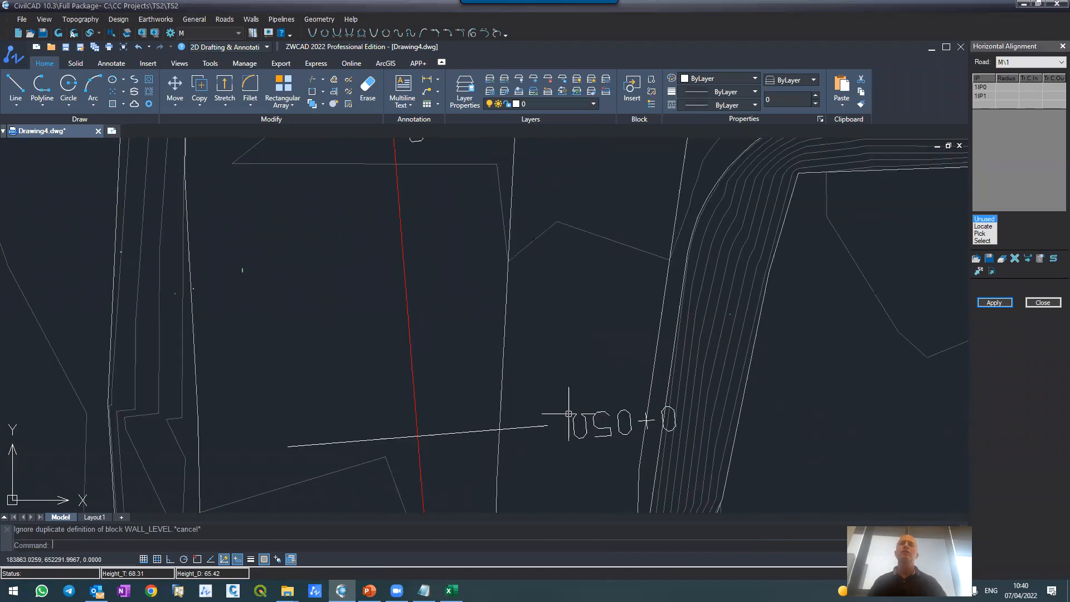
pyautogui.scroll(-4, 565, 334)
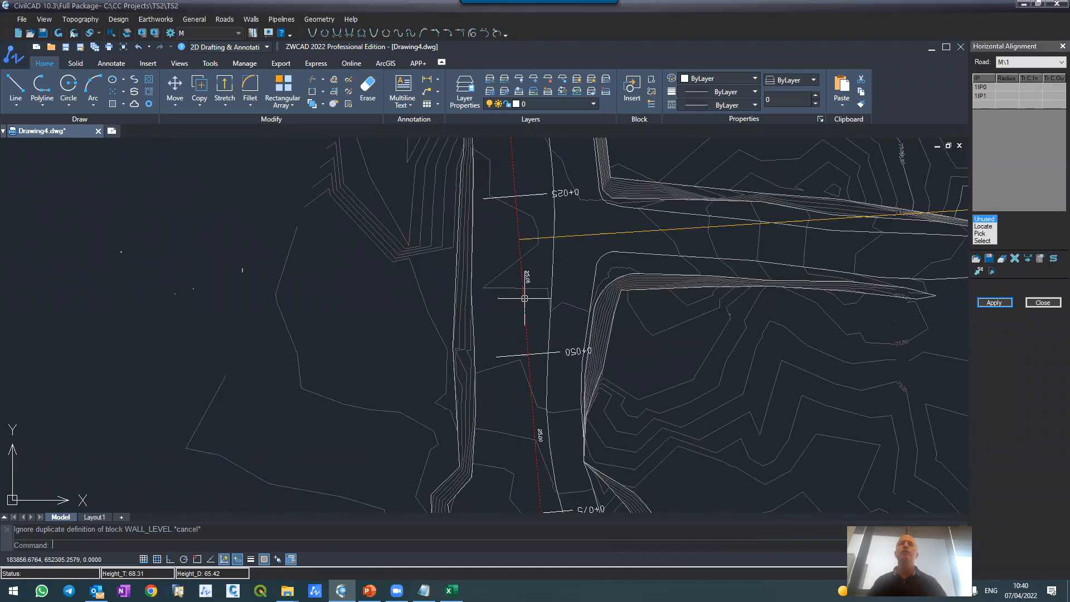
pyautogui.scroll(-4, 527, 294)
pyautogui.scroll(4, 550, 377)
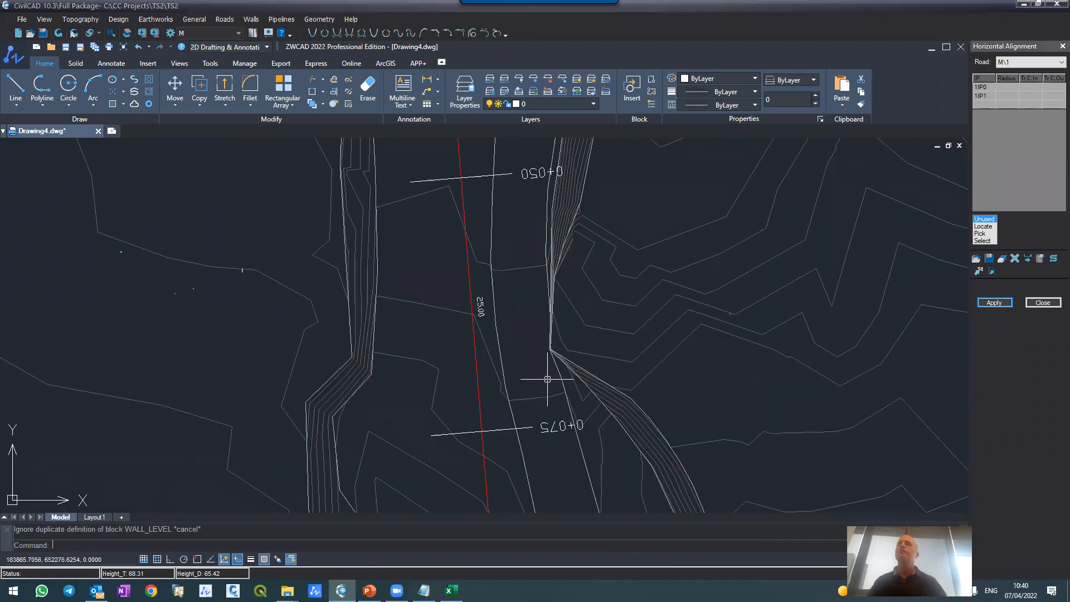
pyautogui.scroll(-7, 549, 379)
pyautogui.scroll(2, 549, 337)
pyautogui.scroll(-5, 548, 335)
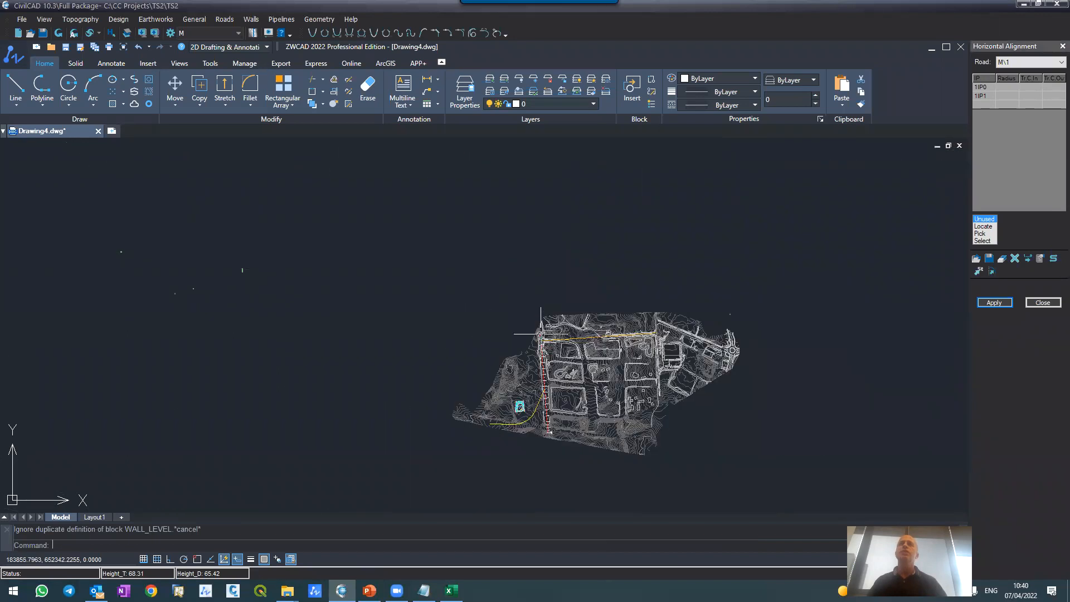
pyautogui.scroll(1, 547, 329)
pyautogui.scroll(6, 546, 302)
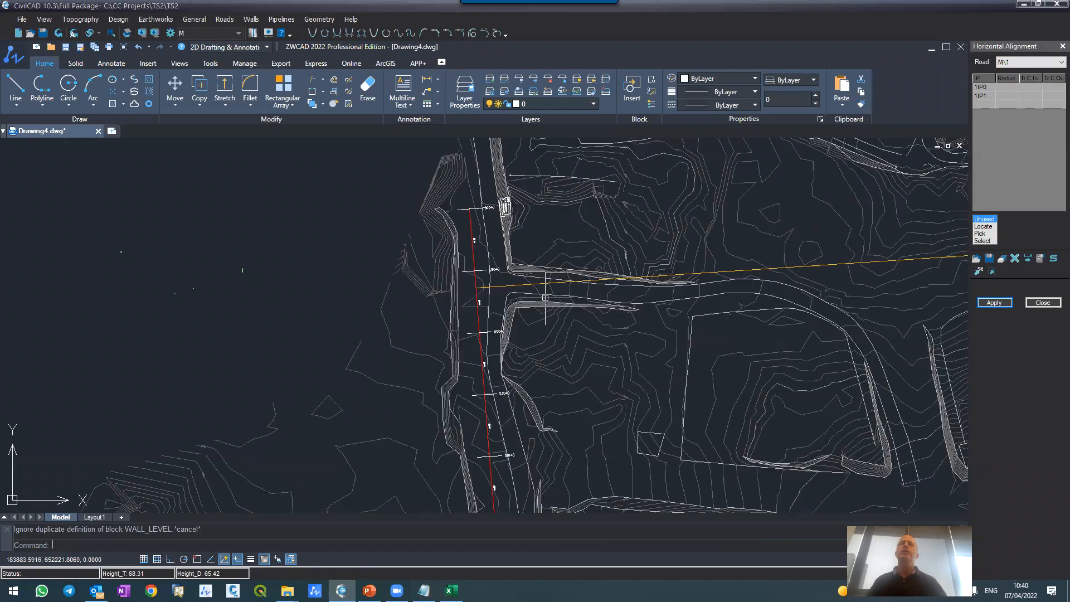
# Step: Define road S1's horizontal alignment from the east-west centerline polyline in the north and draw its layout
pyautogui.click(1059, 62)
pyautogui.click(1029, 80)
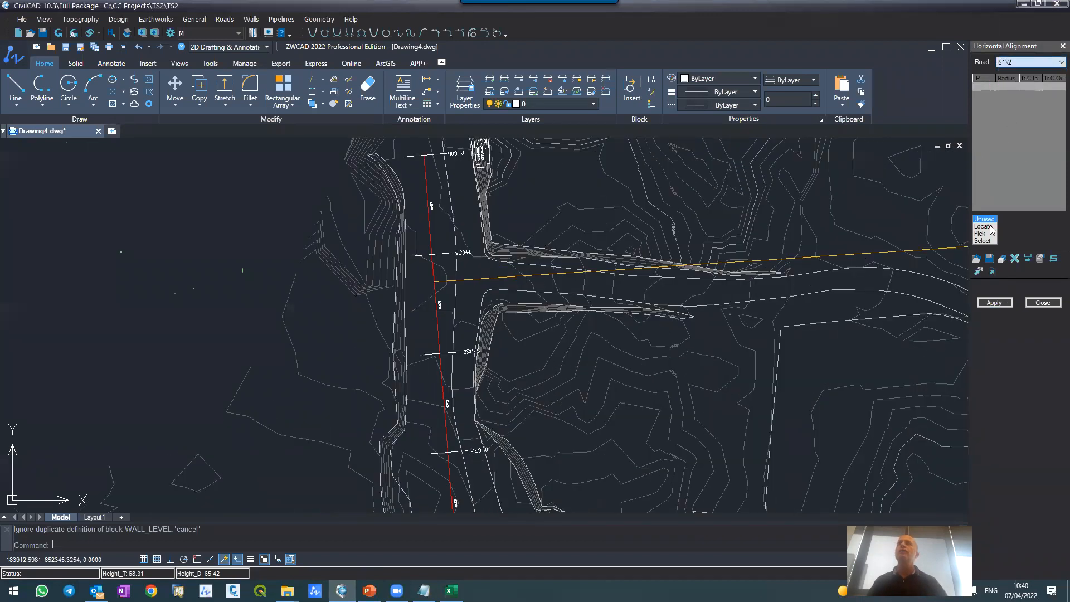
pyautogui.click(982, 241)
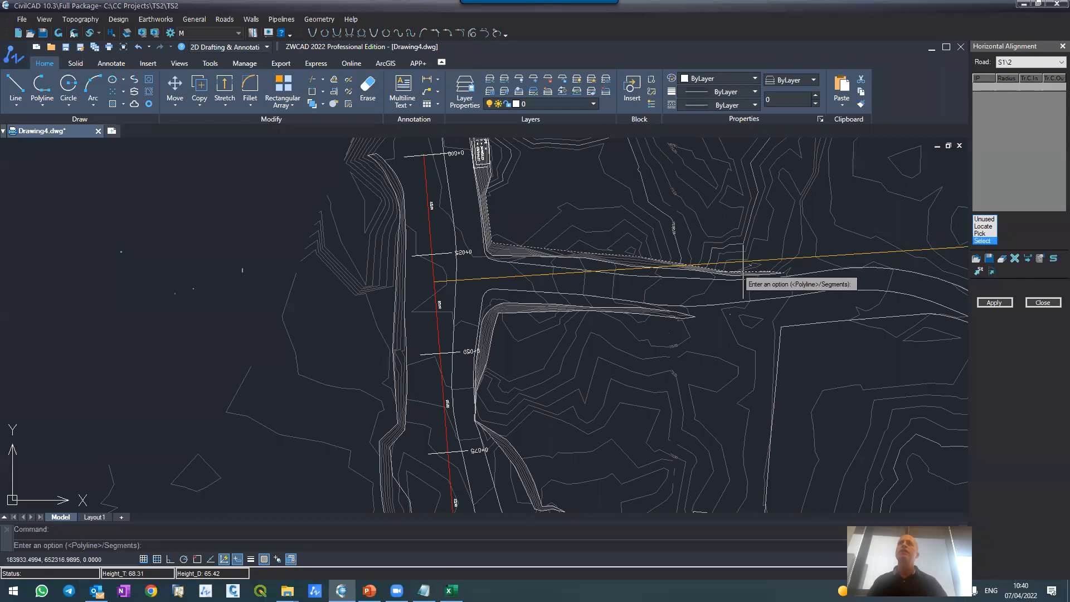
pyautogui.press('Return')
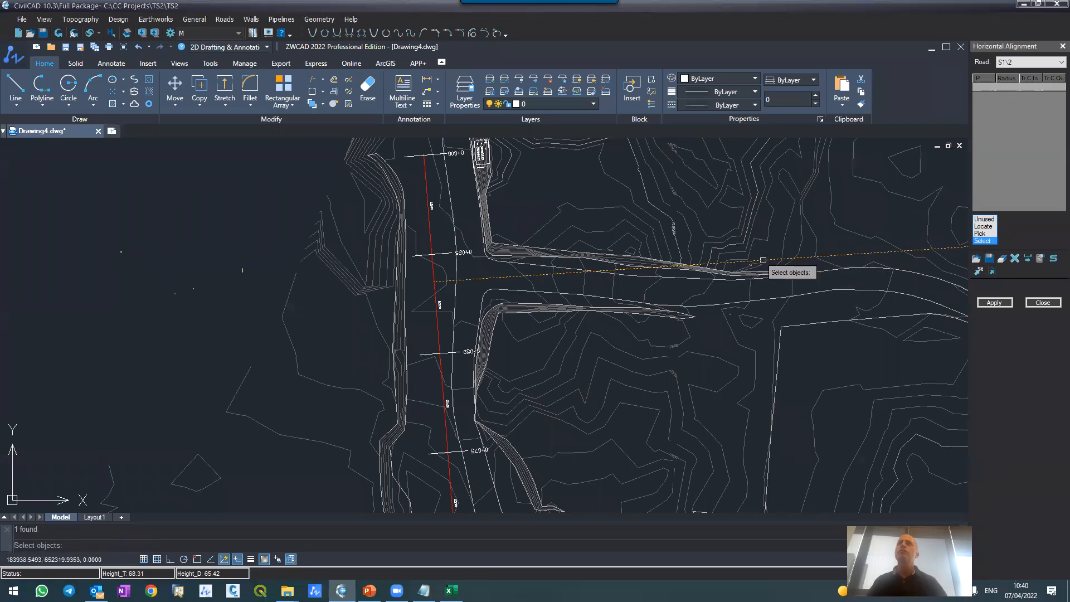
pyautogui.press('Return')
pyautogui.click(995, 303)
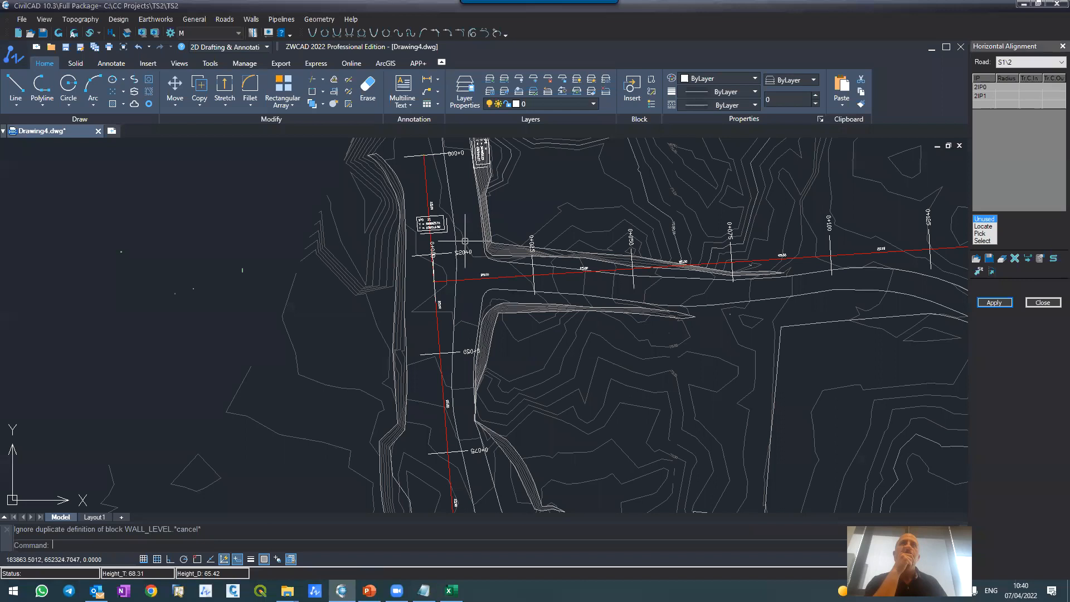
# Step: Inspect the IP0 coordinate labels and station names near the junction of roads S1 and M
pyautogui.scroll(6, 446, 229)
pyautogui.scroll(-8, 446, 229)
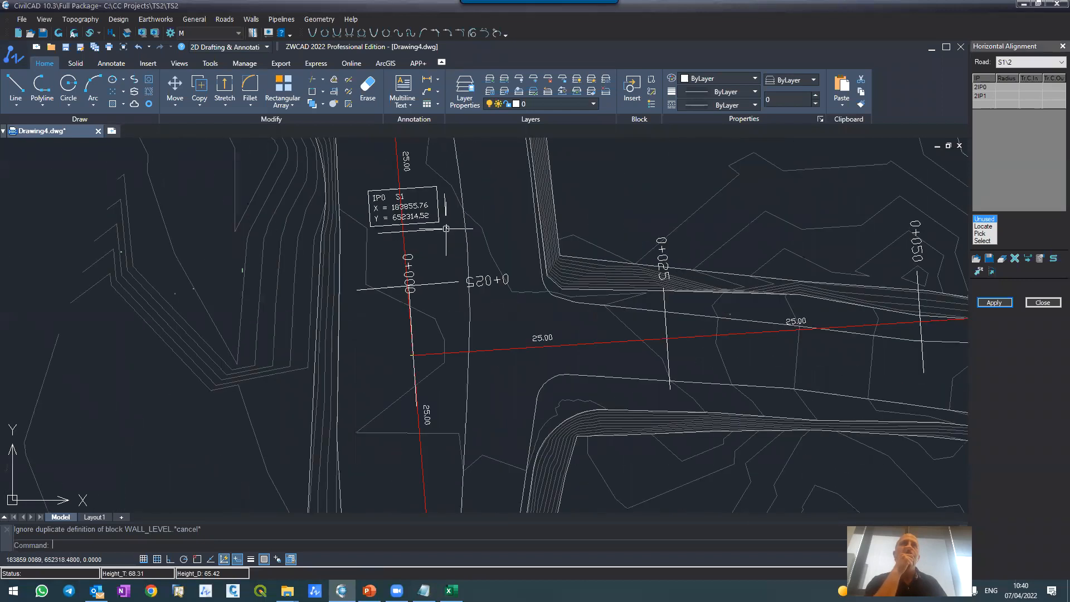
pyautogui.scroll(5, 441, 267)
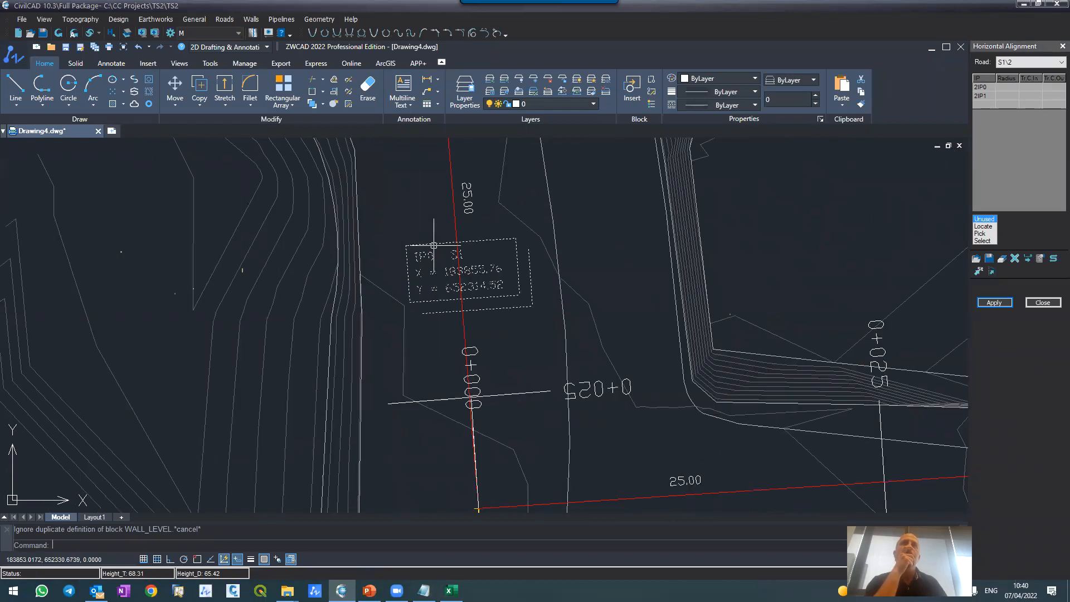
pyautogui.scroll(-3, 446, 303)
pyautogui.scroll(2, 446, 303)
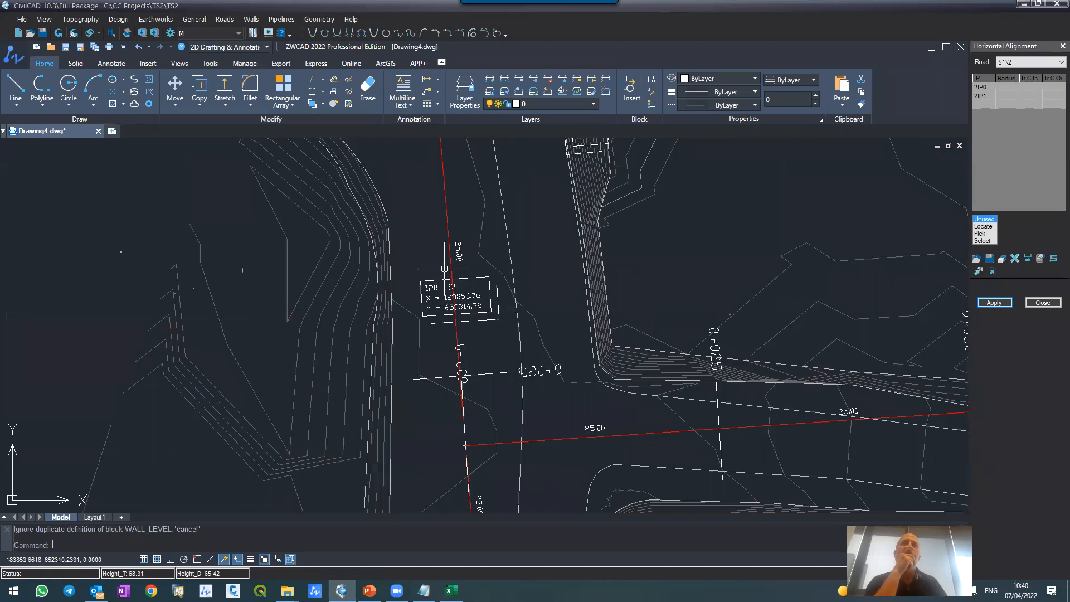
pyautogui.scroll(-4, 538, 222)
pyautogui.scroll(4, 543, 195)
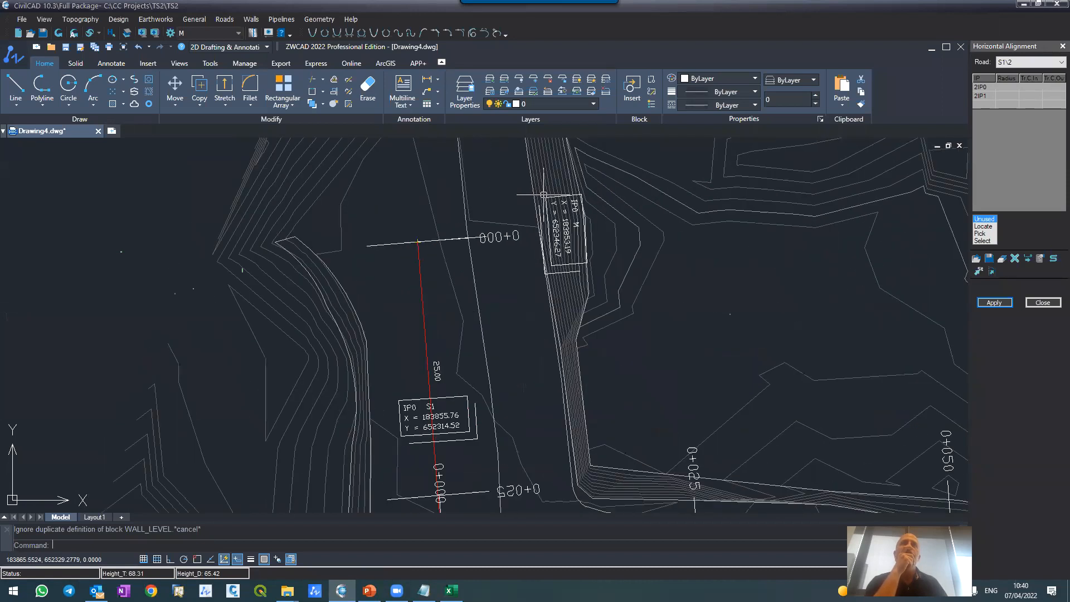
# Step: Define road R1's horizontal alignment by selecting the curved centerline polyline that meets road M from the southwest
pyautogui.scroll(-6, 544, 195)
pyautogui.scroll(2, 527, 256)
pyautogui.scroll(-2, 530, 252)
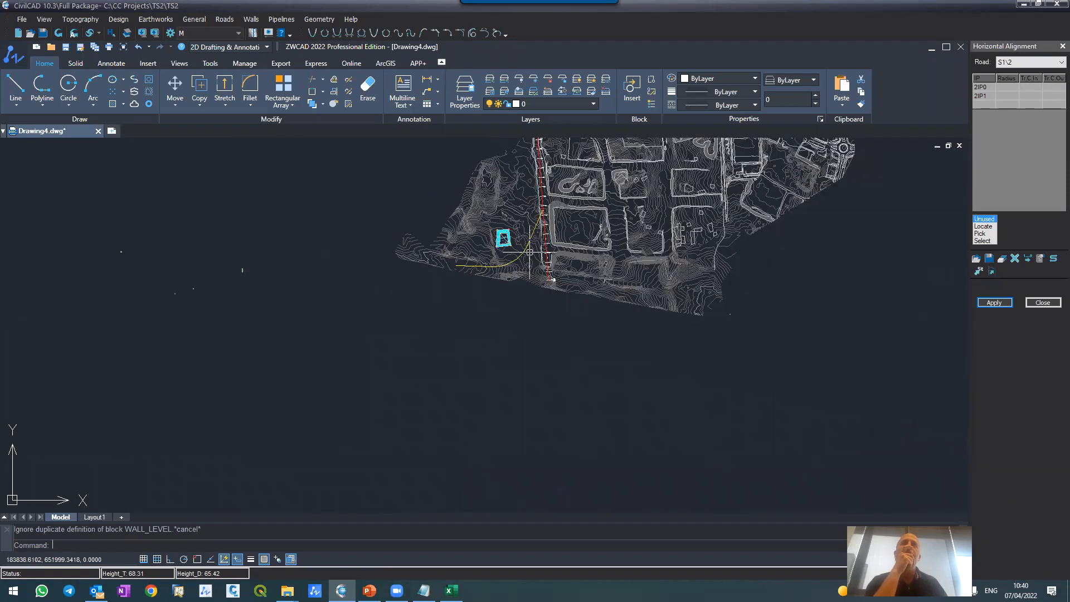
pyautogui.scroll(4, 530, 252)
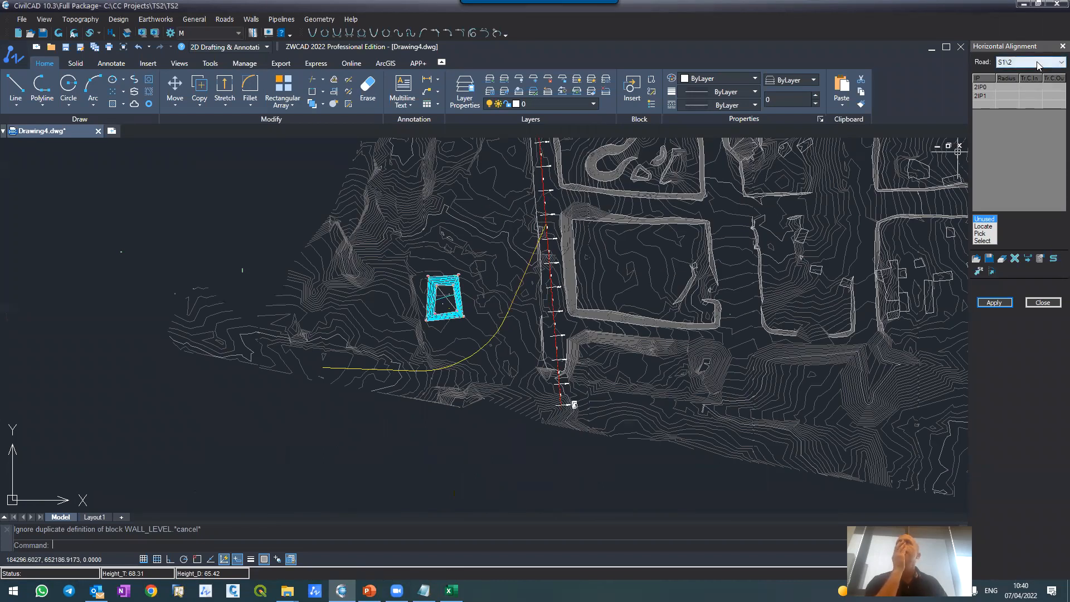
pyautogui.click(1038, 65)
pyautogui.click(1026, 87)
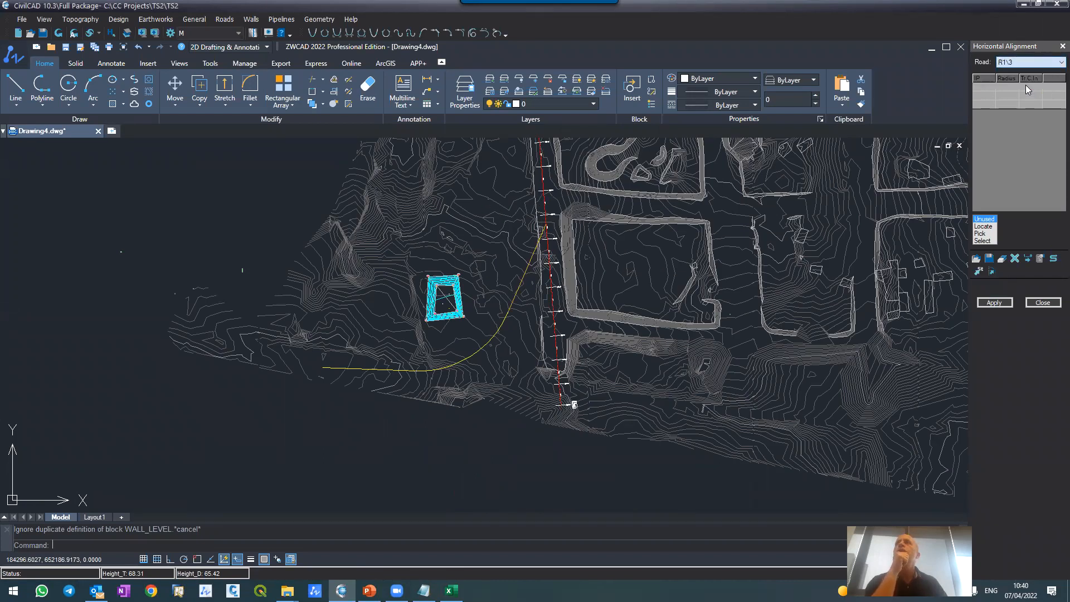
pyautogui.click(982, 241)
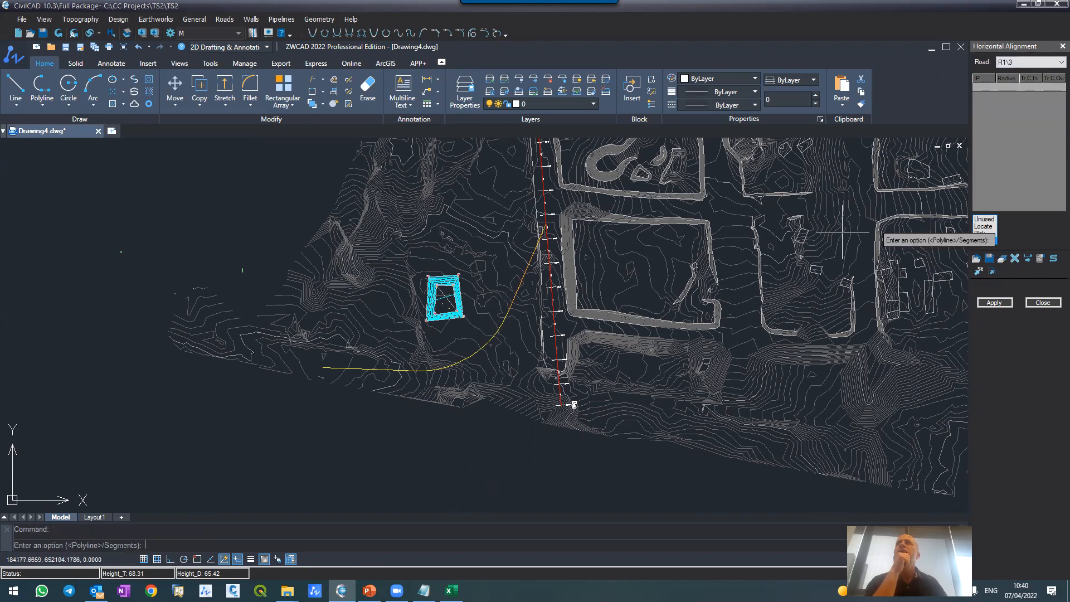
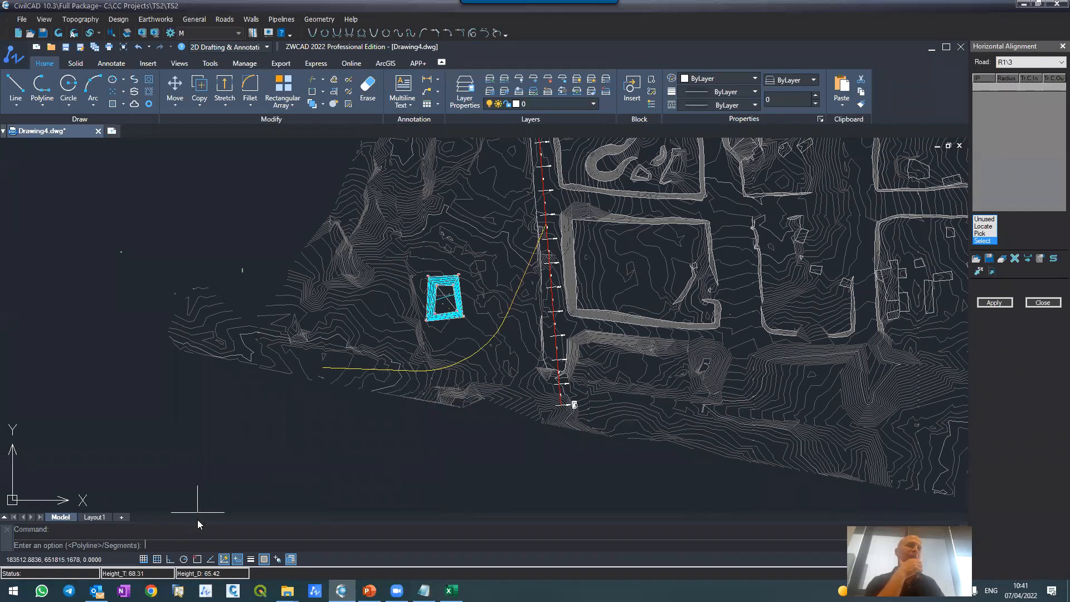
# Step: Define road R1's horizontal alignment by segments, selecting the two straight pieces and the arc of its centerline
pyautogui.write('s')
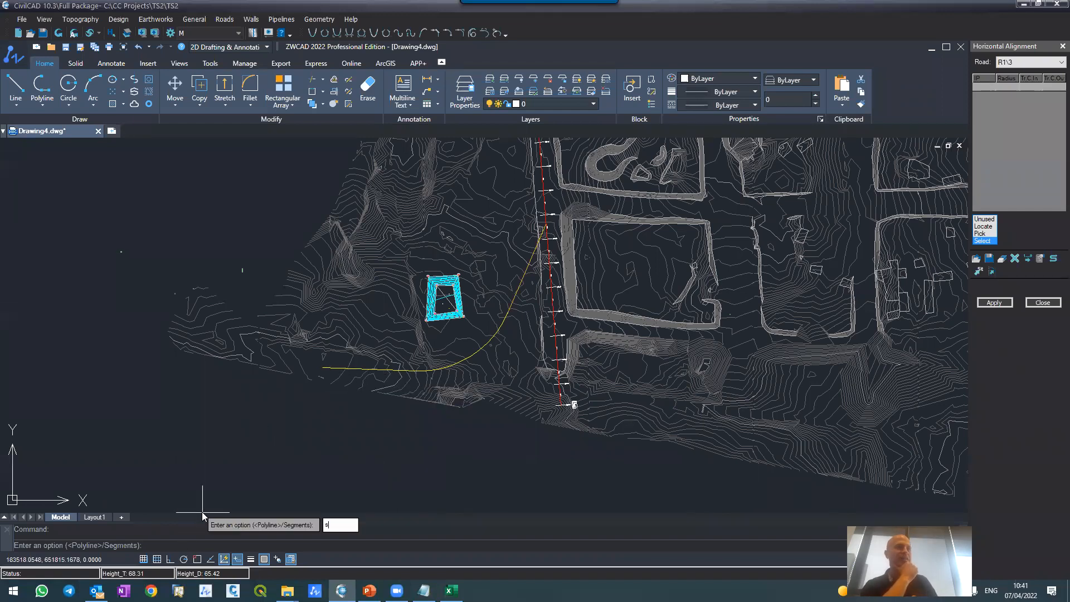
pyautogui.press('Return')
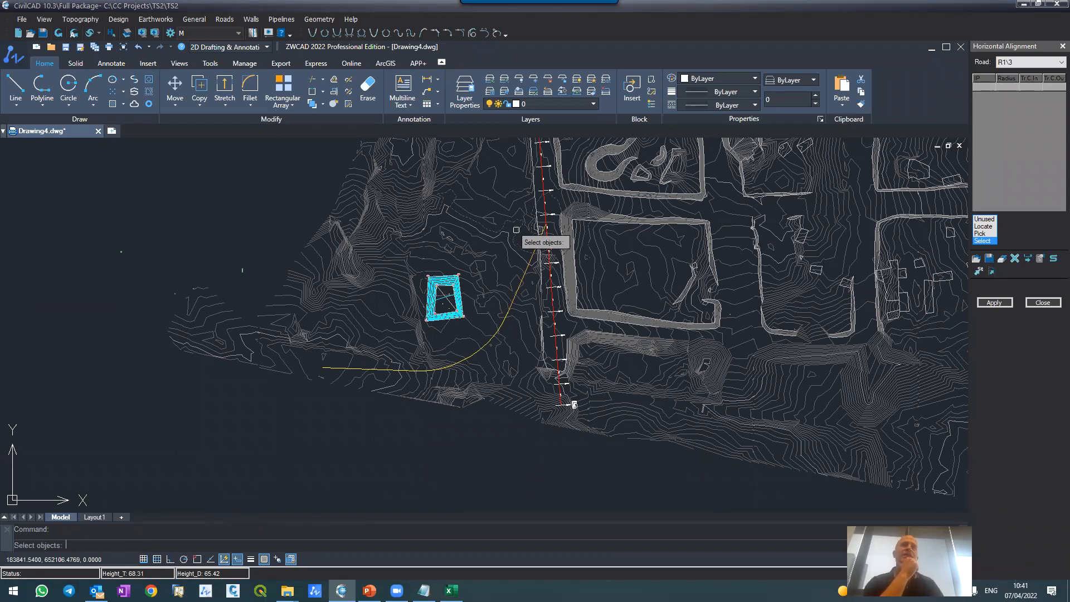
pyautogui.scroll(2, 531, 261)
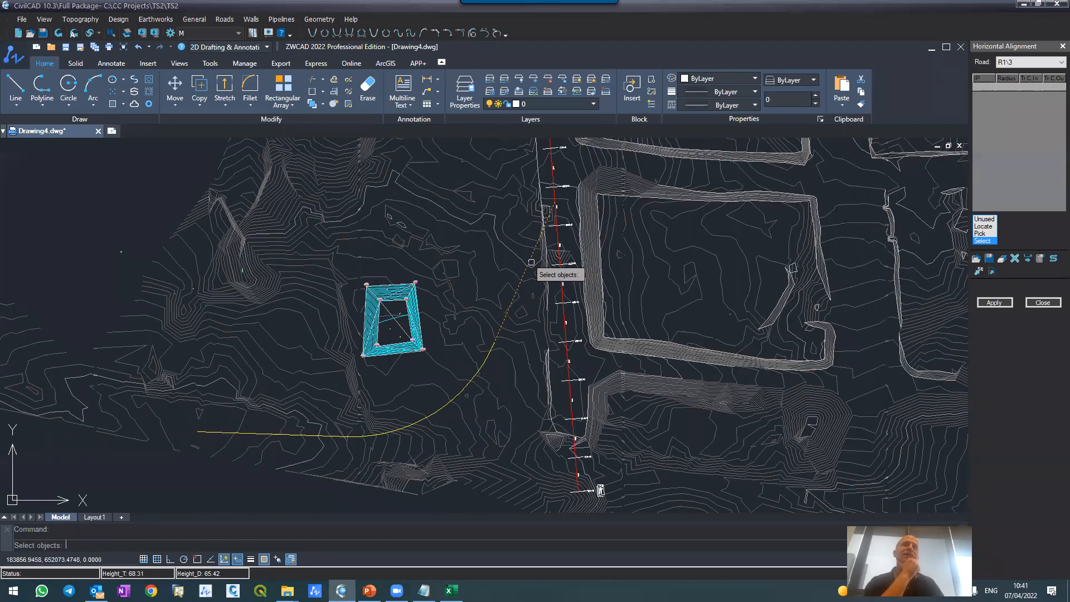
pyautogui.click(499, 329)
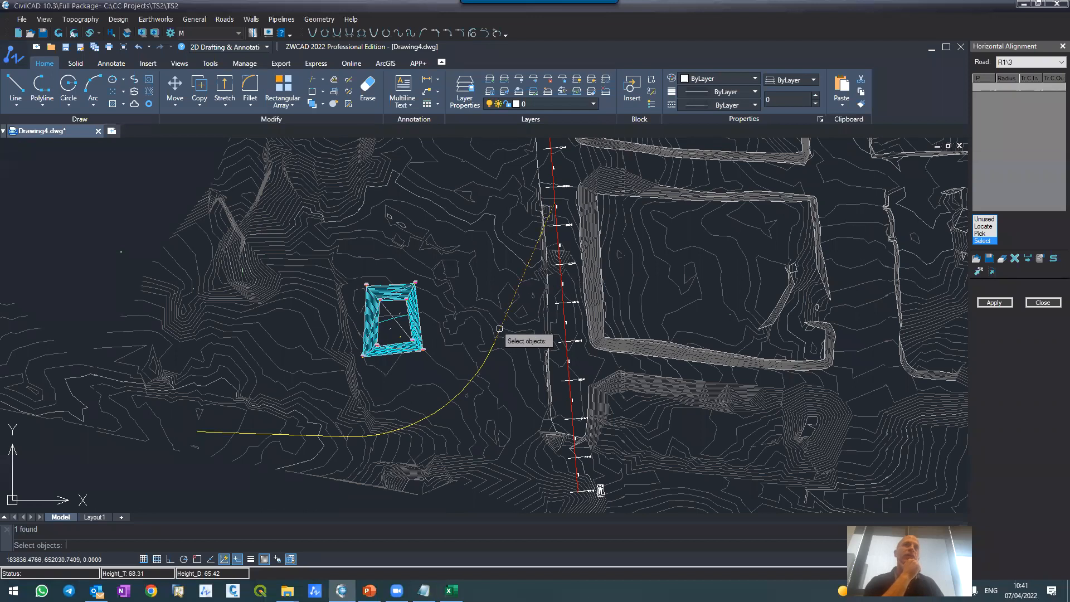
pyautogui.click(482, 366)
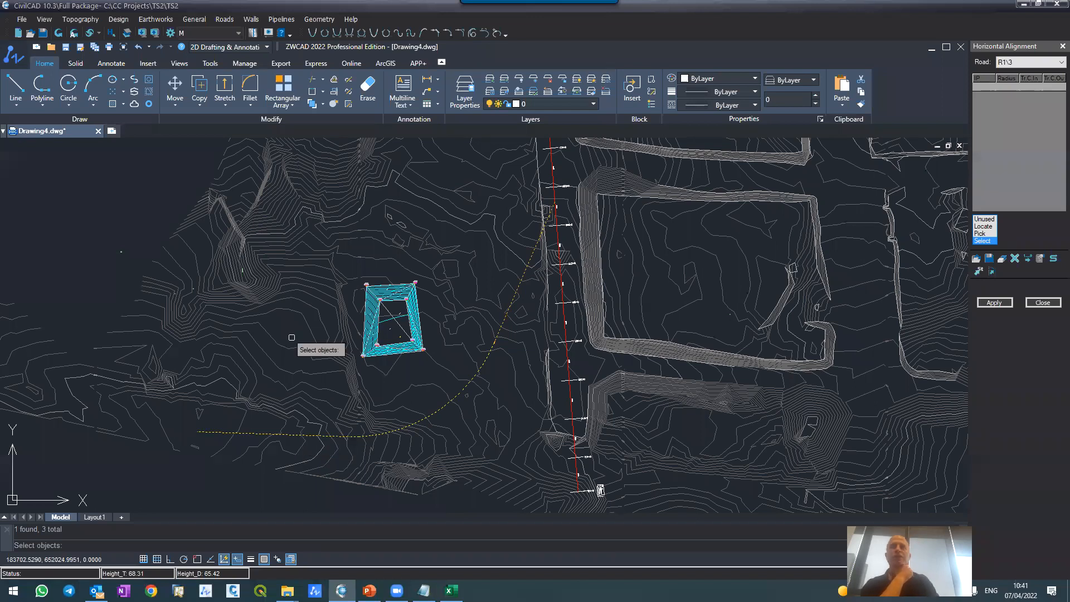
pyautogui.press('Return')
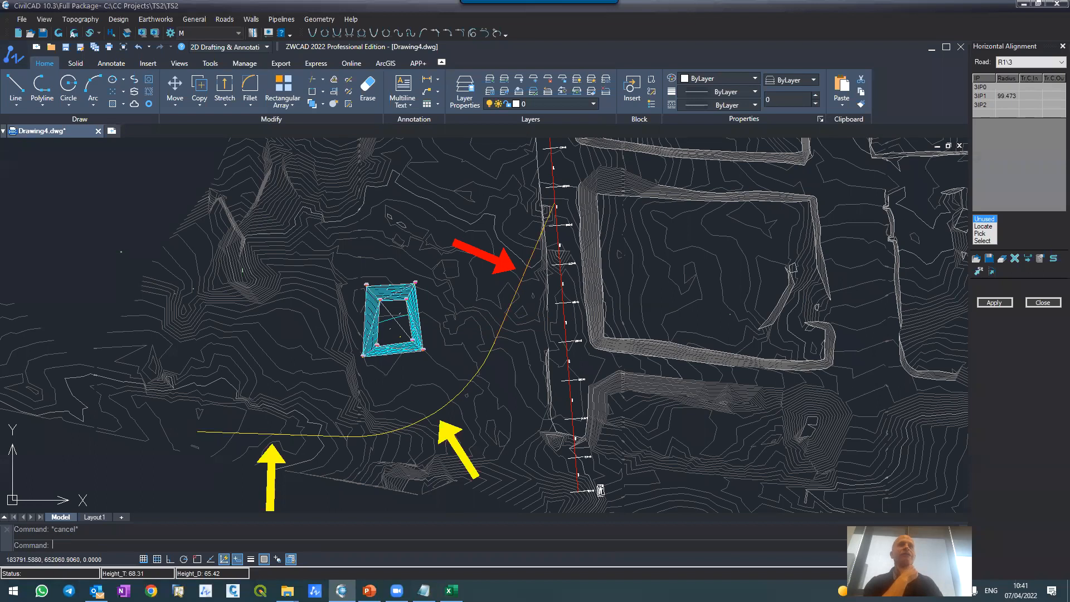
pyautogui.click(505, 263)
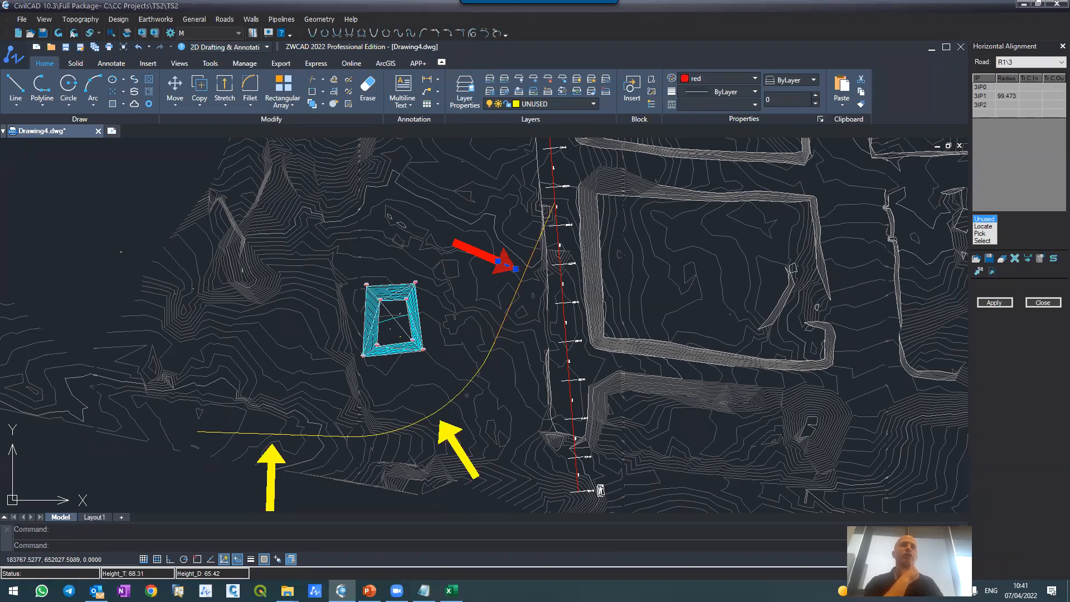
pyautogui.press('Escape')
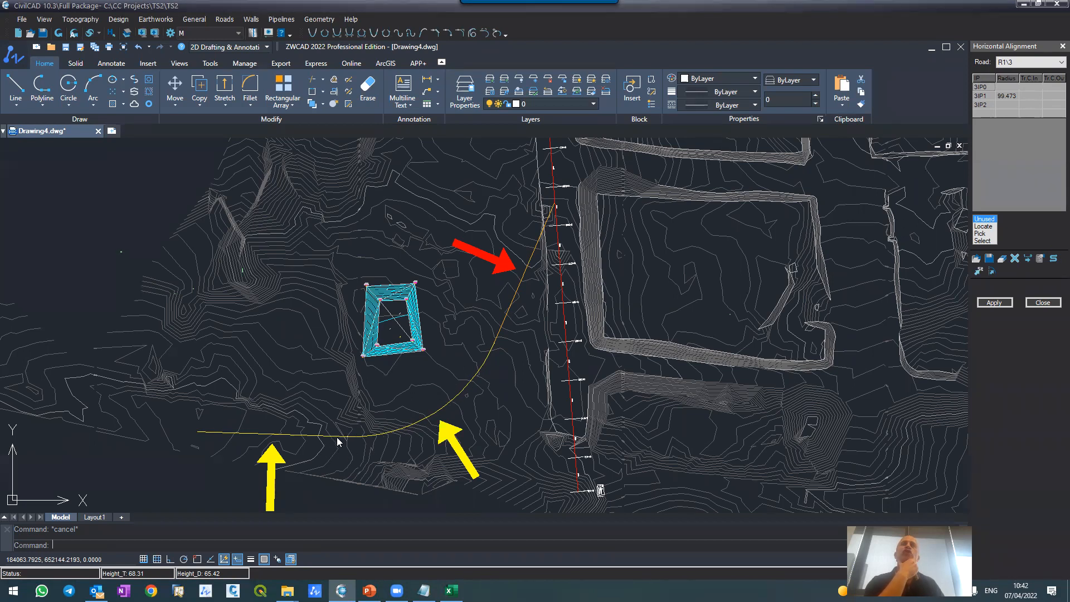
# Step: Apply road R1's alignment and draw its layout with distances at intervals of 2, updating the current road only
pyautogui.click(1004, 304)
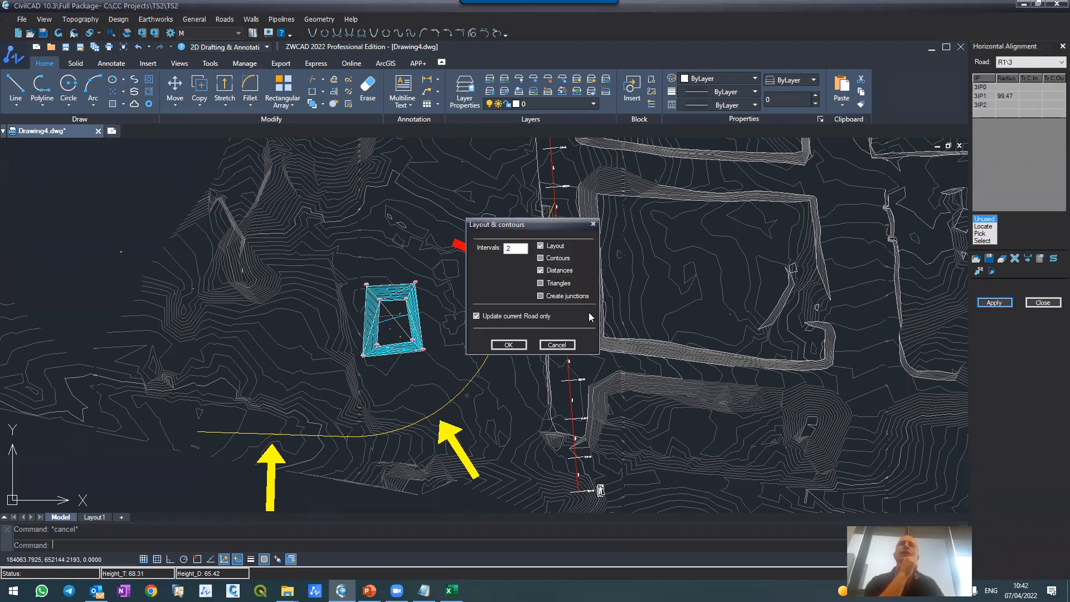
pyautogui.click(510, 344)
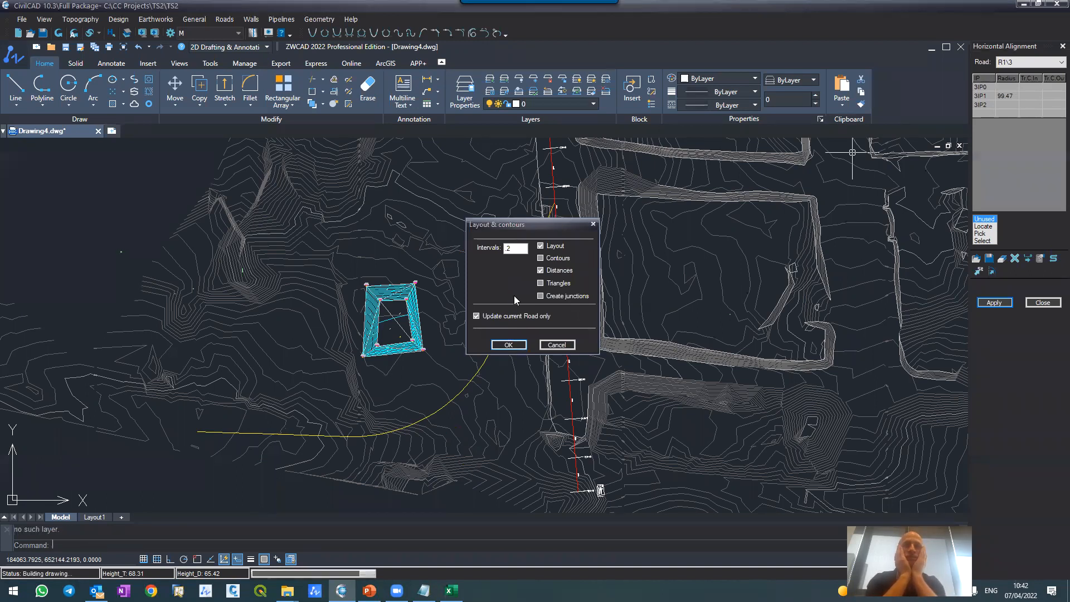
pyautogui.press('Return')
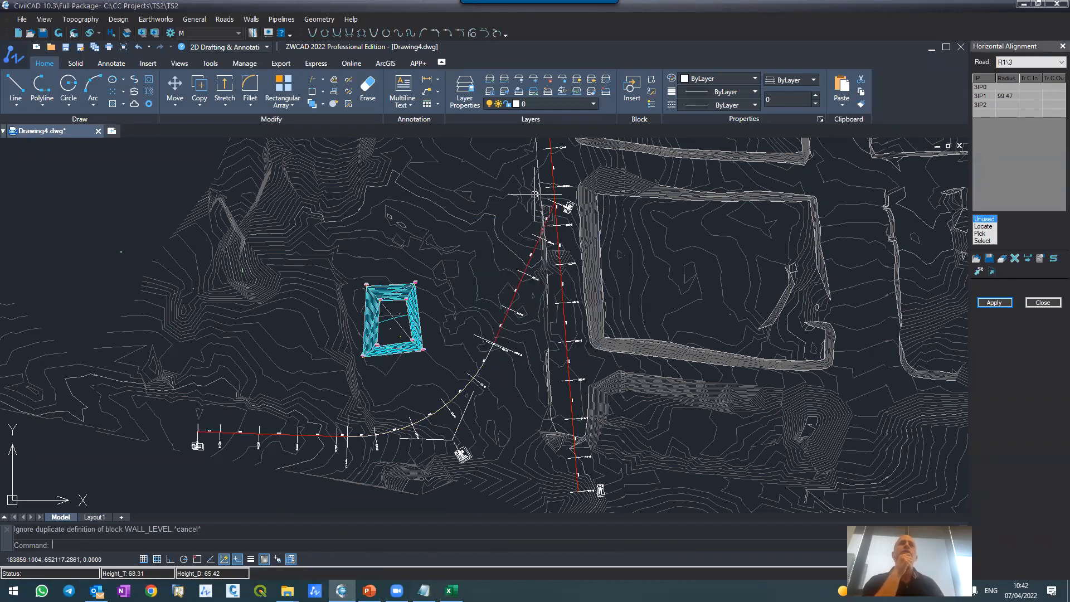
# Step: Examine road R1's station names and the TC label where its northern straight meets the curve
pyautogui.scroll(6, 573, 210)
pyautogui.scroll(-5, 654, 204)
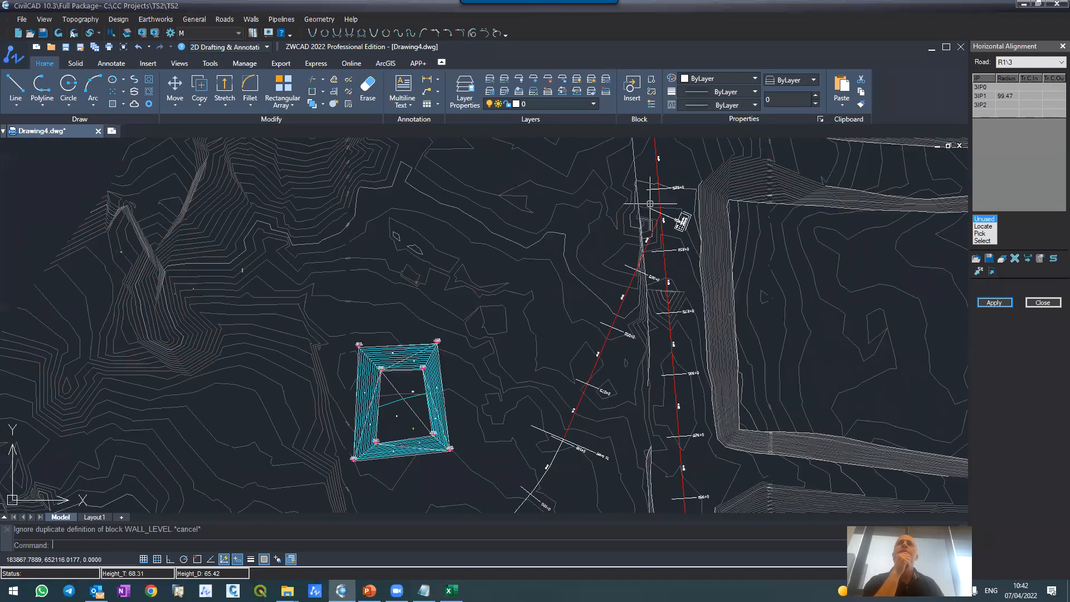
pyautogui.scroll(5, 575, 440)
pyautogui.scroll(-4, 576, 346)
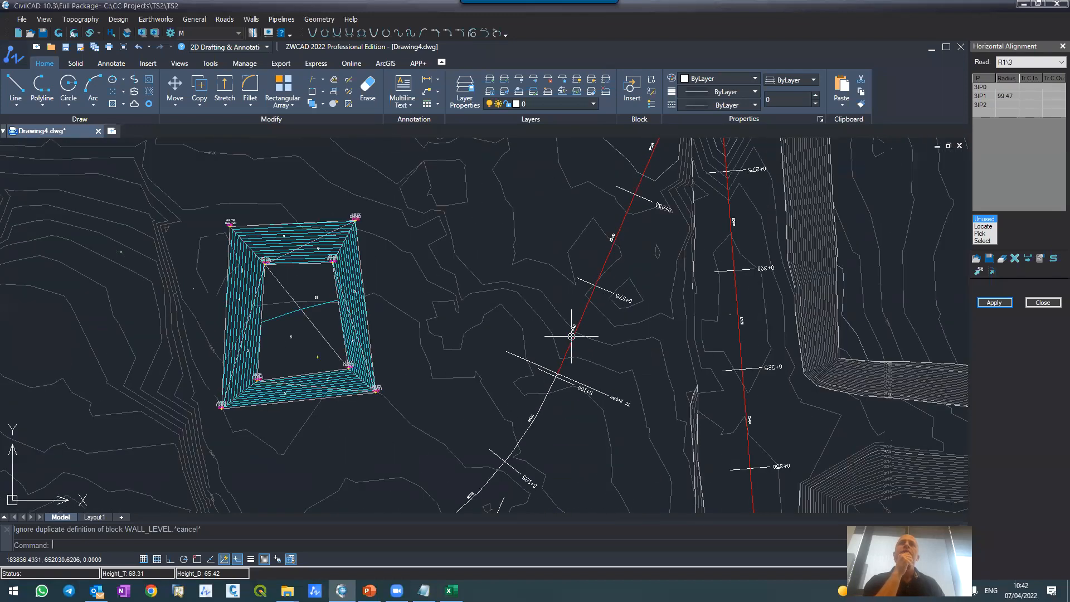
pyautogui.scroll(4, 577, 385)
pyautogui.scroll(2, 578, 385)
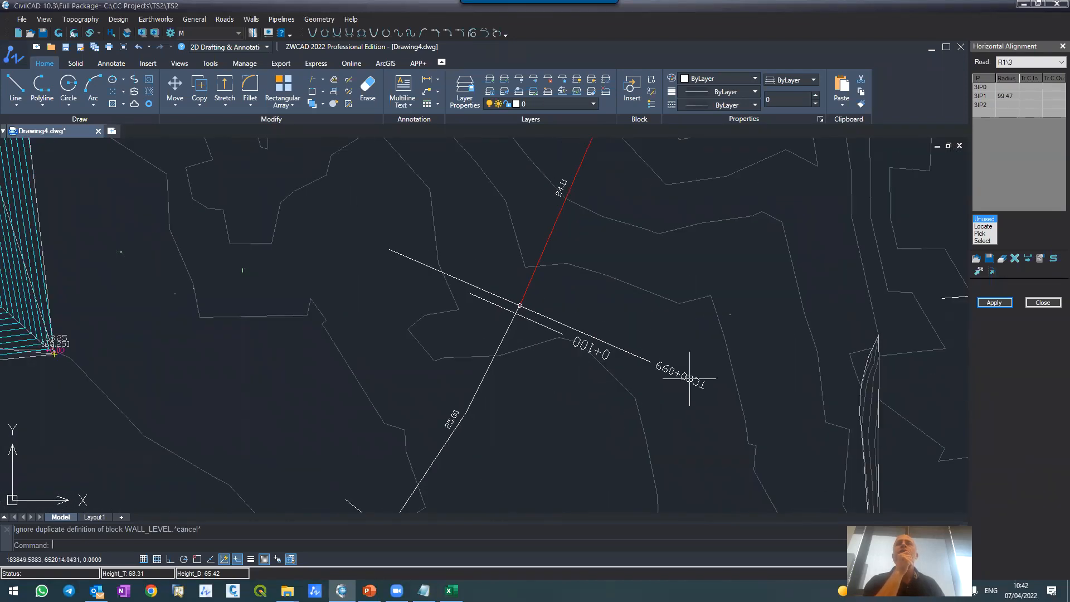
pyautogui.scroll(4, 752, 371)
pyautogui.scroll(-4, 557, 246)
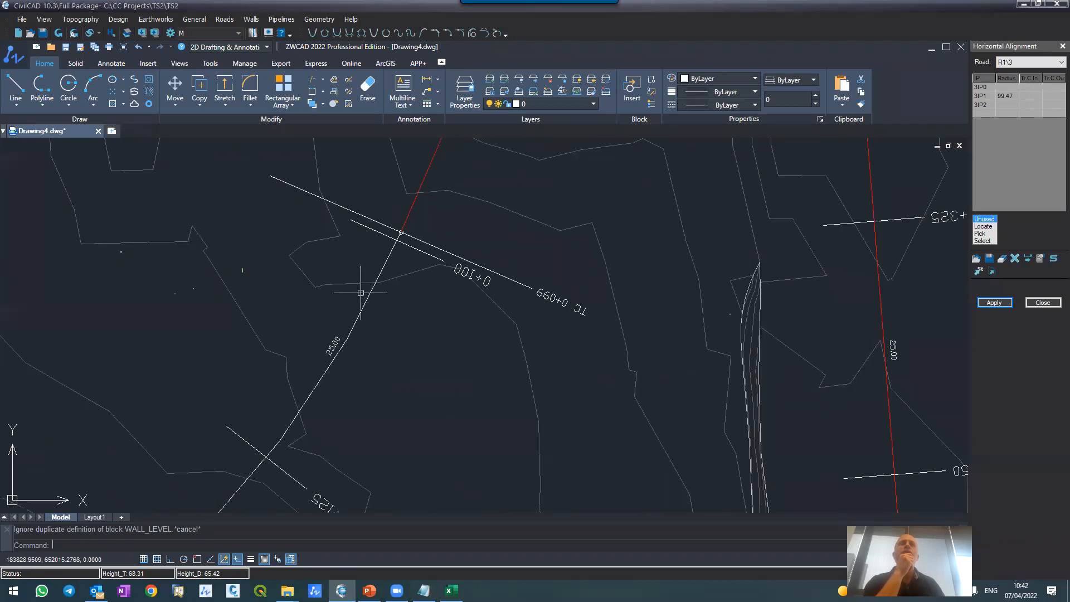
pyautogui.scroll(2, 546, 297)
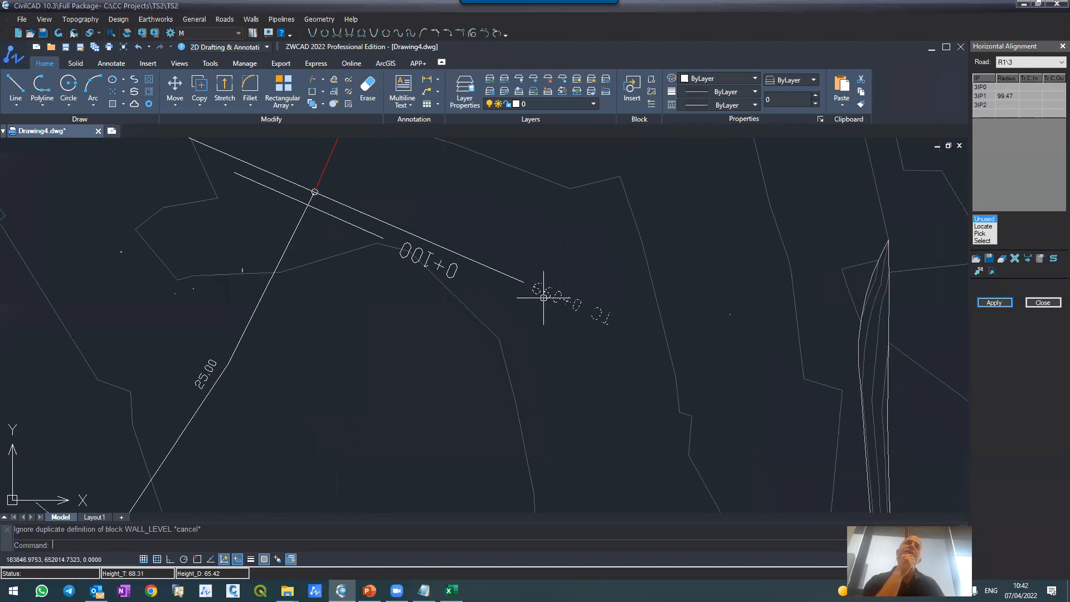
pyautogui.scroll(-5, 416, 207)
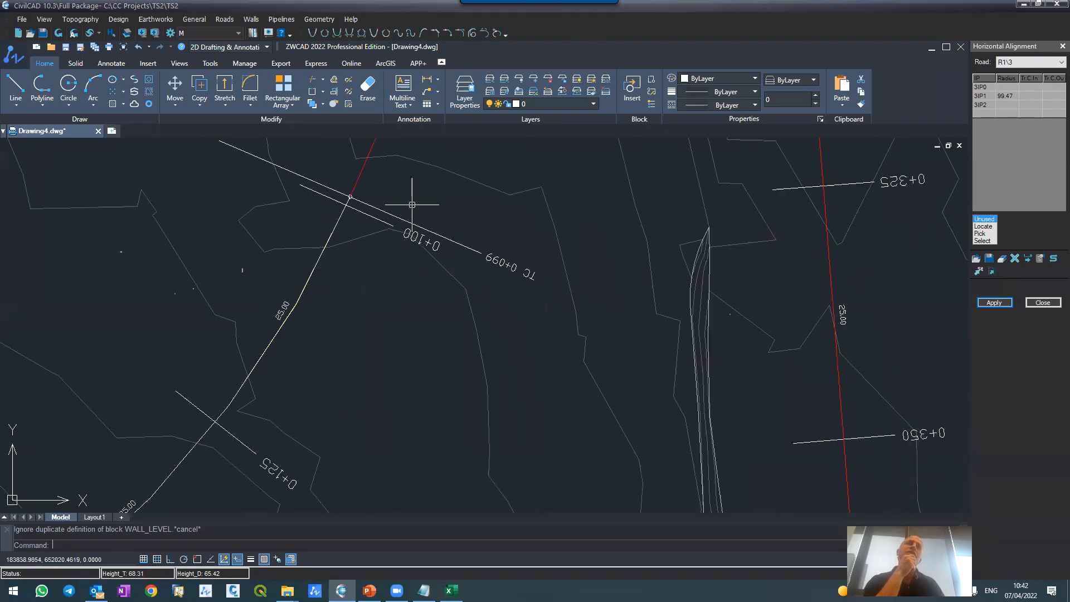
# Step: Examine the IP1 curve data box of road R1 and the CT station label at the curve's western end
pyautogui.scroll(5, 348, 375)
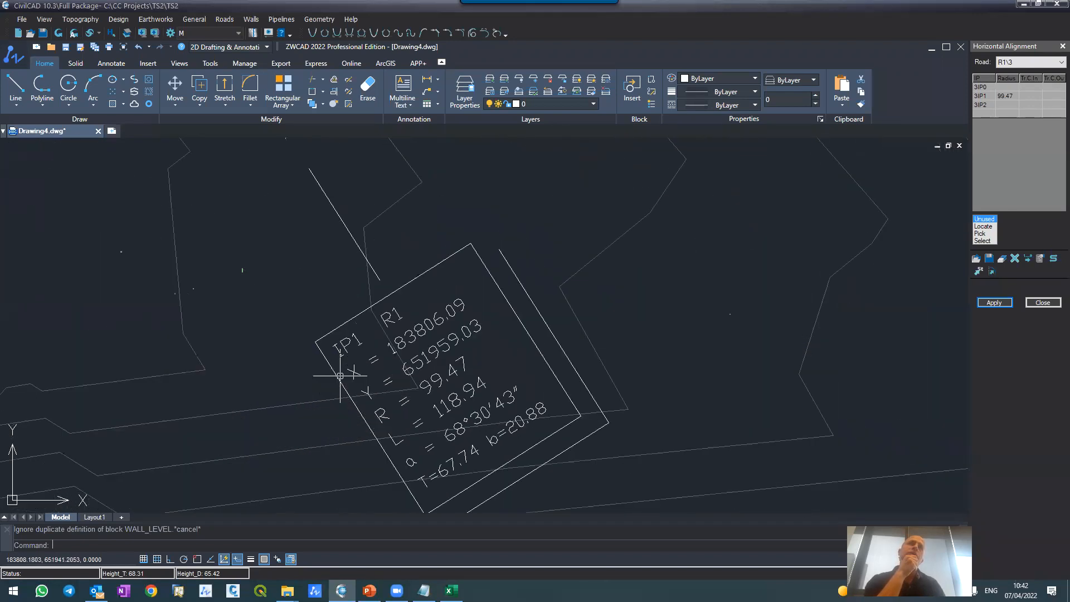
pyautogui.scroll(-6, 368, 369)
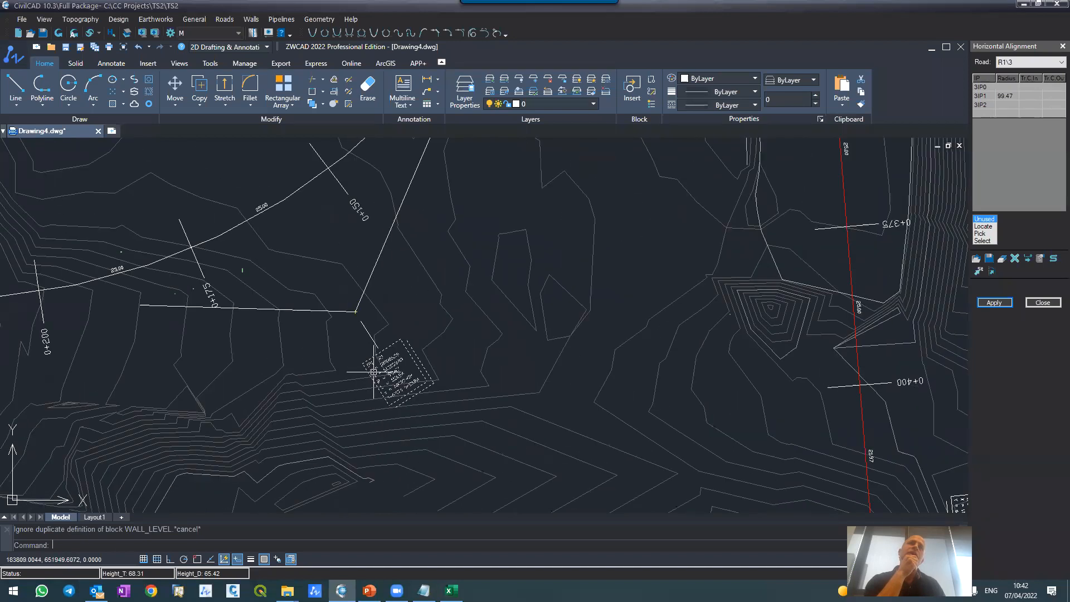
pyautogui.scroll(5, 372, 372)
pyautogui.click(372, 371)
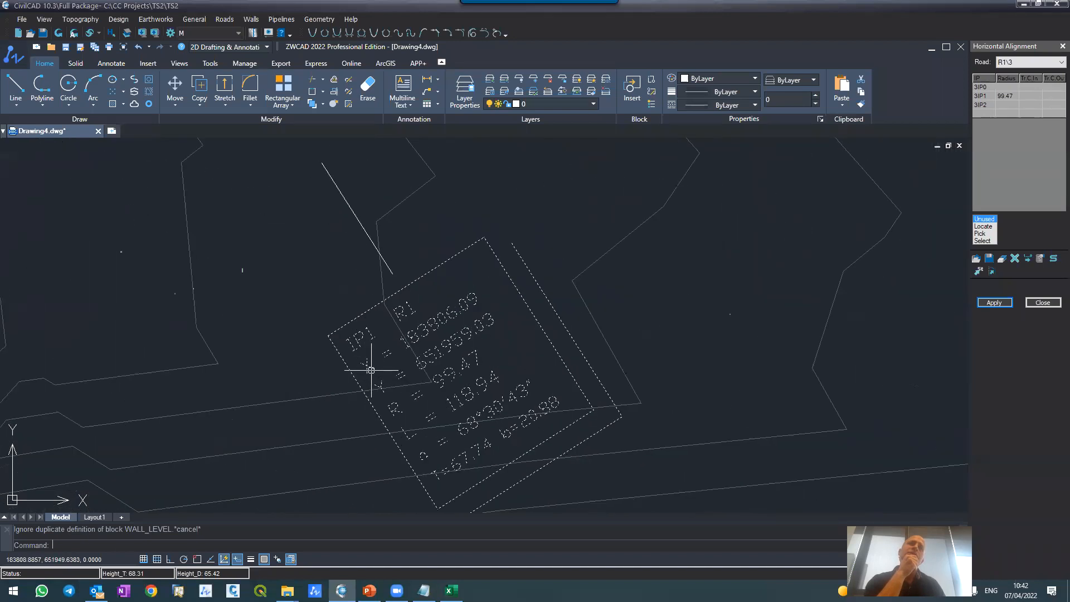
pyautogui.scroll(-6, 374, 370)
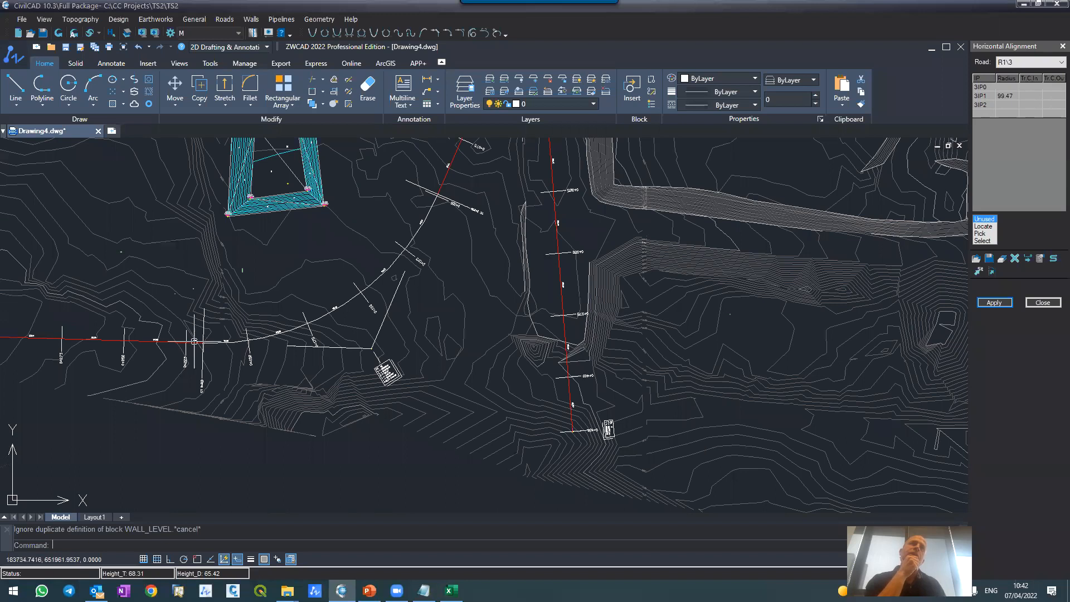
pyautogui.scroll(3, 195, 341)
pyautogui.scroll(2, 210, 385)
pyautogui.scroll(-2, 239, 334)
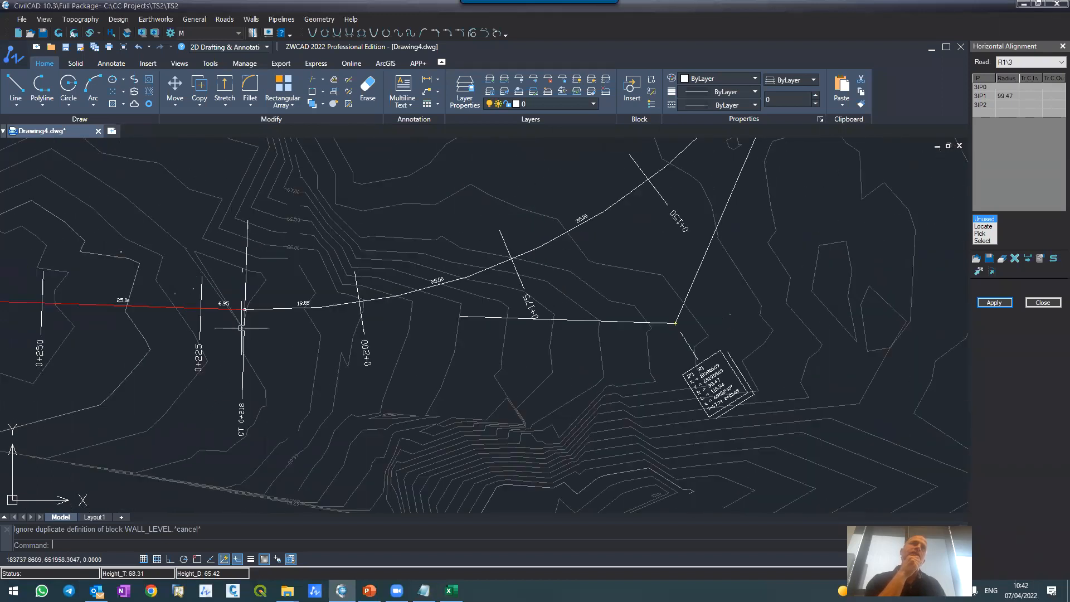
pyautogui.scroll(2, 243, 364)
pyautogui.click(244, 471)
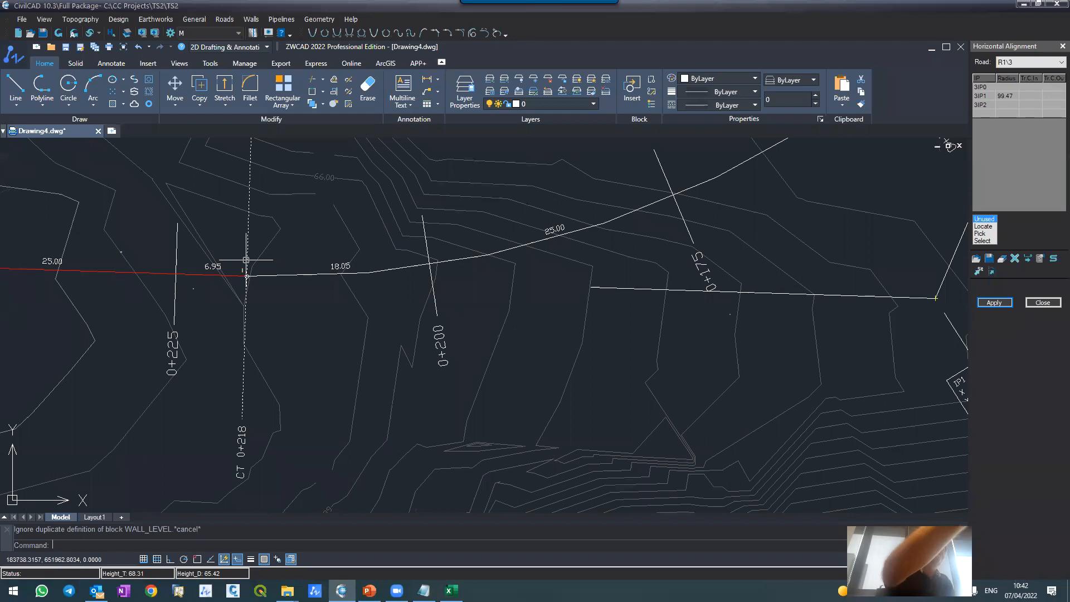
pyautogui.scroll(-6, 245, 261)
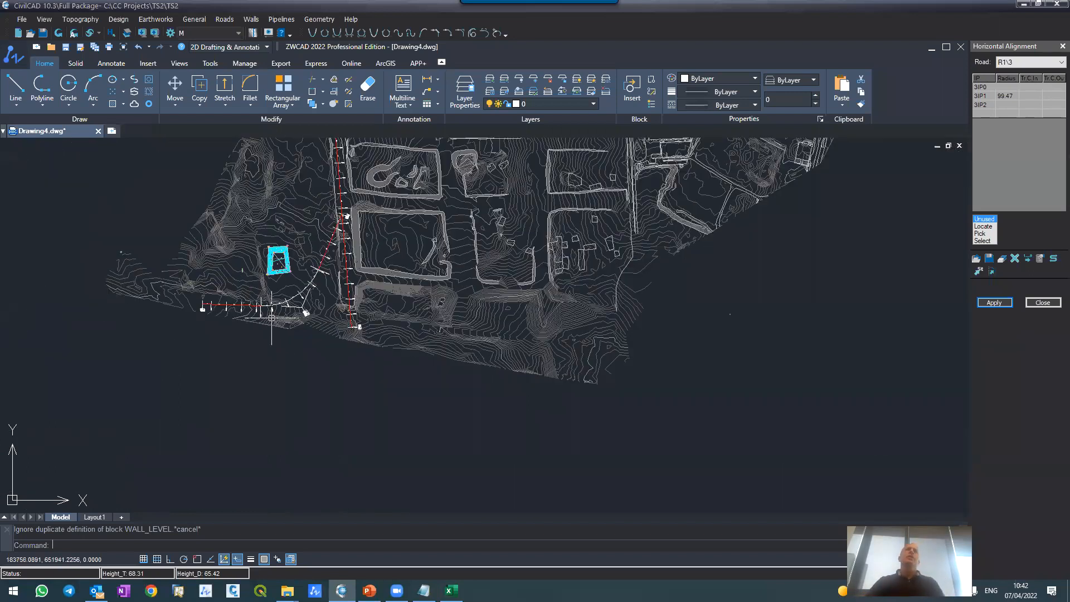
# Step: Inspect road R1's starting point at its junction with road M and close the horizontal alignment settings
pyautogui.scroll(4, 285, 267)
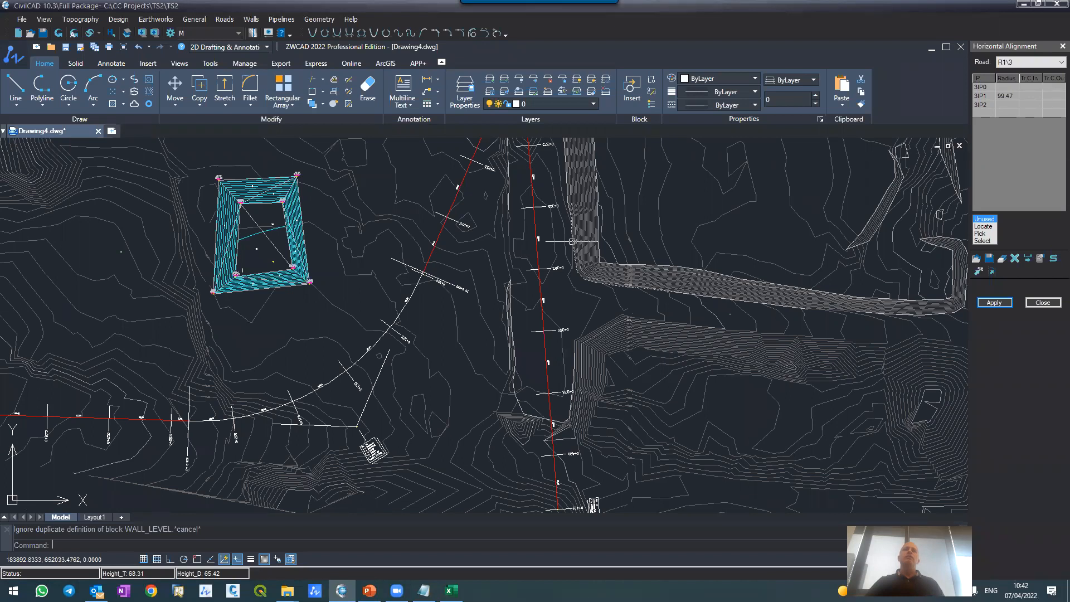
pyautogui.scroll(-5, 572, 241)
pyautogui.scroll(4, 535, 223)
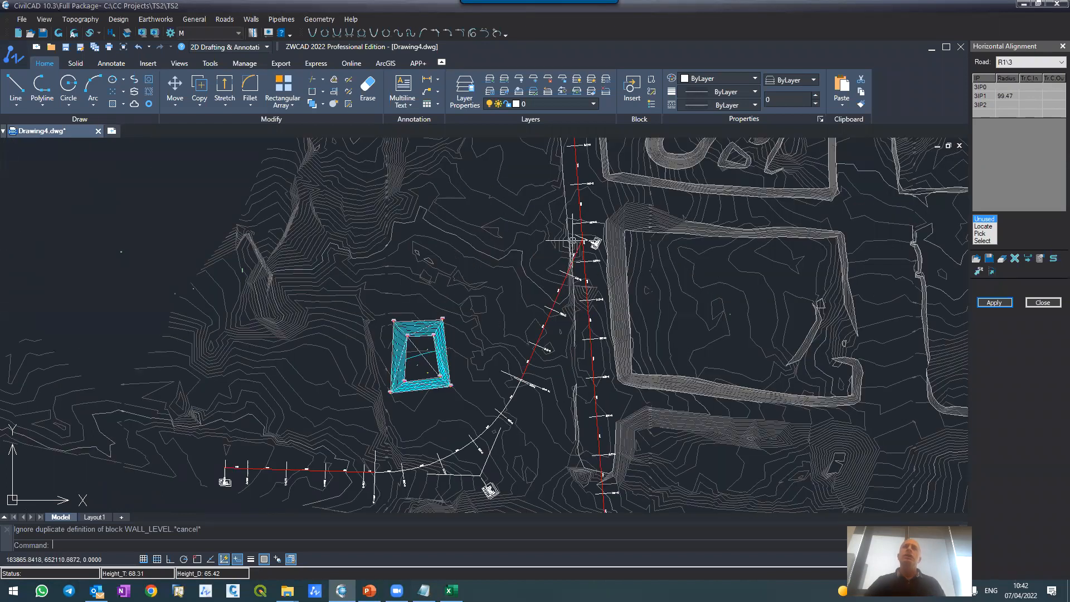
pyautogui.scroll(5, 573, 241)
pyautogui.scroll(2, 615, 234)
pyautogui.scroll(-6, 615, 235)
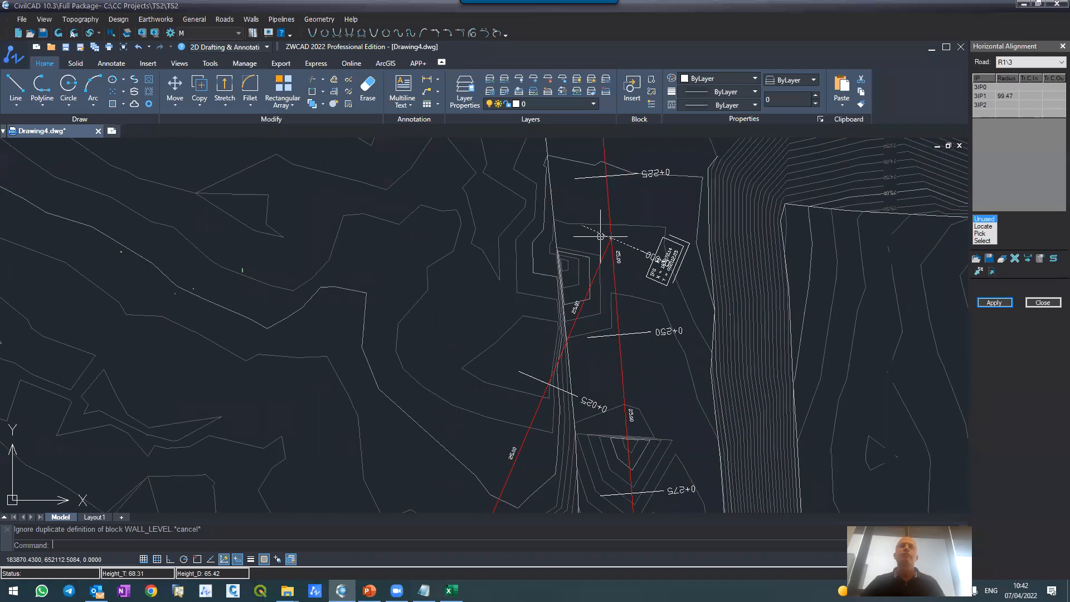
pyautogui.click(1042, 303)
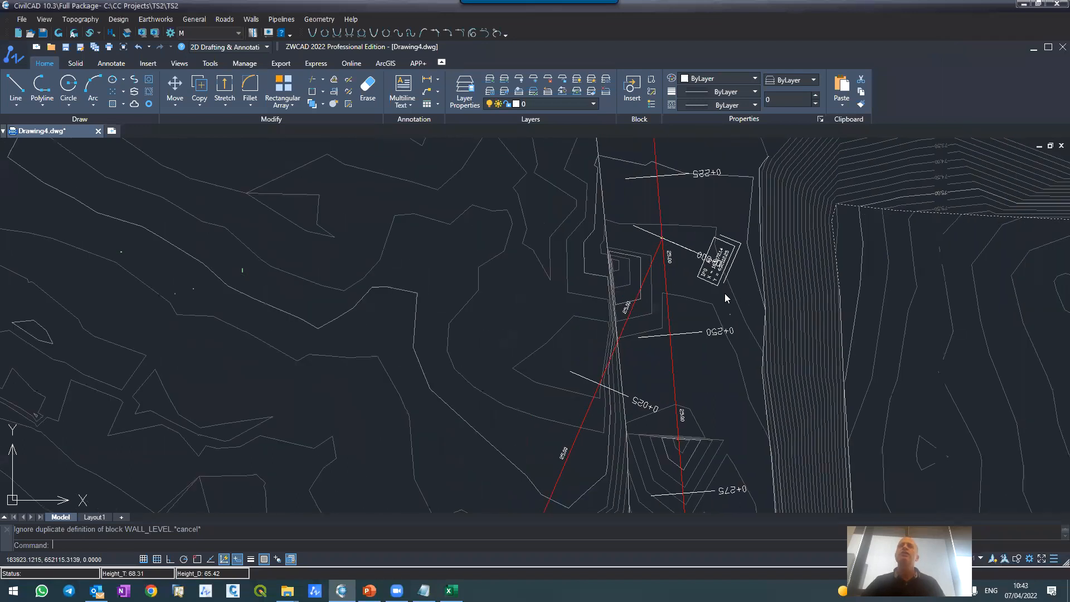
# Step: Set the colour of layer CG-ROAD-CNTR-2 to red
pyautogui.scroll(-4, 653, 270)
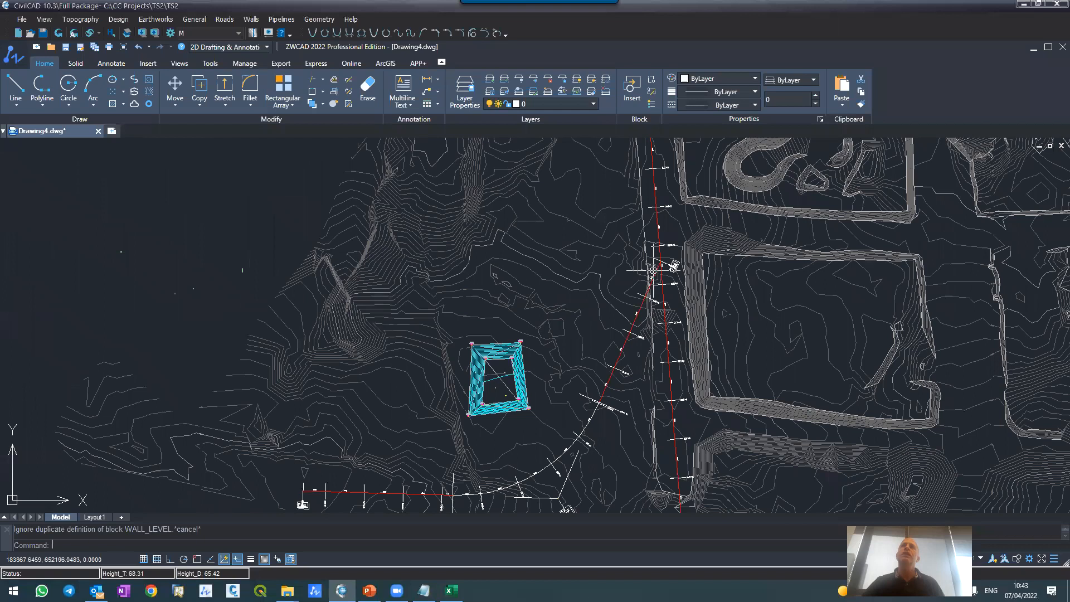
pyautogui.scroll(-3, 653, 271)
pyautogui.scroll(3, 626, 178)
pyautogui.scroll(3, 727, 206)
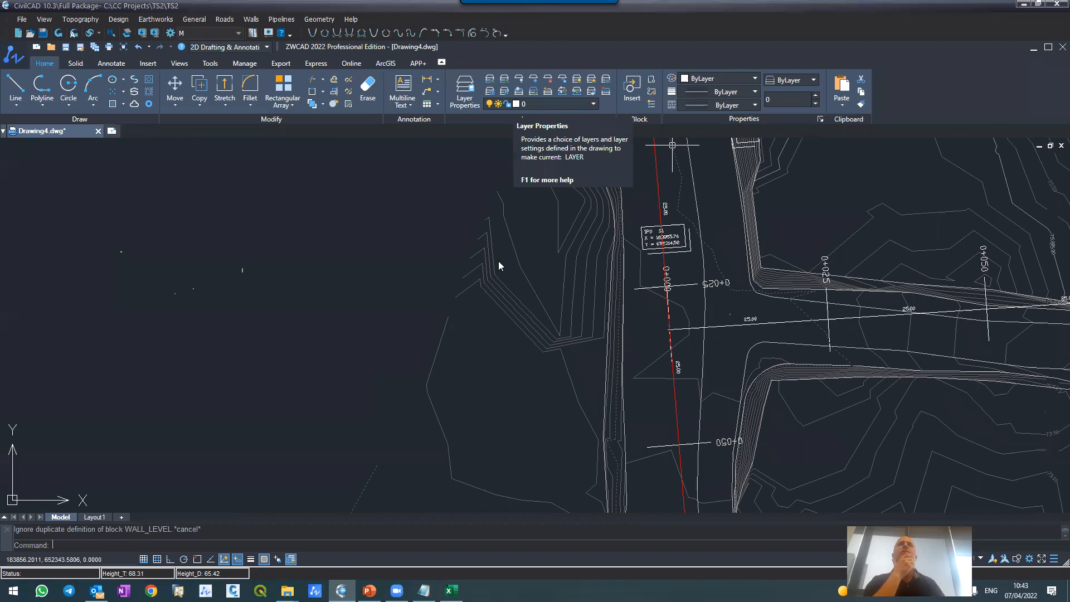
pyautogui.click(516, 103)
pyautogui.scroll(-7, 502, 256)
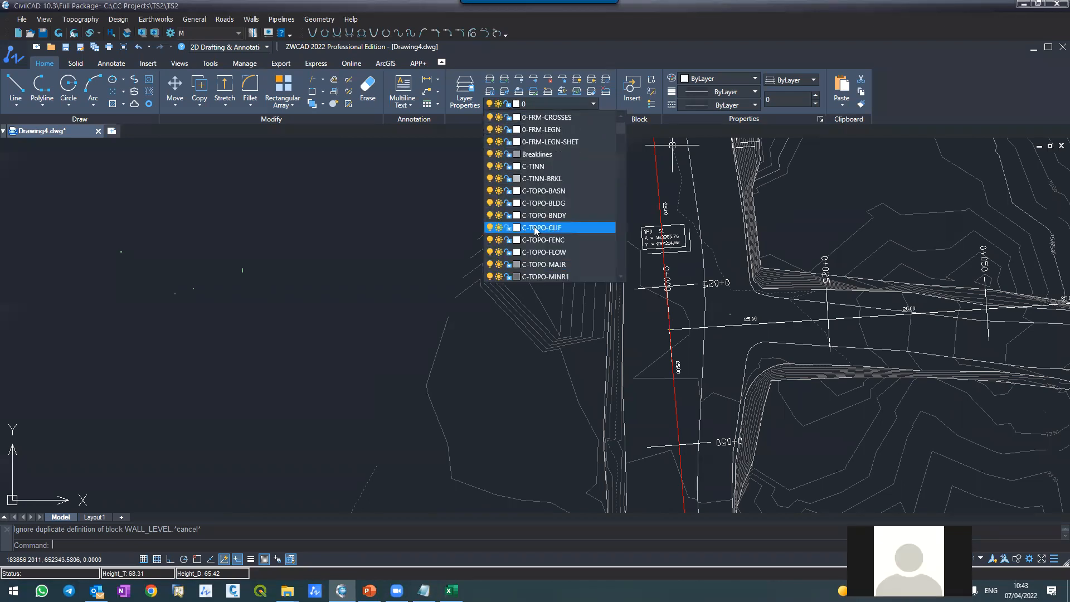
pyautogui.scroll(-5, 536, 229)
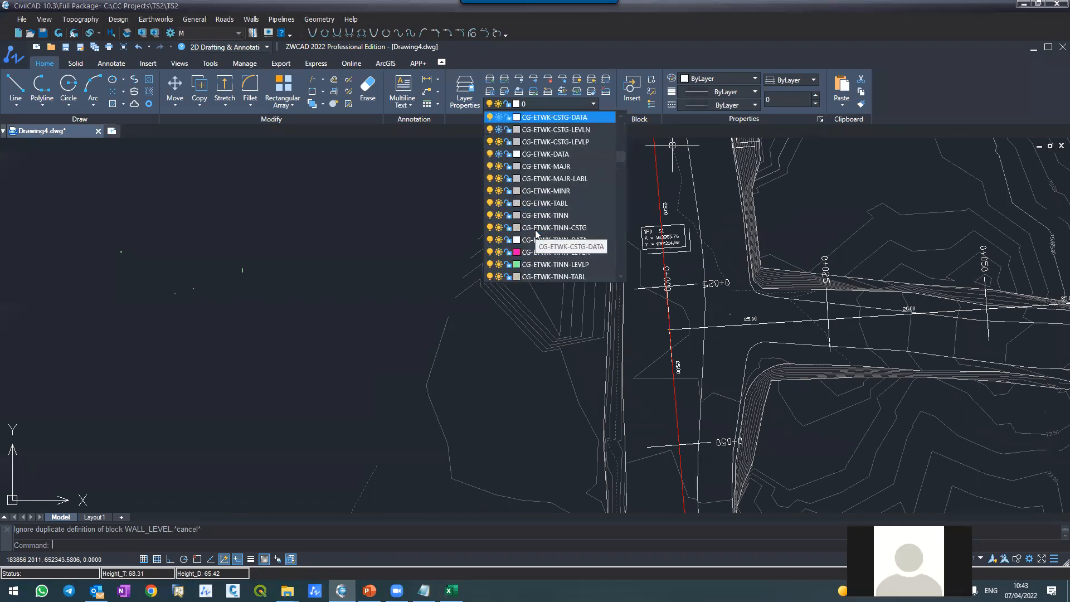
pyautogui.scroll(-8, 536, 232)
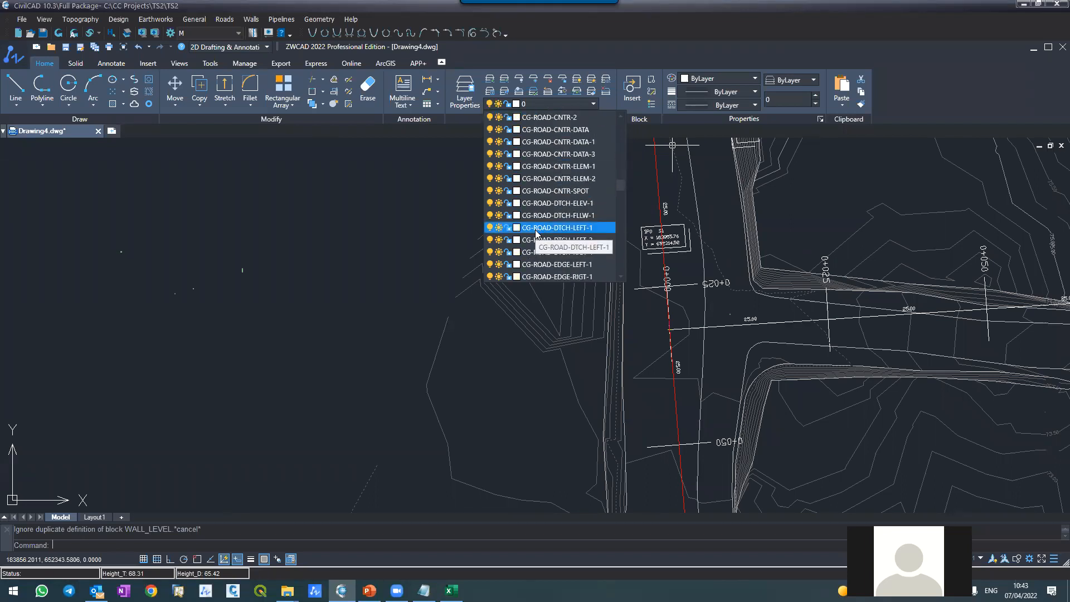
pyautogui.scroll(6, 534, 230)
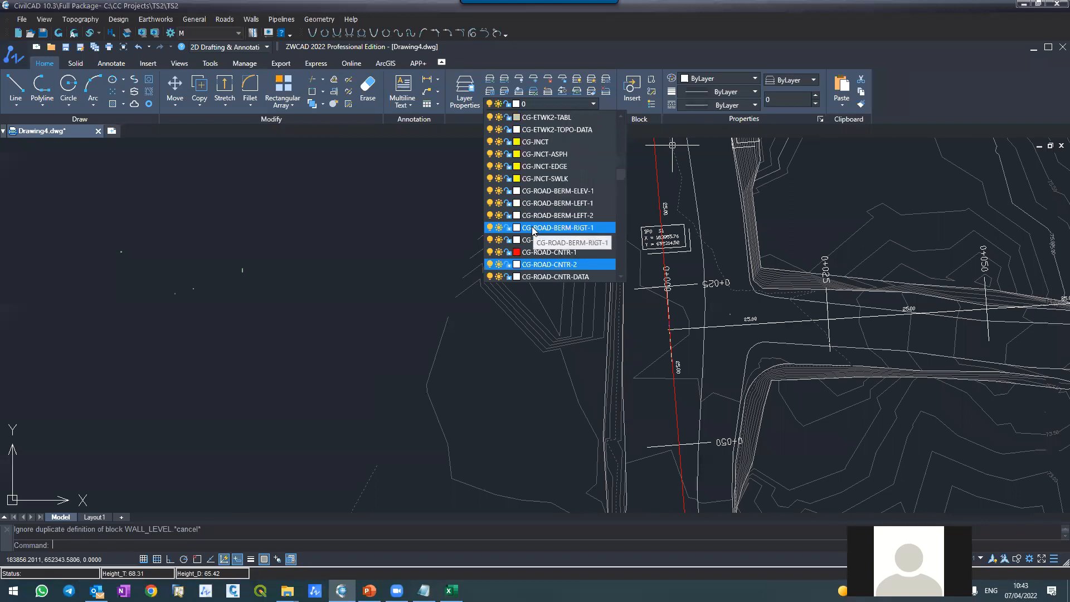
pyautogui.scroll(-3, 534, 232)
pyautogui.scroll(1, 534, 233)
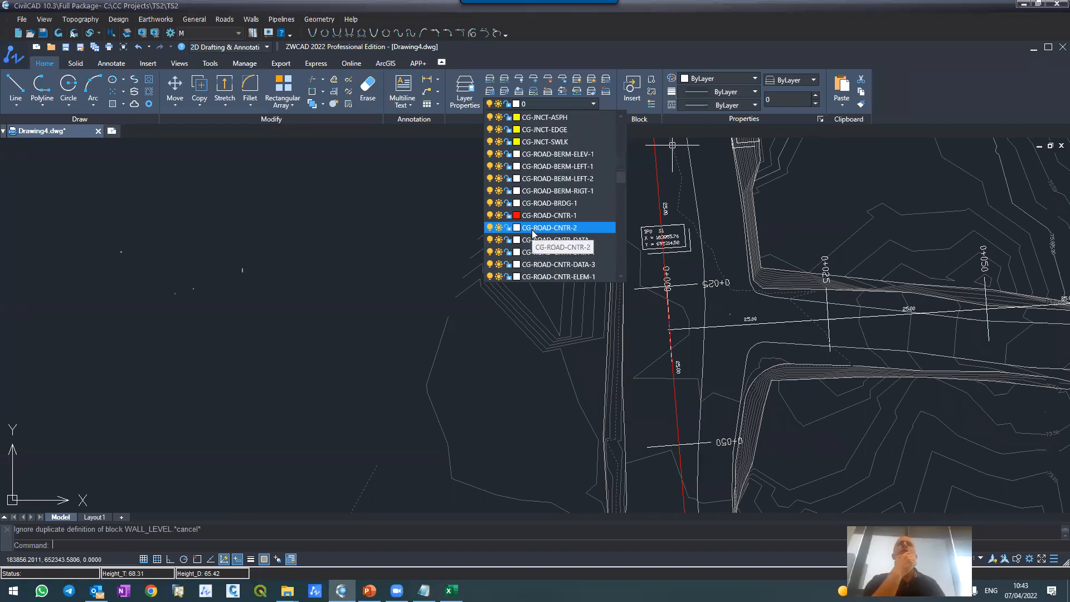
pyautogui.scroll(1, 533, 233)
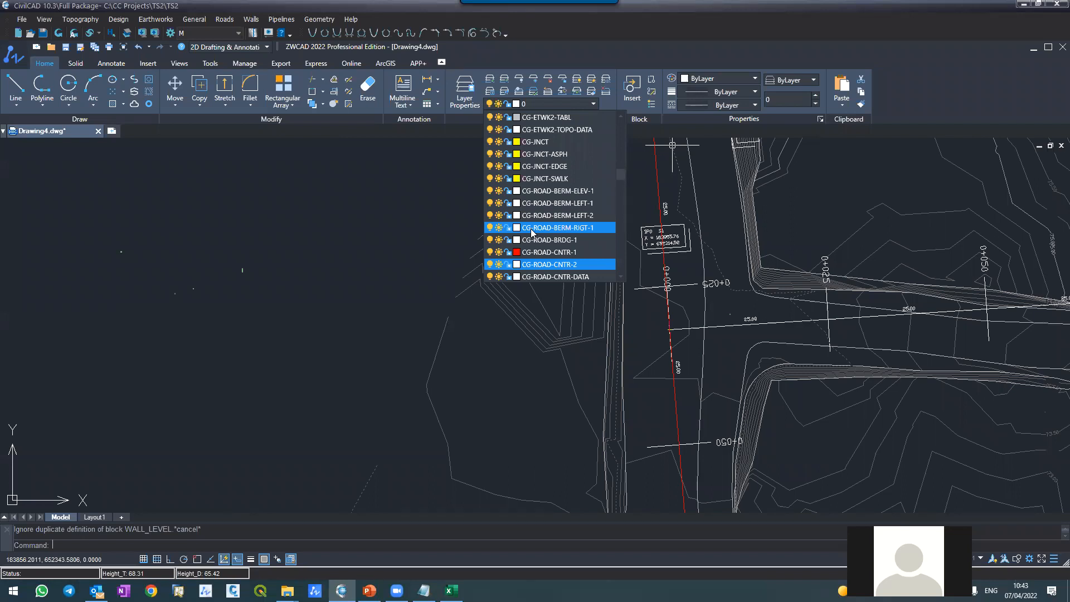
pyautogui.click(516, 266)
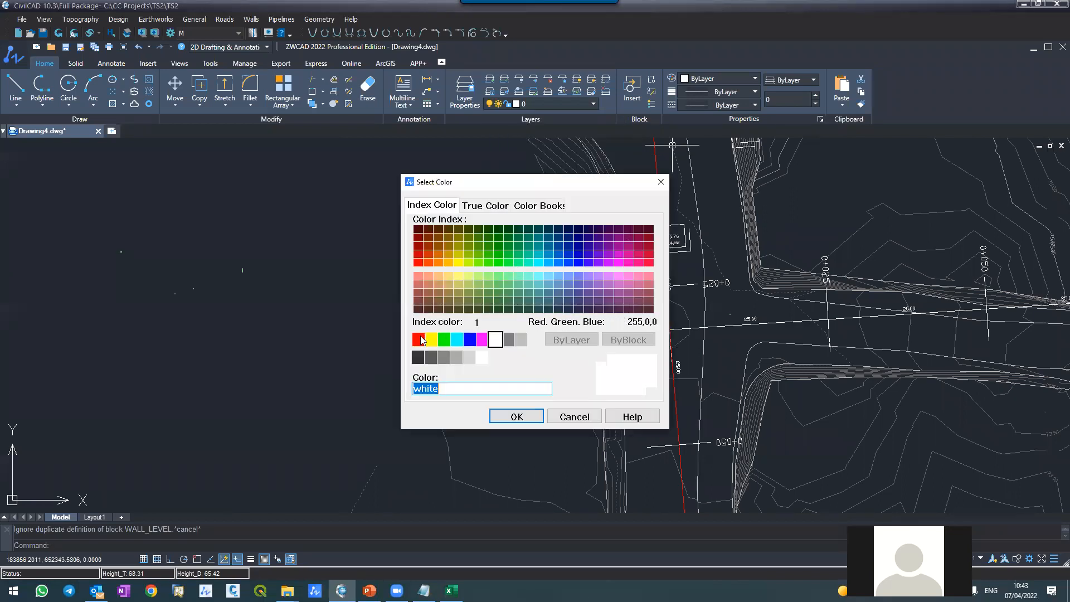
pyautogui.click(422, 340)
pyautogui.click(515, 417)
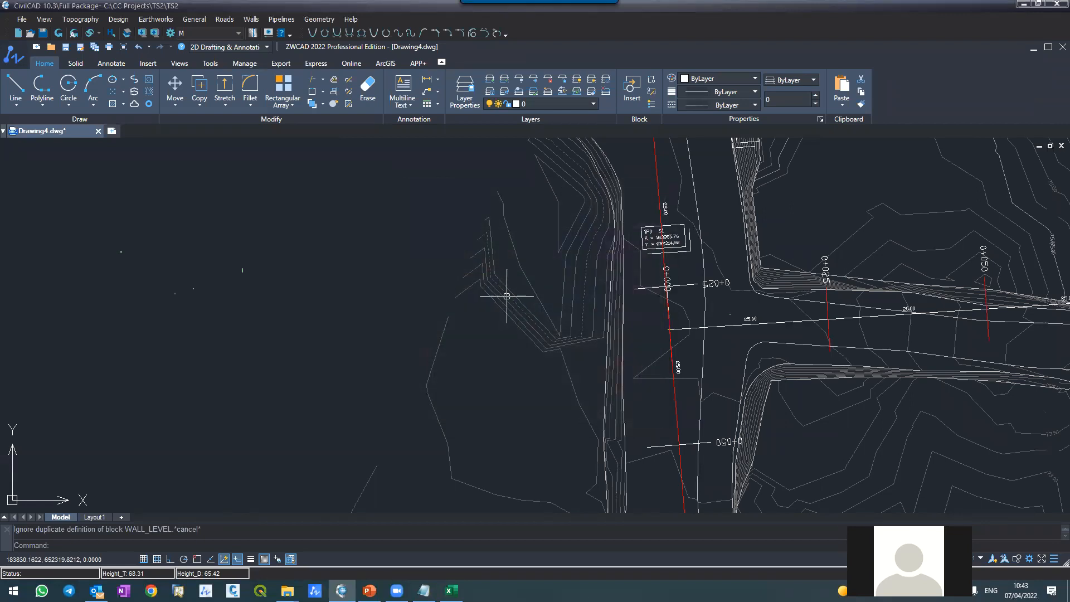
# Step: Review the CG-ROAD-CNTR centerline layers in the layer list and leave it without changing the current layer
pyautogui.click(518, 105)
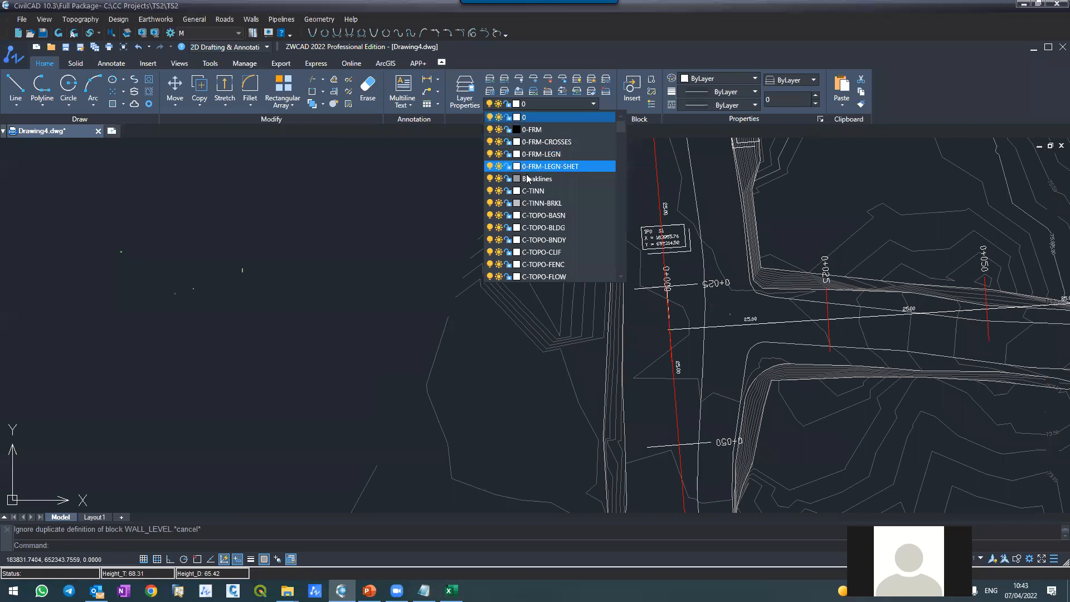
pyautogui.scroll(-5, 532, 175)
pyautogui.scroll(-6, 540, 181)
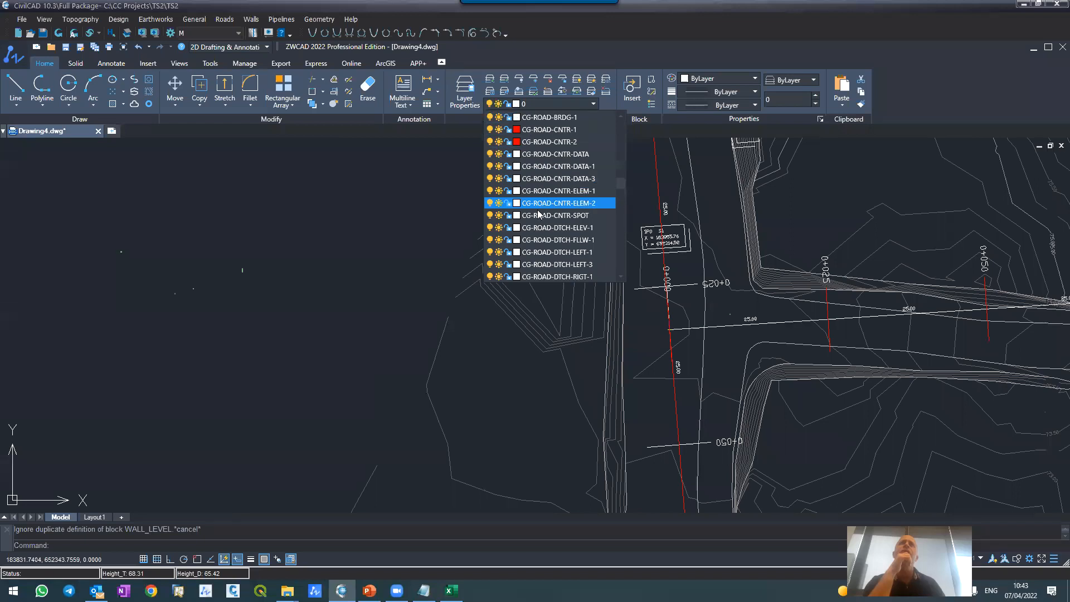
pyautogui.click(535, 348)
pyautogui.press('Escape')
pyautogui.click(698, 327)
pyautogui.press('Escape')
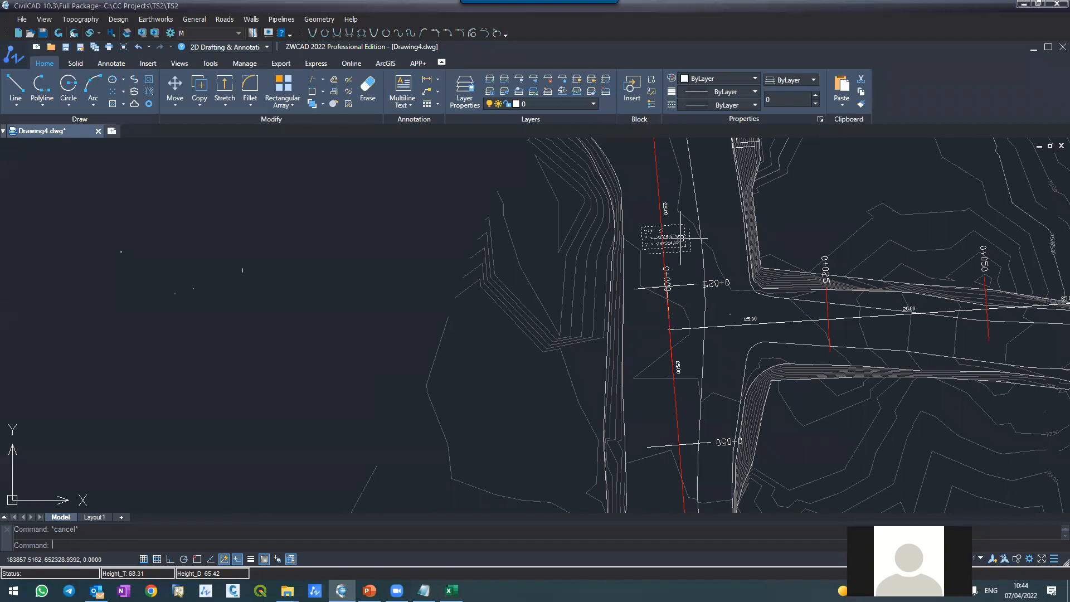
# Step: Open the design coordinates, examine the IP points of the three roads and close the table
pyautogui.click(128, 20)
pyautogui.click(130, 29)
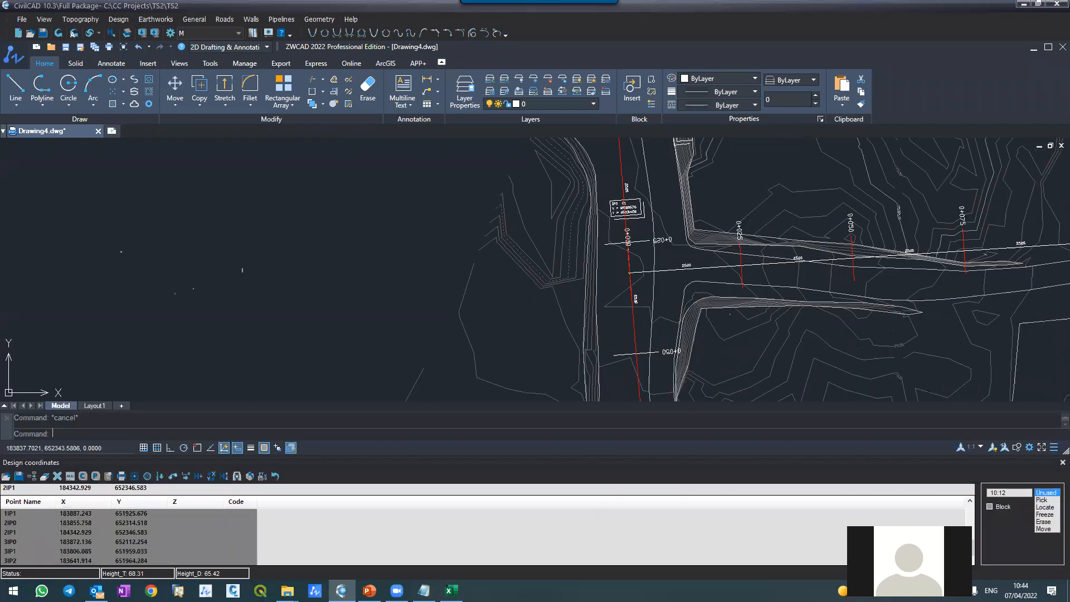
pyautogui.click(91, 542)
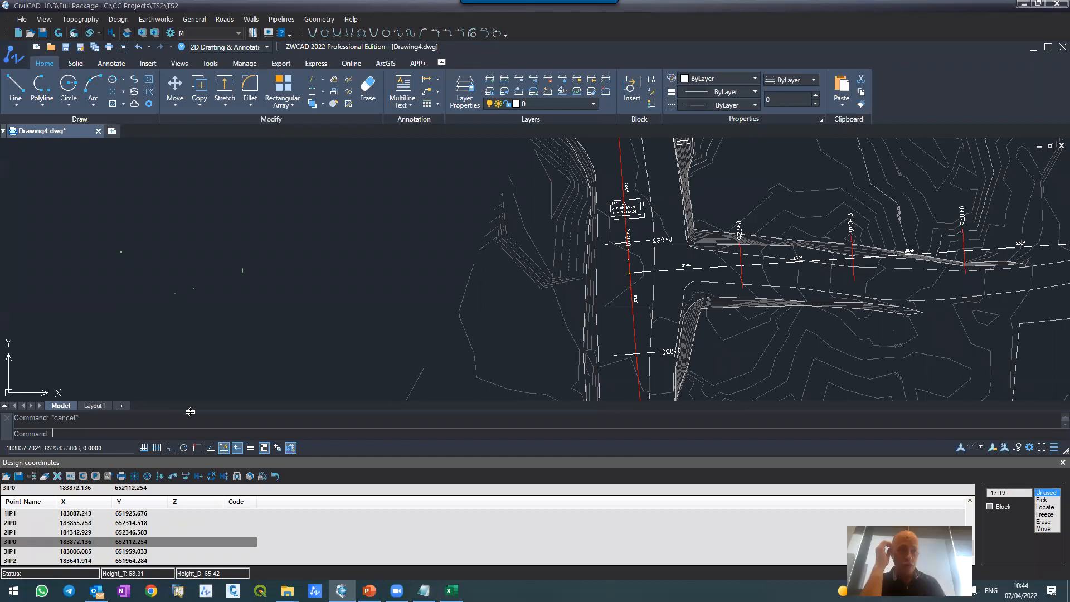
pyautogui.click(125, 533)
pyautogui.click(126, 523)
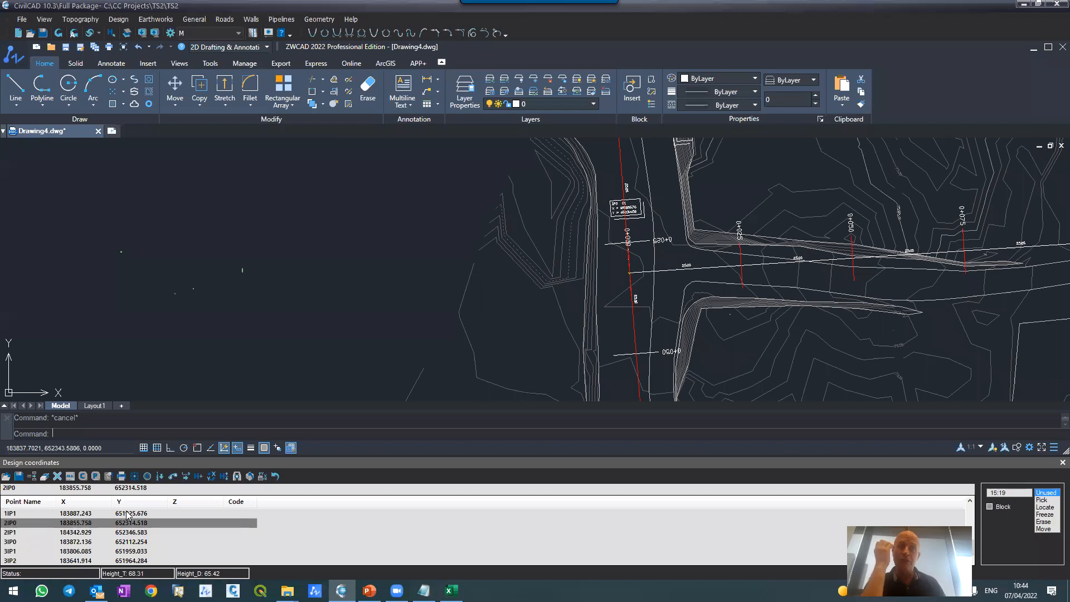
pyautogui.click(127, 514)
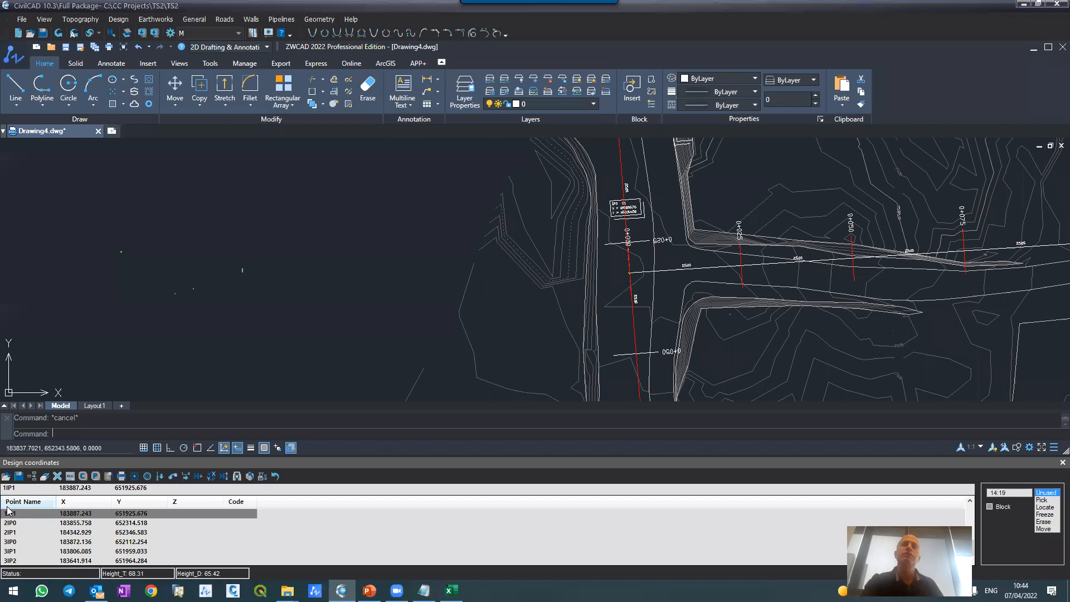
pyautogui.click(87, 560)
pyautogui.click(85, 541)
pyautogui.click(84, 524)
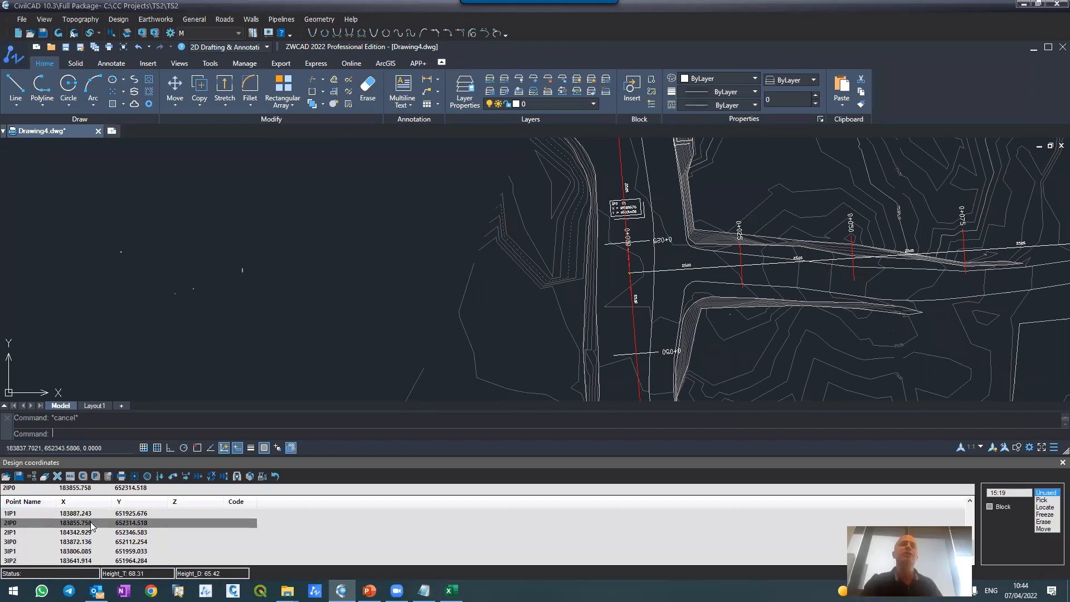
pyautogui.click(1062, 463)
# Step: Save the TS2 project together with its drawing
pyautogui.scroll(-5, 227, 256)
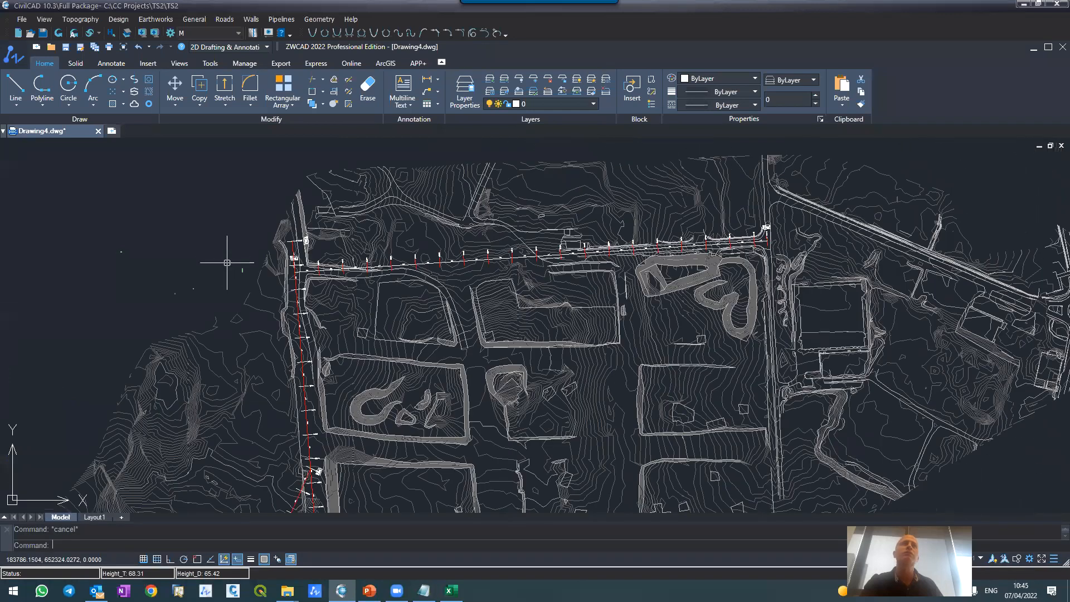
pyautogui.scroll(5, 245, 249)
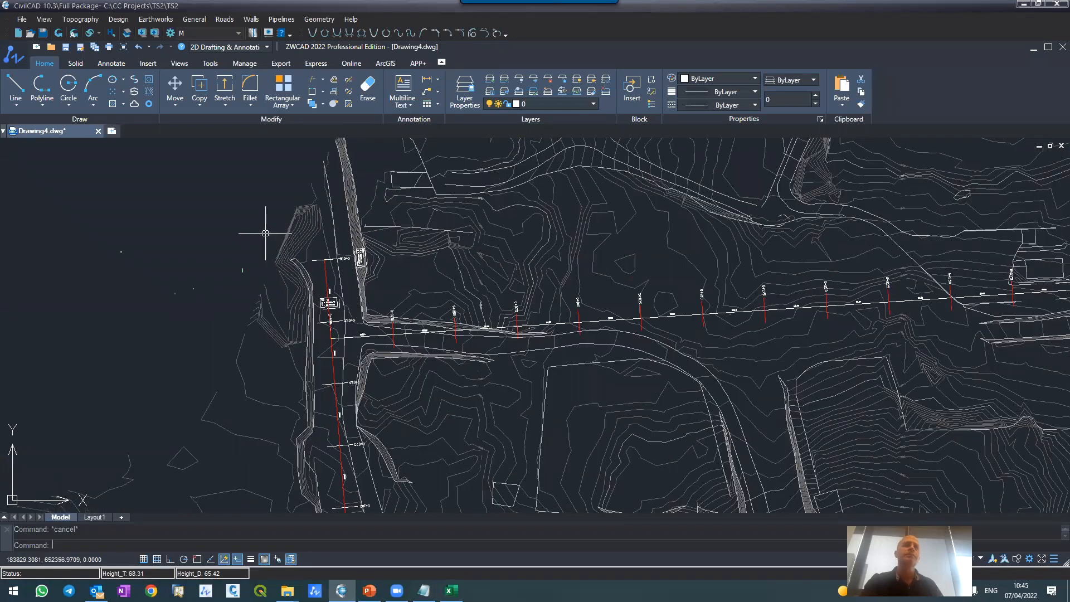
pyautogui.scroll(-3, 292, 225)
pyautogui.scroll(6, 327, 239)
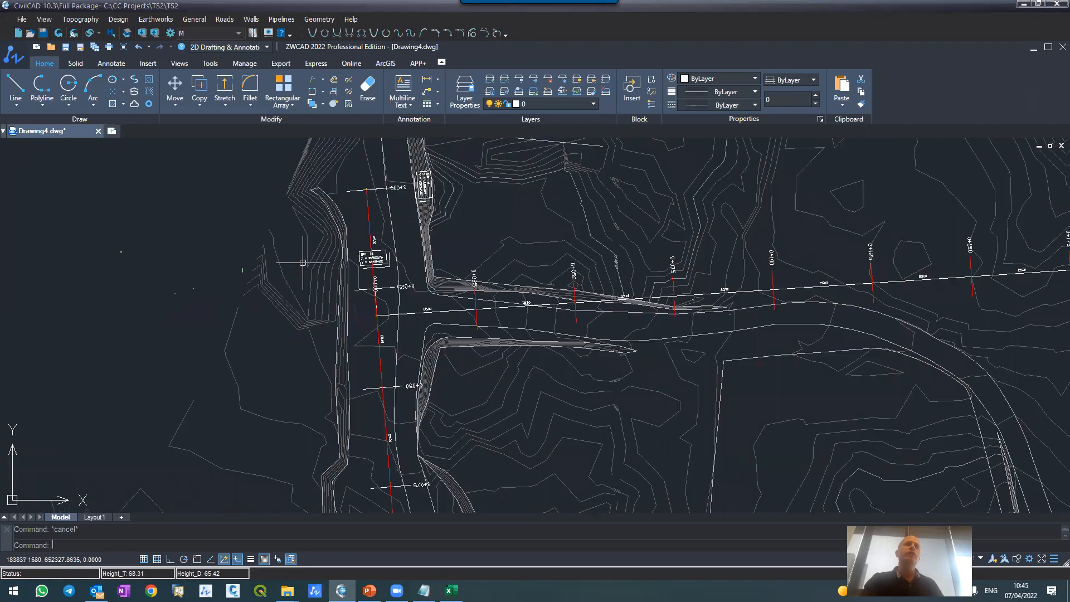
pyautogui.scroll(-4, 391, 250)
pyautogui.scroll(2, 393, 252)
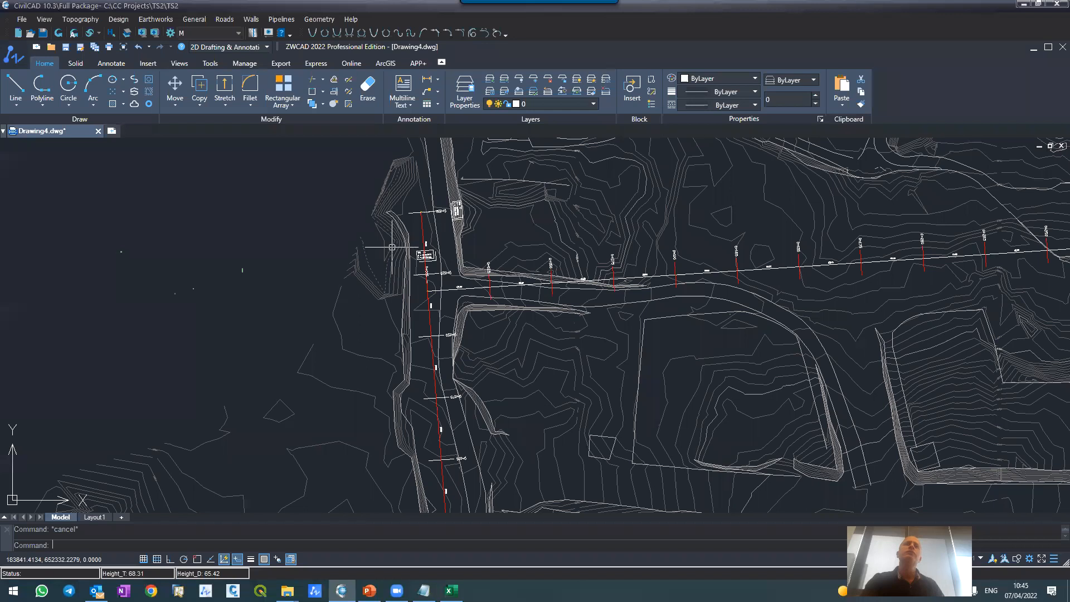
pyautogui.click(45, 35)
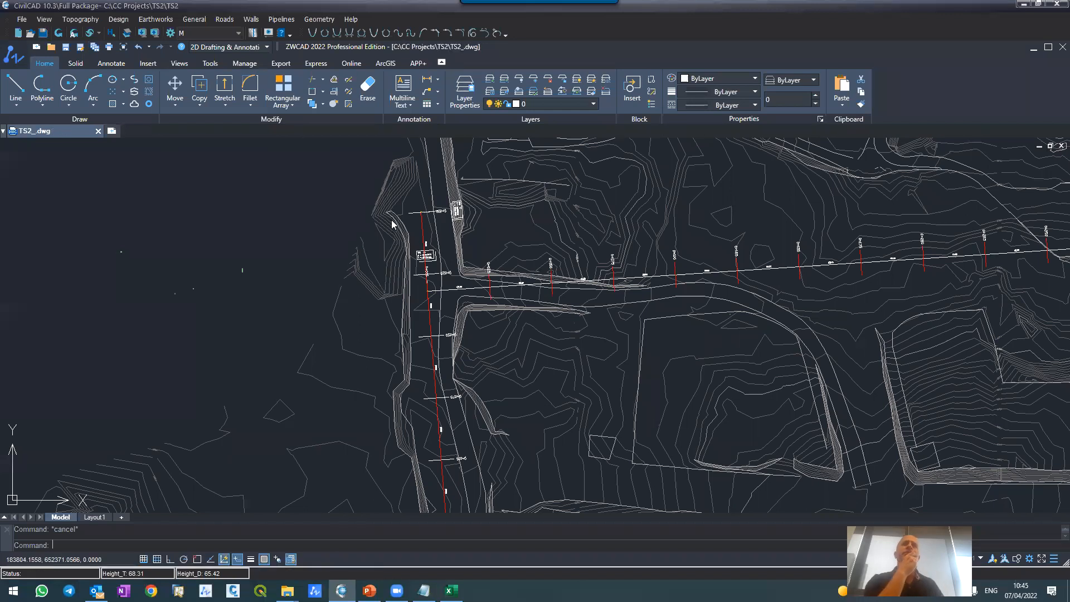
# Step: Open the roads vertical alignment, check the TS2_ plan drawing and return to the RoadVer profile drawing
pyautogui.scroll(5, 414, 215)
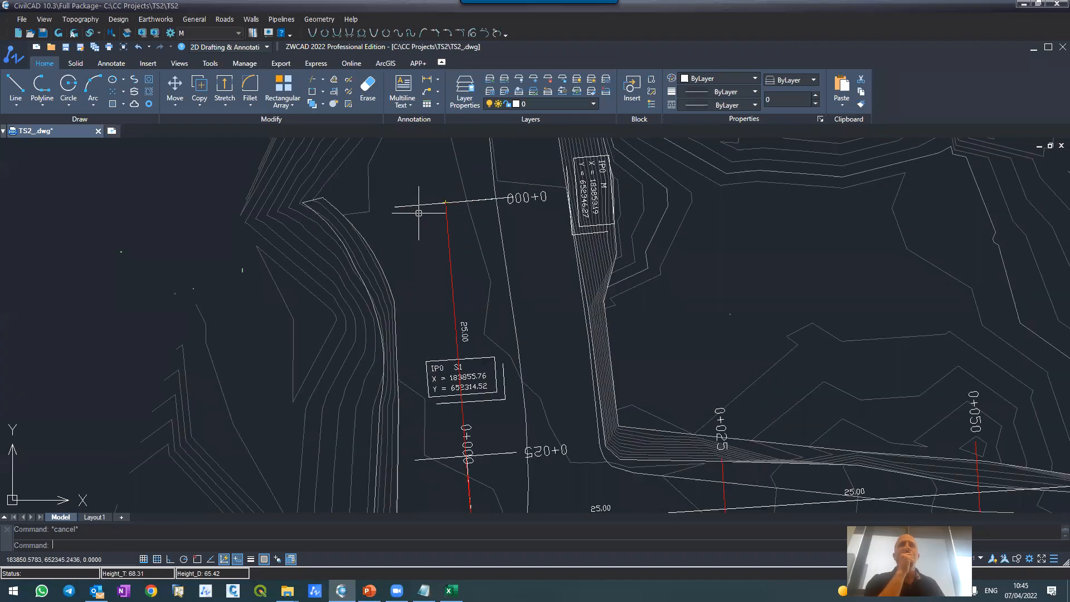
pyautogui.scroll(-4, 421, 211)
pyautogui.scroll(3, 432, 213)
pyautogui.scroll(4, 432, 214)
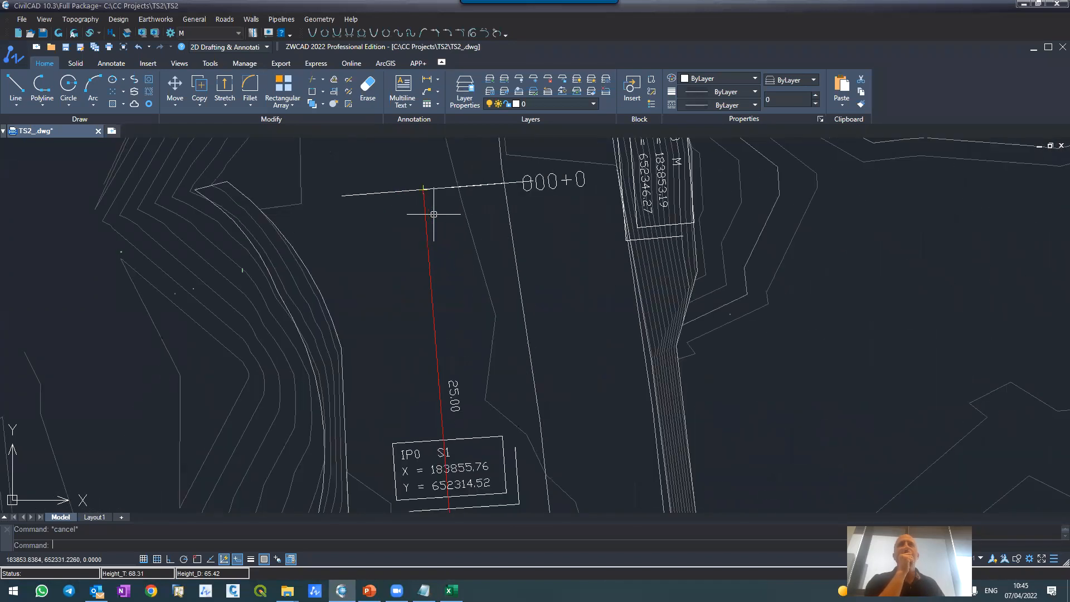
pyautogui.scroll(-2, 489, 268)
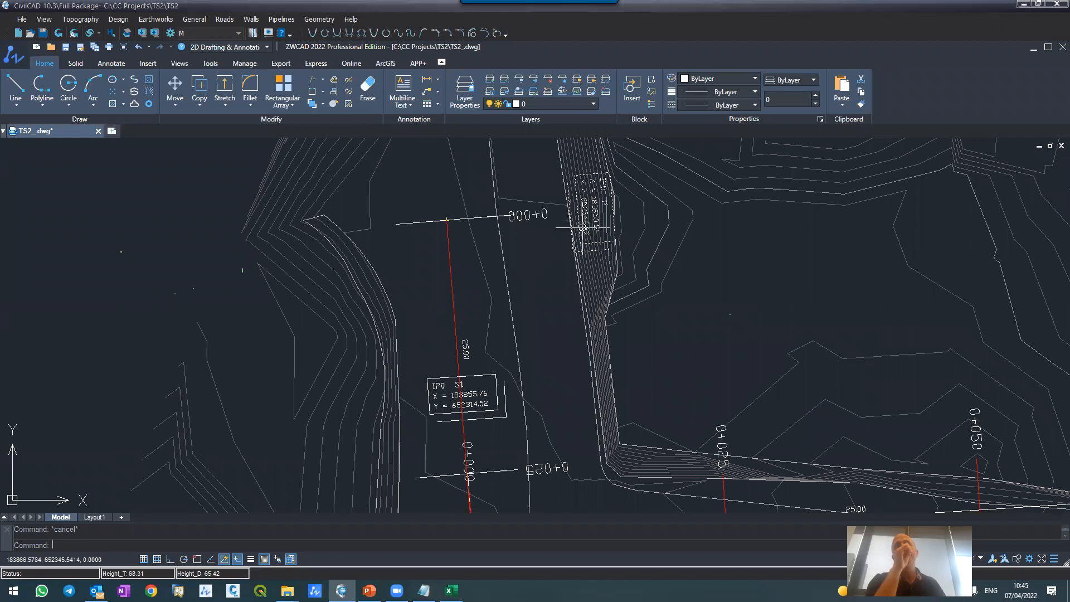
pyautogui.click(220, 21)
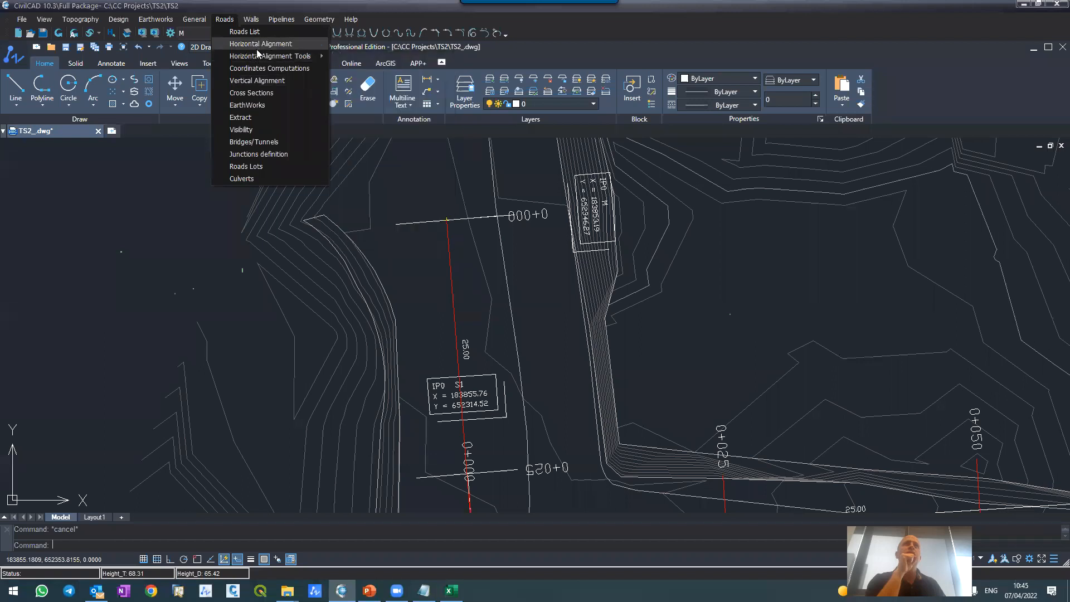
pyautogui.click(558, 250)
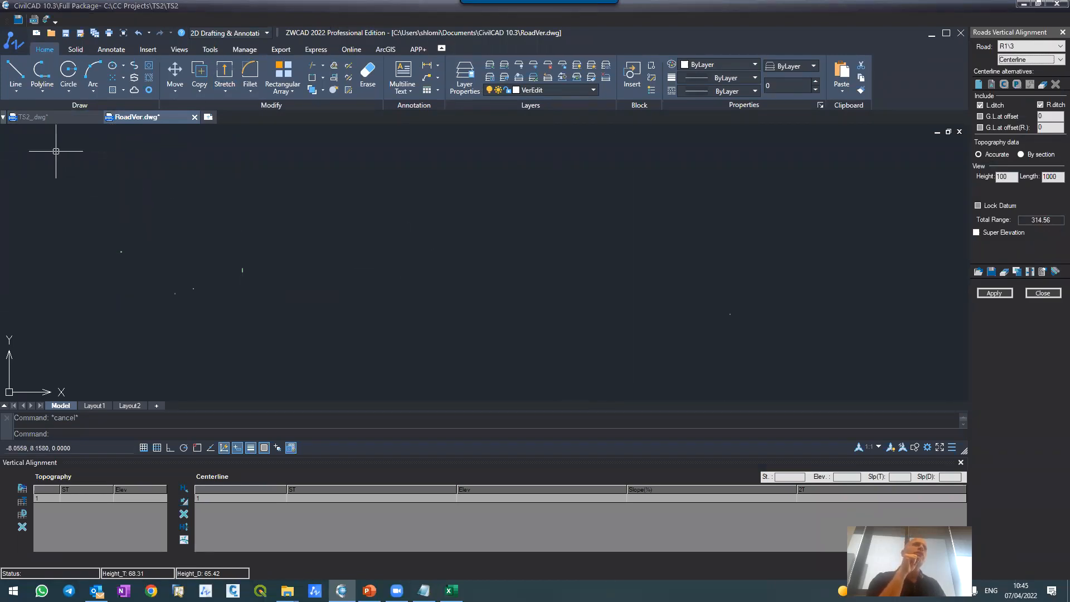
pyautogui.click(47, 120)
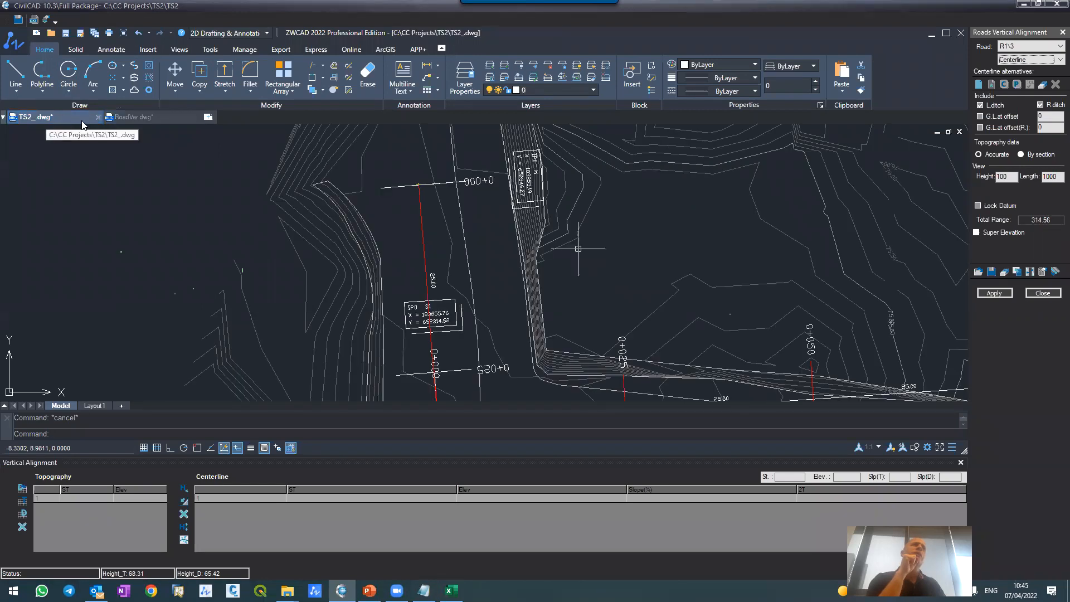
pyautogui.click(123, 118)
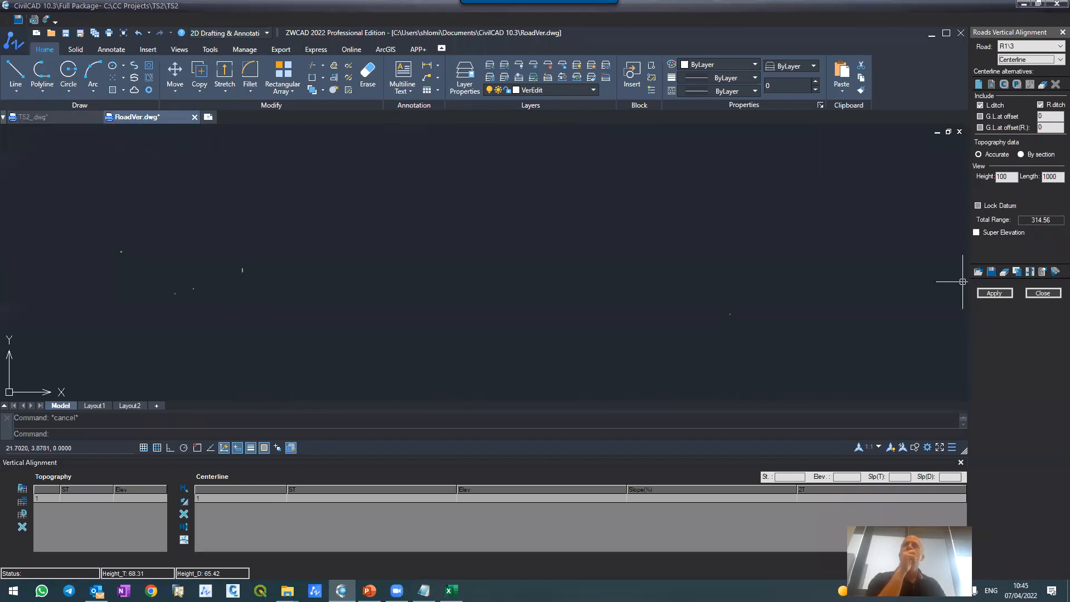
# Step: Generate road M's ground profile by applying changes only to the vertical alignment, and inspect the S1 junction marker
pyautogui.click(1023, 48)
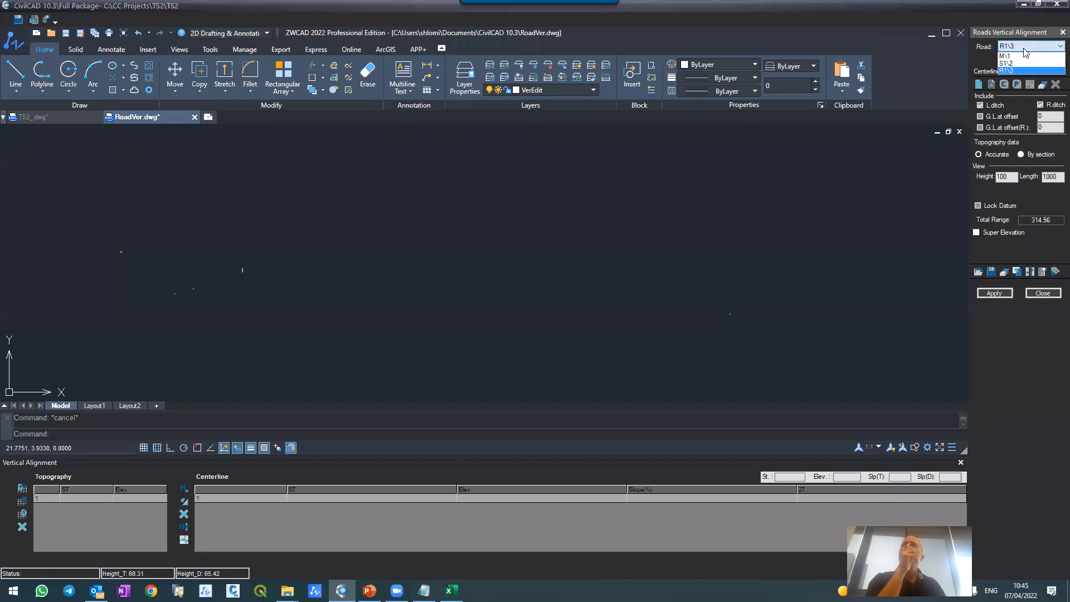
pyautogui.click(1021, 58)
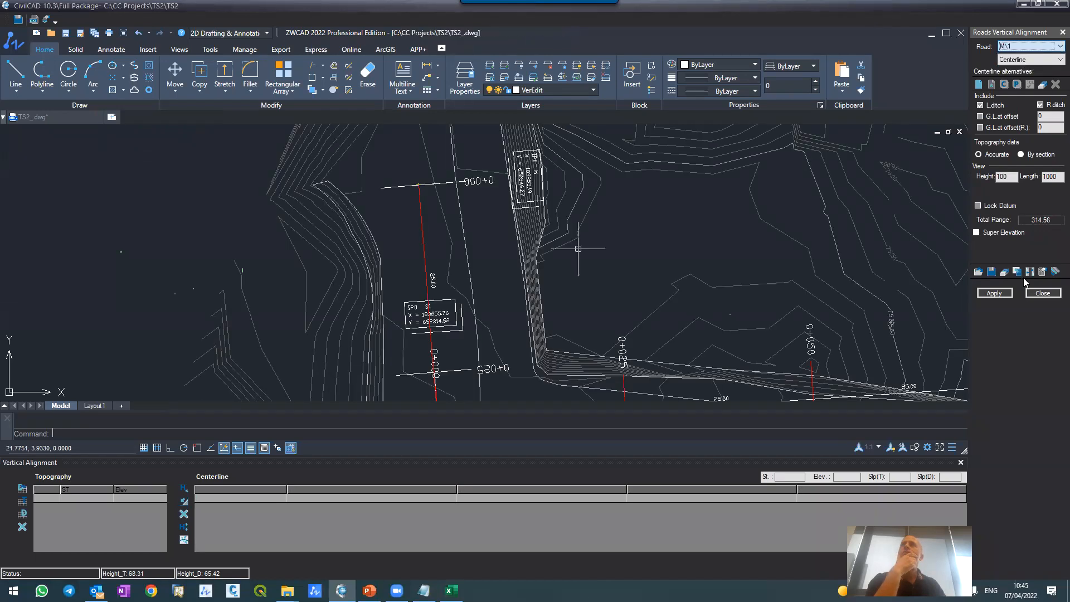
pyautogui.click(1010, 295)
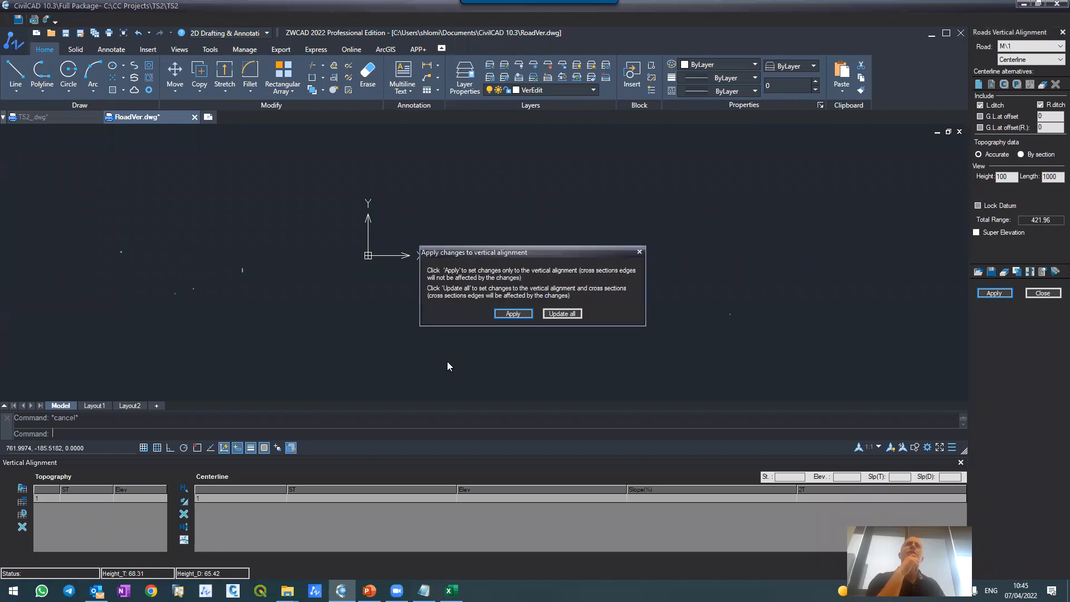
pyautogui.click(515, 316)
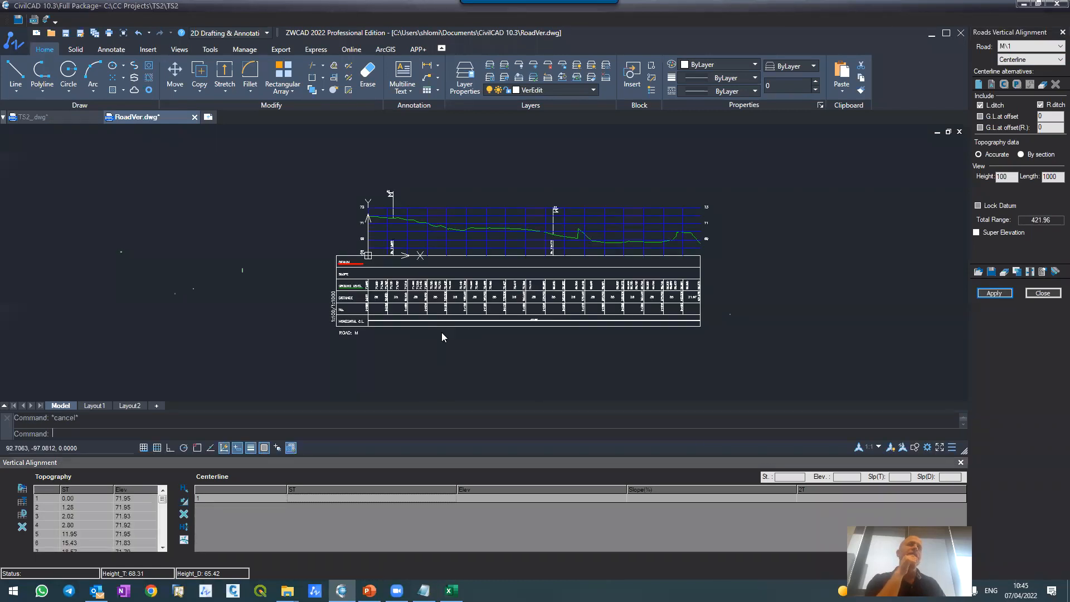
pyautogui.scroll(5, 392, 213)
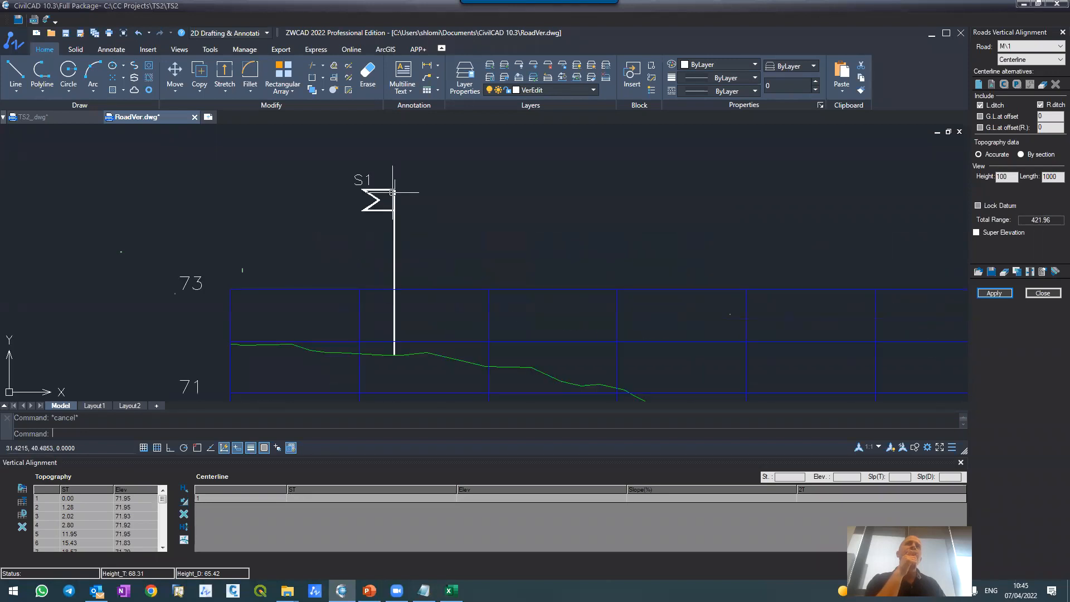
# Step: Examine the road M profile, compare it with the S1 junction in the TS2_ plan drawing, and return to the RoadVer profile
pyautogui.scroll(-4, 393, 190)
pyautogui.scroll(-2, 400, 179)
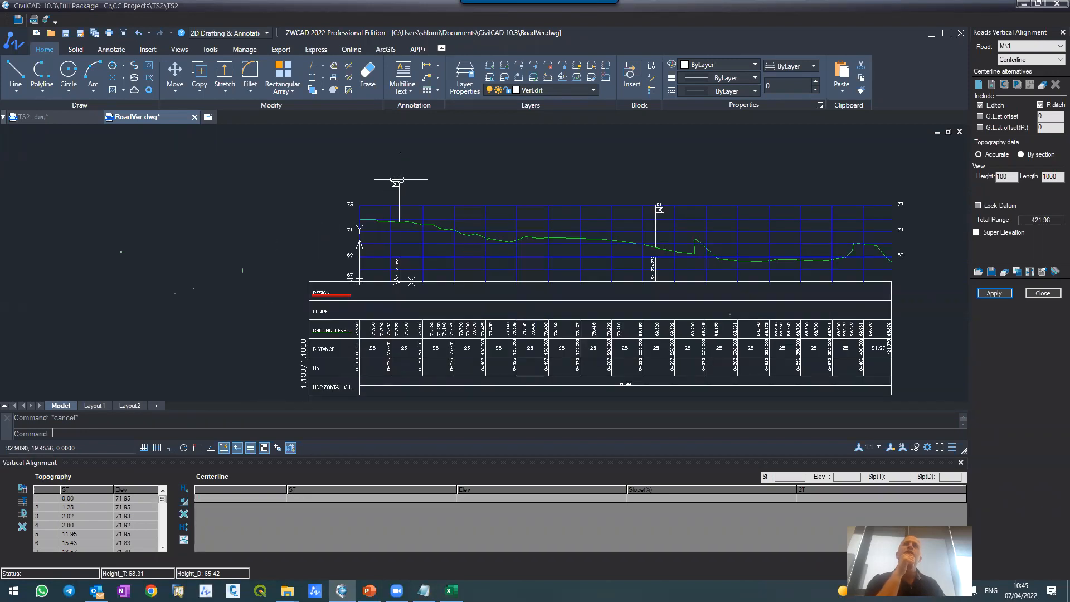
pyautogui.scroll(2, 401, 180)
pyautogui.scroll(-3, 401, 179)
pyautogui.scroll(2, 401, 180)
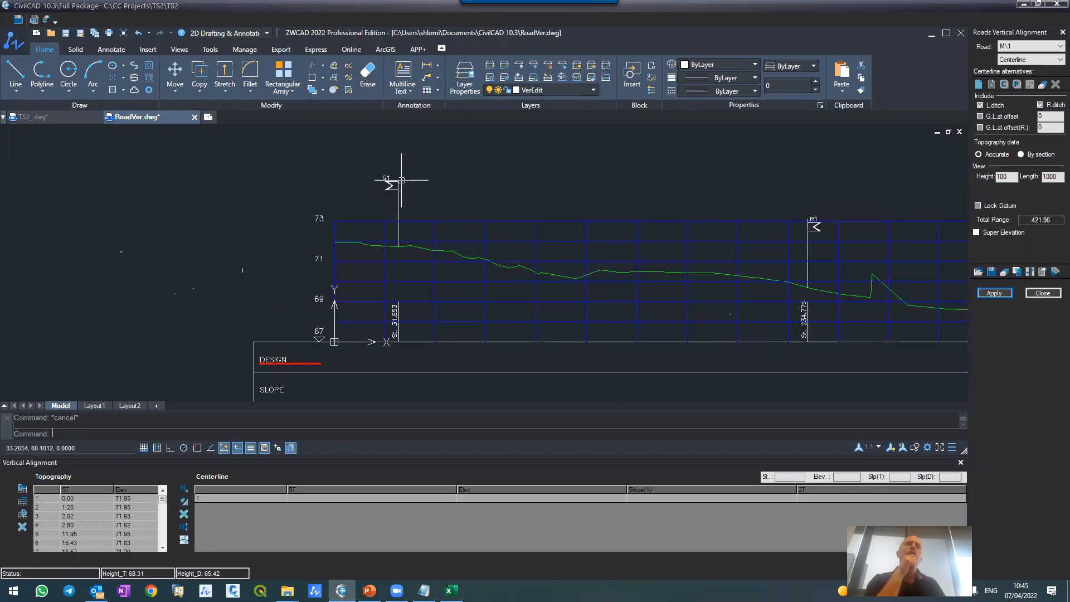
pyautogui.click(54, 118)
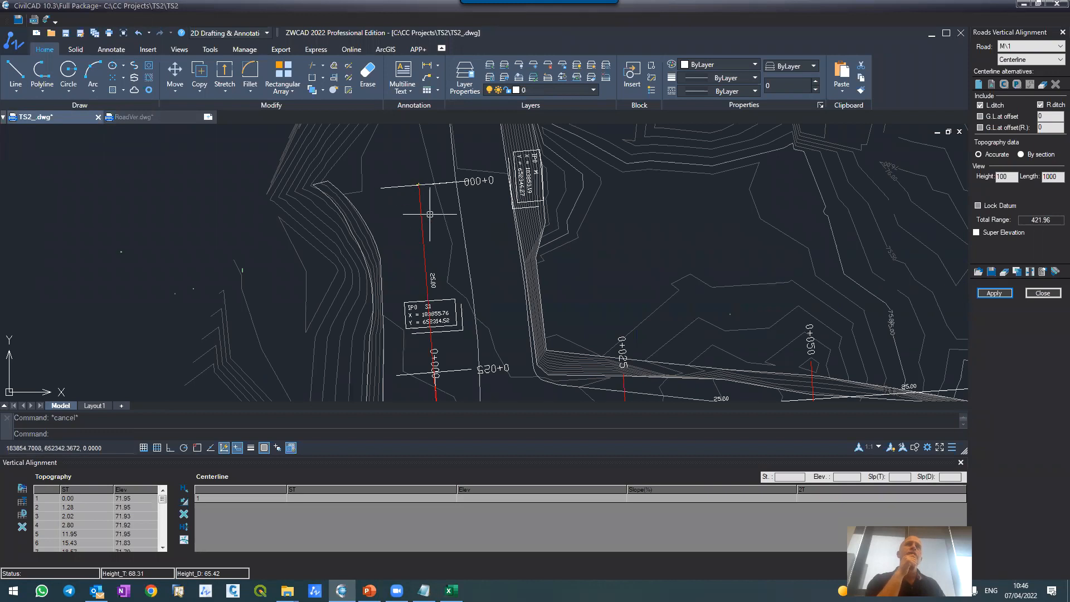
pyautogui.scroll(-2, 446, 312)
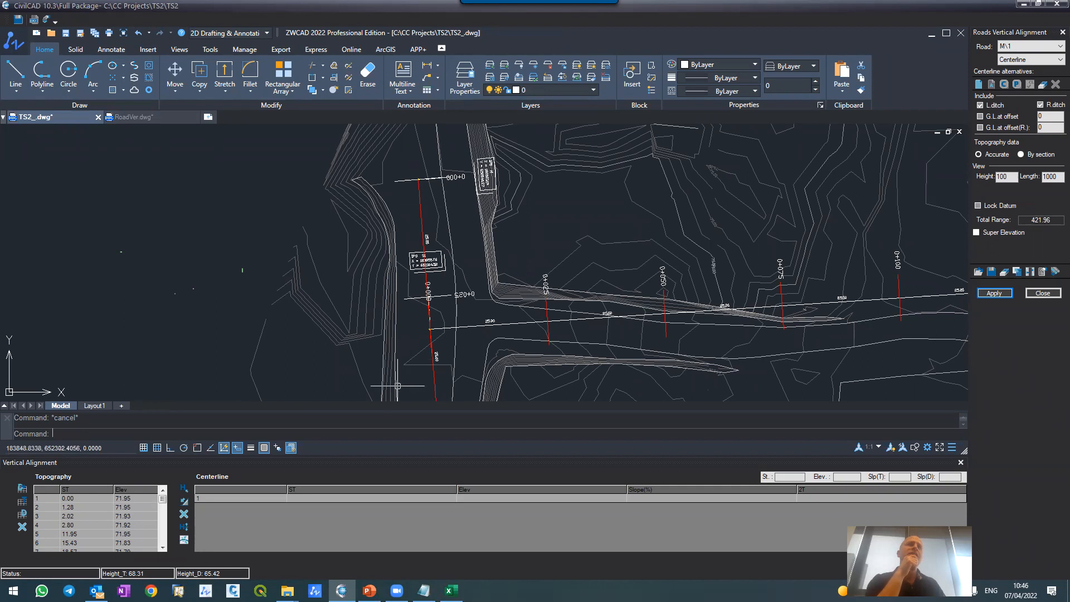
pyautogui.click(104, 407)
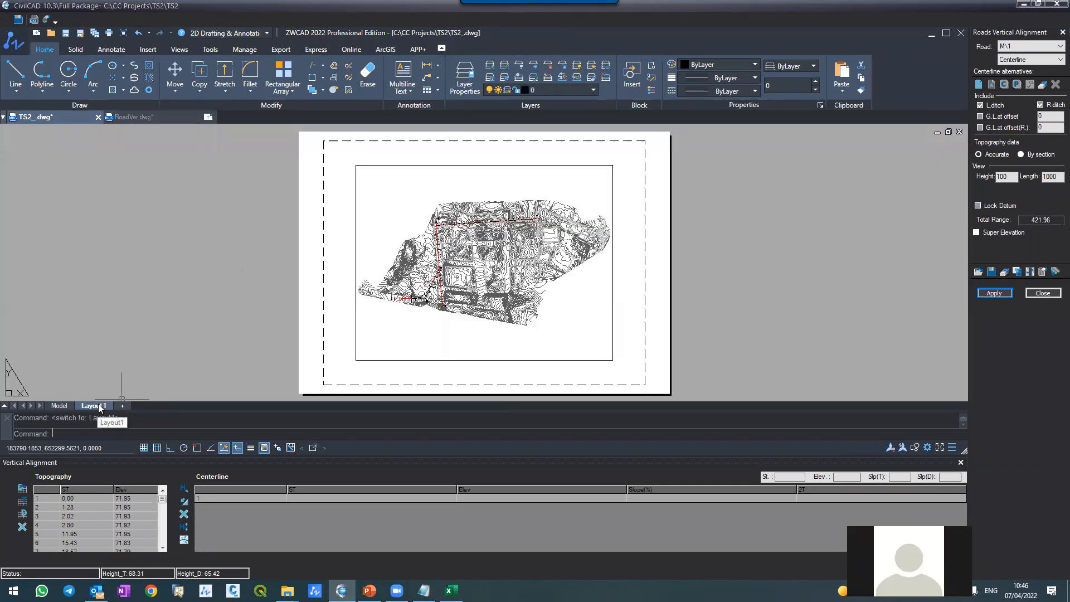
pyautogui.click(62, 405)
pyautogui.click(132, 117)
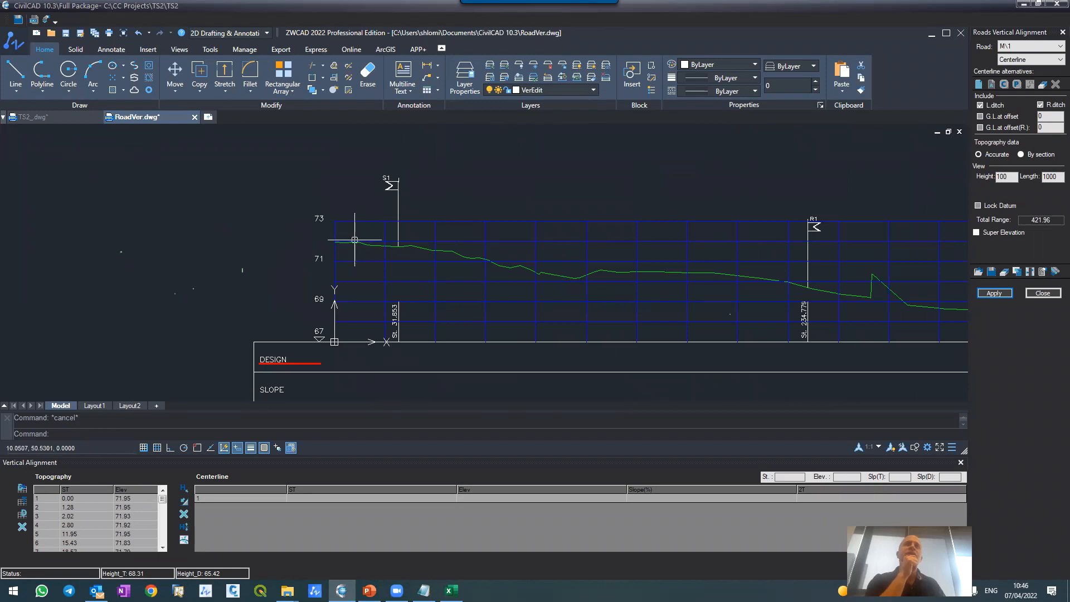
# Step: Inspect the S1 and R1 junction markers along road M's ground profile
pyautogui.scroll(4, 357, 239)
pyautogui.scroll(-4, 376, 264)
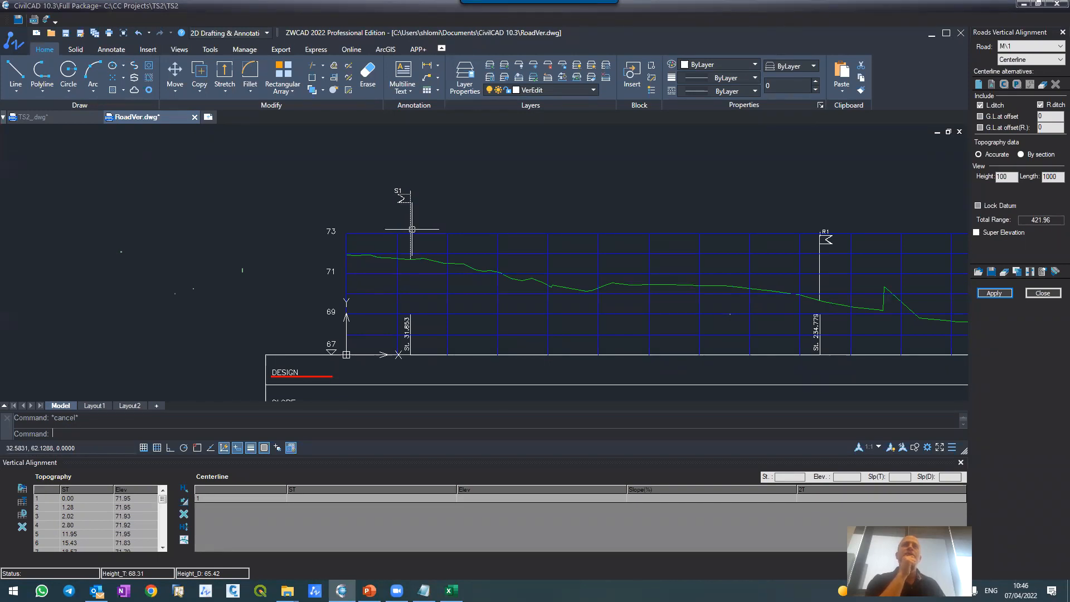
pyautogui.scroll(4, 401, 199)
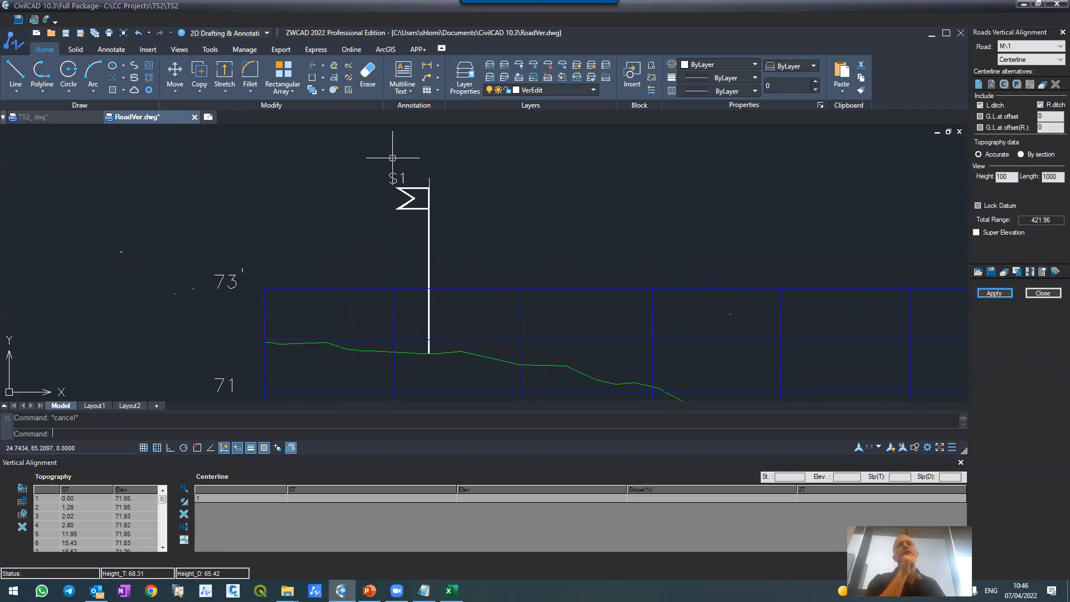
pyautogui.scroll(-5, 379, 186)
pyautogui.scroll(2, 535, 224)
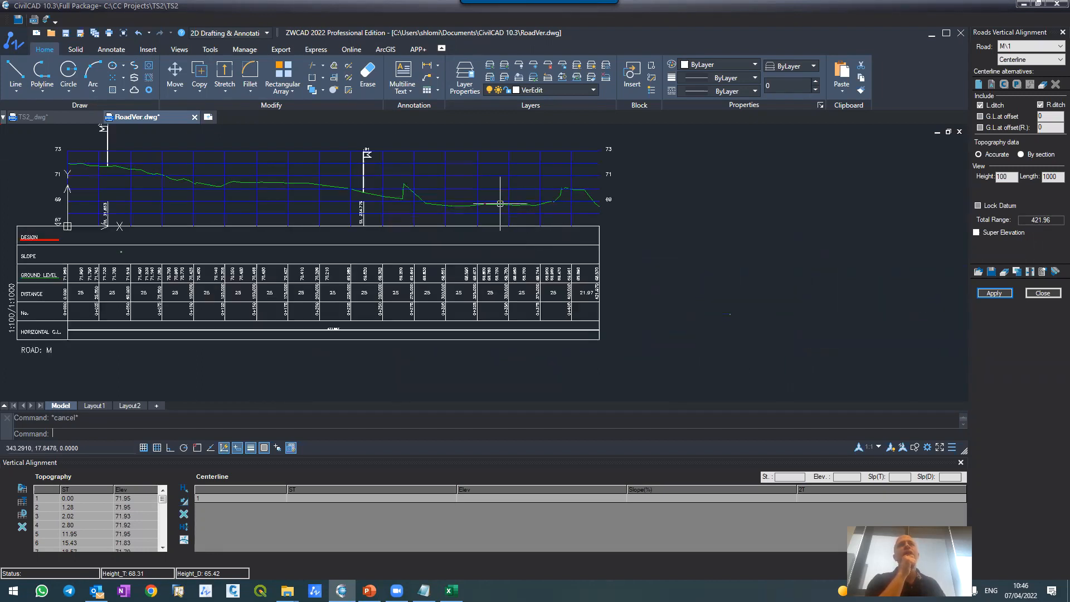
pyautogui.scroll(5, 368, 144)
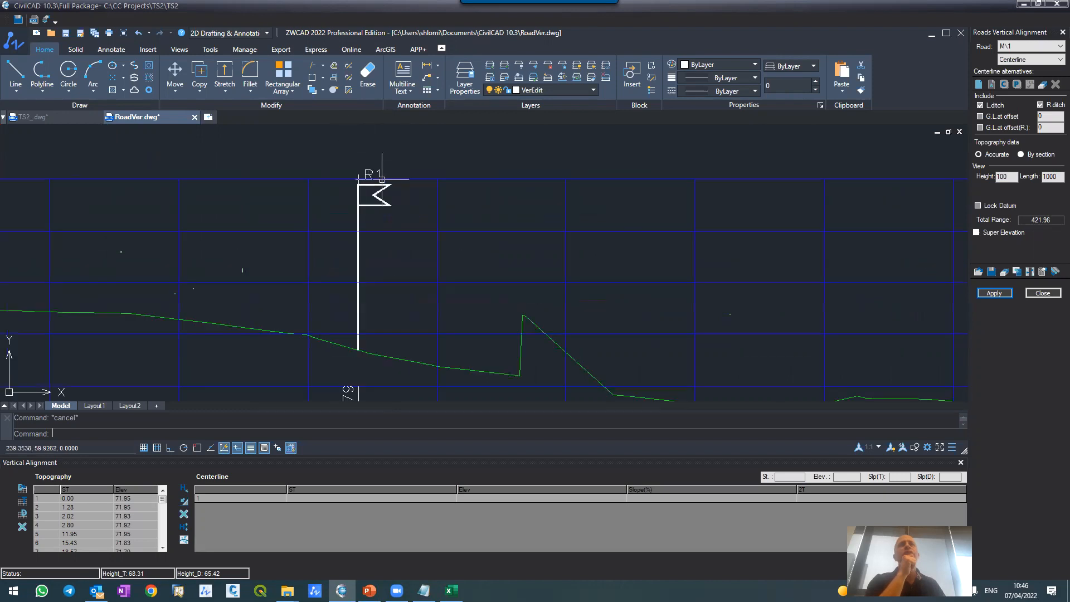
pyautogui.scroll(-2, 428, 209)
pyautogui.scroll(-4, 428, 209)
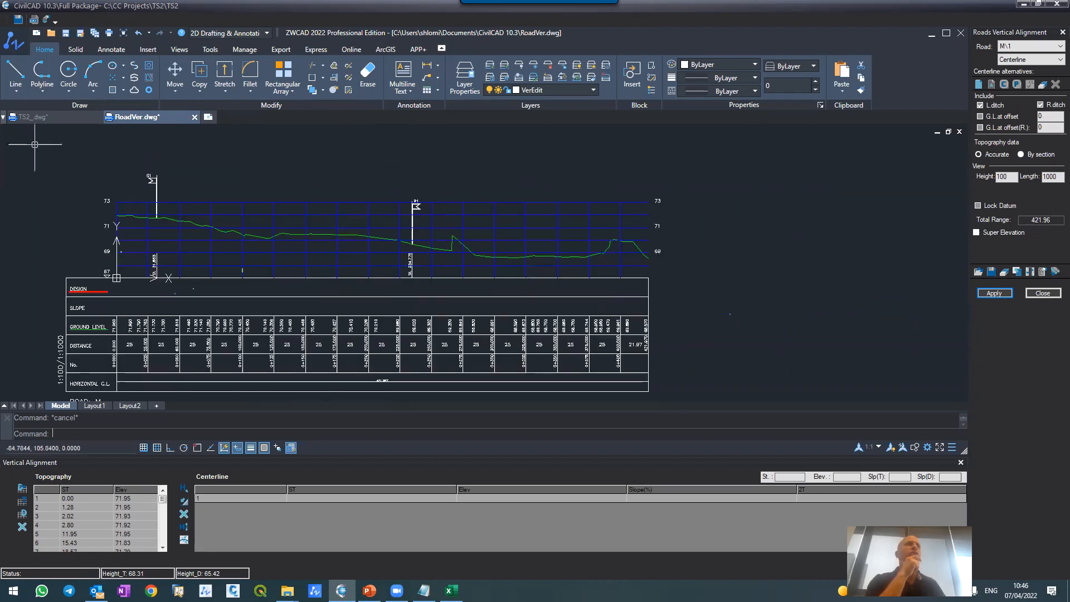
# Step: Check where S1 and R1 meet road M in the TS2_ plan, then review the ground line in the RoadVer profile
pyautogui.click(30, 117)
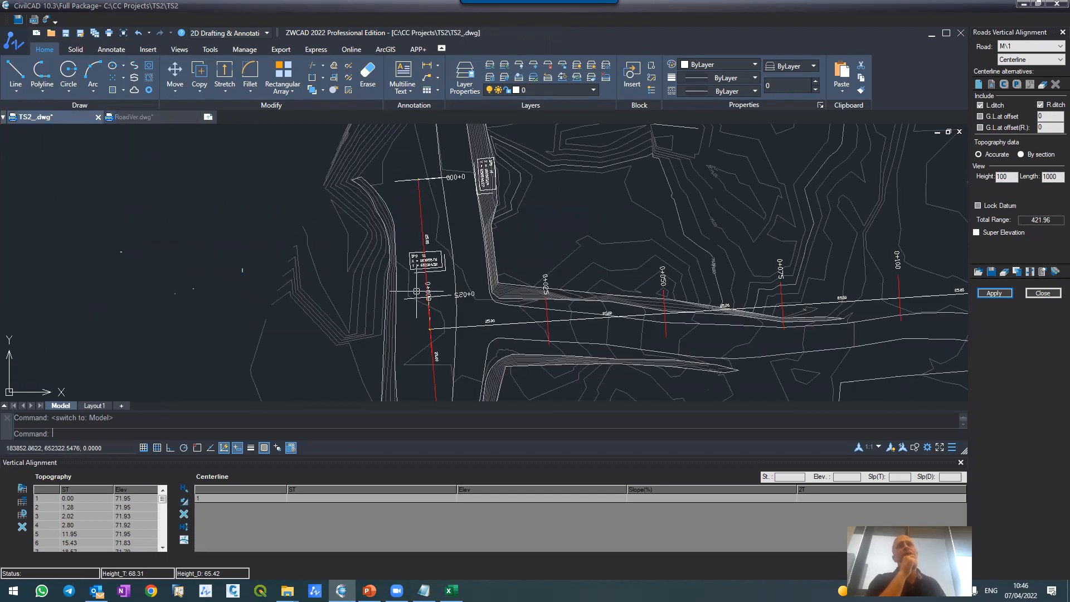
pyautogui.scroll(2, 425, 325)
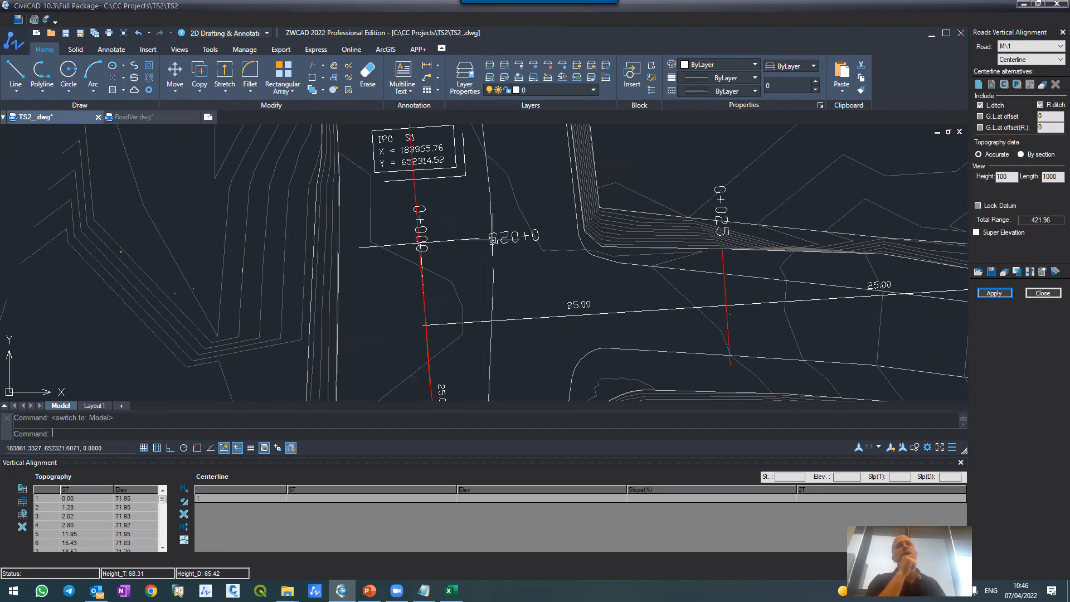
pyautogui.scroll(-8, 492, 238)
pyautogui.scroll(8, 489, 267)
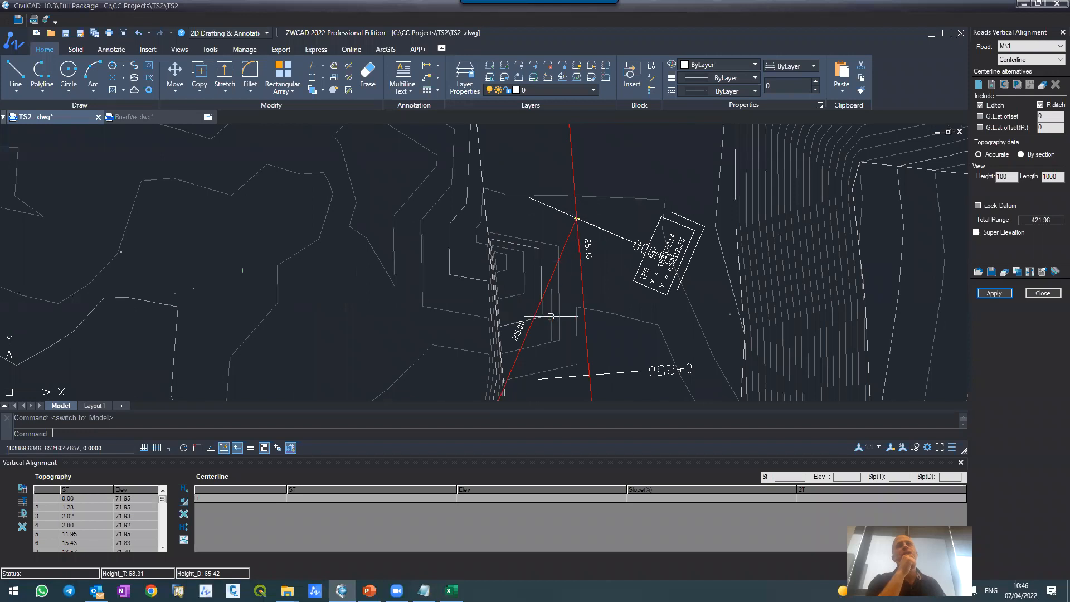
pyautogui.click(134, 117)
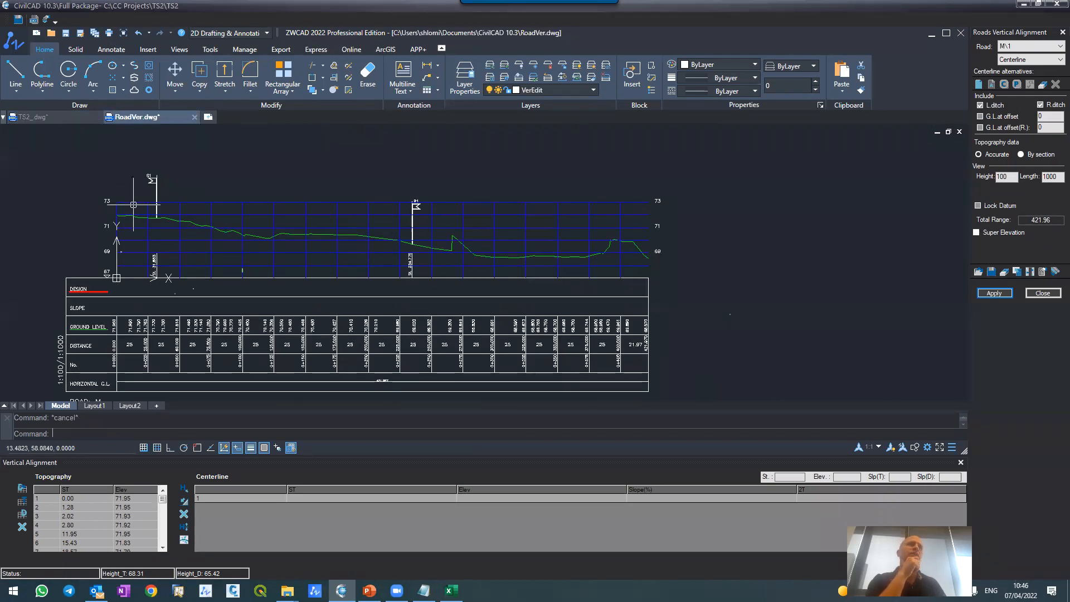
pyautogui.scroll(4, 133, 210)
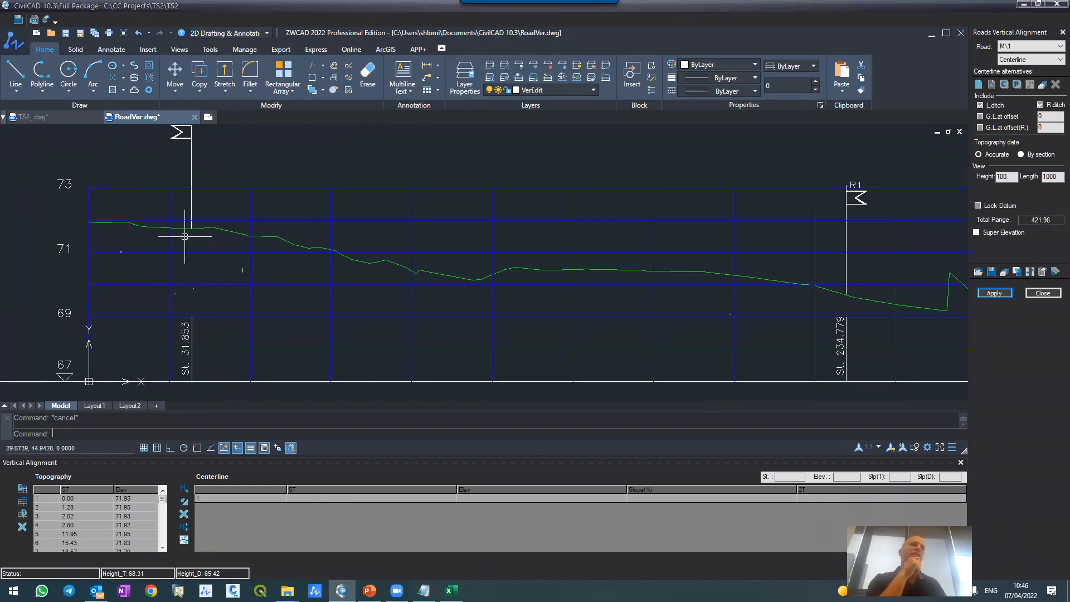
pyautogui.scroll(-3, 257, 268)
pyautogui.scroll(2, 280, 270)
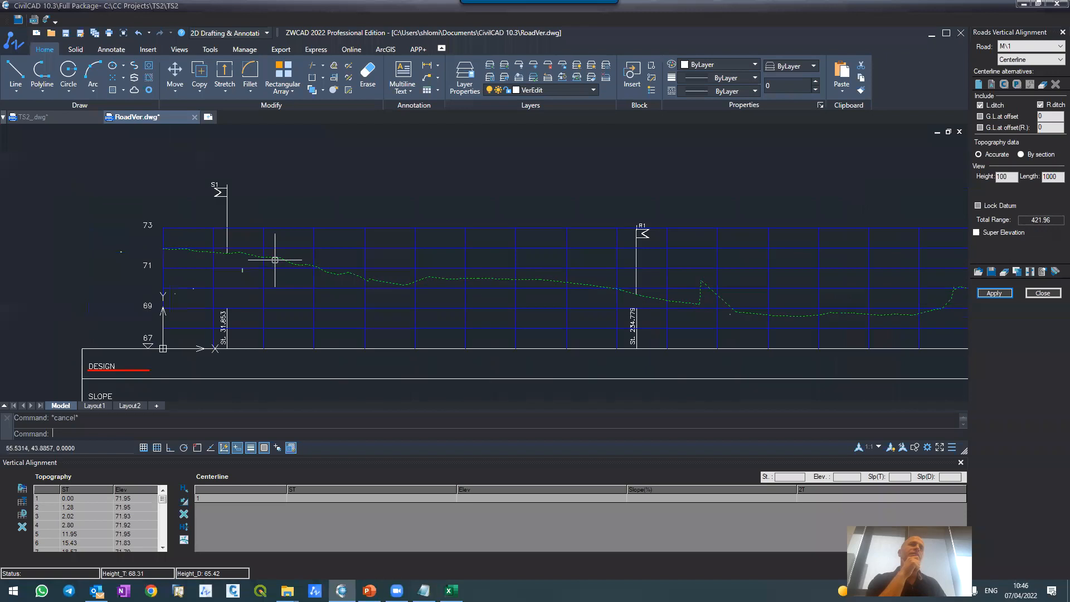
pyautogui.scroll(-3, 279, 255)
pyautogui.scroll(6, 237, 256)
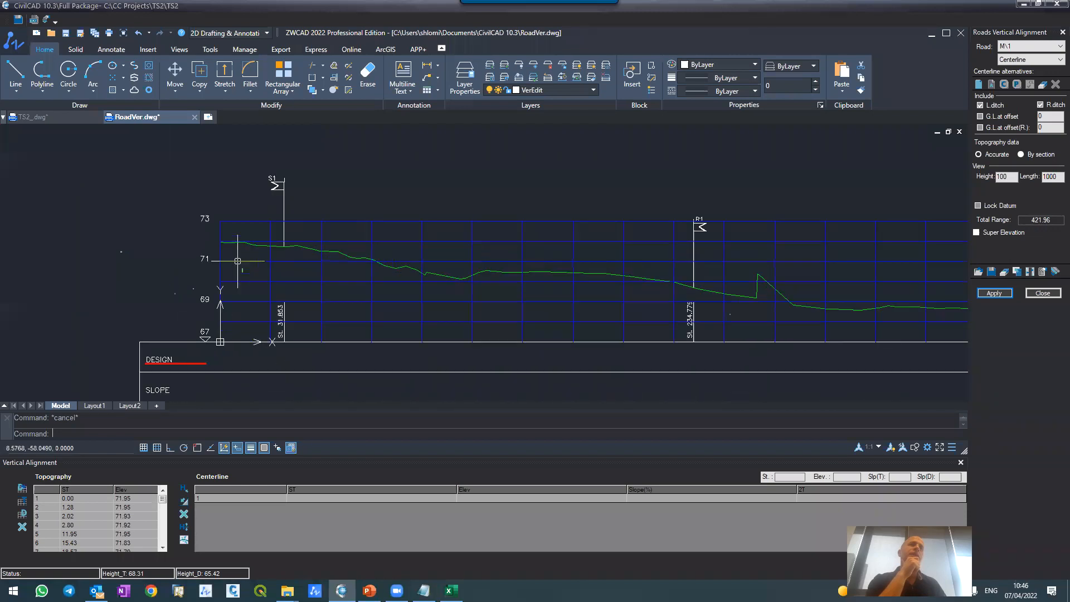
# Step: With object snap on, draw a straight polyline from the start to the end of road M's ground line
pyautogui.scroll(1, 234, 227)
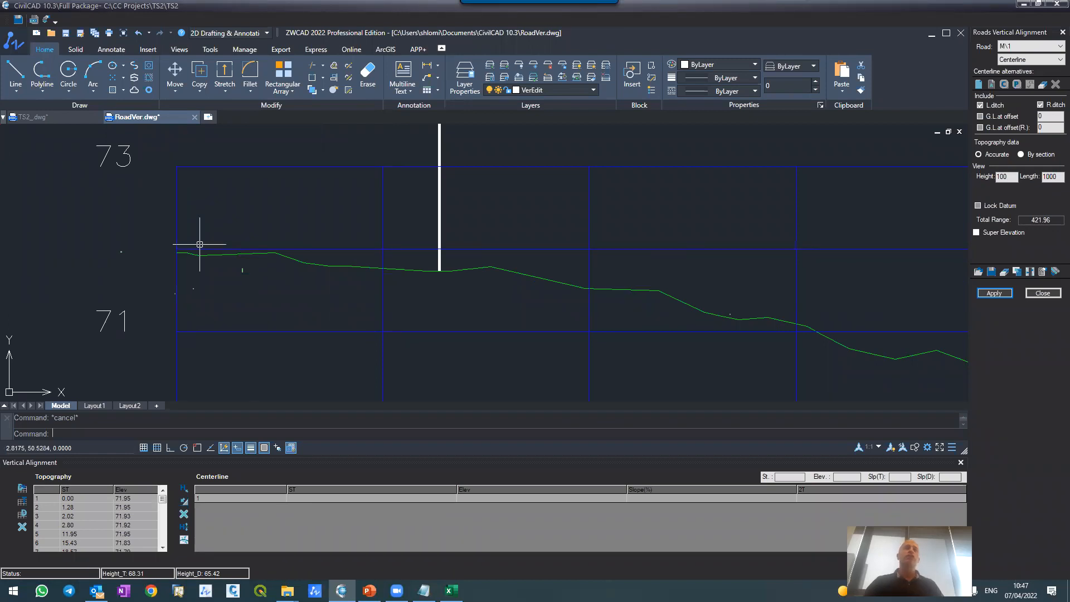
pyautogui.write('pl')
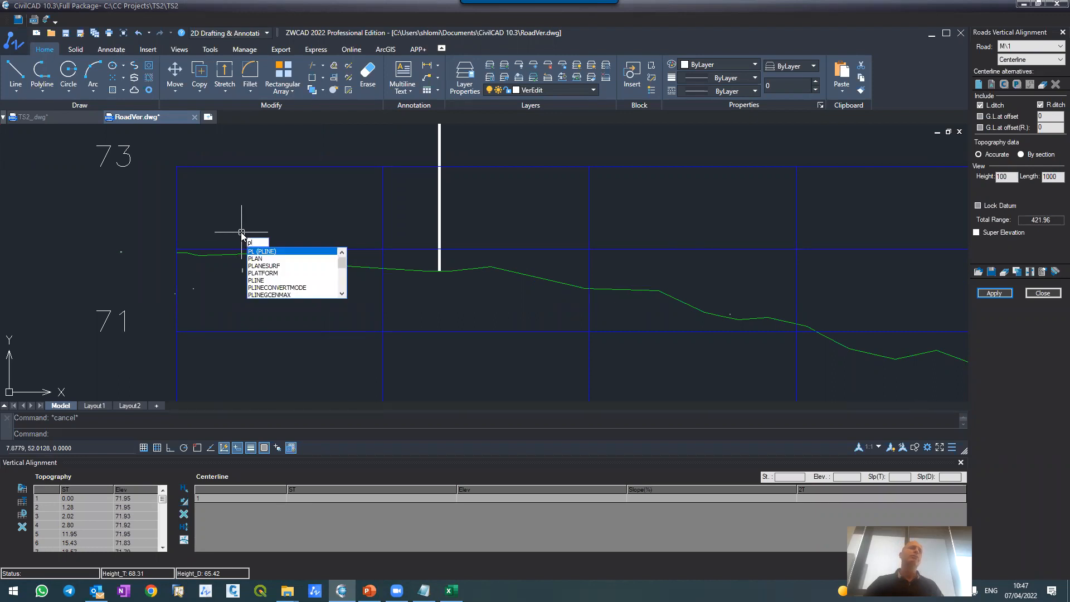
pyautogui.press('Return')
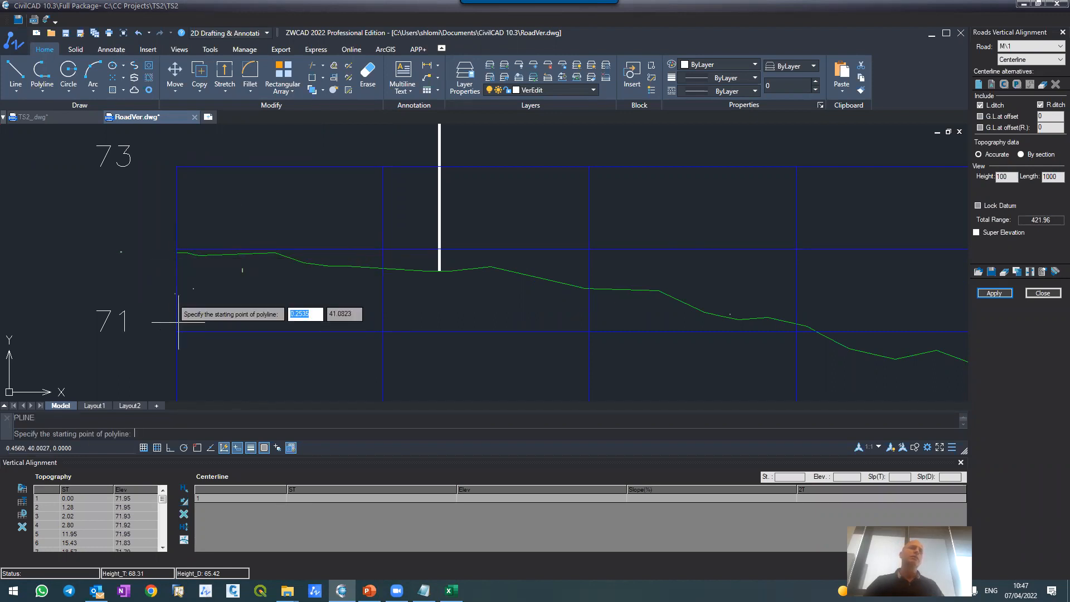
pyautogui.click(198, 448)
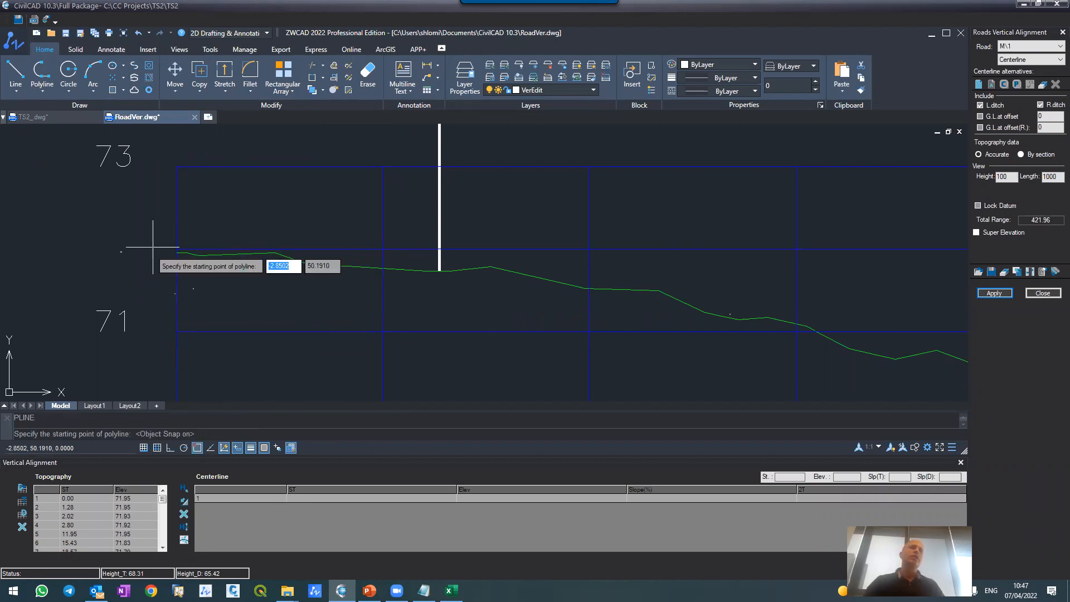
pyautogui.click(176, 253)
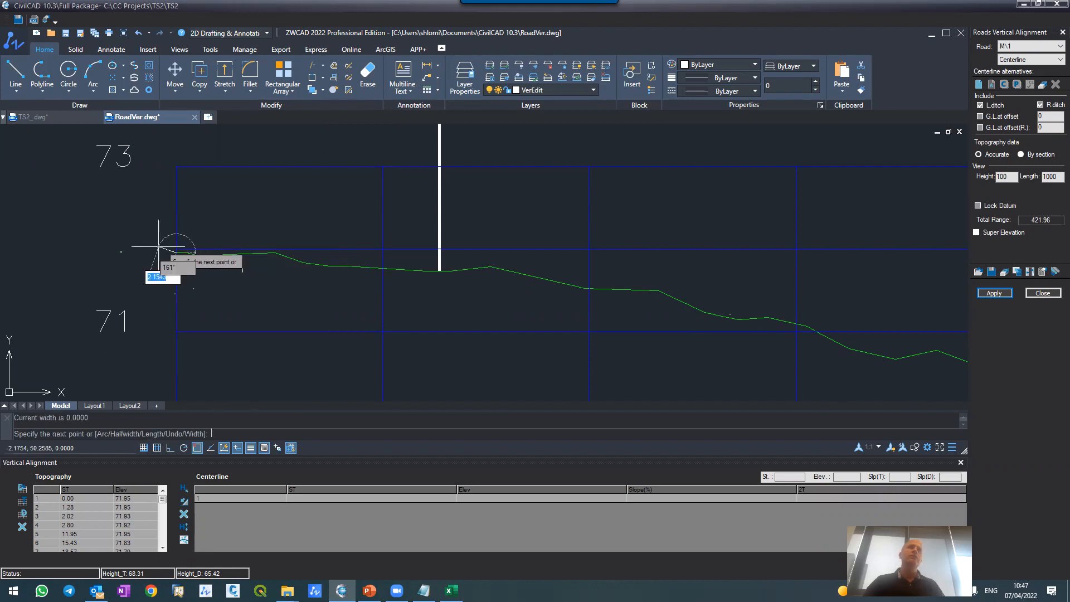
pyautogui.scroll(-5, 796, 241)
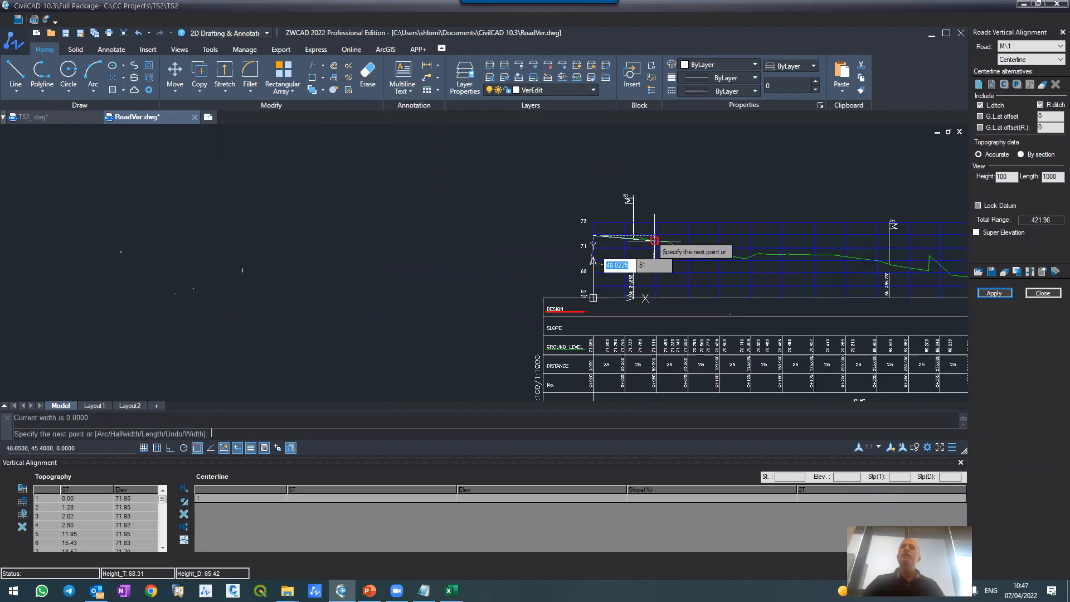
pyautogui.scroll(2, 897, 261)
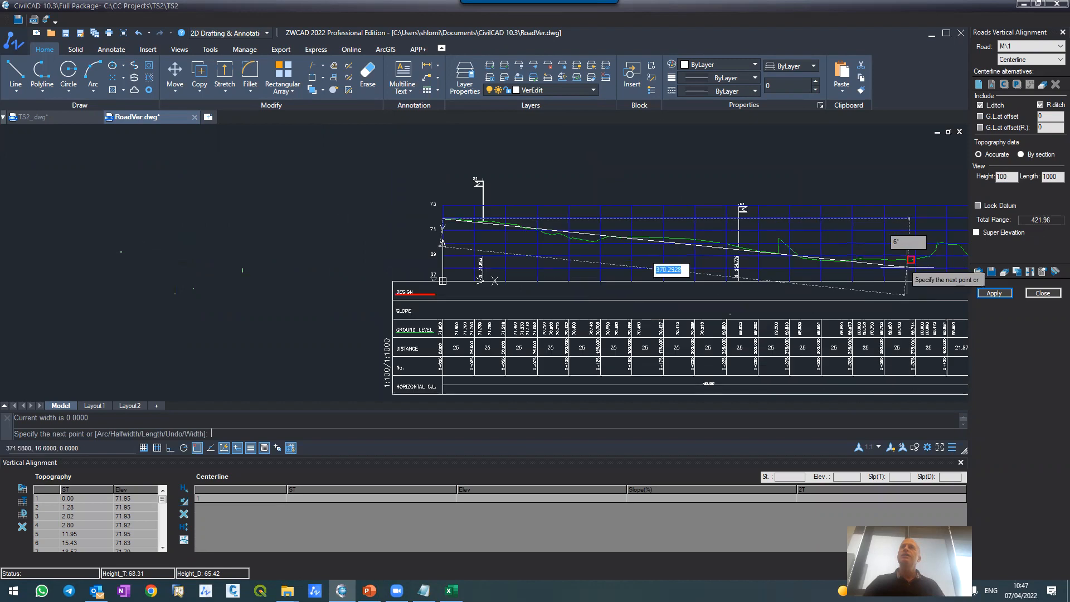
pyautogui.scroll(-4, 798, 240)
pyautogui.scroll(2, 758, 237)
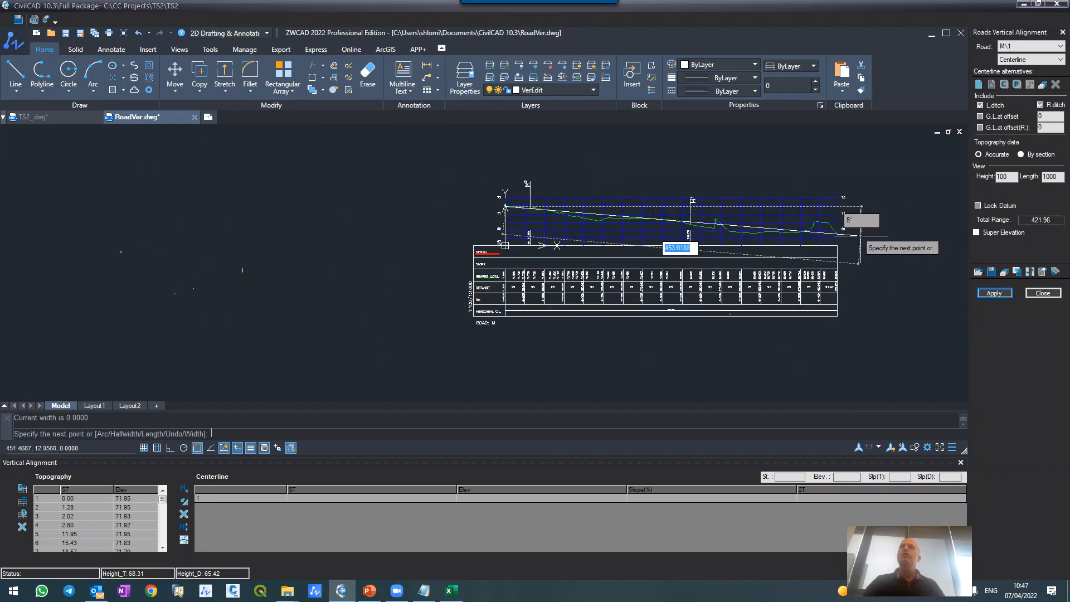
pyautogui.scroll(4, 847, 229)
pyautogui.click(757, 217)
pyautogui.press('Return')
pyautogui.scroll(-3, 819, 239)
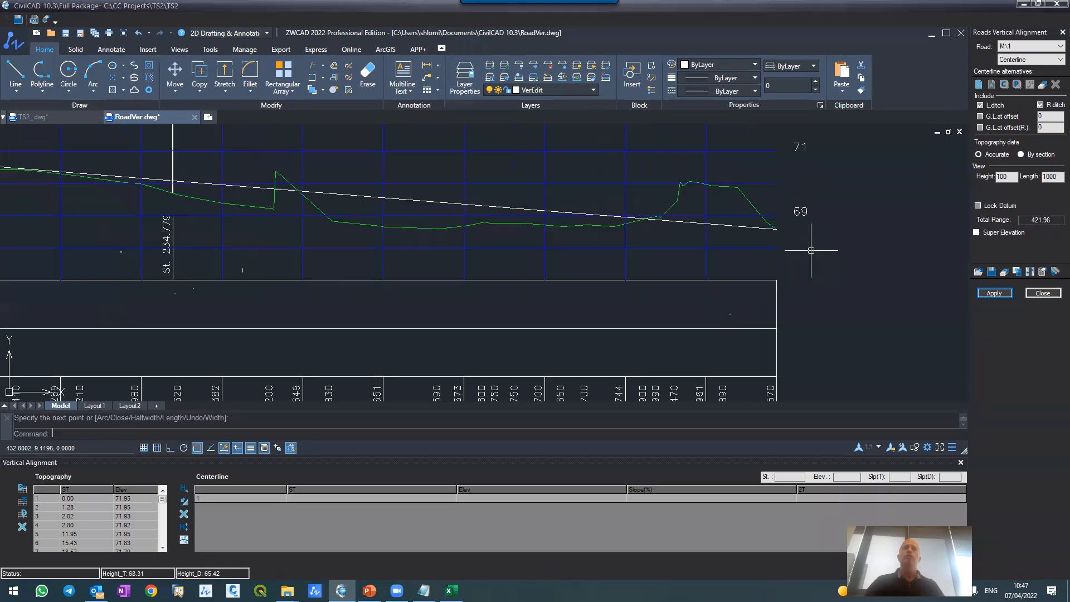
# Step: Apply the drawn polyline as road M's vertical centerline to generate the design levels and slope
pyautogui.scroll(-2, 593, 242)
pyautogui.scroll(4, 429, 211)
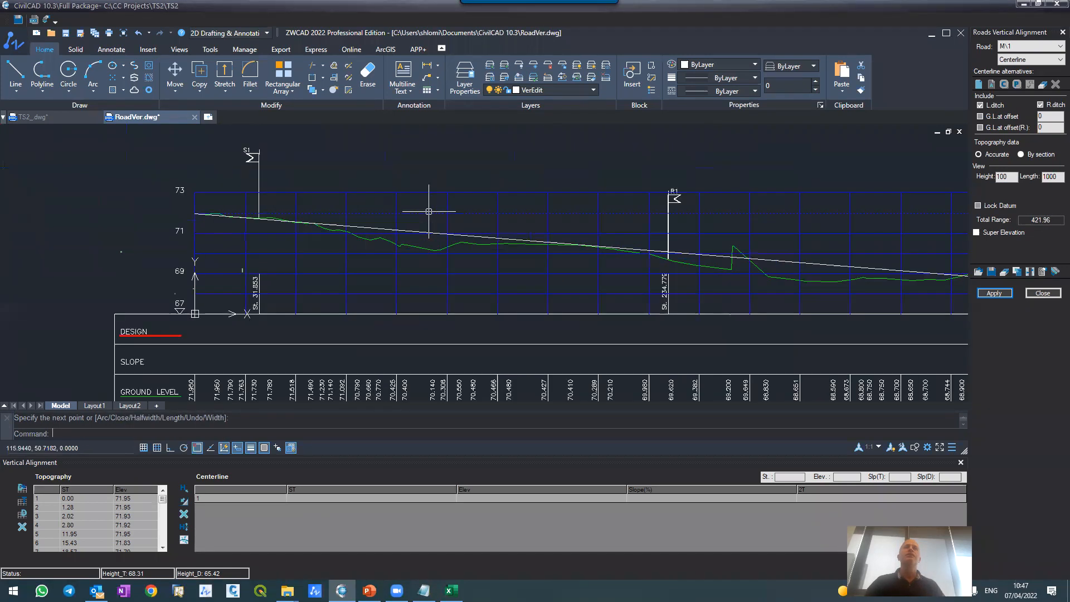
pyautogui.click(994, 294)
pyautogui.click(507, 314)
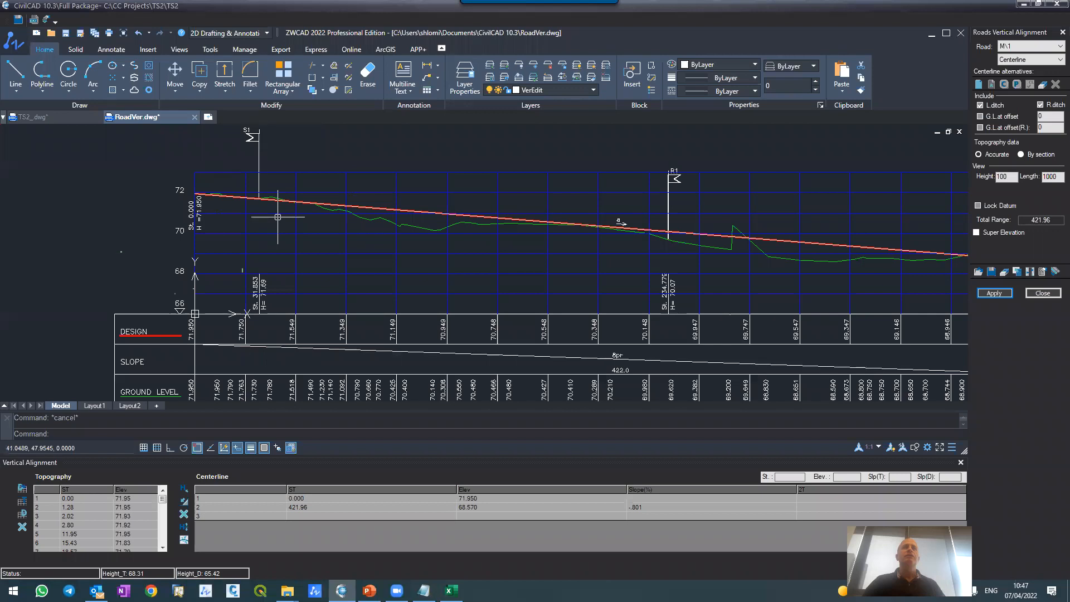
# Step: Examine the design levels, slope and S1 and R1 junction heights along road M's updated profile
pyautogui.scroll(4, 192, 293)
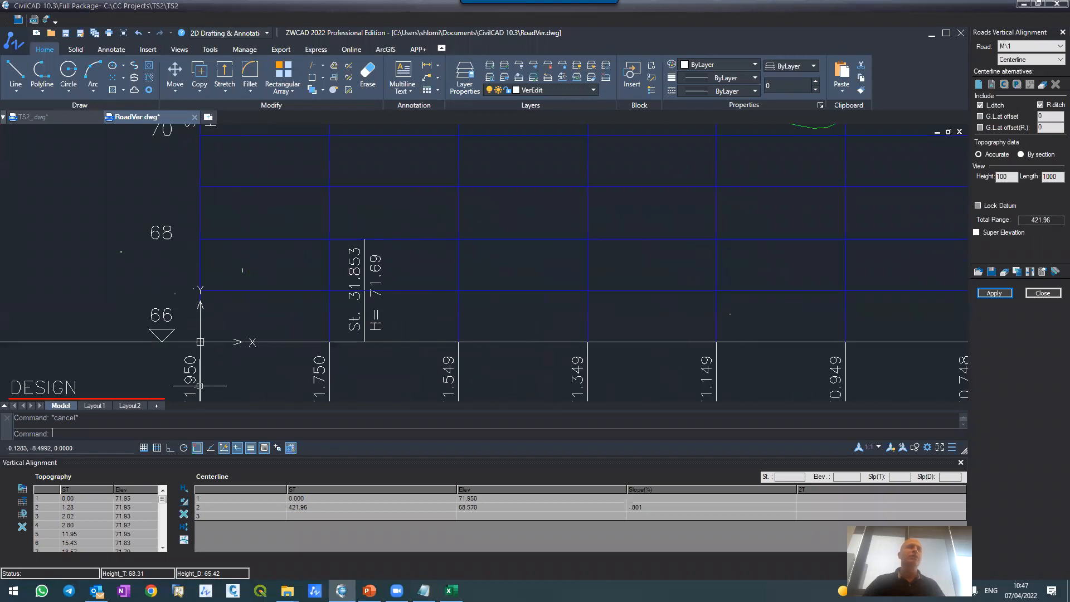
pyautogui.scroll(-8, 309, 362)
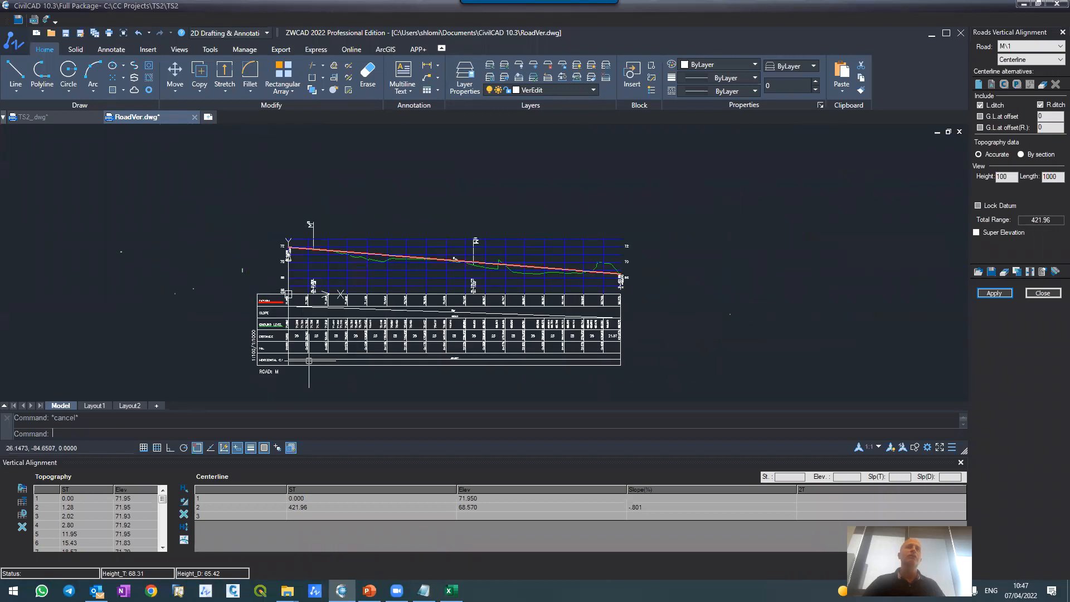
pyautogui.scroll(5, 309, 361)
pyautogui.scroll(-5, 317, 294)
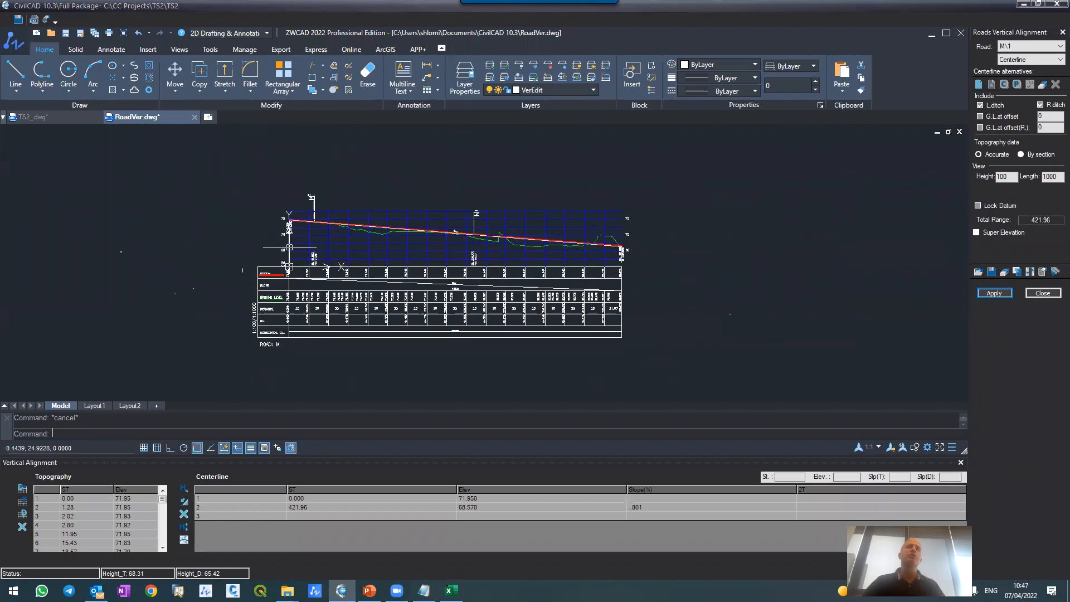
pyautogui.scroll(6, 290, 247)
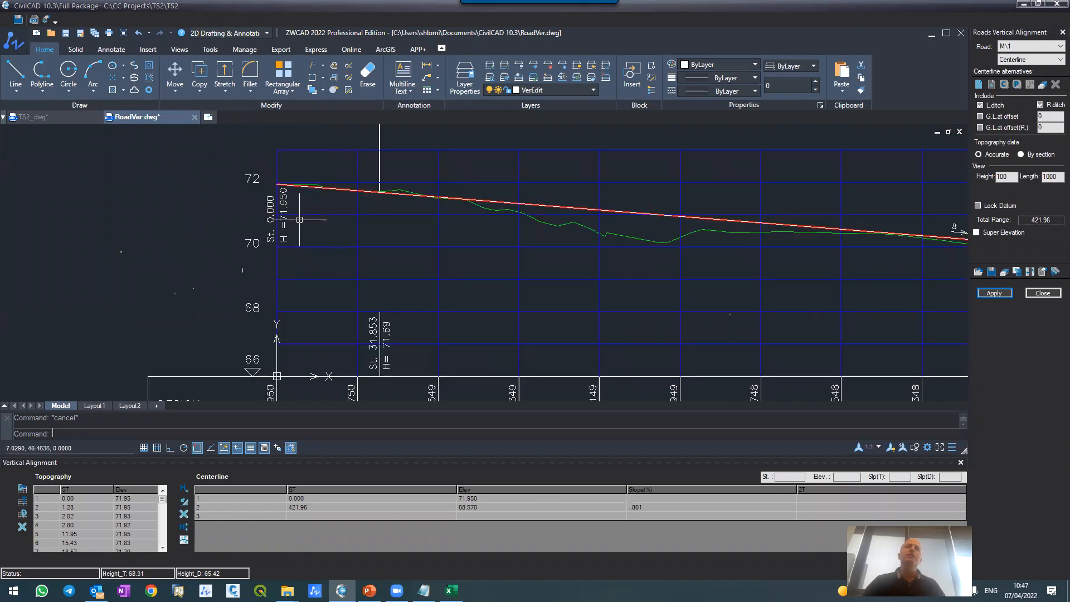
pyautogui.scroll(-2, 299, 221)
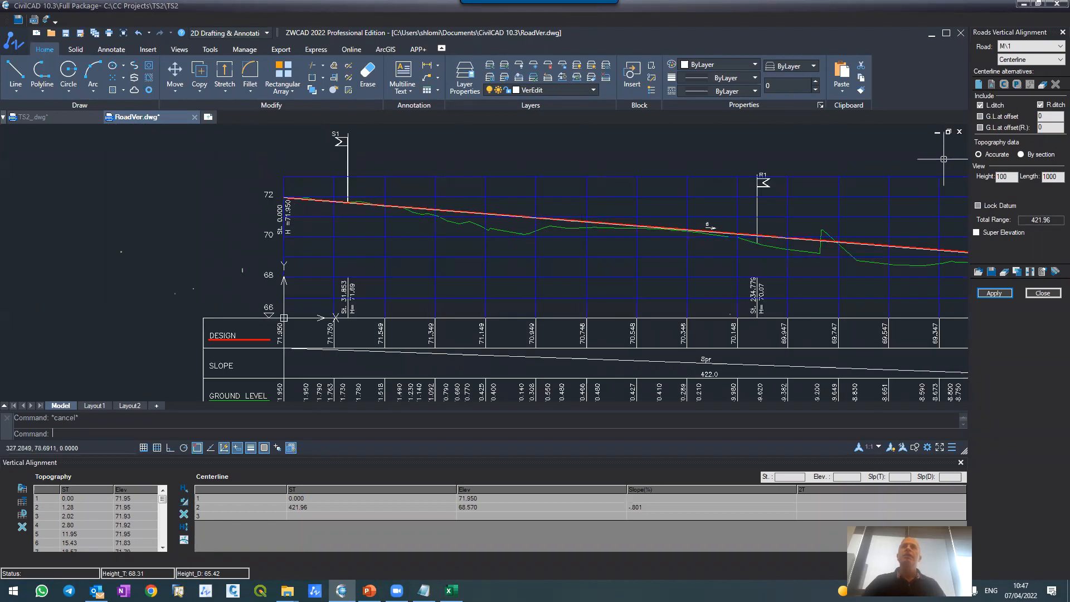
pyautogui.scroll(4, 786, 190)
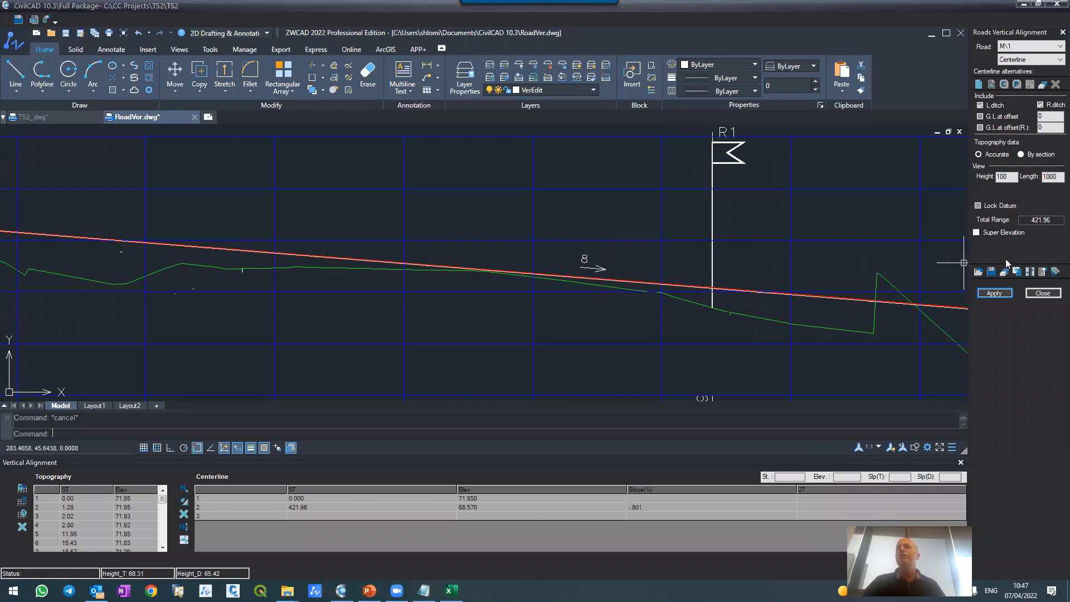
# Step: Set the vertical alignment slope format to "0.00" and apply it to road M's vertical alignment only
pyautogui.click(1041, 272)
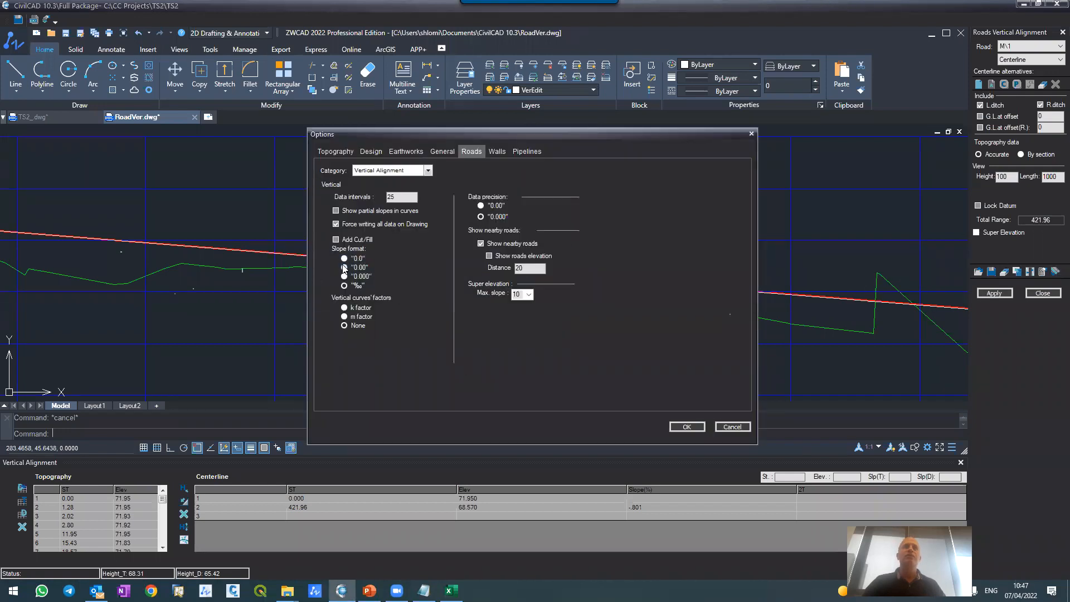
pyautogui.click(686, 427)
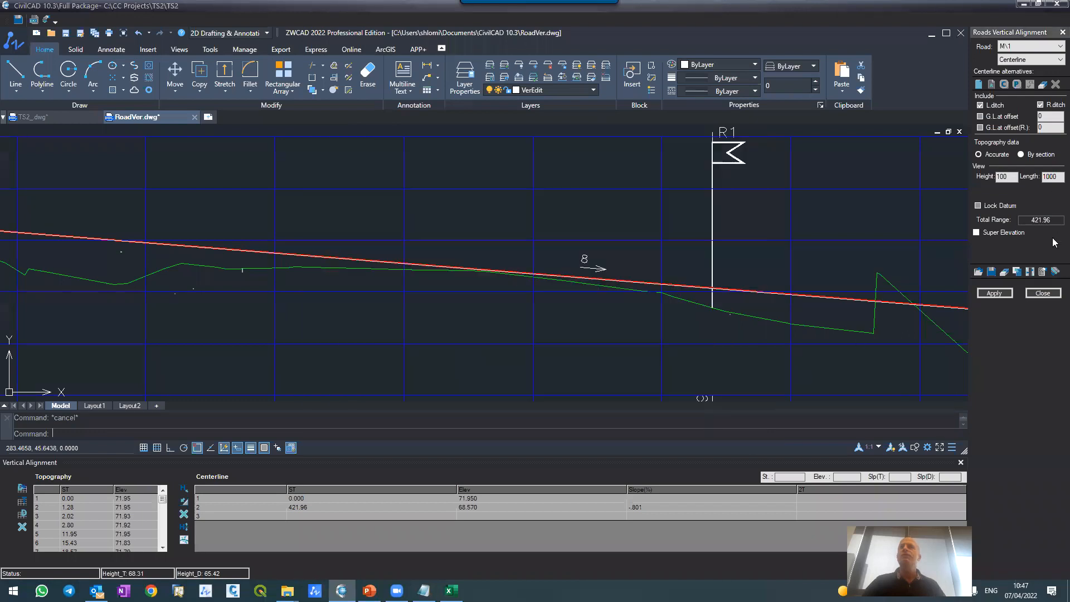
pyautogui.click(1007, 293)
pyautogui.click(511, 314)
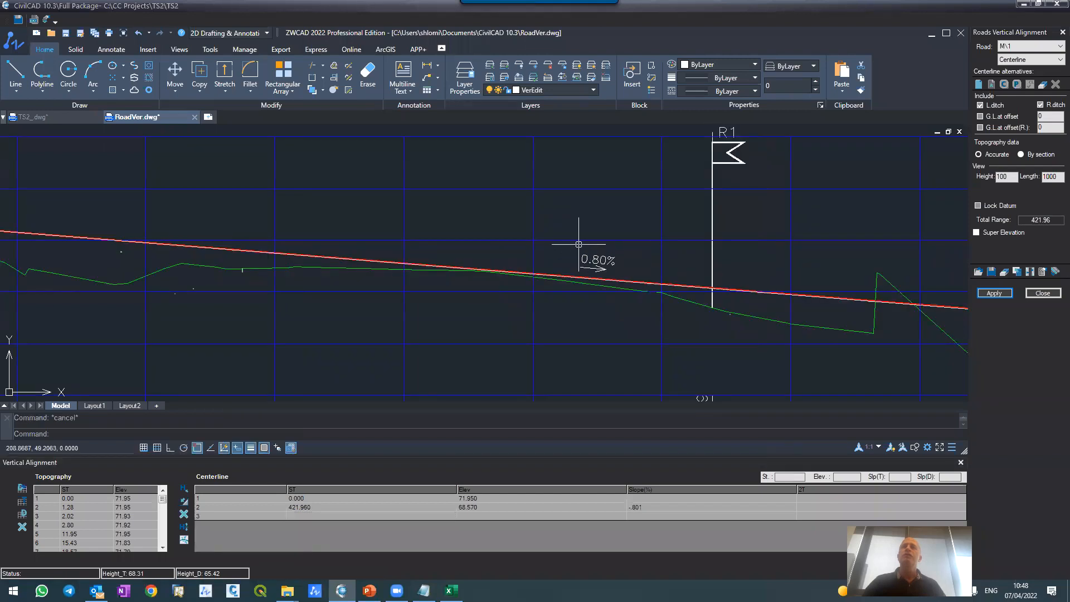
# Step: Examine the slope label, design levels, ground levels and distances along road M's refreshed profile
pyautogui.scroll(-5, 661, 227)
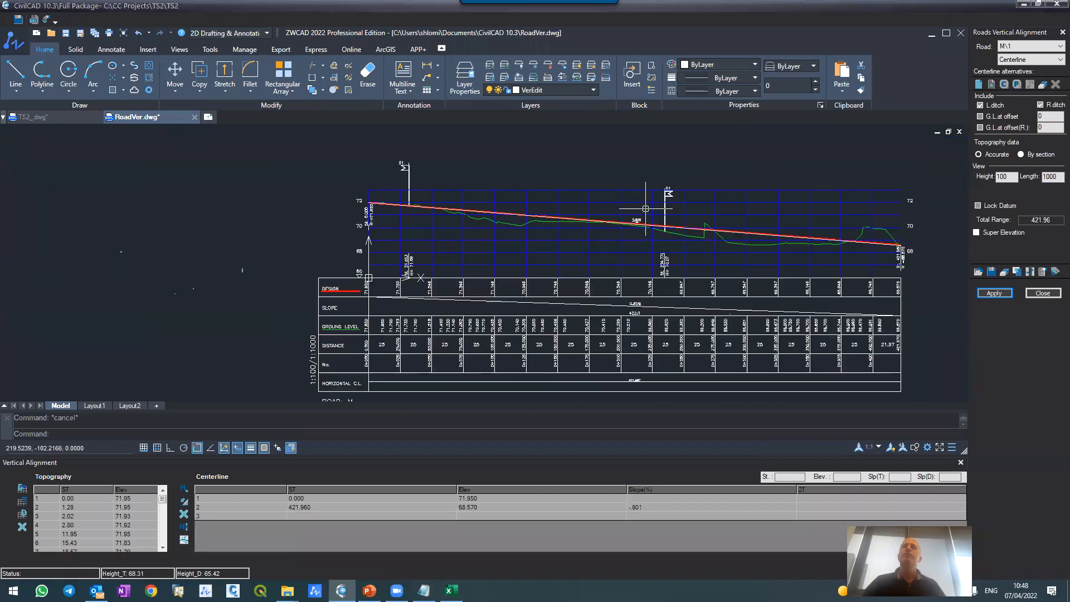
pyautogui.scroll(2, 646, 208)
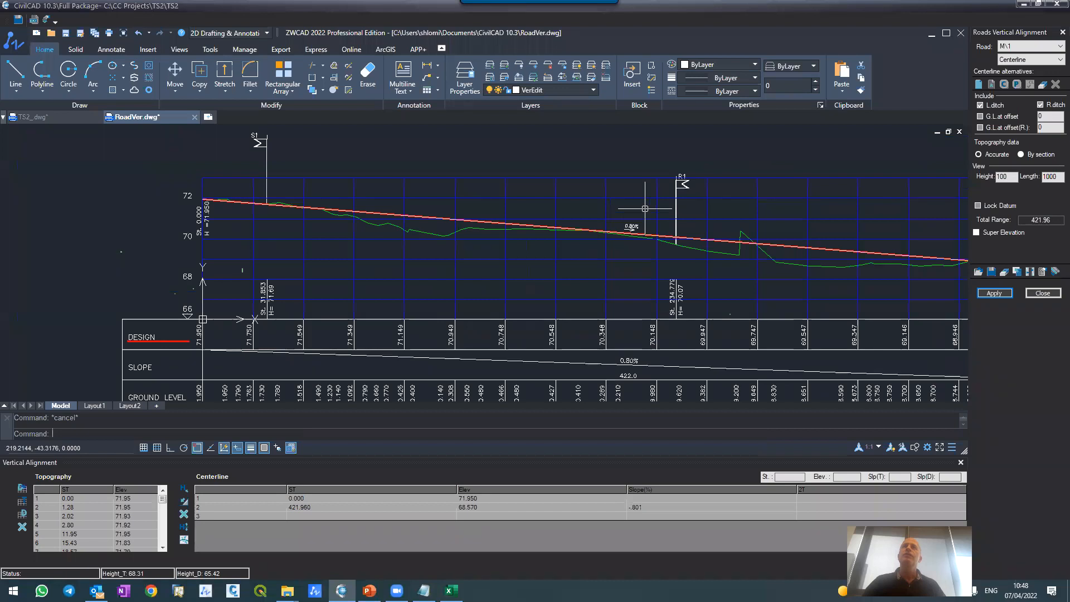
pyautogui.scroll(2, 645, 208)
pyautogui.scroll(-5, 645, 209)
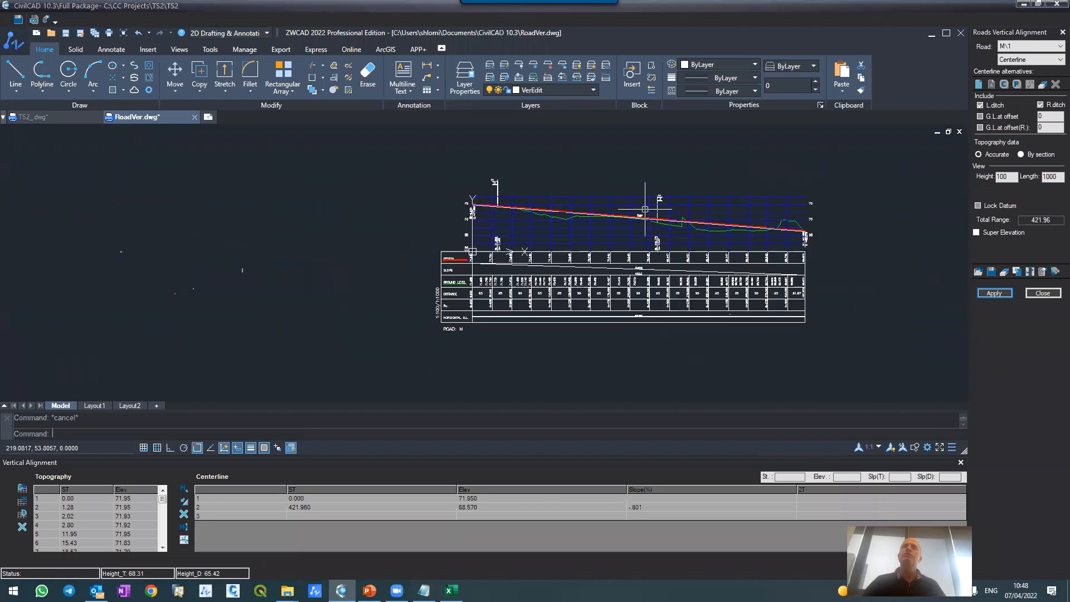
pyautogui.scroll(4, 479, 290)
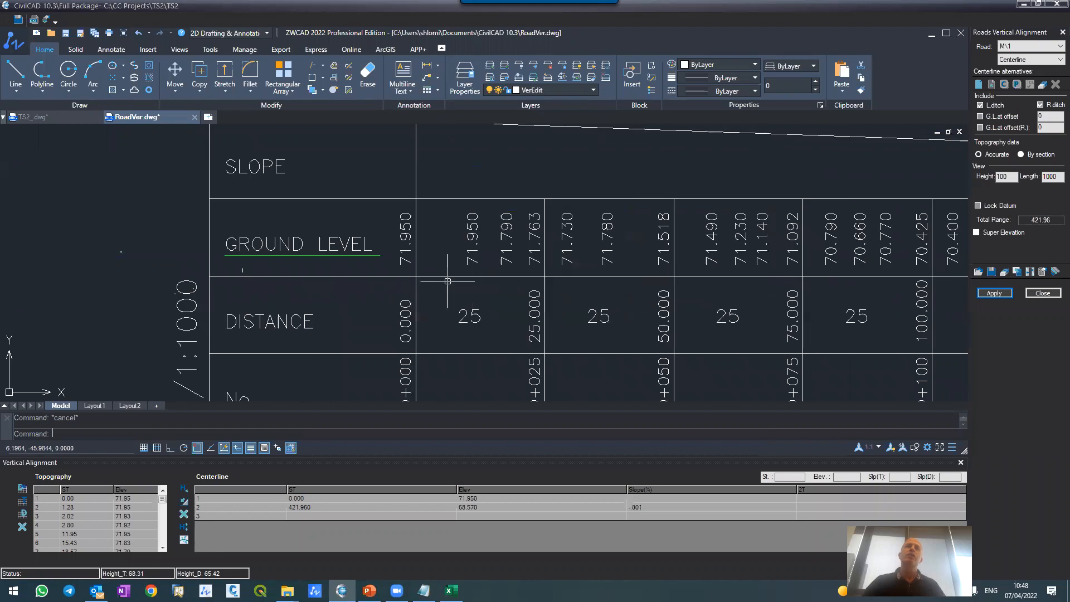
pyautogui.scroll(-4, 420, 311)
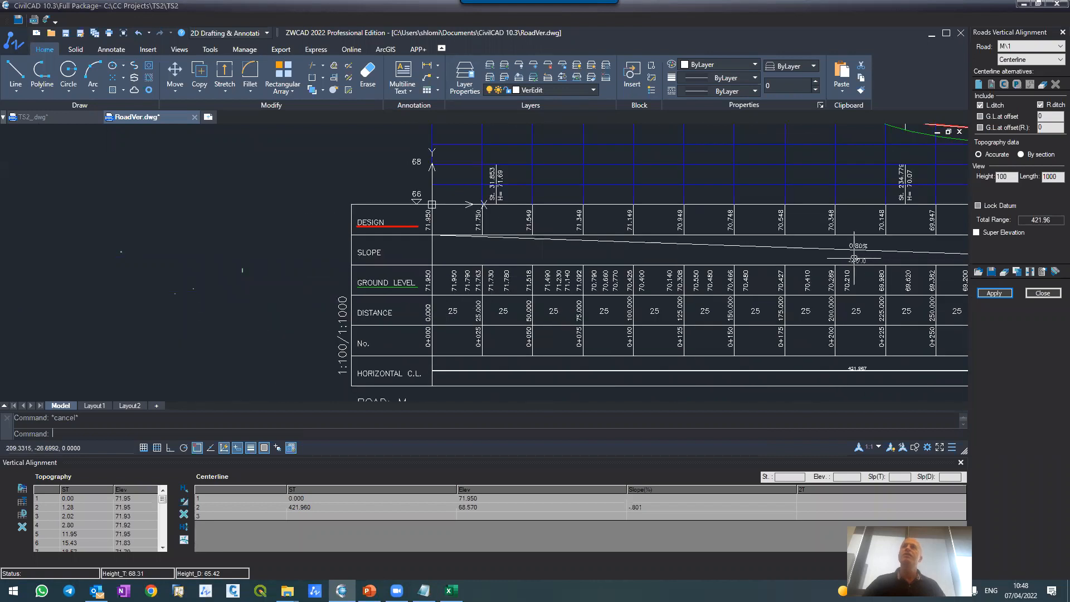
pyautogui.scroll(2, 854, 258)
pyautogui.scroll(-4, 826, 297)
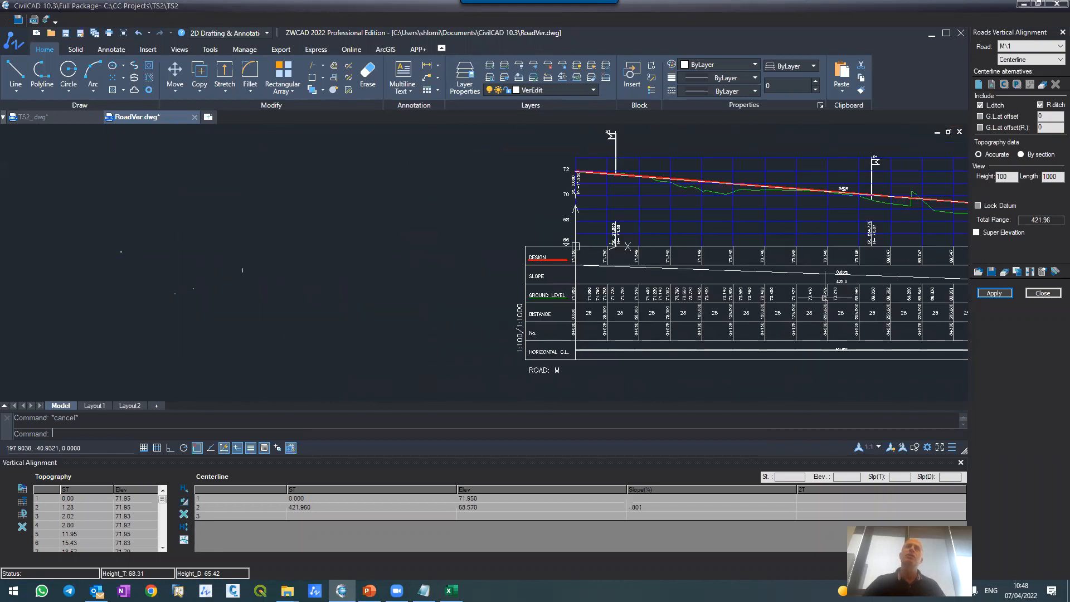
pyautogui.scroll(3, 655, 164)
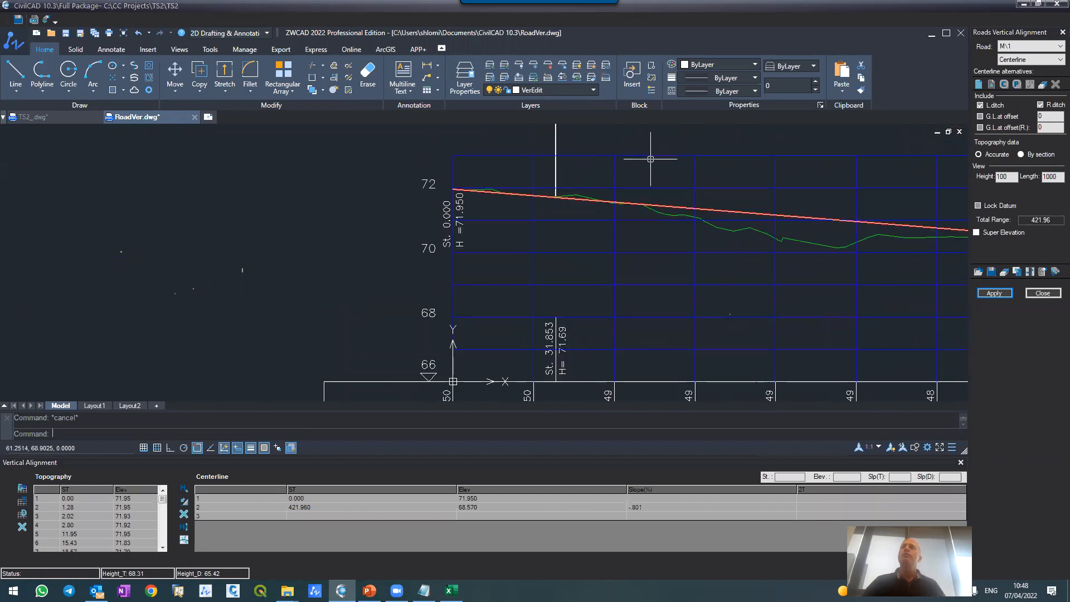
# Step: Close road M's vertical alignment and reapply its horizontal alignment to redraw the road in the TS2_ plan with design levels
pyautogui.click(1035, 295)
pyautogui.click(574, 341)
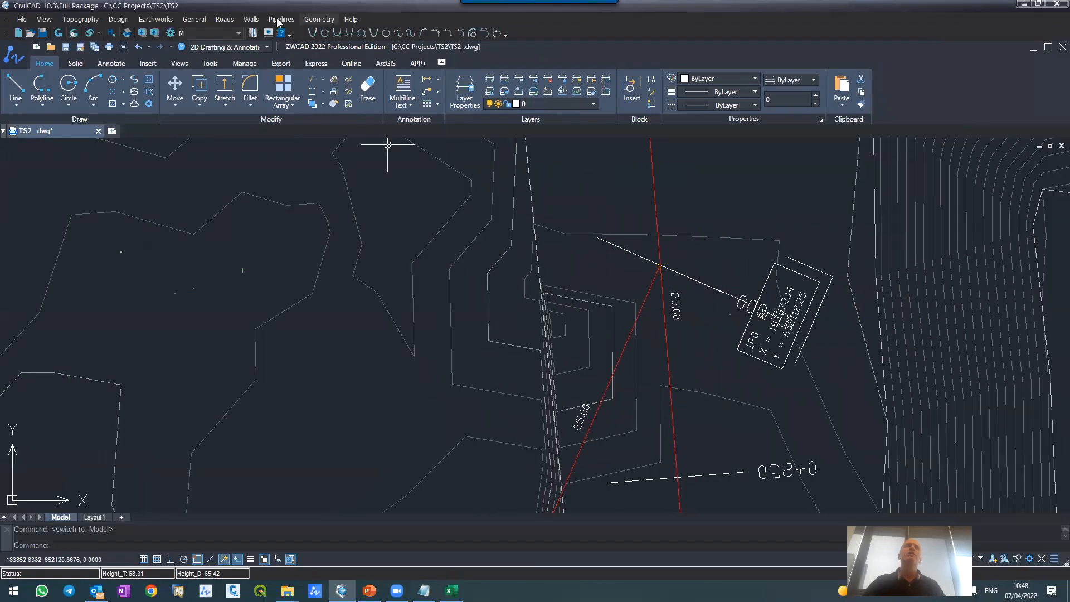
pyautogui.click(225, 20)
pyautogui.click(245, 44)
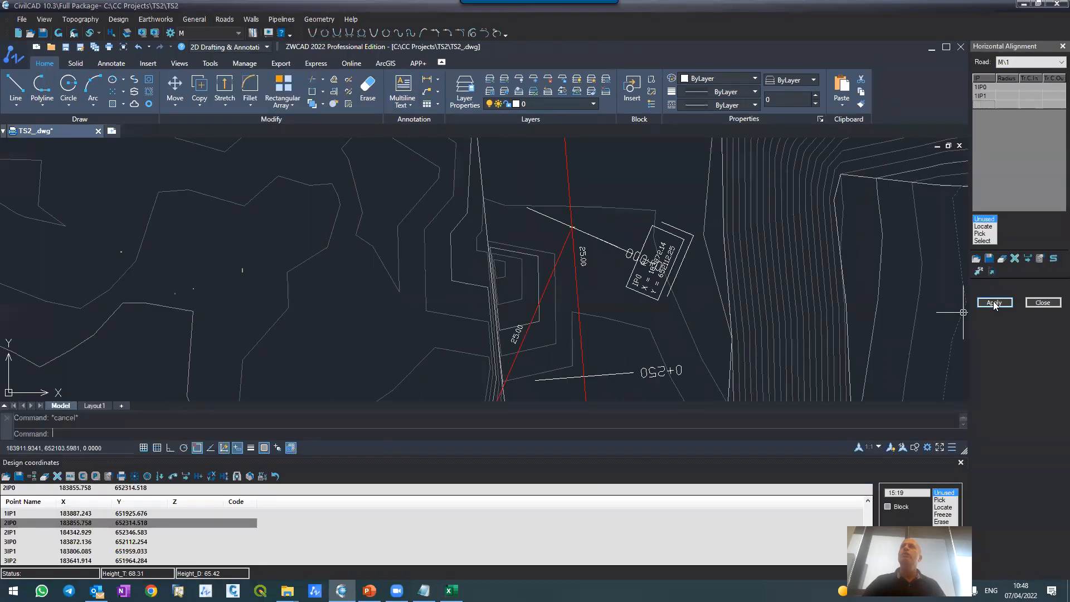
pyautogui.click(994, 302)
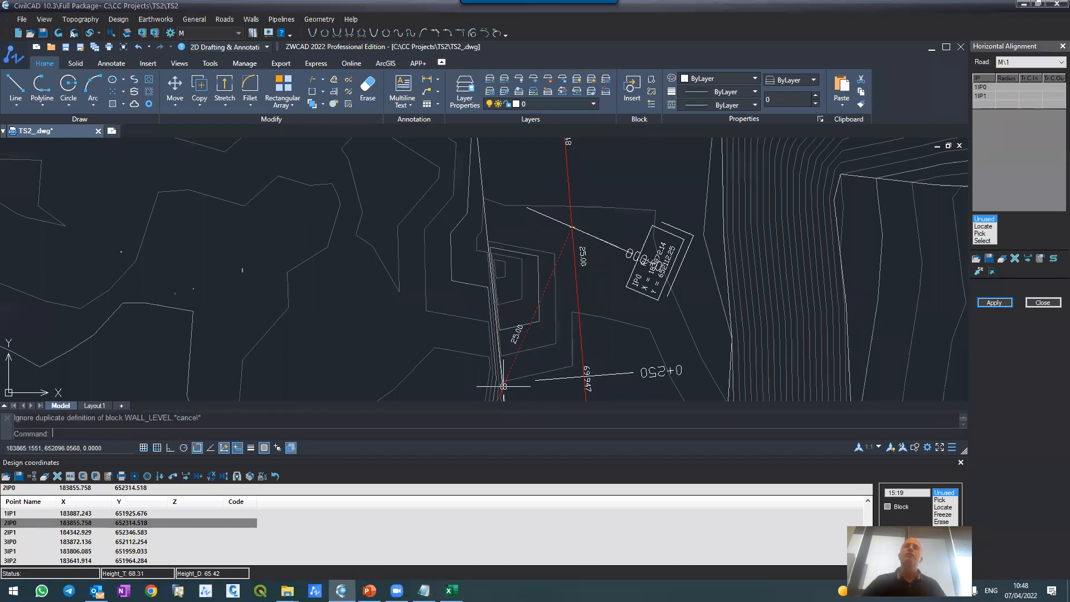
# Step: Inspect the design levels written at road M's stations in the plan, from 0+250 through 0+300 and around S1's start
pyautogui.scroll(2, 494, 233)
pyautogui.scroll(2, 569, 321)
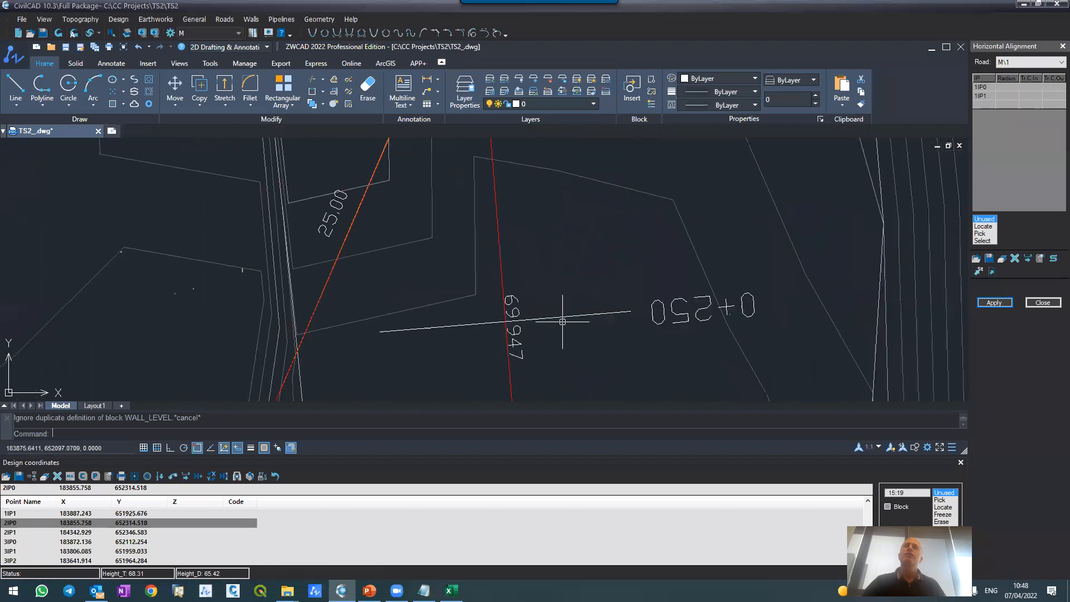
pyautogui.click(515, 343)
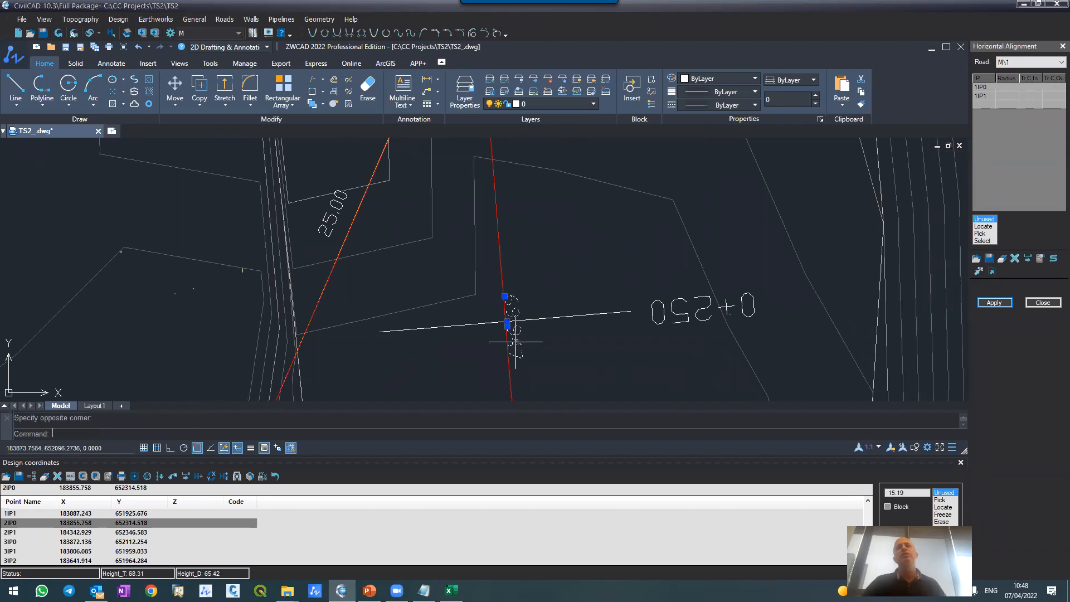
pyautogui.scroll(-5, 505, 187)
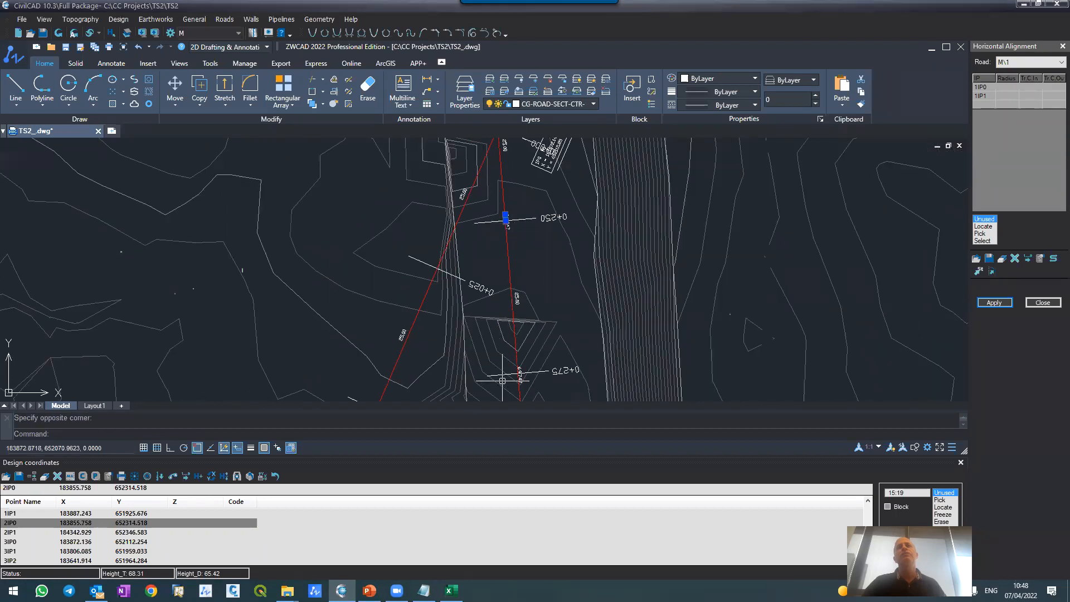
pyautogui.scroll(6, 503, 381)
pyautogui.scroll(-9, 490, 239)
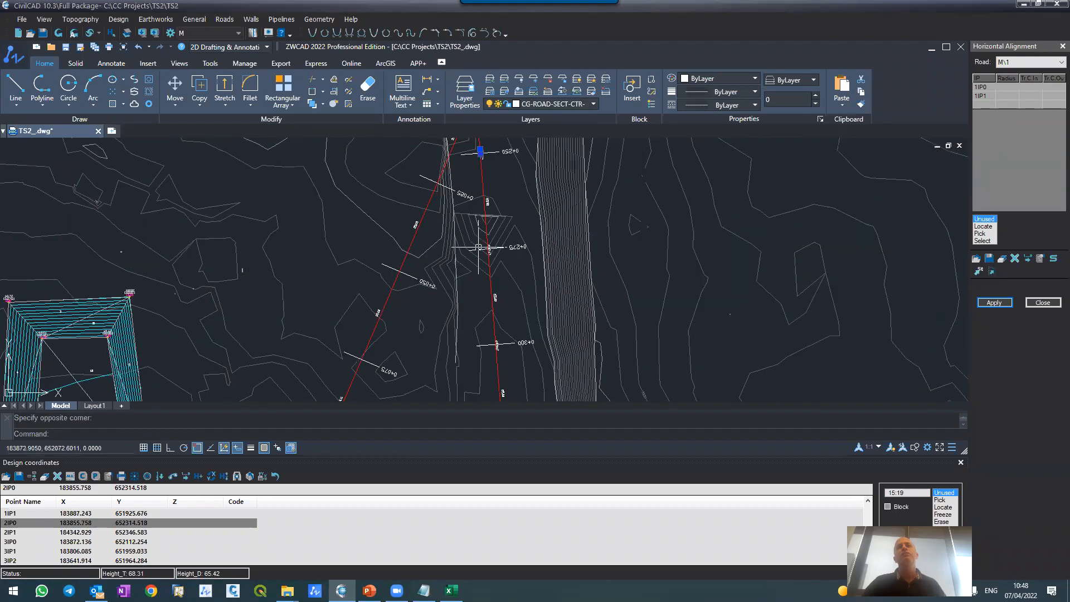
pyautogui.scroll(5, 489, 343)
pyautogui.scroll(-8, 478, 251)
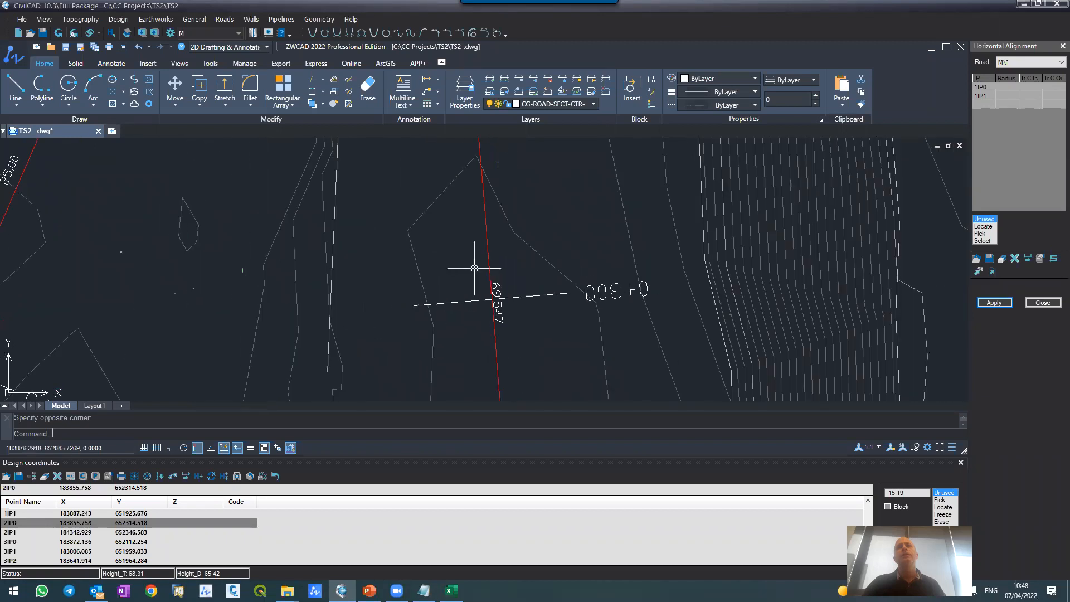
pyautogui.scroll(-7, 475, 284)
pyautogui.scroll(3, 466, 227)
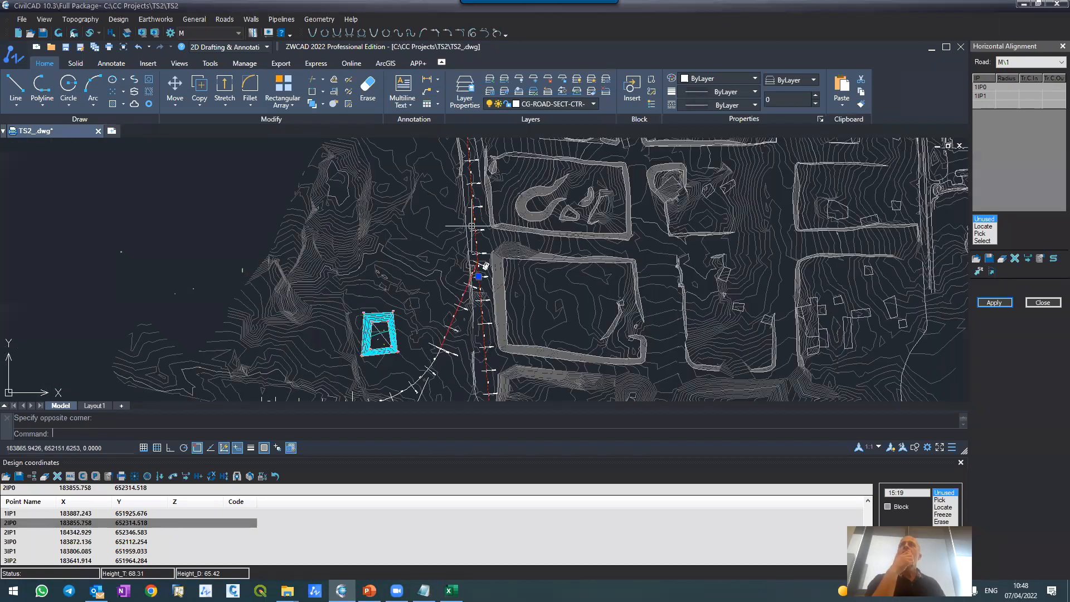
pyautogui.scroll(4, 471, 224)
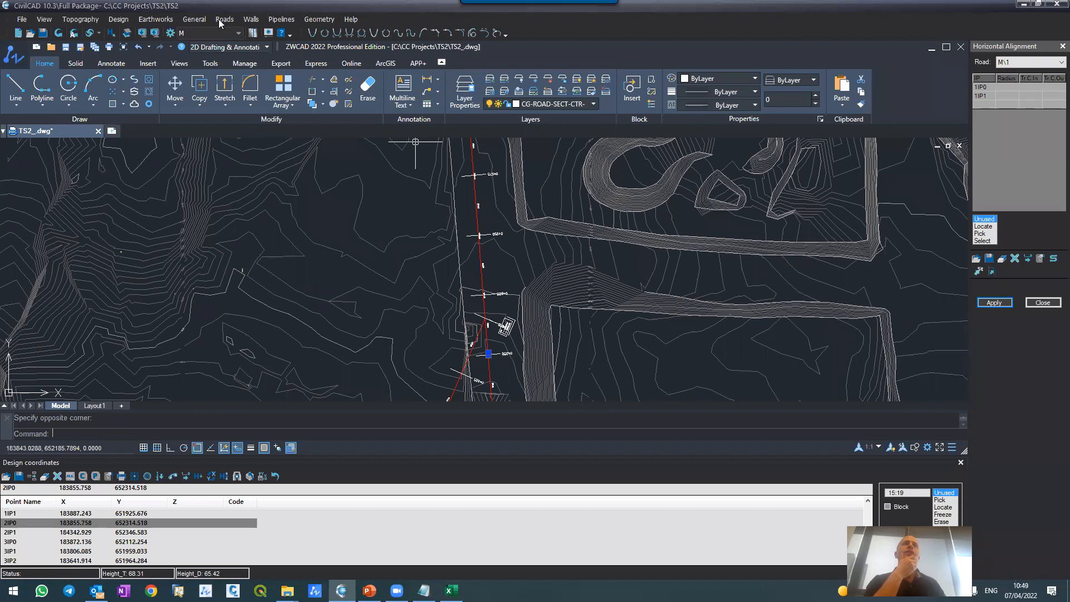
pyautogui.scroll(-6, 378, 297)
pyautogui.scroll(9, 378, 298)
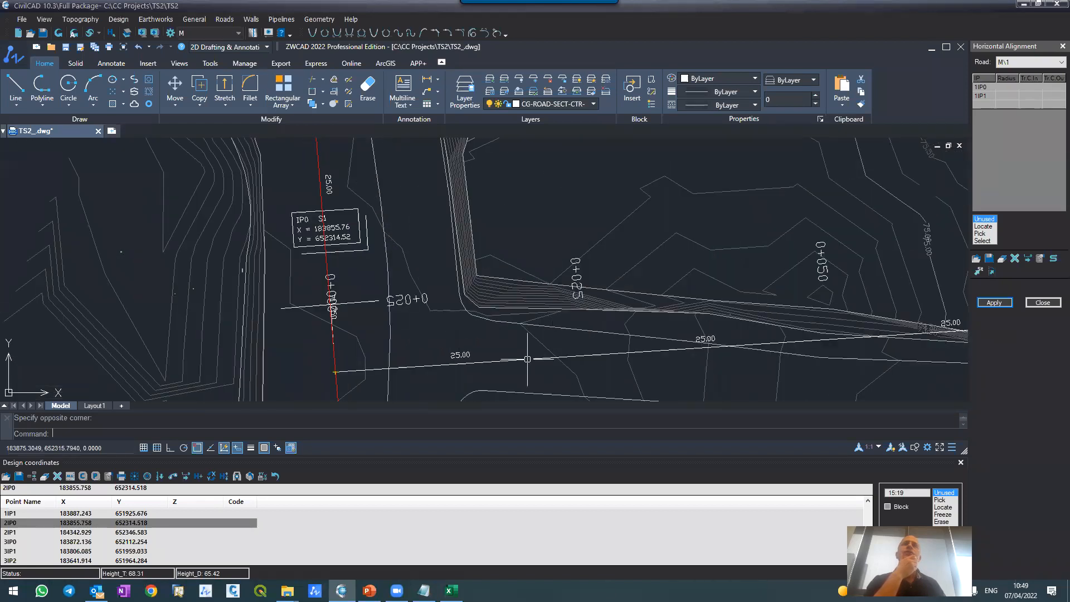
# Step: Open the vertical alignment of road S1 and generate its ground profile, applying changes to the vertical alignment only
pyautogui.click(225, 20)
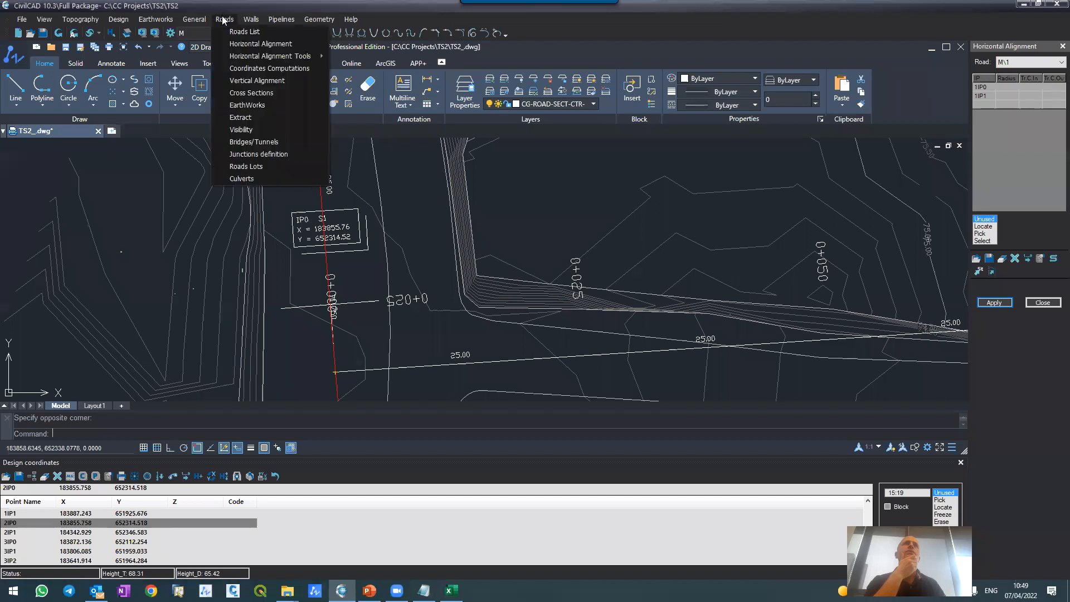
pyautogui.click(241, 80)
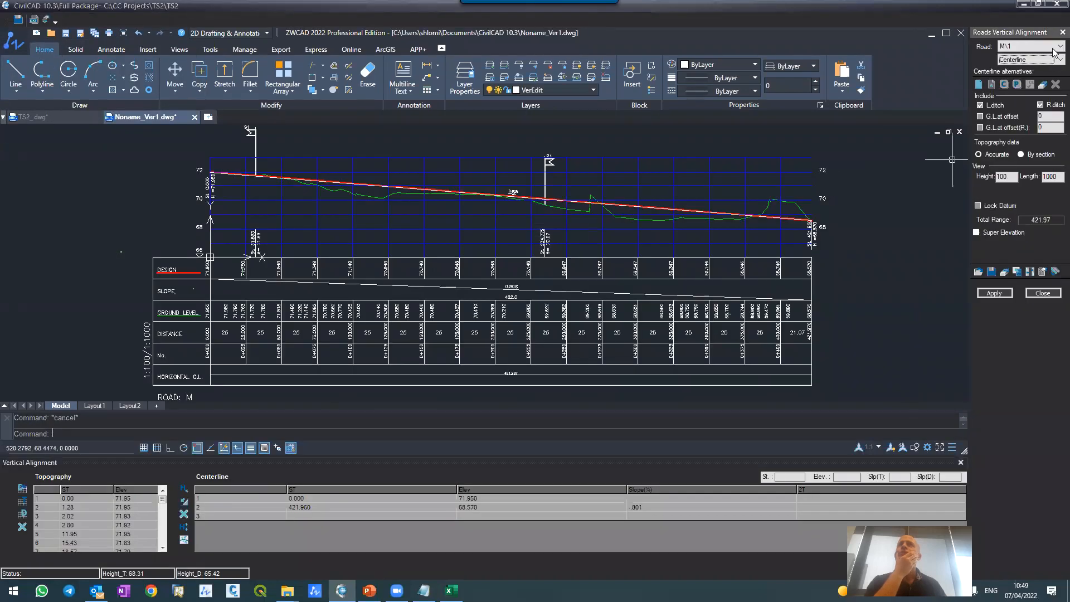
pyautogui.click(1040, 46)
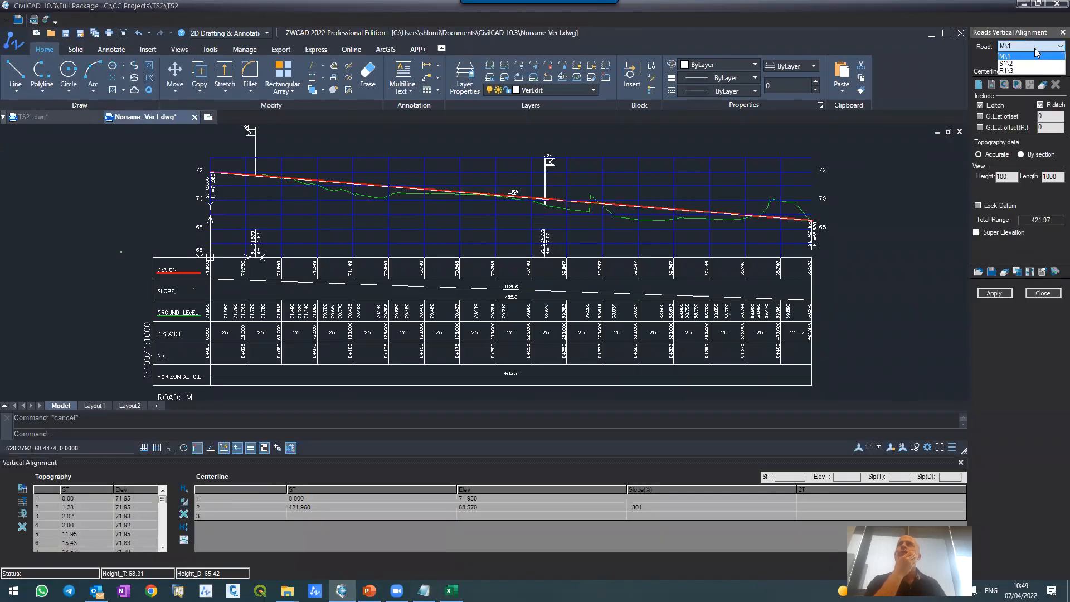
pyautogui.click(1027, 65)
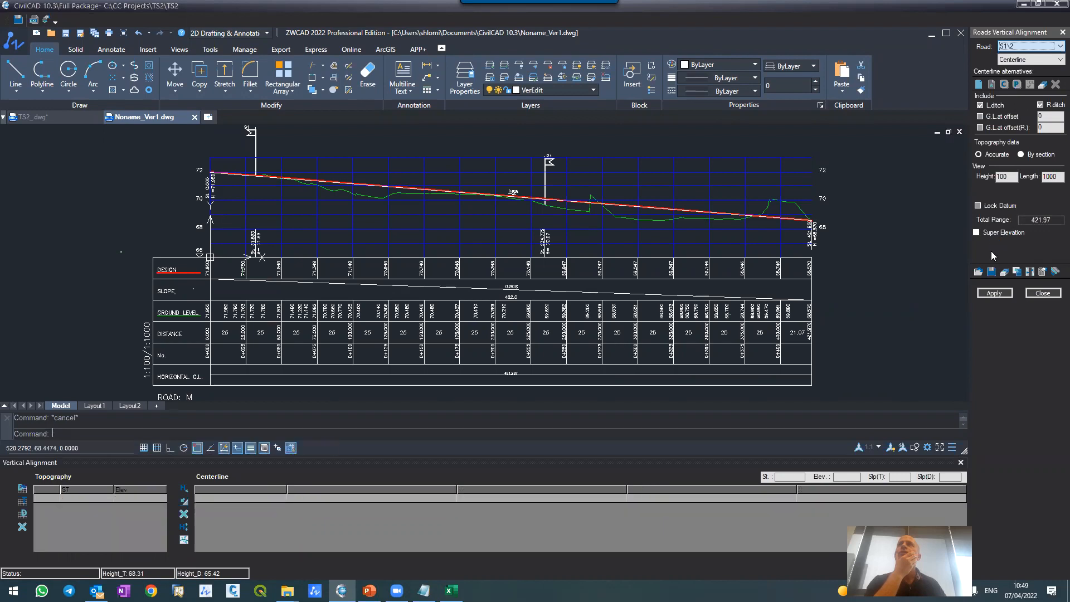
pyautogui.click(991, 294)
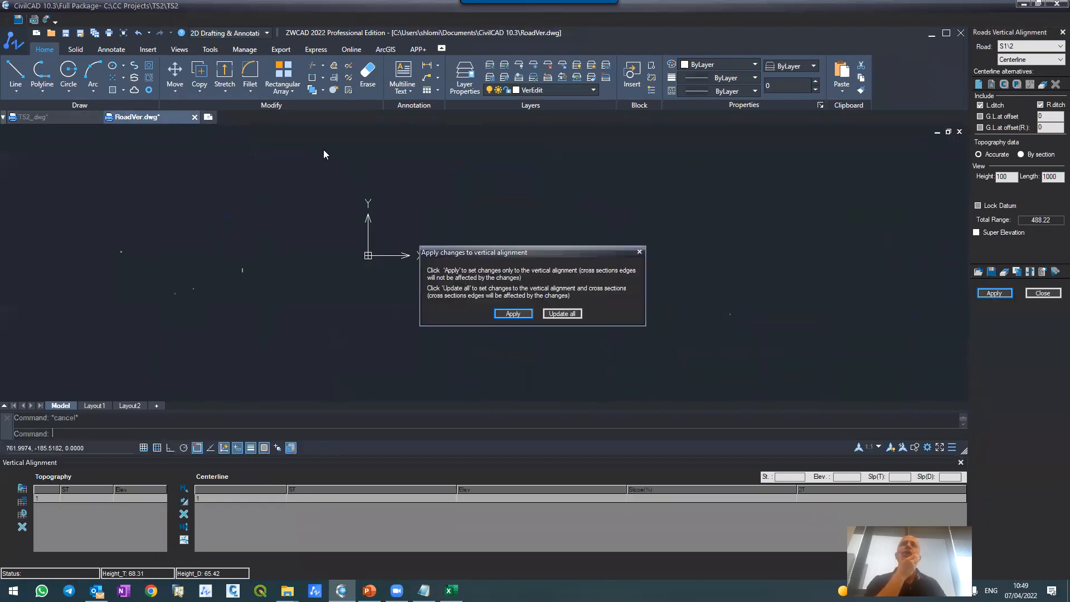
pyautogui.click(513, 314)
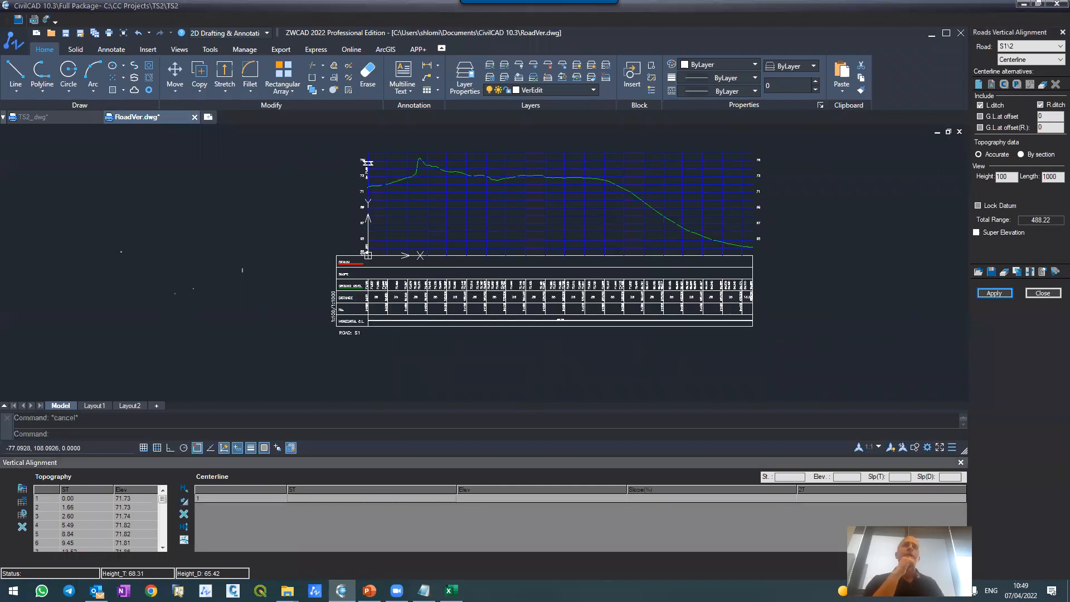
# Step: Compare road S1's ground profile with its route from the road M junction in the TS2_ plan
pyautogui.scroll(2, 393, 127)
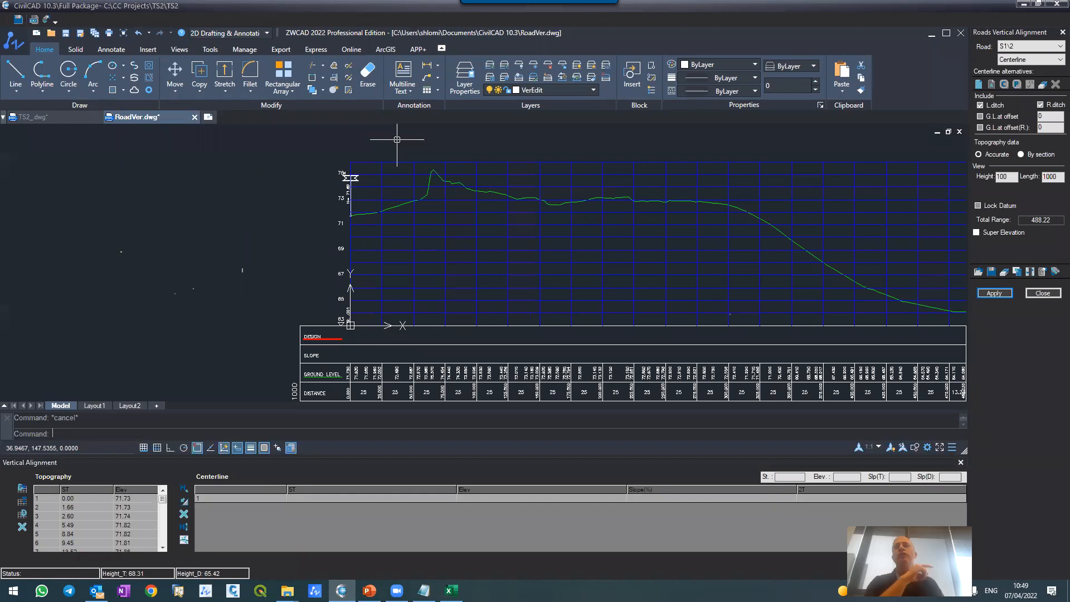
pyautogui.click(29, 117)
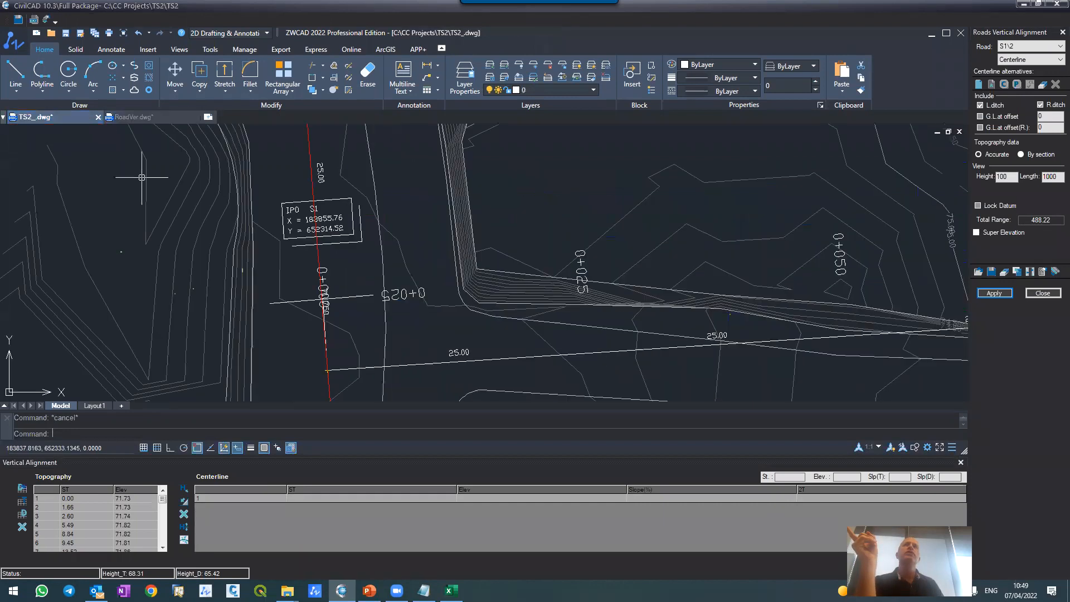
pyautogui.scroll(-3, 338, 265)
pyautogui.scroll(-3, 335, 265)
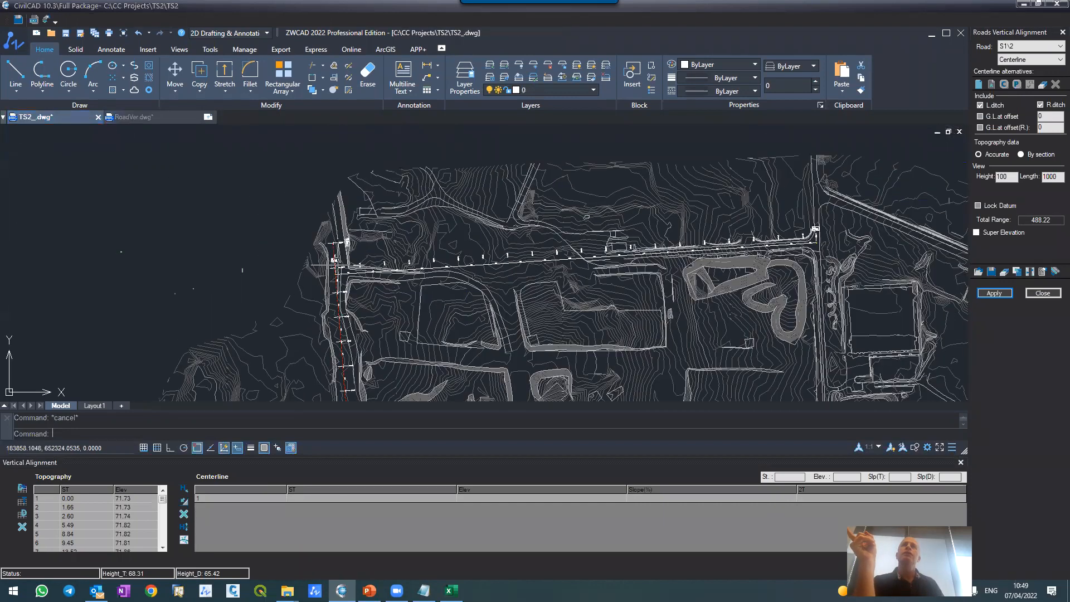
pyautogui.scroll(5, 666, 267)
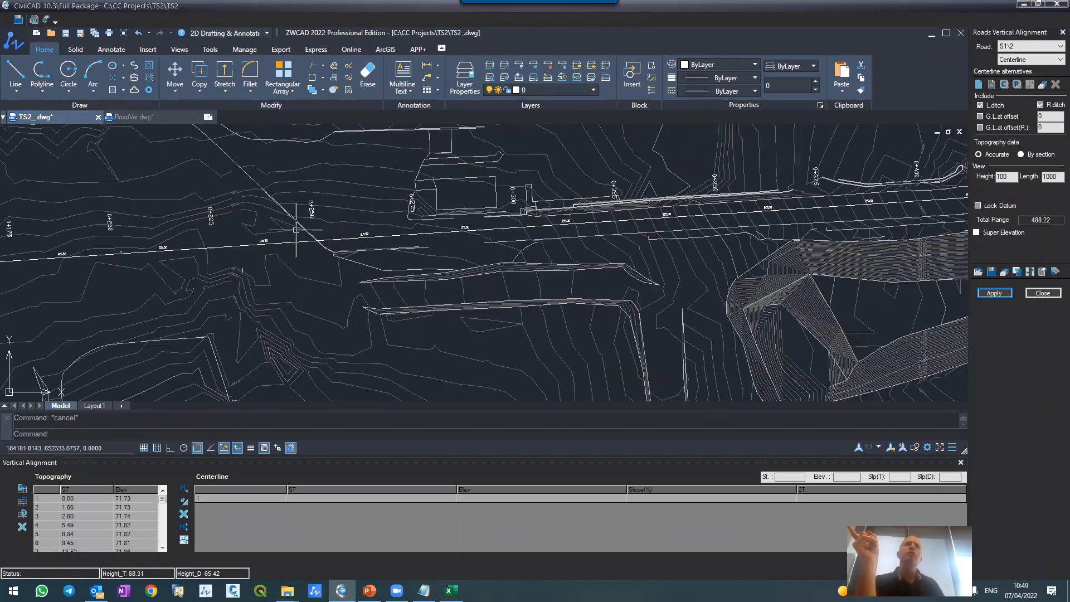
pyautogui.click(137, 118)
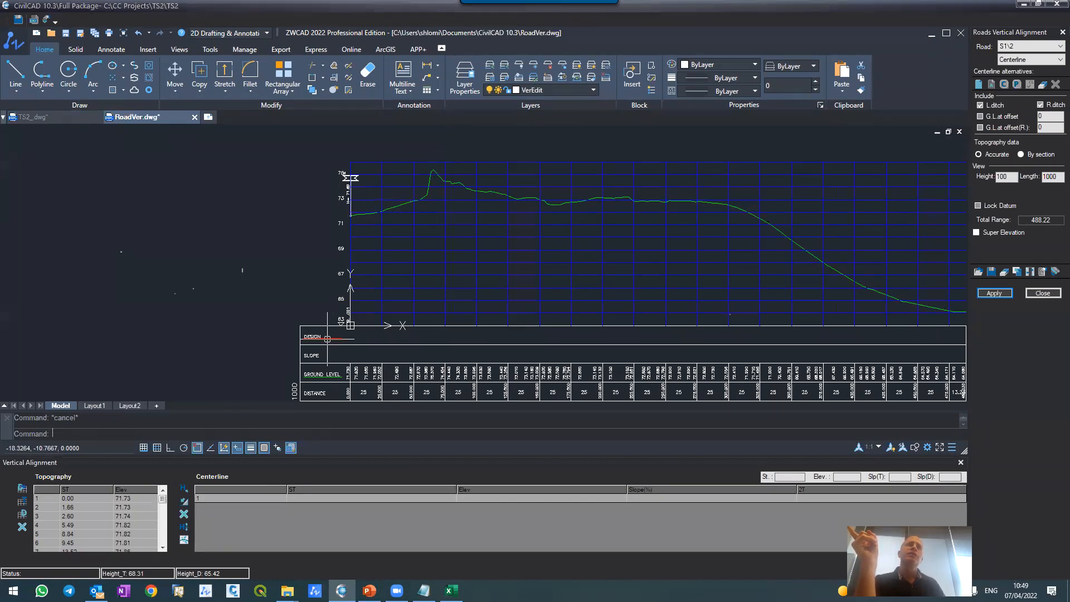
# Step: Change the colour of the GridV layer to yellow so the profile's elevation labels differ from the road M marker
pyautogui.scroll(5, 314, 152)
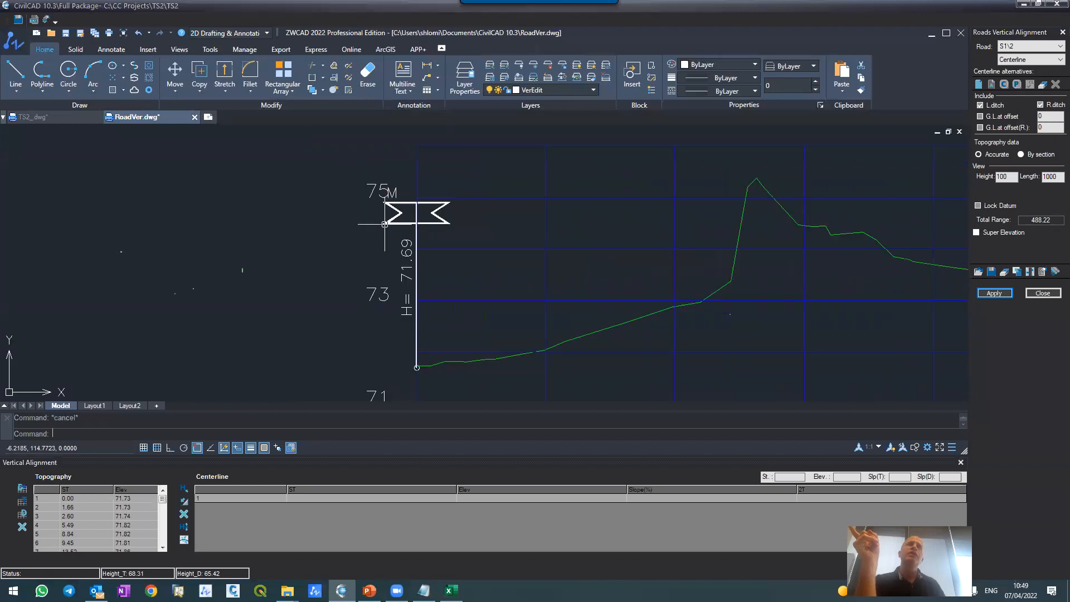
pyautogui.scroll(2, 386, 193)
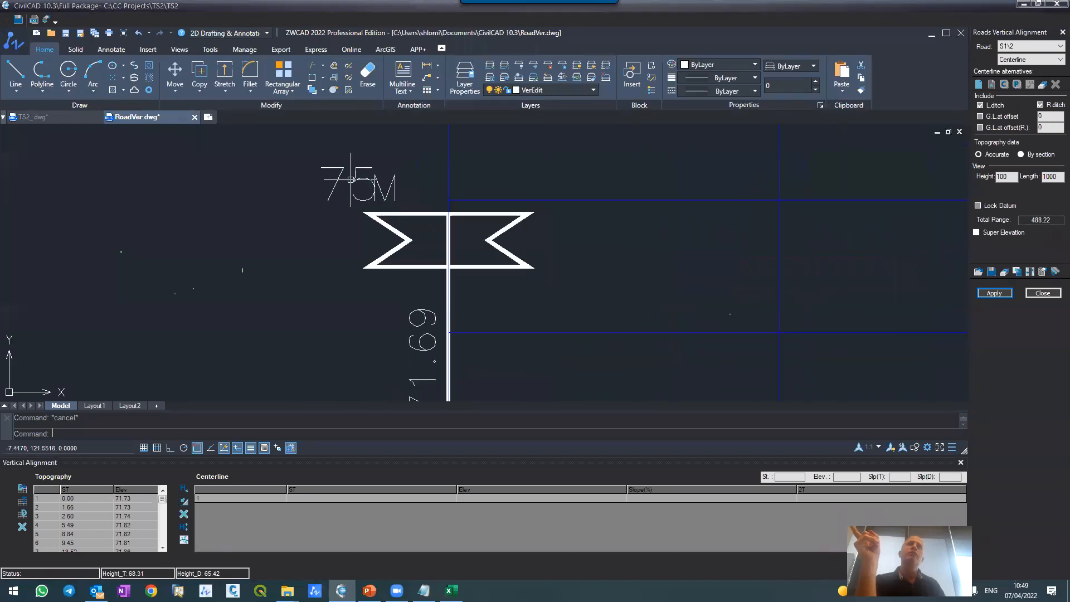
pyautogui.click(517, 89)
pyautogui.click(516, 213)
pyautogui.click(380, 277)
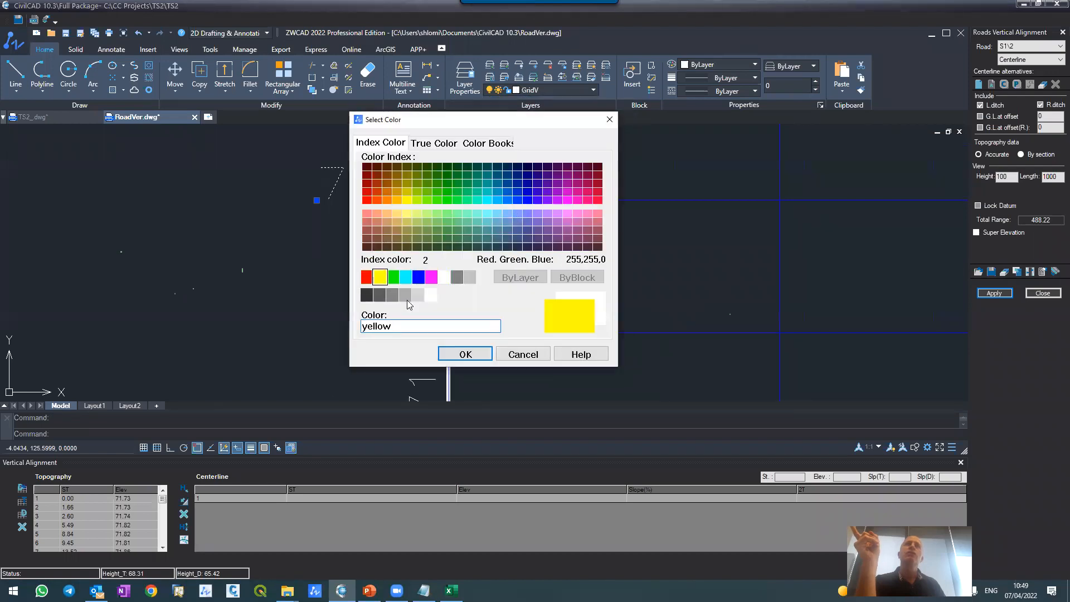
pyautogui.click(465, 354)
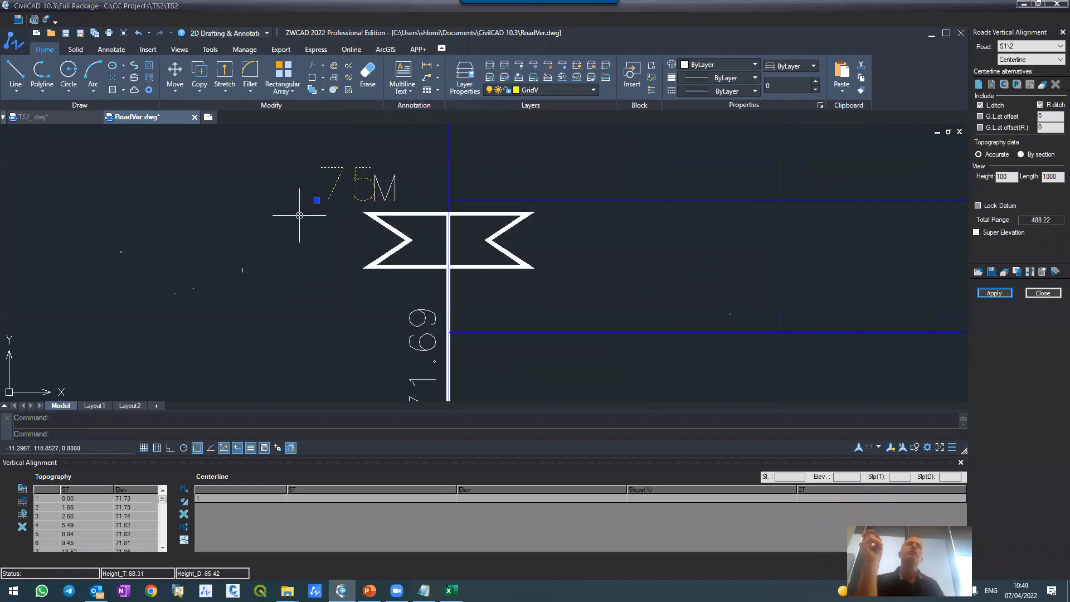
pyautogui.scroll(-4, 300, 215)
pyautogui.press('Escape')
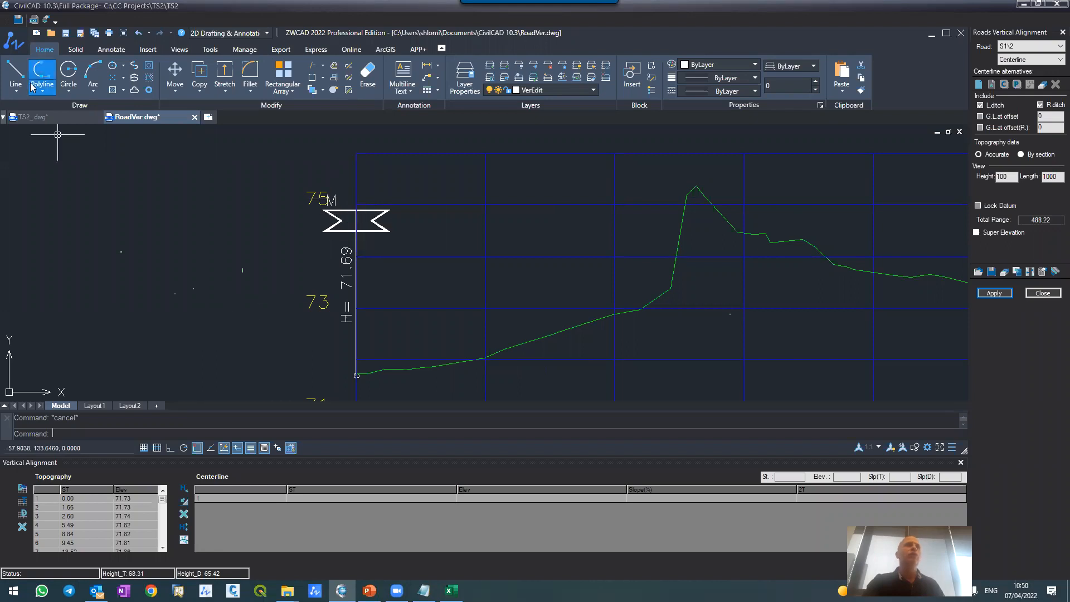
# Step: Examine S1's start at road M in the TS2_ plan, and the road M level marker at the start of S1's profile
pyautogui.click(59, 120)
pyautogui.scroll(-5, 413, 239)
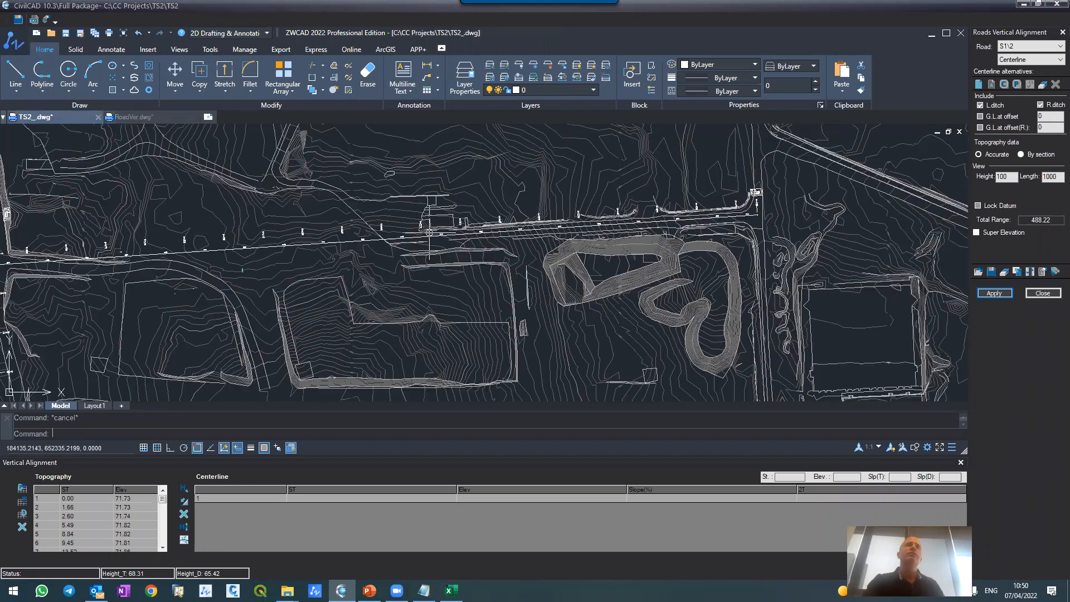
pyautogui.scroll(4, 294, 238)
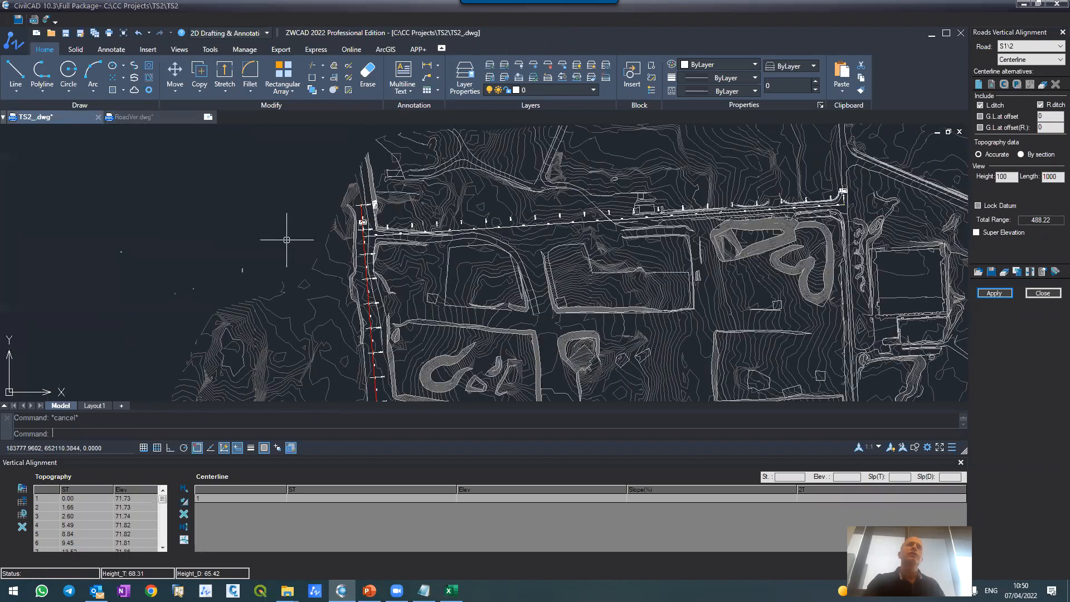
pyautogui.scroll(10, 379, 226)
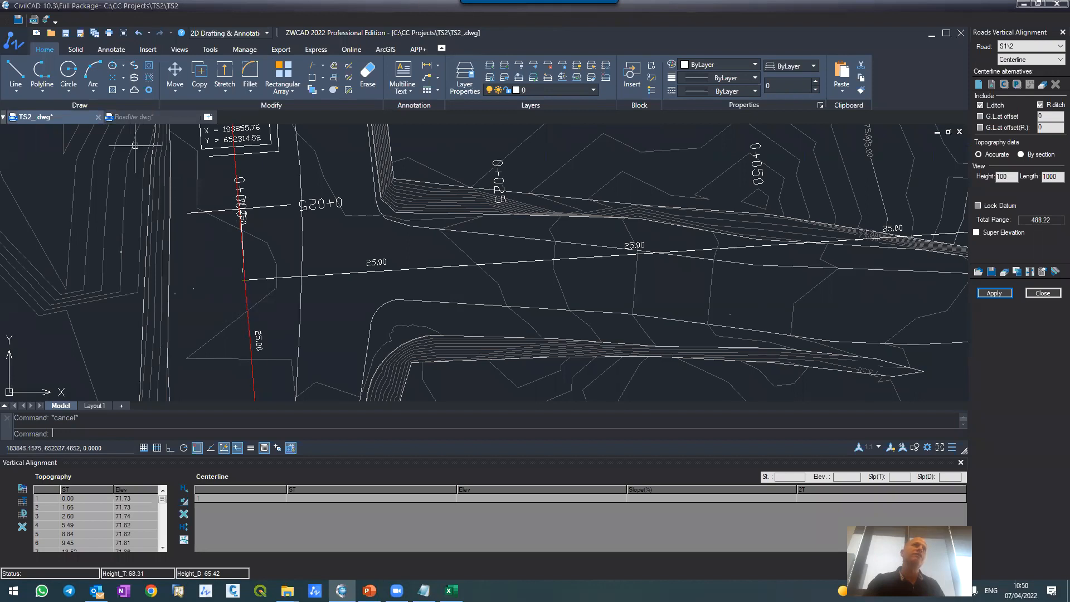
pyautogui.click(134, 117)
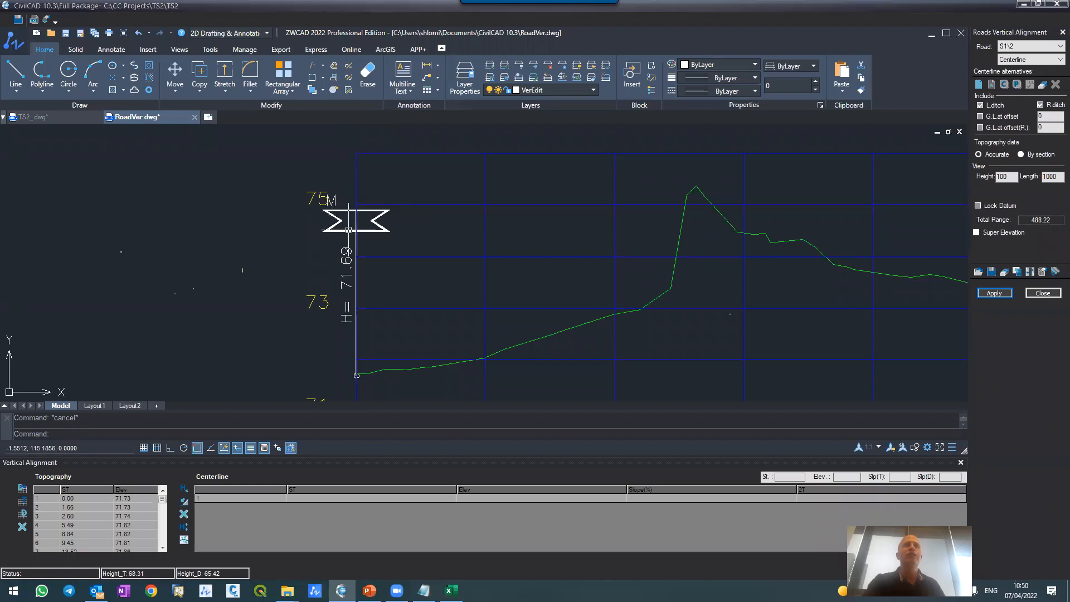
pyautogui.scroll(-5, 354, 217)
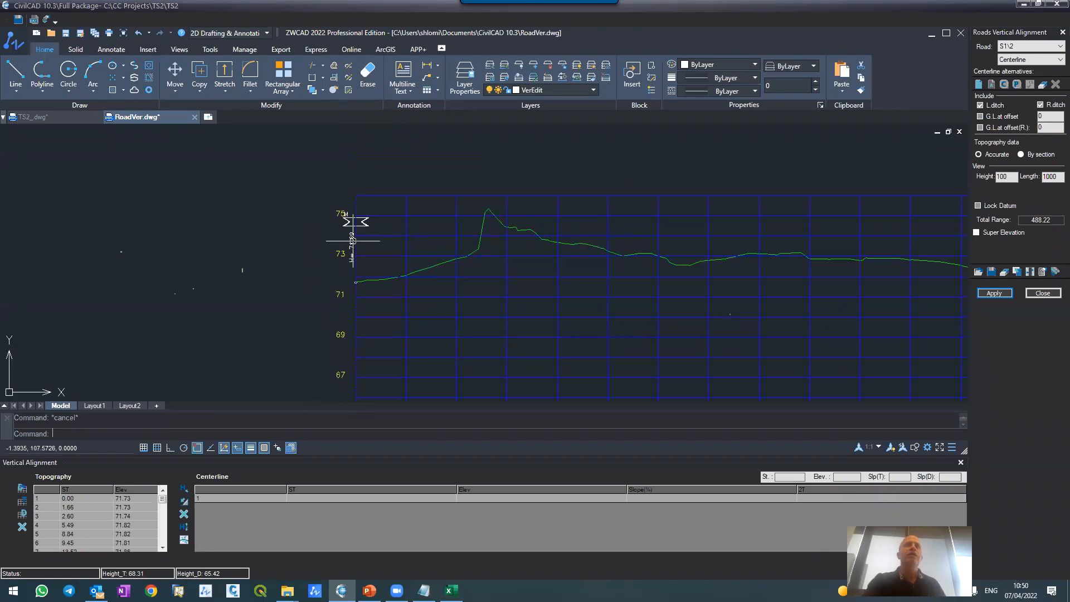
pyautogui.scroll(4, 346, 372)
pyautogui.scroll(-2, 390, 303)
pyautogui.scroll(-2, 372, 335)
pyautogui.scroll(2, 385, 287)
pyautogui.scroll(4, 348, 344)
pyautogui.scroll(2, 351, 349)
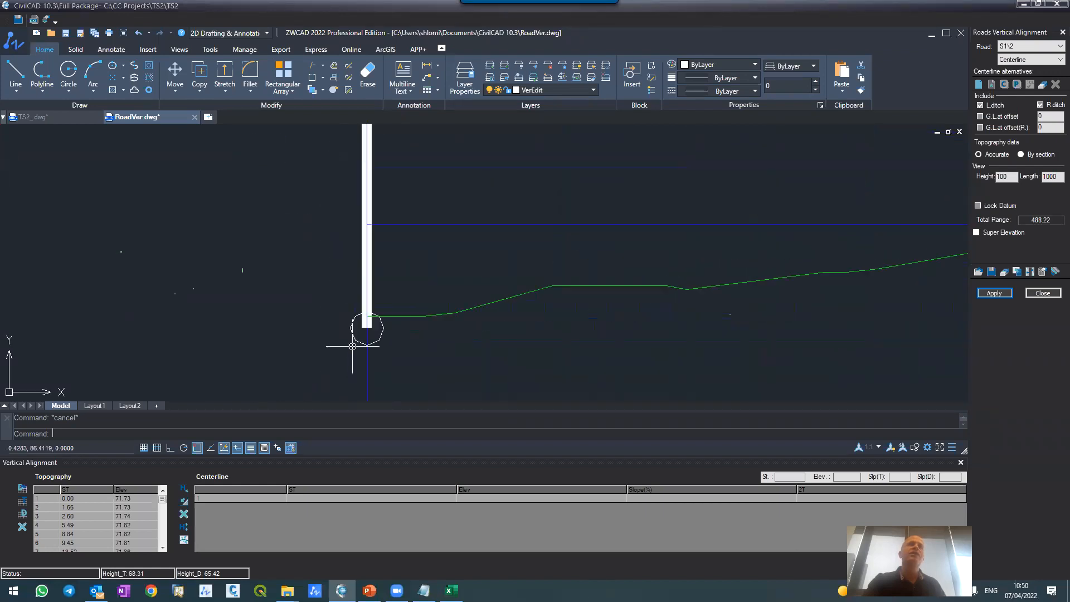
pyautogui.scroll(2, 365, 325)
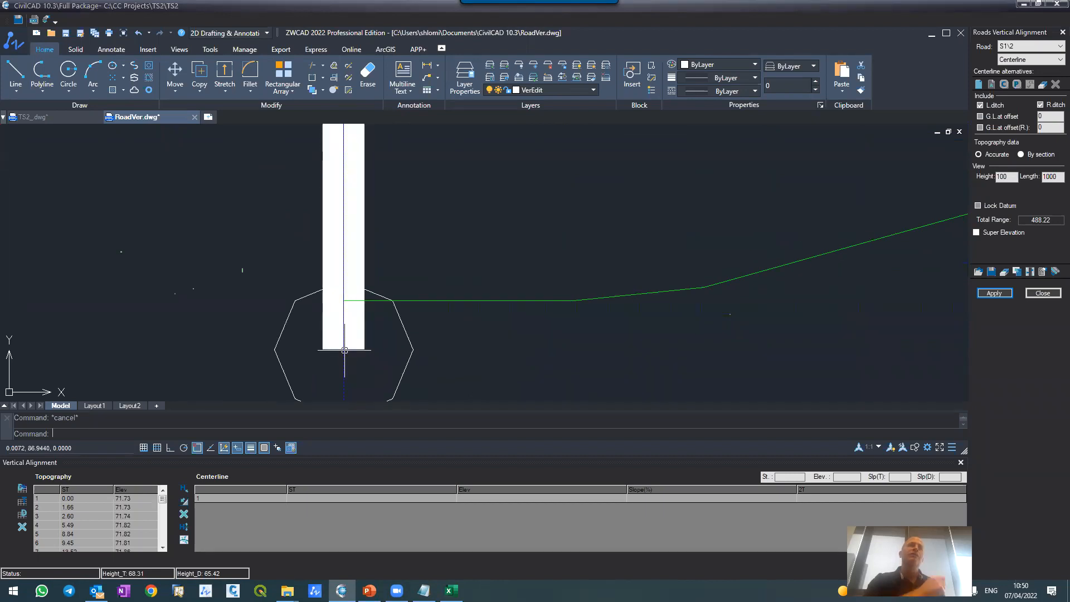
pyautogui.scroll(-5, 343, 349)
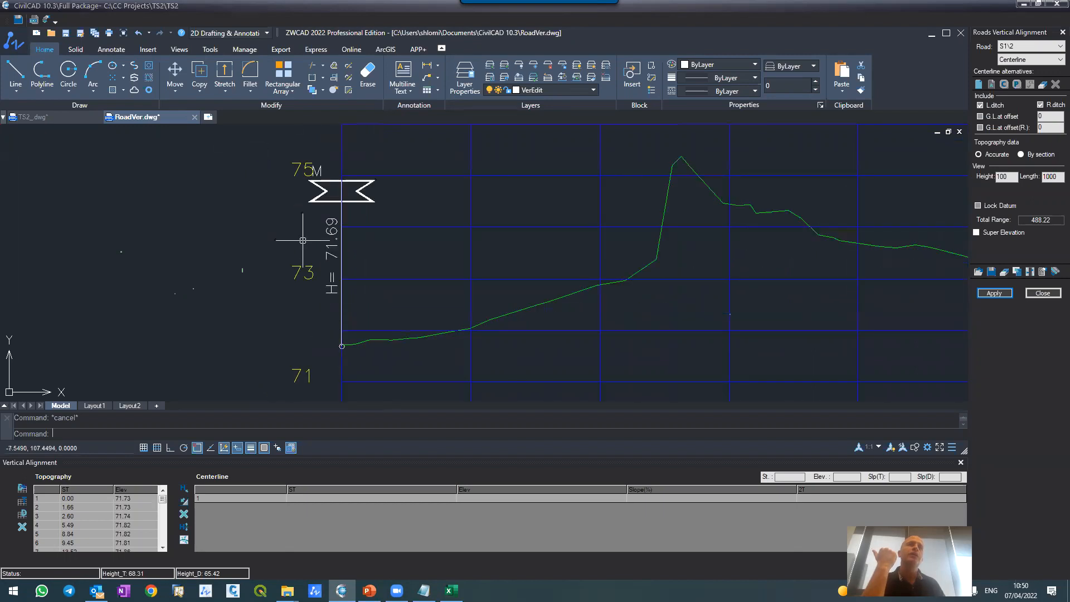
# Step: Draw a polyline tangent from the base of the road M marker to about X 372, Y 114, turning object snap off before placing its end
pyautogui.scroll(5, 347, 356)
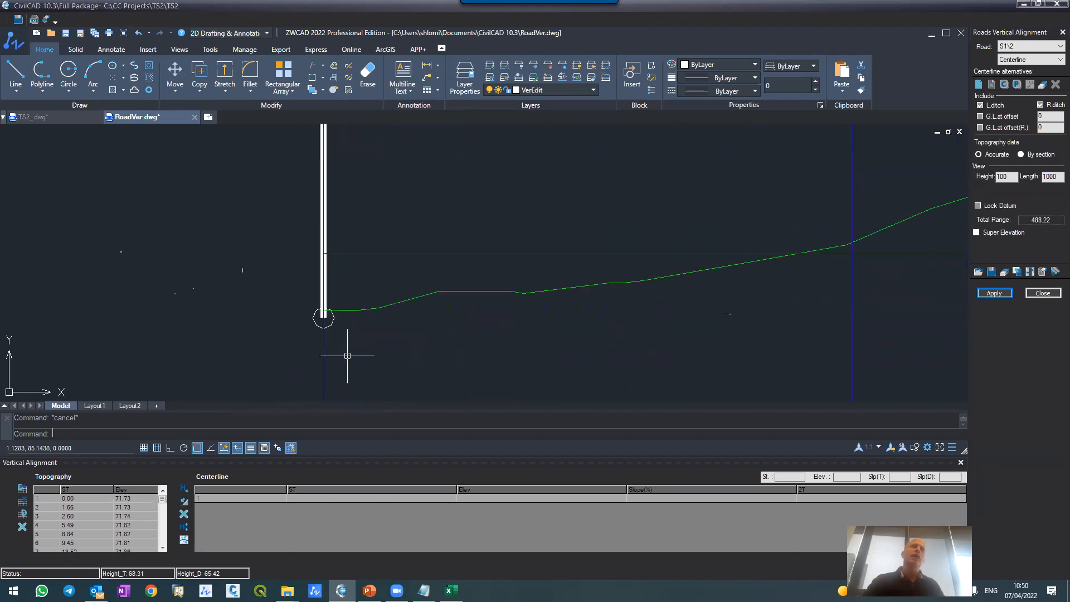
pyautogui.scroll(4, 311, 300)
pyautogui.write('pl')
pyautogui.press('Return')
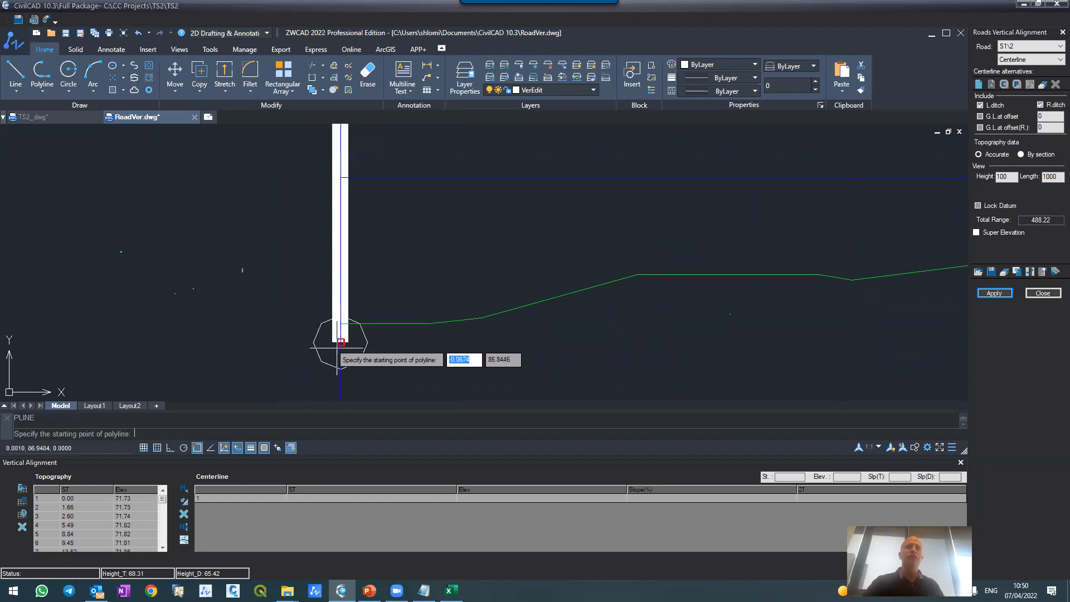
pyautogui.click(340, 342)
pyautogui.scroll(-6, 367, 268)
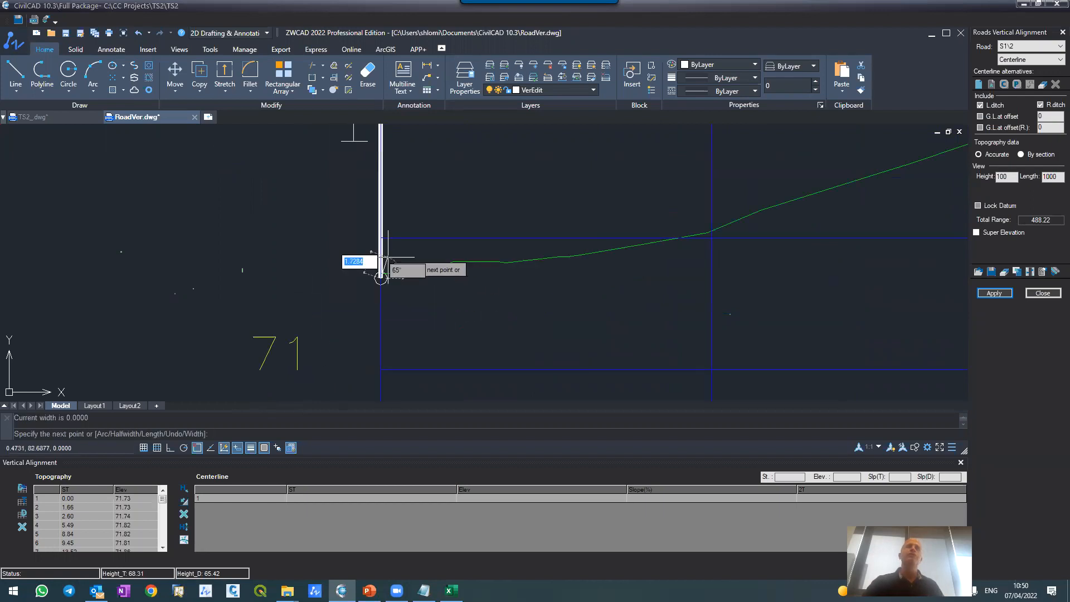
pyautogui.scroll(-4, 393, 231)
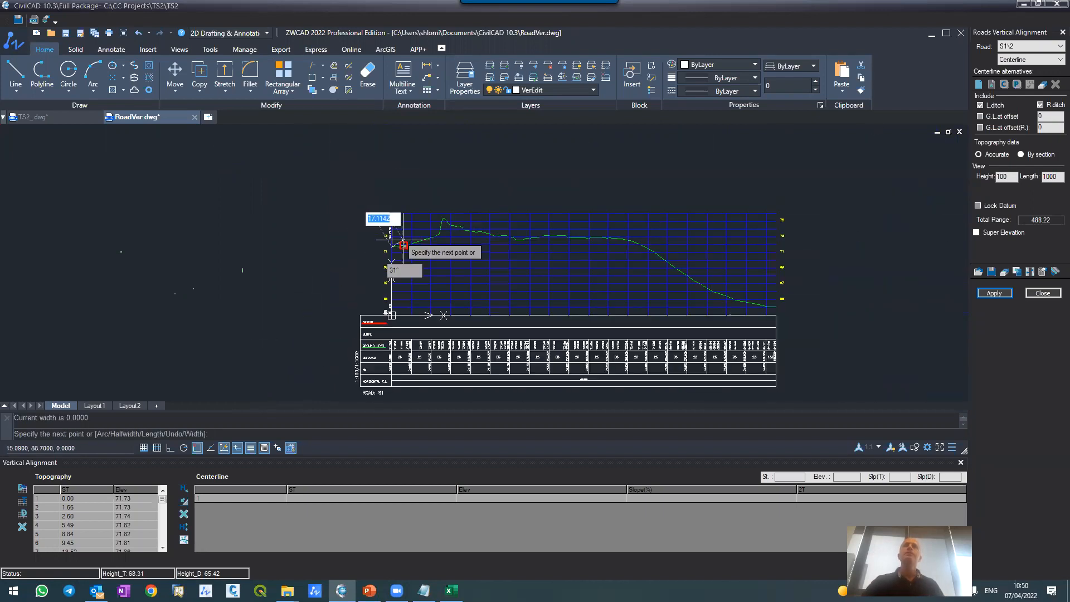
pyautogui.scroll(6, 658, 234)
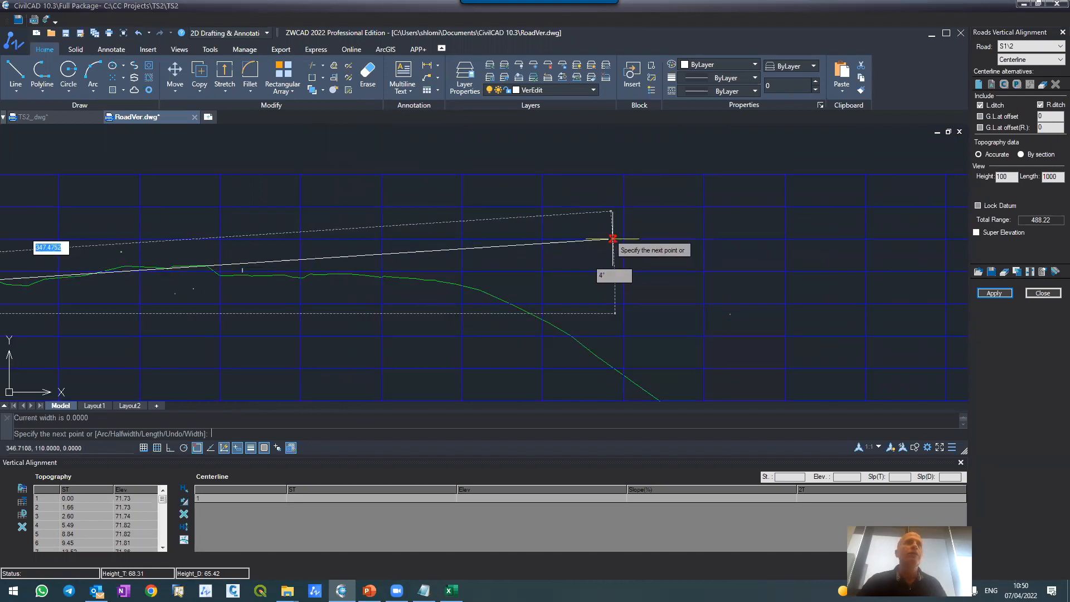
pyautogui.click(197, 451)
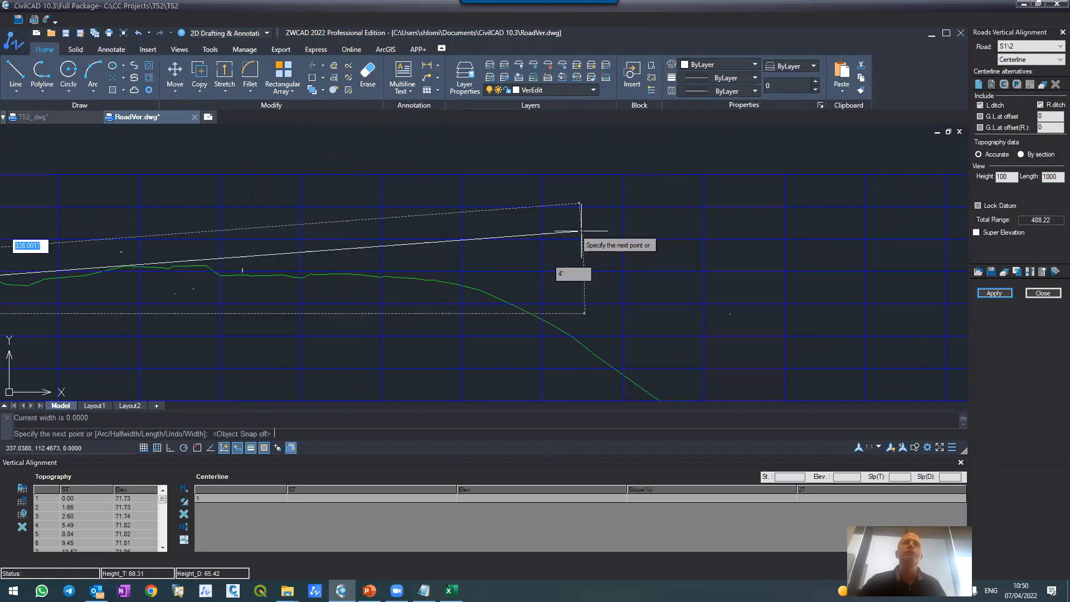
pyautogui.click(694, 228)
pyautogui.press('Return')
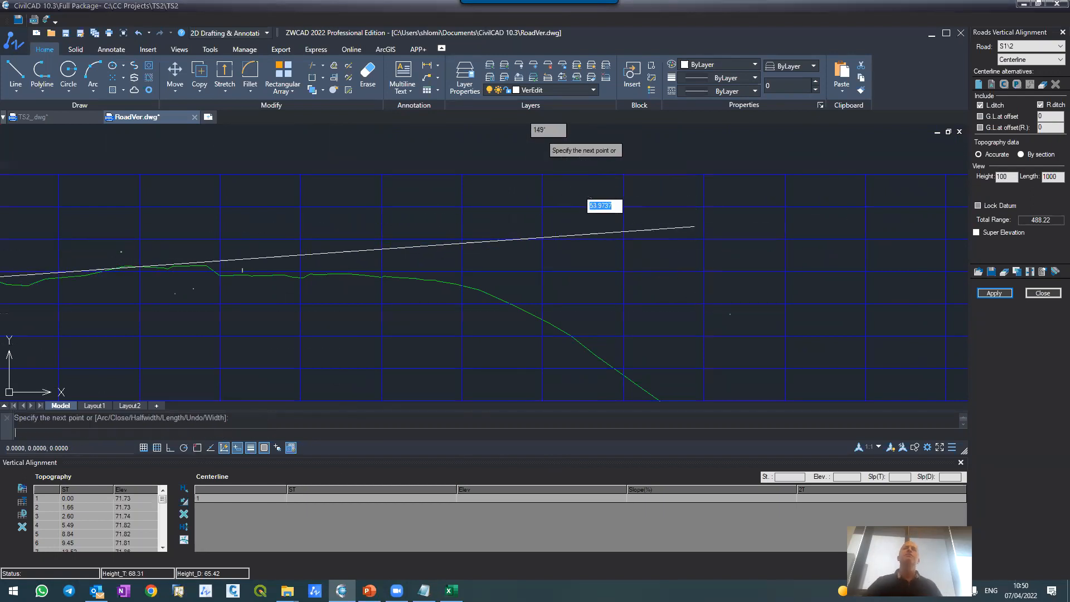
# Step: Draw a second polyline tangent about 184 units long, from above the first line down along the steep ground descent to about X 434, Y 5
pyautogui.scroll(-5, 522, 139)
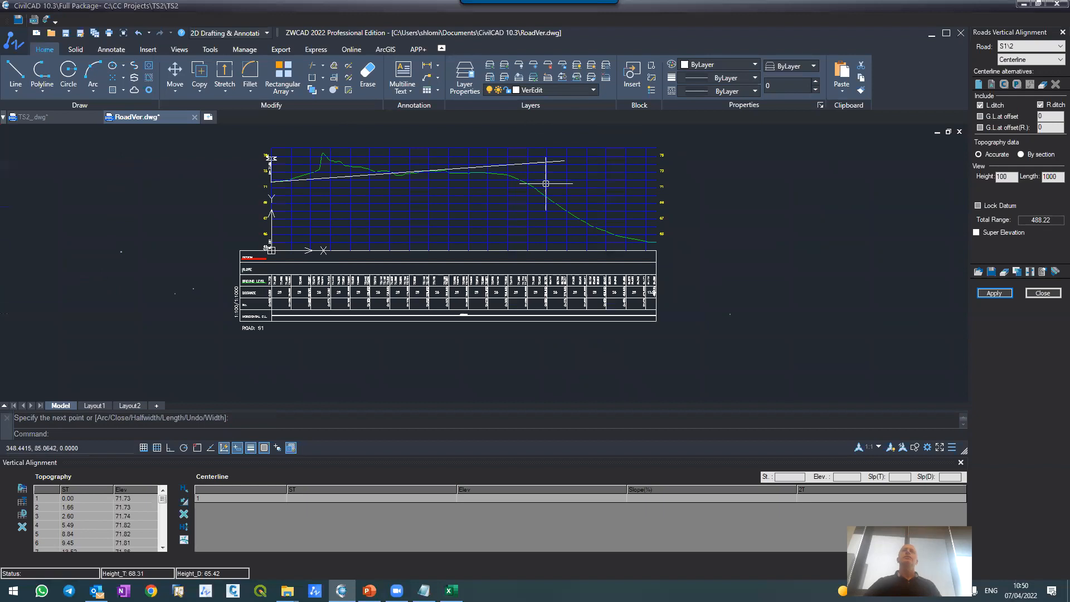
pyautogui.scroll(3, 593, 234)
pyautogui.scroll(-3, 573, 227)
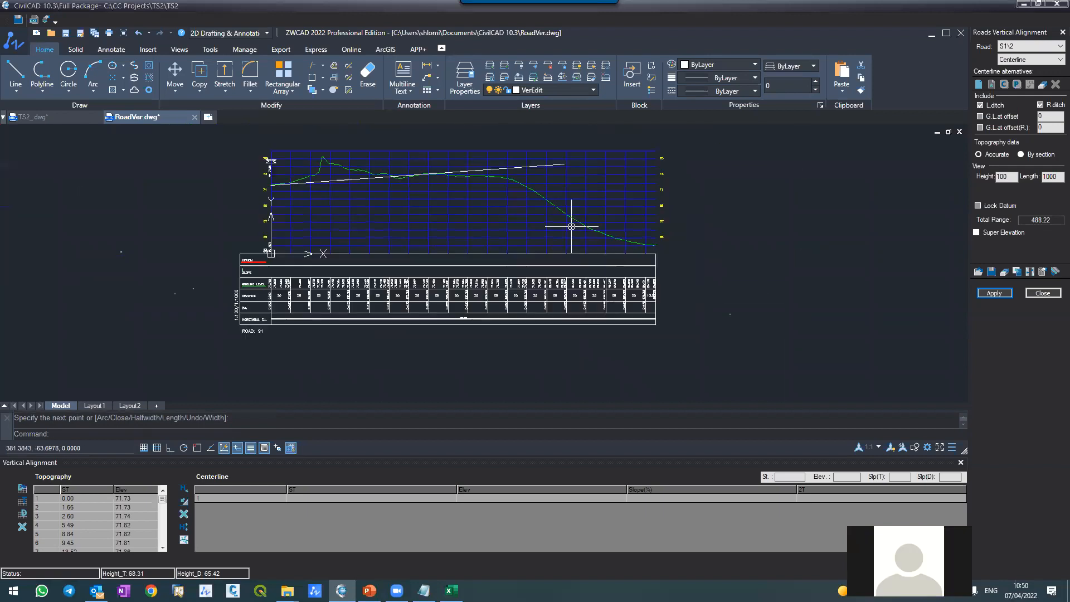
pyautogui.write('pl')
pyautogui.press('Return')
pyautogui.scroll(4, 538, 201)
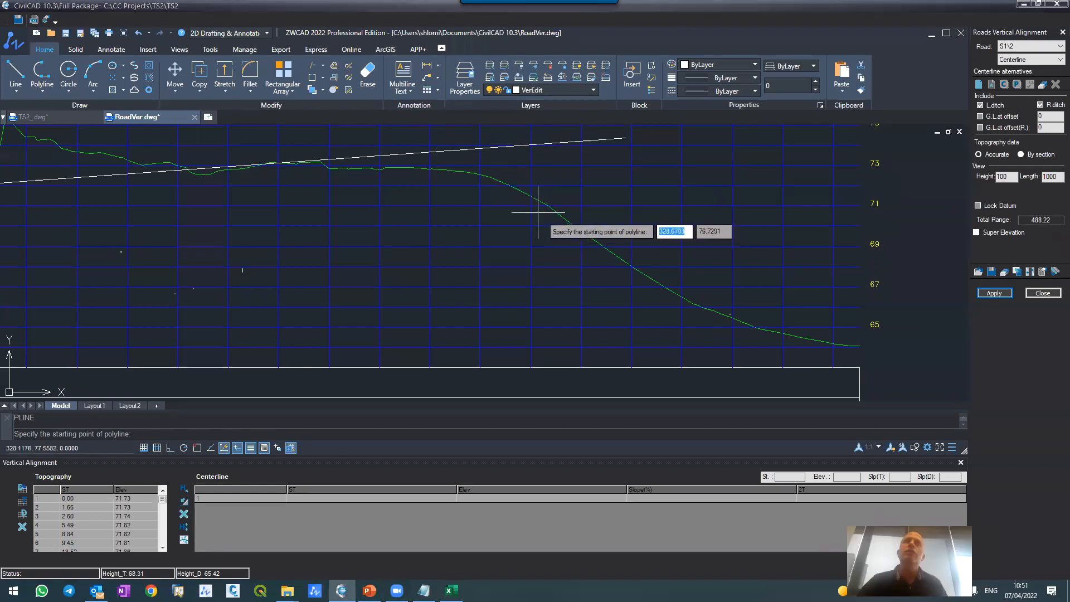
pyautogui.click(457, 131)
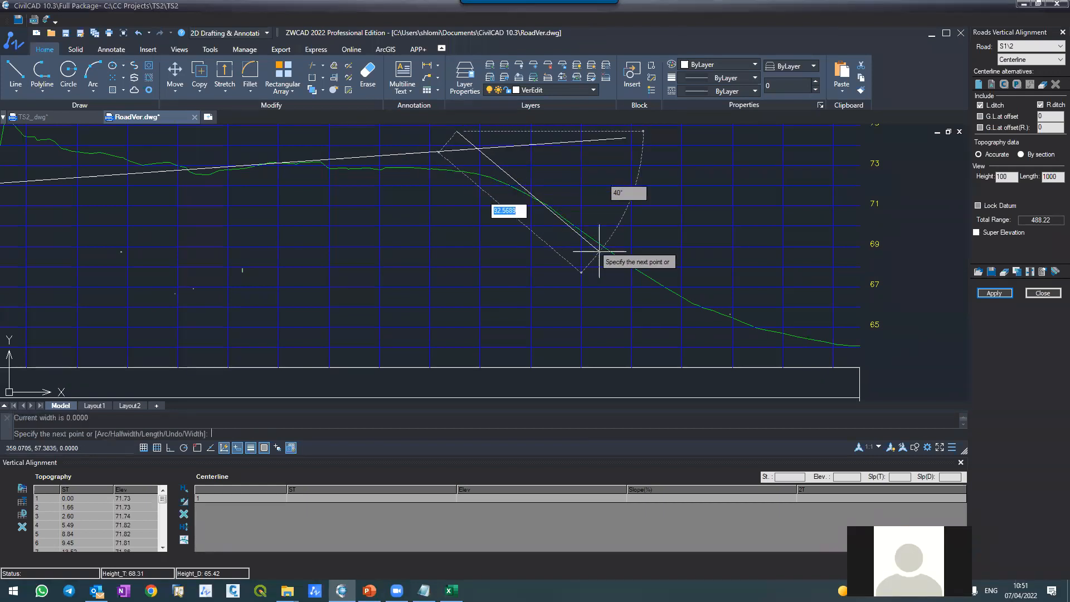
pyautogui.click(751, 357)
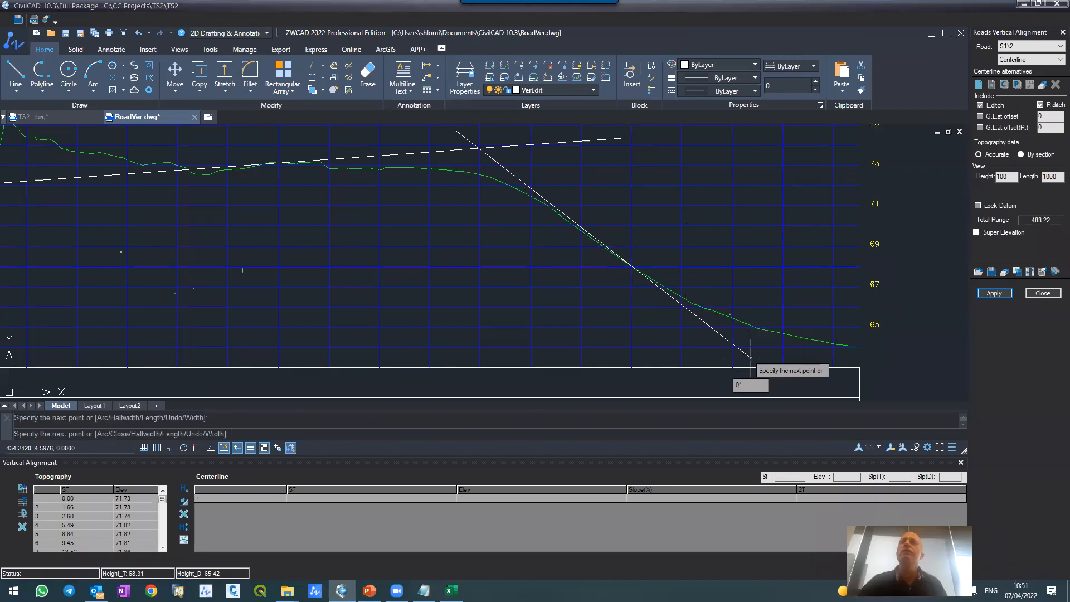
pyautogui.press('Return')
pyautogui.press('Return')
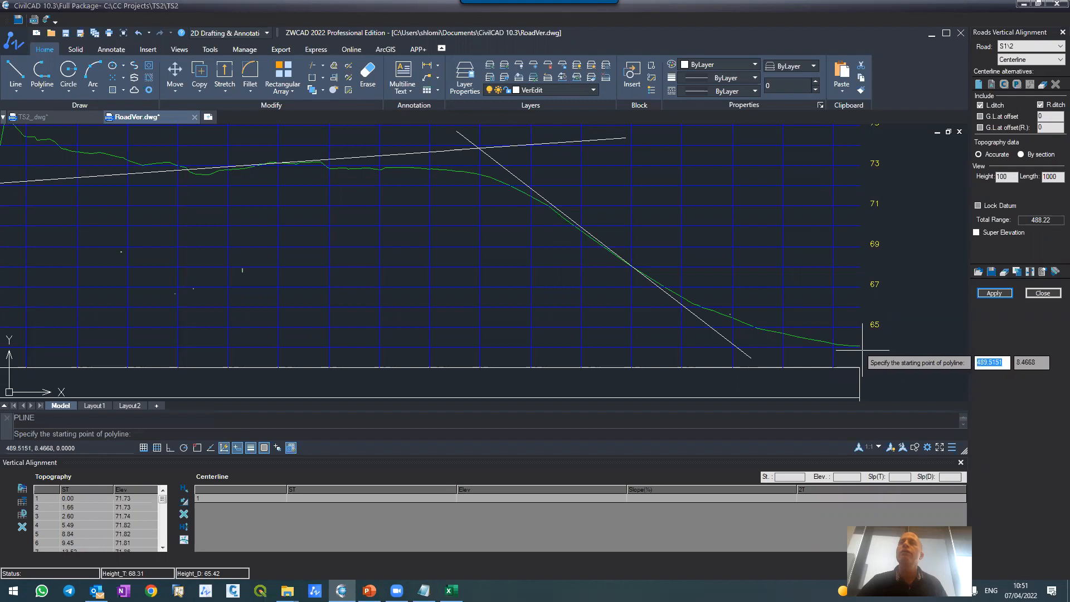
# Step: With object snap on, draw a third polyline tangent from the ground profile's end back across the second line, about 124 units long
pyautogui.click(195, 448)
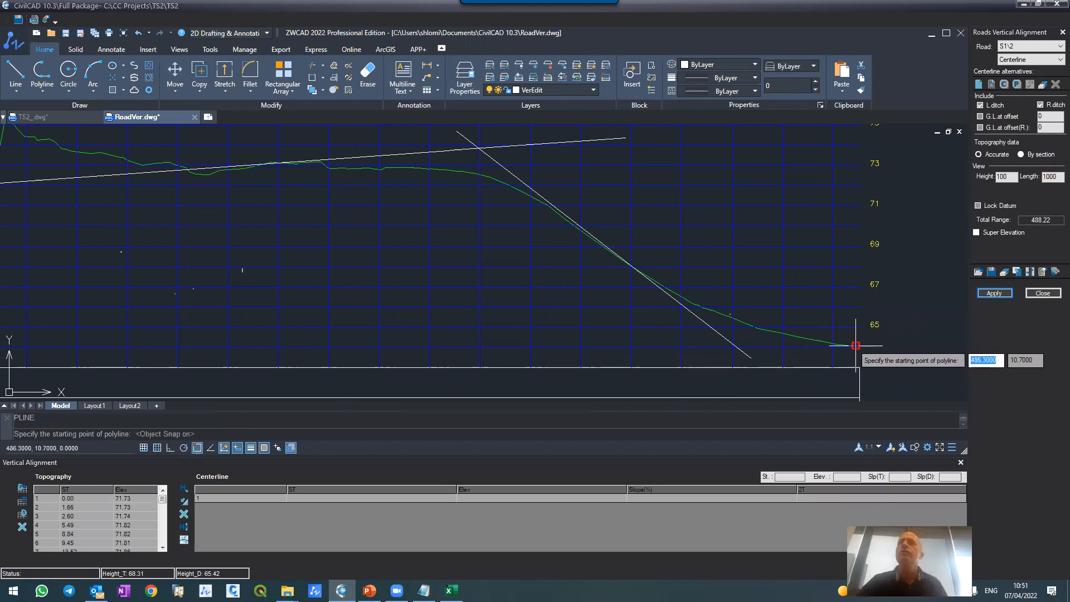
pyautogui.scroll(5, 858, 343)
pyautogui.click(802, 282)
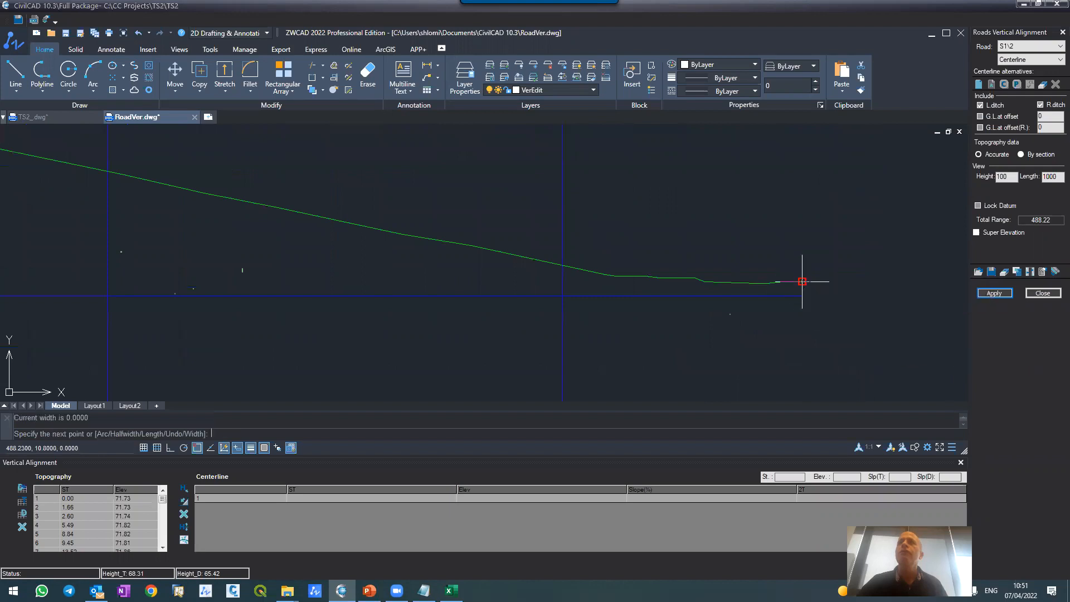
pyautogui.scroll(3, 802, 282)
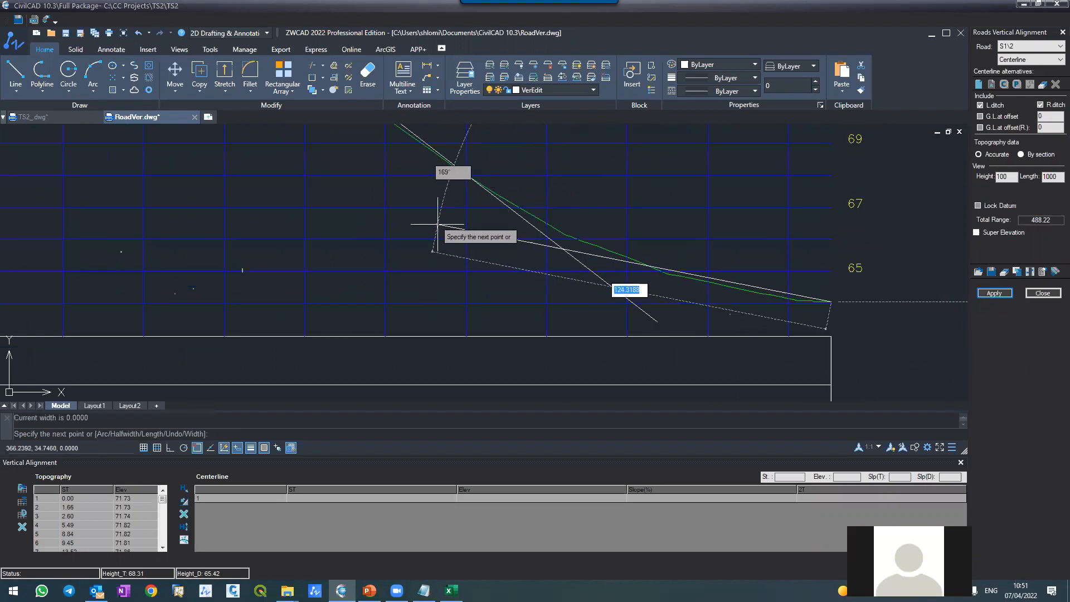
pyautogui.click(433, 226)
pyautogui.press('Return')
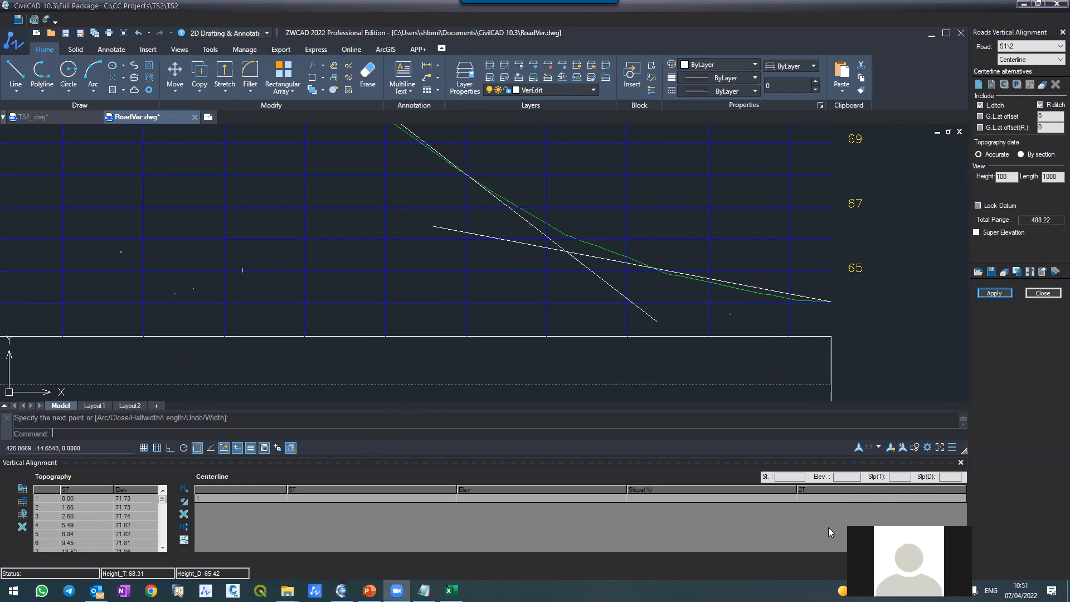
# Step: Examine the drawn tangents against the ground profile, especially around the road M level marker at S1's start
pyautogui.scroll(-5, 656, 239)
pyautogui.scroll(4, 544, 232)
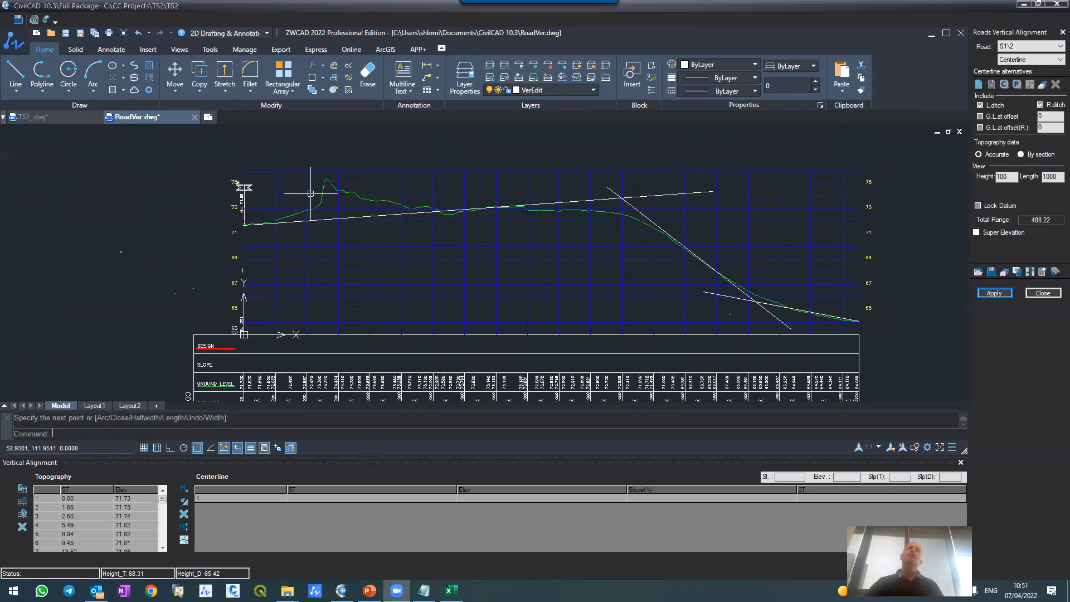
pyautogui.scroll(4, 310, 188)
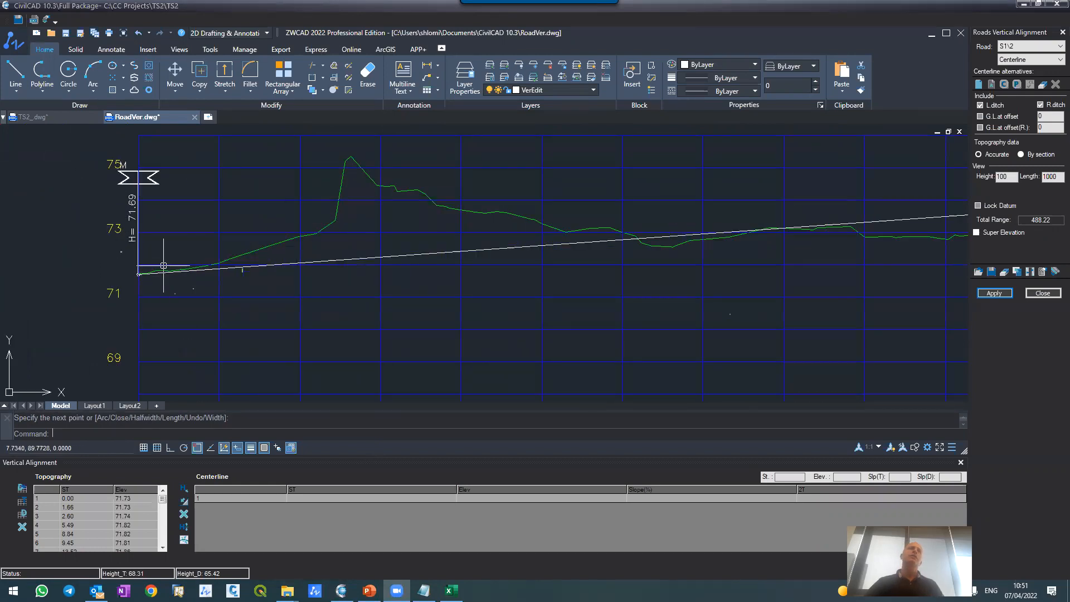
pyautogui.scroll(4, 164, 269)
pyautogui.scroll(-2, 312, 303)
pyautogui.scroll(-2, 215, 270)
pyautogui.scroll(2, 200, 270)
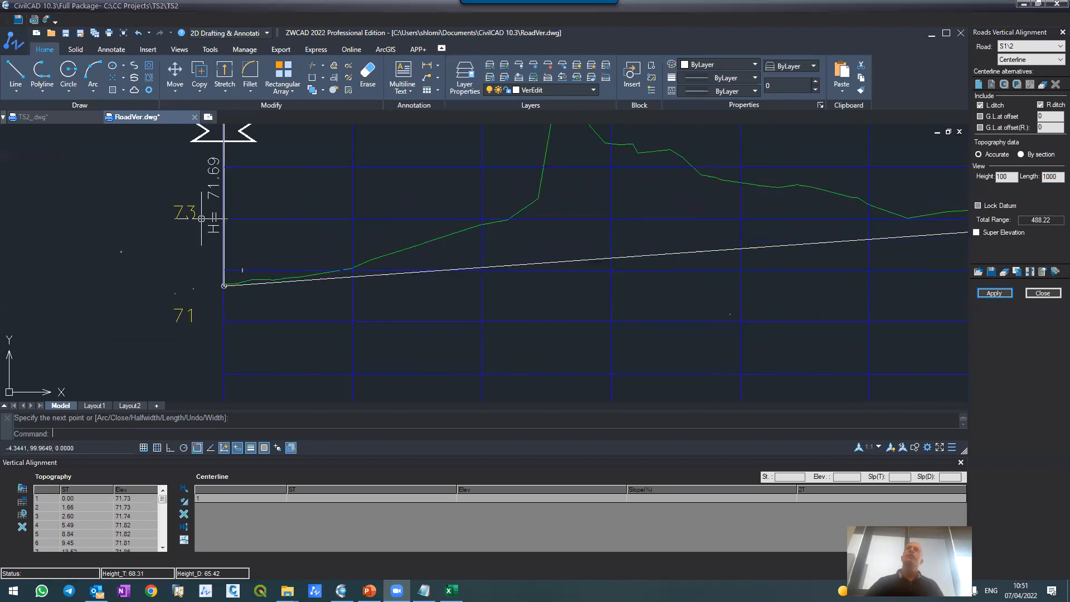
pyautogui.scroll(-2, 218, 251)
pyautogui.scroll(2, 198, 162)
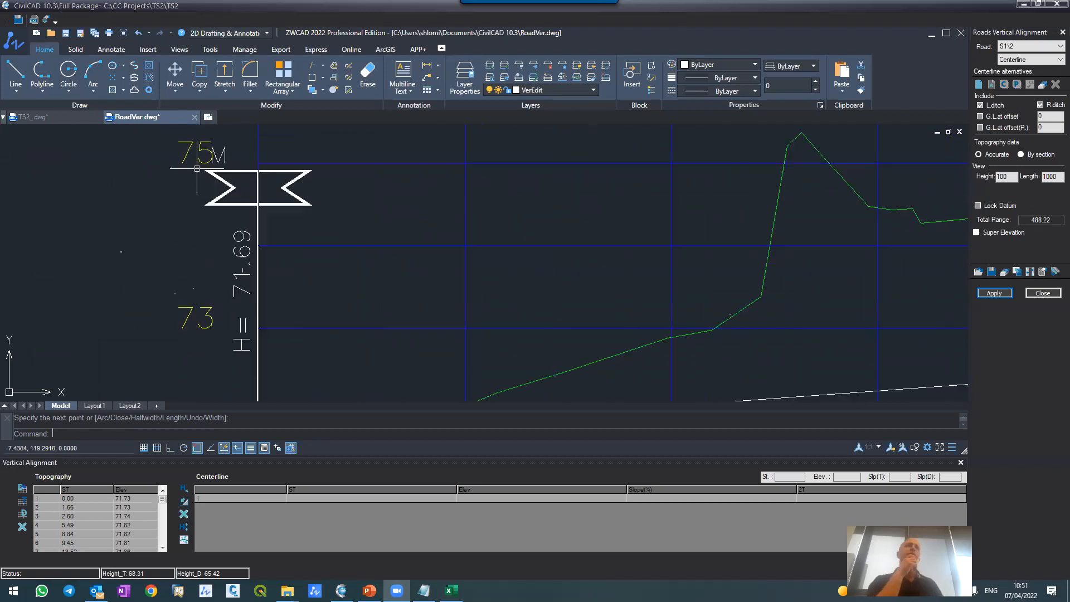
pyautogui.scroll(-2, 199, 186)
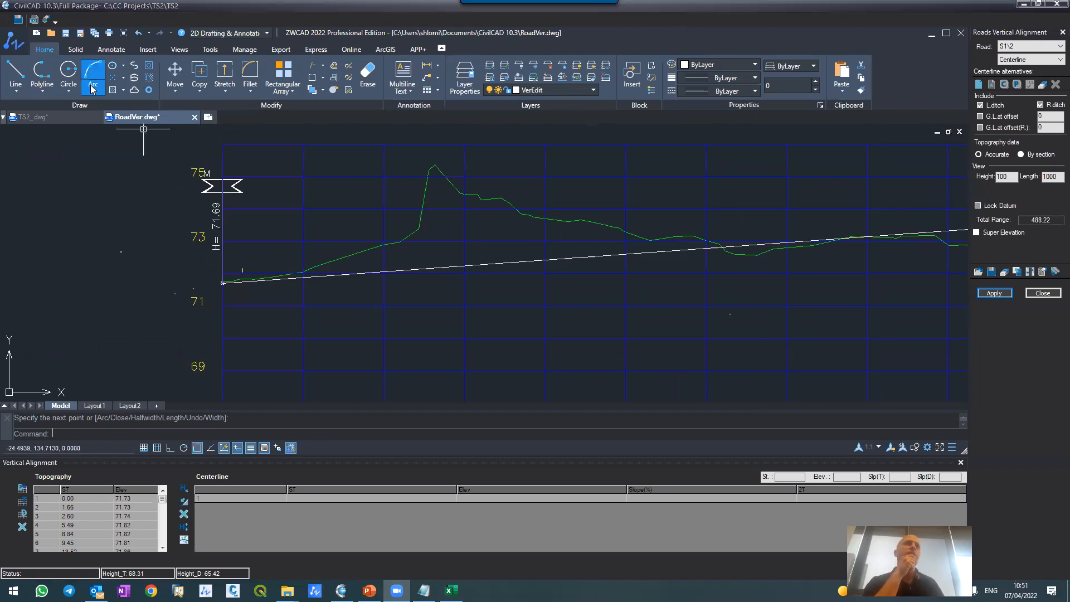
# Step: Trim the first tangent's overrun beyond its crossing with the steep second tangent
pyautogui.click(68, 118)
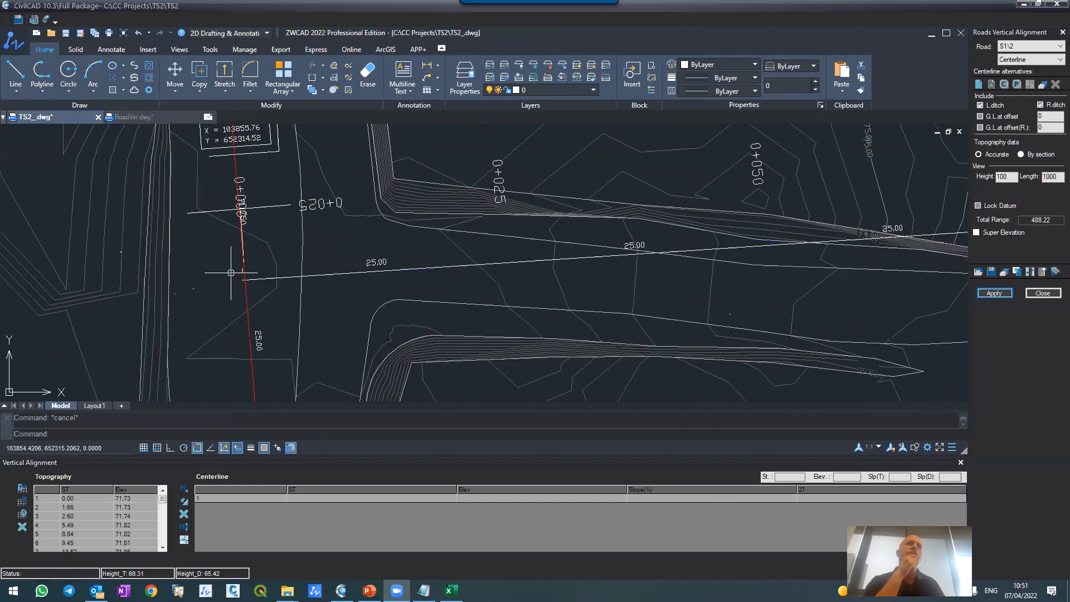
pyautogui.click(164, 119)
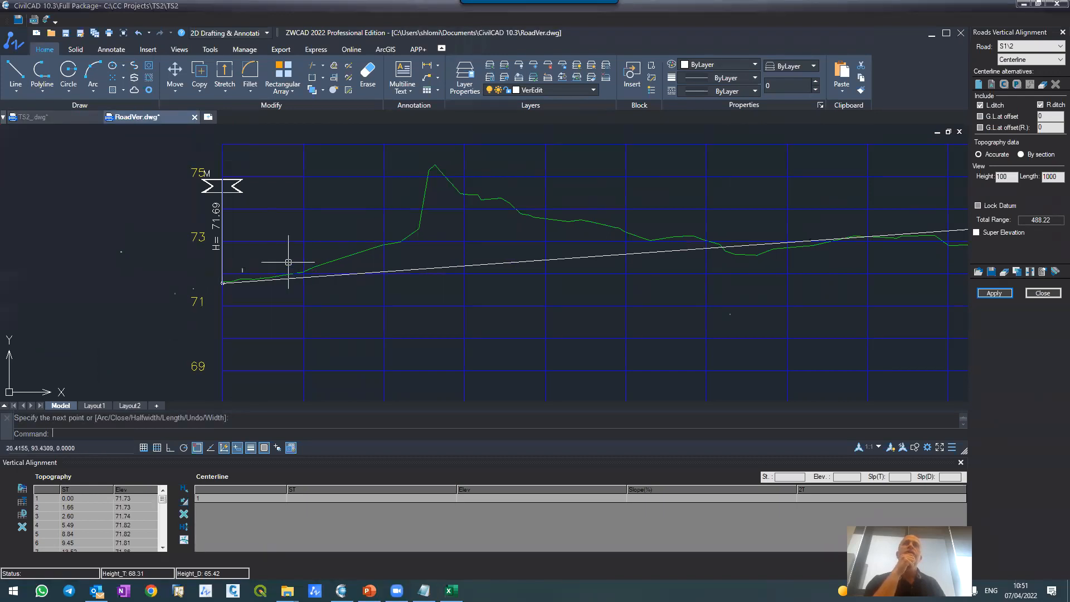
pyautogui.scroll(-5, 453, 187)
pyautogui.scroll(5, 585, 195)
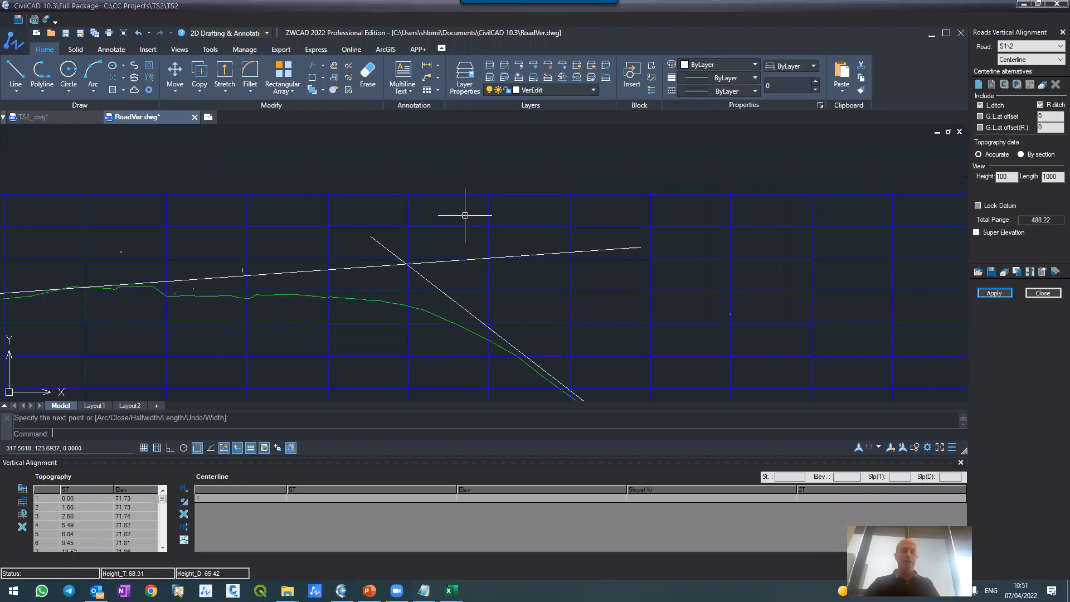
pyautogui.write('im')
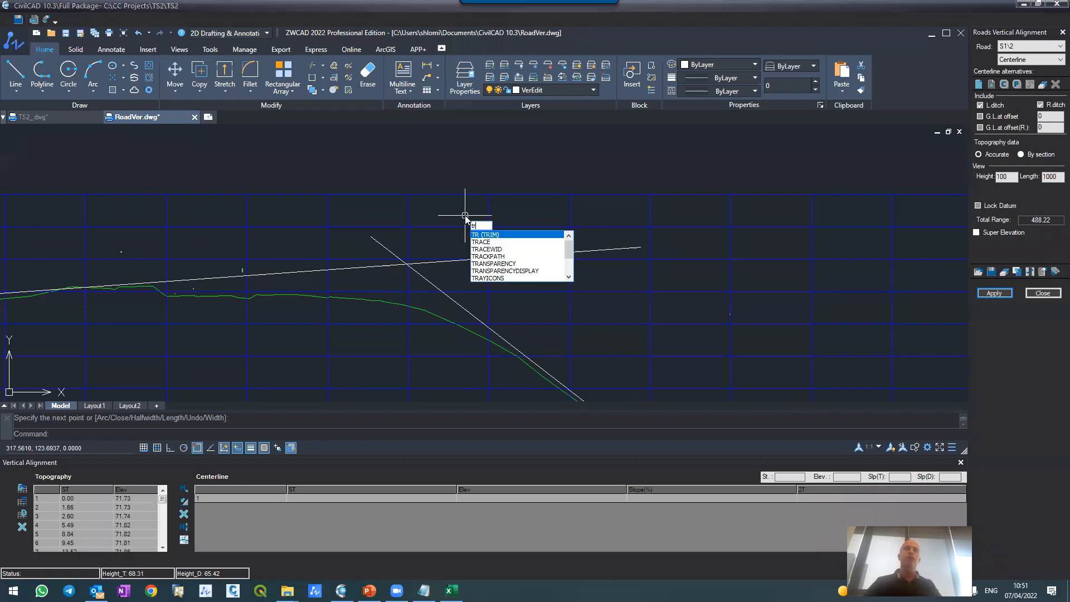
pyautogui.press('Return')
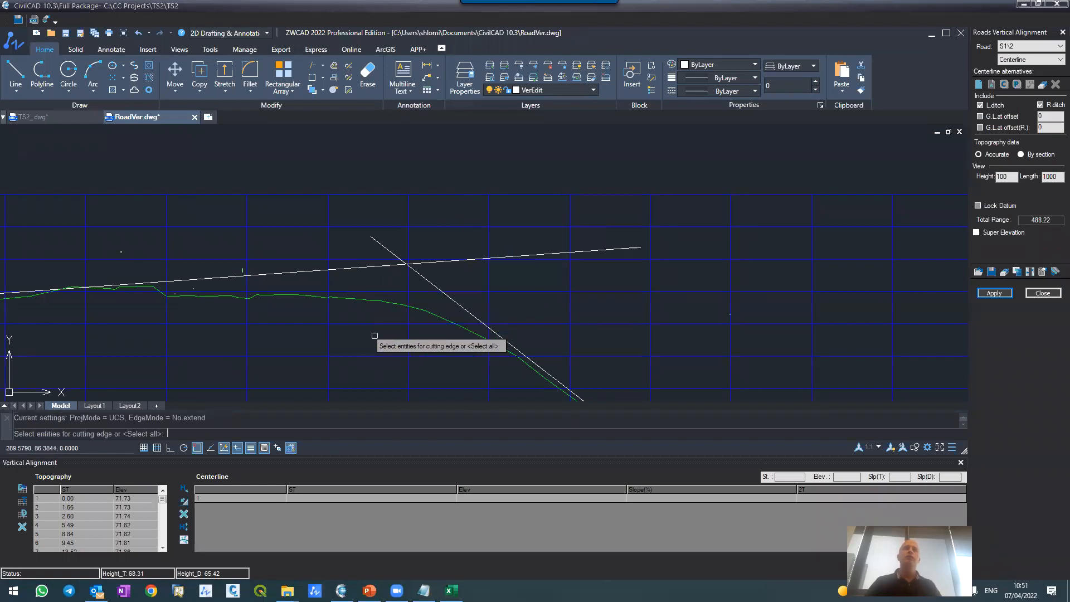
pyautogui.click(381, 243)
pyautogui.press('Return')
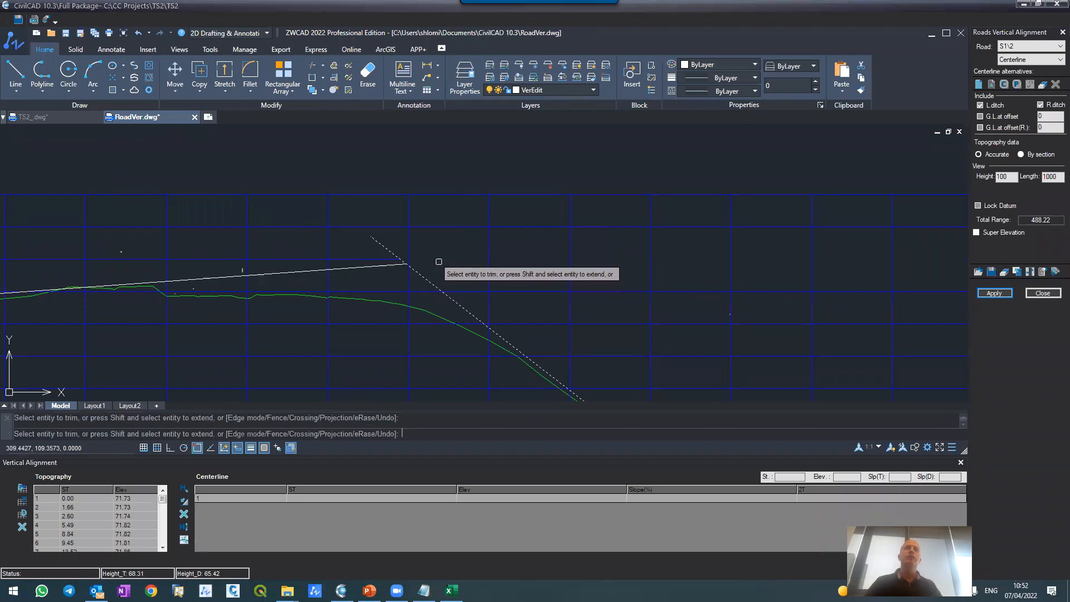
pyautogui.click(440, 262)
pyautogui.press('Return')
# Step: Trim the second tangent's upper overrun back to the first tangent
pyautogui.press('Return')
pyautogui.click(376, 265)
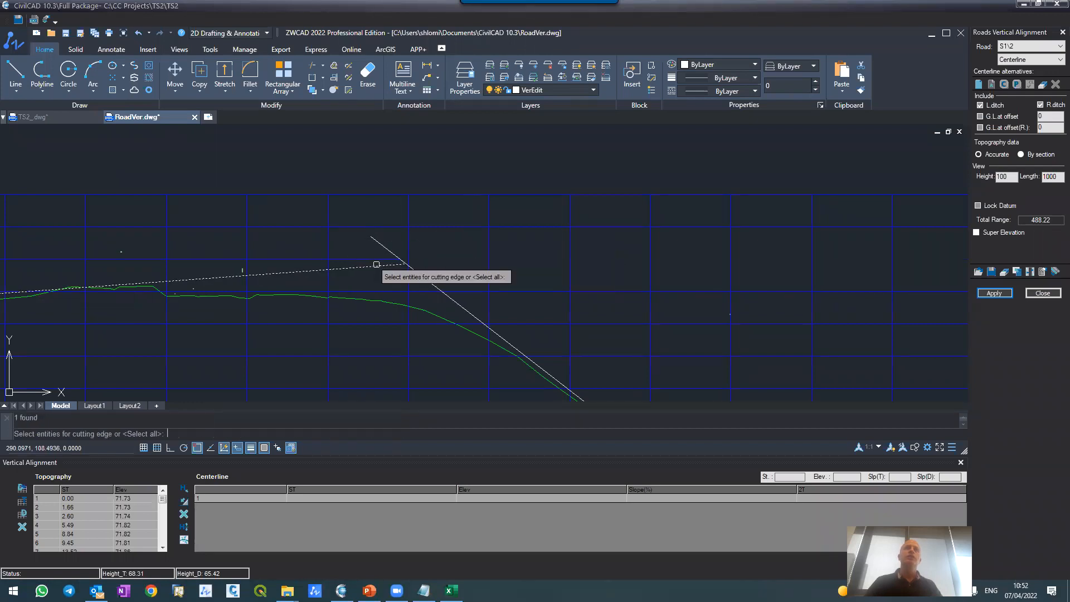
pyautogui.press('Return')
pyautogui.click(379, 243)
# Step: Trim the second and third tangents to each other at their lower crossing, forming a single corner
pyautogui.press('Return')
pyautogui.scroll(-5, 255, 136)
pyautogui.scroll(6, 383, 231)
pyautogui.press('Return')
pyautogui.scroll(2, 604, 393)
pyautogui.click(594, 360)
pyautogui.press('Return')
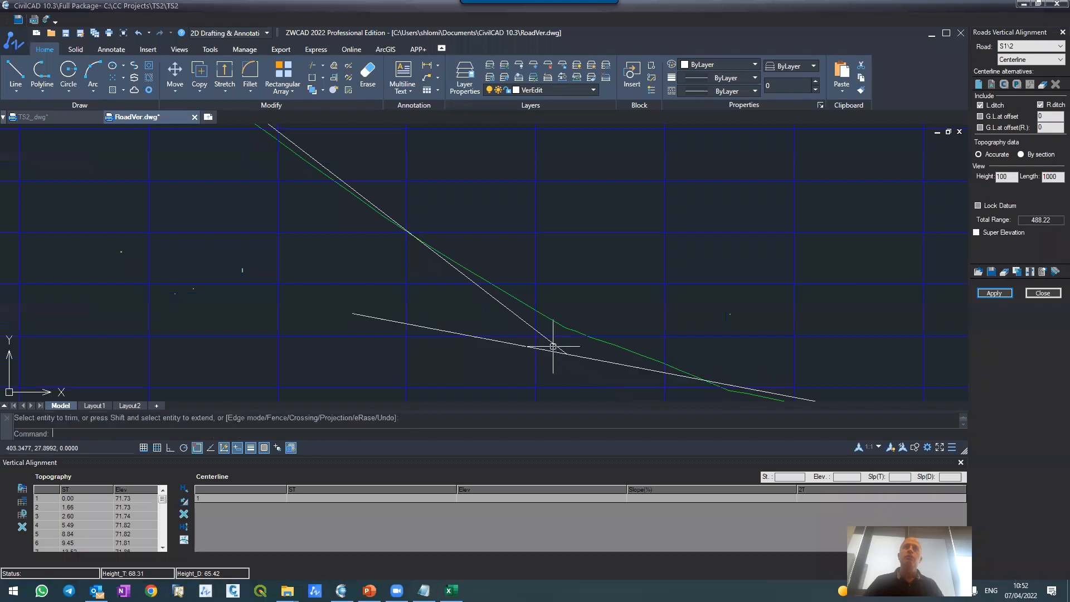
pyautogui.click(552, 350)
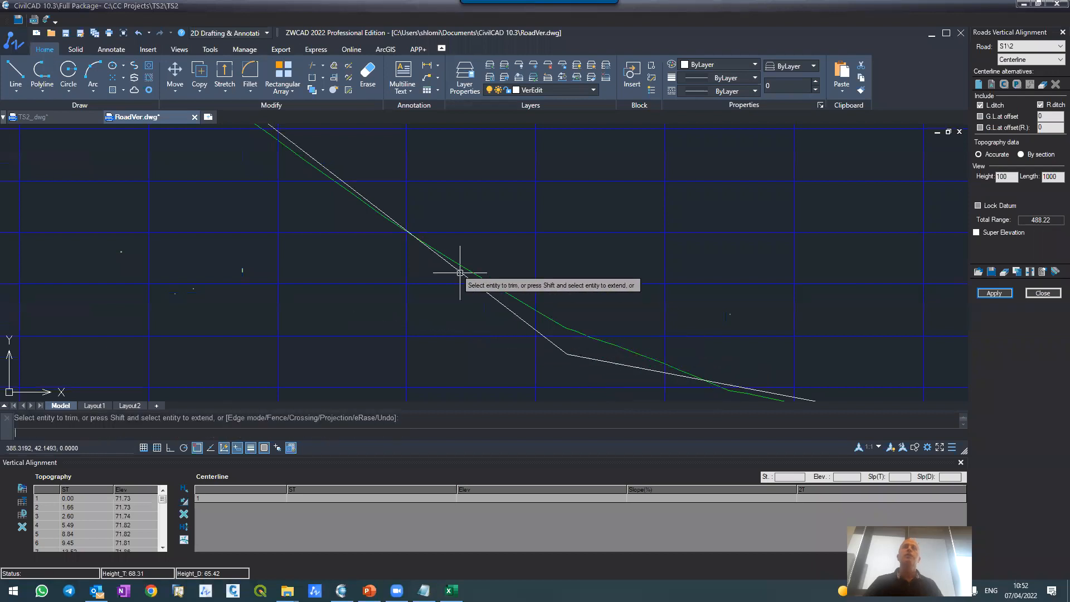
pyautogui.press('Escape')
# Step: Apply the trimmed tangents as S1's design centerline, changing only the vertical alignment and not the cross sections
pyautogui.scroll(-6, 454, 273)
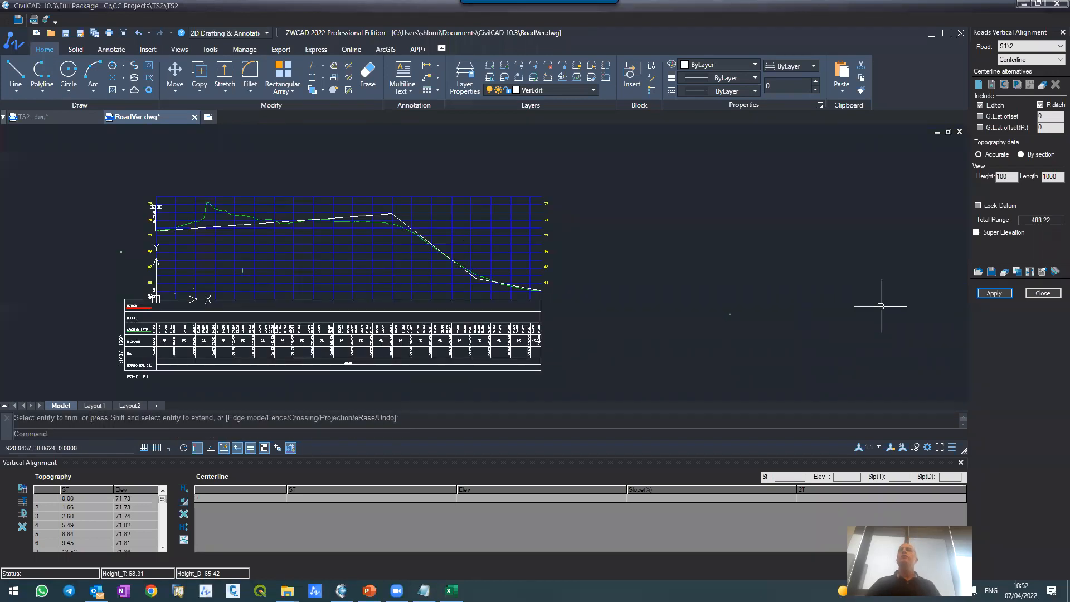
pyautogui.click(982, 295)
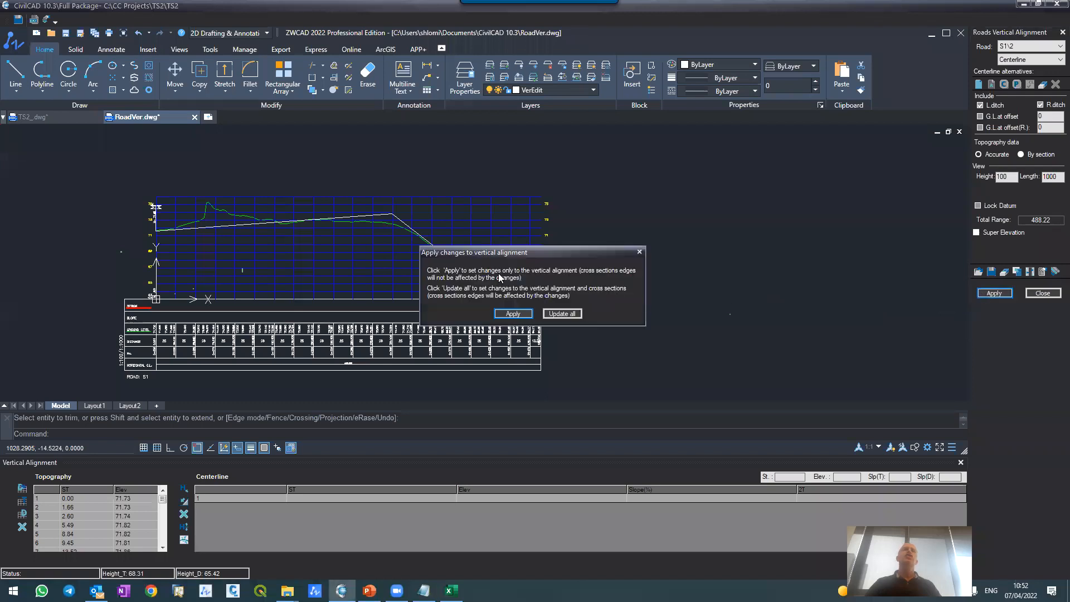
pyautogui.click(513, 313)
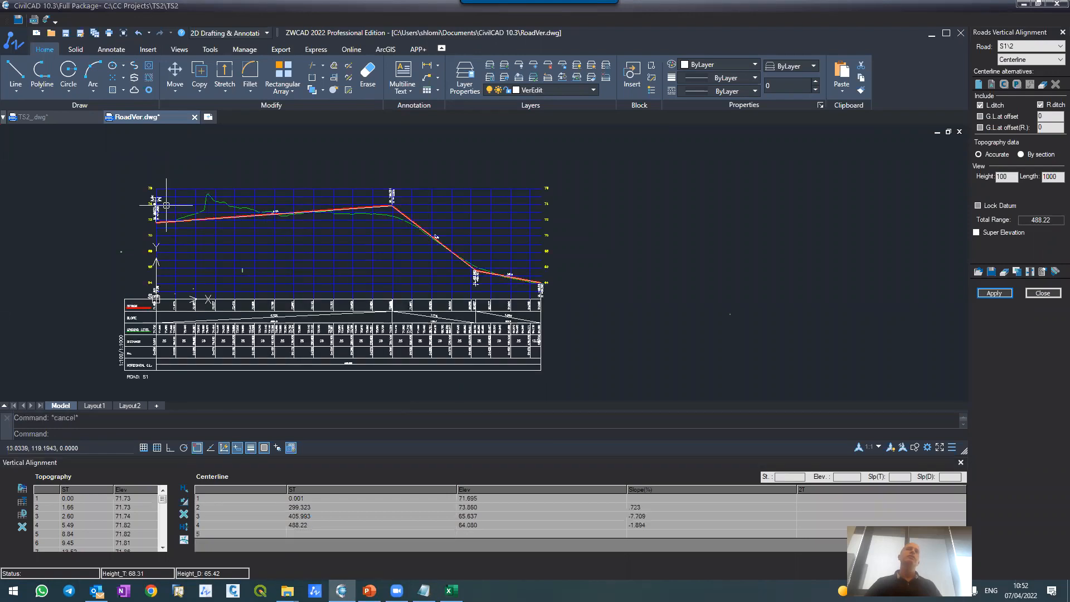
# Step: Examine S1's design line against the ground profile, checking the slopes, the start level at road M and both vertices
pyautogui.scroll(3, 223, 216)
pyautogui.scroll(-2, 234, 210)
pyautogui.scroll(3, 187, 210)
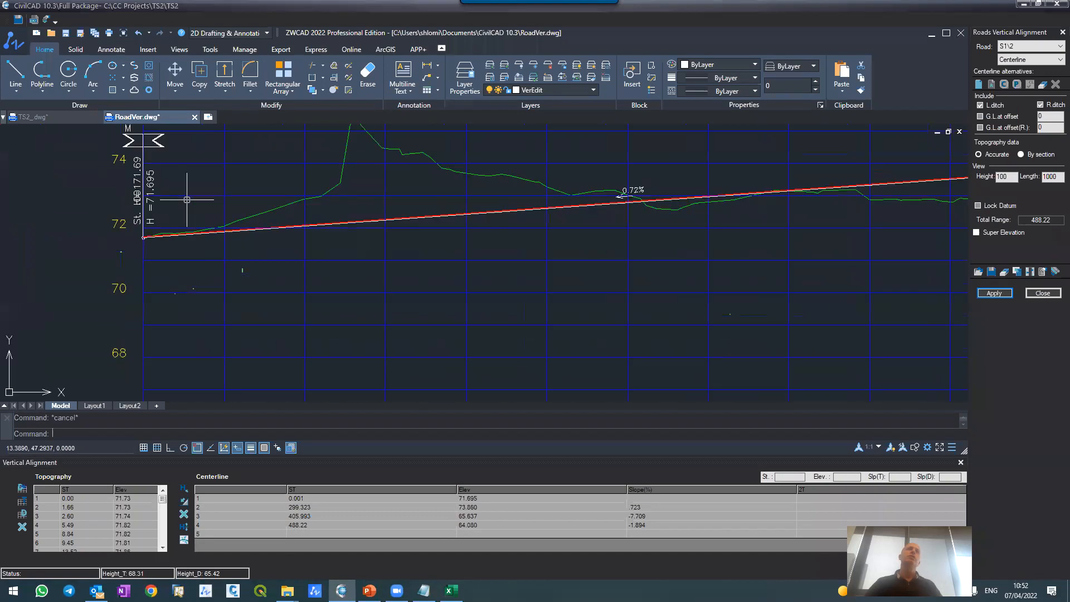
pyautogui.scroll(3, 186, 191)
pyautogui.scroll(-6, 186, 195)
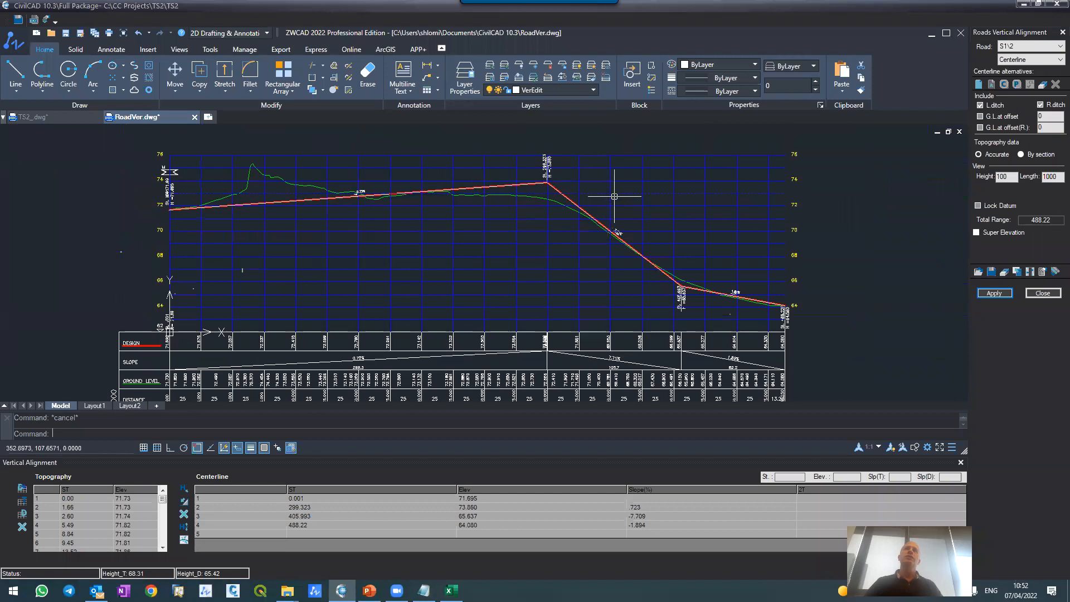
pyautogui.scroll(3, 616, 231)
pyautogui.scroll(-5, 613, 254)
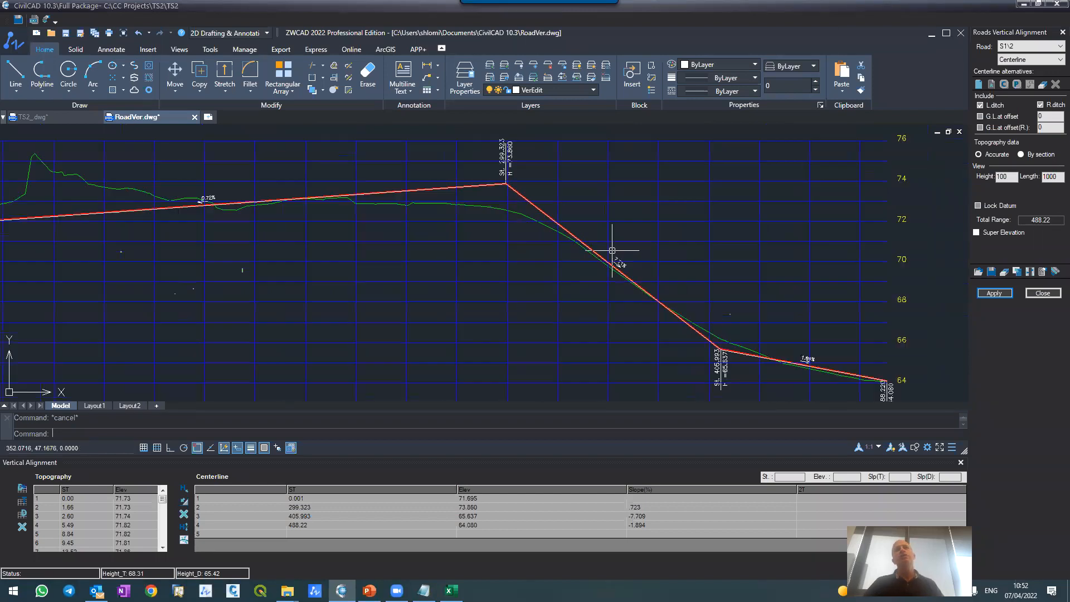
pyautogui.scroll(5, 741, 340)
pyautogui.scroll(-2, 807, 367)
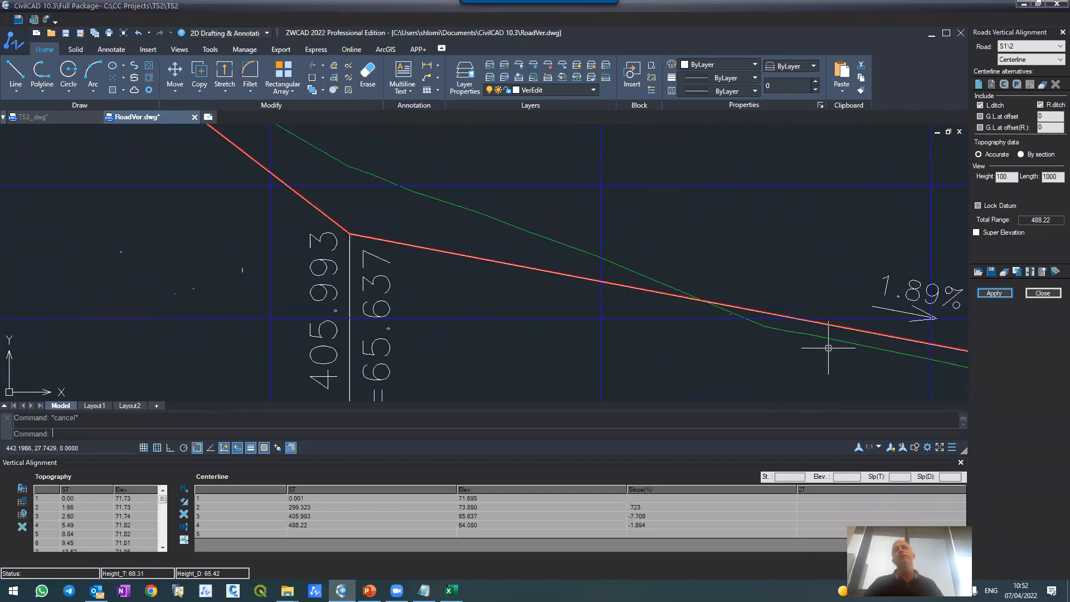
pyautogui.scroll(-3, 734, 300)
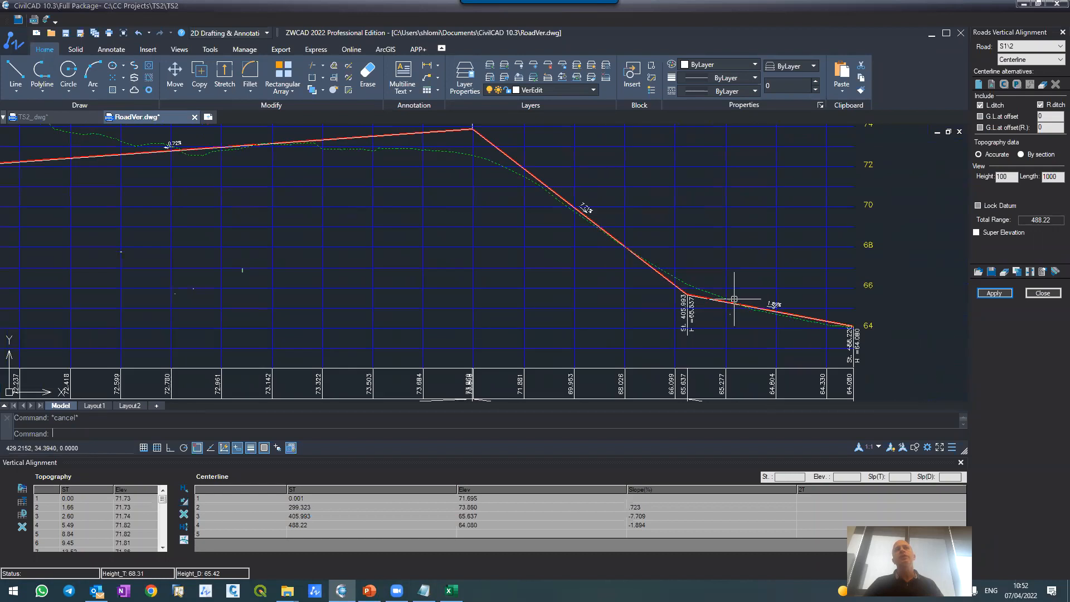
pyautogui.scroll(-2, 735, 300)
pyautogui.scroll(4, 554, 232)
pyautogui.scroll(-2, 559, 254)
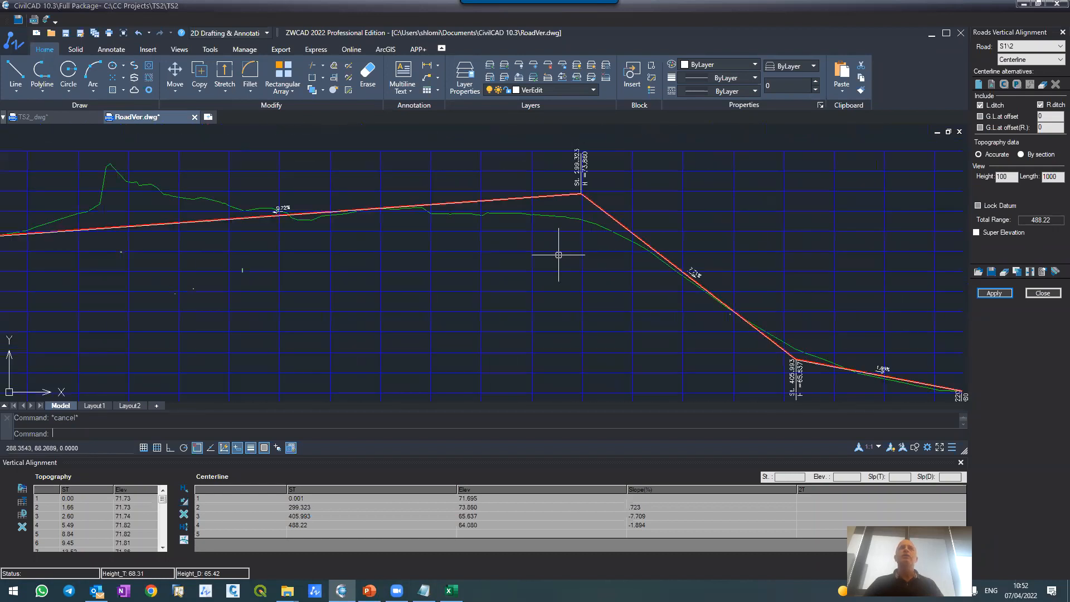
pyautogui.scroll(3, 541, 215)
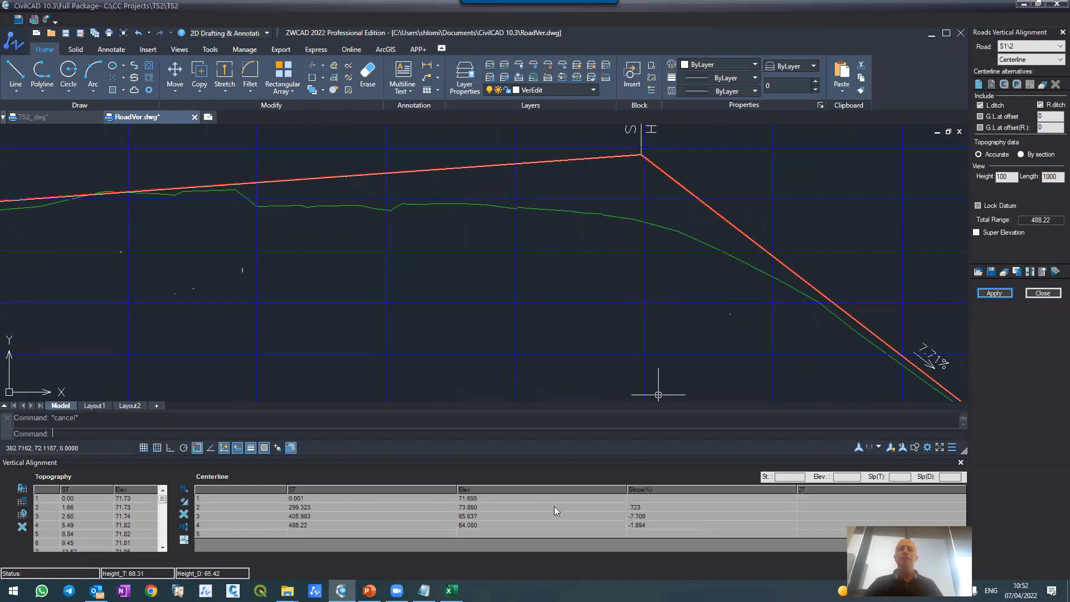
# Step: Set 2T to 60 for the centerline's second point at station 299.323 and apply it to the vertical alignment only
pyautogui.click(221, 508)
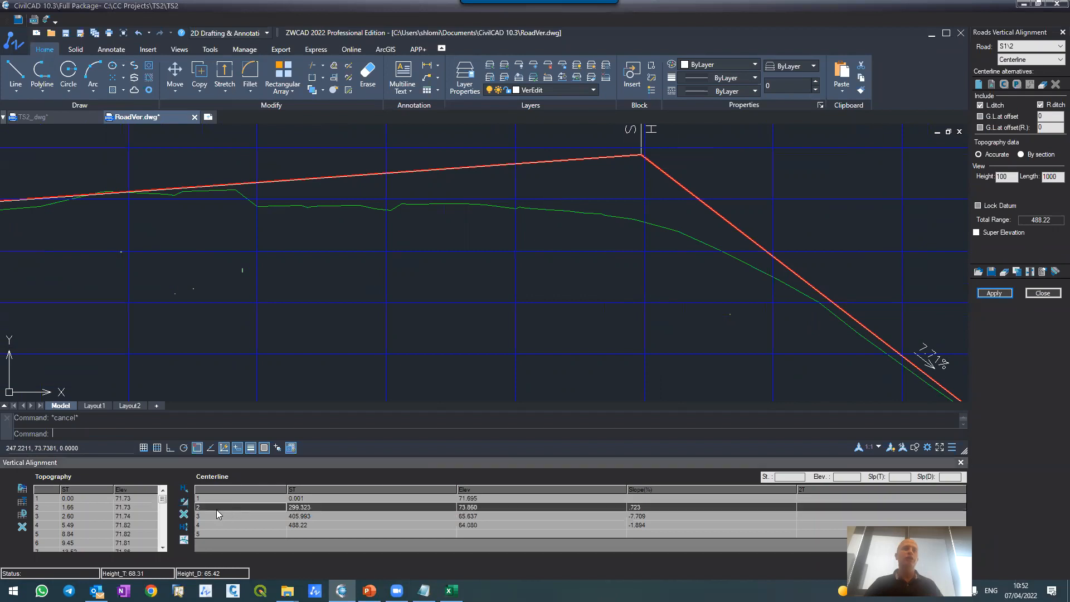
pyautogui.scroll(-6, 394, 334)
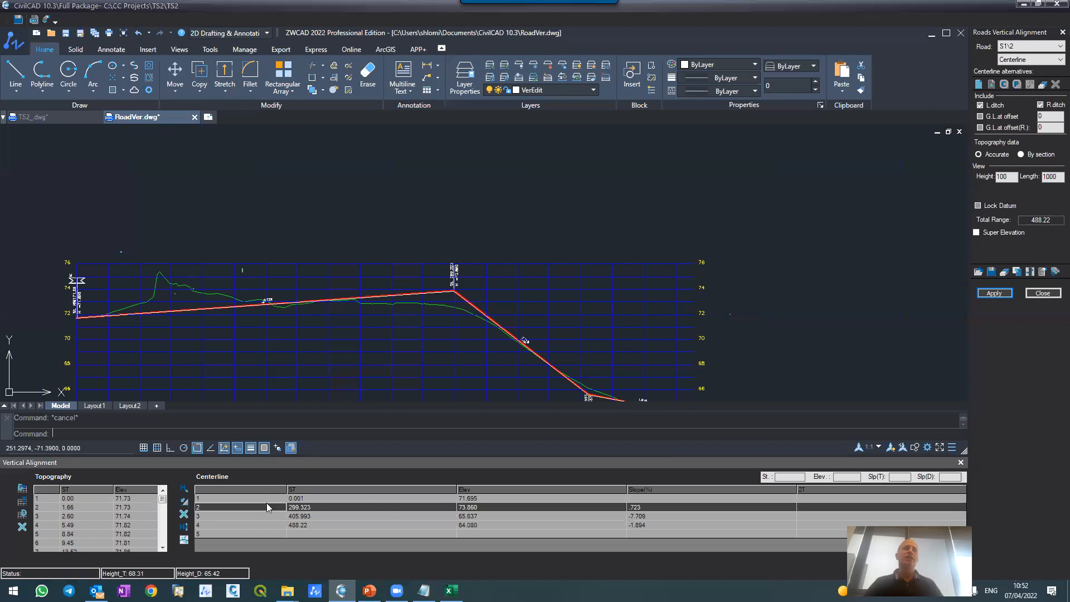
pyautogui.click(815, 507)
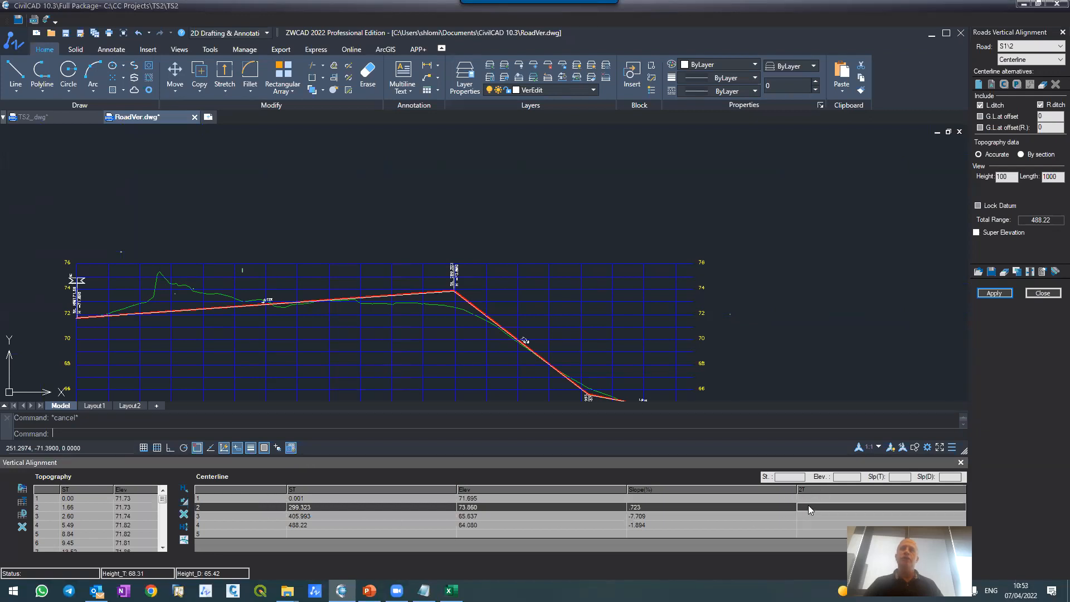
pyautogui.write('6')
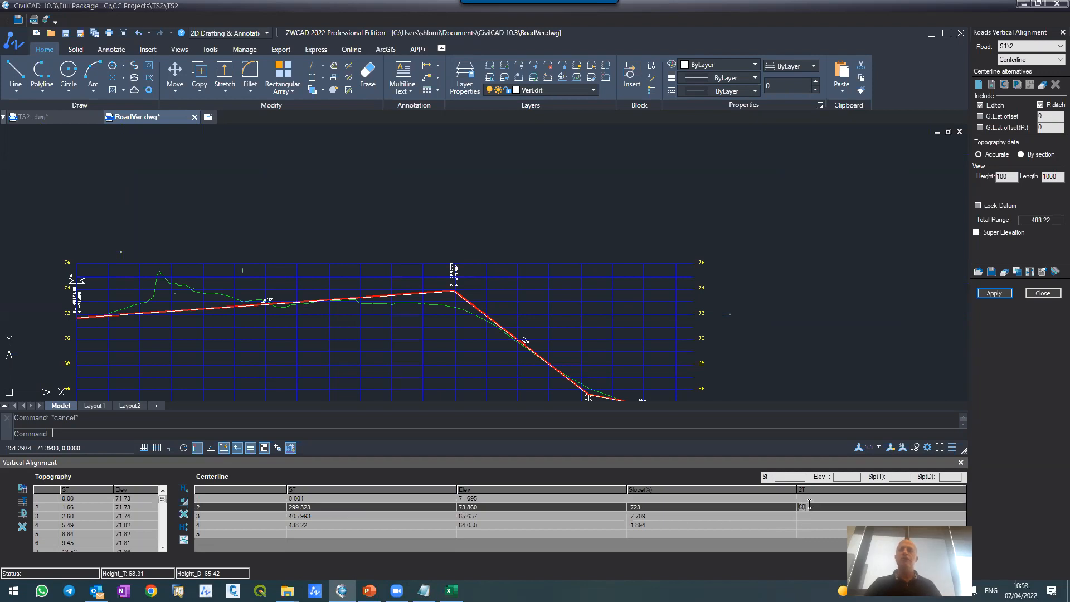
pyautogui.write('0')
pyautogui.click(994, 294)
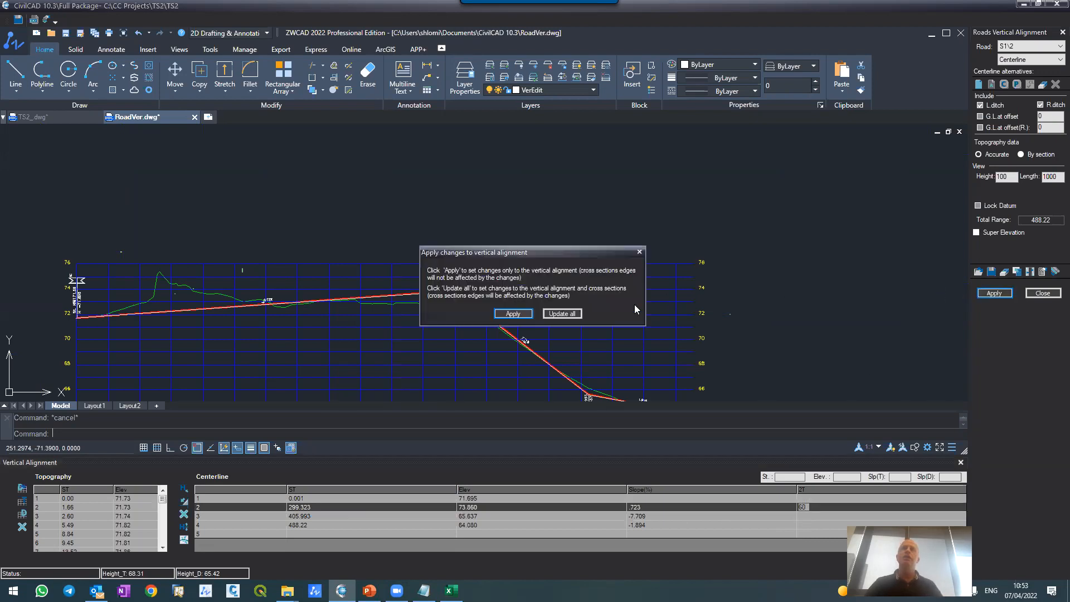
pyautogui.click(513, 315)
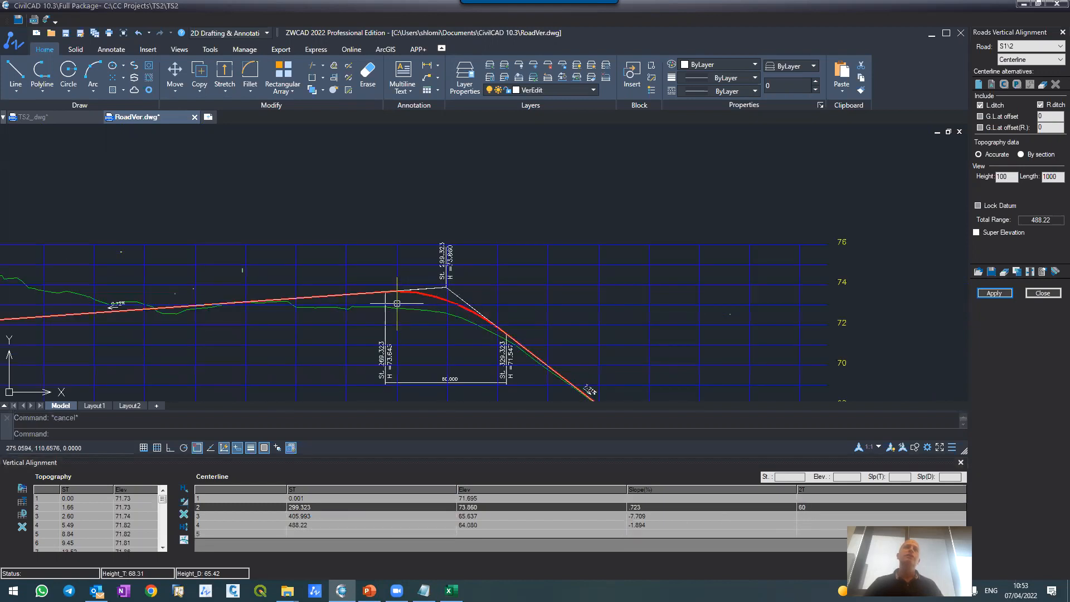
# Step: Fit an arc at station 405.993 through a ground-profile point just before the vertex, 2T about 71.7, and apply it to the vertical alignment only
pyautogui.scroll(5, 404, 295)
pyautogui.scroll(-4, 415, 234)
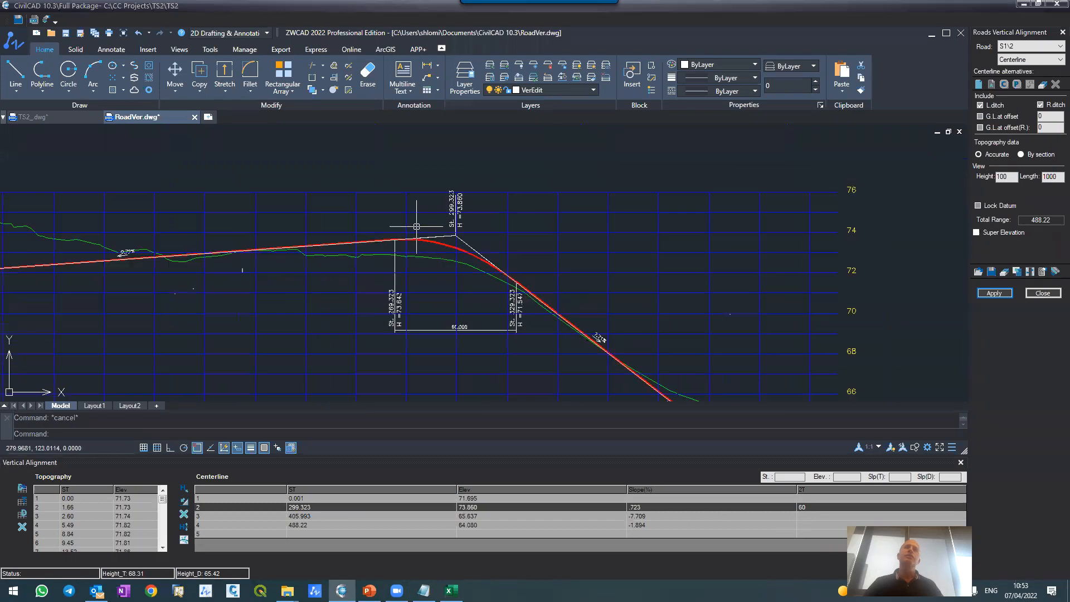
pyautogui.scroll(2, 416, 221)
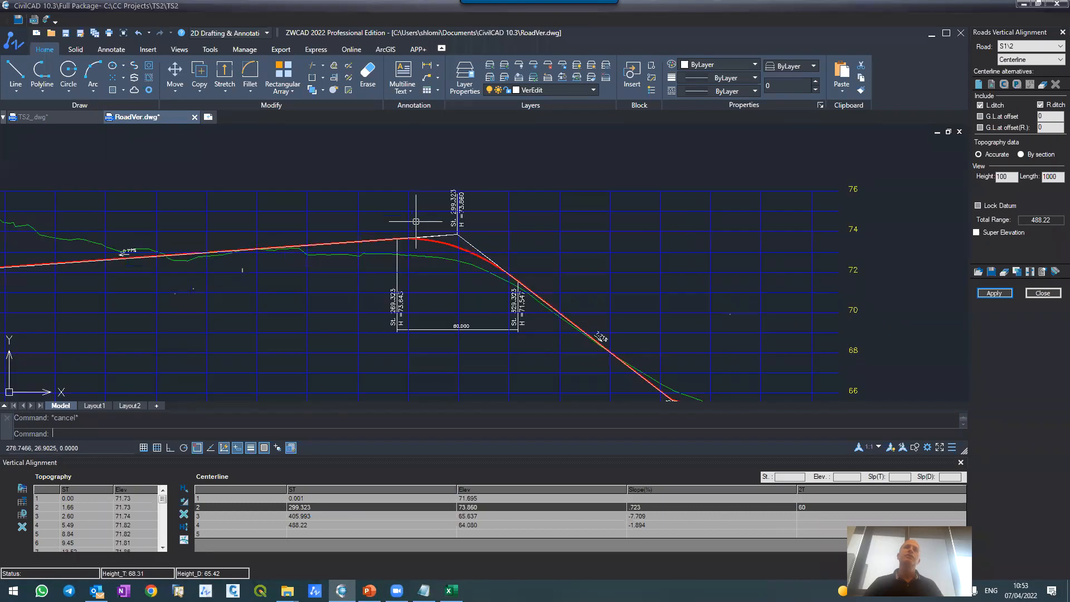
pyautogui.scroll(-3, 415, 222)
pyautogui.scroll(5, 513, 282)
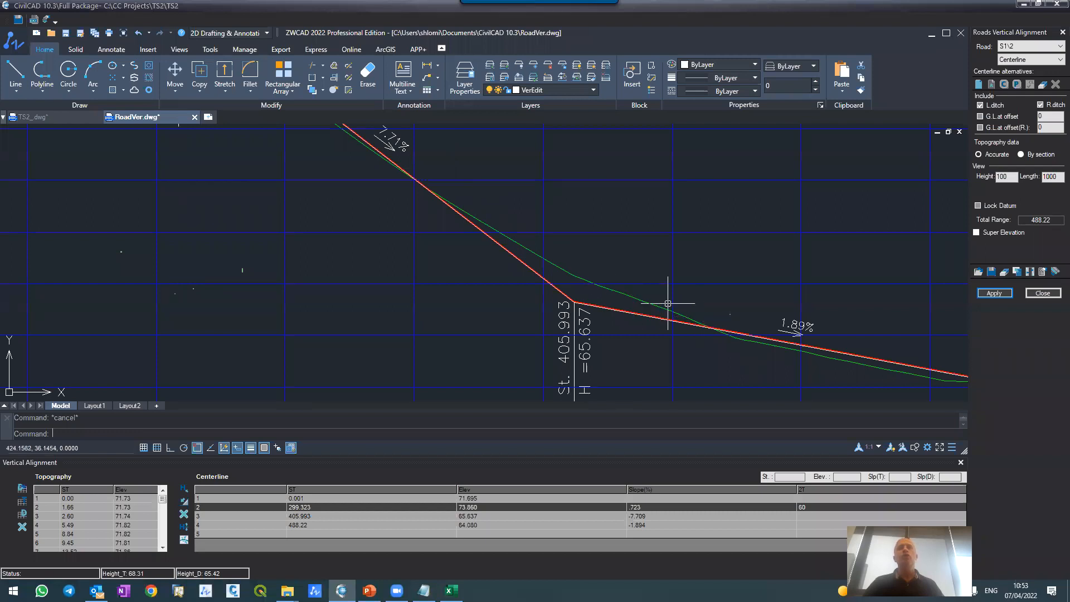
pyautogui.scroll(3, 565, 260)
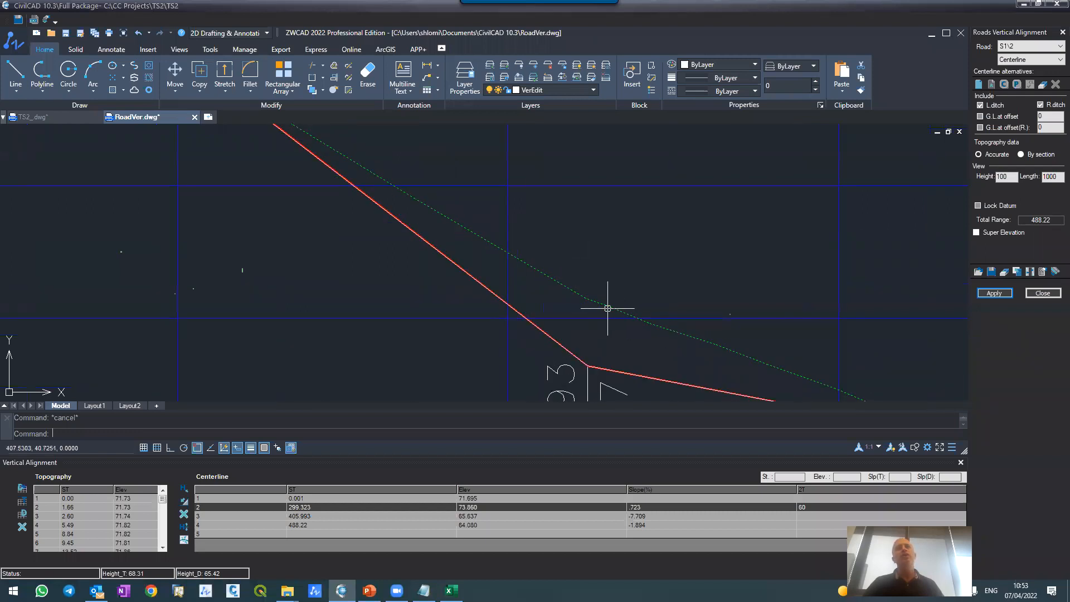
pyautogui.click(223, 517)
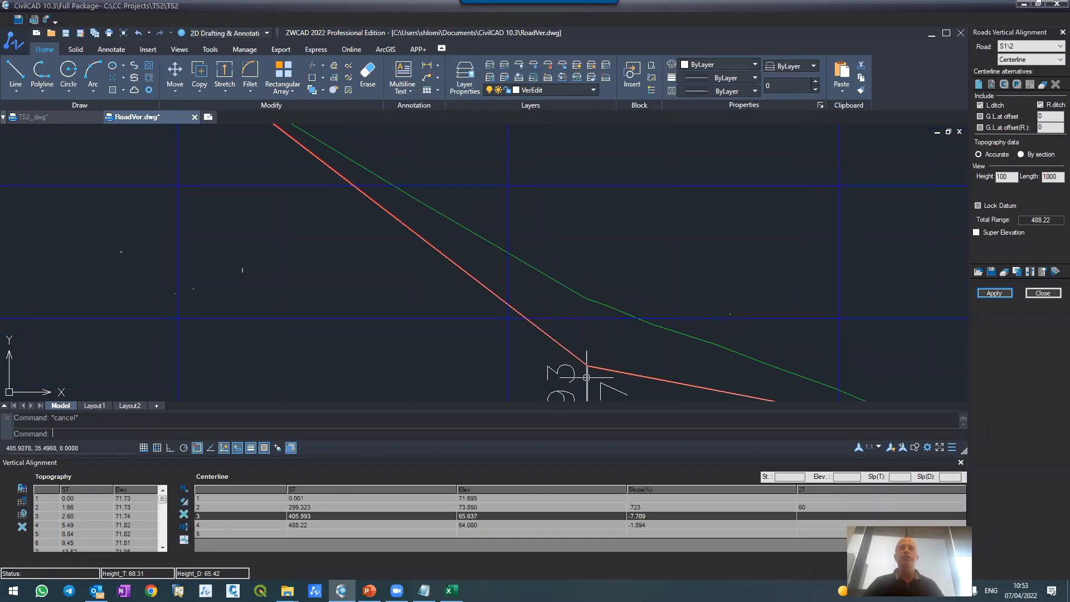
pyautogui.click(184, 545)
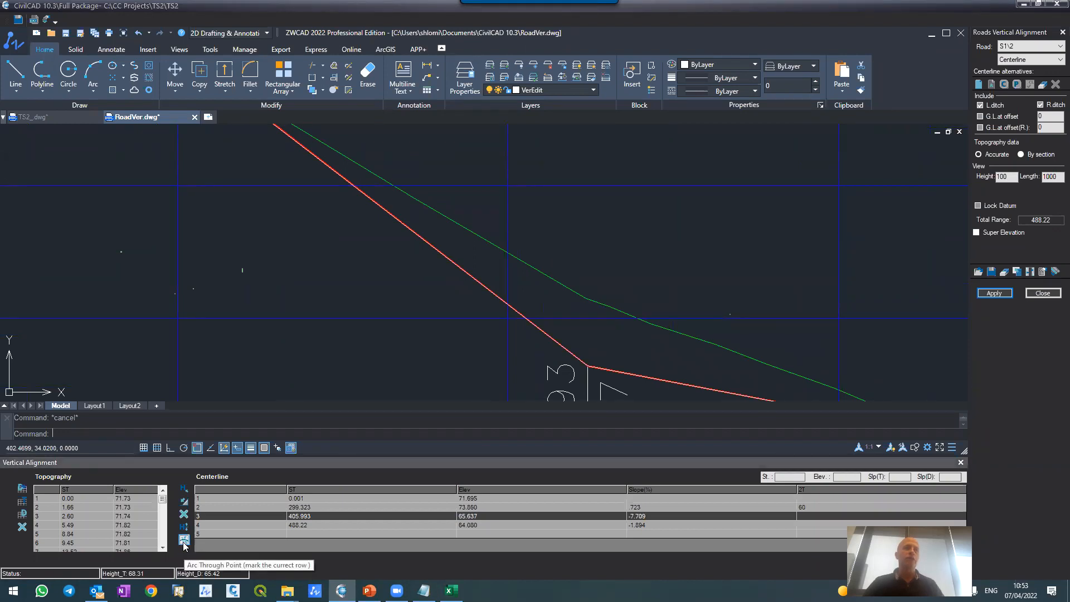
pyautogui.click(184, 546)
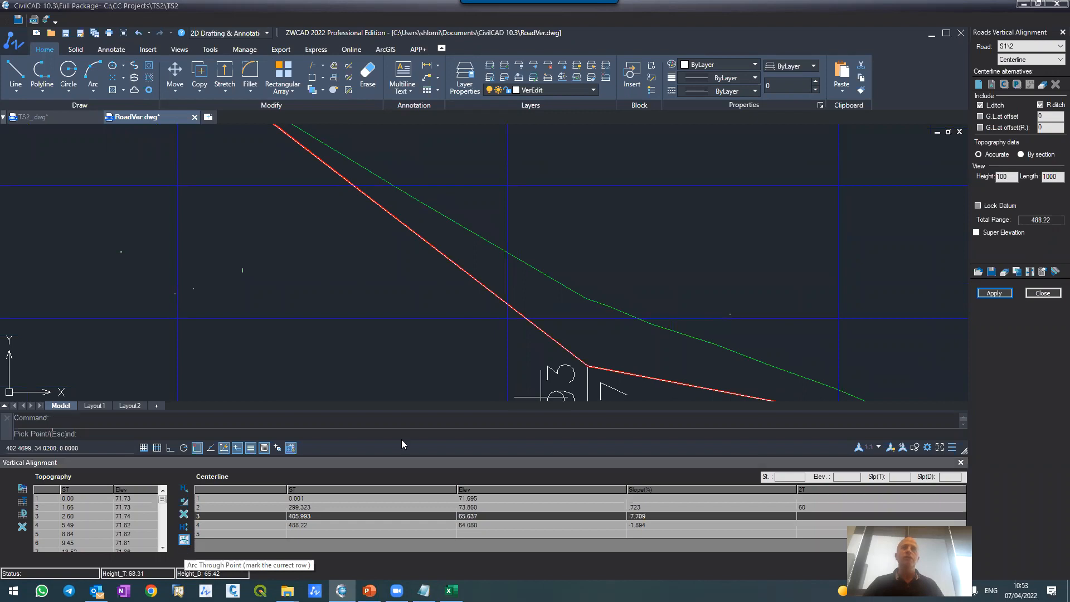
pyautogui.click(549, 282)
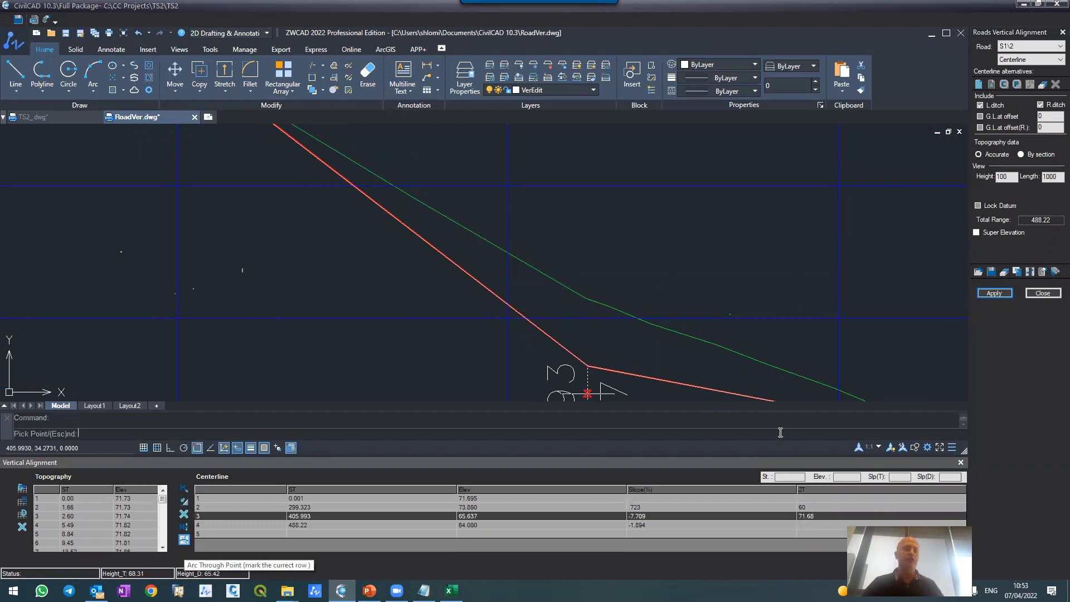
pyautogui.press('Escape')
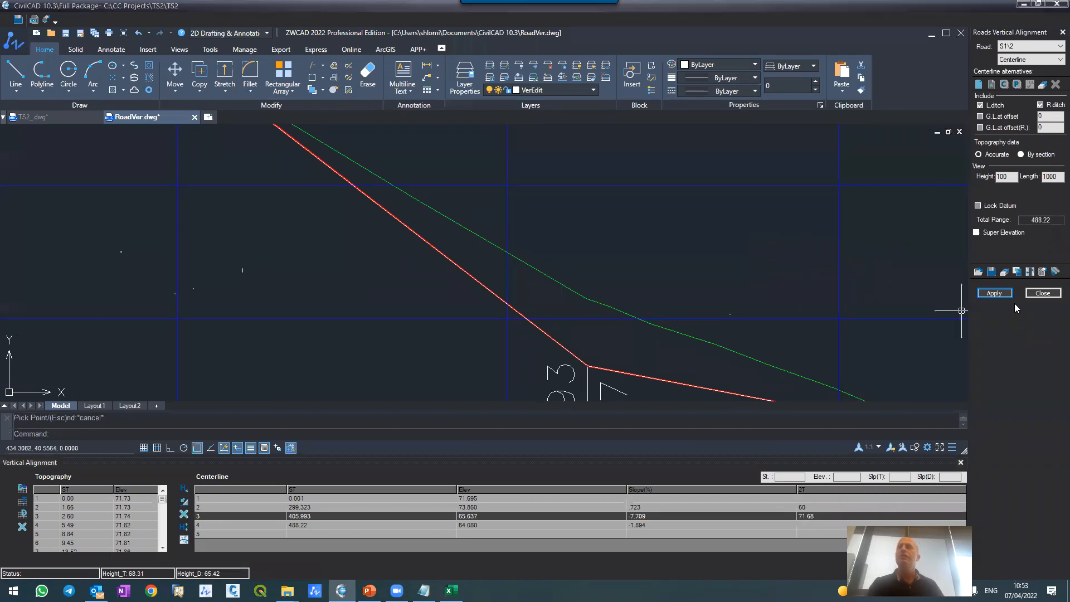
pyautogui.click(996, 294)
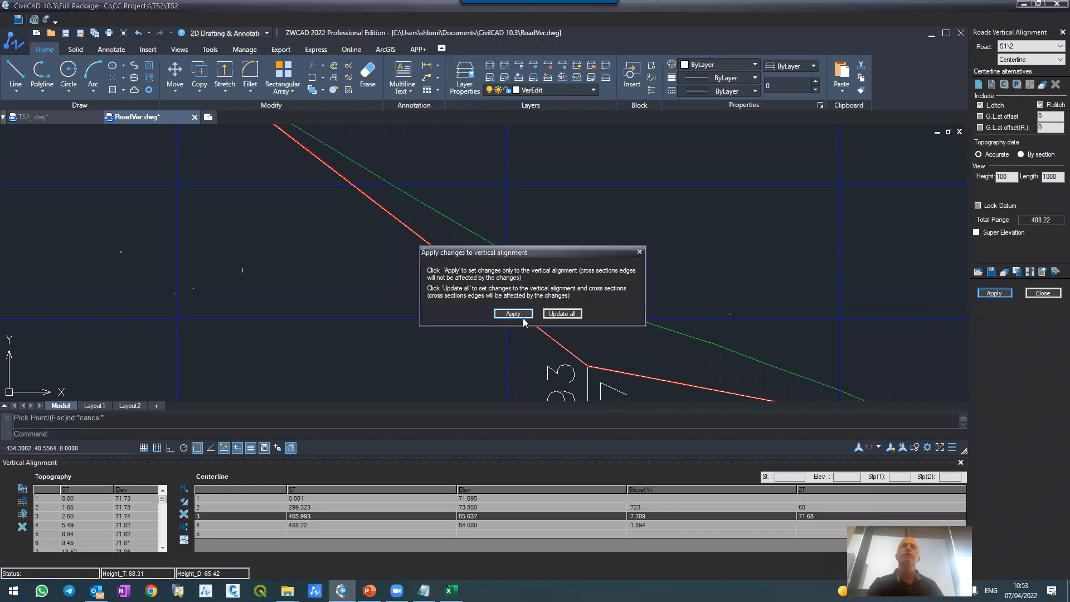
pyautogui.click(513, 314)
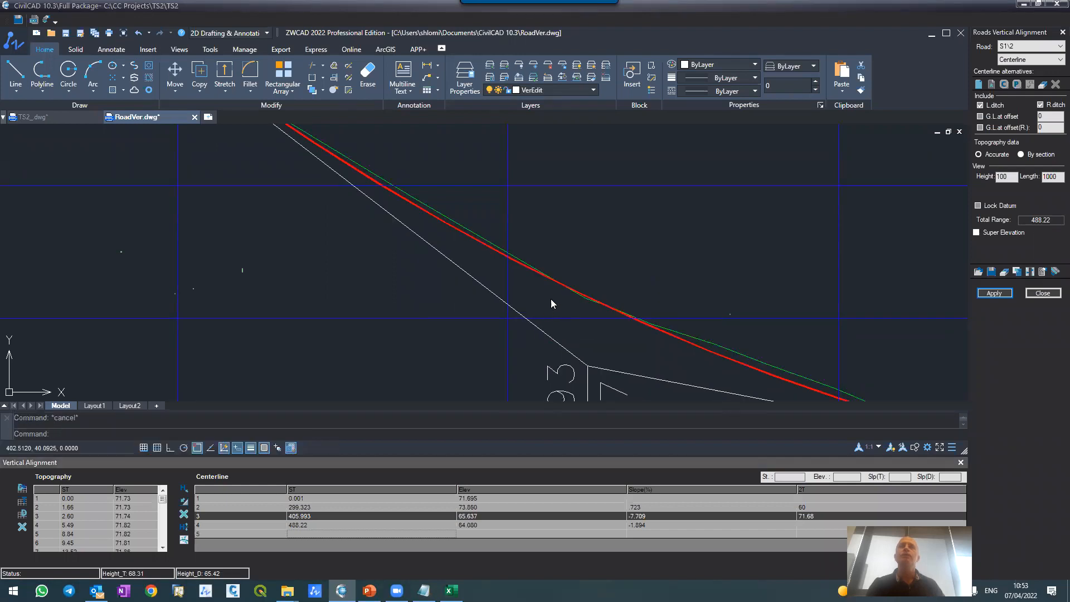
# Step: Examine S1's full longitudinal profile, checking both vertical curves, the slopes between them and the fit to the ground line
pyautogui.scroll(-6, 556, 287)
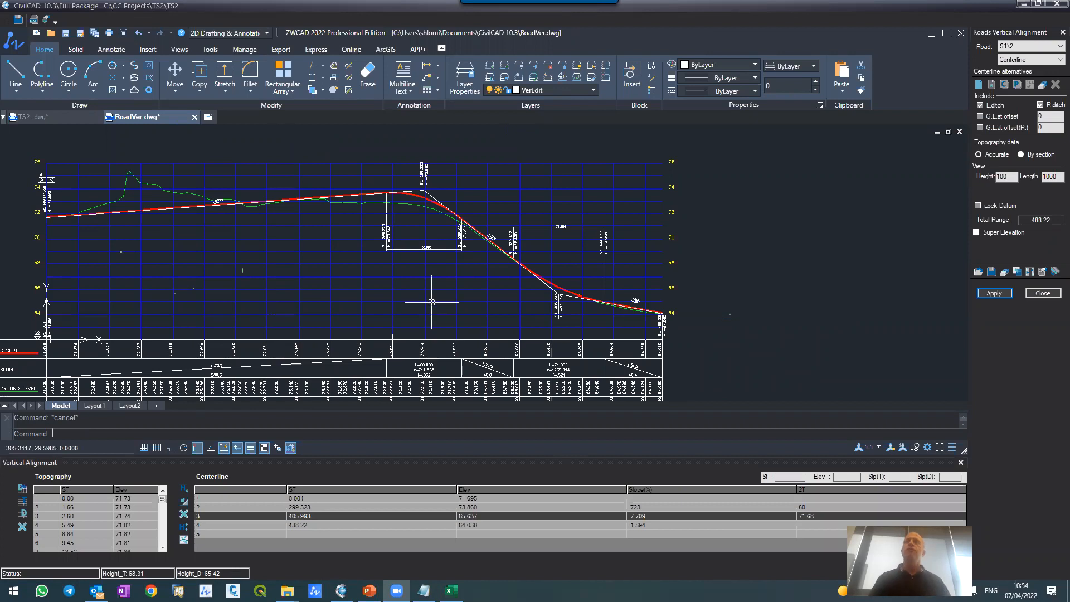
pyautogui.scroll(-5, 428, 301)
pyautogui.scroll(5, 381, 245)
pyautogui.scroll(-3, 430, 244)
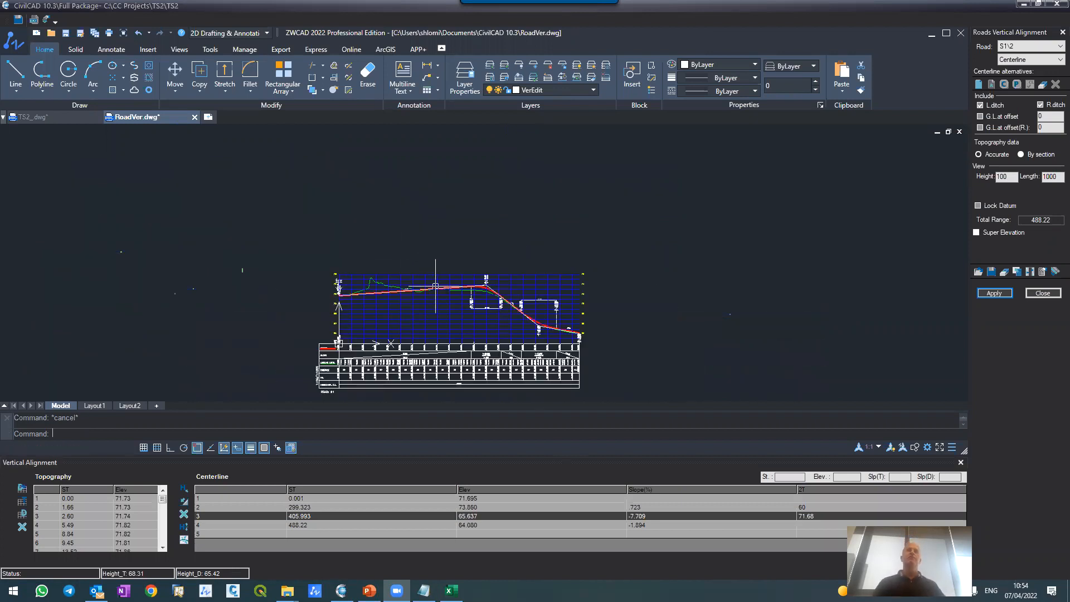
pyautogui.scroll(2, 443, 320)
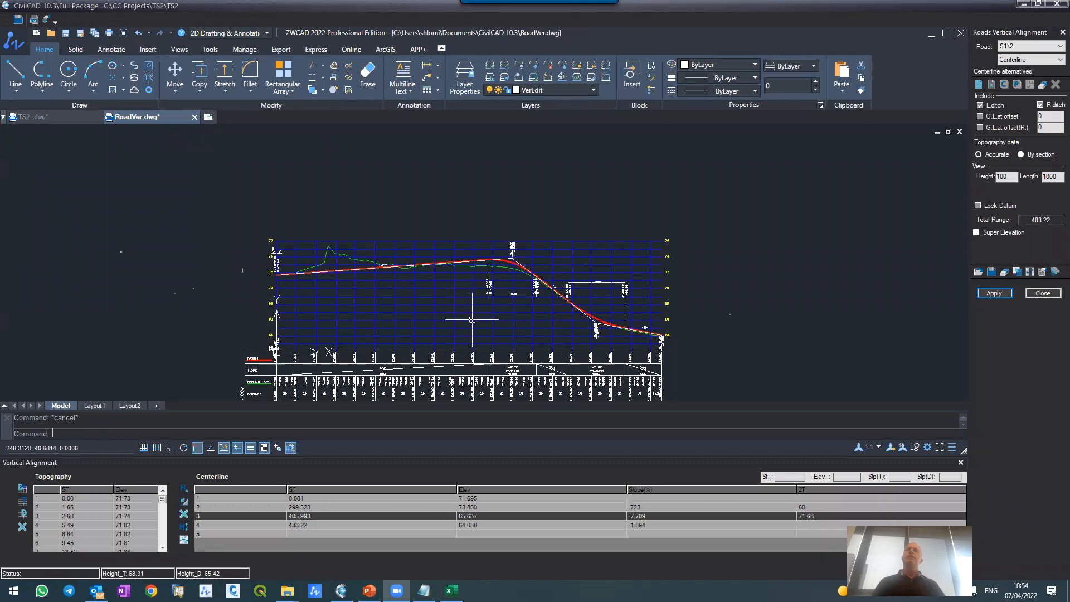
pyautogui.scroll(-2, 476, 306)
pyautogui.scroll(5, 477, 312)
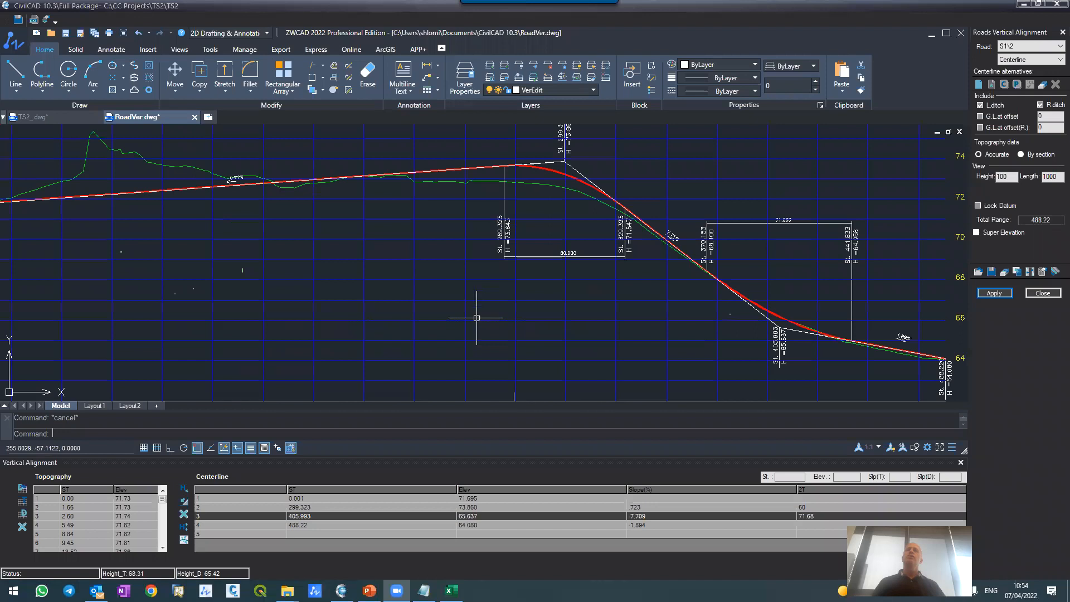
pyautogui.scroll(-4, 477, 318)
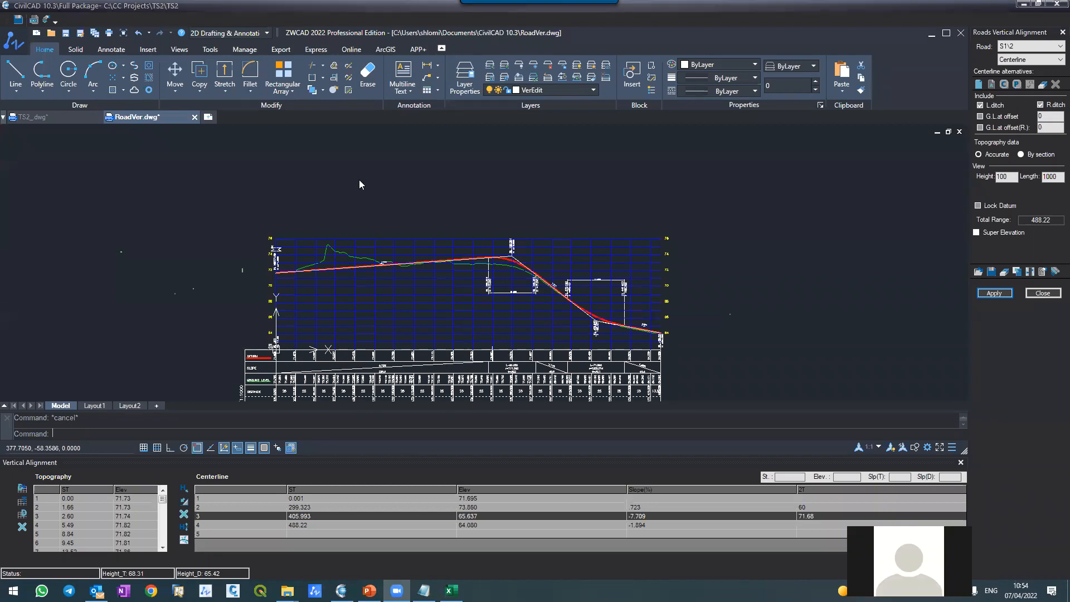
pyautogui.scroll(3, 379, 258)
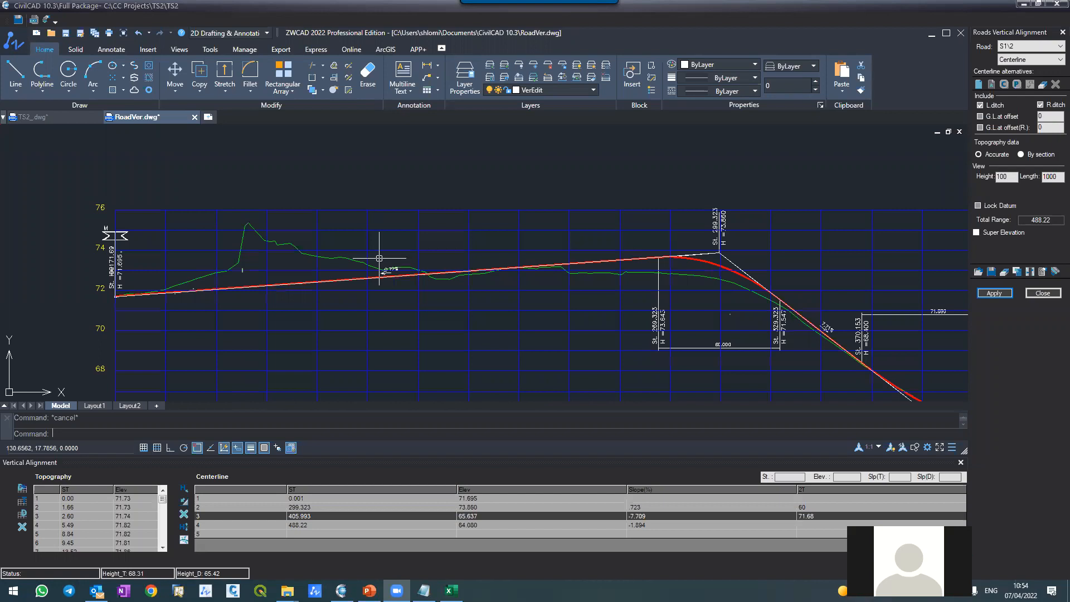
pyautogui.scroll(-3, 380, 254)
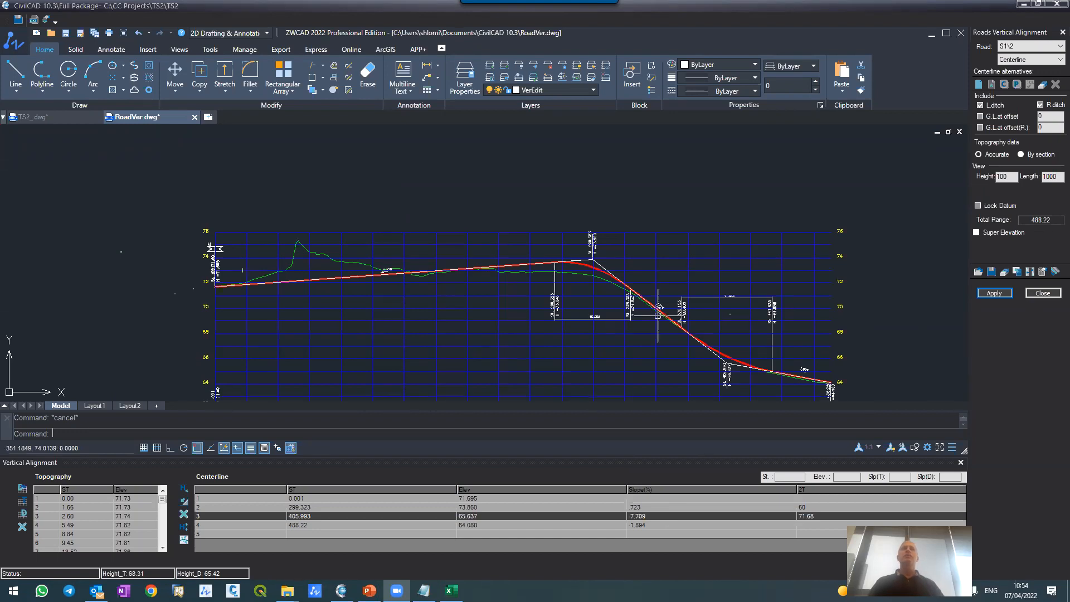
pyautogui.scroll(4, 673, 296)
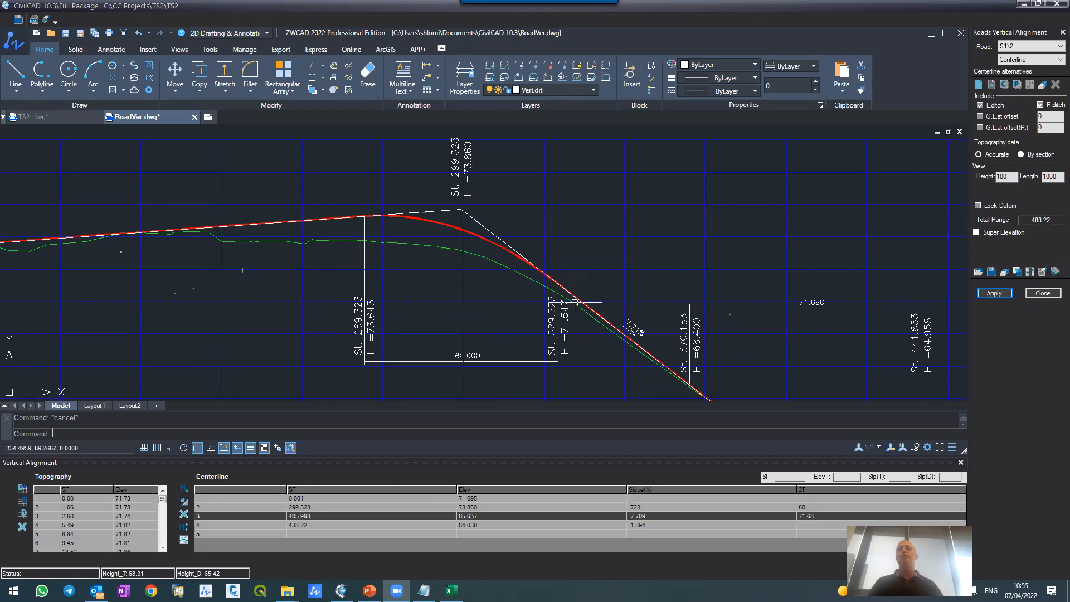
pyautogui.scroll(-4, 575, 302)
pyautogui.scroll(6, 585, 309)
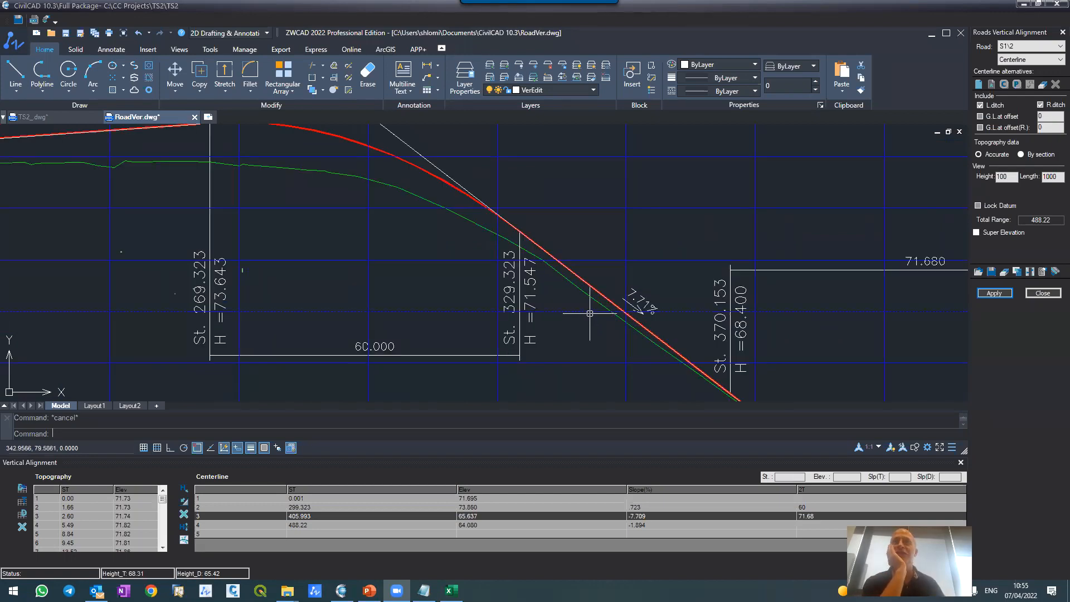
pyautogui.scroll(-2, 589, 314)
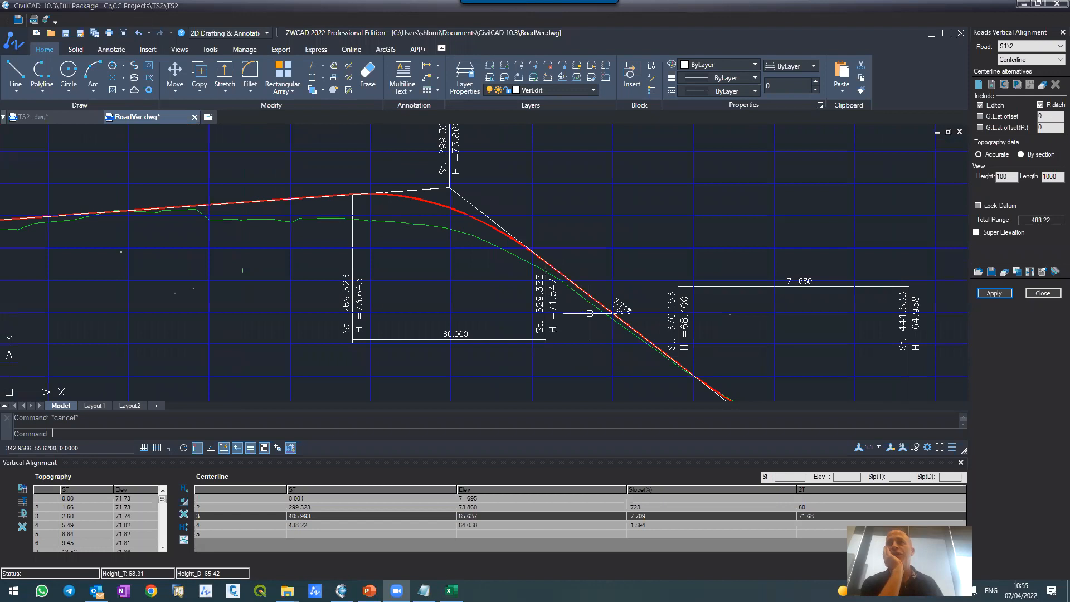
pyautogui.scroll(-3, 590, 313)
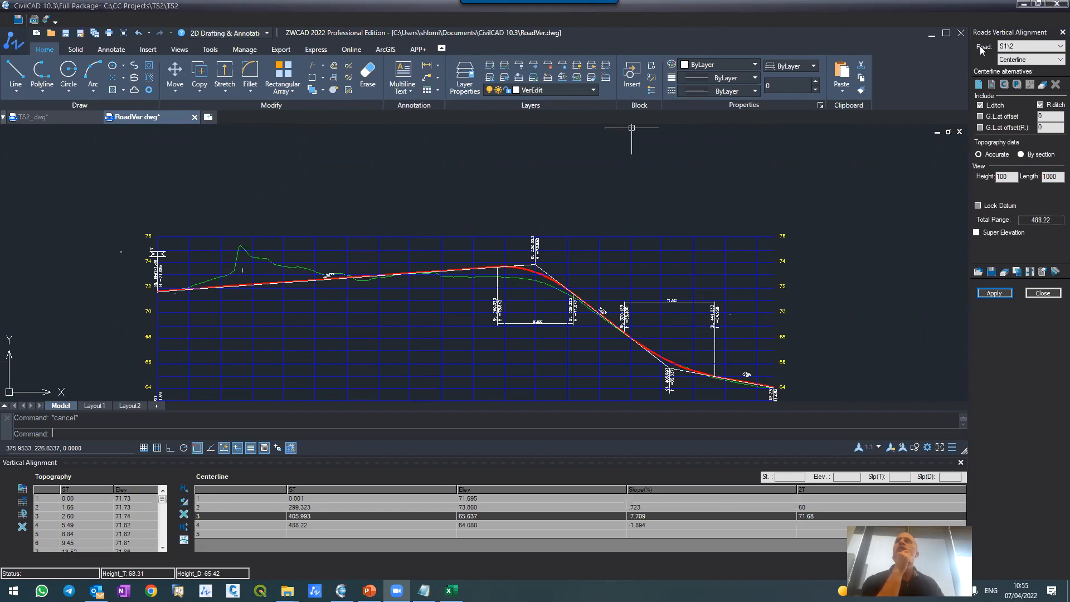
# Step: Switch the vertical alignment to road R1\3 and generate its ground profile, applying to the vertical alignment only
pyautogui.click(1012, 47)
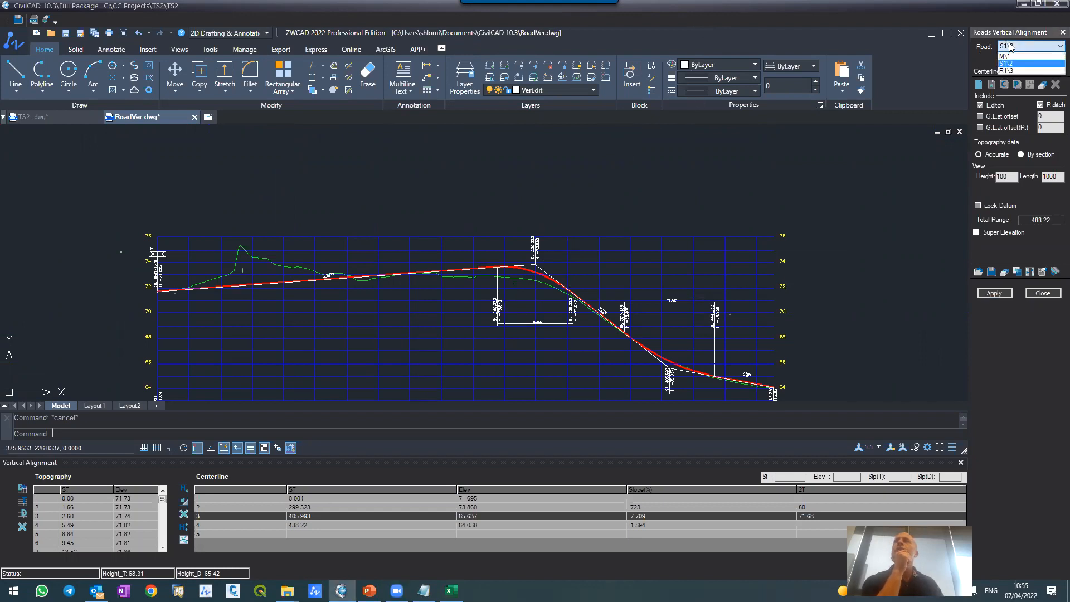
pyautogui.click(1012, 70)
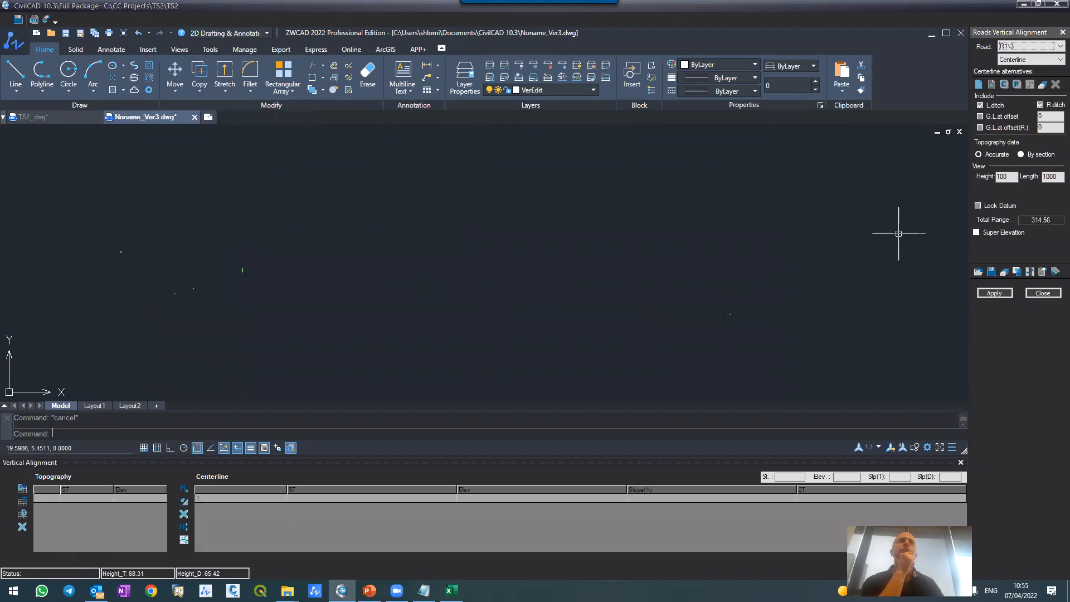
pyautogui.click(999, 296)
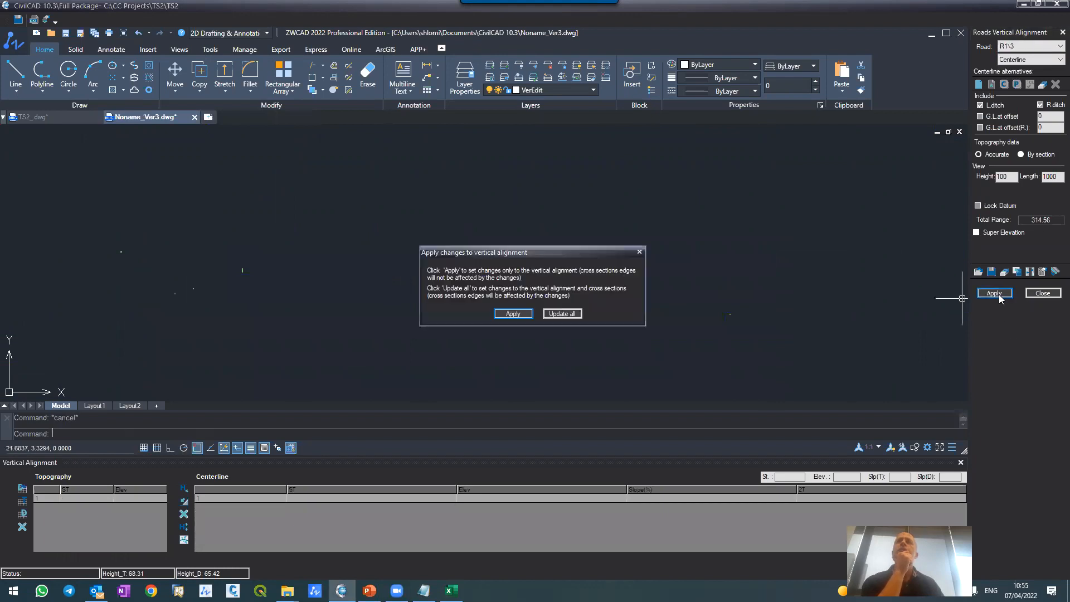
pyautogui.click(498, 315)
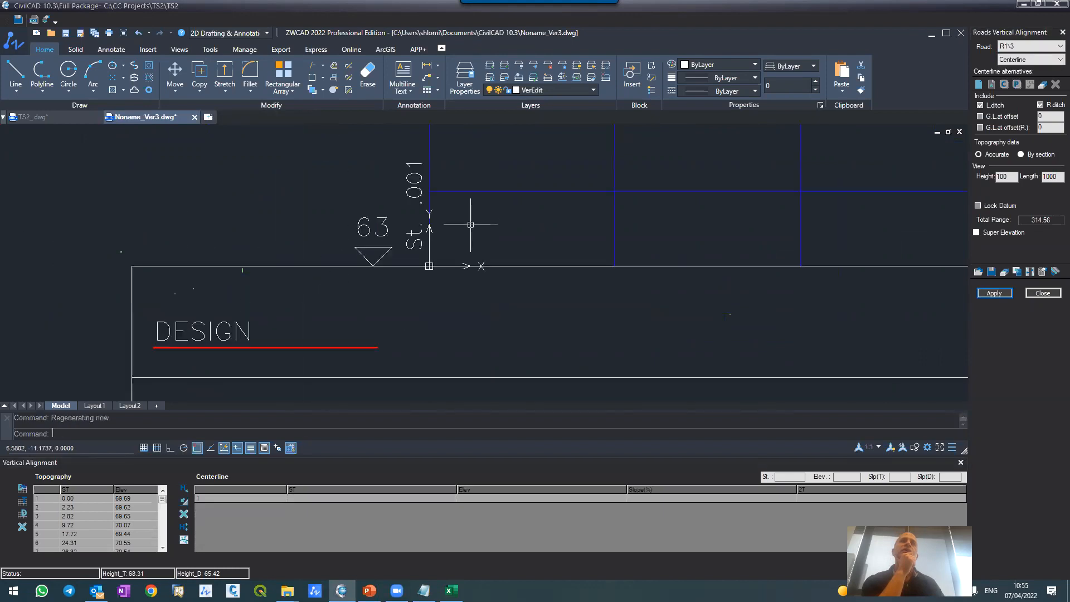
# Step: Examine R1's profile at its start, checking road M's level and cross-slope line against the ground, and the profile's data rows
pyautogui.scroll(3, 469, 179)
pyautogui.scroll(-2, 470, 180)
pyautogui.scroll(5, 471, 178)
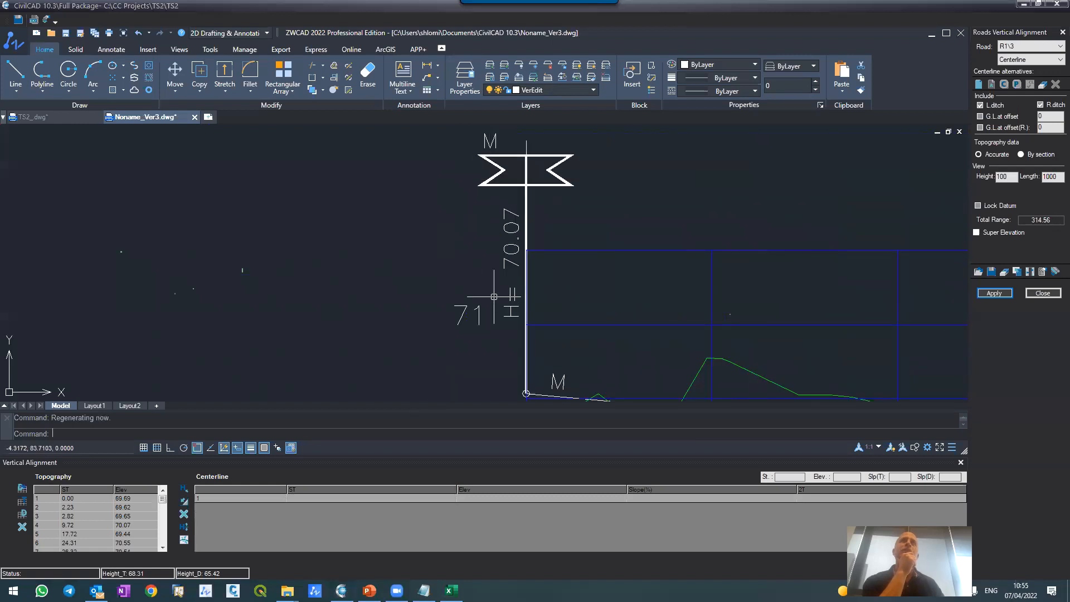
pyautogui.scroll(-3, 494, 296)
pyautogui.scroll(5, 524, 304)
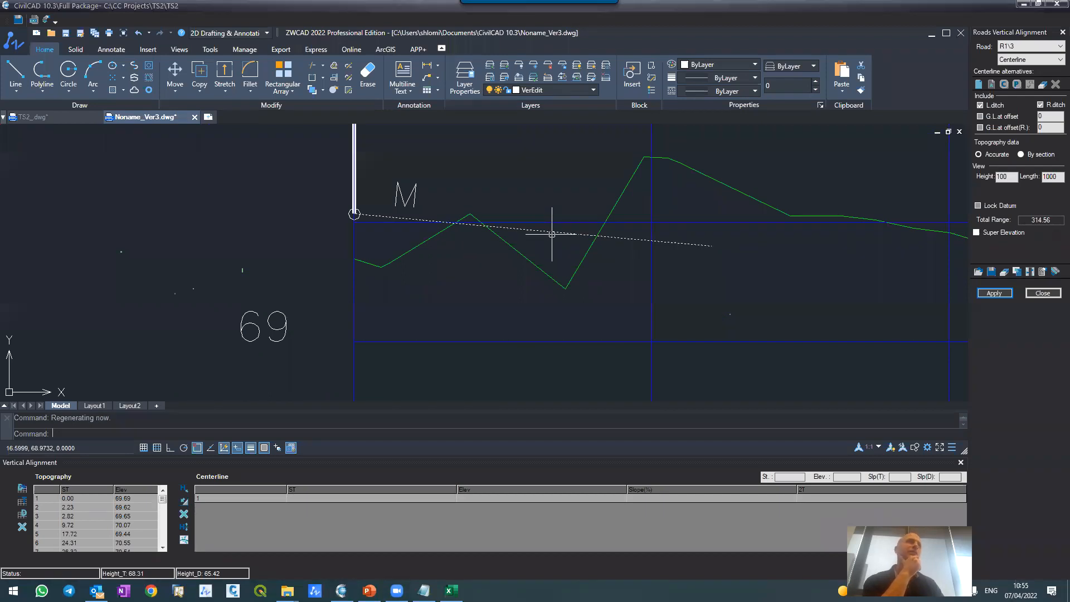
pyautogui.scroll(-5, 550, 233)
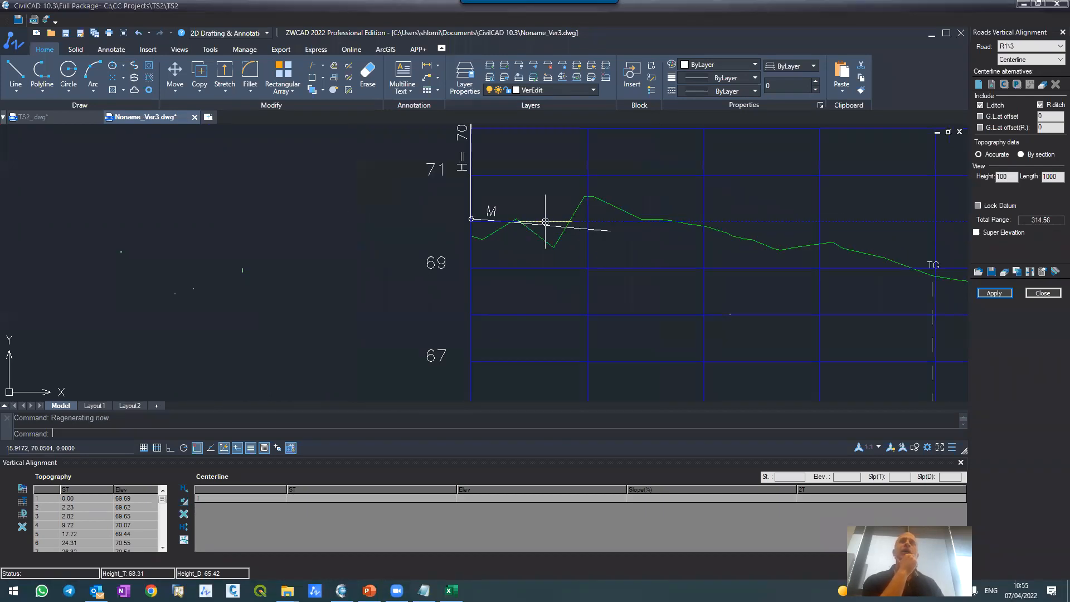
pyautogui.scroll(-2, 560, 359)
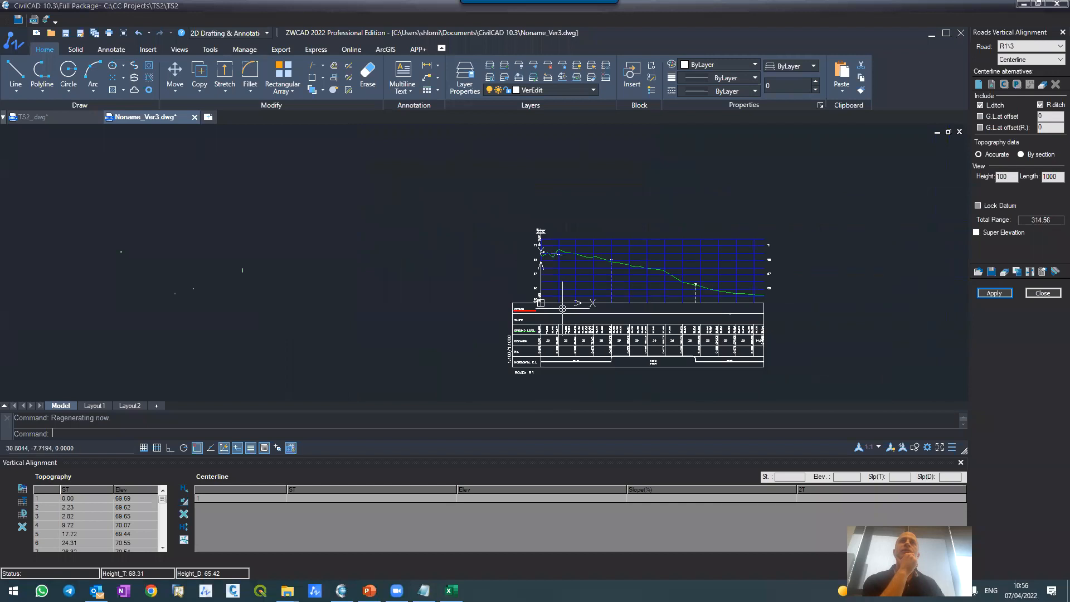
pyautogui.scroll(4, 562, 351)
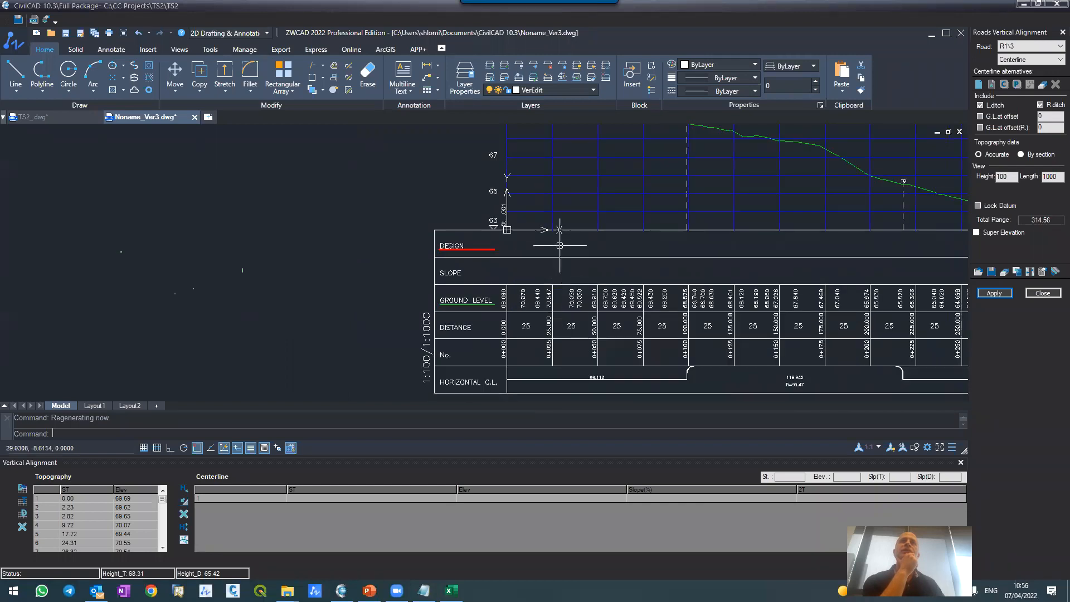
pyautogui.scroll(-3, 559, 246)
pyautogui.scroll(6, 561, 237)
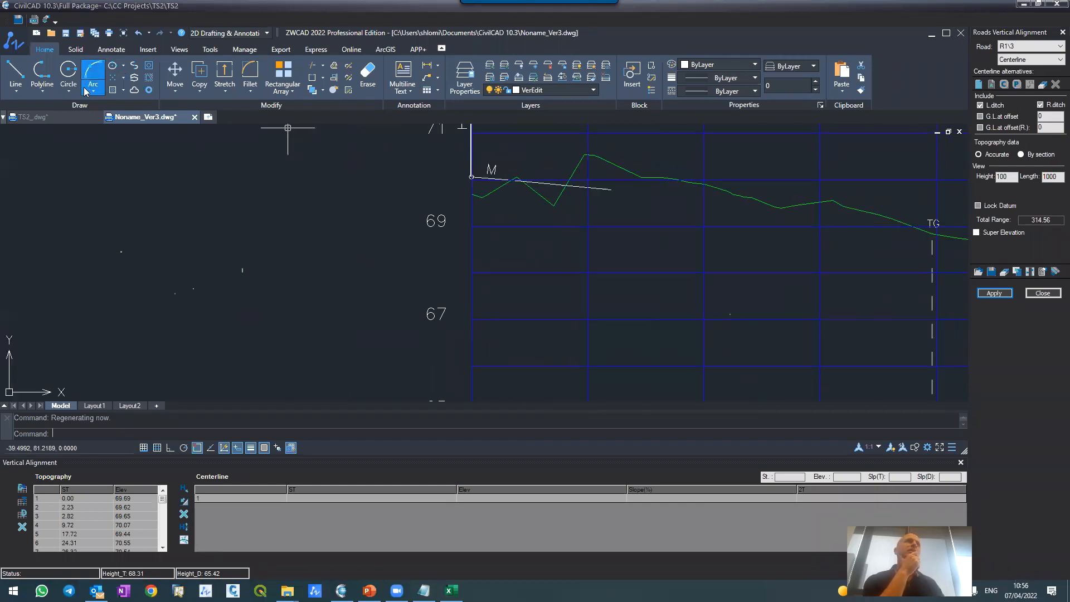
# Step: Check in the TS2_ plan drawing where R1 branches off road M, and return to R1's profile drawing
pyautogui.click(75, 116)
pyautogui.scroll(-5, 409, 247)
pyautogui.scroll(3, 397, 291)
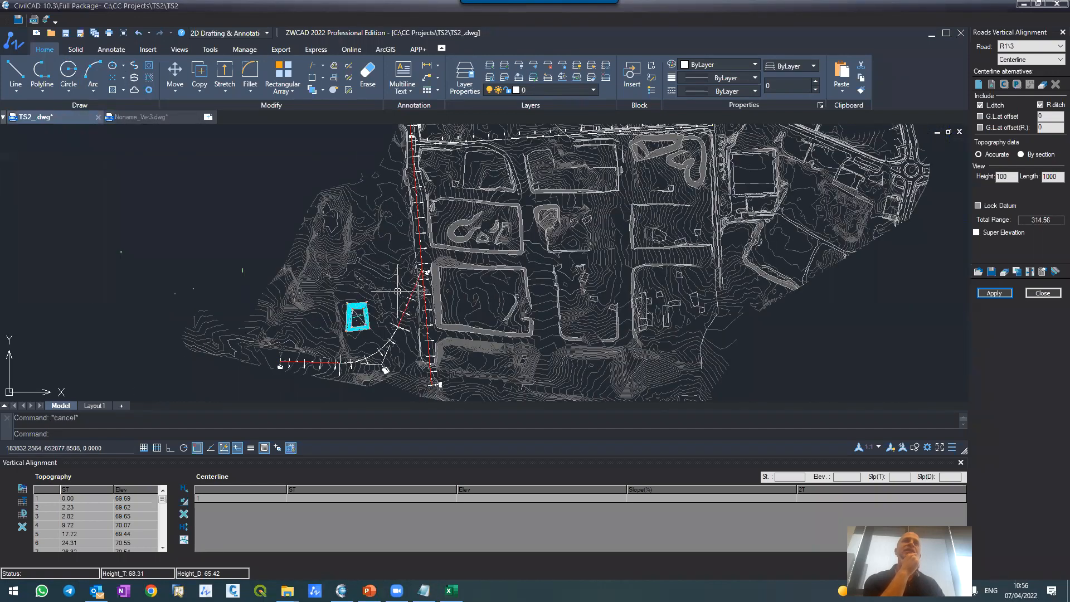
pyautogui.scroll(5, 397, 291)
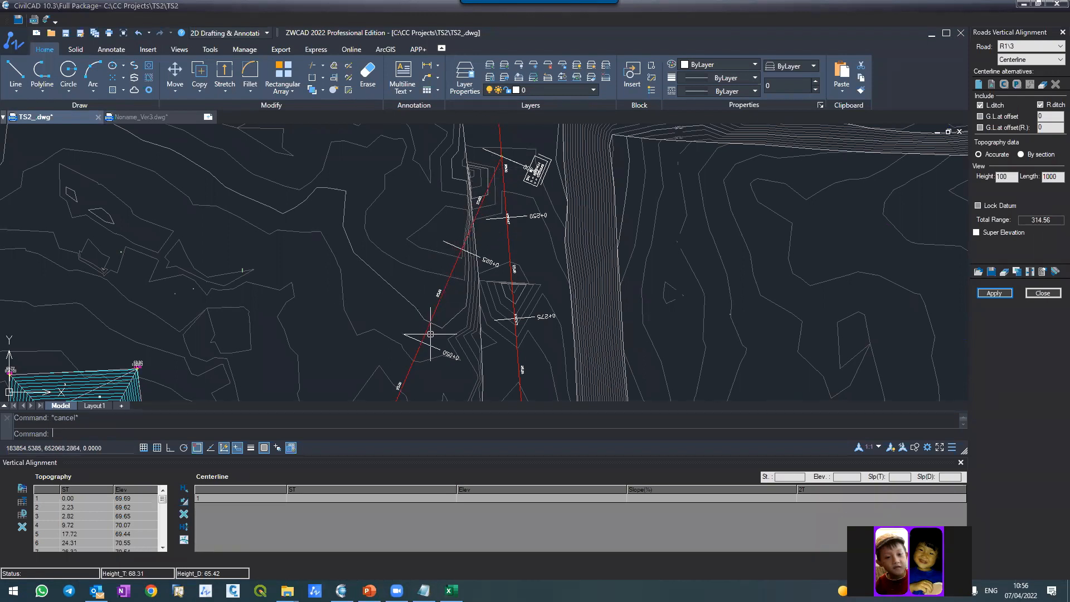
pyautogui.click(149, 120)
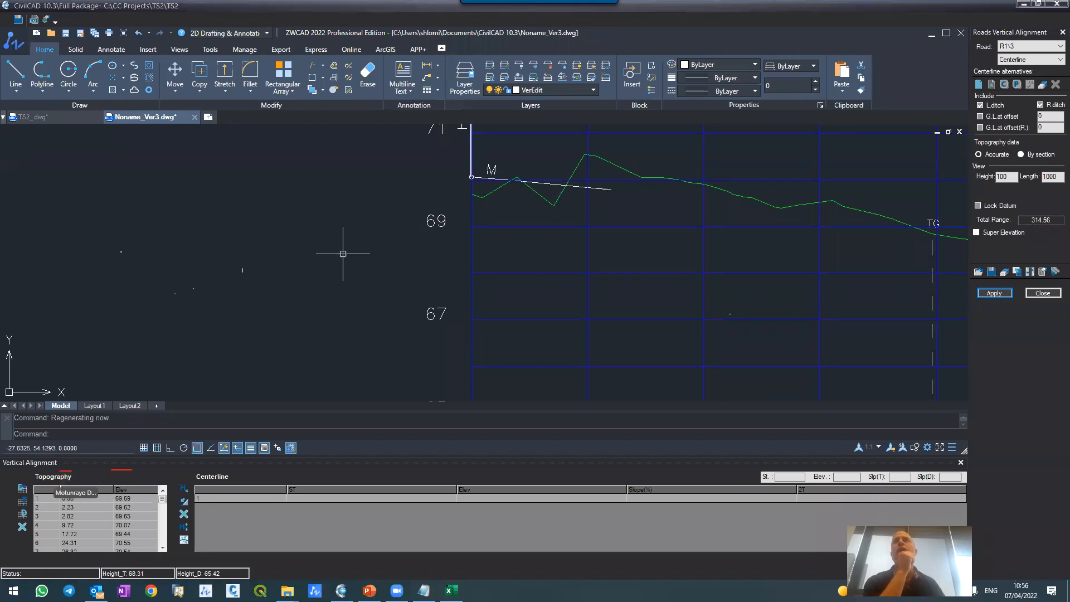
# Step: Set the nearby-roads display distance to 60 in the vertical alignment options and apply it to R1's vertical alignment only
pyautogui.click(1040, 275)
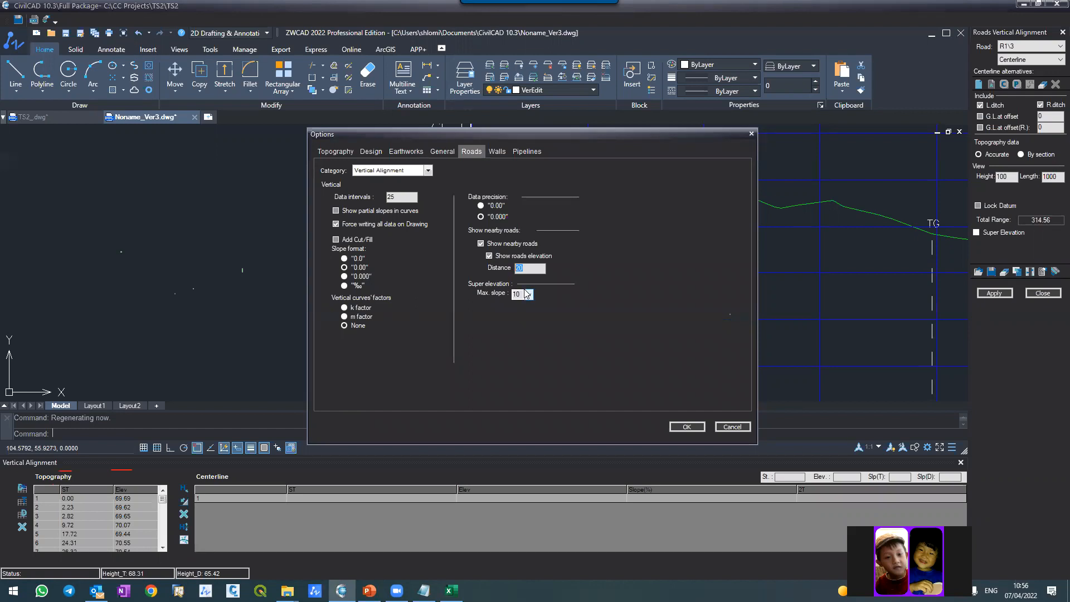
pyautogui.click(687, 427)
pyautogui.click(990, 294)
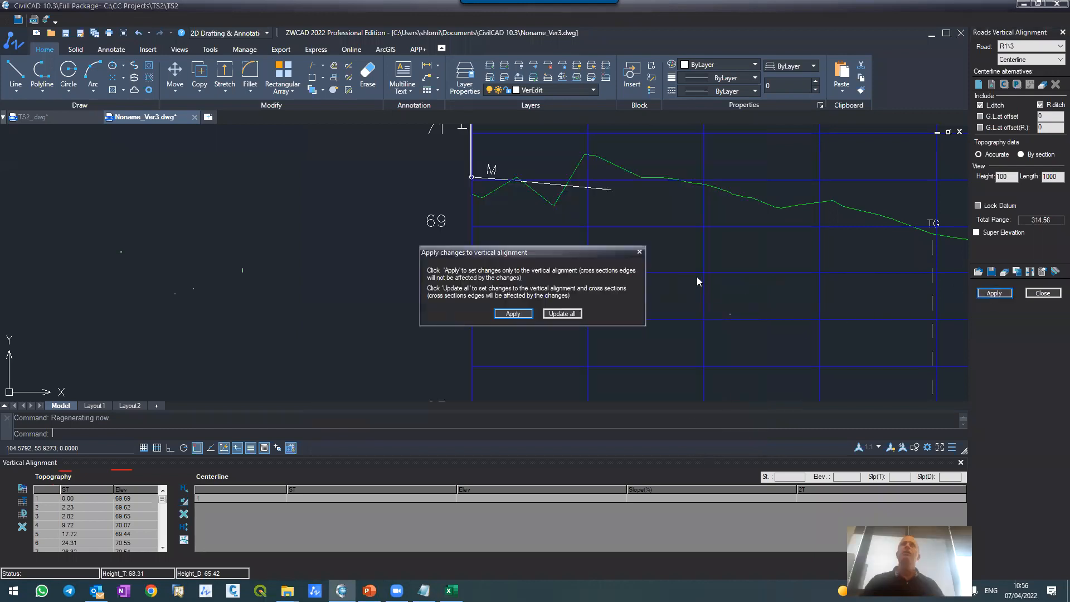
pyautogui.click(512, 313)
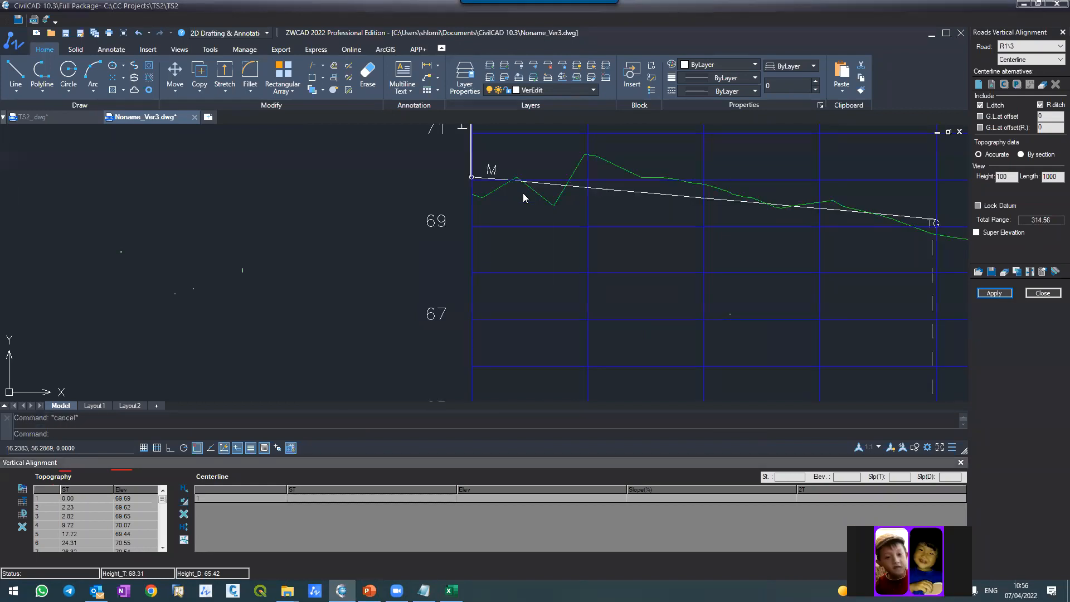
pyautogui.scroll(-4, 513, 192)
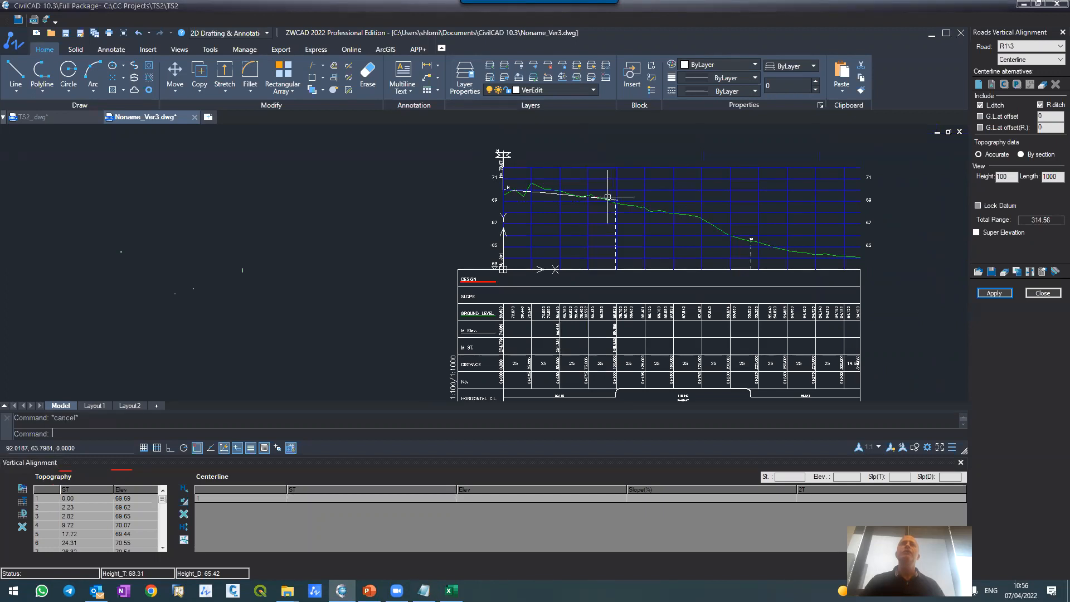
# Step: In the TS2_ plan drawing, try offsetting R1's first straight segment by 60, and undo the offset
pyautogui.click(33, 117)
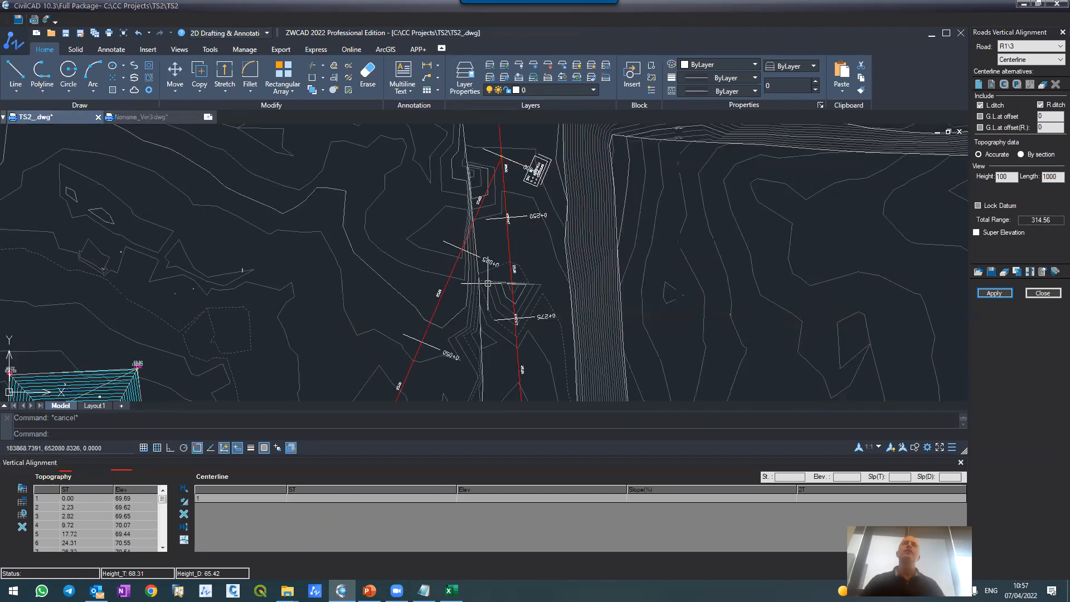
pyautogui.click(447, 289)
pyautogui.write('offs')
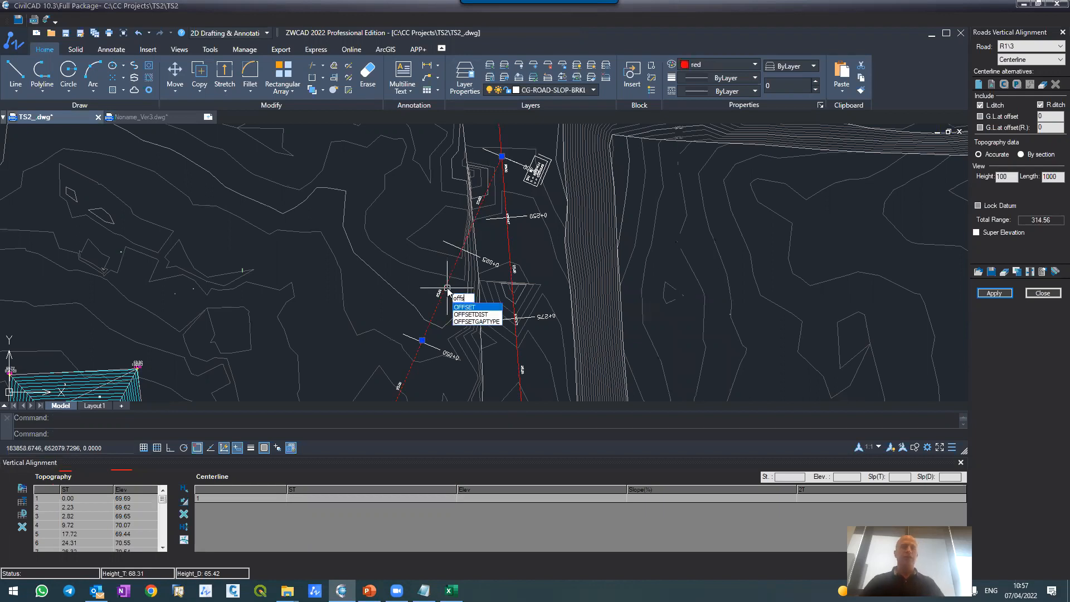
pyautogui.press('Return')
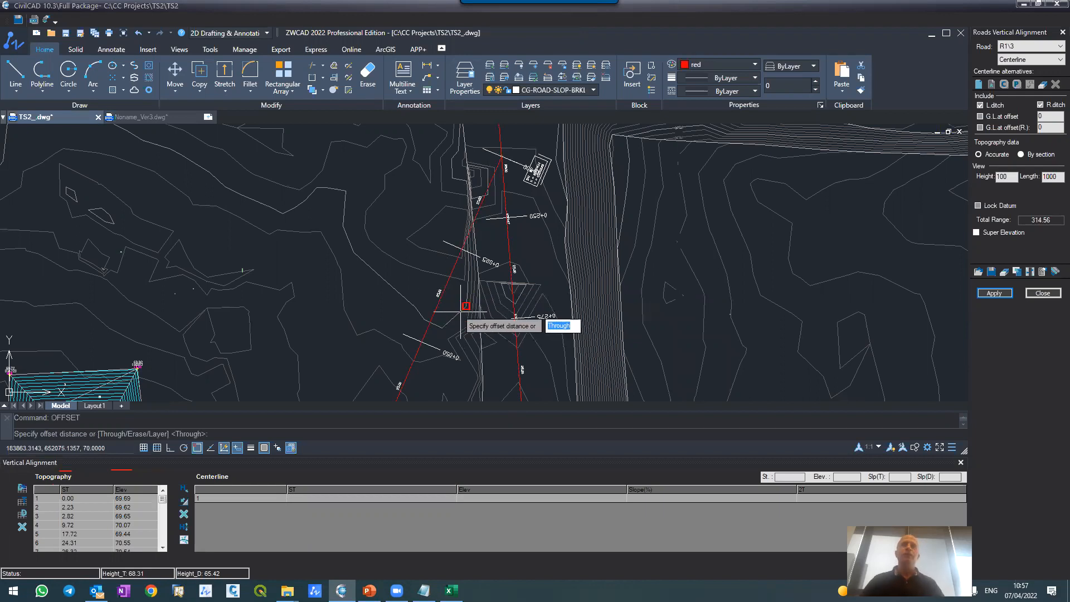
pyautogui.click(451, 311)
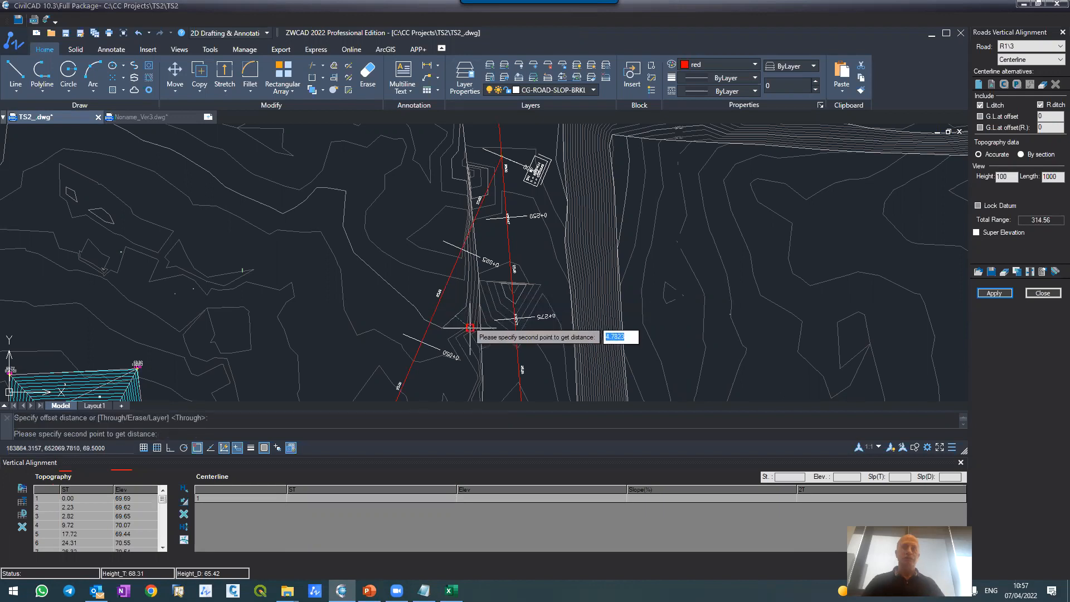
pyautogui.press('Return')
pyautogui.scroll(-5, 609, 275)
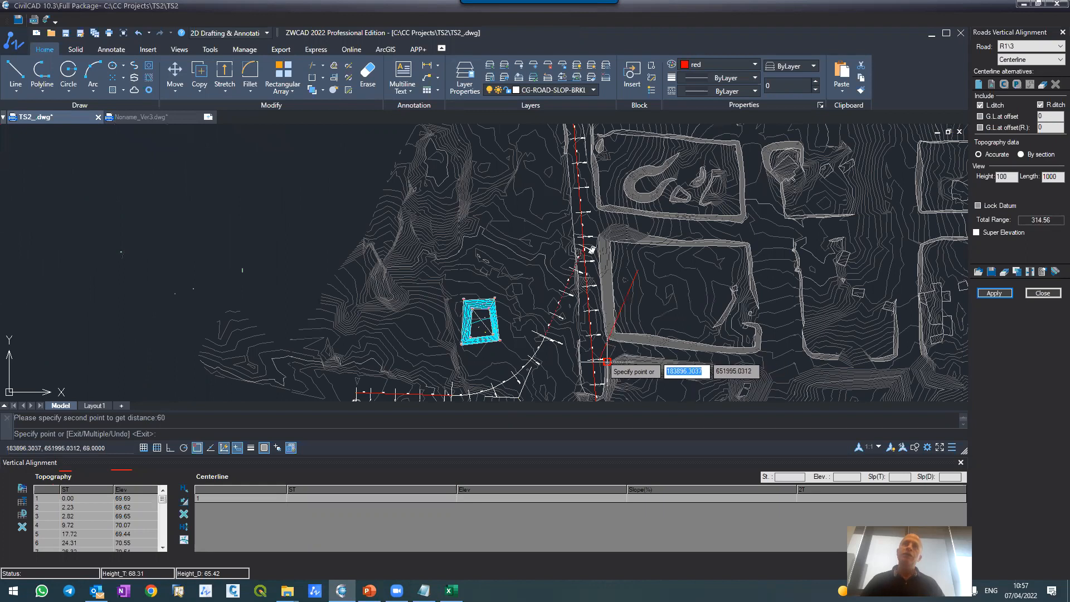
pyautogui.scroll(4, 585, 384)
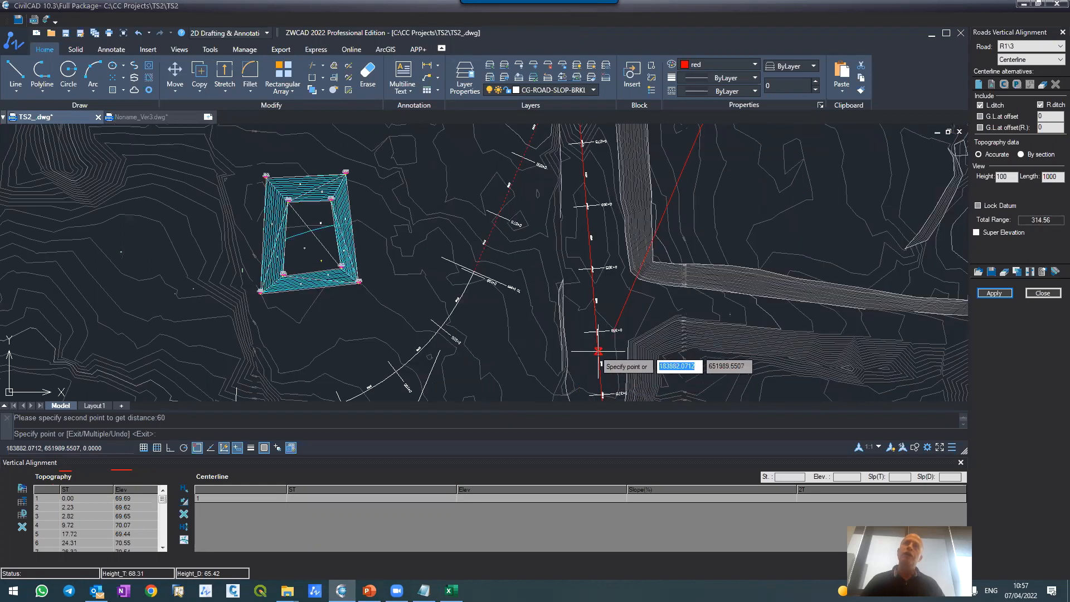
pyautogui.press('Escape')
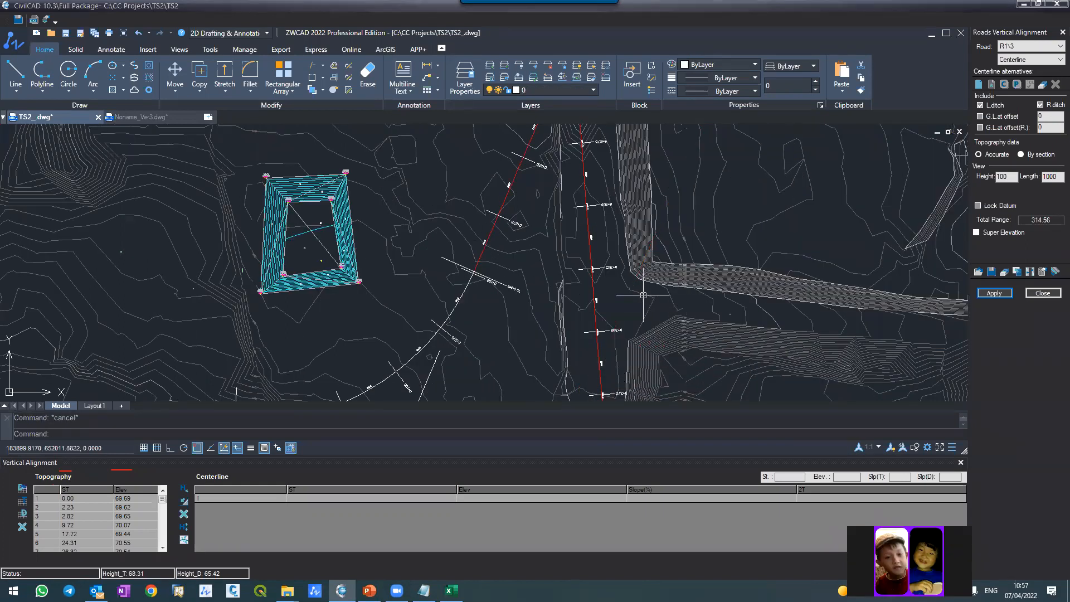
pyautogui.write('u')
pyautogui.press('Return')
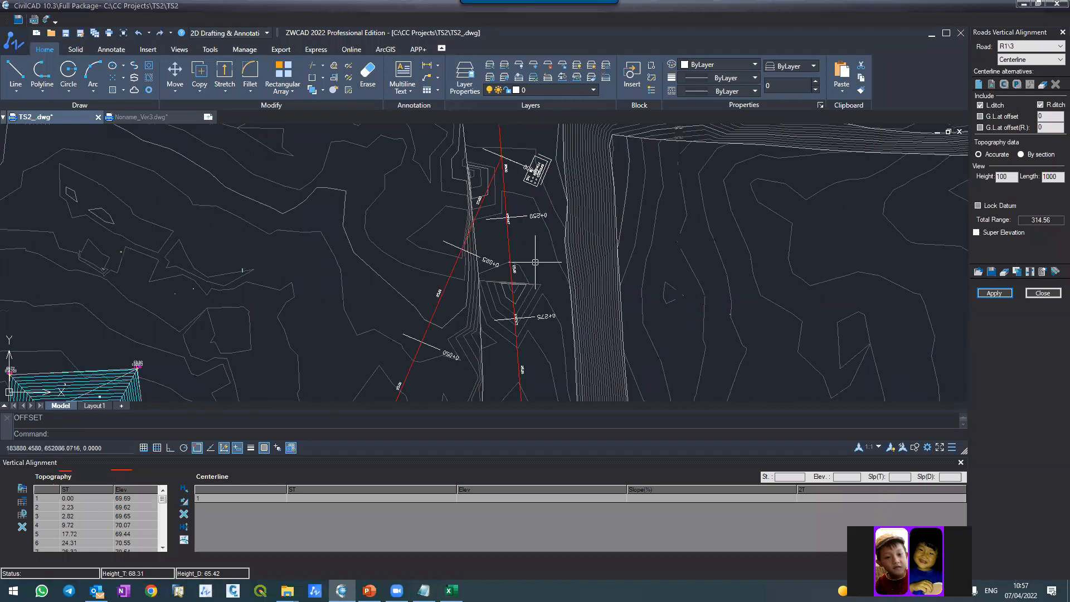
pyautogui.write('offs')
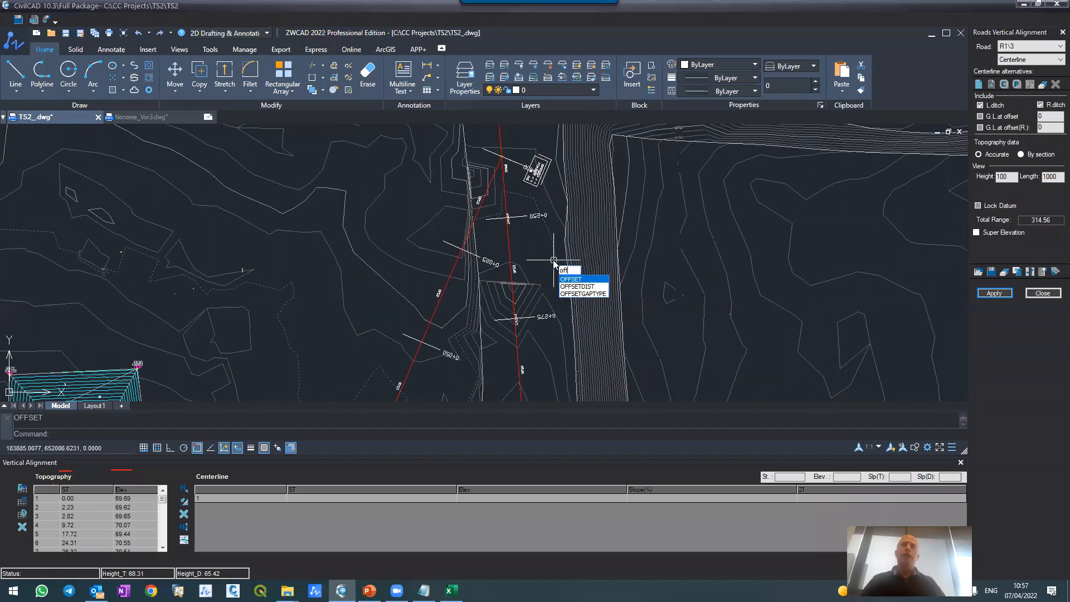
pyautogui.press('Escape')
pyautogui.press('Escape')
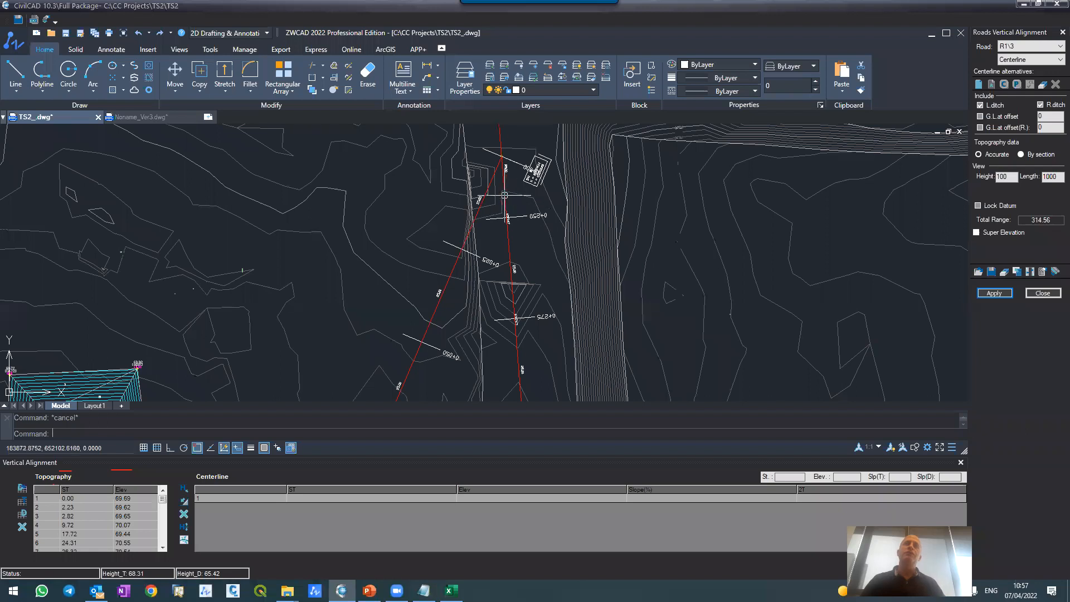
# Step: Check R1's branch in plan, and examine road M's line on R1's profile against the ground and the M elevation and station rows
pyautogui.scroll(-3, 504, 190)
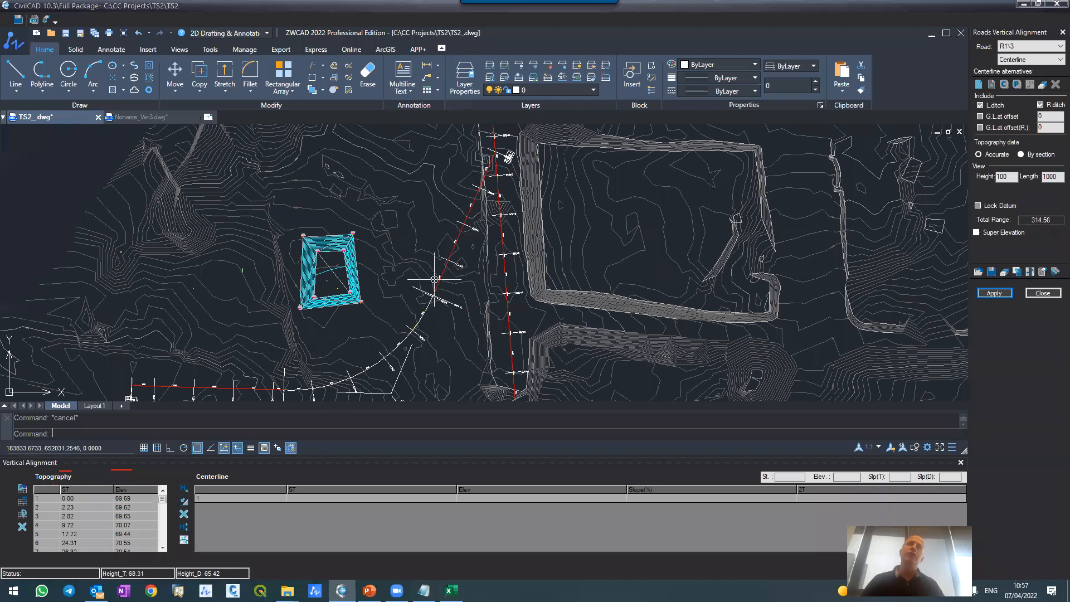
pyautogui.click(143, 116)
pyautogui.scroll(5, 510, 214)
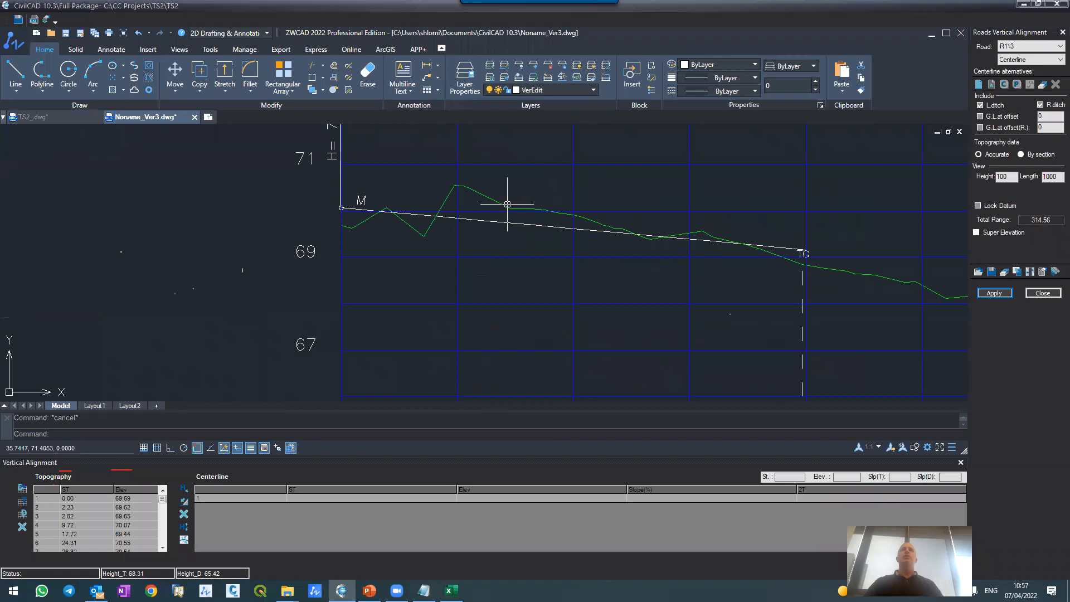
pyautogui.scroll(-5, 736, 227)
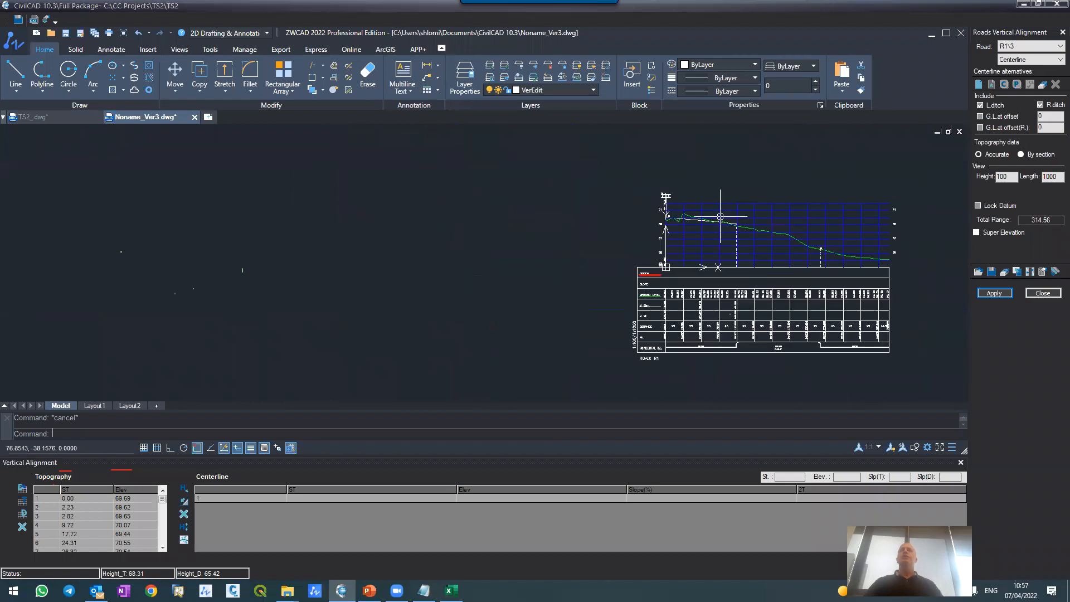
pyautogui.scroll(5, 720, 219)
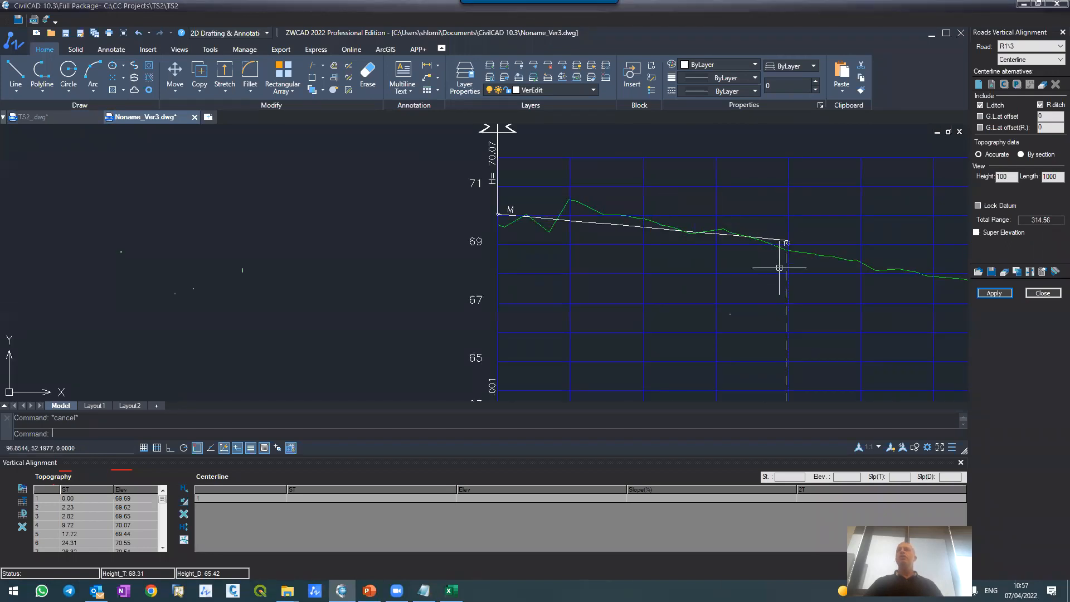
pyautogui.scroll(-4, 780, 268)
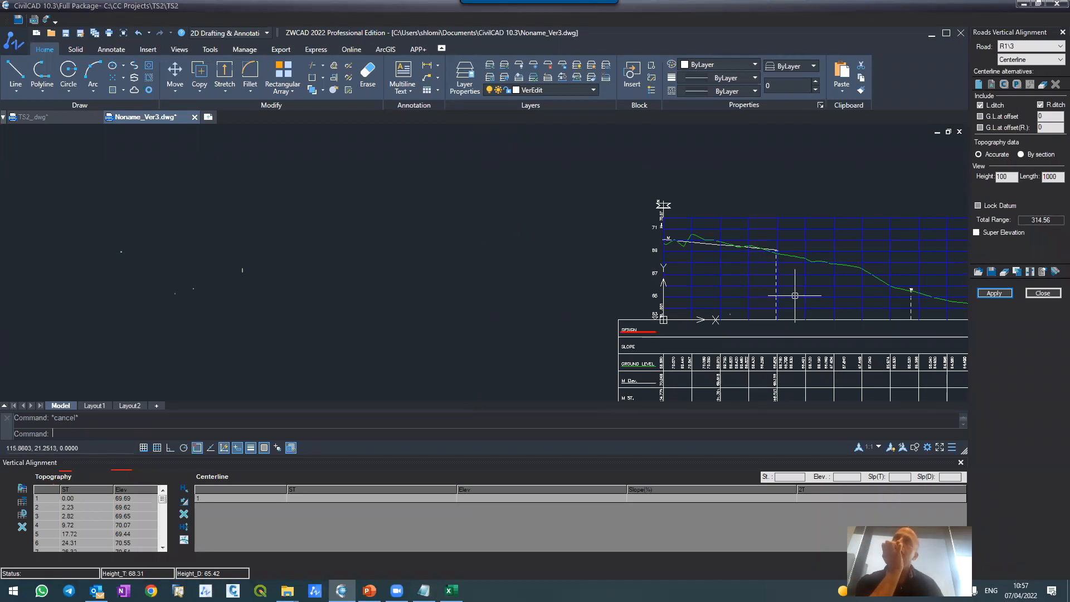
pyautogui.scroll(-4, 738, 221)
pyautogui.scroll(4, 750, 288)
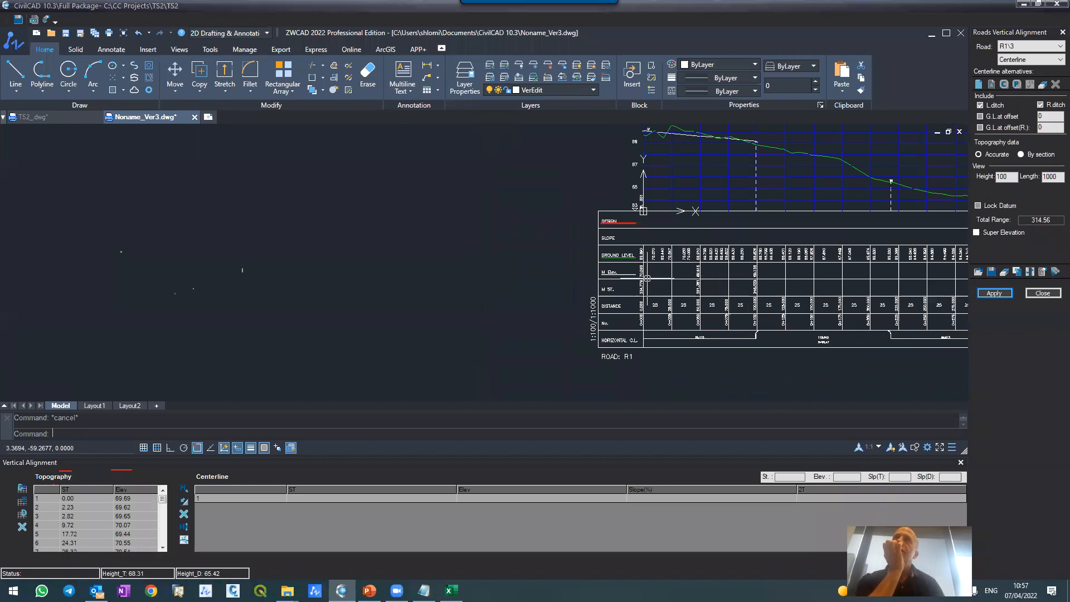
pyautogui.scroll(5, 635, 272)
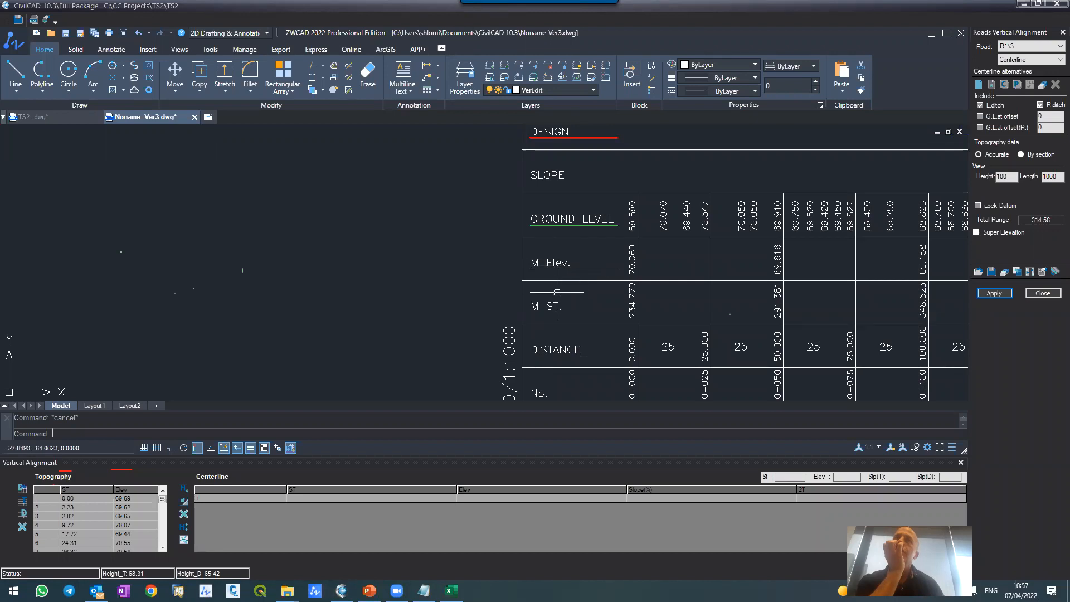
pyautogui.scroll(-6, 557, 292)
pyautogui.scroll(4, 568, 279)
pyautogui.scroll(-2, 572, 276)
pyautogui.scroll(7, 566, 184)
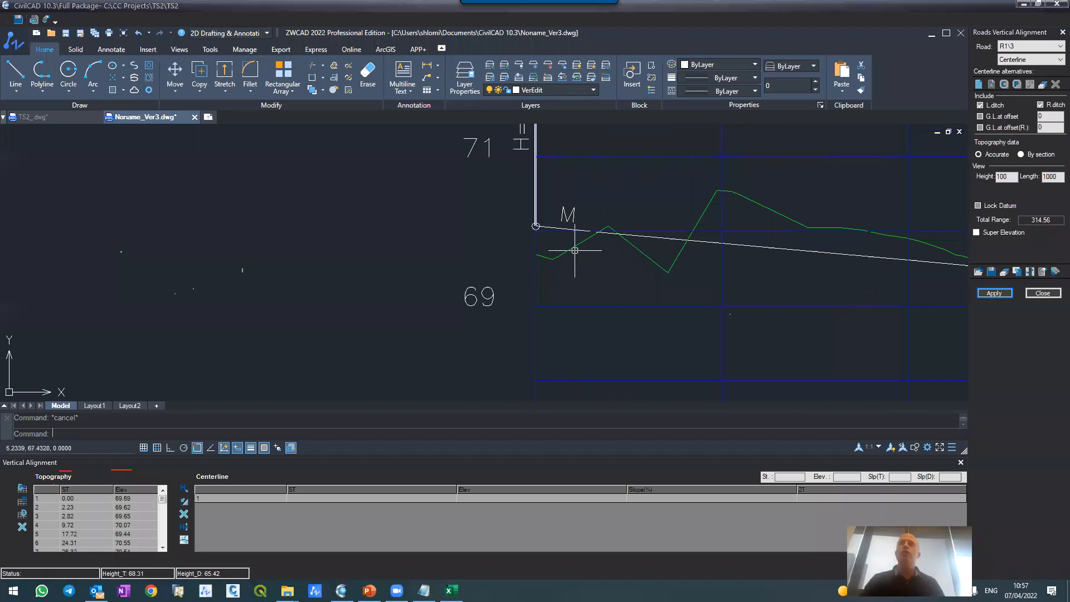
# Step: Draw a polyline about 27.5 long from road M's level at R1's start along M's cross-slope line
pyautogui.write('pl')
pyautogui.press('Return')
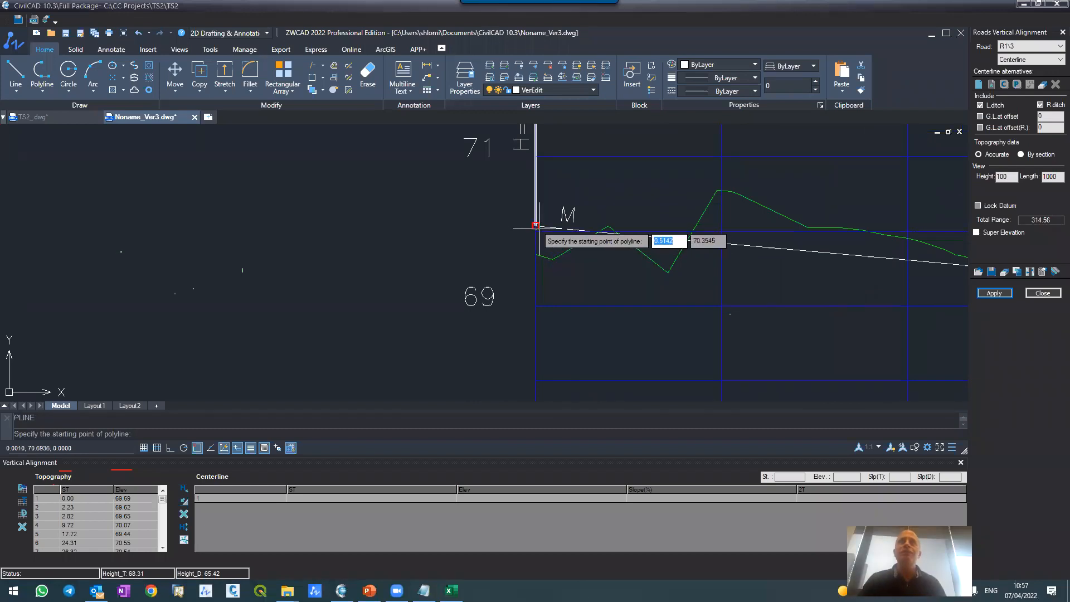
pyautogui.scroll(2, 536, 226)
pyautogui.click(535, 226)
pyautogui.scroll(-3, 457, 193)
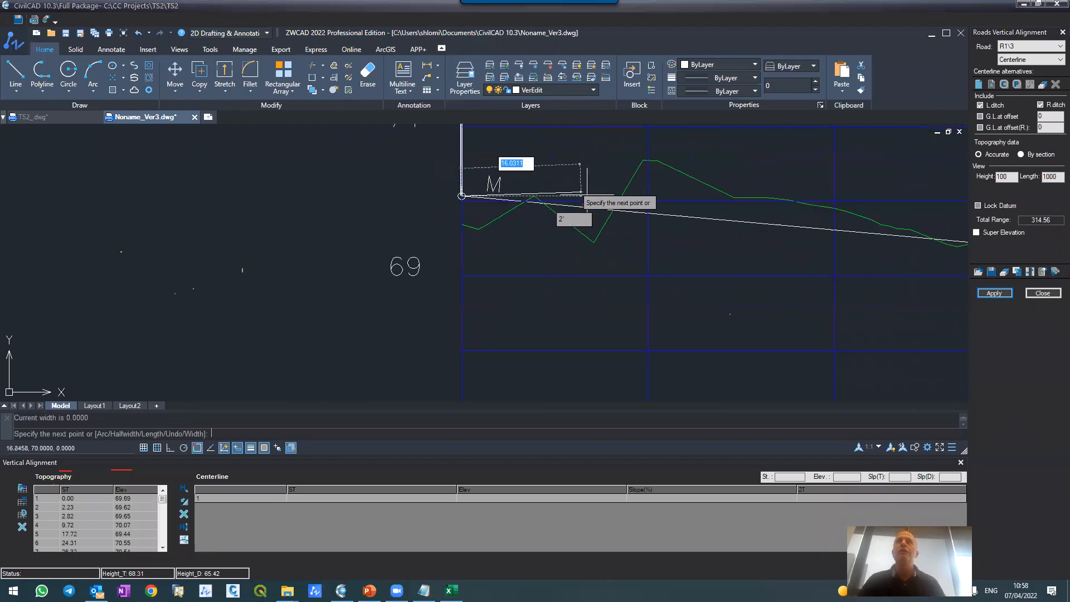
pyautogui.click(665, 215)
pyautogui.press('Return')
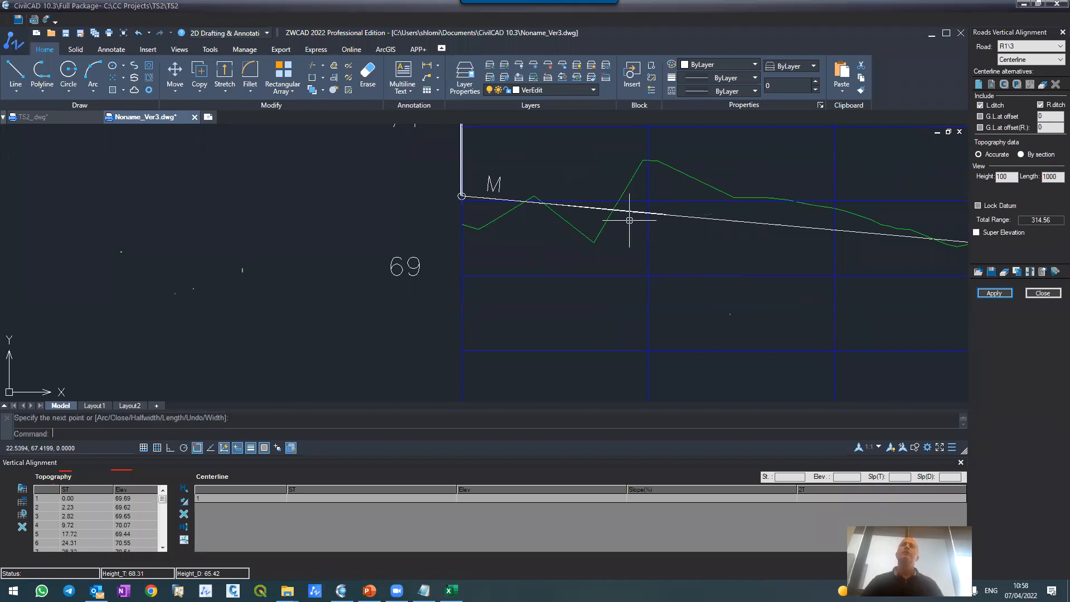
# Step: Extend the new polyline at its downstream end to the profile grid line at station 0+200, using all entities as boundaries
pyautogui.scroll(-5, 597, 216)
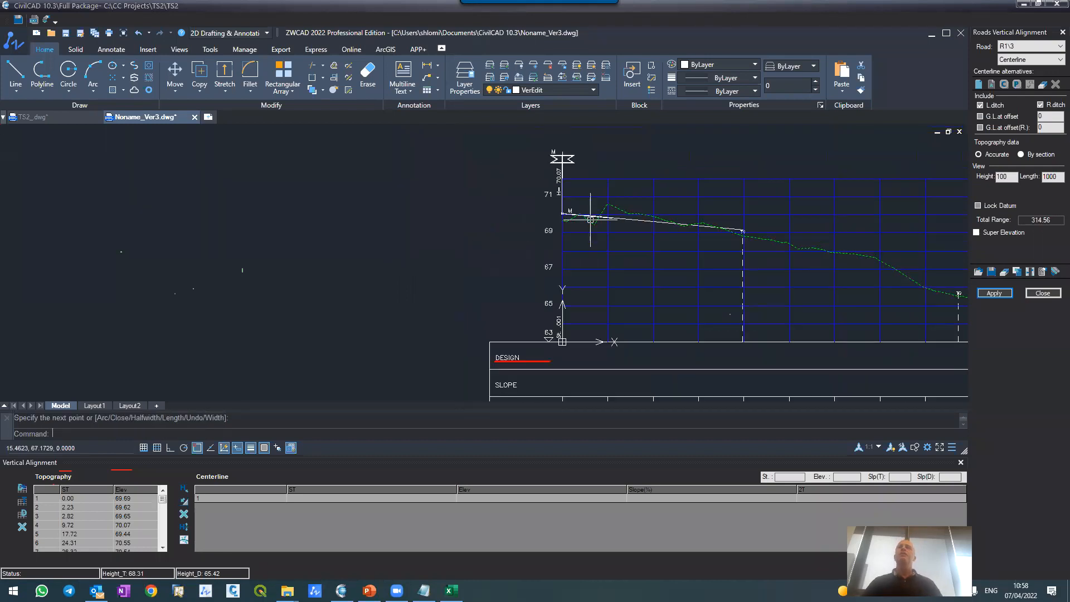
pyautogui.scroll(-3, 590, 220)
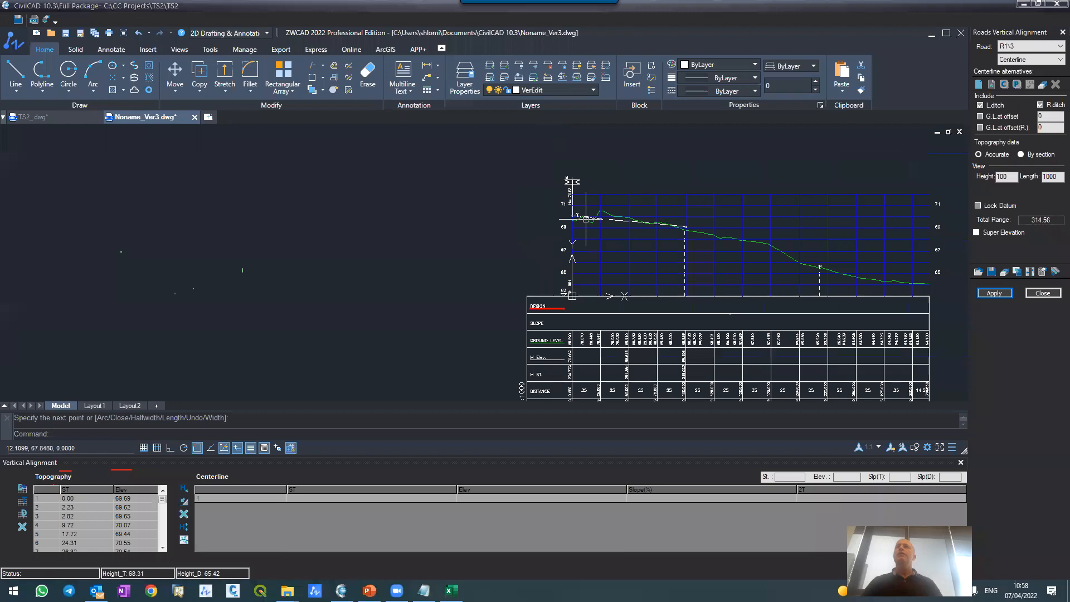
pyautogui.scroll(2, 763, 232)
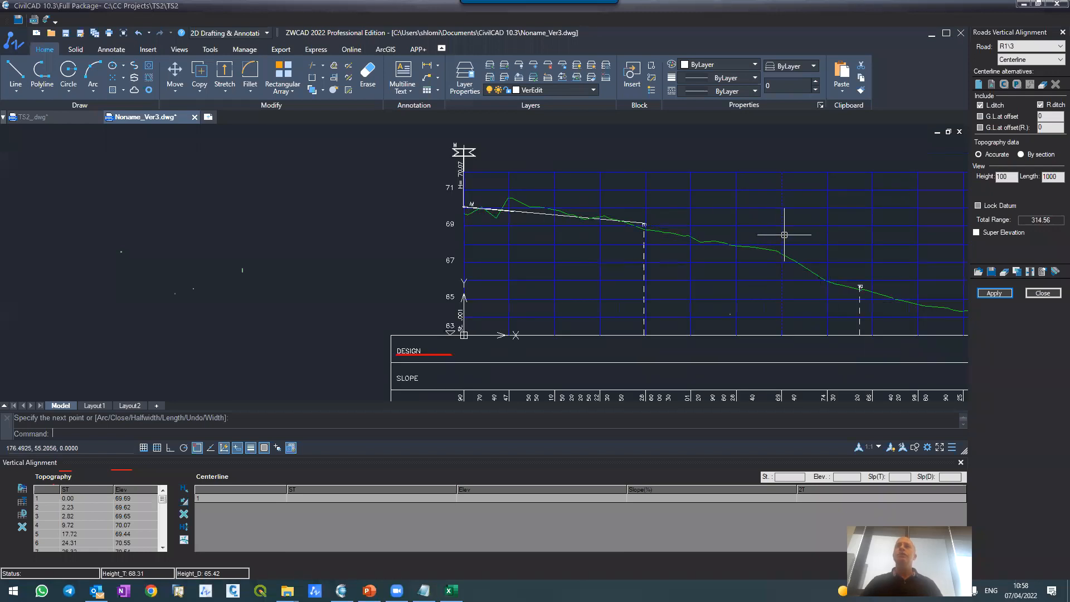
pyautogui.write('ex')
pyautogui.press('Return')
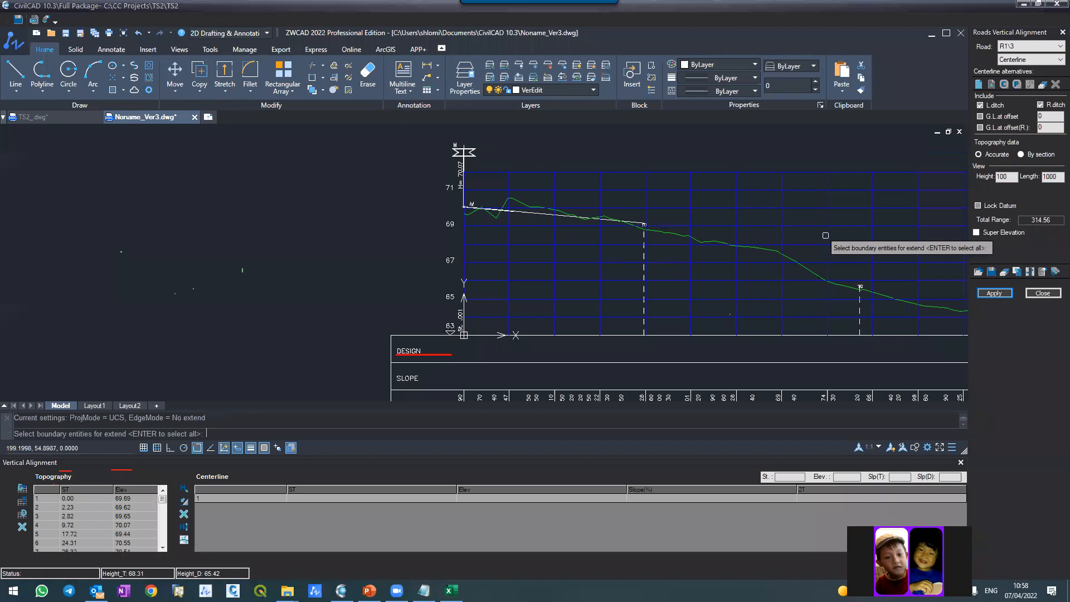
pyautogui.press('Return')
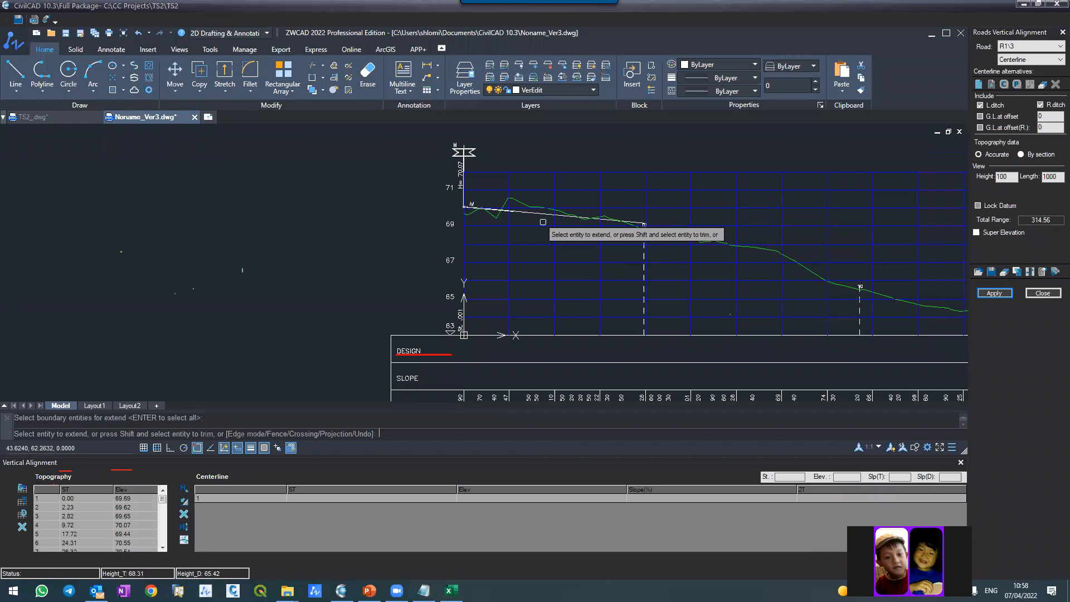
pyautogui.click(519, 212)
pyautogui.press('Return')
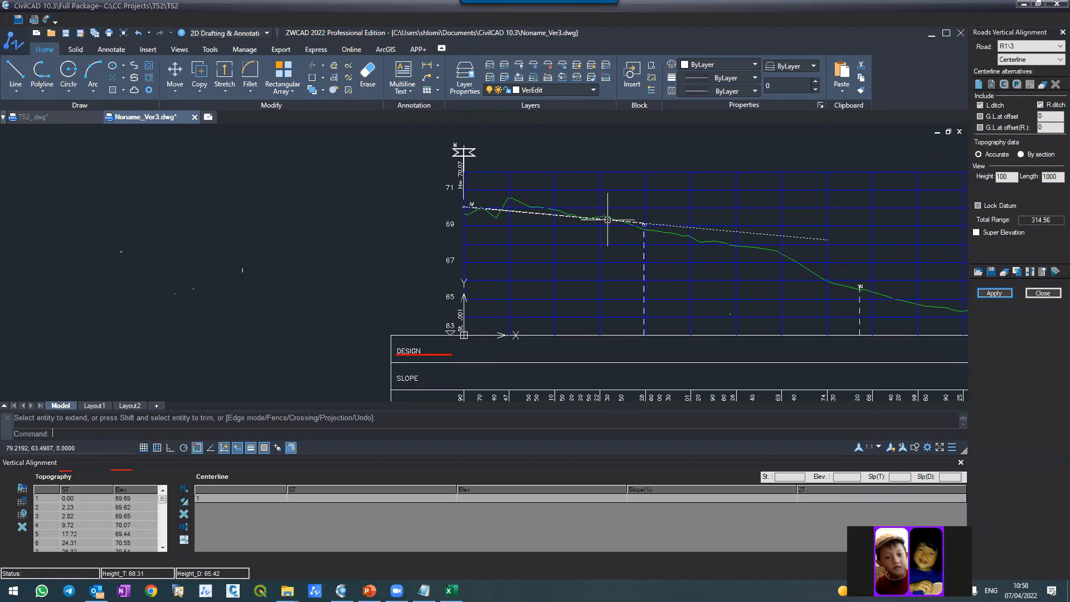
# Step: Draw a straight polyline from the ground line's end at R1's final station back to the grid's upper corner at station 0
pyautogui.write('pl')
pyautogui.press('Return')
pyautogui.scroll(-5, 855, 271)
pyautogui.scroll(5, 938, 295)
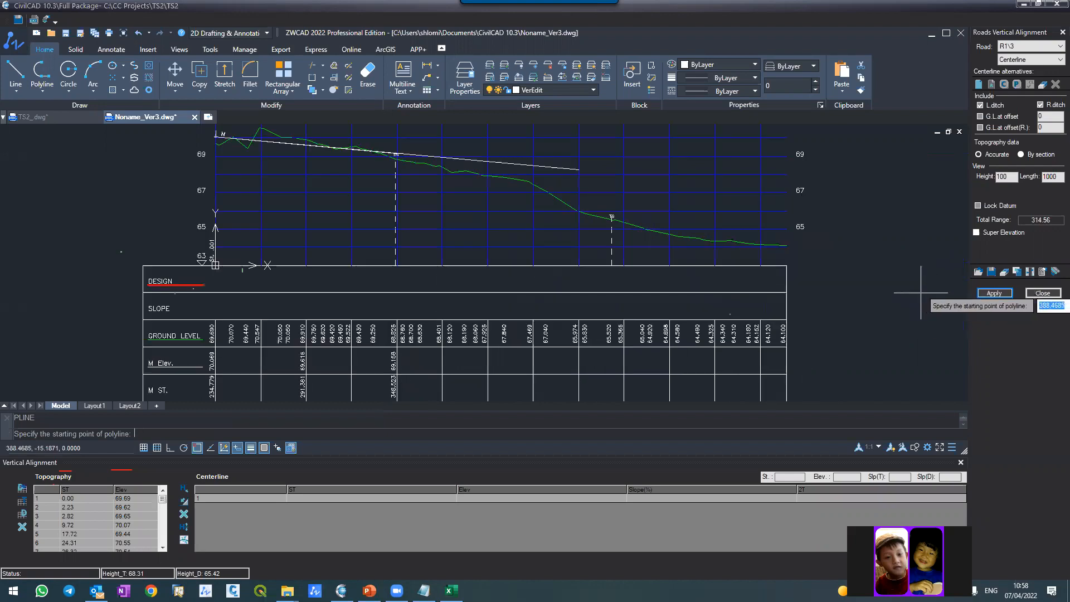
pyautogui.click(786, 246)
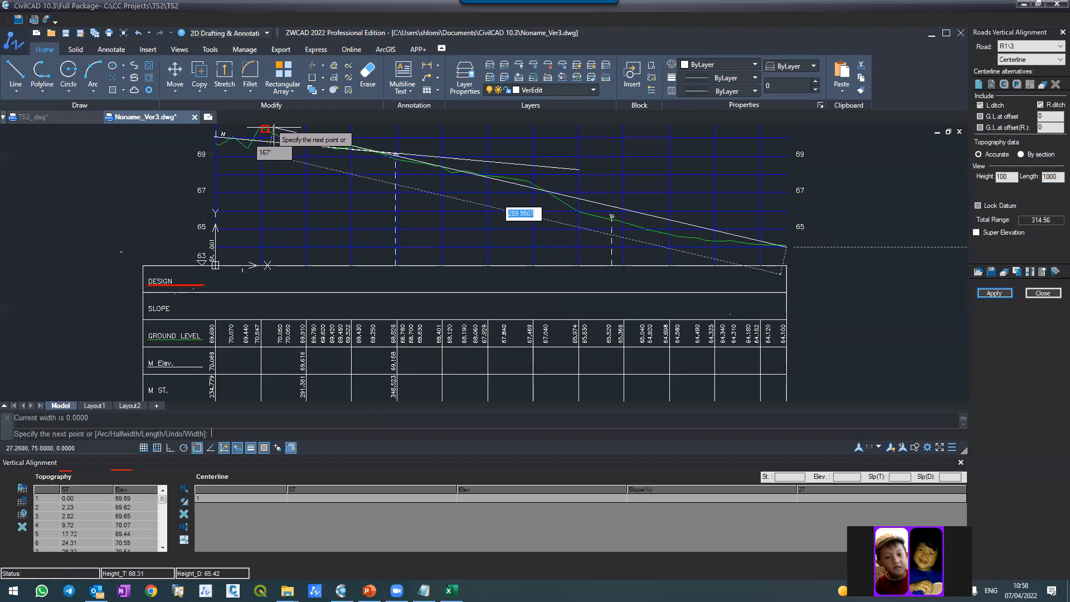
pyautogui.scroll(-2, 413, 257)
pyautogui.scroll(2, 320, 163)
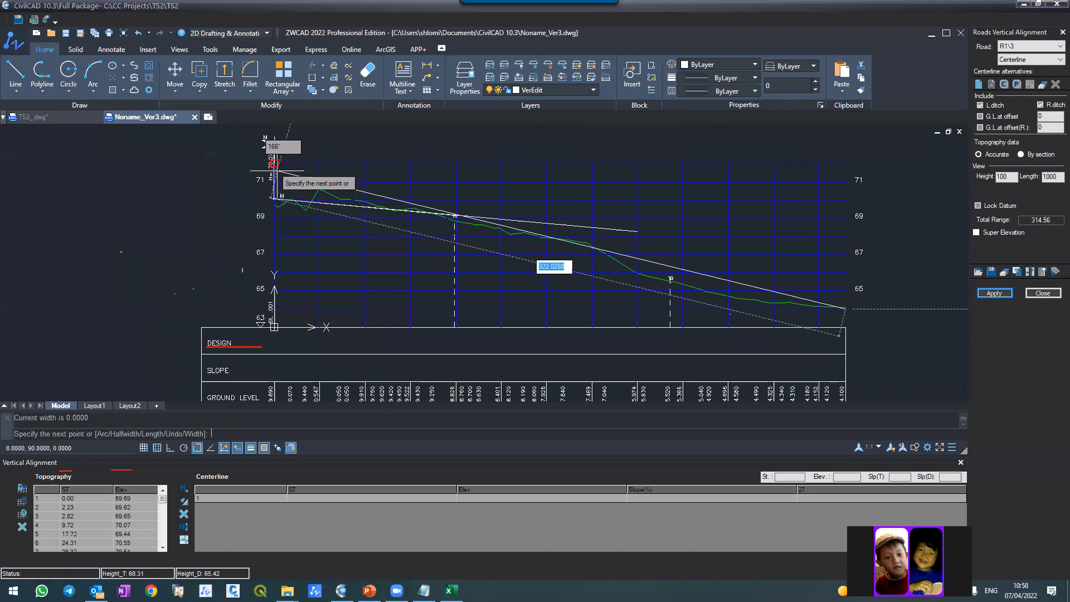
pyautogui.click(273, 163)
pyautogui.press('Return')
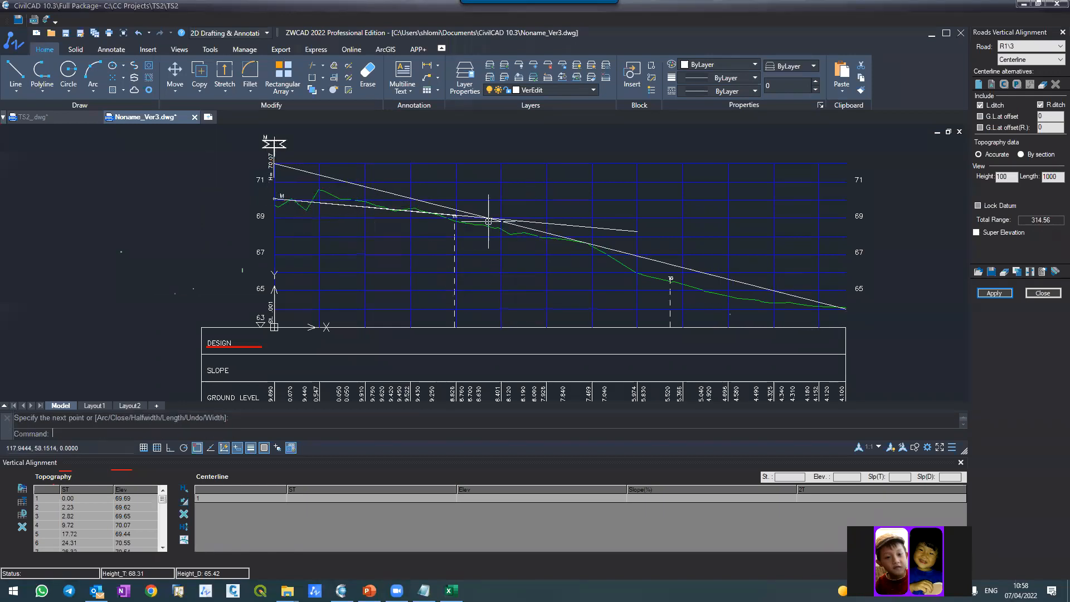
# Step: Stretch the long polyline's upstream end past station 0 with object snap off, so it crosses M's slope line near the first TG mark
pyautogui.click(313, 168)
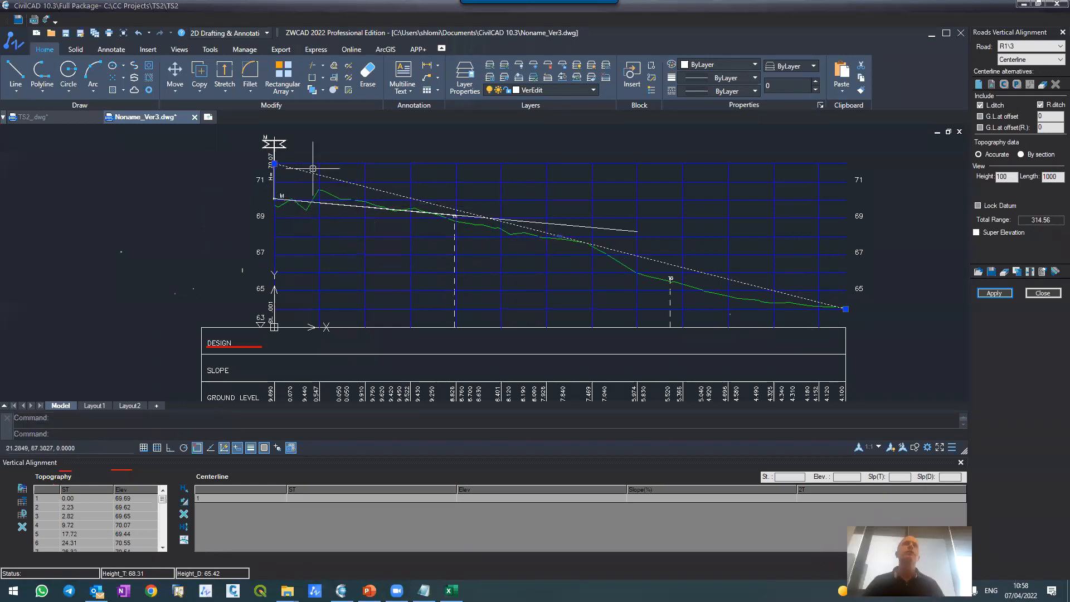
pyautogui.click(275, 164)
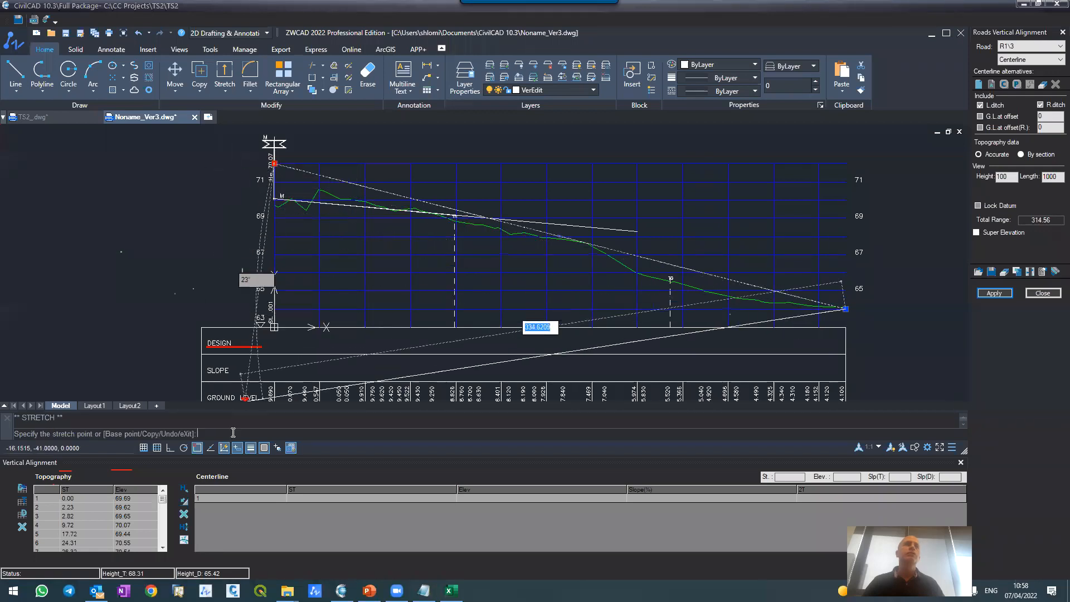
pyautogui.click(202, 447)
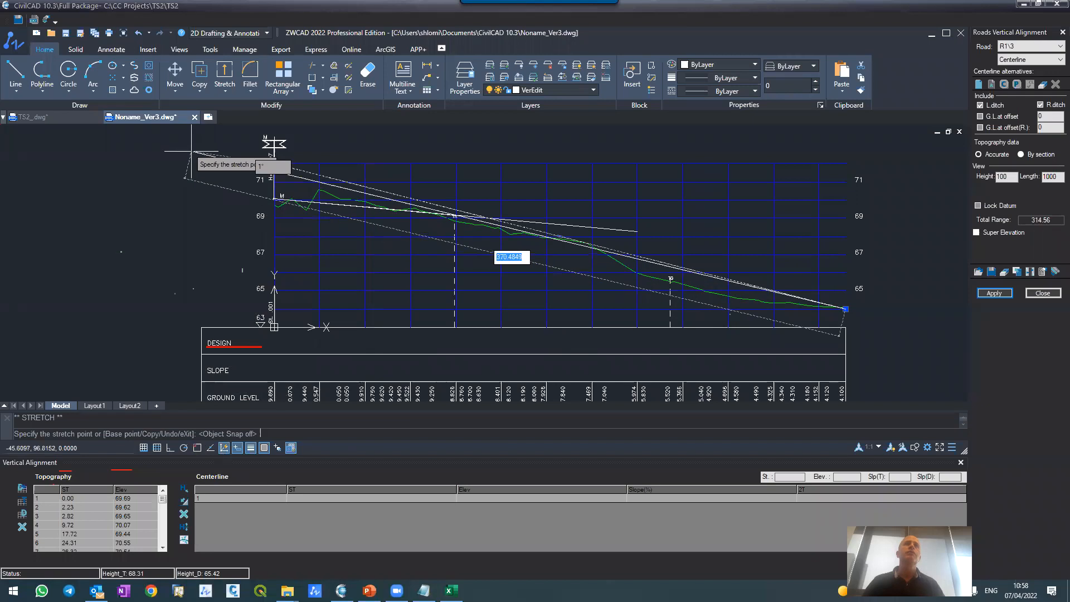
pyautogui.click(186, 151)
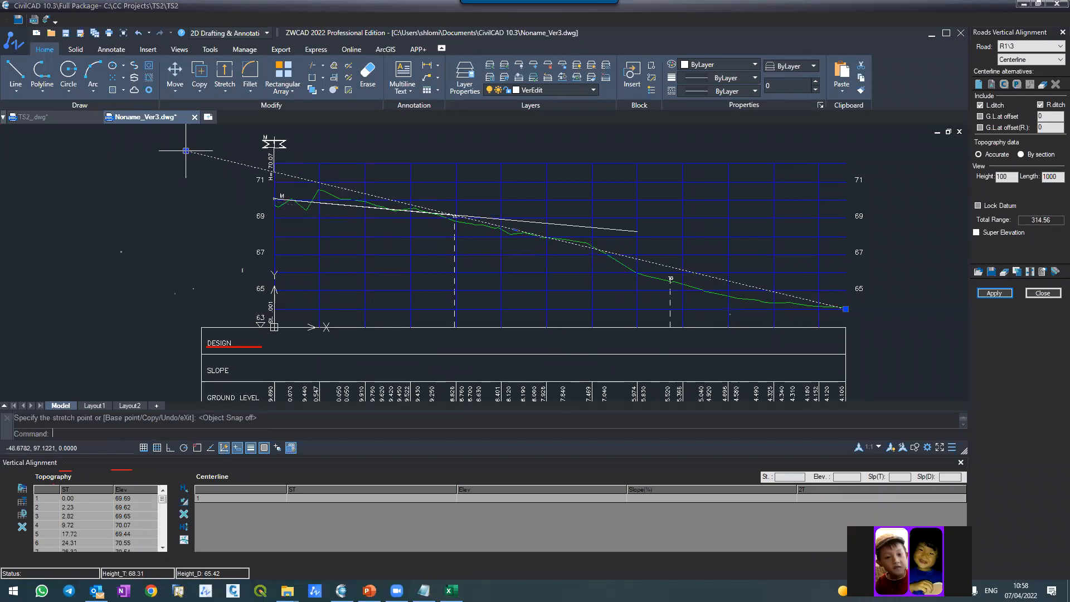
pyautogui.scroll(5, 443, 222)
pyautogui.scroll(-5, 458, 239)
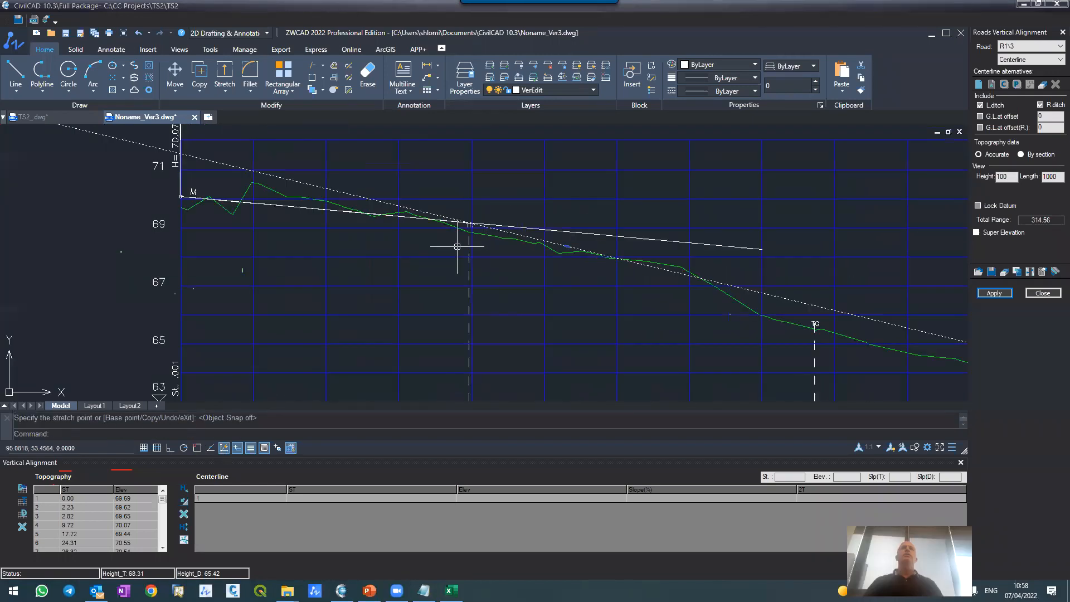
# Step: Trim M's slope polyline downstream of its crossing, using the long polyline as the cutting edge
pyautogui.write('trim')
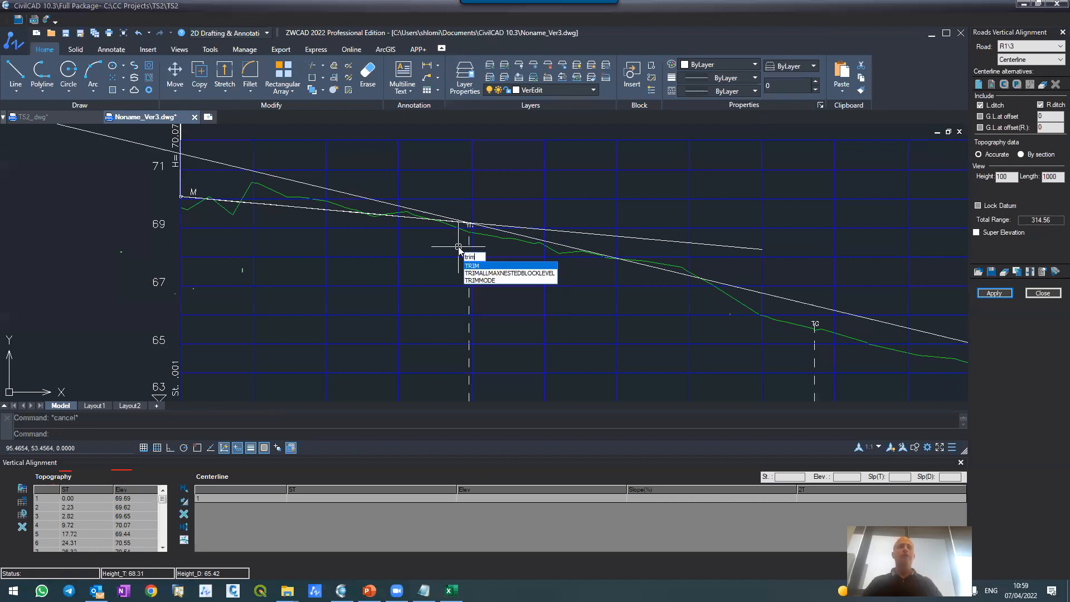
pyautogui.press('Return')
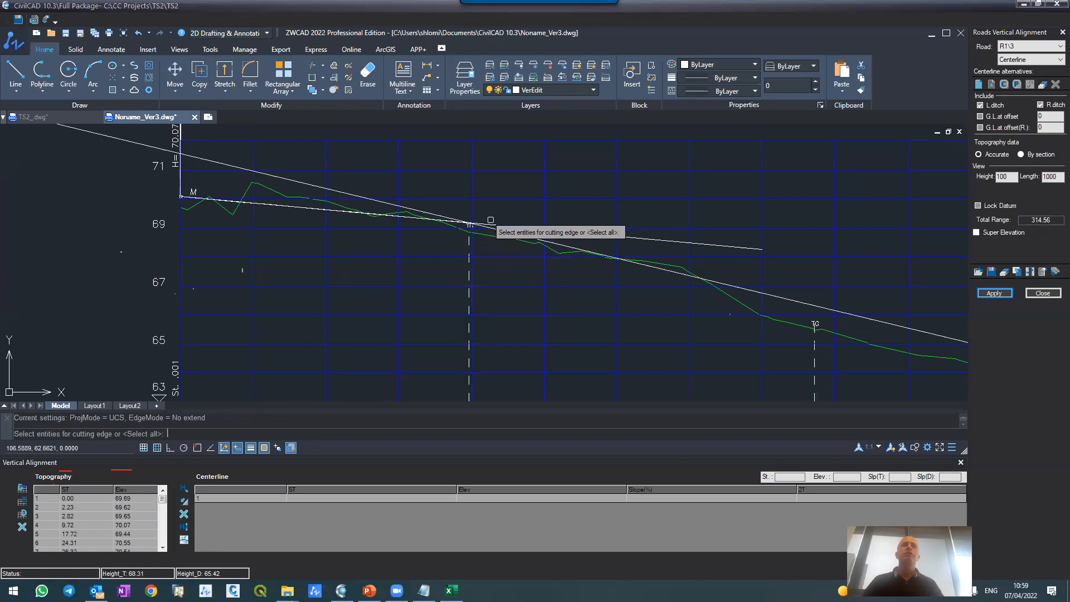
pyautogui.click(510, 233)
pyautogui.press('Return')
pyautogui.click(517, 228)
pyautogui.press('Return')
pyautogui.press('Return')
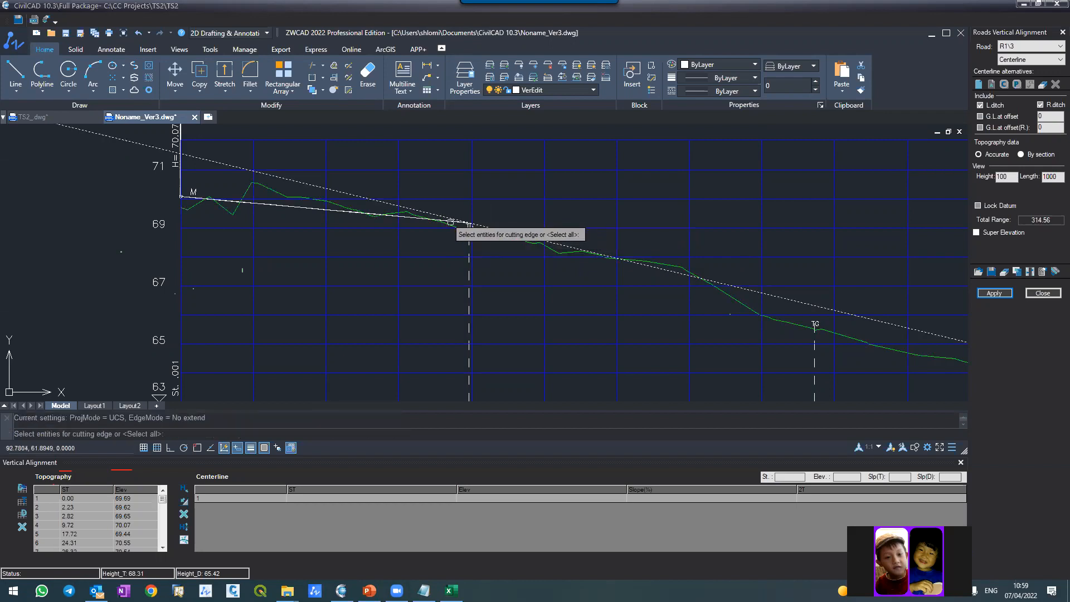
# Step: Trim the long polyline upstream of its crossing, using M's slope polyline as the cutting edge, and regenerate the drawing
pyautogui.scroll(5, 449, 215)
pyautogui.click(450, 283)
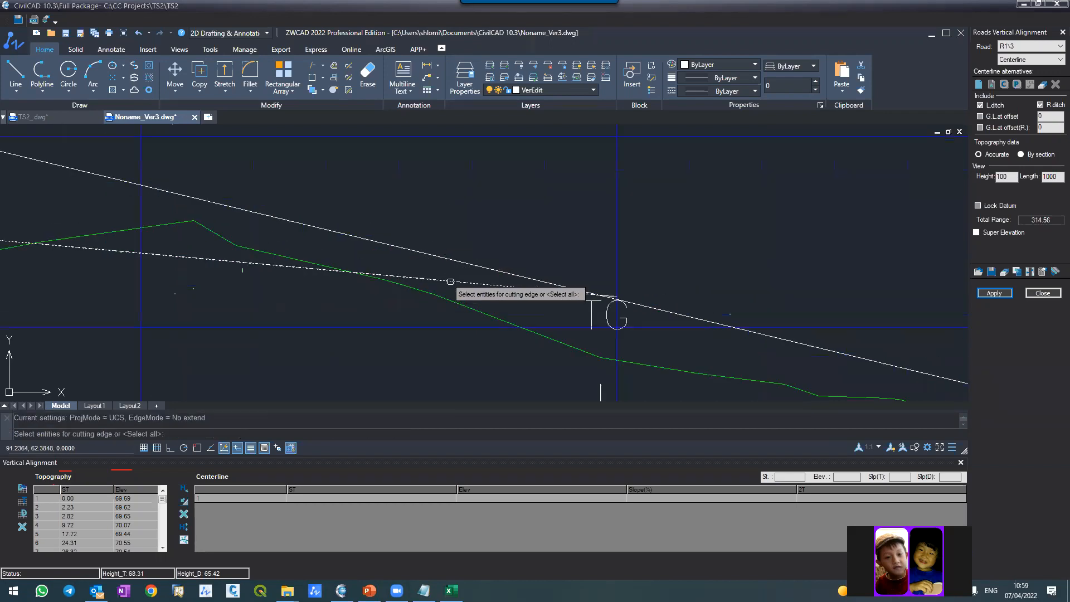
pyautogui.press('Return')
pyautogui.click(442, 259)
pyautogui.press('Return')
pyautogui.scroll(6, 447, 232)
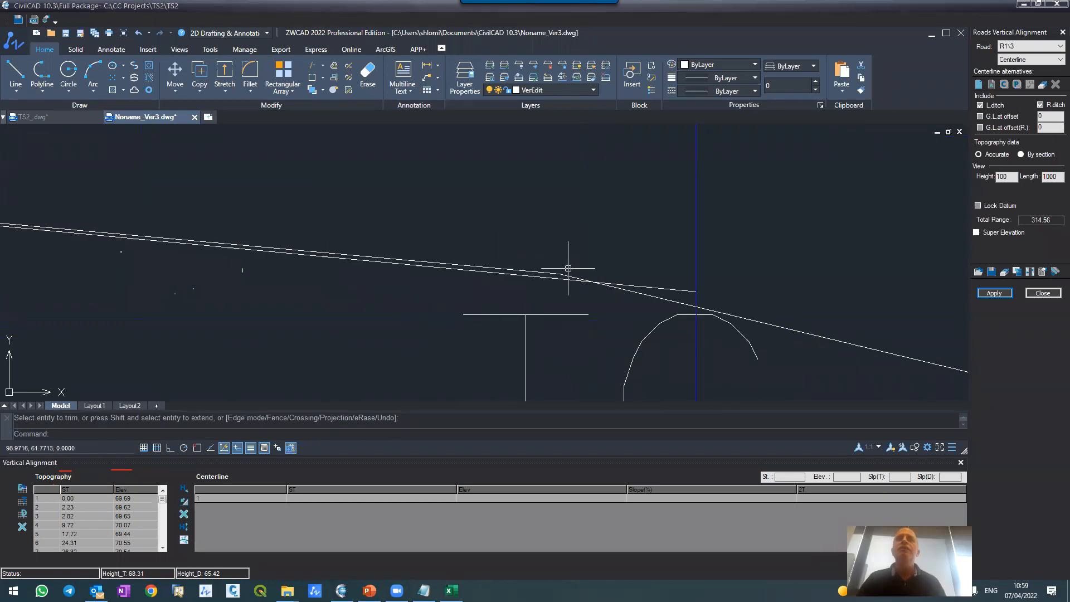
pyautogui.write('regen')
pyautogui.press('Return')
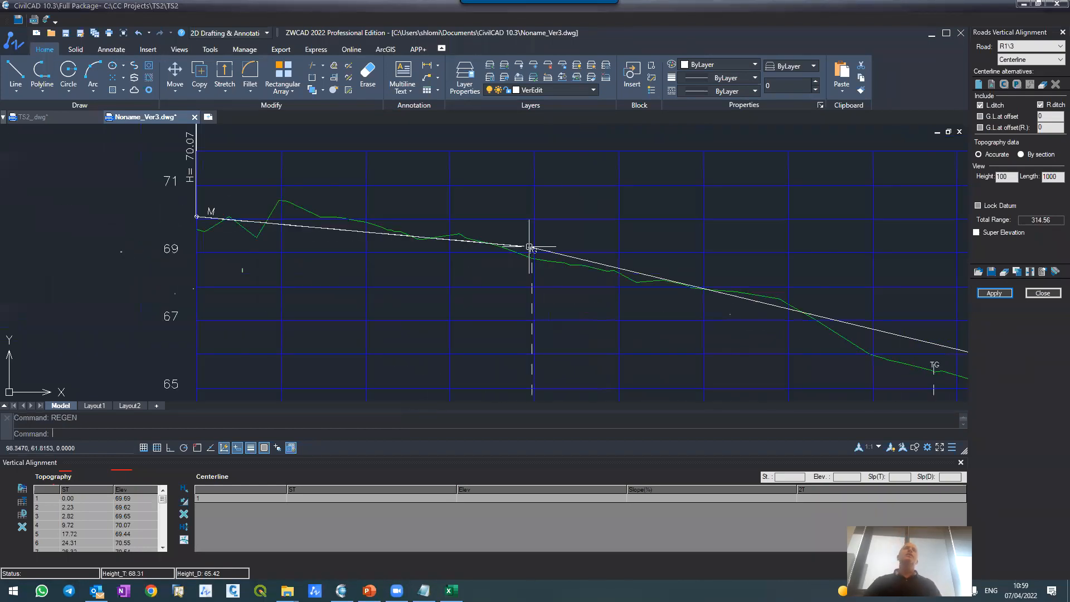
pyautogui.scroll(-4, 529, 247)
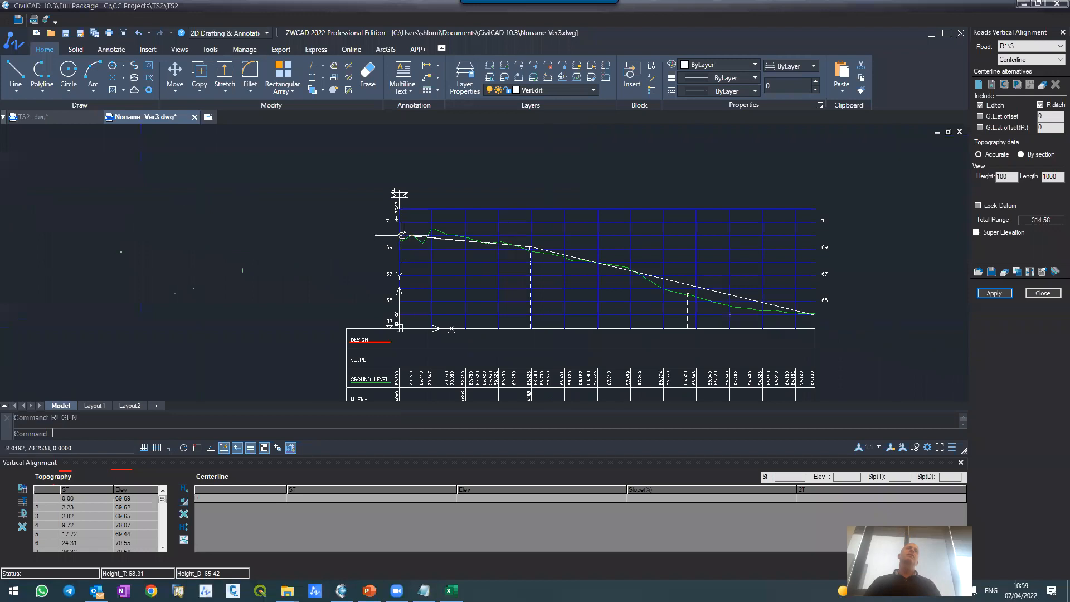
# Step: Check R1 in the plan drawing, and apply the two trimmed profile lines to R1's vertical alignment only, leaving cross sections unchanged
pyautogui.click(60, 118)
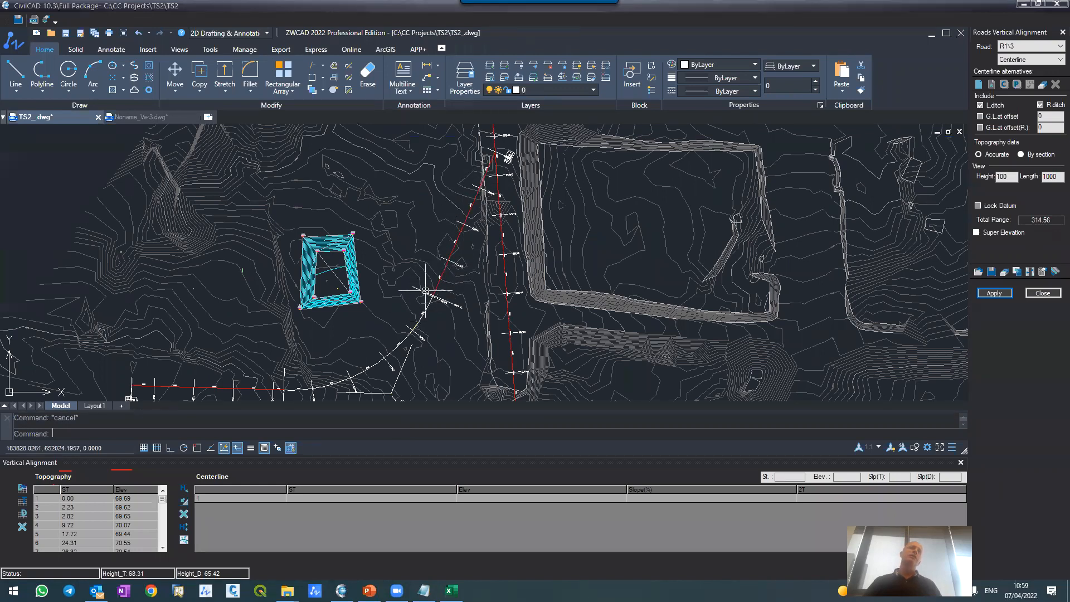
pyautogui.click(143, 117)
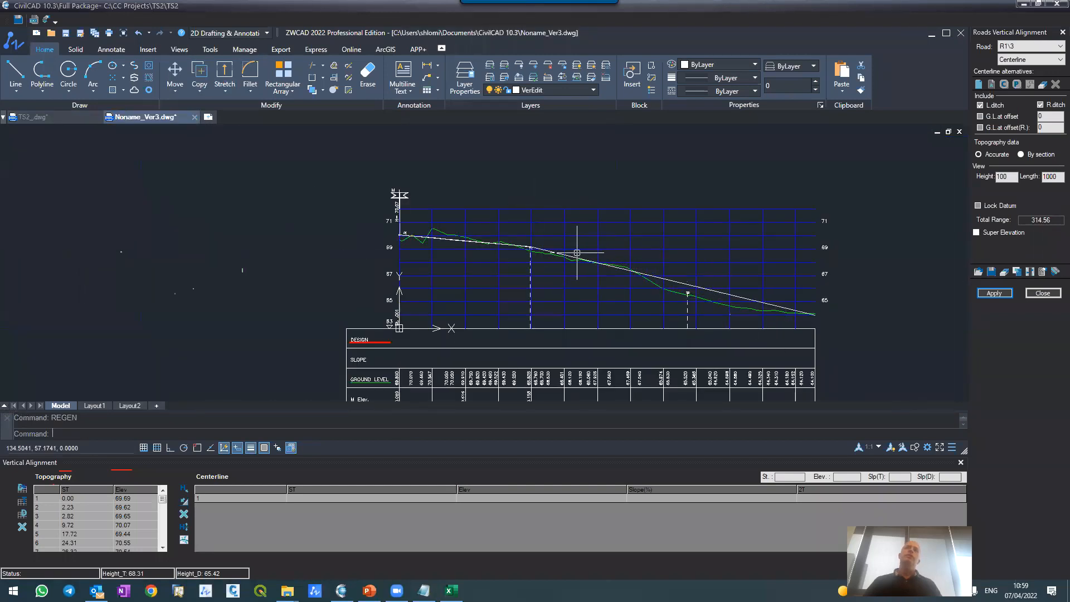
pyautogui.scroll(3, 574, 251)
pyautogui.click(997, 293)
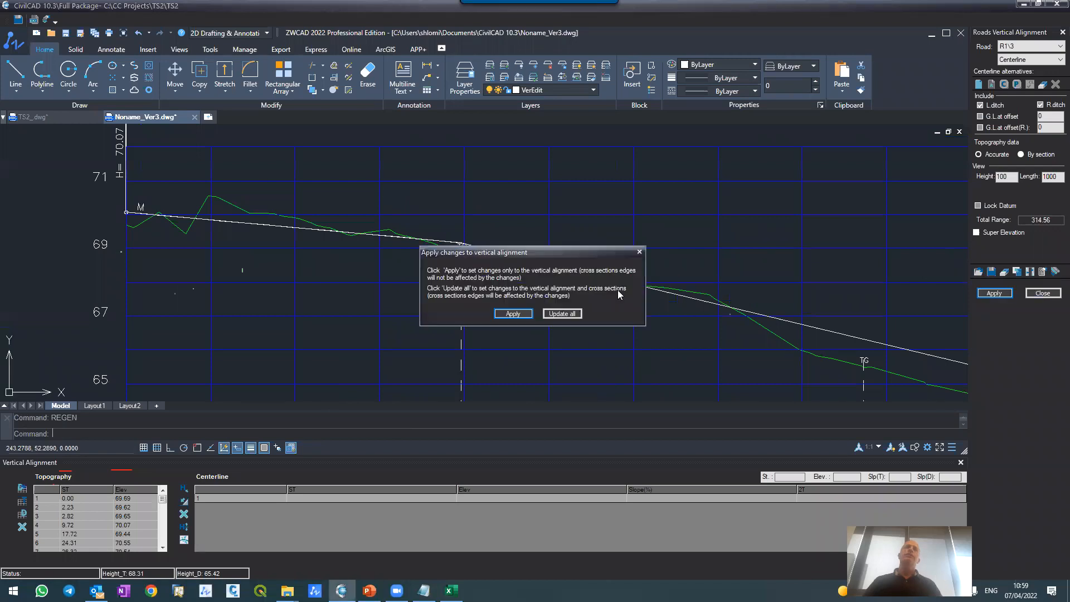
pyautogui.click(503, 311)
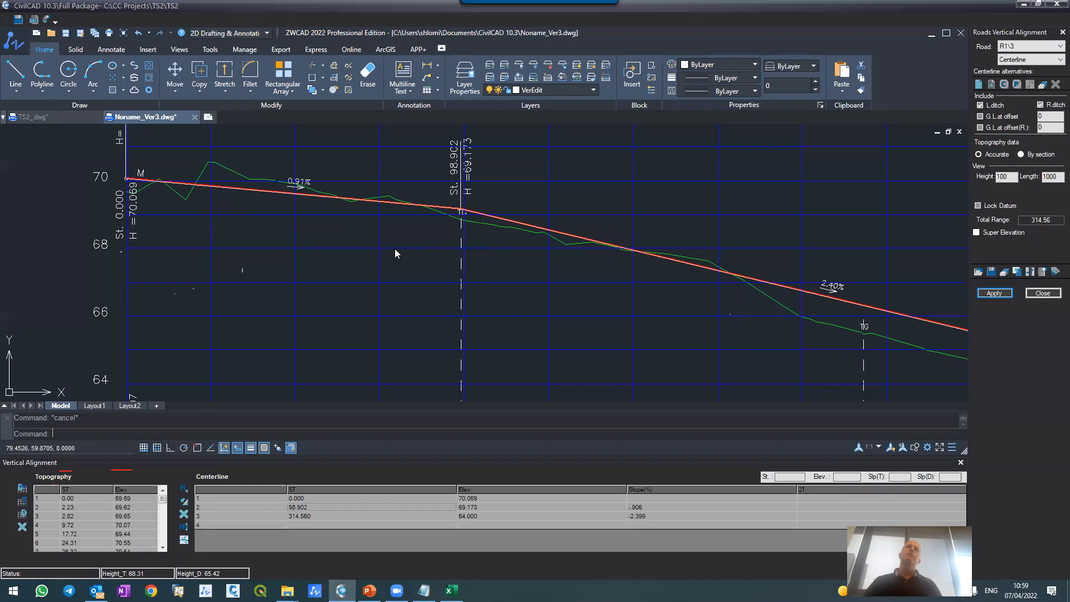
# Step: Examine R1's applied design profile against the ground, especially the grade break between its two slopes
pyautogui.scroll(-4, 411, 172)
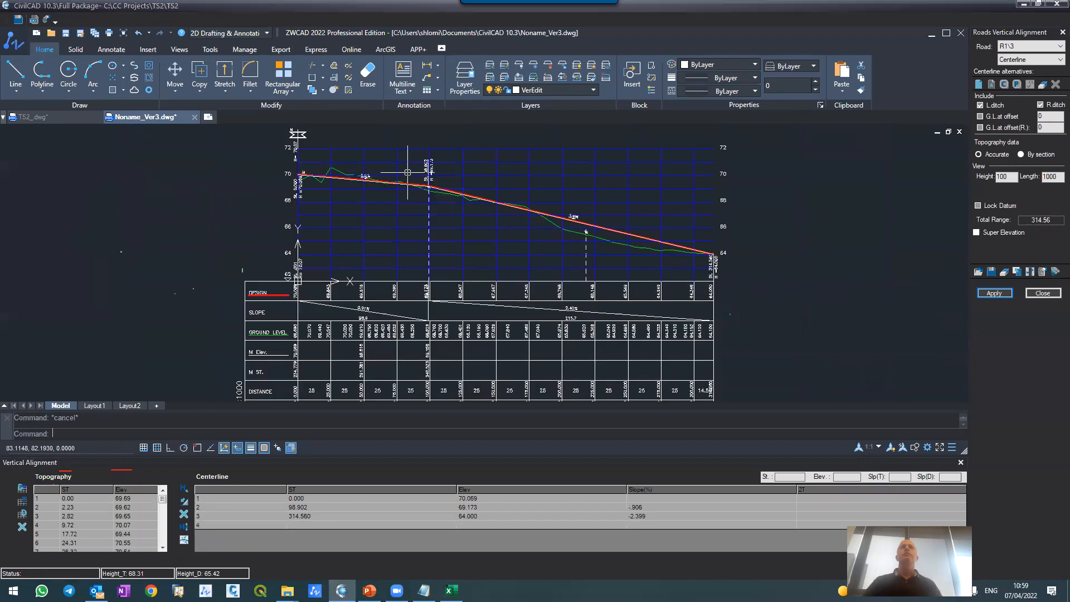
pyautogui.scroll(1, 411, 159)
pyautogui.scroll(4, 415, 158)
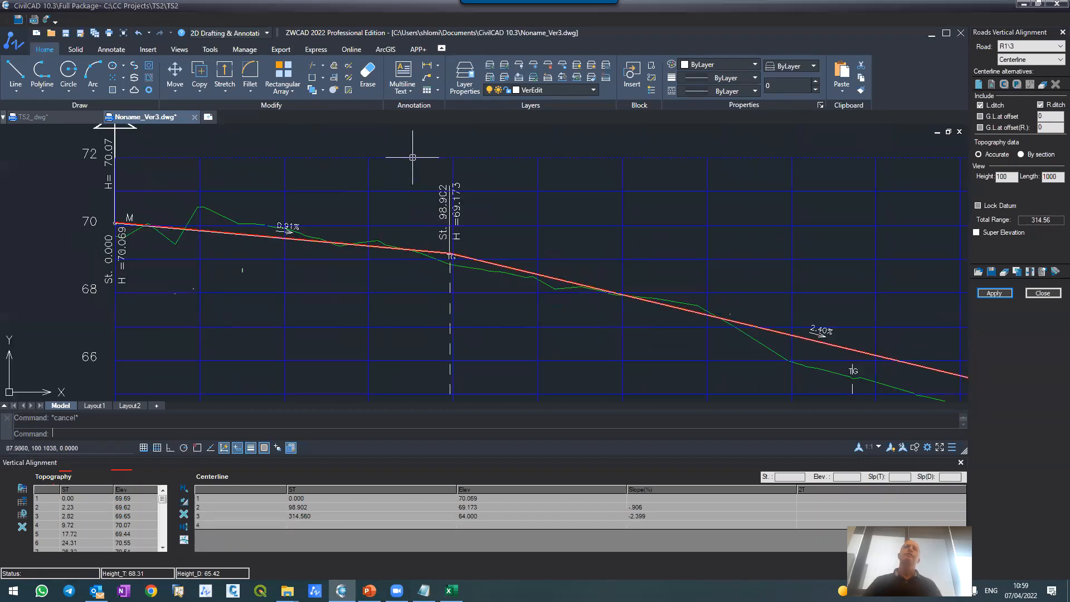
pyautogui.scroll(-2, 446, 211)
pyautogui.scroll(-4, 451, 218)
pyautogui.scroll(5, 453, 226)
pyautogui.scroll(-4, 453, 225)
pyautogui.scroll(5, 458, 226)
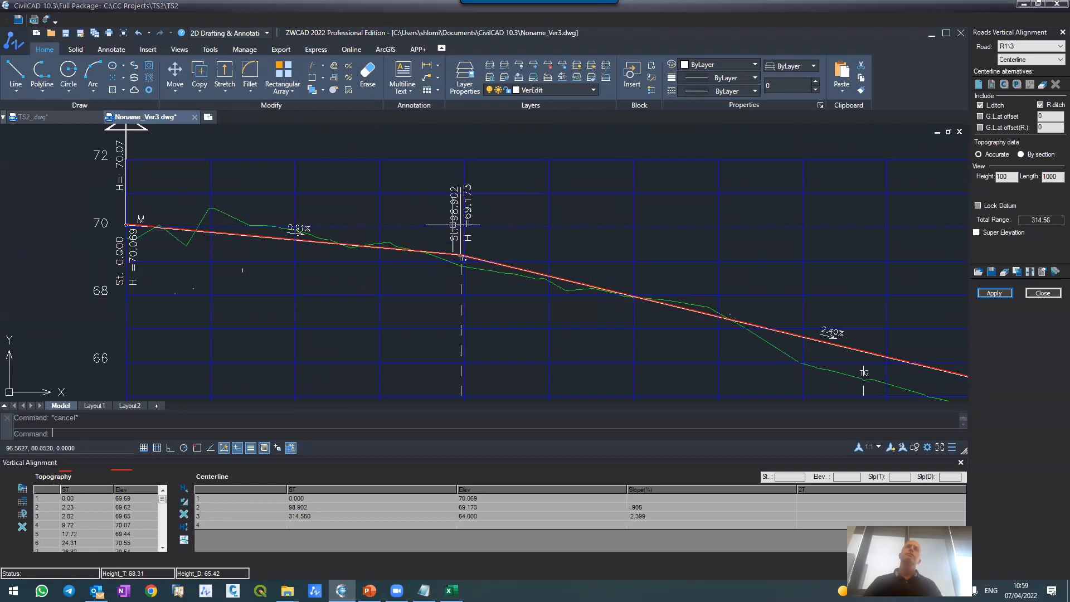
pyautogui.scroll(-1, 457, 223)
pyautogui.scroll(-4, 457, 224)
pyautogui.scroll(6, 460, 228)
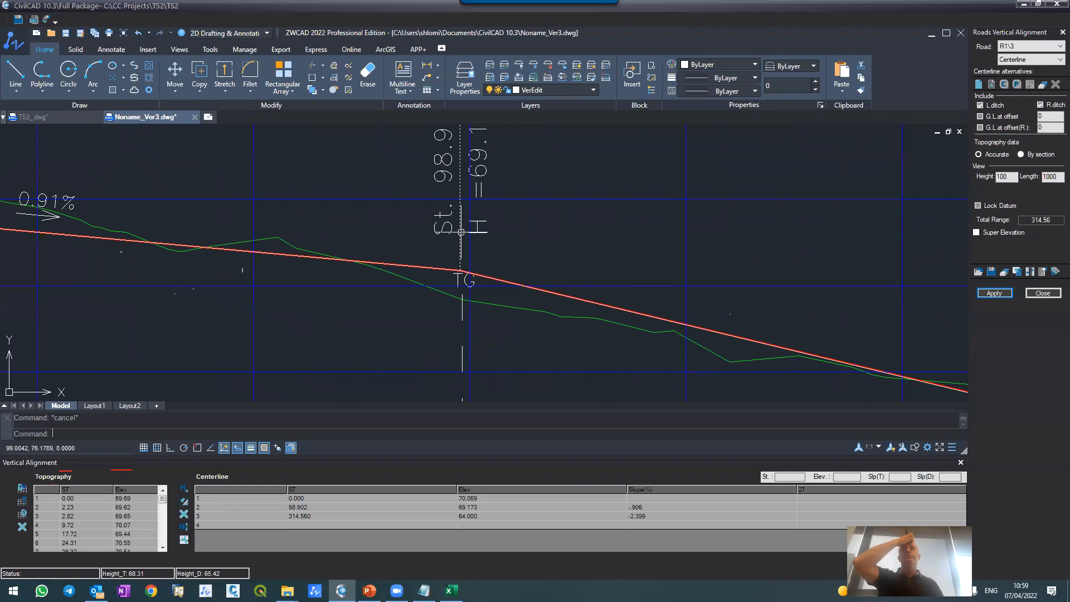
pyautogui.scroll(-2, 462, 228)
pyautogui.scroll(-4, 462, 228)
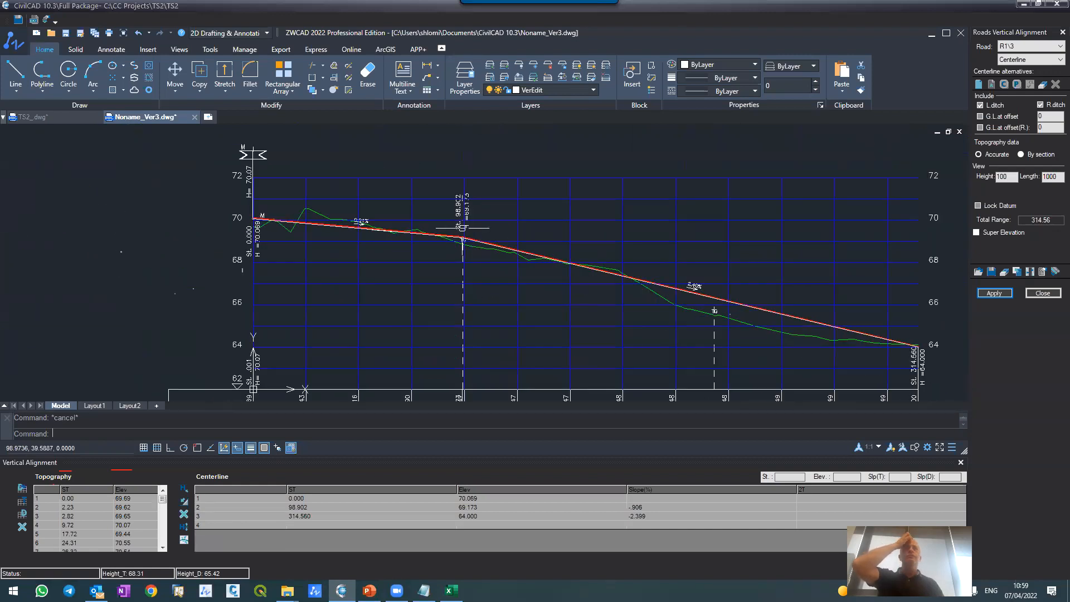
pyautogui.scroll(6, 463, 228)
pyautogui.scroll(-4, 463, 228)
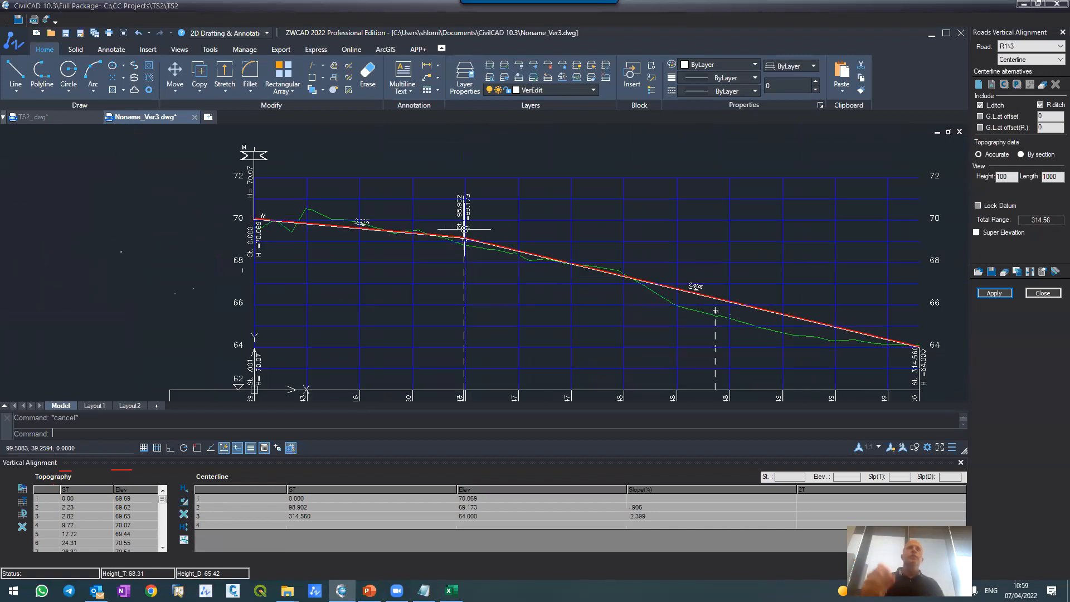
pyautogui.scroll(3, 463, 231)
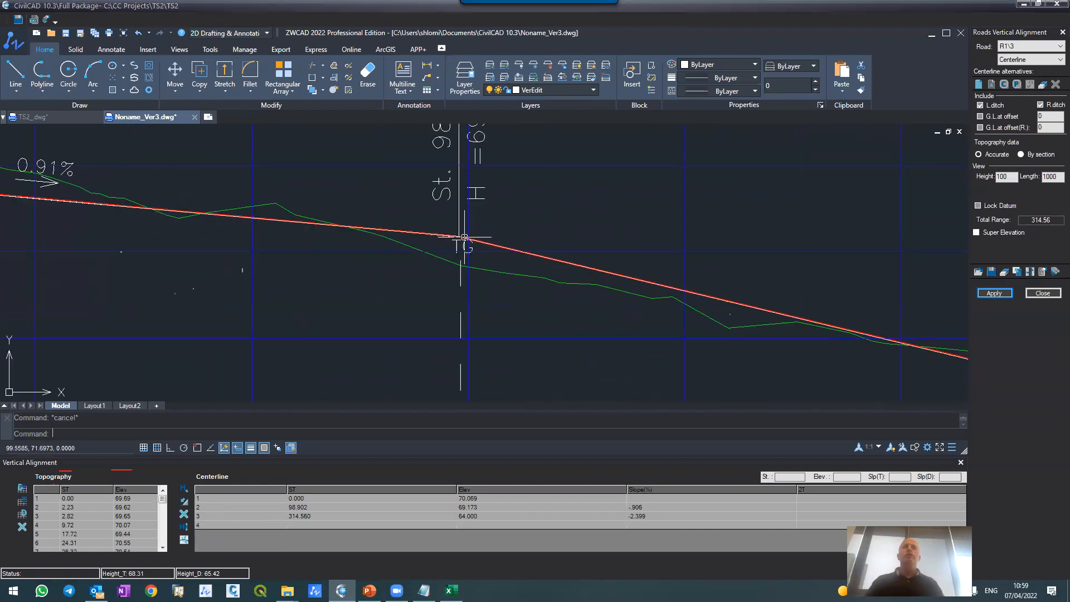
# Step: Set the 2T vertical curve length at centerline point 2 to 80, apply it to the vertical alignment only, and check the curve
pyautogui.click(800, 508)
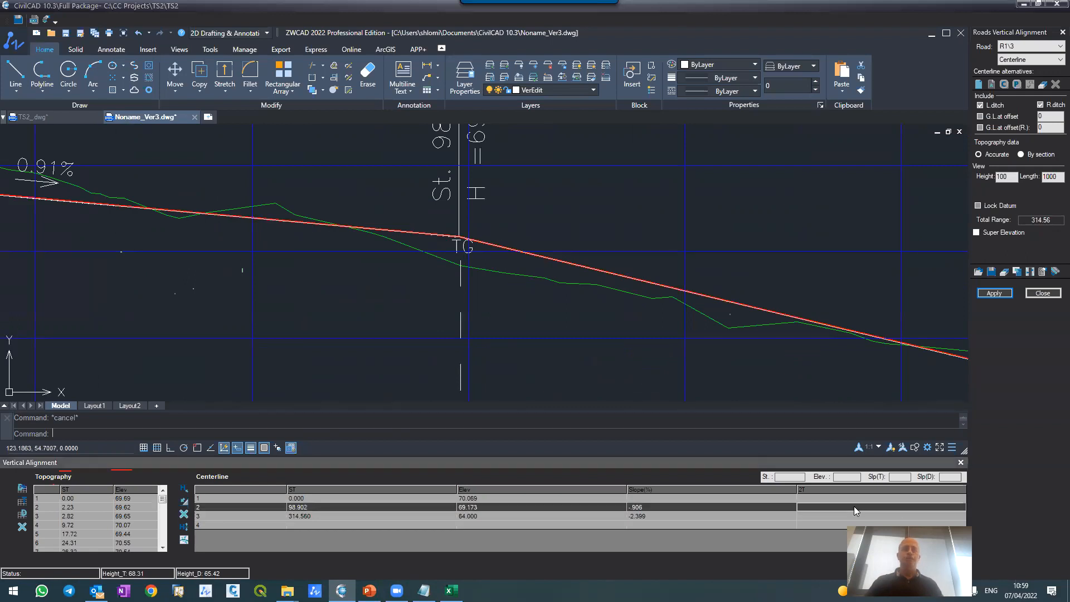
pyautogui.write('200')
pyautogui.press('BackSpace')
pyautogui.press('BackSpace')
pyautogui.press('BackSpace')
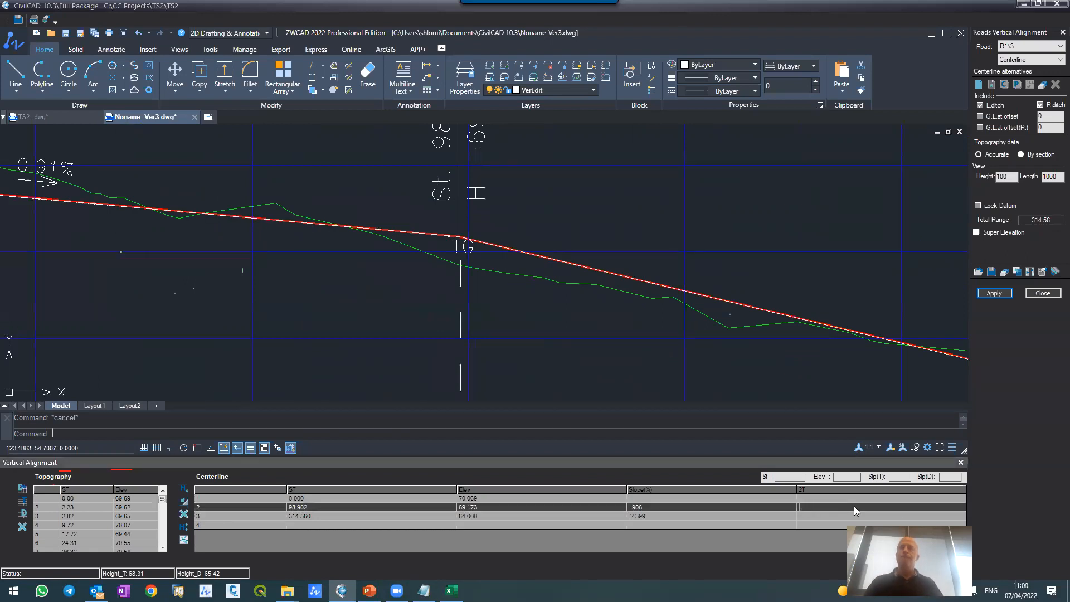
pyautogui.write('80')
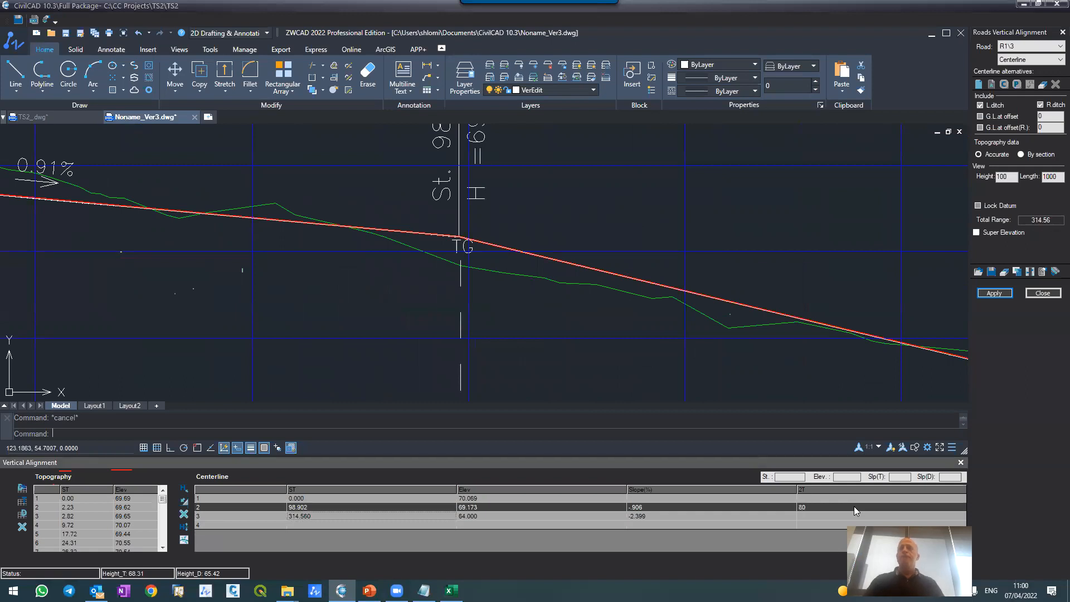
pyautogui.click(985, 294)
pyautogui.click(503, 316)
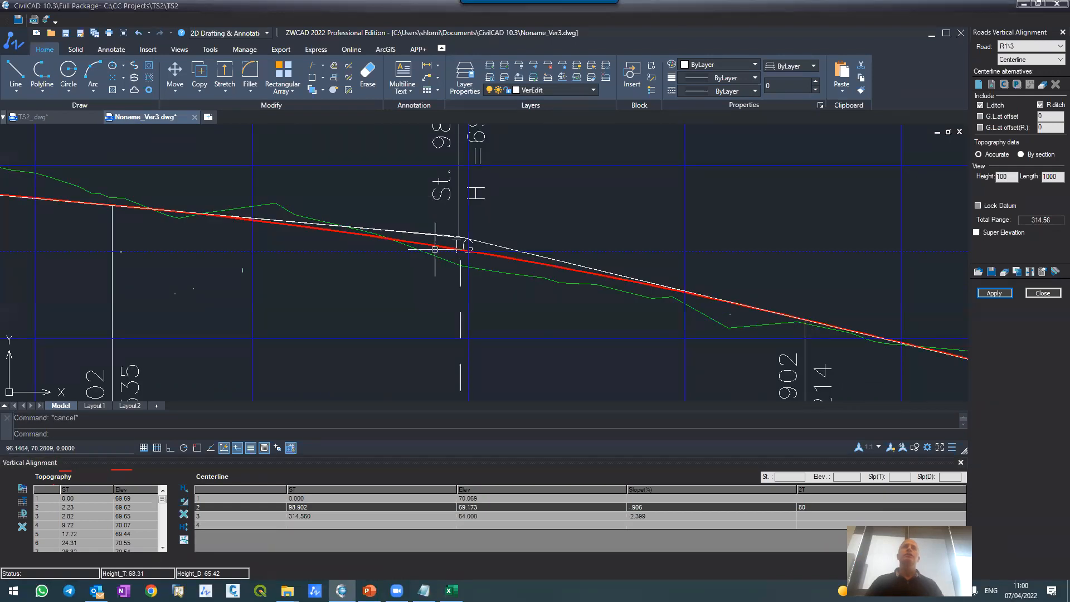
pyautogui.scroll(-8, 434, 169)
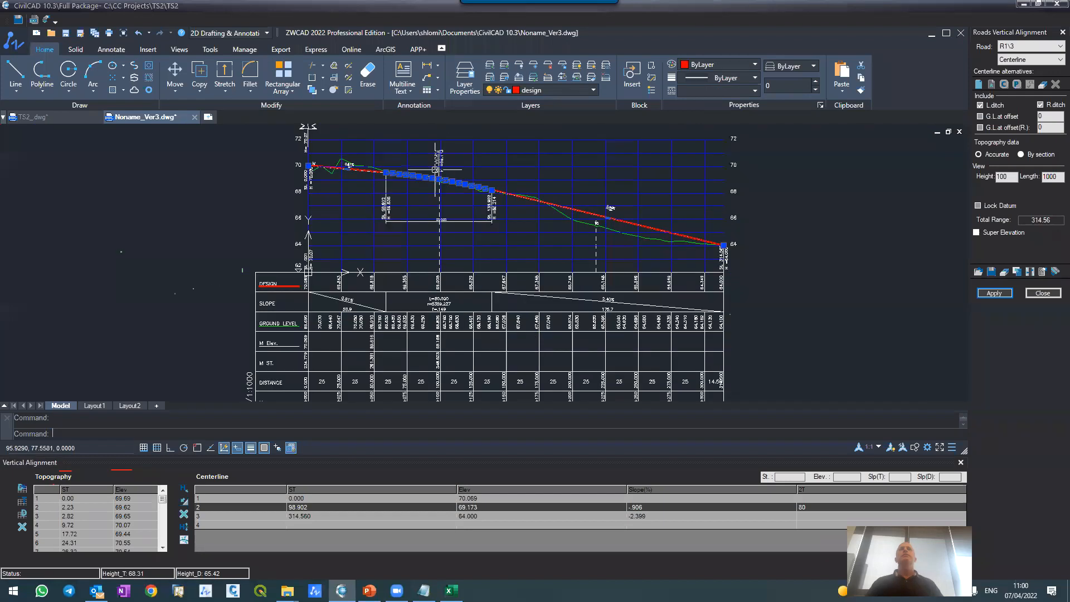
pyautogui.scroll(2, 435, 169)
pyautogui.press('Escape')
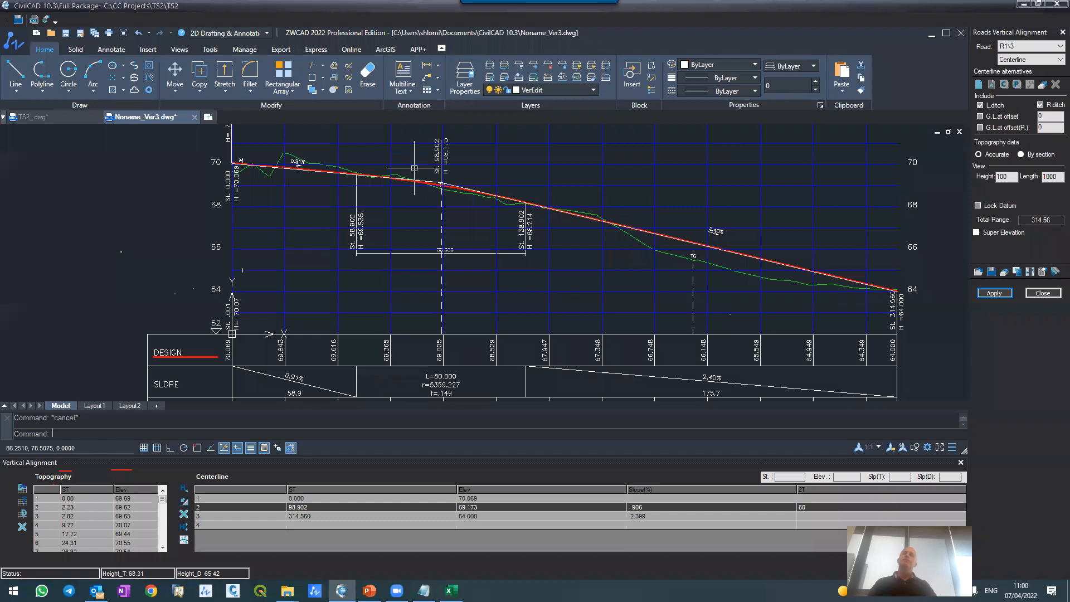
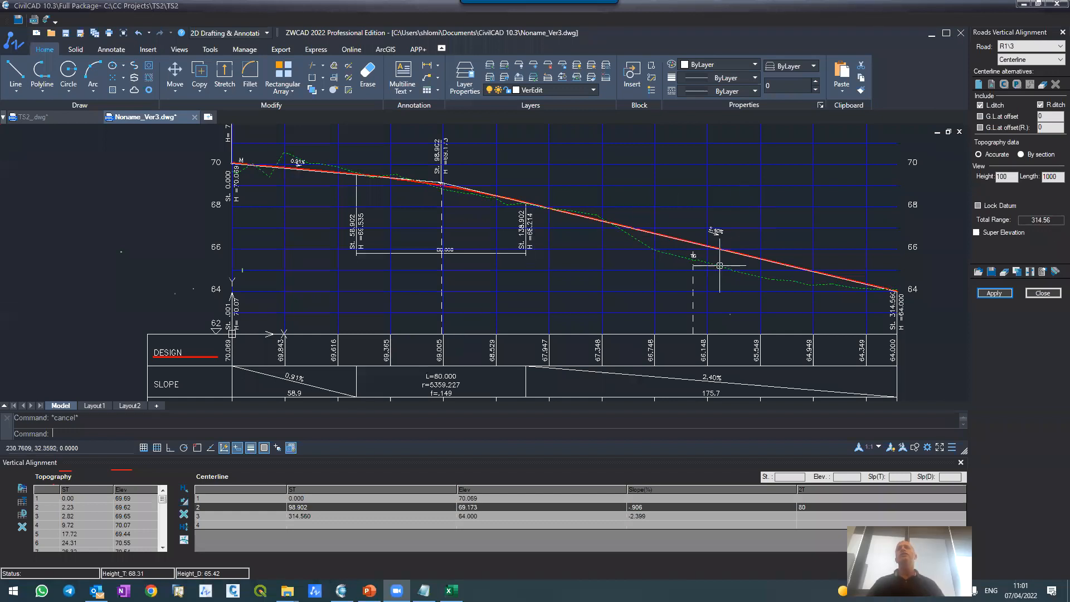
# Step: Set the slope of the last centerline segment, ending at station 314.560, to -2% and apply it to the vertical alignment only
pyautogui.scroll(4, 719, 259)
pyautogui.scroll(-6, 720, 259)
pyautogui.scroll(4, 717, 239)
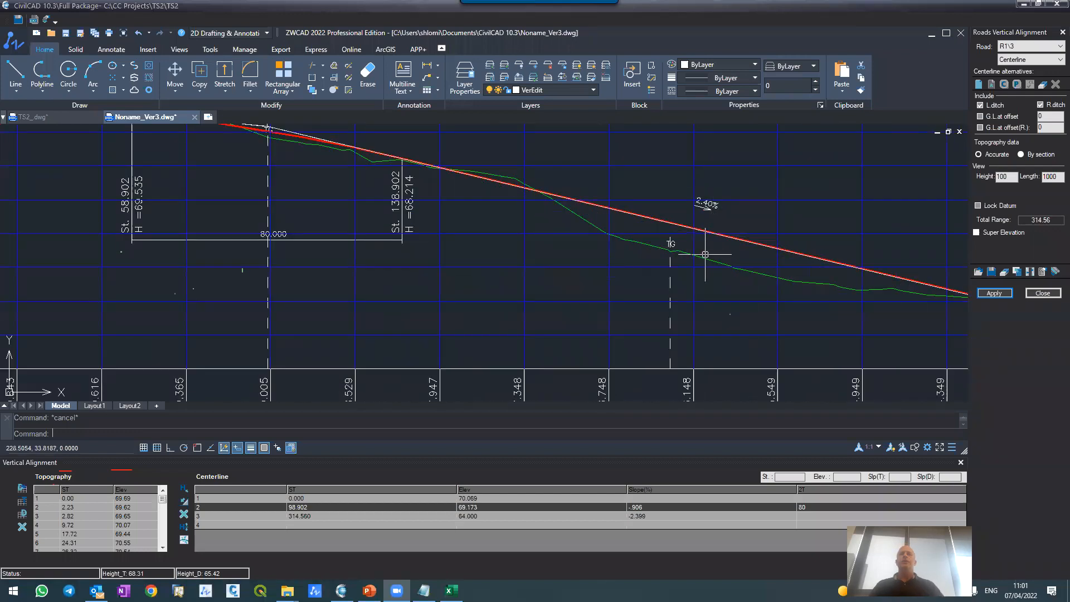
pyautogui.scroll(-2, 705, 254)
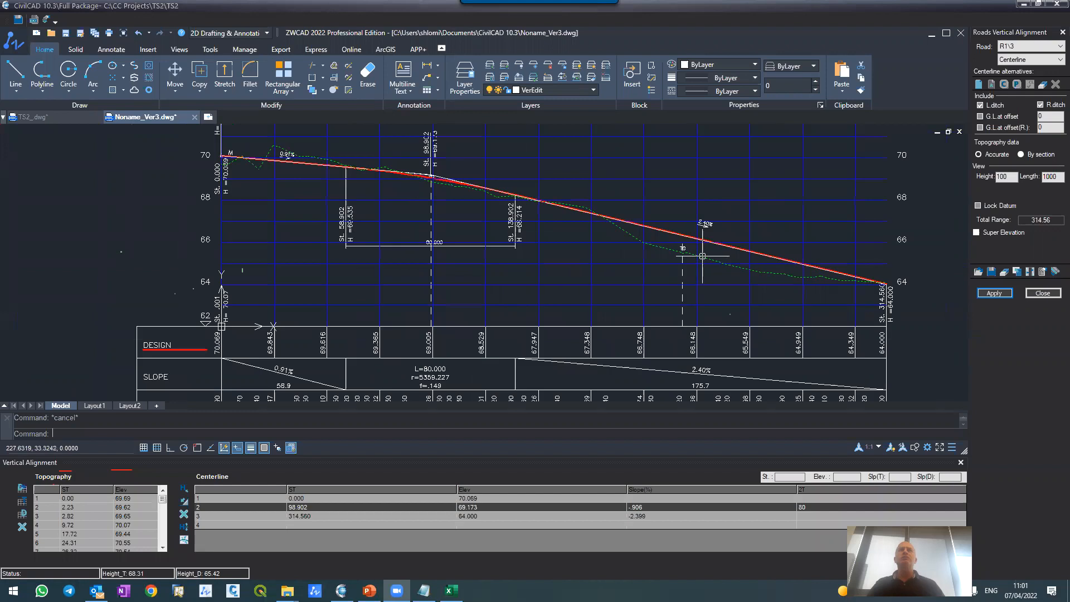
pyautogui.click(641, 517)
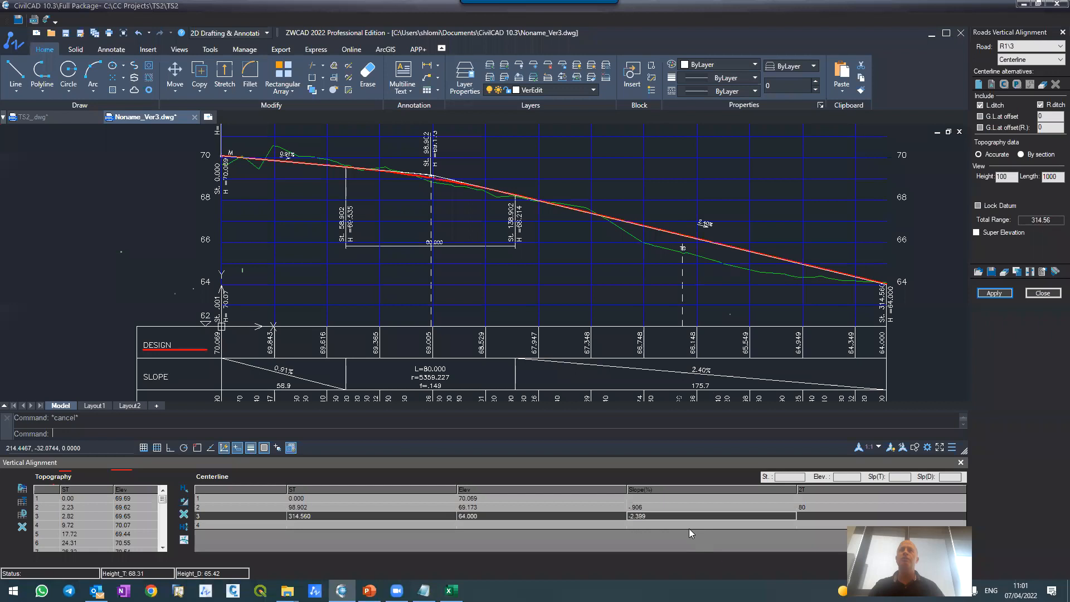
pyautogui.press('BackSpace')
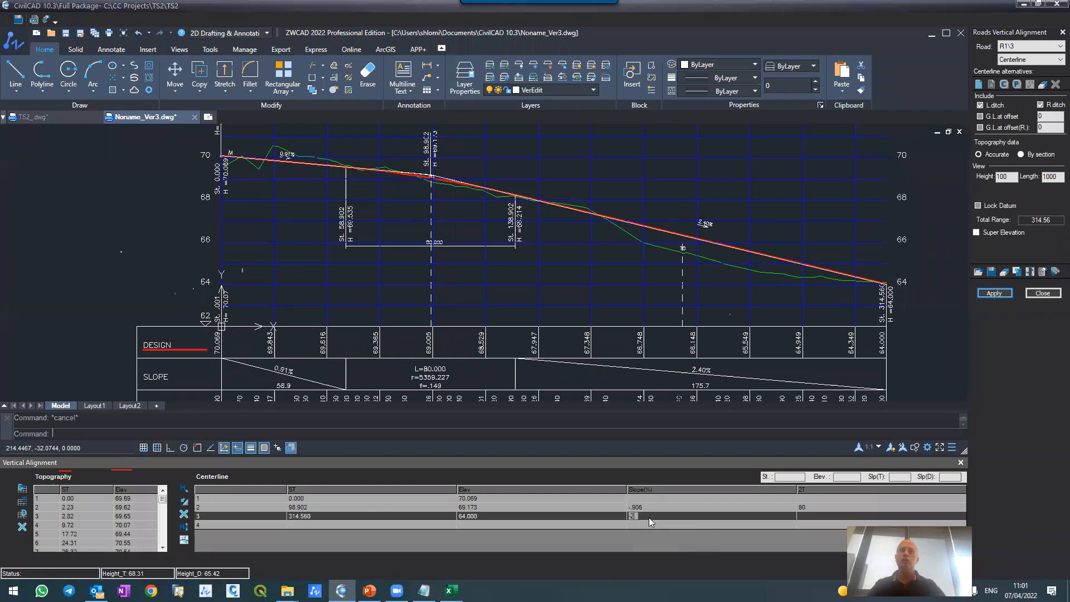
pyautogui.press('Return')
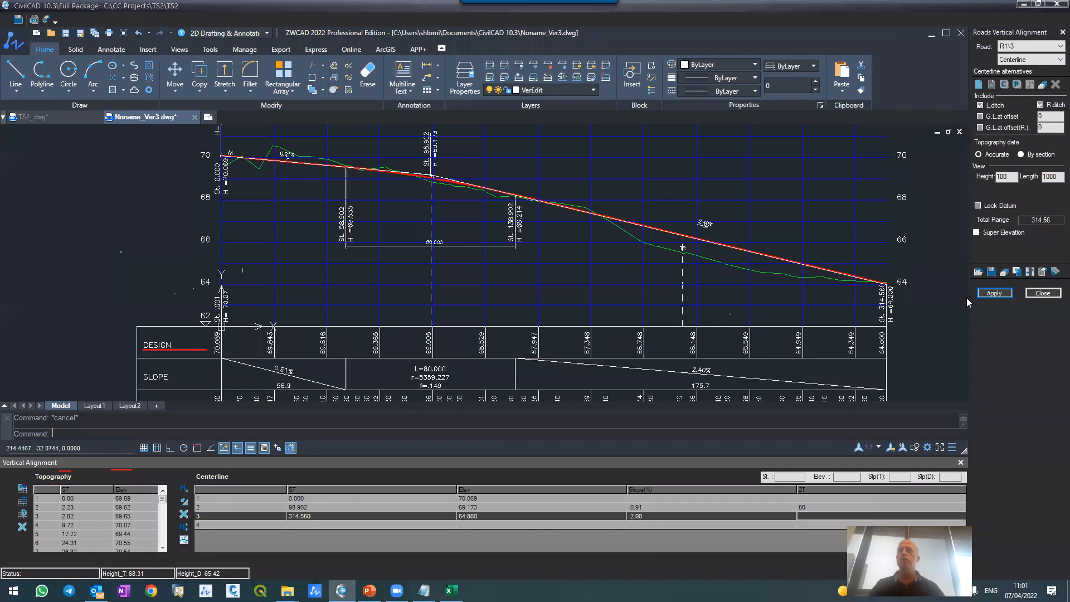
pyautogui.click(994, 293)
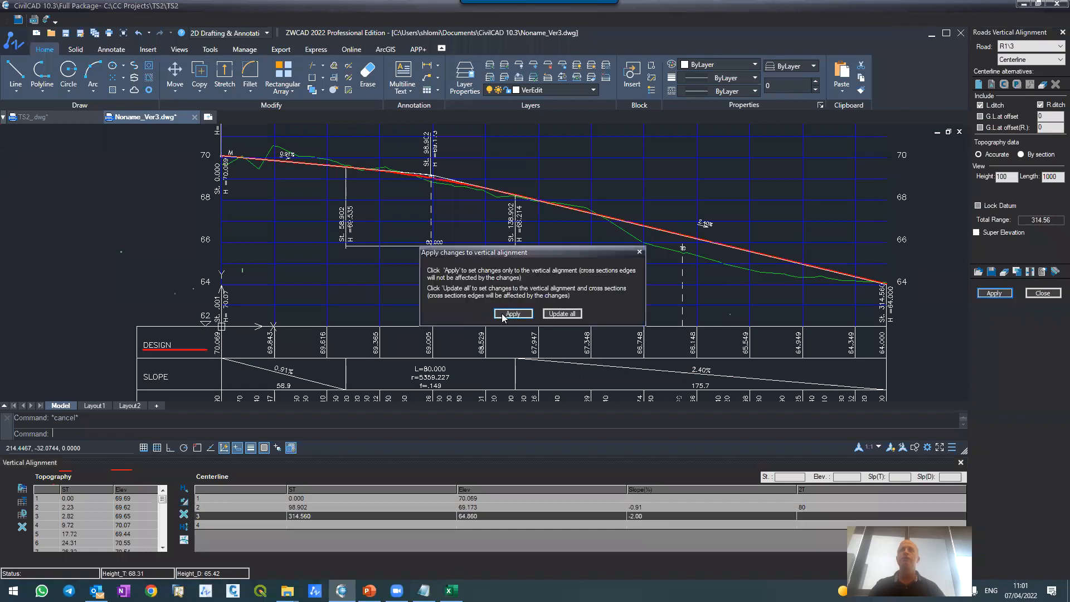
pyautogui.click(513, 314)
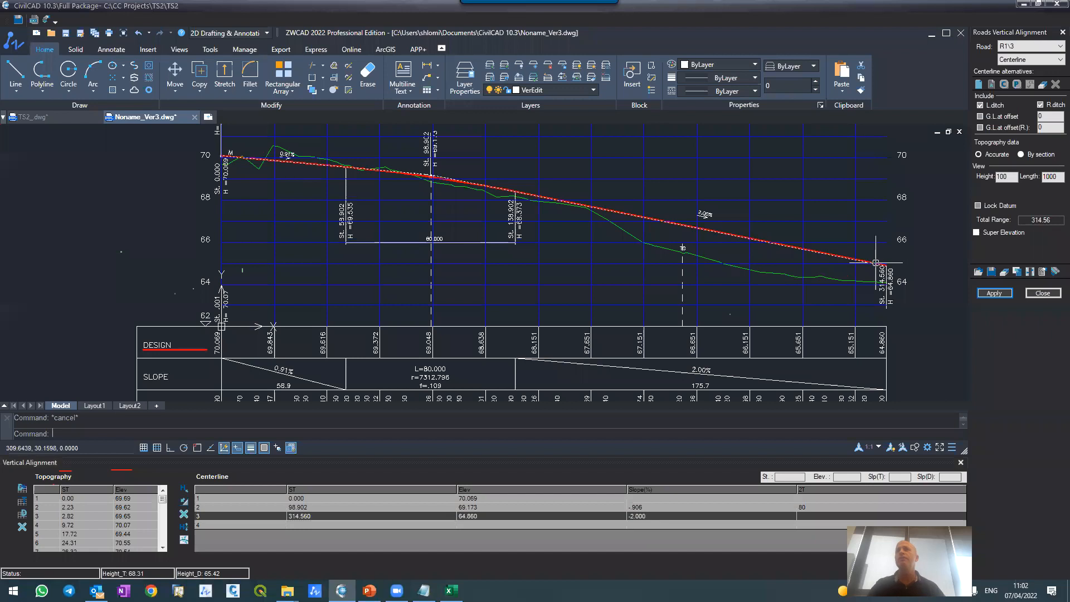
# Step: Stretch the design line's end point down to an elevation of about 62.6 and apply the change to the vertical alignment only
pyautogui.scroll(4, 876, 263)
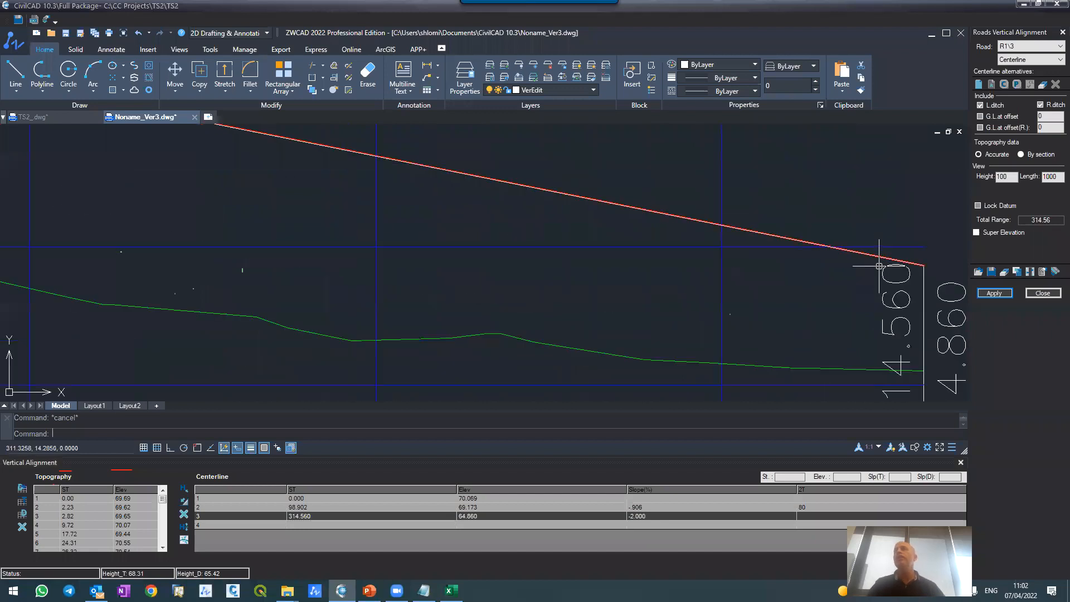
pyautogui.scroll(-4, 827, 242)
pyautogui.click(850, 247)
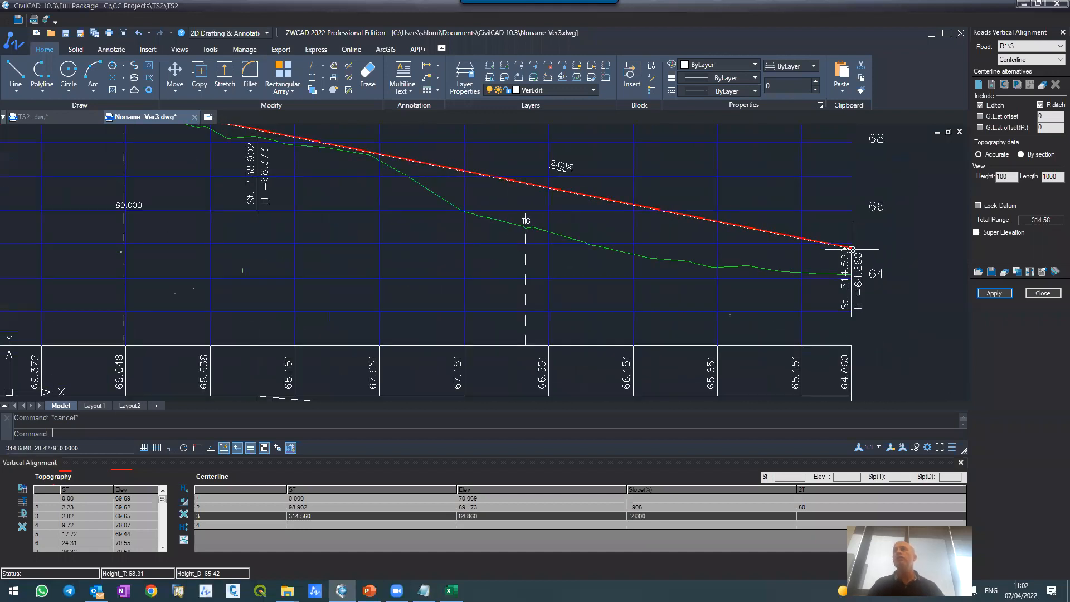
pyautogui.click(851, 248)
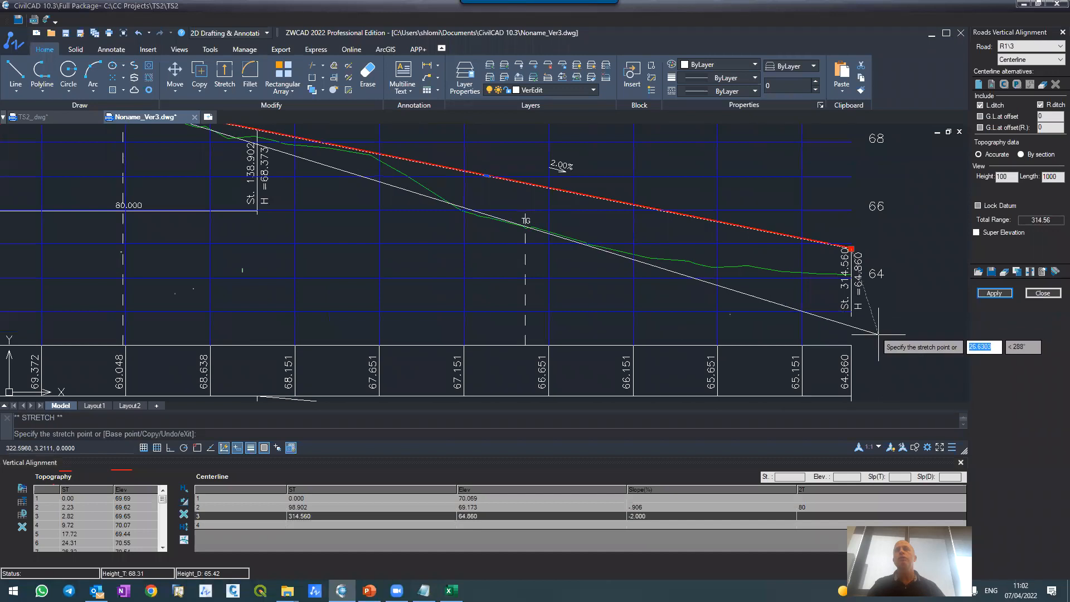
pyautogui.click(870, 331)
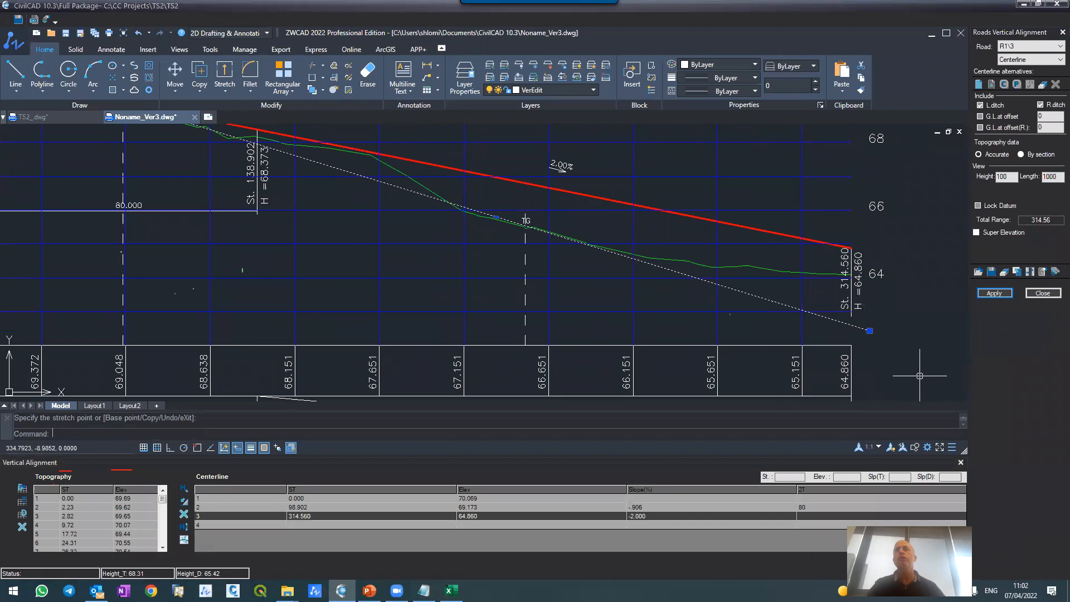
pyautogui.click(995, 292)
pyautogui.click(525, 318)
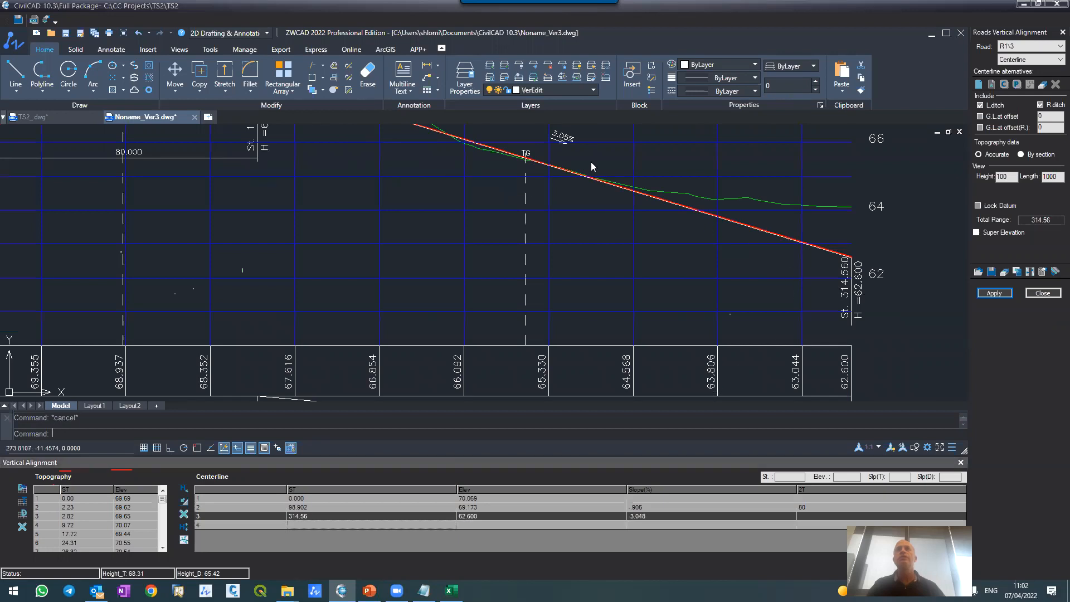
# Step: Set the slope of the last centerline segment to -3% and apply it to the vertical alignment only
pyautogui.scroll(-4, 549, 192)
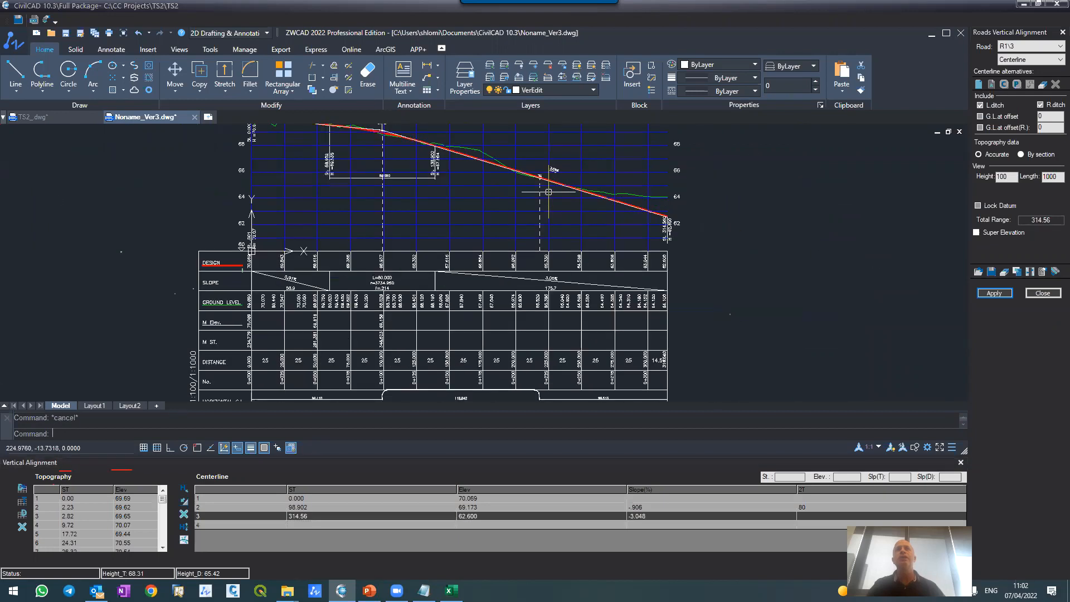
pyautogui.click(632, 516)
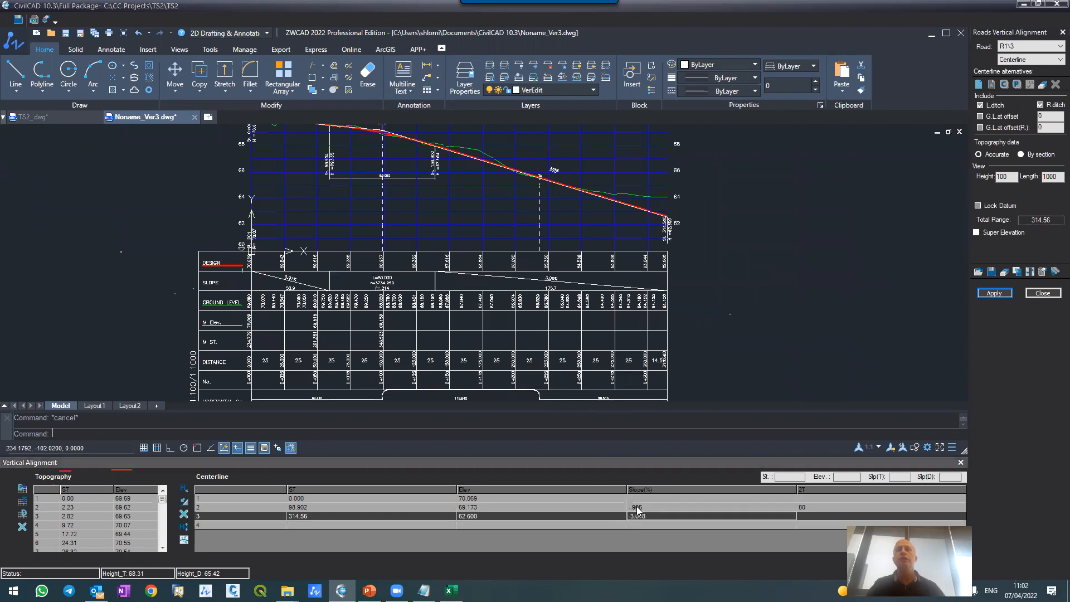
pyautogui.click(644, 515)
pyautogui.press('Return')
pyautogui.click(983, 292)
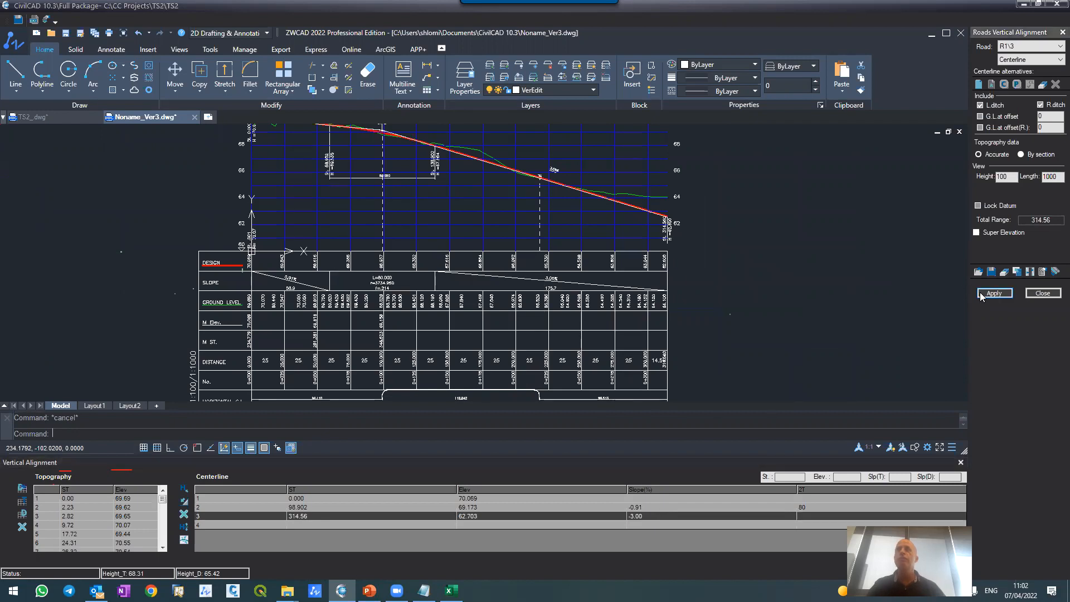
pyautogui.click(513, 314)
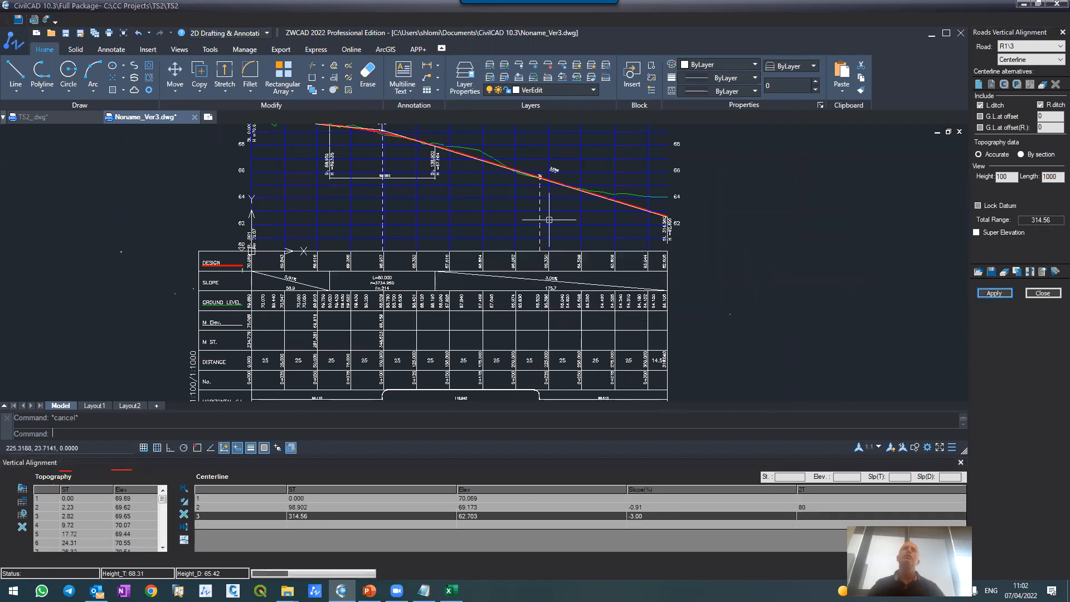
# Step: Examine the design profile against the ground line, especially around the vertical curve at station 98.902
pyautogui.scroll(4, 547, 157)
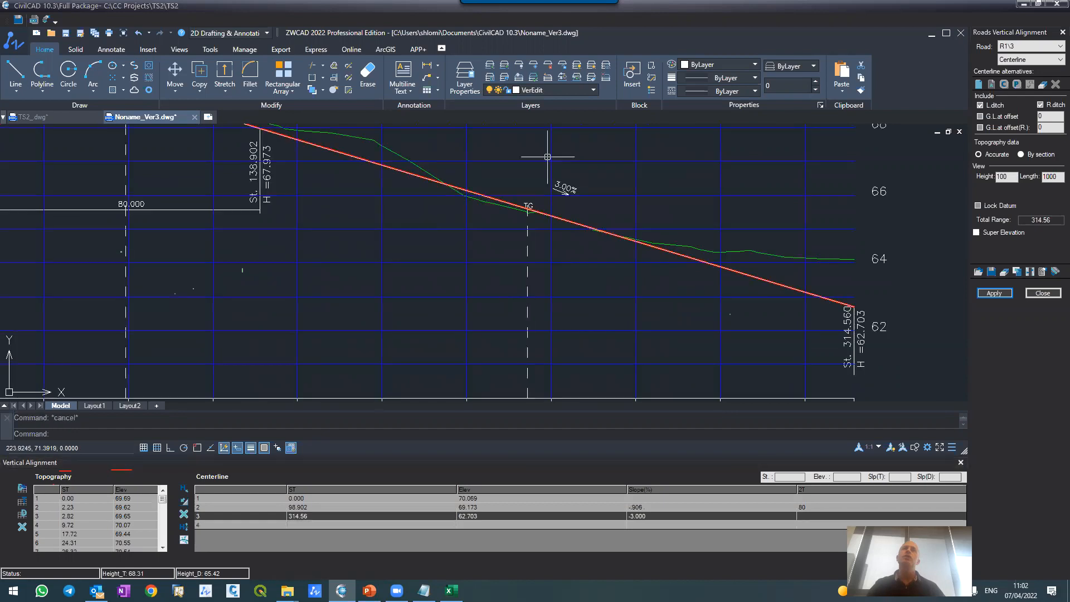
pyautogui.scroll(-5, 548, 161)
pyautogui.scroll(2, 493, 143)
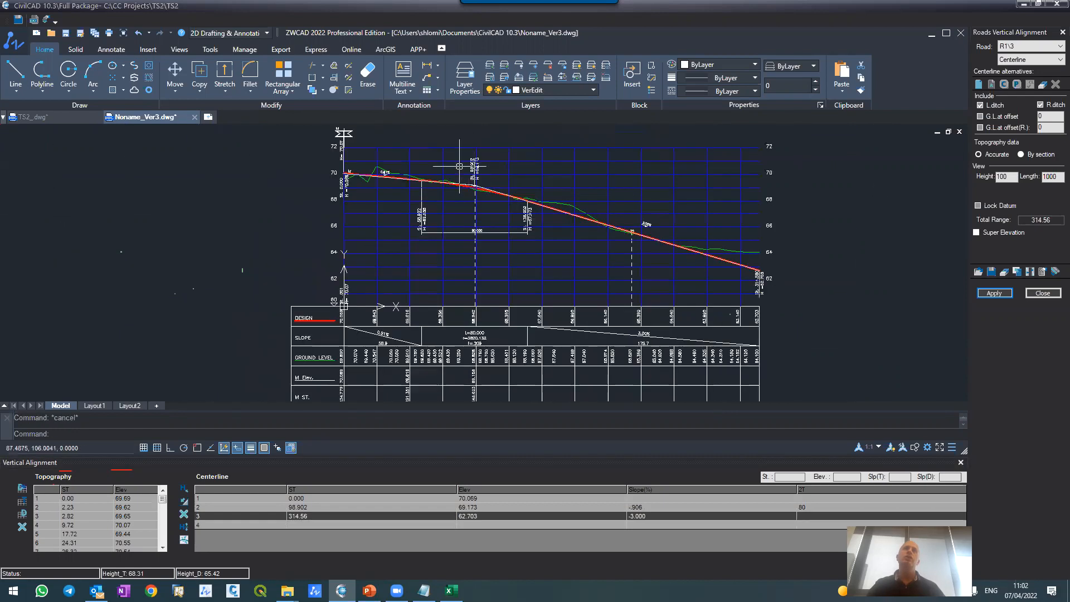
pyautogui.scroll(3, 460, 172)
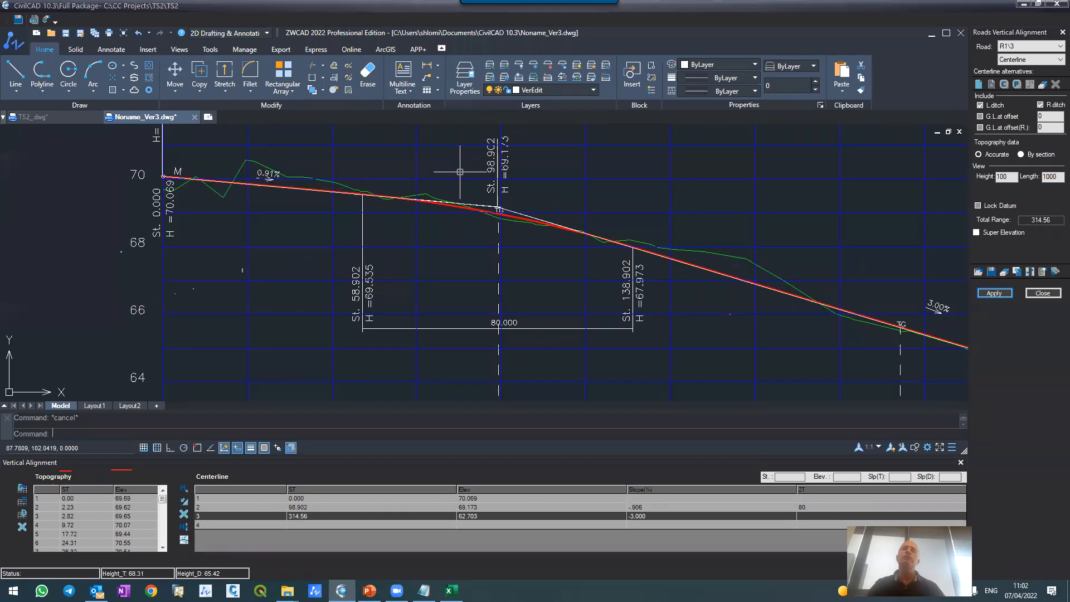
pyautogui.scroll(-3, 460, 171)
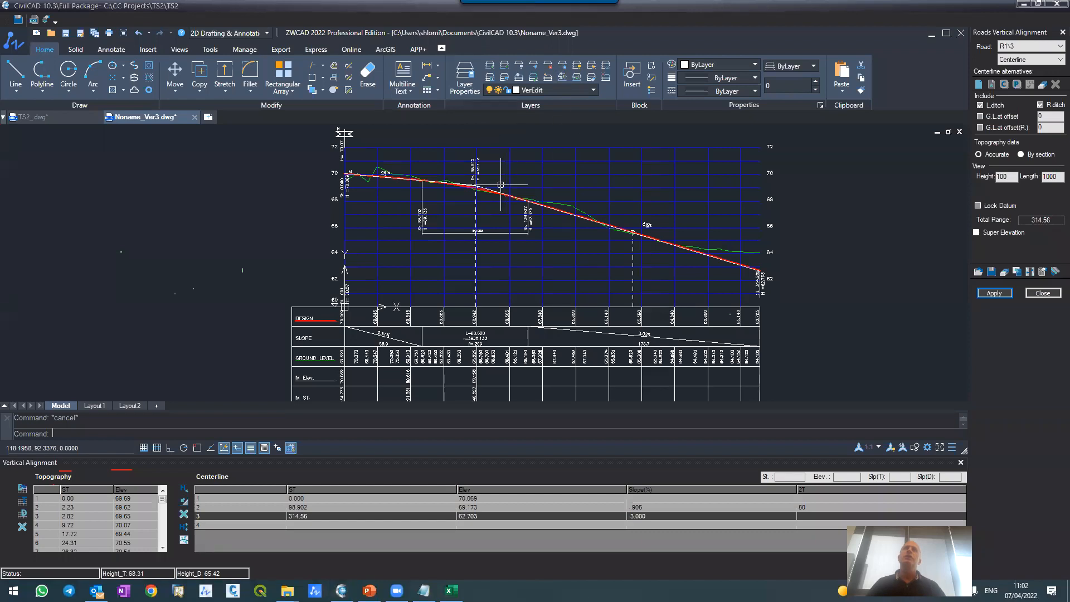
pyautogui.scroll(4, 475, 179)
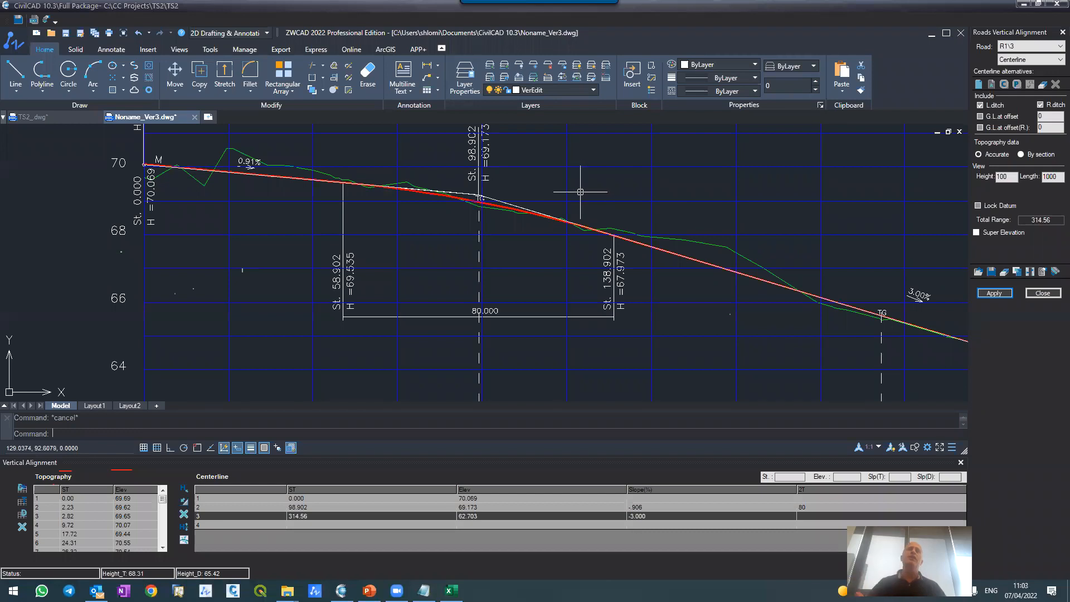
pyautogui.scroll(-4, 580, 189)
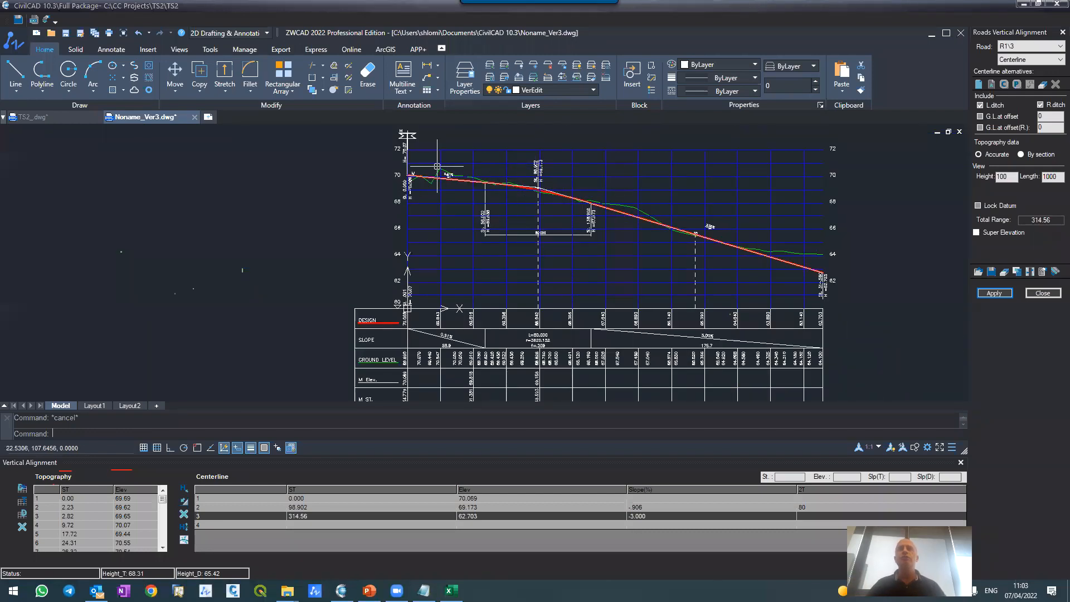
pyautogui.click(491, 509)
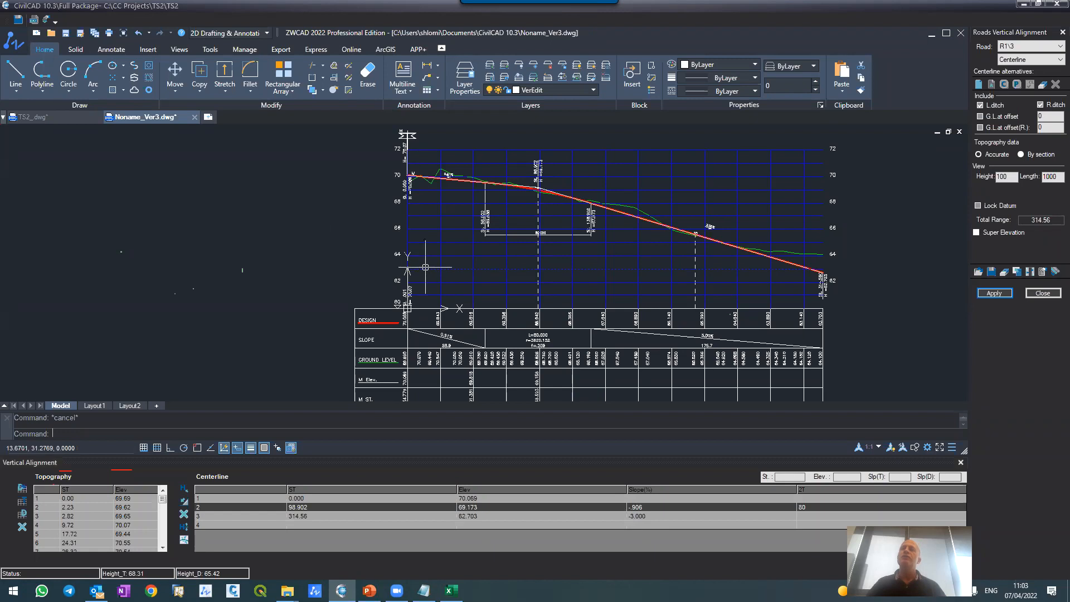
pyautogui.scroll(-3, 424, 223)
pyautogui.scroll(6, 476, 214)
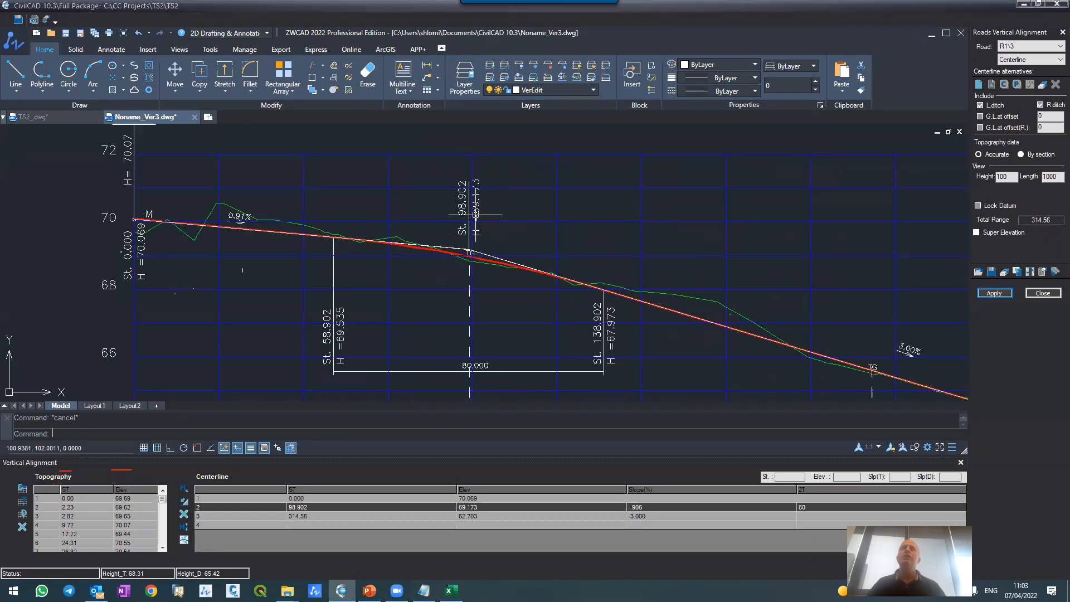
pyautogui.scroll(4, 509, 258)
pyautogui.scroll(-2, 411, 240)
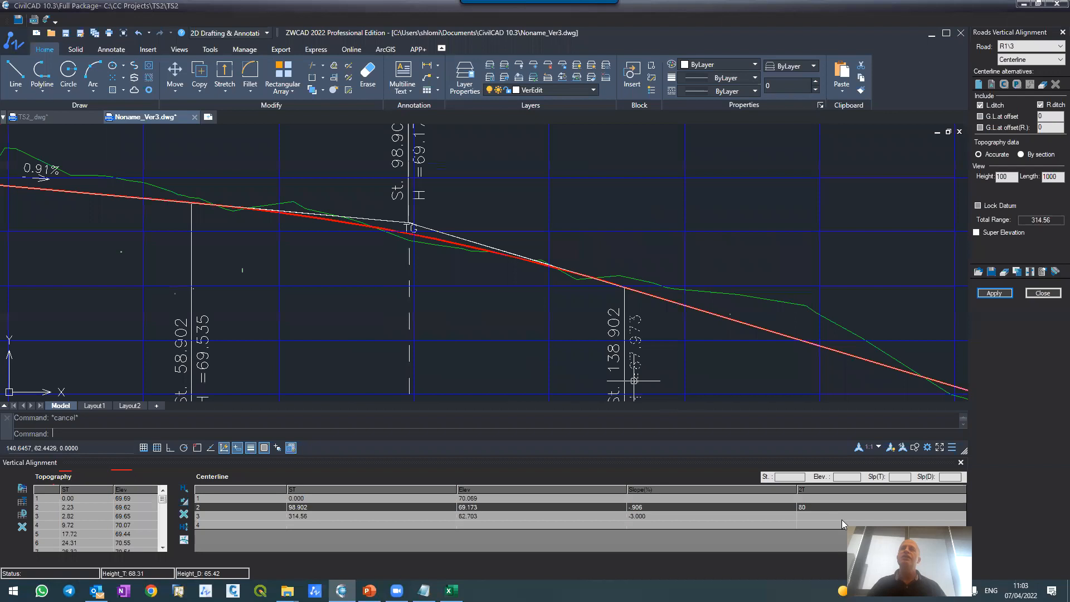
# Step: Define the vertical curve at station 98.902 by radius, set it to 3800, and apply it to the vertical alignment only
pyautogui.click(807, 488)
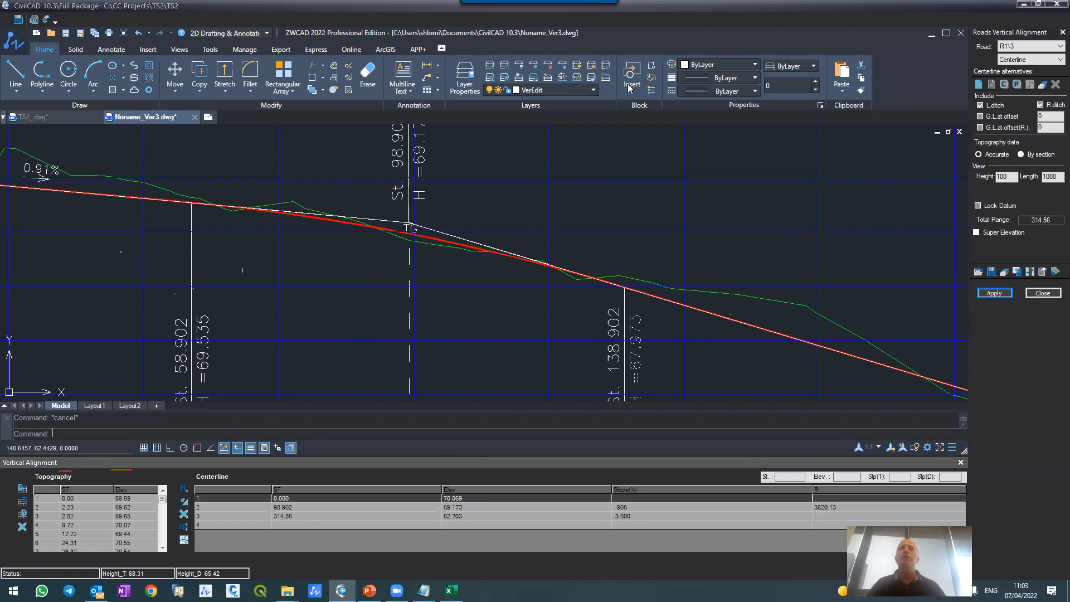
pyautogui.click(823, 506)
pyautogui.write('3800')
pyautogui.press('Return')
pyautogui.click(994, 293)
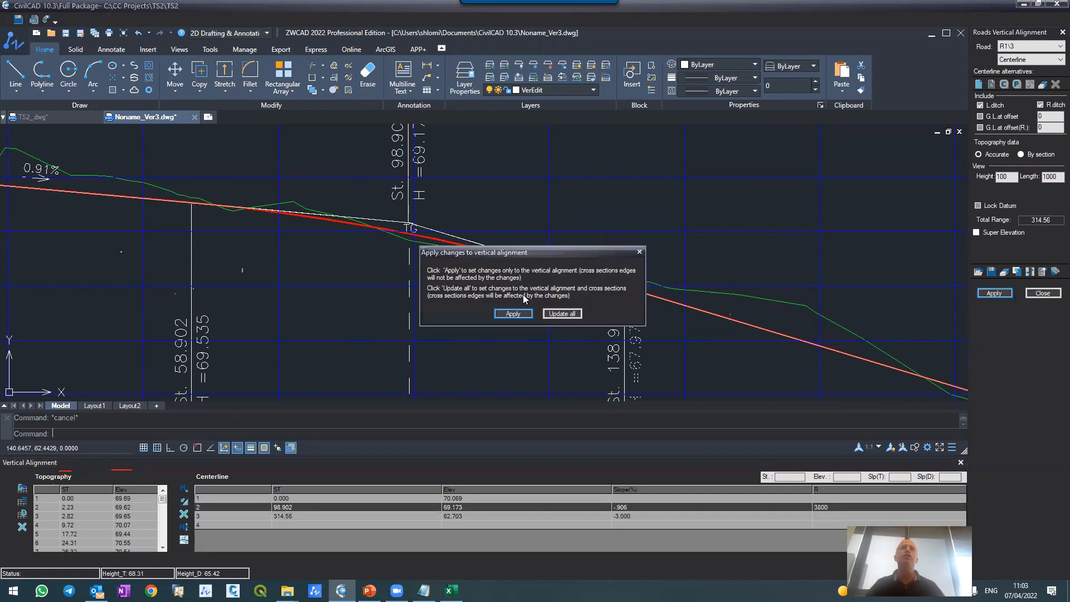
pyautogui.click(513, 314)
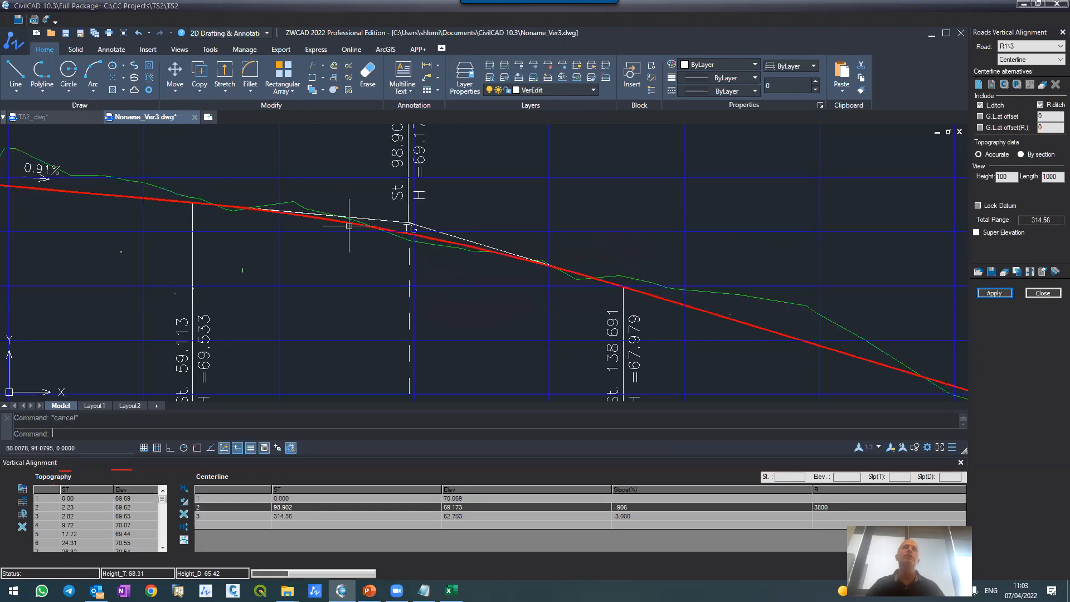
# Step: Close the vertical alignment editor for road R1\3, accepting the exit without setting the changes to the cross sections
pyautogui.scroll(-6, 382, 180)
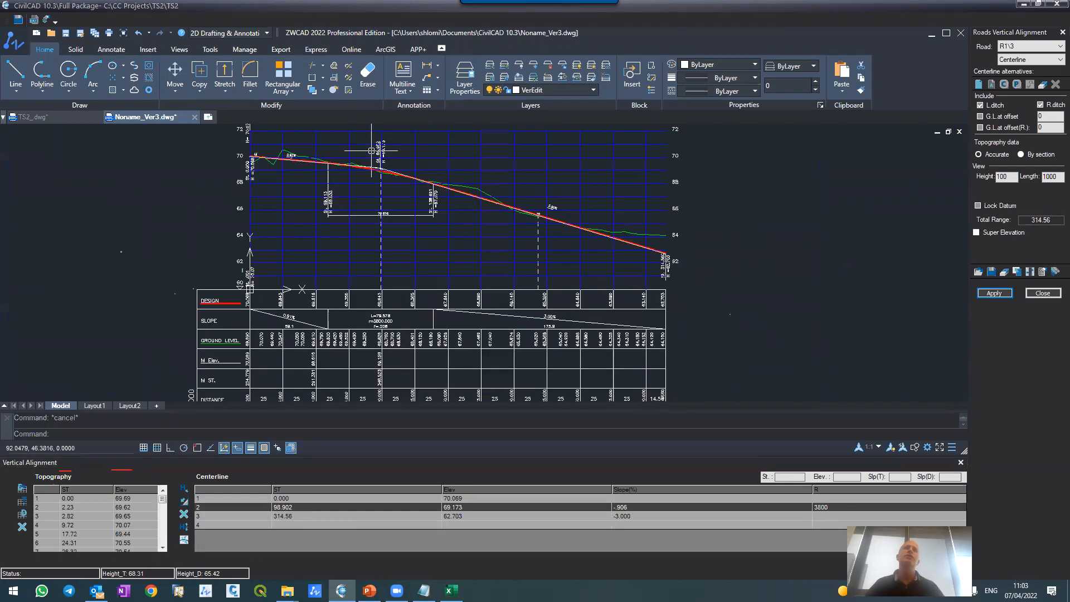
pyautogui.scroll(5, 377, 291)
pyautogui.scroll(-5, 384, 307)
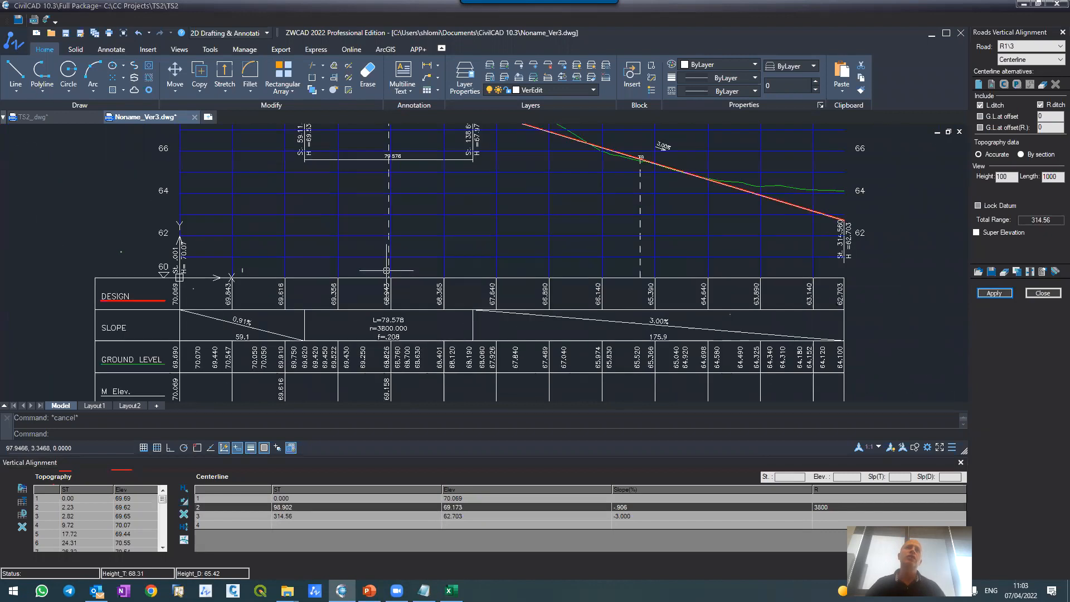
pyautogui.scroll(5, 390, 315)
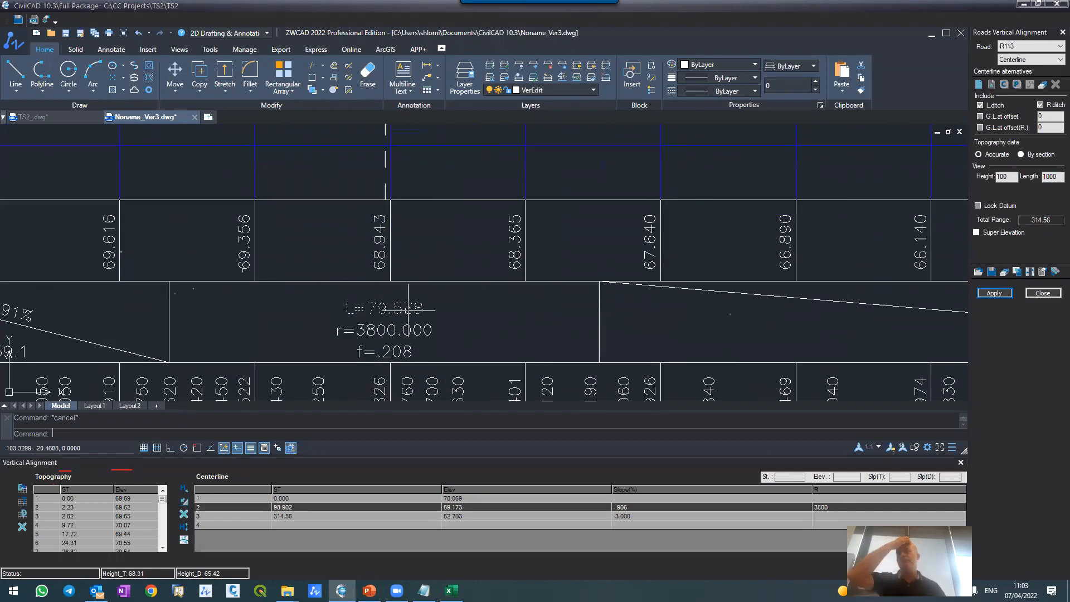
pyautogui.scroll(-6, 391, 316)
pyautogui.scroll(6, 406, 297)
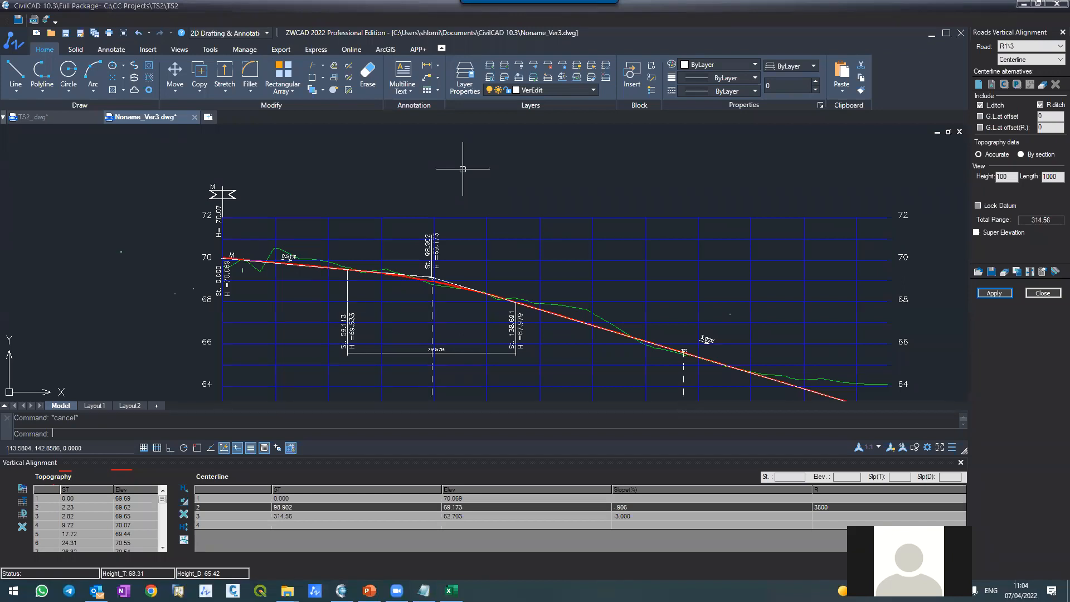
pyautogui.click(1043, 293)
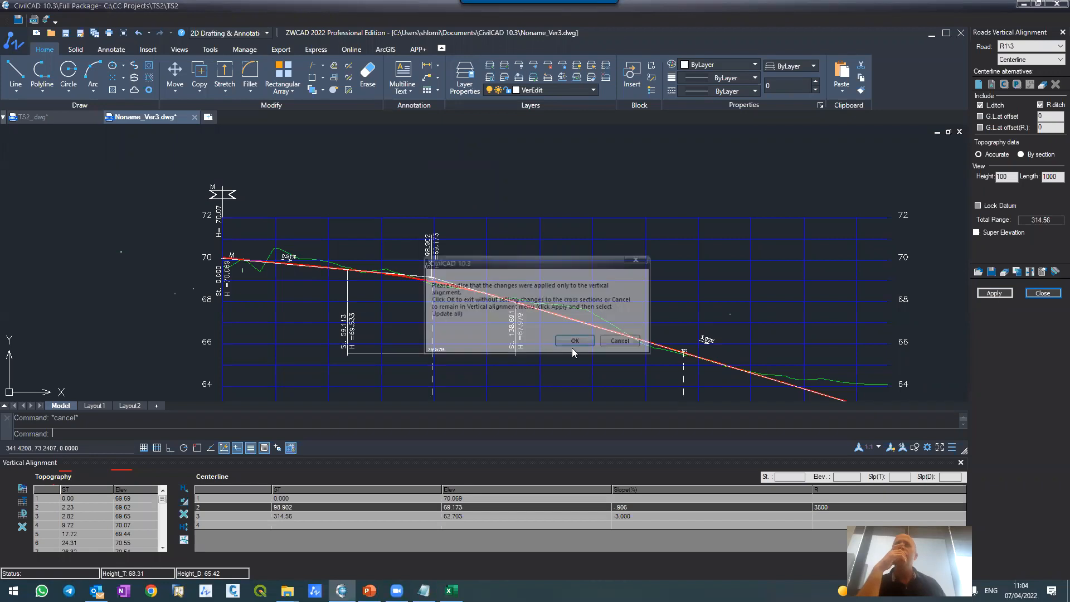
pyautogui.click(574, 340)
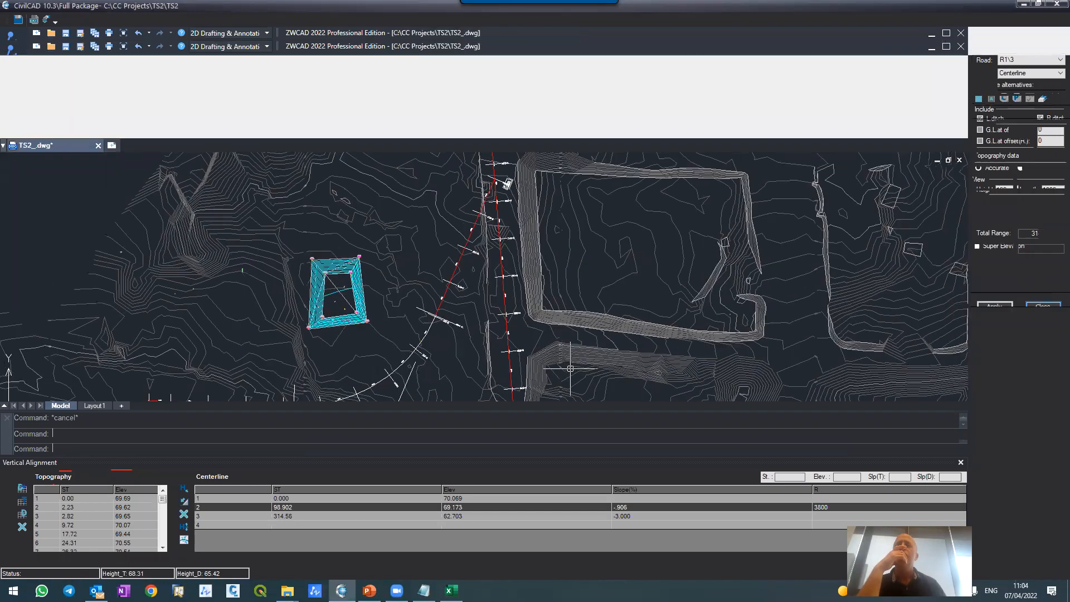
pyautogui.click(480, 277)
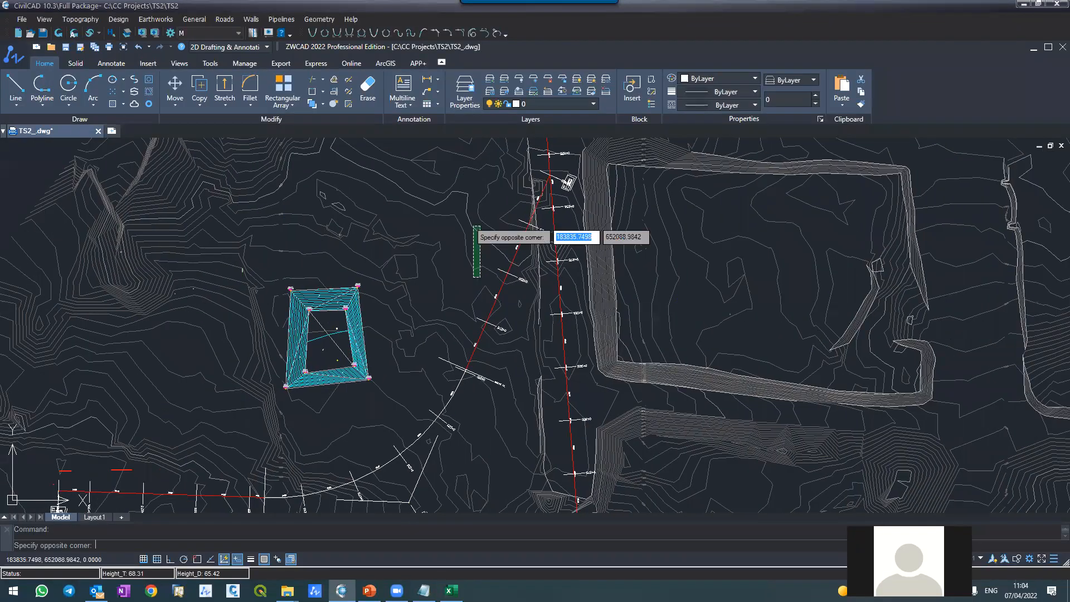
# Step: Examine the road centerlines in the plan drawing, especially where R1\3 meets the main road and at the main road's start
pyautogui.click(475, 227)
pyautogui.scroll(6, 555, 196)
pyautogui.press('Escape')
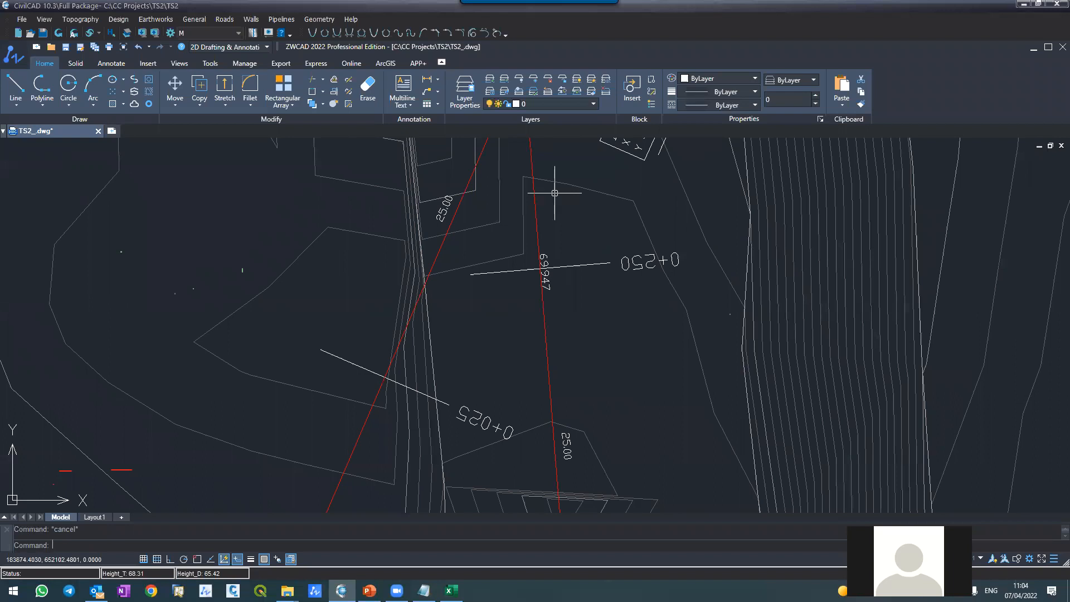
pyautogui.scroll(-10, 505, 290)
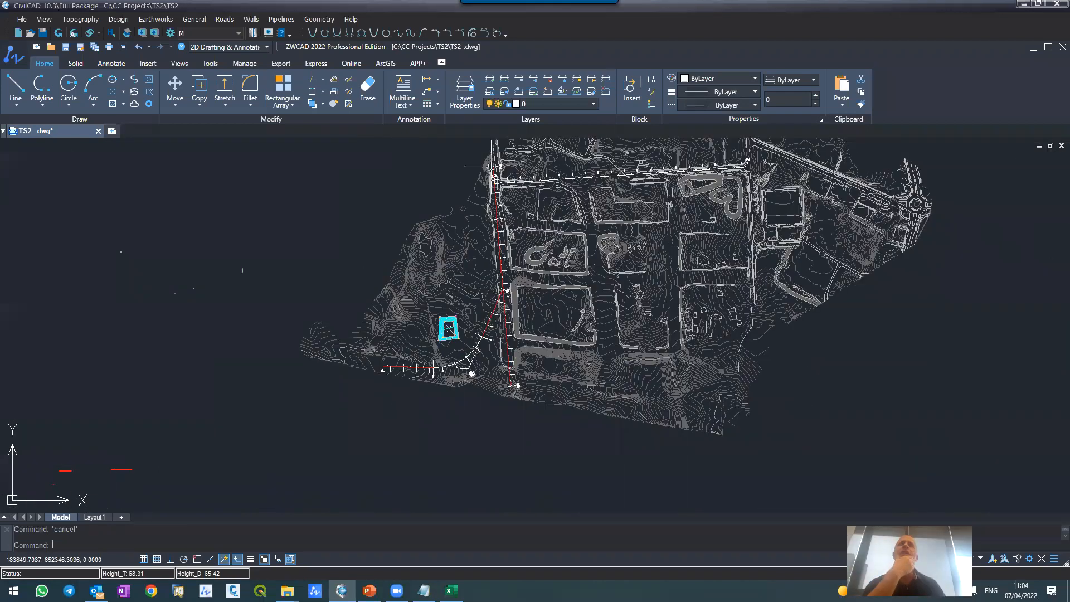
pyautogui.scroll(6, 491, 166)
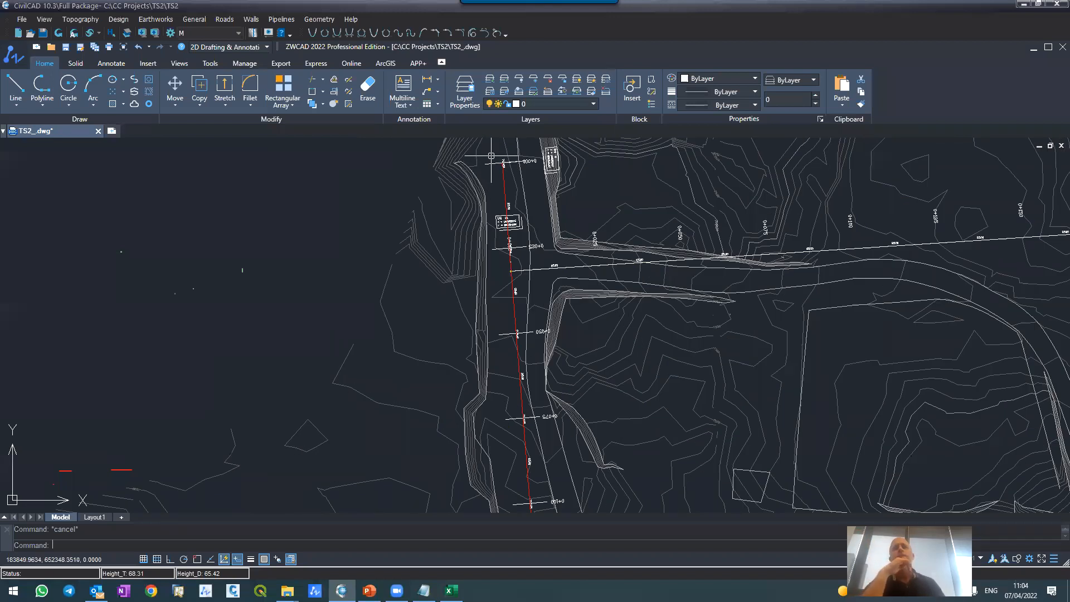
pyautogui.scroll(-6, 491, 156)
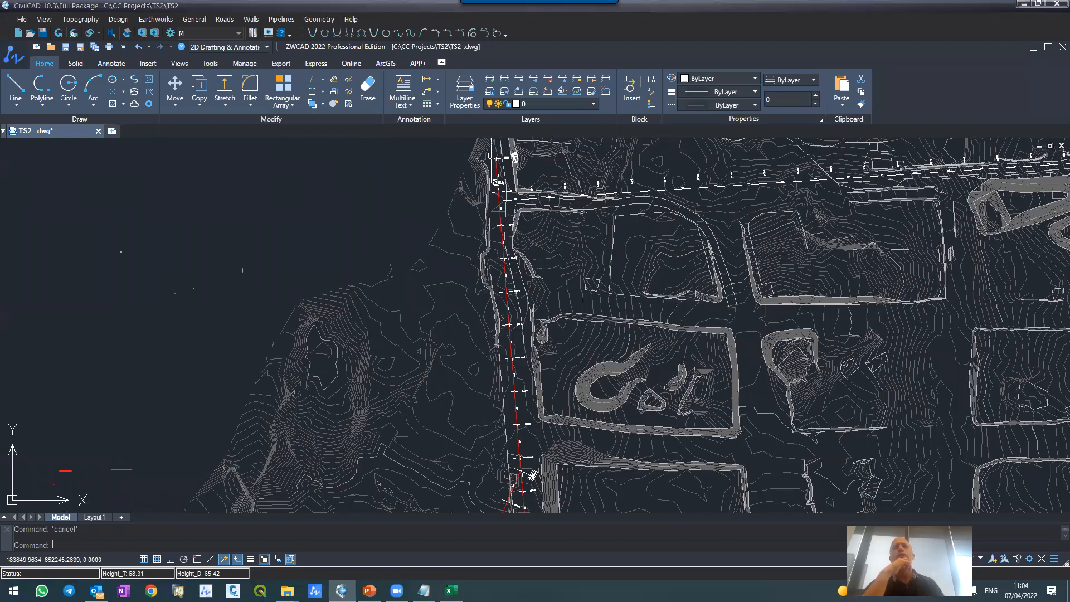
pyautogui.scroll(6, 506, 288)
pyautogui.scroll(3, 506, 288)
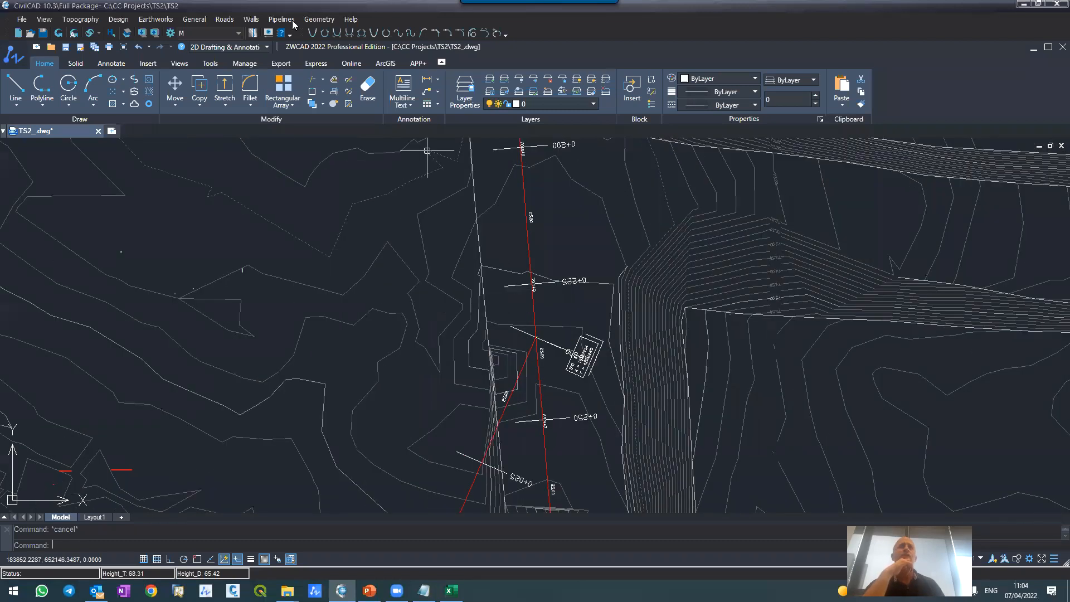
# Step: Open the horizontal alignment of road R1\3 and apply it to redraw the road in the plan
pyautogui.click(225, 19)
pyautogui.click(246, 44)
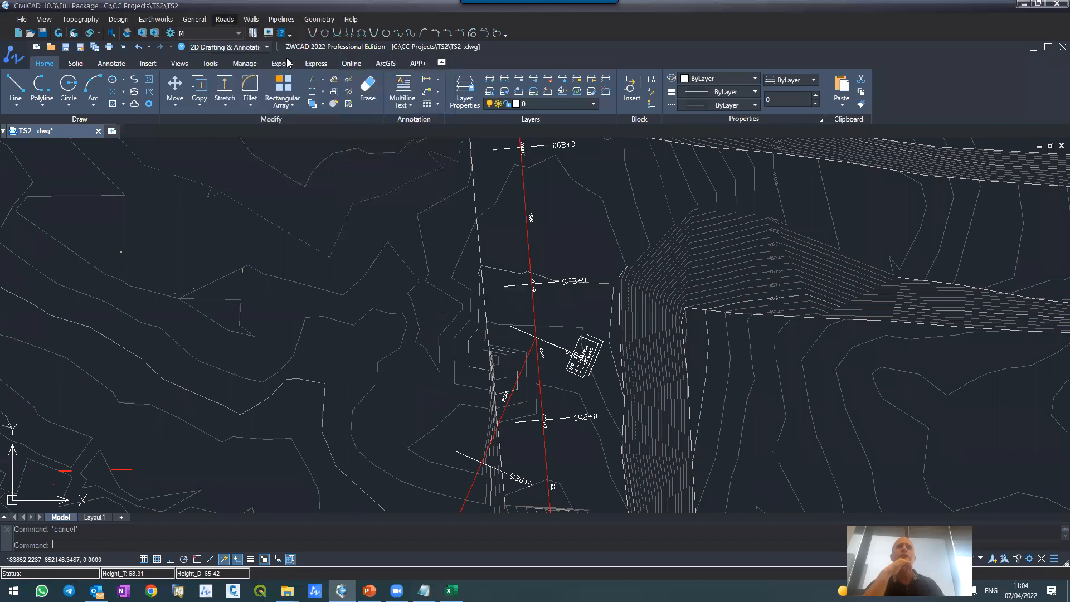
pyautogui.click(994, 302)
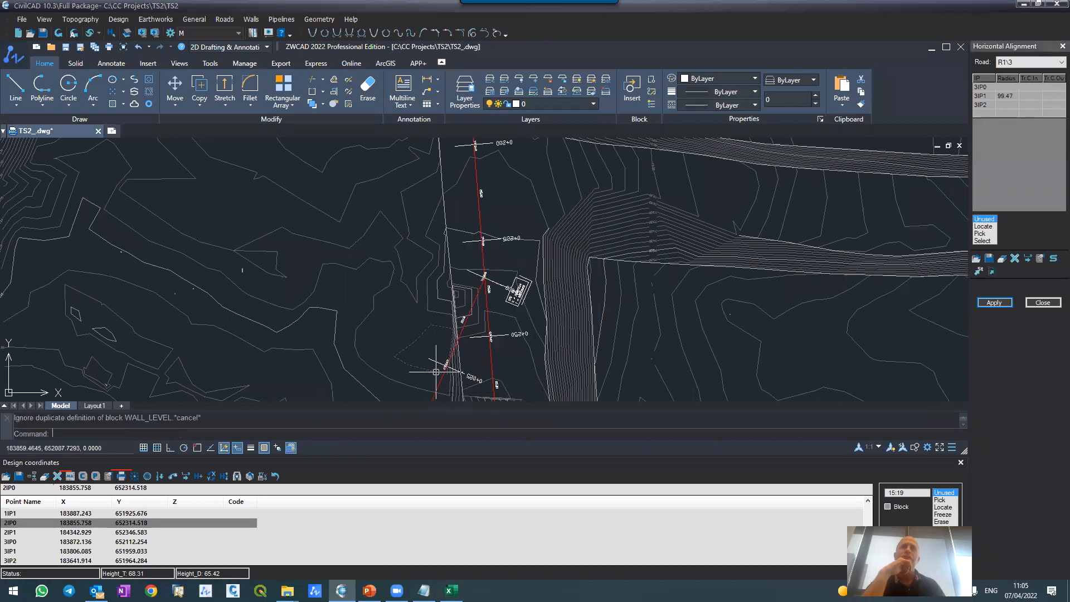
# Step: Examine the elevation labels where road R1\3 meets the main road, and close the horizontal alignment editor
pyautogui.scroll(4, 443, 357)
pyautogui.scroll(-5, 478, 229)
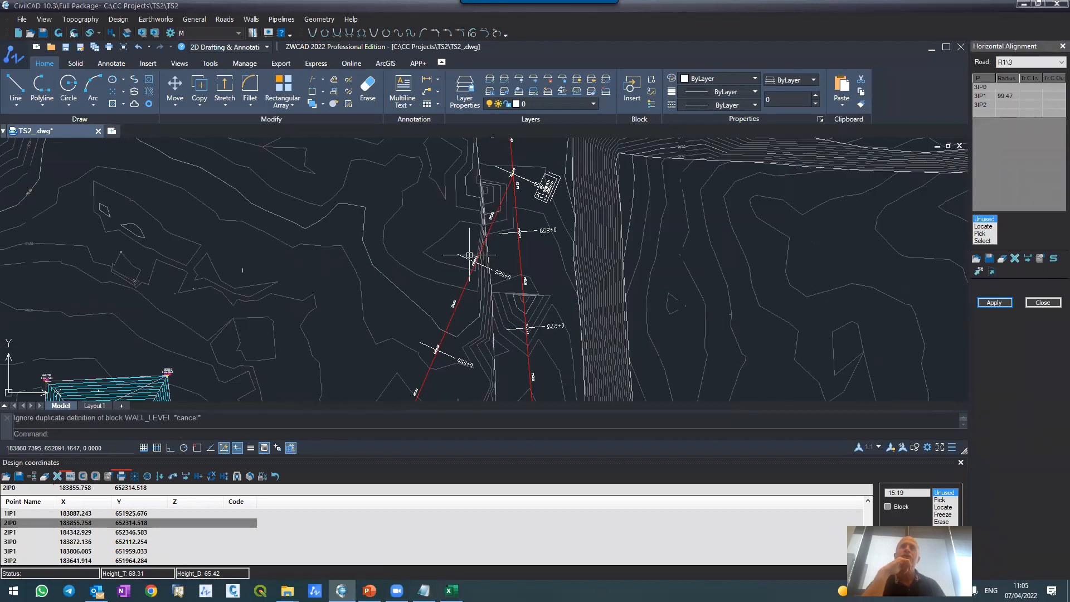
pyautogui.scroll(1, 510, 179)
pyautogui.scroll(2, 510, 179)
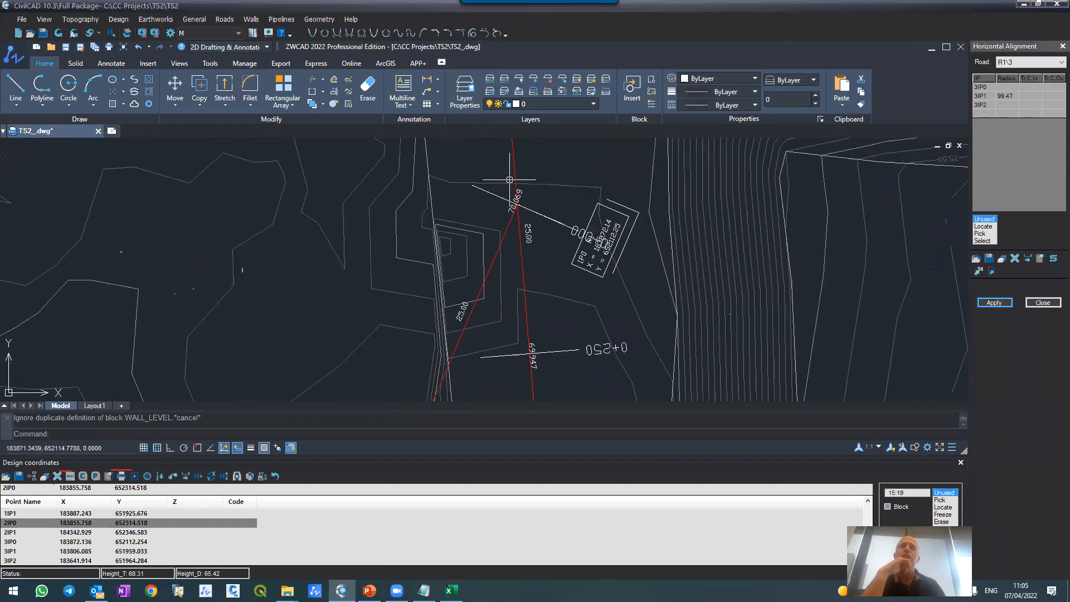
pyautogui.scroll(-4, 510, 179)
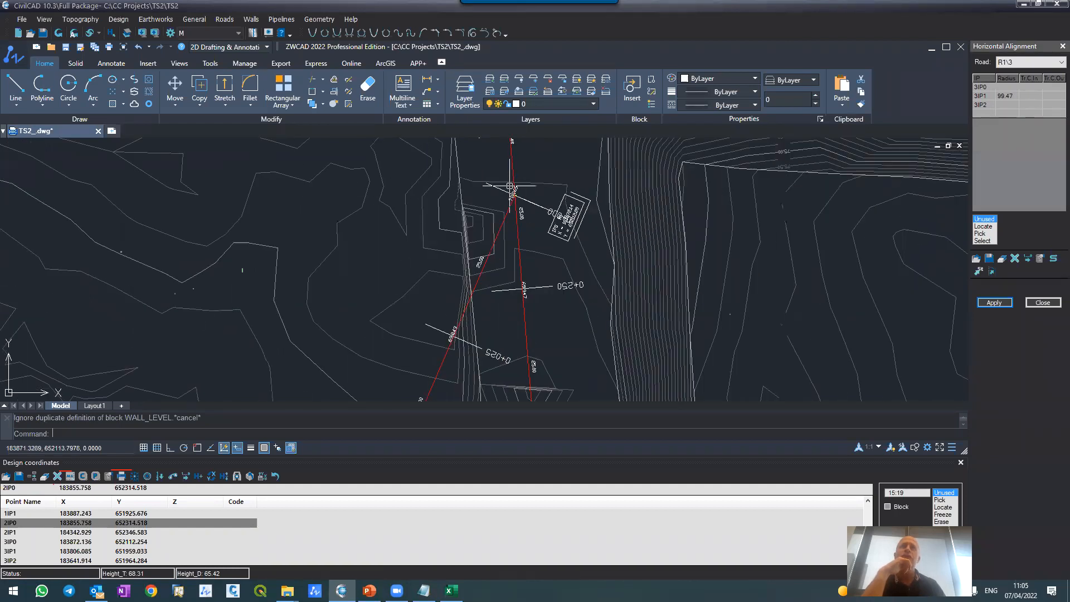
pyautogui.scroll(1, 513, 213)
pyautogui.scroll(1, 513, 218)
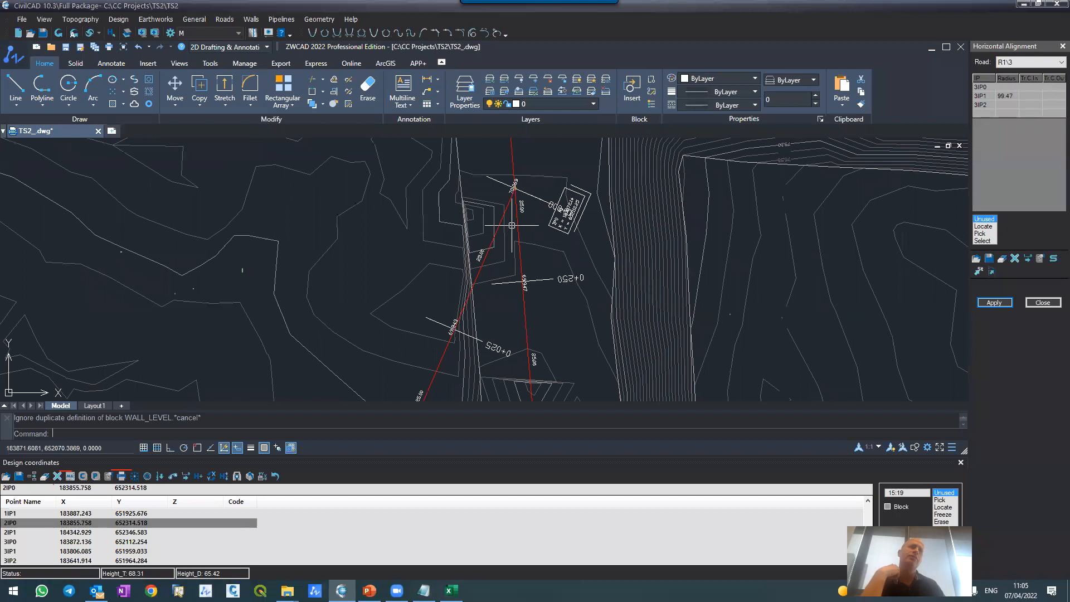
pyautogui.press('Escape')
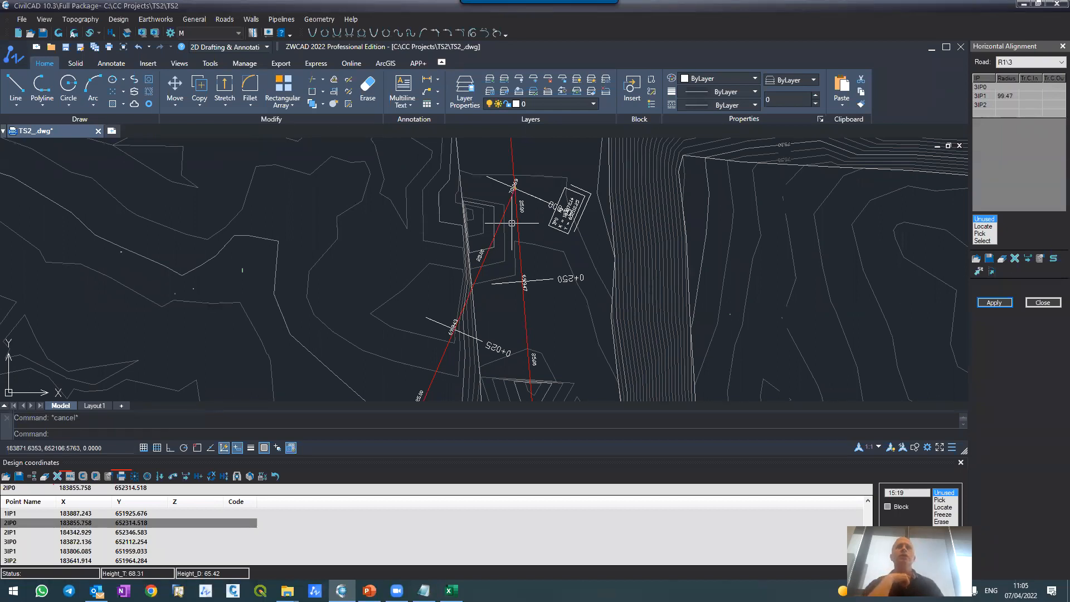
pyautogui.click(1042, 302)
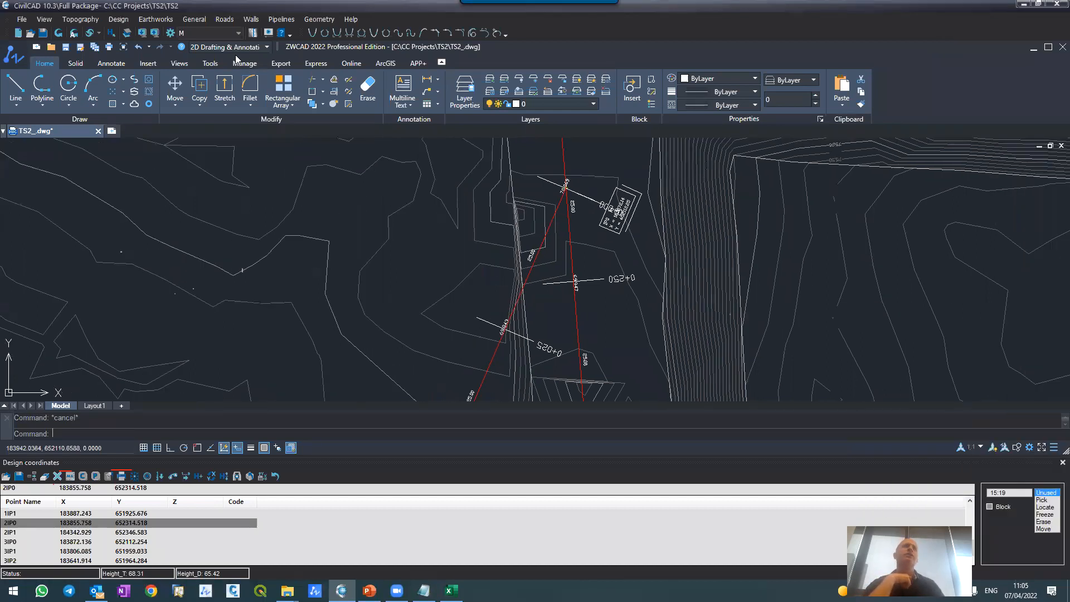
# Step: Open the roads' Cross Sections editor and restore it to a floating window over the drawing
pyautogui.click(223, 19)
pyautogui.click(377, 202)
pyautogui.scroll(-5, 413, 206)
pyautogui.scroll(3, 469, 168)
pyautogui.scroll(3, 469, 168)
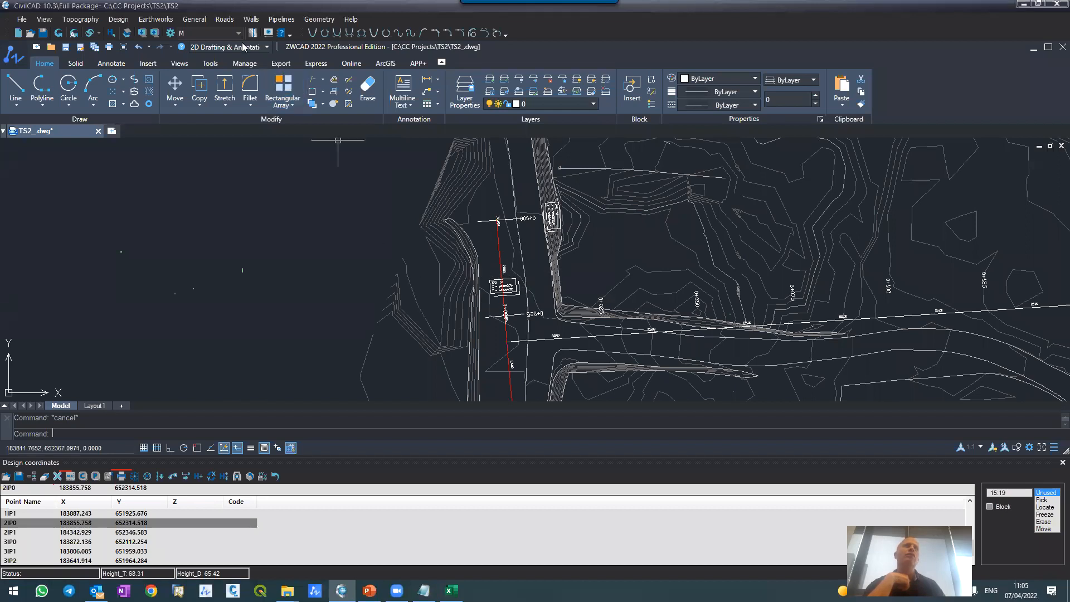
pyautogui.click(225, 21)
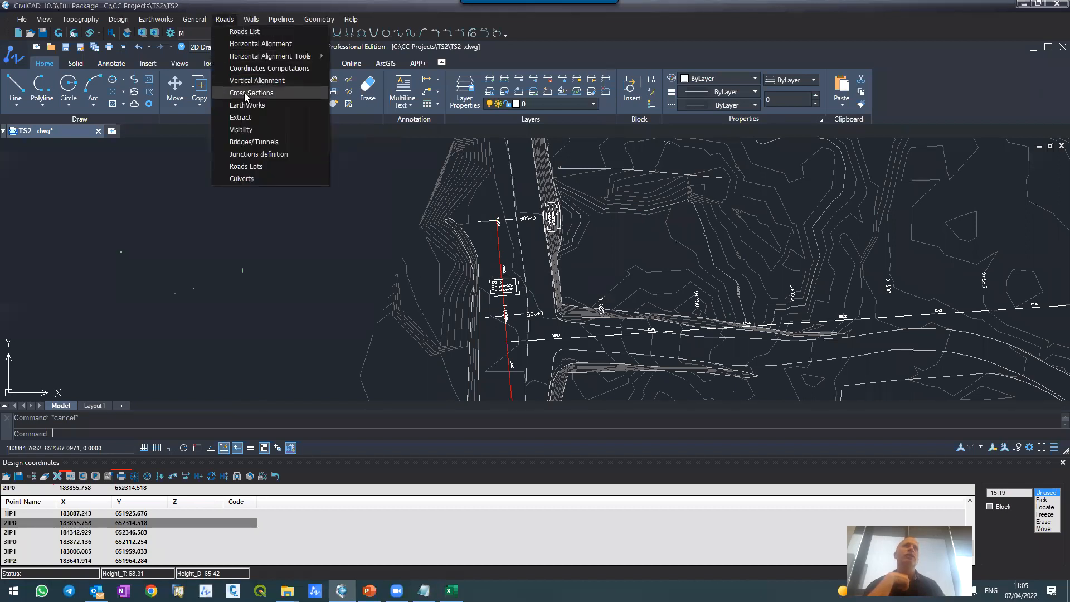
pyautogui.click(245, 96)
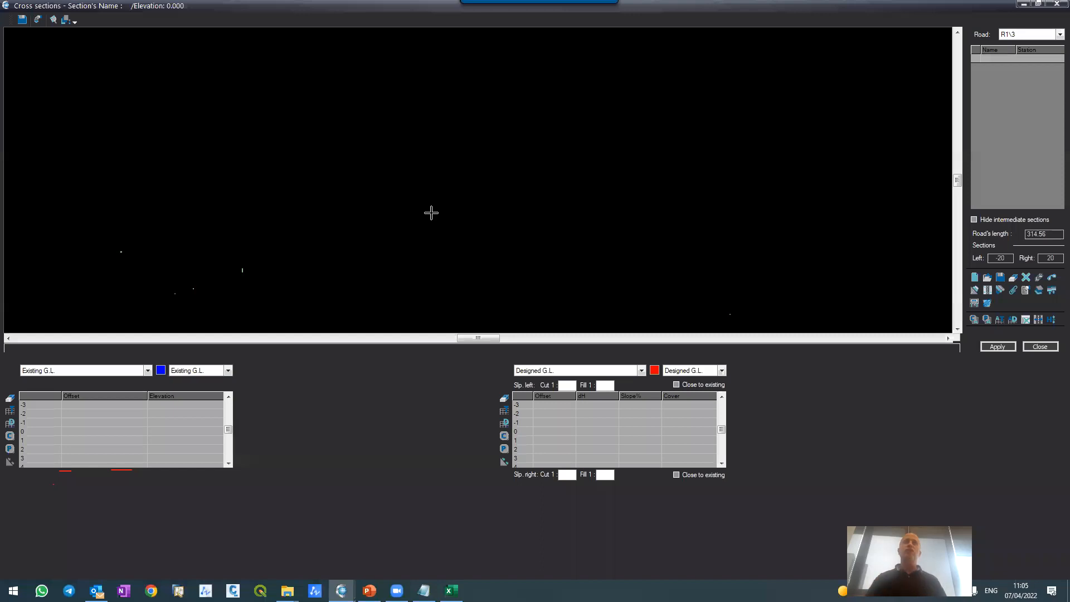
pyautogui.doubleClick(389, 16)
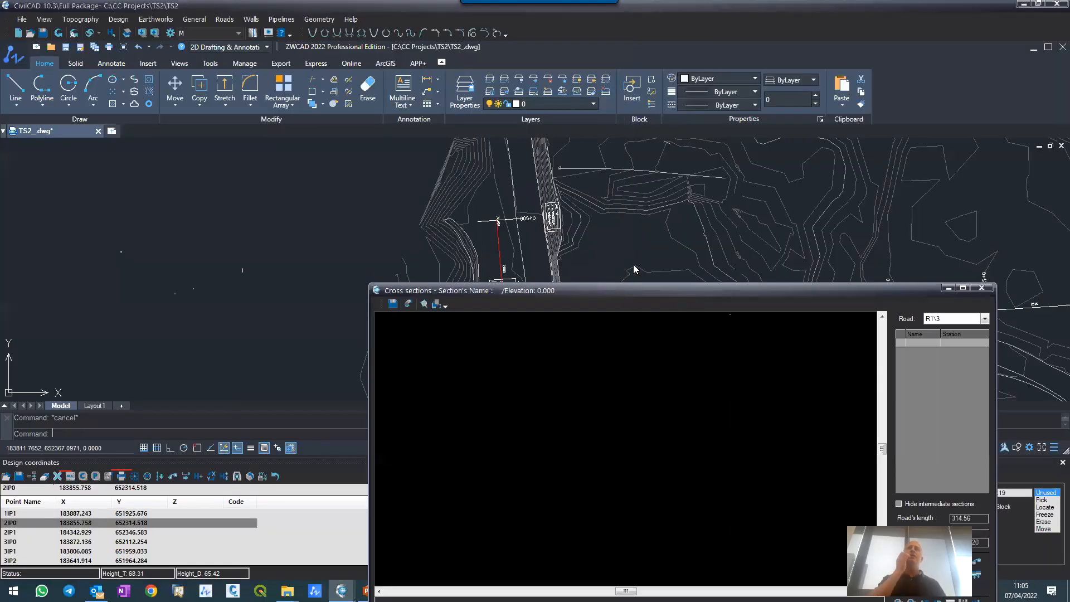
pyautogui.moveTo(622, 301); pyautogui.dragTo(663, 128)
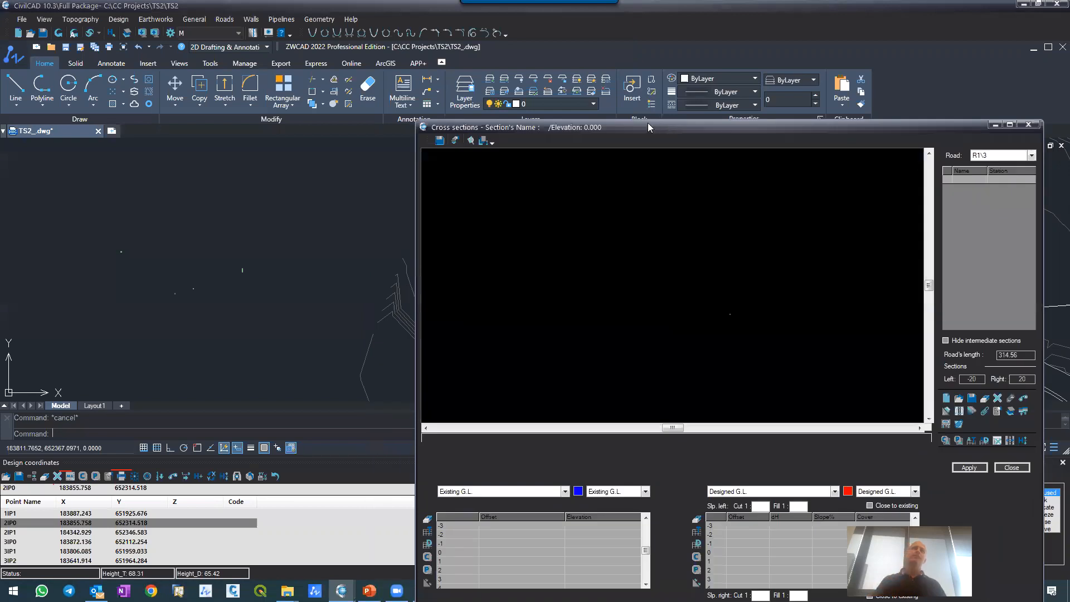
pyautogui.moveTo(647, 122)
pyautogui.mouseDown()
pyautogui.moveTo(543, 58)
pyautogui.moveTo(519, 27)
pyautogui.mouseUp()
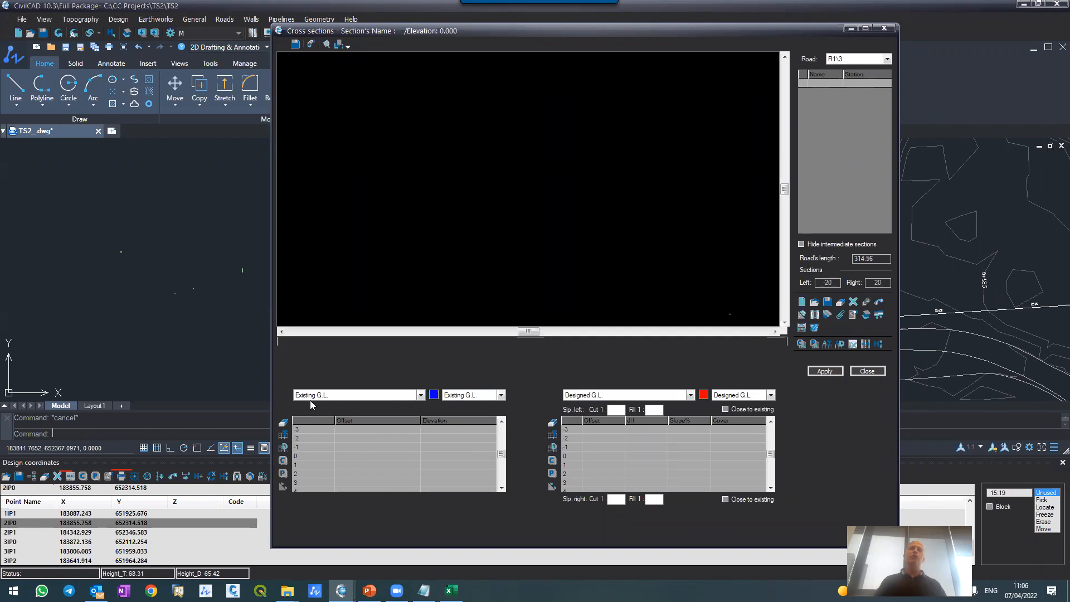
# Step: Assign Structure to the first section data table, keeping Designed G.L. in the second one
pyautogui.click(584, 396)
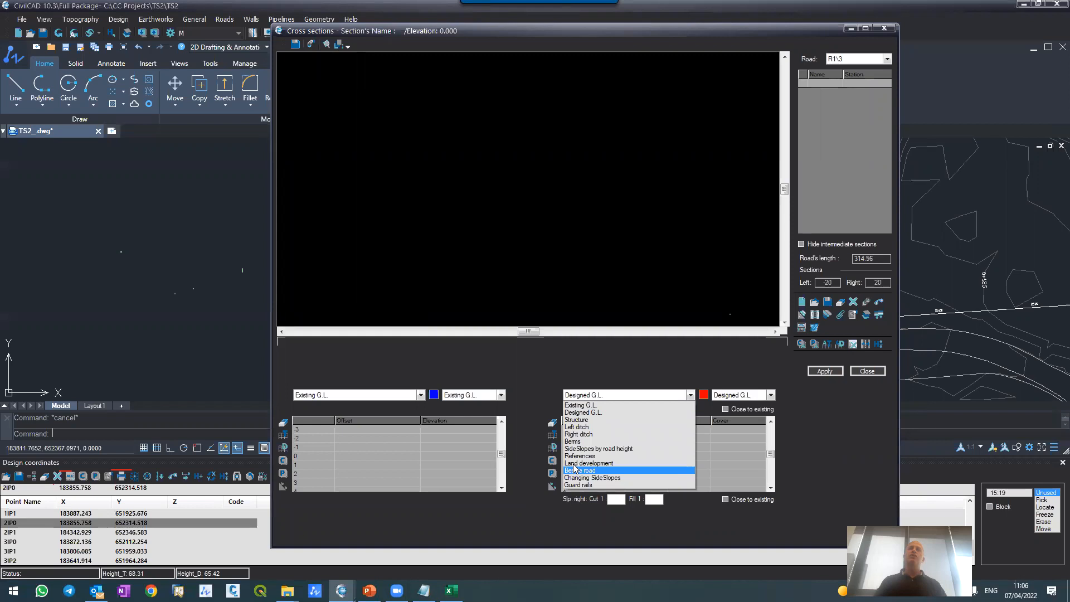
pyautogui.click(577, 420)
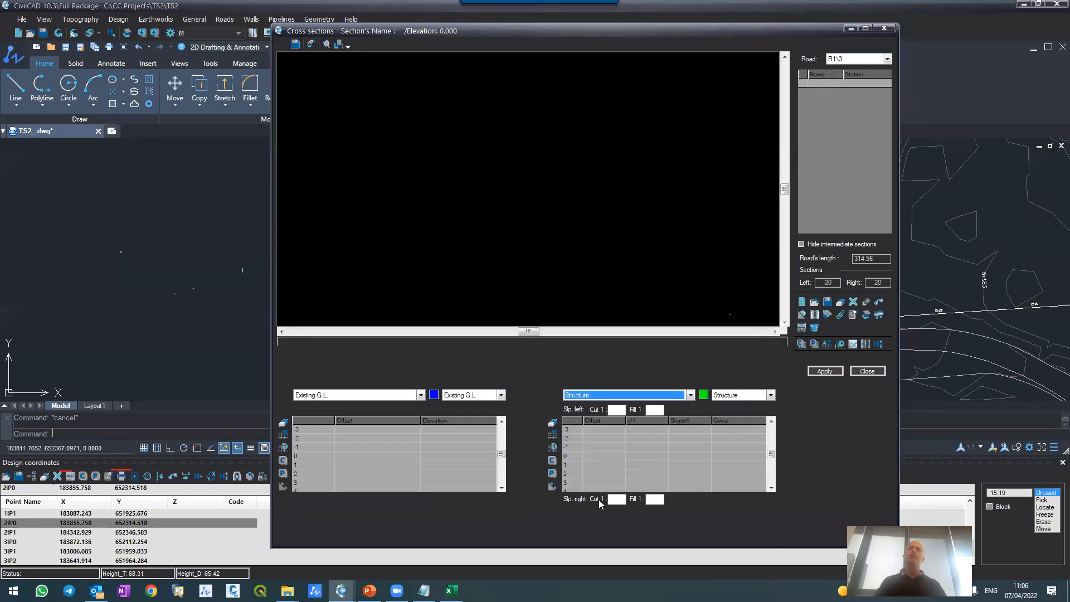
pyautogui.click(580, 396)
pyautogui.click(581, 413)
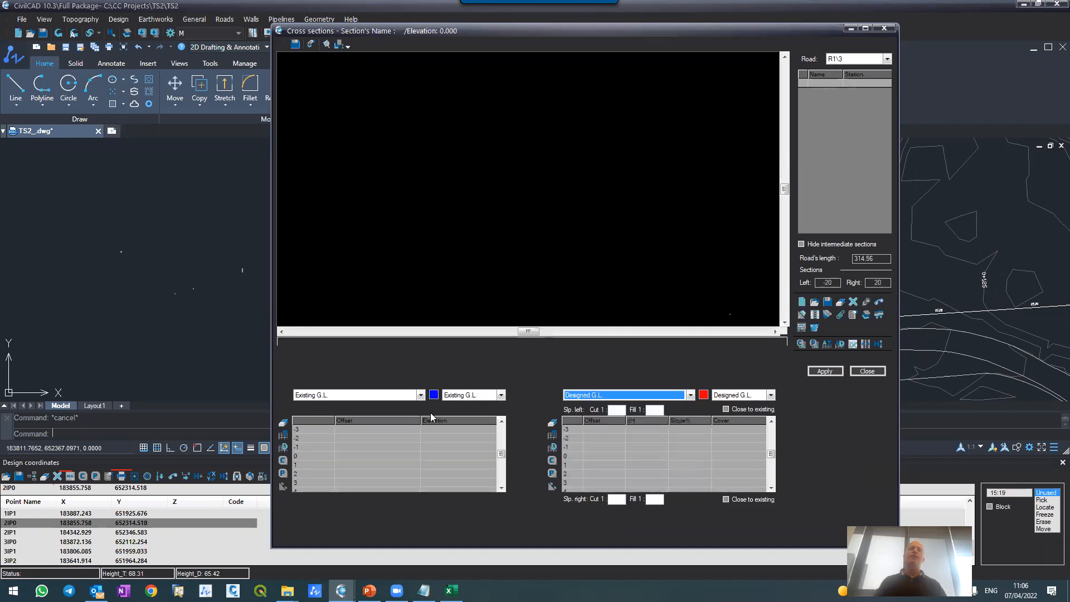
pyautogui.click(383, 395)
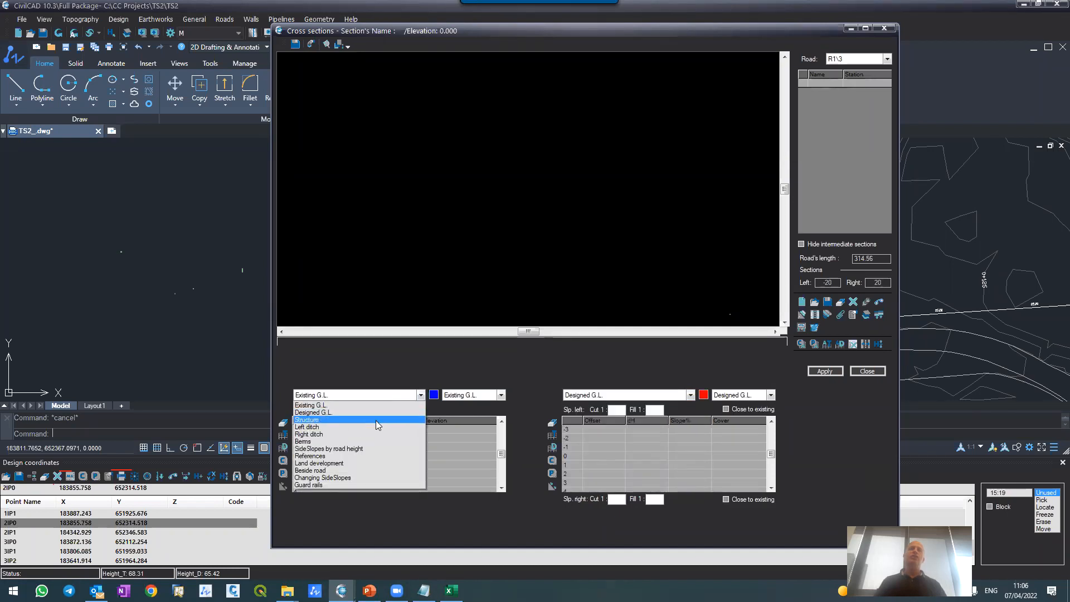
pyautogui.click(376, 420)
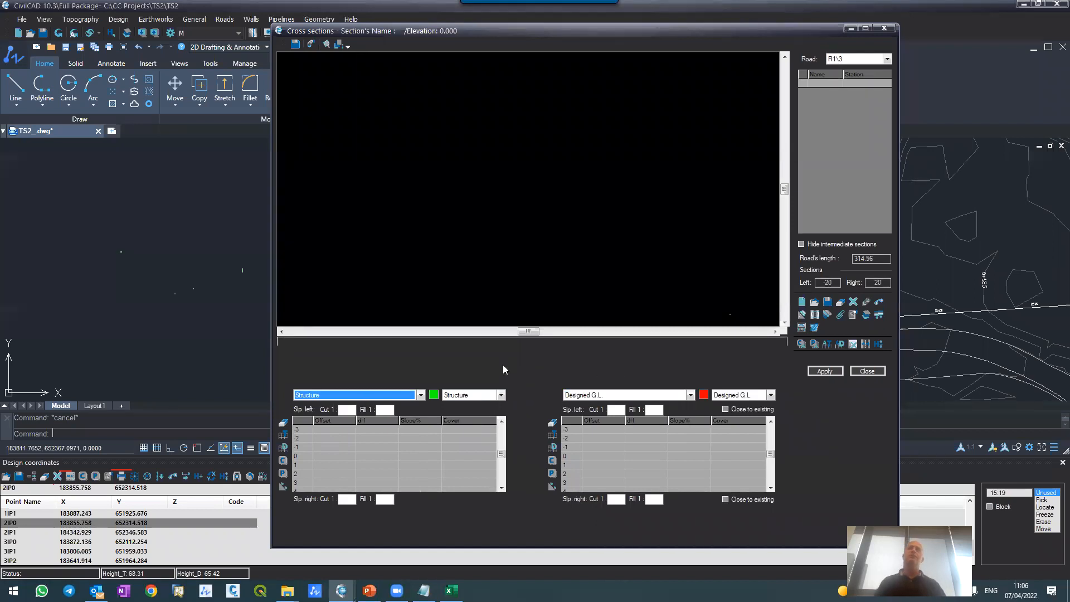
# Step: Arrange the drawing and the Cross Sections editor side by side, narrowing the drawing window to about a quarter of the screen
pyautogui.click(219, 267)
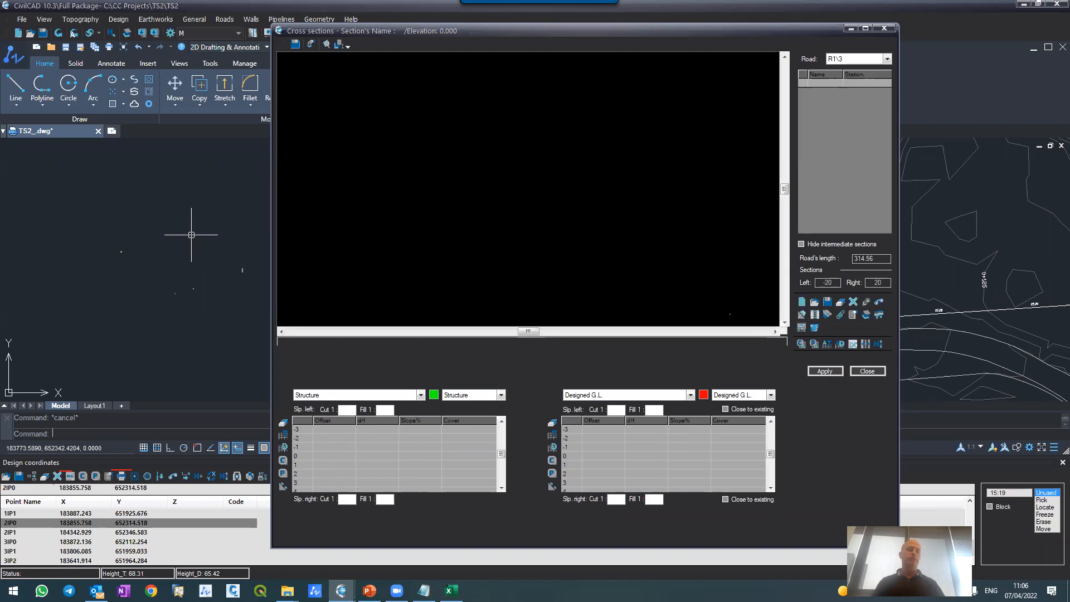
pyautogui.click(199, 8)
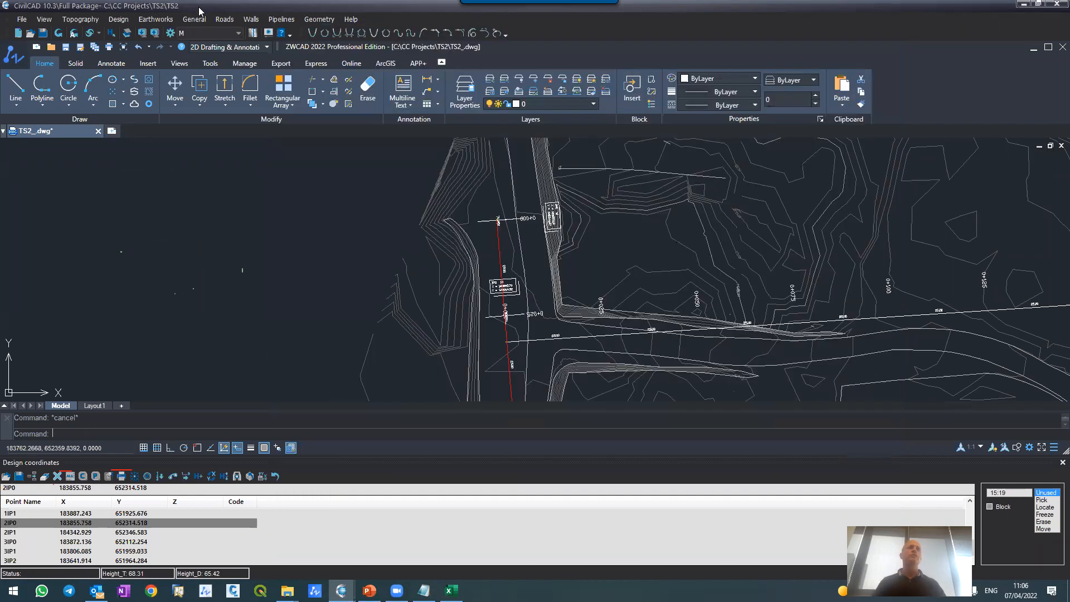
pyautogui.moveTo(199, 8); pyautogui.dragTo(2, 11)
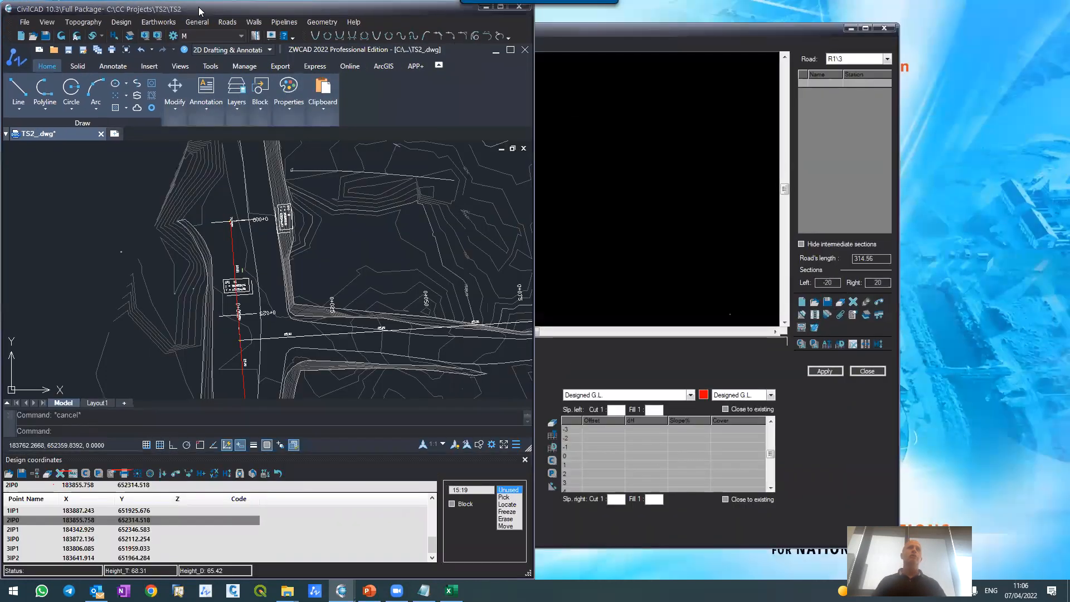
pyautogui.click(619, 31)
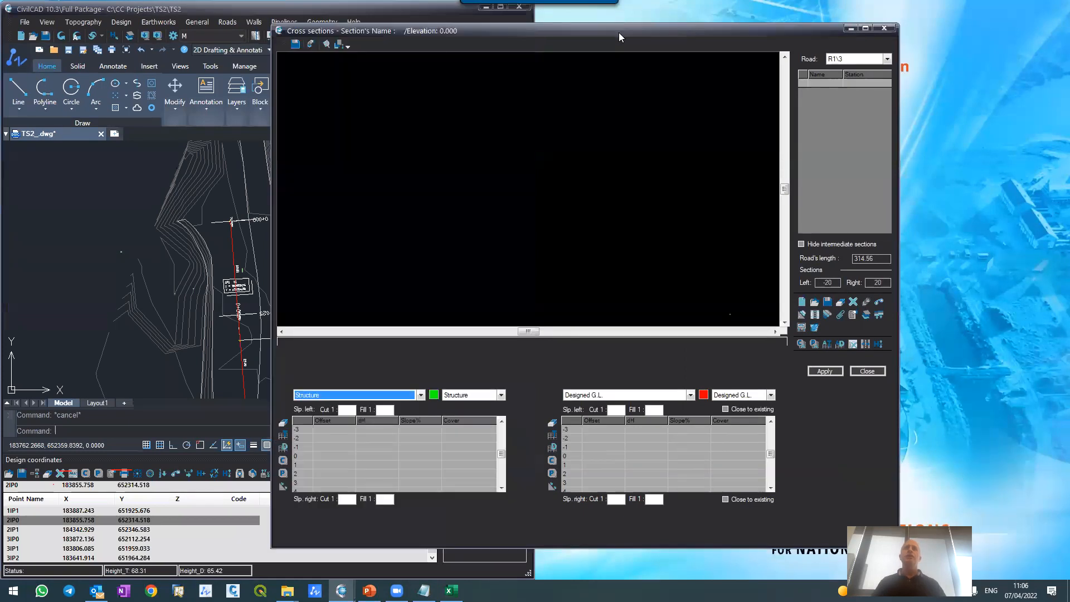
pyautogui.press('super+Right')
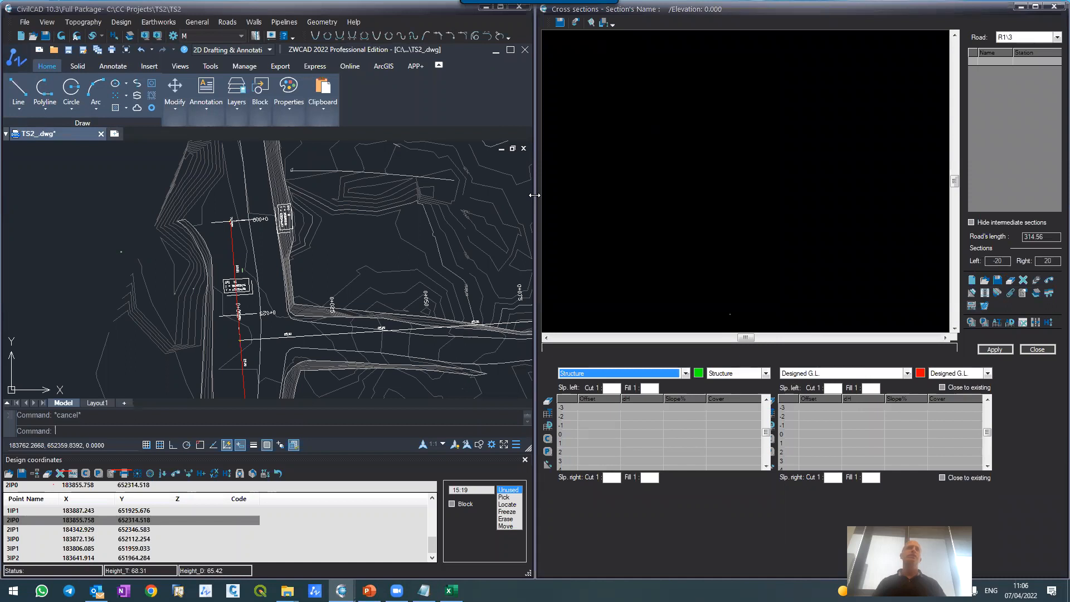
pyautogui.moveTo(534, 195); pyautogui.dragTo(282, 236)
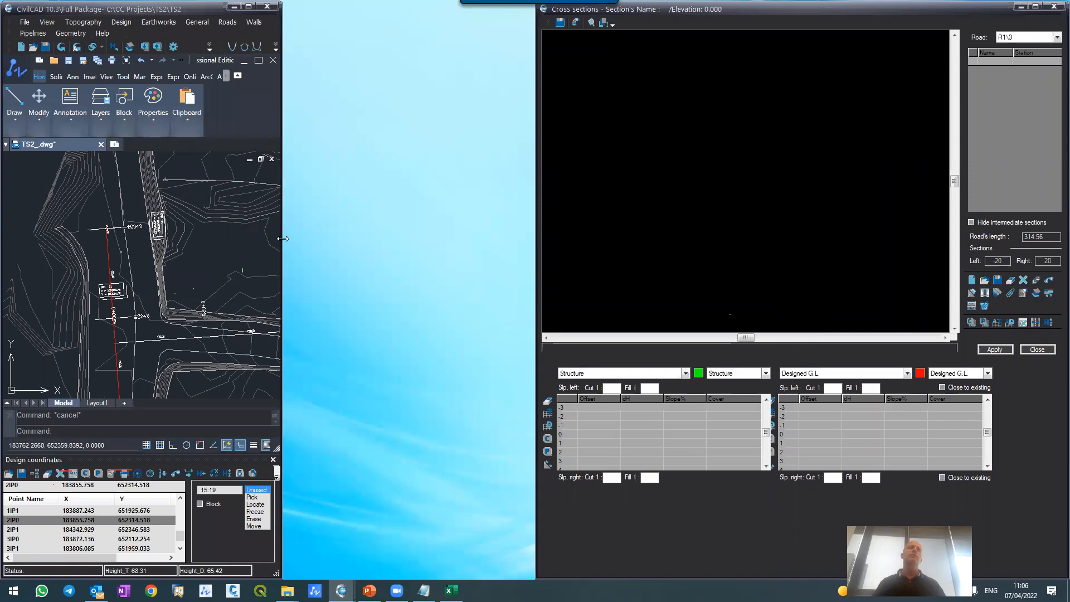
# Step: Close the Design coordinates panel and show the start of the main road in the plan drawing
pyautogui.scroll(-2, 62, 227)
pyautogui.scroll(5, 61, 227)
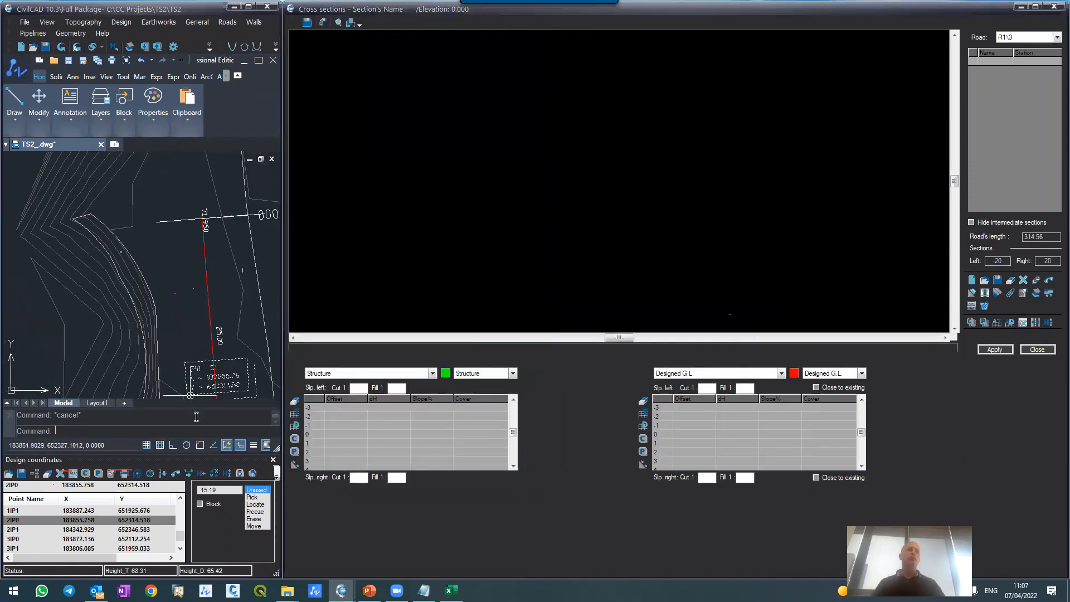
pyautogui.click(273, 460)
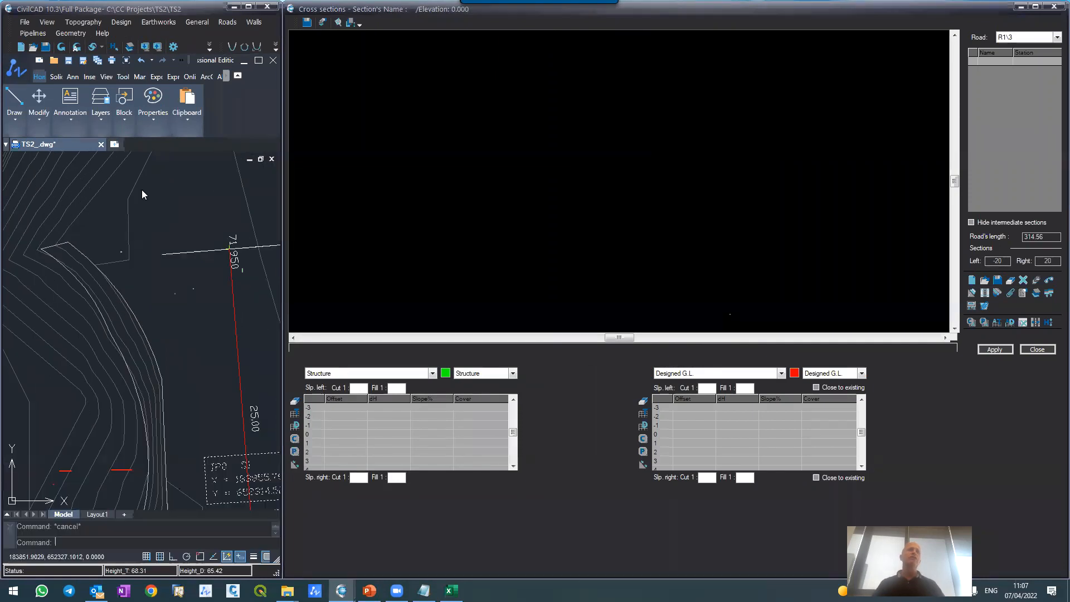
pyautogui.scroll(-3, 96, 210)
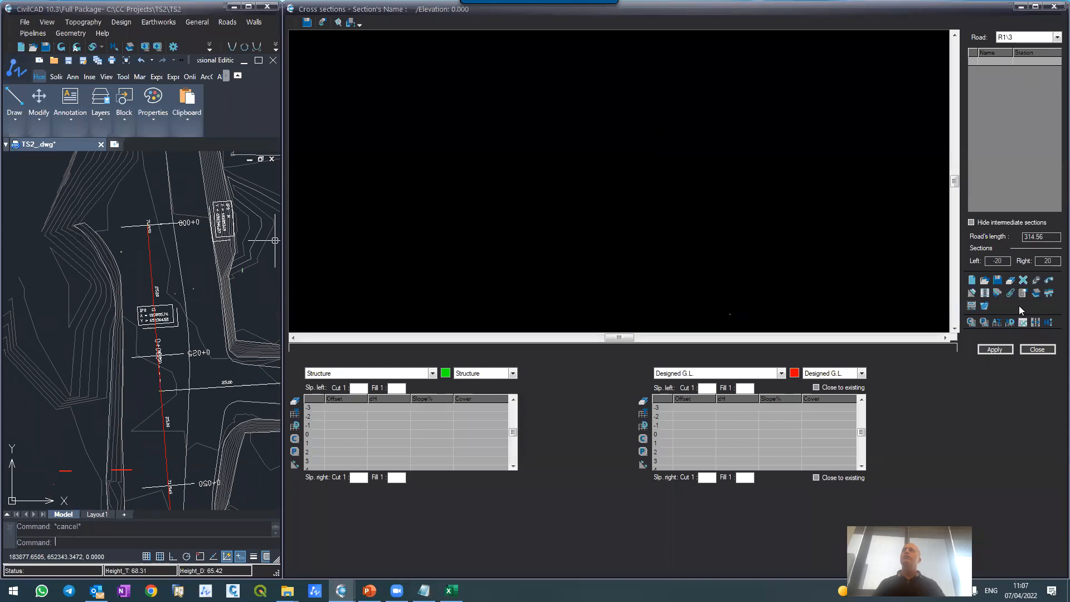
# Step: Make M\1 the active road in the Cross Sections editor
pyautogui.click(1023, 39)
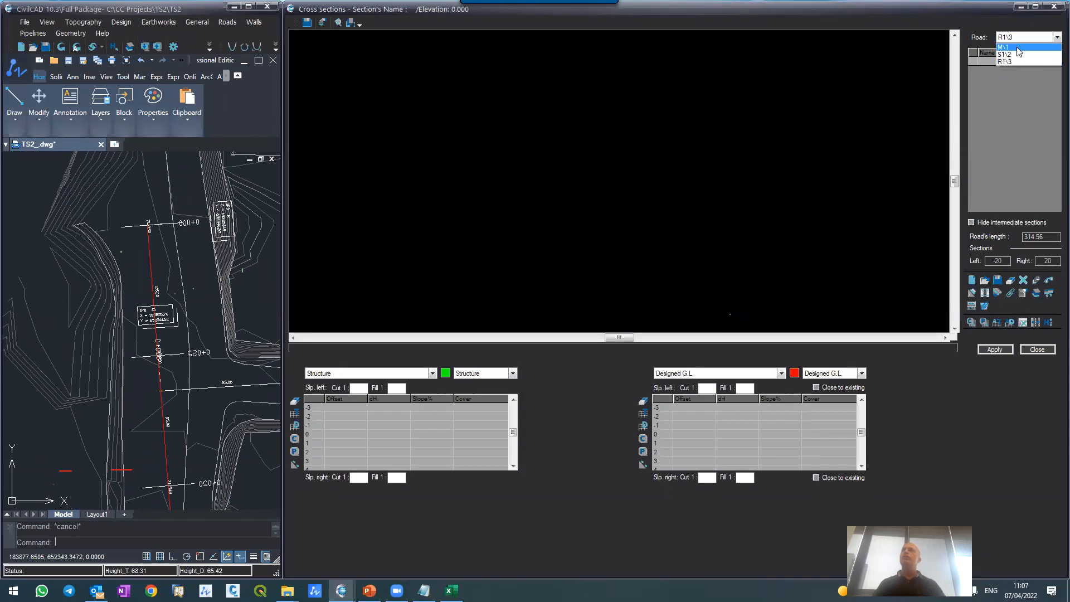
pyautogui.click(1007, 47)
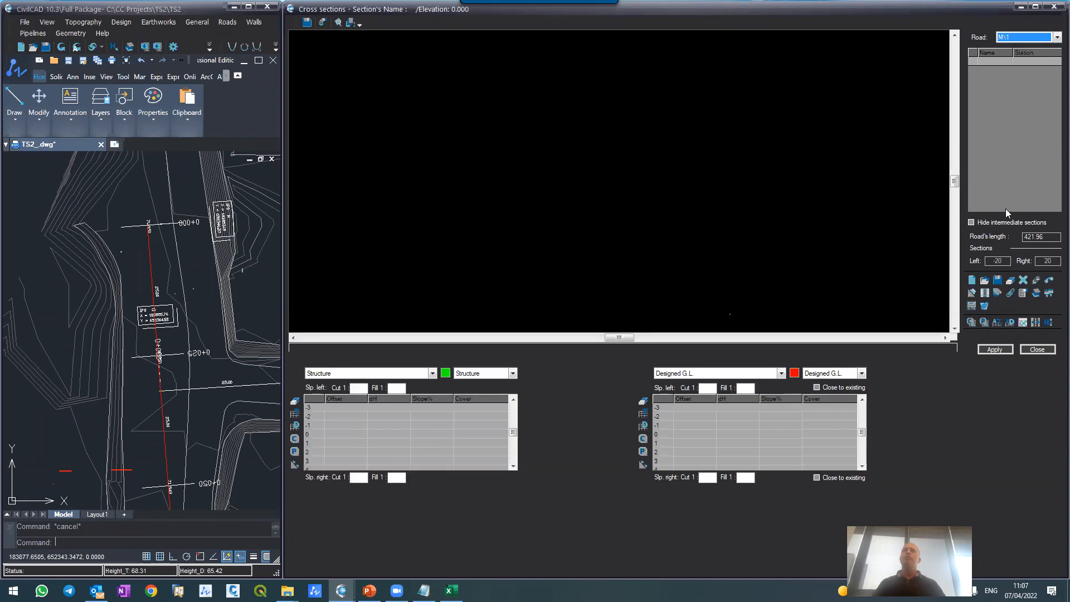
# Step: Define road M\1's sections by stations from 0 to 421.96 at a spacing of 25, and select section 0+000
pyautogui.click(971, 280)
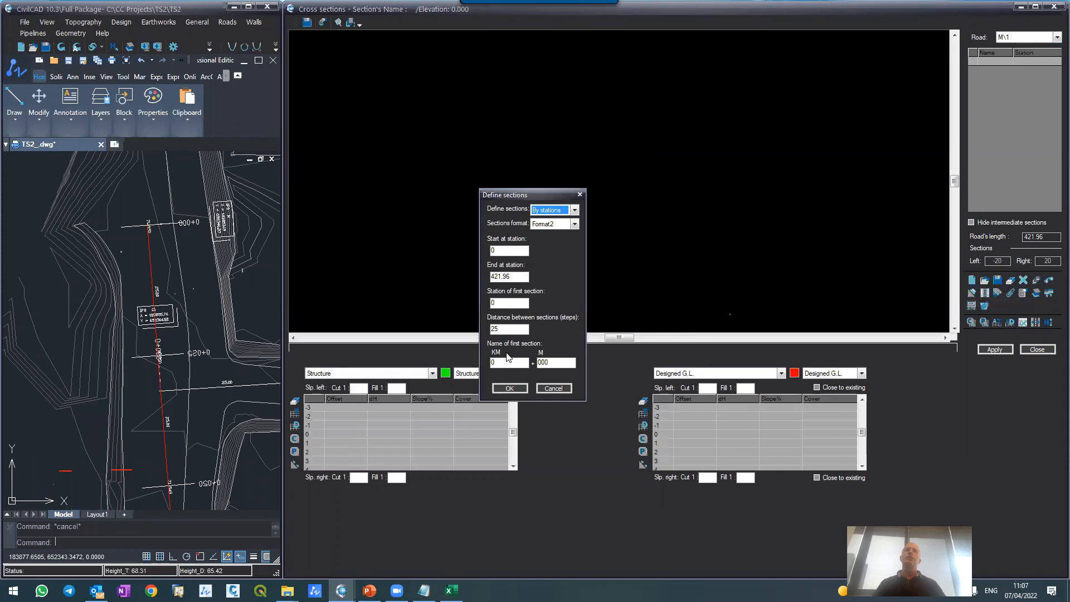
pyautogui.click(526, 390)
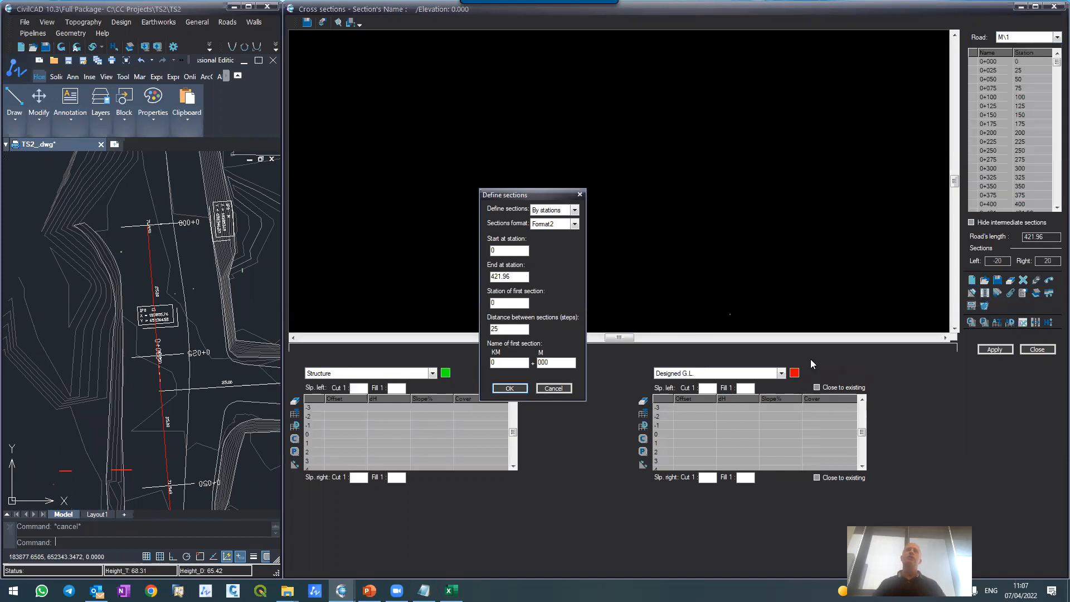
pyautogui.click(994, 81)
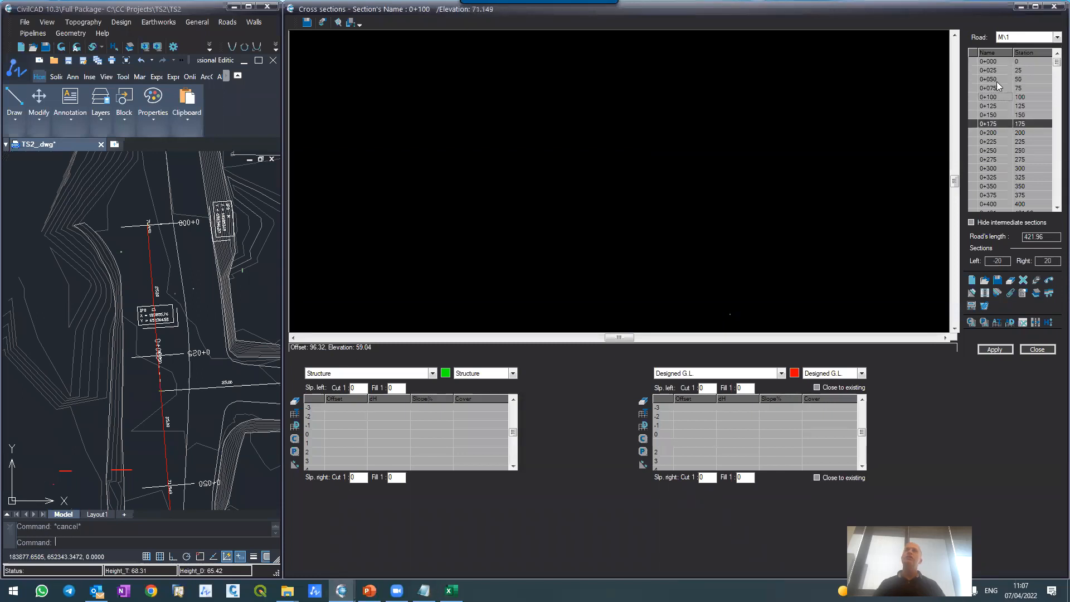
pyautogui.click(996, 62)
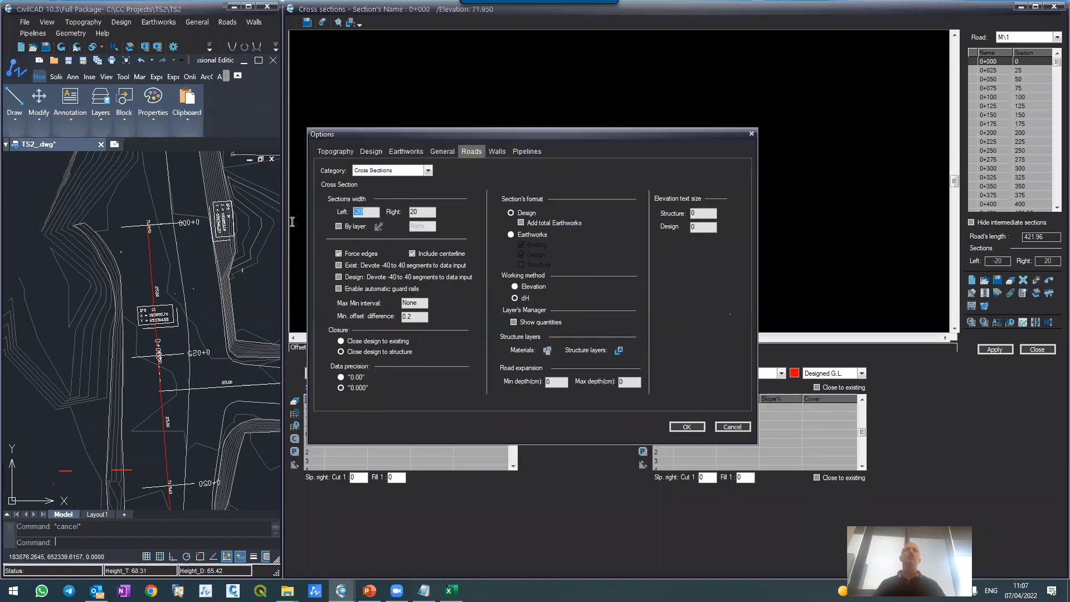
# Step: Set the cross sections' width to -25 on the left and 25 on the right in the road options
pyautogui.write('0')
pyautogui.press('BackSpace')
pyautogui.press('BackSpace')
pyautogui.press('BackSpace')
pyautogui.write('-25')
pyautogui.press('Tab')
pyautogui.write('25')
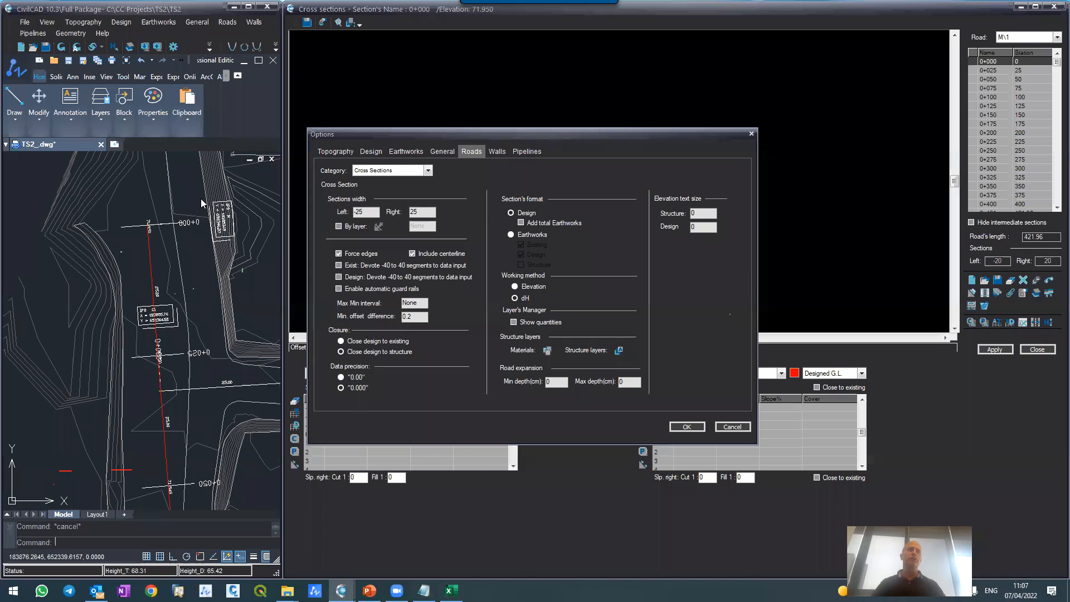
pyautogui.click(687, 426)
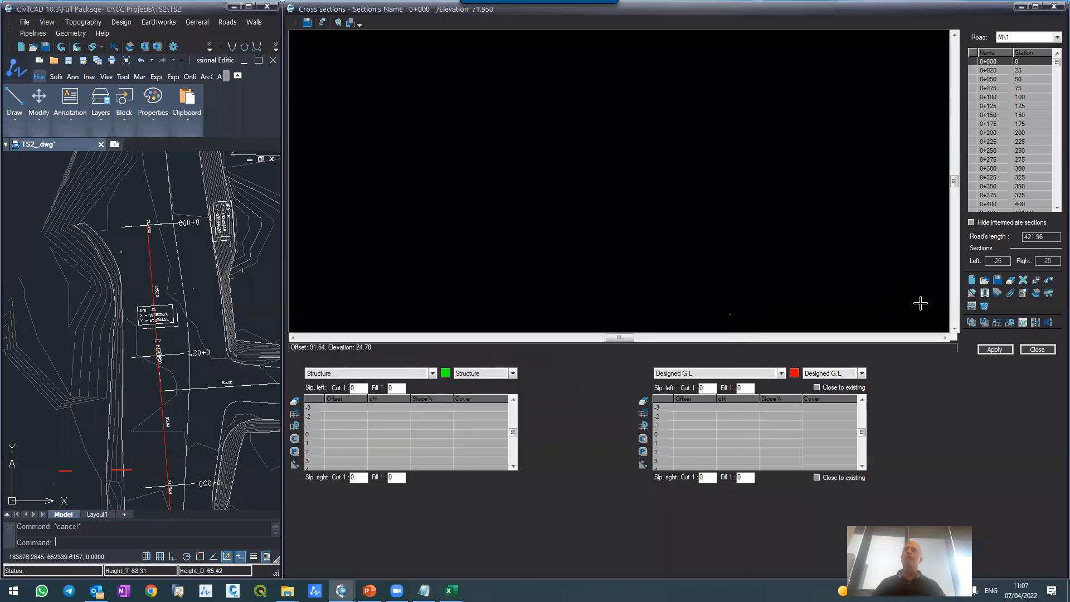
# Step: Extract the existing ground of road M\1's sections into the Existing G.L. table and display section 0+000
pyautogui.click(996, 324)
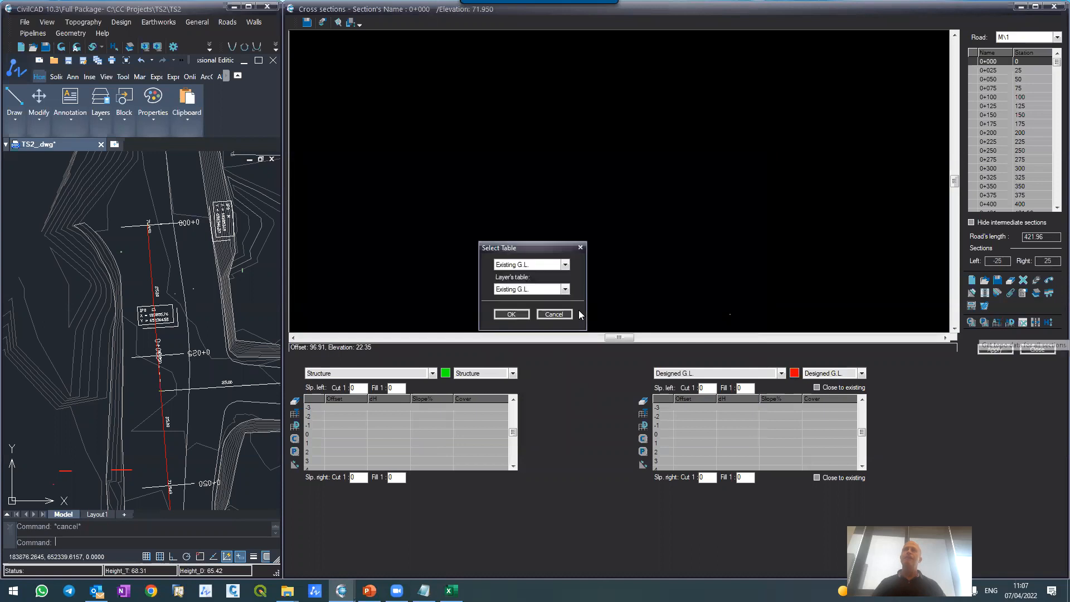
pyautogui.click(508, 315)
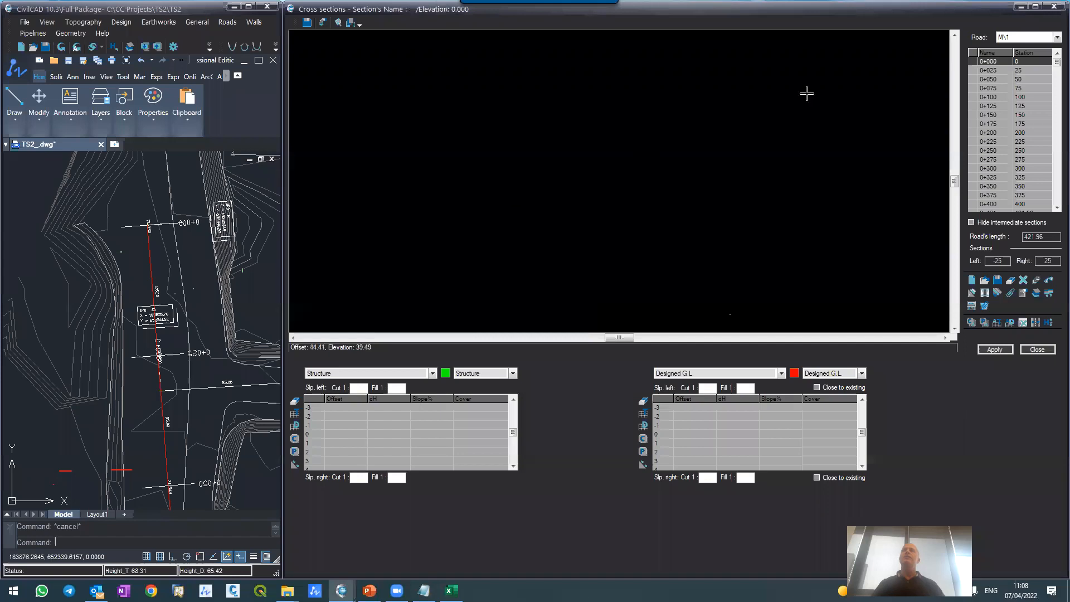
pyautogui.click(998, 72)
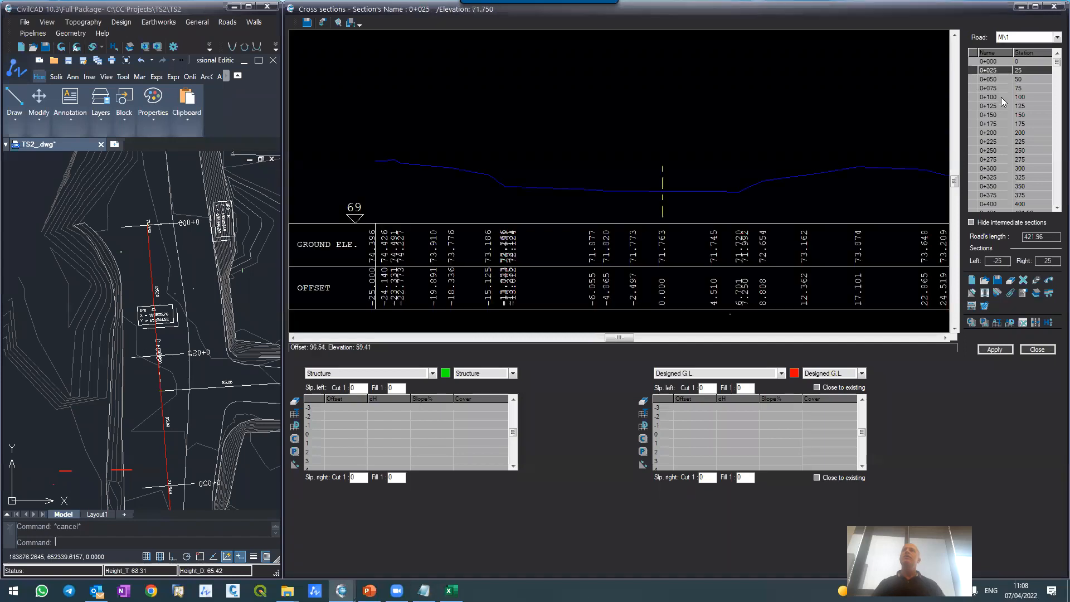
pyautogui.click(1004, 97)
pyautogui.click(996, 61)
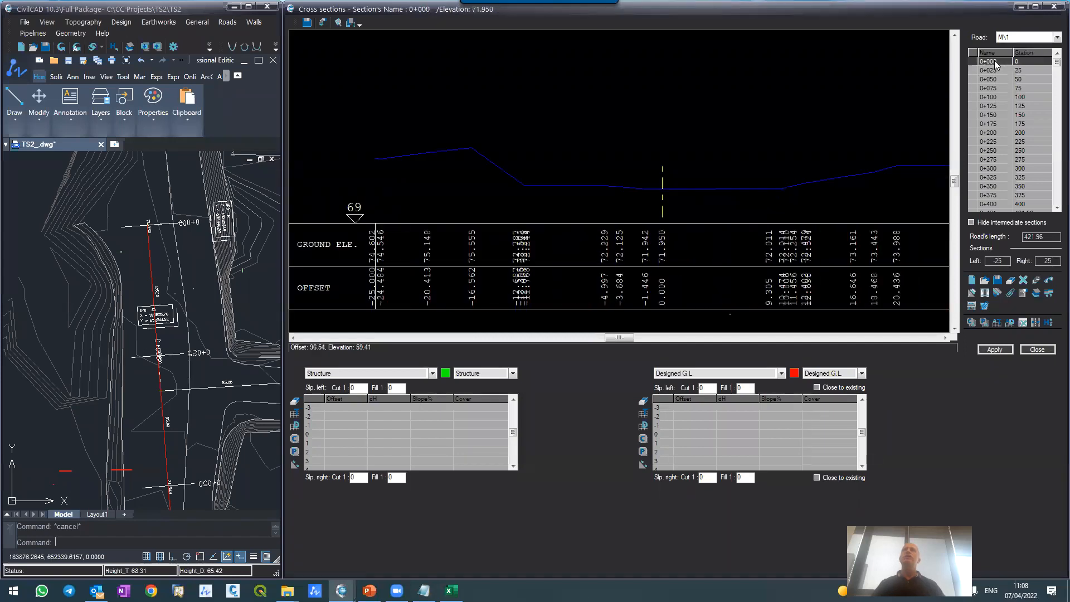
# Step: Examine section 0+000's existing ground line and its ground elevations and offsets out to both section edges
pyautogui.scroll(2, 503, 170)
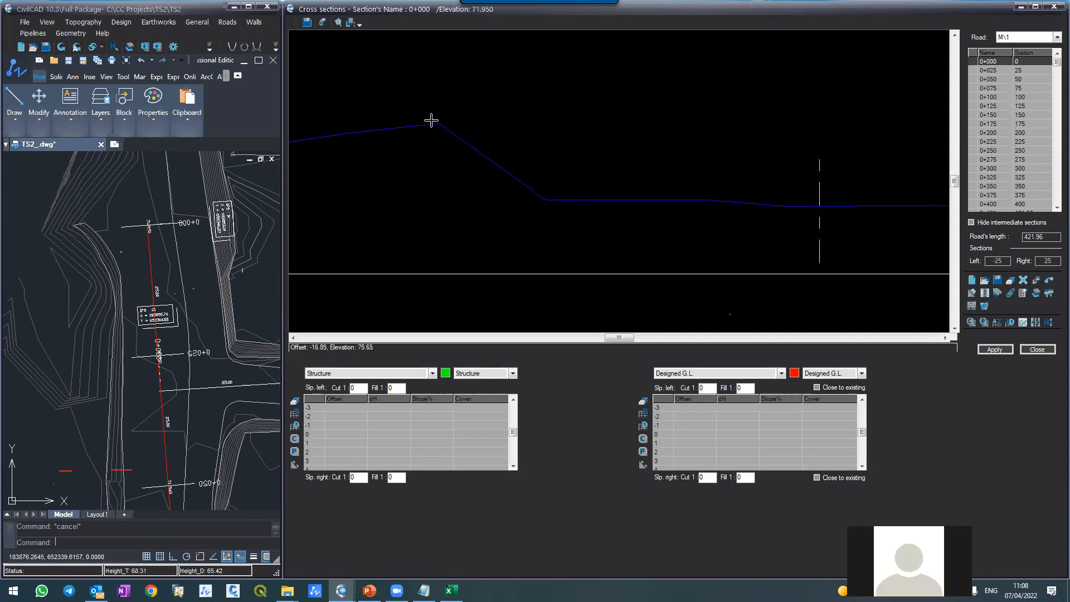
pyautogui.scroll(-4, 375, 134)
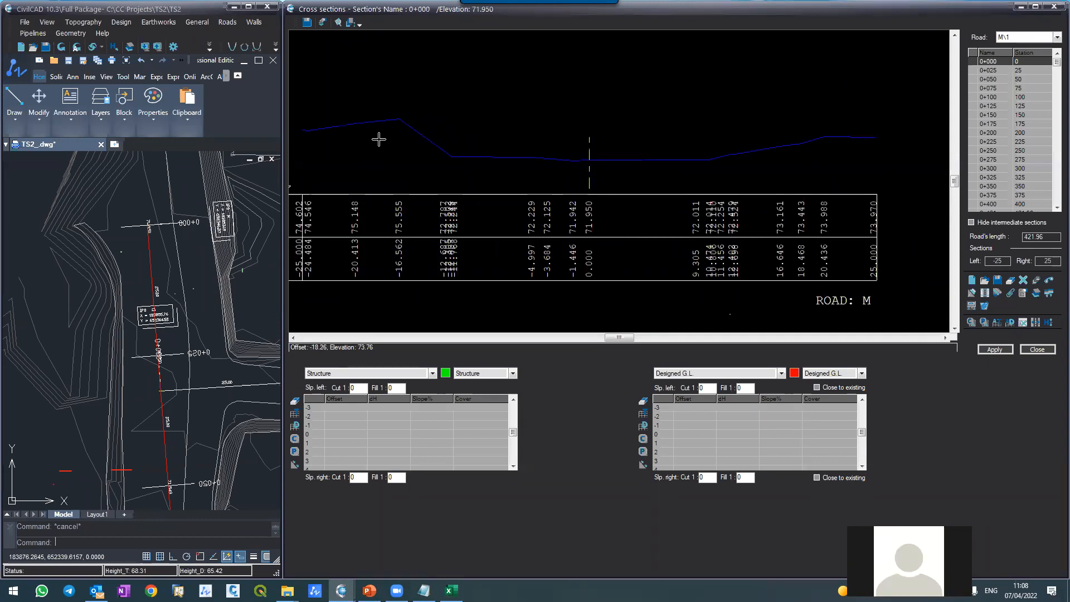
pyautogui.scroll(1, 609, 201)
pyautogui.scroll(-3, 609, 202)
pyautogui.scroll(2, 397, 230)
pyautogui.scroll(3, 554, 170)
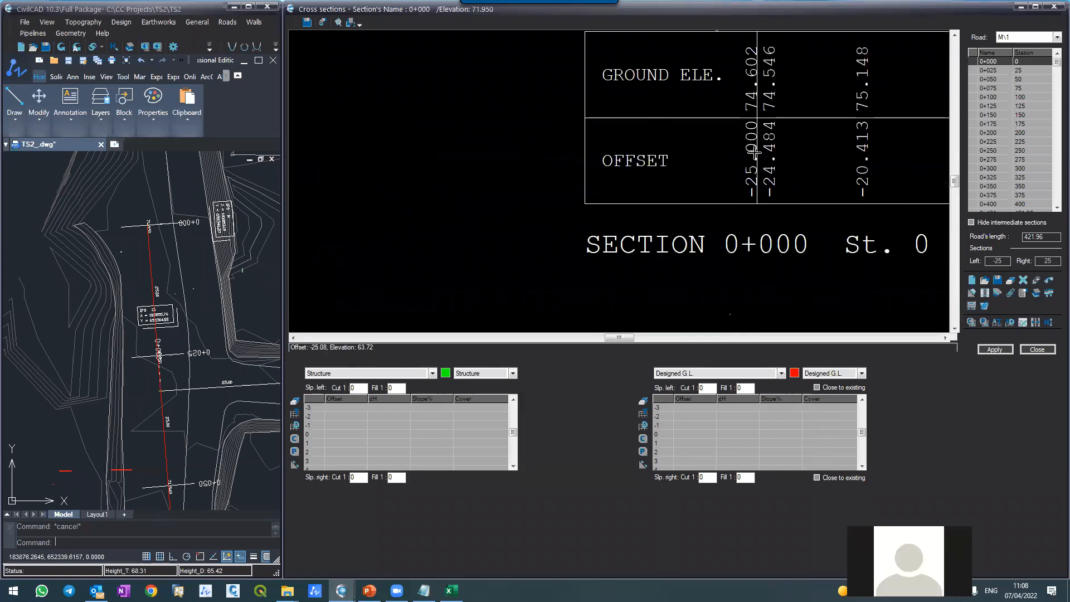
pyautogui.scroll(-2, 579, 160)
pyautogui.scroll(-3, 582, 161)
pyautogui.scroll(5, 776, 153)
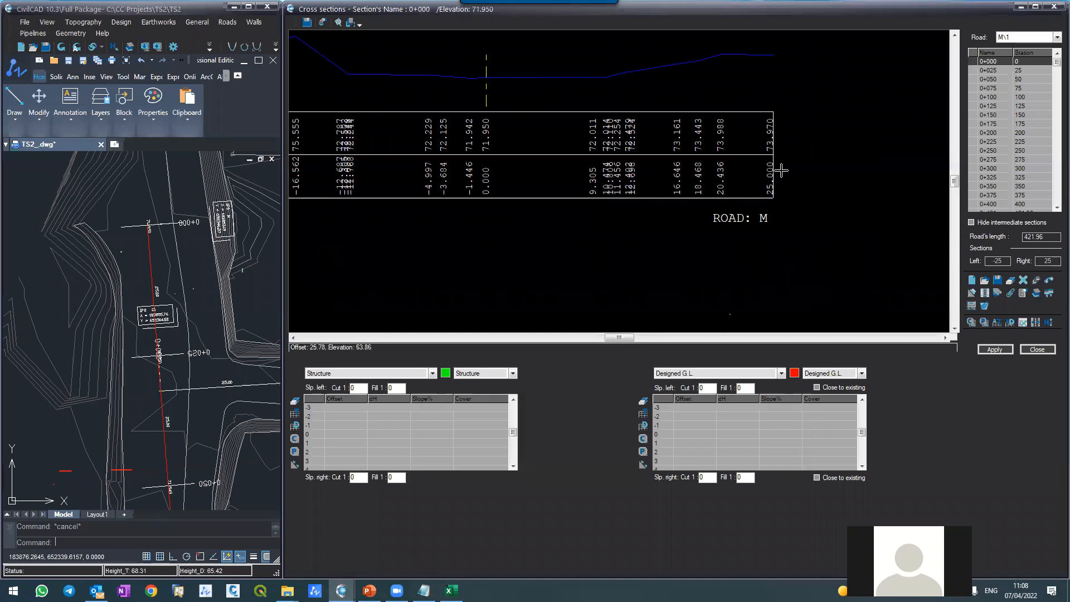
pyautogui.scroll(-5, 786, 179)
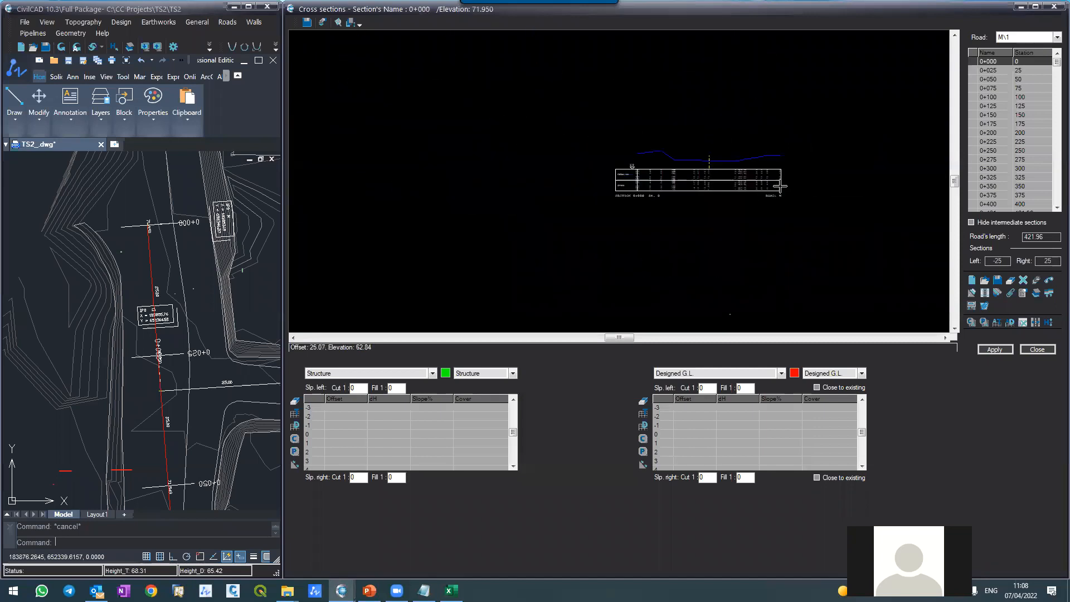
pyautogui.click(1004, 63)
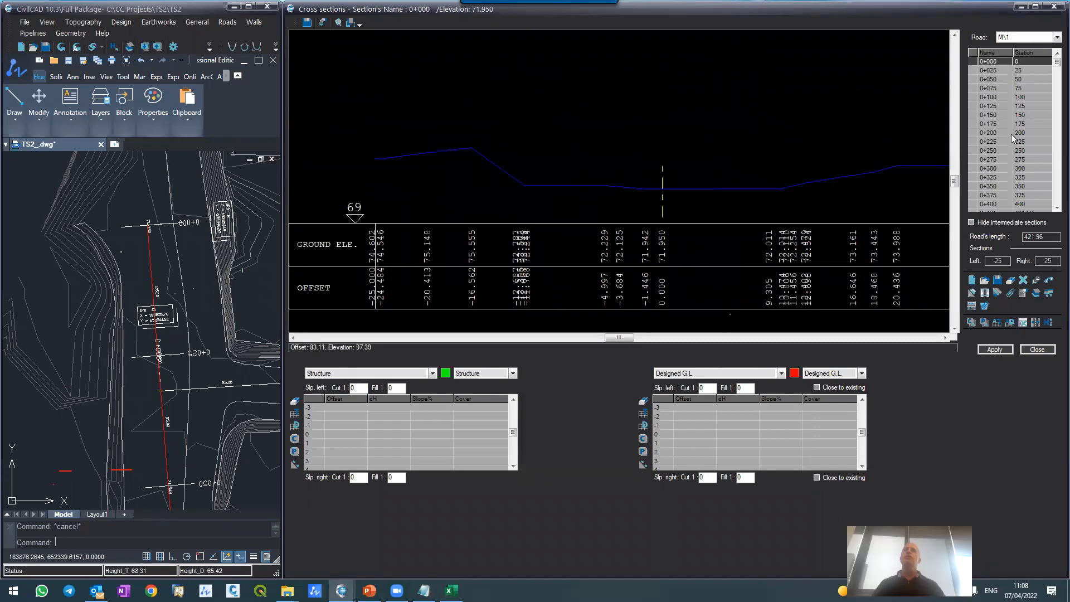
# Step: Step through road M\1's sections from 0+025 to 0+421 to review their existing ground profiles
pyautogui.click(990, 71)
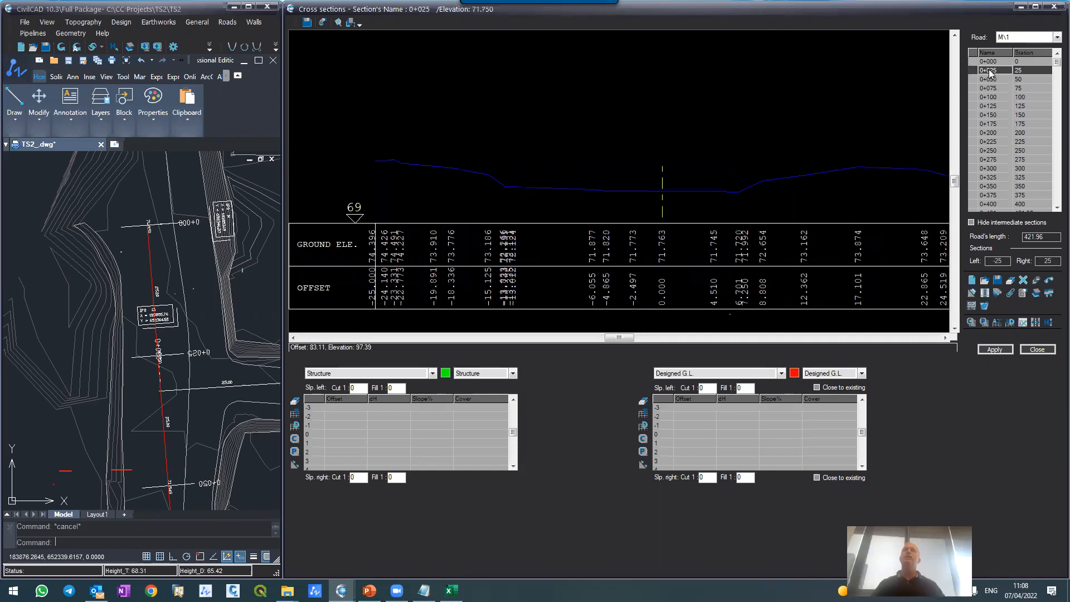
pyautogui.press('Down')
pyautogui.press('Down')
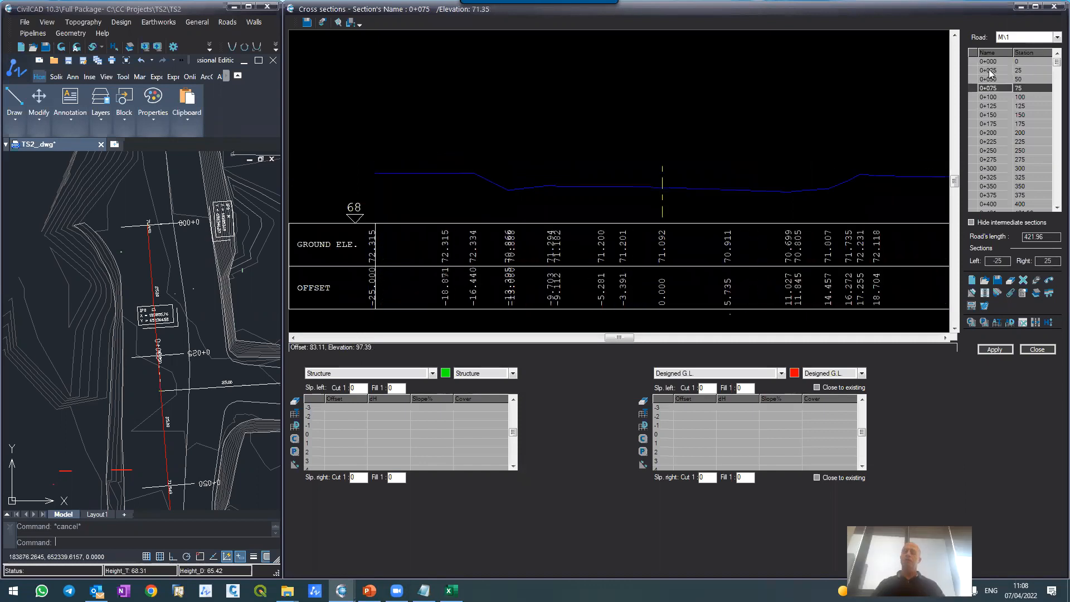
pyautogui.press('Down')
pyautogui.press('Down')
pyautogui.press('Down')
pyautogui.press('Down')
pyautogui.press('Down')
pyautogui.press('Down')
pyautogui.press('Down')
pyautogui.press('Down')
pyautogui.press('Down')
pyautogui.press('Down')
pyautogui.press('Down')
pyautogui.press('Down')
pyautogui.press('Down')
pyautogui.press('Down')
pyautogui.press('Down')
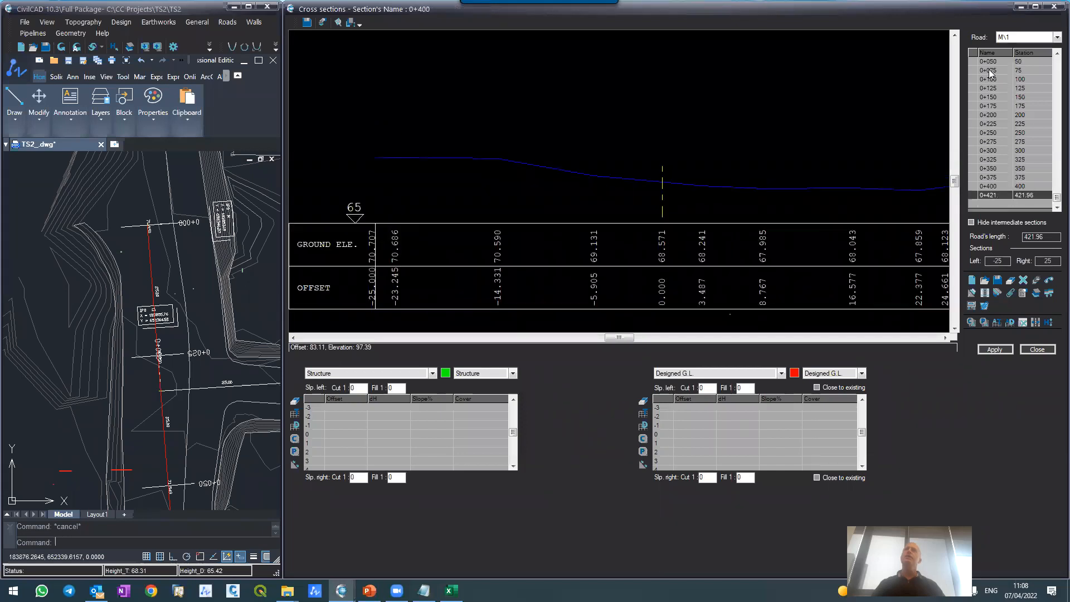
pyautogui.press('Up')
pyautogui.press('Up')
pyautogui.press('Up')
pyautogui.press('Up')
pyautogui.press('Up')
pyautogui.press('Up')
pyautogui.press('Up')
pyautogui.press('Up')
pyautogui.press('Up')
pyautogui.press('Up')
pyautogui.press('Up')
pyautogui.press('Up')
pyautogui.press('Up')
pyautogui.press('Up')
pyautogui.press('Up')
pyautogui.press('Up')
pyautogui.press('Up')
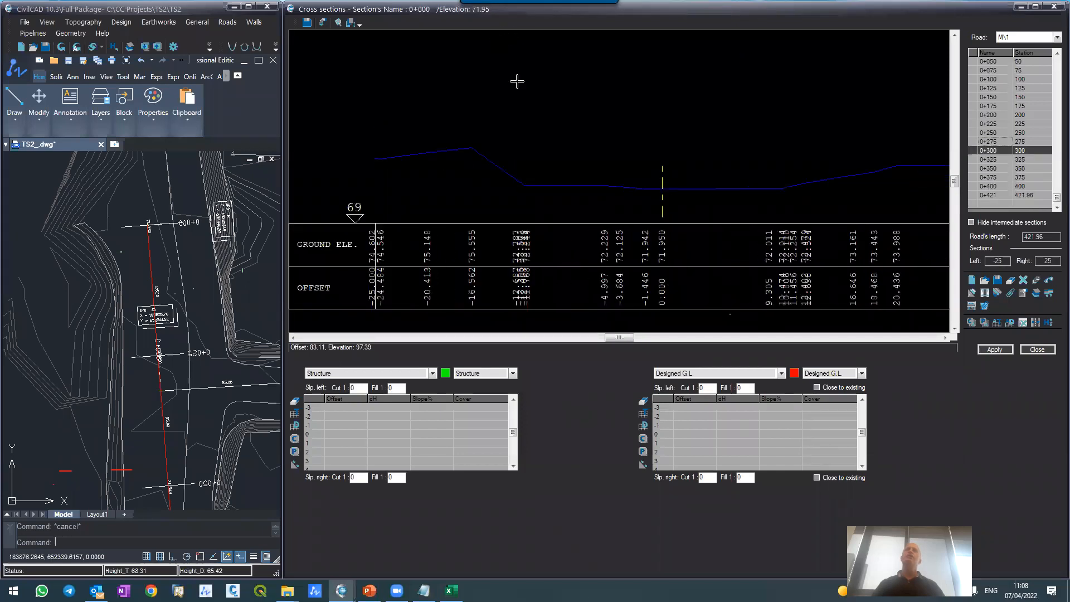
pyautogui.click(1000, 98)
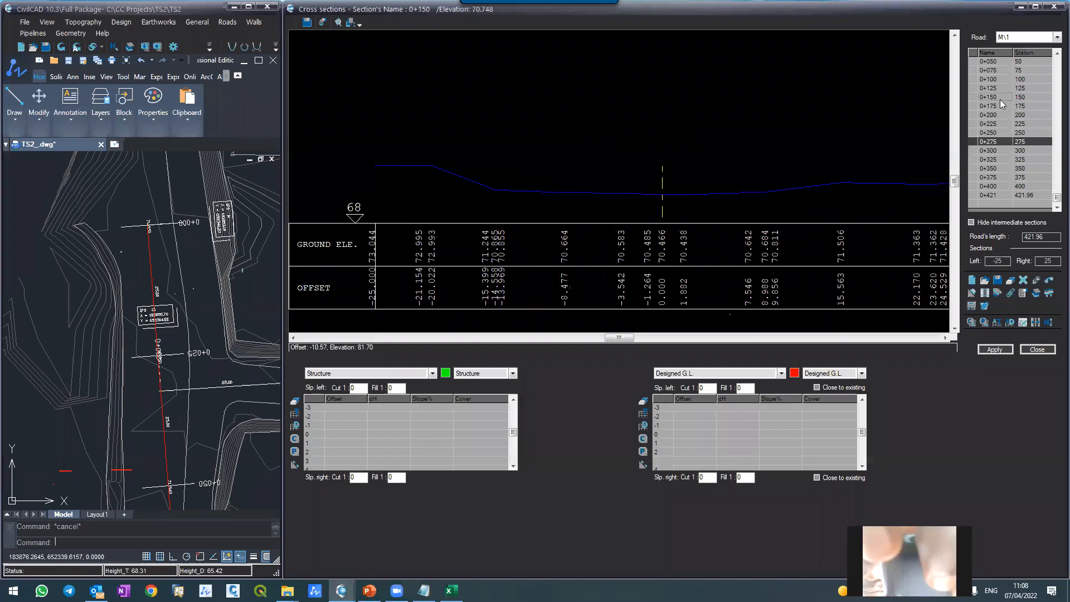
pyautogui.press('Down')
pyautogui.press('Down')
pyautogui.press('Down')
pyautogui.press('Down')
pyautogui.press('Down')
pyautogui.press('Down')
pyautogui.press('Down')
pyautogui.press('Down')
pyautogui.press('Down')
pyautogui.press('Down')
pyautogui.press('Down')
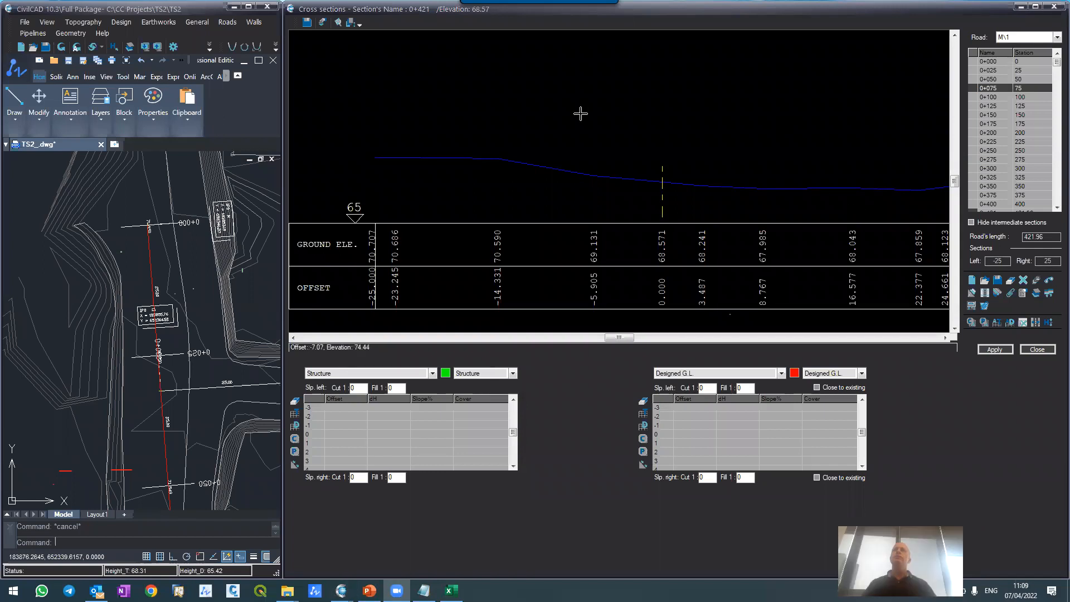
# Step: Load the template "Main street with 4 lanes and sidewalk.tml" from CivilCAD 10.3's Urban Streets templates into section 0+000
pyautogui.click(989, 62)
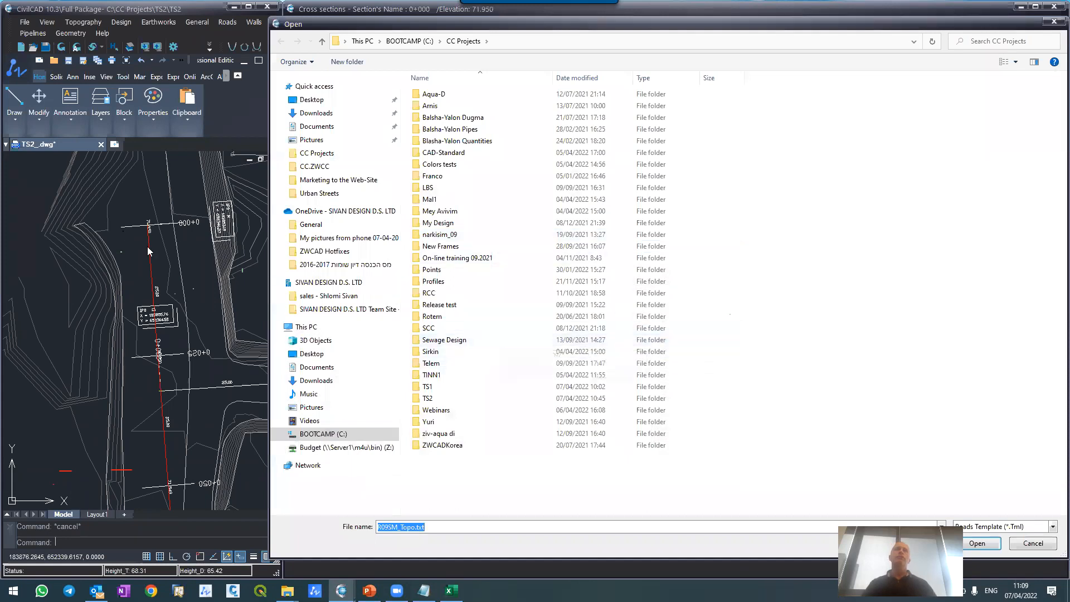
pyautogui.click(317, 368)
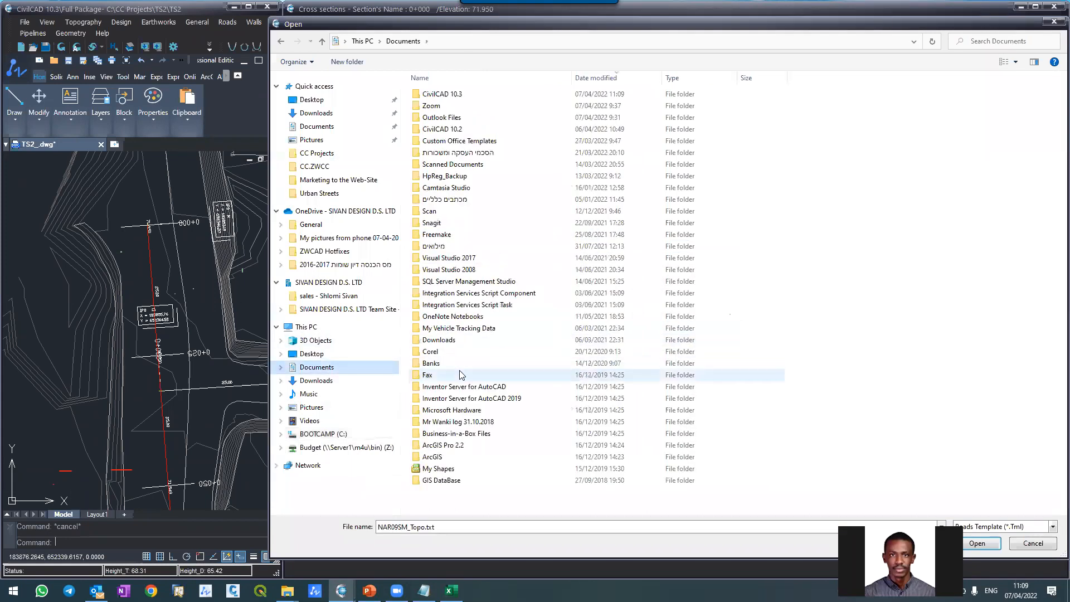
pyautogui.doubleClick(446, 93)
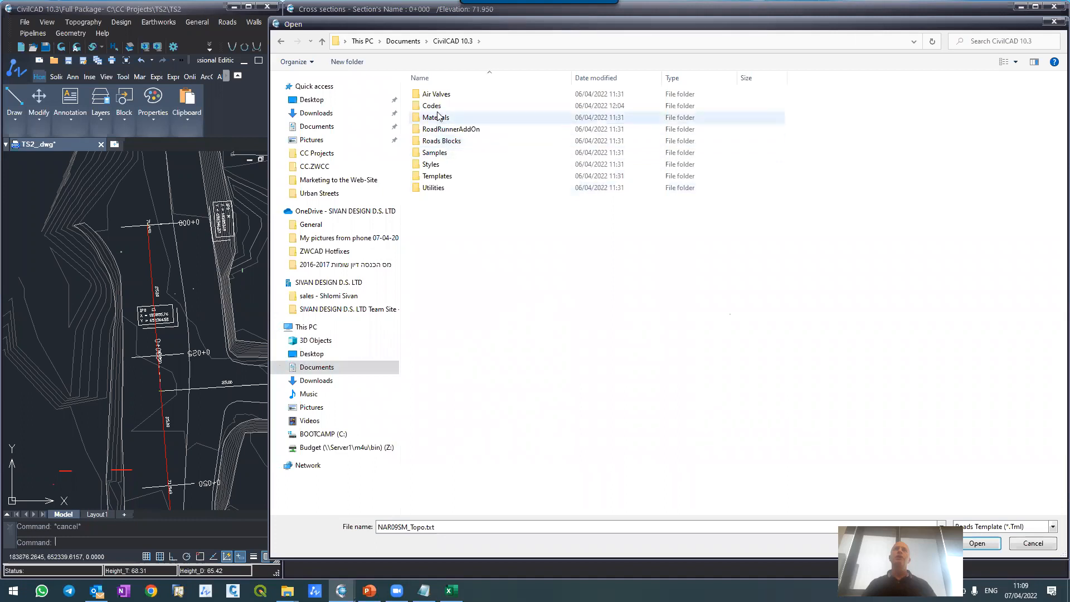
pyautogui.doubleClick(437, 176)
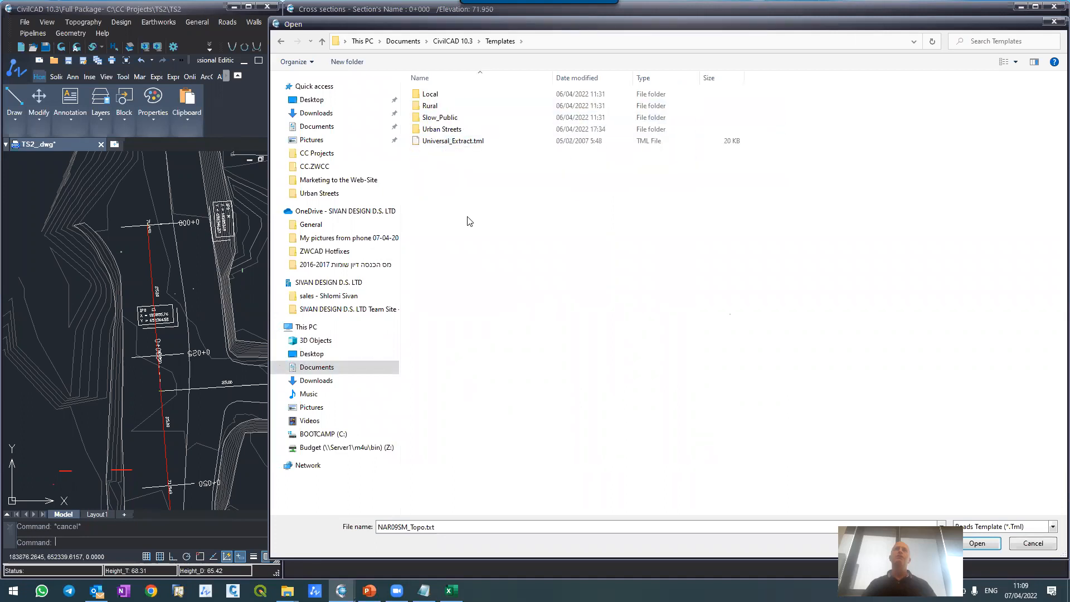
pyautogui.doubleClick(446, 131)
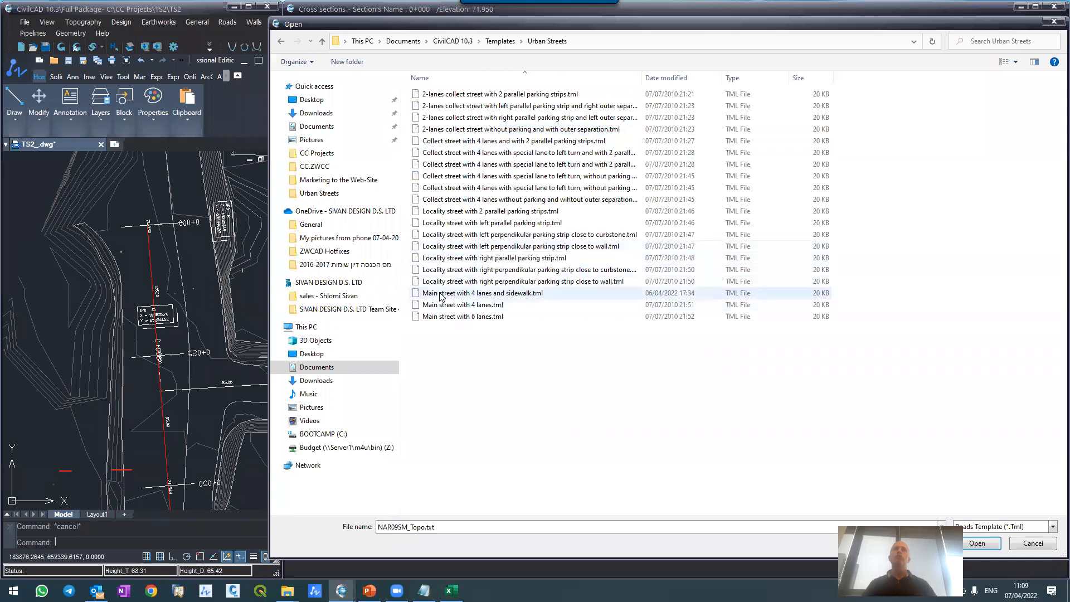
pyautogui.doubleClick(493, 296)
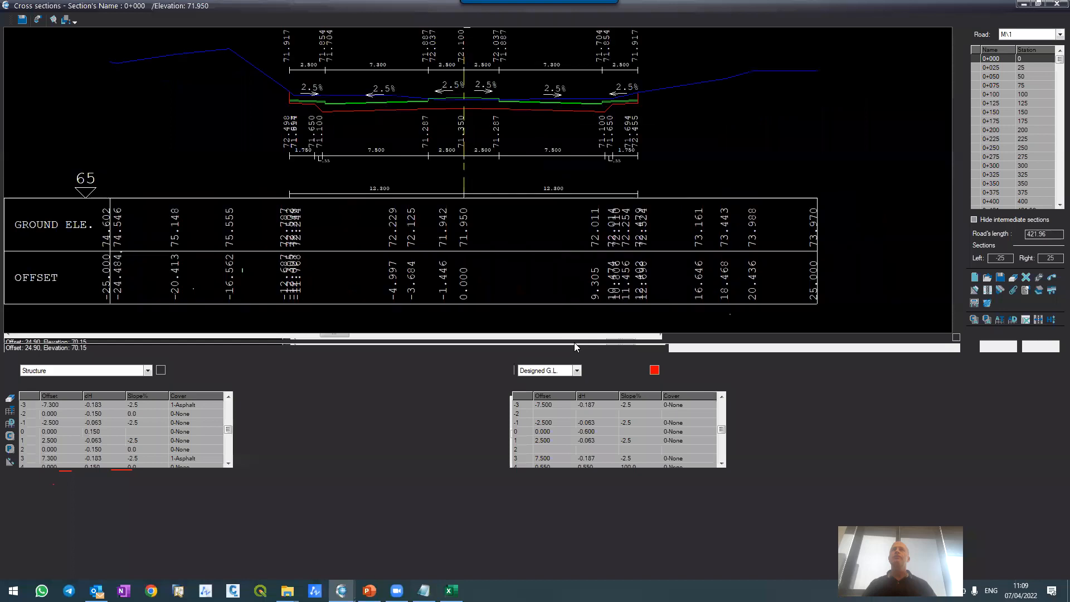
# Step: Examine section 0+000's structure and designed ground lines, including lane widths, cross slopes and elevations around the central median
pyautogui.scroll(3, 360, 53)
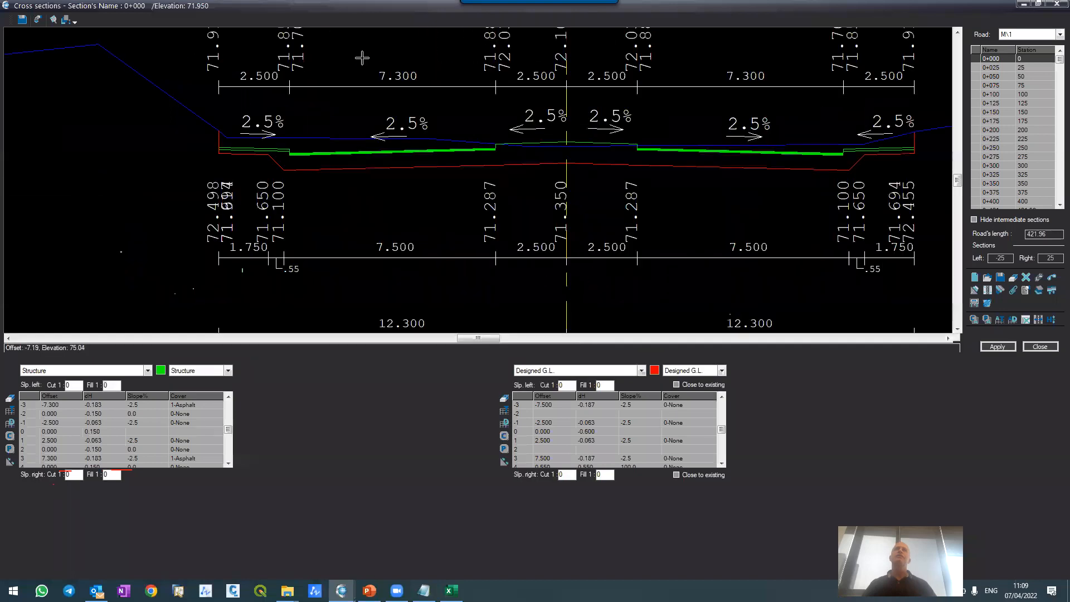
pyautogui.scroll(-6, 383, 95)
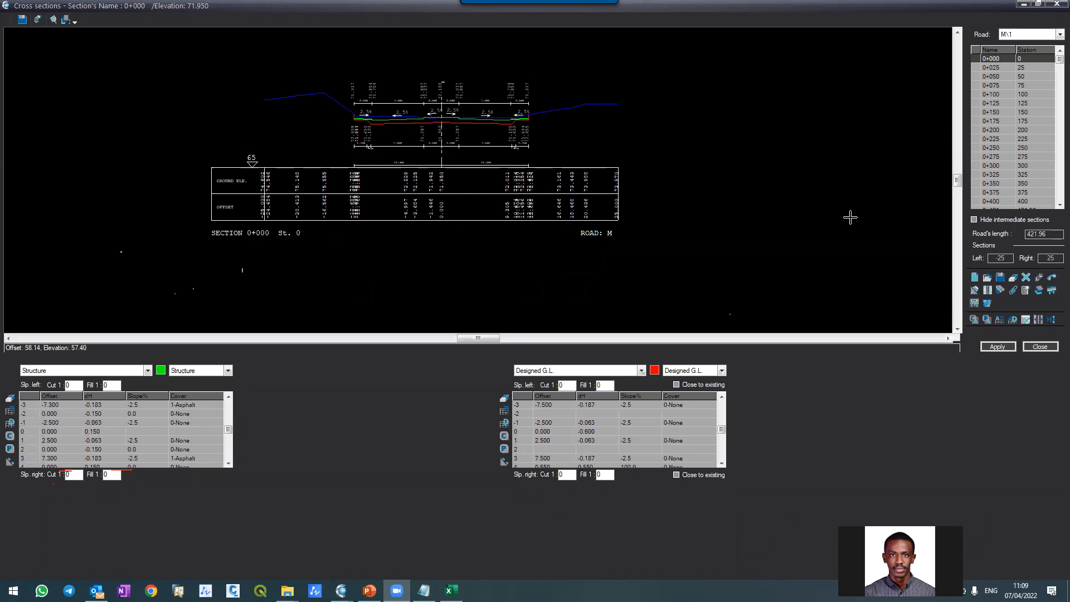
pyautogui.scroll(6, 387, 76)
pyautogui.scroll(-5, 400, 88)
pyautogui.scroll(4, 401, 58)
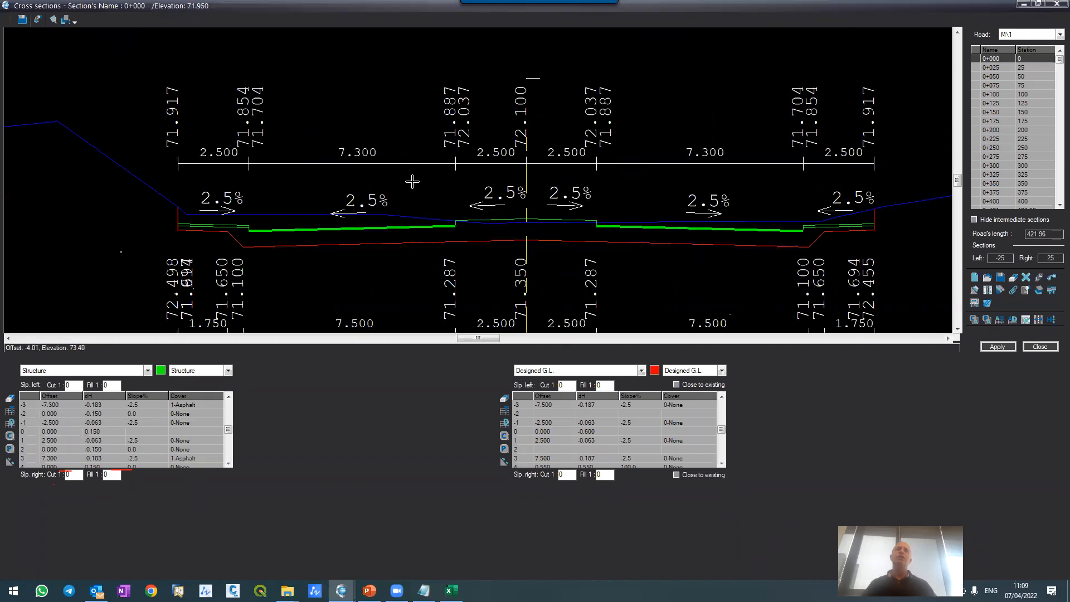
pyautogui.scroll(2, 476, 225)
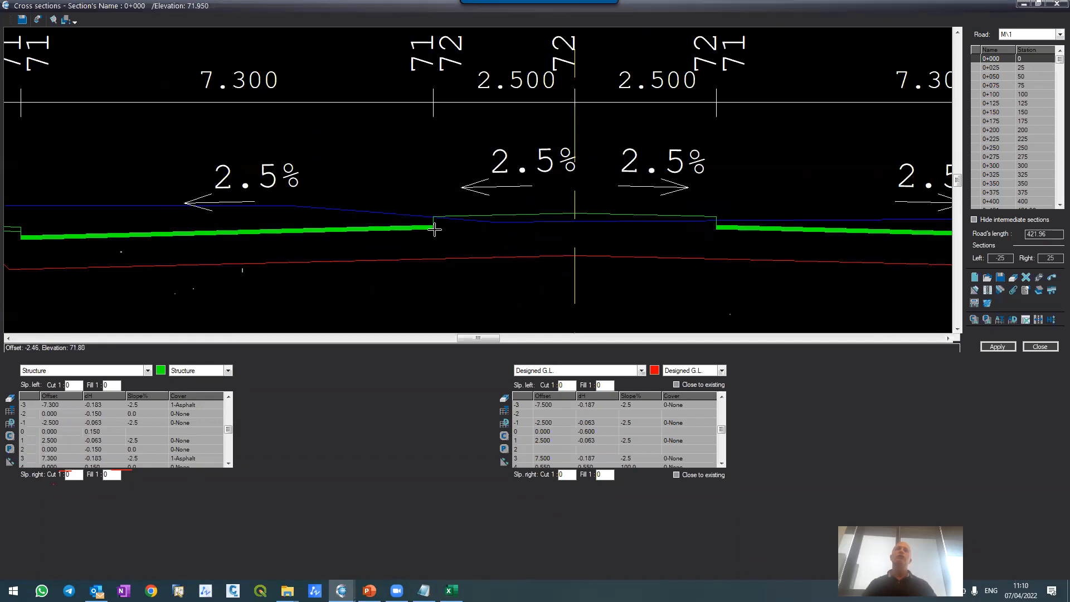
pyautogui.scroll(2, 440, 223)
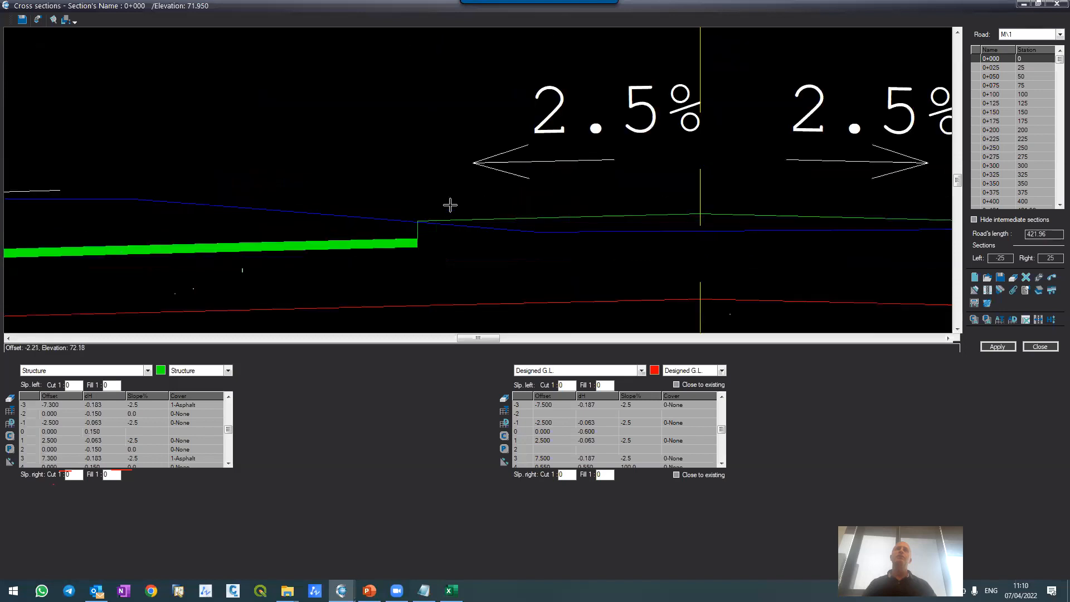
pyautogui.scroll(-4, 453, 214)
pyautogui.scroll(1, 451, 114)
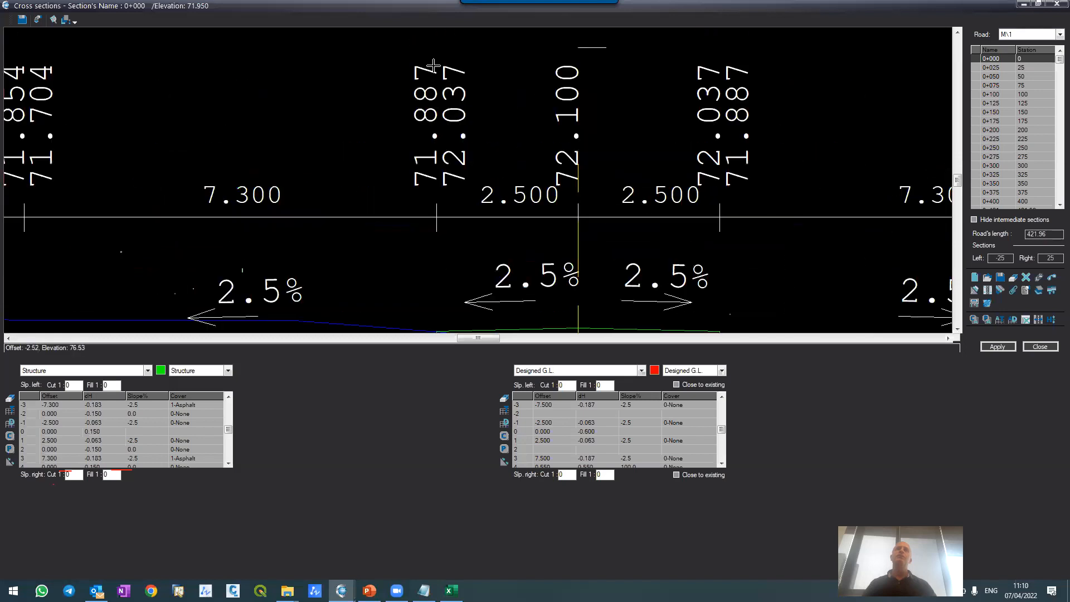
pyautogui.scroll(-2, 446, 112)
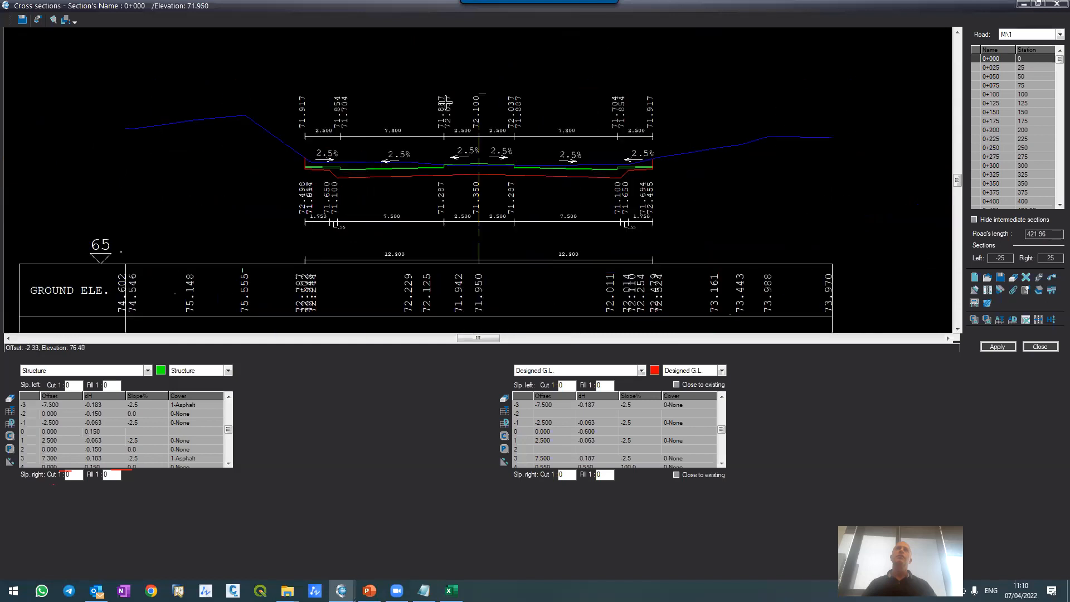
# Step: Examine section 0+000's sidewalks, asphalt lanes and vertical cut edges on both sides of the road against the existing ground
pyautogui.scroll(1, 442, 156)
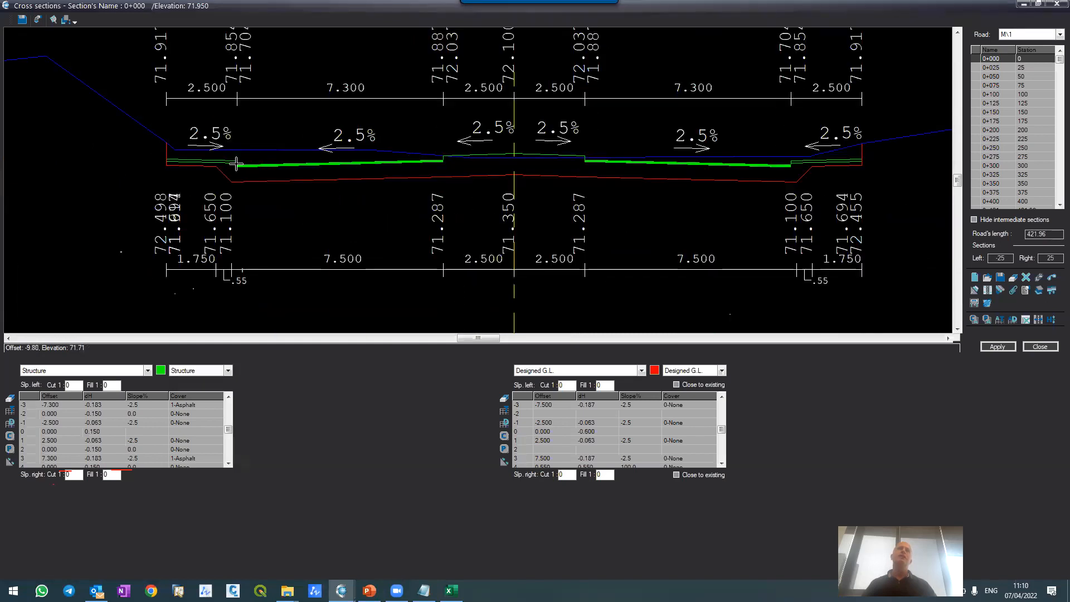
pyautogui.scroll(1, 236, 163)
pyautogui.scroll(-1, 241, 171)
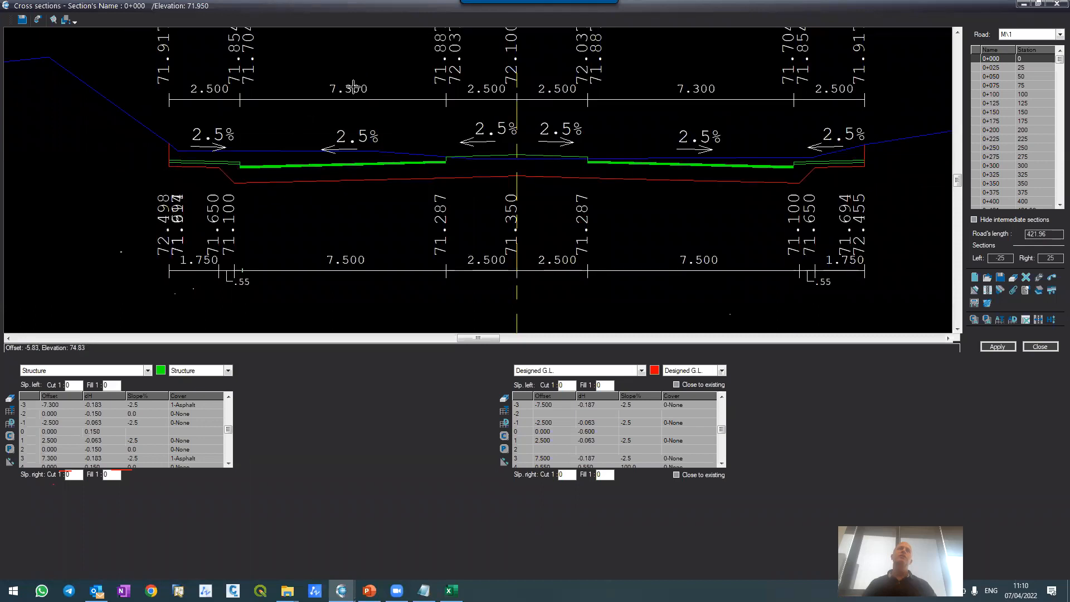
pyautogui.scroll(1, 238, 167)
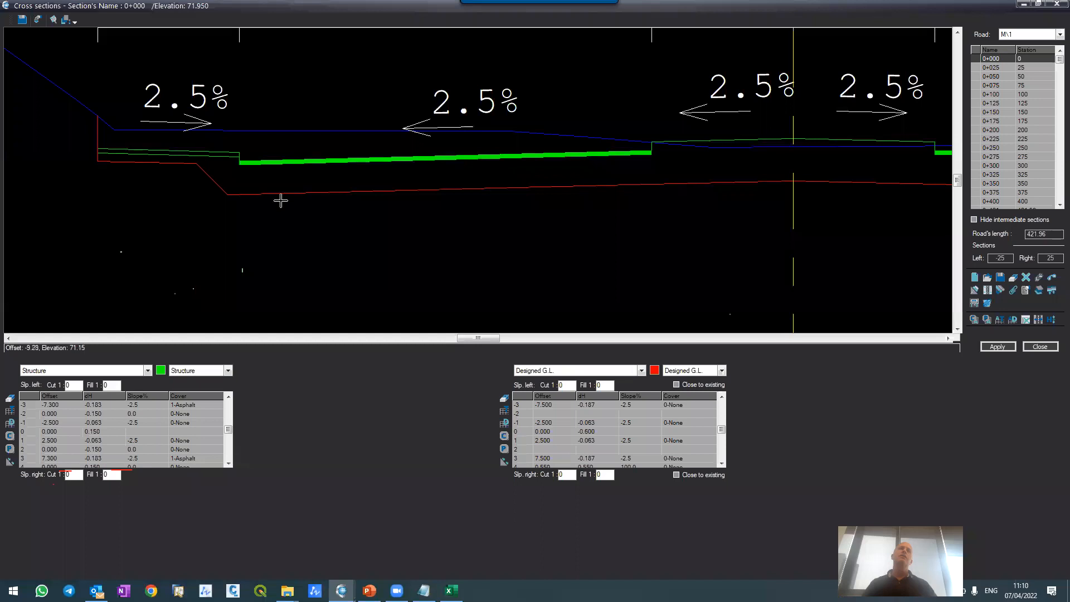
pyautogui.scroll(-3, 281, 200)
pyautogui.scroll(1, 346, 239)
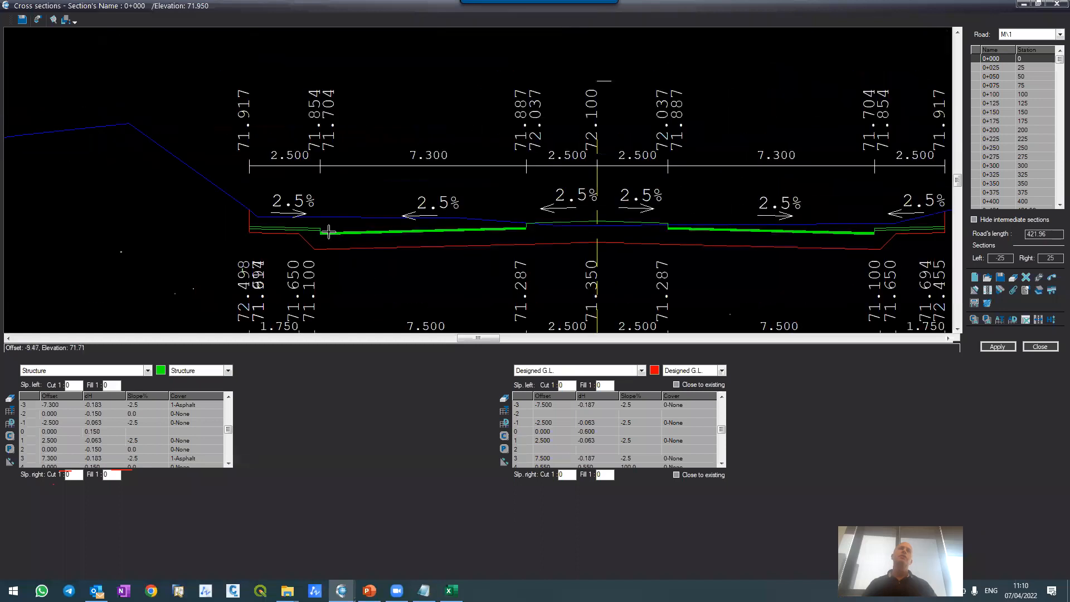
pyautogui.scroll(2, 329, 231)
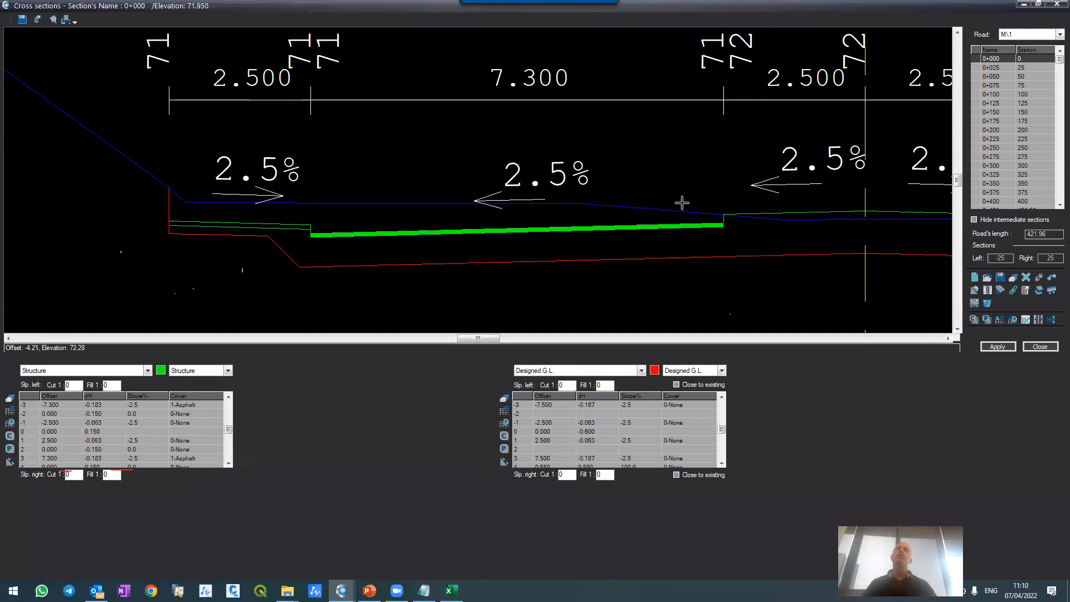
pyautogui.scroll(-3, 561, 83)
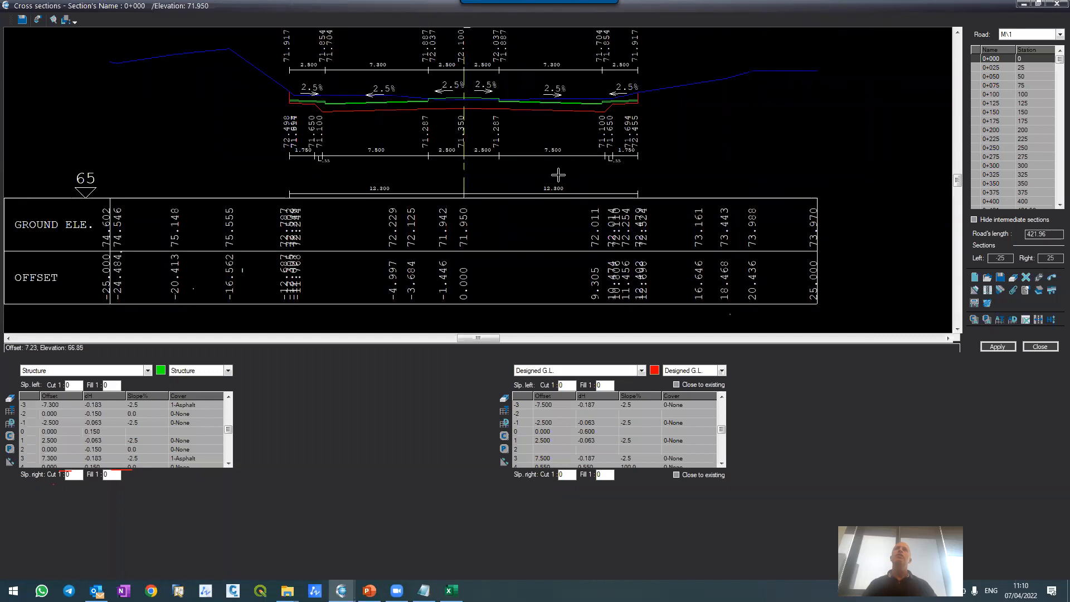
pyautogui.scroll(2, 629, 83)
pyautogui.scroll(3, 613, 111)
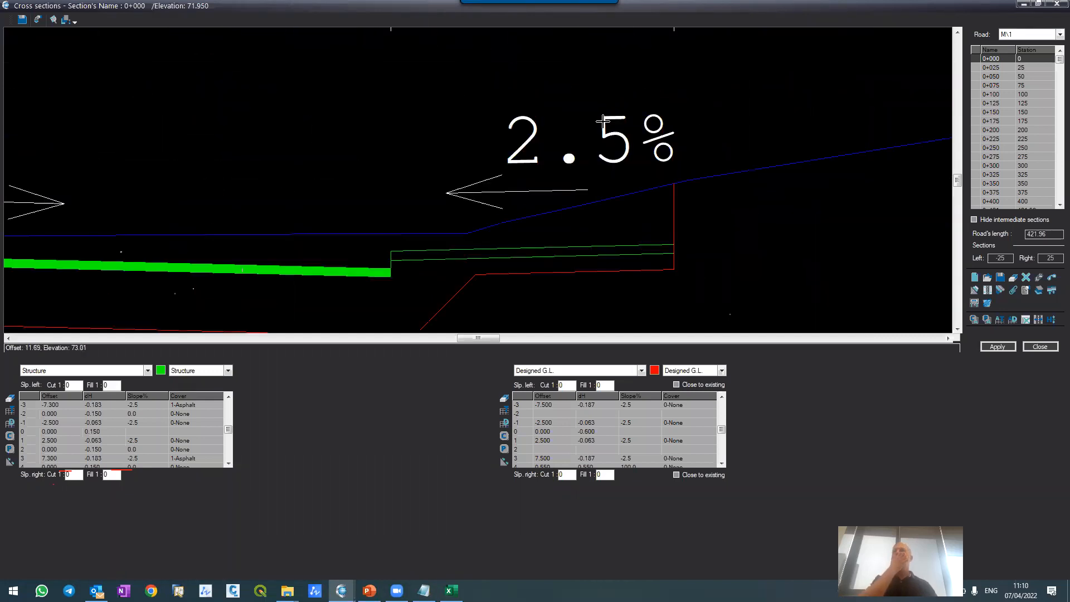
pyautogui.scroll(-3, 585, 115)
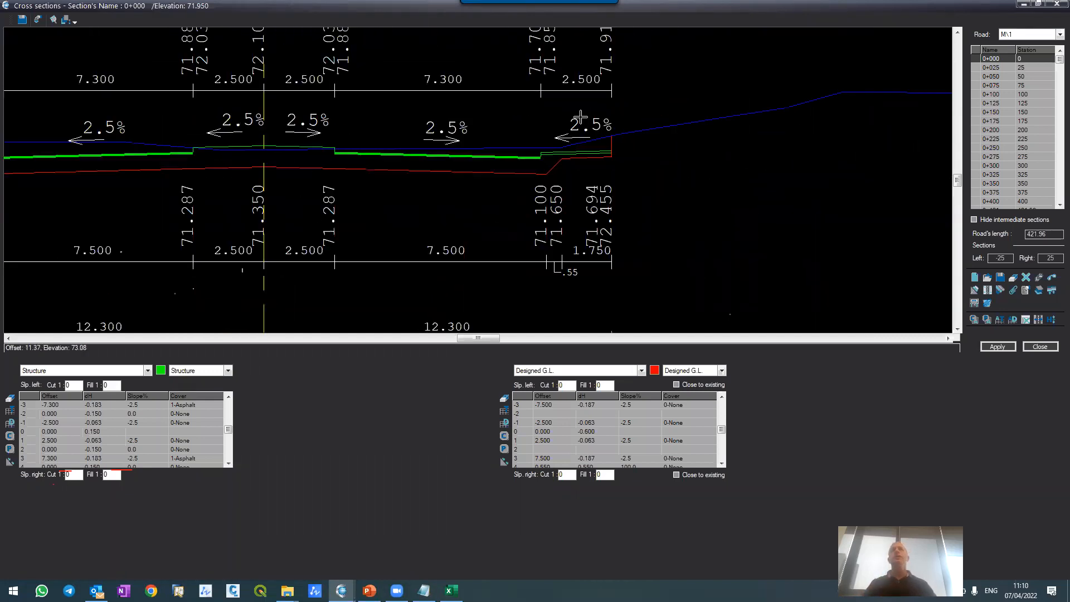
pyautogui.scroll(-3, 585, 116)
pyautogui.moveTo(421, 181); pyautogui.dragTo(460, 147, button='middle')
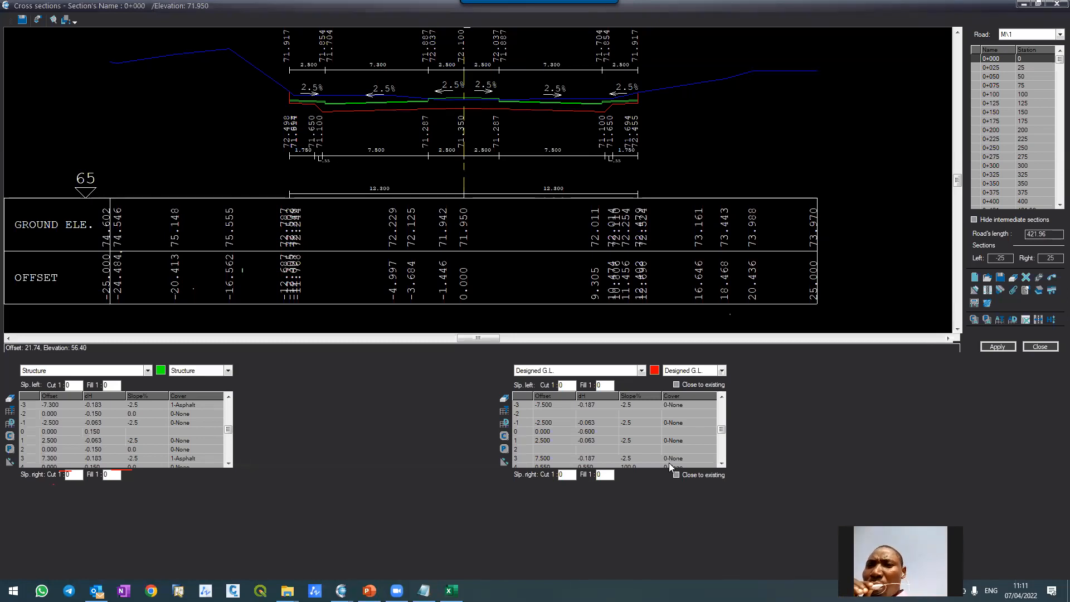
# Step: Check the centreline row's offset and height difference in section 0+000's Structure and Designed G.L. tables against the drawn profile
pyautogui.click(541, 433)
pyautogui.click(521, 431)
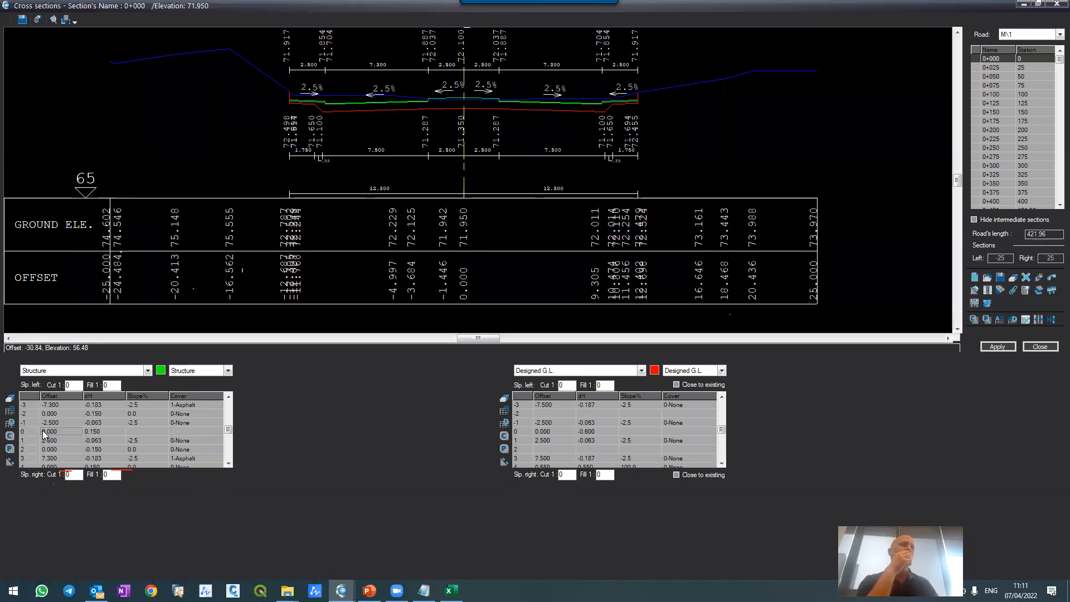
pyautogui.scroll(4, 440, 89)
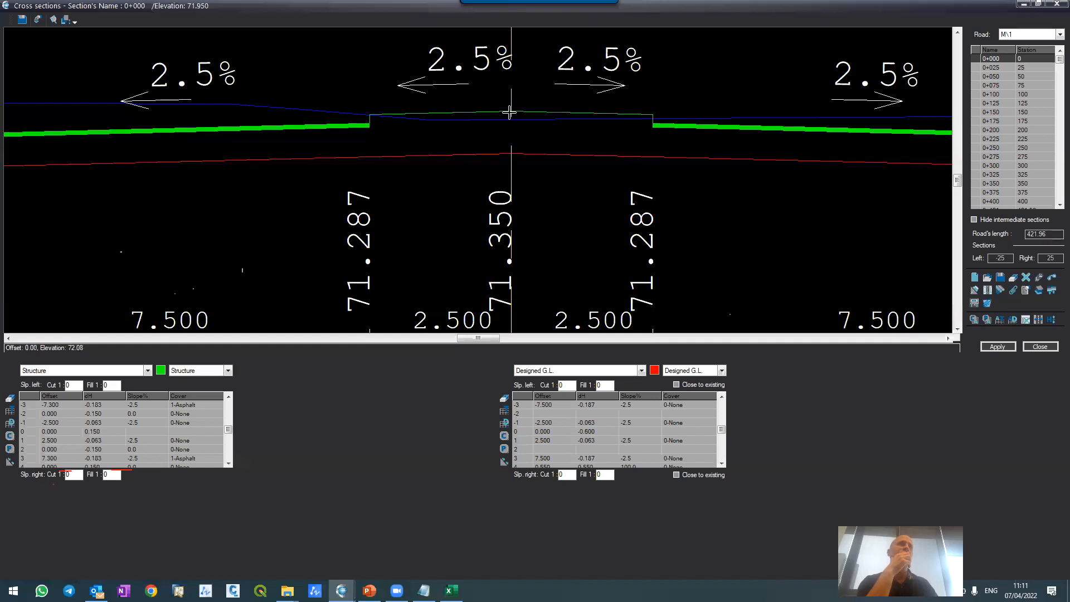
pyautogui.click(90, 428)
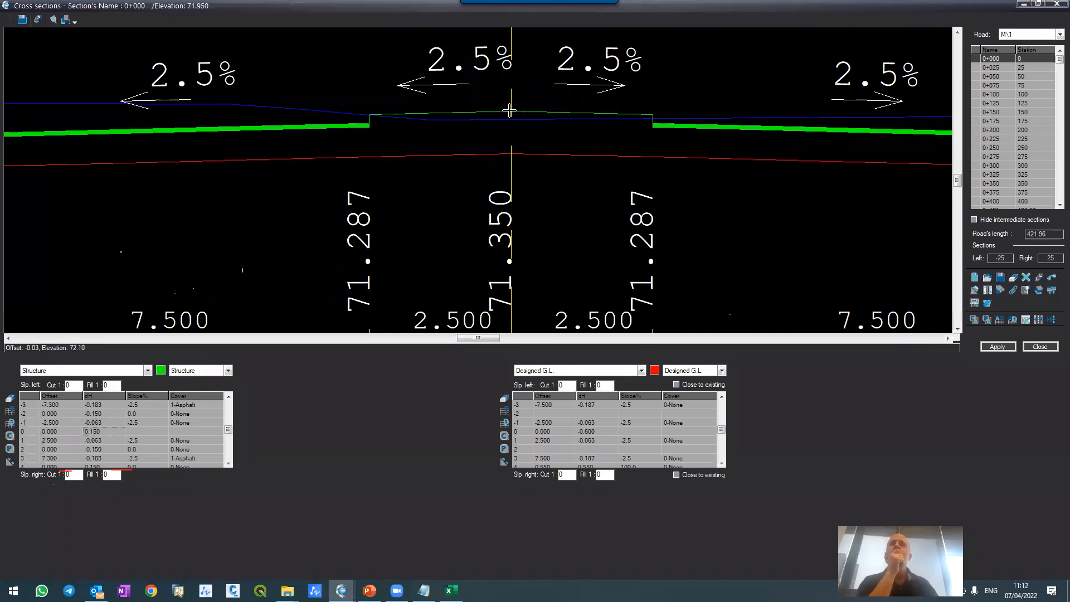
pyautogui.scroll(-4, 509, 110)
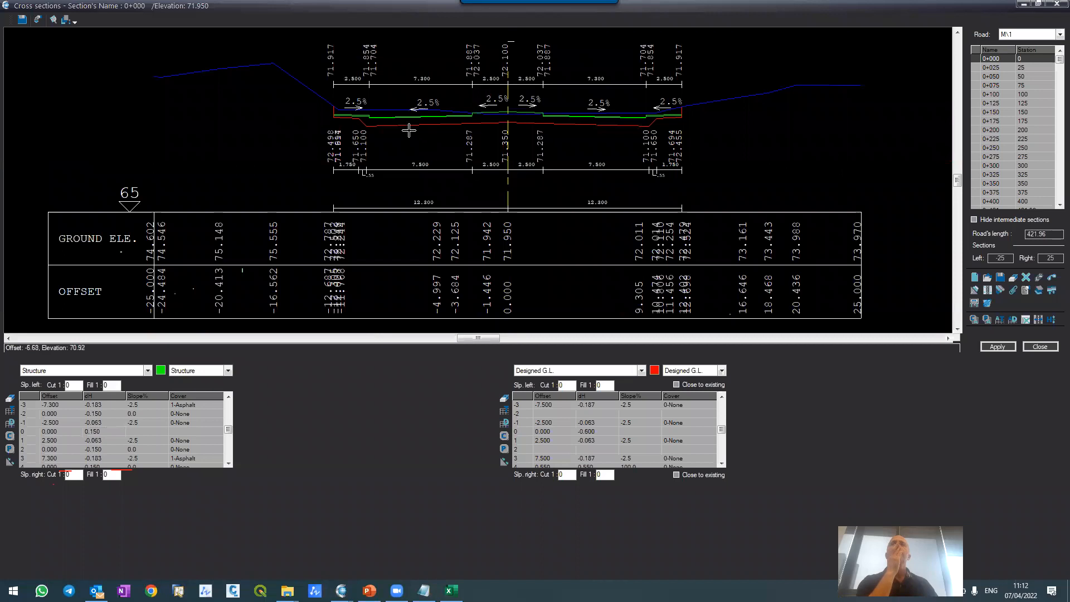
pyautogui.scroll(1, 377, 192)
pyautogui.scroll(-2, 359, 193)
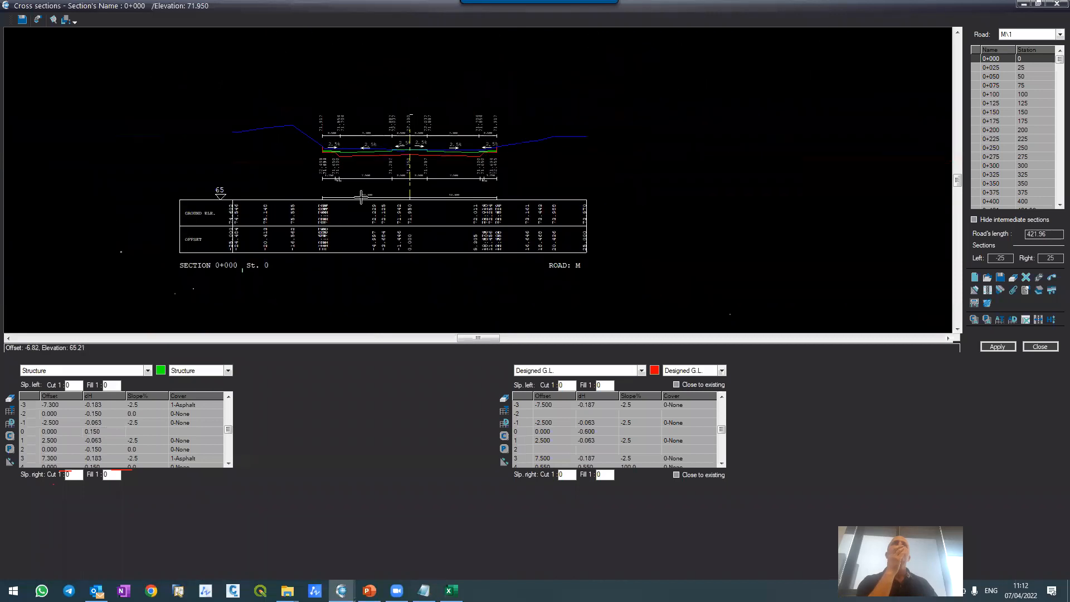
pyautogui.scroll(1, 743, 197)
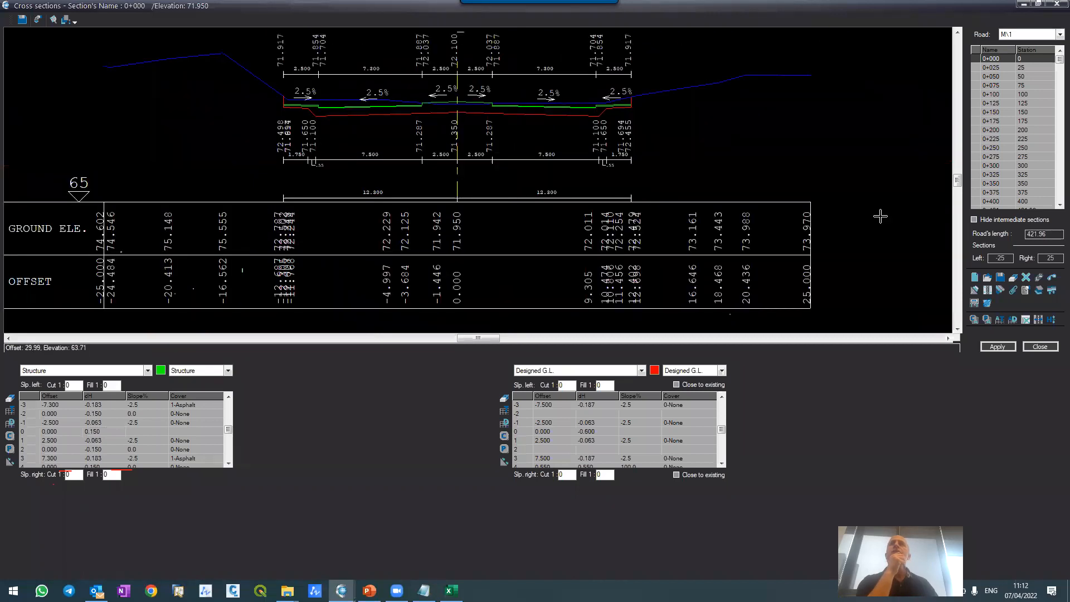
# Step: Copy section 0+000's structure and designed ground line to the last section, 0+421, and apply the change
pyautogui.click(975, 319)
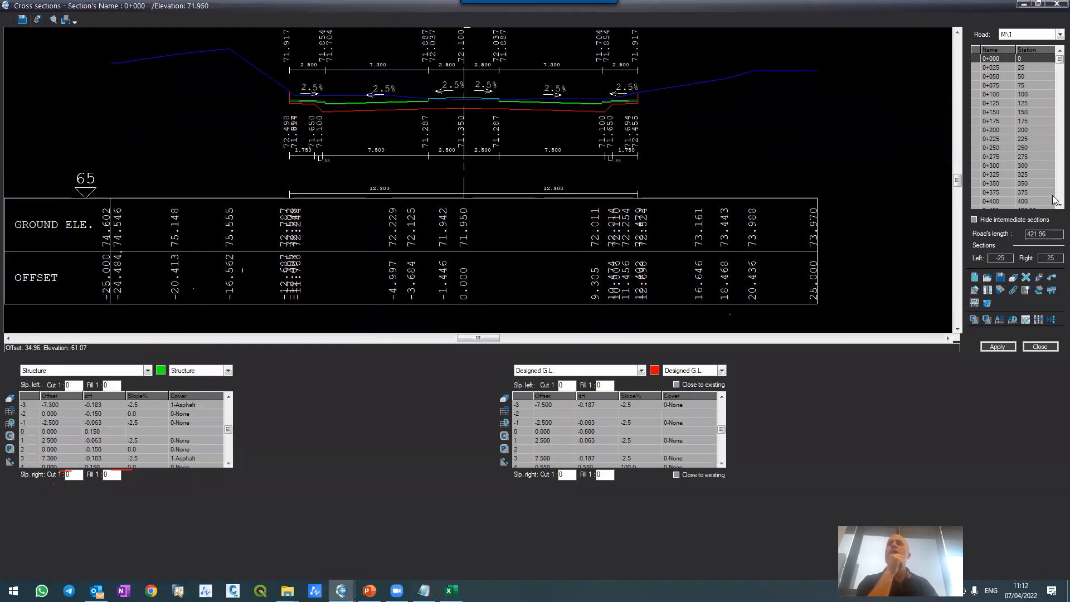
pyautogui.scroll(-1, 1053, 199)
pyautogui.click(997, 194)
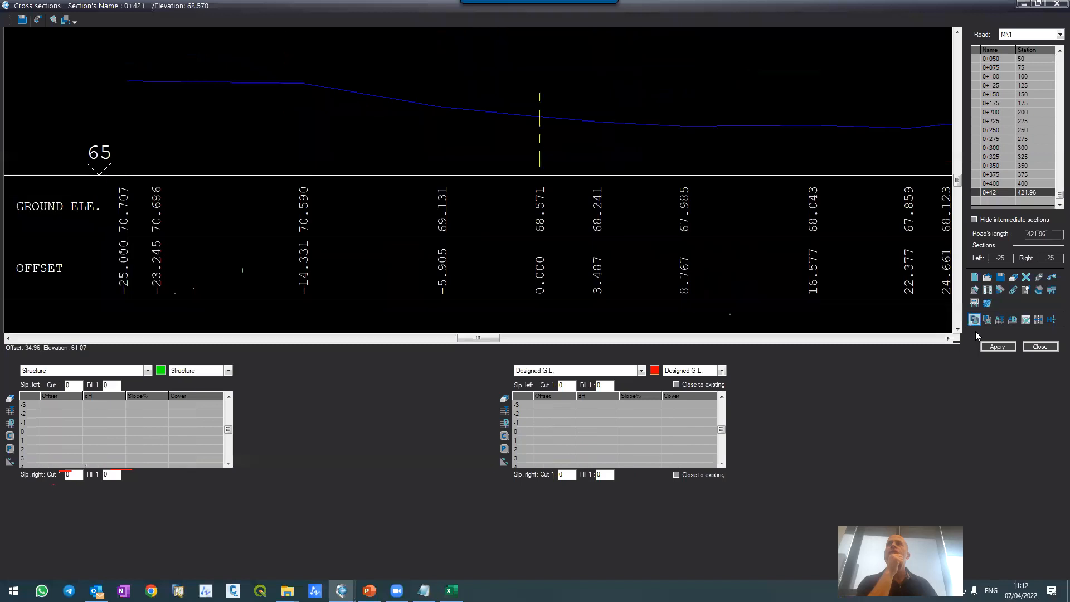
pyautogui.click(997, 347)
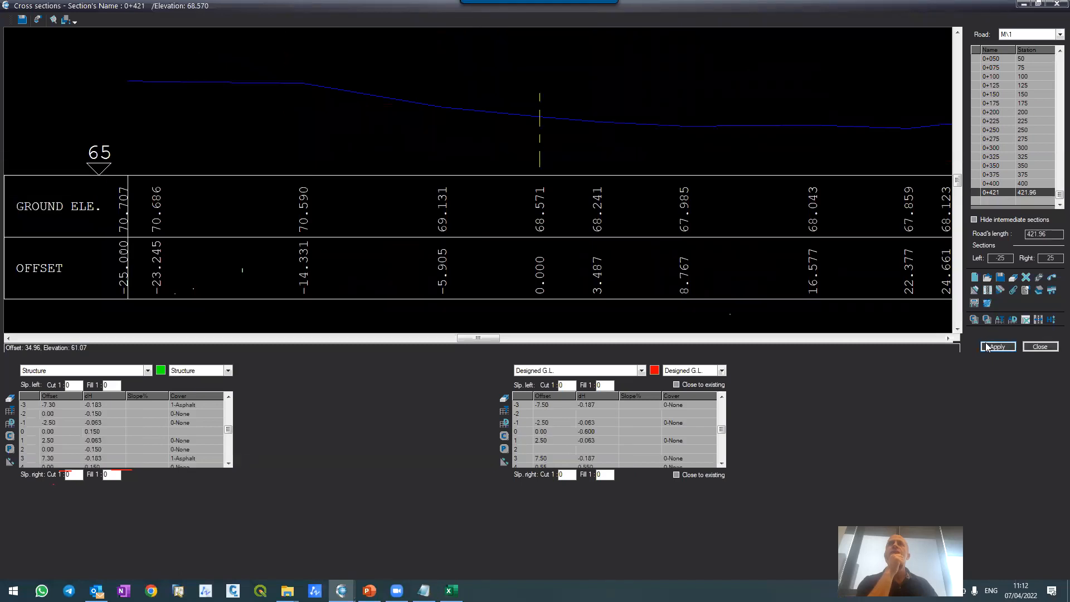
pyautogui.scroll(5, 371, 55)
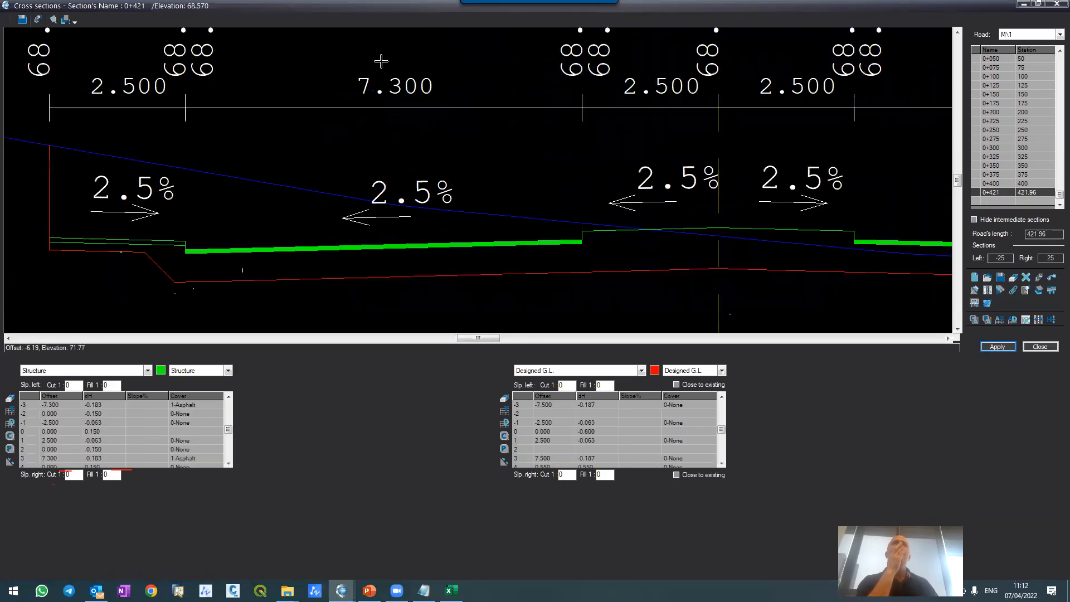
pyautogui.scroll(-6, 413, 105)
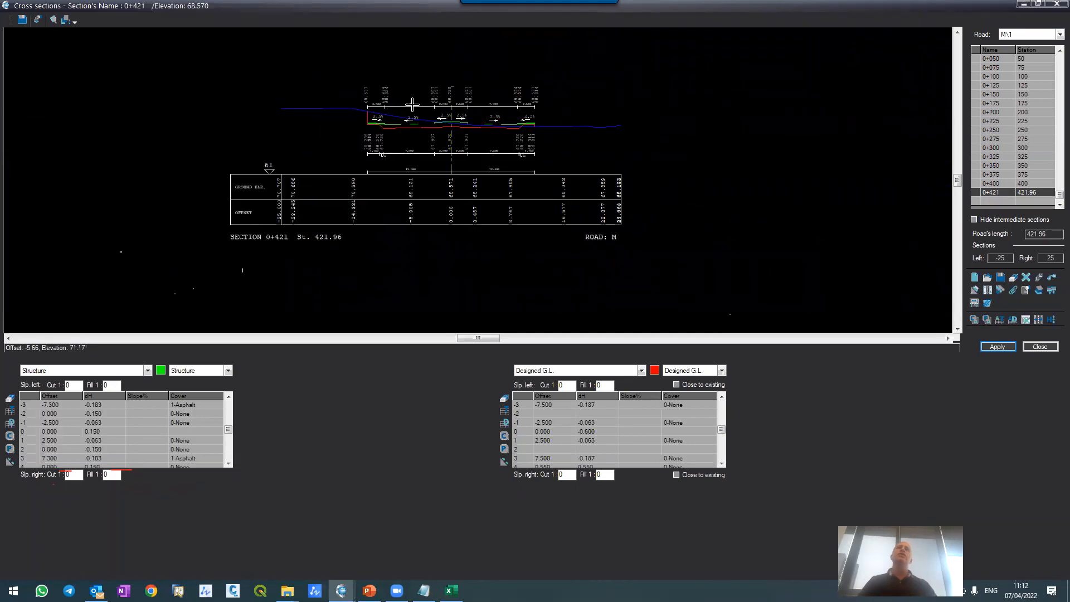
# Step: Fill the sections between 0+000 and 0+421 with interpolated design data, using the All Design table option
pyautogui.scroll(2, 412, 104)
pyautogui.scroll(2, 413, 104)
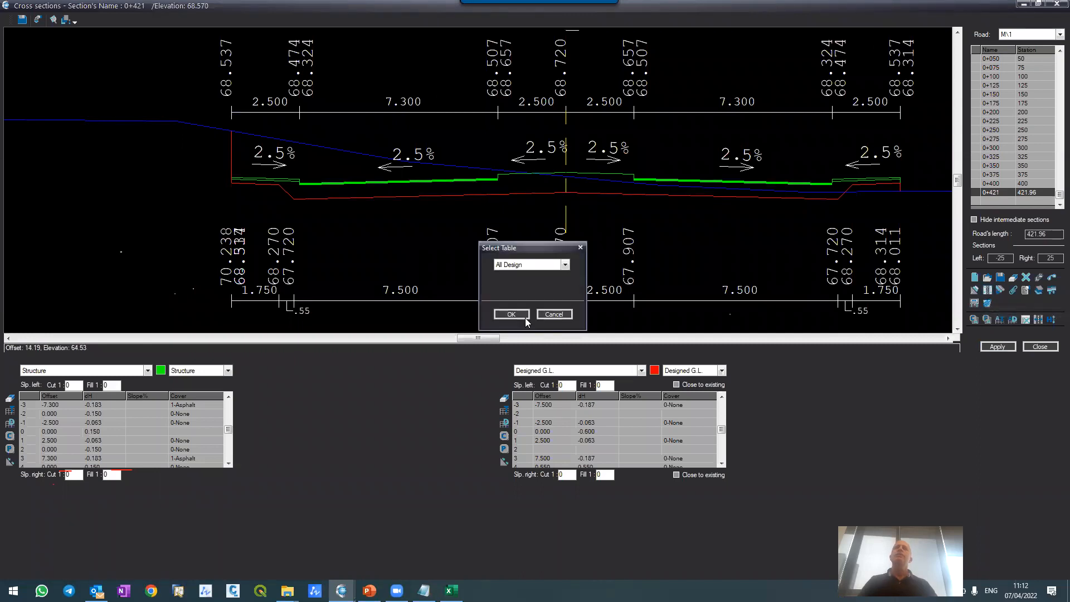
pyautogui.click(511, 314)
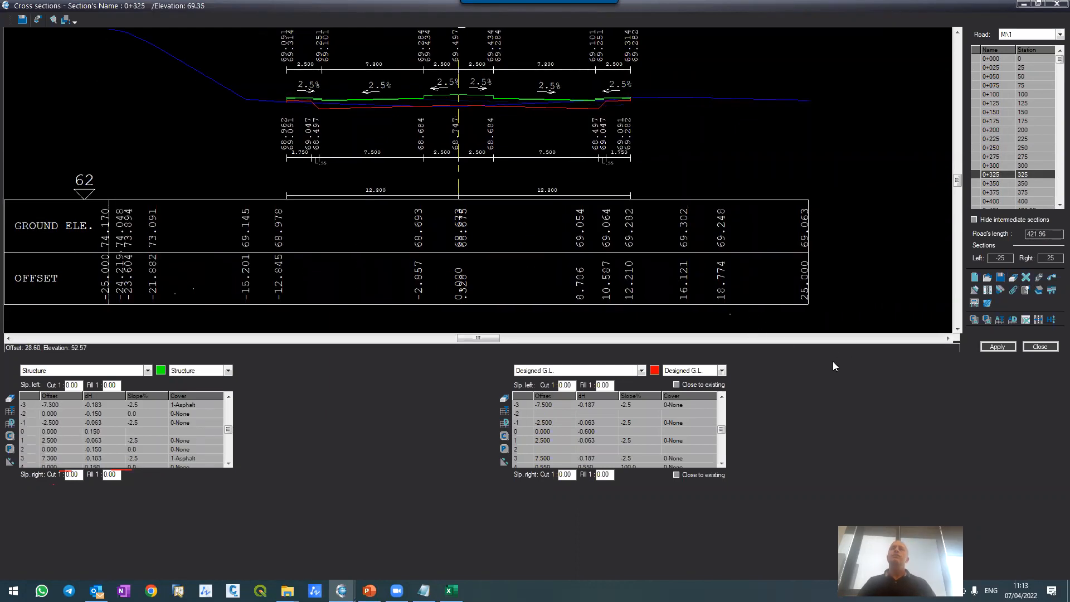
# Step: Generate the current road's layout and contours in the drawing with interval 2, including layout, contours and distances
pyautogui.press('super+Down')
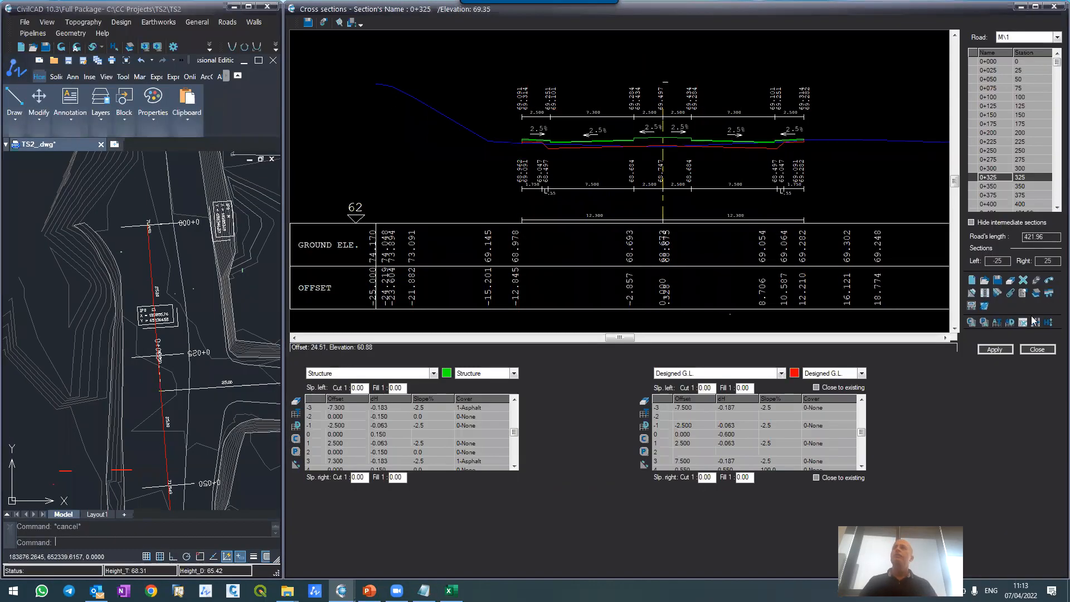
pyautogui.click(1036, 280)
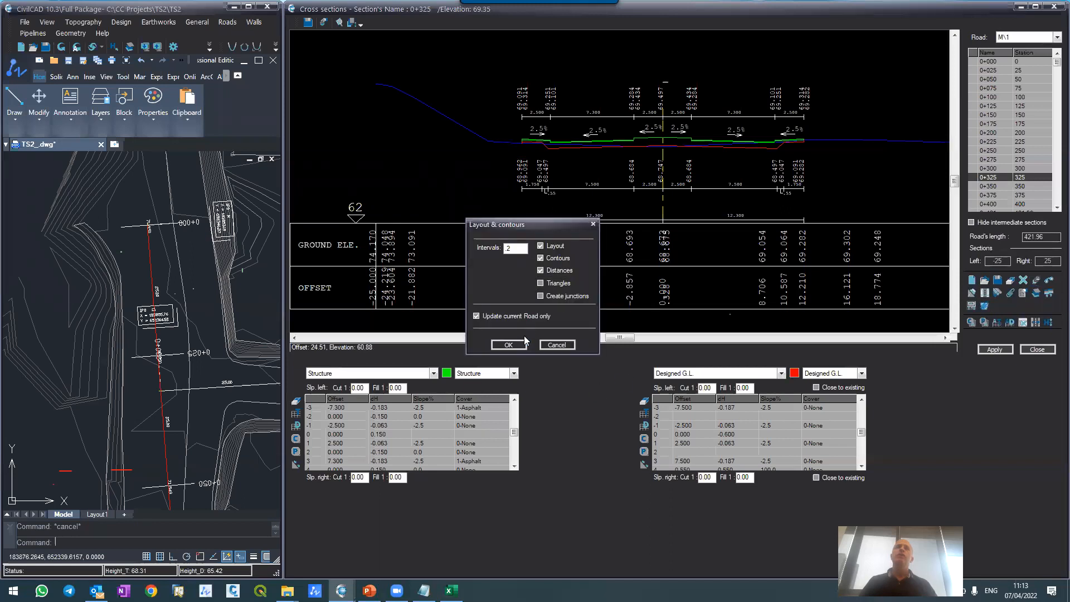
pyautogui.click(509, 345)
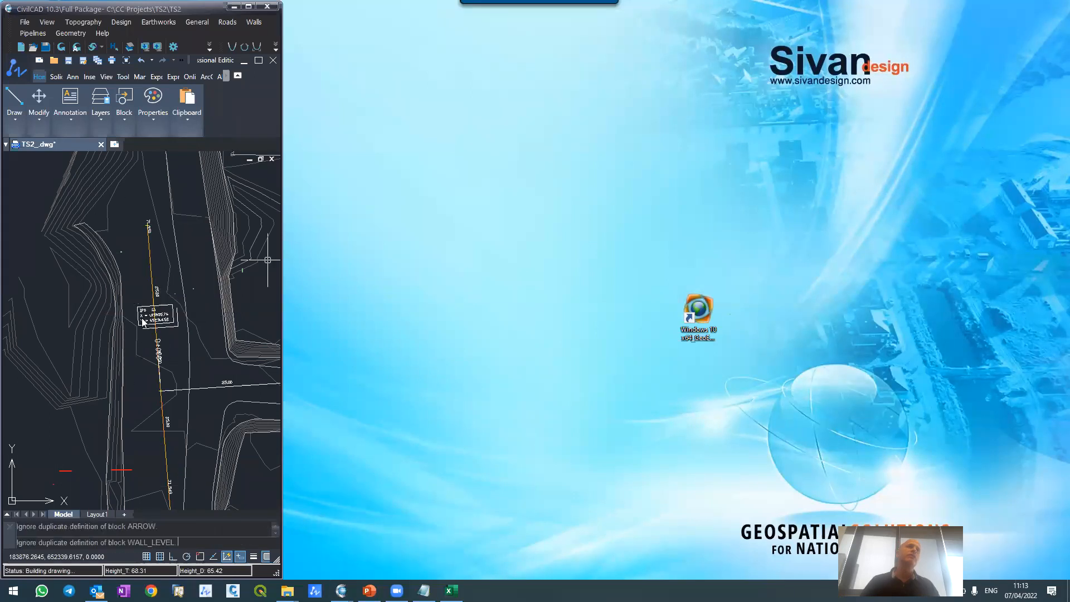
# Step: Examine road M\1's generated layout in the drawing, including its section lines, edge lines and elevation labels from 0+000 onward
pyautogui.scroll(5, 155, 264)
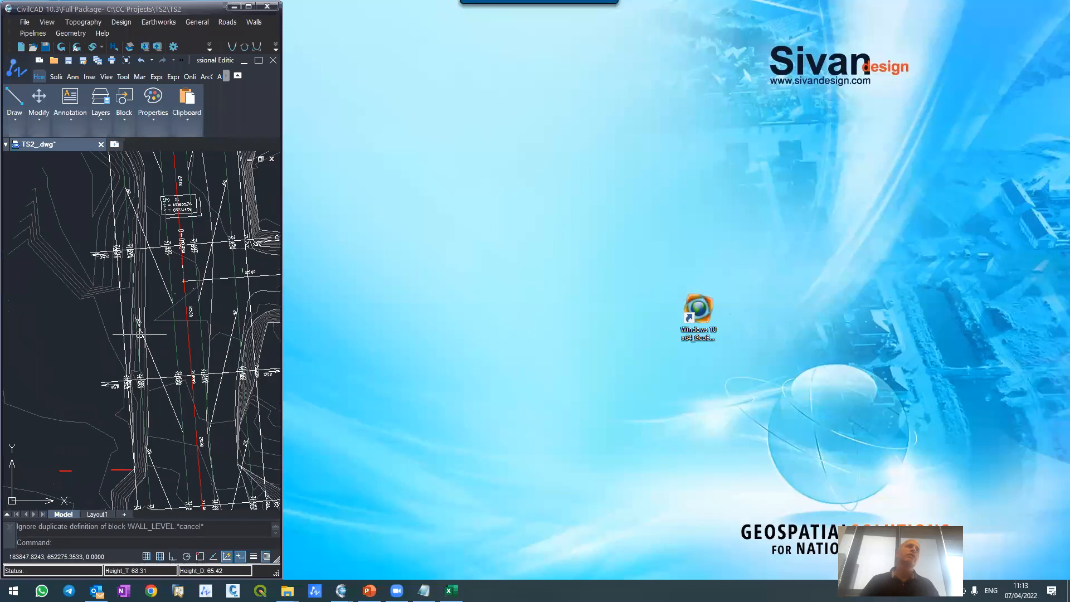
pyautogui.scroll(-5, 111, 254)
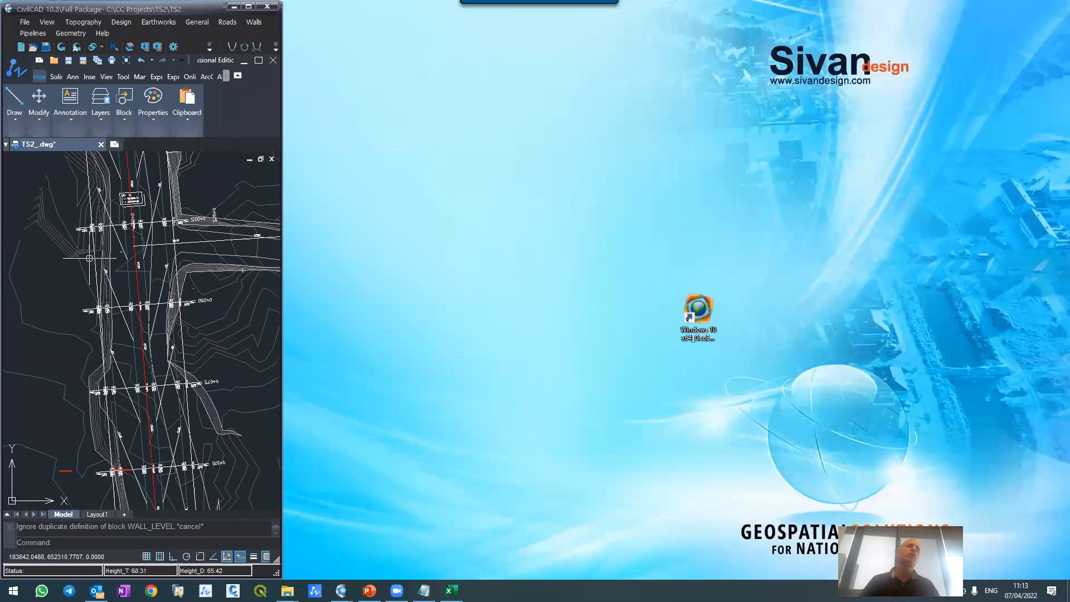
pyautogui.scroll(5, 111, 299)
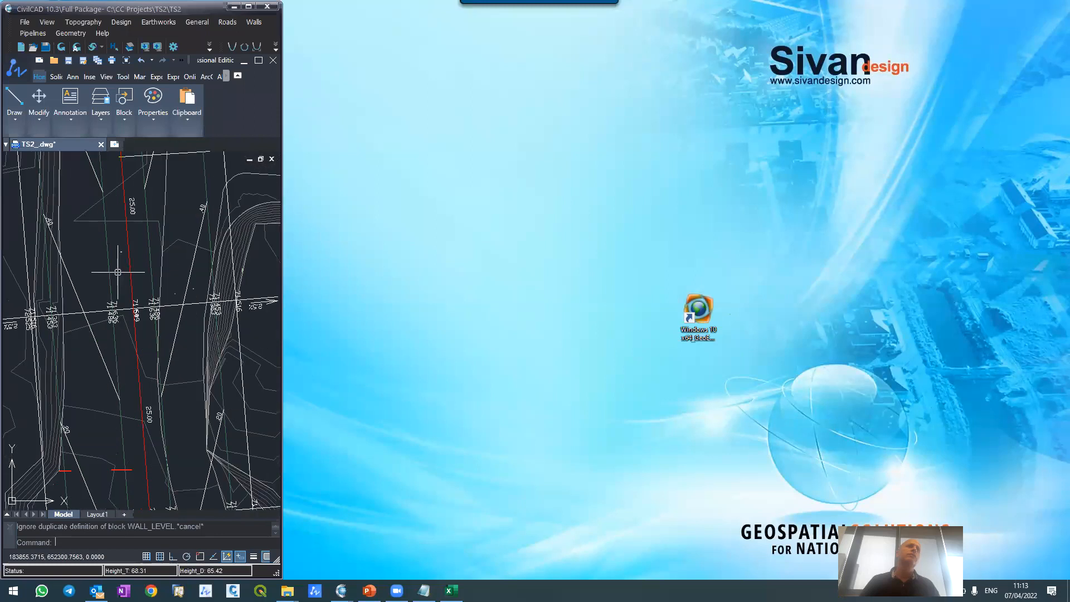
pyautogui.scroll(-5, 118, 272)
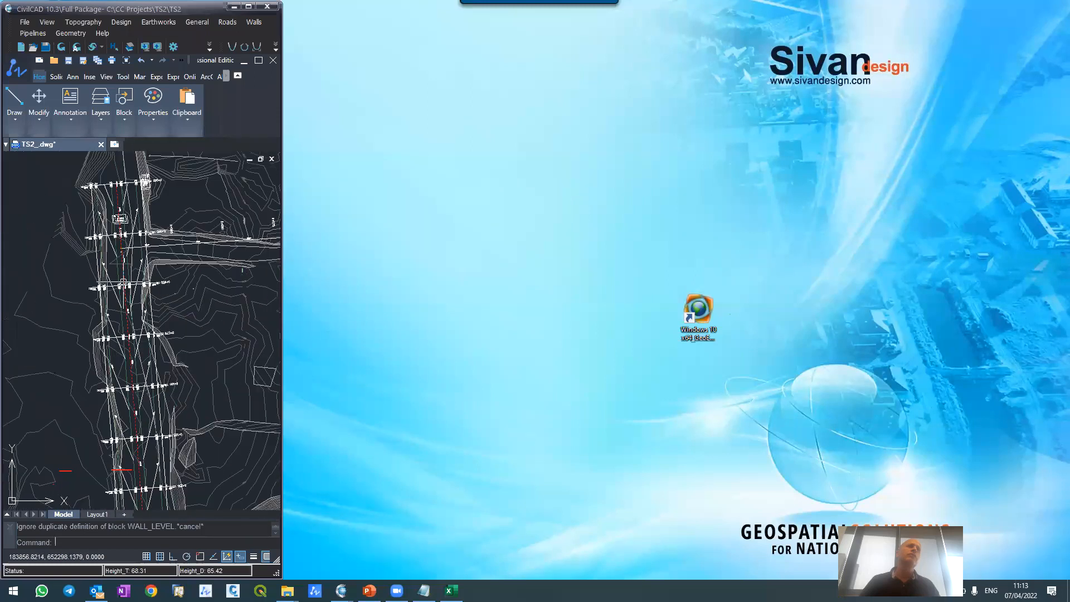
pyautogui.scroll(-3, 124, 283)
pyautogui.scroll(6, 104, 205)
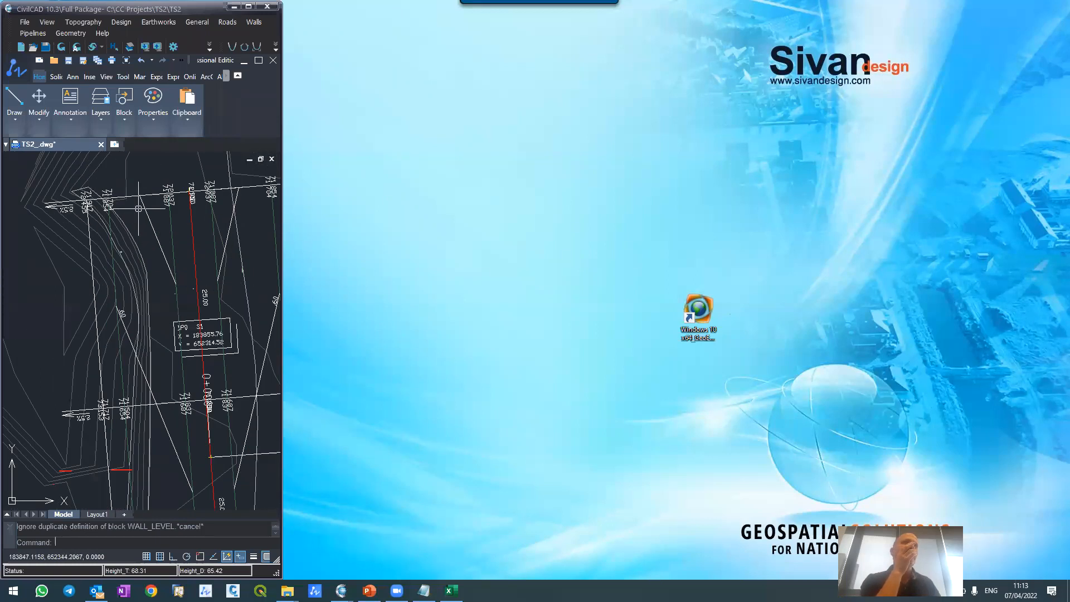
pyautogui.click(248, 6)
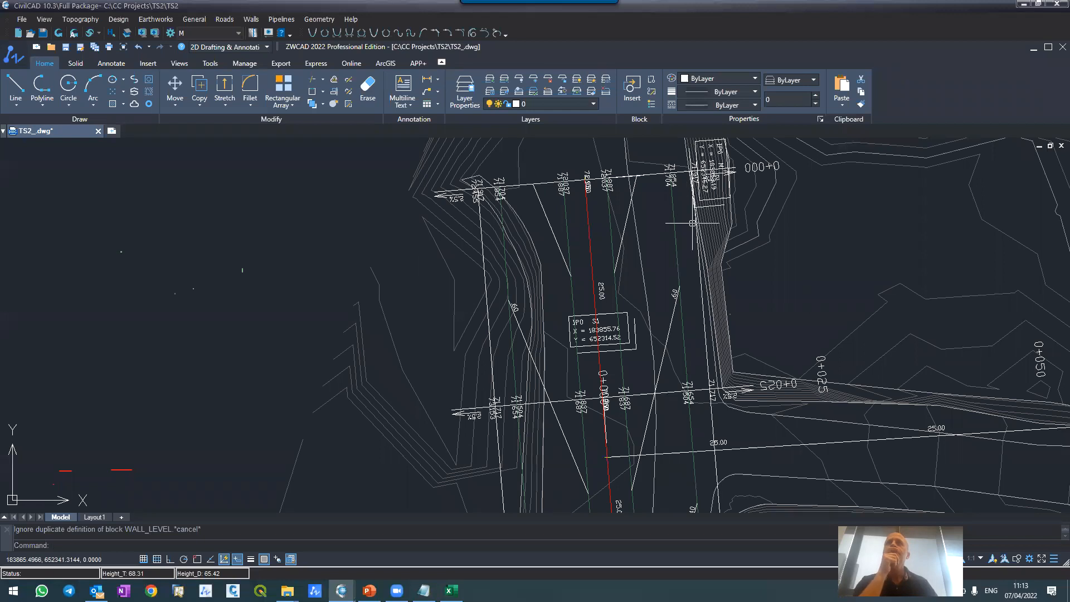
# Step: Freeze the existing ground's contour layers, including C-TOPO-MAJR, and the Breaklines layer by picking their lines around the road
pyautogui.click(536, 84)
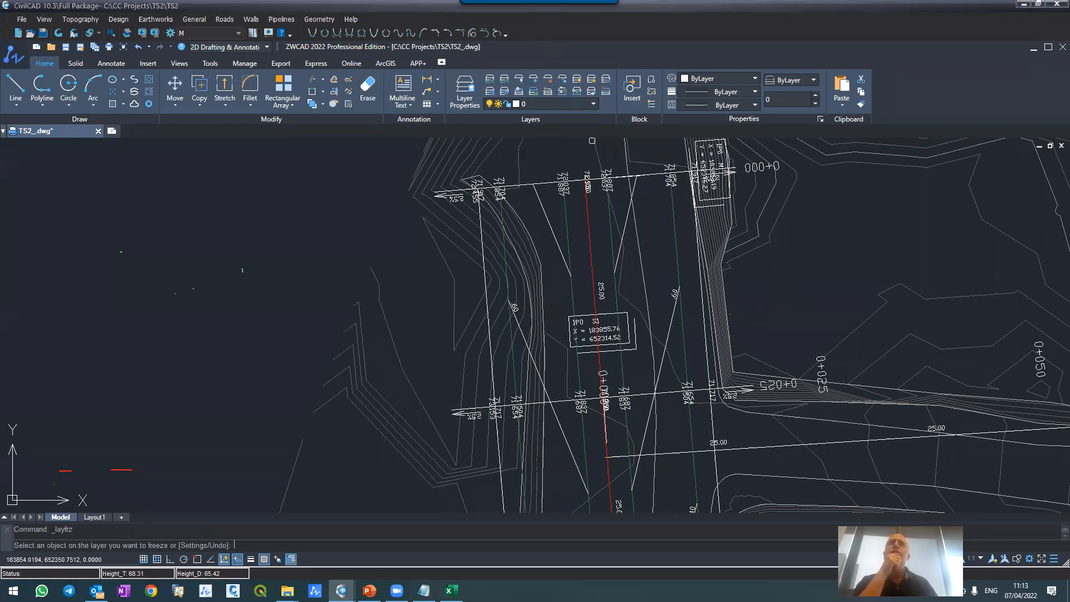
pyautogui.click(543, 321)
pyautogui.click(542, 321)
pyautogui.click(542, 321)
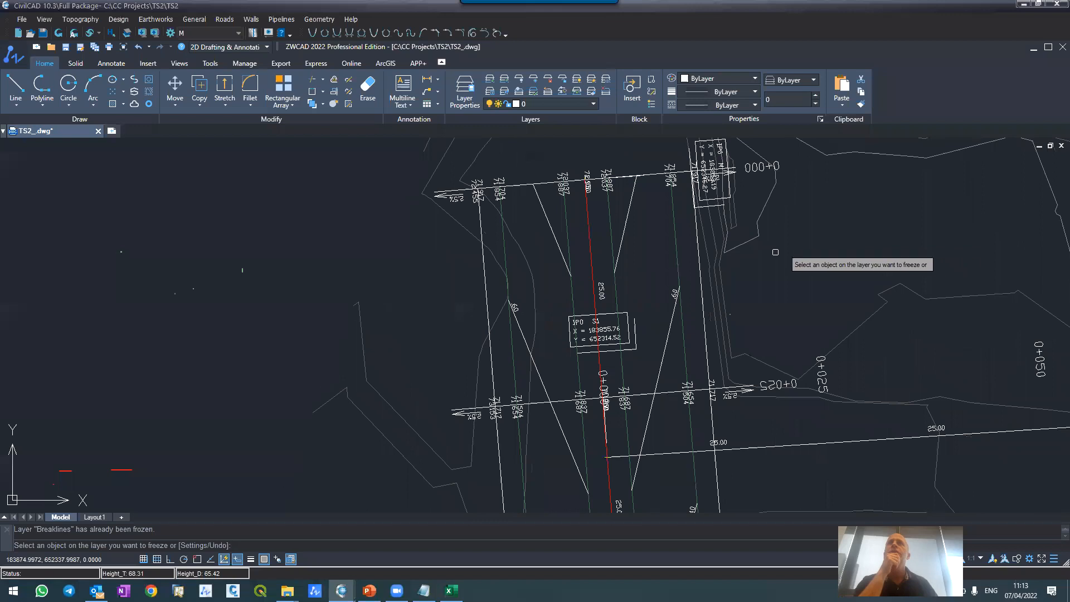
pyautogui.click(745, 246)
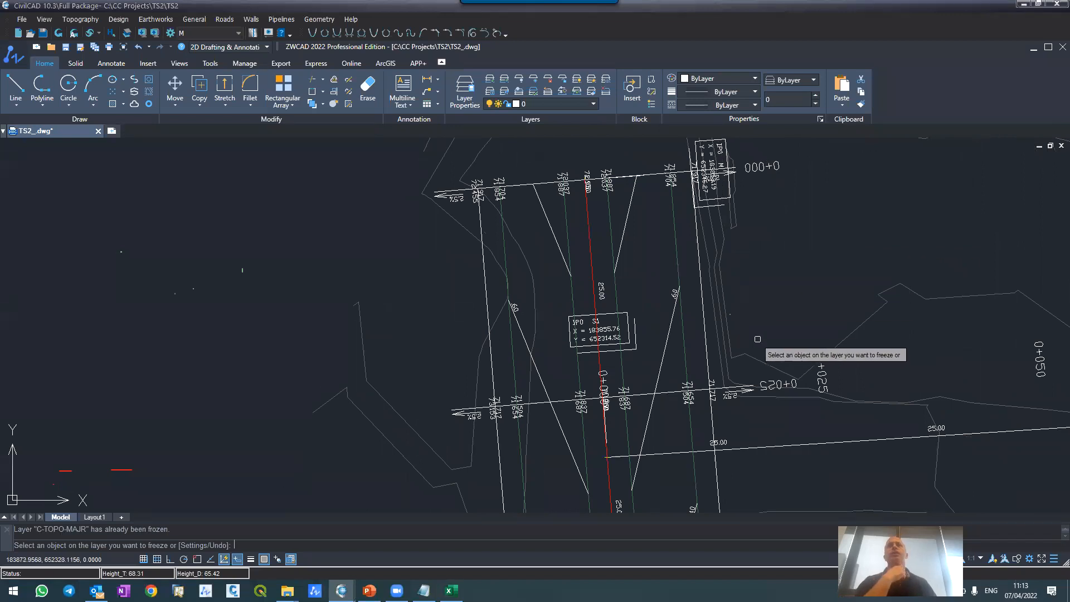
pyautogui.press('Escape')
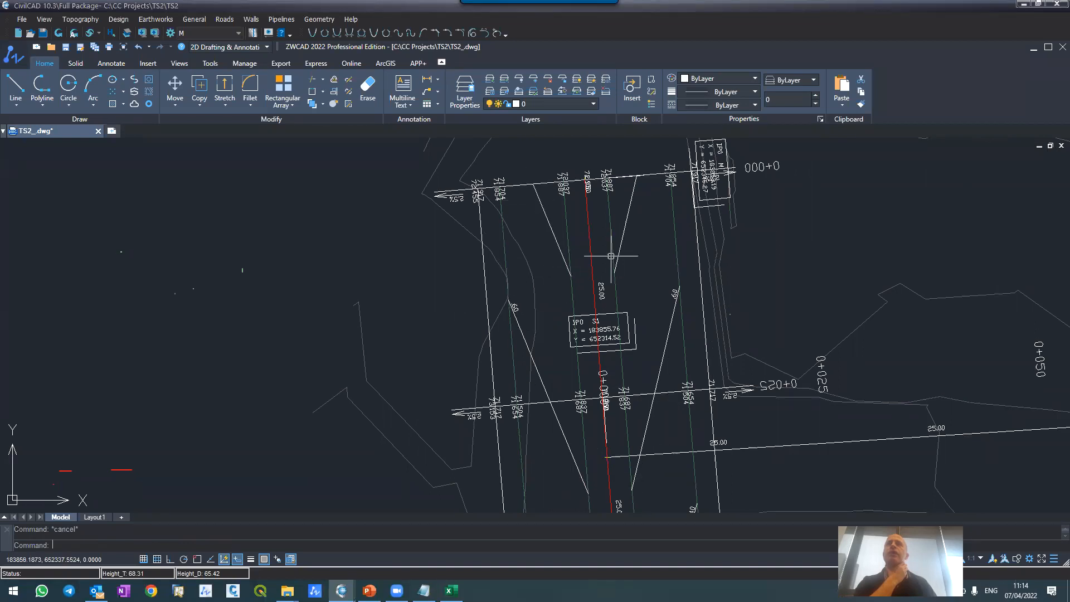
# Step: Examine the generated layout between 0+000 and 0+025, including the edge lines, elevation labels, slope arrows and distances
pyautogui.scroll(-4, 611, 256)
pyautogui.scroll(2, 613, 329)
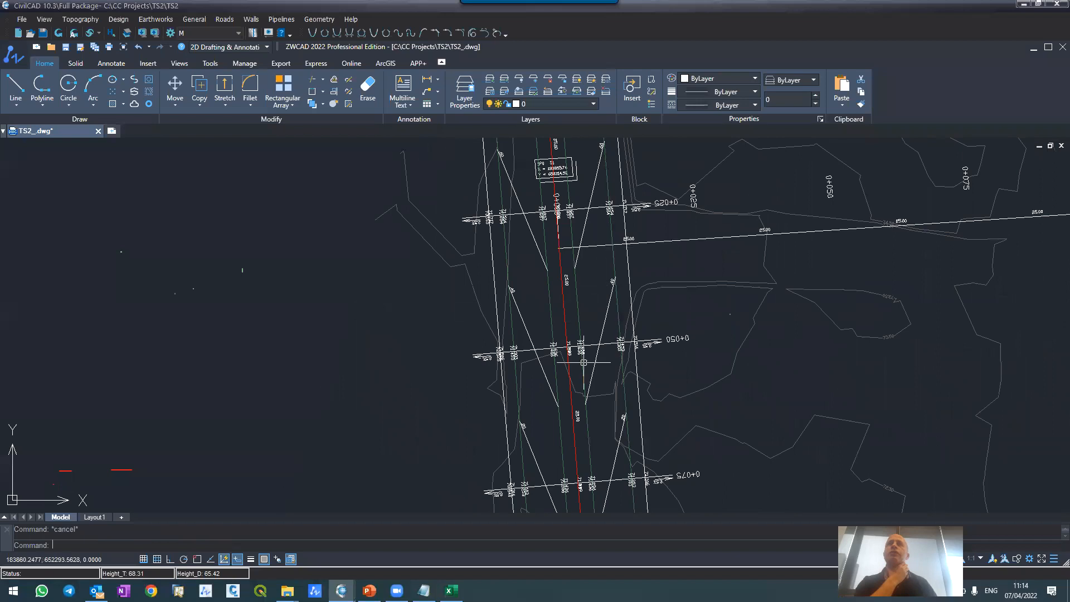
pyautogui.scroll(-5, 569, 363)
pyautogui.scroll(4, 569, 362)
pyautogui.scroll(-3, 569, 359)
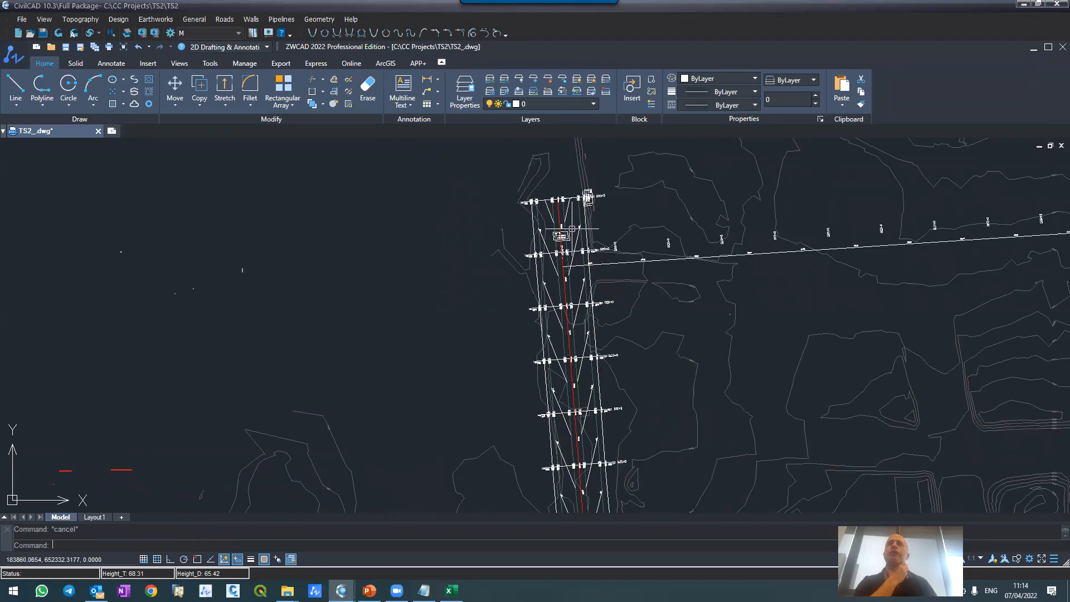
pyautogui.scroll(3, 573, 228)
pyautogui.scroll(3, 559, 177)
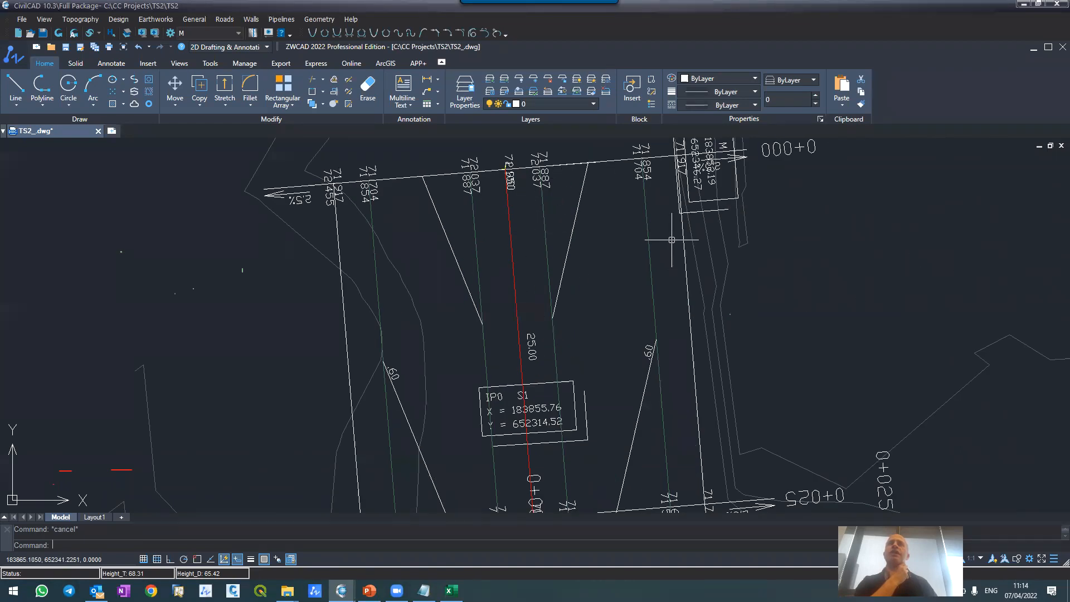
pyautogui.scroll(-3, 474, 189)
pyautogui.scroll(2, 437, 379)
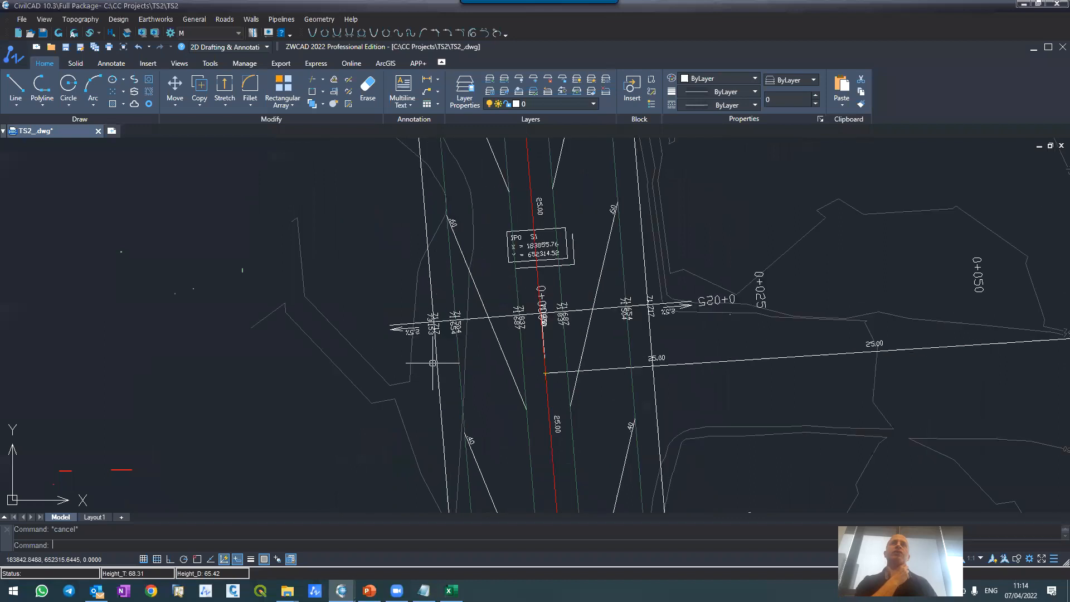
pyautogui.scroll(4, 406, 304)
pyautogui.scroll(-3, 1062, 262)
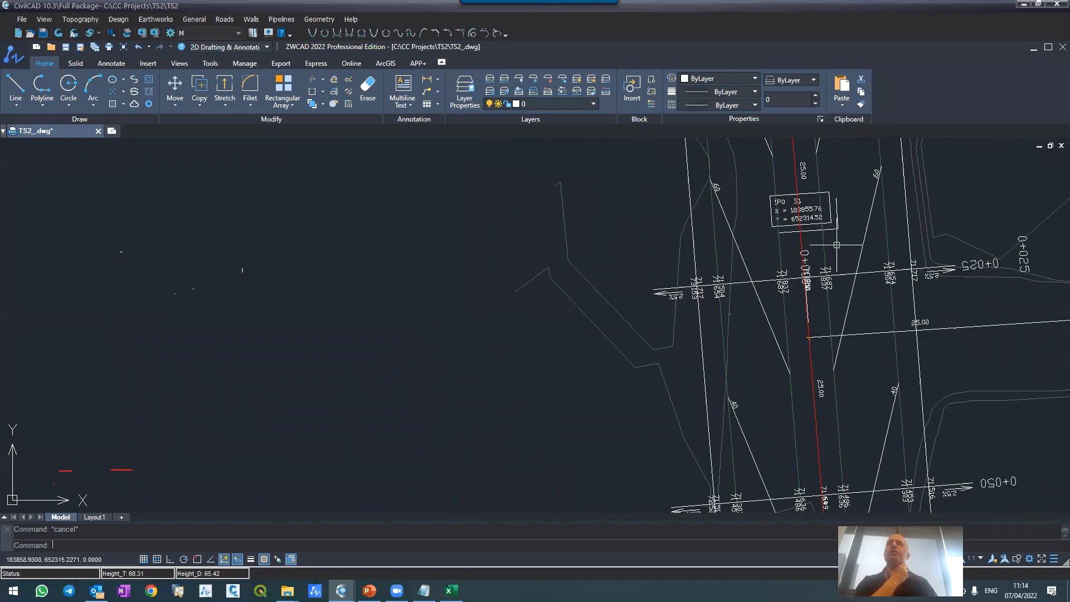
pyautogui.scroll(4, 936, 265)
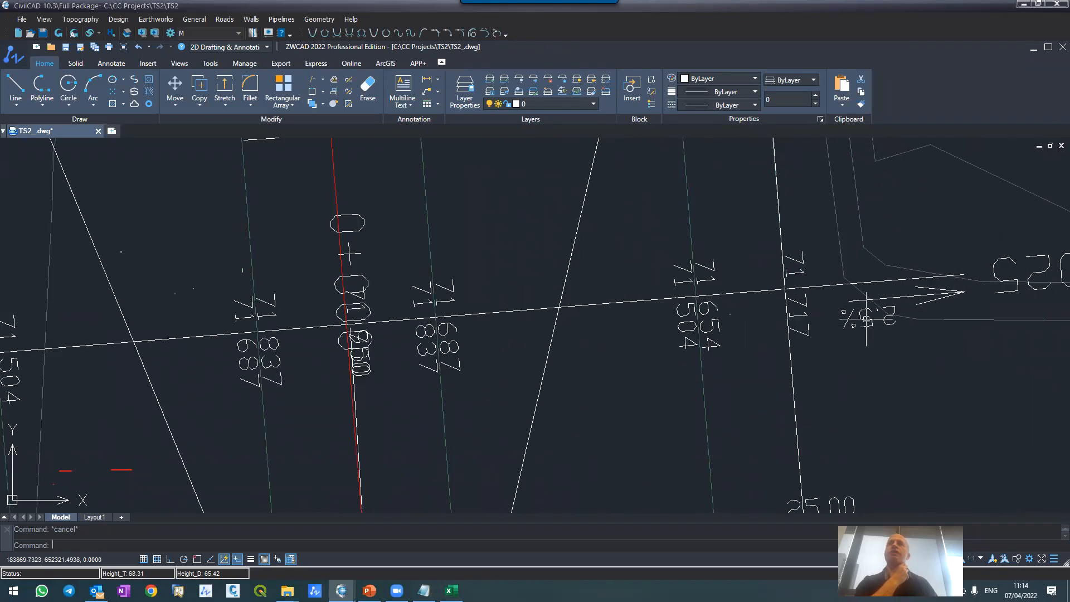
pyautogui.scroll(-2, 556, 320)
pyautogui.scroll(-4, 556, 320)
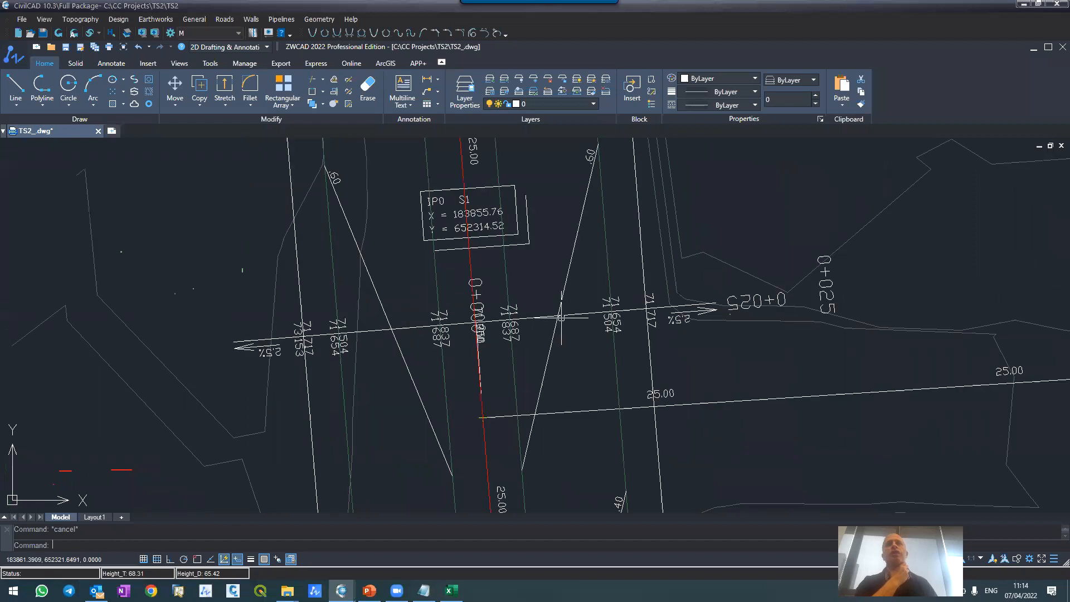
# Step: Examine the layout's elevation labels and slope arrows at sections 0+050, 0+075 and 0+100
pyautogui.scroll(5, 540, 438)
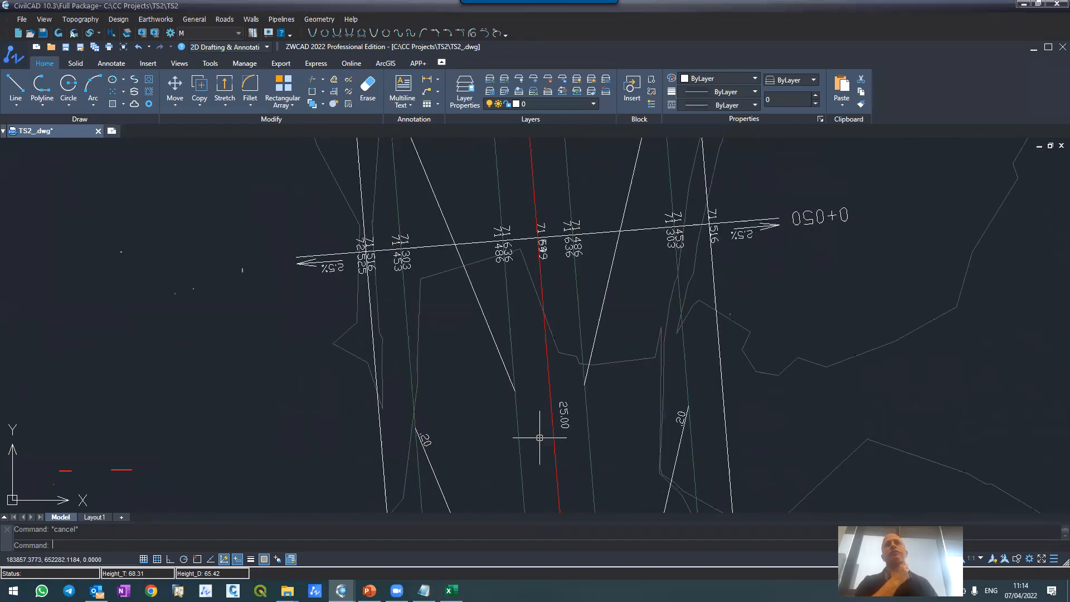
pyautogui.scroll(-4, 511, 256)
pyautogui.scroll(4, 478, 349)
pyautogui.scroll(2, 519, 274)
pyautogui.scroll(-6, 595, 235)
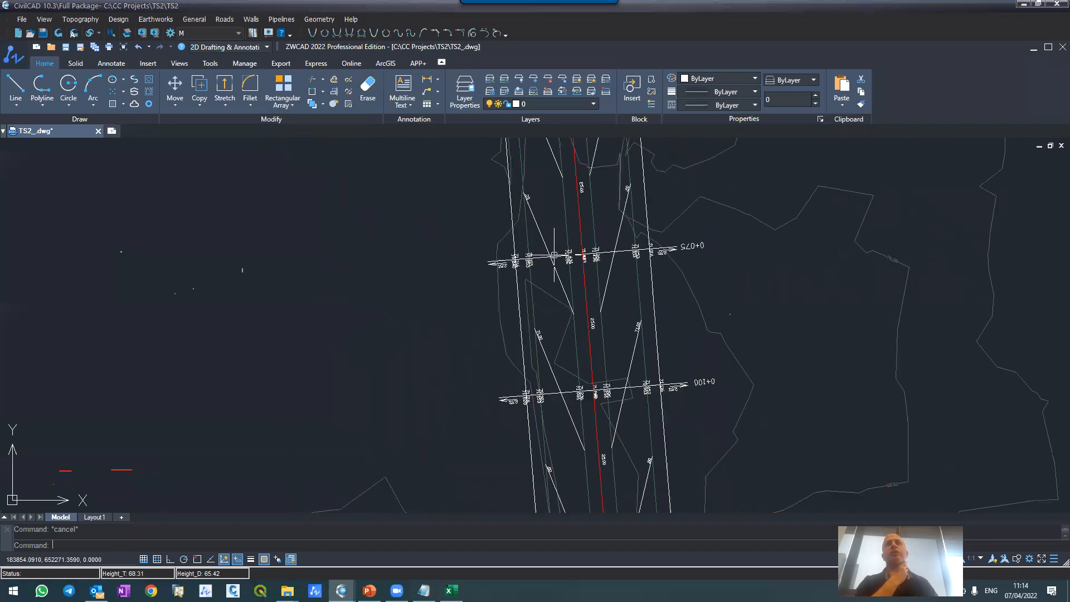
pyautogui.scroll(3, 552, 256)
pyautogui.scroll(2, 551, 256)
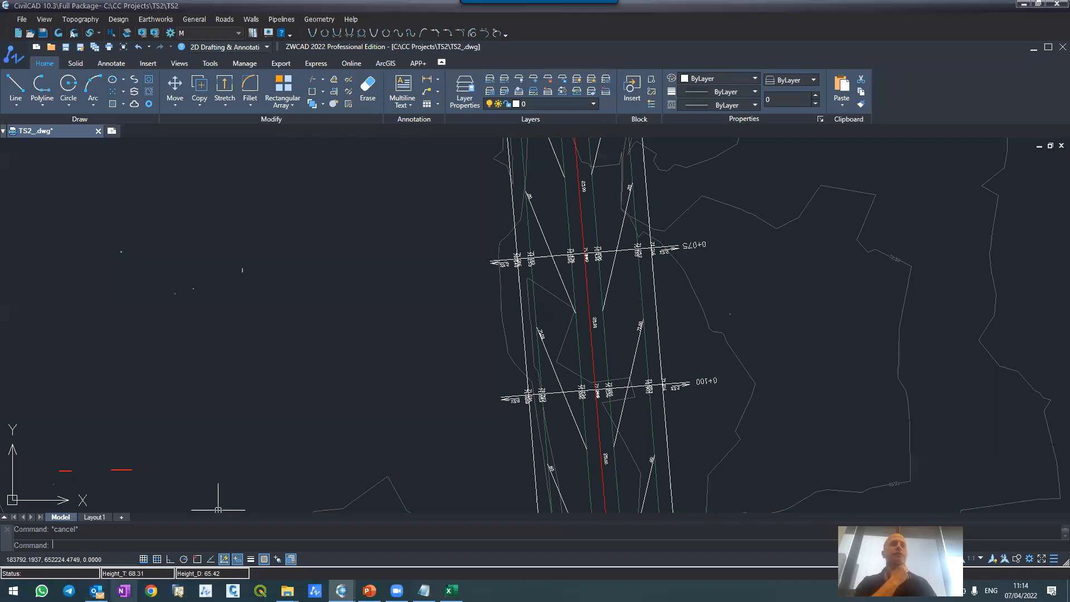
# Step: Show the Cross sections window beside the drawing, with the start of road M\1's layout in view
pyautogui.moveTo(341, 591)
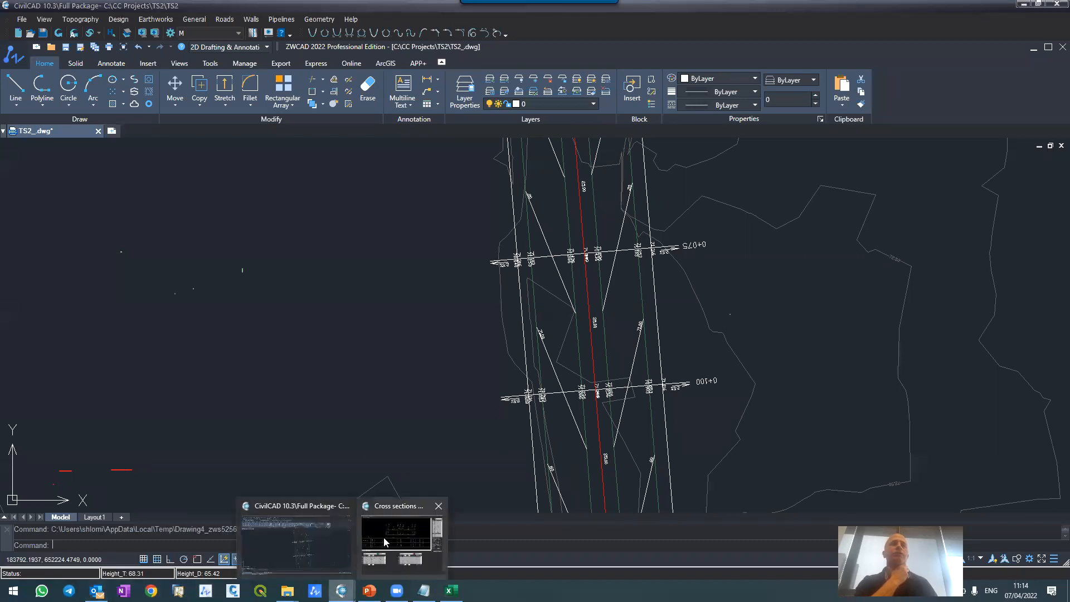
pyautogui.scroll(-5, 410, 275)
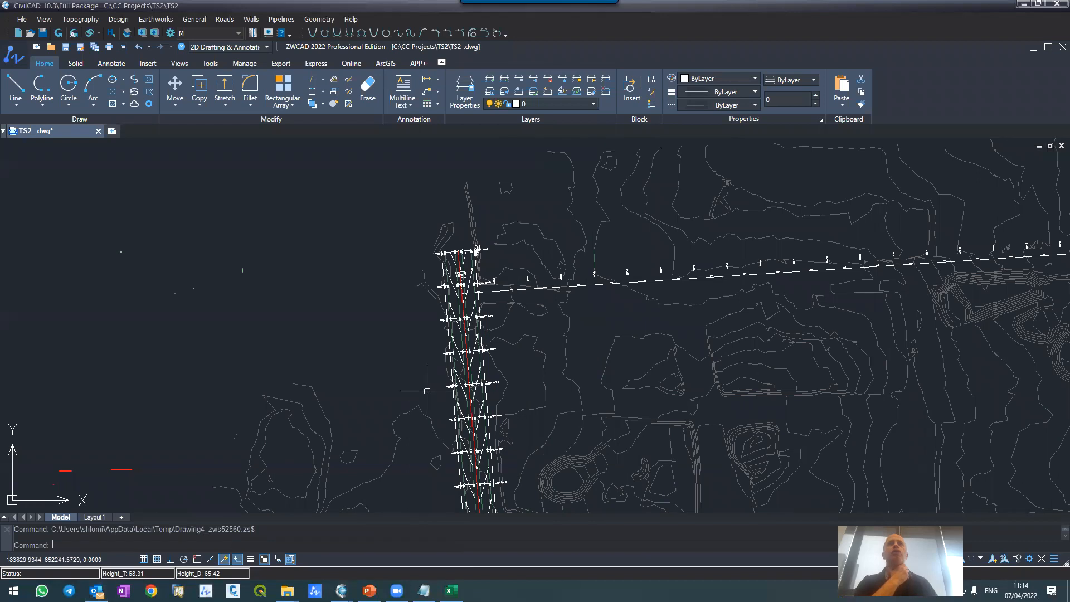
pyautogui.scroll(2, 460, 245)
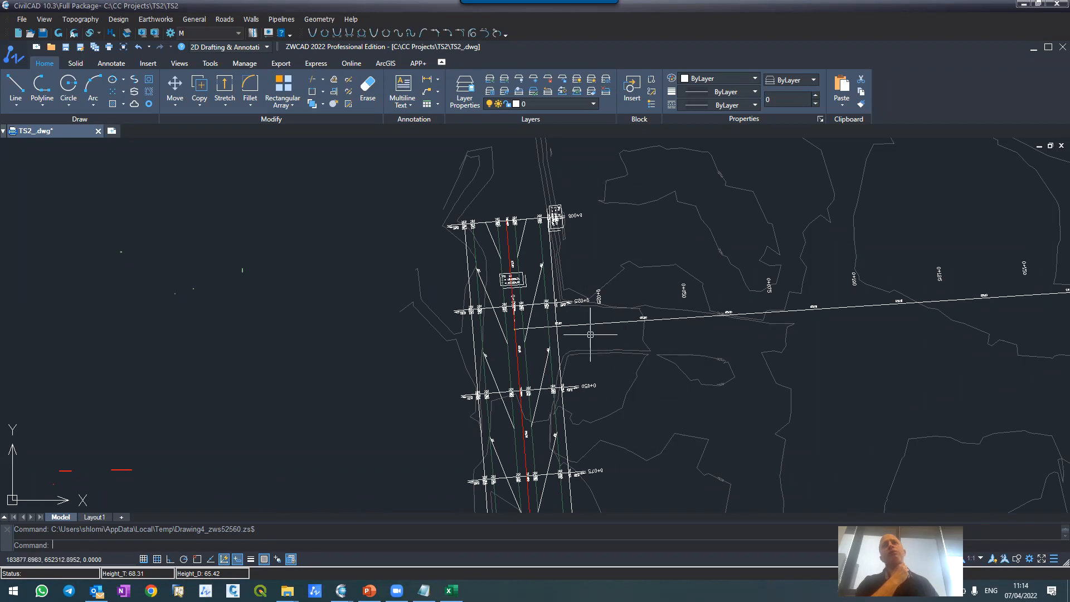
pyautogui.scroll(3, 549, 227)
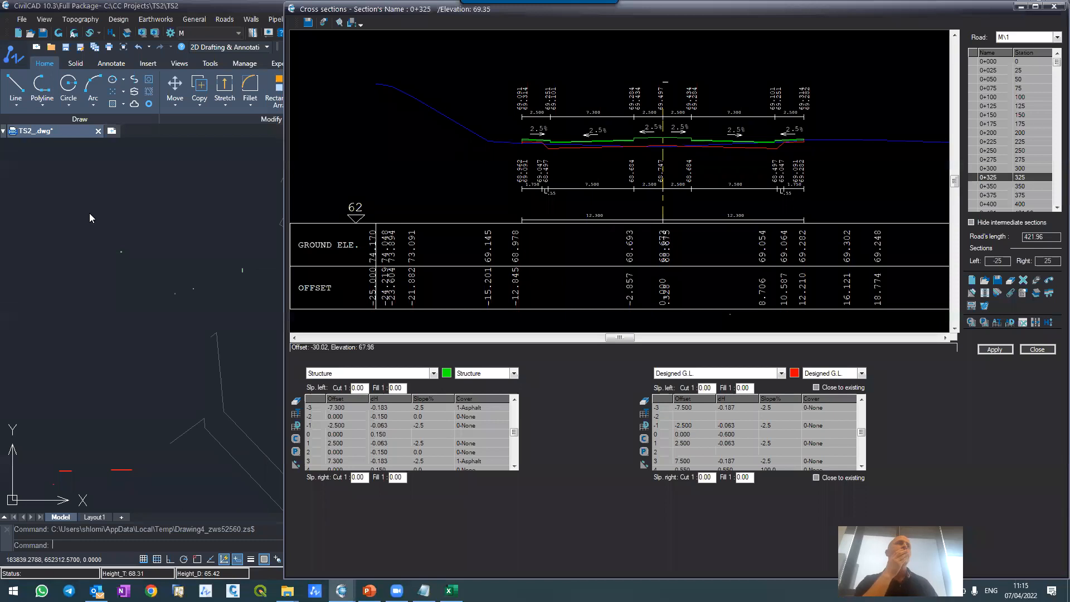
pyautogui.scroll(4, 140, 224)
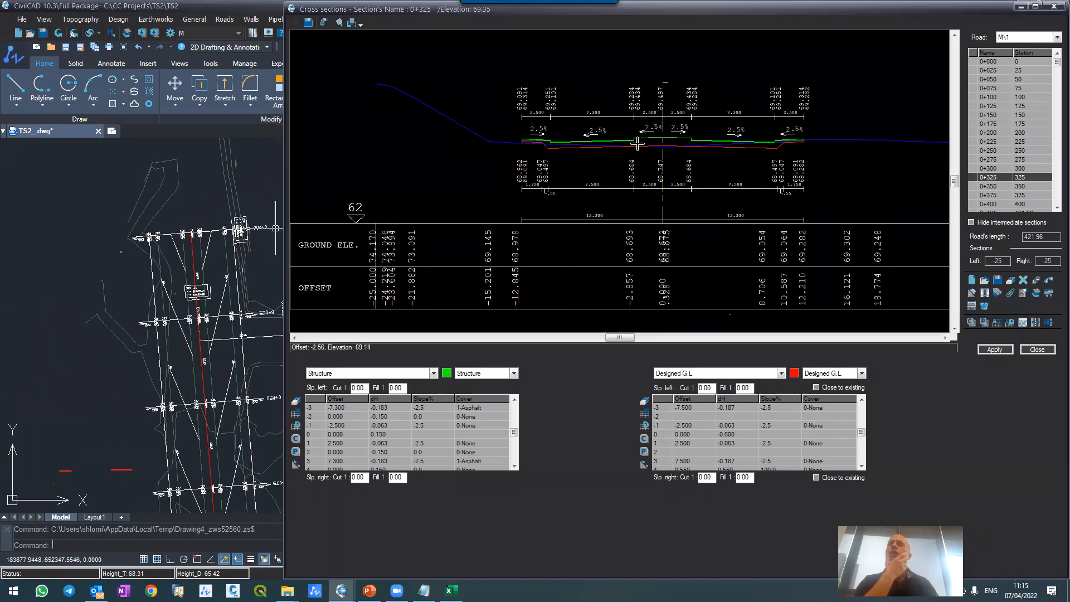
# Step: Display cross section 0+000 and examine where its sidewalk edges and designed ground line meet the existing ground on both sides
pyautogui.click(1003, 60)
pyautogui.scroll(5, 805, 139)
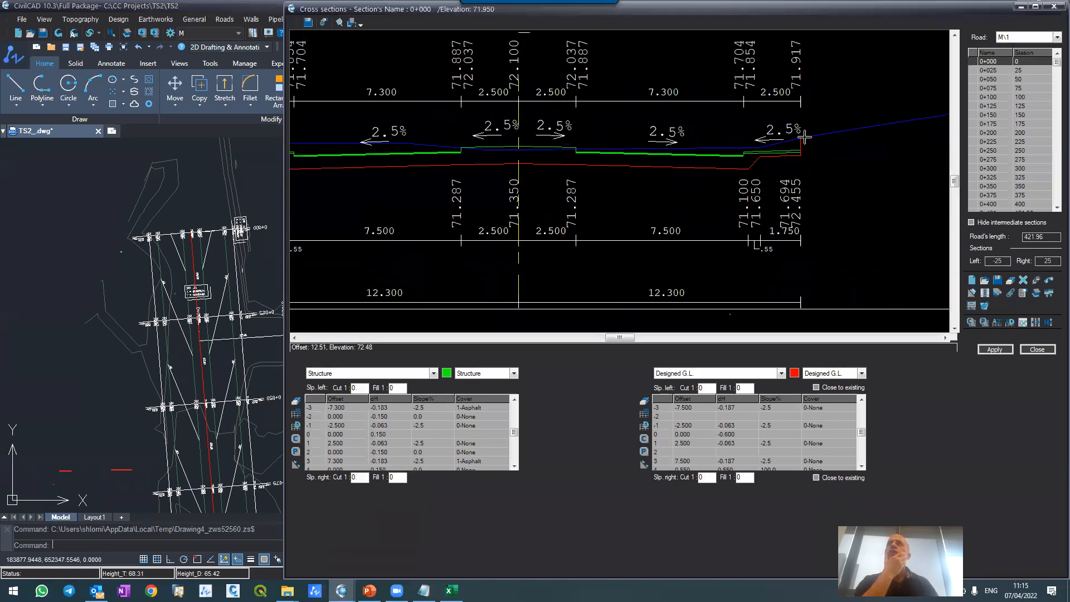
pyautogui.scroll(2, 805, 139)
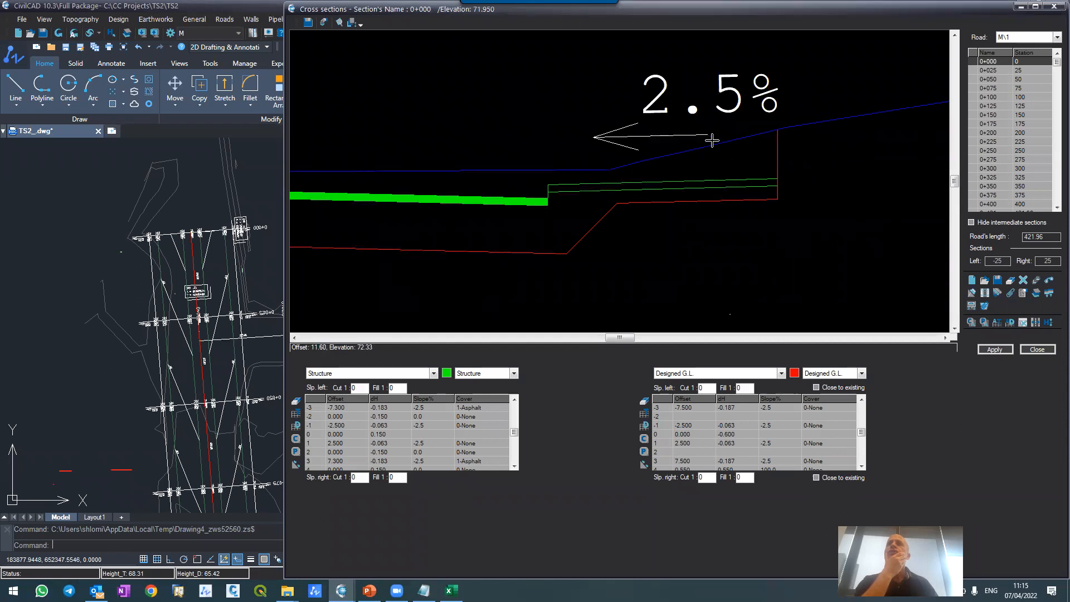
pyautogui.scroll(-6, 708, 138)
pyautogui.scroll(2, 571, 139)
pyautogui.scroll(5, 572, 139)
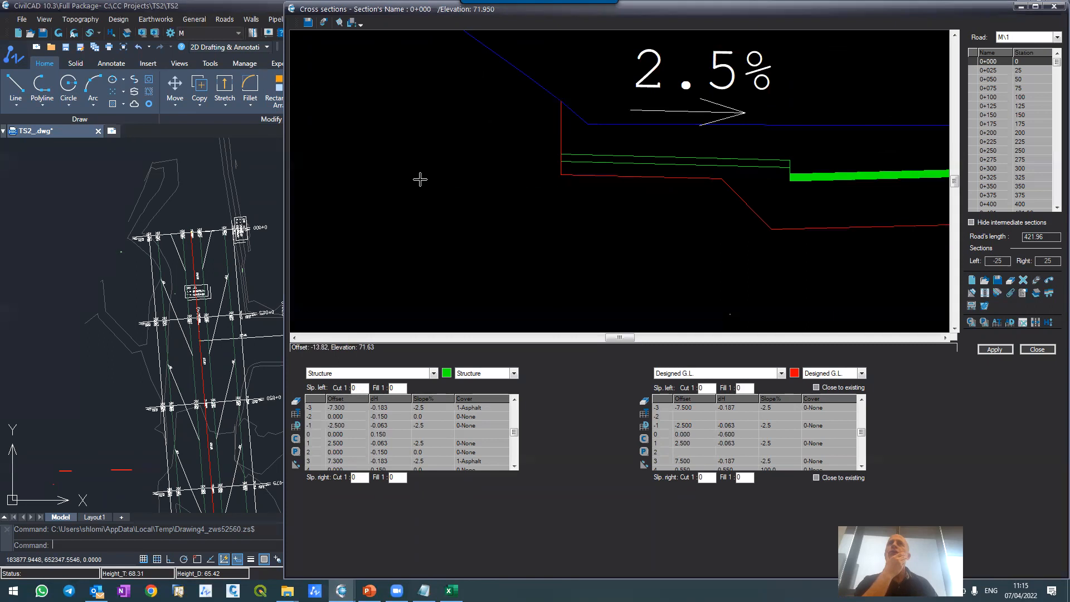
pyautogui.scroll(-5, 454, 110)
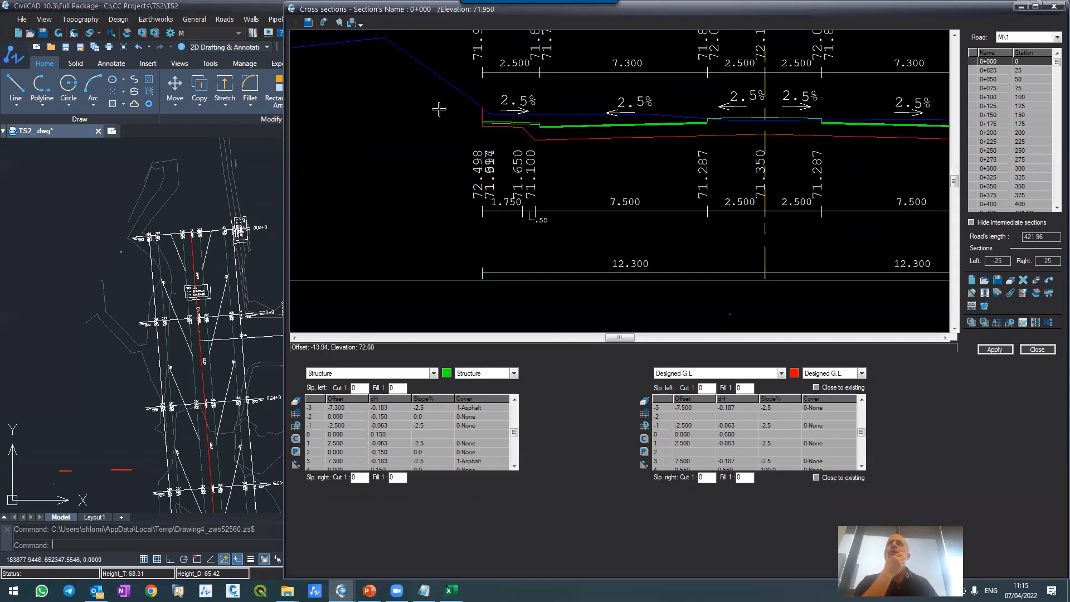
pyautogui.scroll(2, 613, 89)
pyautogui.scroll(2, 466, 105)
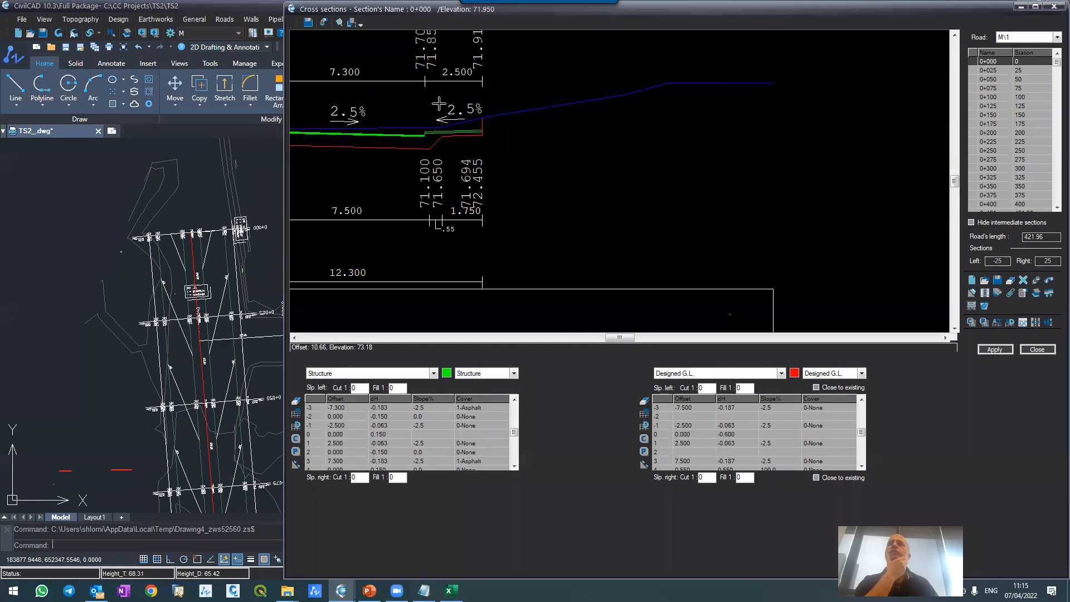
pyautogui.scroll(3, 496, 105)
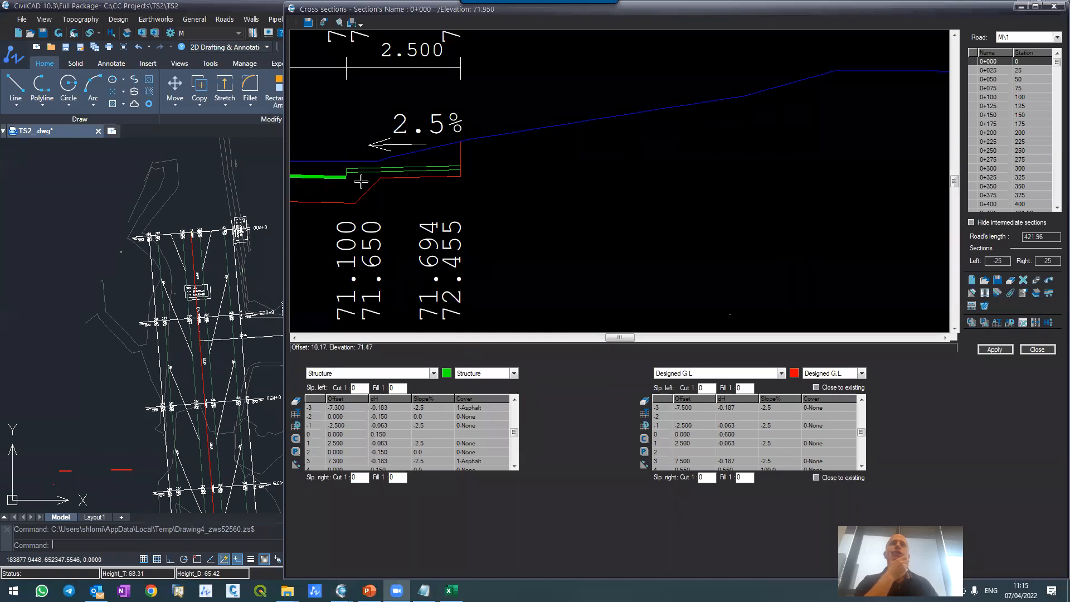
pyautogui.scroll(-3, 361, 182)
pyautogui.scroll(-5, 474, 114)
pyautogui.scroll(3, 451, 113)
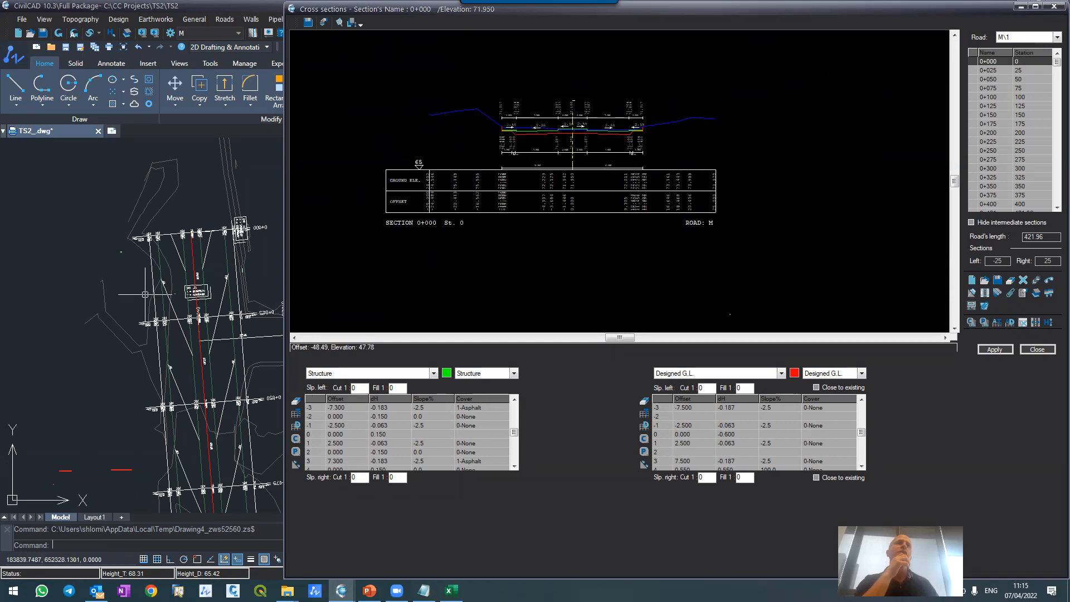
# Step: Look over road M\1's layout in the drawing from its start towards the sections near 0+400
pyautogui.scroll(-5, 141, 280)
pyautogui.scroll(5, 140, 280)
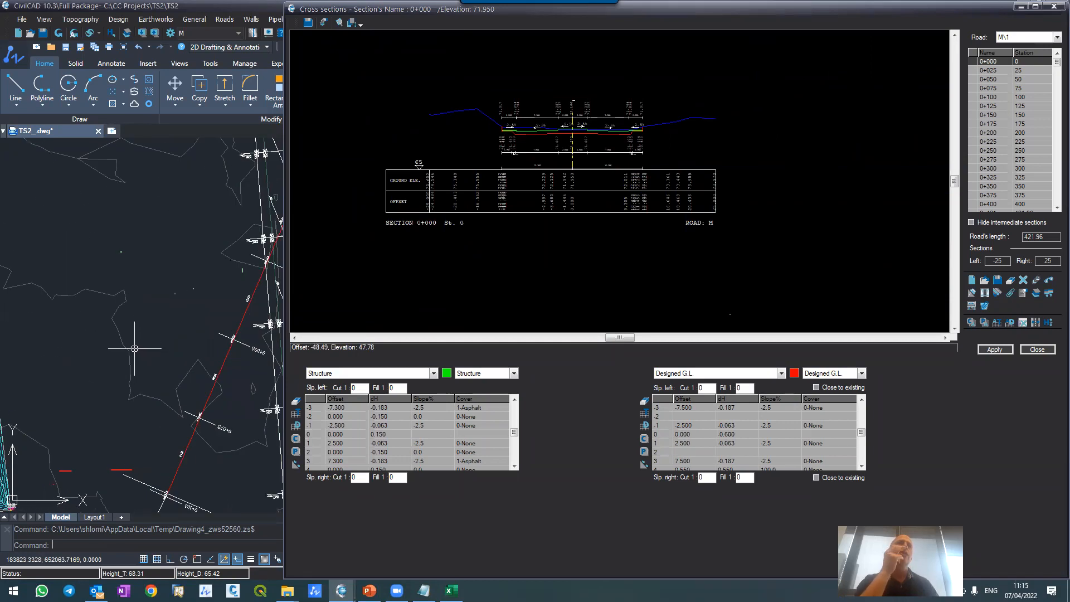
pyautogui.scroll(-2, 111, 309)
pyautogui.scroll(3, 111, 310)
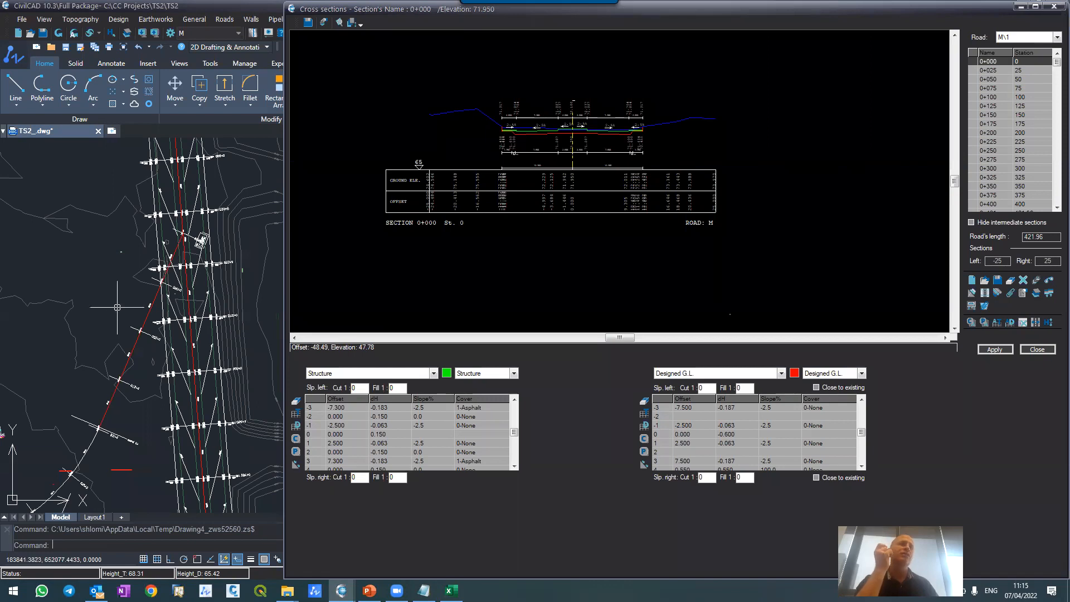
pyautogui.scroll(-3, 117, 307)
pyautogui.scroll(3, 190, 375)
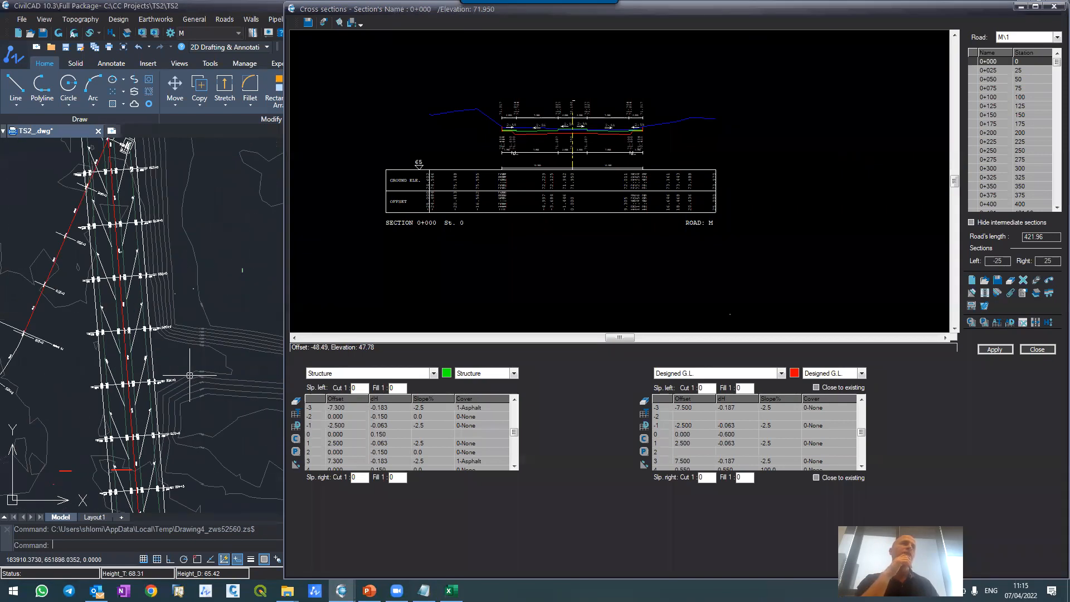
pyautogui.scroll(-3, 166, 333)
pyautogui.scroll(5, 124, 252)
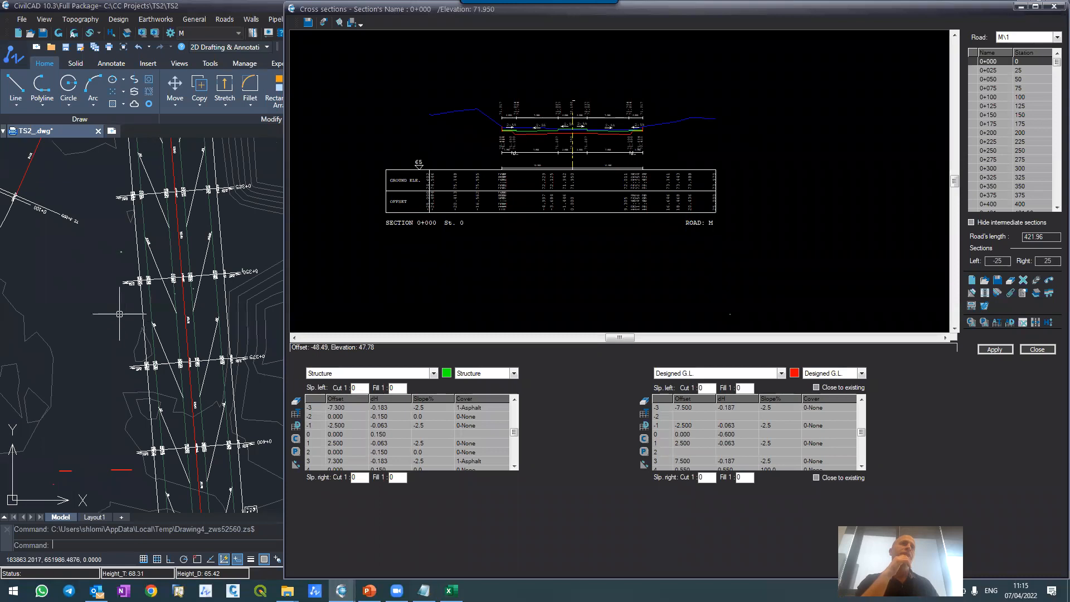
# Step: Examine the road's edge at 0+375 in the drawing and display cross section 0+375 for comparison
pyautogui.scroll(-3, 119, 314)
pyautogui.scroll(3, 132, 324)
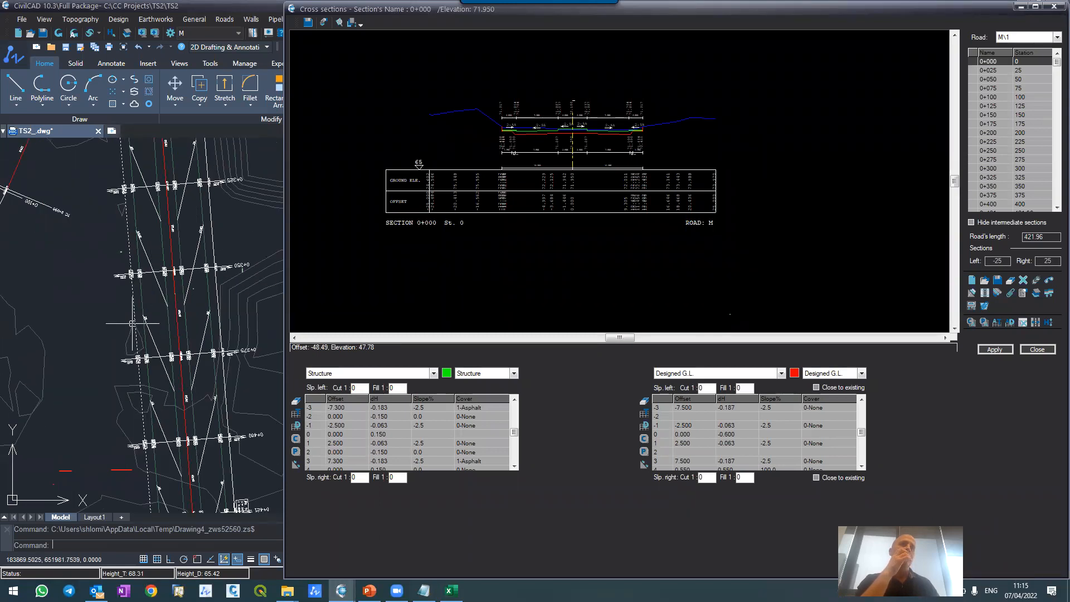
pyautogui.scroll(-3, 167, 346)
pyautogui.scroll(4, 227, 386)
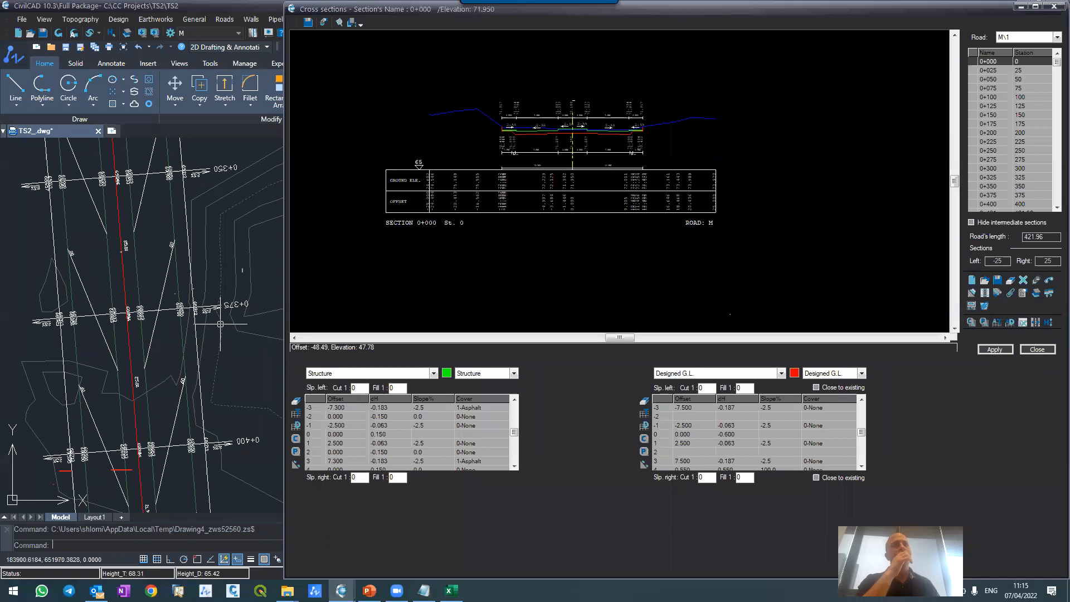
pyautogui.scroll(2, 199, 317)
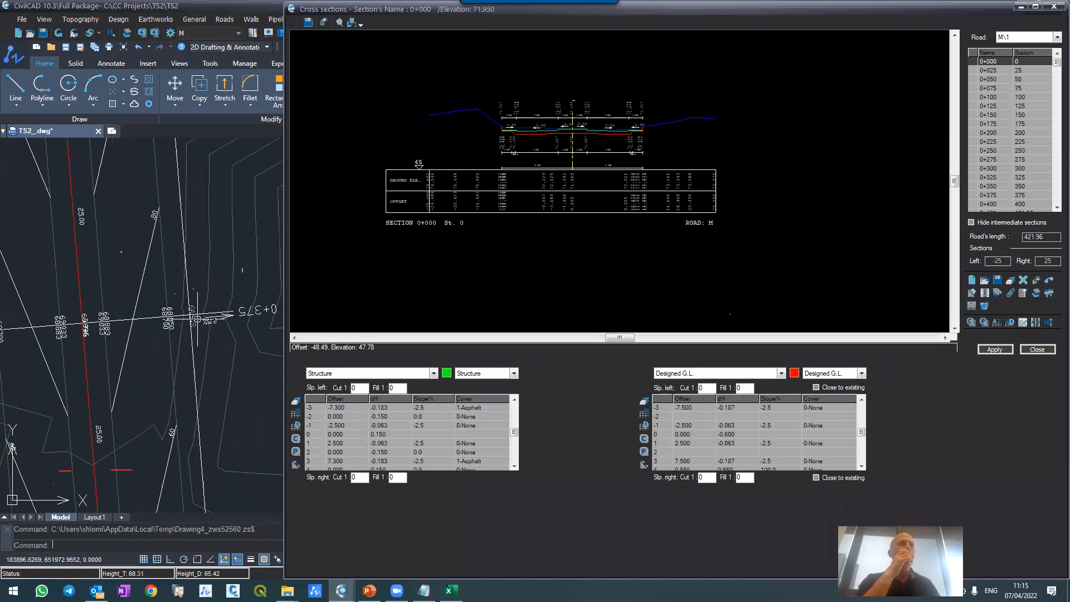
pyautogui.scroll(-2, 189, 295)
pyautogui.scroll(2, 259, 398)
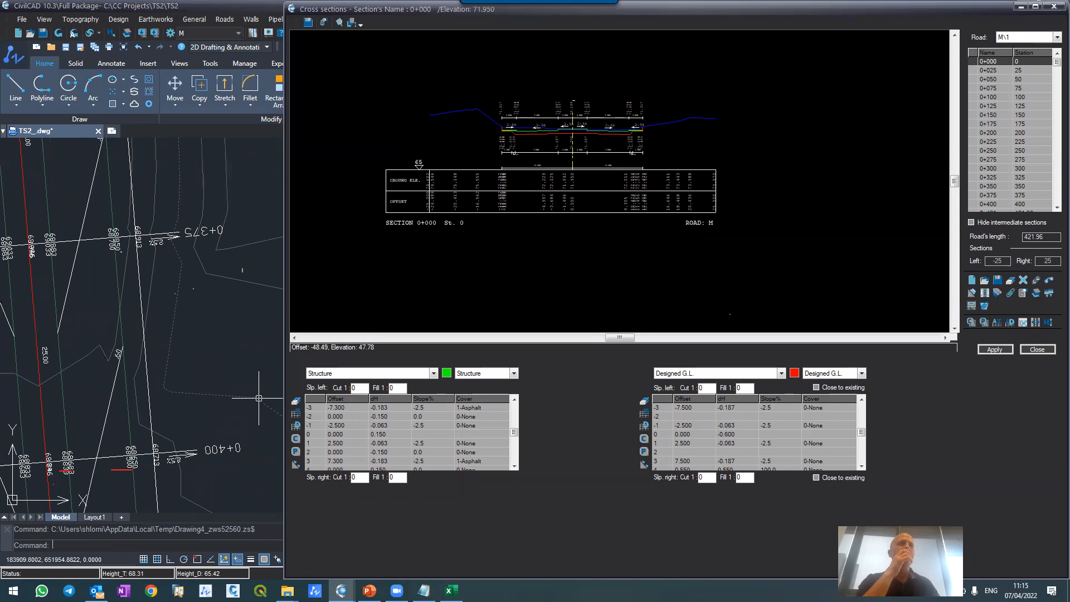
pyautogui.click(984, 195)
pyautogui.scroll(2, 741, 134)
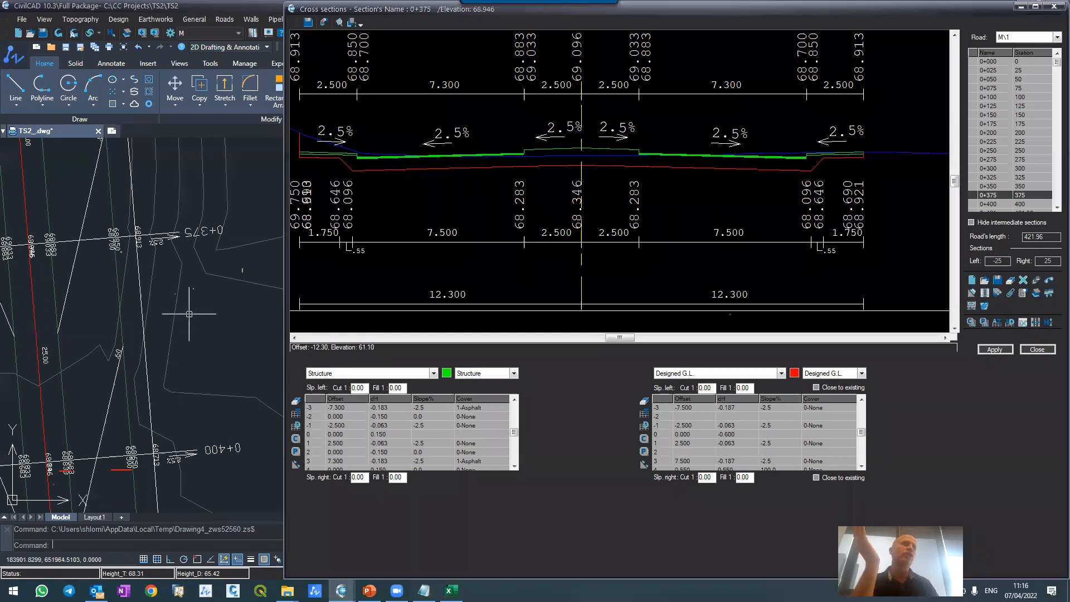
# Step: Examine the full extent of road M\1's layout in the drawing against the surrounding contours and adjoining roads
pyautogui.scroll(-5, 207, 294)
pyautogui.scroll(4, 207, 294)
pyautogui.scroll(-6, 208, 294)
pyautogui.scroll(4, 208, 298)
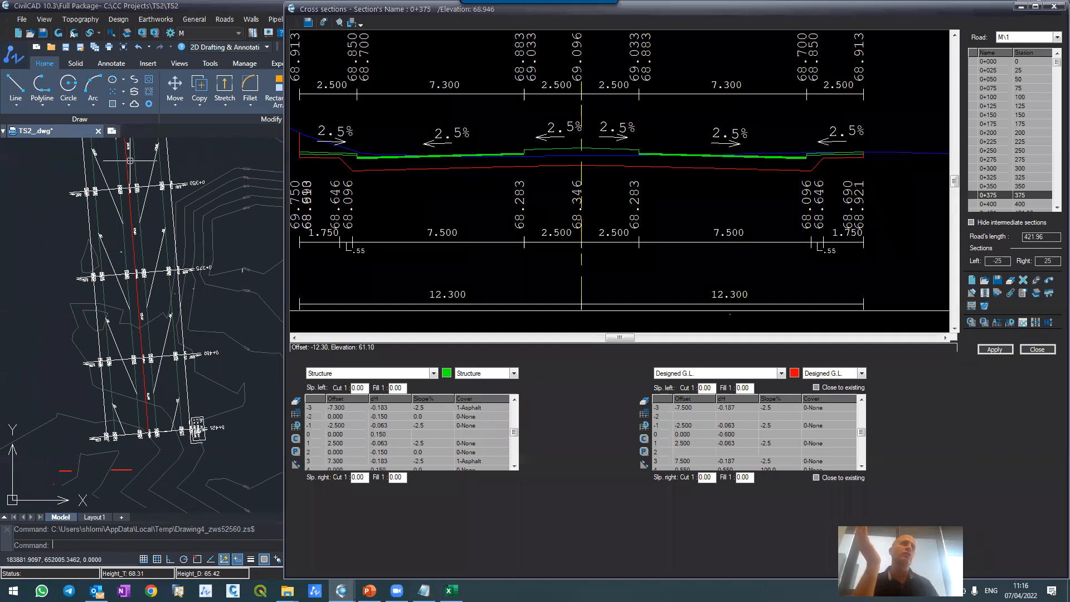
pyautogui.scroll(-2, 185, 295)
pyautogui.scroll(-2, 184, 296)
pyautogui.scroll(-4, 181, 306)
pyautogui.scroll(2, 143, 209)
pyautogui.scroll(2, 177, 251)
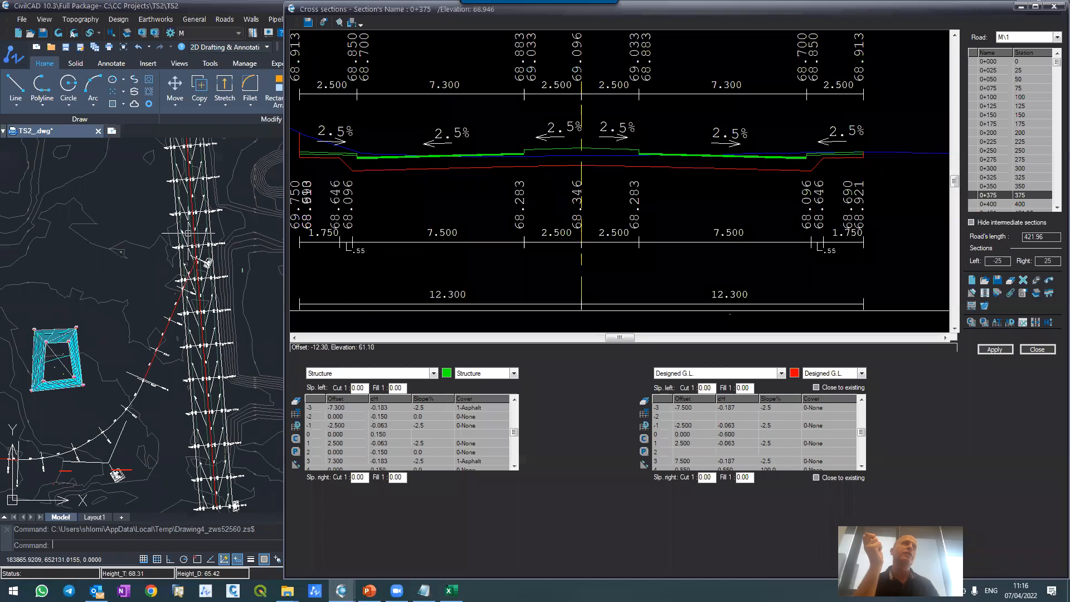
pyautogui.scroll(-4, 167, 159)
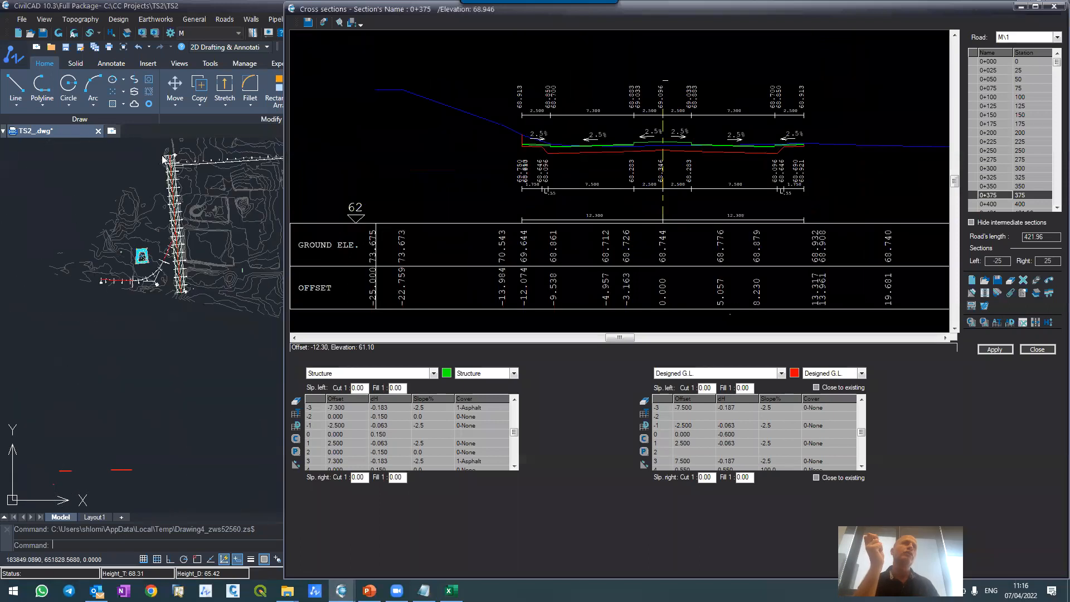
pyautogui.scroll(3, 166, 162)
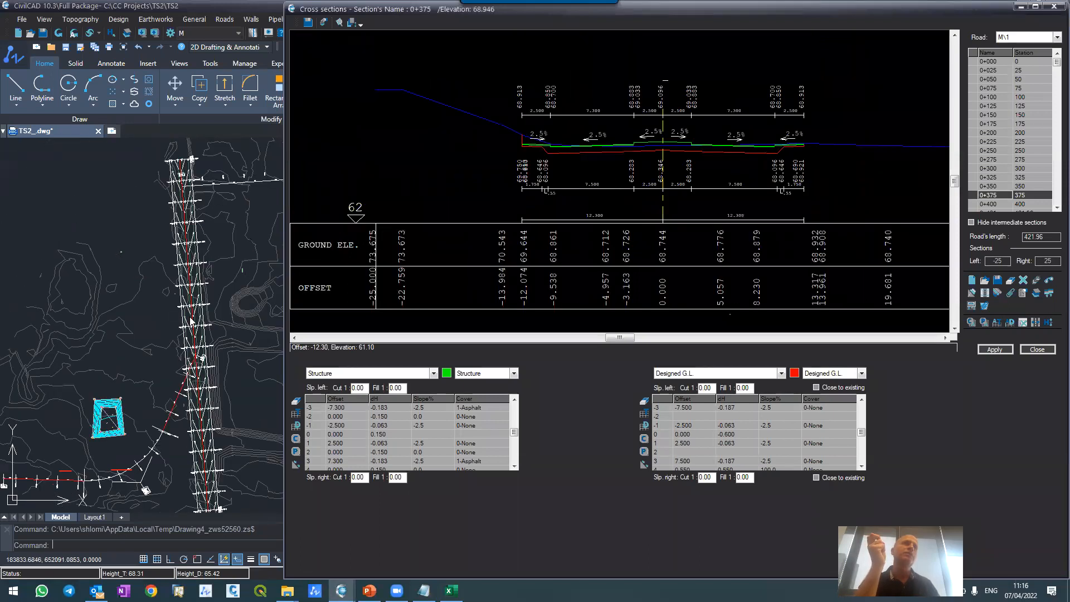
# Step: Look over road M\1's layout in the drawing and examine its level labels and edges around sections 0+175 and 0+200
pyautogui.scroll(3, 180, 277)
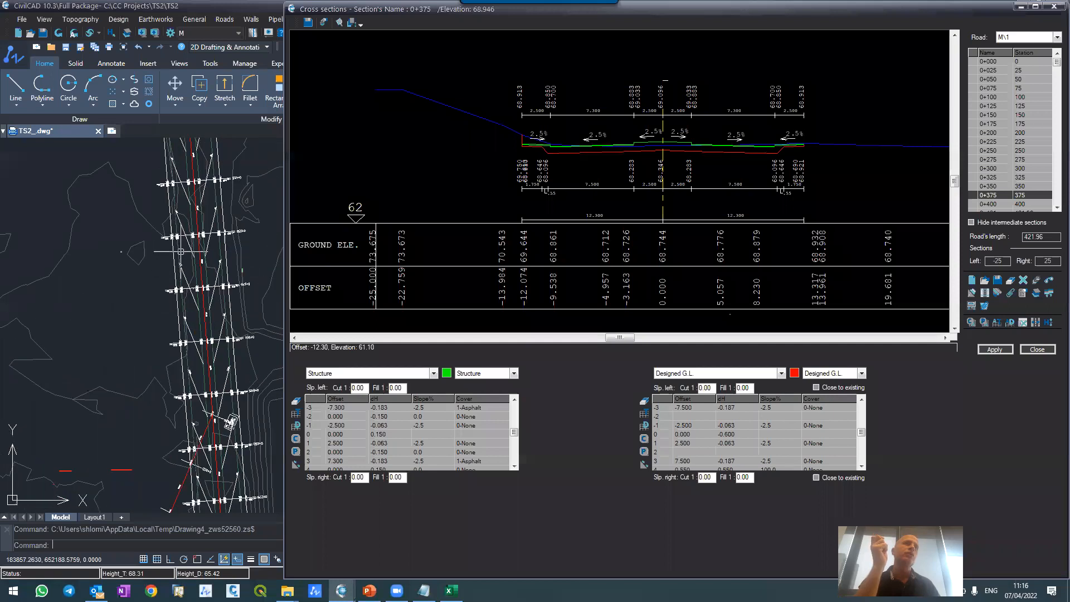
pyautogui.scroll(4, 181, 251)
pyautogui.scroll(-4, 180, 223)
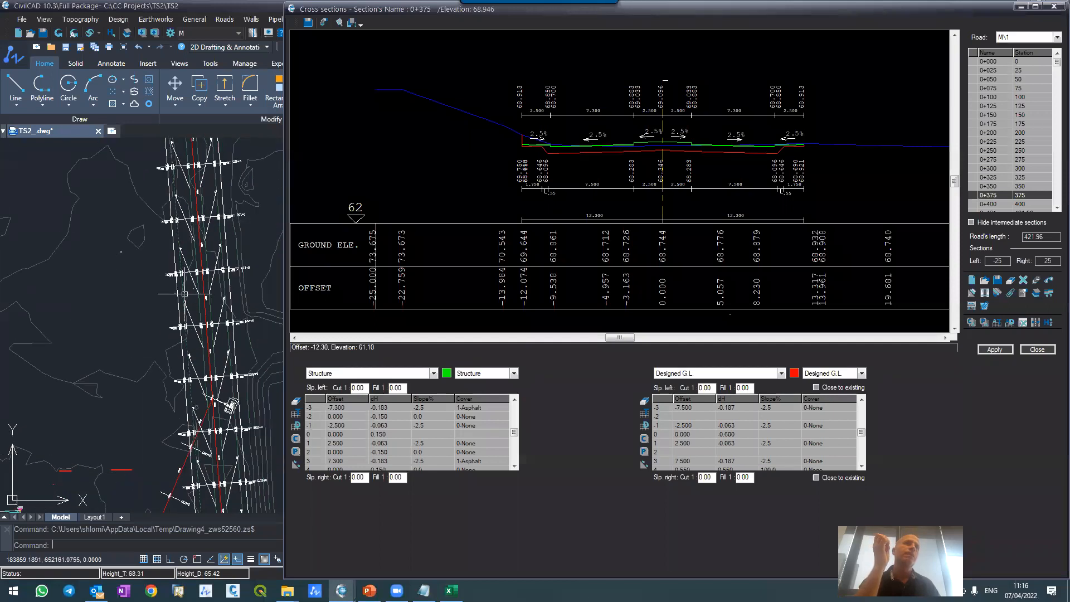
pyautogui.scroll(2, 190, 298)
pyautogui.scroll(3, 196, 257)
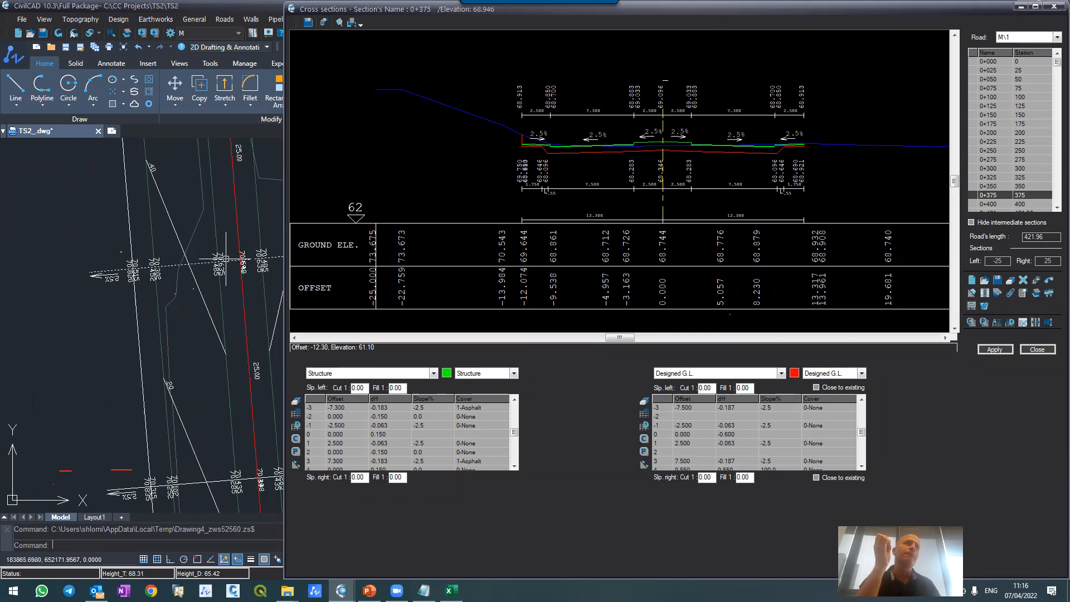
pyautogui.scroll(-5, 223, 257)
pyautogui.scroll(3, 224, 257)
pyautogui.scroll(5, 224, 257)
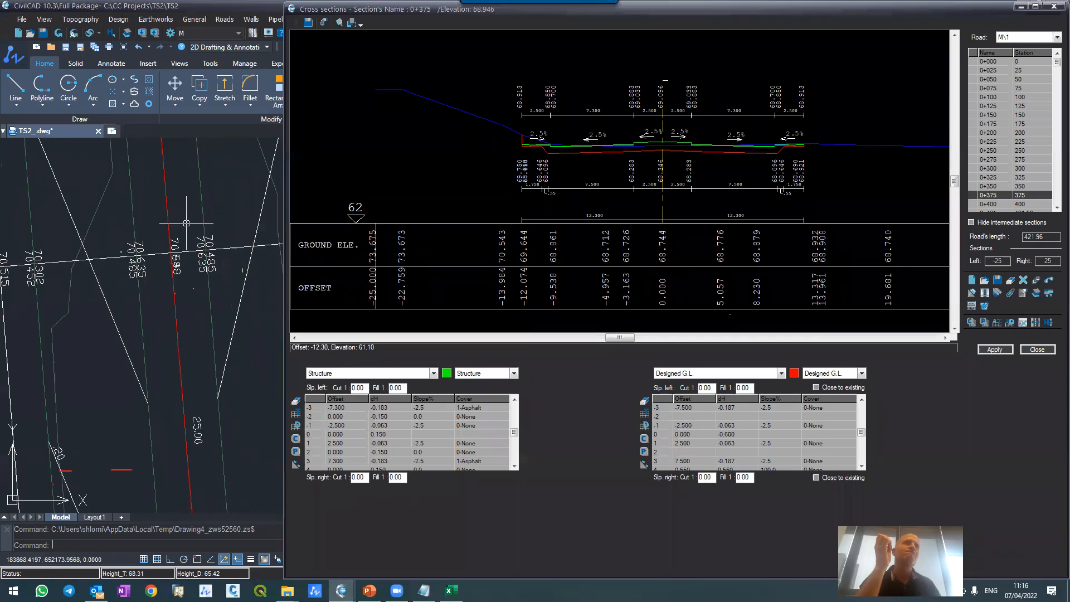
pyautogui.scroll(-5, 170, 220)
pyautogui.scroll(-3, 166, 229)
pyautogui.scroll(5, 167, 235)
pyautogui.scroll(-5, 173, 228)
pyautogui.scroll(4, 182, 222)
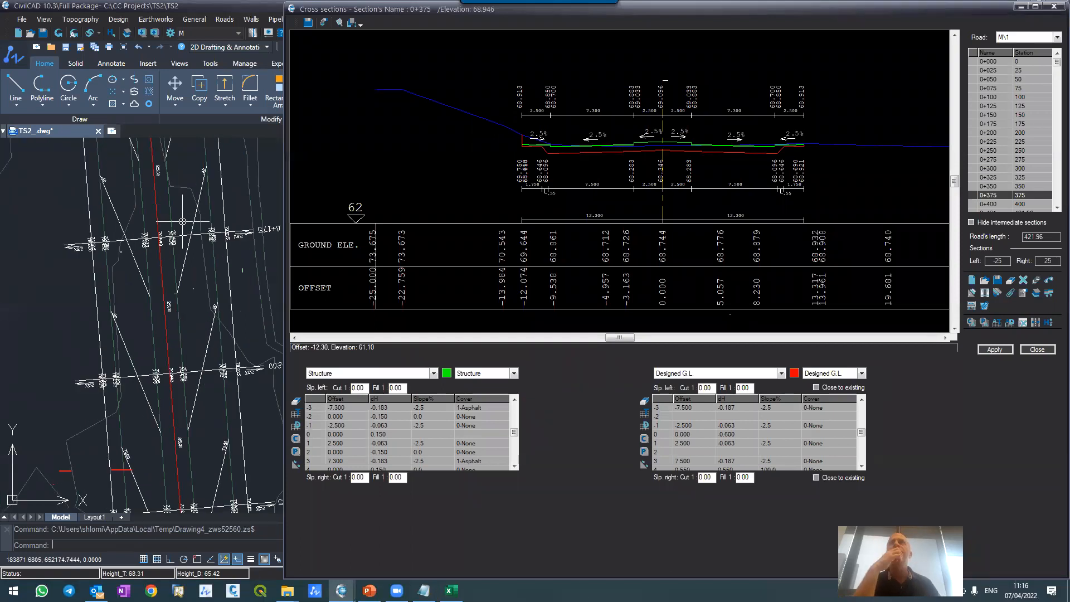
# Step: Display cross section 0+175 and examine its sidewalks and traffic lanes on both sides against the existing ground
pyautogui.click(988, 124)
pyautogui.scroll(4, 536, 118)
pyautogui.scroll(2, 536, 119)
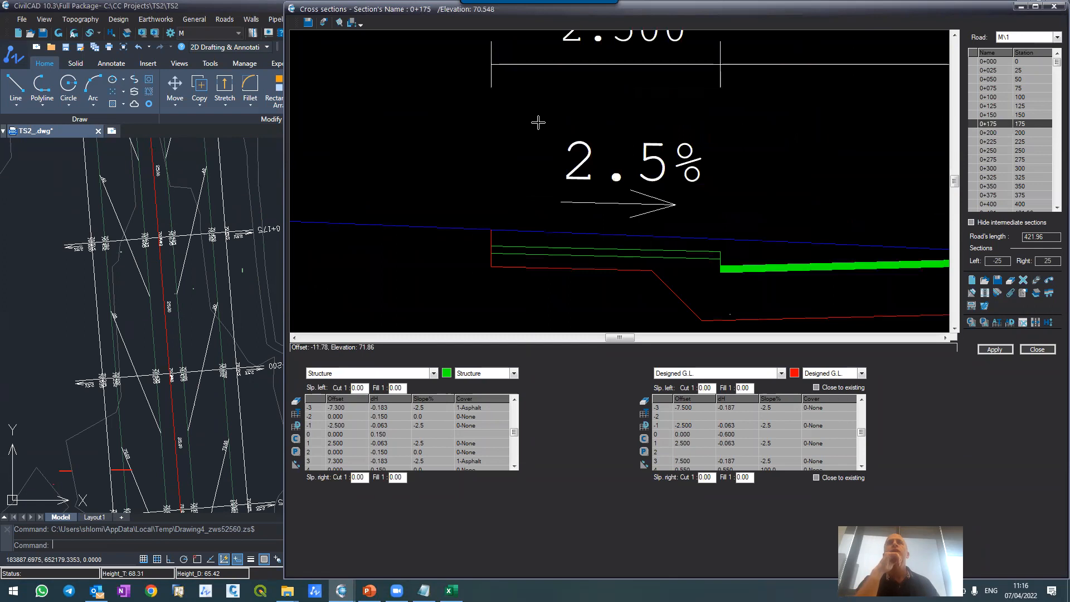
pyautogui.scroll(-4, 469, 155)
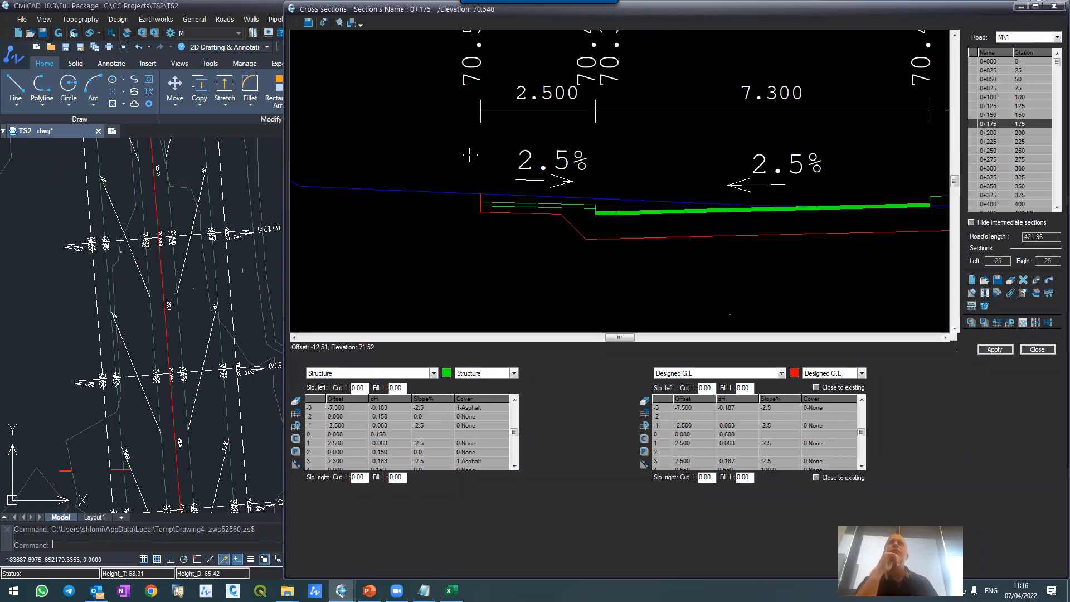
pyautogui.scroll(1, 725, 165)
pyautogui.scroll(2, 725, 165)
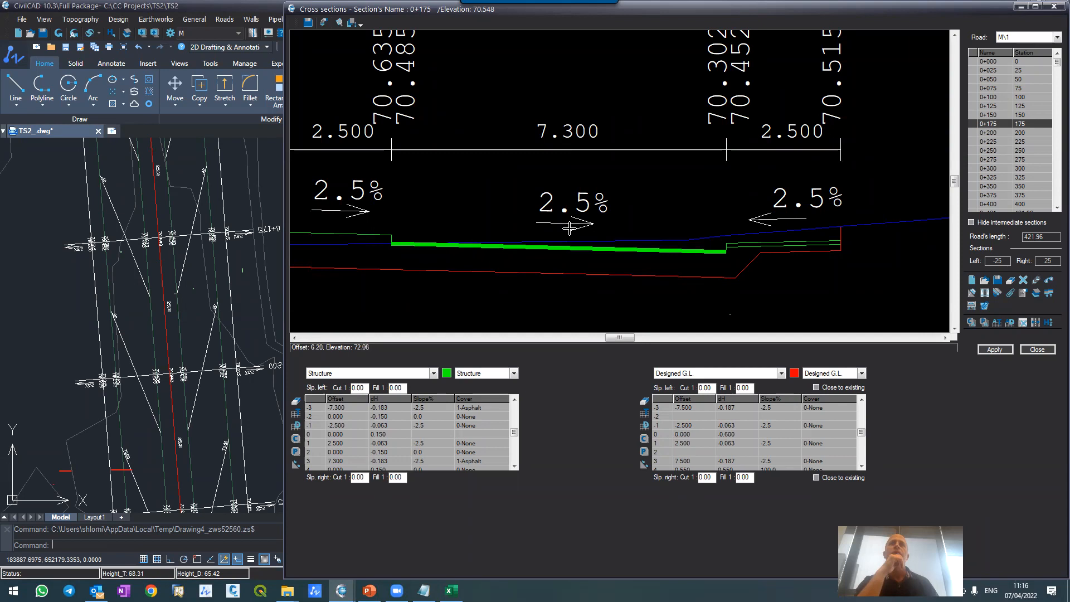
# Step: In section 0+175's Structure data, set the right-side asphalt row 3 to offset 8.3 and slope -2.5
pyautogui.click(338, 462)
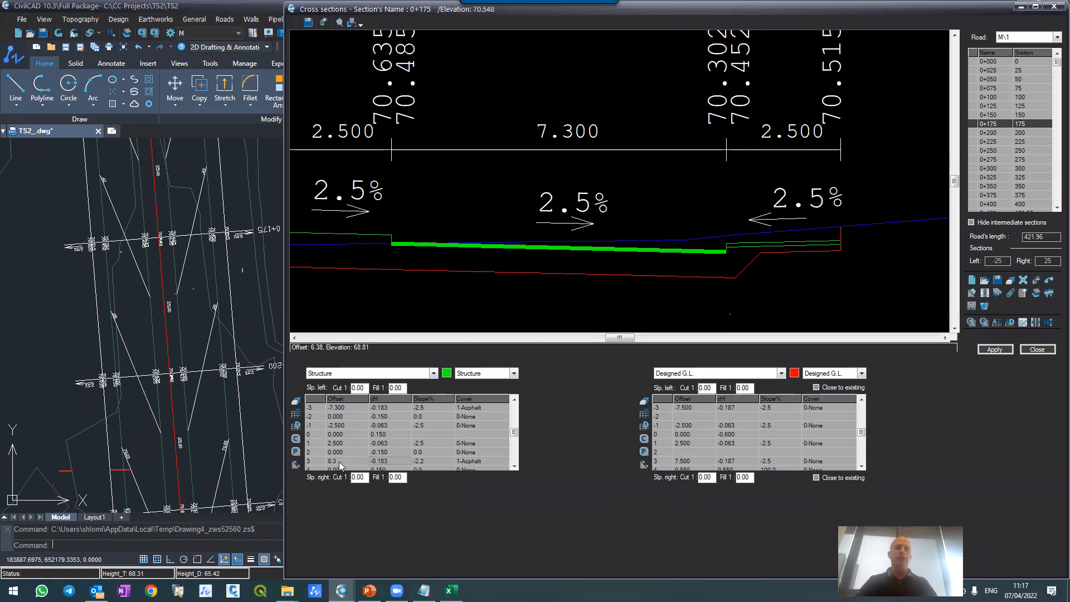
pyautogui.press('Tab')
pyautogui.write('-2.5')
pyautogui.press('Return')
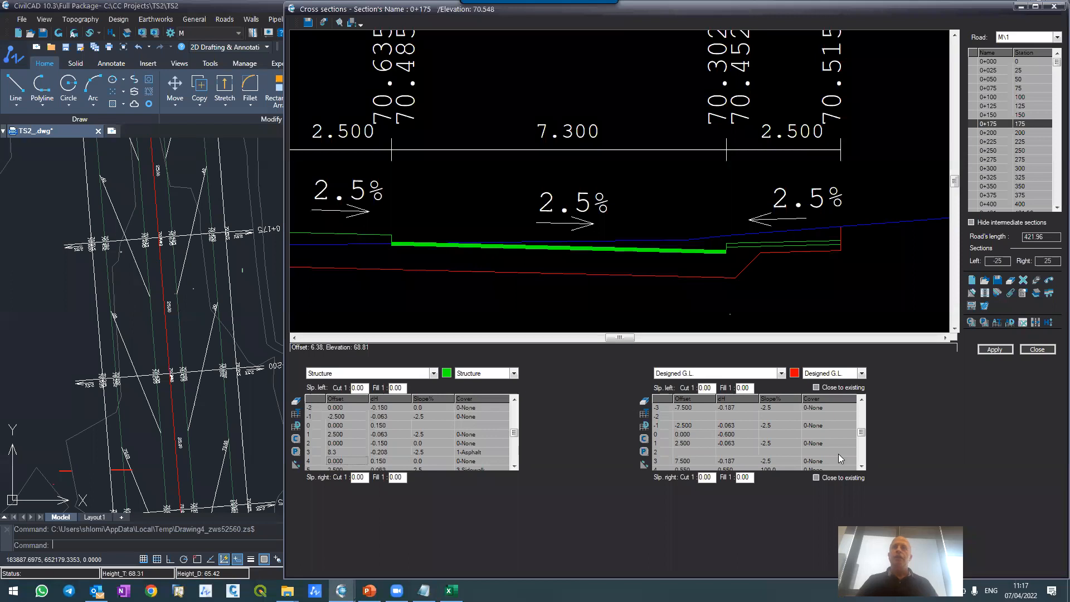
# Step: Set row 3 of section 0+175's Designed G.L. to offset 8.5 and slope -2.5, and apply the changes
pyautogui.click(860, 466)
pyautogui.click(861, 466)
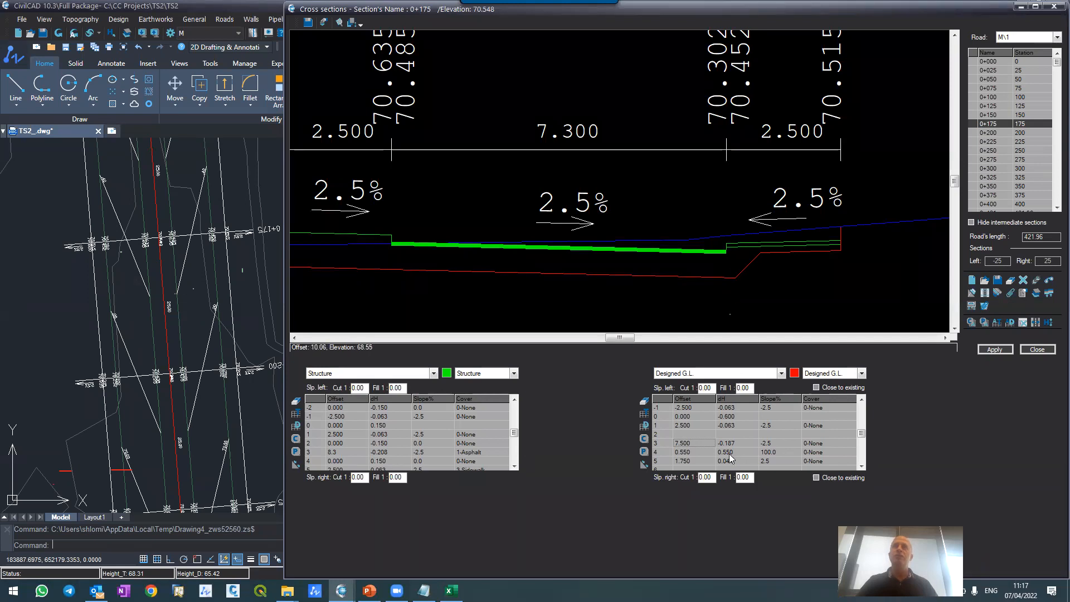
pyautogui.write('8.5')
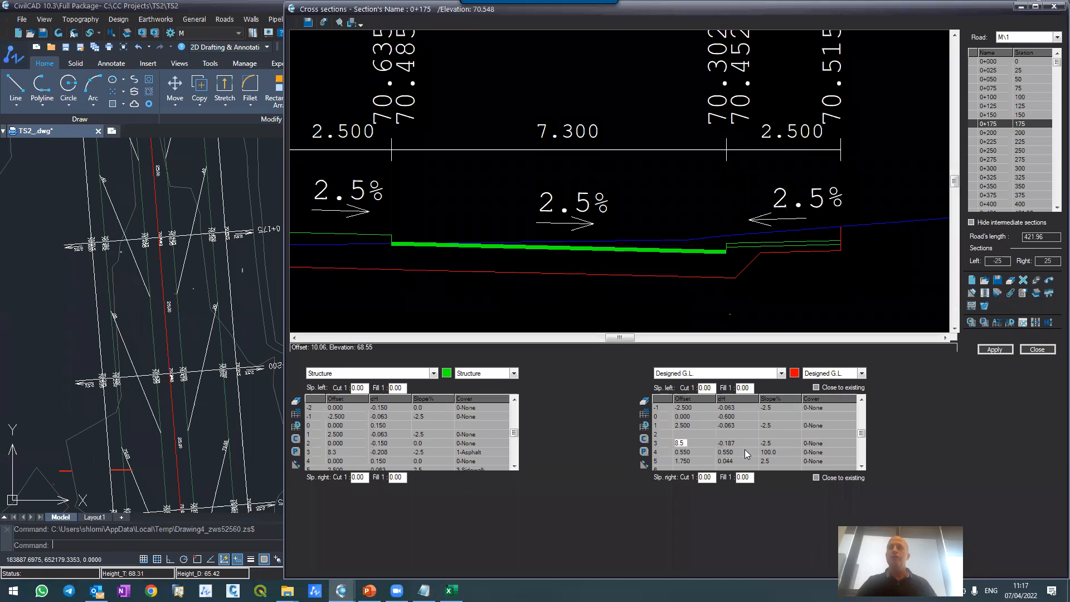
pyautogui.press('Tab')
pyautogui.write('5')
pyautogui.press('Return')
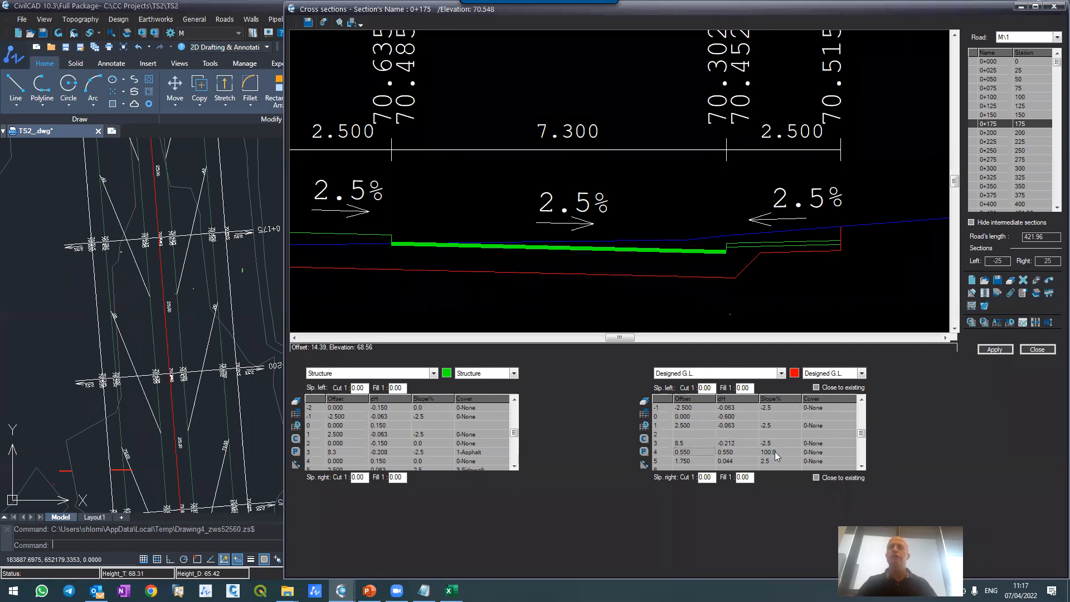
pyautogui.click(995, 350)
# Step: Examine the widened right-side carriageway and its dimensions in cross section 0+175
pyautogui.scroll(2, 747, 131)
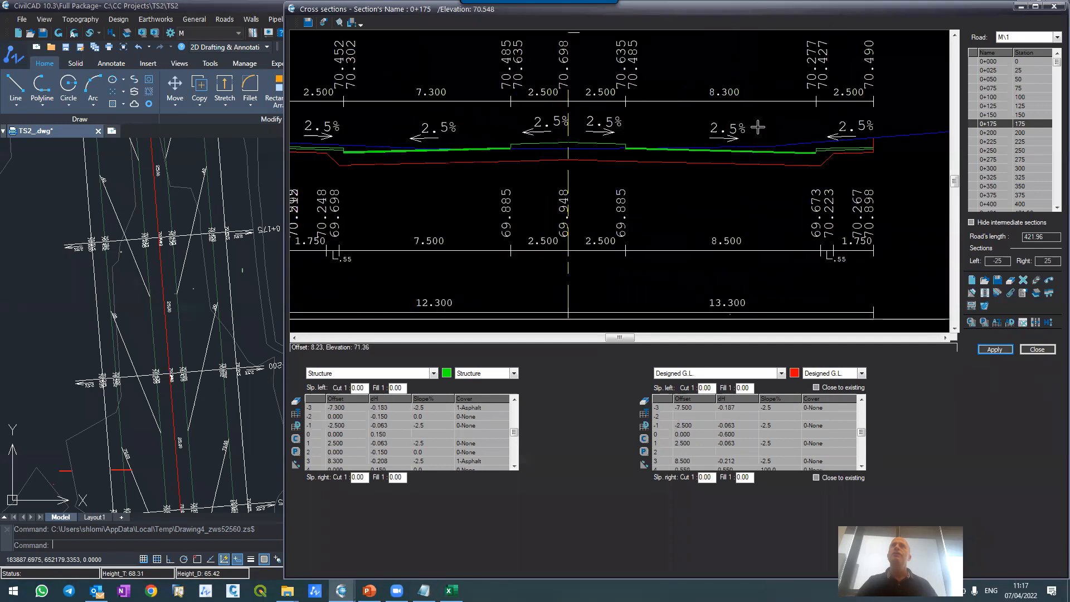
pyautogui.scroll(2, 778, 124)
pyautogui.scroll(-2, 646, 133)
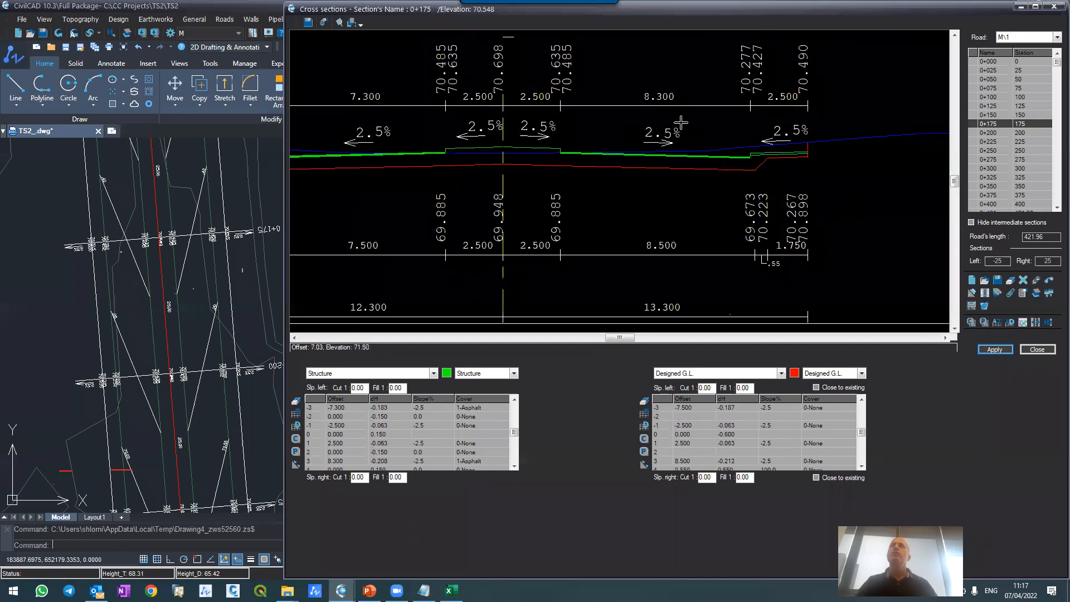
pyautogui.scroll(2, 706, 119)
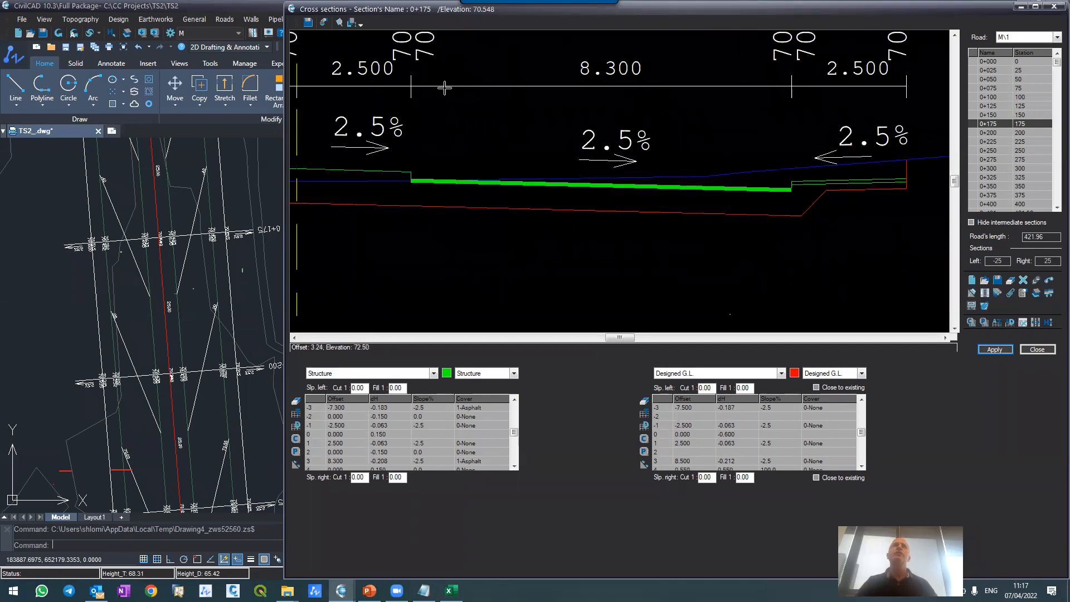
pyautogui.scroll(2, 442, 117)
pyautogui.scroll(-2, 492, 261)
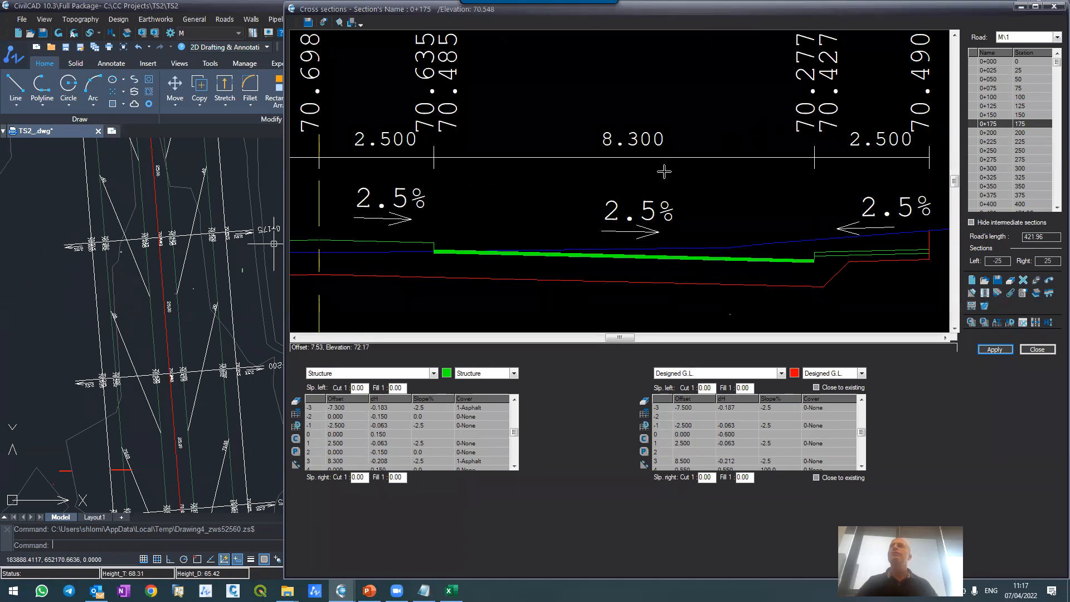
pyautogui.scroll(-5, 664, 172)
pyautogui.scroll(2, 652, 171)
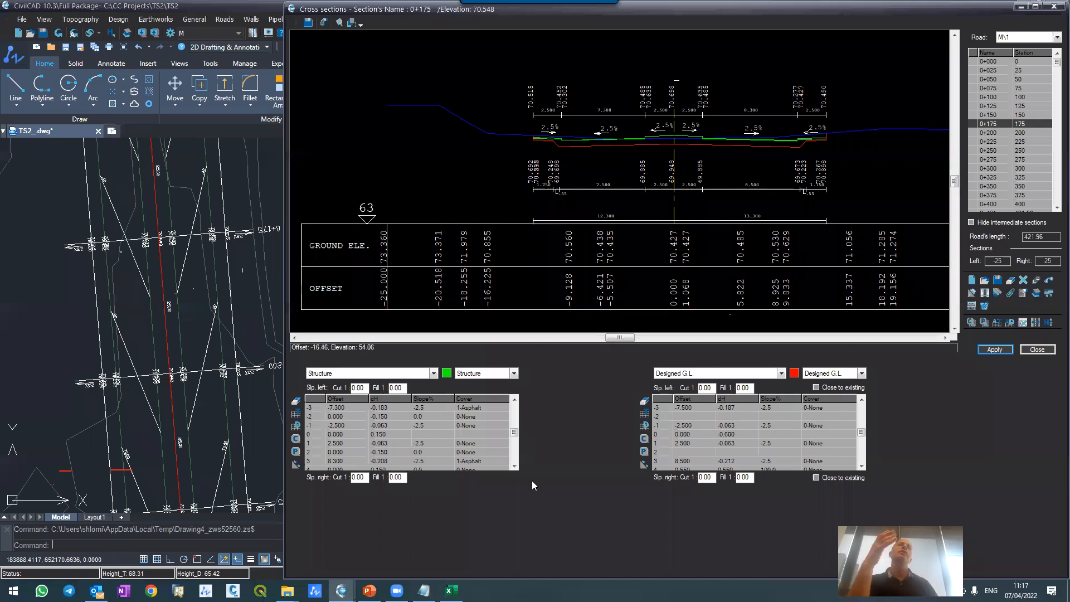
# Step: Send the Structure's asphalt row 3 with offset 8.300 from section 0+175 to sections 0+200 through 0+421
pyautogui.click(514, 466)
pyautogui.click(514, 466)
pyautogui.click(514, 466)
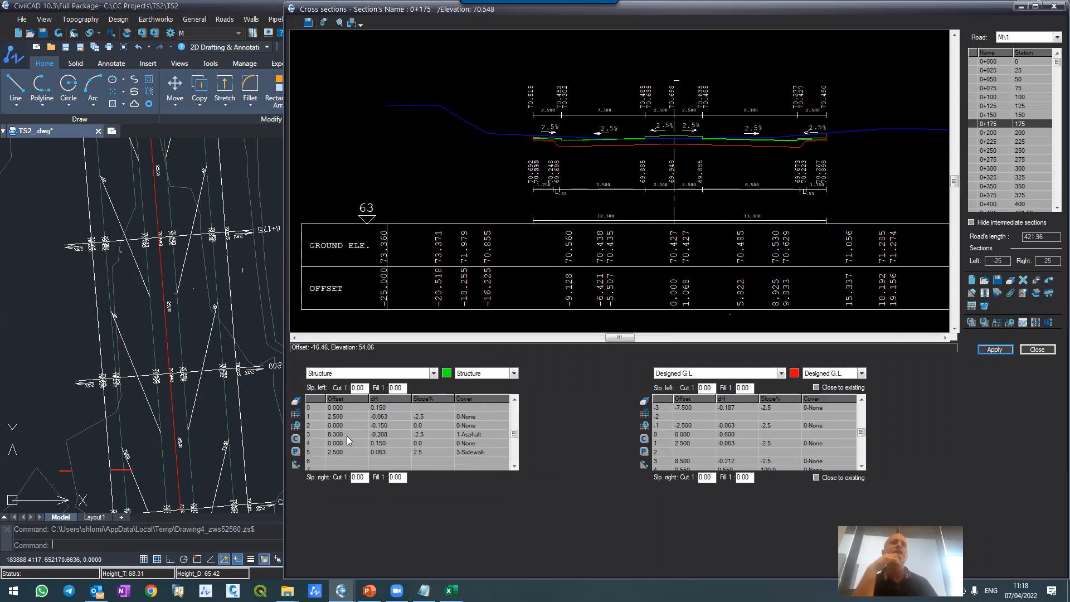
pyautogui.click(312, 435)
pyautogui.rightClick(313, 437)
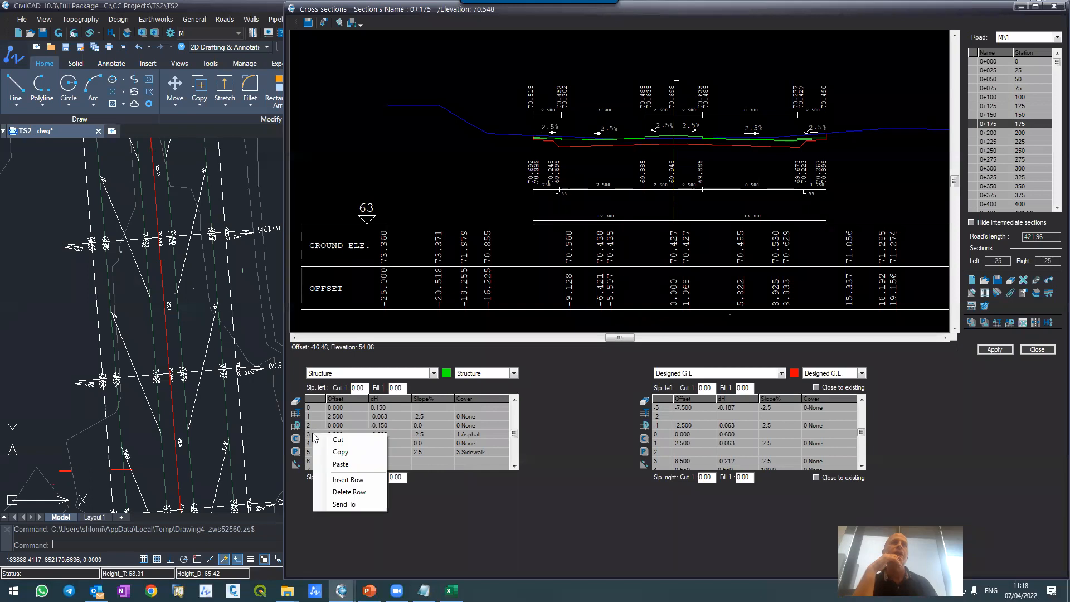
pyautogui.click(335, 504)
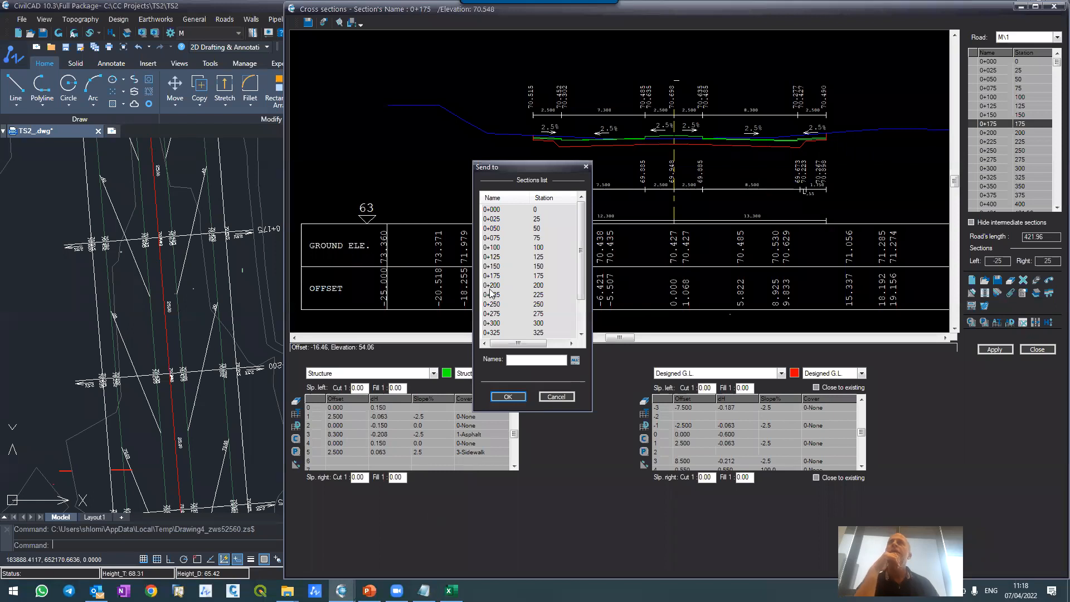
pyautogui.click(497, 286)
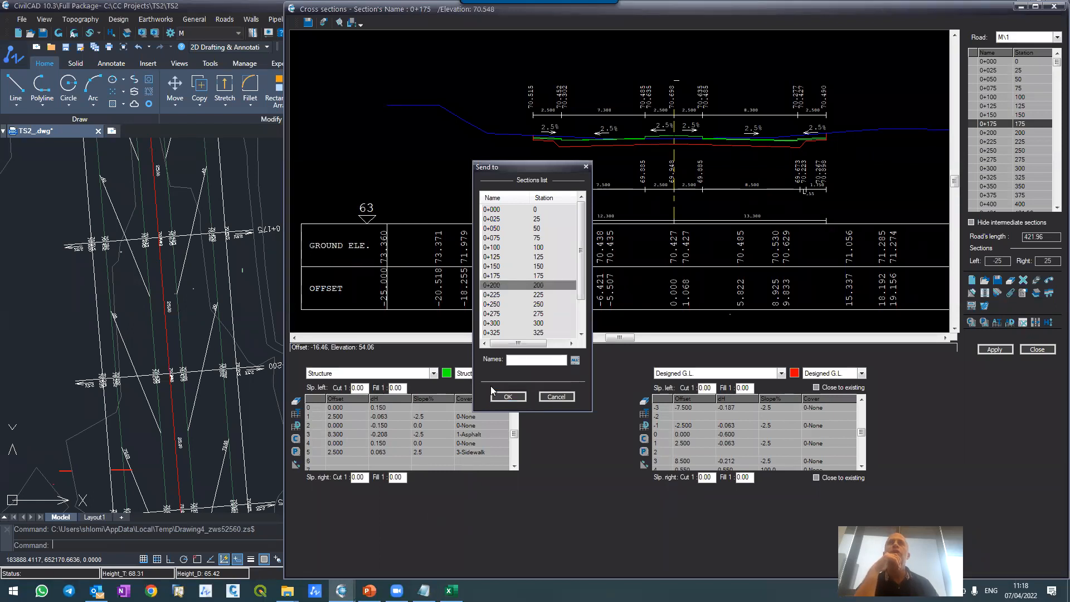
pyautogui.moveTo(581, 293); pyautogui.dragTo(581, 330)
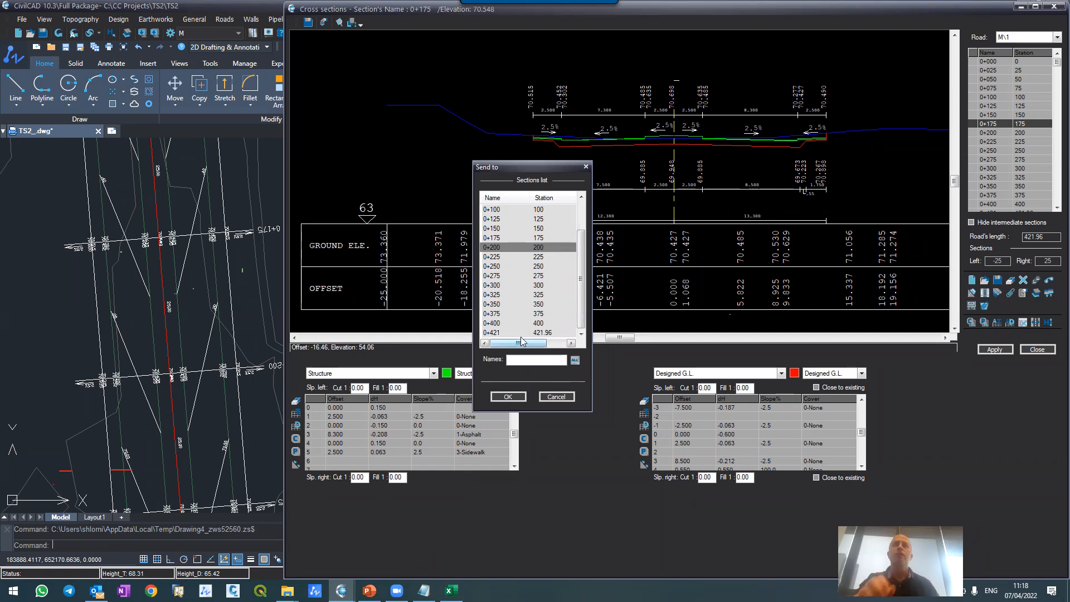
pyautogui.keyDown('shift'); pyautogui.click(496, 333); pyautogui.keyUp('shift')
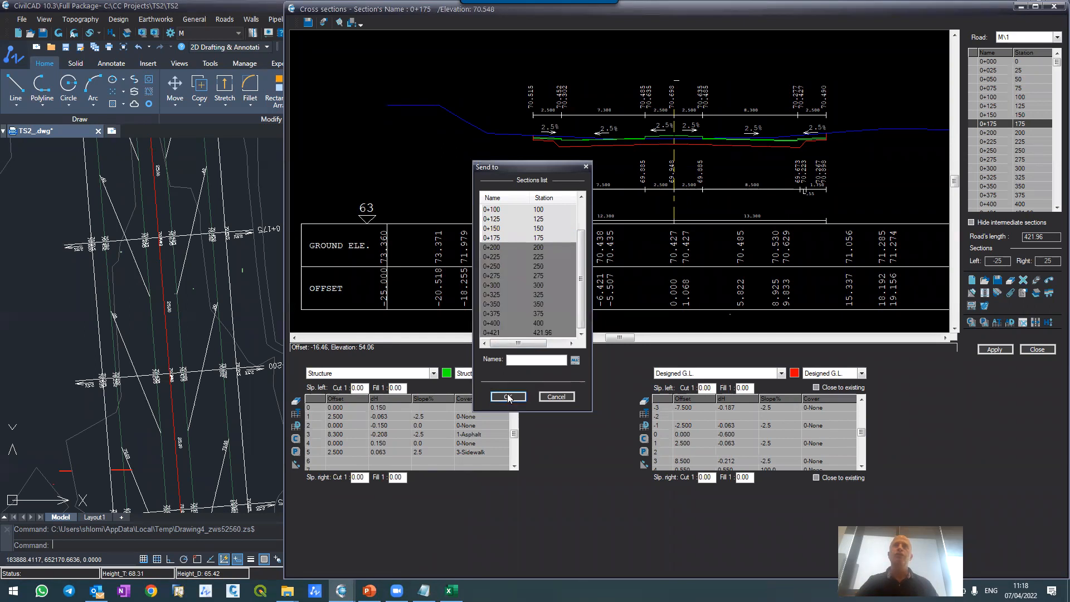
pyautogui.click(508, 396)
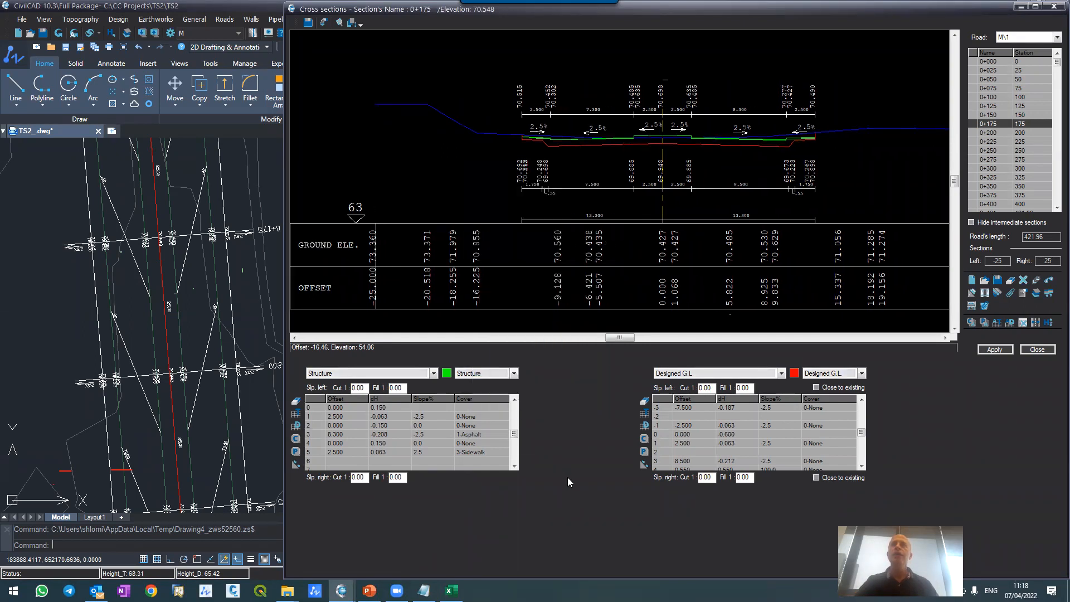
# Step: Send the Designed G.L. row 3 with offset 8.500 to sections 0+200 through 0+421
pyautogui.rightClick(660, 463)
pyautogui.click(680, 538)
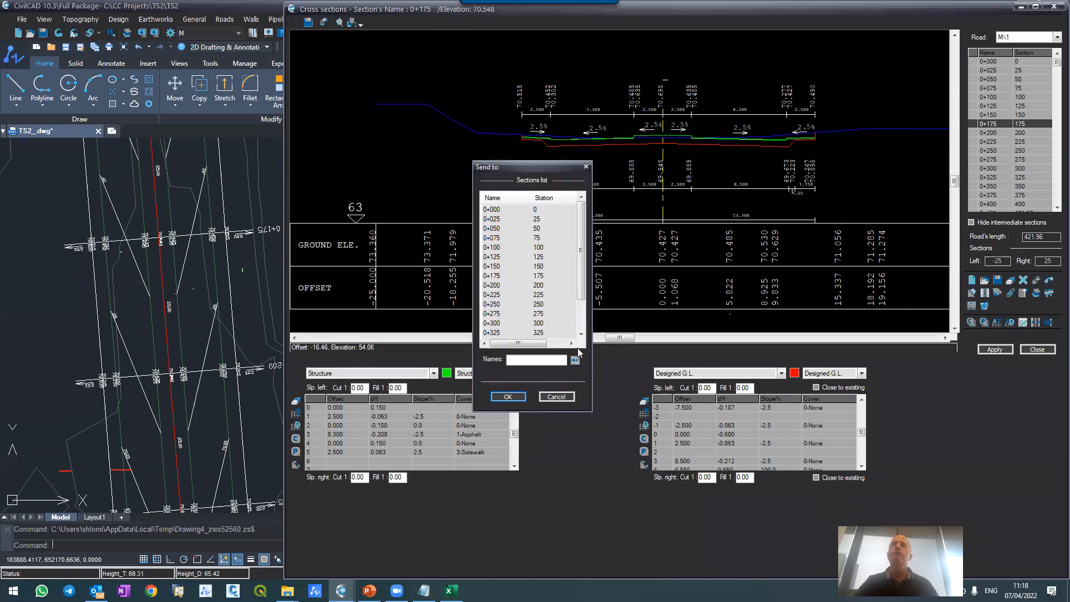
pyautogui.click(493, 286)
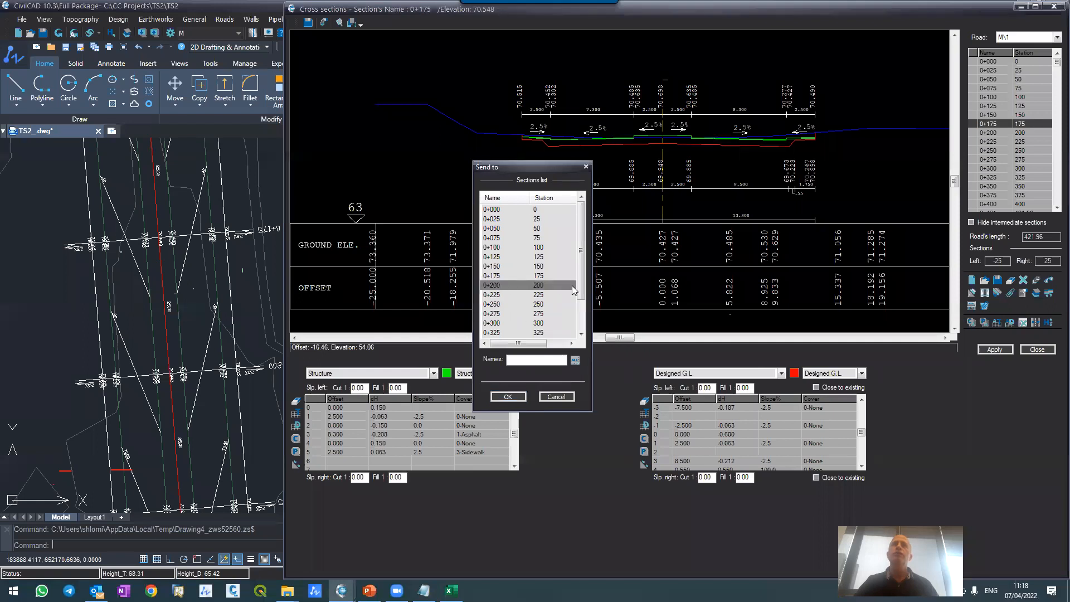
pyautogui.scroll(-2, 494, 312)
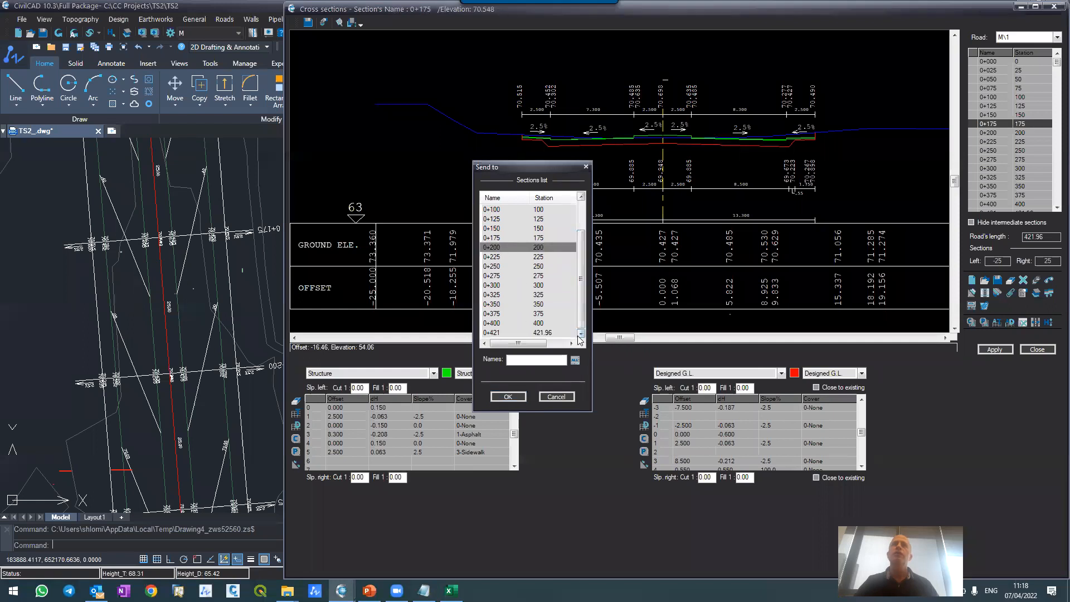
pyautogui.keyDown('shift'); pyautogui.click(494, 333); pyautogui.keyUp('shift')
pyautogui.click(505, 397)
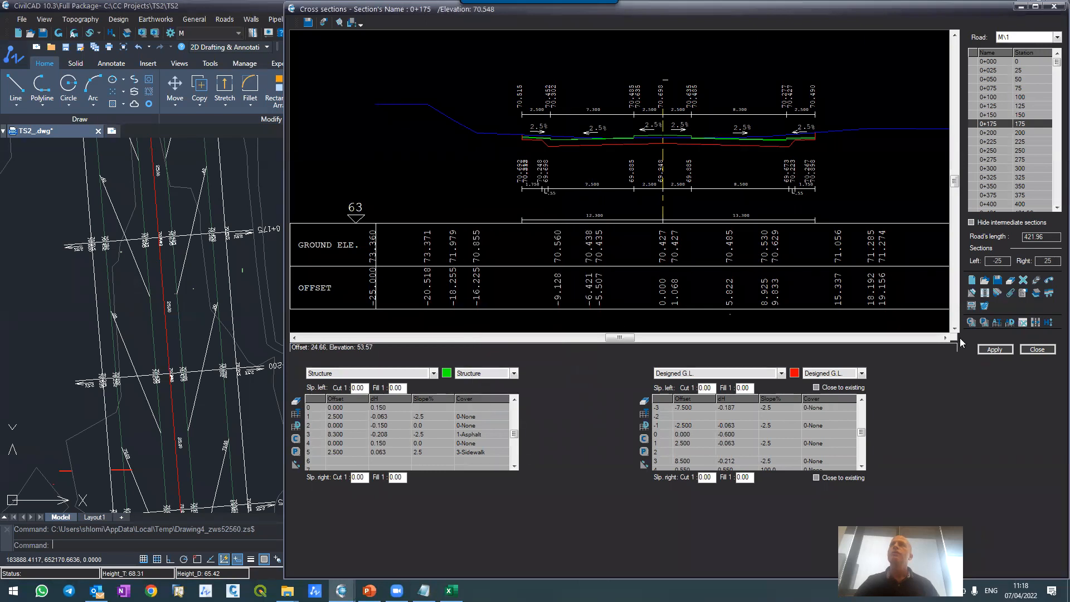
# Step: Update all of road M\1's cross sections and display section 0+250 to check its right-side carriageway width
pyautogui.click(985, 293)
pyautogui.click(525, 315)
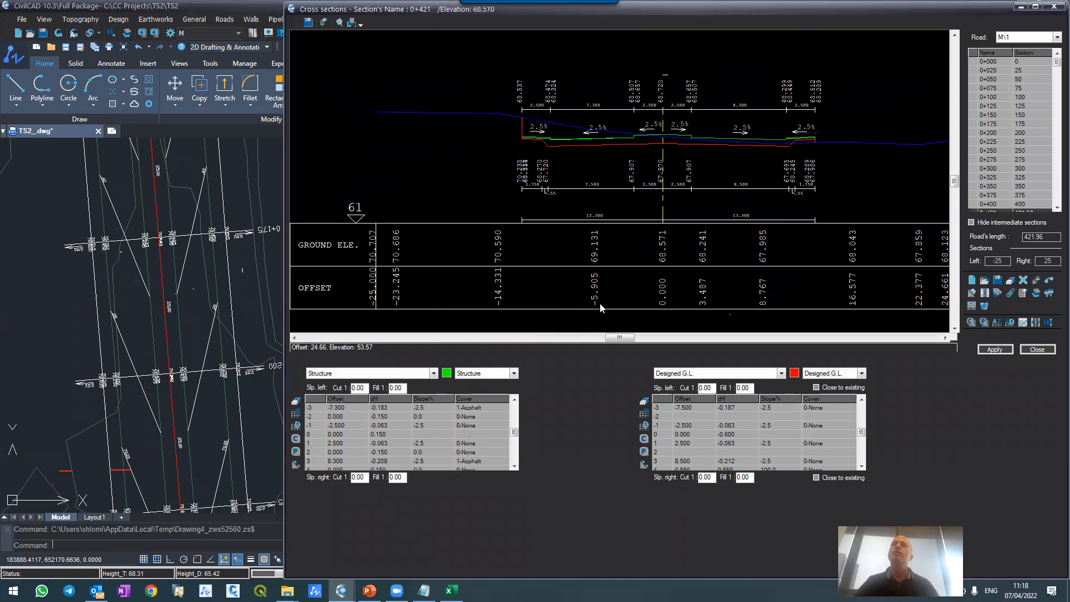
pyautogui.click(998, 132)
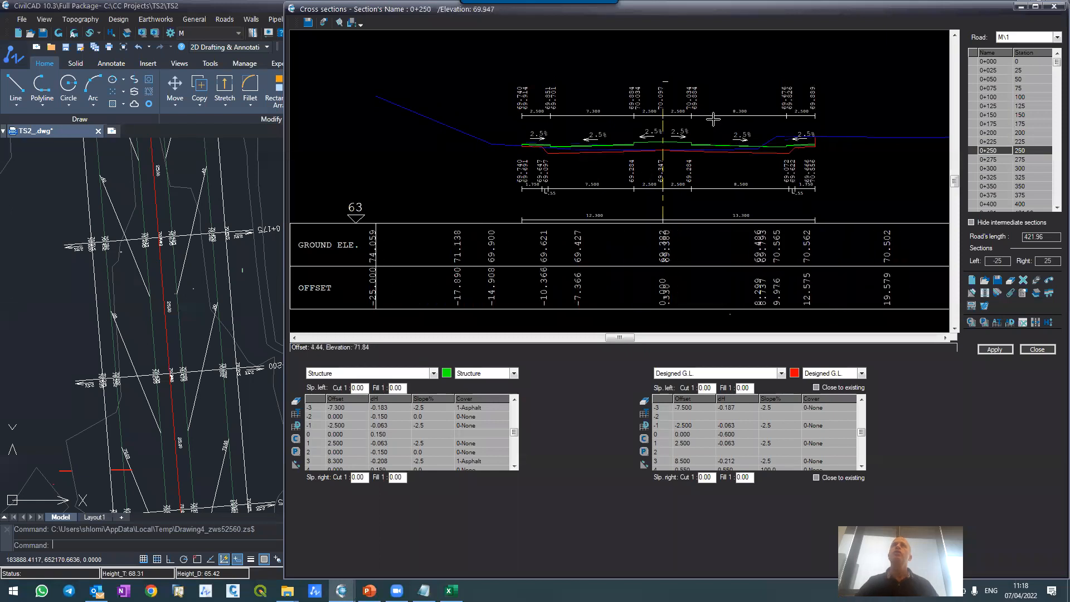
pyautogui.scroll(2, 713, 123)
pyautogui.scroll(2, 776, 135)
pyautogui.scroll(-2, 798, 139)
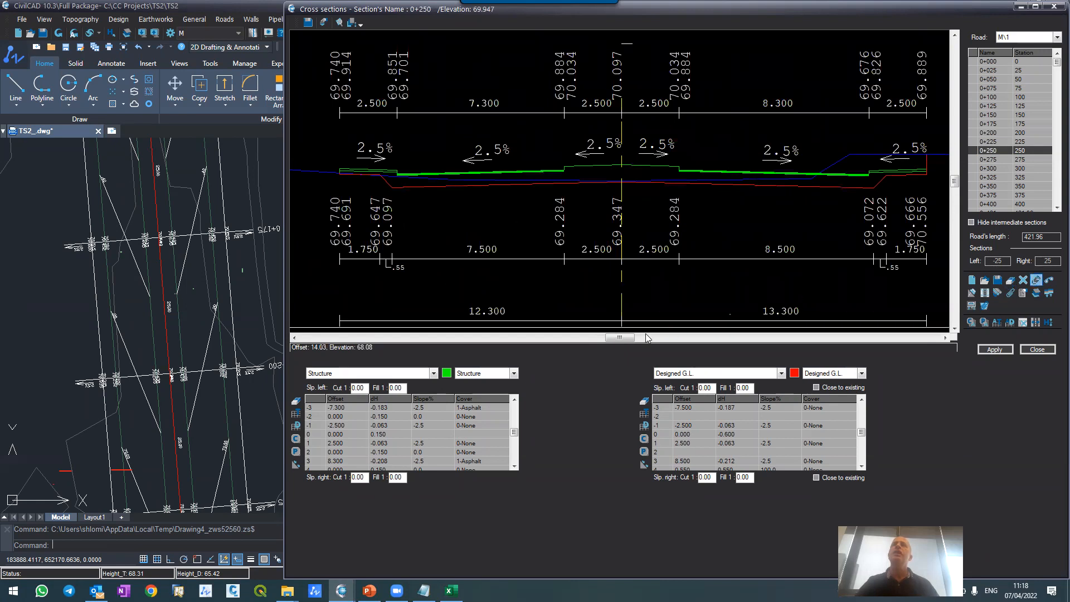
# Step: Regenerate the layout, contours and distances for the current road only, with a contour interval setting of 2
pyautogui.click(1037, 280)
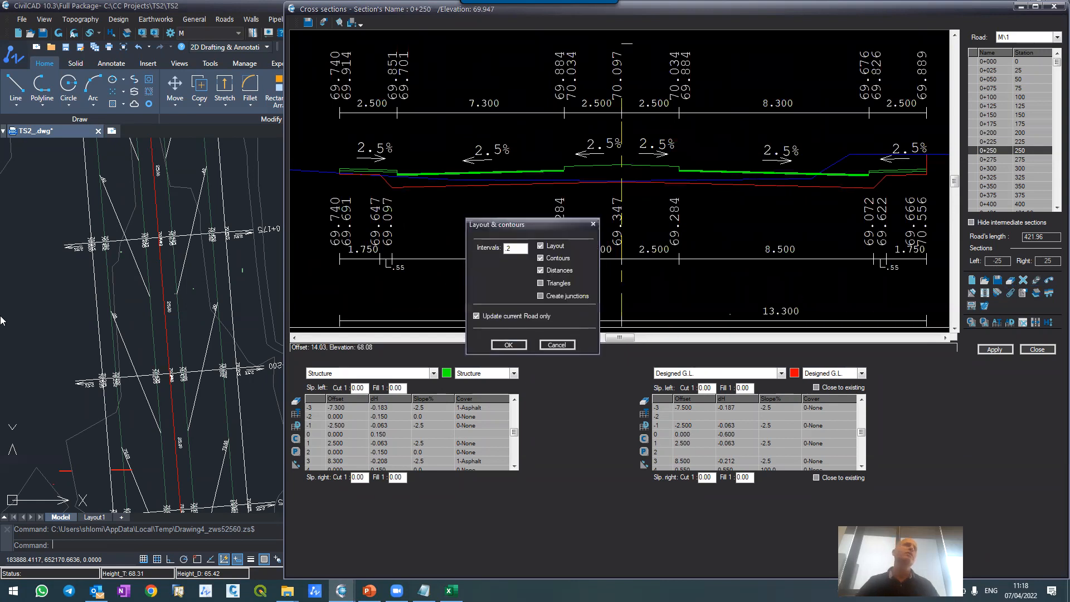
pyautogui.click(509, 346)
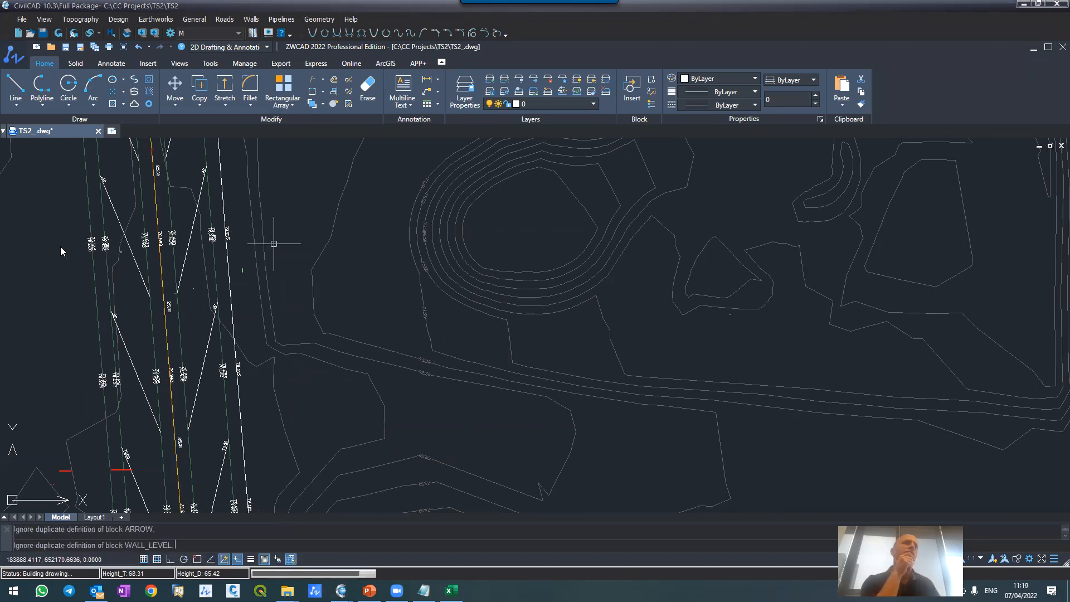
pyautogui.click(61, 248)
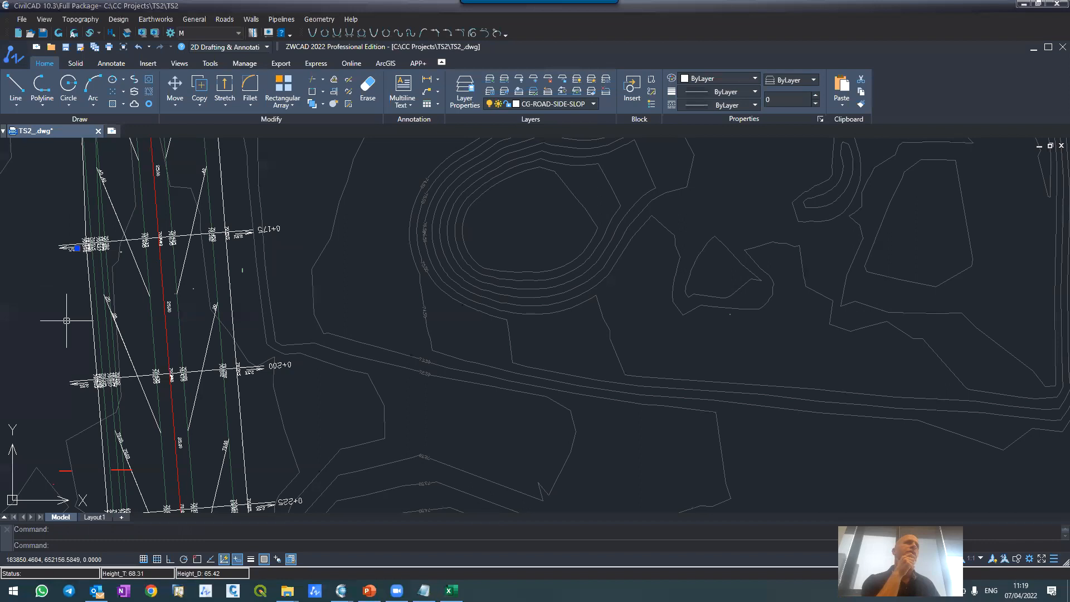
# Step: Freeze the terrain contour layers, including C-TOPO-MINR2, so that only the road layouts remain displayed
pyautogui.scroll(-4, 79, 315)
pyautogui.scroll(5, 26, 146)
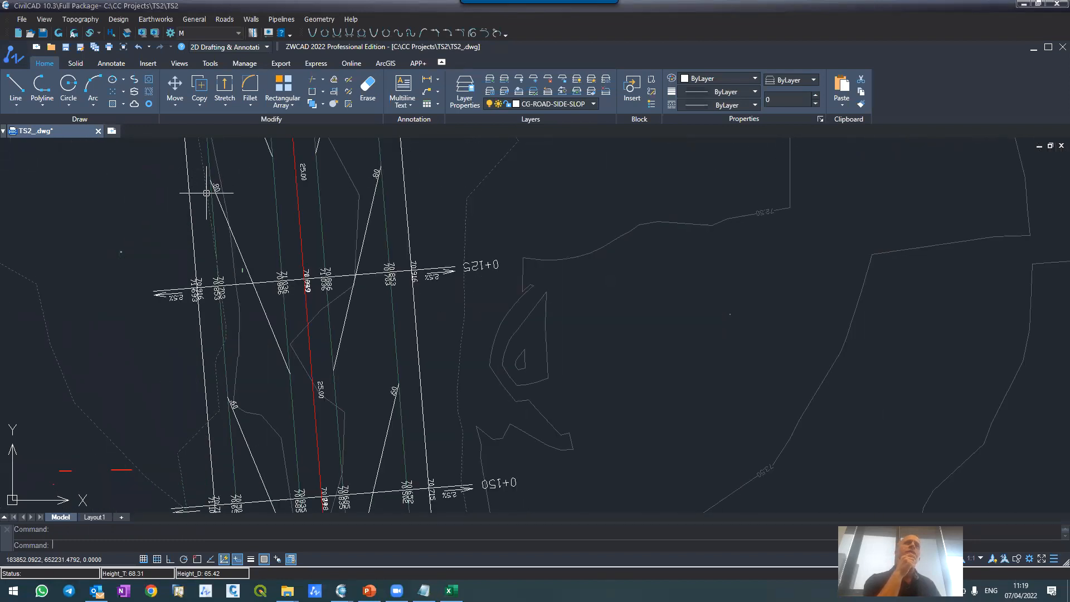
pyautogui.scroll(-5, 206, 193)
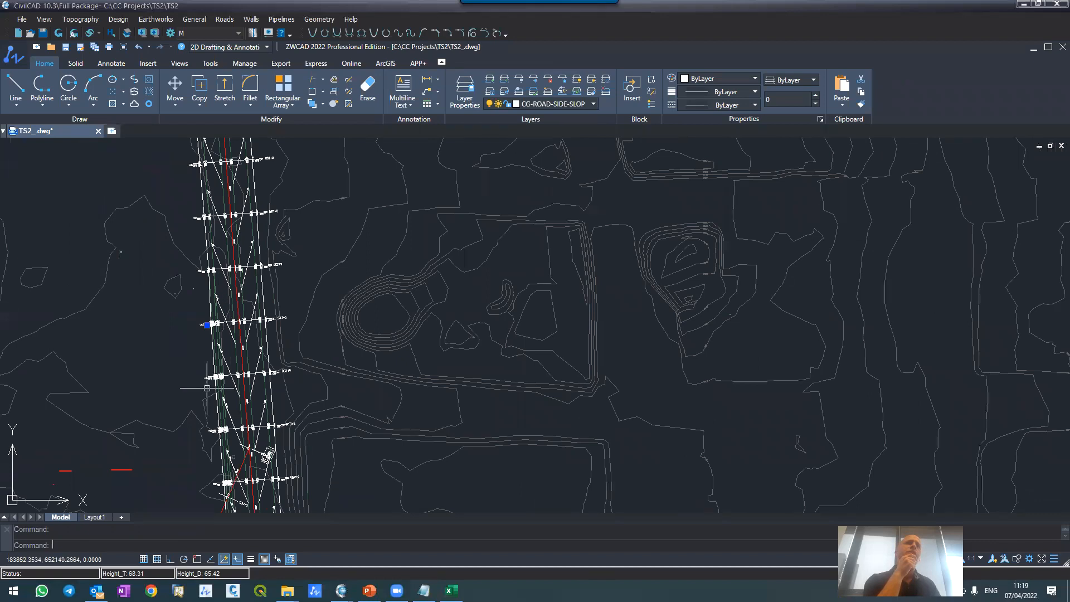
pyautogui.scroll(-2, 195, 269)
pyautogui.scroll(5, 197, 238)
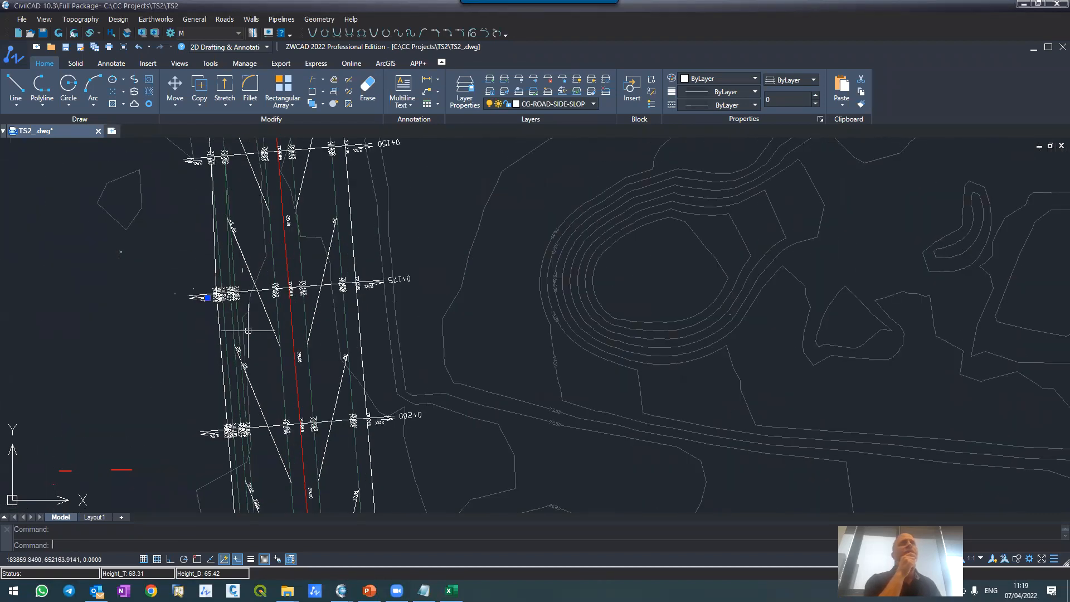
pyautogui.click(533, 79)
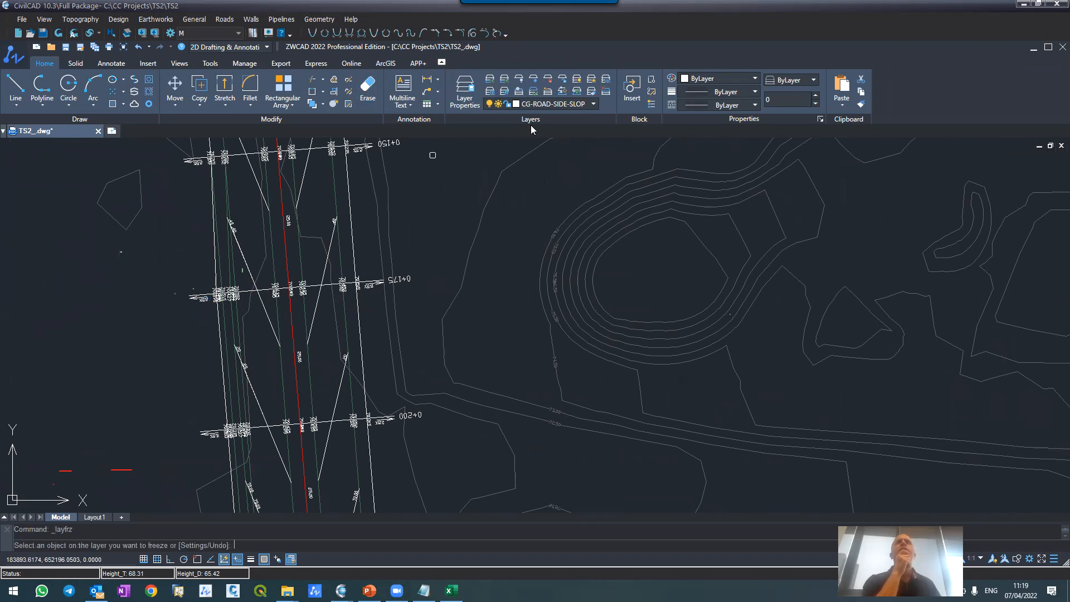
pyautogui.click(563, 222)
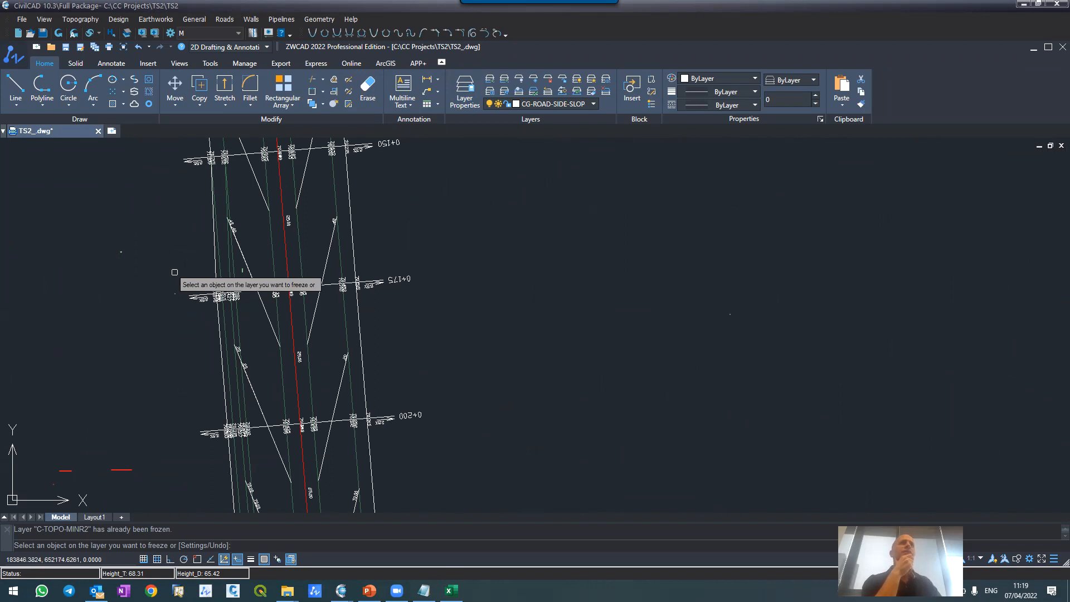
pyautogui.press('Escape')
# Step: Examine road M\1's regenerated layout along the widened right carriageway from 0+175 to the road's end
pyautogui.scroll(-2, 262, 182)
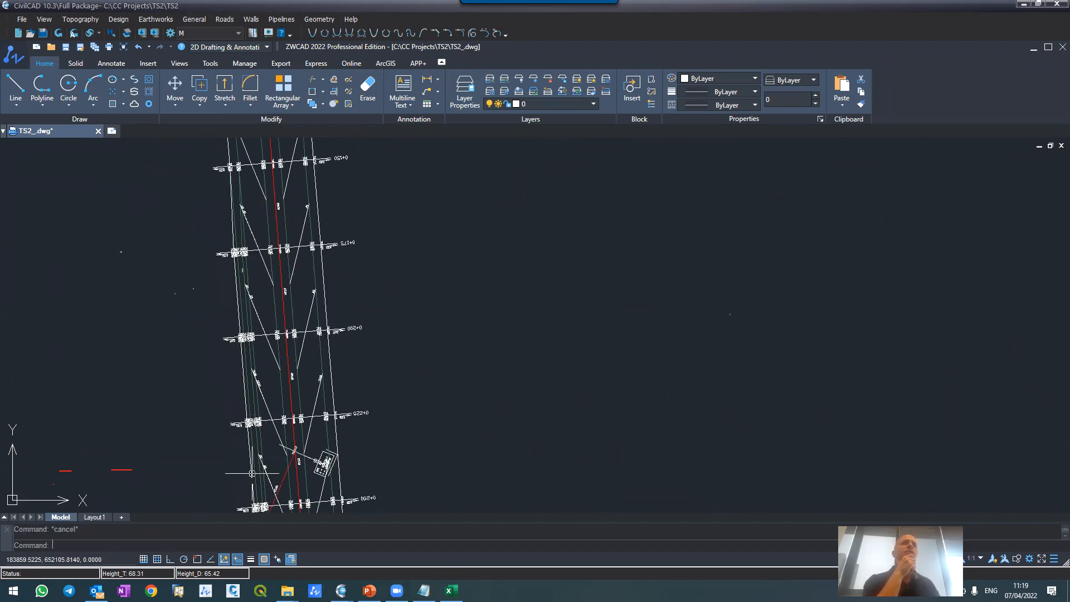
pyautogui.scroll(-3, 242, 406)
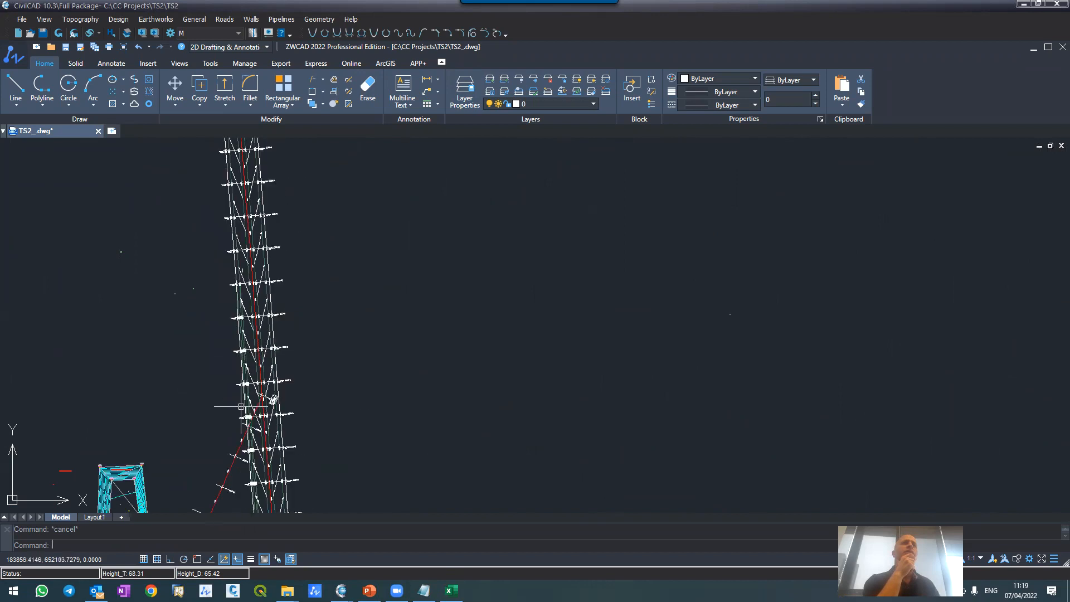
pyautogui.scroll(5, 241, 407)
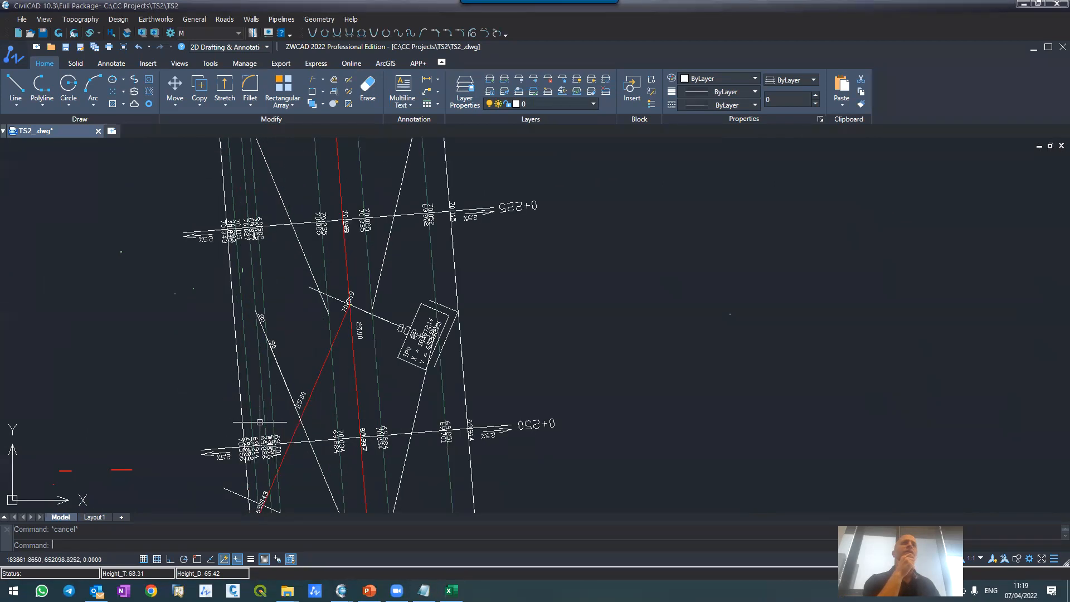
pyautogui.scroll(-5, 260, 422)
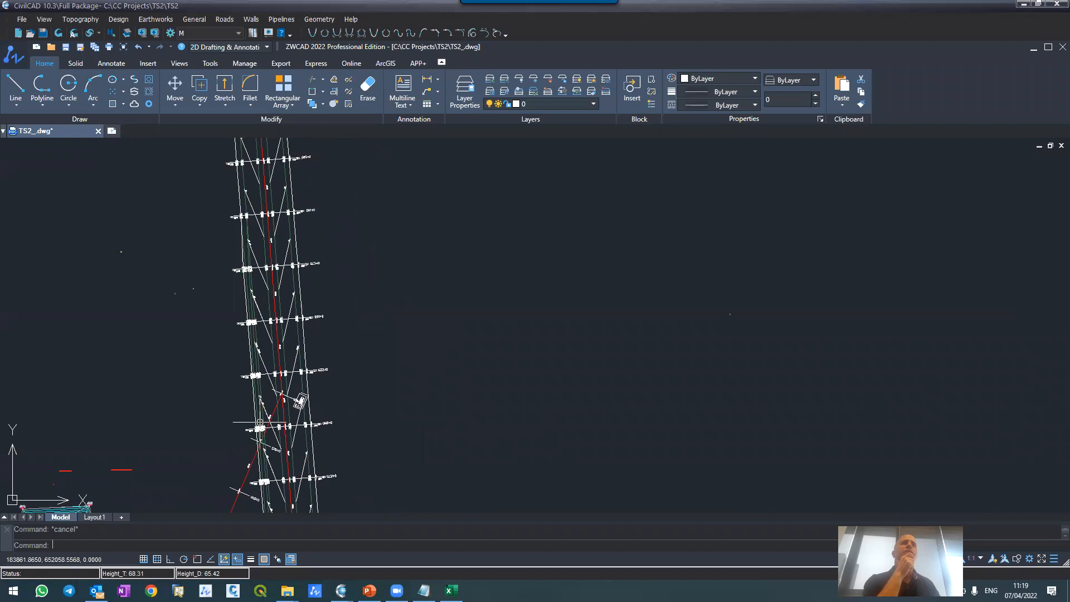
pyautogui.scroll(-3, 260, 422)
pyautogui.scroll(6, 259, 440)
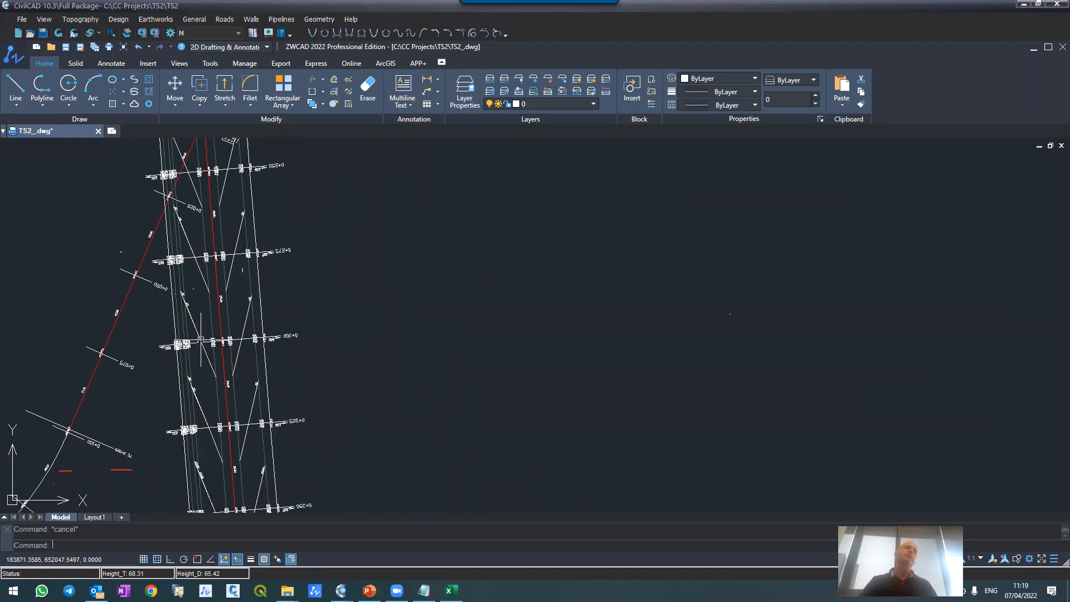
pyautogui.scroll(-4, 189, 419)
pyautogui.scroll(2, 197, 432)
pyautogui.scroll(-4, 197, 432)
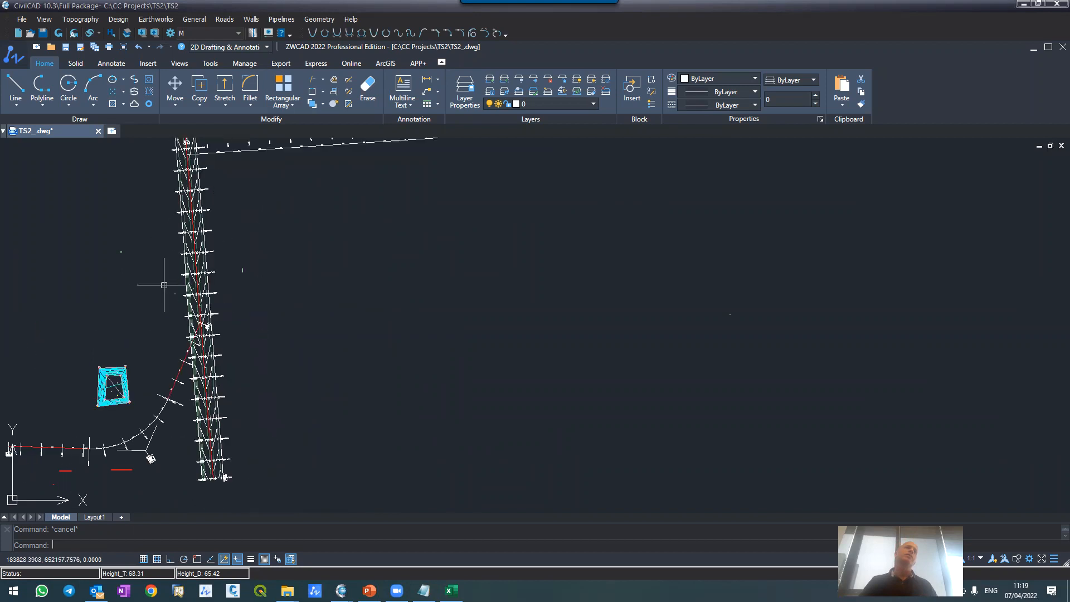
pyautogui.scroll(2, 173, 262)
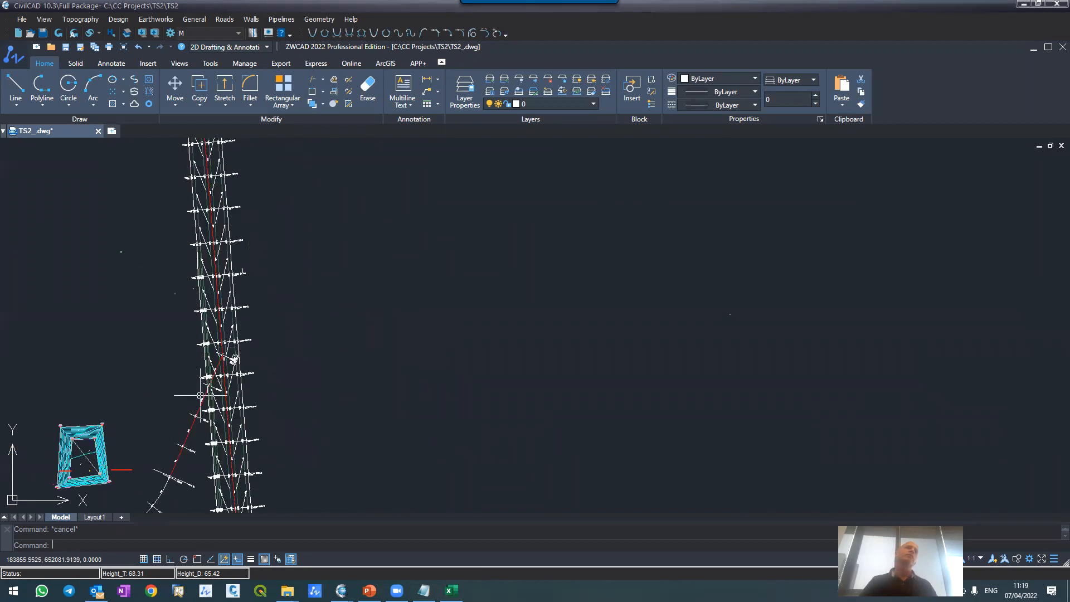
pyautogui.scroll(-2, 144, 253)
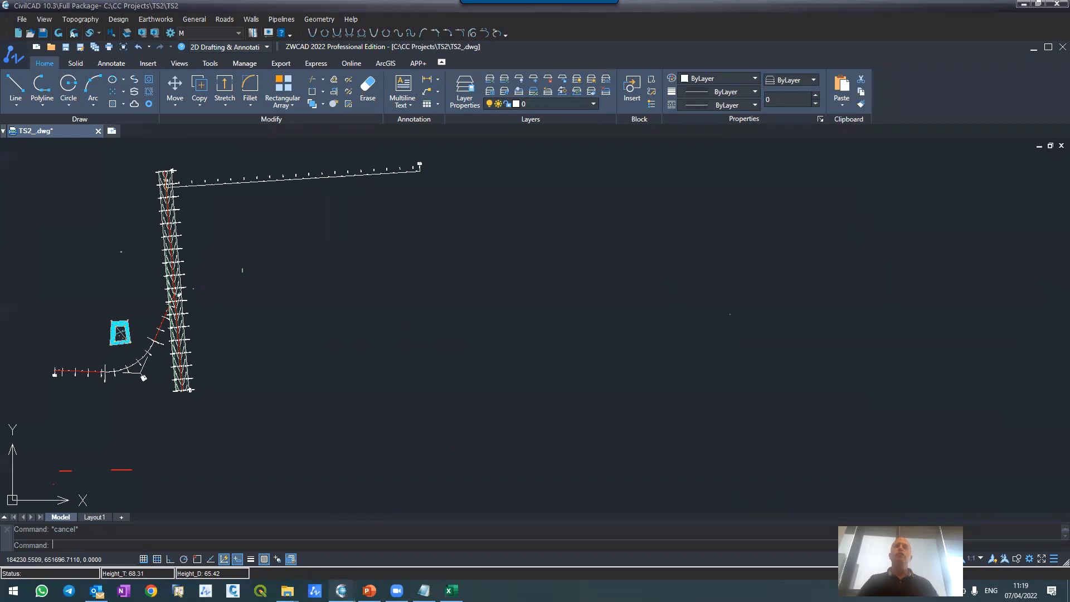
# Step: Return to the Cross sections window showing road M\1's section 0+250
pyautogui.moveTo(341, 590)
pyautogui.click(374, 527)
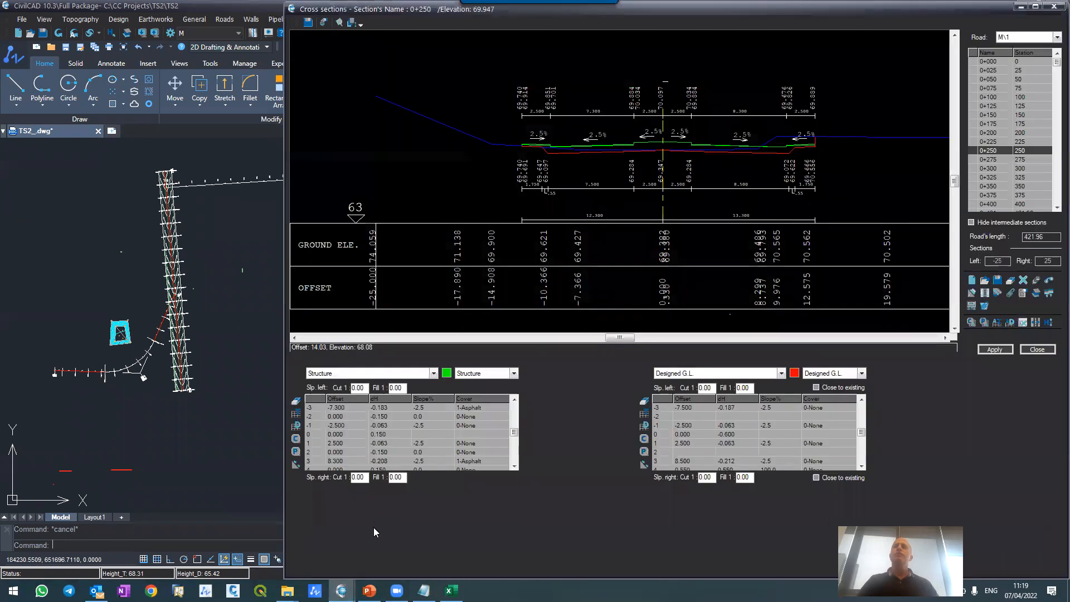
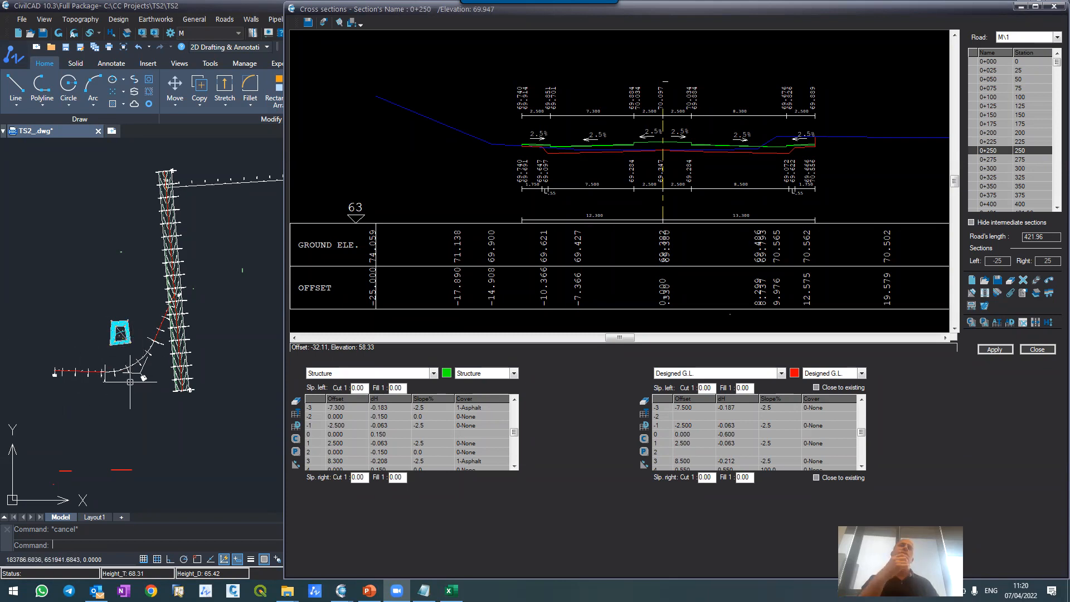
# Step: Look over road M\1 in plan and check its Define & Create Superelevations dialog, leaving the definitions unedited
pyautogui.scroll(2, 182, 335)
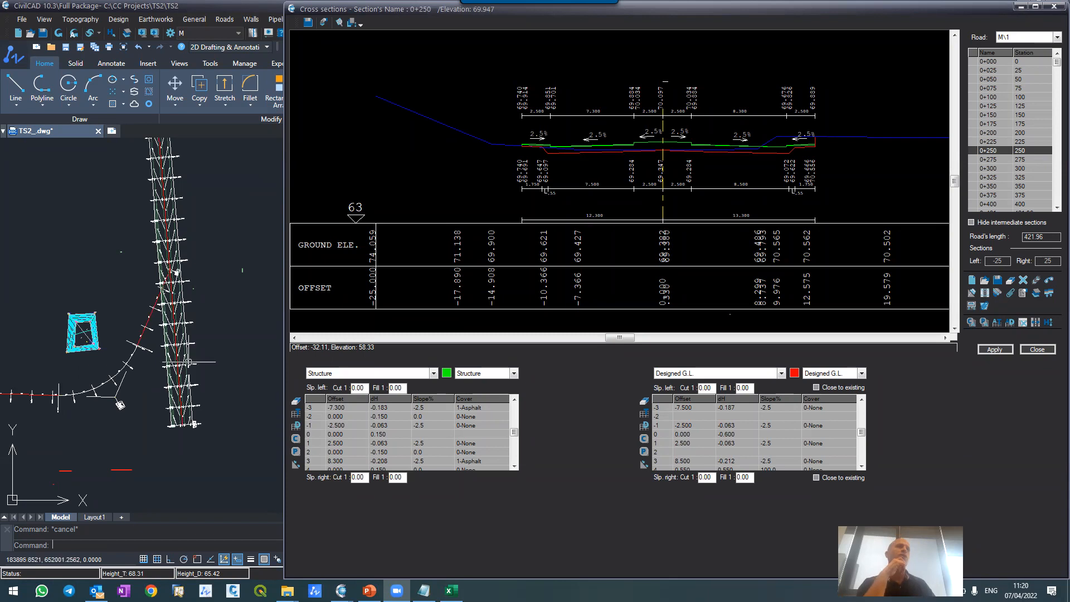
pyautogui.scroll(1, 189, 362)
pyautogui.scroll(-3, 176, 328)
pyautogui.scroll(1, 175, 329)
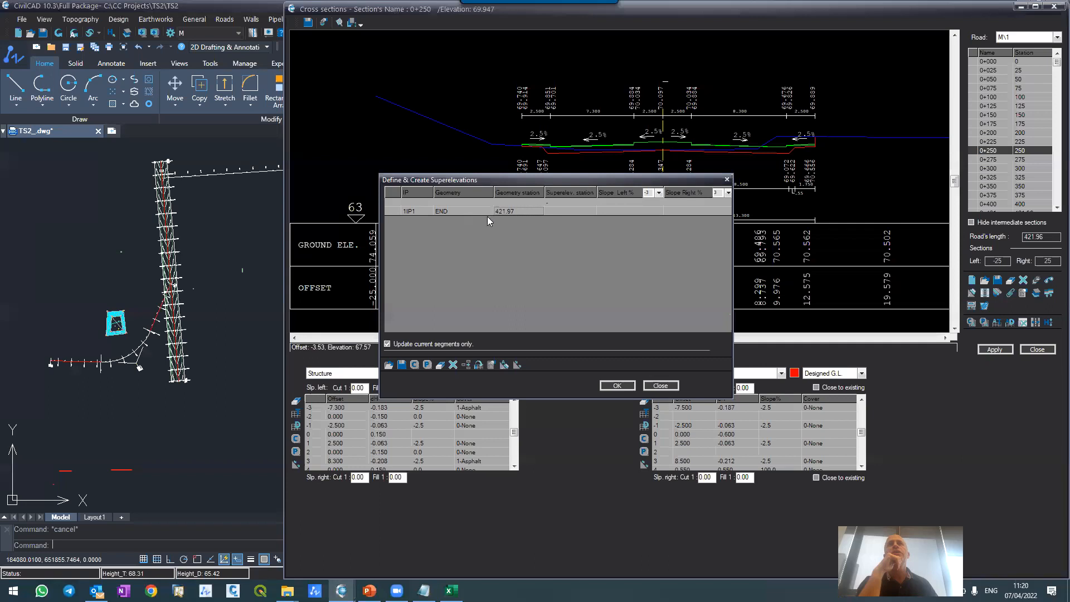
pyautogui.click(653, 387)
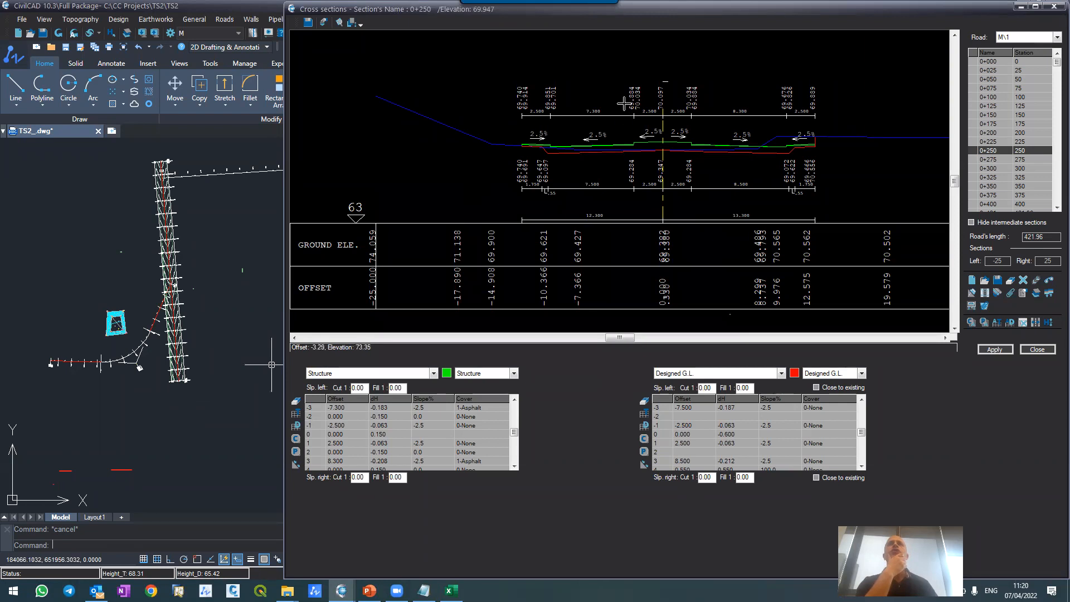
# Step: Inspect the widened right carriageway, sidewalk and designed ground line in cross section 0+250
pyautogui.scroll(3, 626, 107)
pyautogui.scroll(-4, 606, 124)
pyautogui.scroll(4, 659, 143)
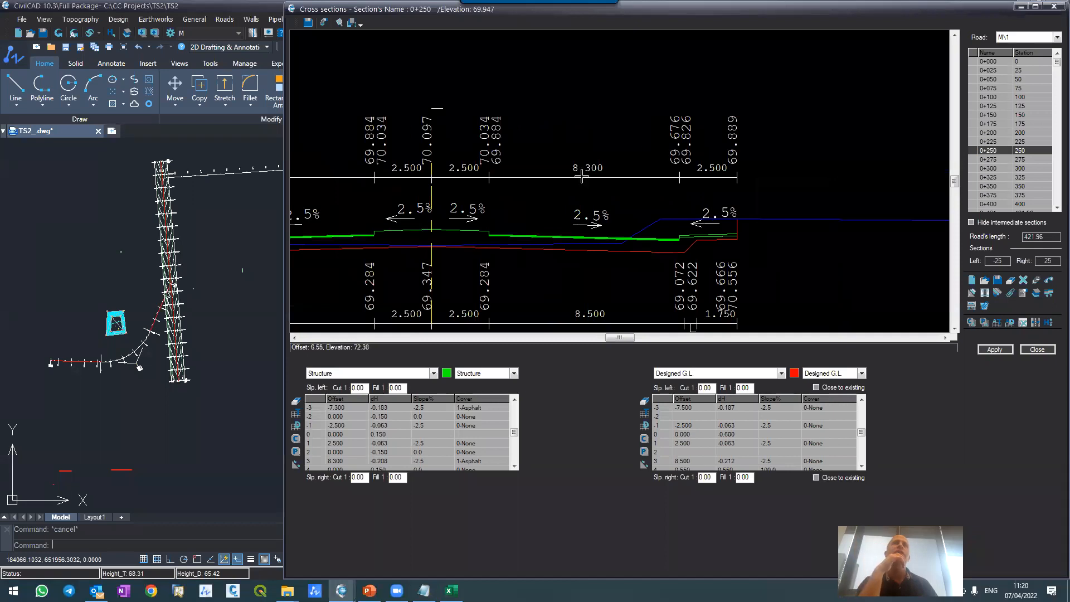
pyautogui.scroll(-2, 582, 176)
pyautogui.scroll(2, 574, 196)
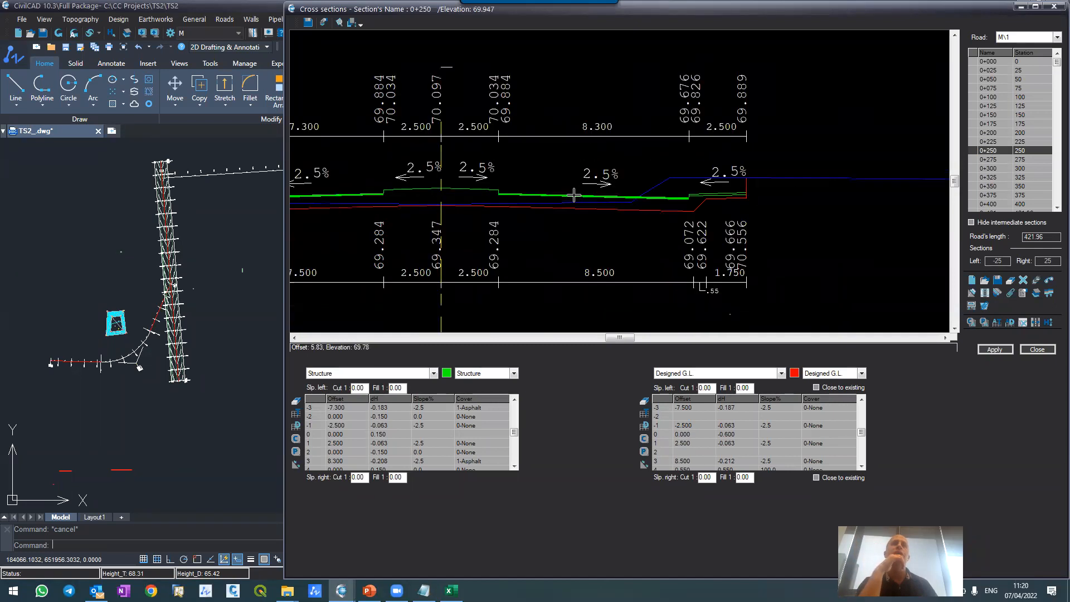
pyautogui.scroll(1, 574, 194)
pyautogui.scroll(-3, 574, 191)
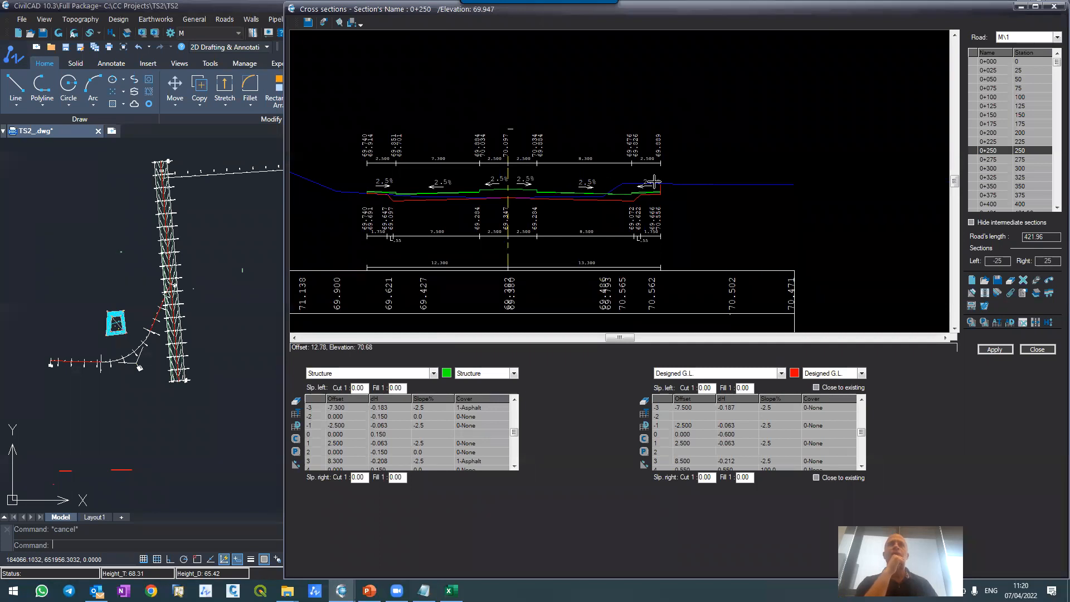
# Step: Display the Right ditch parameters for section 0+250 and inspect the section's right edge
pyautogui.click(701, 376)
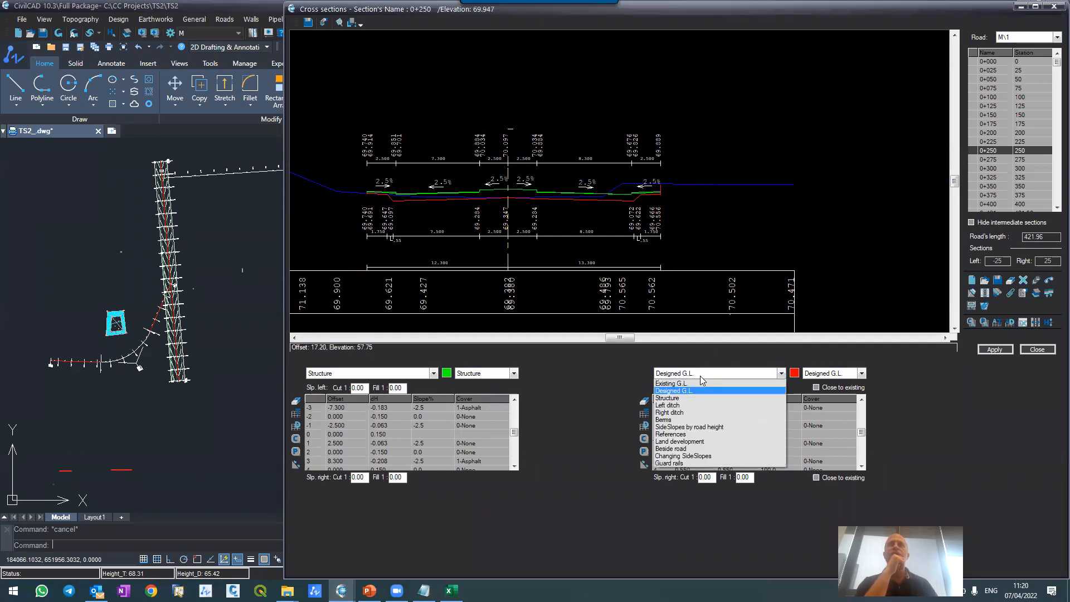
pyautogui.click(693, 412)
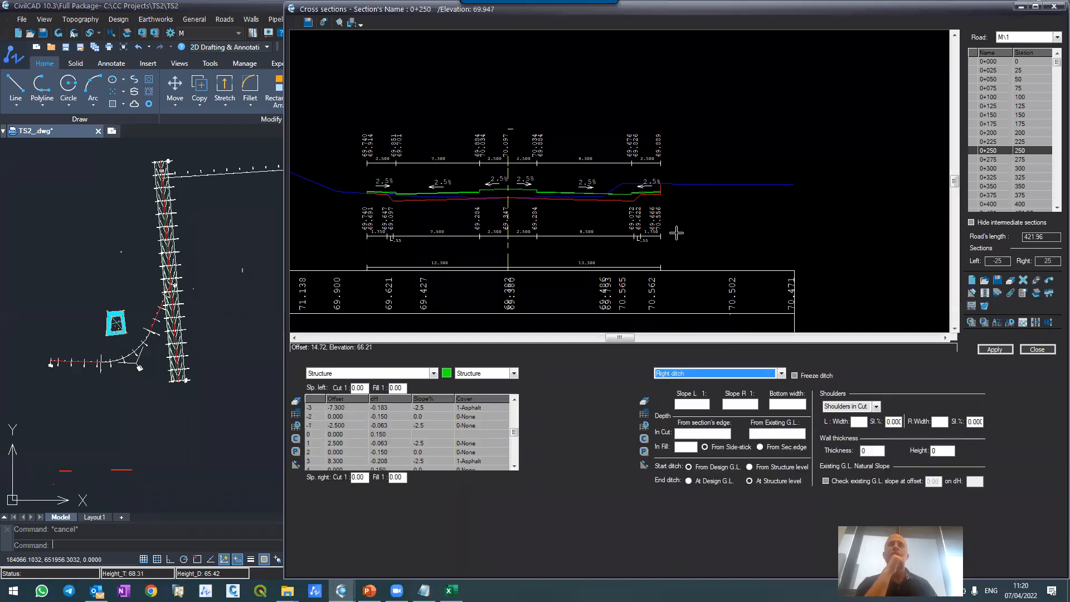
pyautogui.scroll(4, 663, 187)
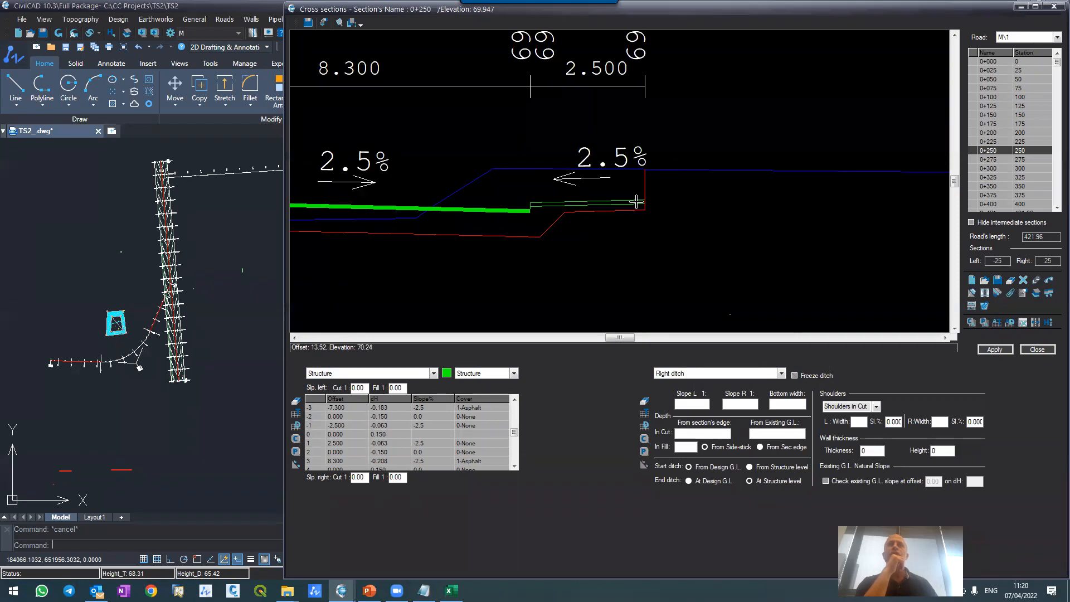
pyautogui.click(674, 375)
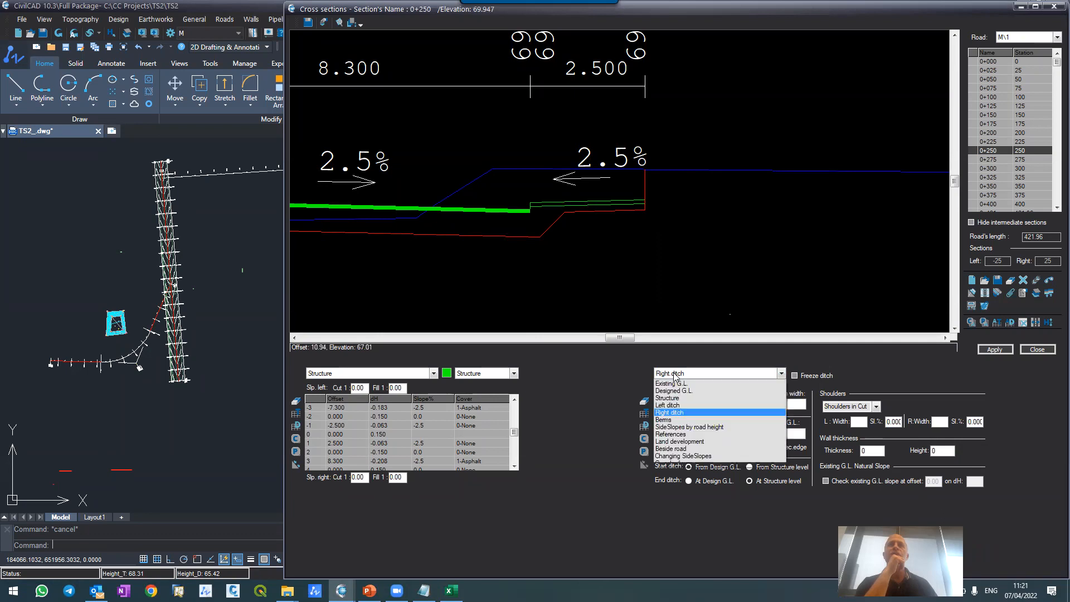
# Step: Switch to section 0+000 and set the Designed G.L. right side slopes to 1:2 for both cut and fill
pyautogui.click(998, 63)
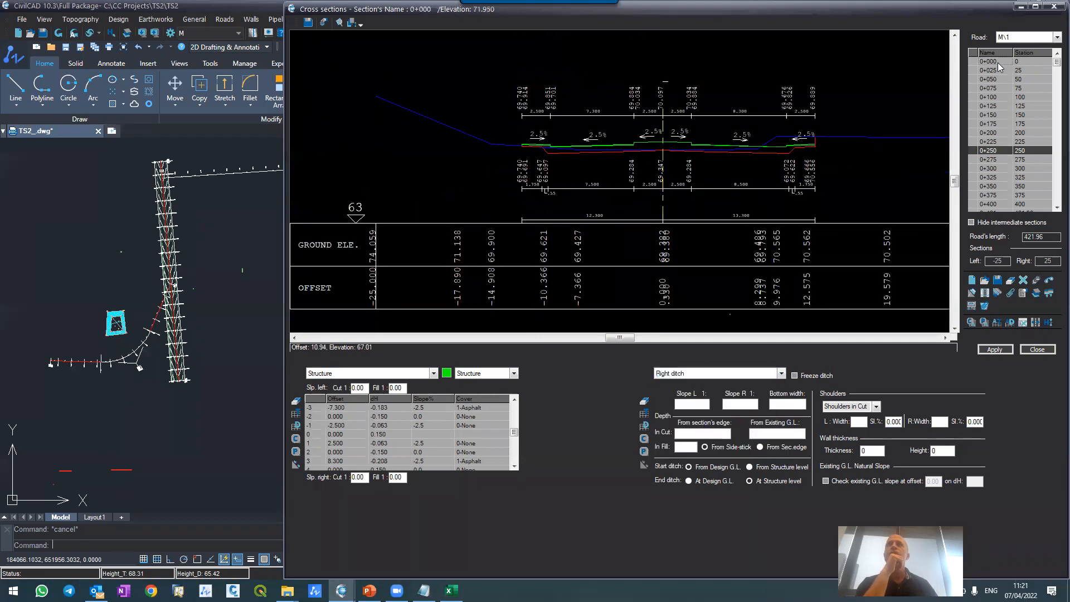
pyautogui.click(712, 373)
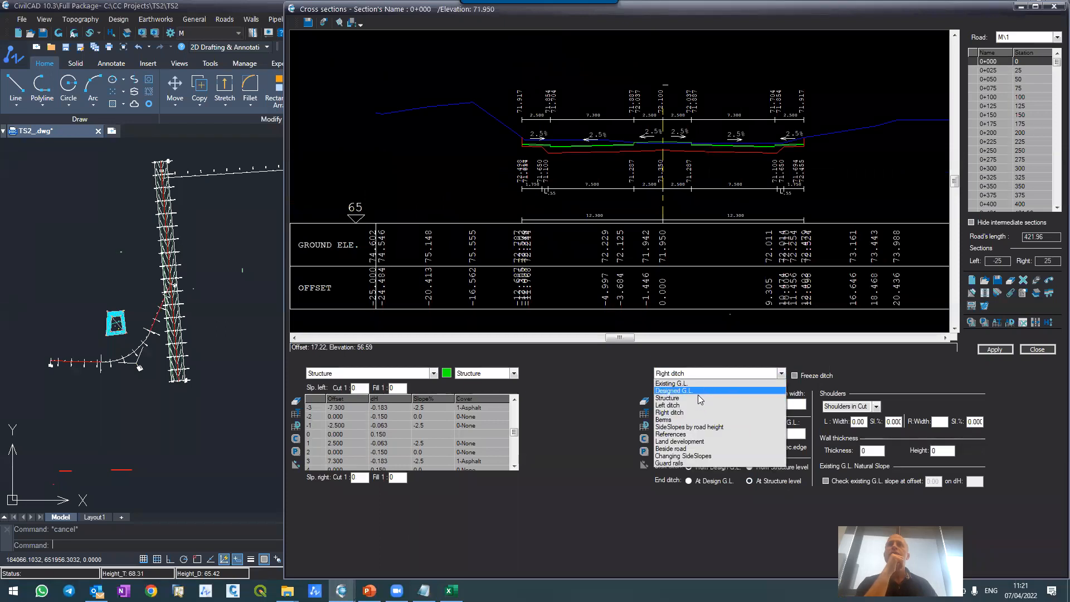
pyautogui.click(699, 391)
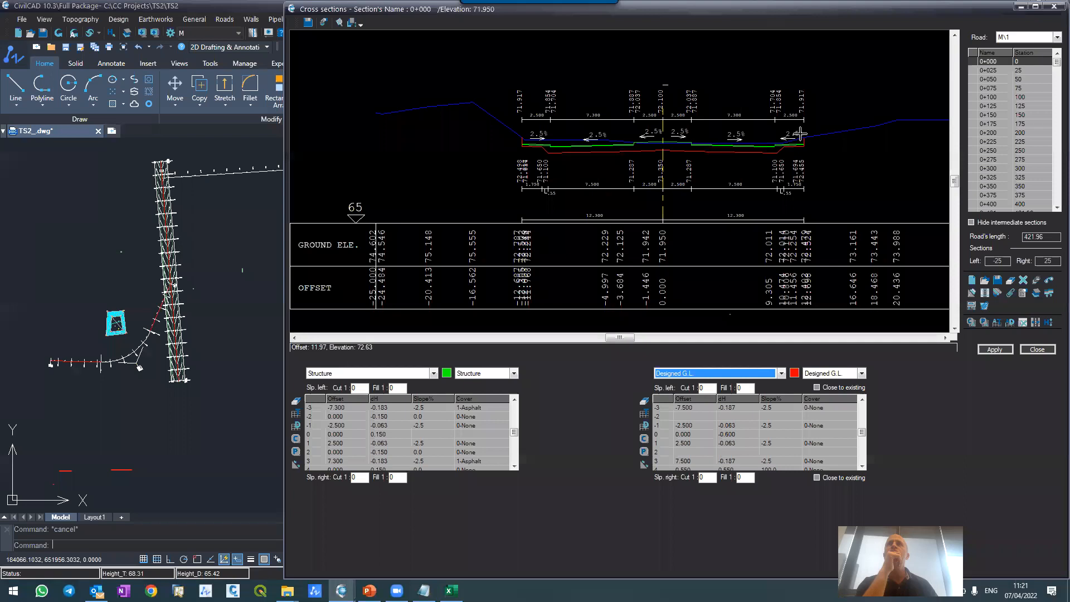
pyautogui.scroll(5, 800, 134)
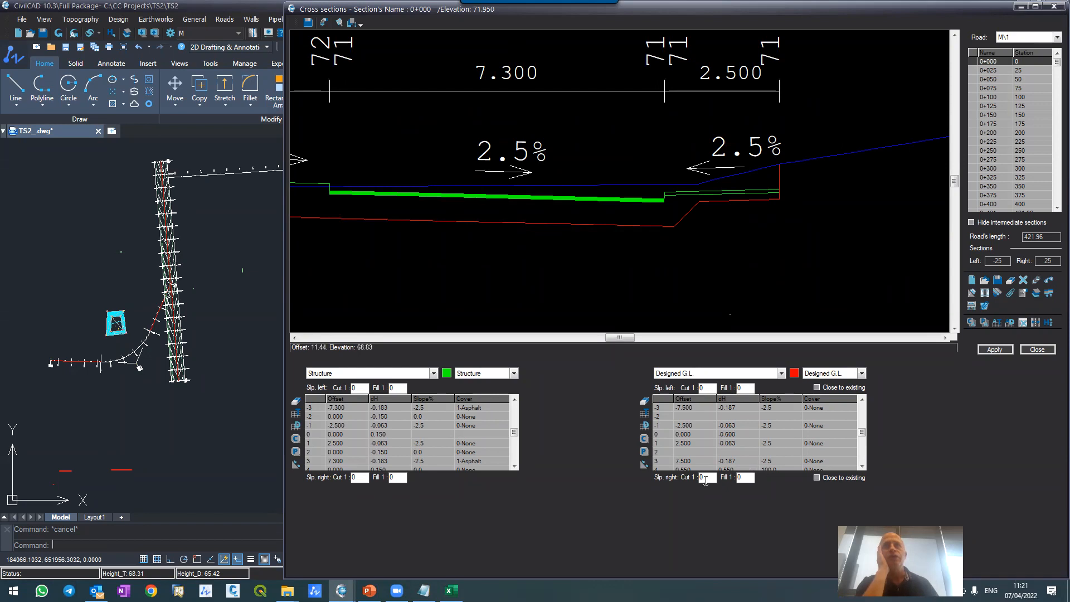
pyautogui.write('2')
pyautogui.click(738, 479)
pyautogui.write('2')
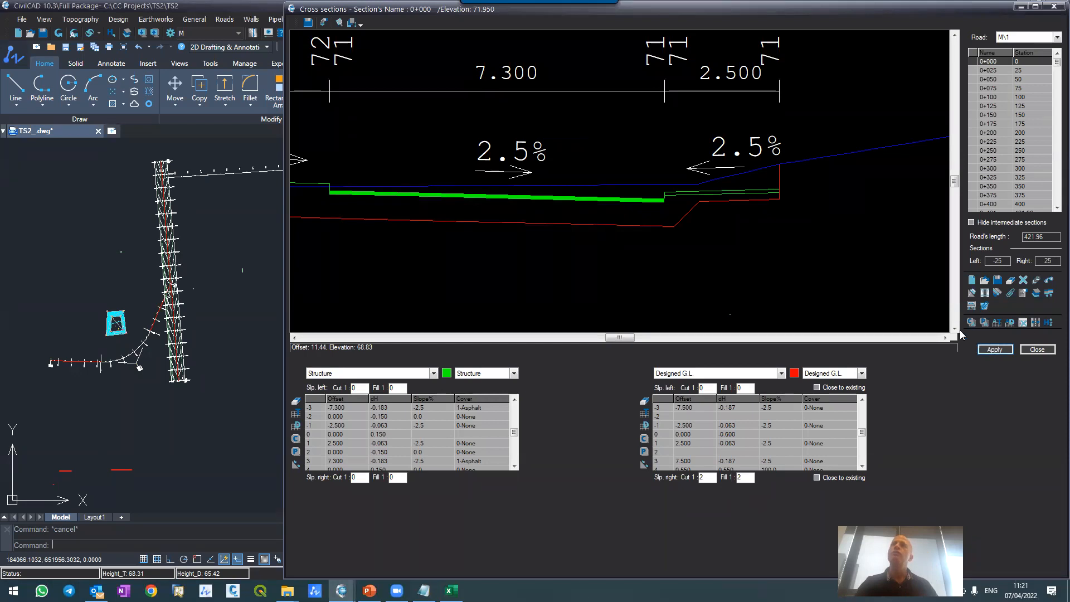
# Step: Define the right ditch of section 0+000 with left and right slopes of 1:2 and a bottom width of 0.6
pyautogui.scroll(6, 805, 132)
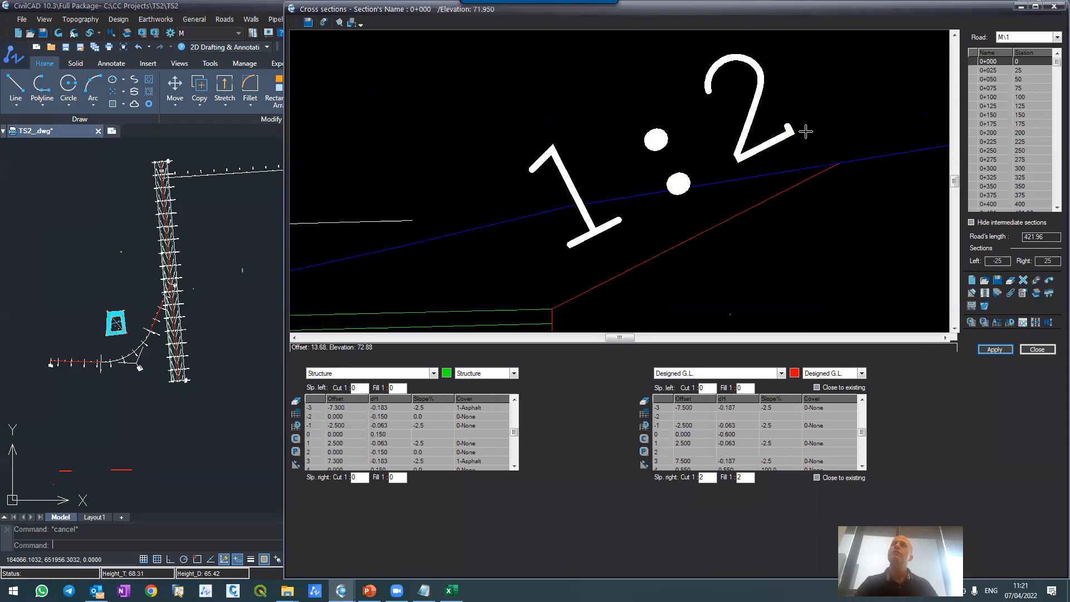
pyautogui.scroll(-2, 741, 166)
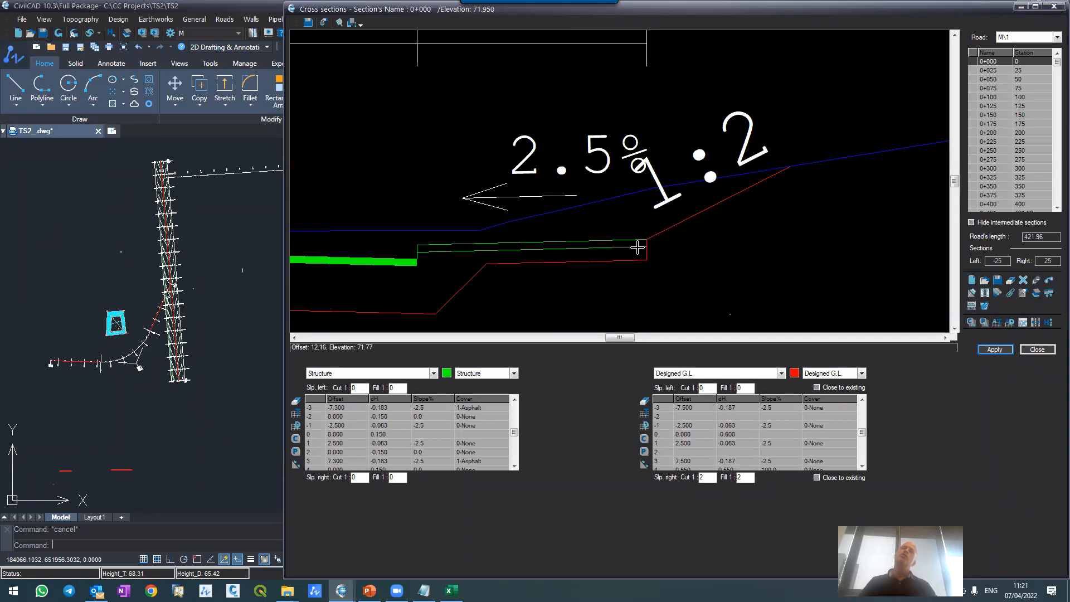
pyautogui.scroll(-1, 702, 165)
pyautogui.scroll(1, 702, 165)
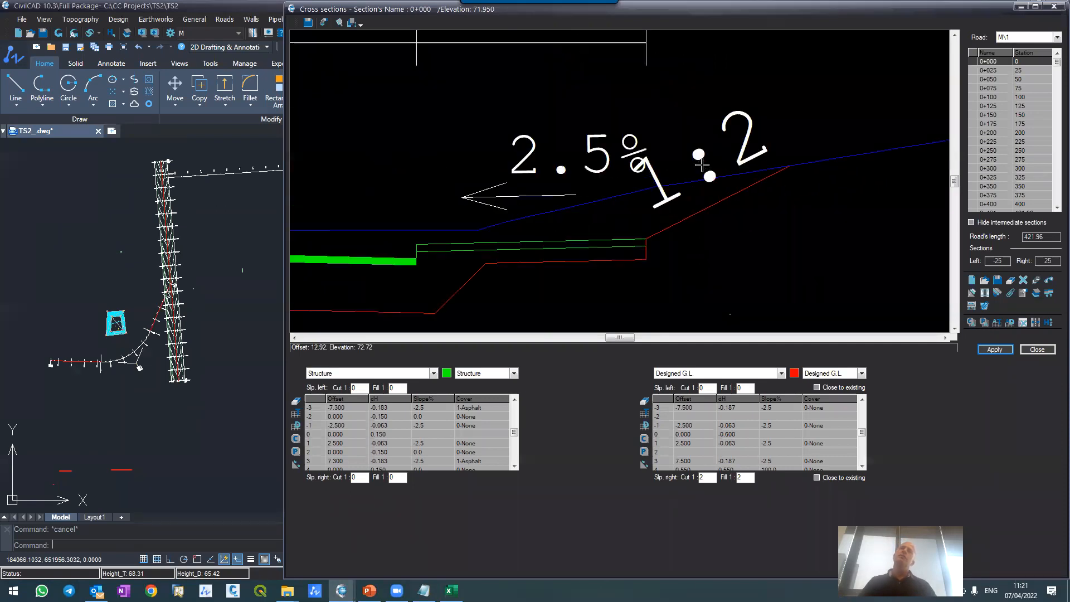
pyautogui.scroll(-2, 702, 165)
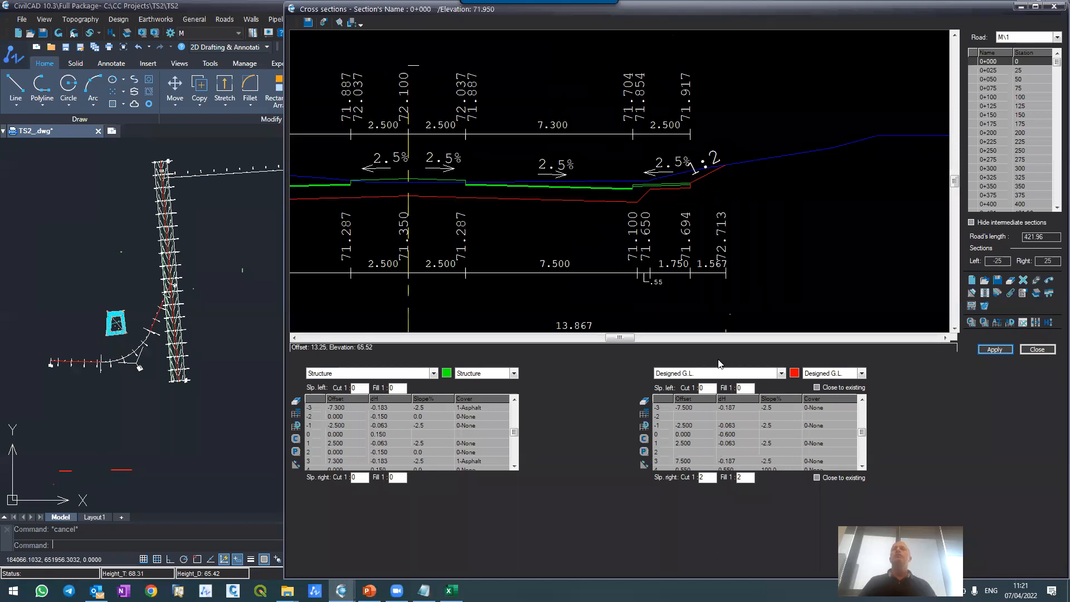
pyautogui.click(713, 373)
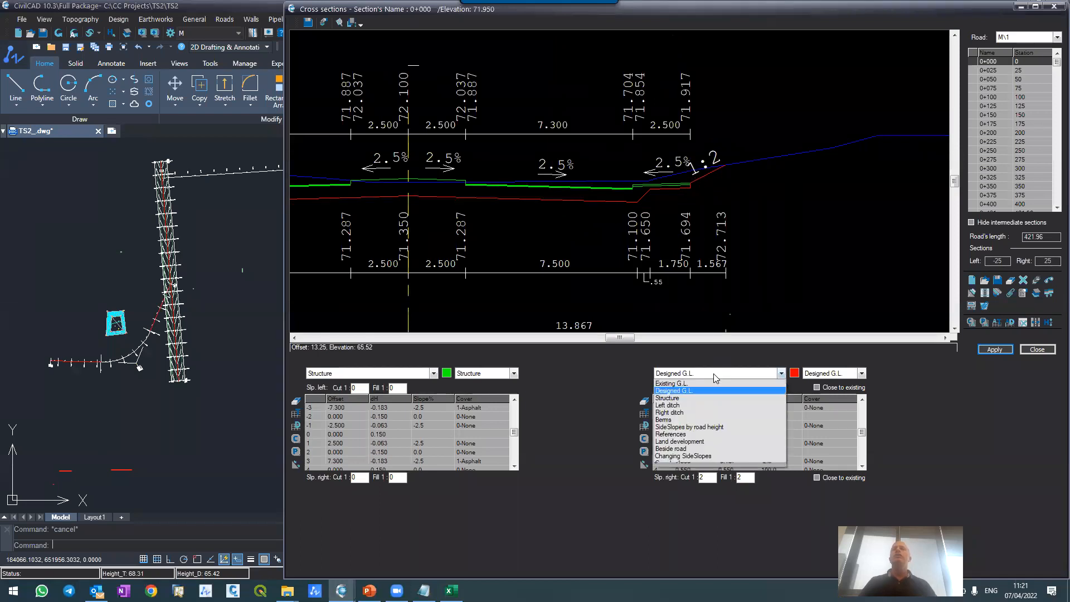
pyautogui.click(702, 413)
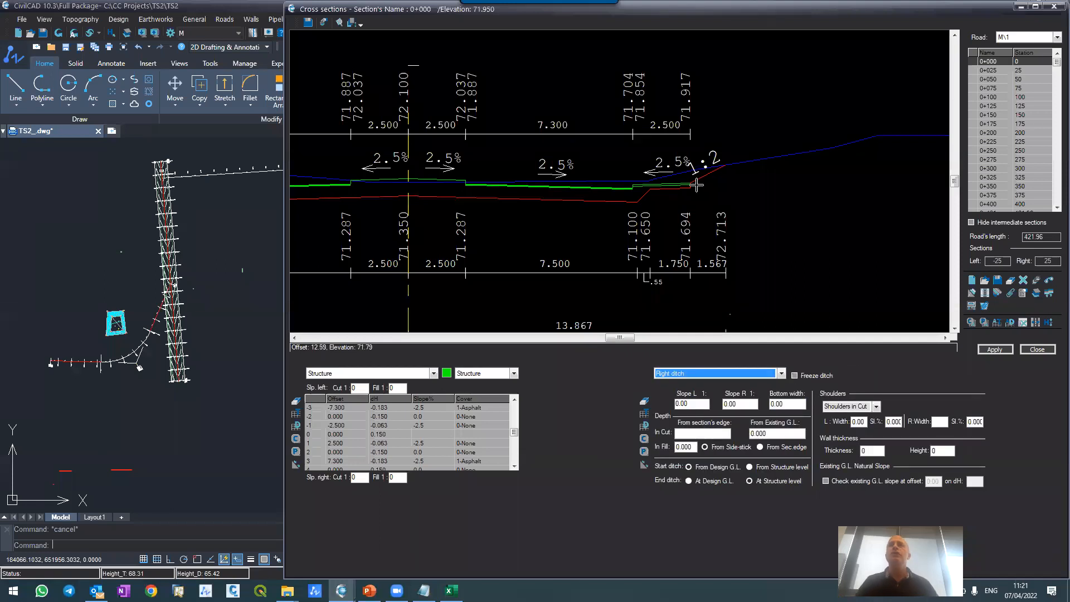
pyautogui.scroll(2, 696, 167)
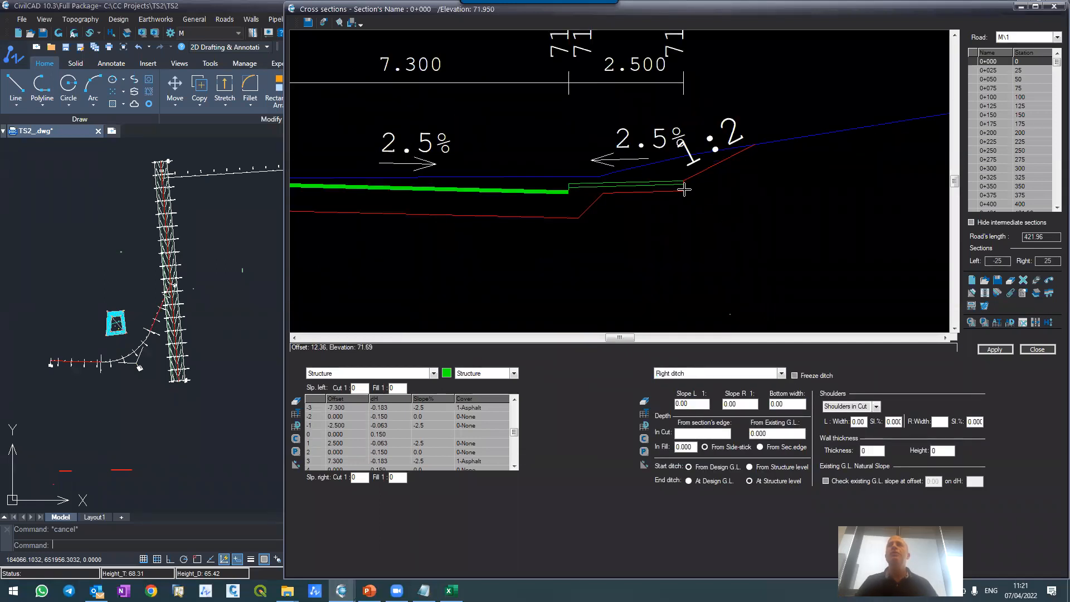
pyautogui.moveTo(702, 406); pyautogui.dragTo(592, 397)
pyautogui.write('2')
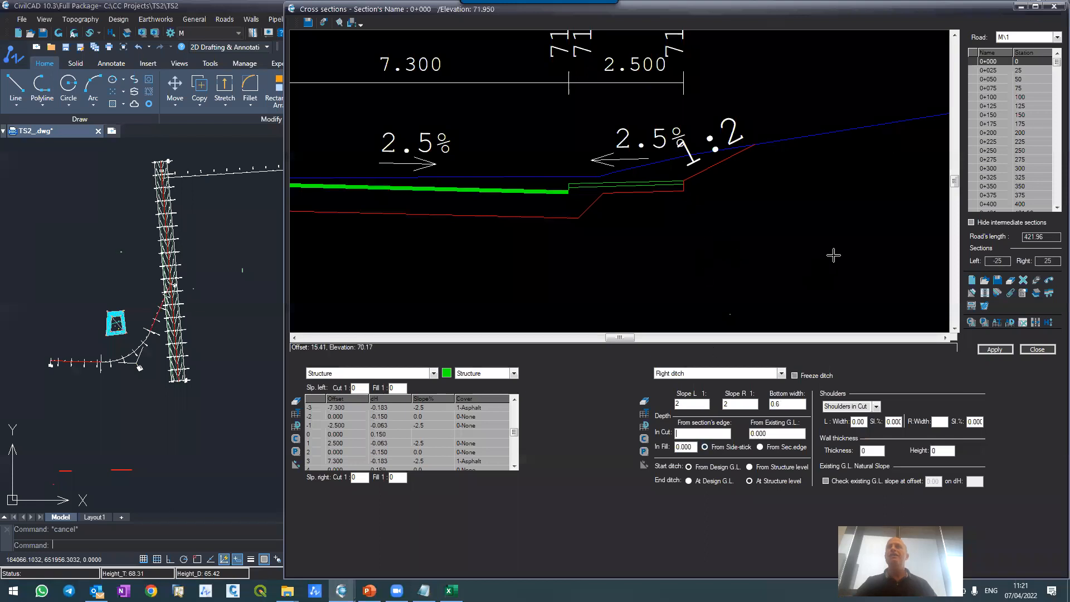
# Step: Set the right ditch depths to 0.5 in cut from the section's edge and existing G.L. and 0.5 in fill, and apply
pyautogui.click(680, 433)
pyautogui.write('0.5')
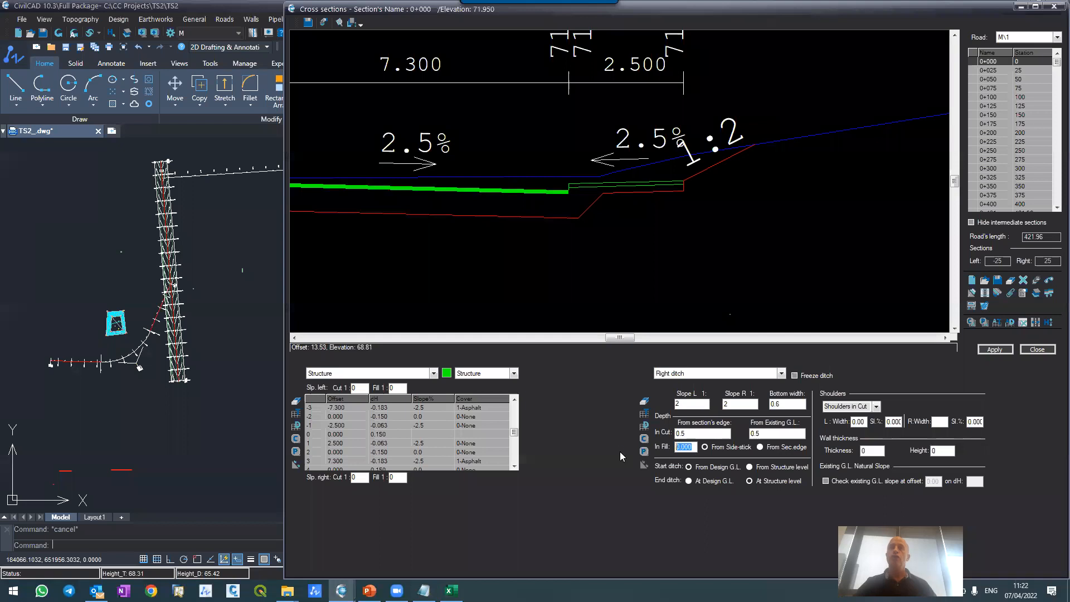
pyautogui.write('0.5')
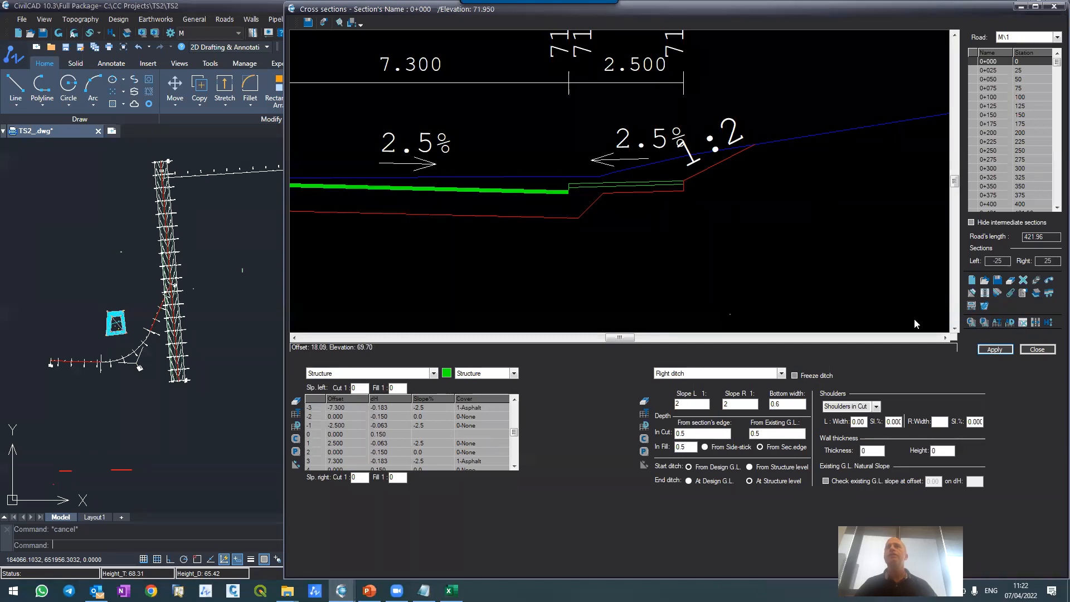
pyautogui.click(995, 349)
# Step: Set the Structure layer's right slopes at section 0+000 to 1:2 for both cut and fill, and apply
pyautogui.scroll(4, 795, 148)
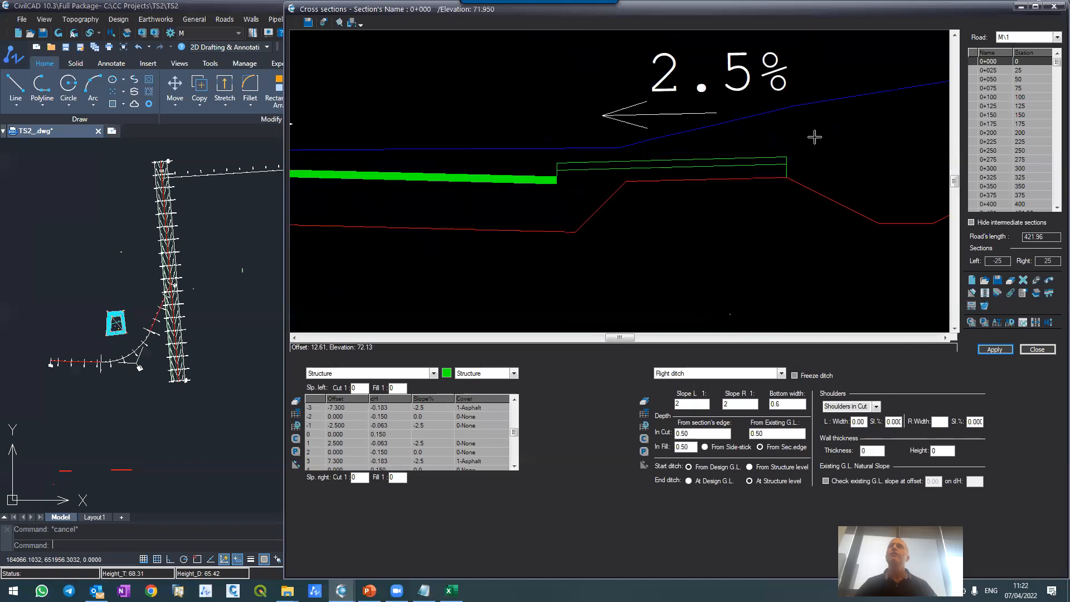
pyautogui.scroll(-4, 748, 151)
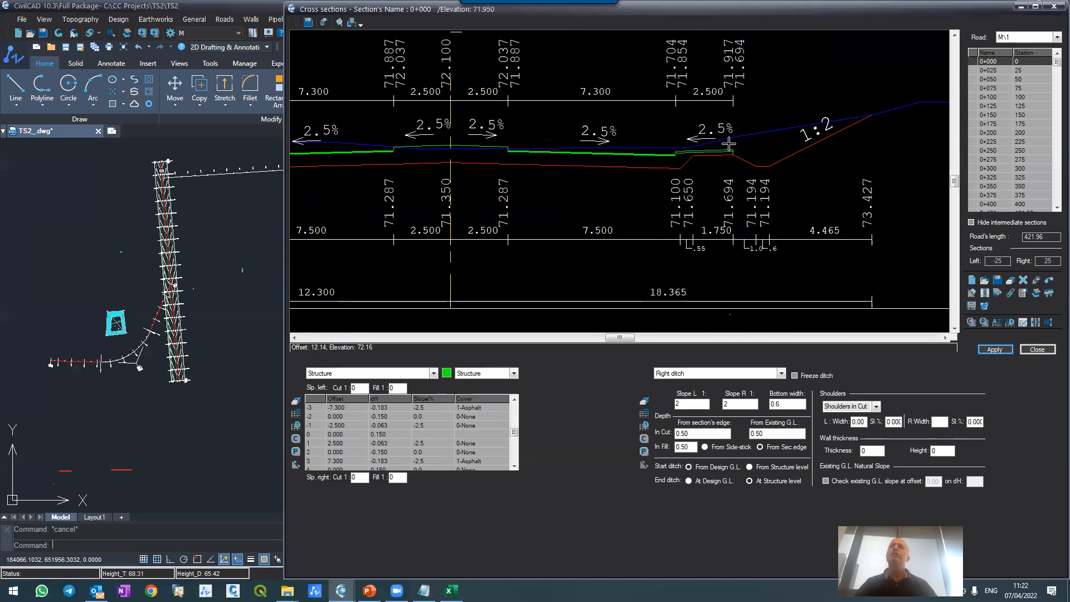
pyautogui.scroll(3, 765, 163)
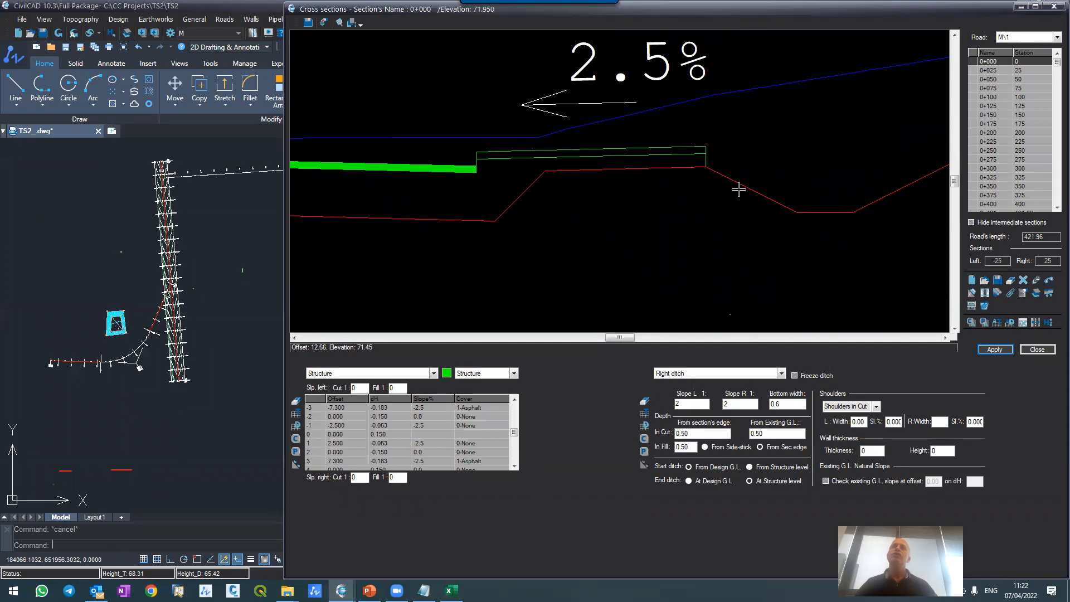
pyautogui.click(359, 478)
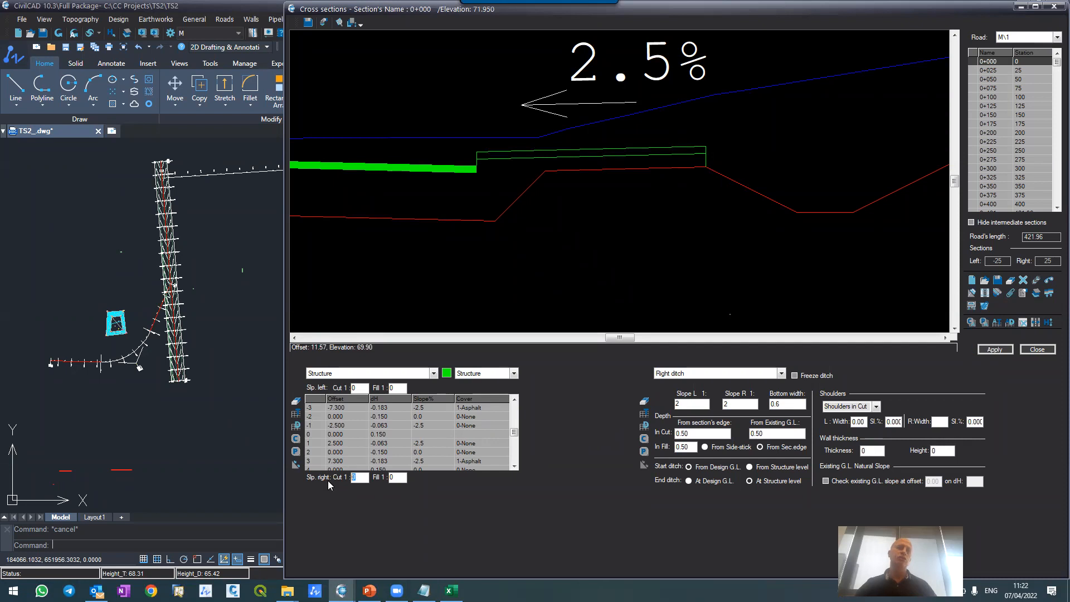
pyautogui.click(393, 476)
pyautogui.write('2')
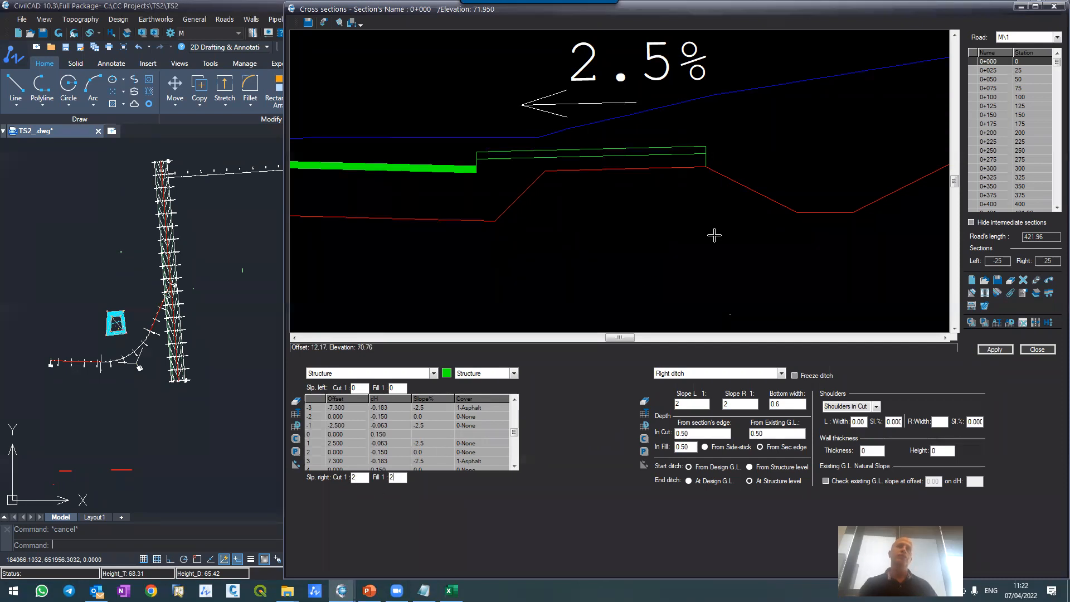
pyautogui.click(994, 349)
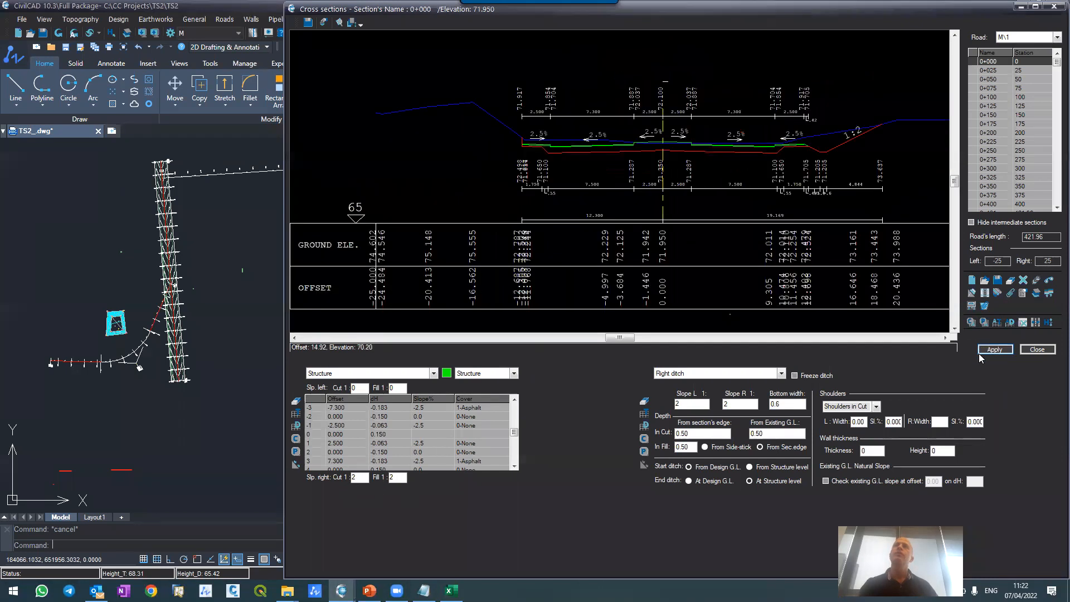
# Step: Examine how the structure's right edge slope meets the designed ground line and ditch at section 0+000
pyautogui.scroll(5, 783, 143)
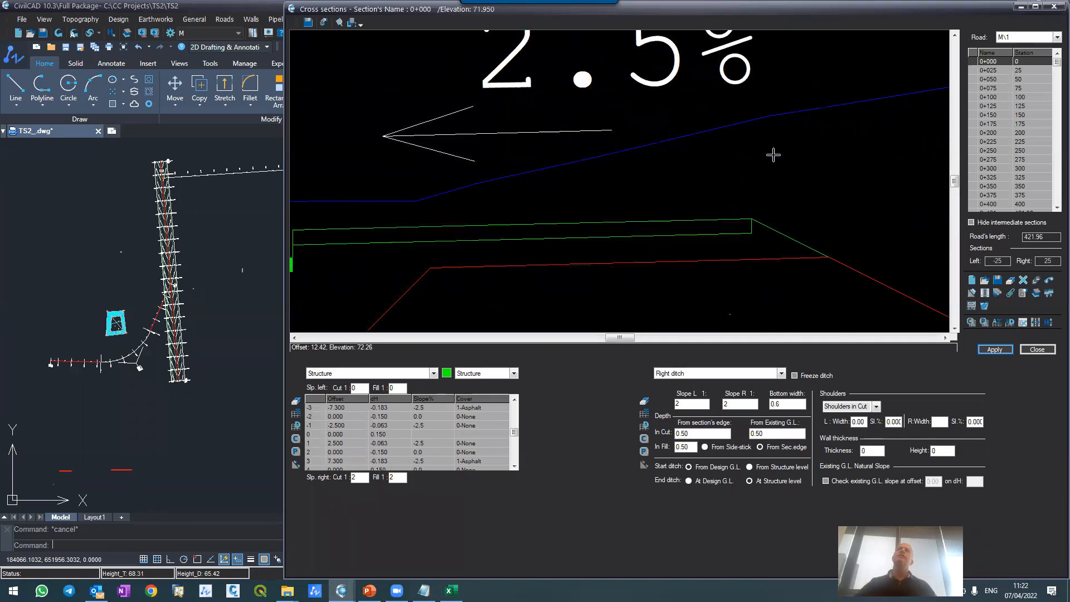
pyautogui.scroll(-2, 774, 154)
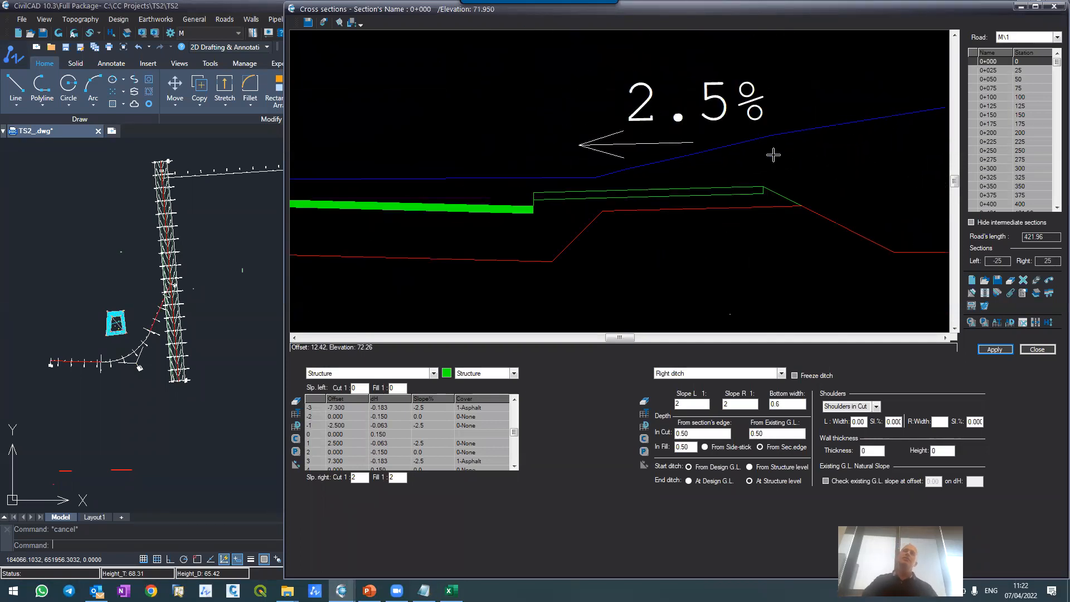
pyautogui.scroll(-2, 779, 117)
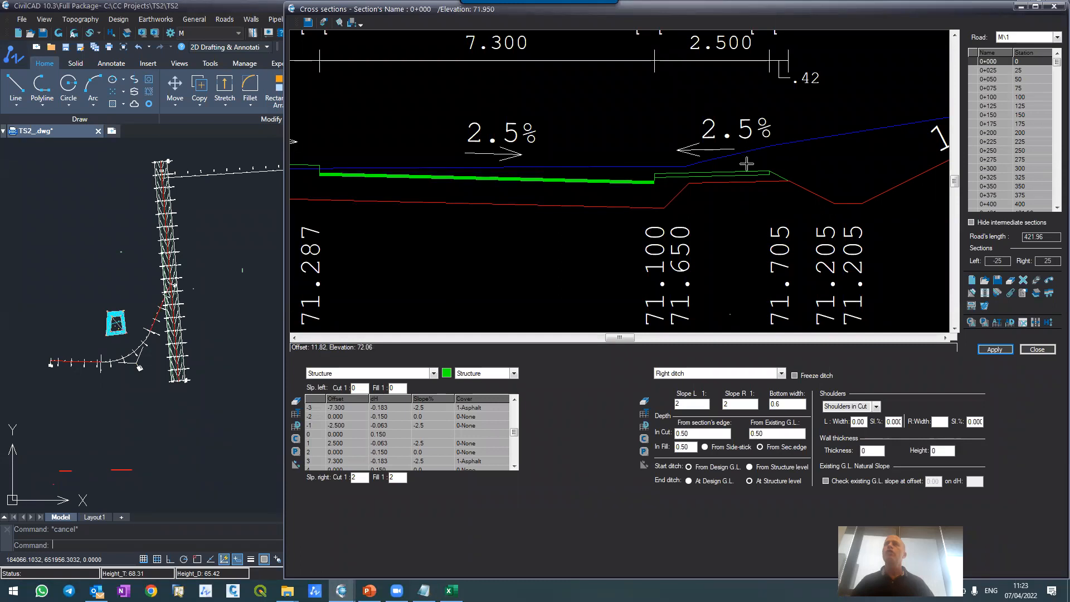
pyautogui.scroll(3, 752, 165)
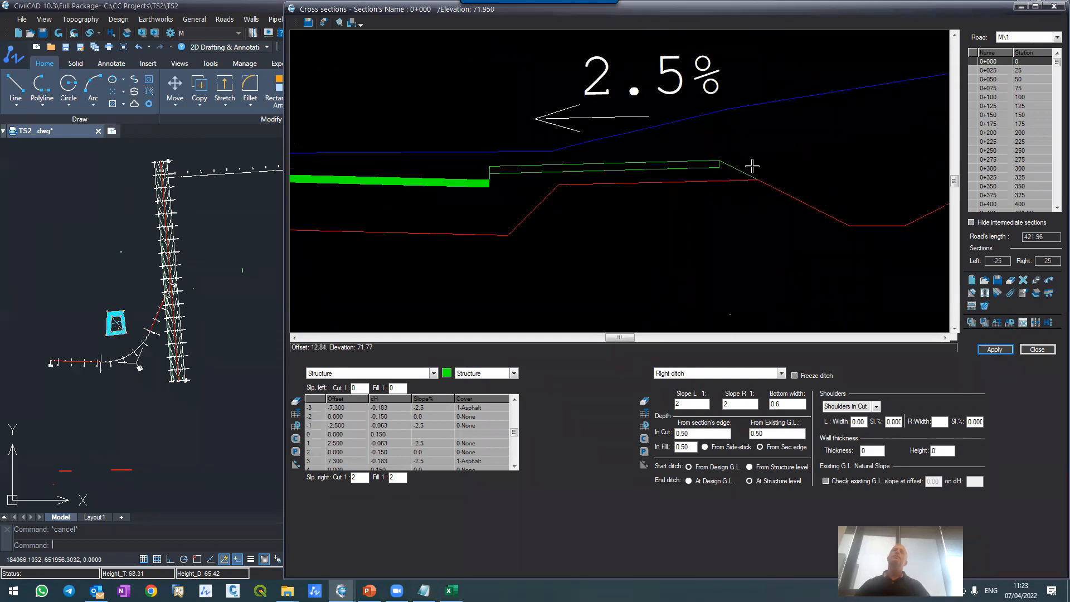
# Step: Send the Structure layer's right cut and fill slopes of 1:2 from section 0+000 to all sections
pyautogui.scroll(-3, 753, 168)
pyautogui.scroll(-5, 752, 167)
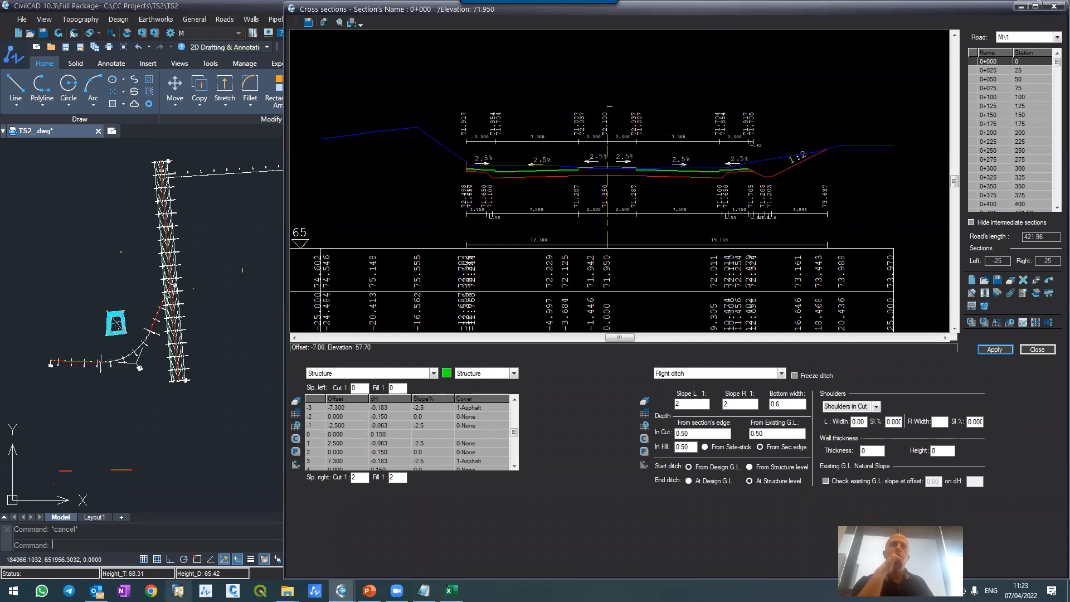
pyautogui.doubleClick(362, 478)
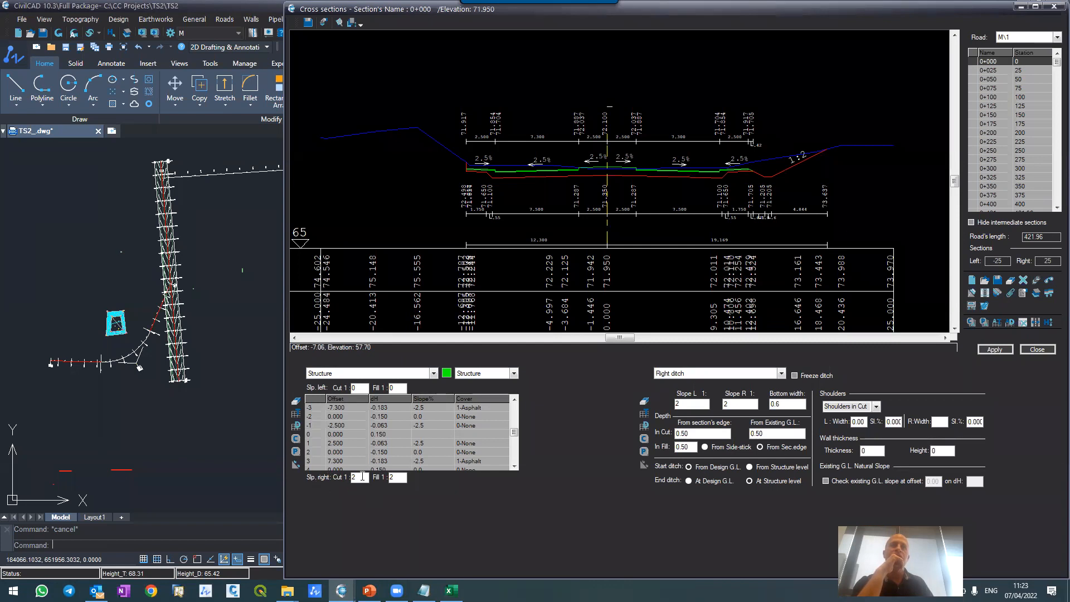
pyautogui.rightClick(360, 477)
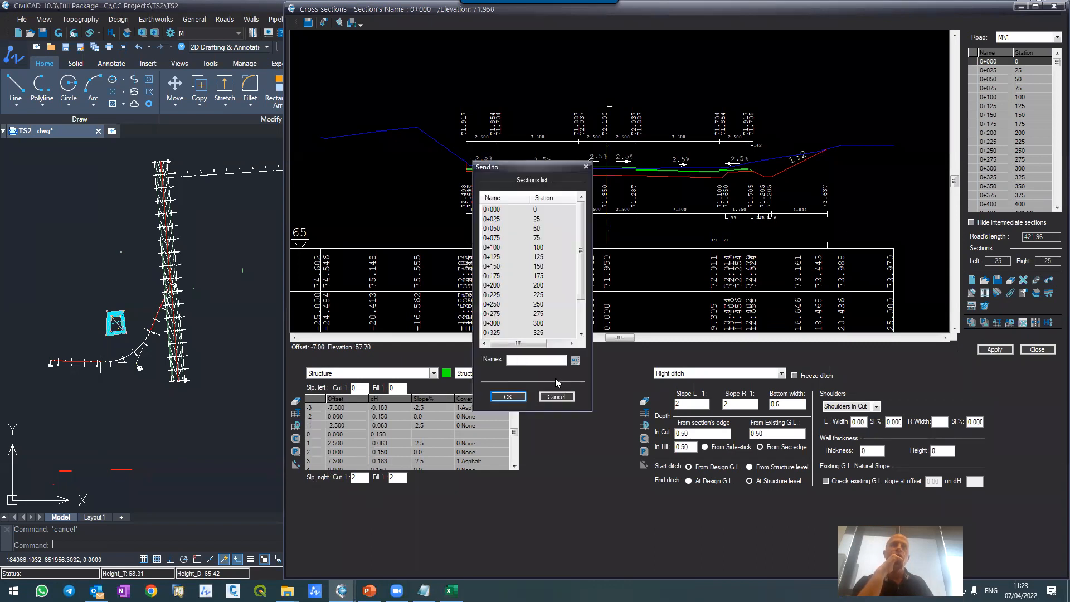
pyautogui.press('Escape')
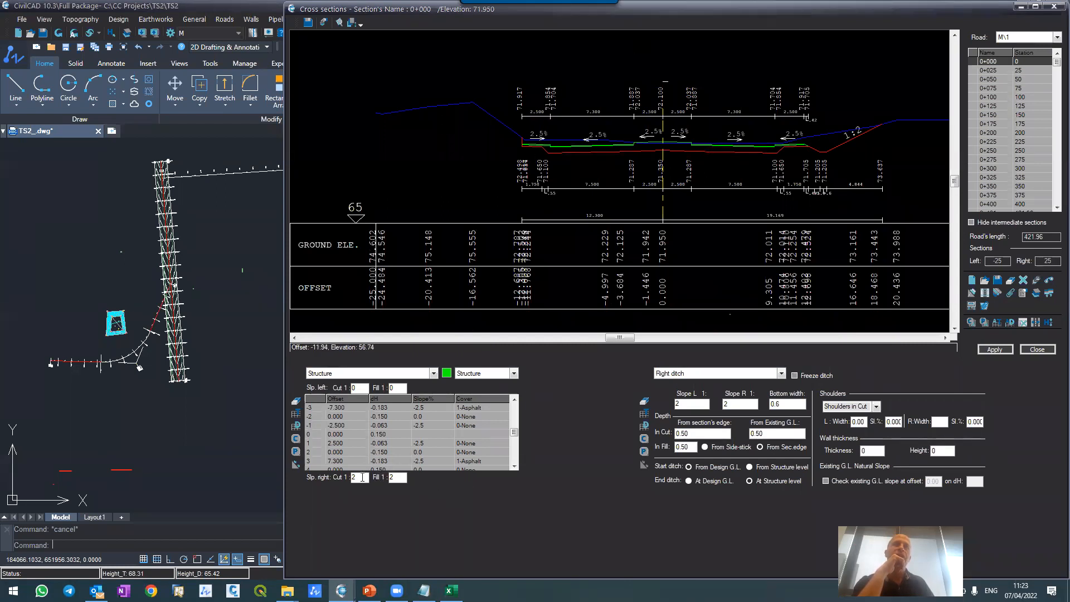
pyautogui.press('Return')
pyautogui.click(574, 360)
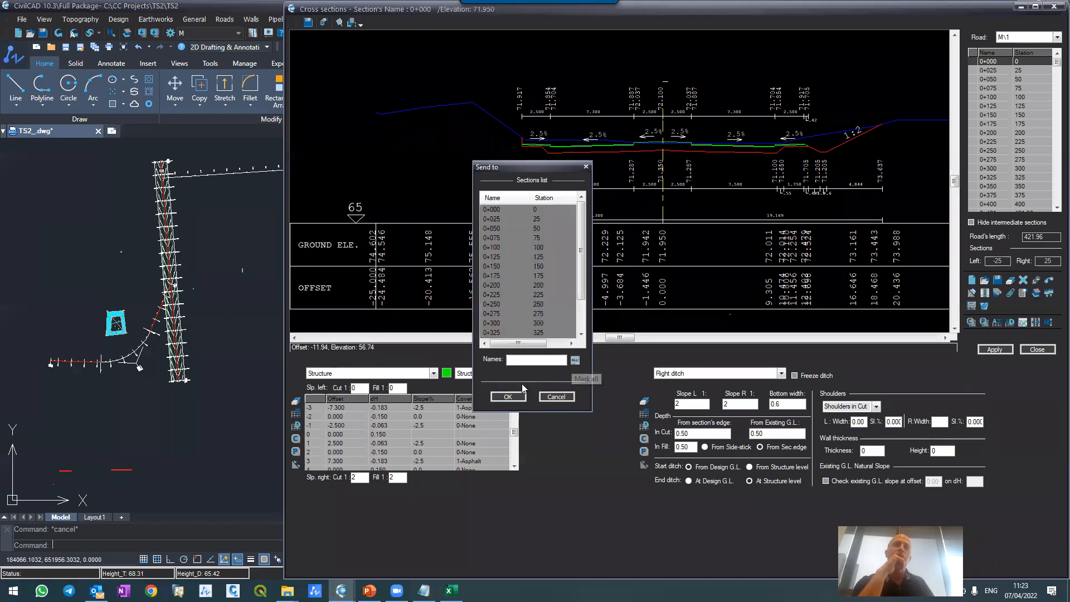
pyautogui.click(515, 396)
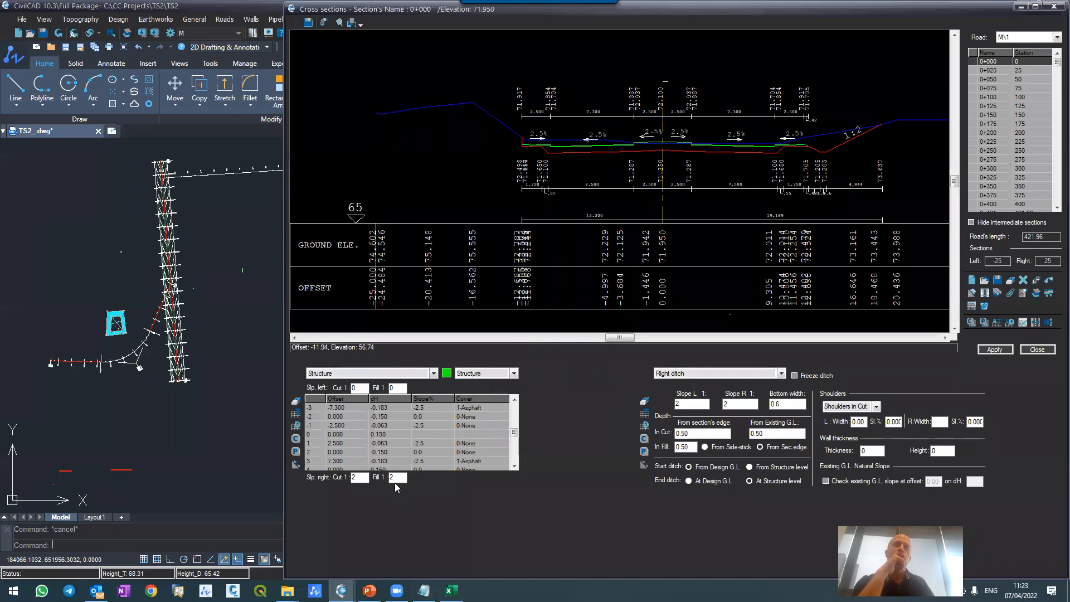
pyautogui.press('Return')
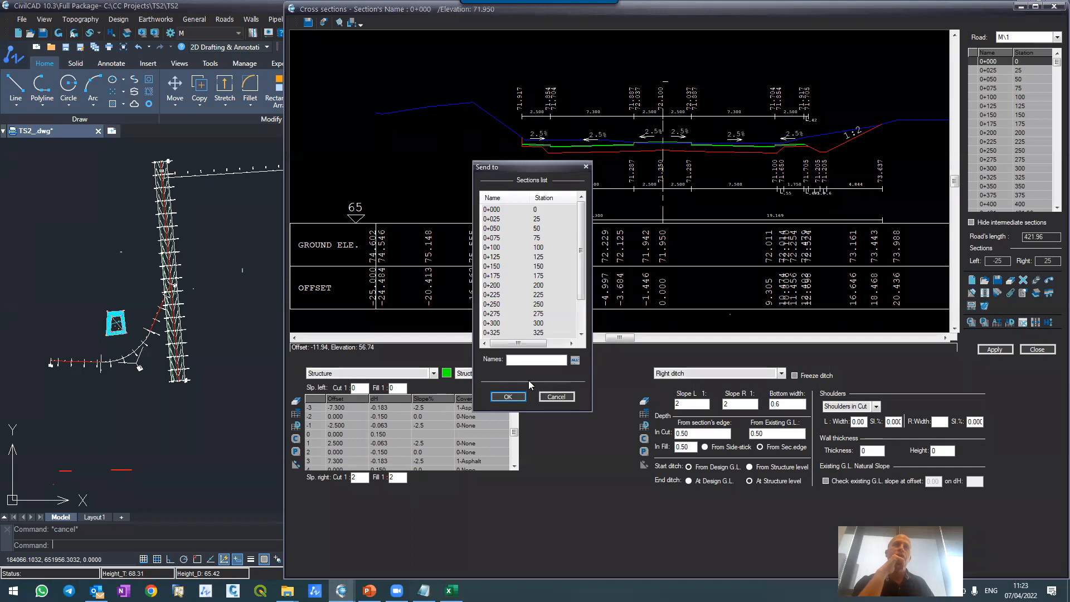
pyautogui.click(574, 361)
pyautogui.click(508, 396)
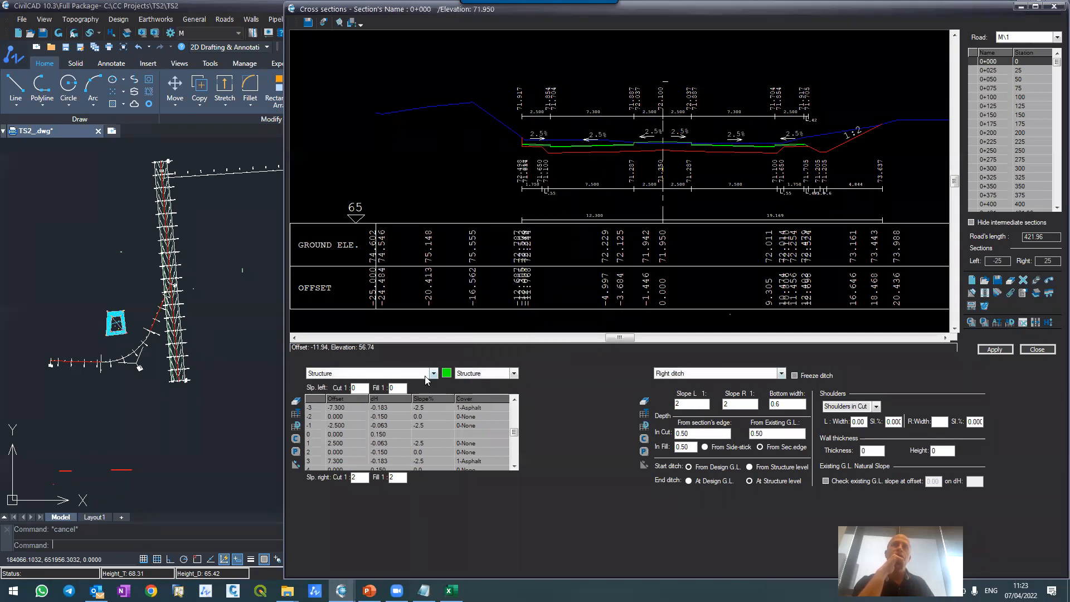
# Step: Send the Designed G.L. layer's right cut and fill slopes of 1:2 to all sections
pyautogui.click(407, 375)
pyautogui.click(377, 393)
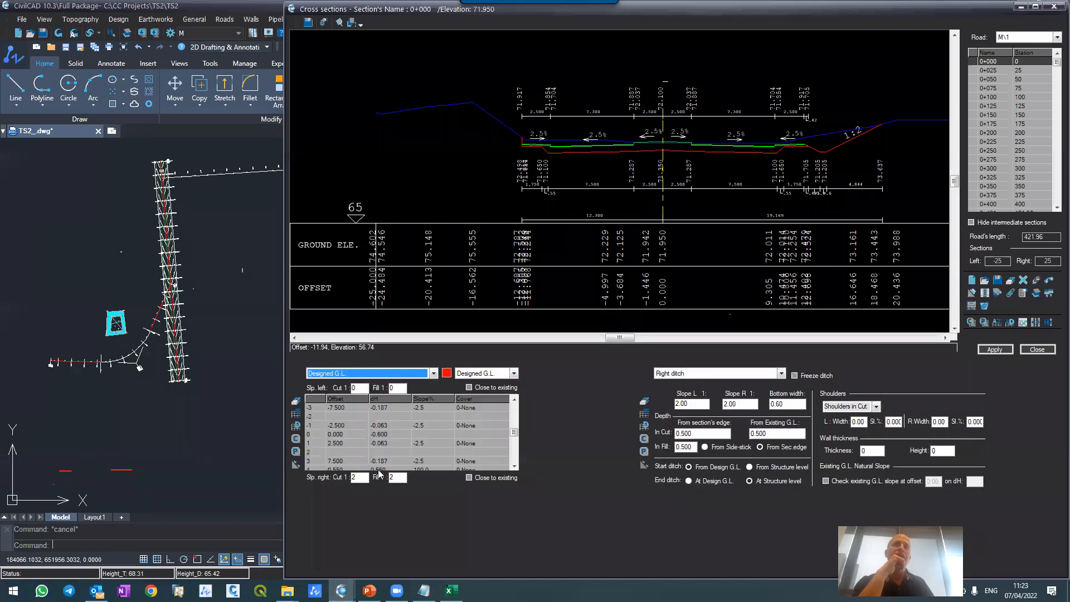
pyautogui.doubleClick(354, 479)
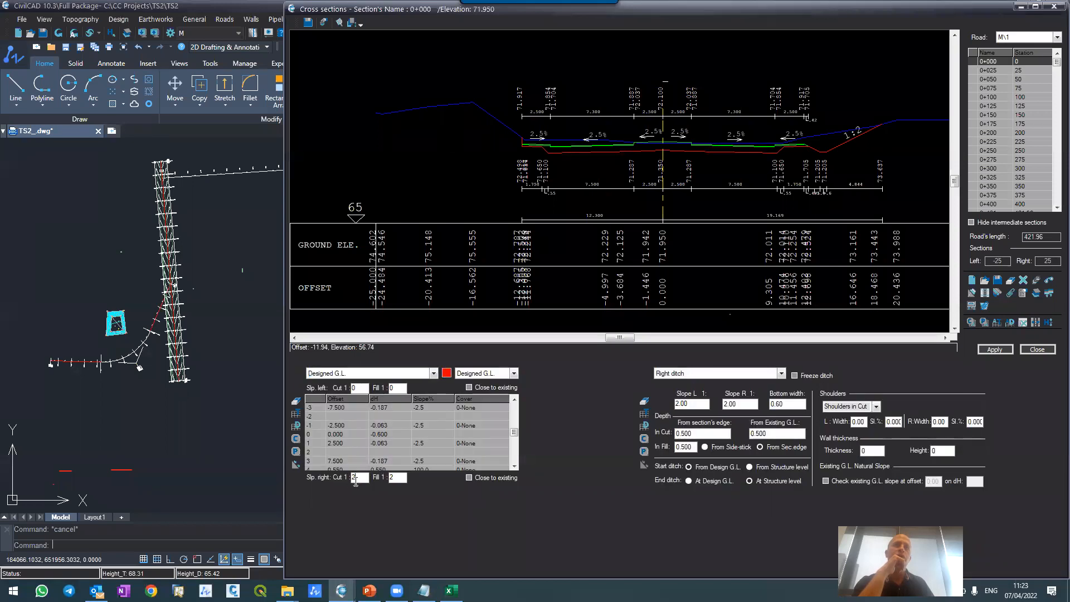
pyautogui.rightClick(356, 482)
pyautogui.click(575, 360)
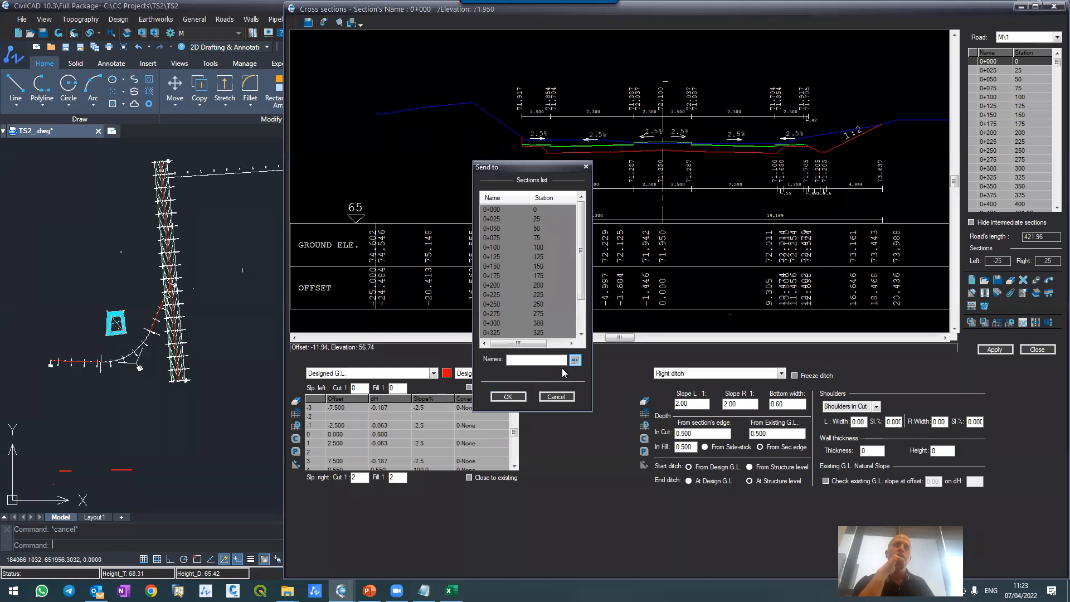
pyautogui.click(518, 398)
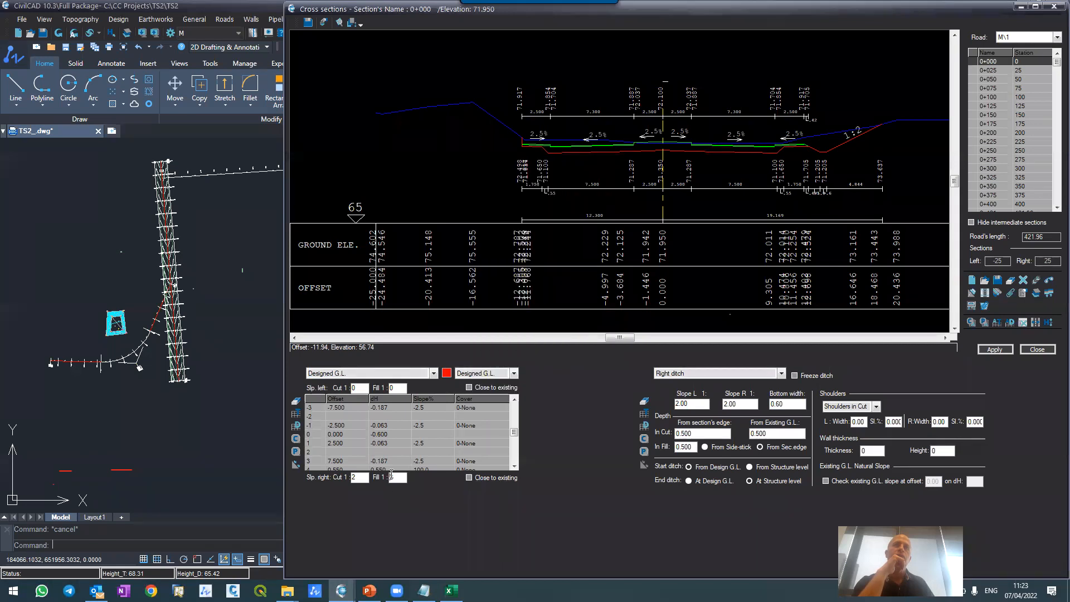
pyautogui.rightClick(391, 477)
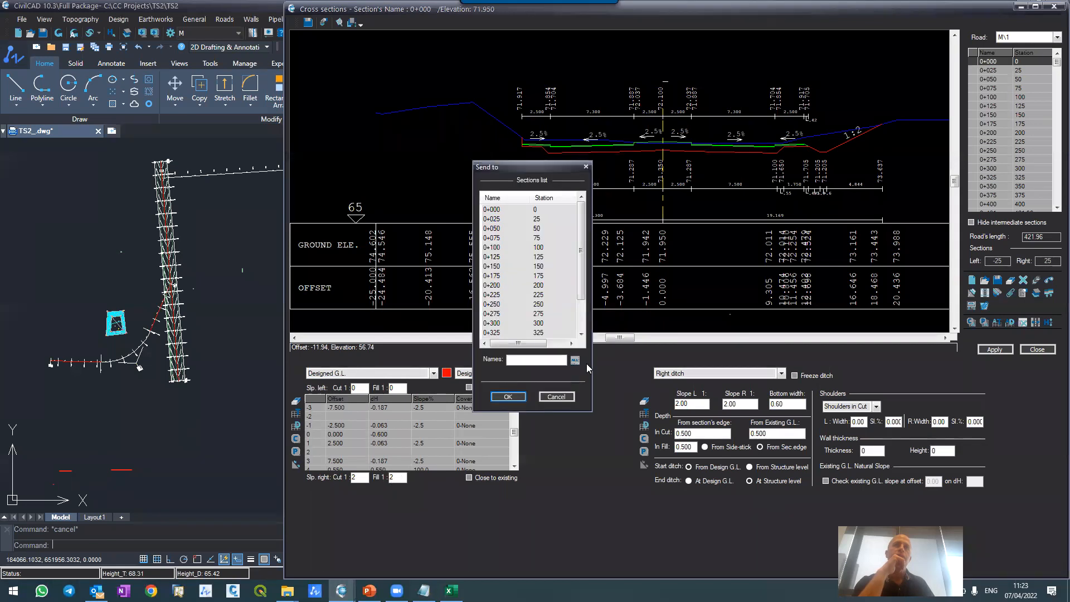
pyautogui.click(578, 361)
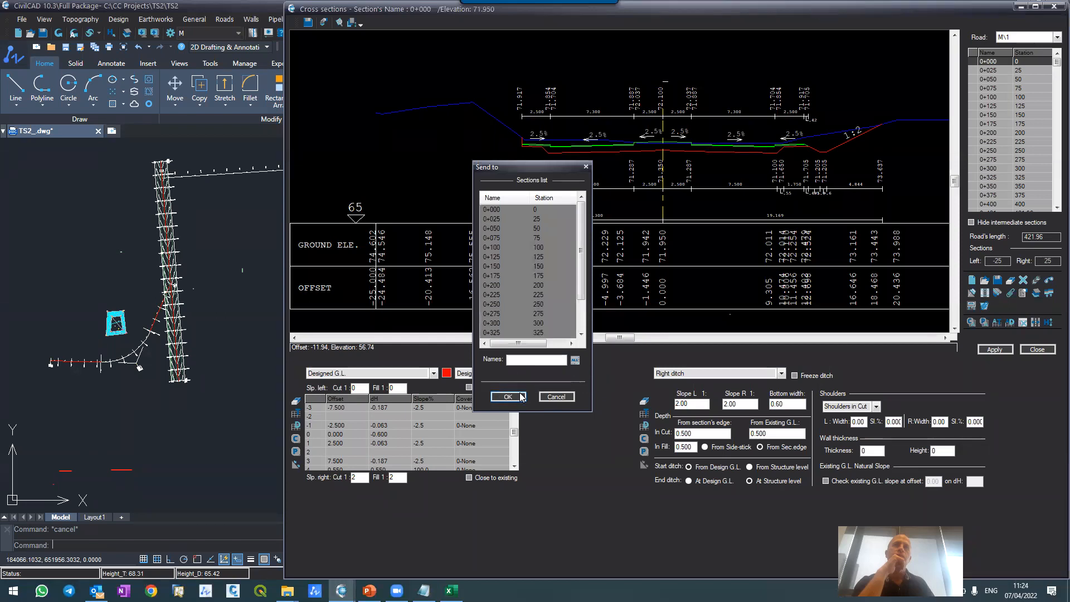
pyautogui.click(521, 396)
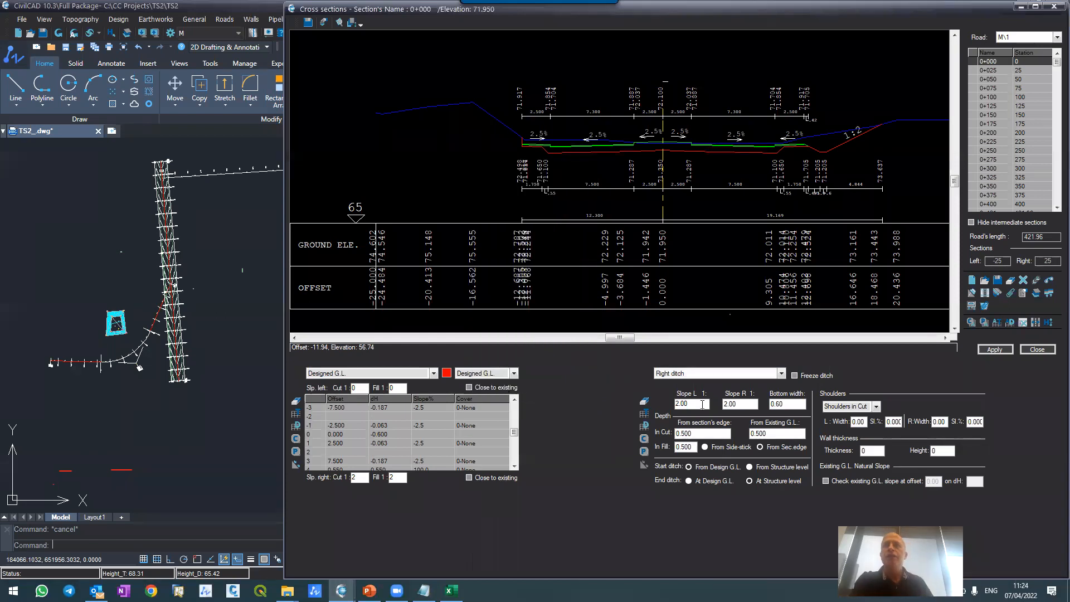
# Step: Send the whole right ditch definition to all sections, with All Design accepted as the table
pyautogui.press('Return')
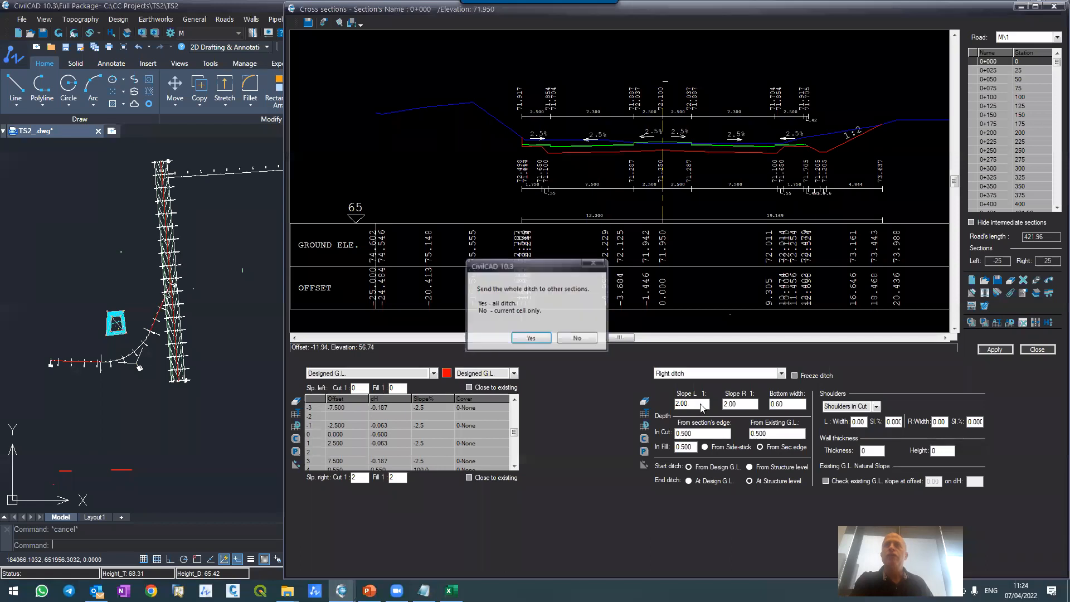
pyautogui.click(518, 339)
pyautogui.click(575, 361)
pyautogui.click(508, 397)
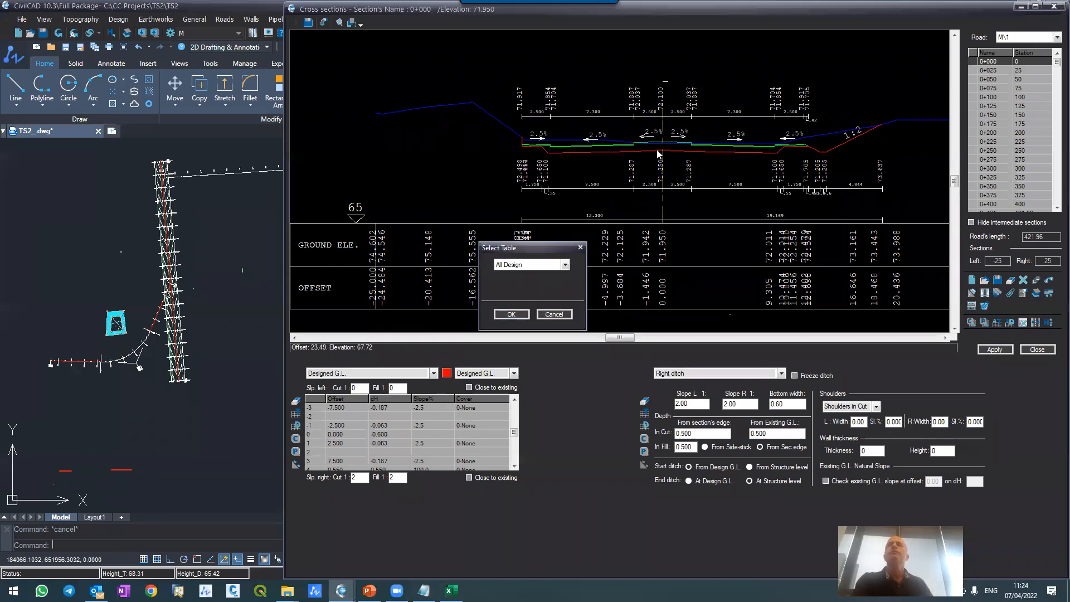
pyautogui.click(511, 314)
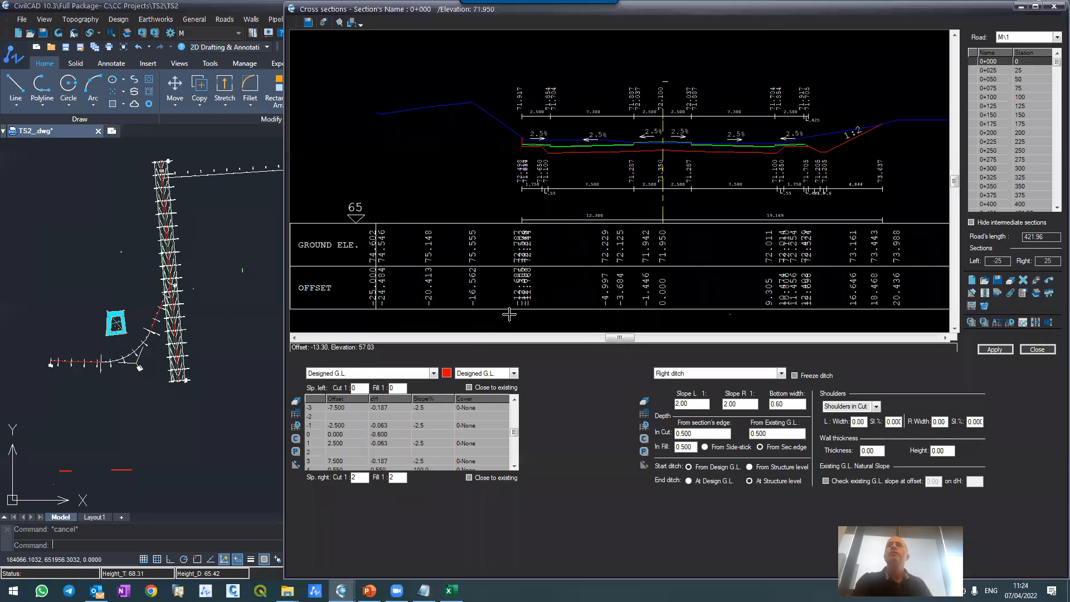
# Step: Examine the right side slopes and ditch in road M\1's sections between 0+025 and 0+400
pyautogui.click(996, 71)
pyautogui.click(999, 80)
pyautogui.click(1006, 96)
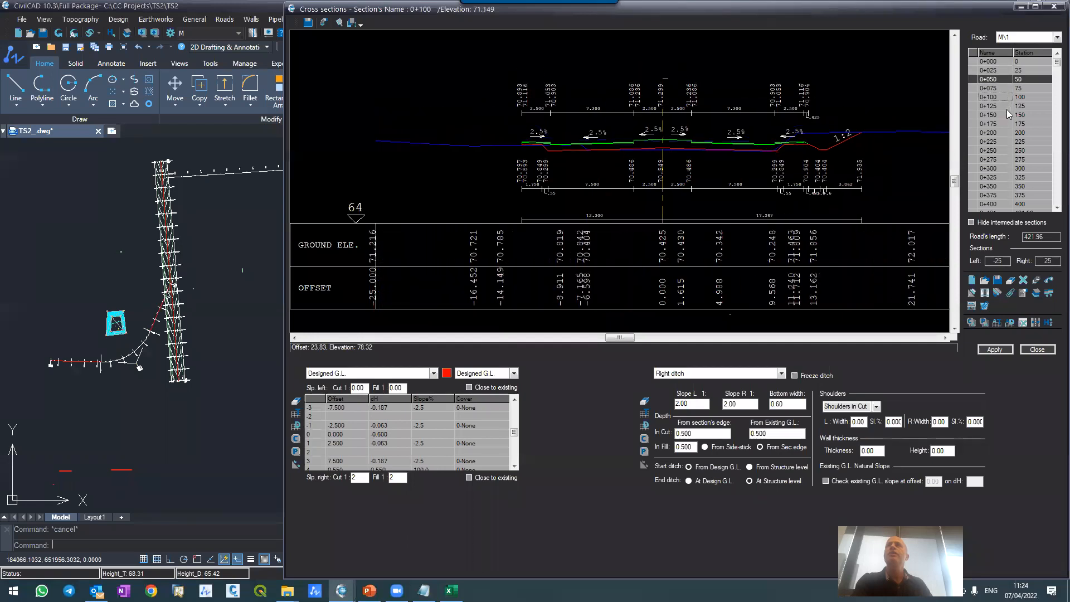
pyautogui.click(1007, 114)
pyautogui.click(996, 124)
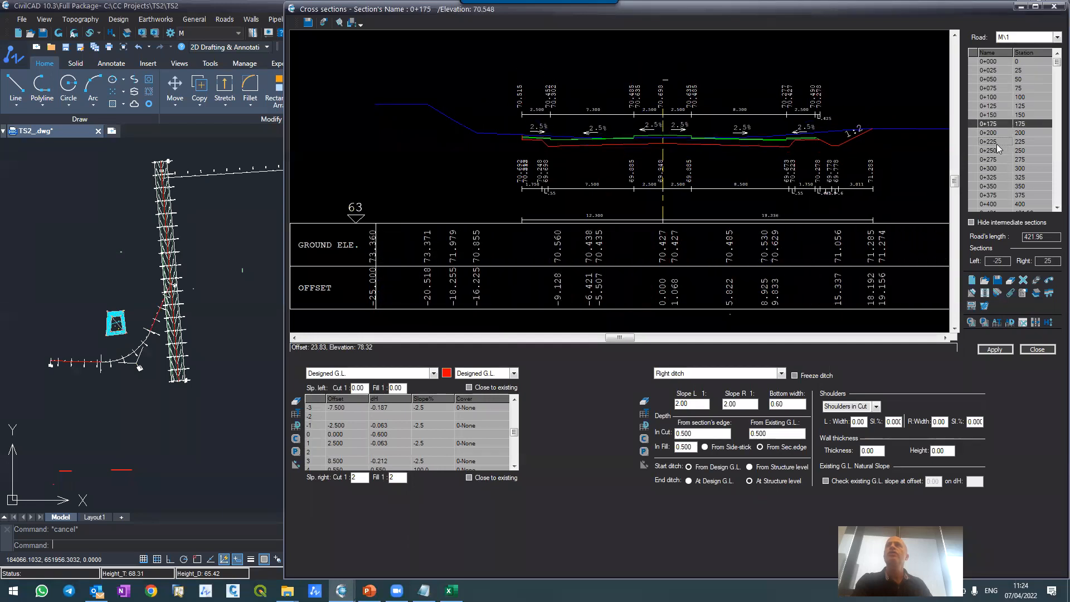
pyautogui.click(993, 160)
pyautogui.click(991, 169)
pyautogui.click(992, 178)
pyautogui.click(996, 196)
pyautogui.click(995, 204)
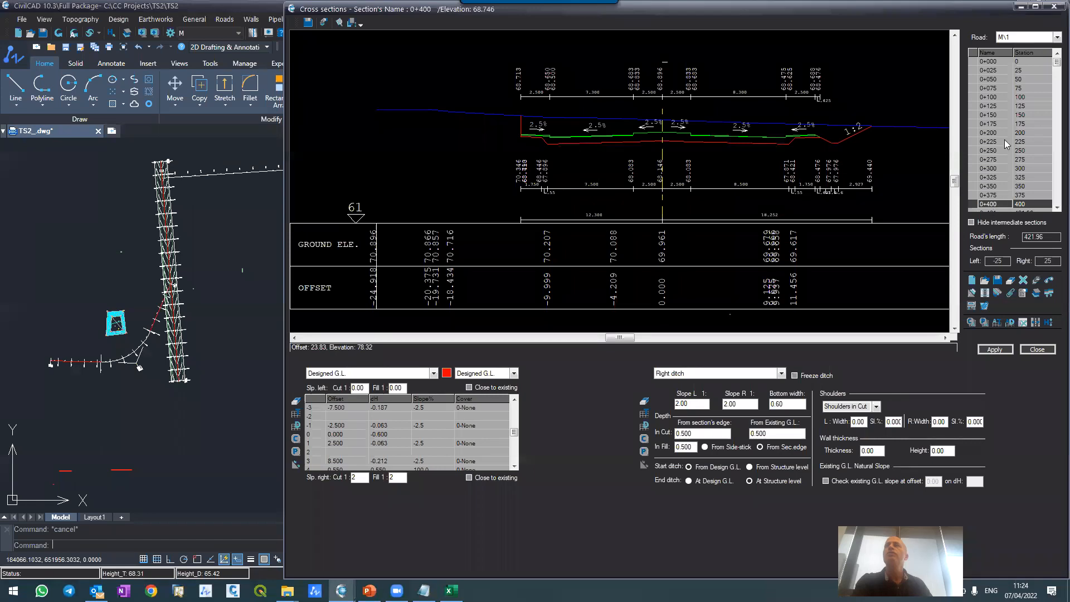
pyautogui.click(1054, 210)
pyautogui.click(1054, 210)
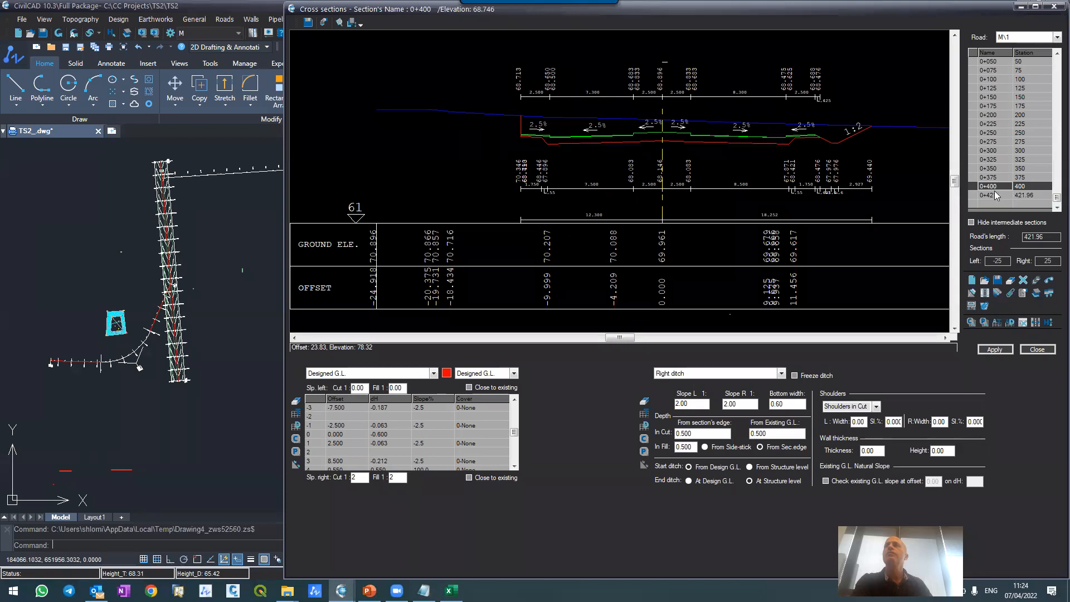
pyautogui.moveTo(991, 179); pyautogui.dragTo(993, 88)
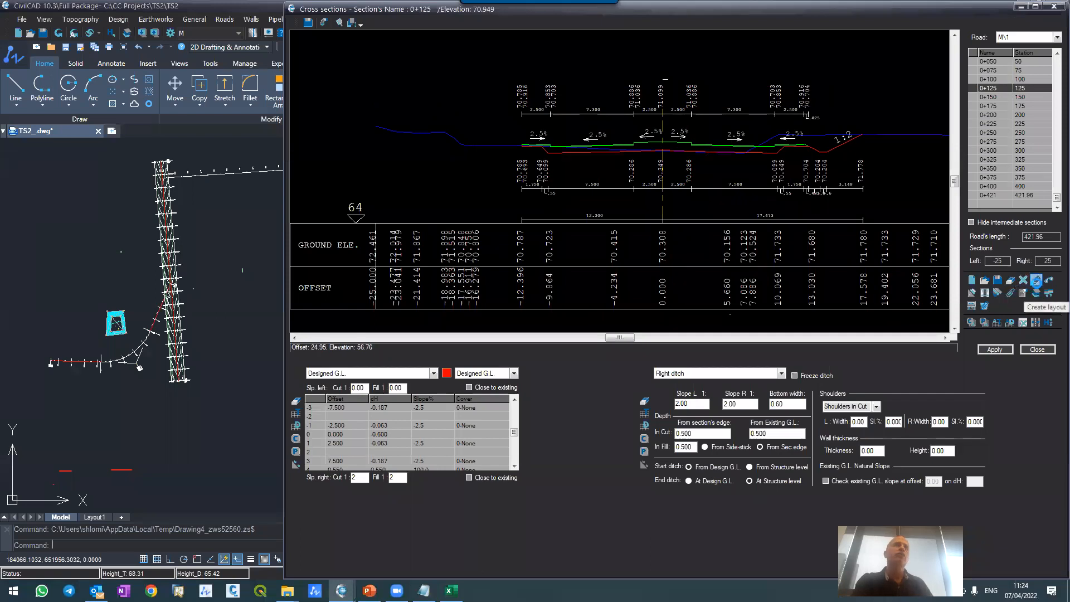
# Step: Create road M\1's layout with contours and distances at interval 2, updating the current road only
pyautogui.click(1037, 280)
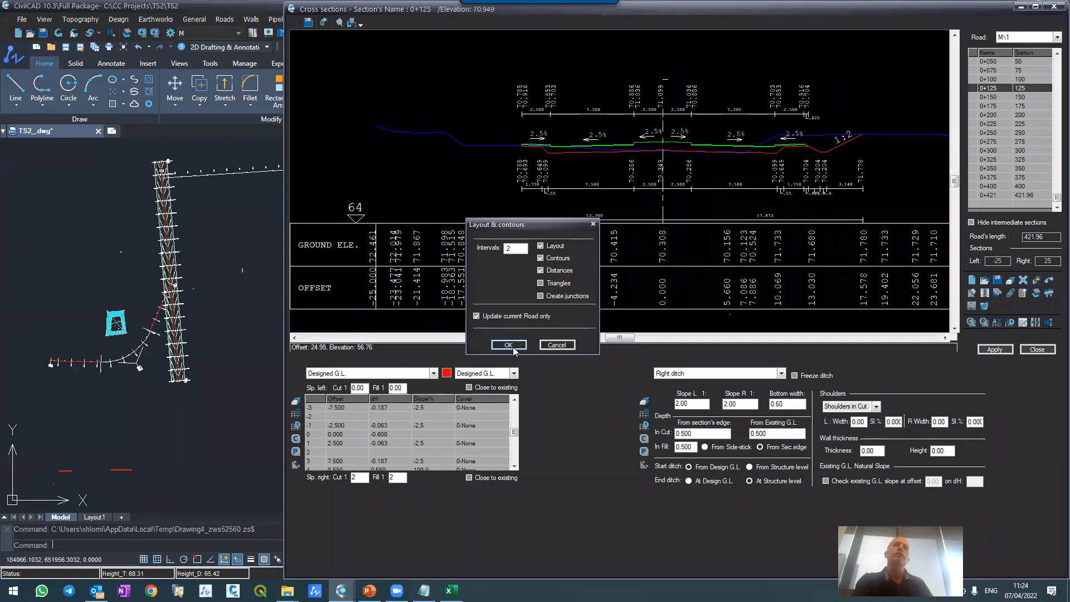
pyautogui.click(510, 345)
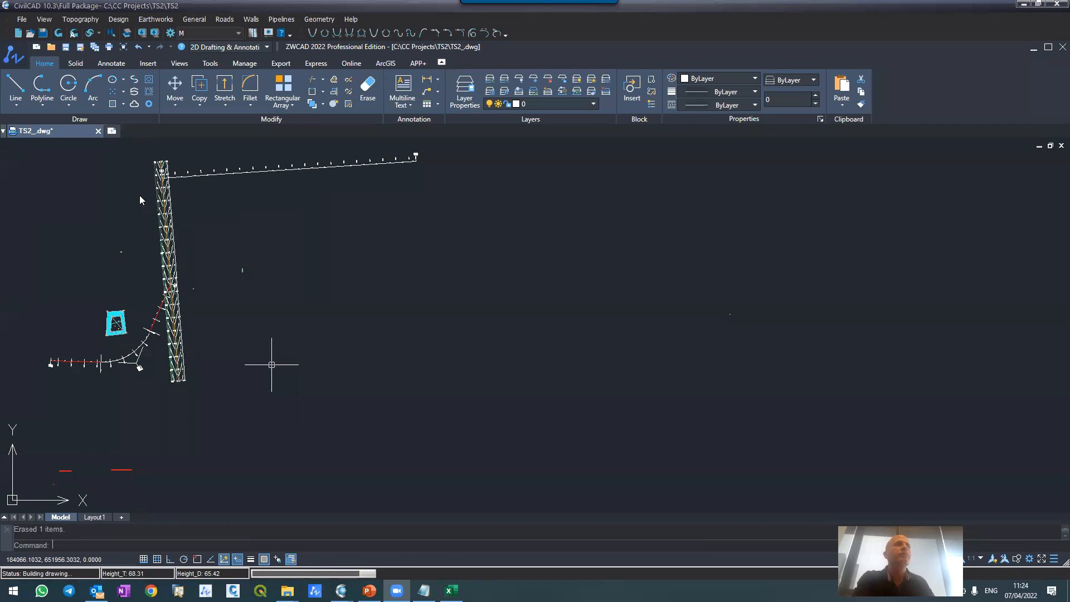
pyautogui.scroll(6, 150, 169)
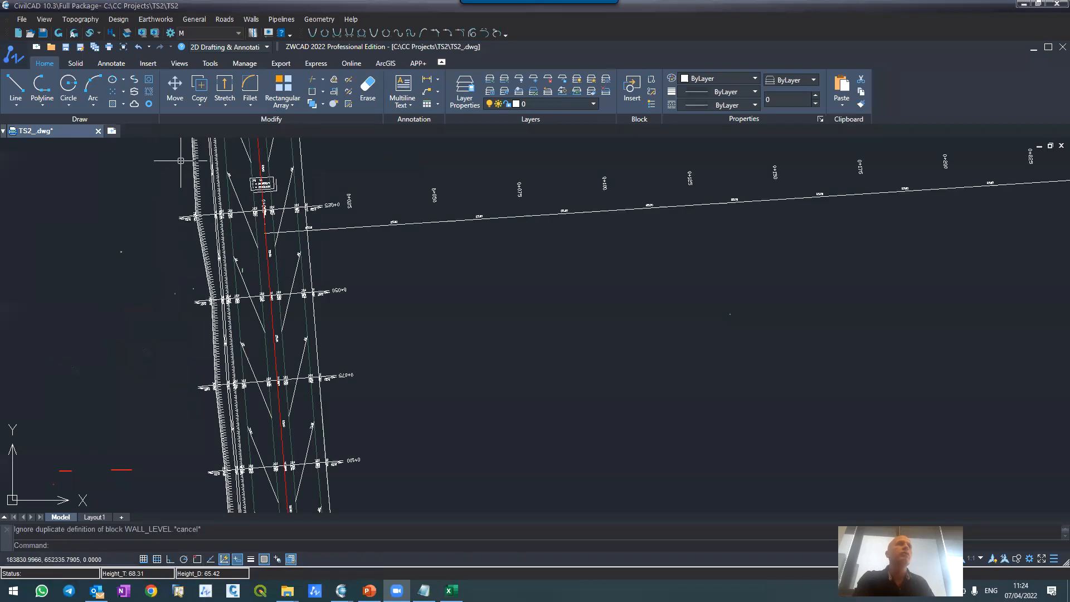
pyautogui.scroll(-3, 248, 240)
# Step: Change the colour of the slope hatch layer CG-ROAD-SLOP-BRKL-1 to green
pyautogui.scroll(6, 286, 291)
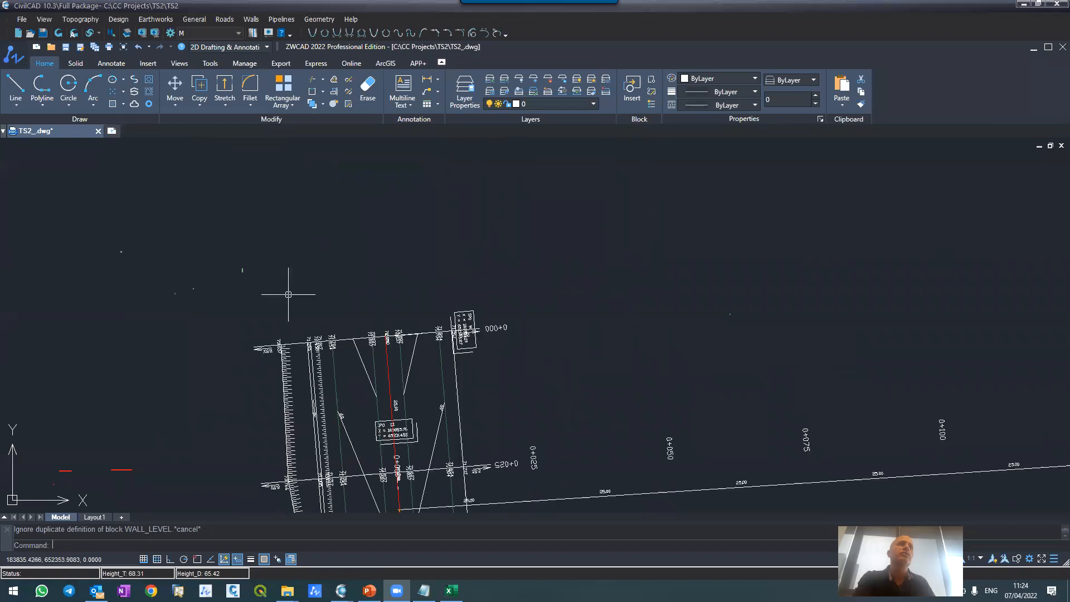
pyautogui.click(247, 397)
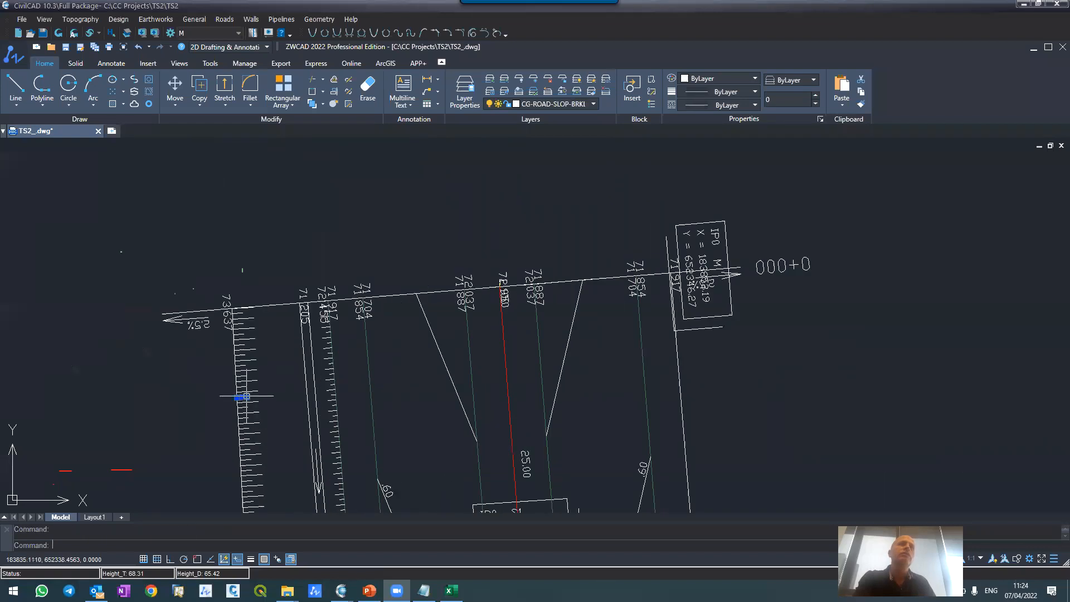
pyautogui.click(517, 105)
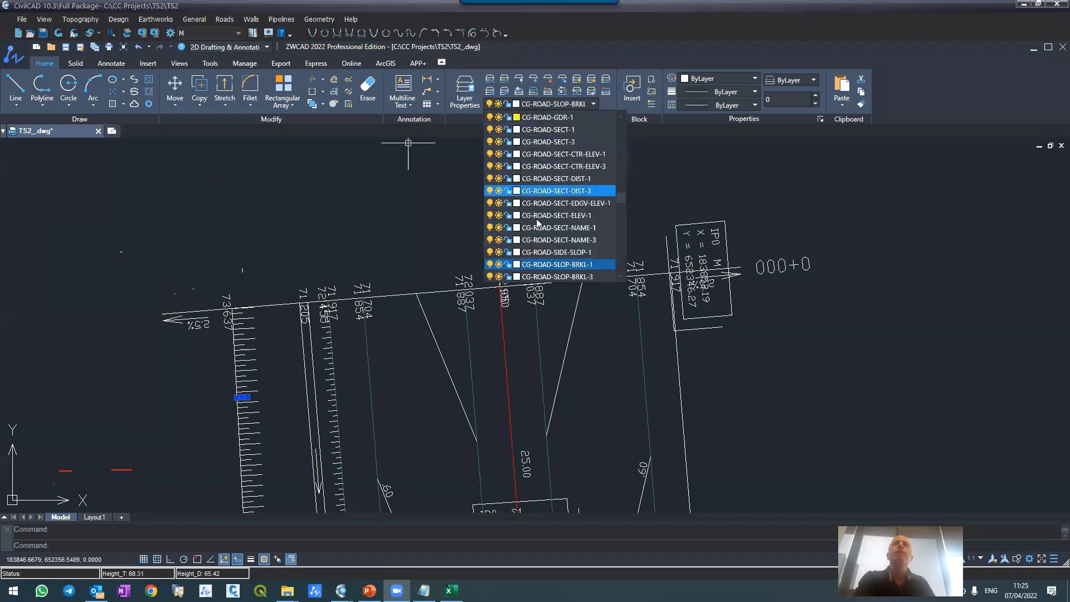
pyautogui.click(517, 264)
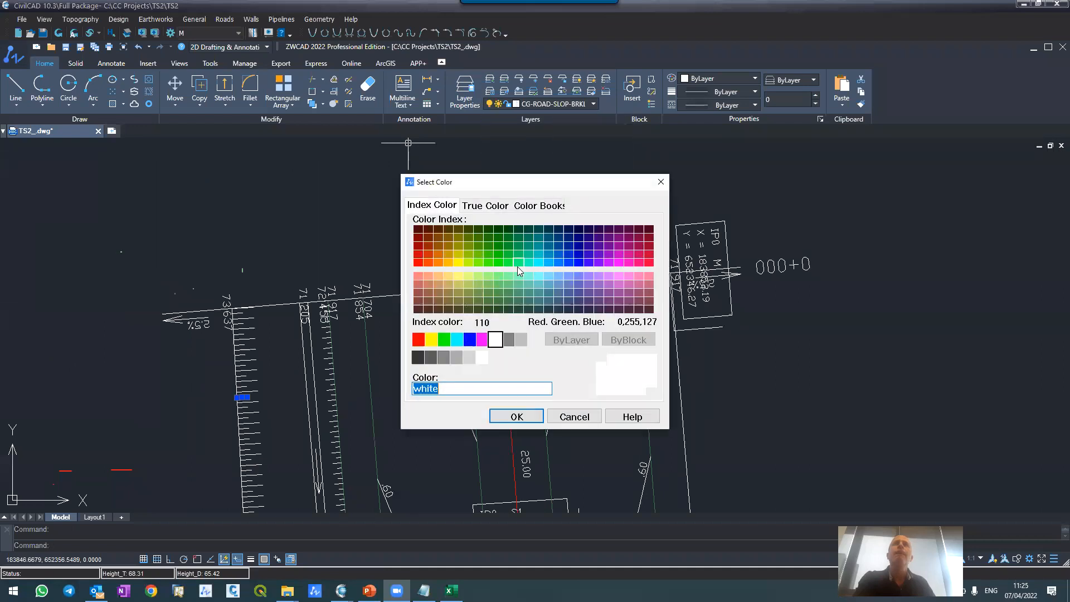
pyautogui.click(446, 342)
pyautogui.click(516, 417)
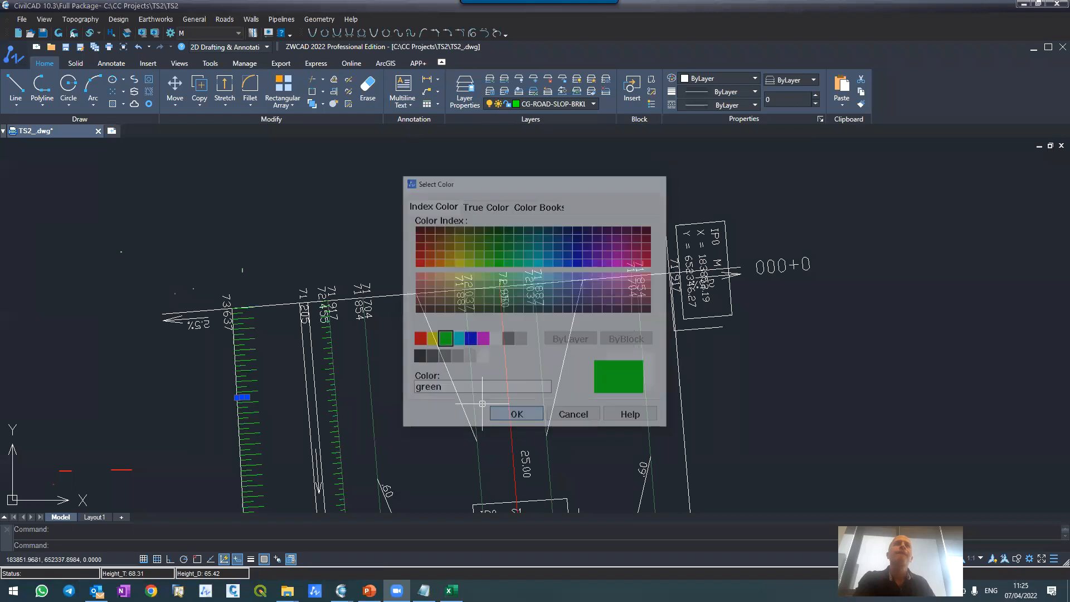
pyautogui.press('Escape')
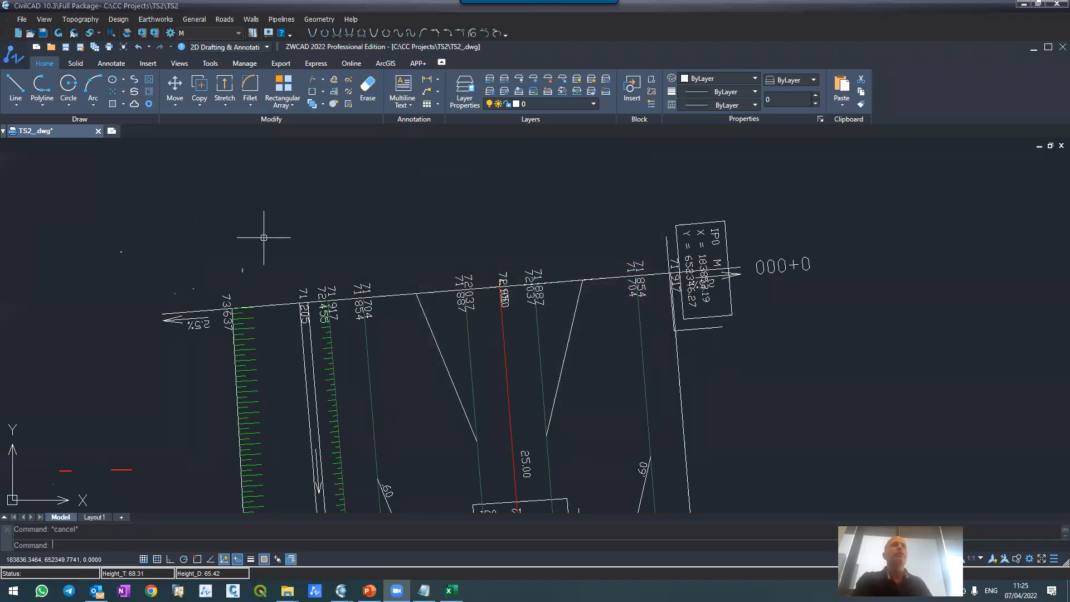
pyautogui.scroll(-4, 240, 238)
pyautogui.scroll(2, 228, 262)
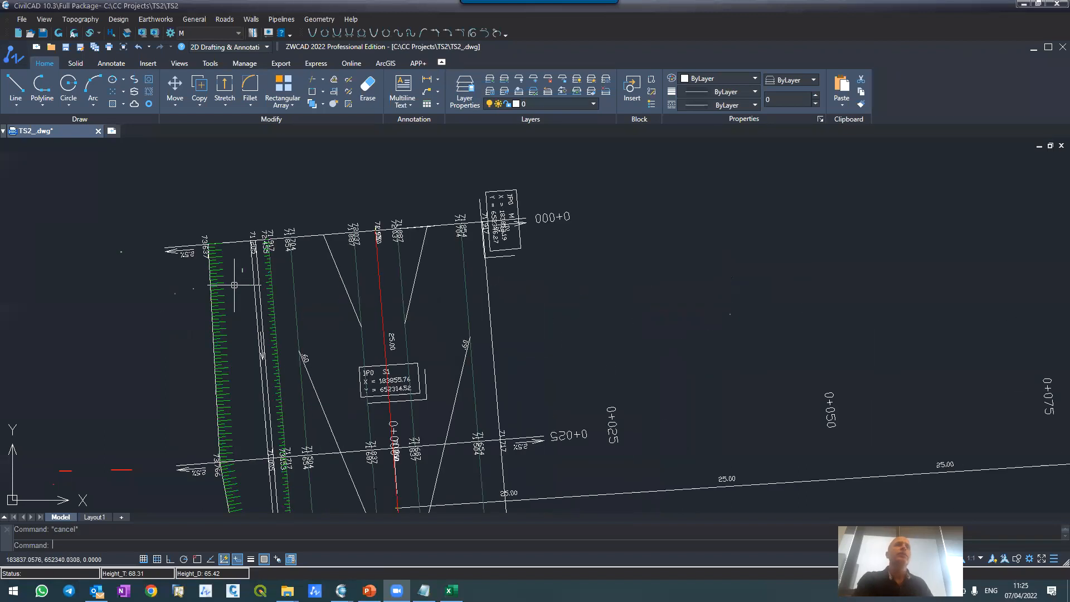
pyautogui.scroll(4, 252, 301)
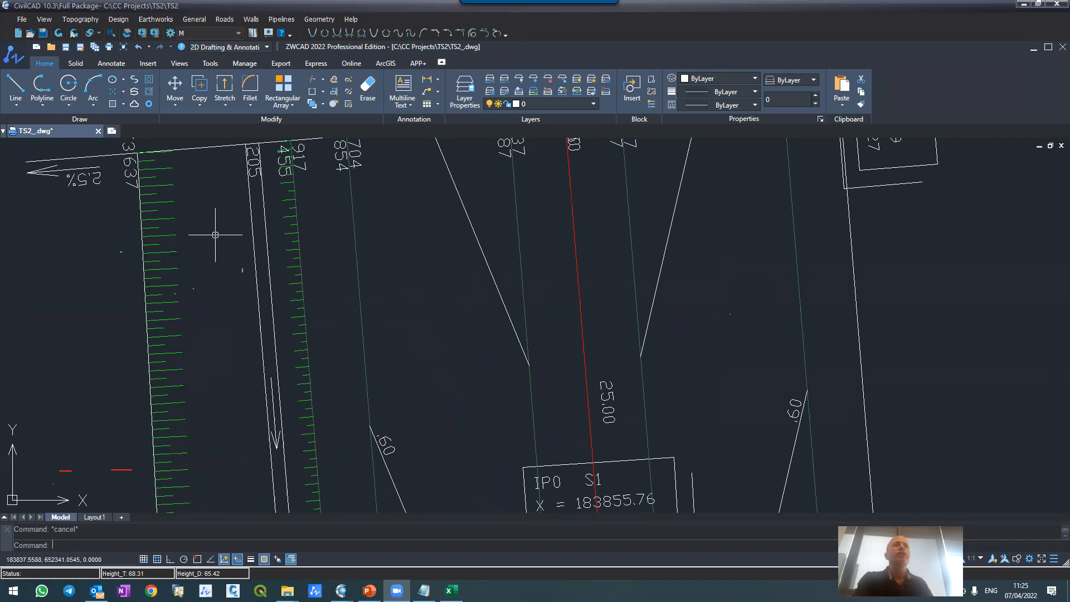
pyautogui.scroll(-4, 177, 192)
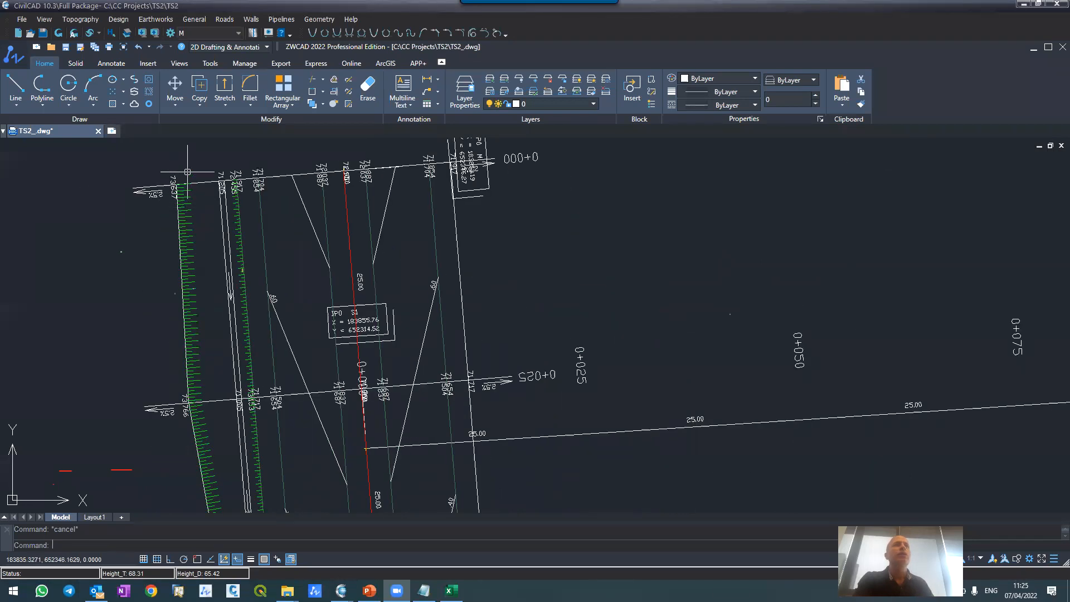
# Step: Examine the slope hatches and right ditch along road M\1's plan layout, from station 0+000 to 0+421
pyautogui.scroll(-4, 187, 172)
pyautogui.scroll(4, 192, 301)
pyautogui.scroll(-3, 212, 207)
pyautogui.scroll(-5, 212, 207)
pyautogui.scroll(3, 207, 347)
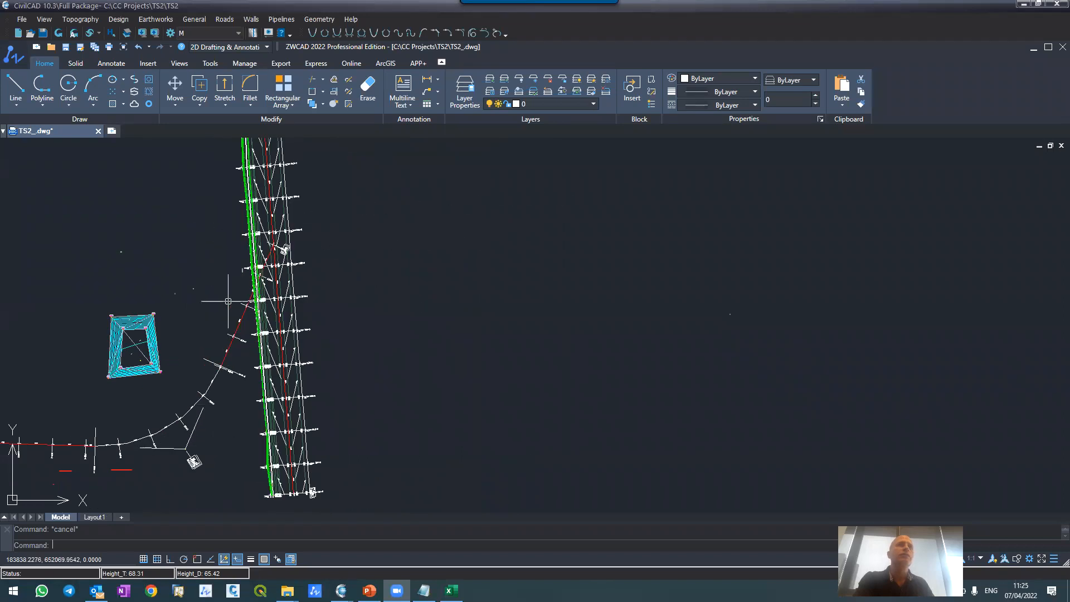
pyautogui.scroll(3, 228, 301)
pyautogui.scroll(-2, 298, 279)
pyautogui.scroll(3, 314, 369)
pyautogui.scroll(-5, 282, 317)
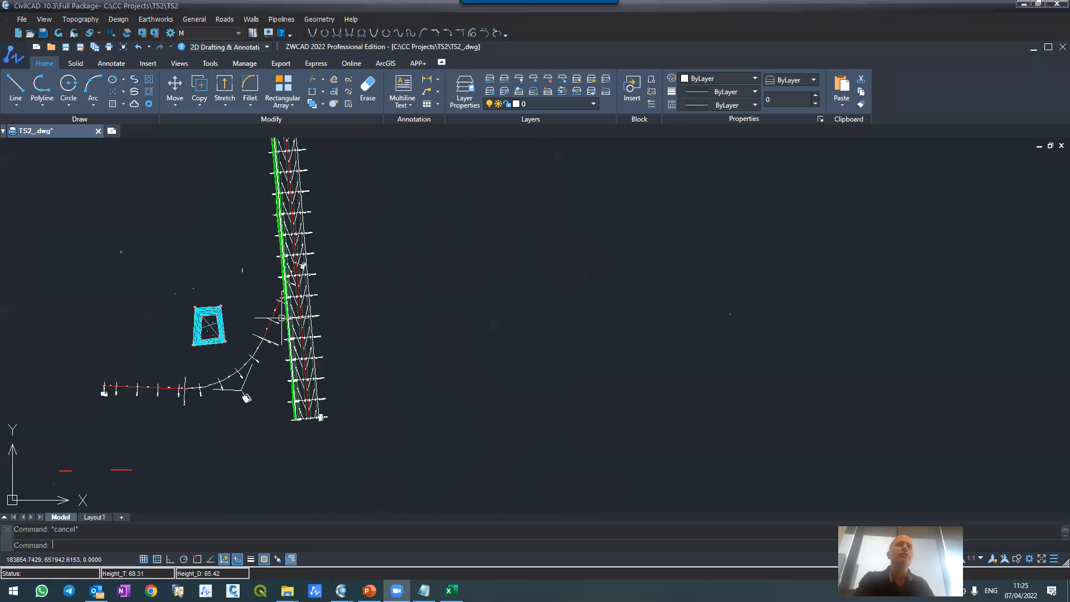
pyautogui.scroll(5, 312, 446)
pyautogui.scroll(2, 228, 262)
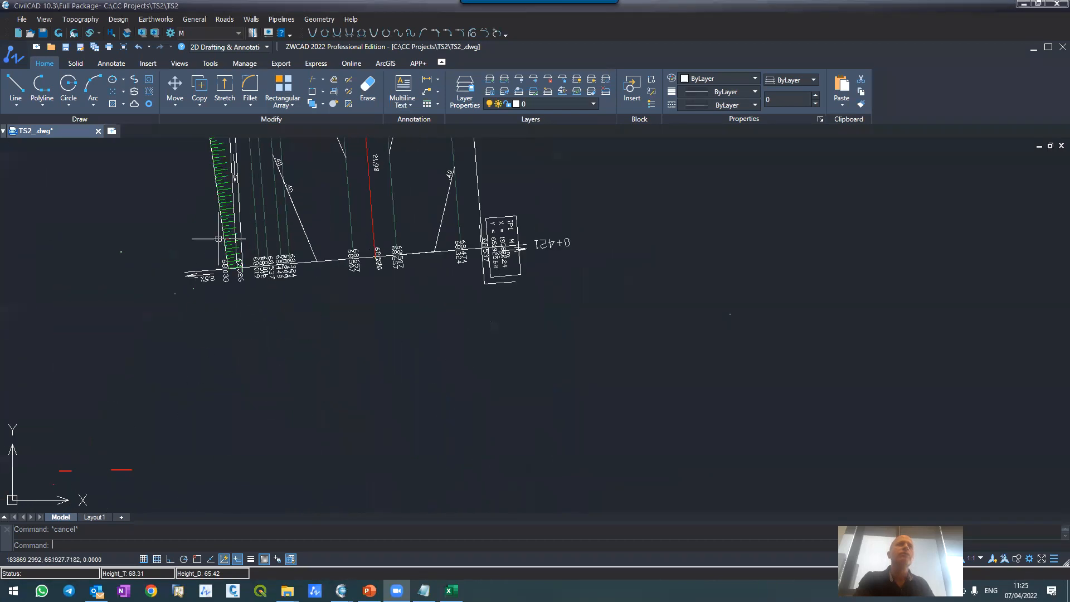
pyautogui.scroll(-3, 251, 299)
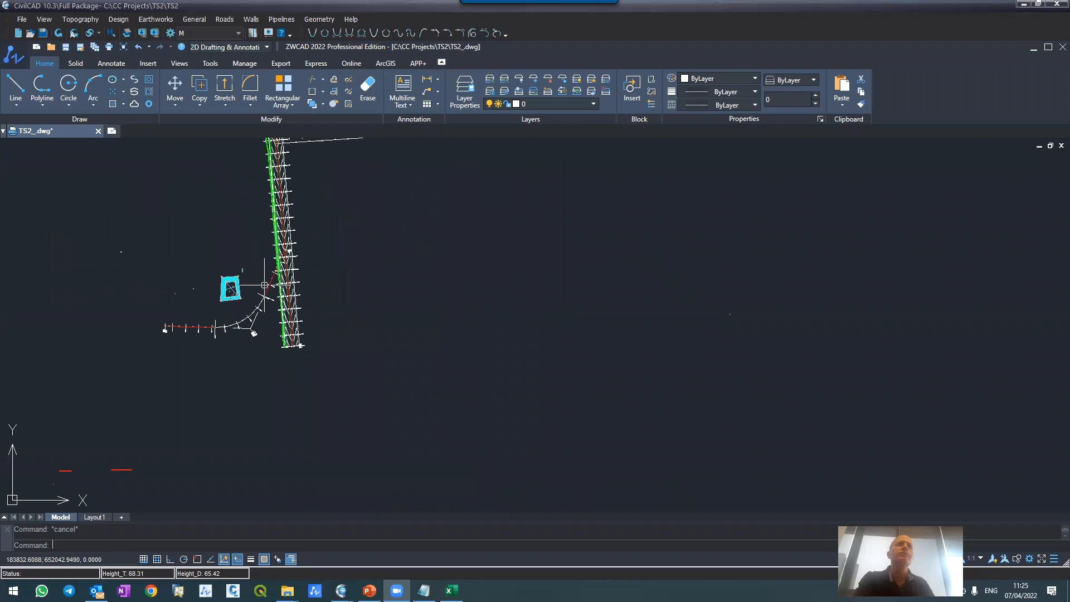
pyautogui.scroll(4, 258, 222)
pyautogui.scroll(-3, 284, 238)
pyautogui.scroll(3, 281, 249)
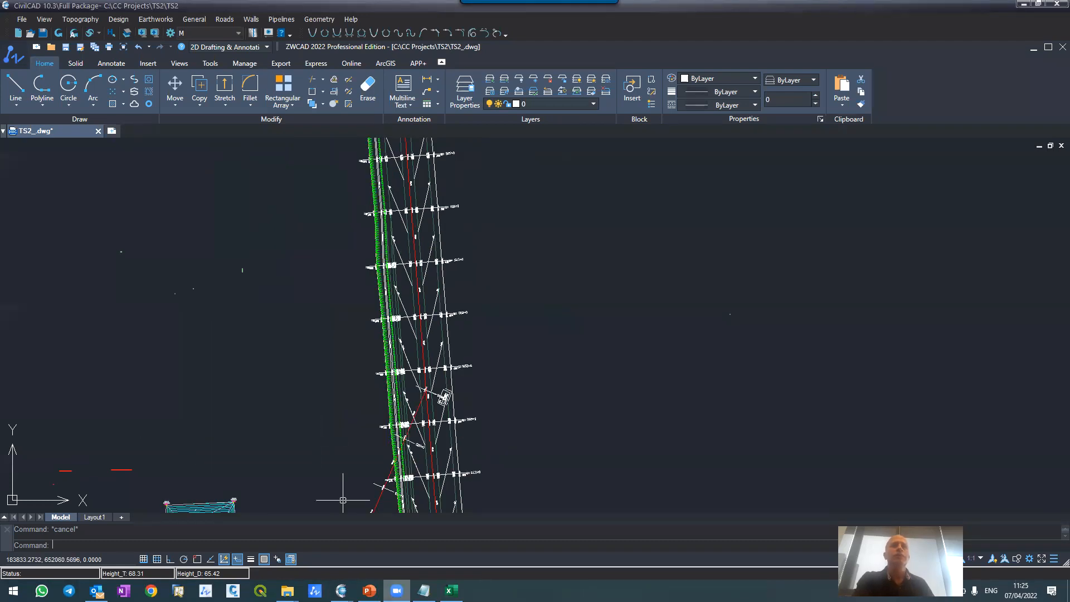
# Step: Close the cross sections editor and open road M\1's vertical alignment
pyautogui.moveTo(341, 590)
pyautogui.click(378, 521)
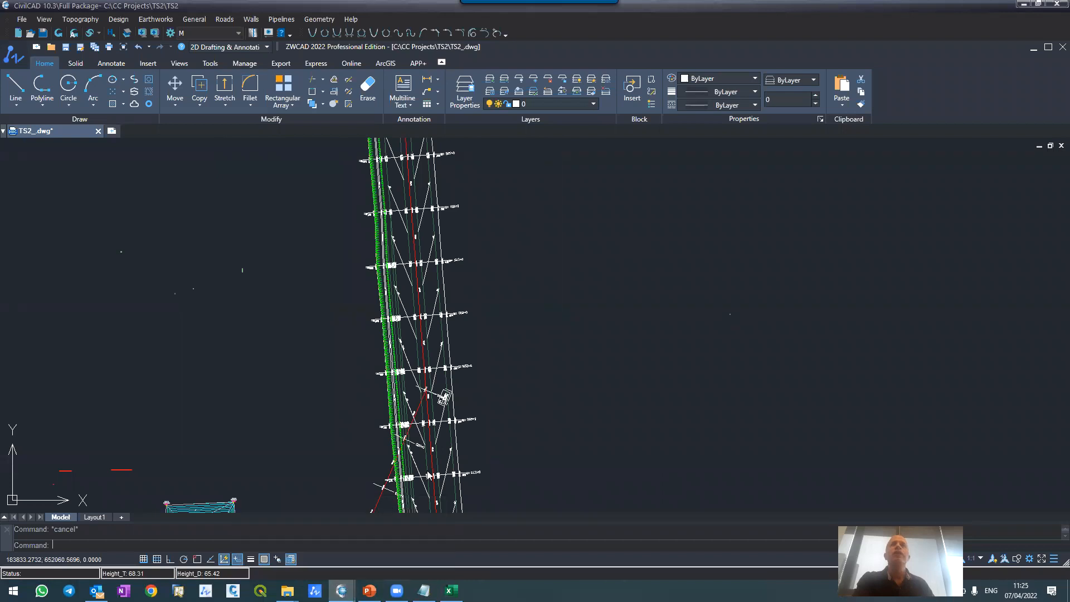
pyautogui.click(1026, 347)
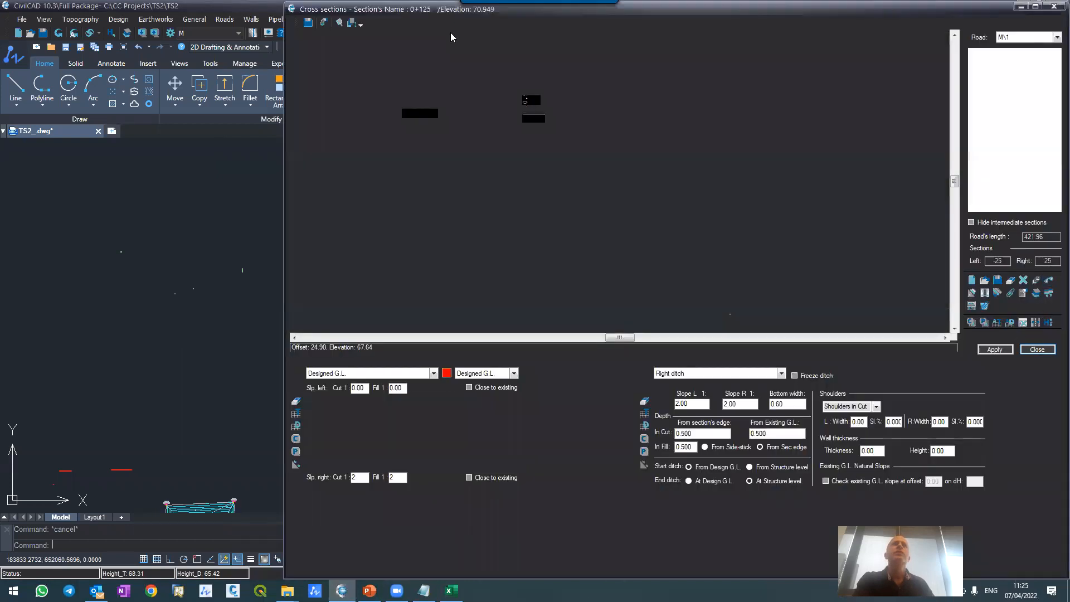
pyautogui.click(227, 21)
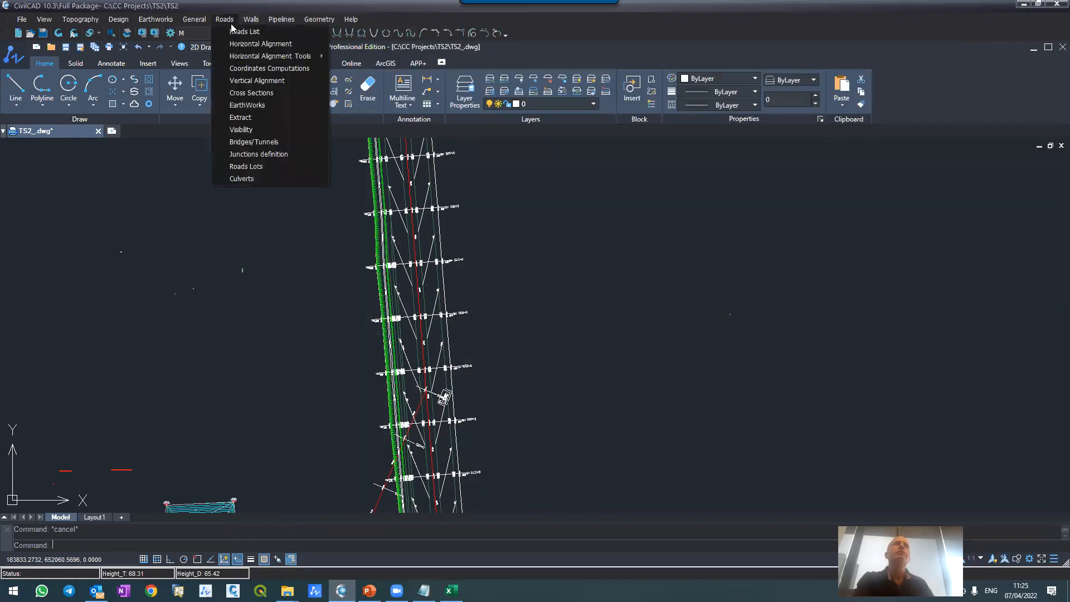
pyautogui.click(256, 82)
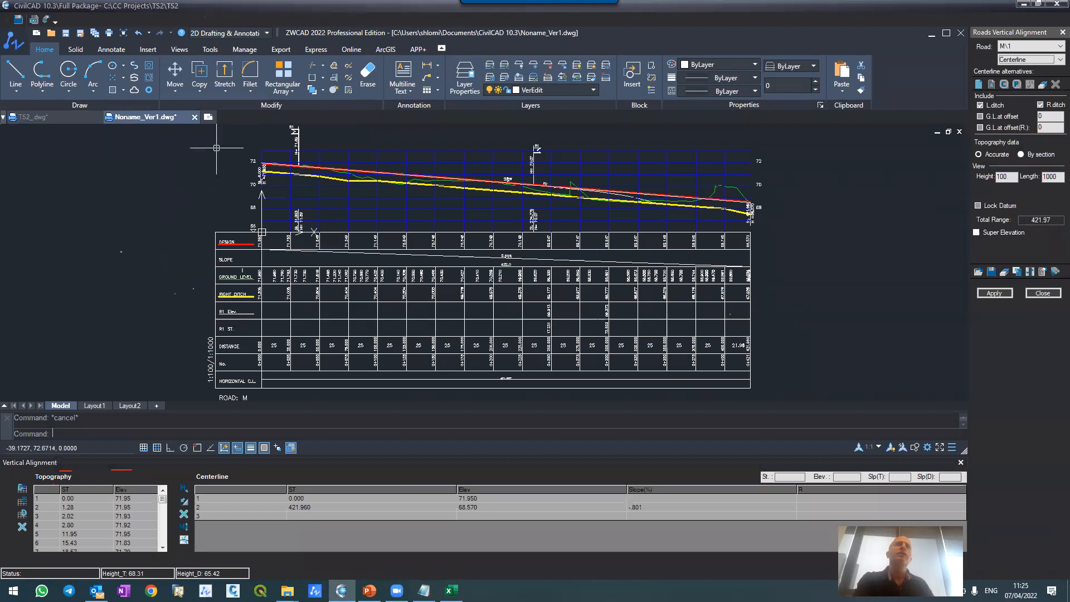
# Step: Examine the right ditch line and its elevation row in road M\1's longitudinal profile, and close the vertical alignment
pyautogui.scroll(5, 247, 148)
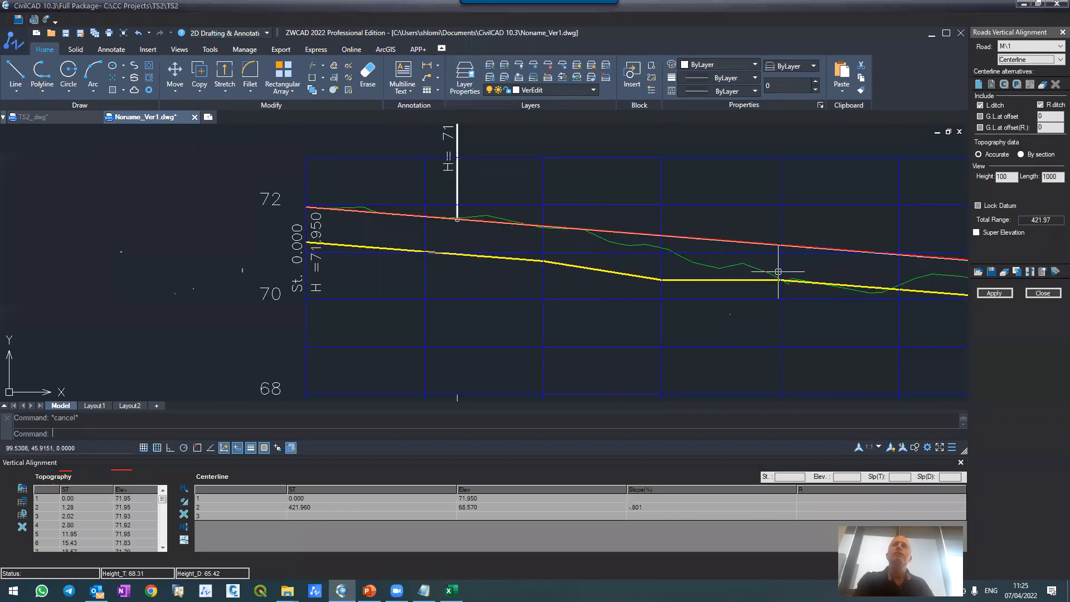
pyautogui.scroll(-7, 351, 226)
pyautogui.scroll(5, 346, 303)
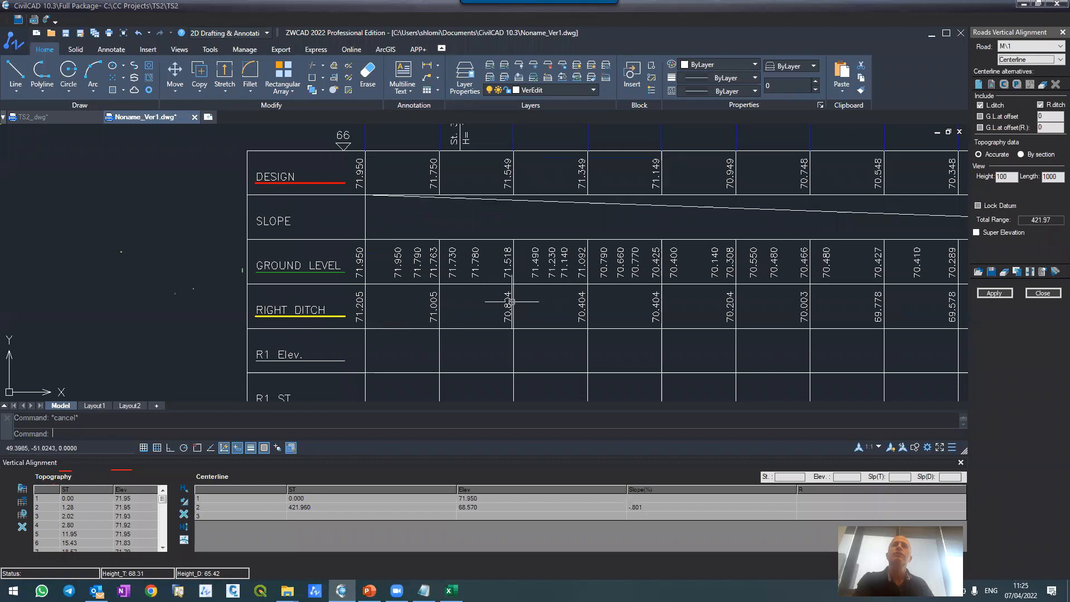
pyautogui.scroll(-4, 321, 273)
pyautogui.scroll(-4, 321, 274)
pyautogui.scroll(7, 370, 239)
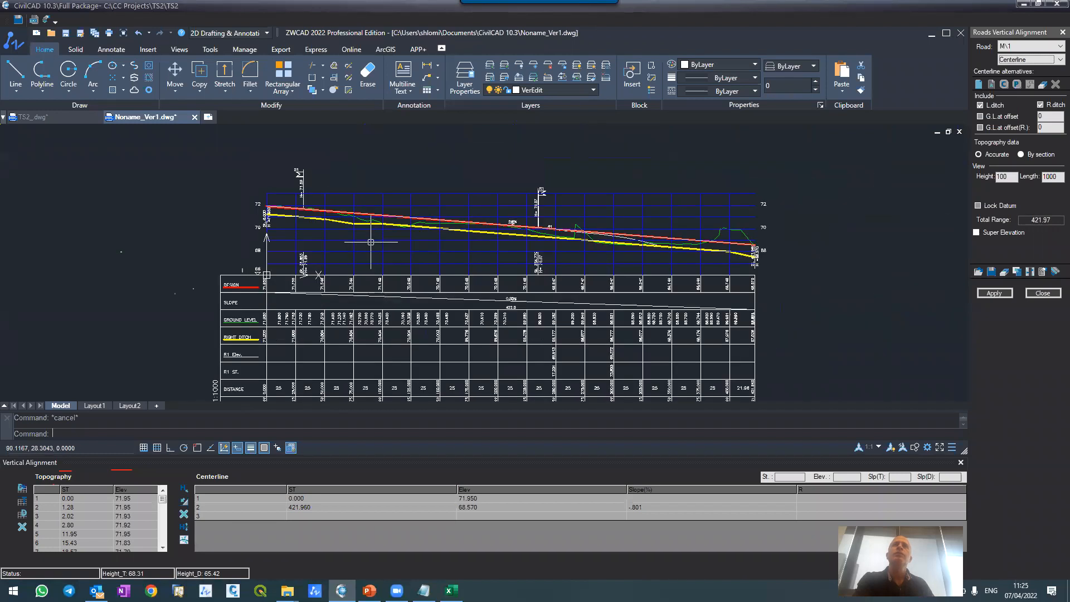
pyautogui.scroll(-3, 377, 253)
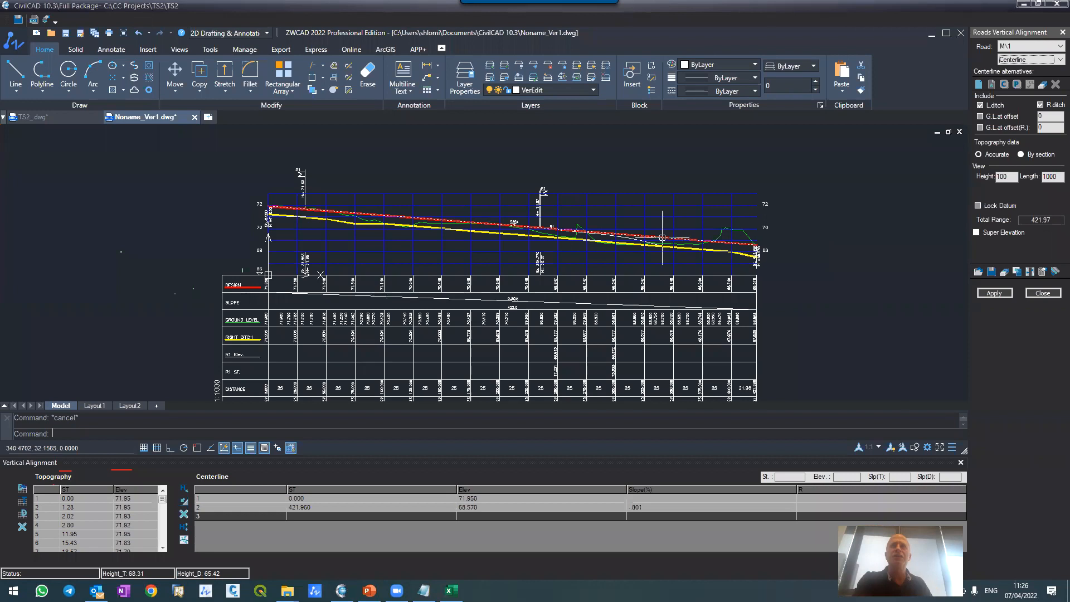
pyautogui.scroll(-6, 613, 167)
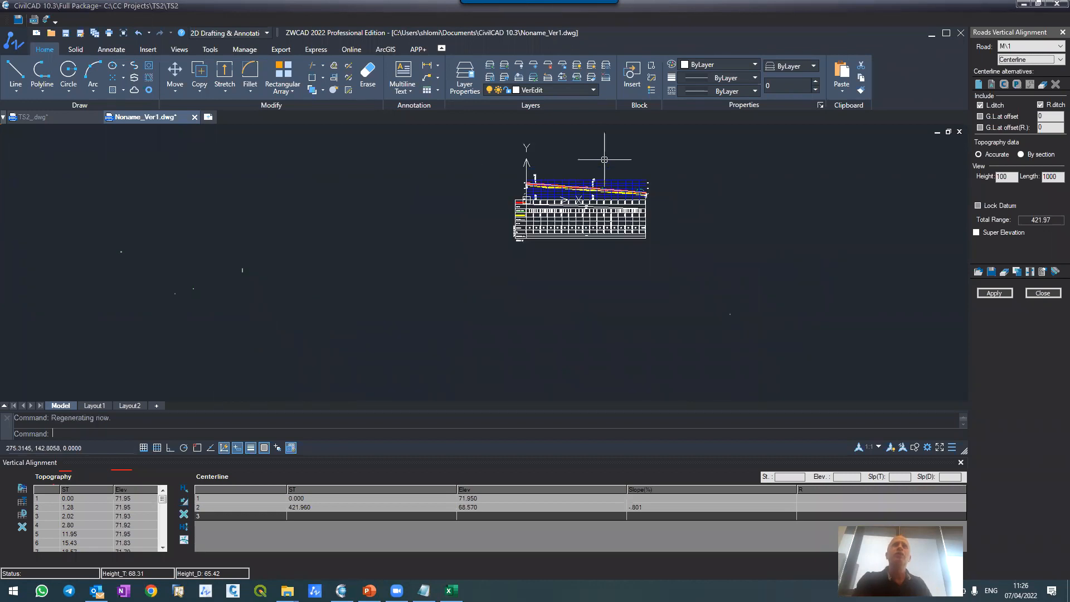
pyautogui.scroll(6, 604, 159)
pyautogui.scroll(-2, 605, 160)
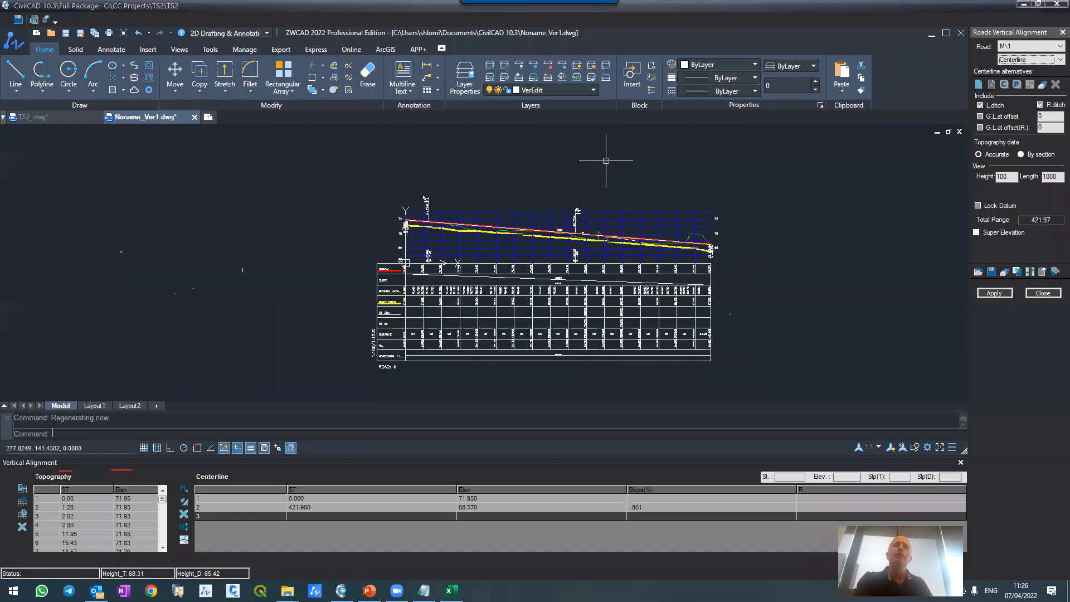
pyautogui.scroll(2, 624, 197)
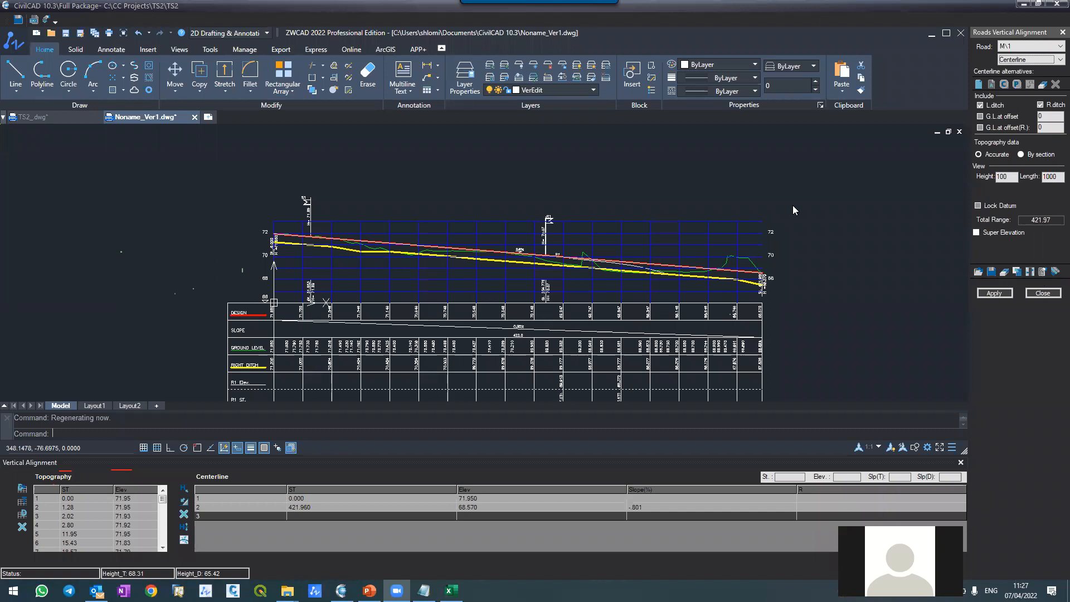
pyautogui.click(1043, 294)
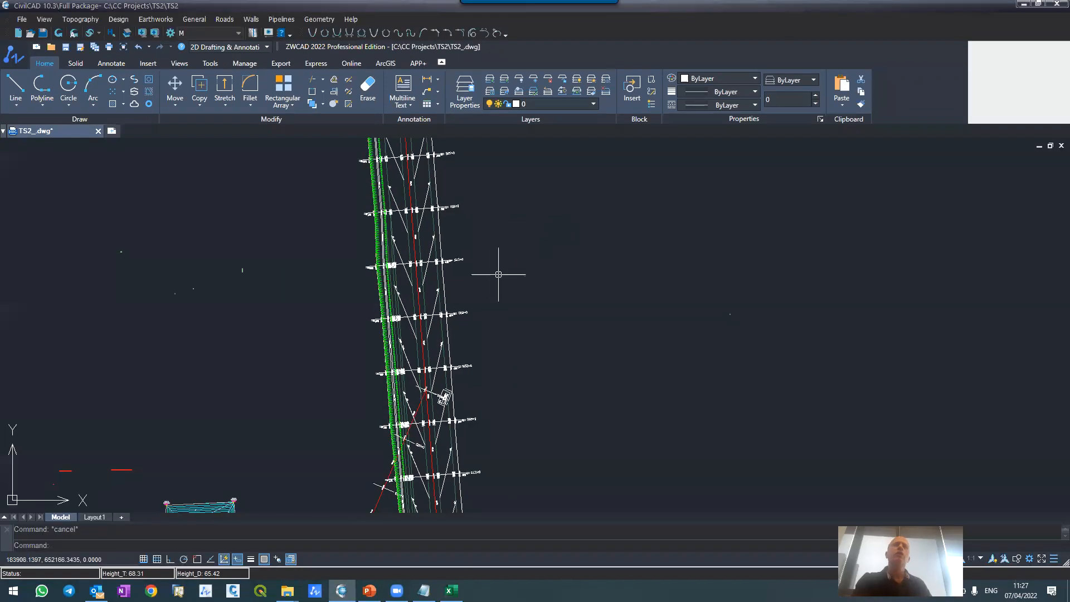
# Step: Compute road M\1's earthworks with volumes and stripping tables, and review both tables in the report
pyautogui.scroll(-3, 499, 275)
pyautogui.scroll(3, 616, 287)
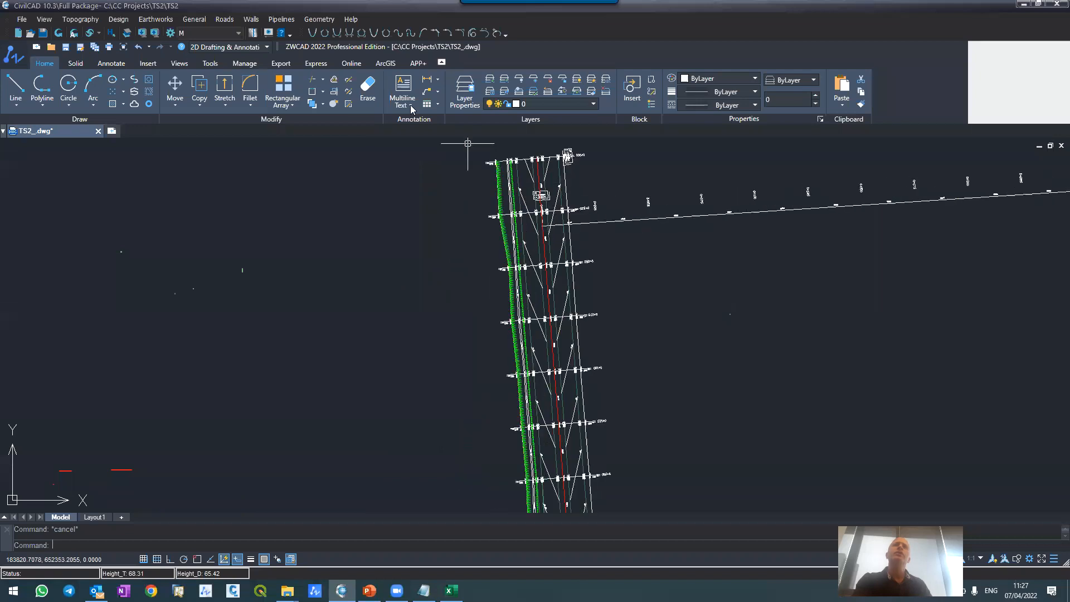
pyautogui.click(225, 19)
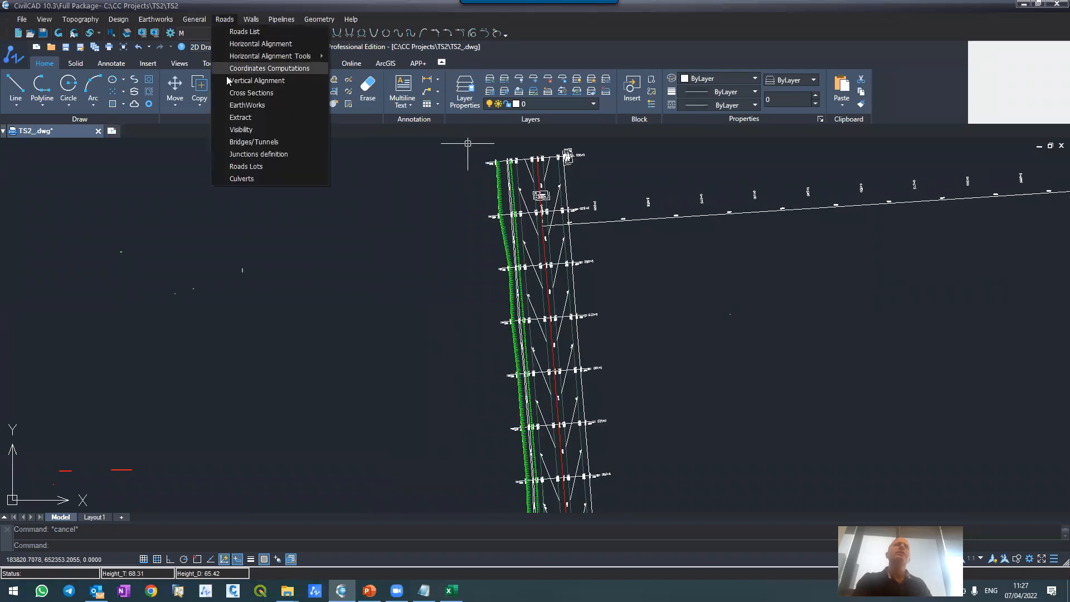
pyautogui.click(238, 105)
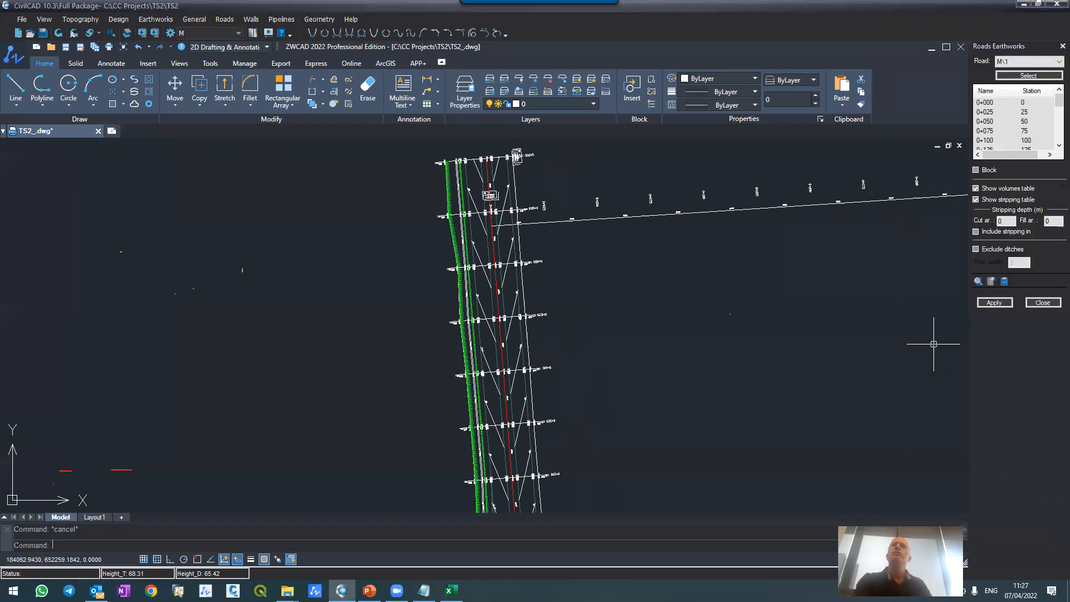
pyautogui.click(994, 302)
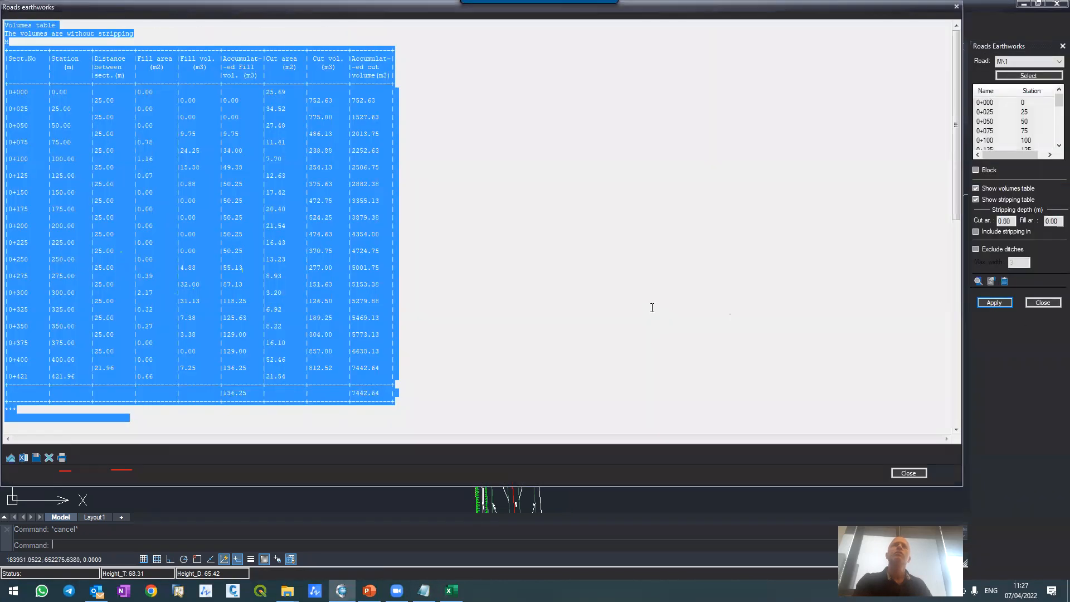
pyautogui.click(144, 176)
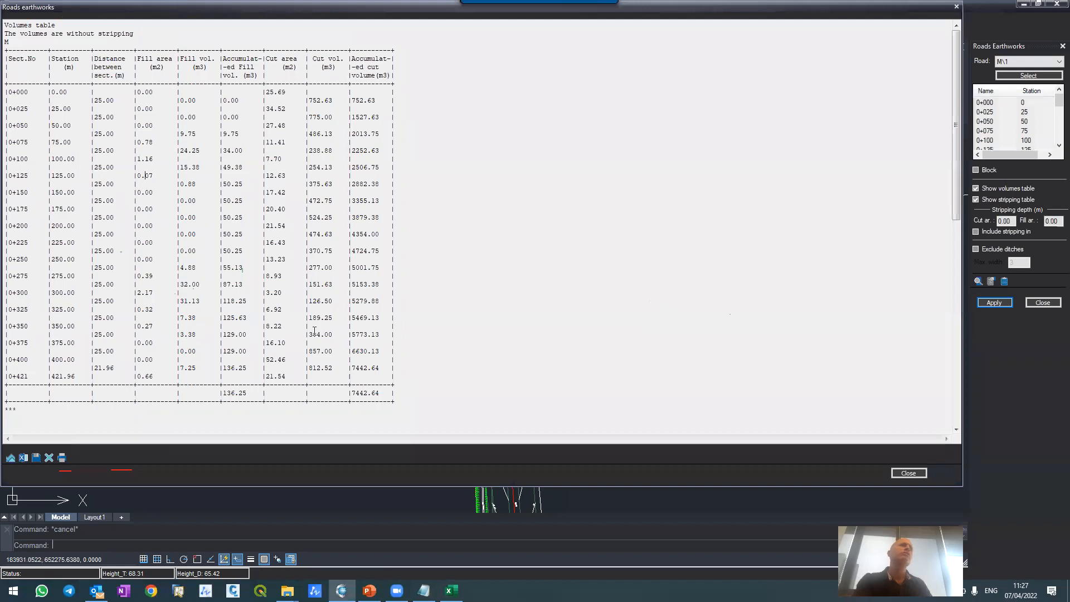
pyautogui.scroll(-6, 306, 219)
pyautogui.scroll(-1, 306, 219)
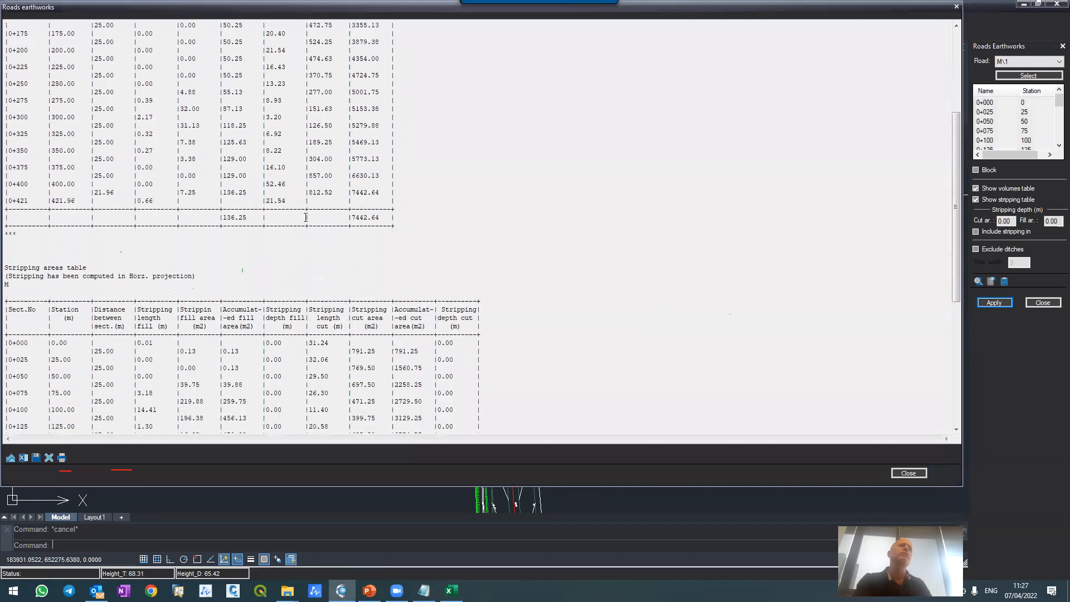
pyautogui.scroll(-12, 306, 210)
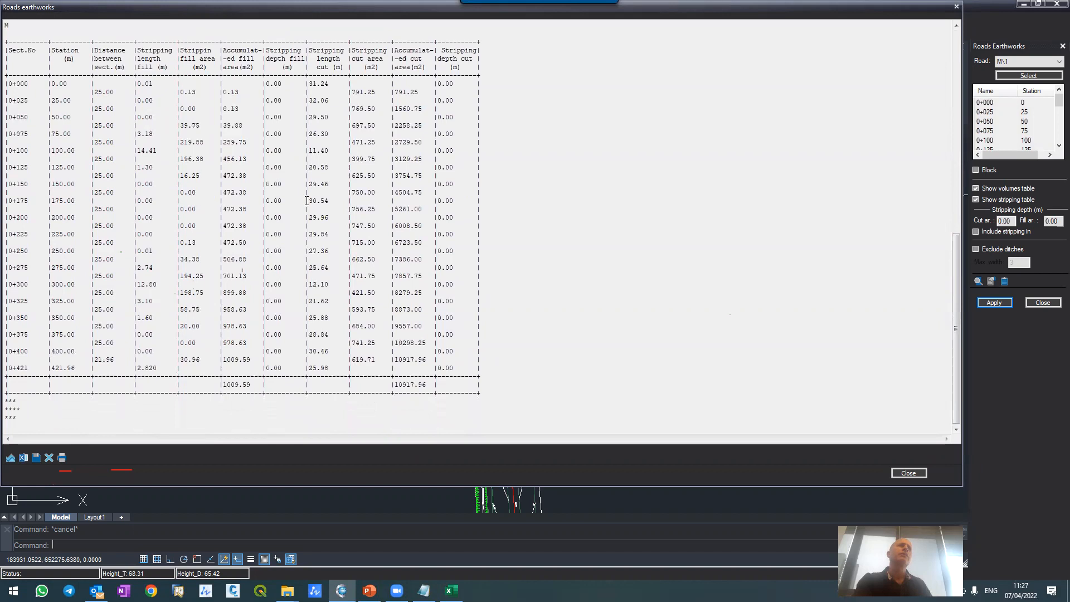
pyautogui.scroll(8, 308, 199)
pyautogui.scroll(10, 307, 199)
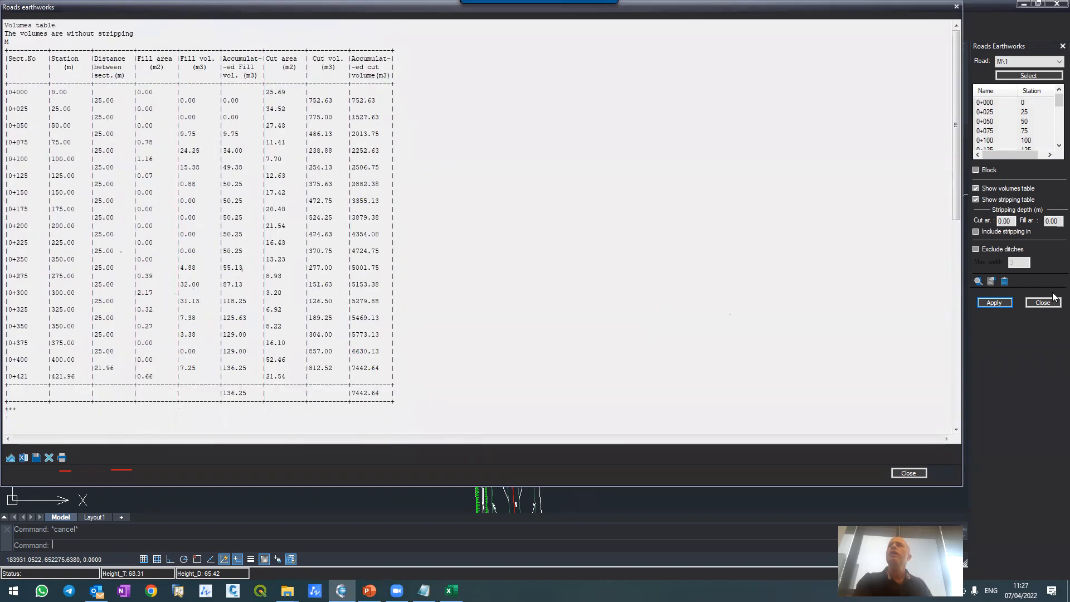
# Step: Recompute road M\1's earthworks with ditches excluded at a maximum width of 3, and review the separate ditches volumes table
pyautogui.click(976, 249)
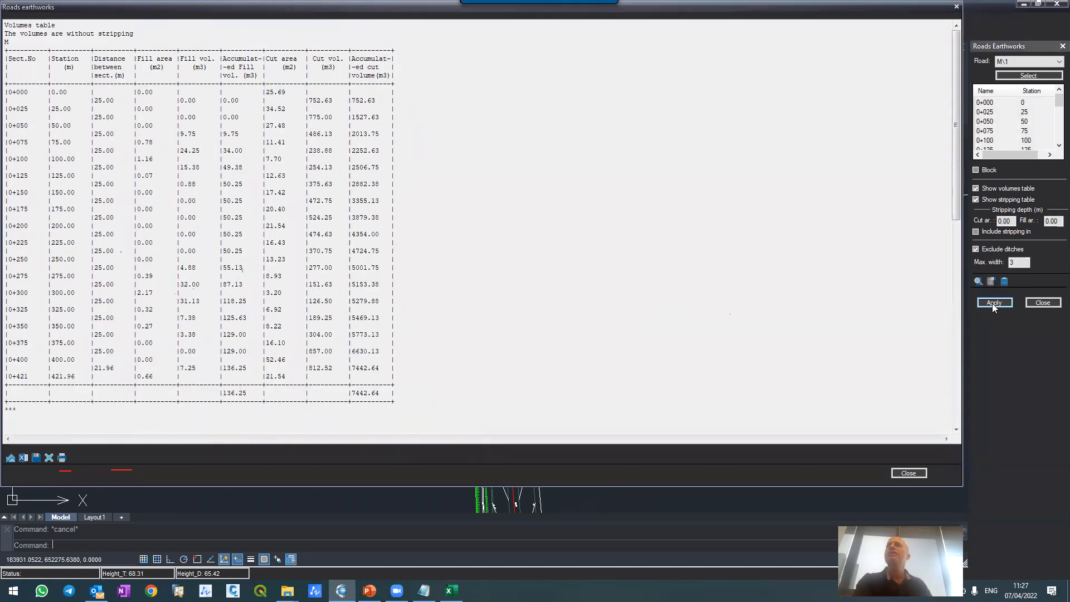
pyautogui.click(993, 303)
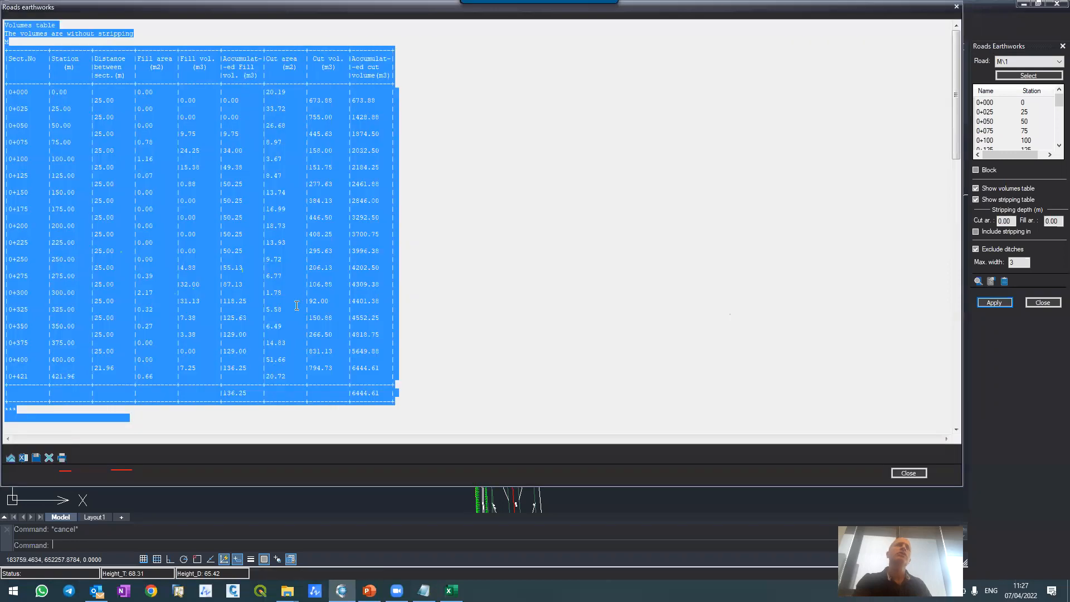
pyautogui.click(149, 150)
pyautogui.scroll(-10, 156, 145)
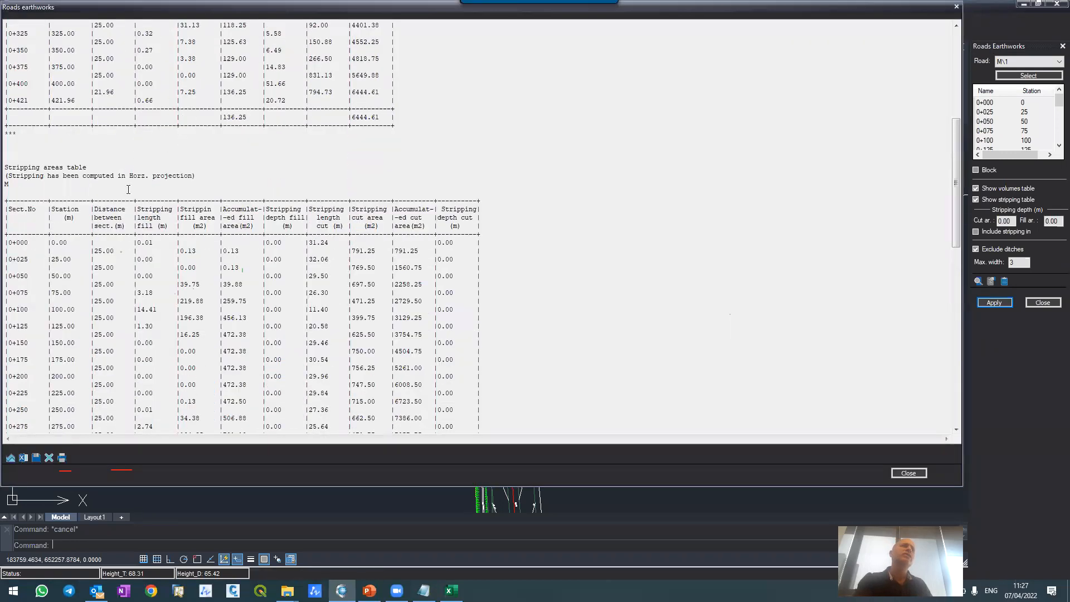
pyautogui.scroll(-15, 128, 189)
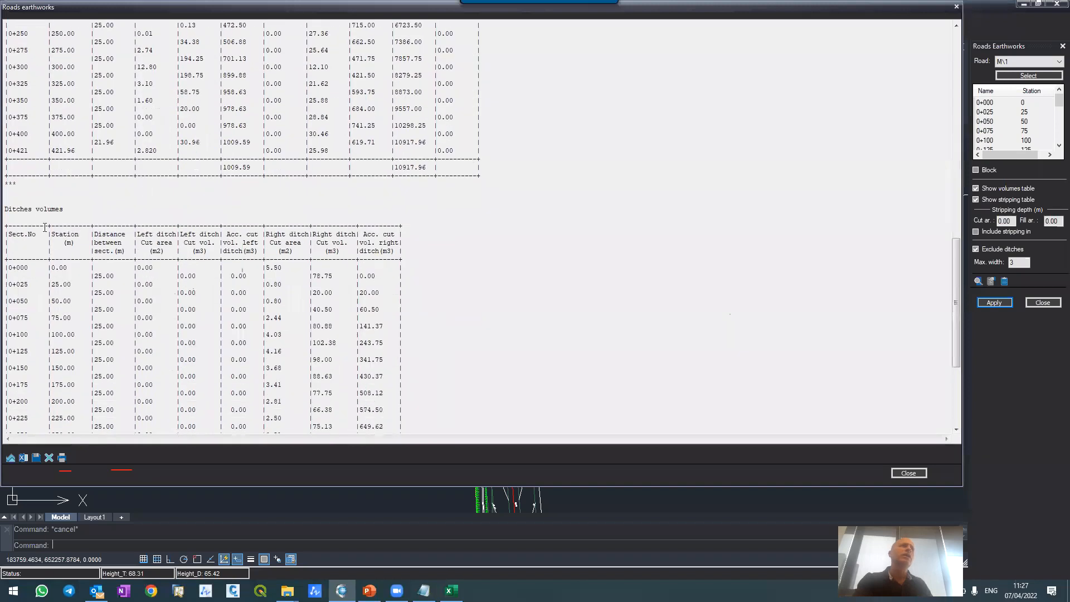
pyautogui.scroll(-6, 234, 238)
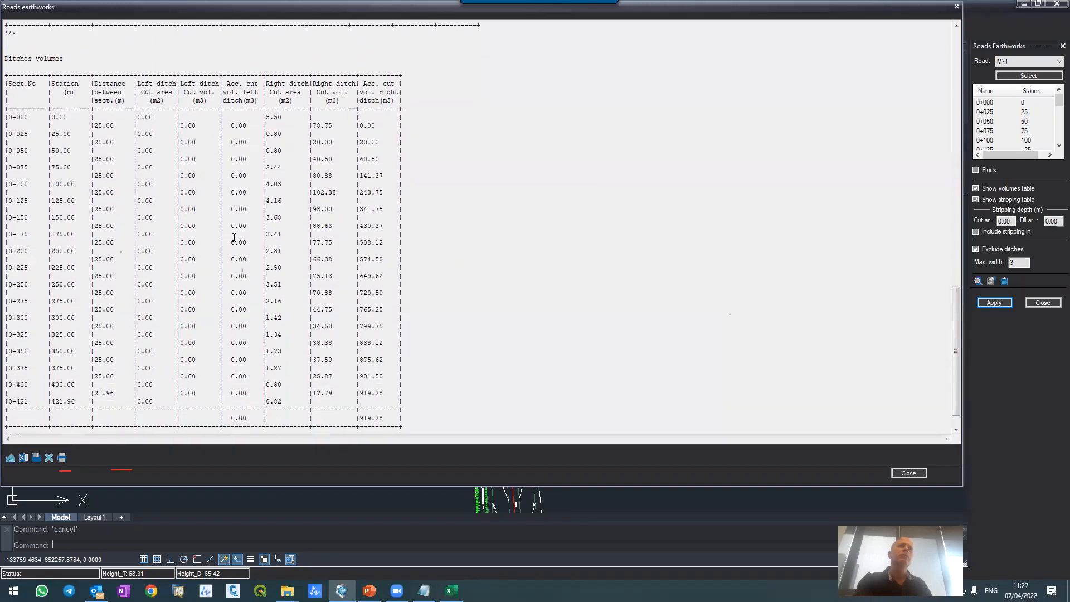
pyautogui.scroll(18, 360, 389)
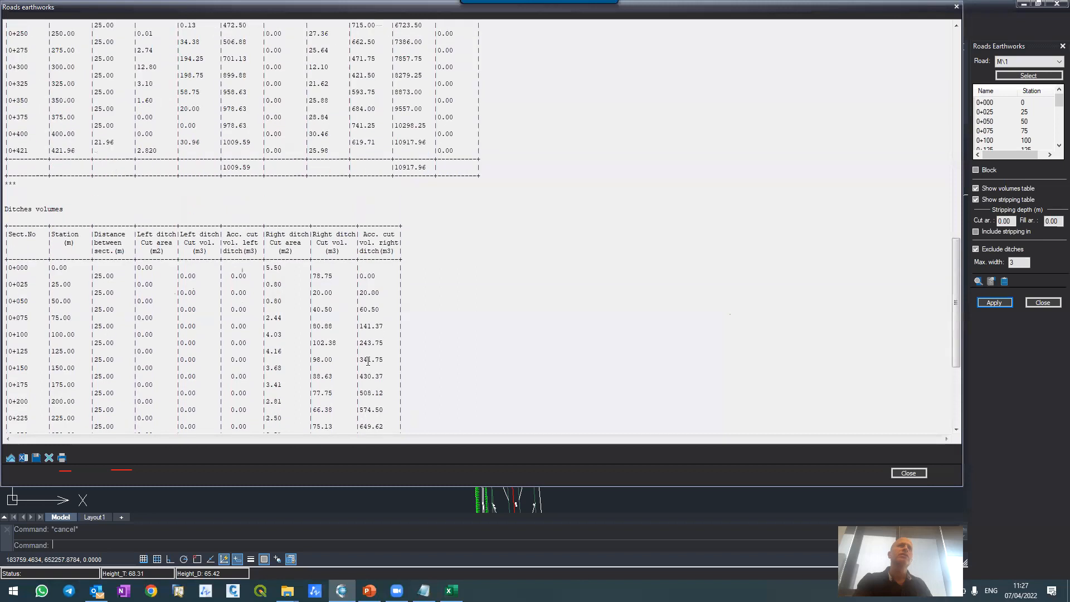
pyautogui.click(909, 473)
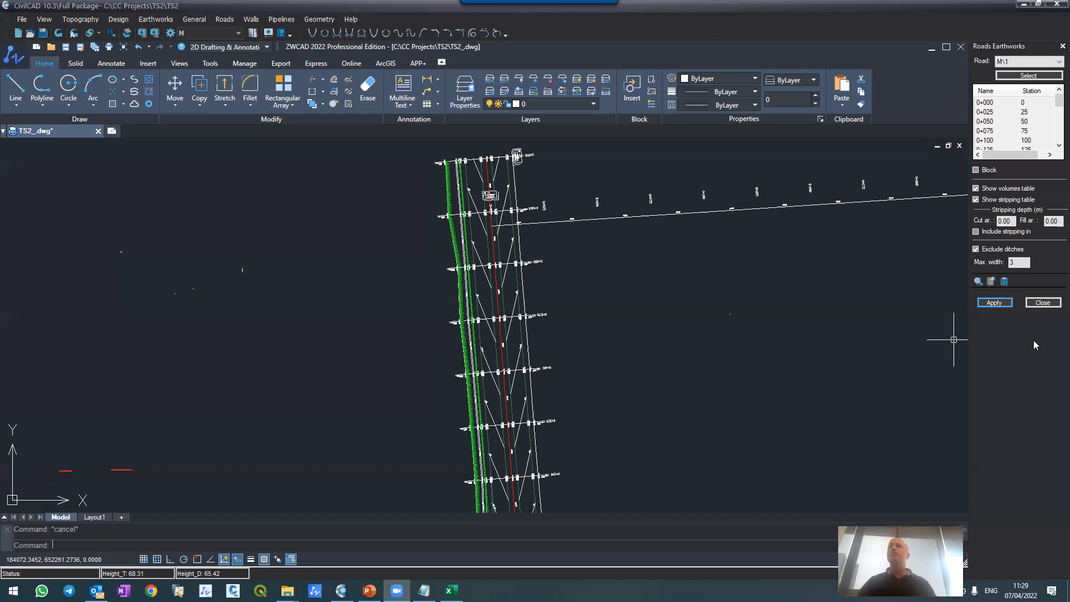
pyautogui.click(1043, 302)
# Step: Thaw the contour layers C-TOPO-MAJR, C-TOPO-MINR1, C-TOPO-MINR2 and C-TOPO-MINR3 so the terrain contours show around the roads
pyautogui.scroll(-3, 585, 228)
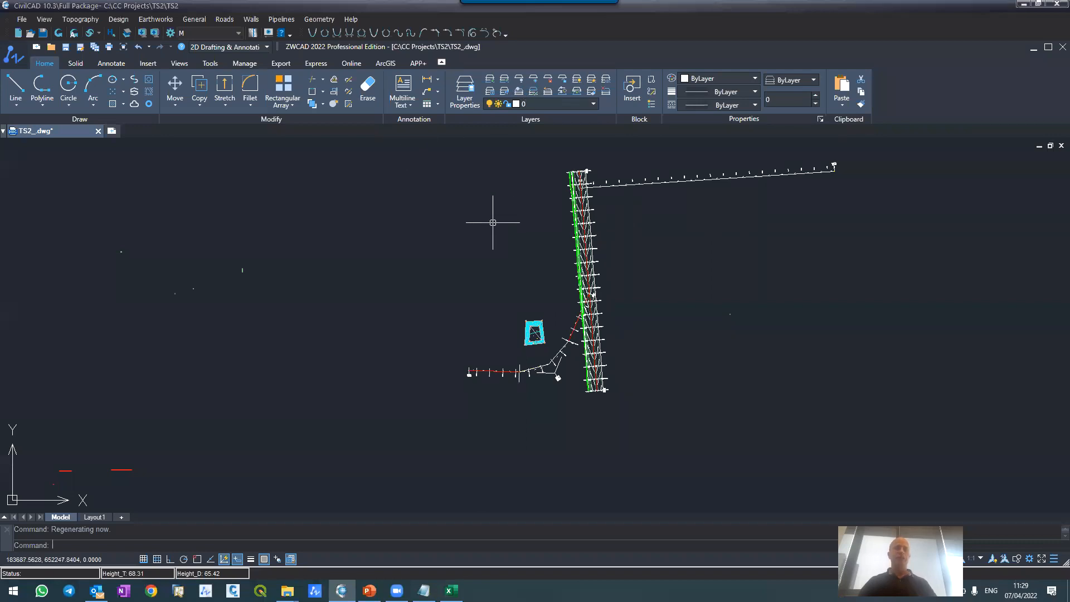
pyautogui.click(321, 233)
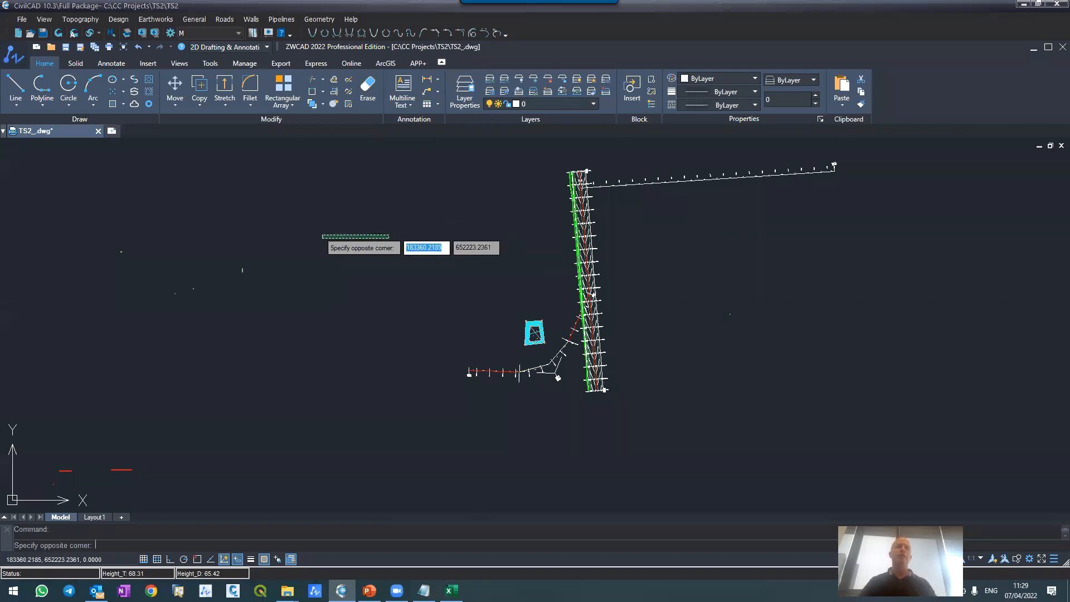
pyautogui.write('la')
pyautogui.press('Return')
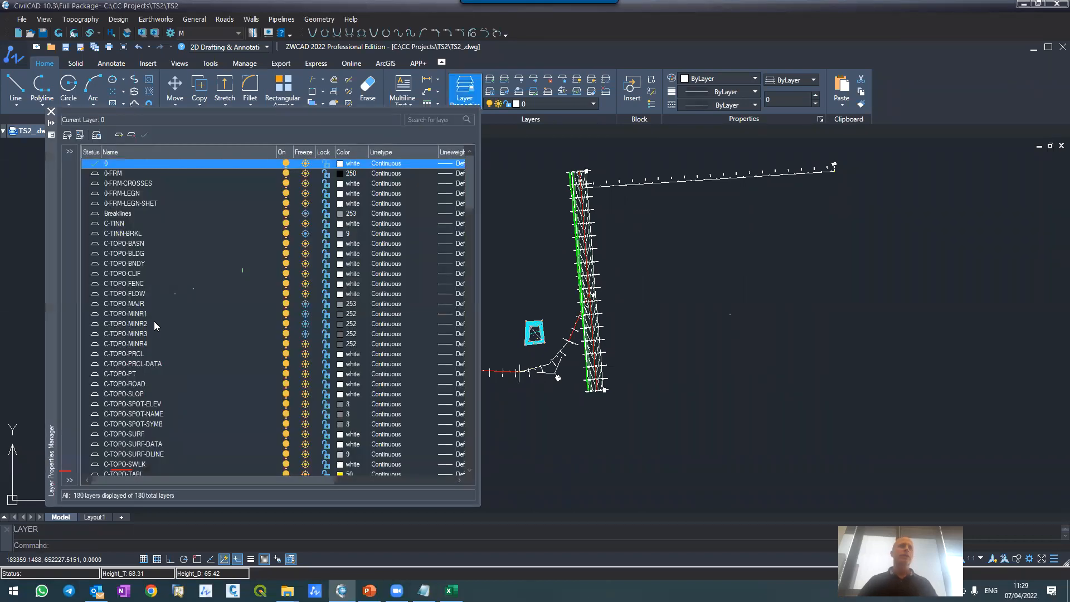
pyautogui.click(306, 304)
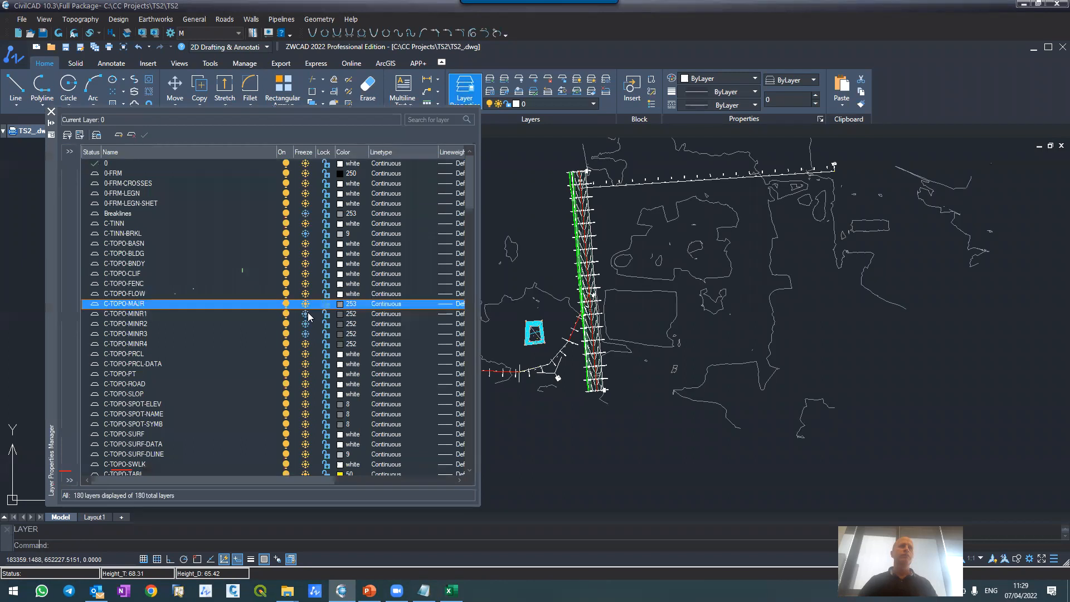
pyautogui.click(305, 314)
pyautogui.click(305, 323)
pyautogui.click(305, 334)
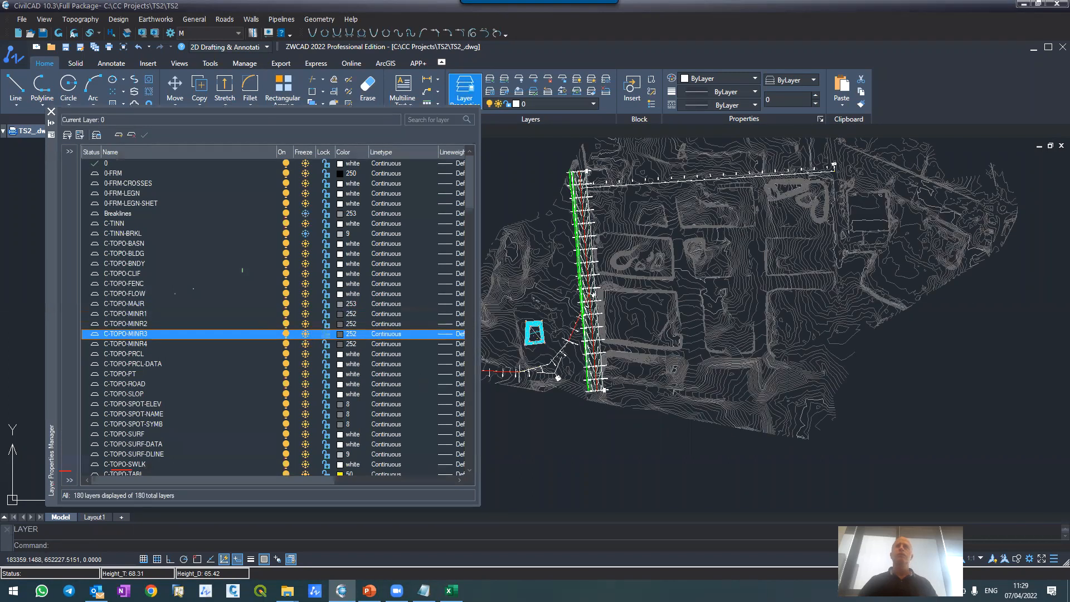
pyautogui.click(51, 112)
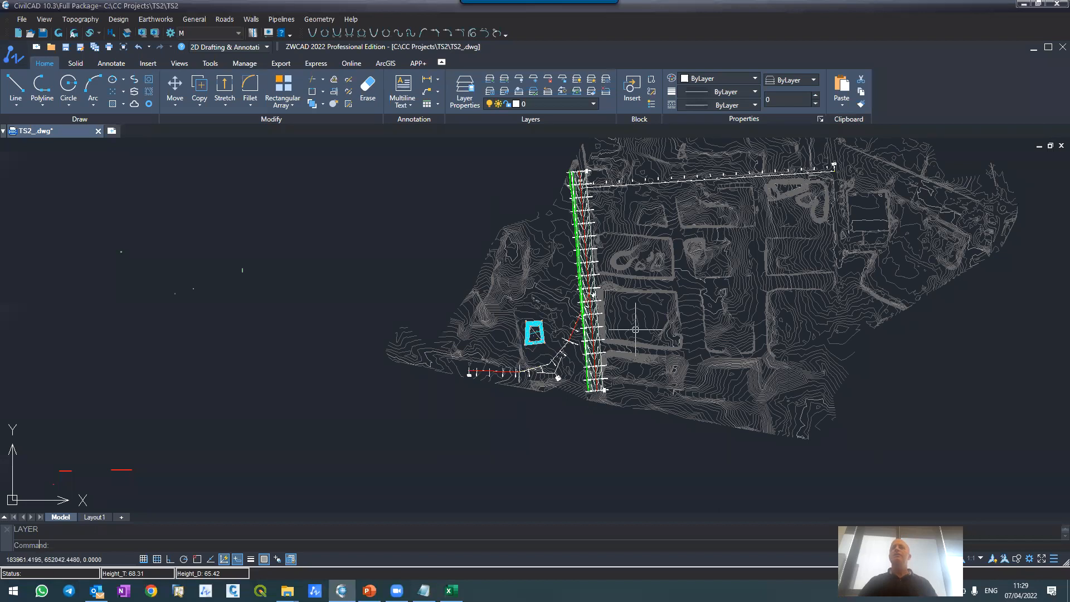
# Step: Examine the contours around road M\1, from its northern start to its southern end
pyautogui.scroll(4, 588, 197)
pyautogui.scroll(-5, 588, 196)
pyautogui.scroll(5, 588, 196)
pyautogui.scroll(-6, 587, 198)
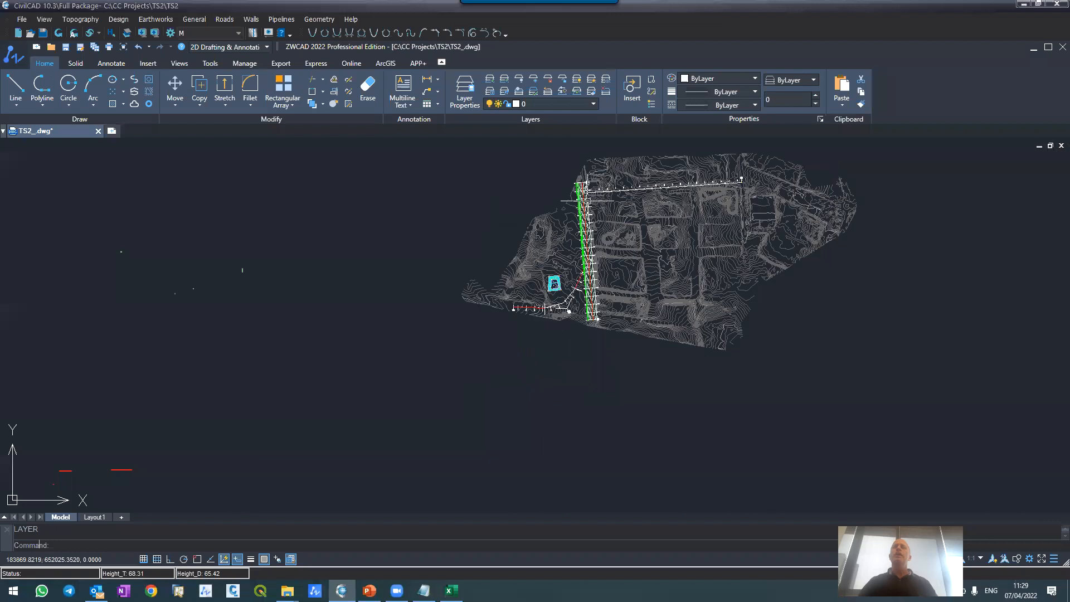
pyautogui.scroll(2, 586, 201)
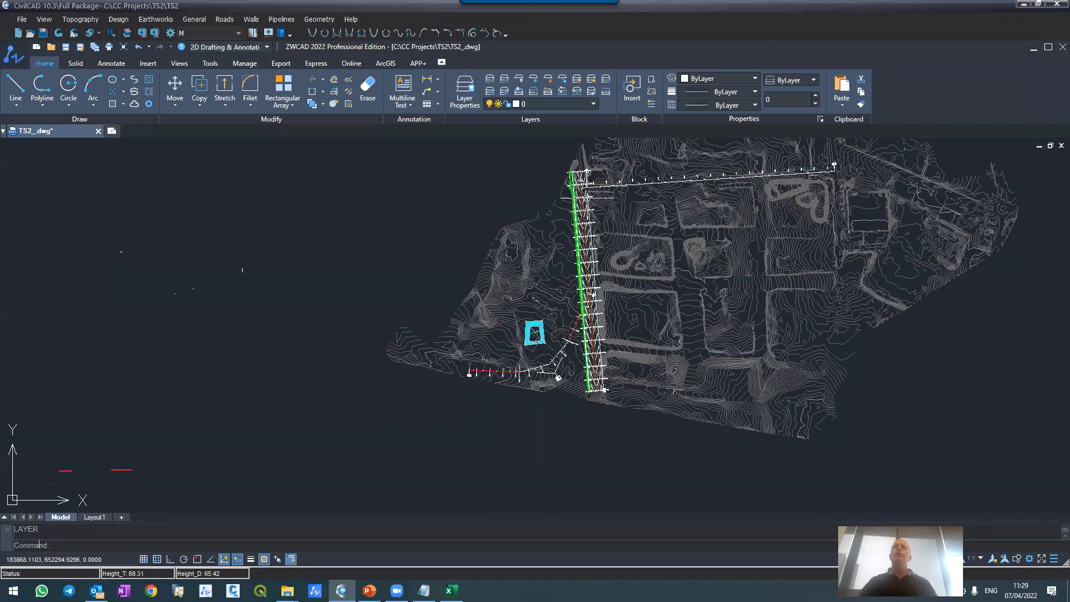
pyautogui.scroll(8, 573, 178)
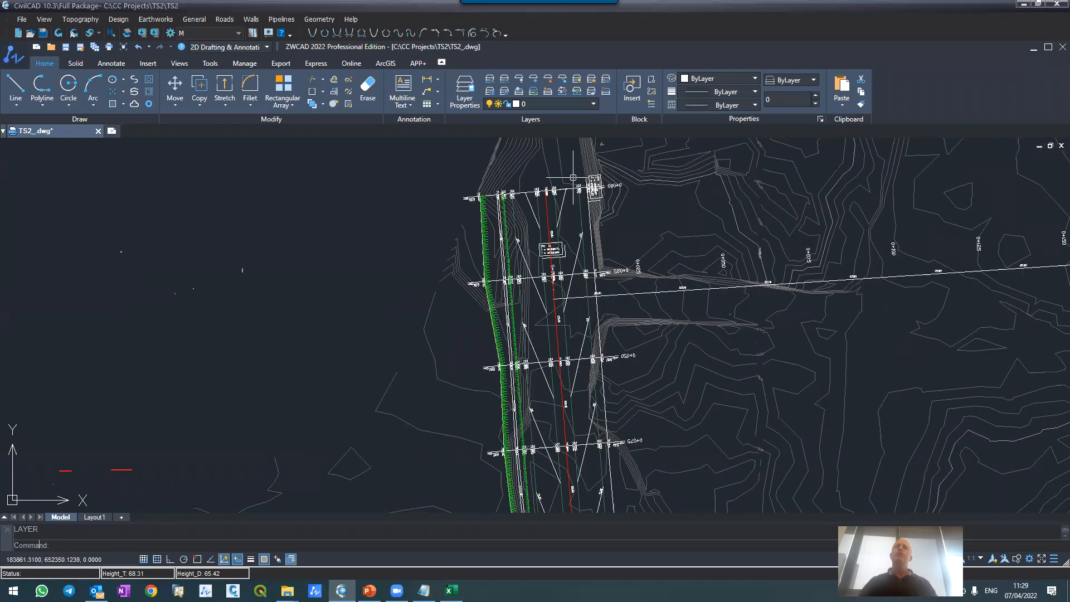
pyautogui.scroll(-8, 573, 177)
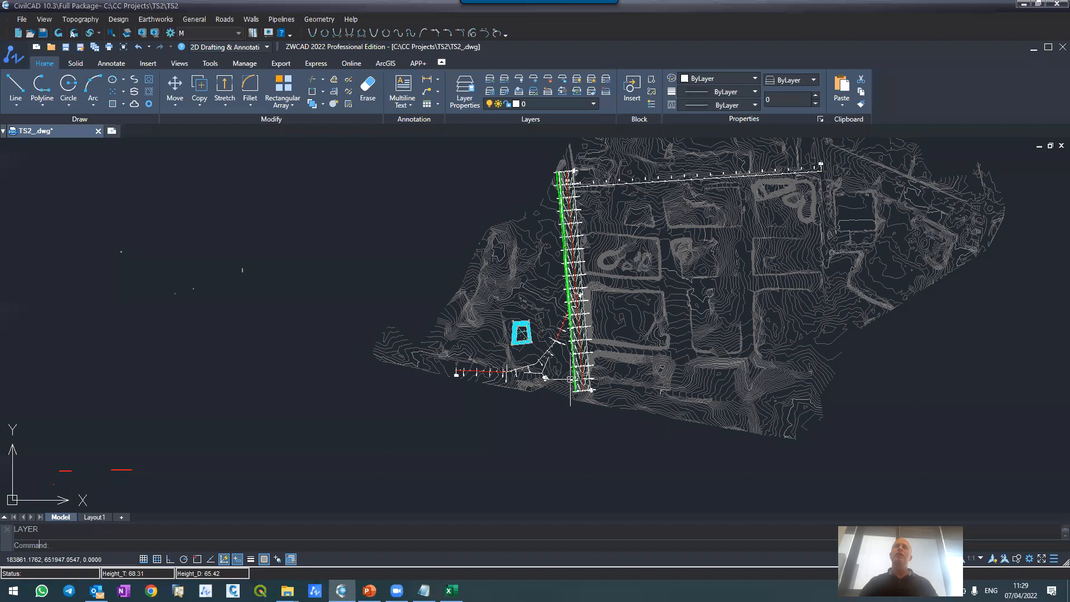
pyautogui.scroll(3, 600, 399)
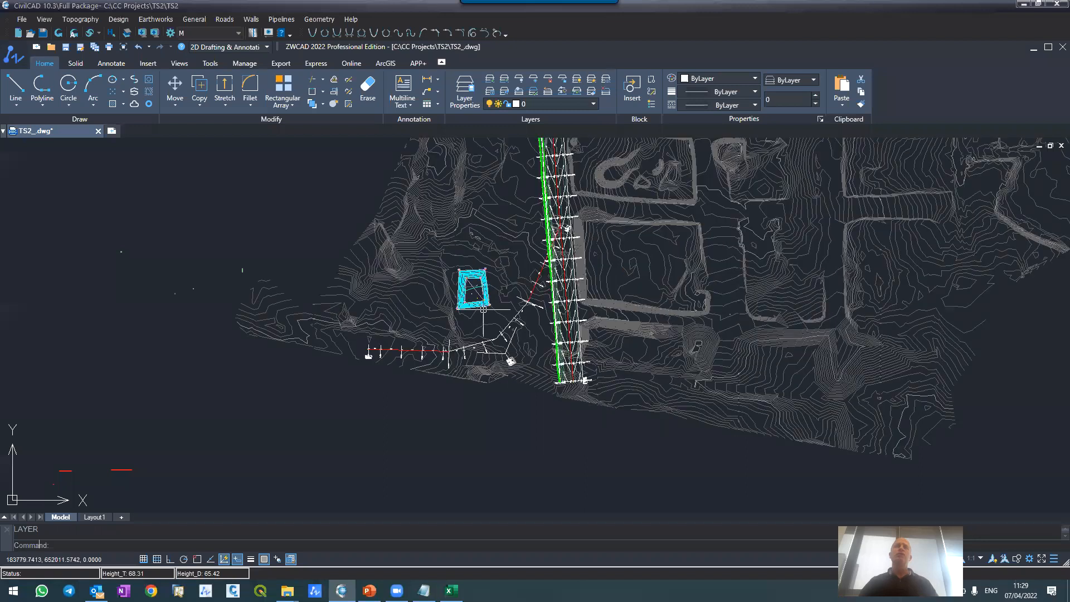
# Step: Create a layer named MYPIPE with color 20 and make it the current layer
pyautogui.write('la')
pyautogui.press('Return')
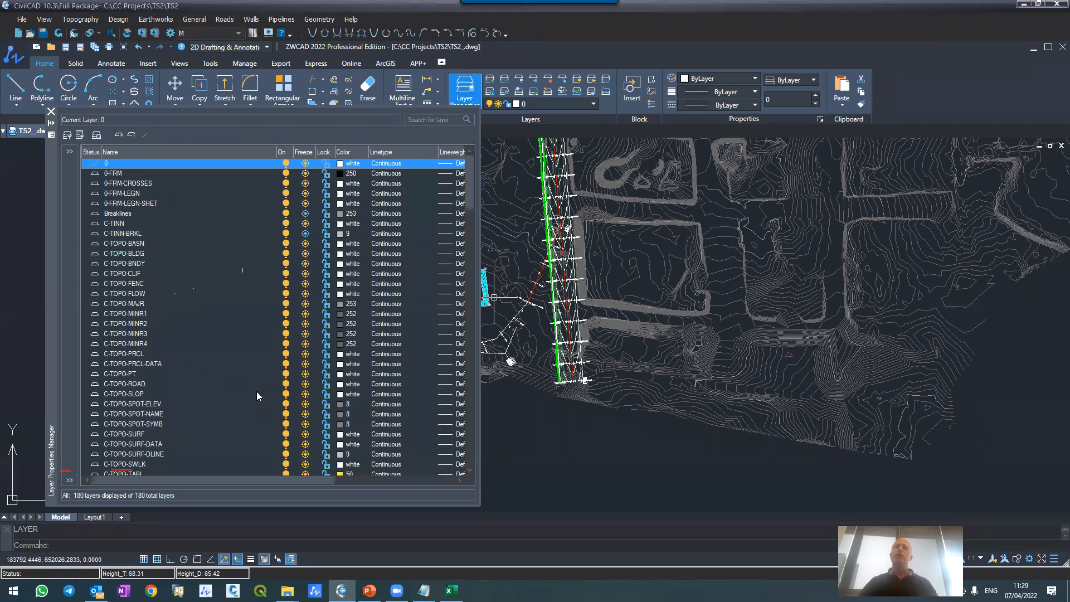
pyautogui.click(118, 135)
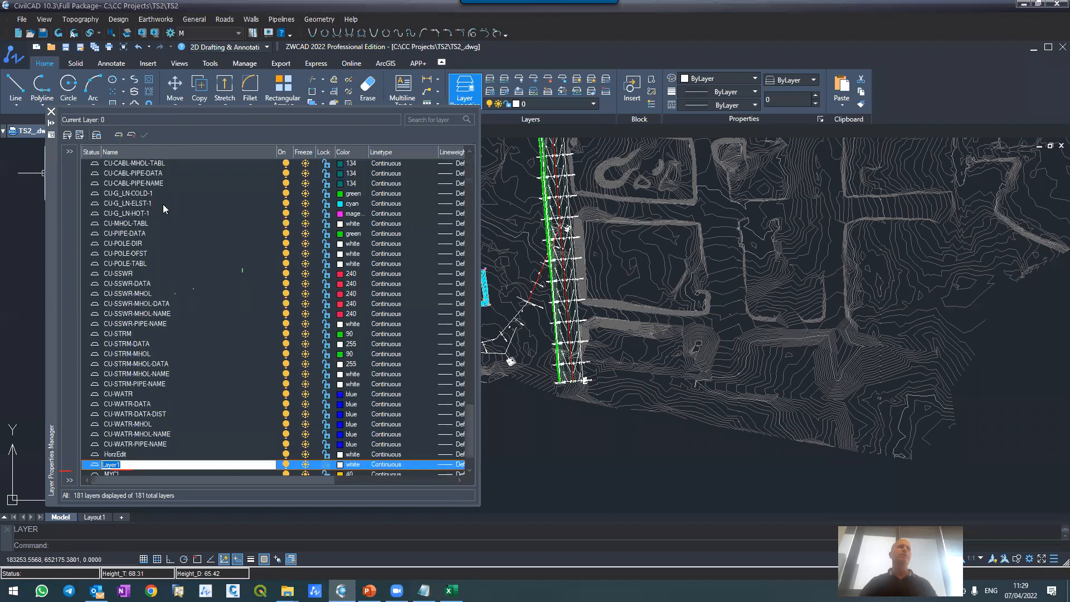
pyautogui.write('MYPIPE')
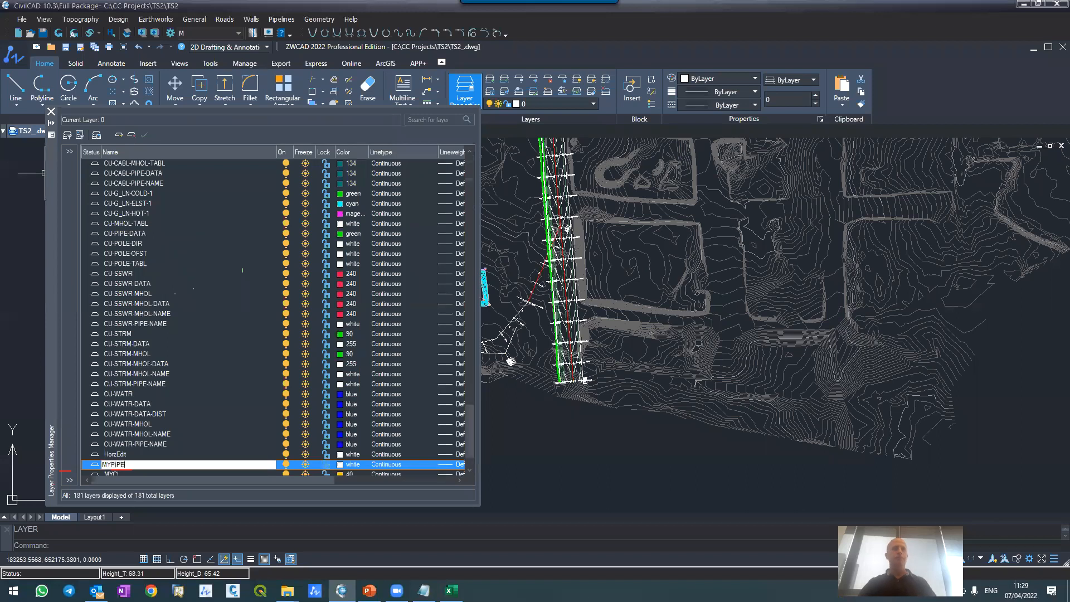
pyautogui.press('Return')
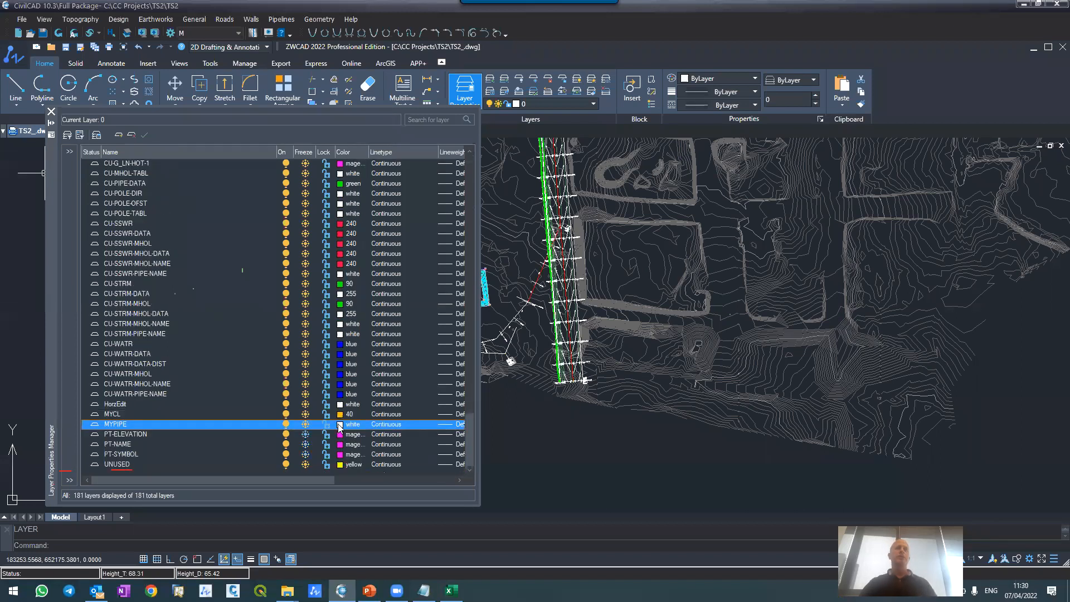
pyautogui.click(341, 424)
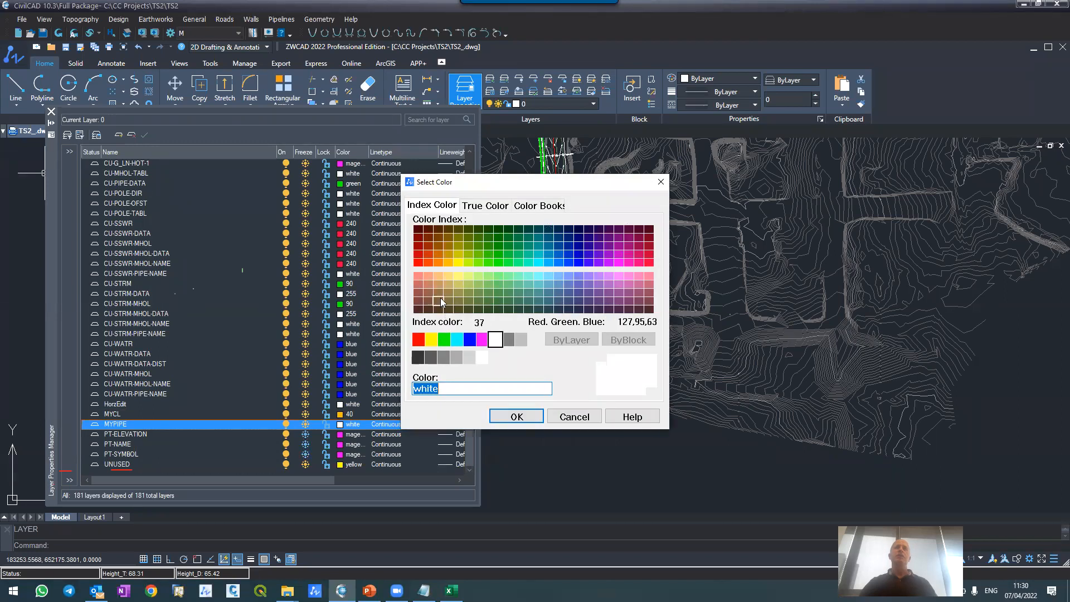
pyautogui.click(424, 261)
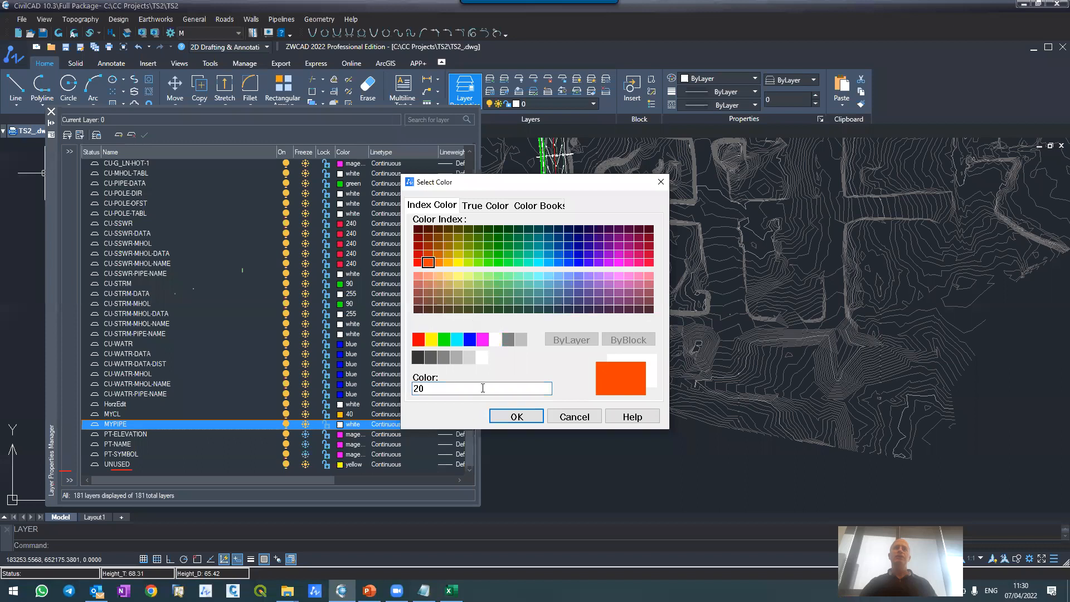
pyautogui.click(496, 415)
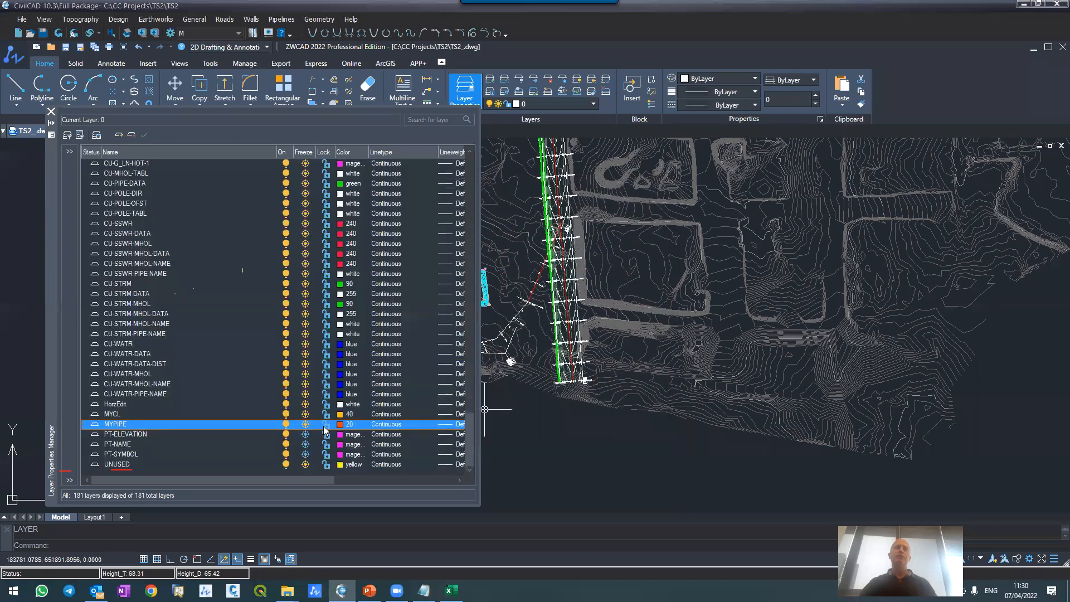
pyautogui.doubleClick(94, 425)
pyautogui.click(52, 112)
# Step: Examine the contours along the terrain's southern edge from the road's end to the southeastern corner
pyautogui.scroll(3, 789, 471)
pyautogui.scroll(-4, 602, 357)
pyautogui.scroll(3, 641, 351)
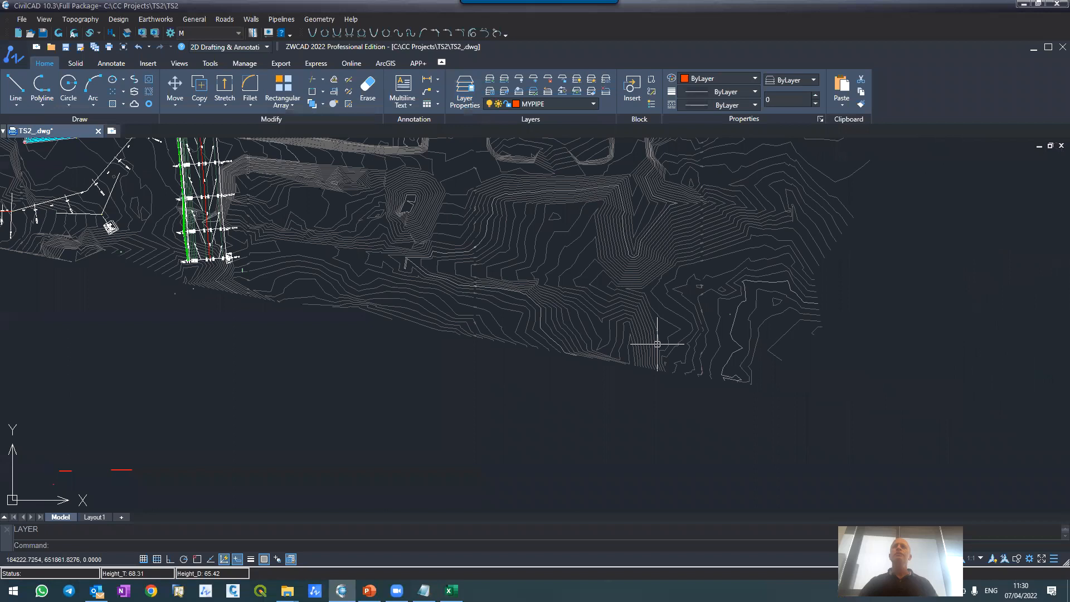
pyautogui.scroll(2, 658, 345)
pyautogui.scroll(1, 812, 370)
pyautogui.scroll(-2, 815, 372)
pyautogui.scroll(-1, 812, 374)
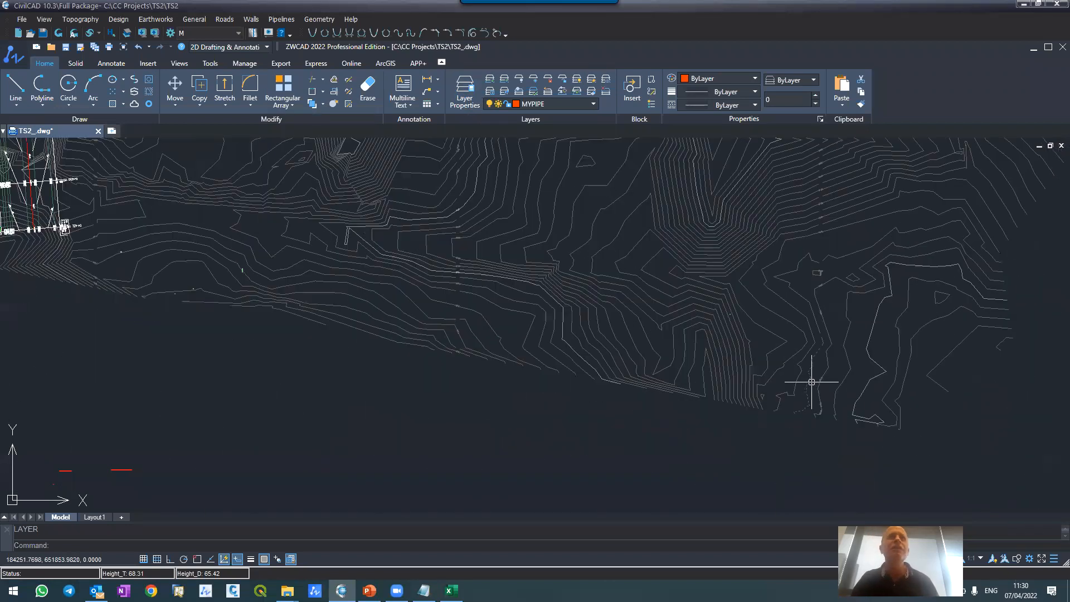
pyautogui.scroll(3, 442, 298)
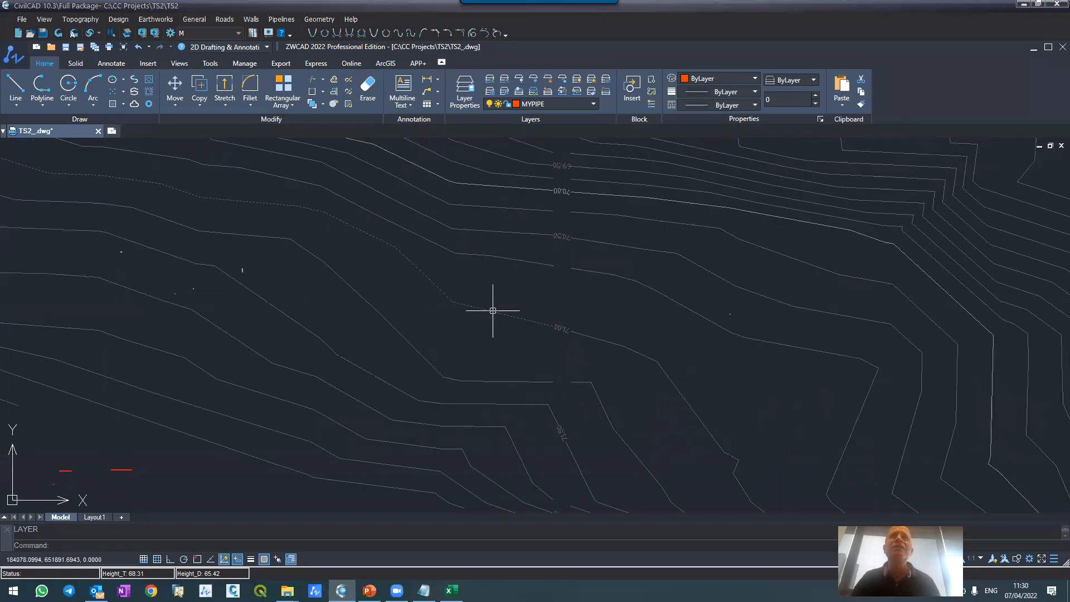
pyautogui.scroll(-5, 492, 311)
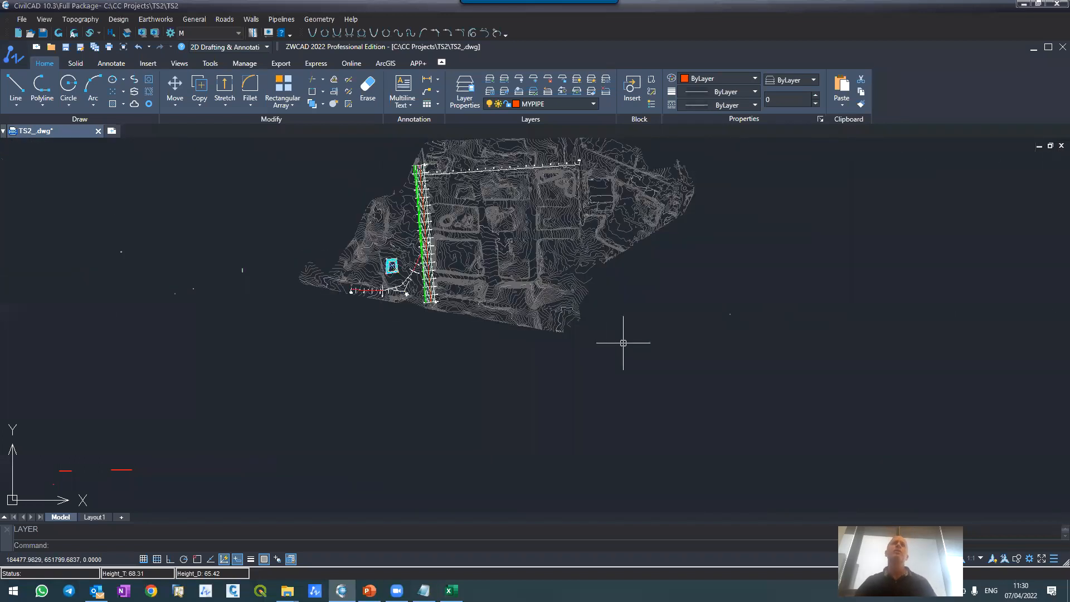
pyautogui.scroll(2, 557, 329)
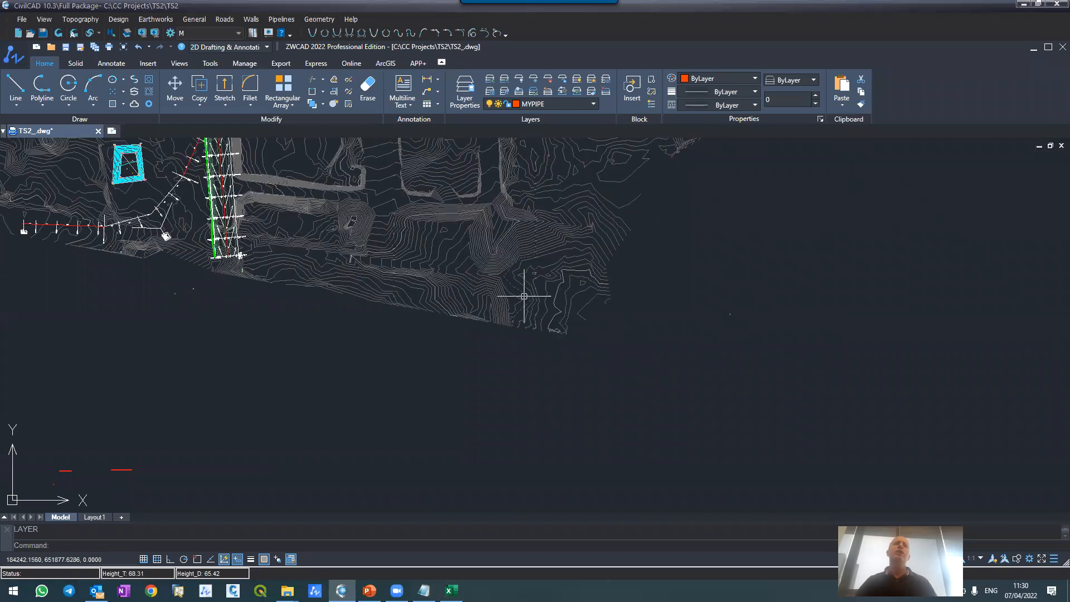
# Step: Draw a single straight polyline about 450 m long from the terrain's southeastern corner westward past the southern end of road M\1
pyautogui.scroll(1, 523, 293)
pyautogui.write('pl')
pyautogui.press('Return')
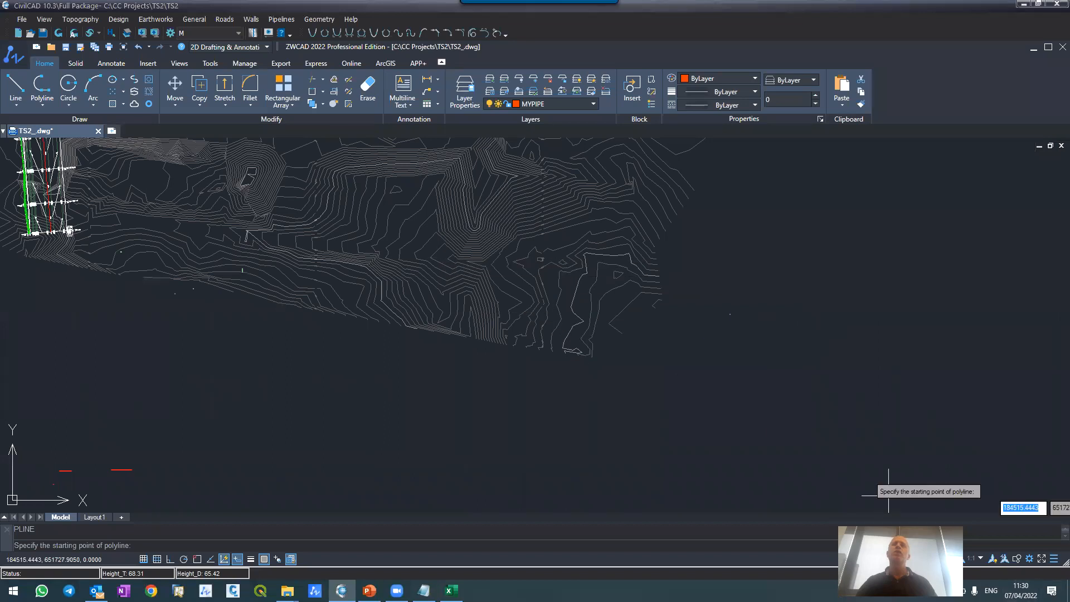
pyautogui.click(561, 332)
pyautogui.scroll(-5, 557, 324)
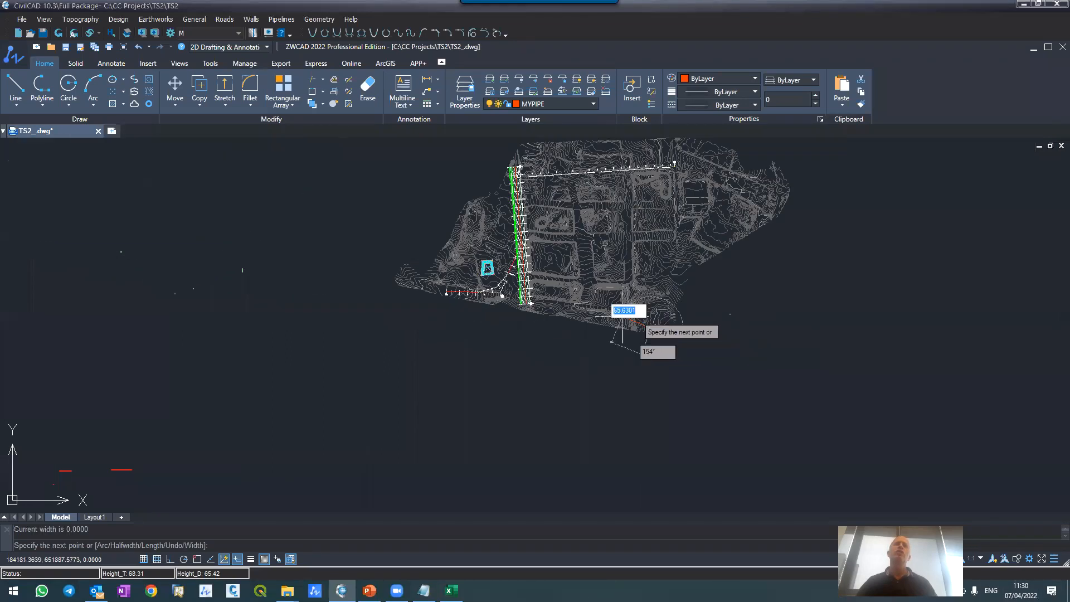
pyautogui.scroll(4, 524, 293)
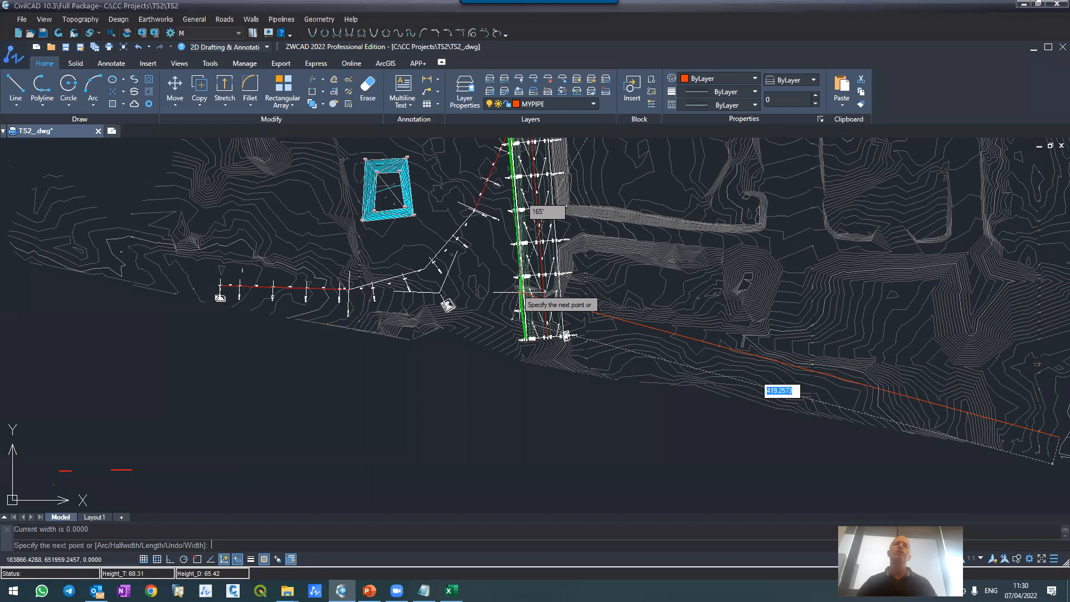
pyautogui.click(463, 332)
pyautogui.press('Return')
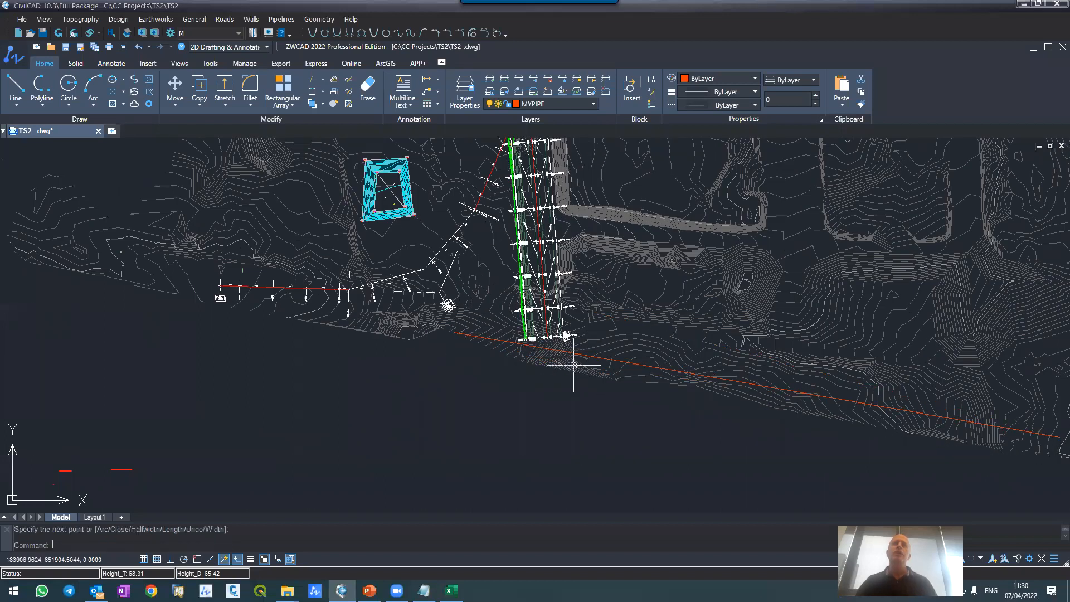
pyautogui.scroll(3, 569, 353)
pyautogui.write('pl')
pyautogui.press('Return')
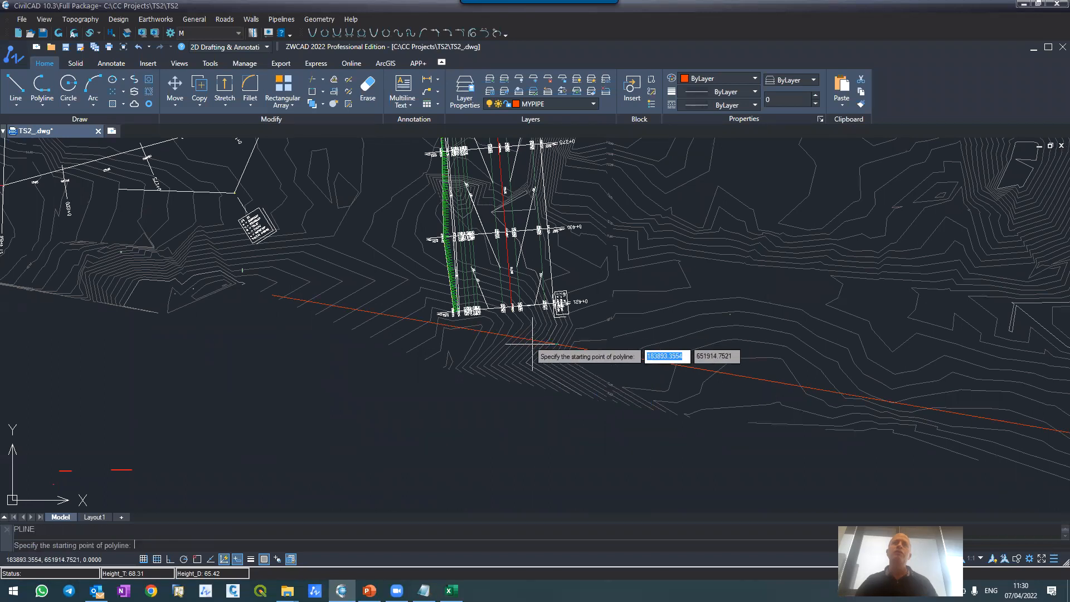
pyautogui.press('Escape')
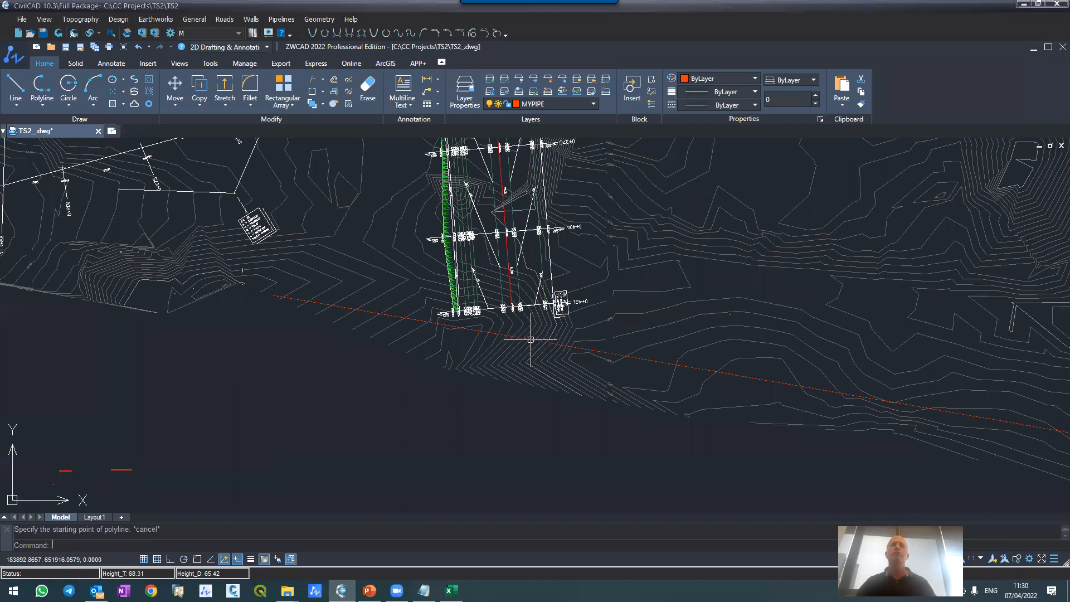
# Step: Draw a polyline in consecutive 50 m segments from the terrain's southeastern corner westward past the southern end of road M\1, and select it to check its vertices
pyautogui.scroll(-4, 491, 352)
pyautogui.scroll(-1, 491, 352)
pyautogui.scroll(3, 712, 383)
pyautogui.scroll(5, 621, 372)
pyautogui.write('pl')
pyautogui.press('Return')
pyautogui.click(625, 389)
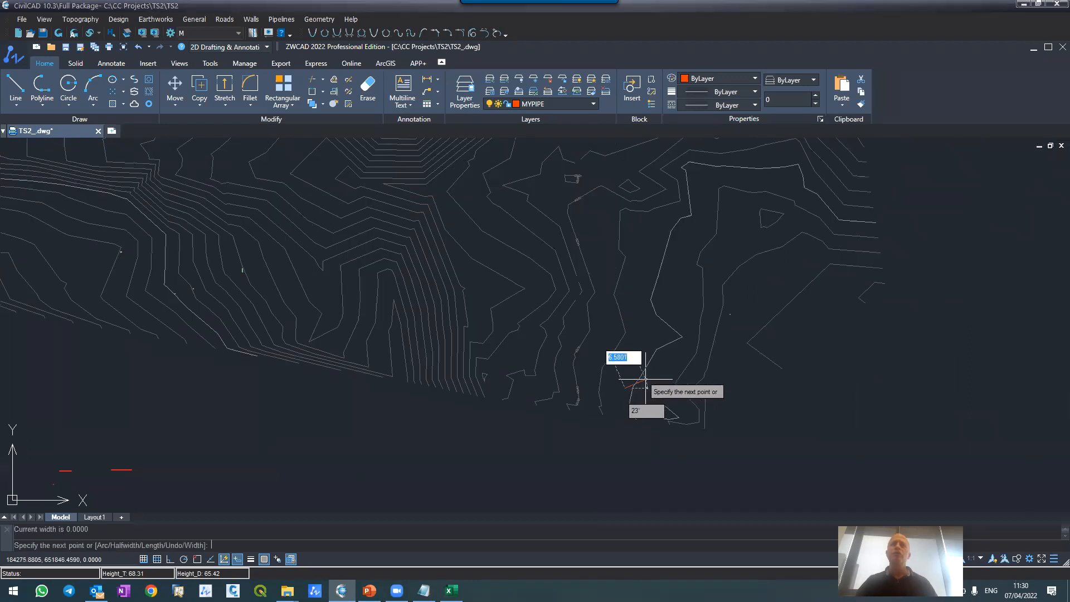
pyautogui.scroll(-2, 645, 379)
pyautogui.scroll(-3, 401, 370)
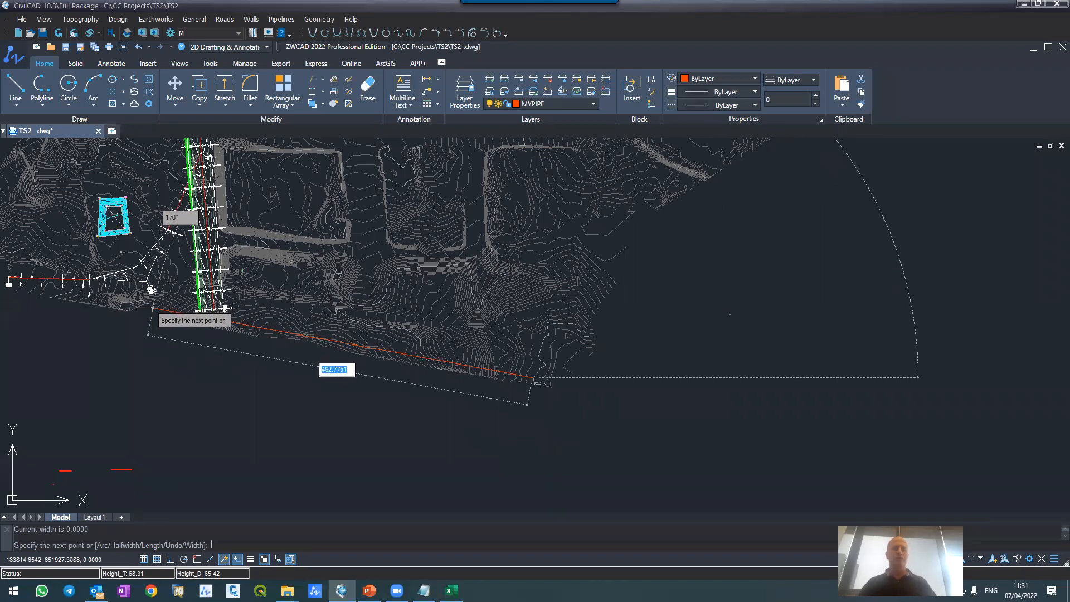
pyautogui.write('50')
pyautogui.press('Return')
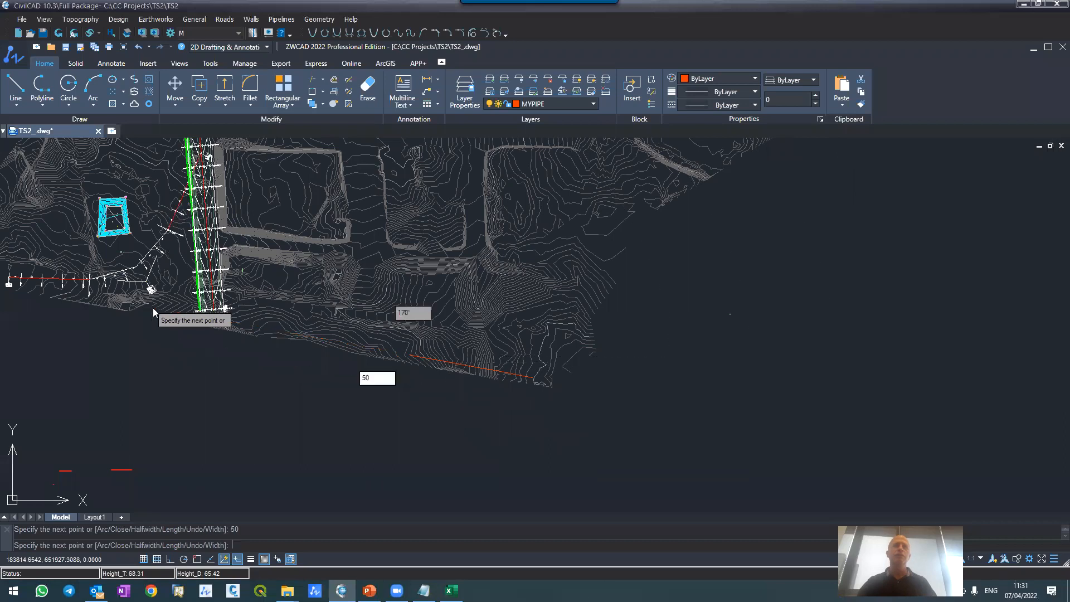
pyautogui.press('Return')
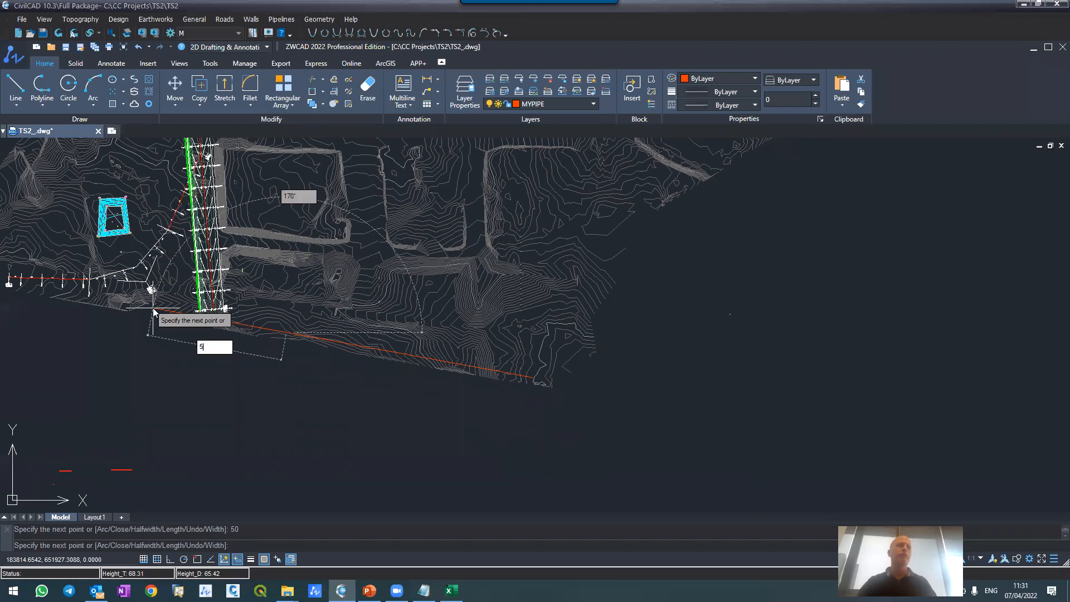
pyautogui.press('Return')
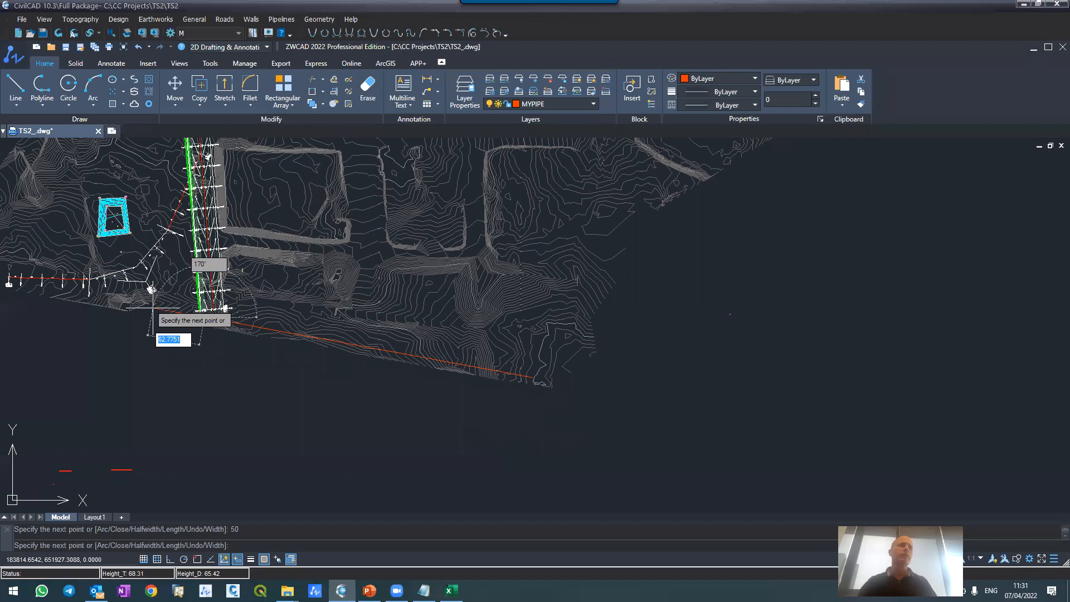
pyautogui.write('50')
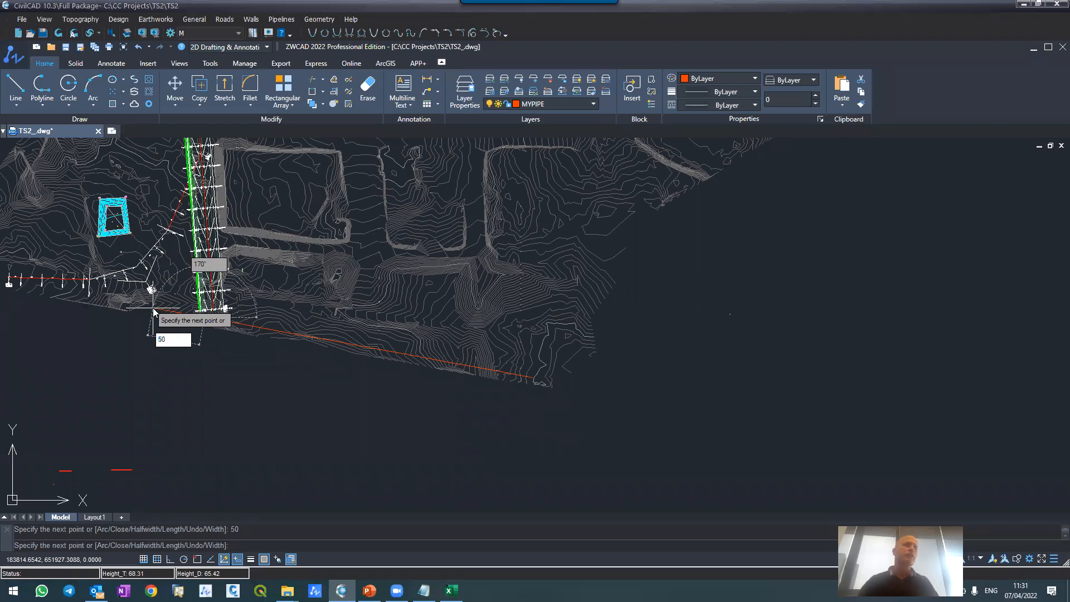
pyautogui.press('Return')
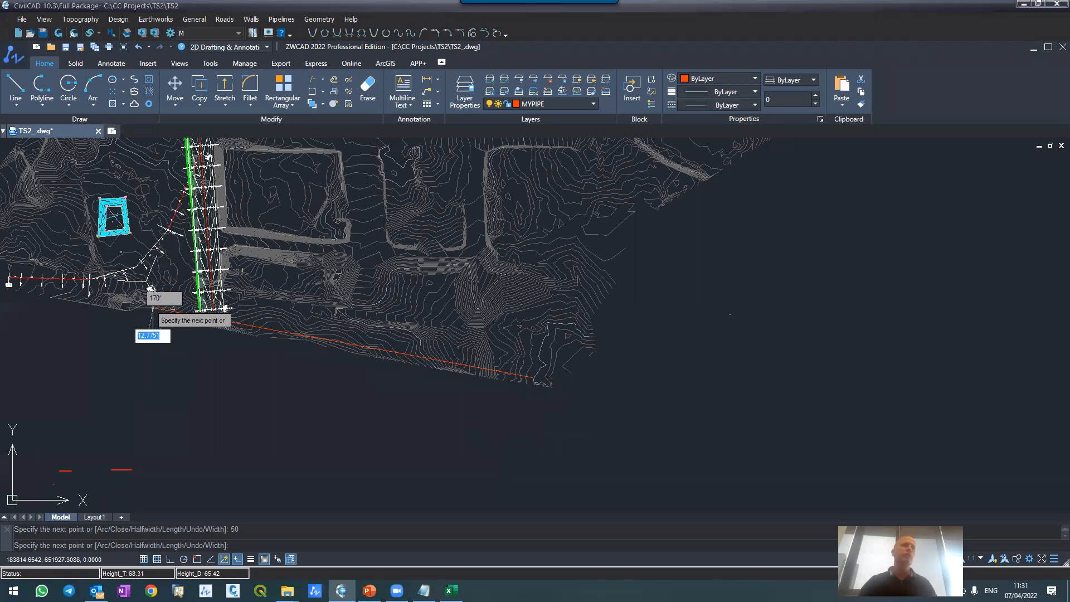
pyautogui.press('Return')
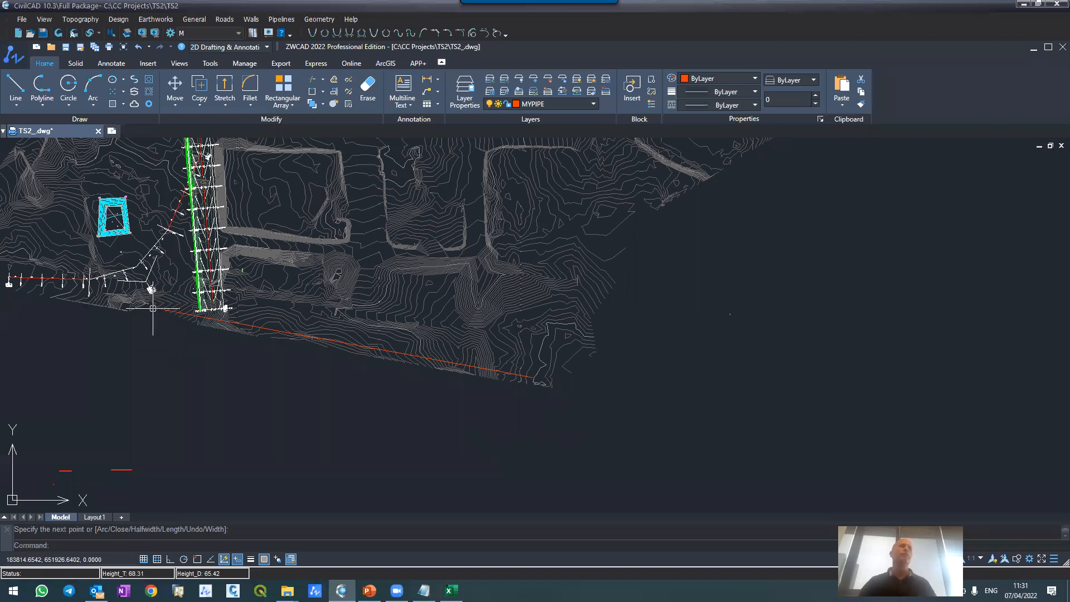
pyautogui.scroll(5, 165, 308)
pyautogui.click(185, 320)
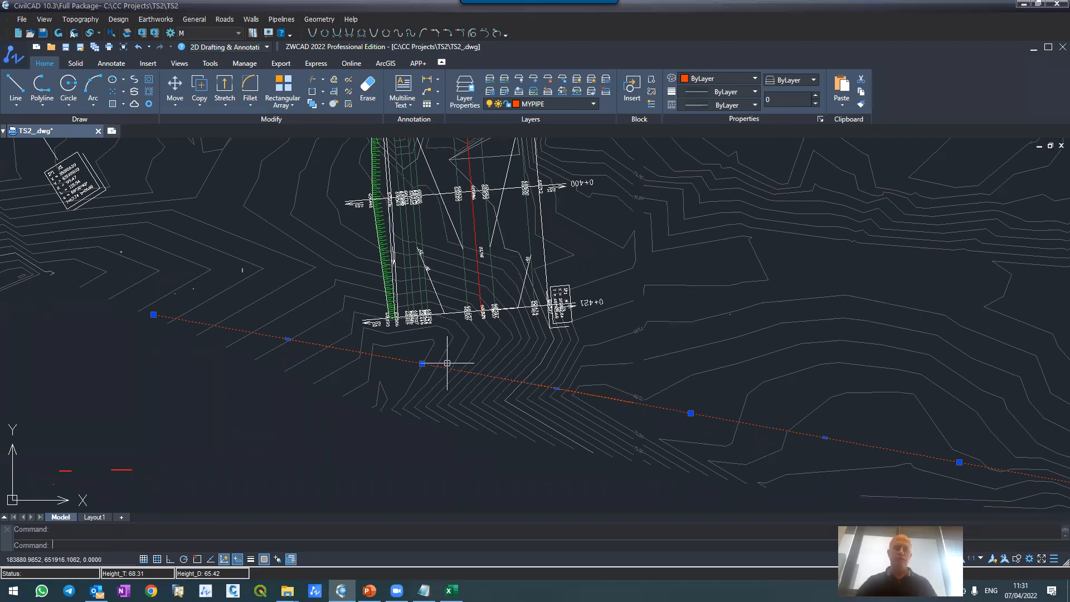
# Step: Start a second polyline, snapped to the first route's vertex below the road, and draw an about 12 m segment up to the road's southern end
pyautogui.press('Escape')
pyautogui.write('pl')
pyautogui.press('Return')
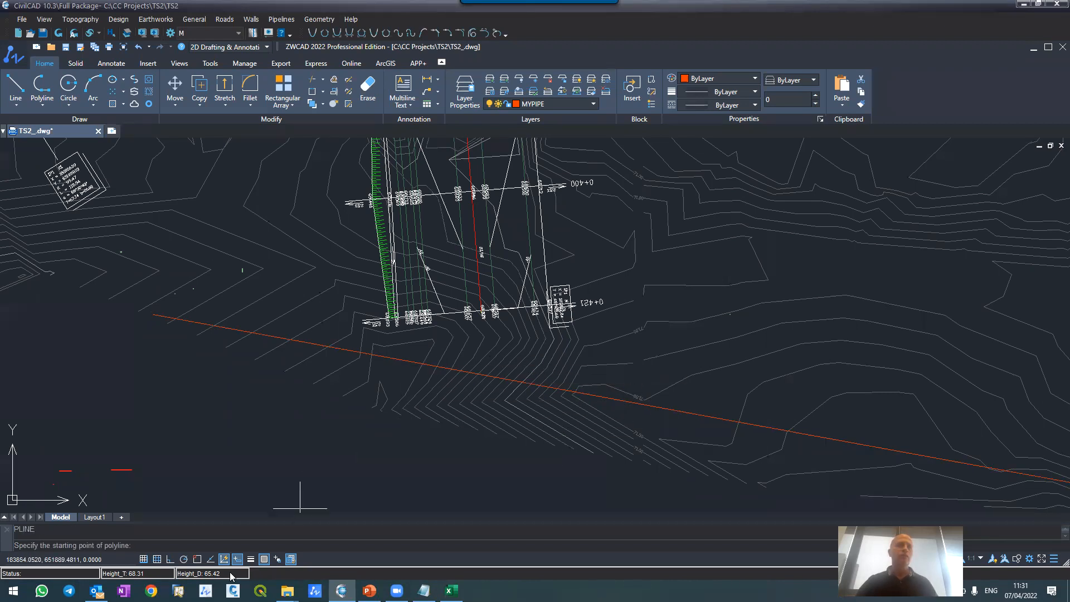
pyautogui.click(197, 560)
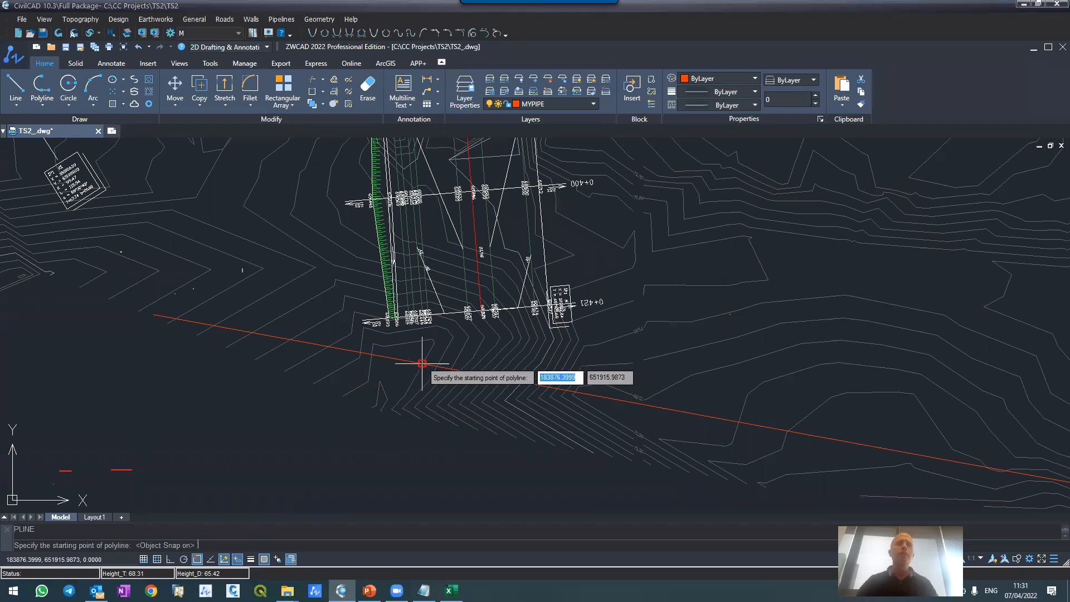
pyautogui.scroll(5, 422, 363)
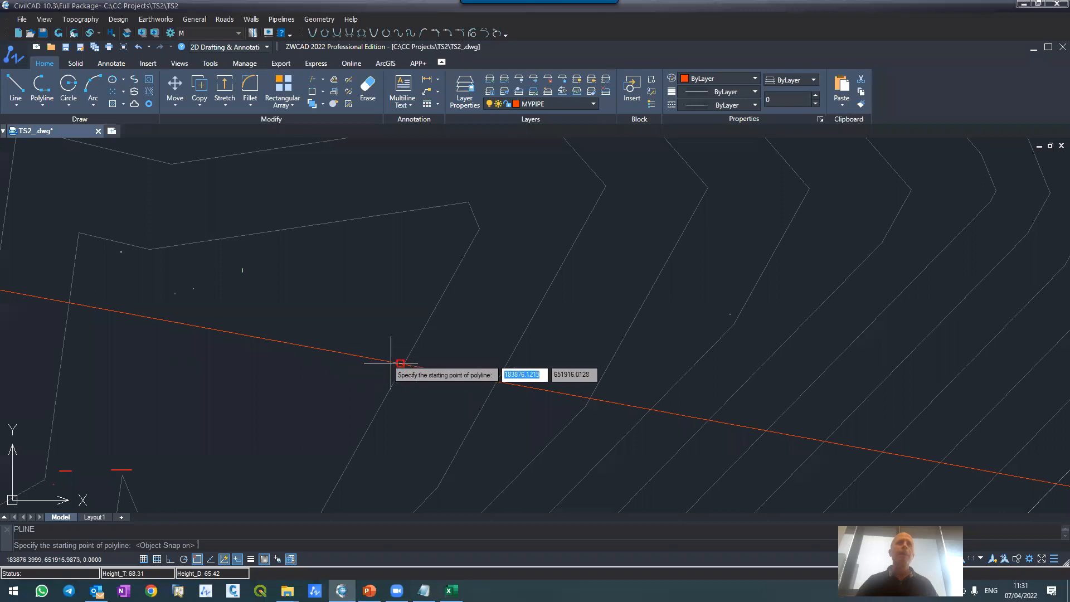
pyautogui.click(401, 364)
pyautogui.scroll(-3, 476, 393)
pyautogui.scroll(-2, 476, 393)
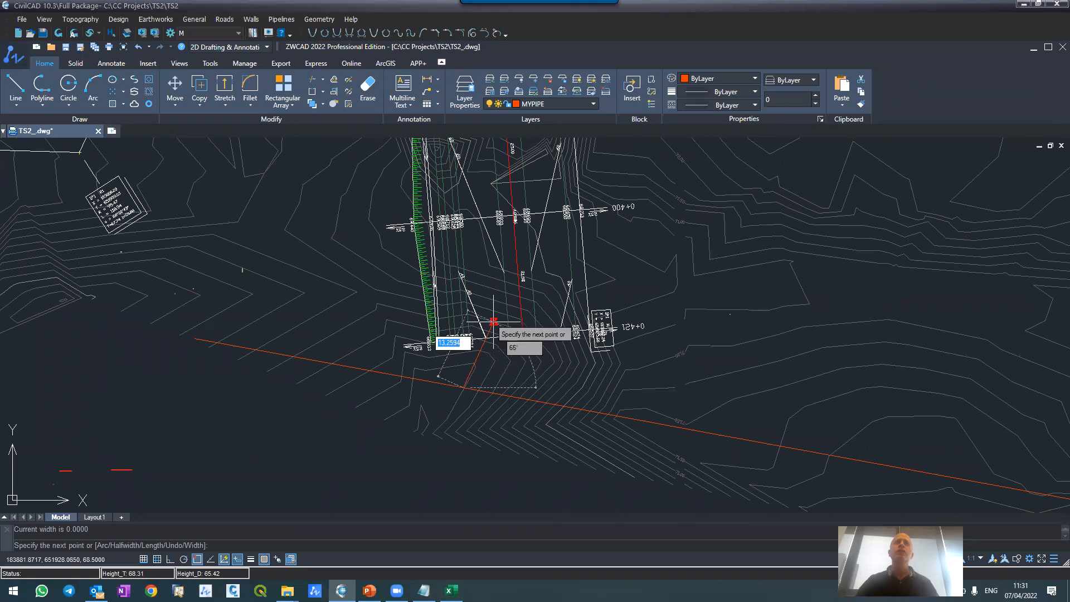
pyautogui.click(195, 560)
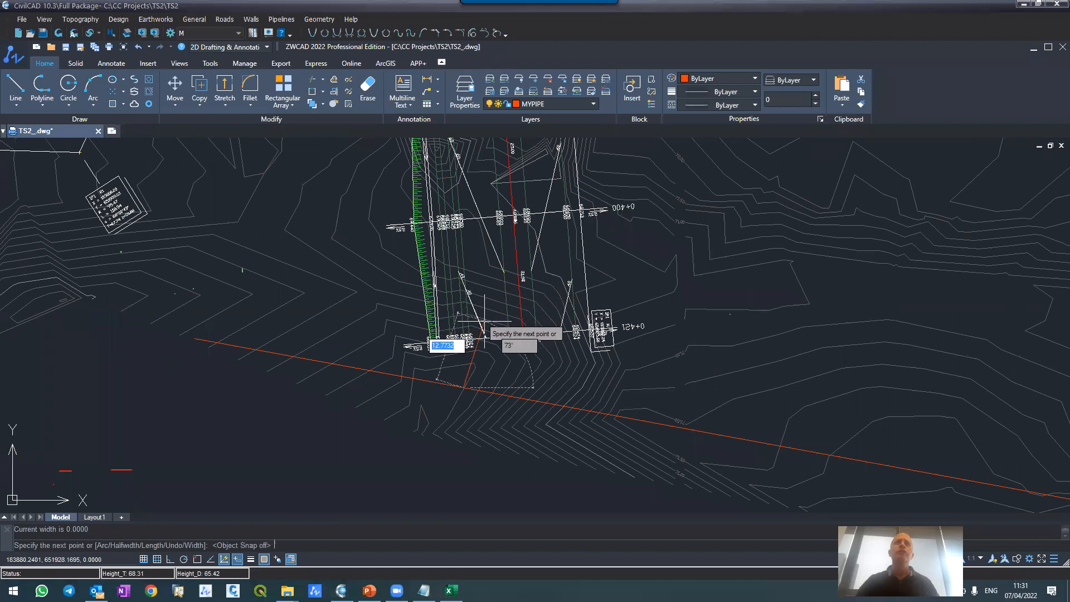
pyautogui.click(473, 328)
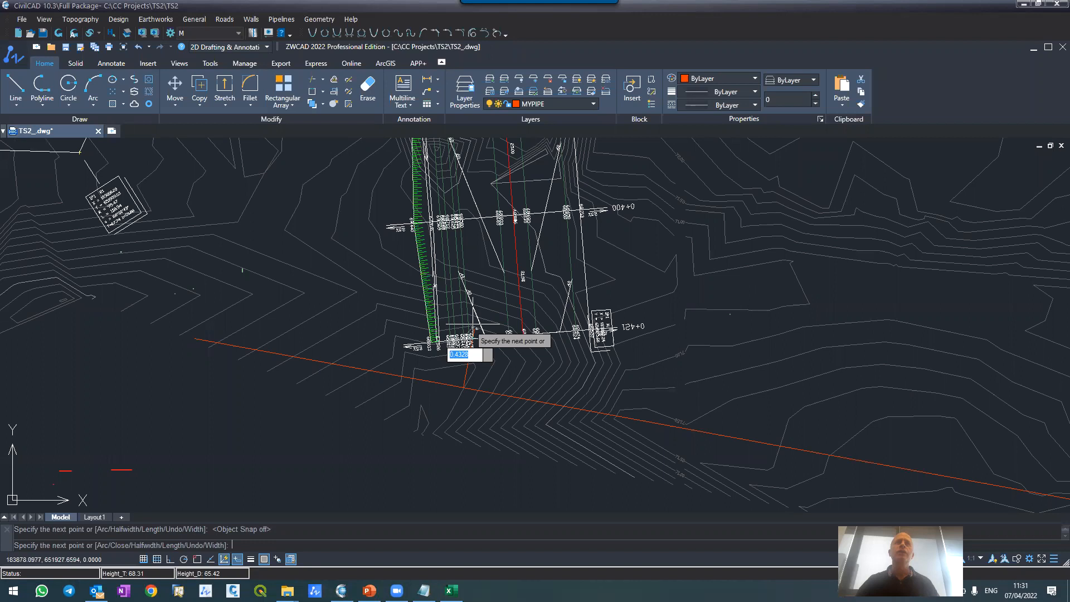
# Step: Continue the second polyline northward along road M\1 in consecutive 25 m segments up to the road's northern end
pyautogui.scroll(-6, 473, 329)
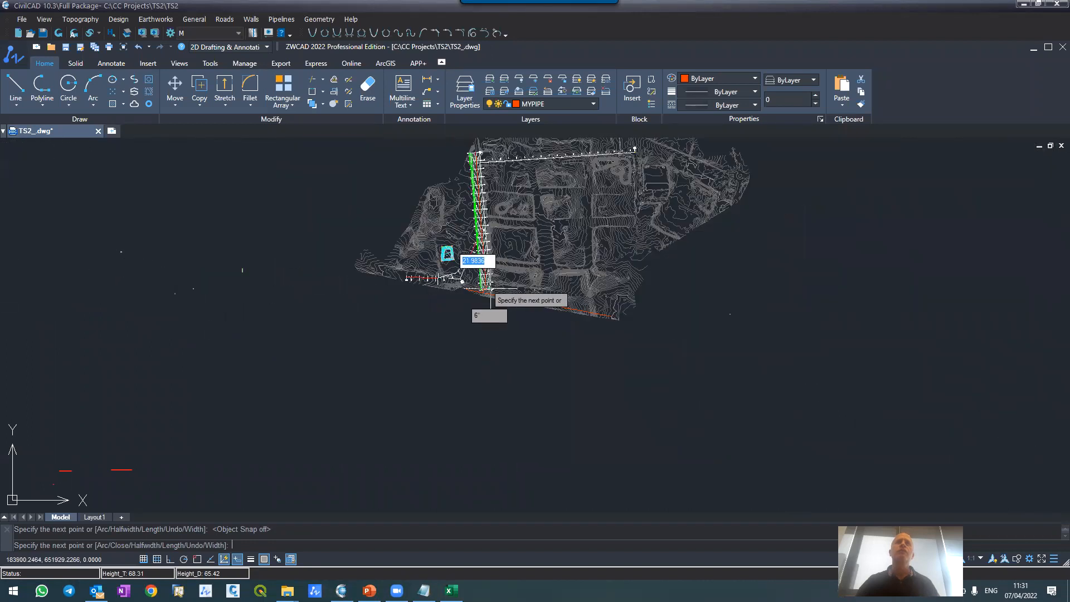
pyautogui.scroll(5, 485, 168)
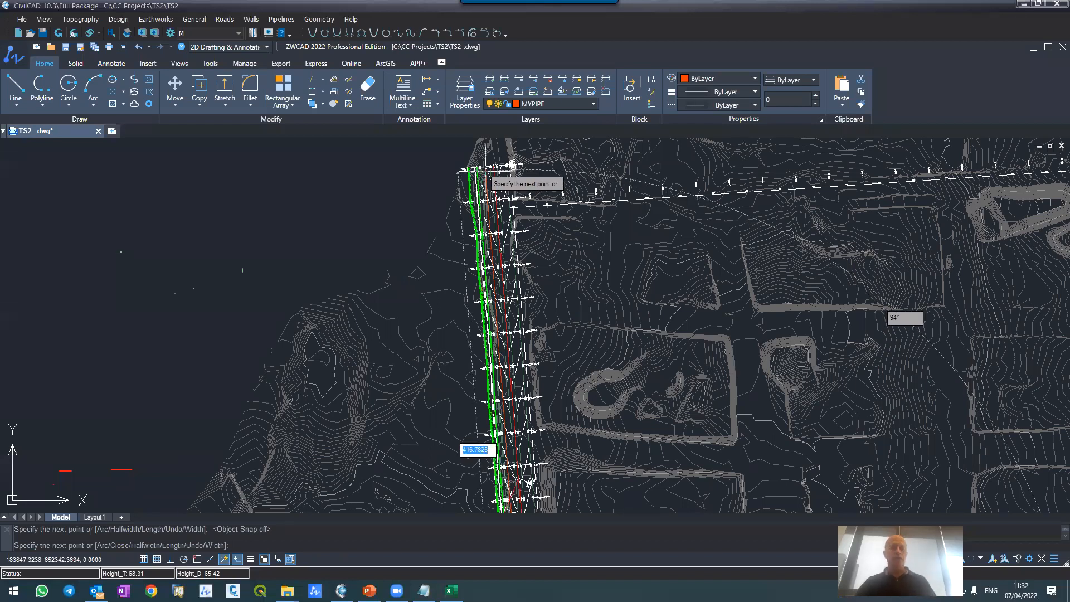
pyautogui.write('25')
pyautogui.press('Return')
pyautogui.write('2')
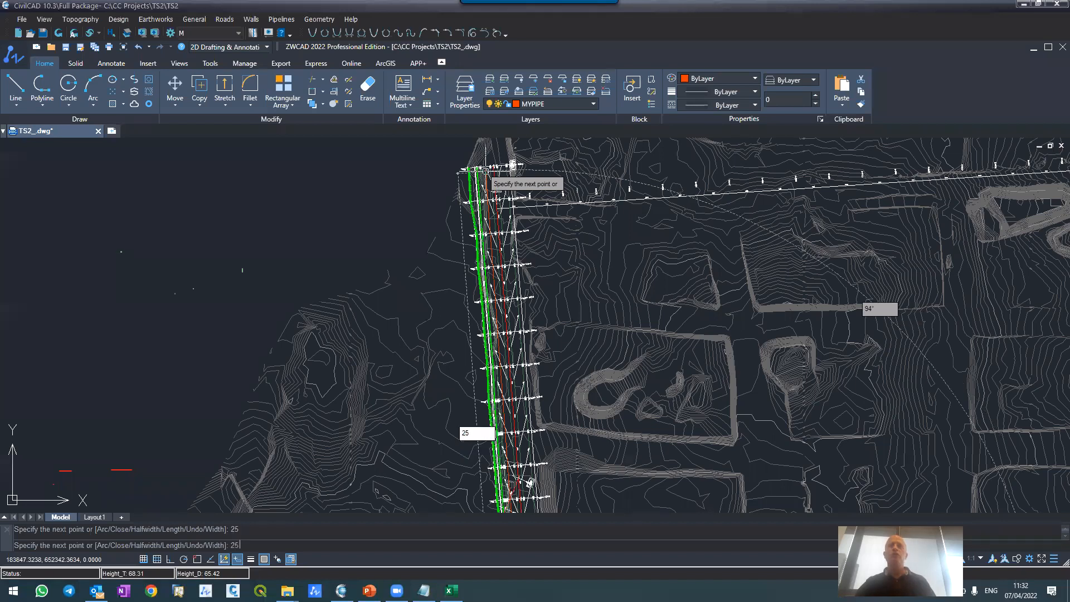
pyautogui.write('5')
pyautogui.press('Return')
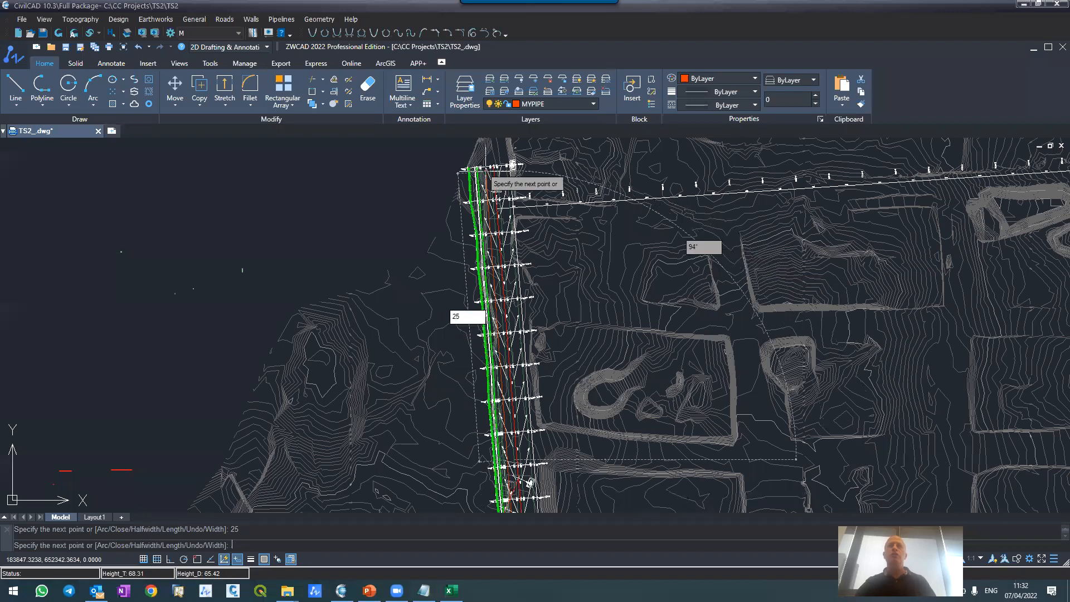
pyautogui.press('BackSpace')
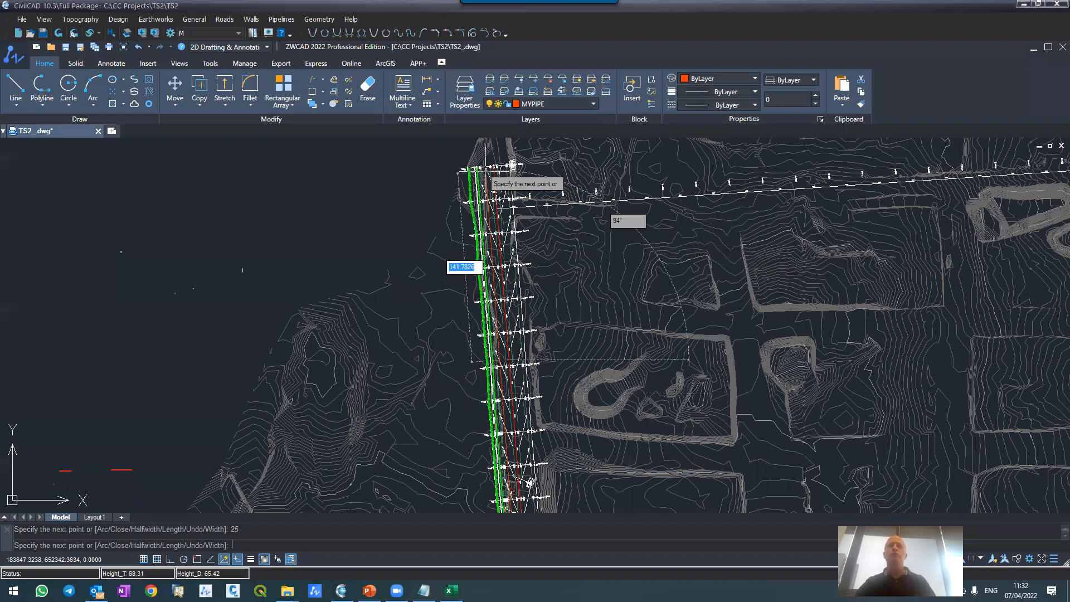
pyautogui.write('25')
pyautogui.press('Return')
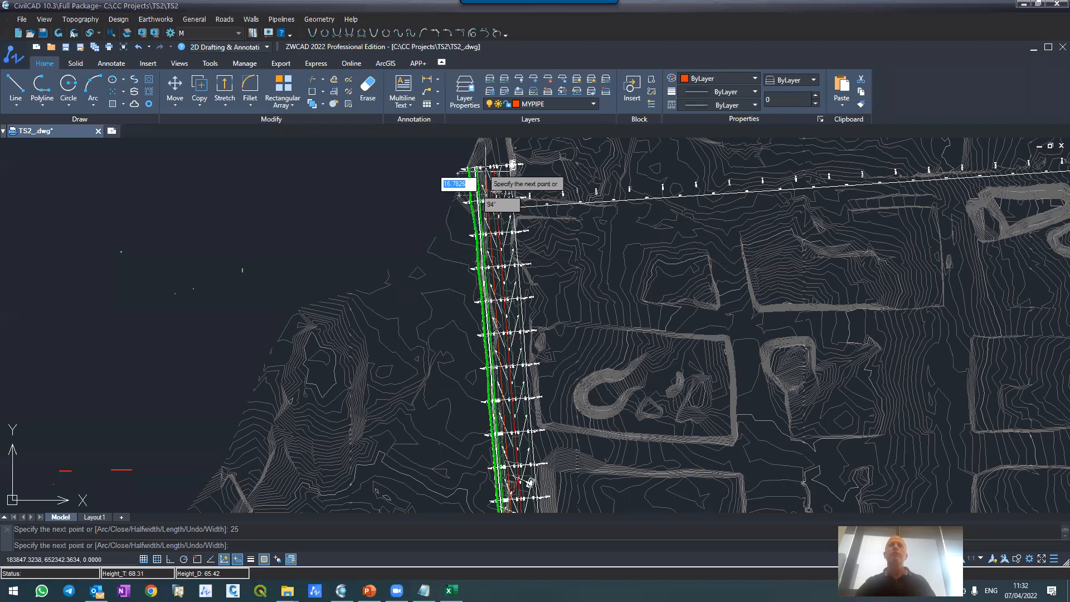
pyautogui.press('Return')
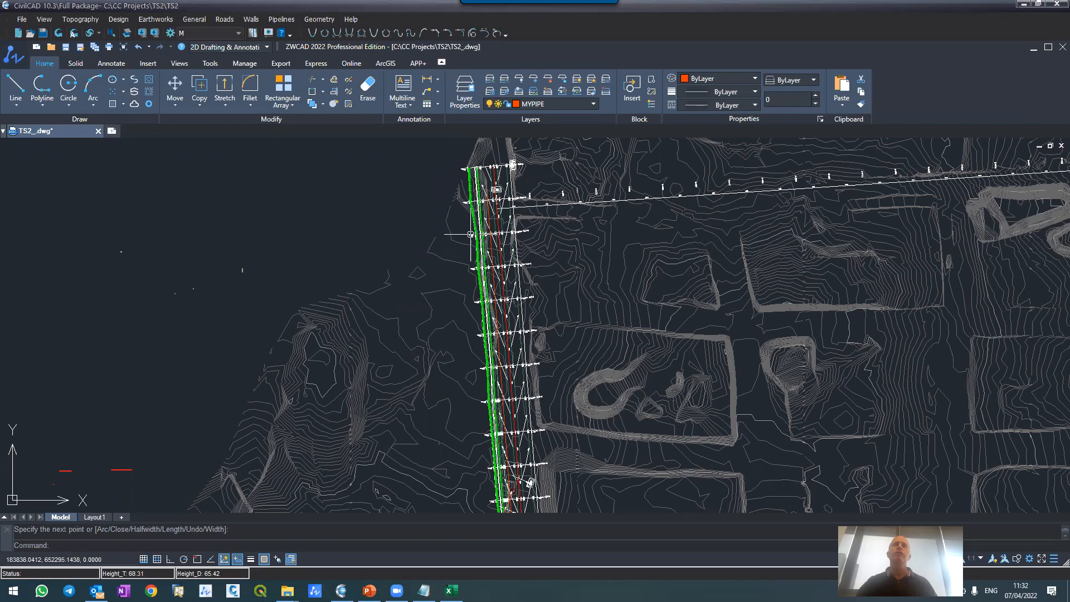
# Step: Examine the road polyline's vertices from its northern end down to its junction with the southern route
pyautogui.scroll(2, 463, 234)
pyautogui.scroll(2, 476, 223)
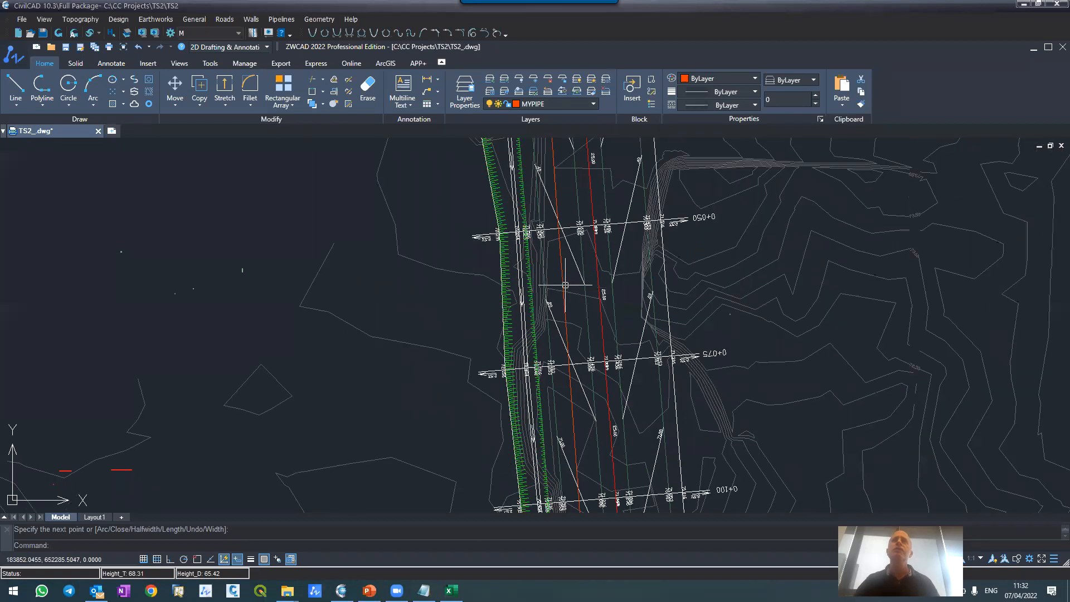
pyautogui.scroll(-3, 566, 259)
pyautogui.scroll(2, 544, 328)
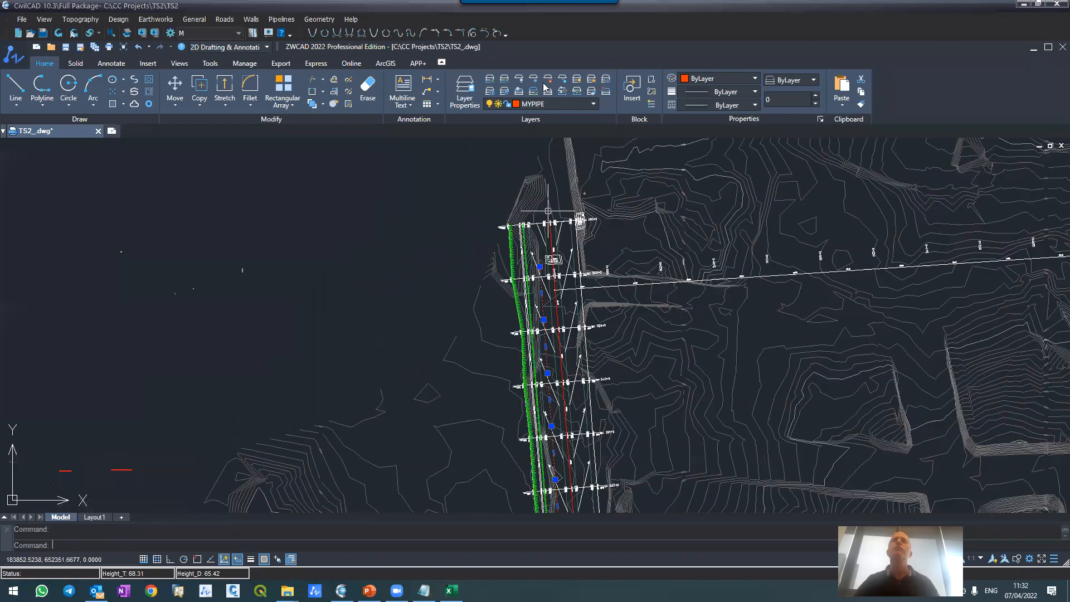
pyautogui.scroll(-5, 496, 346)
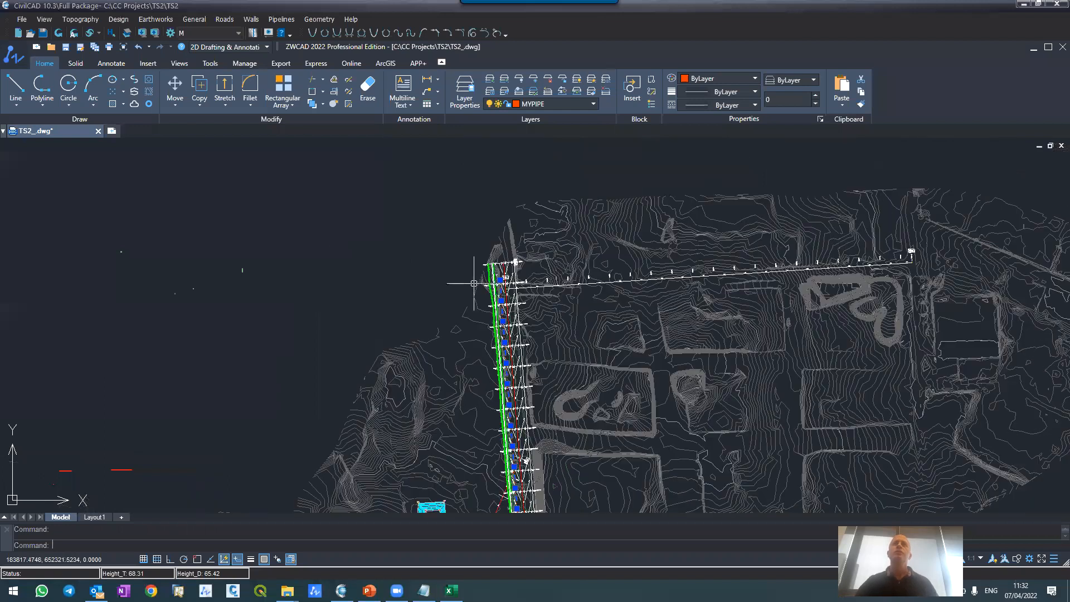
pyautogui.scroll(4, 498, 412)
pyautogui.scroll(2, 490, 390)
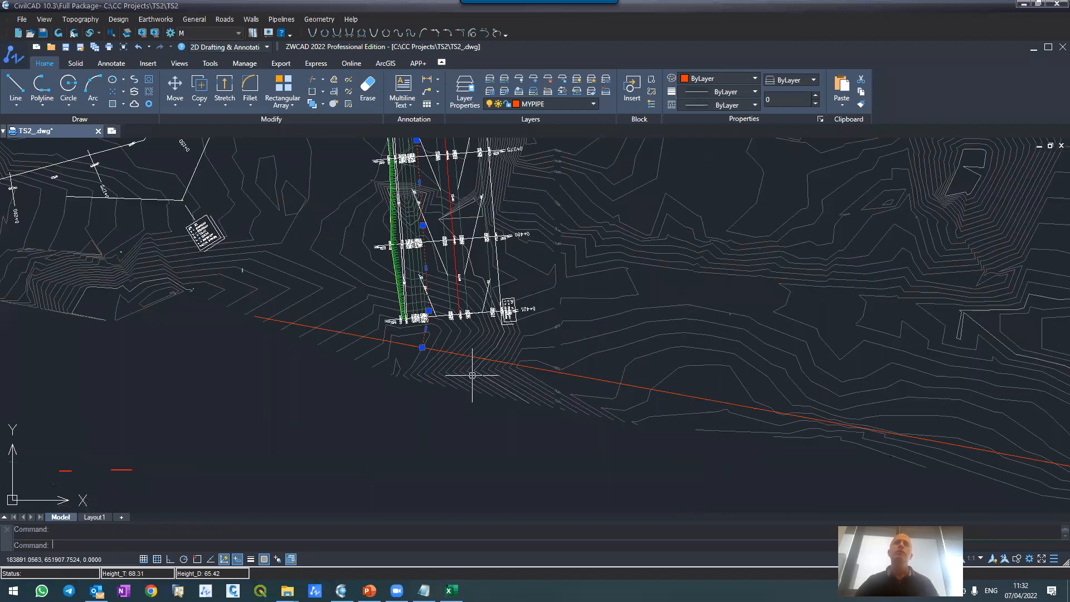
pyautogui.scroll(4, 371, 354)
pyautogui.click(384, 350)
pyautogui.press('Escape')
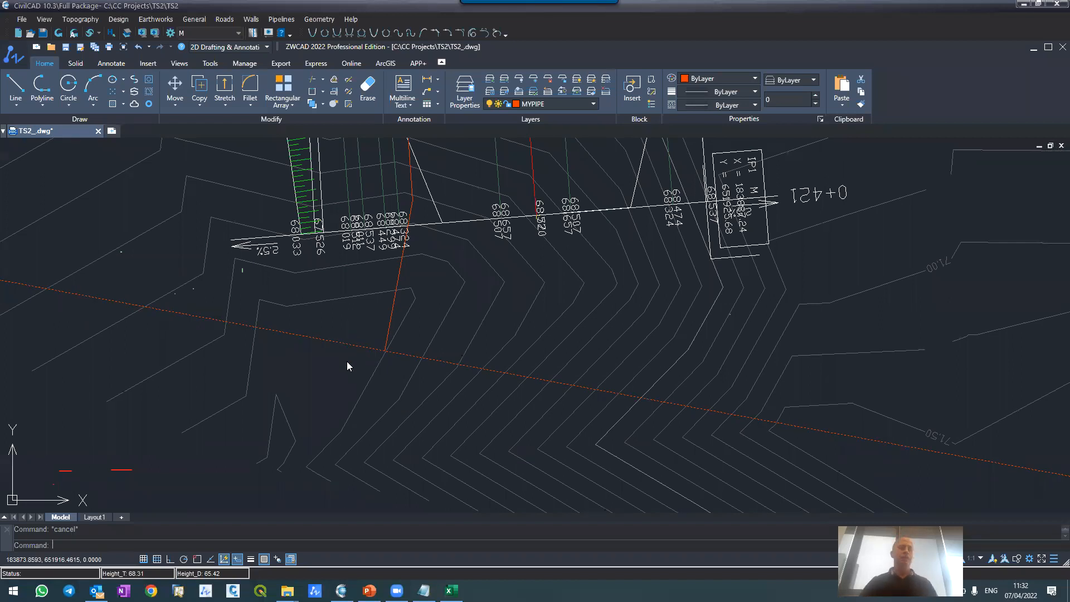
# Step: Rename the existing sewage pipeline in the pipelines list as COLLECTOR and check the sewage diameter units
pyautogui.click(282, 19)
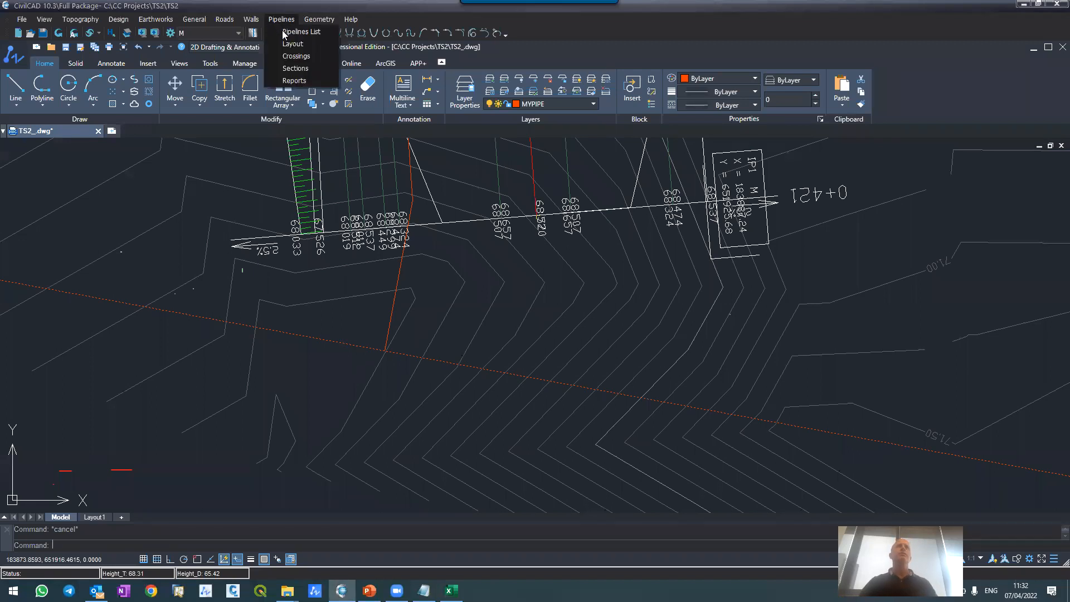
pyautogui.click(284, 32)
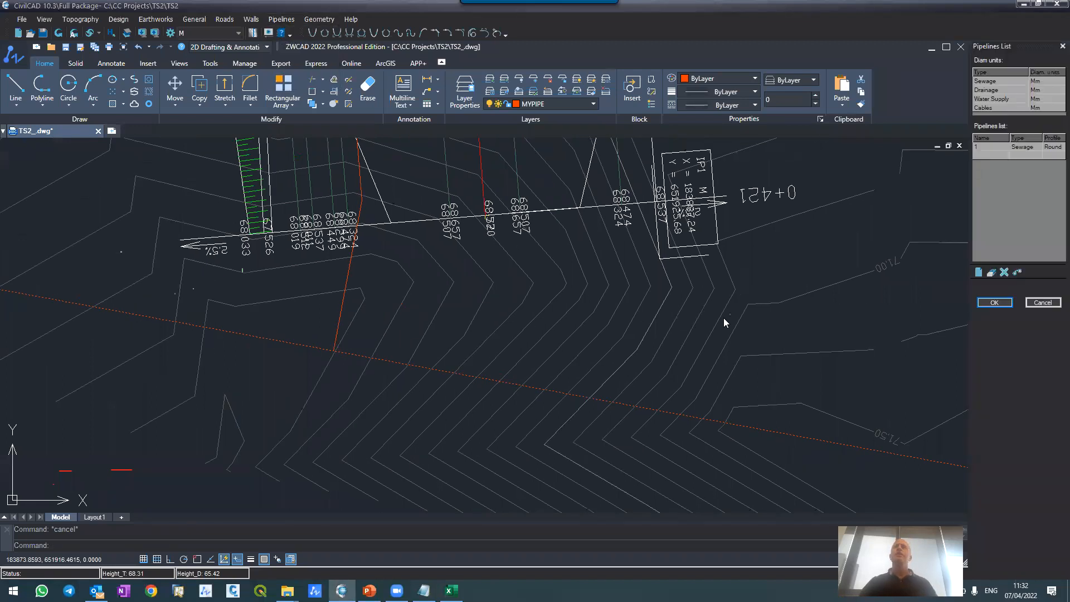
pyautogui.click(992, 148)
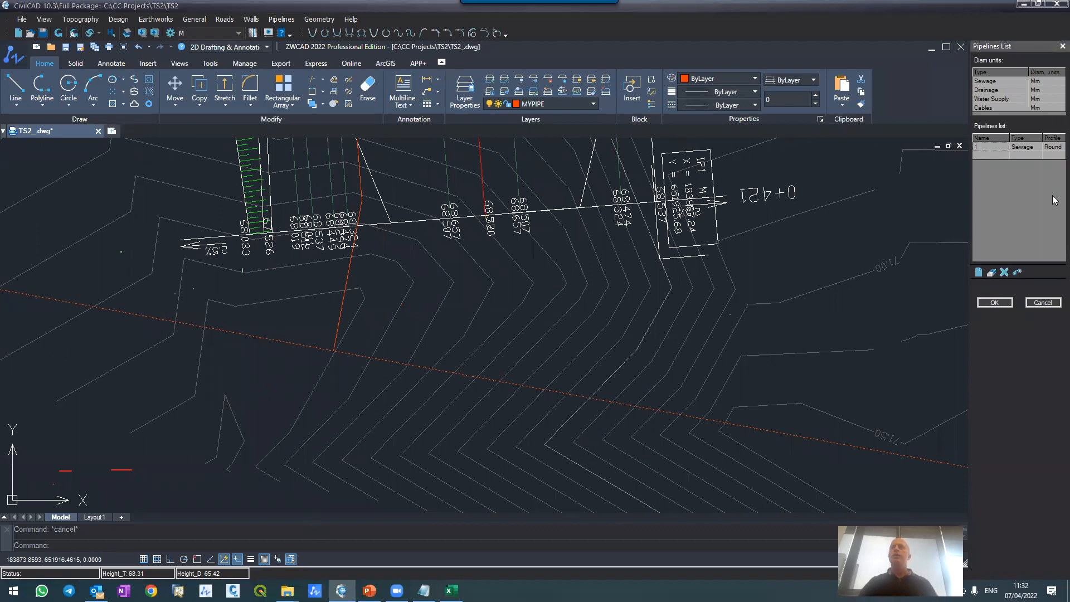
pyautogui.write('COLLECTOR')
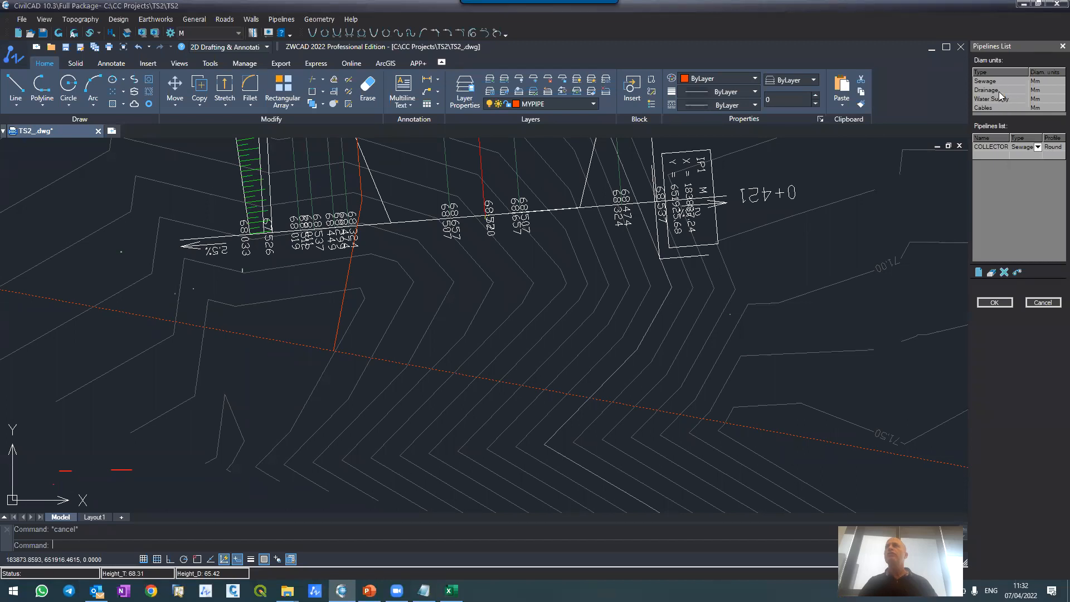
pyautogui.click(1036, 82)
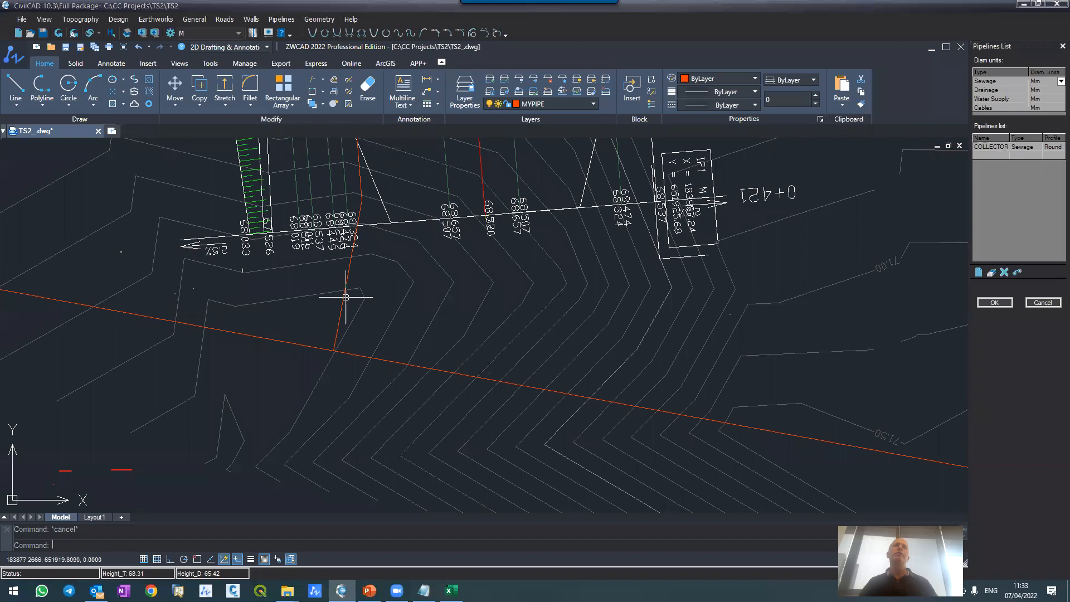
# Step: Add a second pipeline named M, choose its pipeline type, and save the pipelines list
pyautogui.click(978, 156)
pyautogui.write('M')
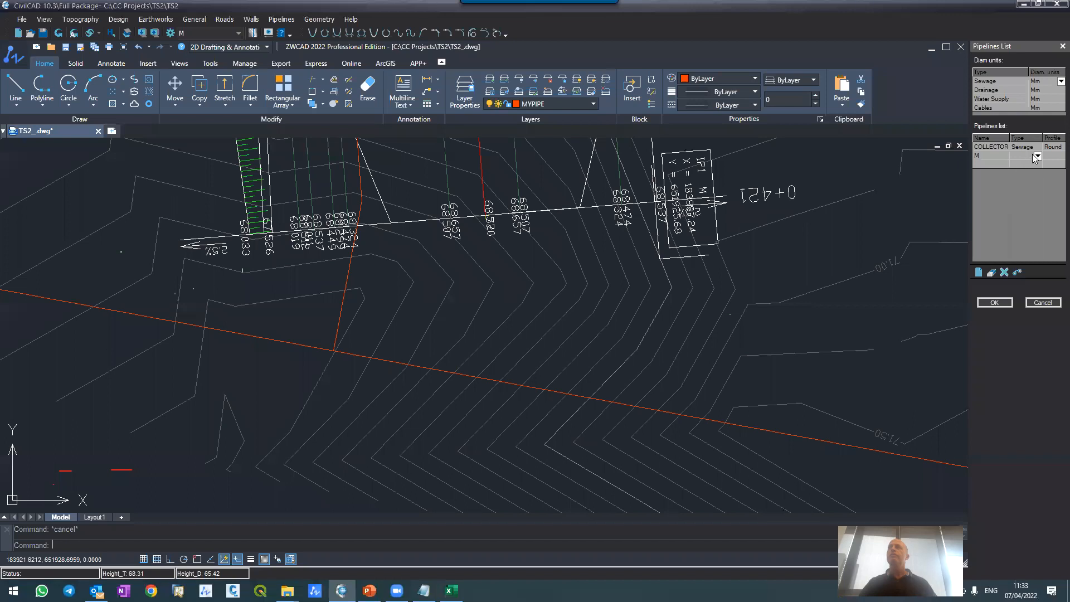
pyautogui.click(1038, 156)
pyautogui.click(994, 302)
# Step: Define the layout of pipeline COLLECTOR by selecting the southern route polyline, and apply it
pyautogui.click(281, 19)
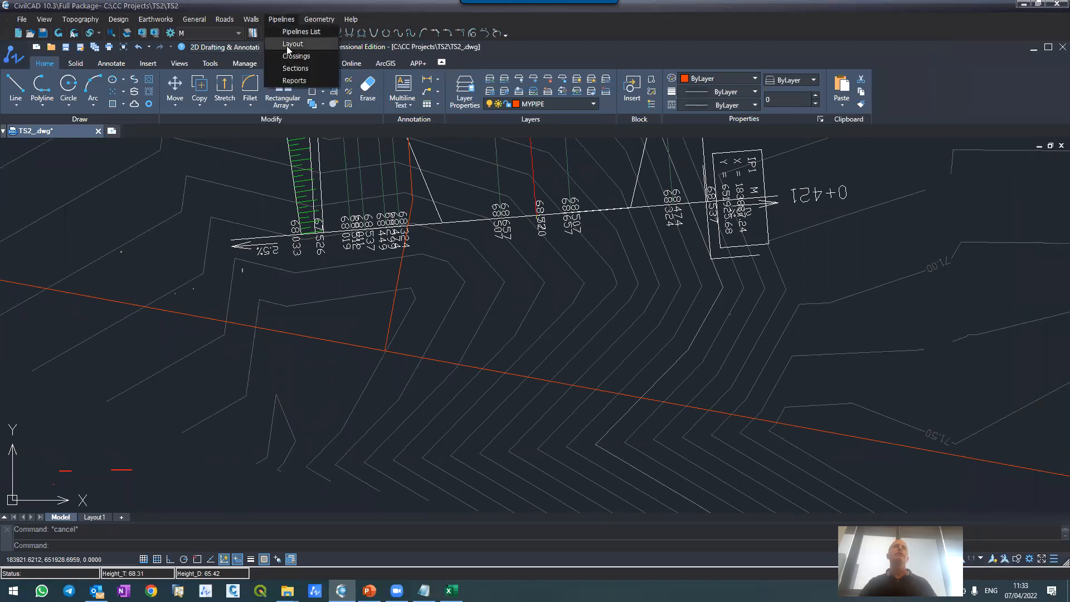
pyautogui.click(285, 47)
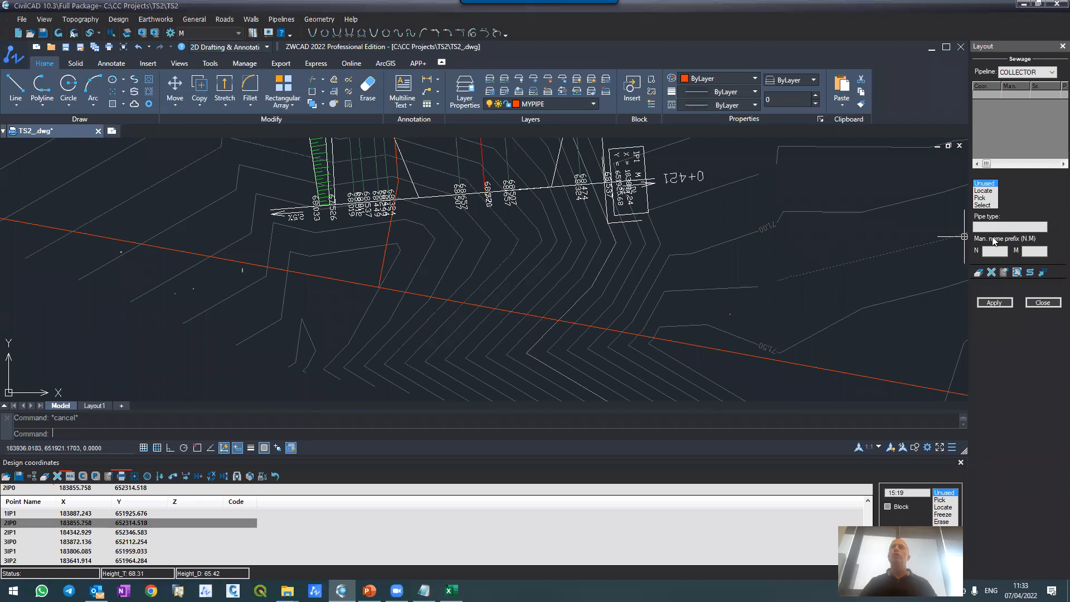
pyautogui.click(980, 205)
pyautogui.click(672, 342)
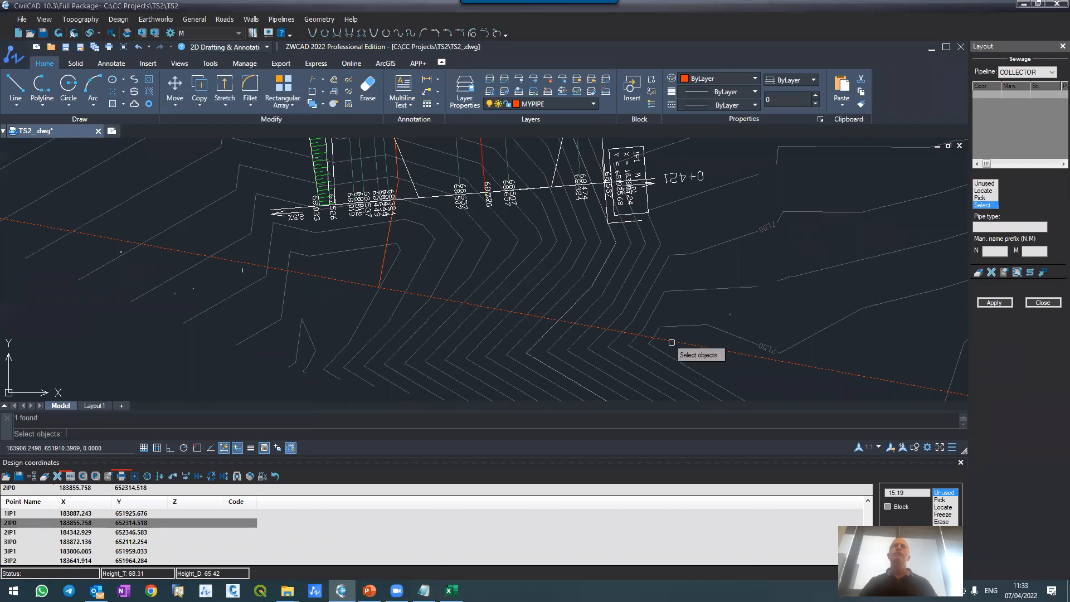
pyautogui.press('Return')
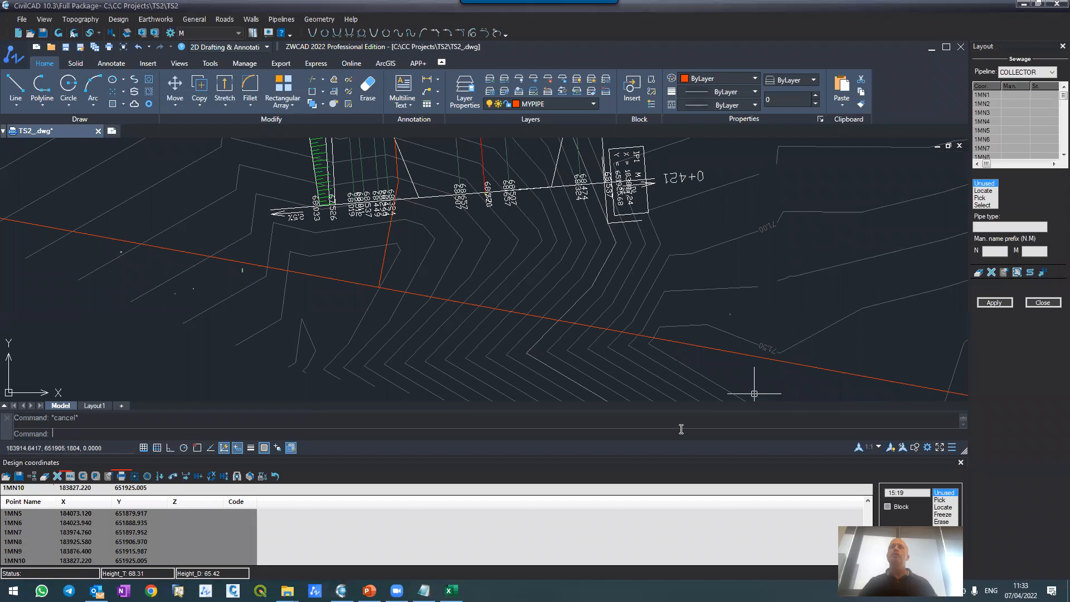
pyautogui.click(995, 303)
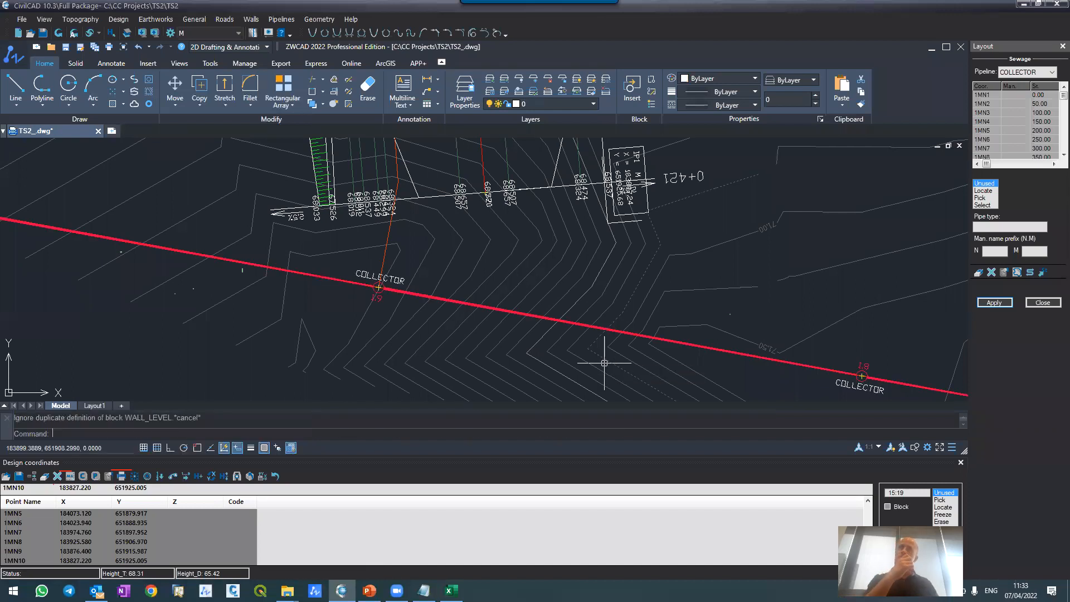
# Step: Regenerate the drawing at manhole 1.8 of the COLLECTOR pipeline
pyautogui.scroll(5, 868, 380)
pyautogui.scroll(3, 868, 379)
pyautogui.scroll(-6, 747, 215)
pyautogui.scroll(4, 748, 220)
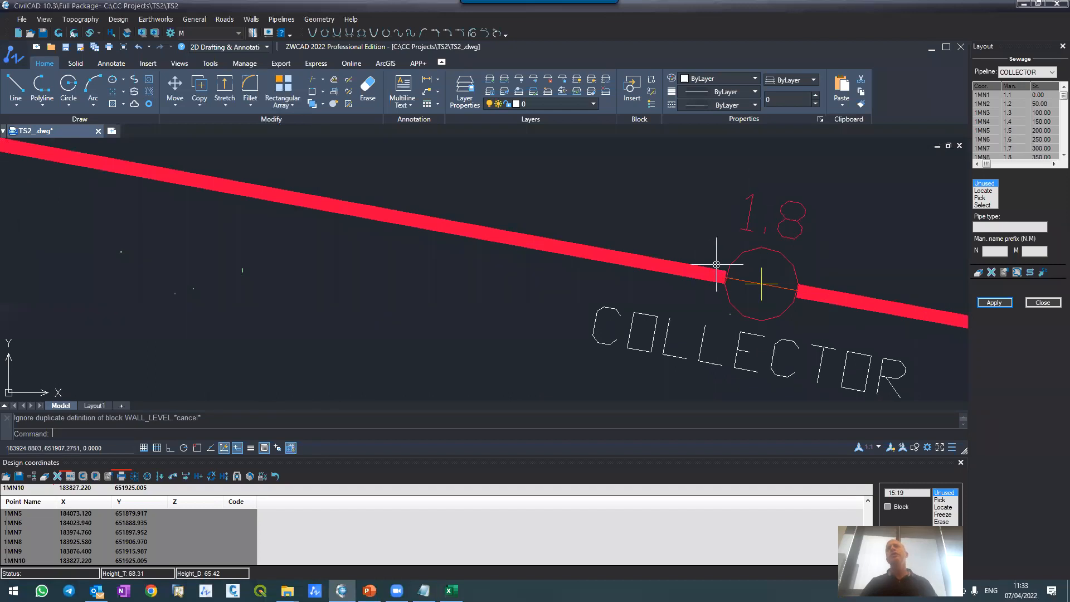
pyautogui.press('Escape')
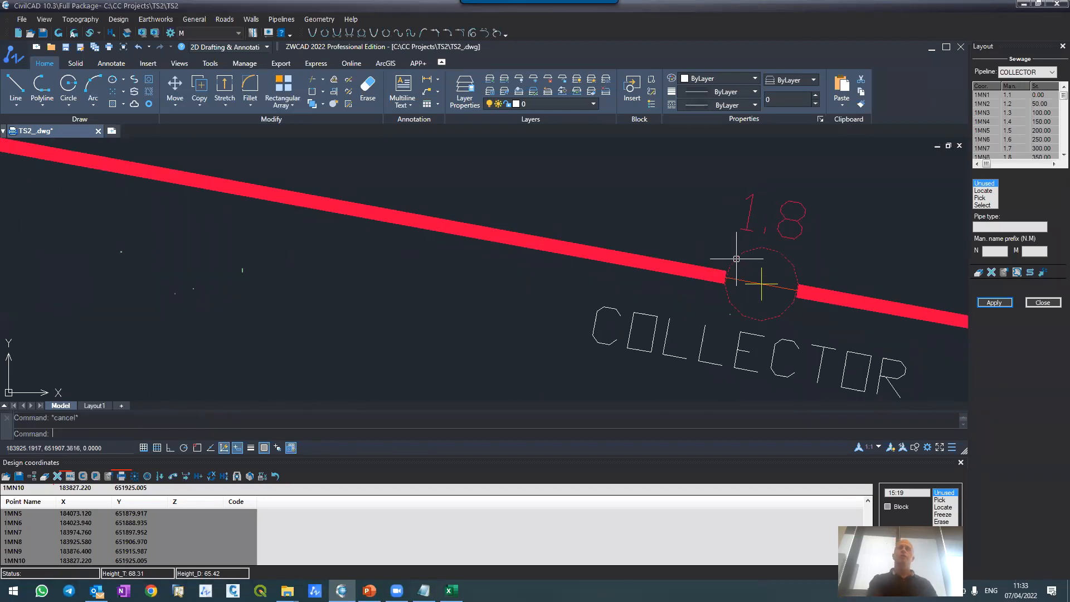
pyautogui.write('re')
pyautogui.press('Return')
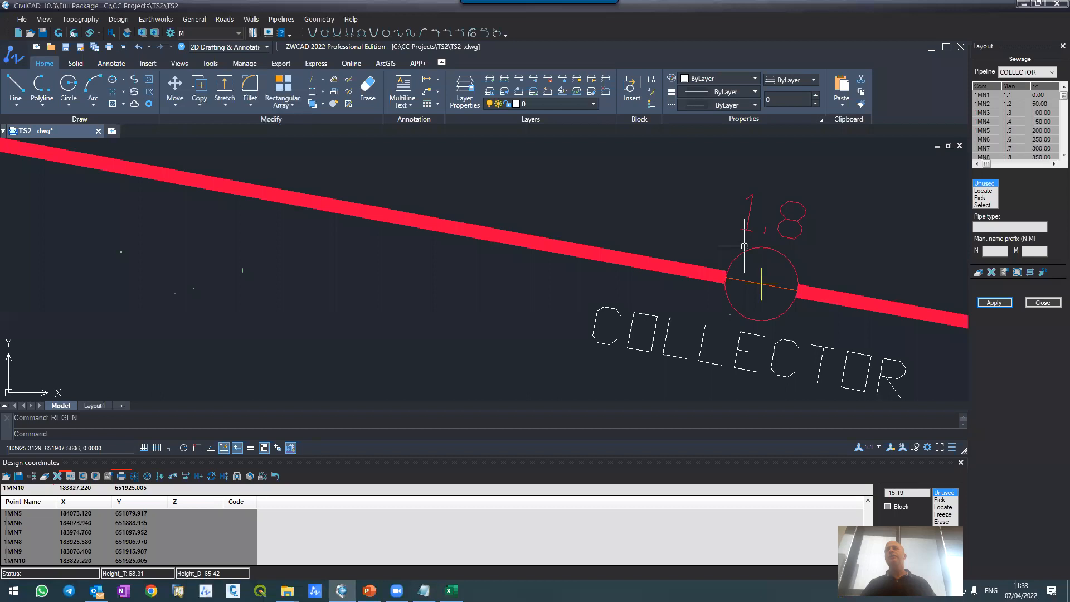
# Step: Examine the manhole symbols and number labels along the COLLECTOR pipeline, including the junction with the road route at manhole 1.9
pyautogui.scroll(-6, 744, 247)
pyautogui.scroll(-2, 669, 214)
pyautogui.scroll(6, 671, 214)
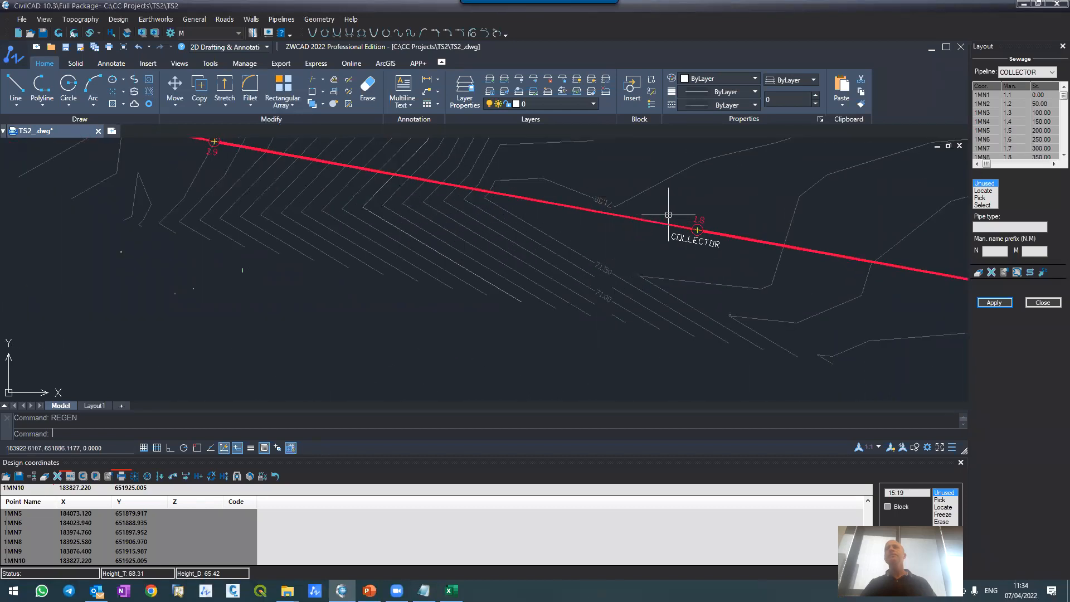
pyautogui.scroll(-6, 667, 245)
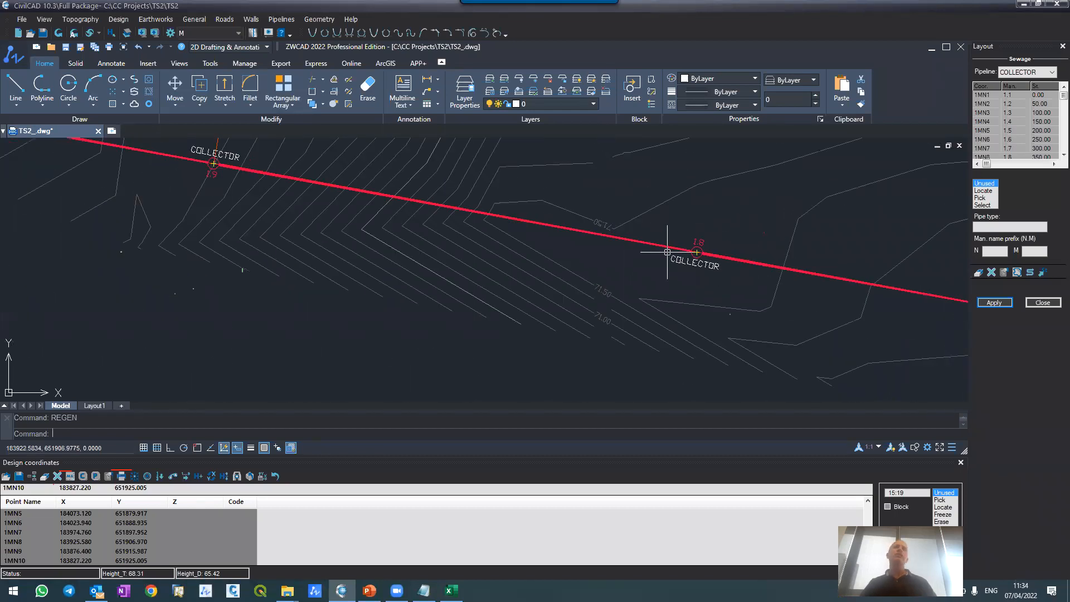
pyautogui.scroll(3, 663, 241)
pyautogui.scroll(-3, 666, 245)
pyautogui.scroll(5, 692, 248)
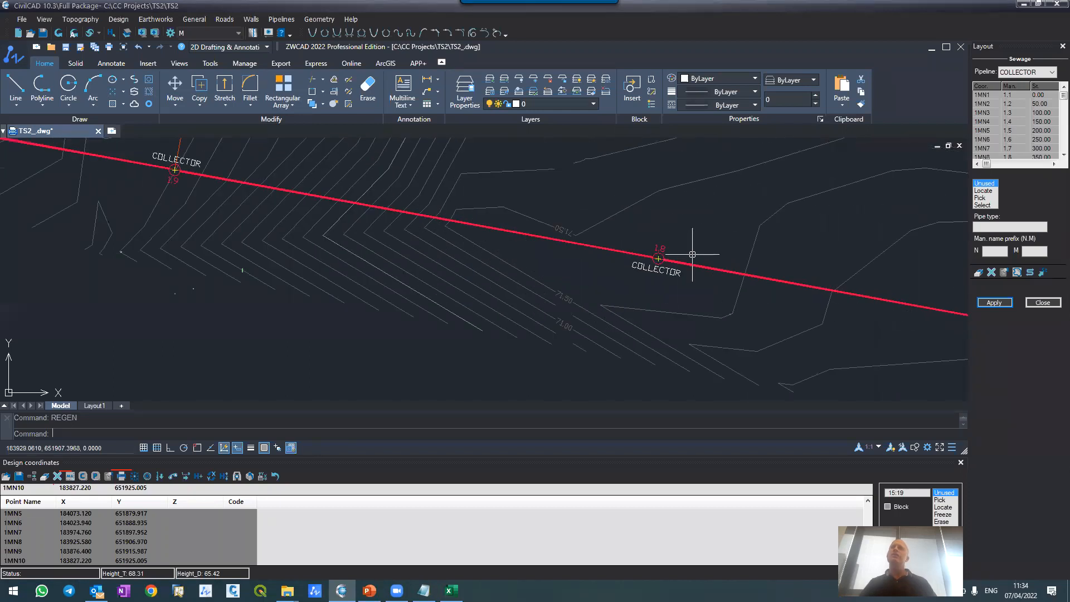
pyautogui.scroll(3, 692, 250)
pyautogui.scroll(5, 678, 240)
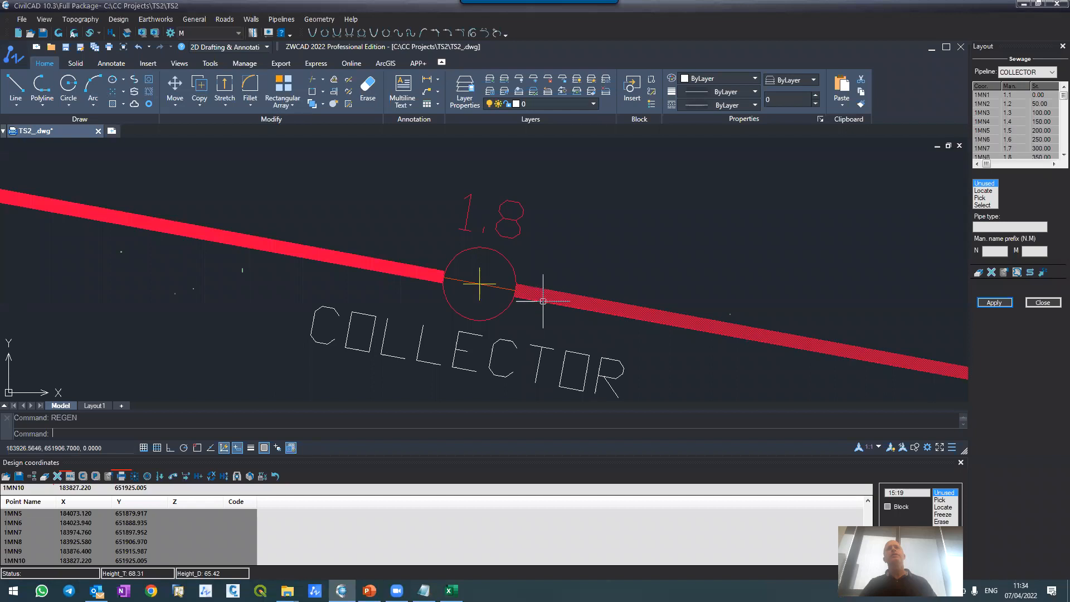
pyautogui.scroll(-5, 460, 204)
pyautogui.scroll(-5, 461, 205)
pyautogui.scroll(8, 769, 245)
pyautogui.scroll(-6, 569, 210)
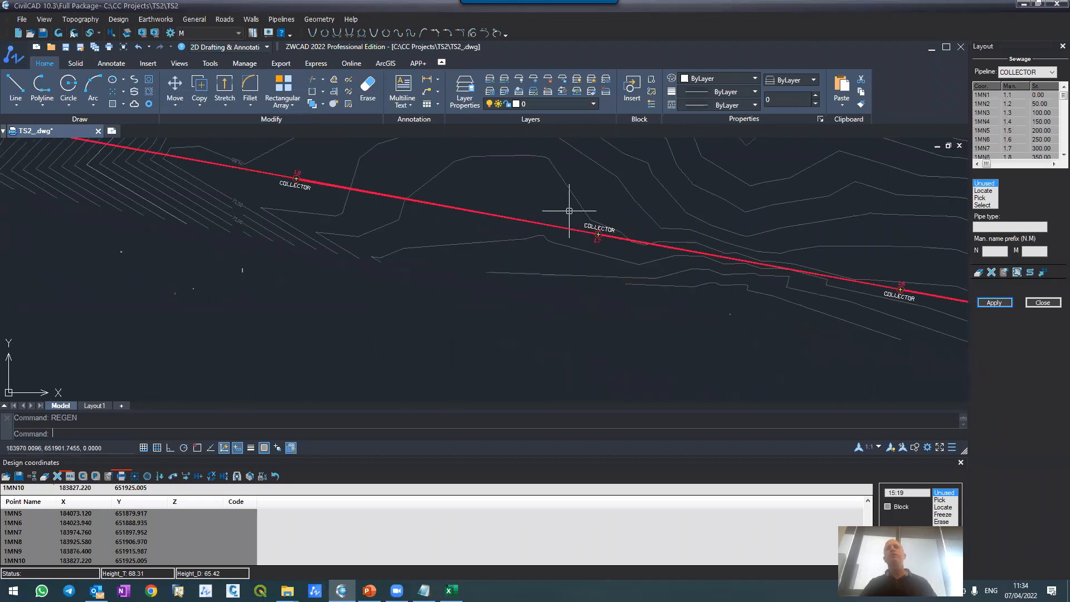
pyautogui.scroll(5, 931, 279)
pyautogui.scroll(-8, 684, 221)
pyautogui.scroll(6, 779, 227)
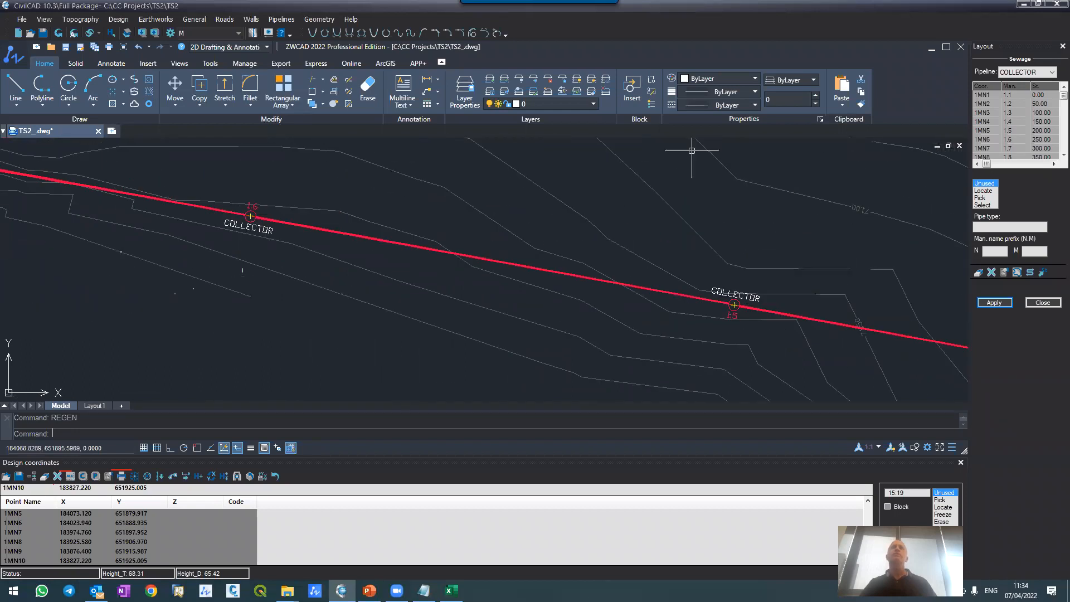
pyautogui.scroll(-7, 697, 216)
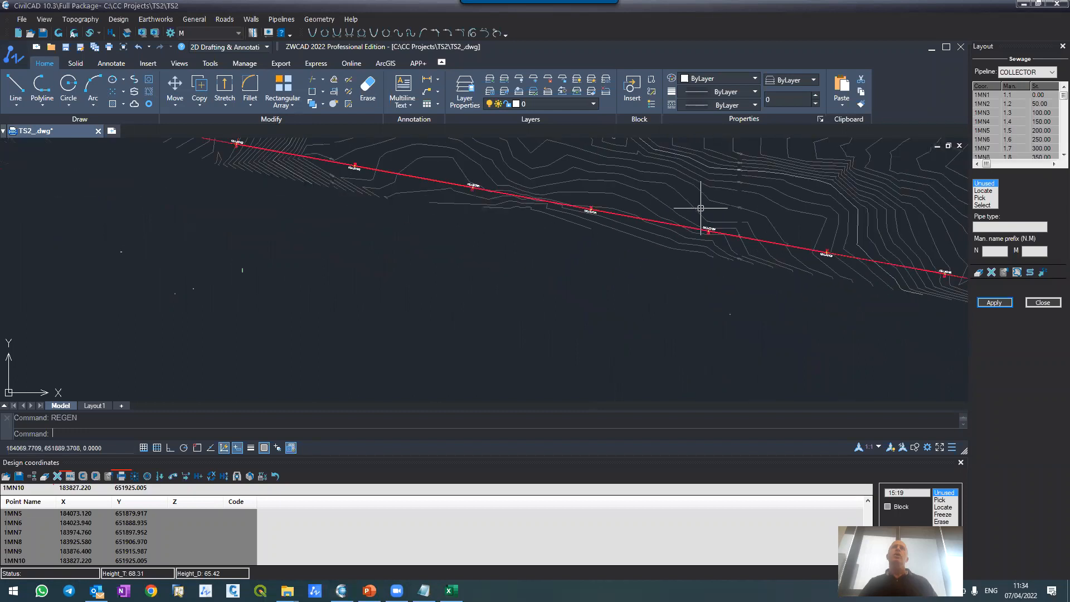
pyautogui.scroll(8, 527, 161)
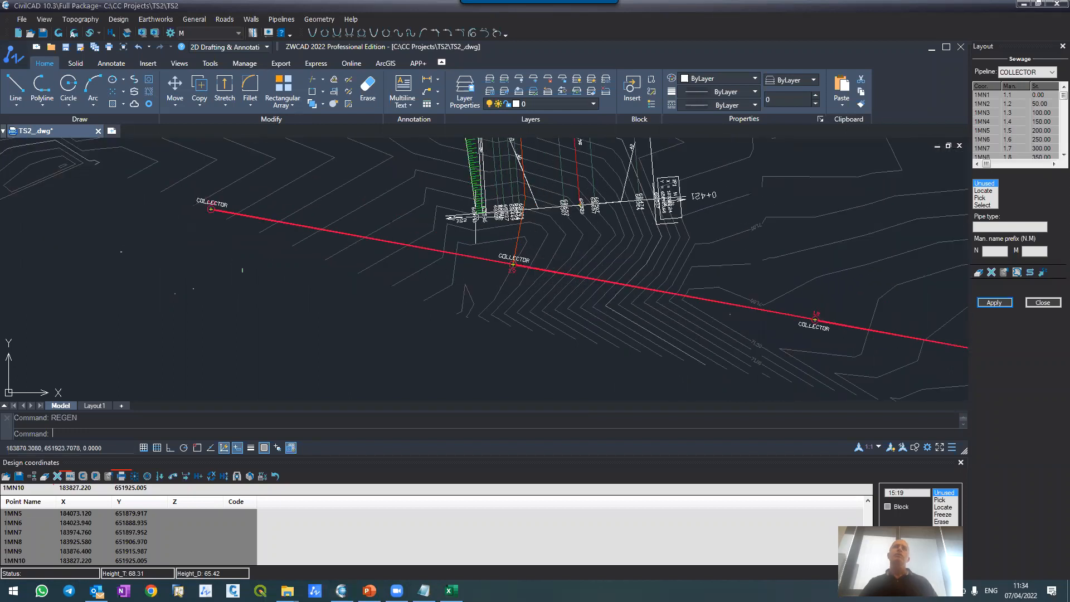
pyautogui.scroll(1, 516, 291)
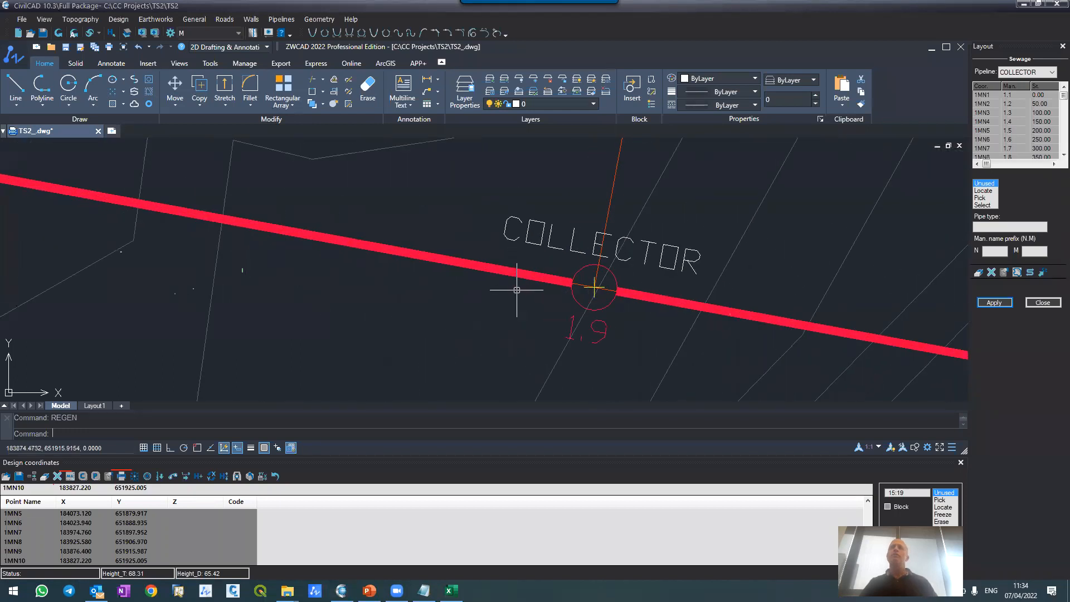
# Step: Set the COLLECTOR pipe diameter to 600 mm at station 0.00 in the layout table
pyautogui.click(1054, 164)
pyautogui.click(1054, 164)
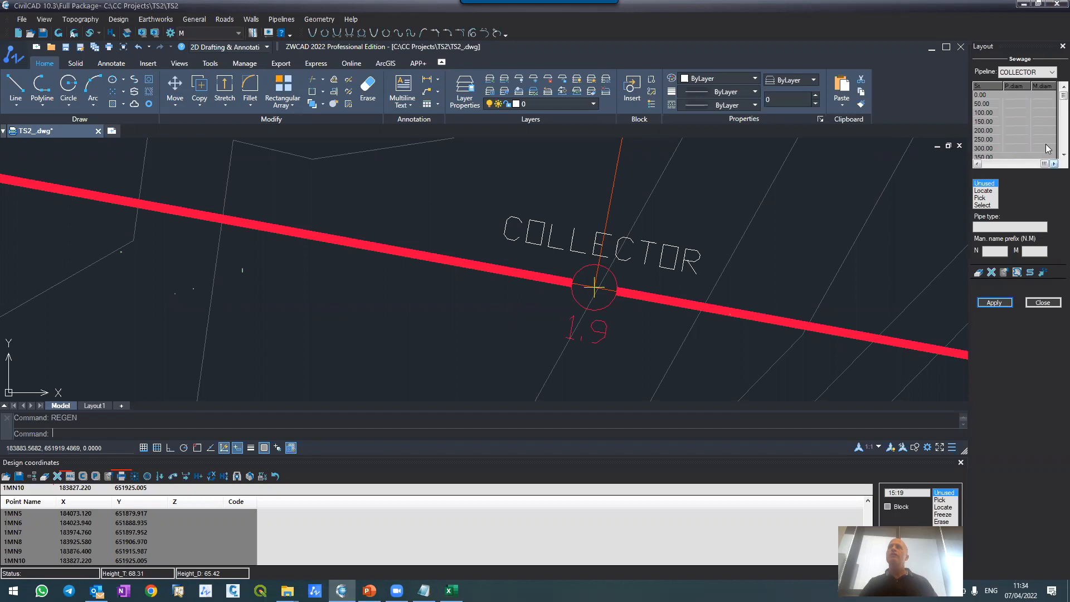
pyautogui.click(1015, 94)
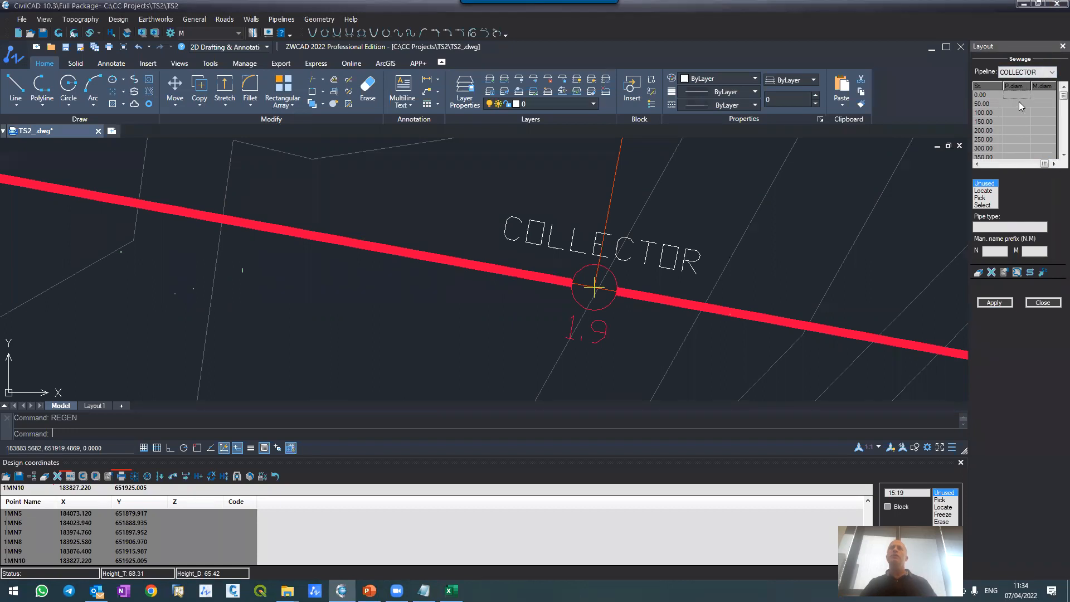
pyautogui.click(676, 262)
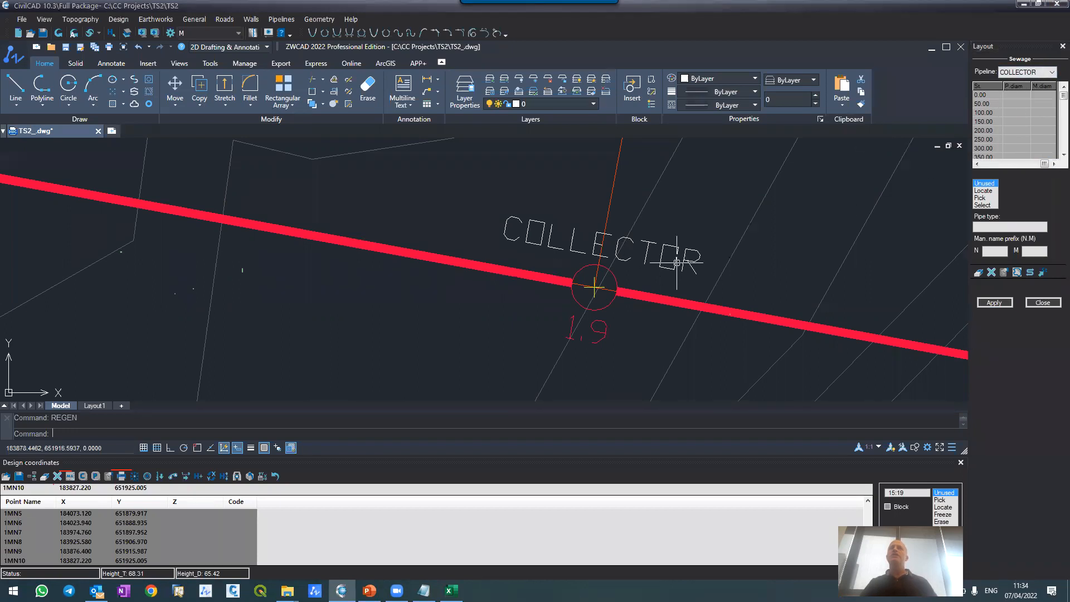
pyautogui.click(1016, 93)
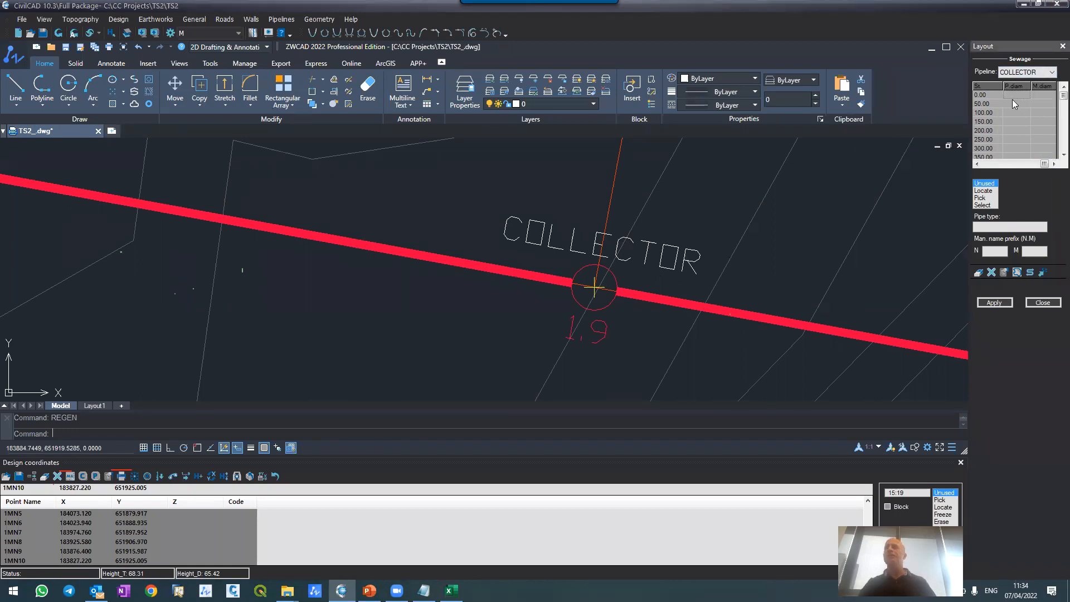
pyautogui.write('600')
pyautogui.scroll(-2, 1009, 98)
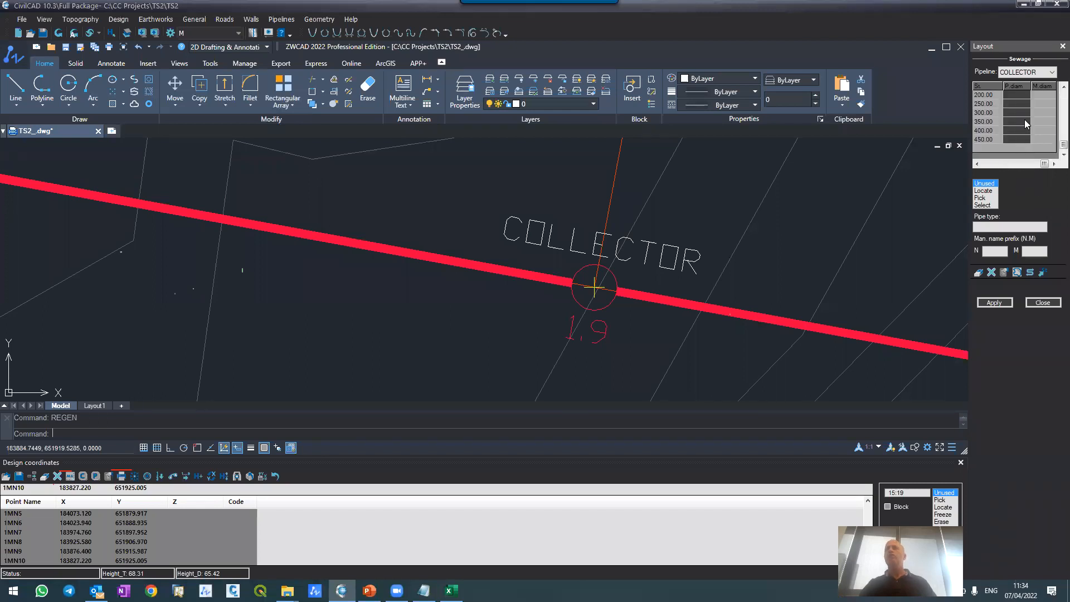
pyautogui.scroll(2, 1055, 104)
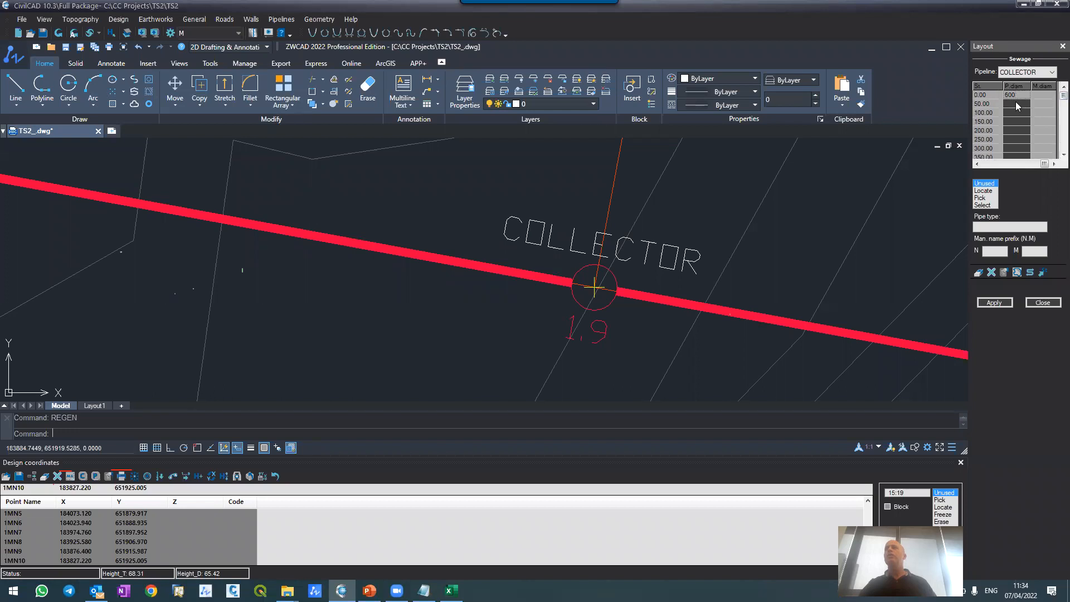
# Step: Set the manhole diameter to 250 for all COLLECTOR manholes and apply the layout
pyautogui.click(1039, 96)
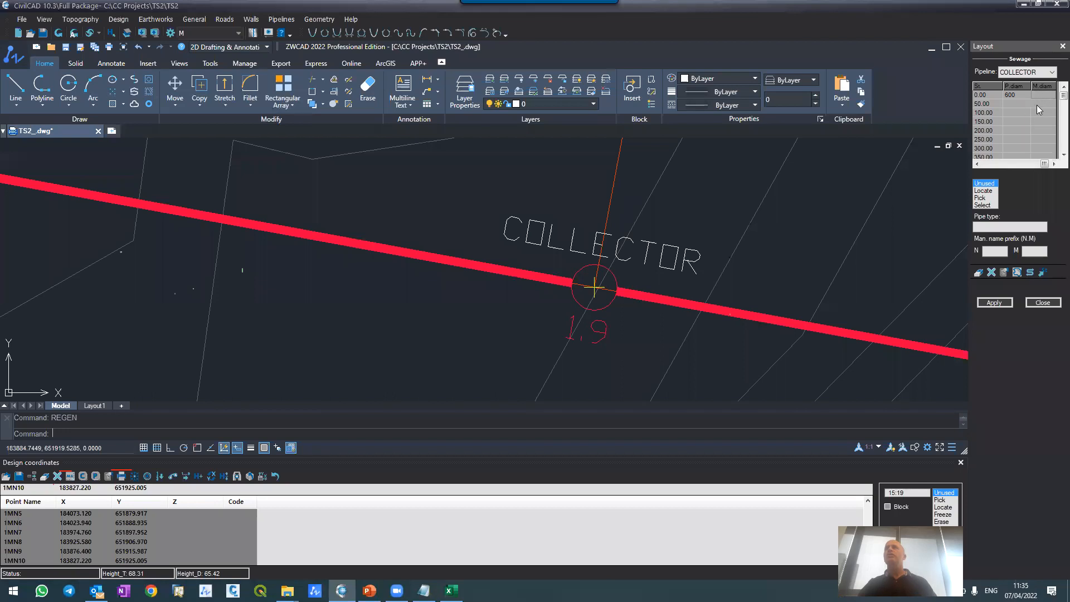
pyautogui.scroll(-2, 1038, 109)
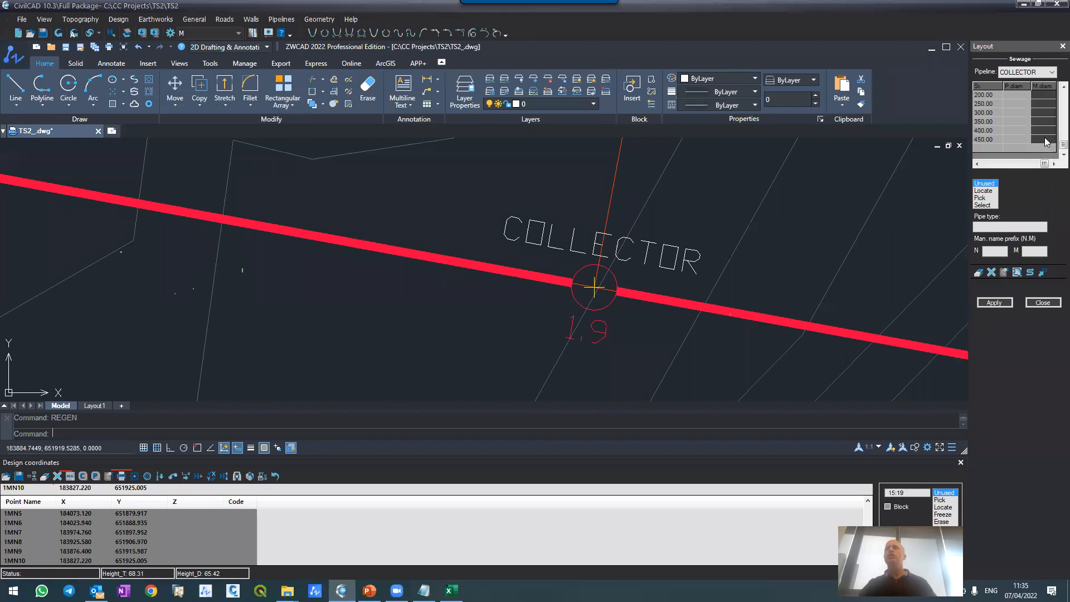
pyautogui.hotkey('ctrl', 'v')
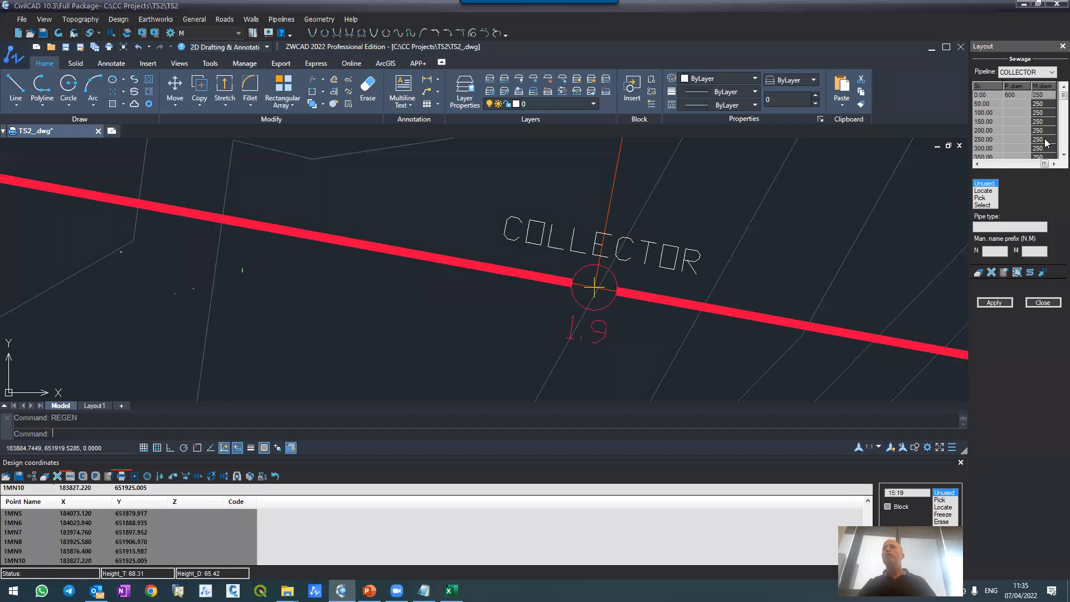
pyautogui.click(983, 304)
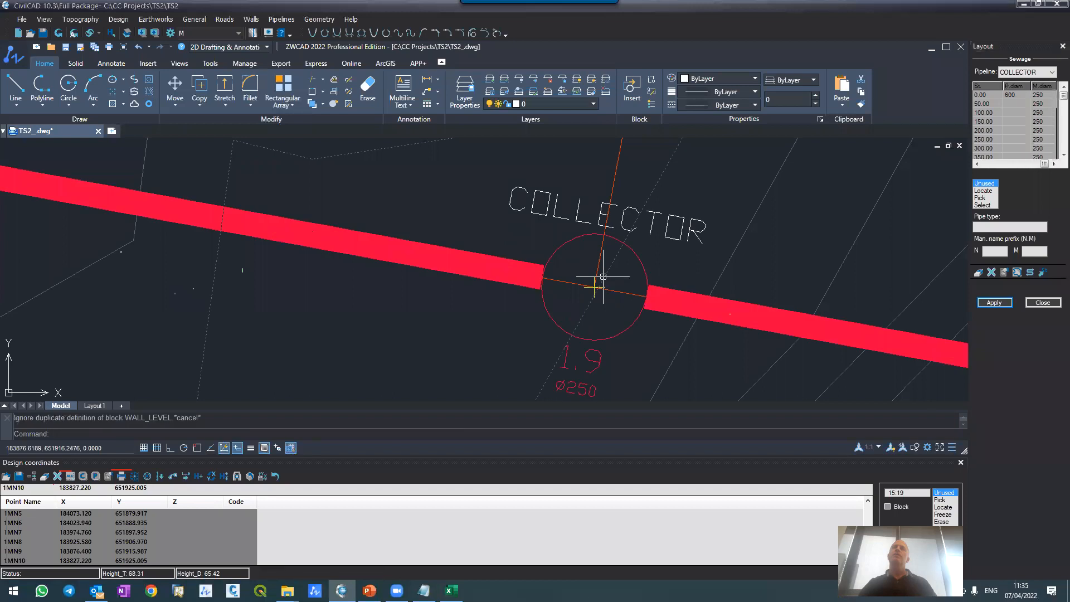
# Step: Examine the manhole diameter labels and the pipe diameter and length labels between COLLECTOR manholes 1.9 and 1.7
pyautogui.scroll(-2, 577, 220)
pyautogui.scroll(2, 574, 210)
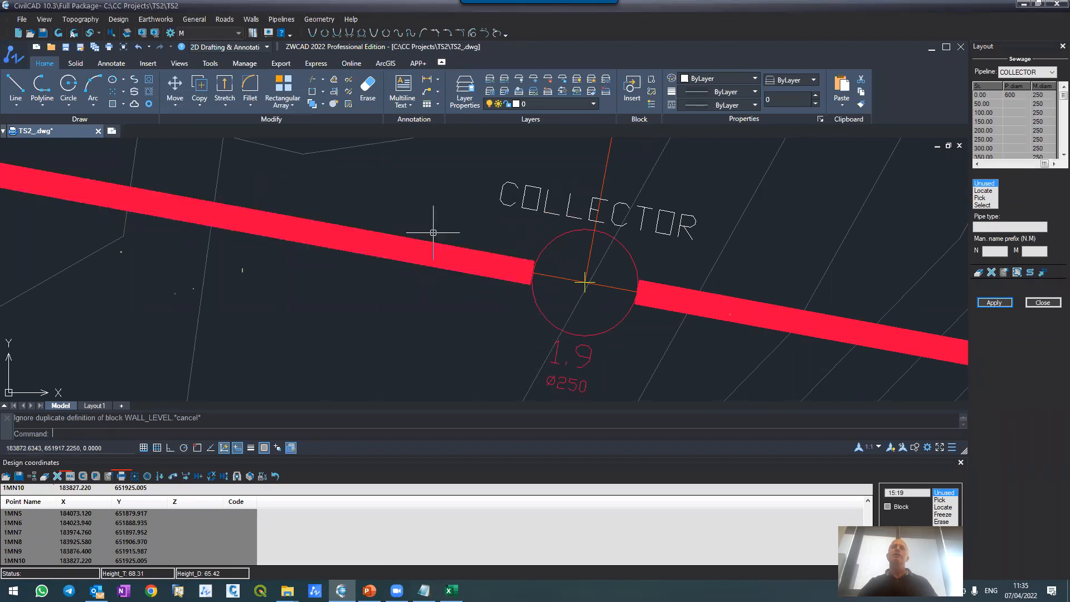
pyautogui.scroll(-12, 415, 212)
pyautogui.scroll(6, 546, 233)
pyautogui.scroll(4, 545, 277)
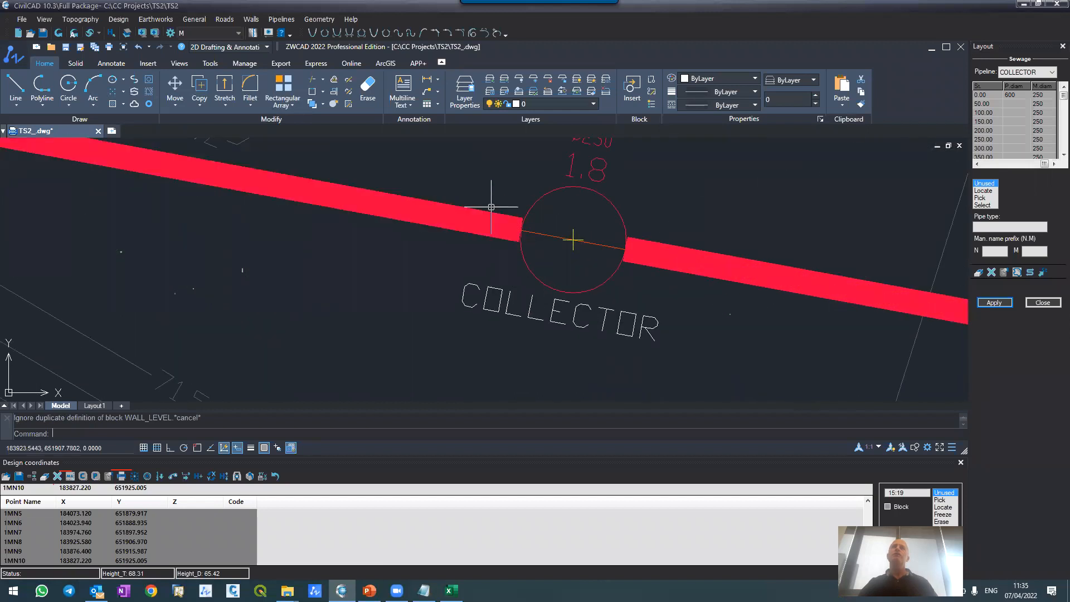
pyautogui.scroll(-2, 508, 257)
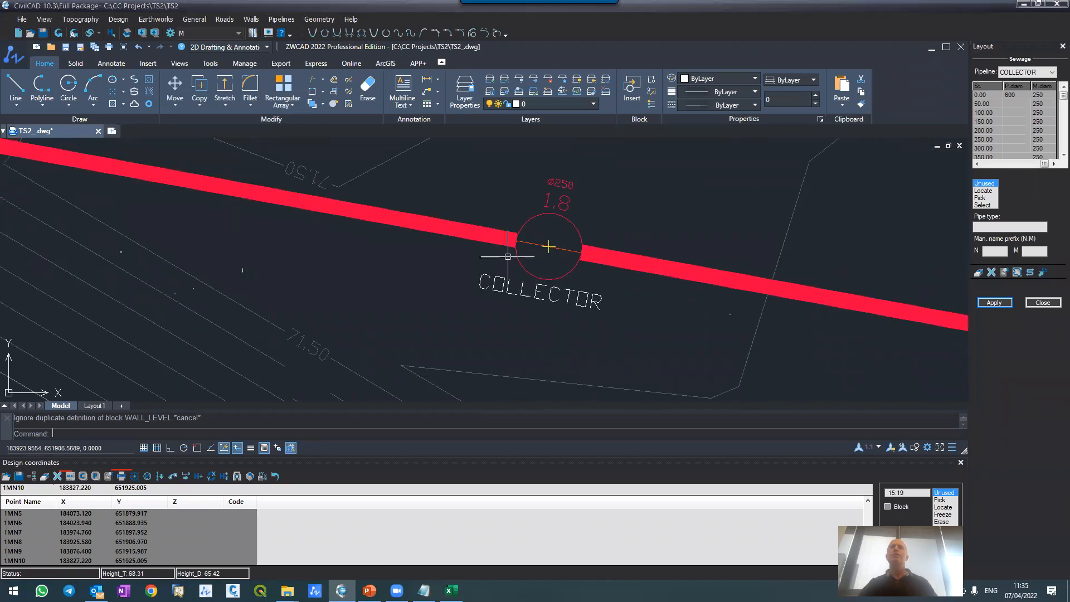
pyautogui.scroll(-3, 512, 256)
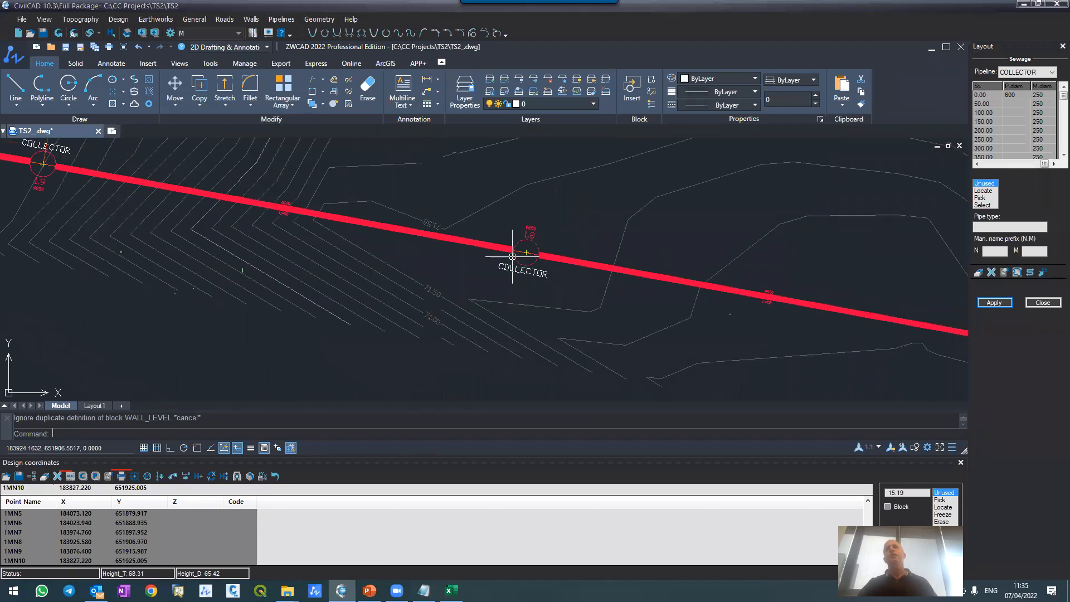
pyautogui.scroll(-4, 564, 238)
pyautogui.scroll(6, 530, 246)
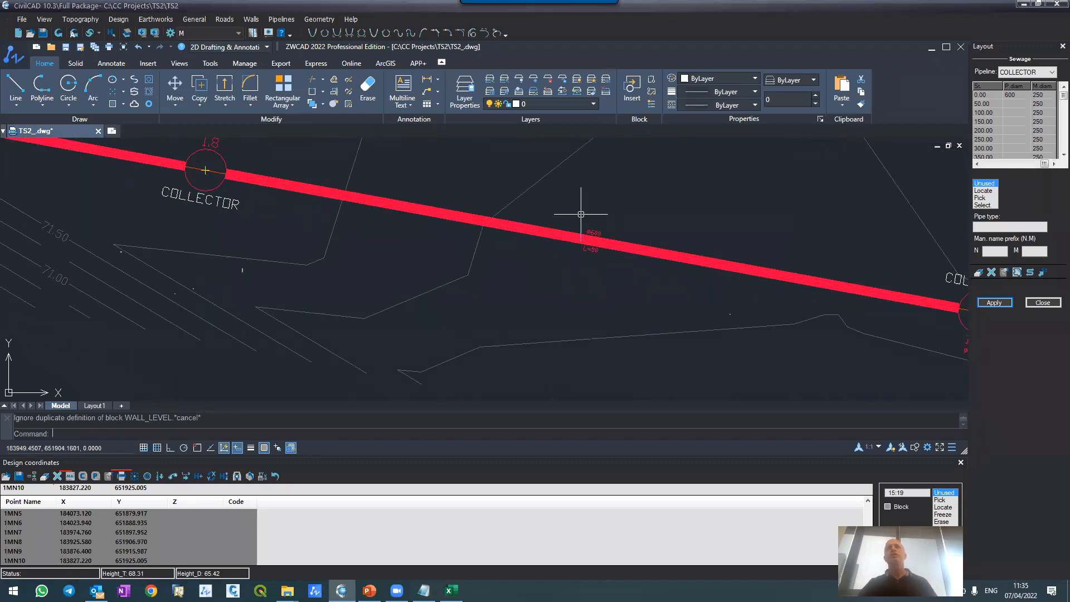
pyautogui.scroll(2, 583, 217)
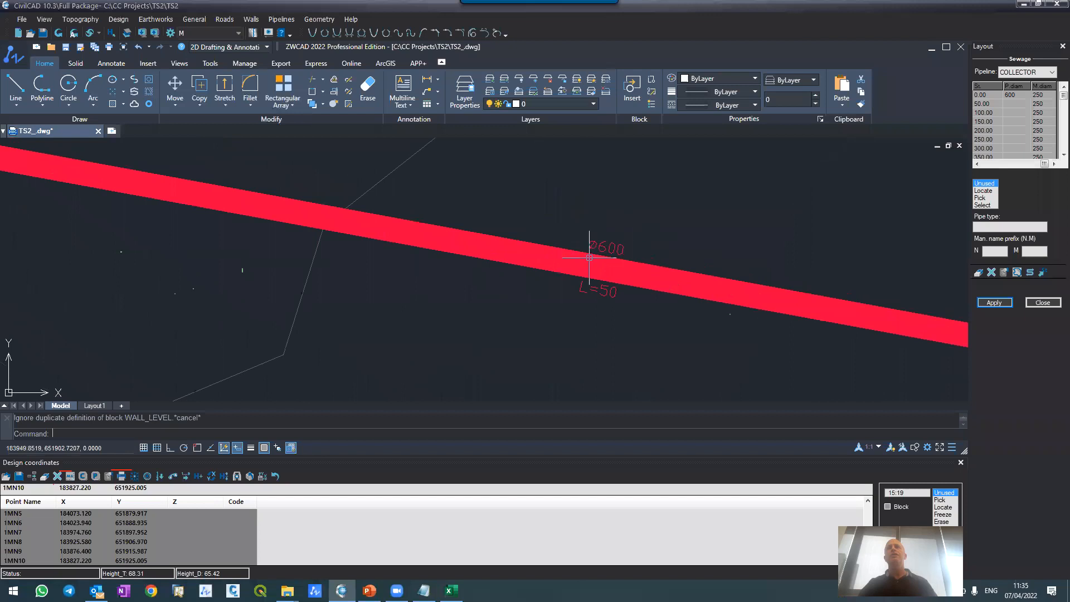
pyautogui.scroll(-3, 585, 251)
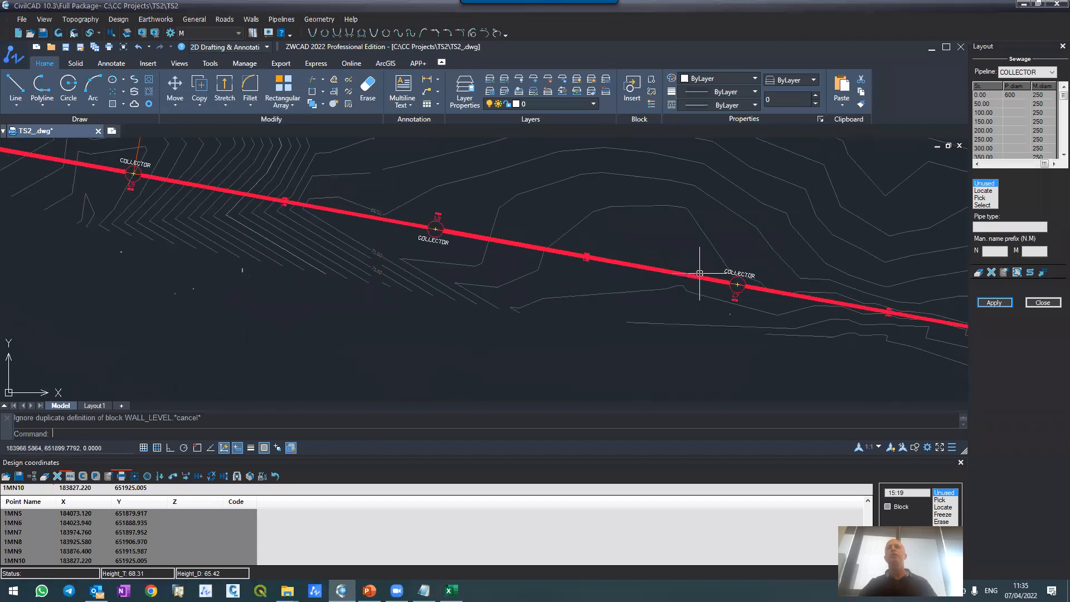
pyautogui.scroll(3, 585, 257)
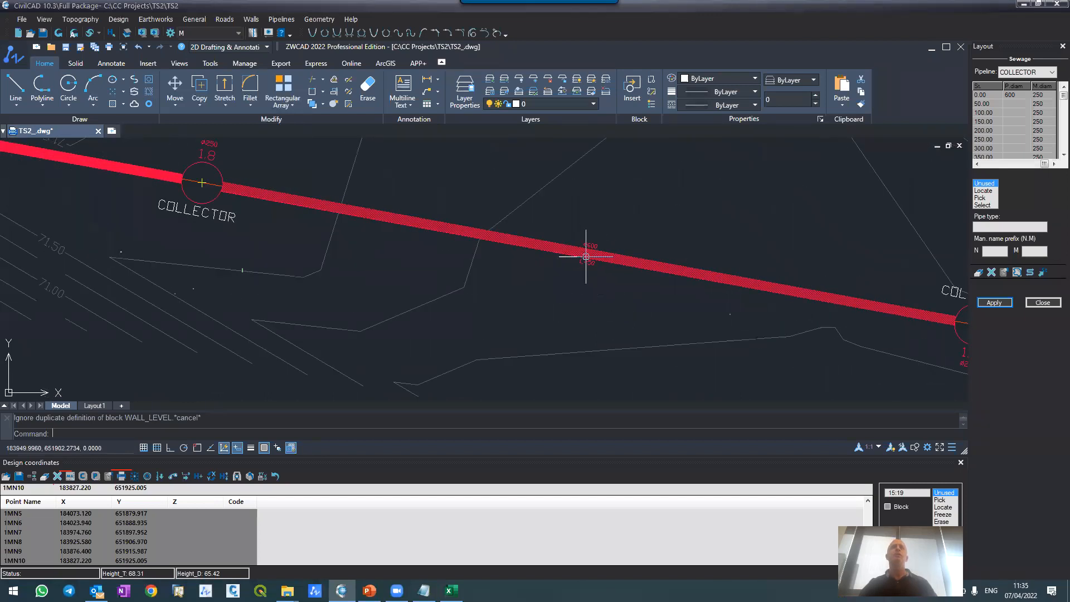
# Step: Examine the COLLECTOR pipe's diameter and length labels, the road junction at manhole 1.9, and the layout table's manhole numbers, stations and diameters
pyautogui.scroll(-3, 583, 254)
pyautogui.scroll(4, 413, 212)
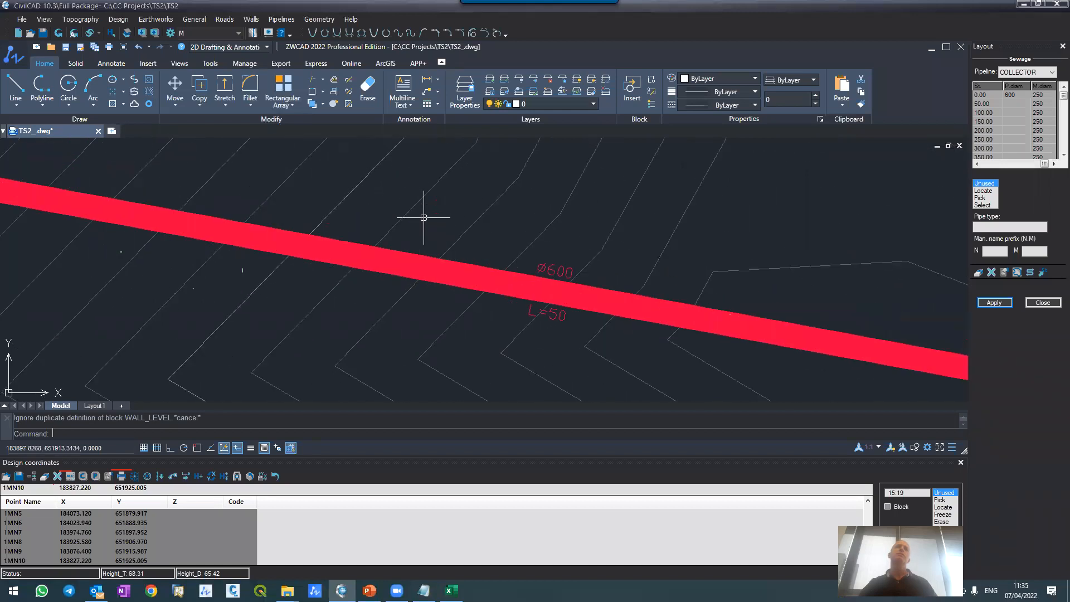
pyautogui.scroll(-4, 555, 251)
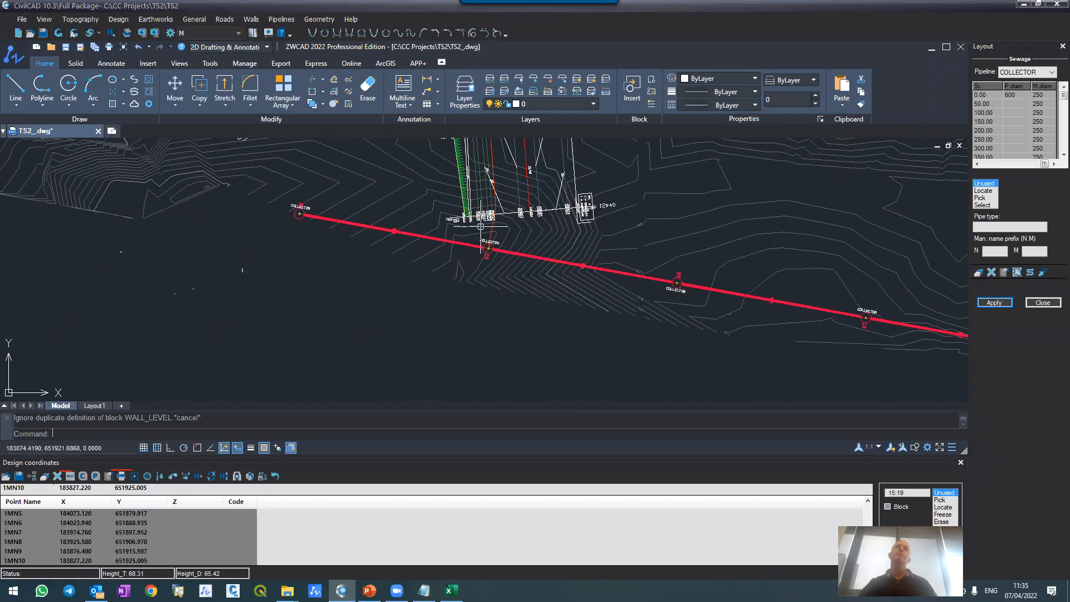
pyautogui.scroll(3, 481, 226)
pyautogui.scroll(-2, 481, 226)
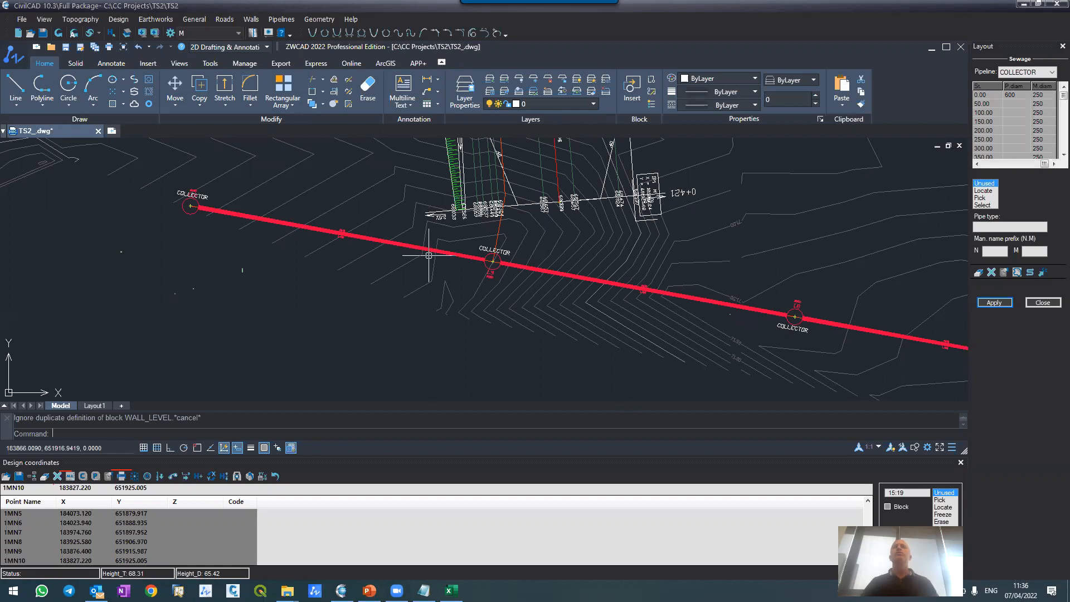
pyautogui.scroll(2, 446, 262)
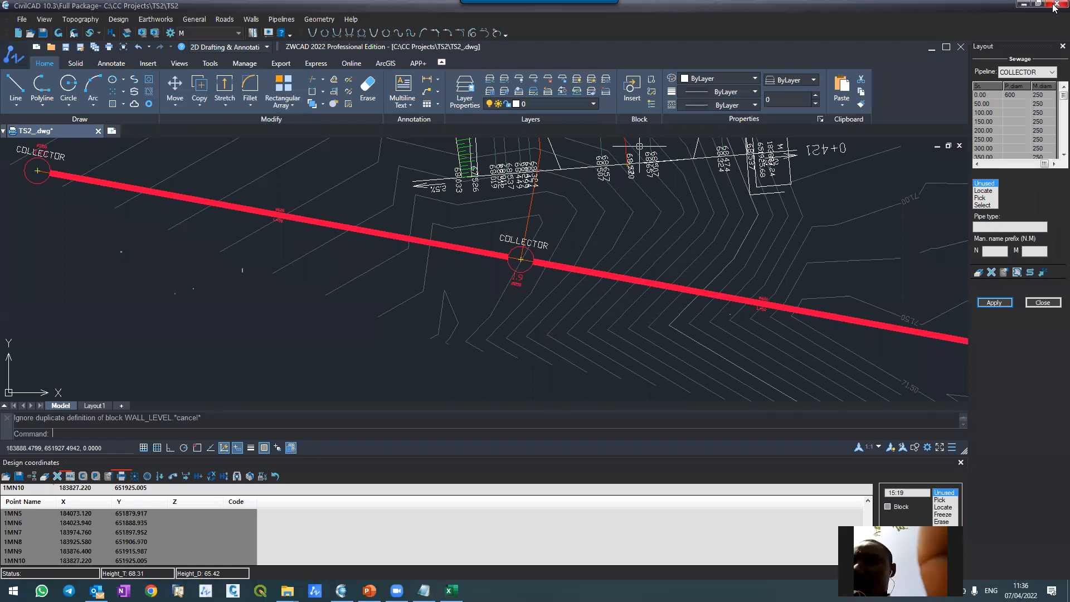
pyautogui.click(988, 96)
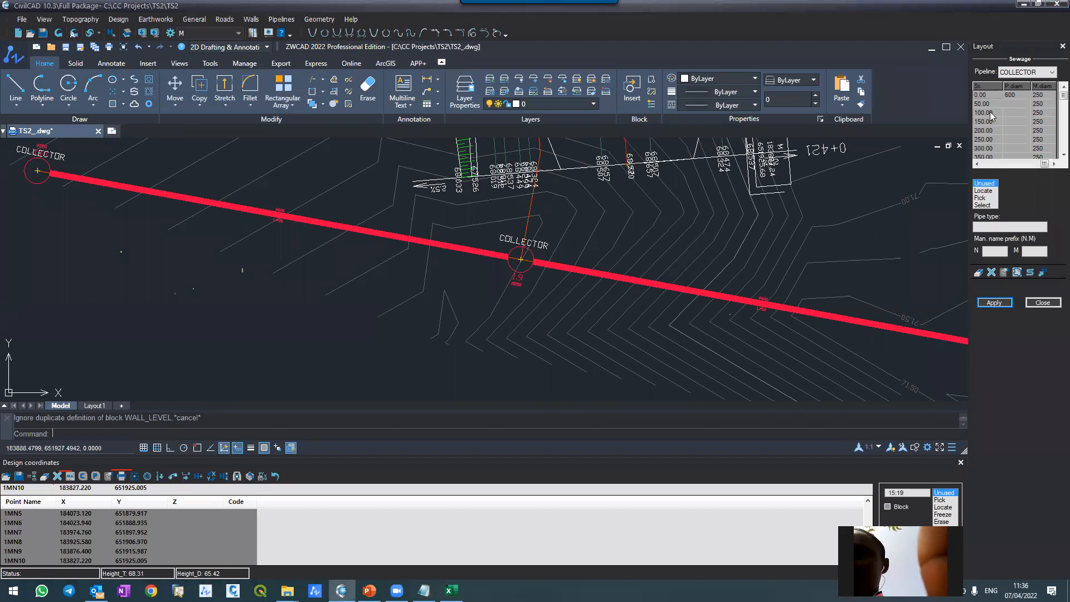
pyautogui.click(977, 165)
pyautogui.click(977, 165)
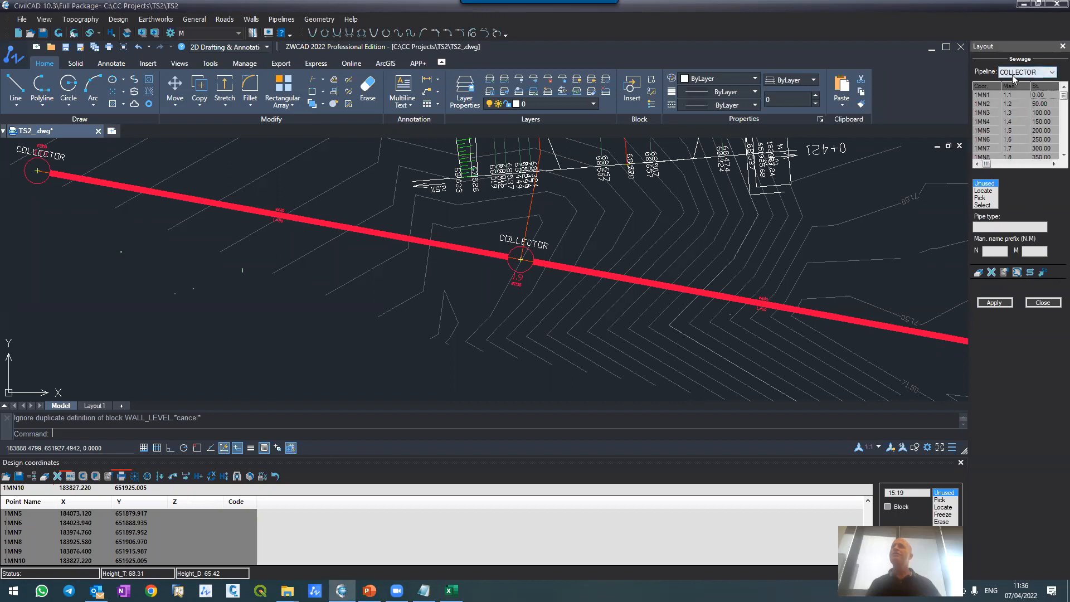
pyautogui.click(1053, 163)
pyautogui.click(1054, 164)
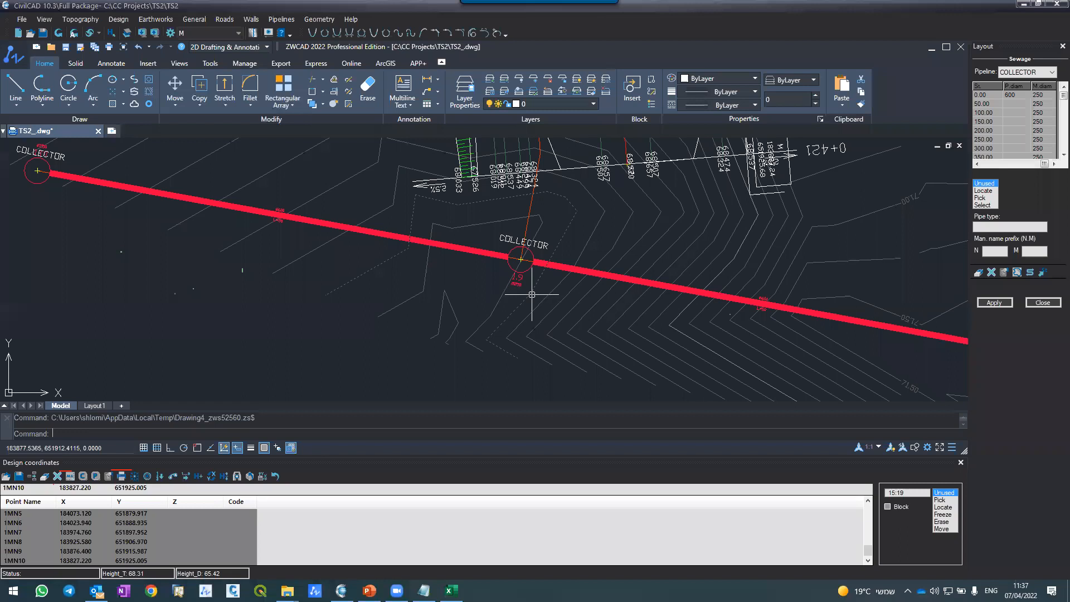
pyautogui.scroll(-5, 532, 300)
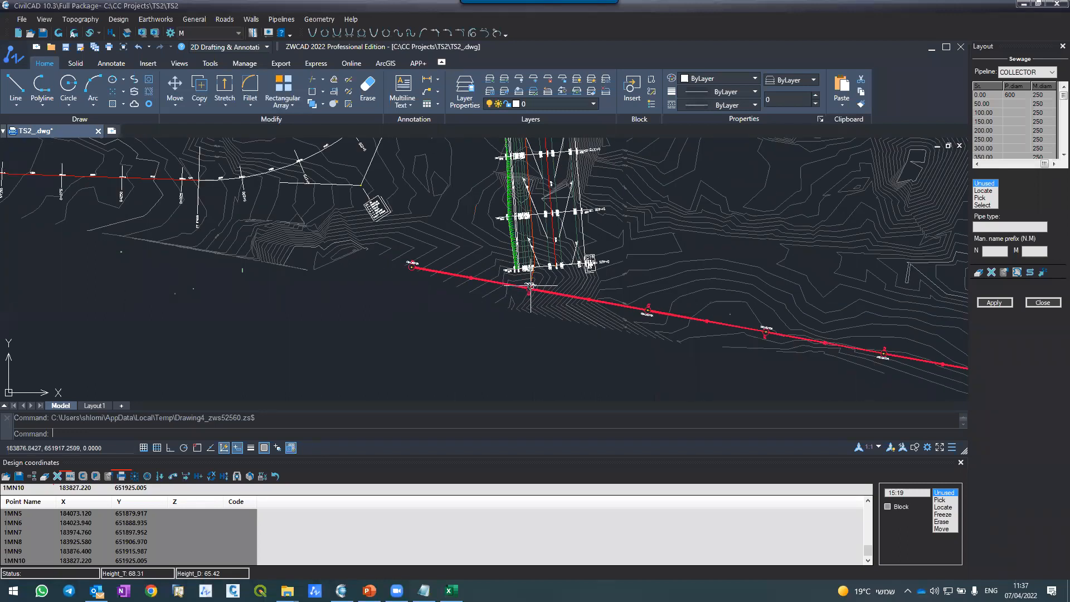
pyautogui.scroll(2, 530, 288)
pyautogui.scroll(3, 530, 288)
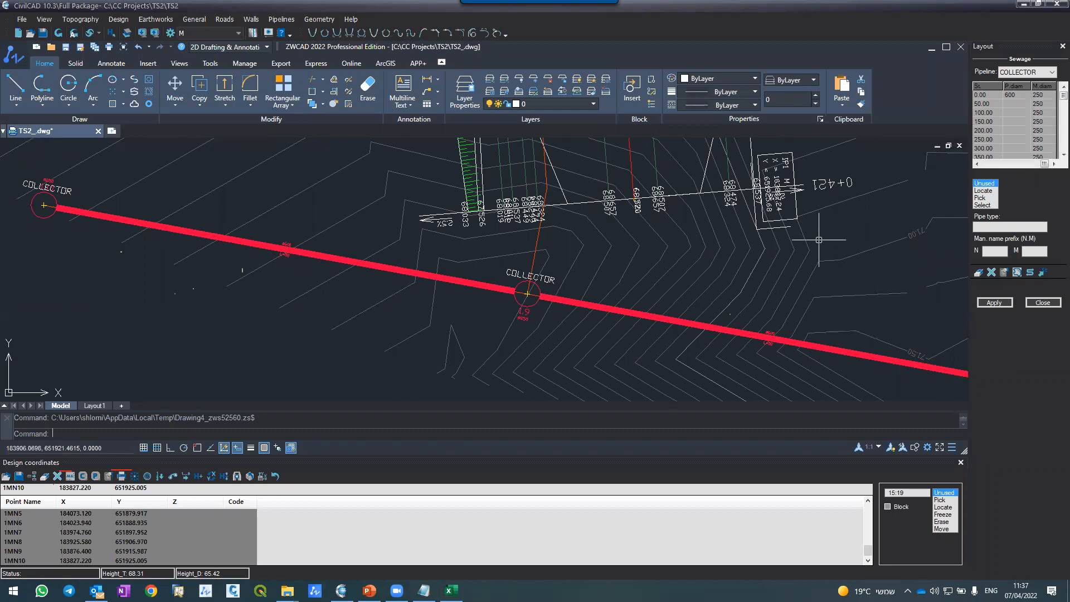
# Step: Close the COLLECTOR layout and open the pipeline Sections window
pyautogui.click(1043, 304)
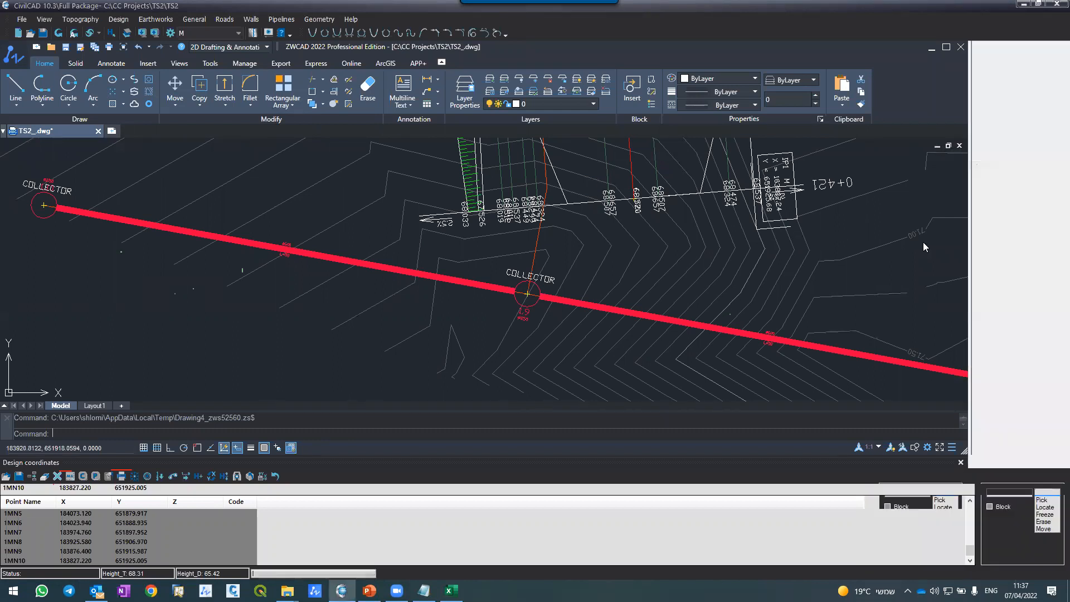
pyautogui.click(321, 20)
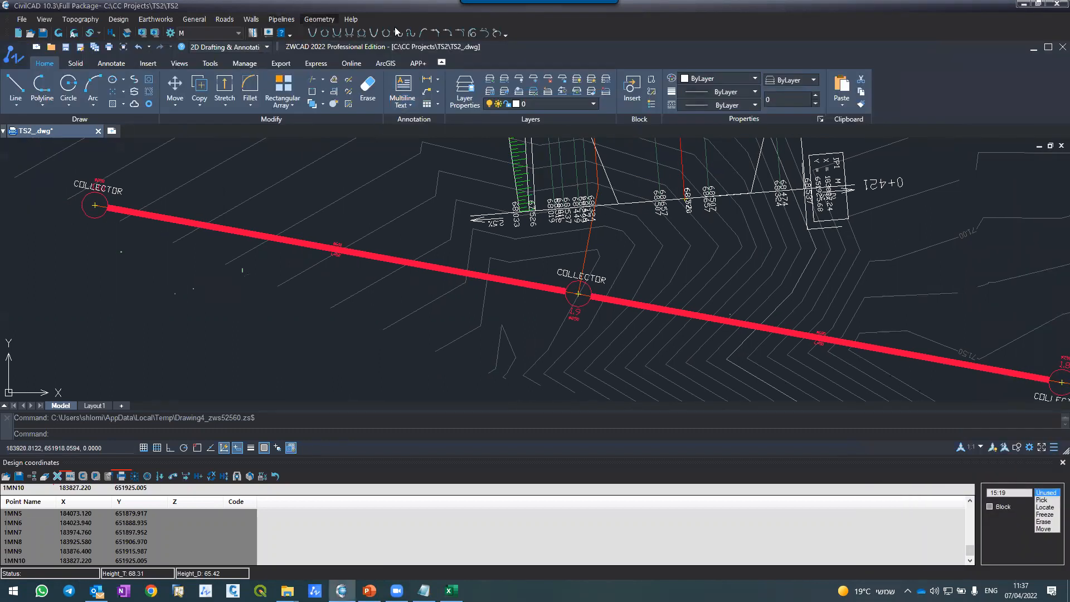
pyautogui.click(395, 29)
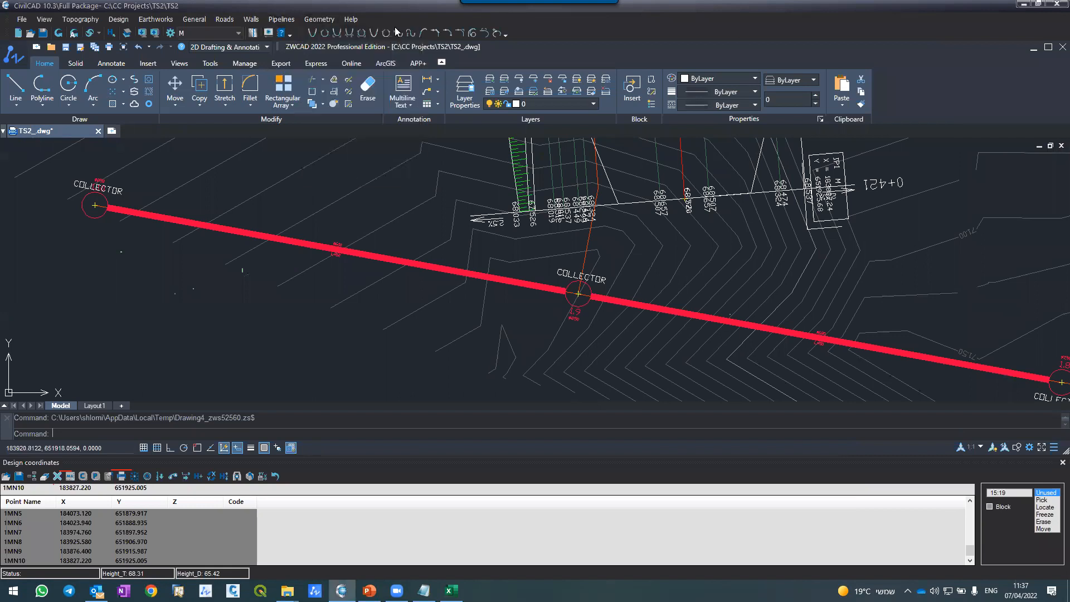
pyautogui.click(280, 19)
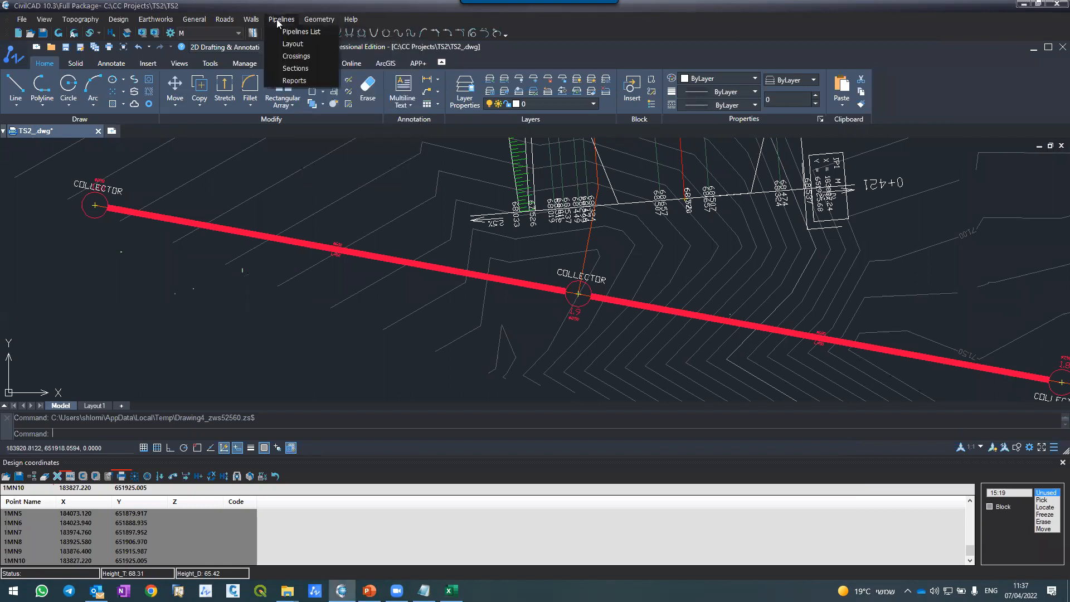
pyautogui.click(296, 68)
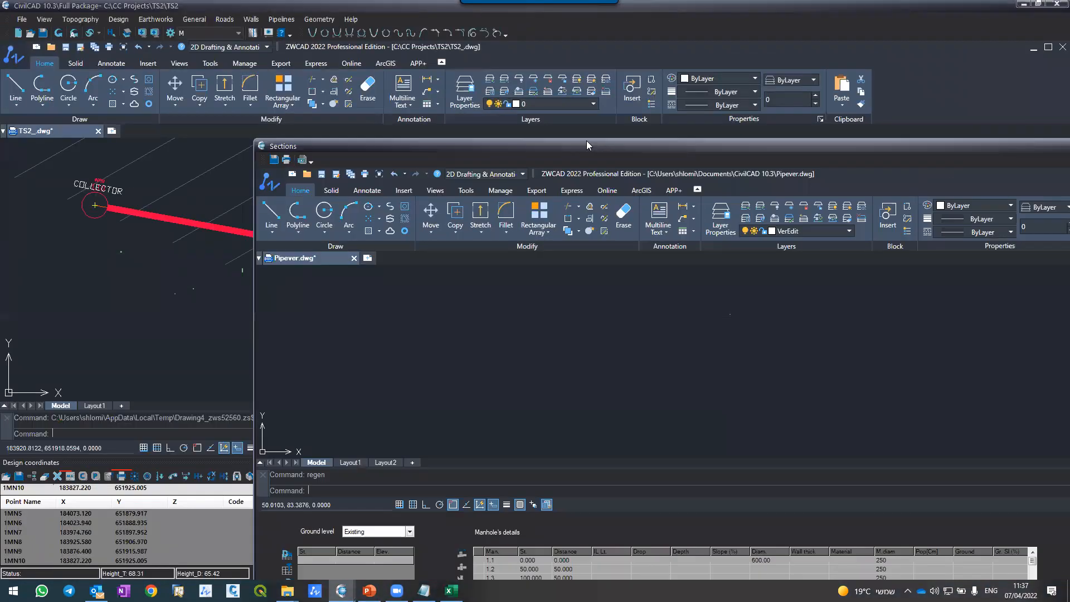
# Step: Arrange the plan and Sections windows side by side, with a narrow plan showing manhole 1.9 and a wide Sections window
pyautogui.moveTo(586, 143); pyautogui.dragTo(358, 55)
pyautogui.moveTo(456, 59); pyautogui.dragTo(1068, 46)
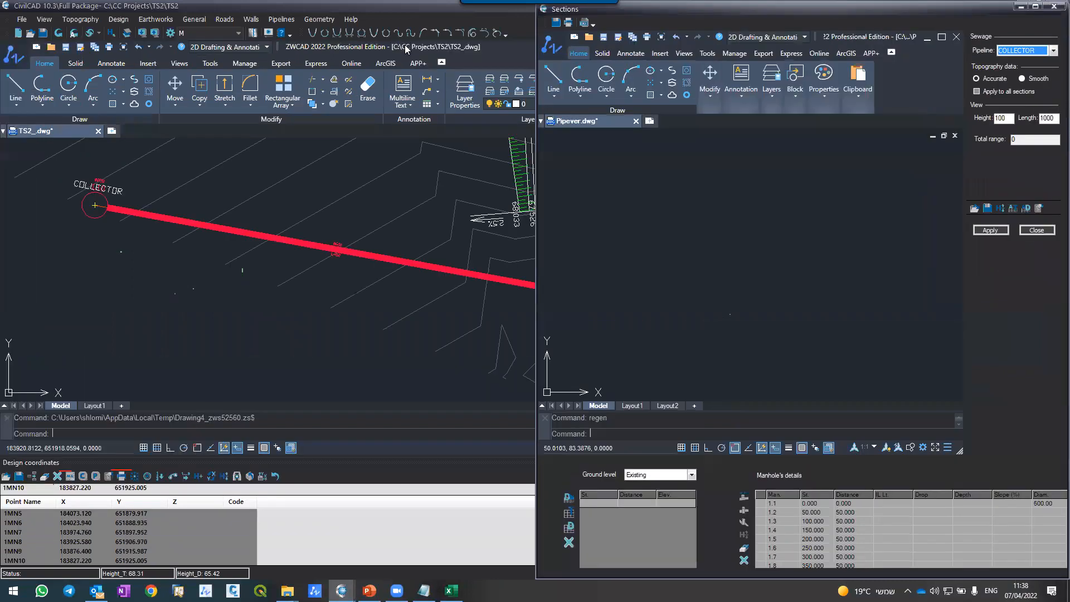
pyautogui.click(93, 85)
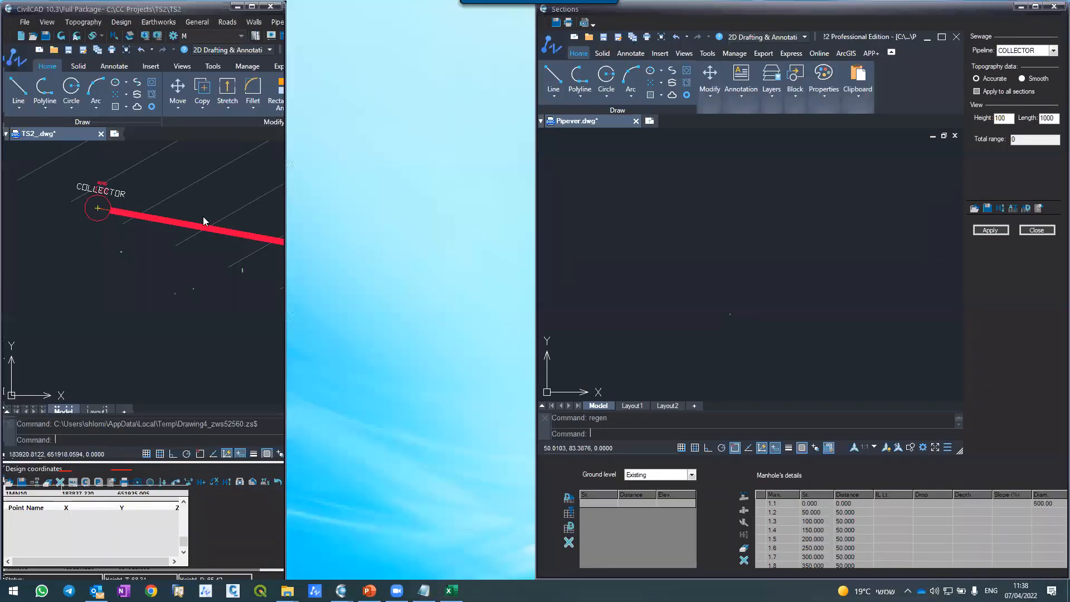
pyautogui.scroll(-4, 326, 251)
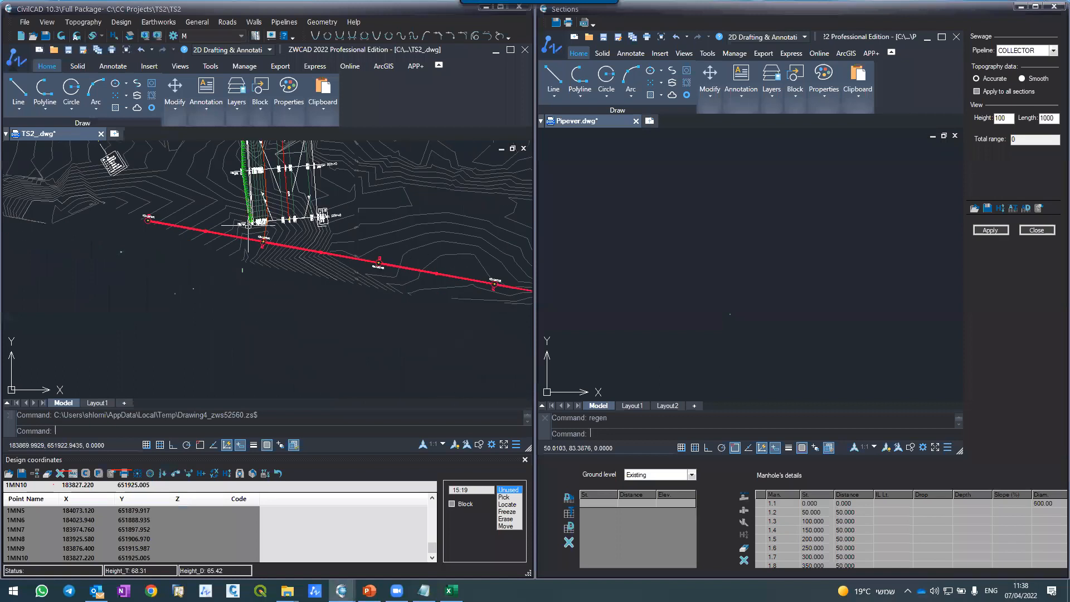
pyautogui.scroll(5, 254, 208)
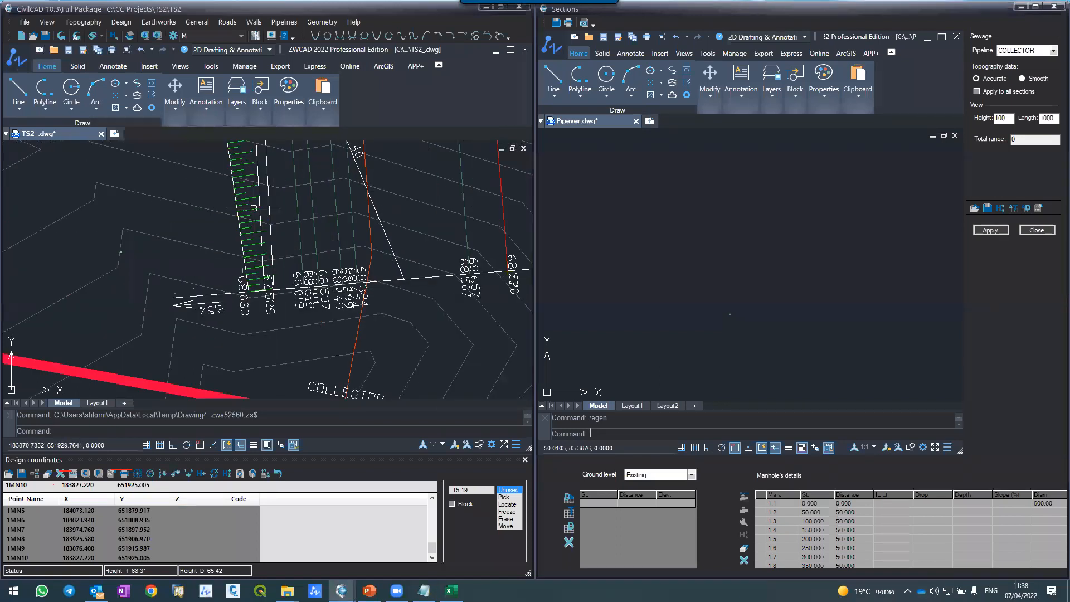
pyautogui.scroll(-4, 254, 208)
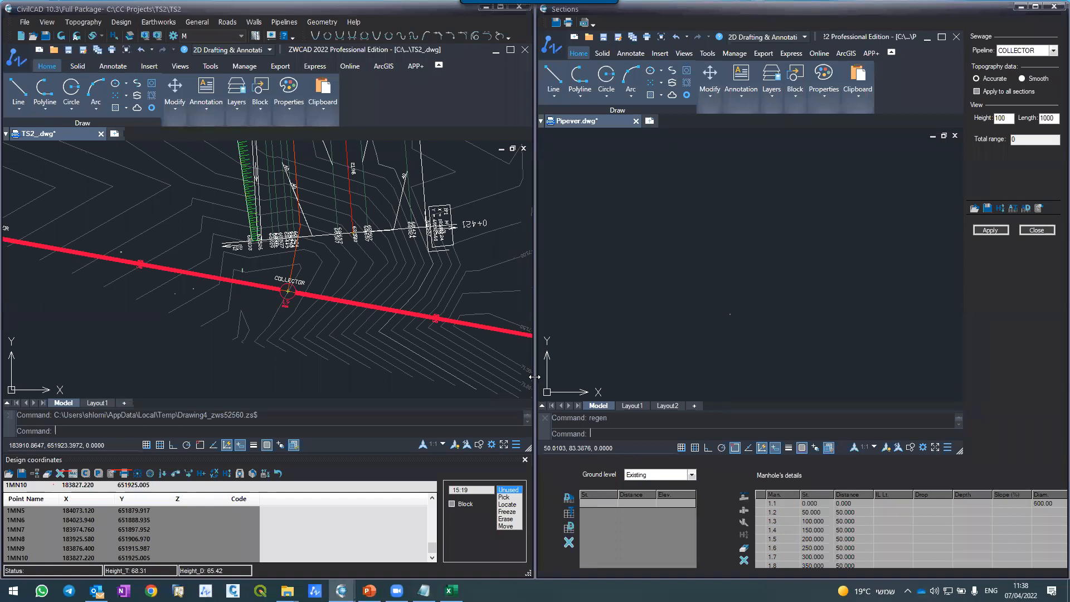
pyautogui.moveTo(534, 377); pyautogui.dragTo(259, 382)
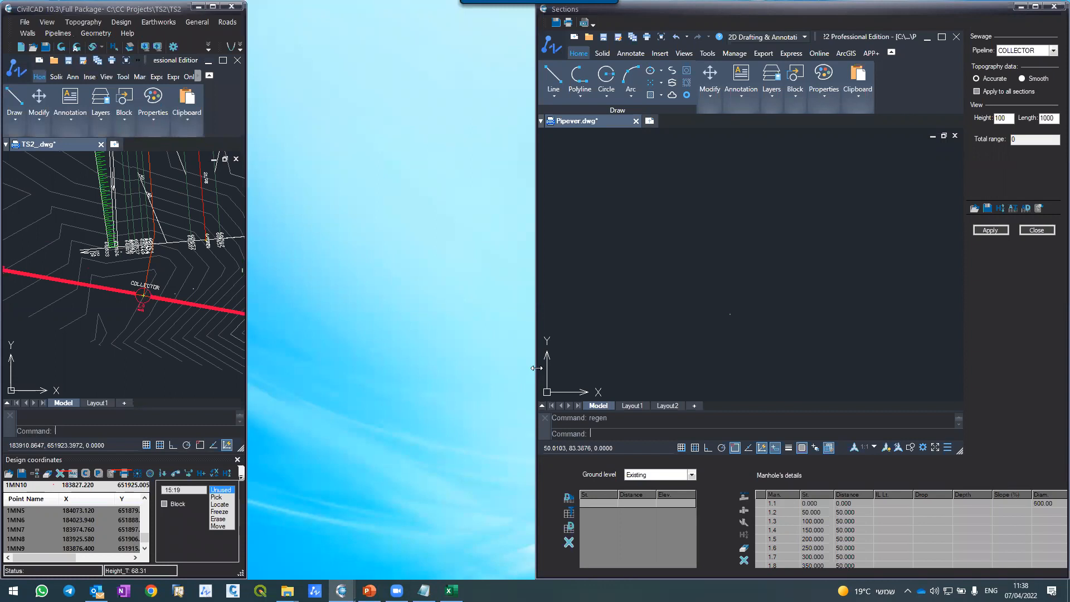
pyautogui.moveTo(536, 368); pyautogui.dragTo(250, 369)
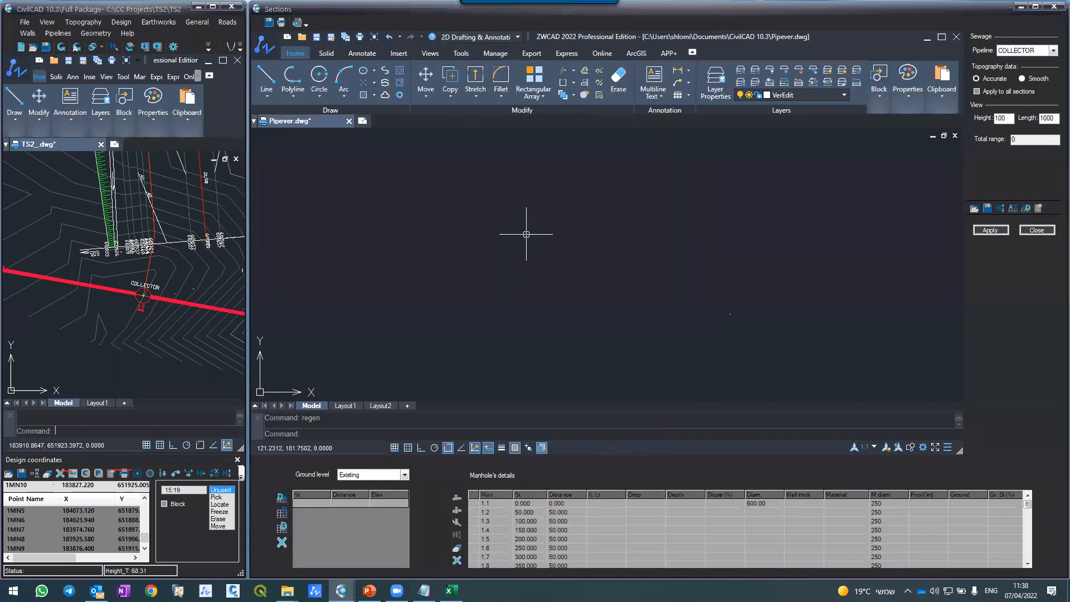
# Step: Generate the COLLECTOR section with height scale 100 and length scale 1000, and examine its ground profile and data rows
pyautogui.click(992, 230)
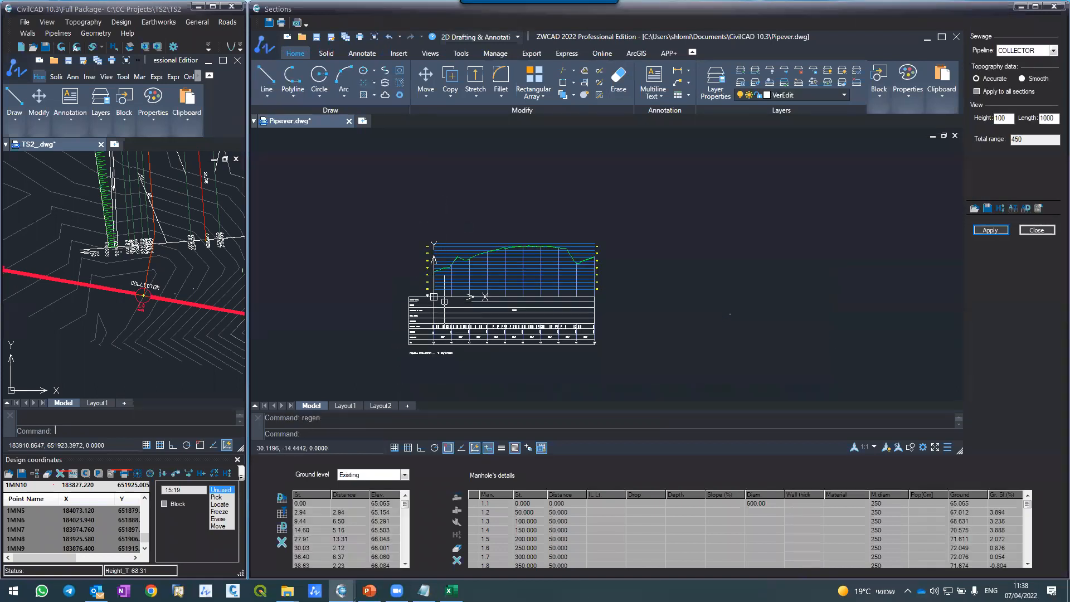
pyautogui.scroll(3, 444, 281)
pyautogui.scroll(-4, 407, 221)
pyautogui.scroll(5, 429, 229)
pyautogui.scroll(3, 426, 239)
pyautogui.scroll(-5, 477, 191)
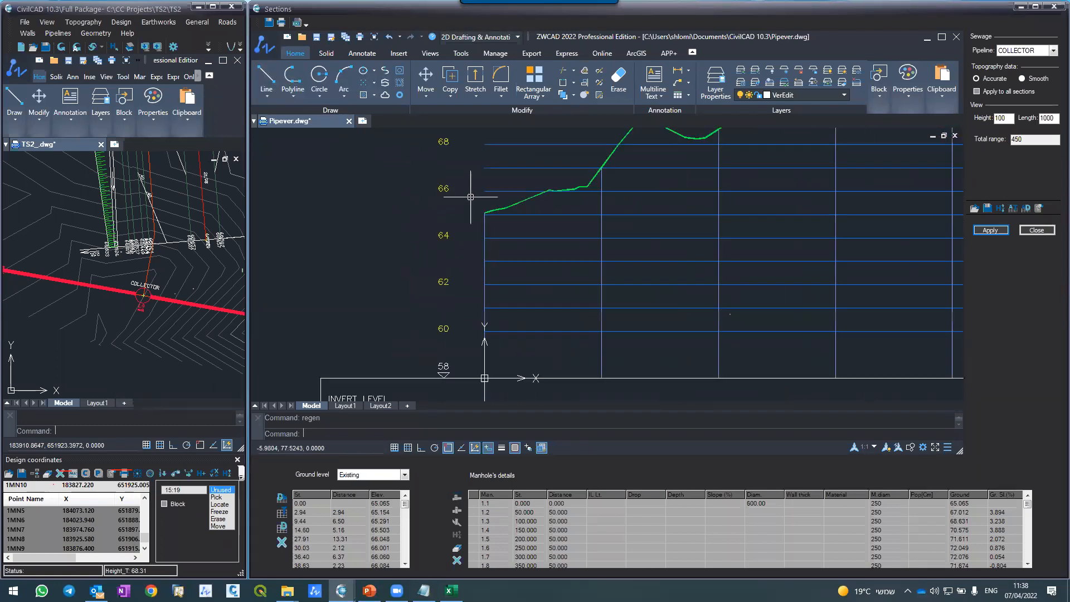
pyautogui.scroll(3, 475, 313)
pyautogui.scroll(-3, 475, 273)
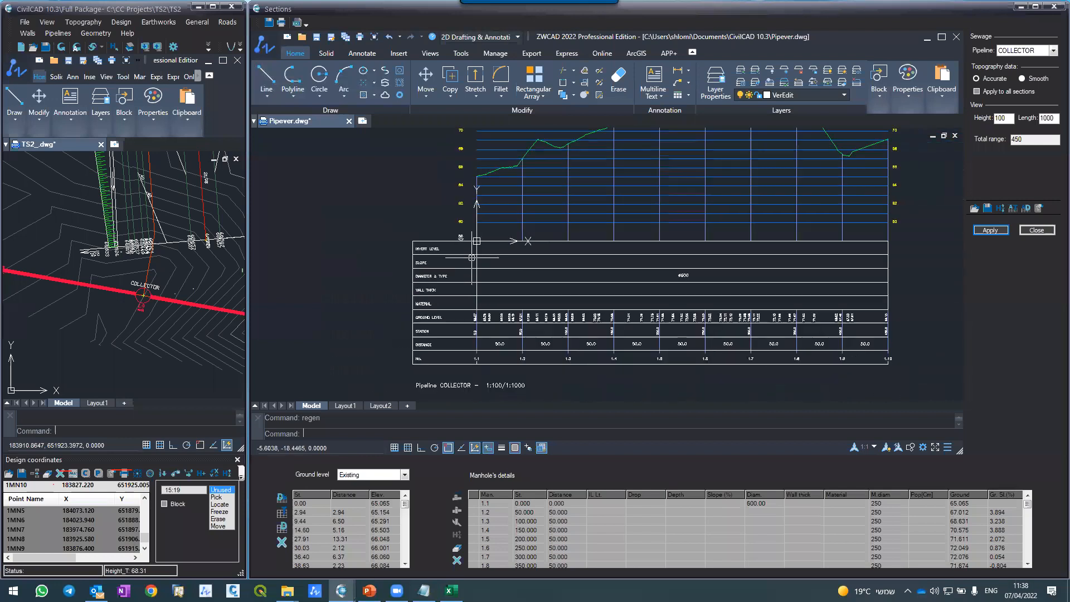
pyautogui.scroll(3, 475, 359)
pyautogui.scroll(-2, 481, 273)
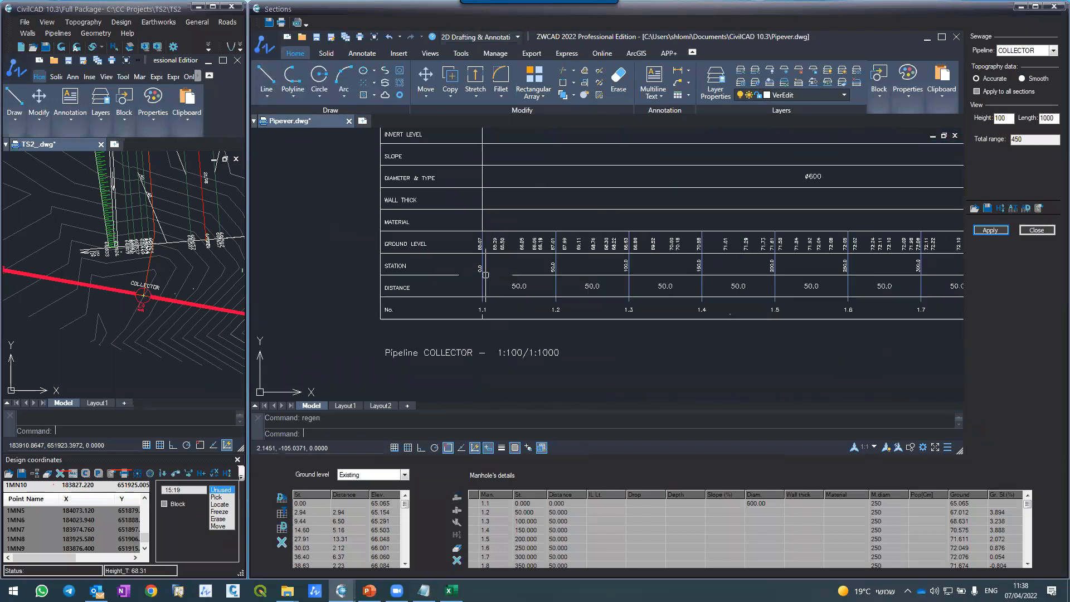
pyautogui.scroll(-3, 493, 294)
pyautogui.scroll(3, 490, 282)
pyautogui.scroll(-4, 550, 303)
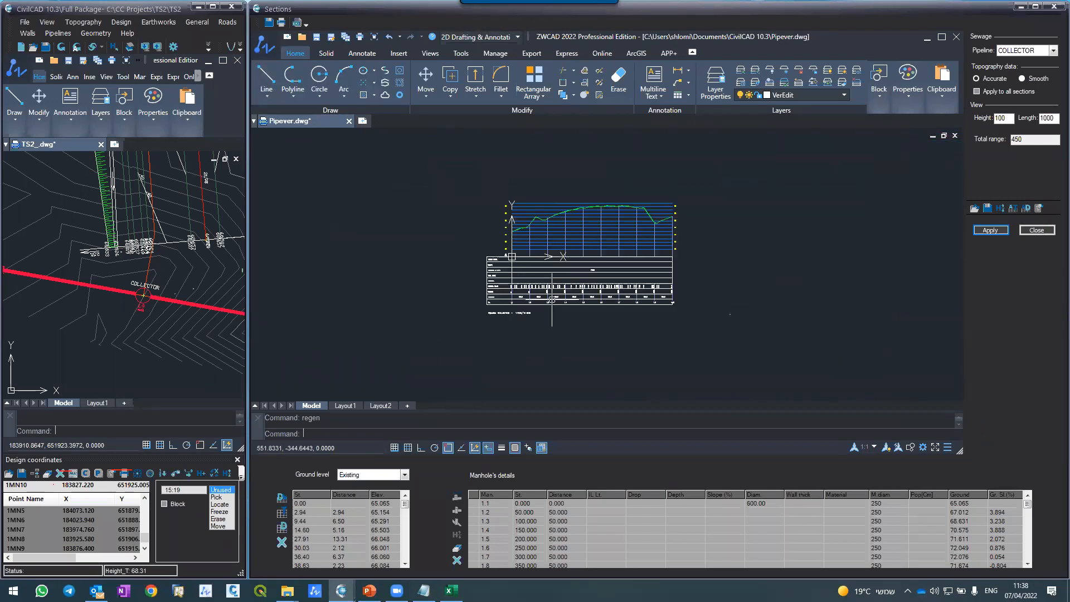
pyautogui.scroll(2, 511, 202)
pyautogui.scroll(1, 516, 229)
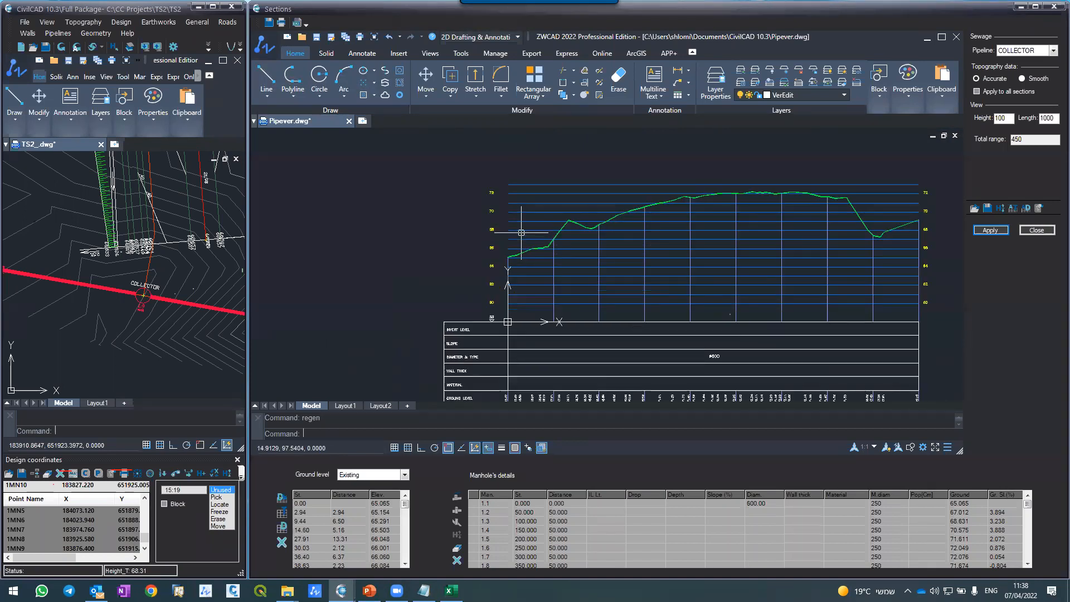
pyautogui.scroll(-1, 501, 204)
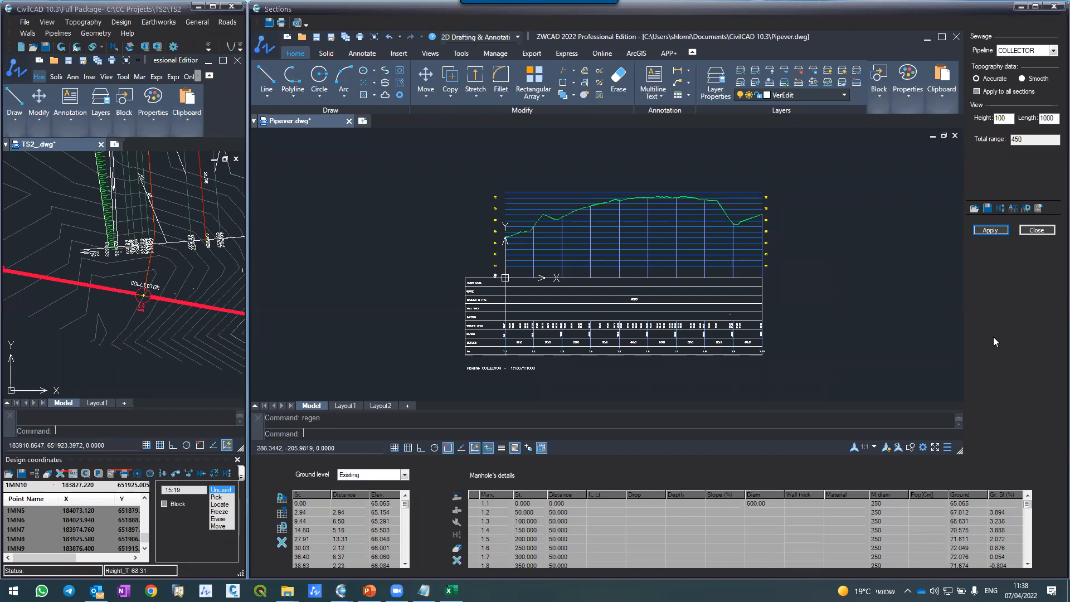
# Step: Set the depth of COLLECTOR manhole 1.1 to 1.5 in the manhole details
pyautogui.click(579, 529)
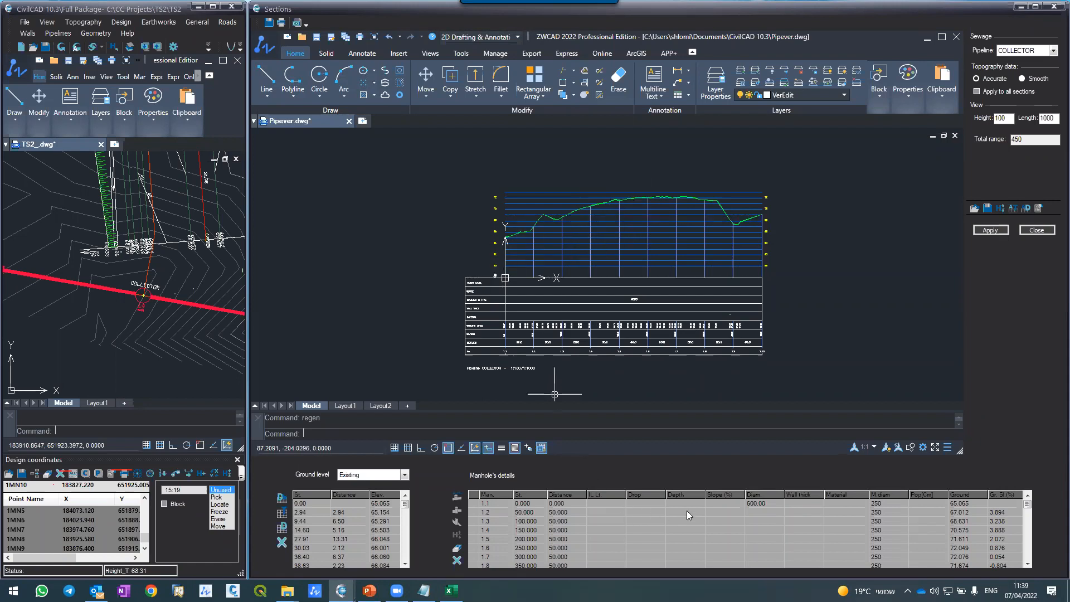
pyautogui.click(487, 214)
pyautogui.click(480, 238)
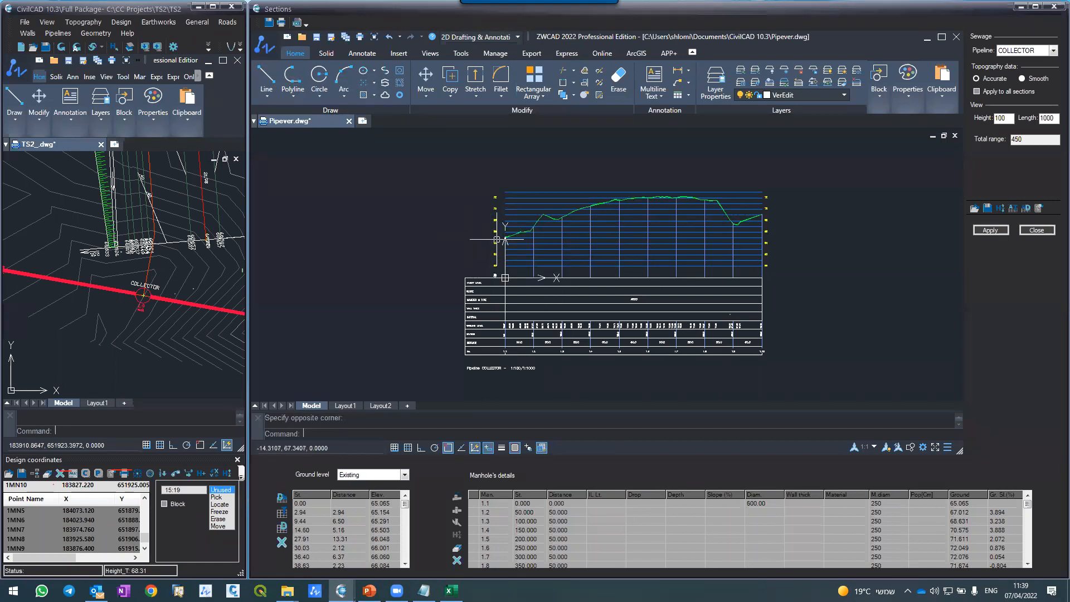
pyautogui.scroll(10, 539, 240)
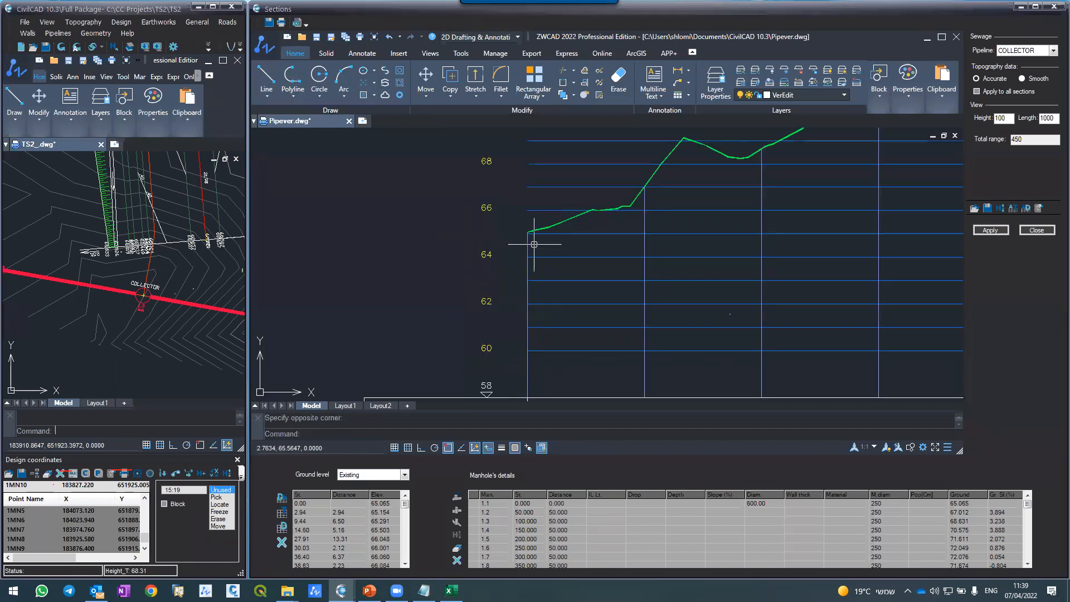
pyautogui.click(673, 505)
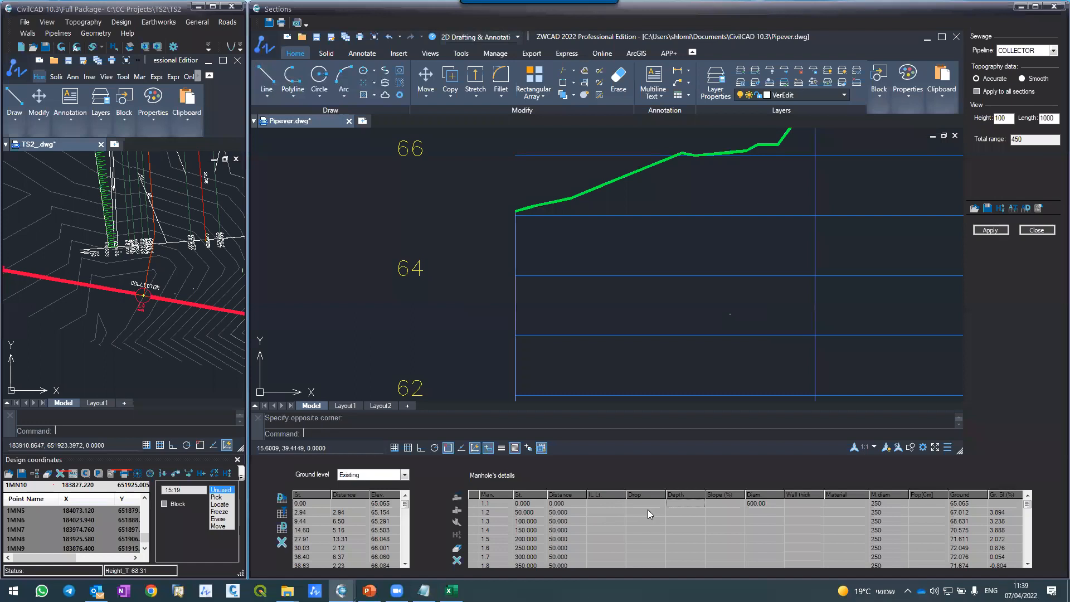
pyautogui.write('1.5')
pyautogui.press('Return')
pyautogui.scroll(-5, 444, 317)
pyautogui.scroll(-4, 418, 322)
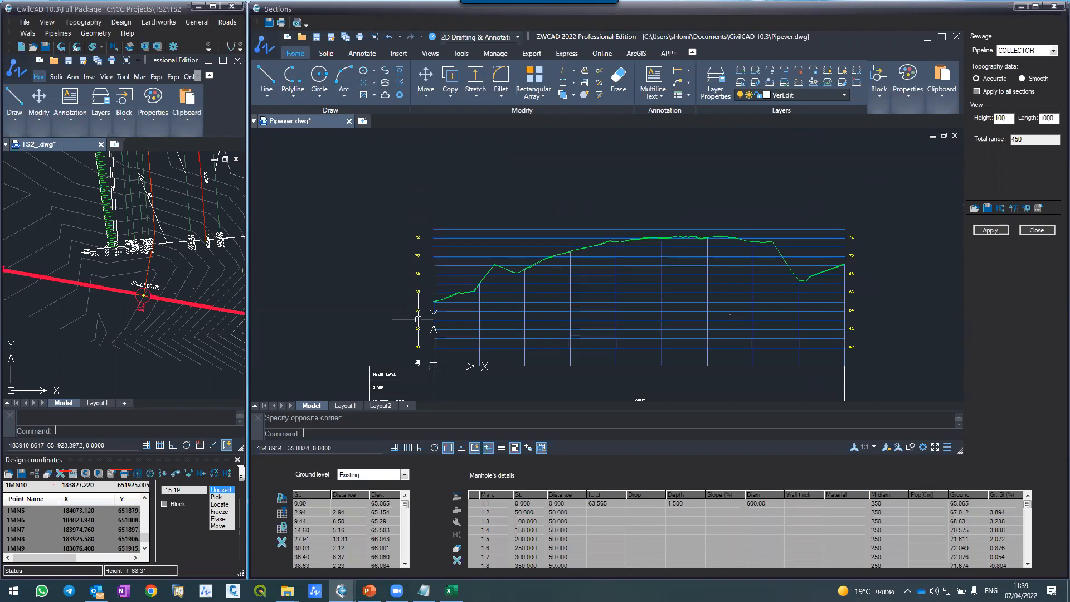
# Step: Set the depth of COLLECTOR manhole 1.7 to 1.5 and check the depths of manholes 1.2 to 1.6
pyautogui.scroll(4, 418, 319)
pyautogui.scroll(-7, 418, 318)
pyautogui.scroll(3, 418, 329)
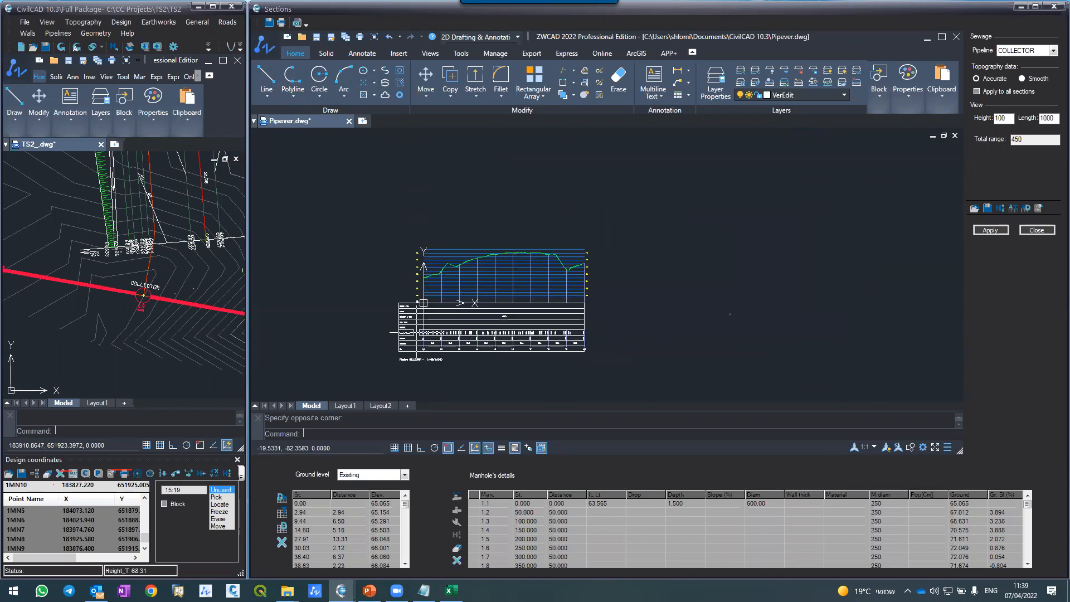
pyautogui.scroll(3, 513, 269)
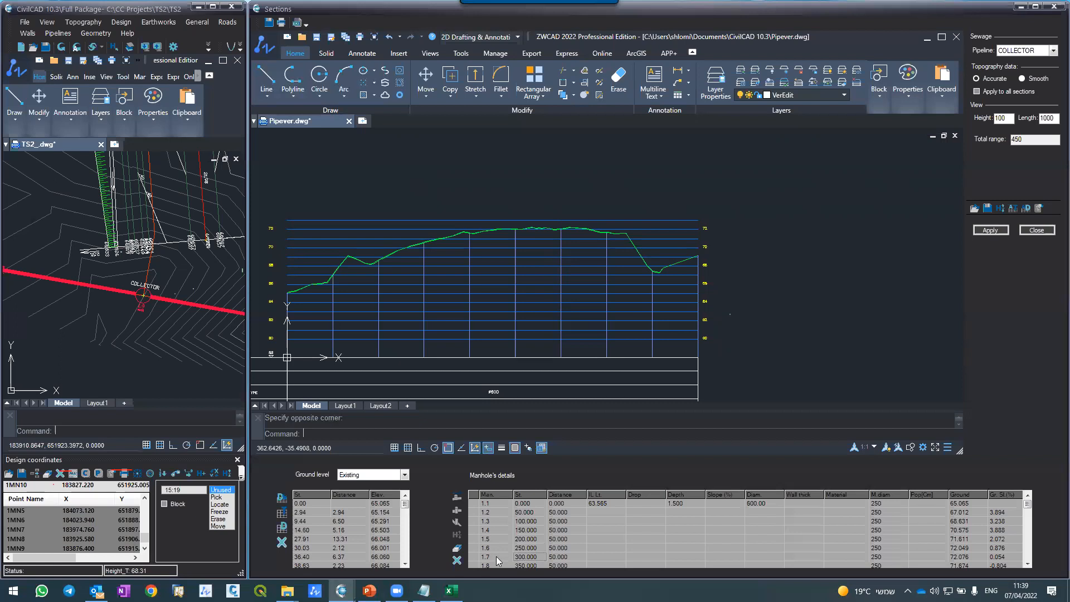
pyautogui.click(608, 556)
pyautogui.click(677, 557)
pyautogui.write('1.5')
pyautogui.press('Return')
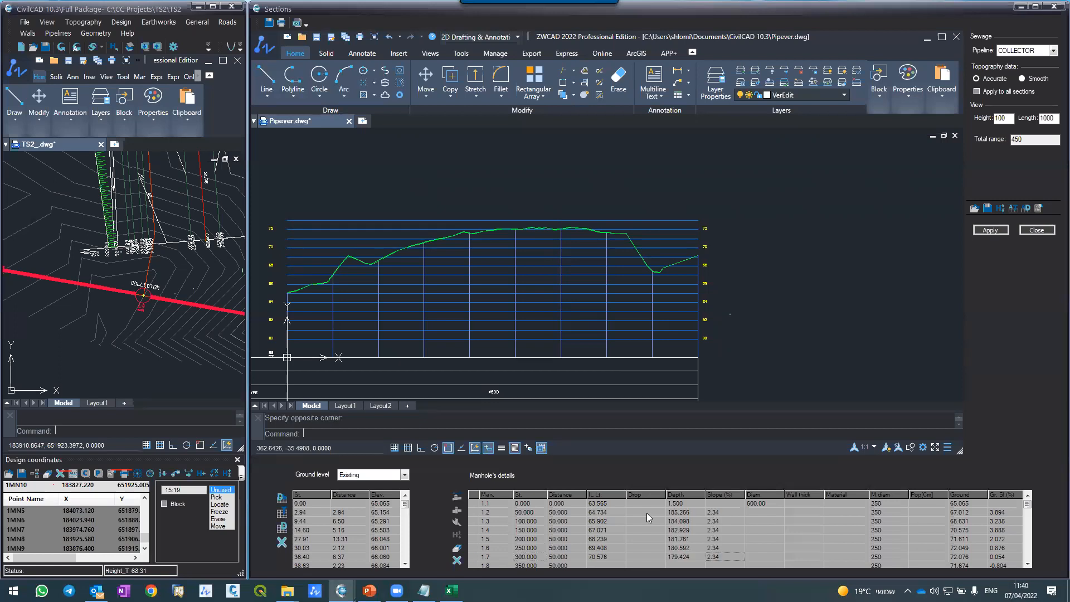
pyautogui.moveTo(676, 512); pyautogui.dragTo(652, 549)
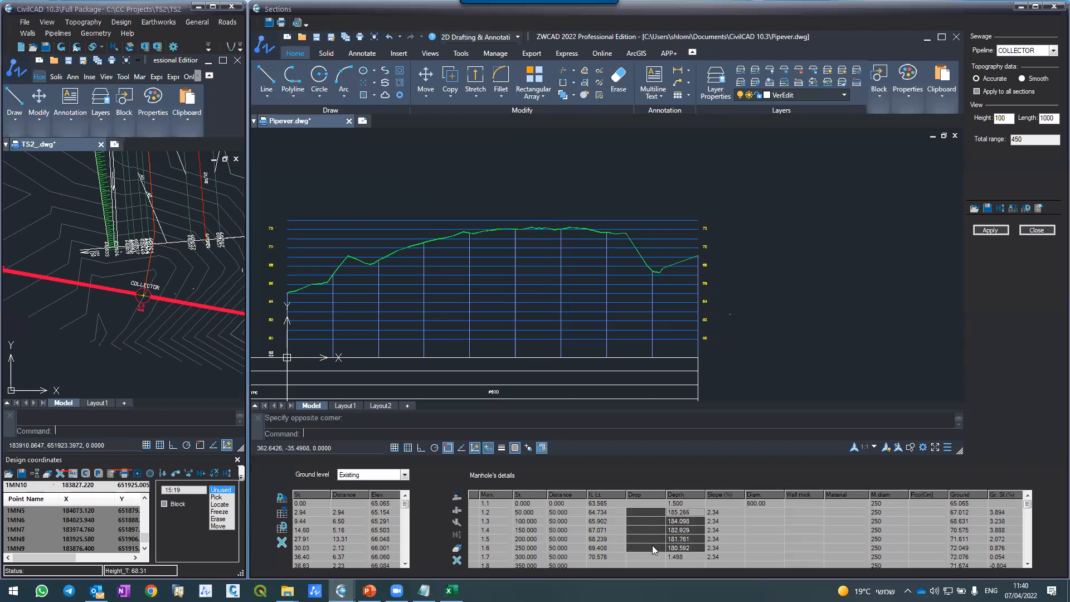
# Step: Try to clear the depths of COLLECTOR manholes 1.2 to 1.6, set manhole 1.7's depth to 1.5 and regenerate the section
pyautogui.click(674, 519)
pyautogui.moveTo(645, 523); pyautogui.dragTo(725, 548)
pyautogui.click(681, 555)
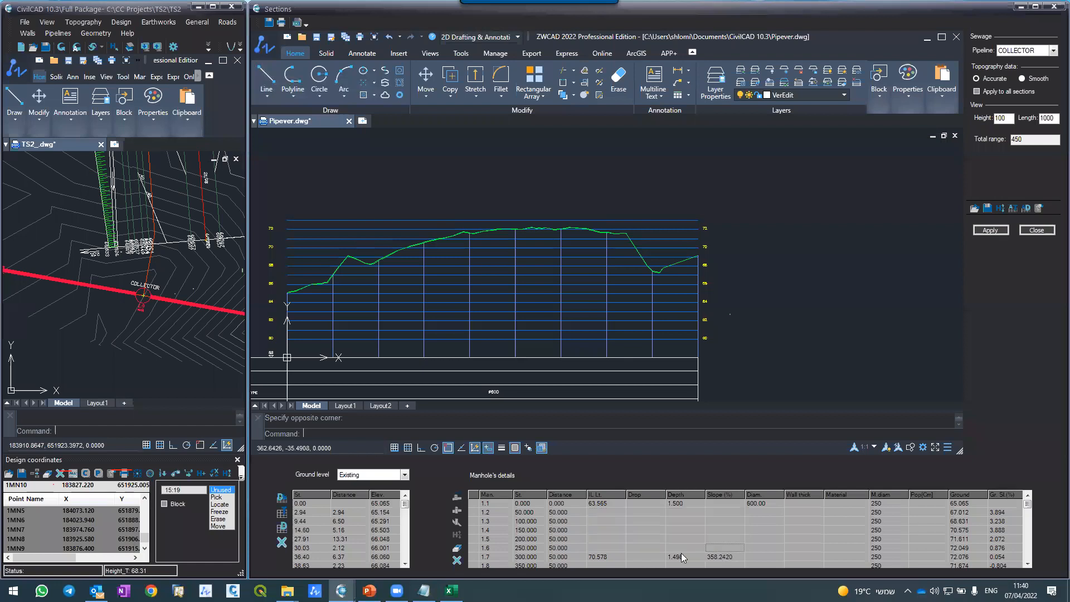
pyautogui.write('1.5')
pyautogui.press('Return')
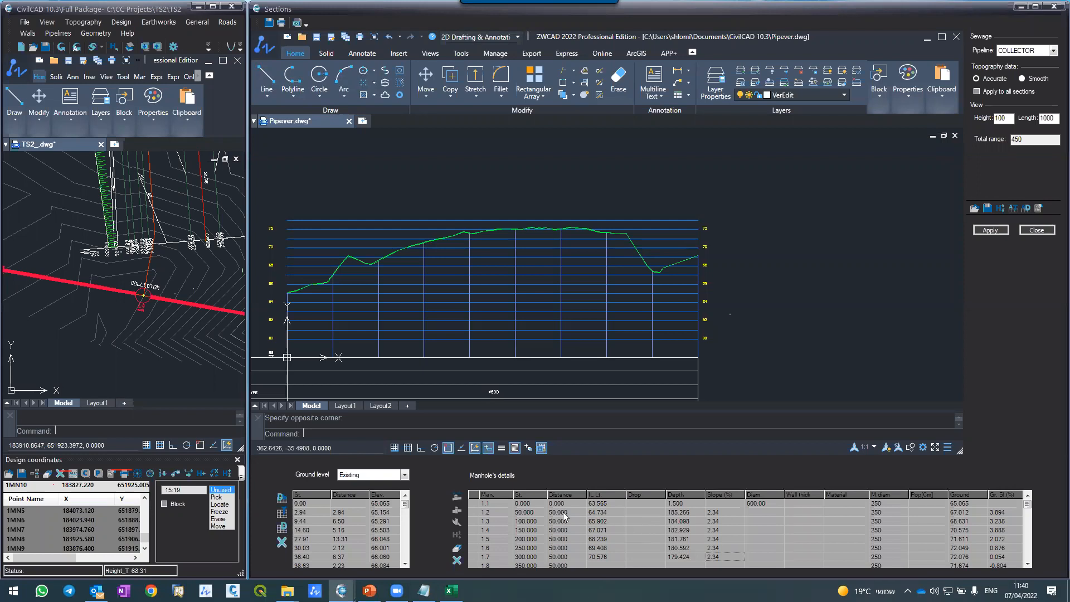
pyautogui.moveTo(677, 512); pyautogui.dragTo(679, 548)
pyautogui.press('Delete')
pyautogui.click(669, 556)
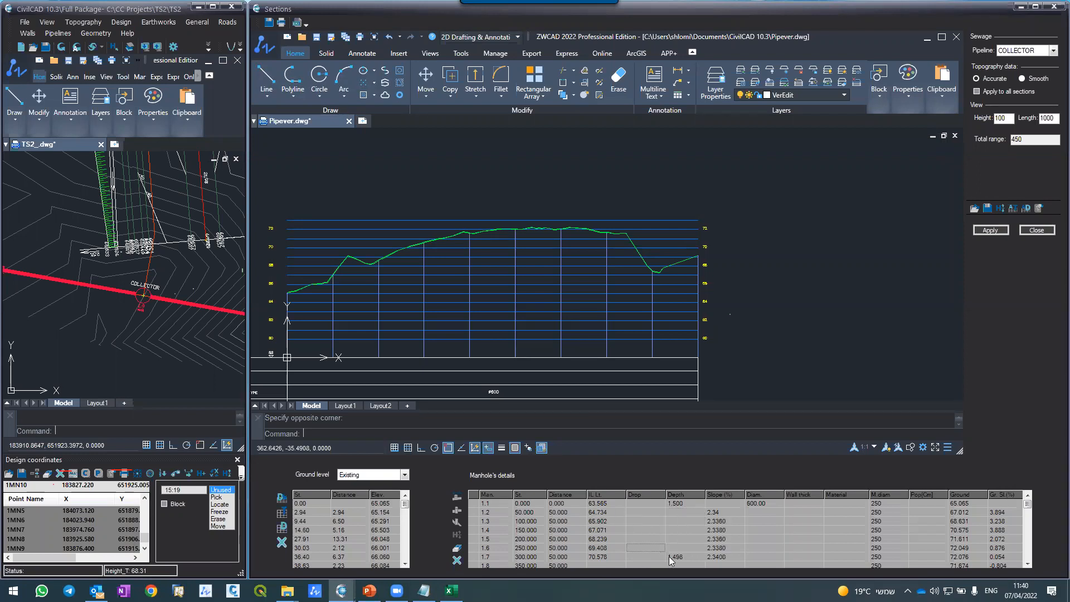
pyautogui.click(984, 230)
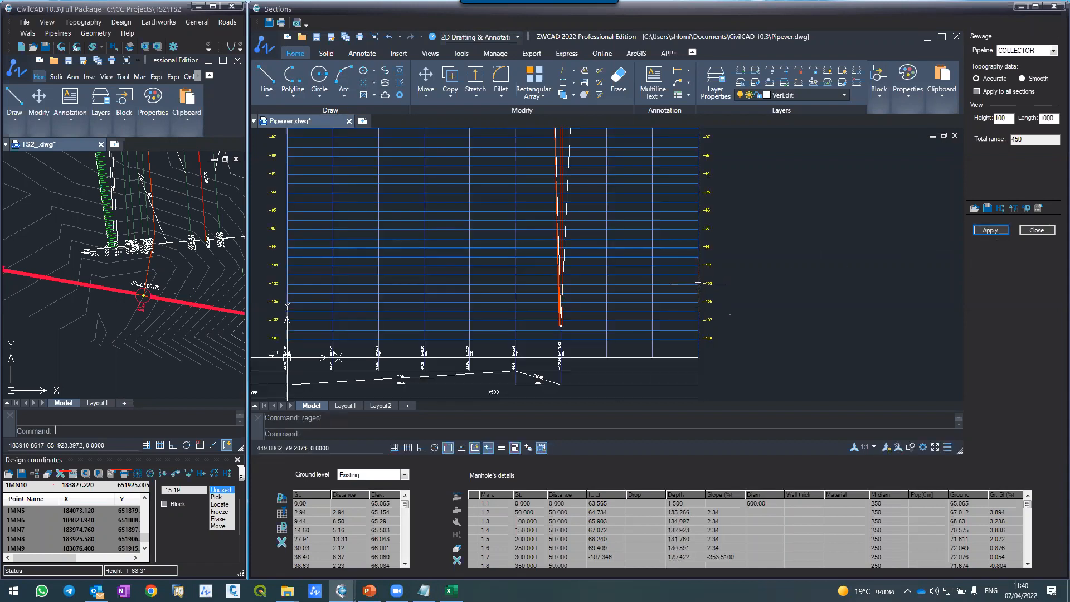
# Step: Set the slope of COLLECTOR manholes 1.2 to 1.7 to 2.4% in the manhole details and regenerate the section
pyautogui.click(672, 521)
pyautogui.moveTo(671, 520); pyautogui.dragTo(685, 549)
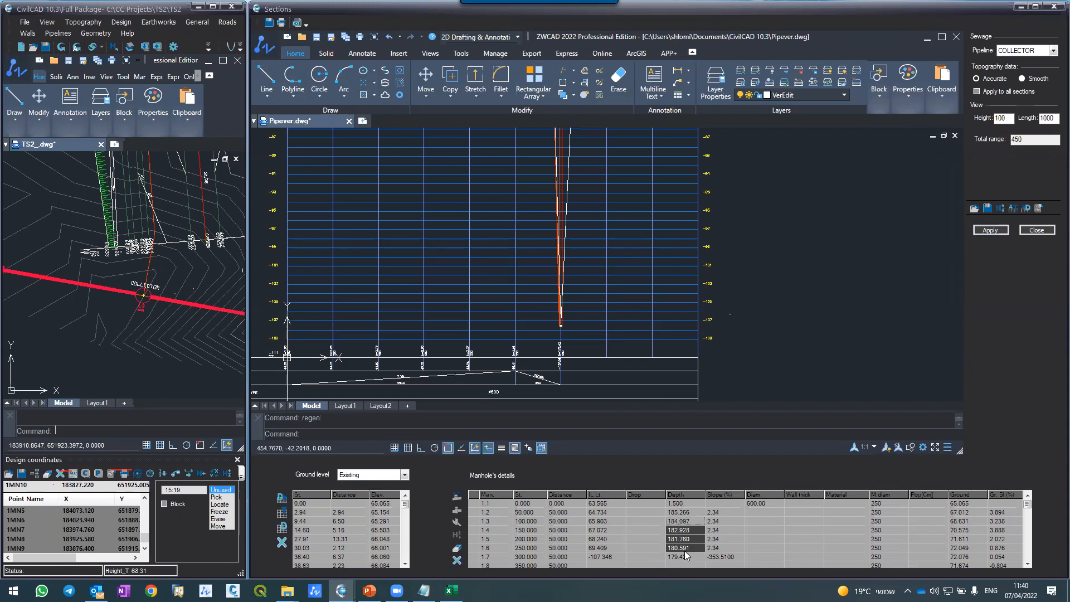
pyautogui.moveTo(716, 514); pyautogui.dragTo(717, 551)
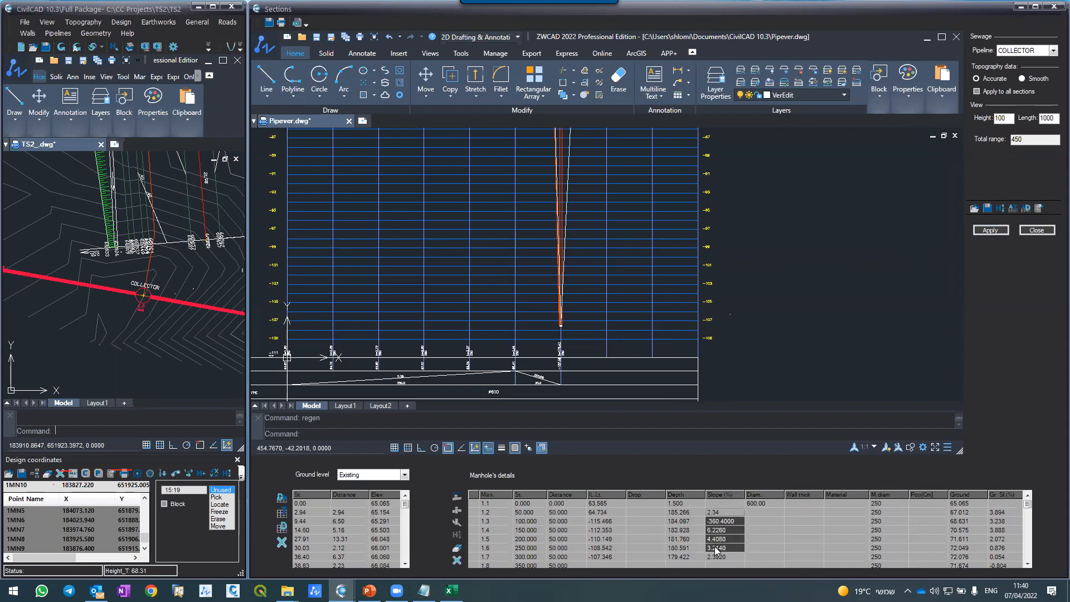
pyautogui.hotkey('shift', 'Down')
pyautogui.press('BackSpace')
pyautogui.press('BackSpace')
pyautogui.press('BackSpace')
pyautogui.write('.45')
pyautogui.press('Tab')
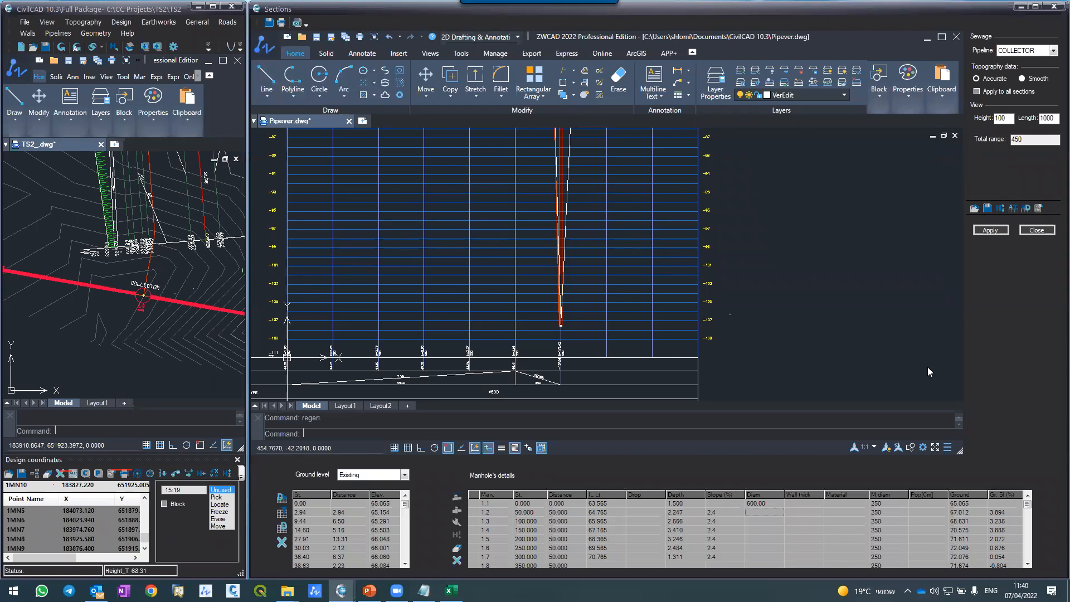
pyautogui.click(990, 230)
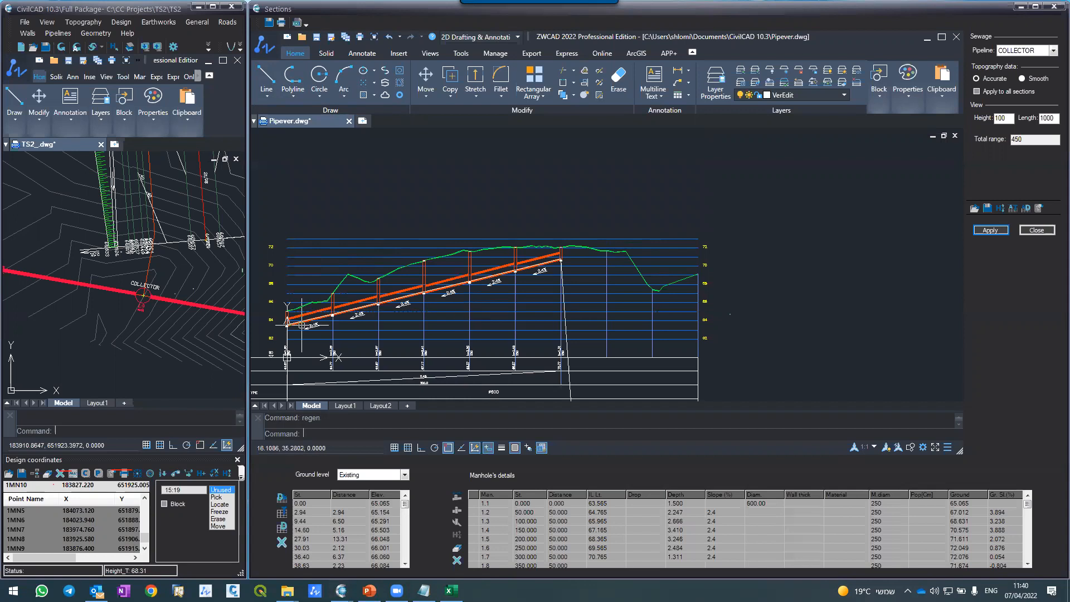
# Step: Examine the sloped pipe, its slope labels and the manhole depths along the section from manhole 1.1 to 1.7
pyautogui.scroll(5, 288, 326)
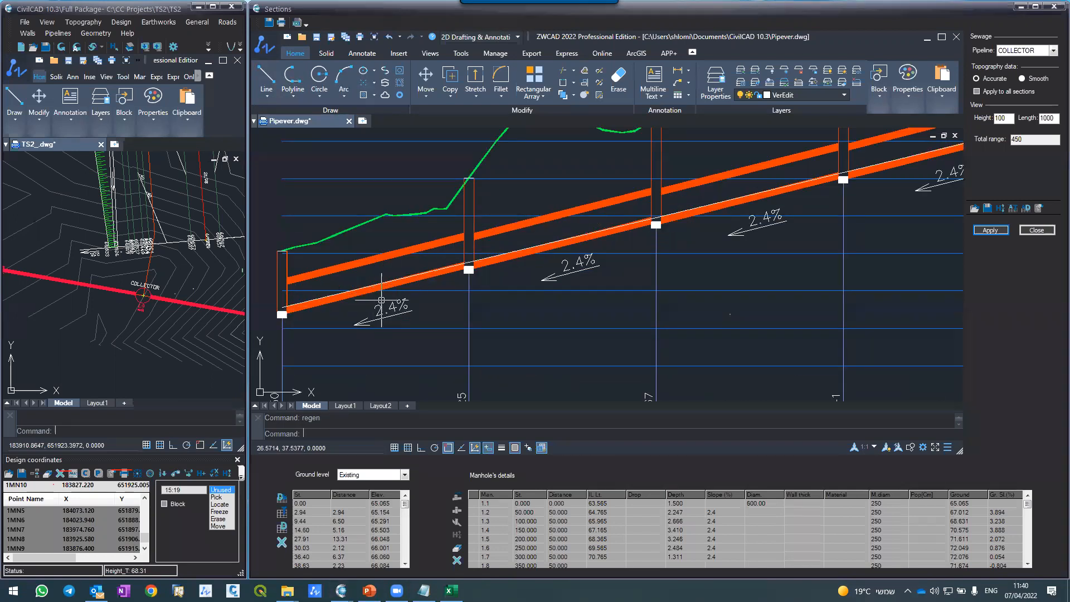
pyautogui.scroll(-4, 379, 309)
pyautogui.scroll(4, 379, 308)
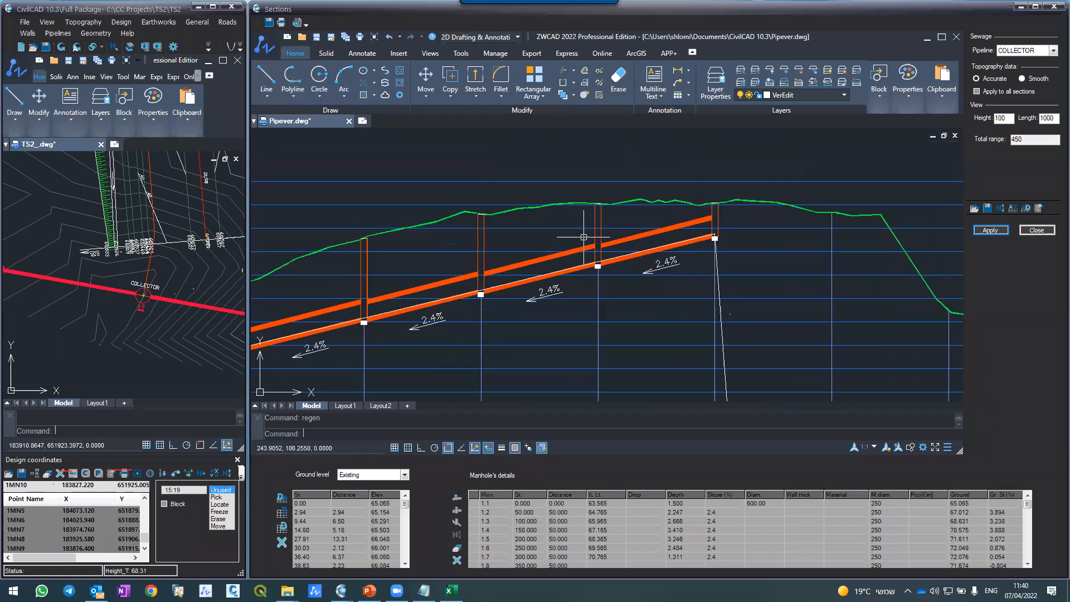
pyautogui.scroll(2, 738, 215)
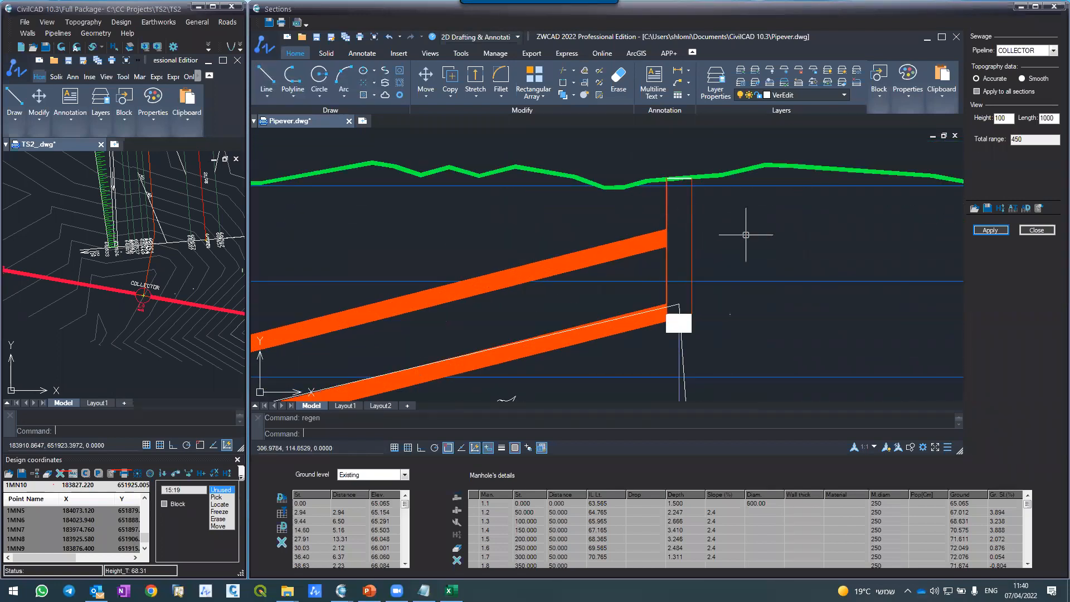
pyautogui.scroll(3, 692, 211)
pyautogui.scroll(-3, 635, 212)
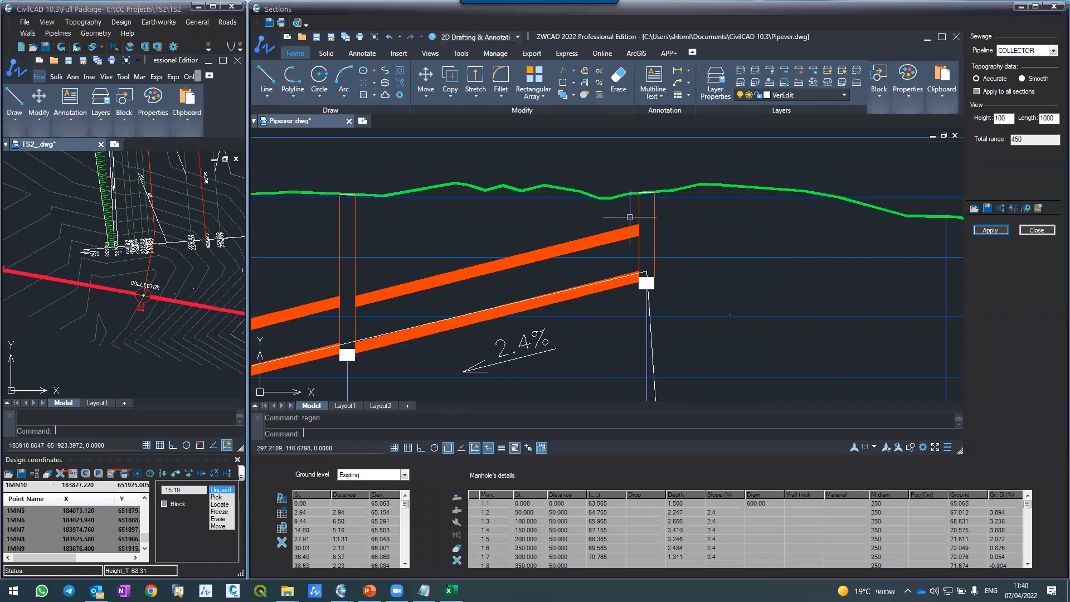
pyautogui.scroll(-2, 630, 218)
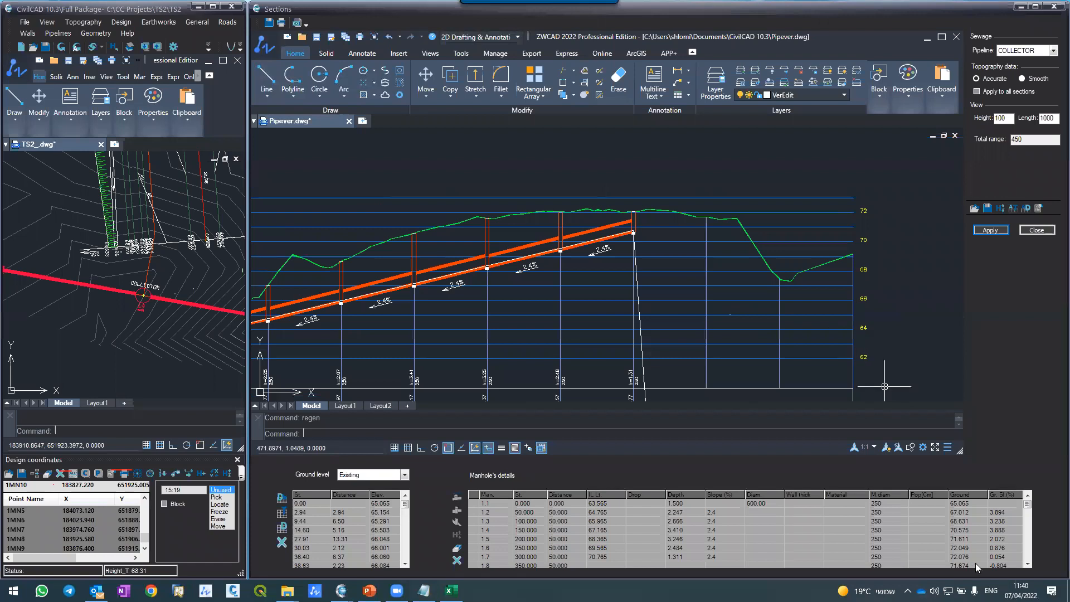
# Step: Set the slope of COLLECTOR manholes 1.8 to 1.10 to -3.5% and regenerate the section
pyautogui.click(1030, 564)
pyautogui.click(1030, 564)
pyautogui.click(1030, 564)
pyautogui.click(1030, 564)
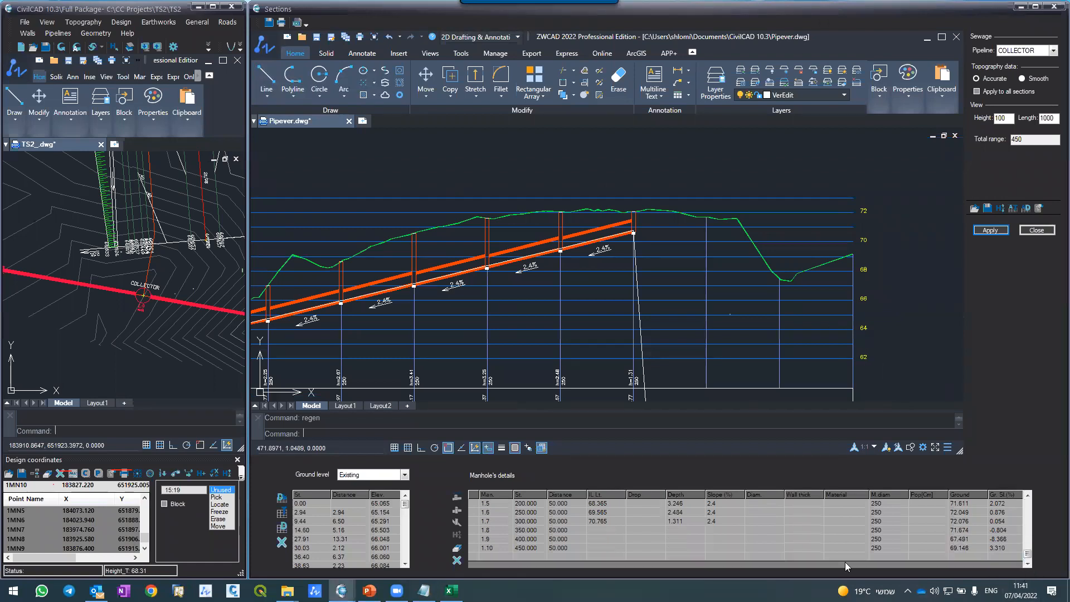
pyautogui.click(716, 539)
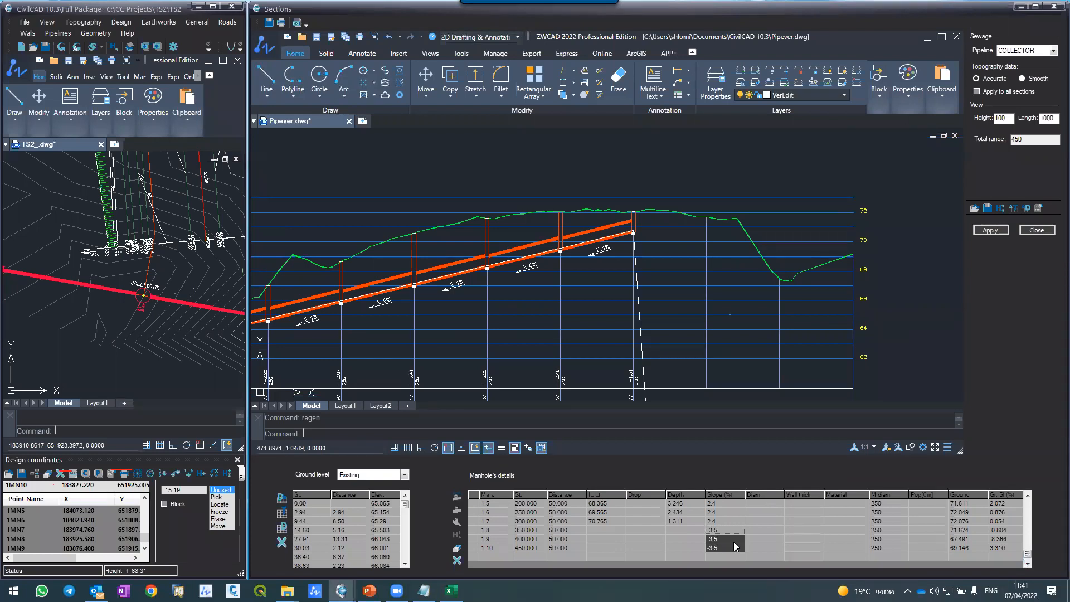
pyautogui.press('Return')
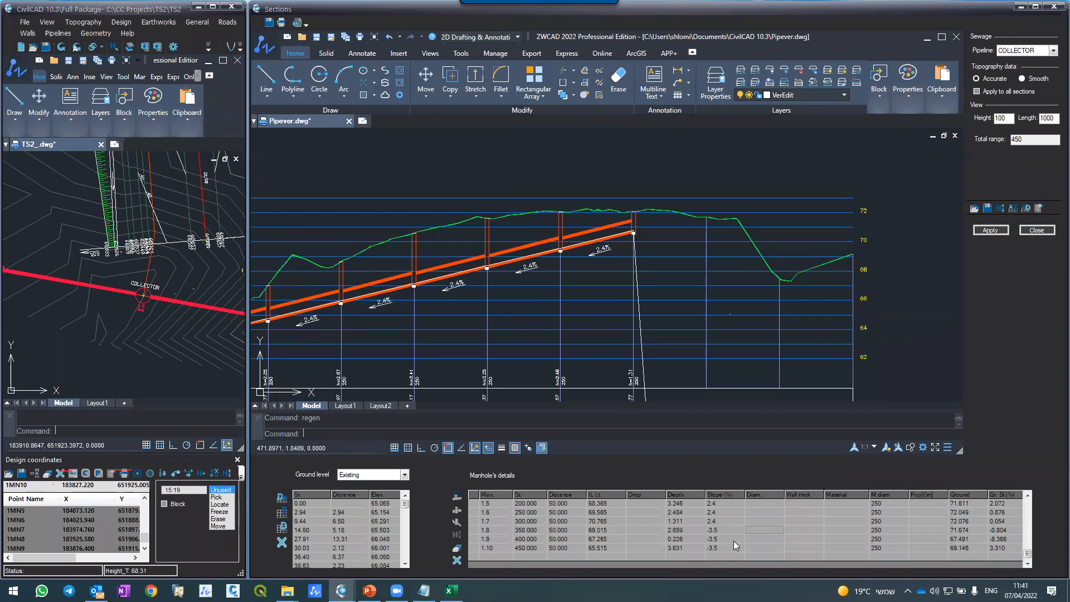
pyautogui.click(990, 230)
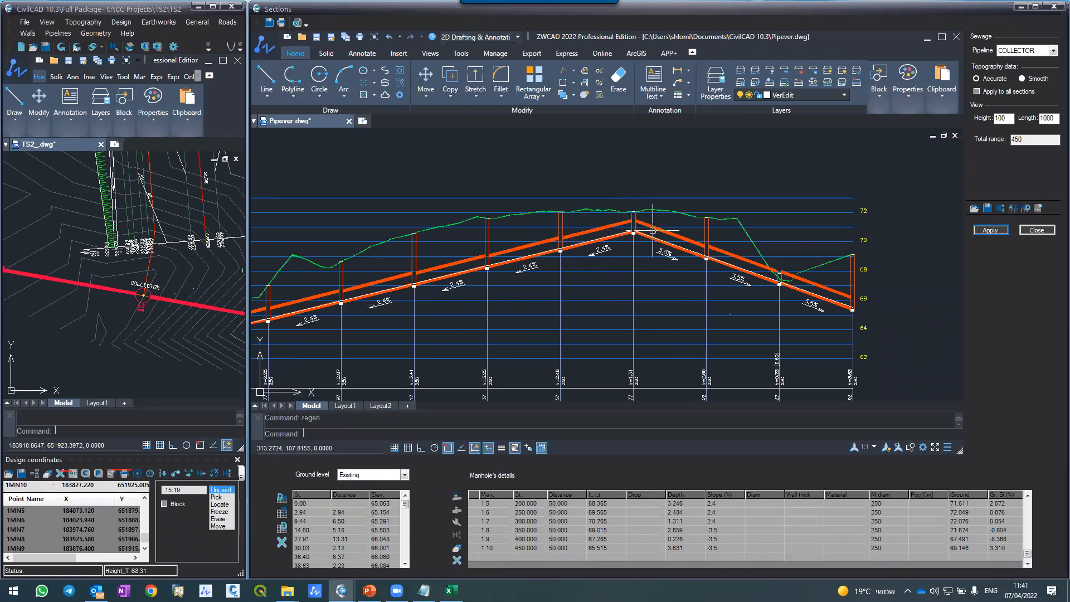
# Step: Set a drop of -0.8 at COLLECTOR manholes 1.8 and 1.9 and regenerate the section
pyautogui.scroll(3, 744, 265)
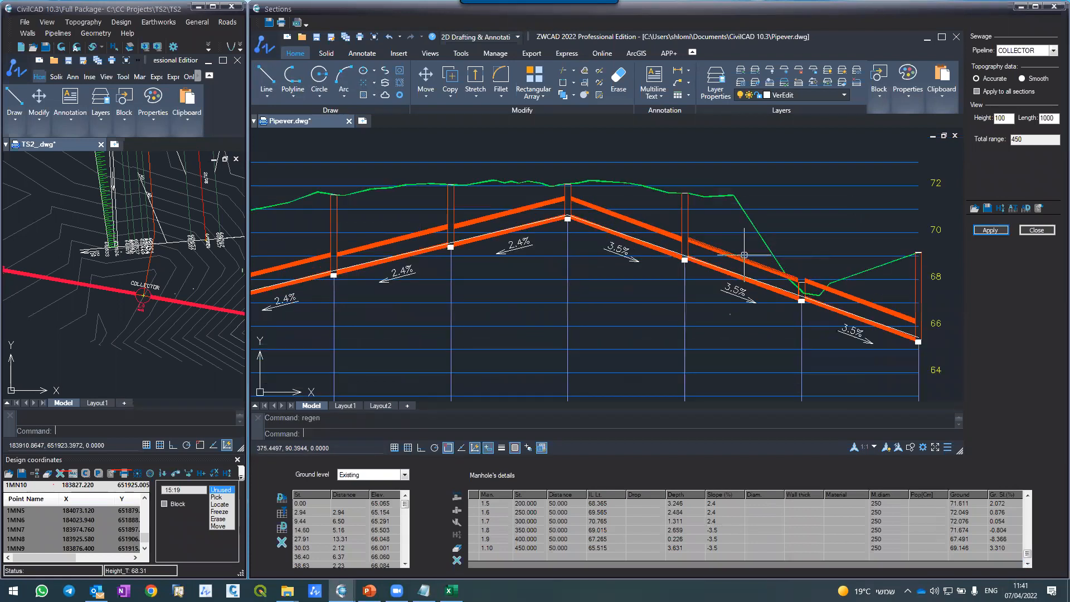
pyautogui.scroll(-3, 745, 253)
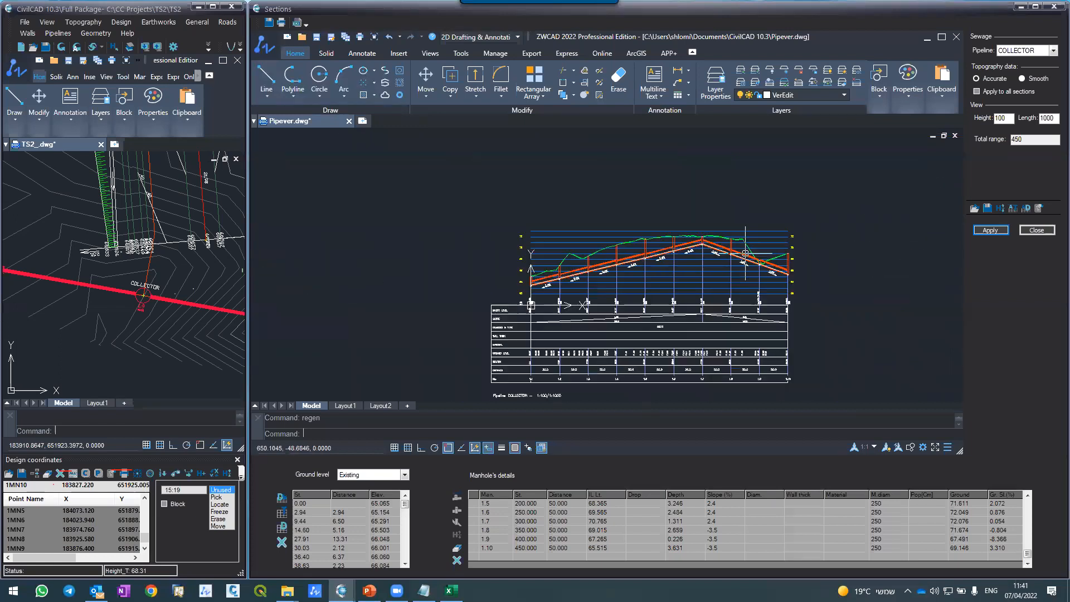
pyautogui.scroll(3, 745, 253)
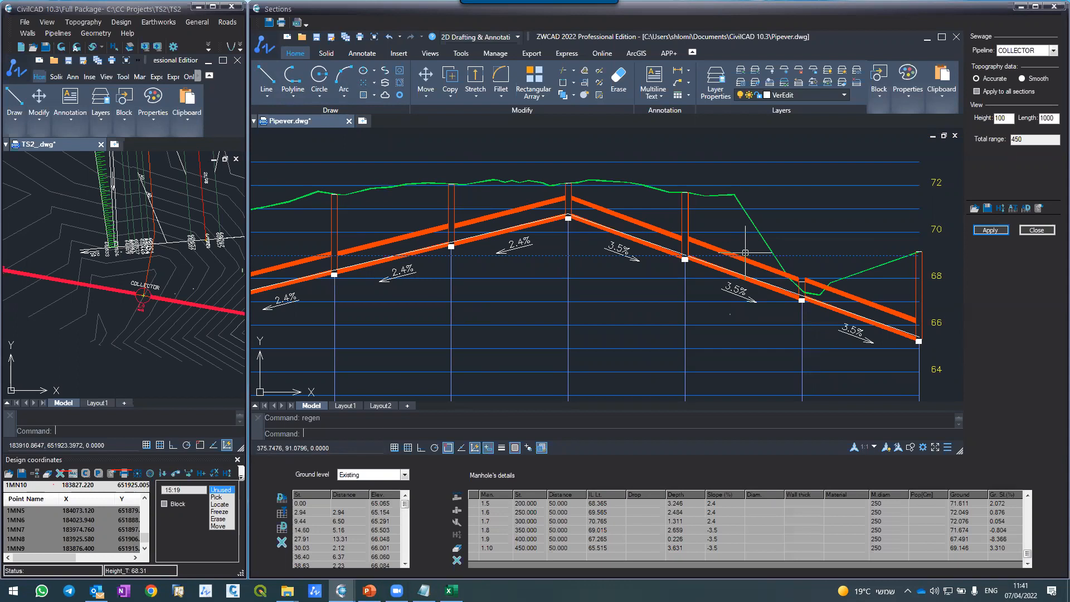
pyautogui.scroll(4, 806, 275)
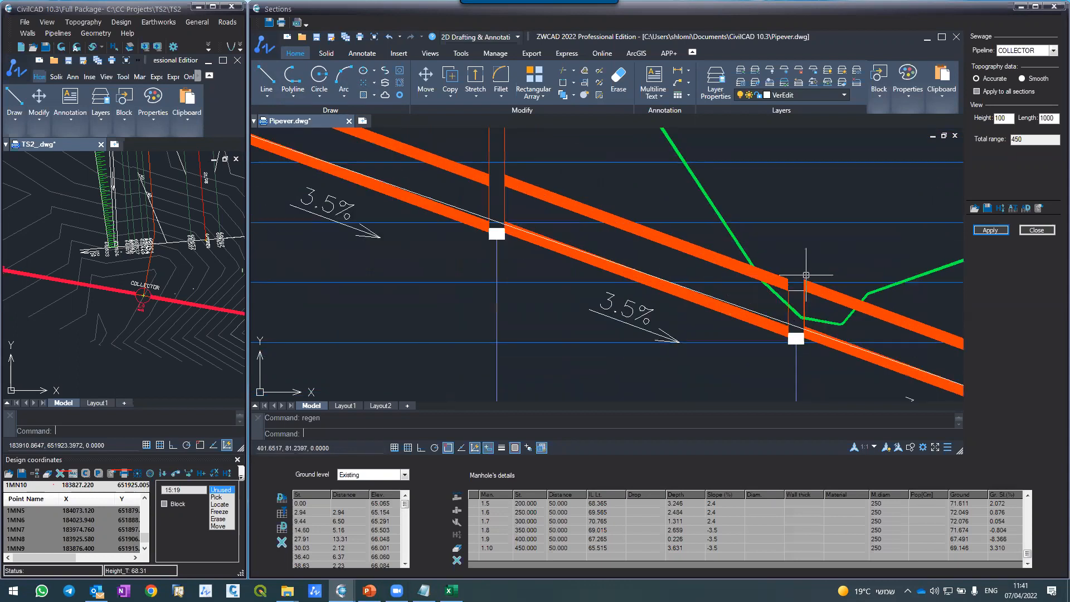
pyautogui.scroll(-5, 735, 258)
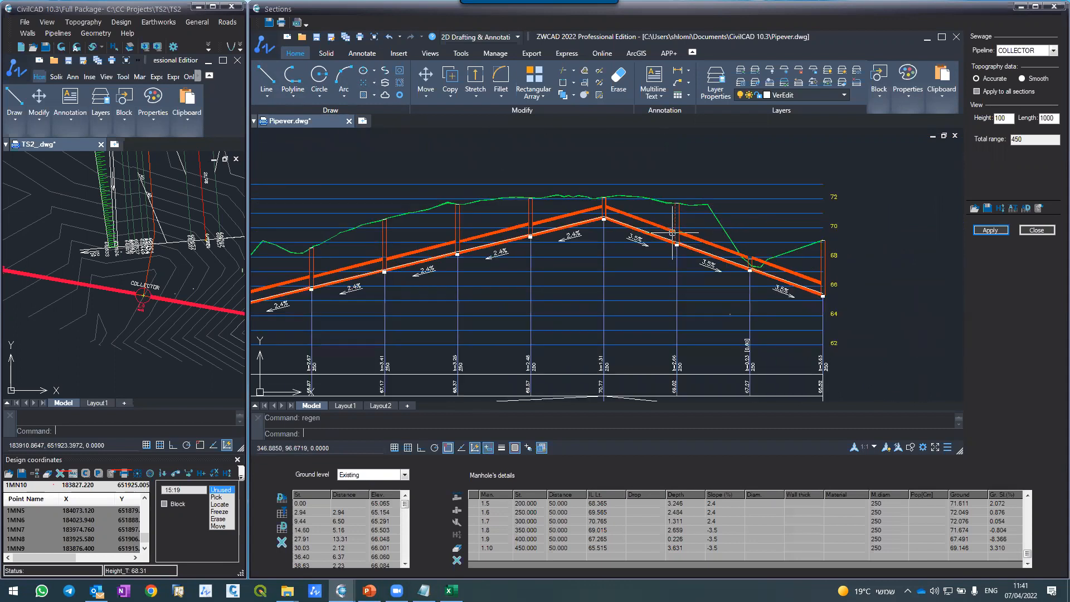
pyautogui.click(645, 530)
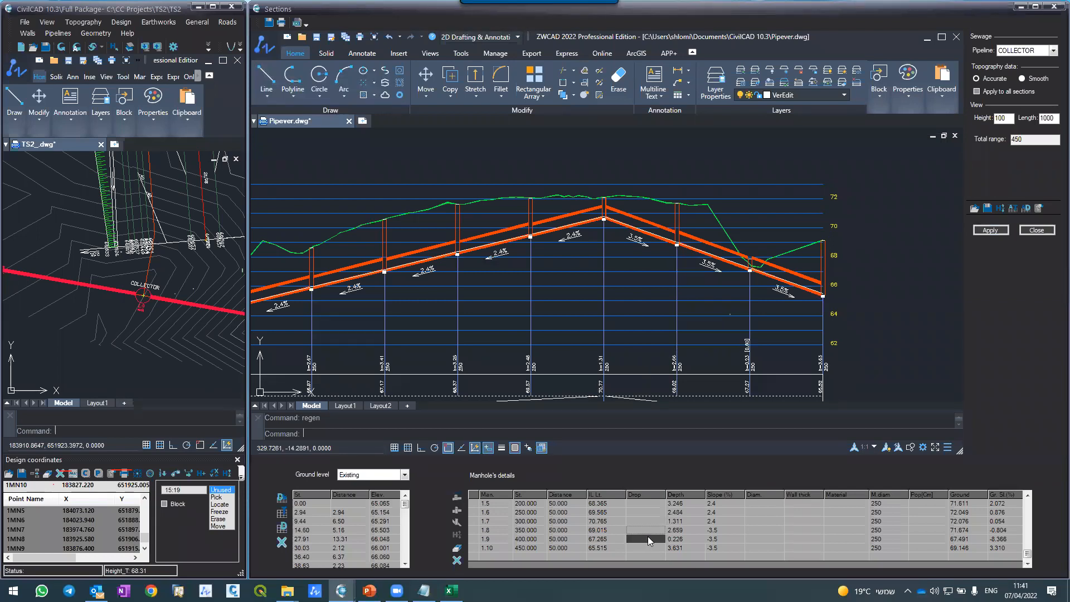
pyautogui.write('-.8')
pyautogui.press('Tab')
pyautogui.click(991, 229)
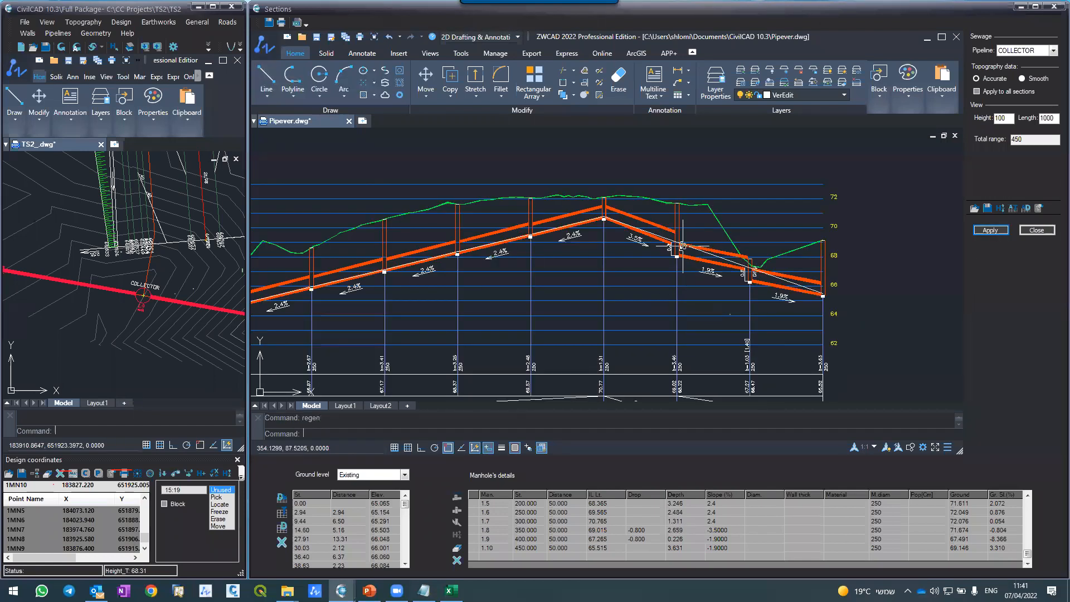
# Step: Set the drop at COLLECTOR manholes 1.8 and 1.9 to -1 and regenerate the section
pyautogui.scroll(5, 680, 230)
pyautogui.press('Escape')
pyautogui.scroll(-5, 680, 228)
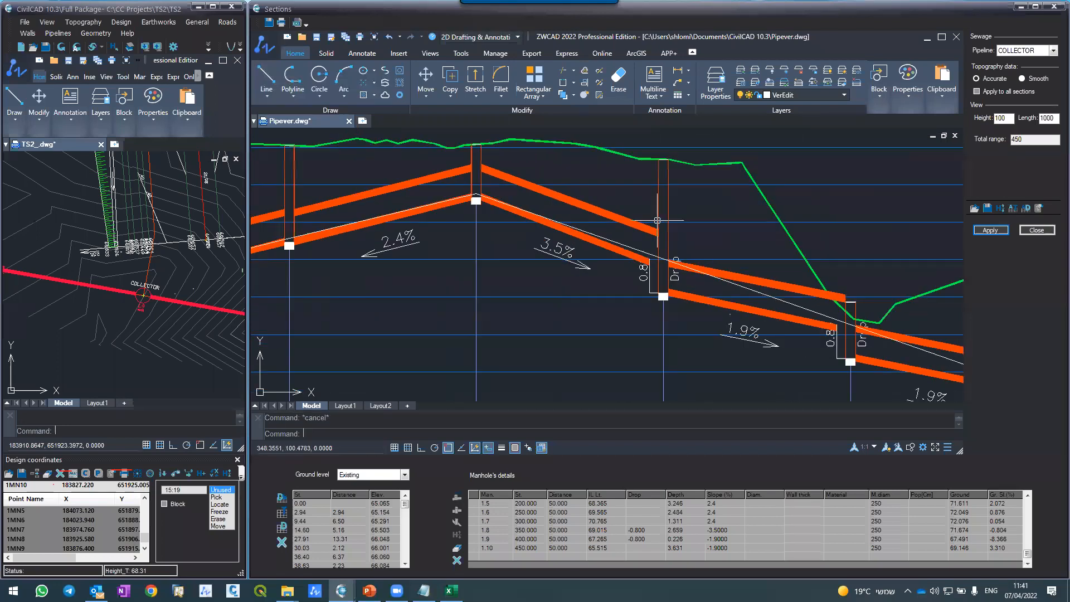
pyautogui.scroll(3, 693, 237)
pyautogui.scroll(-5, 692, 237)
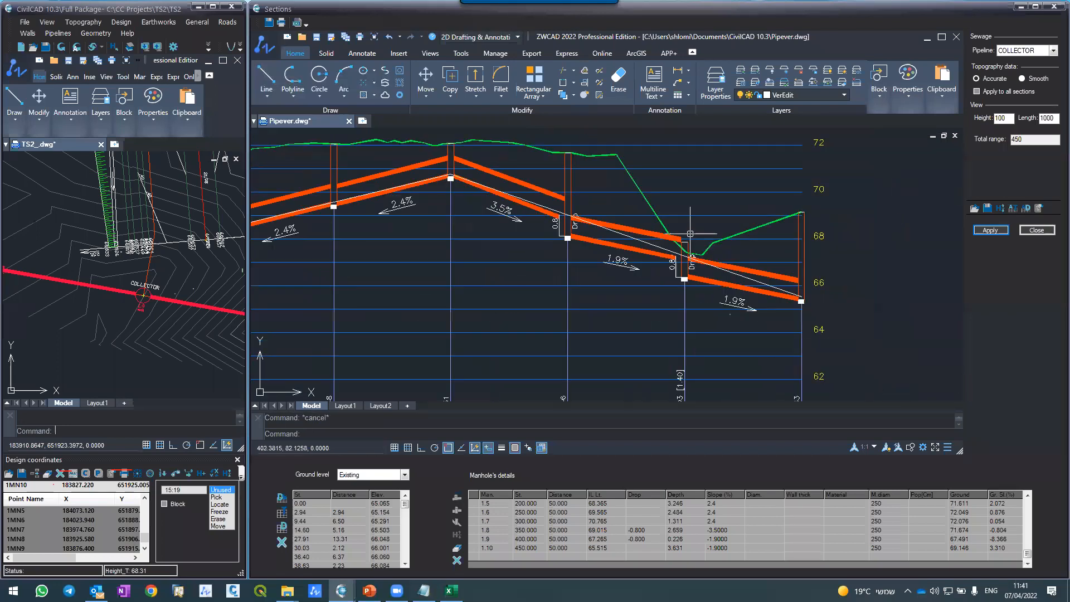
pyautogui.click(641, 540)
pyautogui.press('BackSpace')
pyautogui.press('BackSpace')
pyautogui.press('BackSpace')
pyautogui.write('1')
pyautogui.press('Return')
pyautogui.click(992, 230)
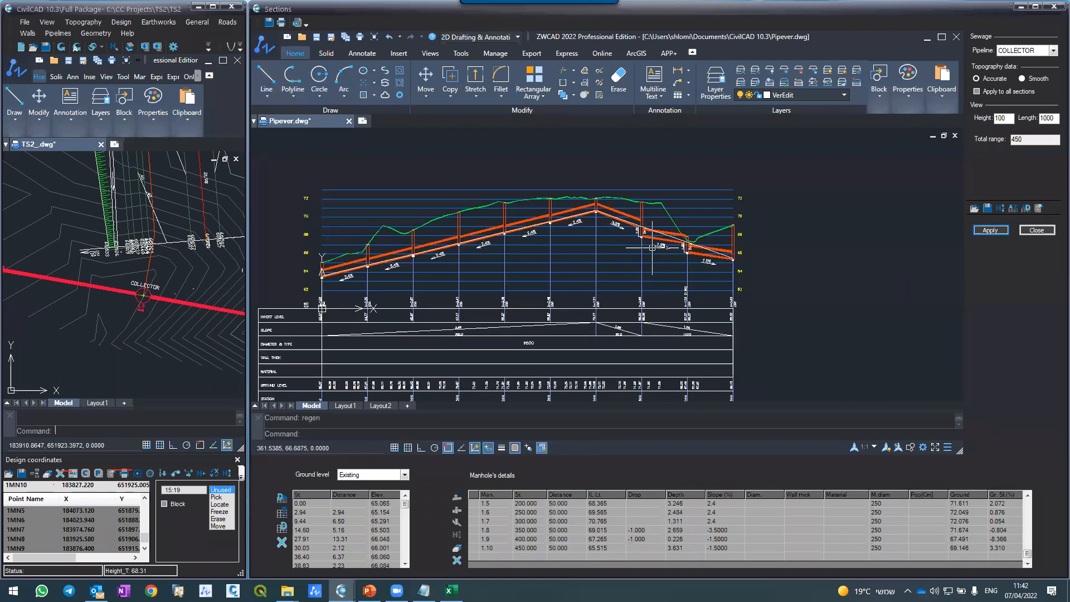
# Step: Set the slope of COLLECTOR manholes 1.9 and 1.10 to -3.5% and regenerate the section
pyautogui.scroll(5, 659, 218)
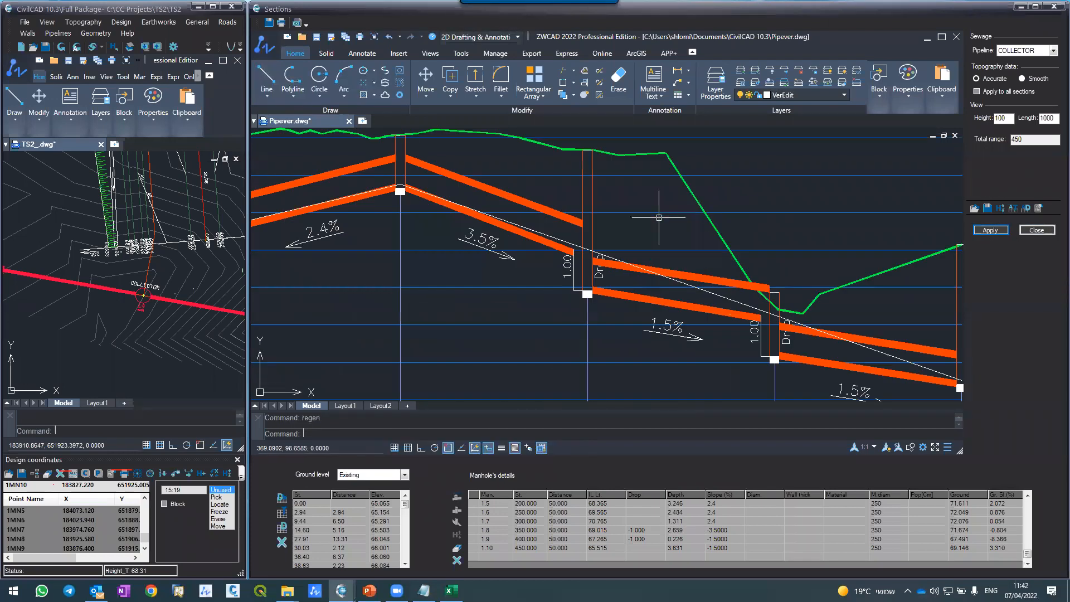
pyautogui.scroll(-4, 659, 218)
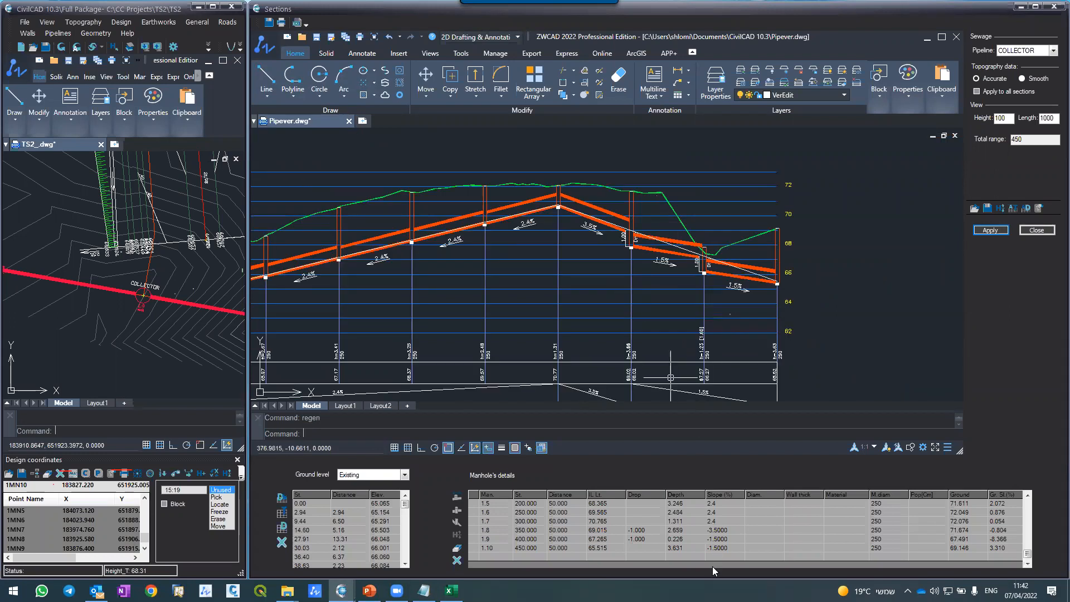
pyautogui.click(718, 540)
pyautogui.click(716, 546)
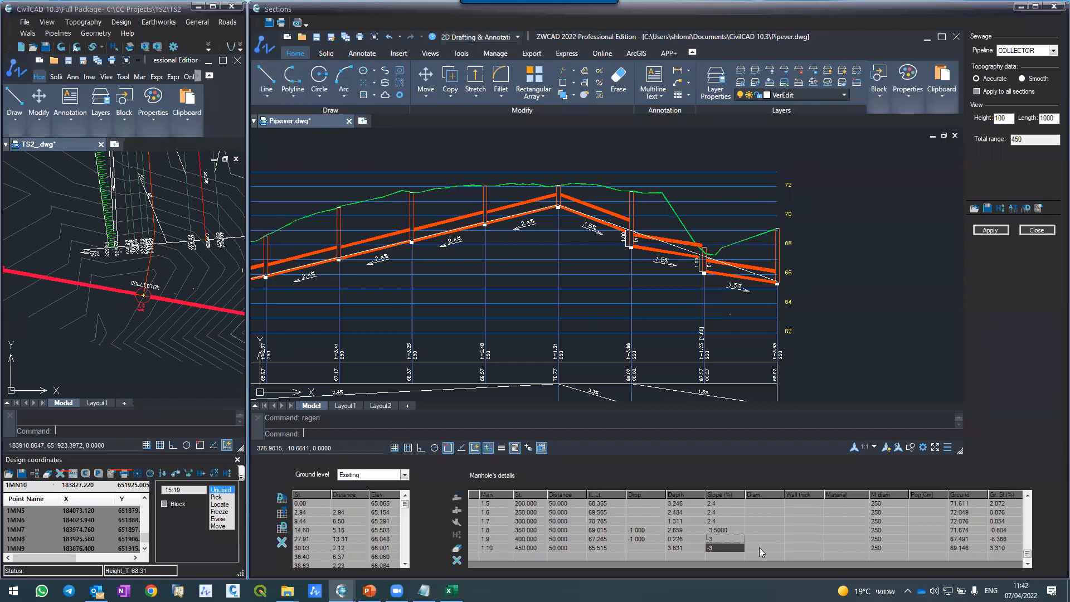
pyautogui.press('Return')
pyautogui.click(991, 230)
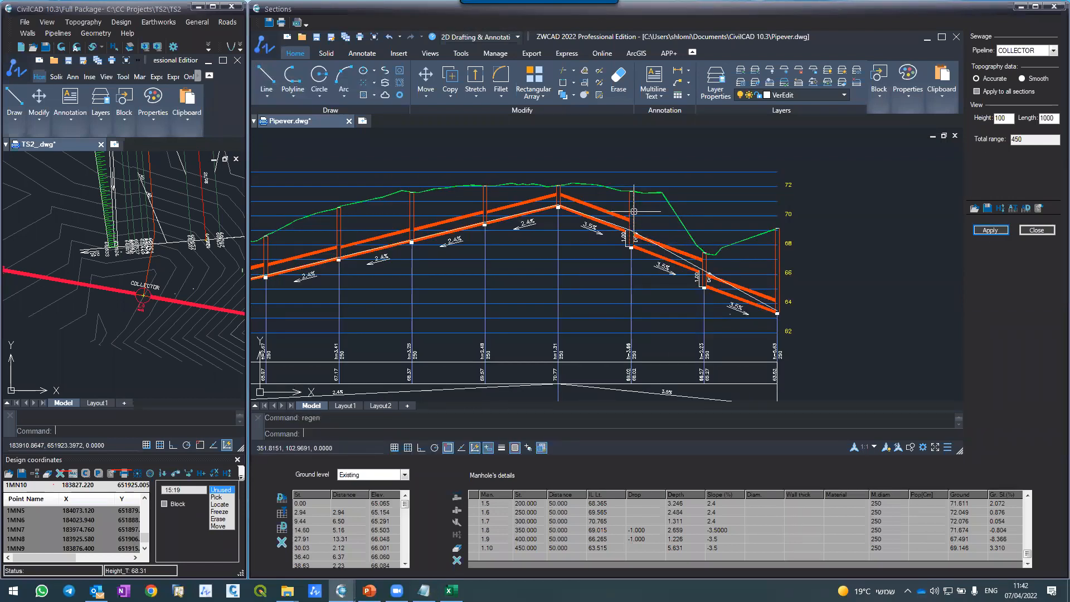
# Step: Examine the drop lines and labels at manholes 1.8 and 1.9, including the layer of manhole 1.8's drop line, and the complete section
pyautogui.scroll(4, 634, 210)
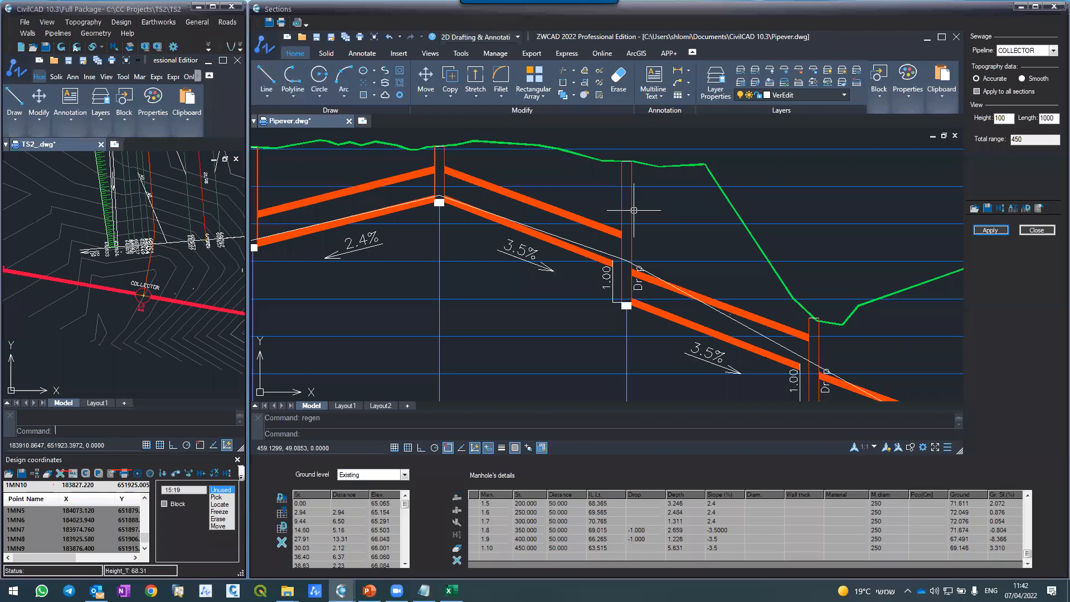
pyautogui.scroll(2, 611, 293)
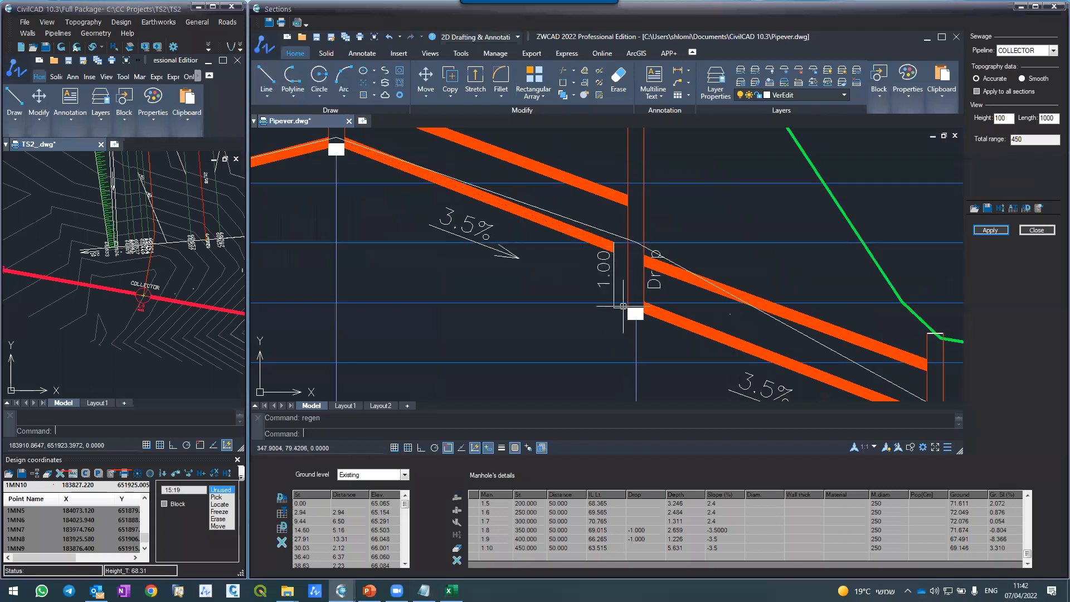
pyautogui.scroll(3, 611, 276)
pyautogui.click(612, 274)
pyautogui.scroll(-3, 612, 265)
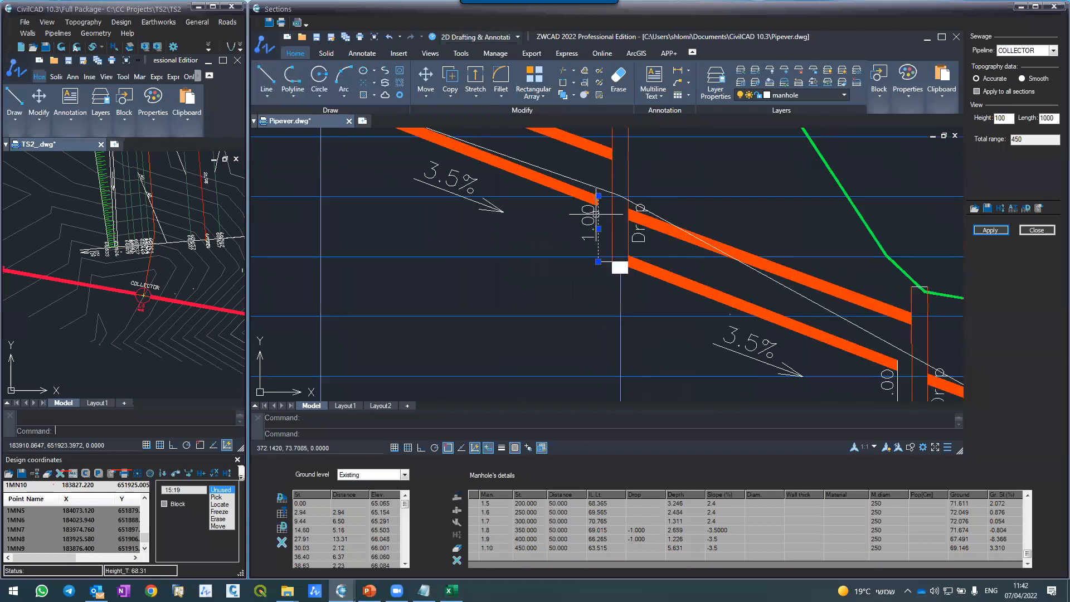
pyautogui.scroll(-2, 597, 214)
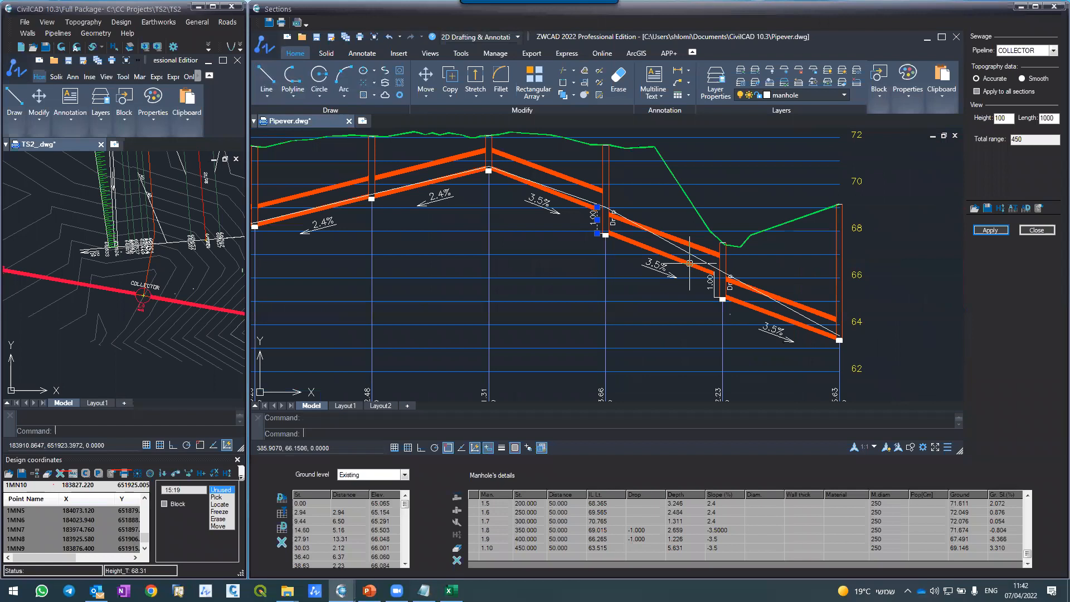
pyautogui.scroll(3, 704, 276)
pyautogui.scroll(-5, 705, 273)
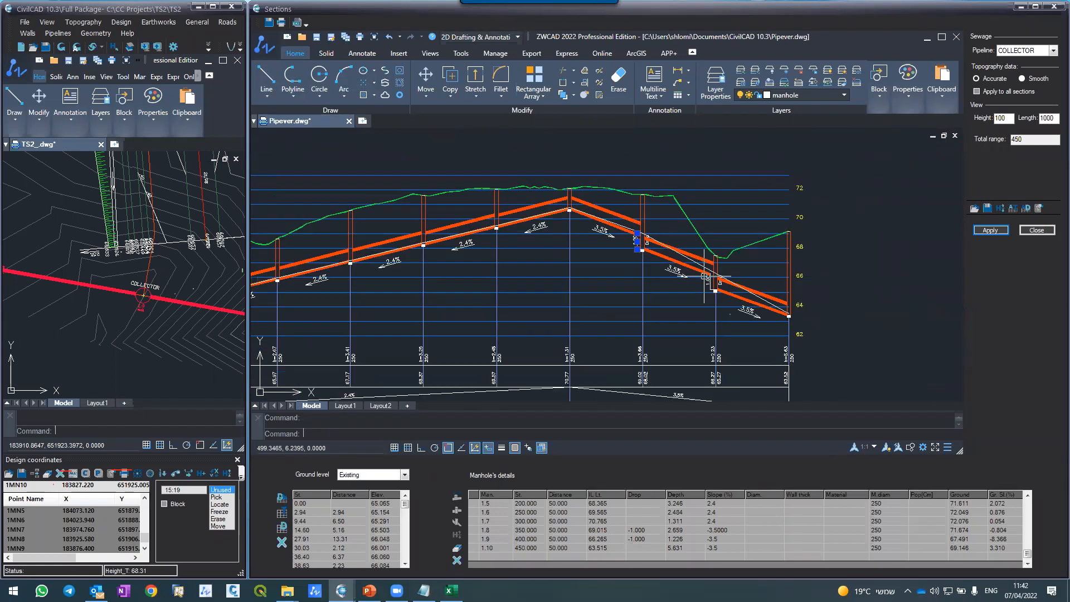
pyautogui.press('Escape')
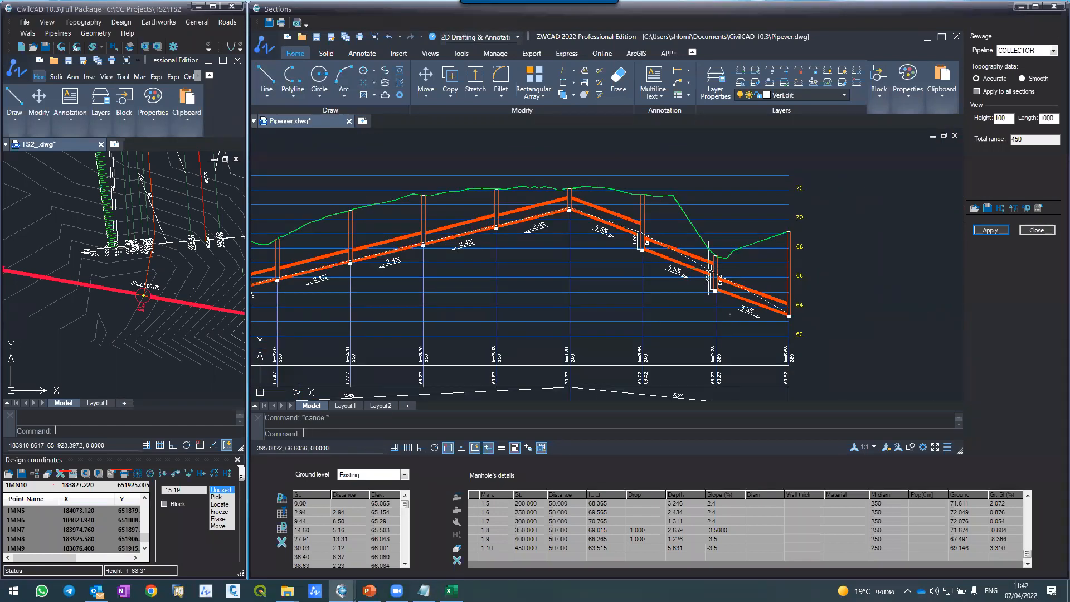
pyautogui.scroll(-5, 616, 270)
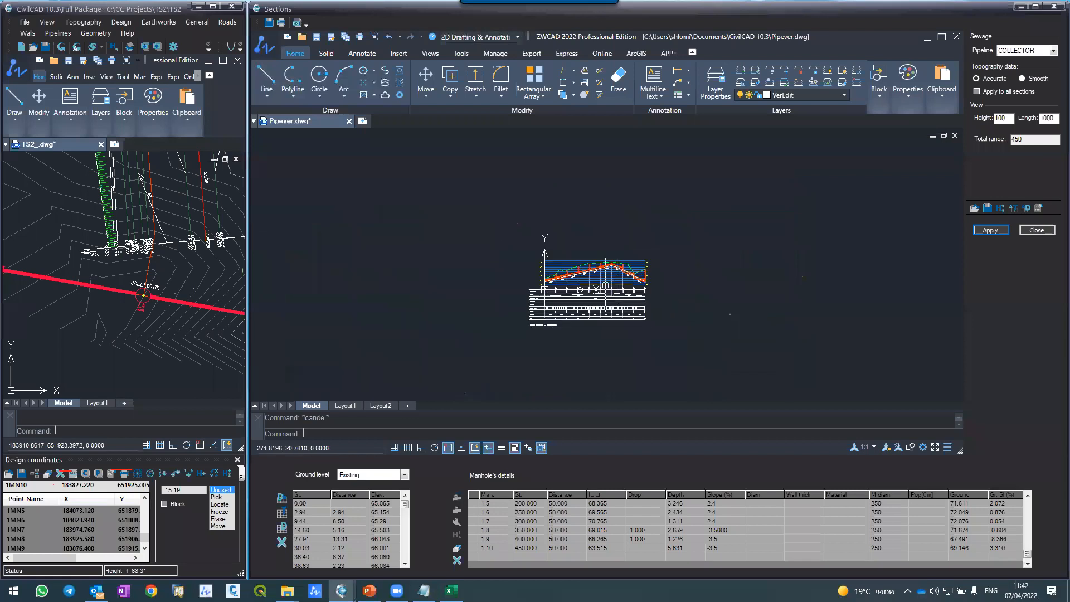
pyautogui.scroll(4, 571, 287)
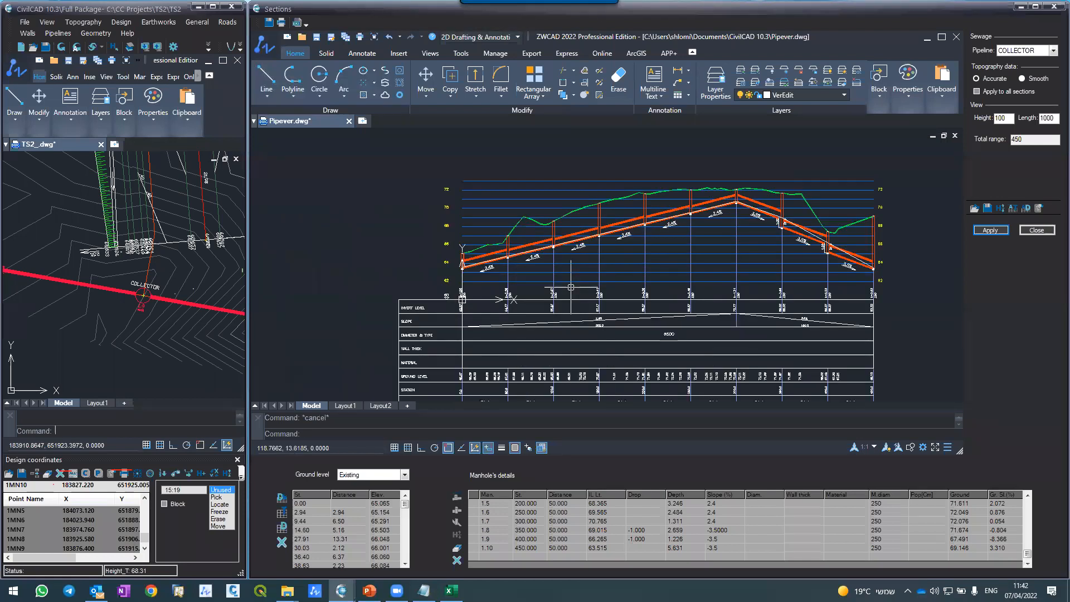
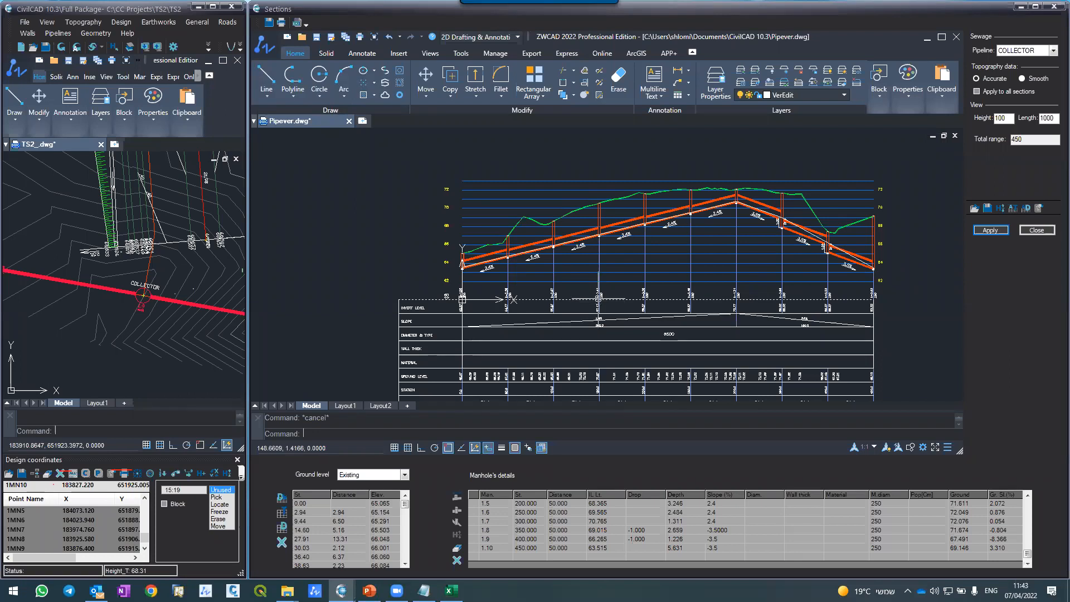
# Step: Review the section options for pipelines without changing them, and examine the COLLECTOR section's slopes and drops
pyautogui.click(1030, 210)
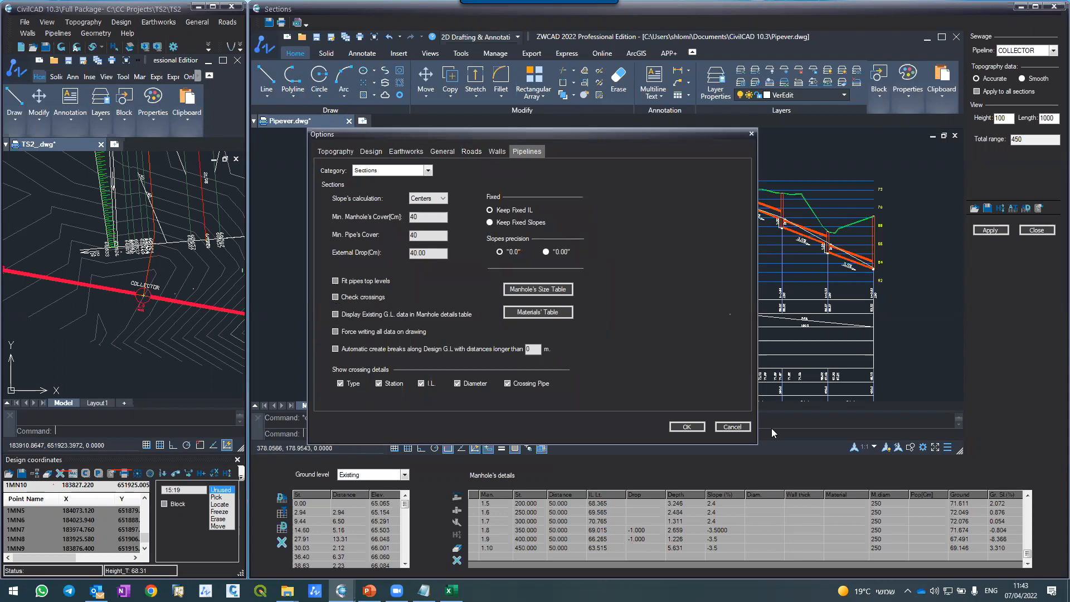
pyautogui.click(731, 427)
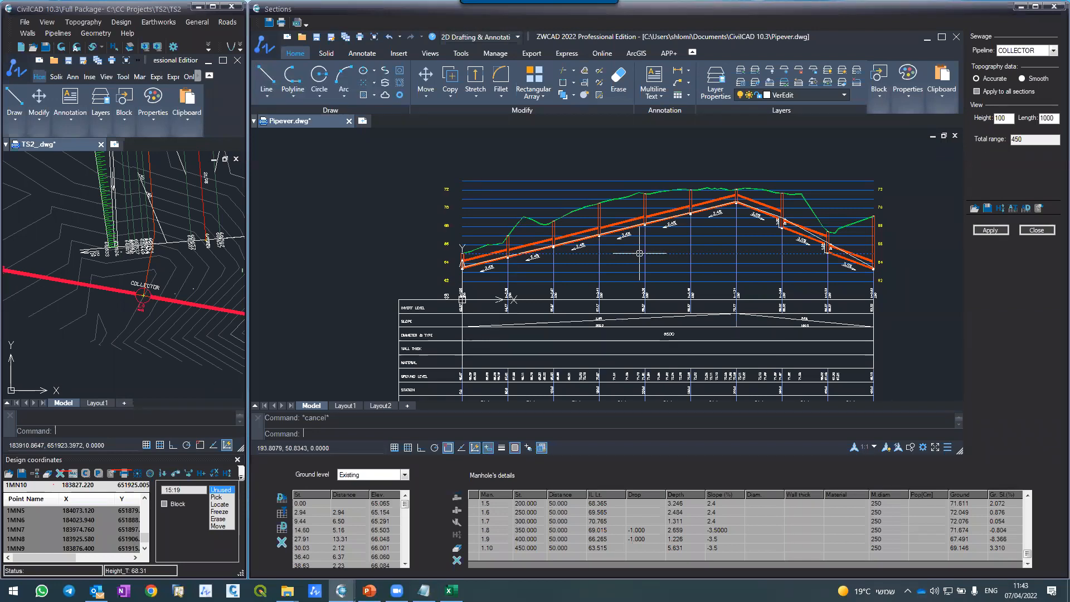
pyautogui.scroll(4, 733, 195)
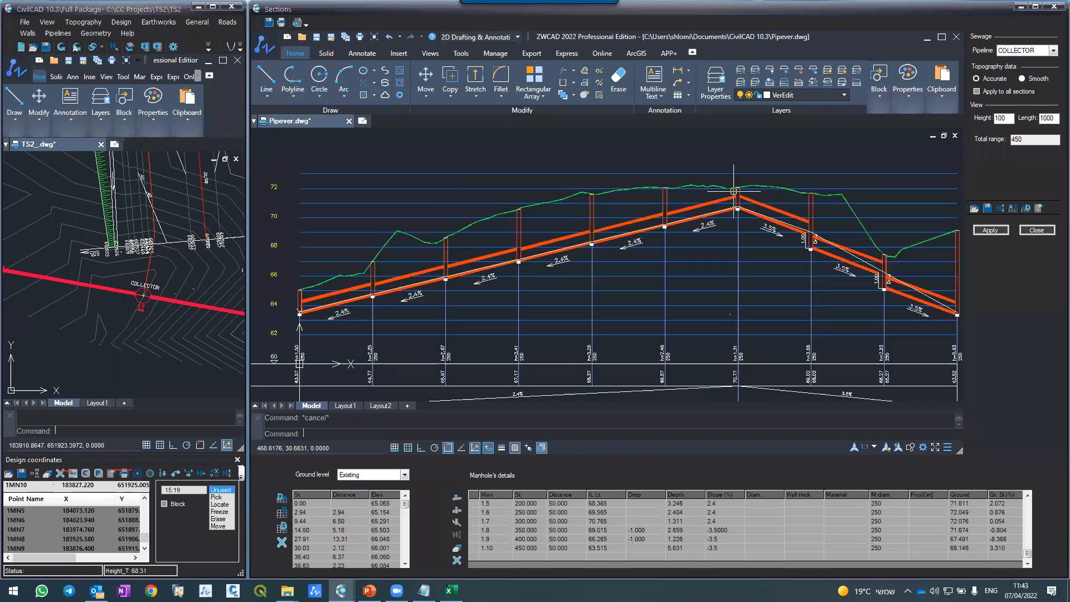
pyautogui.scroll(-4, 734, 190)
pyautogui.scroll(3, 734, 191)
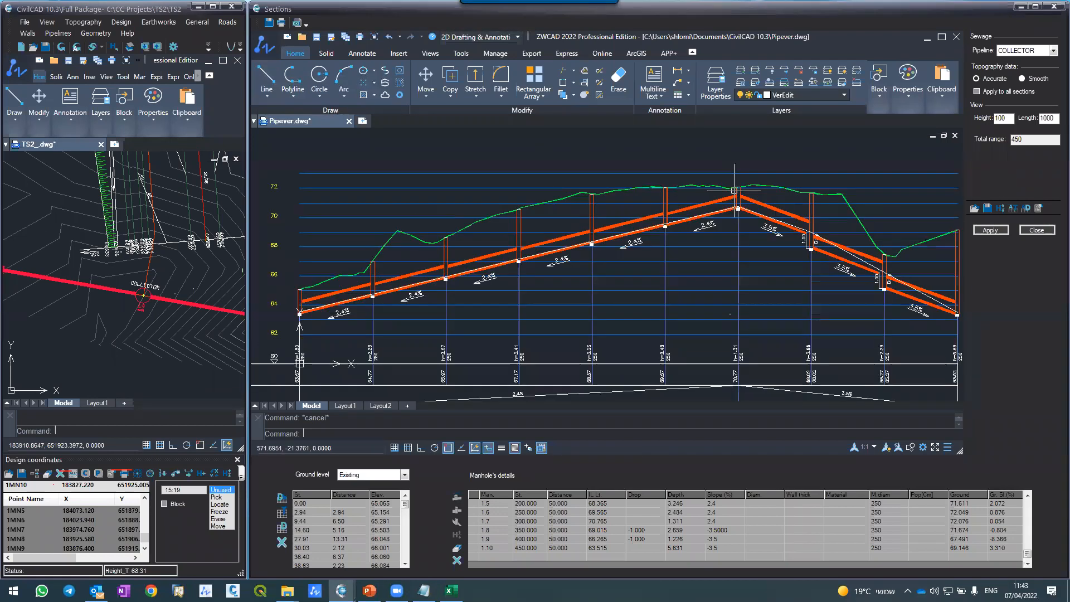
pyautogui.scroll(-1, 734, 190)
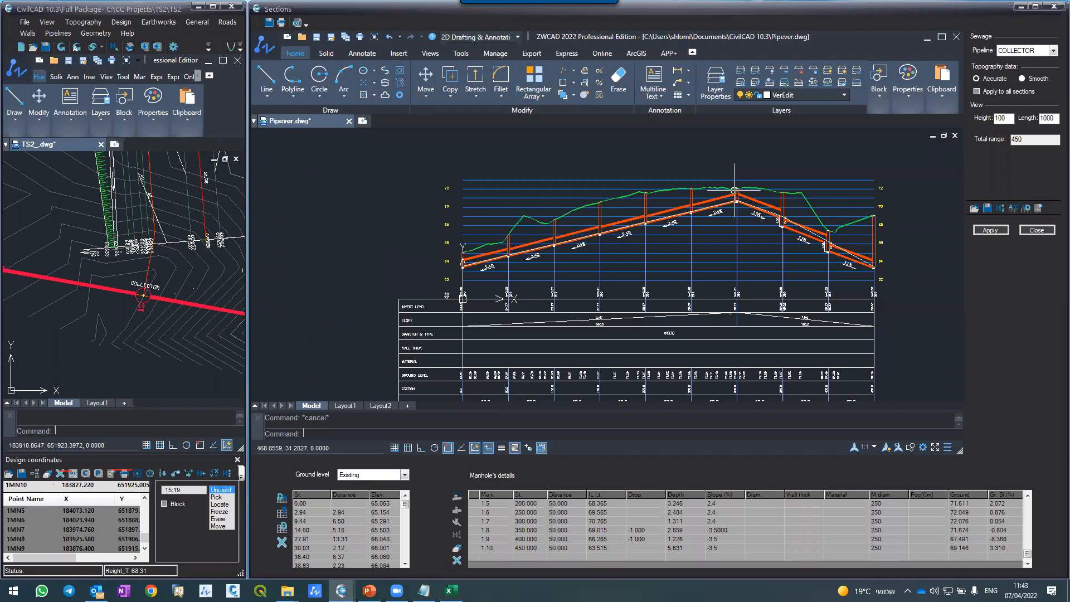
pyautogui.click(1033, 52)
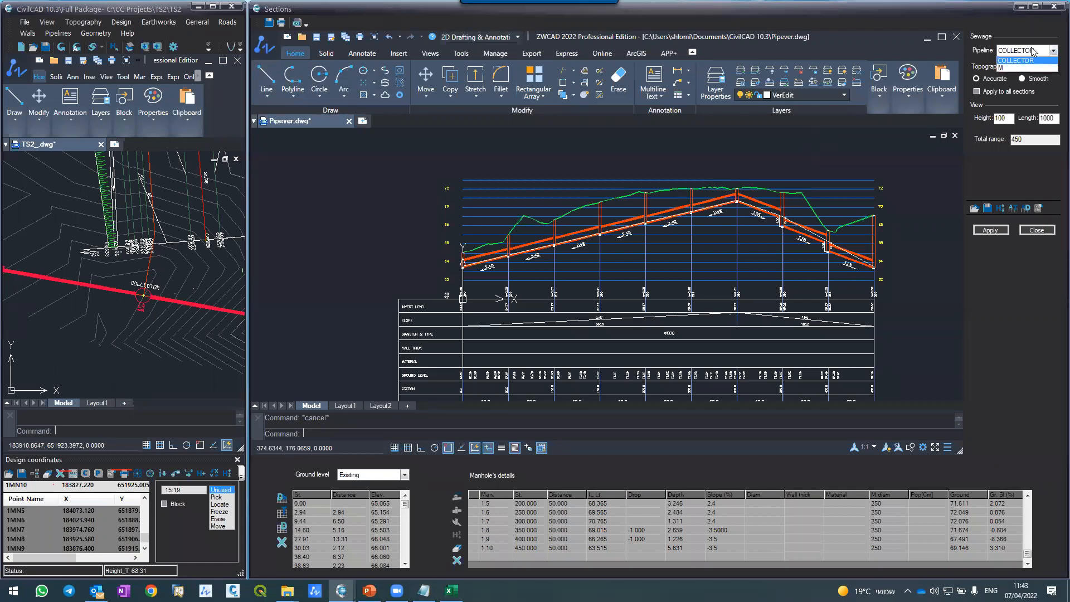
pyautogui.click(792, 56)
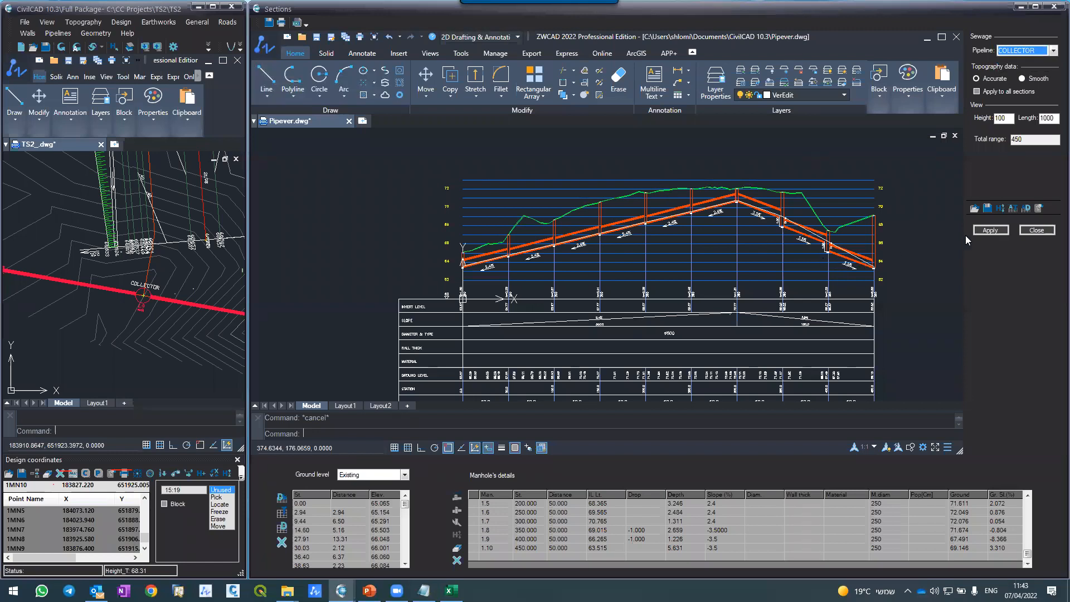
# Step: Close the longitudinal sections window and maximize the plan drawing window, leaving nothing selected
pyautogui.click(1036, 230)
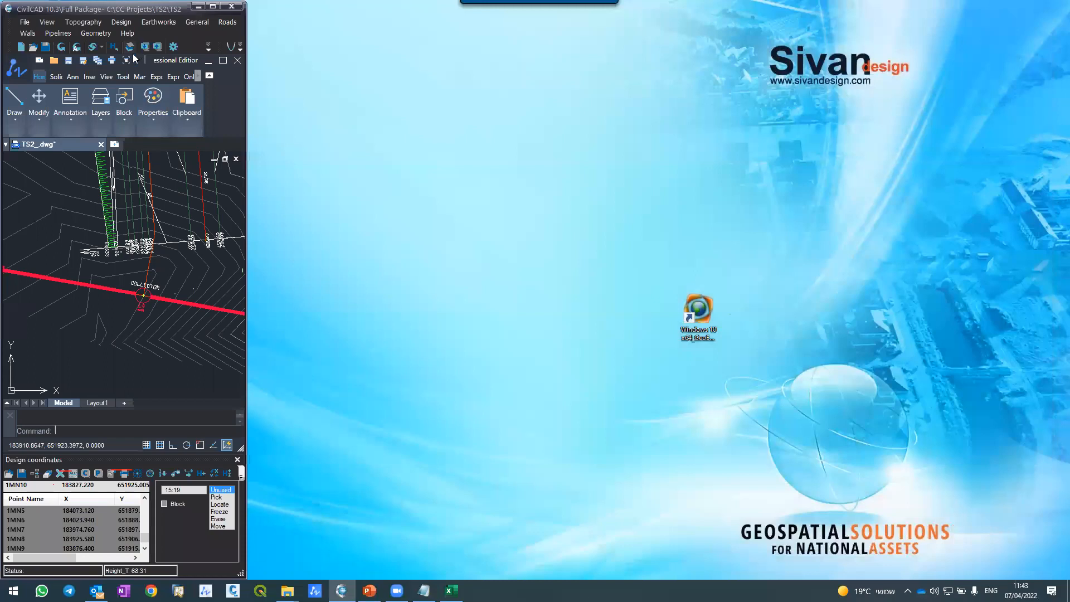
pyautogui.click(52, 223)
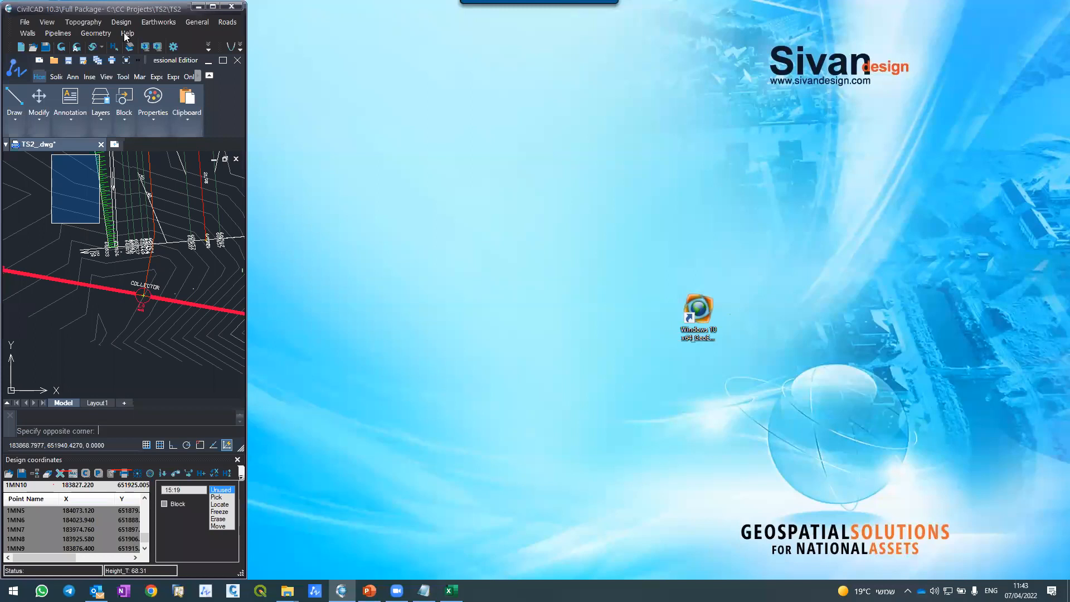
pyautogui.click(212, 6)
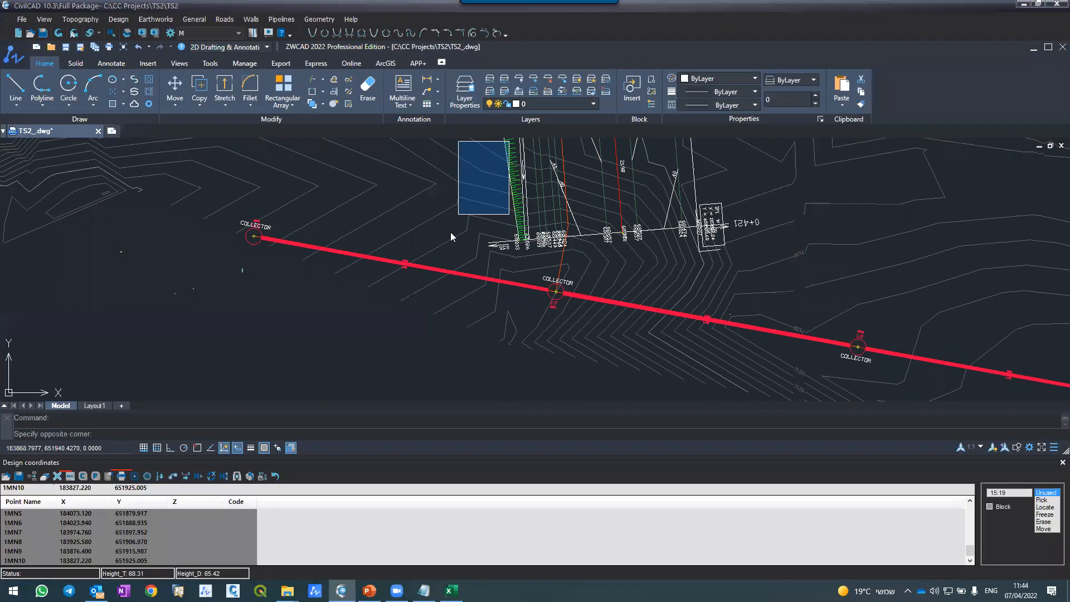
pyautogui.click(422, 184)
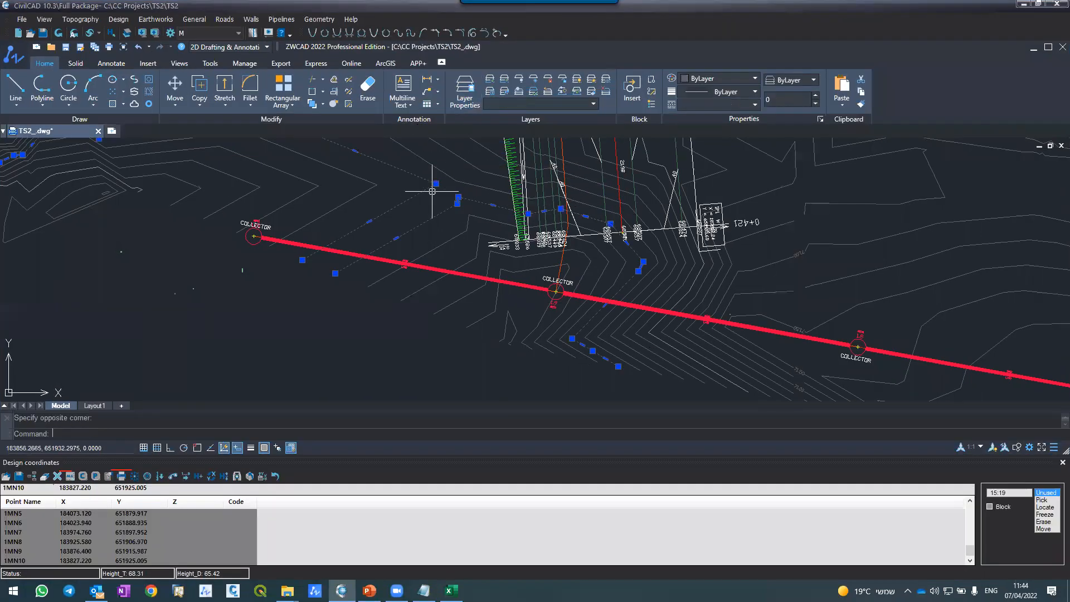
pyautogui.press('Escape')
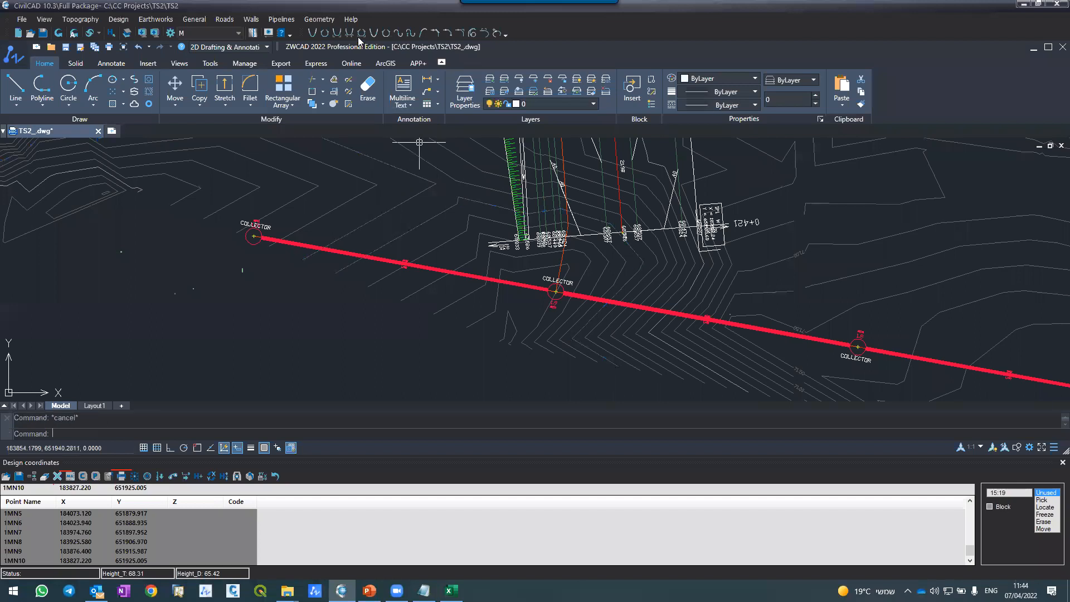
# Step: Open the pipeline layout for COLLECTOR and regenerate its plan drawing
pyautogui.click(282, 19)
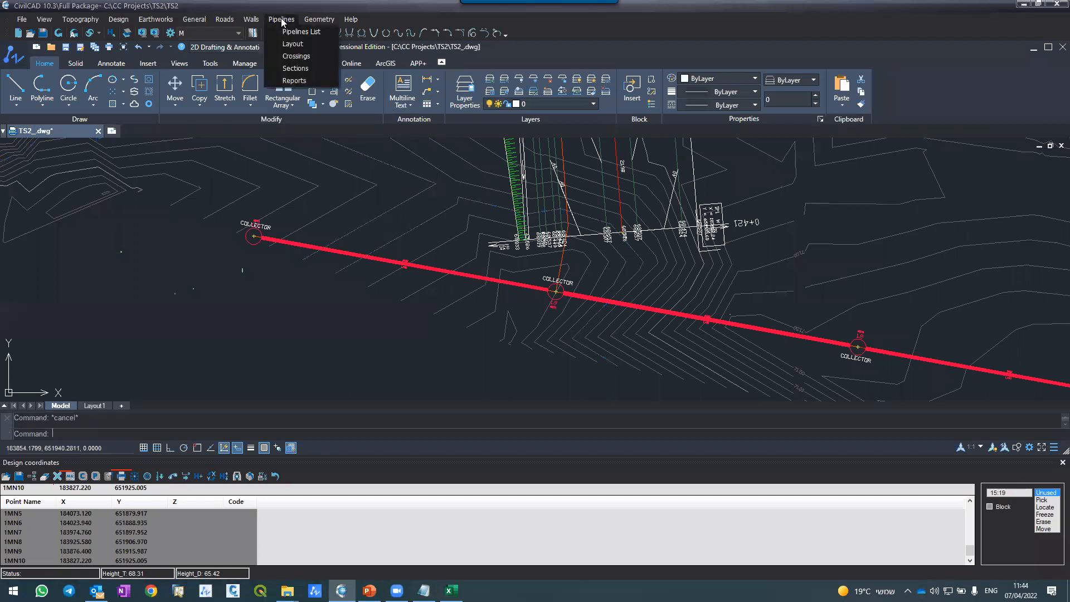
pyautogui.click(397, 591)
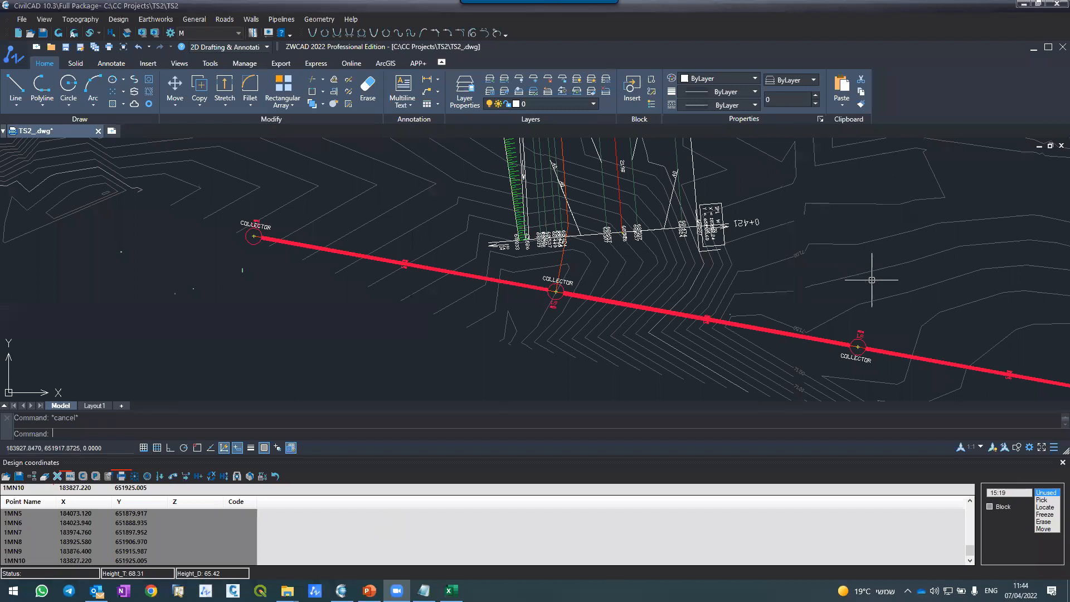
pyautogui.click(279, 20)
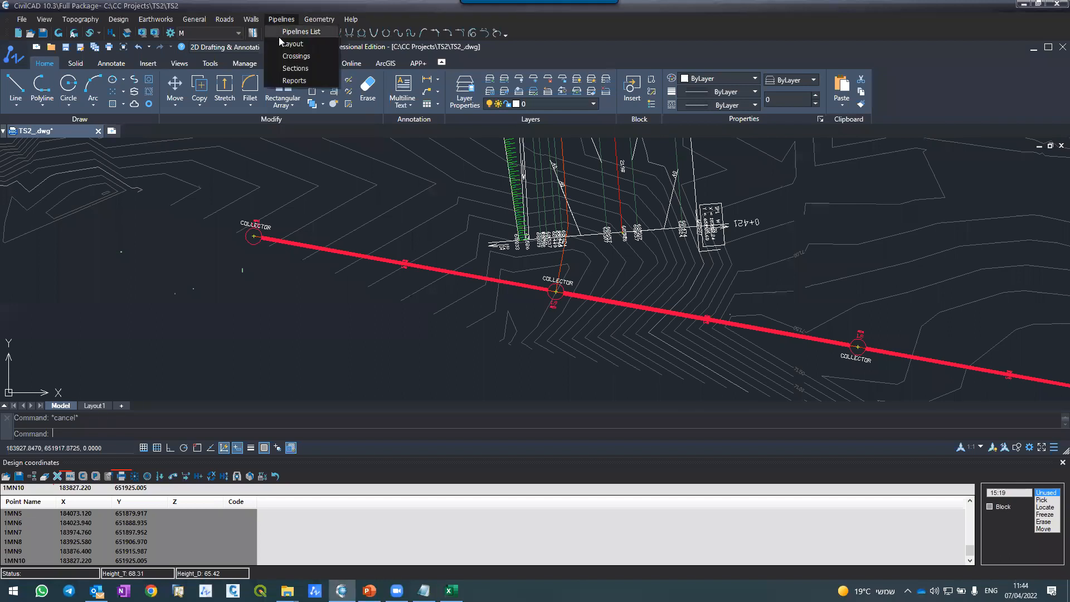
pyautogui.click(285, 44)
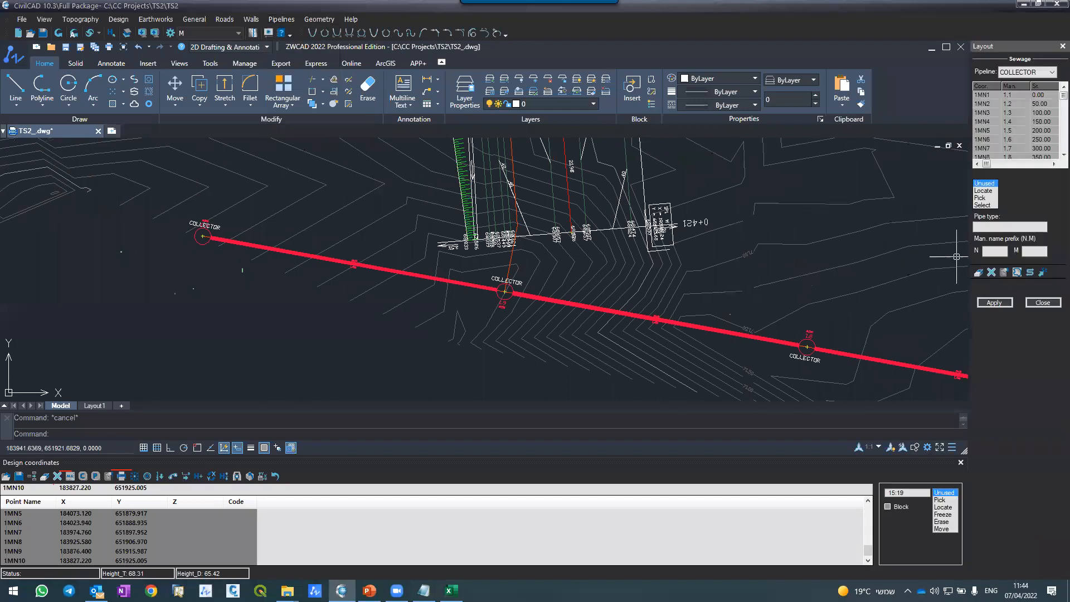
pyautogui.click(1000, 306)
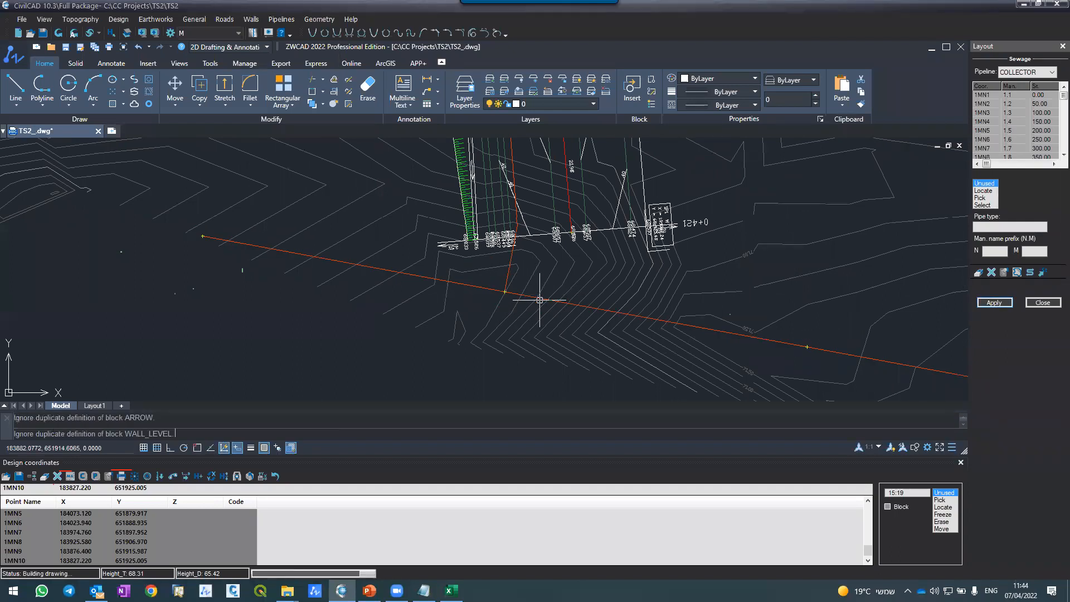
# Step: Change the colour of layer CU-SSWR-MHOL-DATA, which holds manhole 1.9's level labels, from red to light orange
pyautogui.scroll(5, 496, 287)
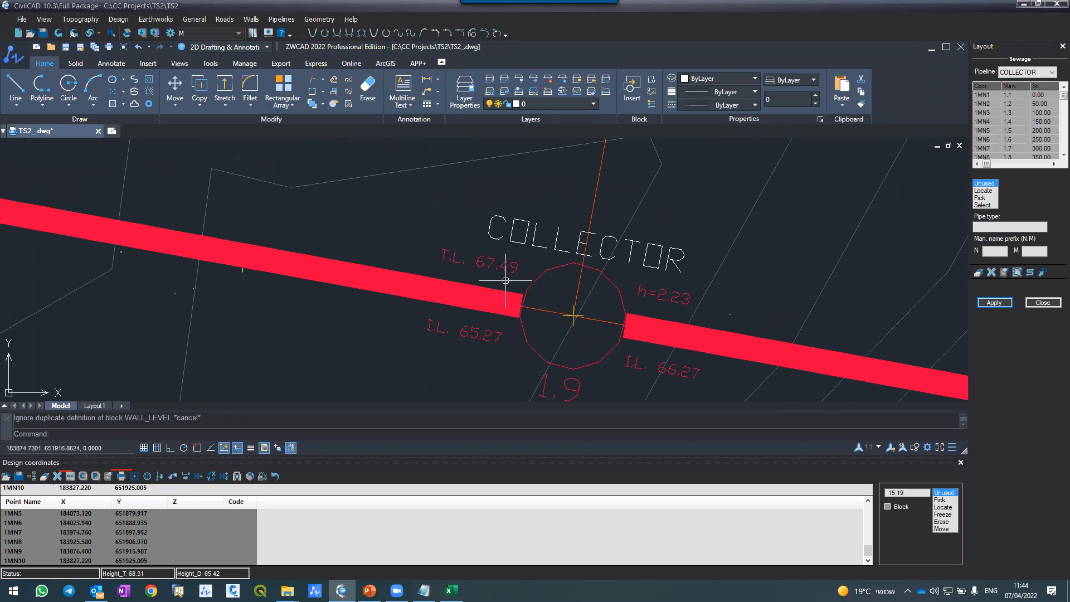
pyautogui.scroll(4, 487, 277)
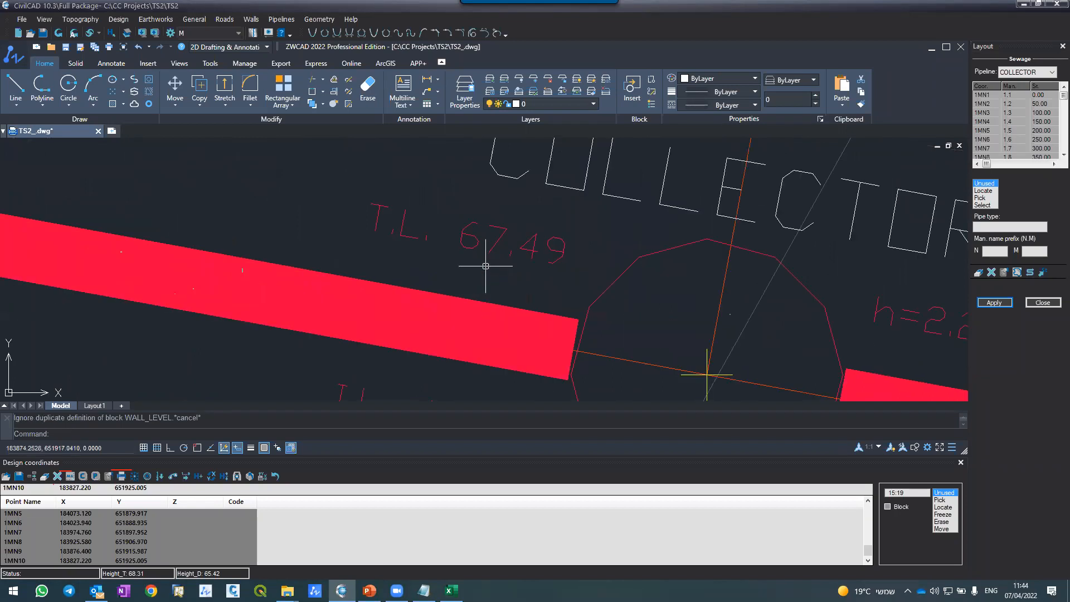
pyautogui.scroll(-4, 439, 199)
pyautogui.click(435, 213)
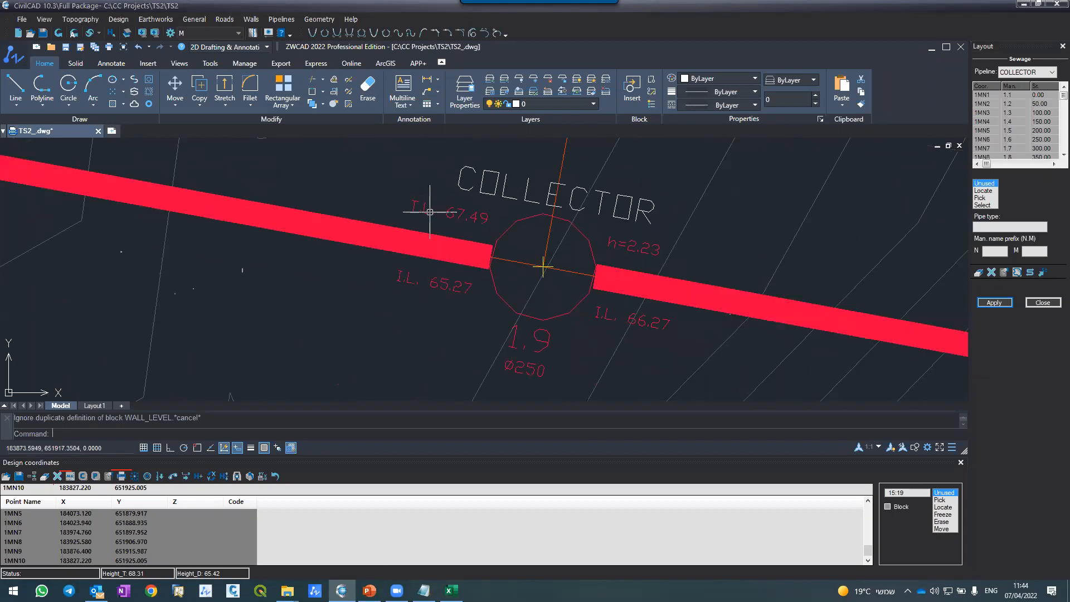
pyautogui.click(519, 108)
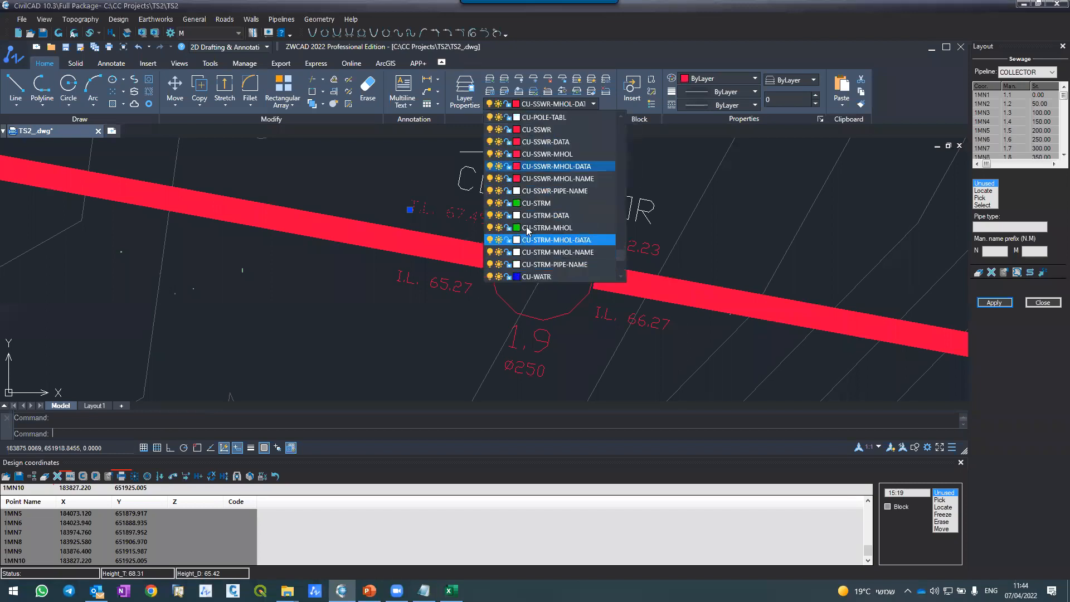
pyautogui.click(516, 166)
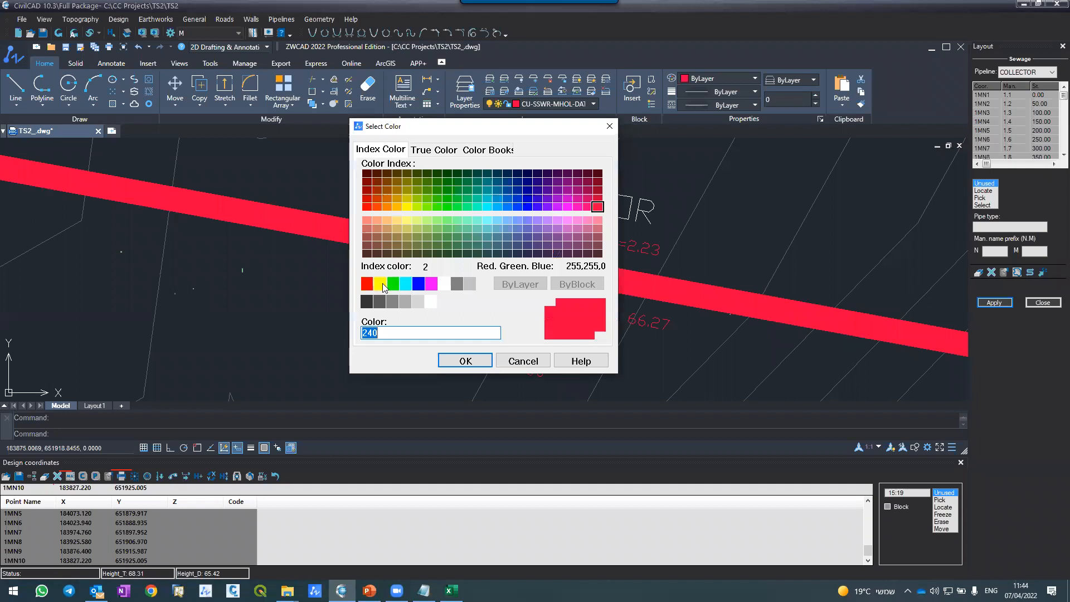
pyautogui.click(386, 219)
pyautogui.click(466, 360)
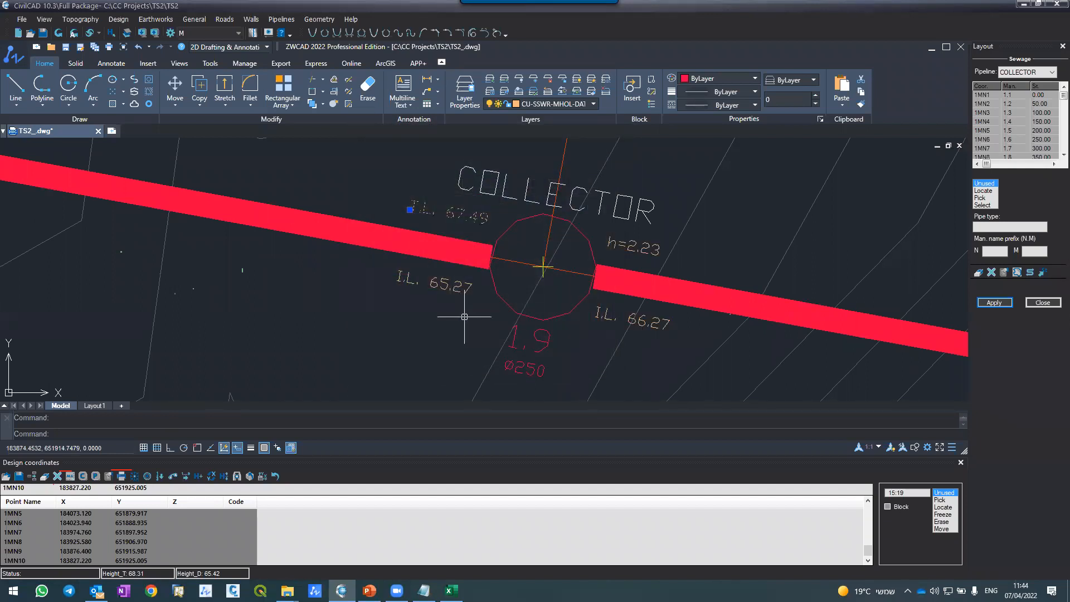
pyautogui.press('Escape')
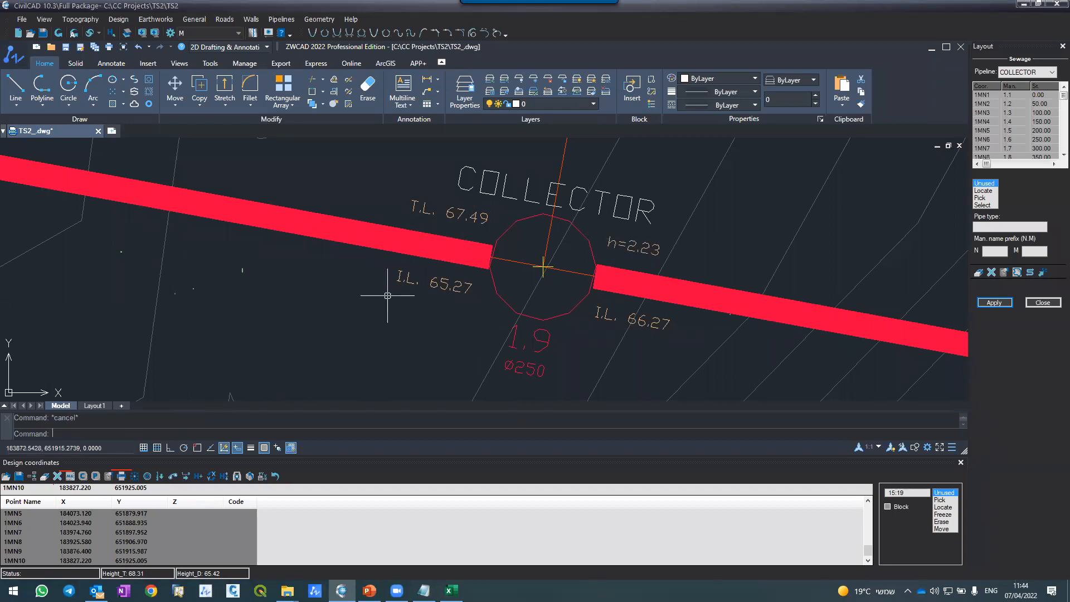
# Step: Examine the COLLECTOR layout in plan, including the level and depth labels at manhole 1.9 and the nearby road cross-sections
pyautogui.scroll(-5, 608, 299)
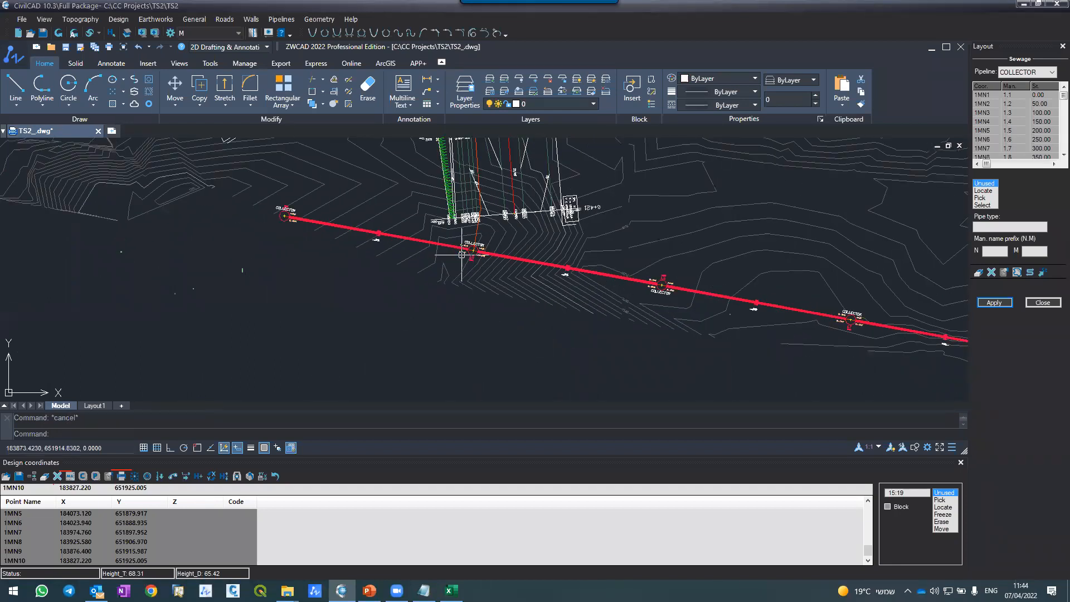
pyautogui.scroll(5, 462, 255)
pyautogui.scroll(-4, 451, 249)
pyautogui.scroll(5, 451, 249)
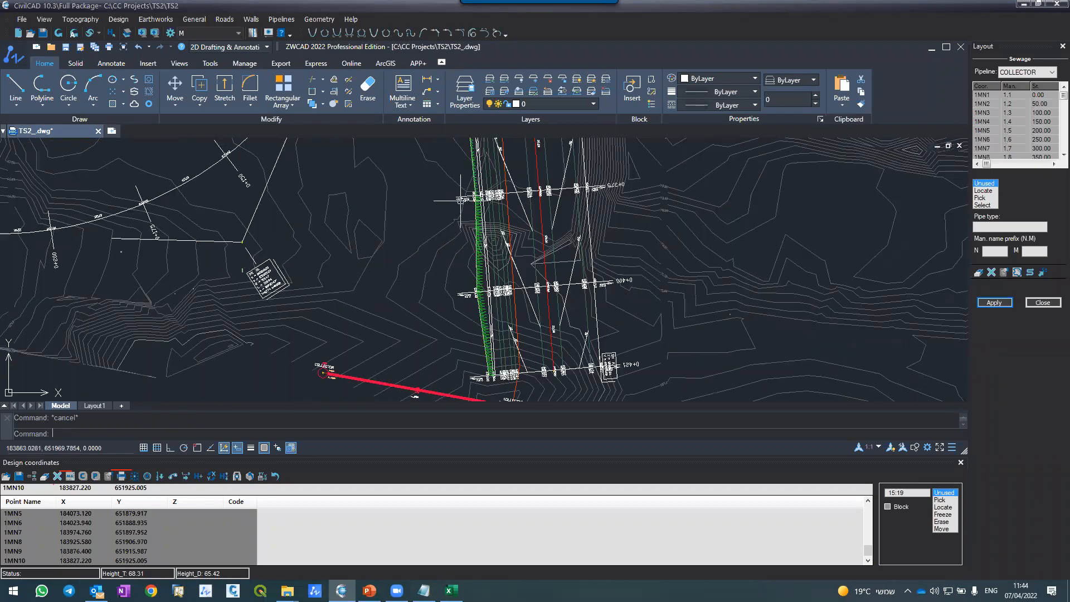
pyautogui.scroll(-3, 515, 341)
pyautogui.scroll(2, 522, 360)
pyautogui.scroll(5, 522, 360)
pyautogui.scroll(-3, 514, 375)
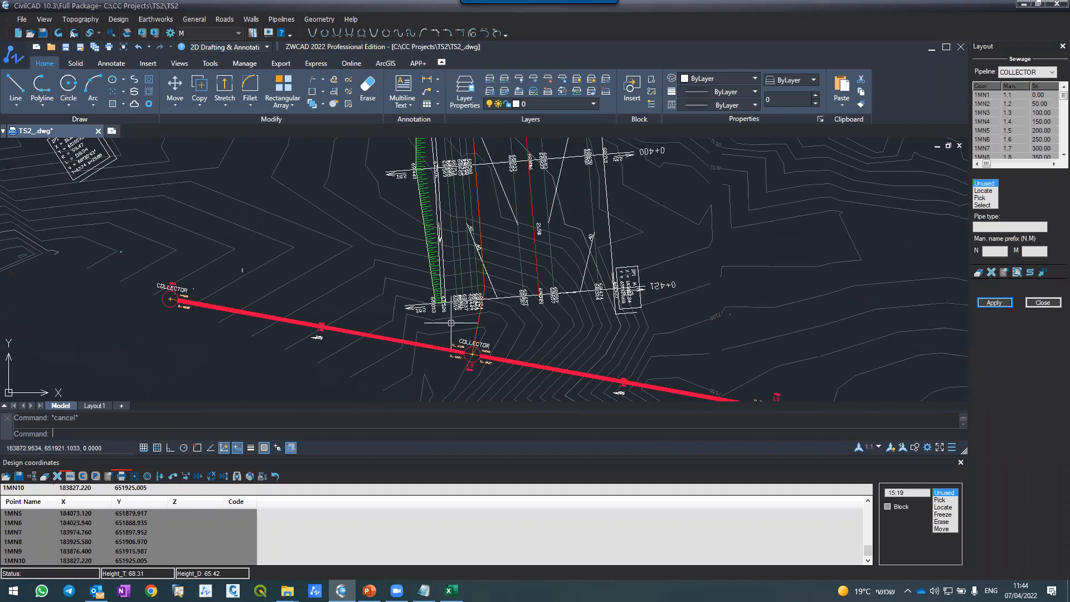
pyautogui.scroll(6, 488, 363)
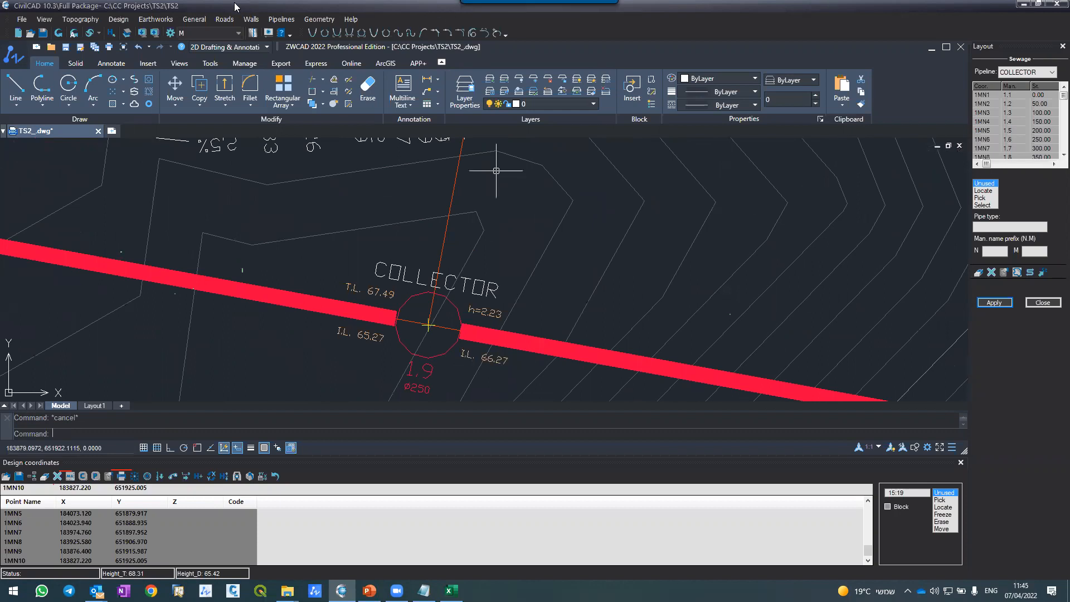
# Step: Open the pipelines' longitudinal sections and switch from COLLECTOR to pipeline M
pyautogui.click(280, 19)
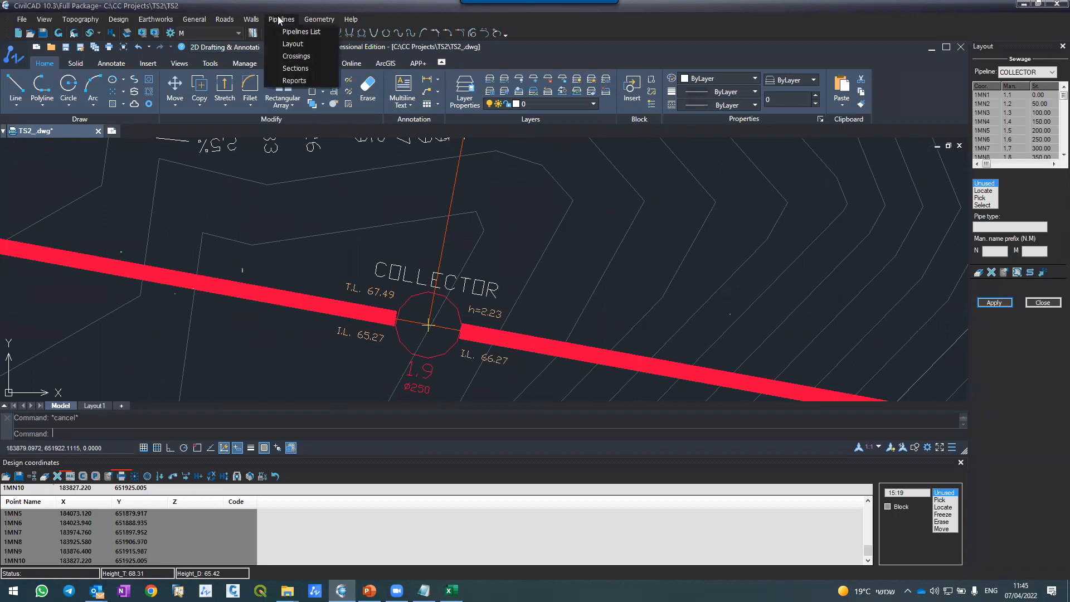
pyautogui.click(289, 68)
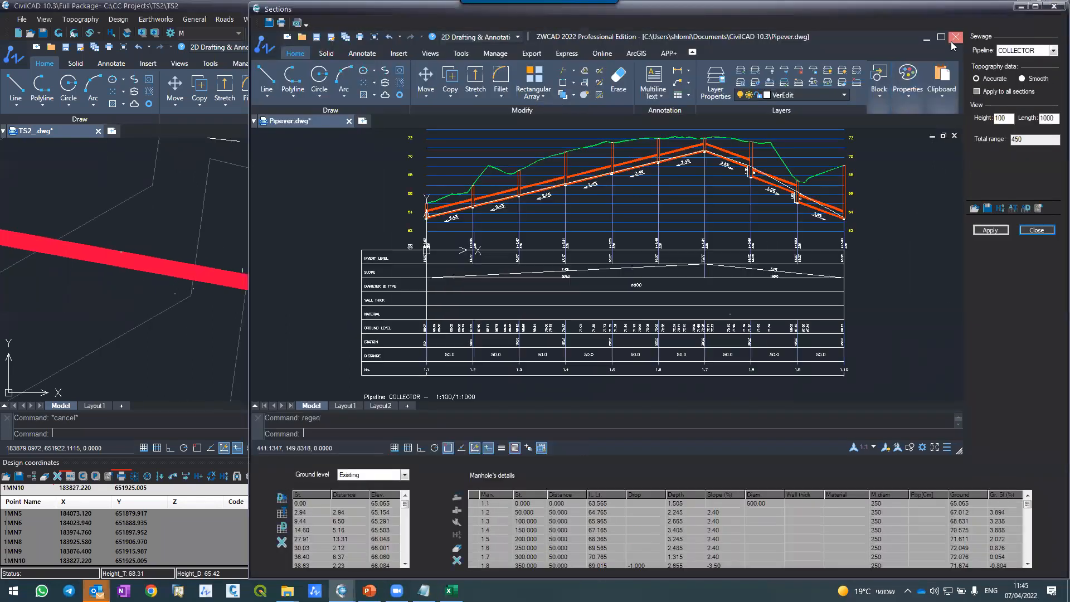
pyautogui.click(1018, 56)
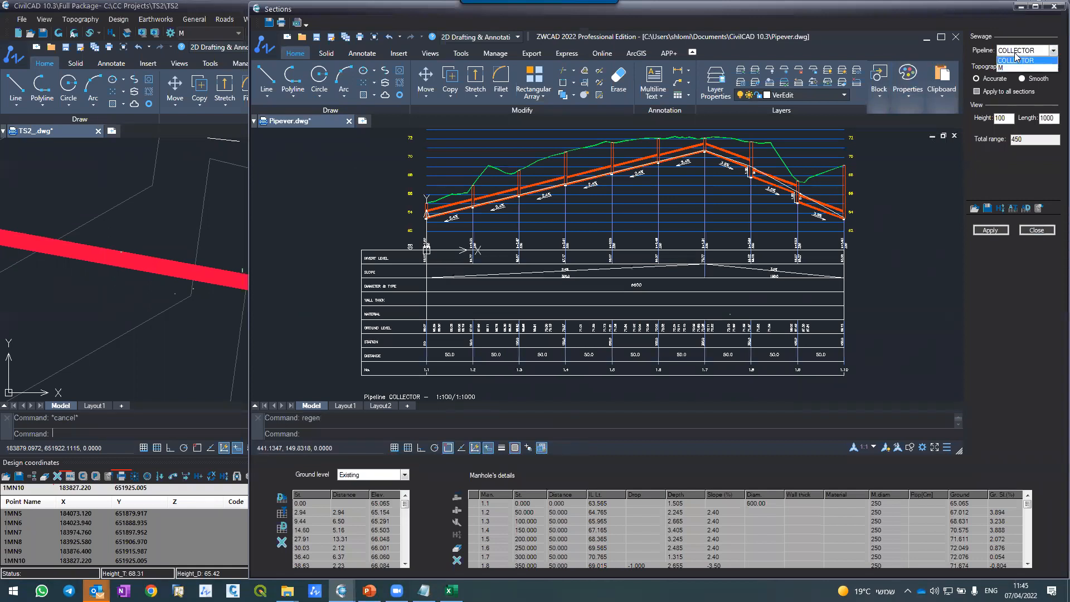
pyautogui.click(1012, 72)
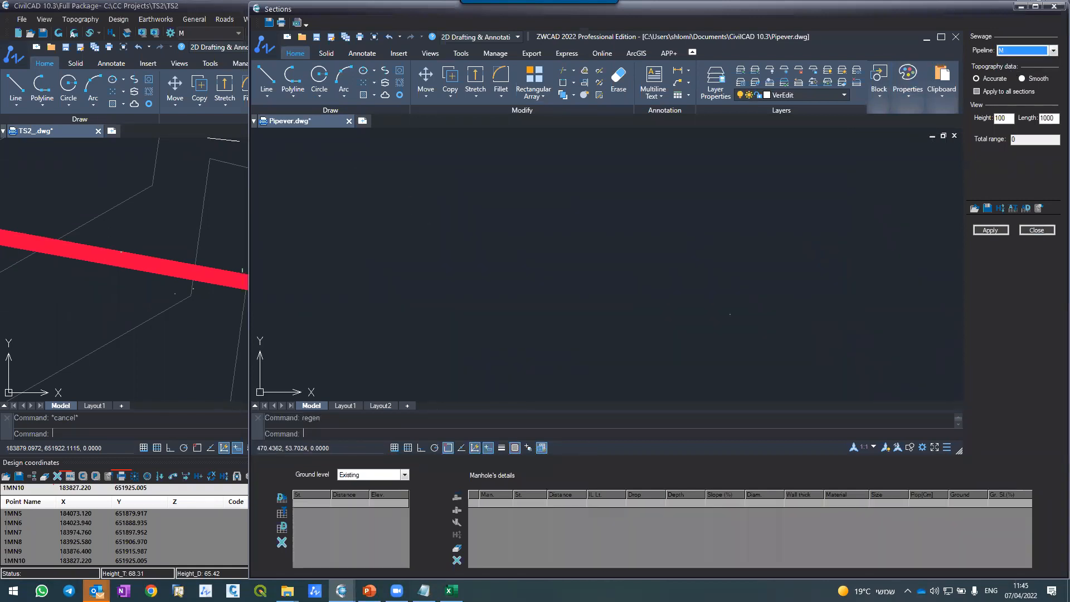
# Step: Try to generate the longitudinal section of pipeline M, and close the sections window
pyautogui.click(982, 230)
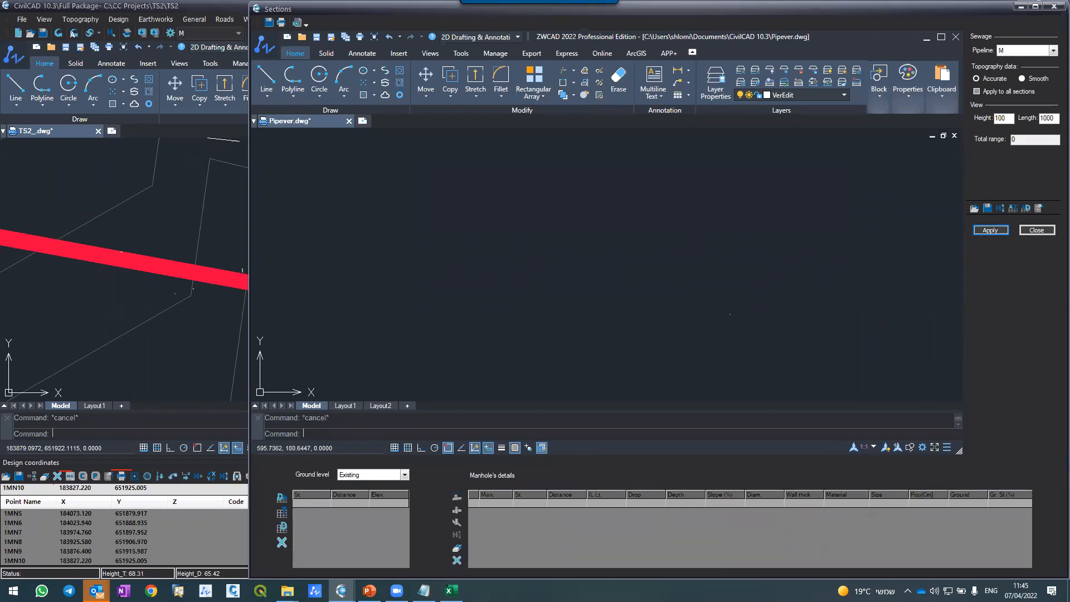
pyautogui.click(650, 316)
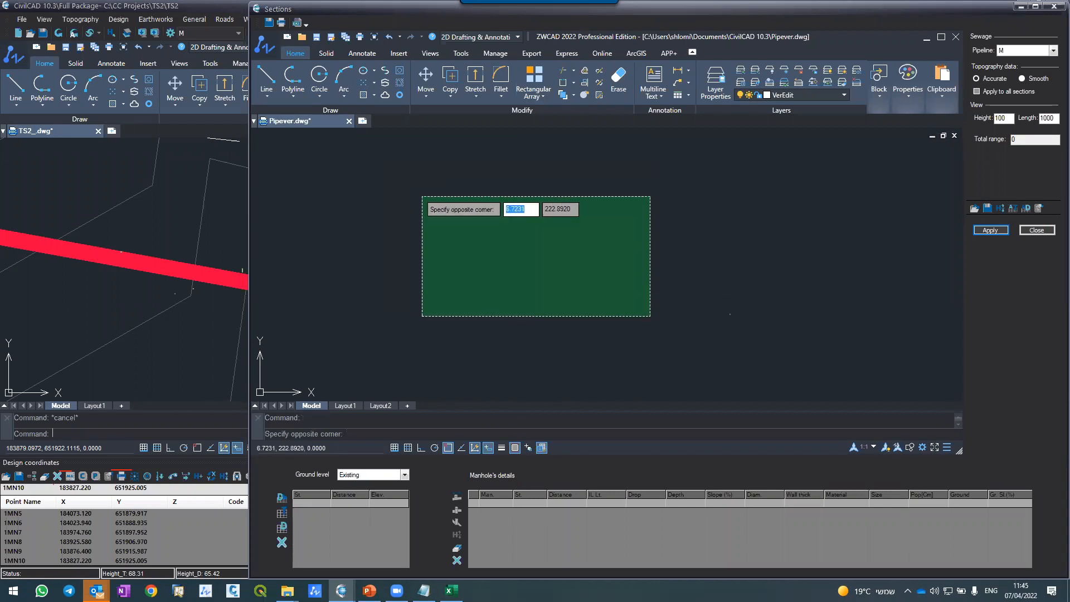
pyautogui.click(422, 196)
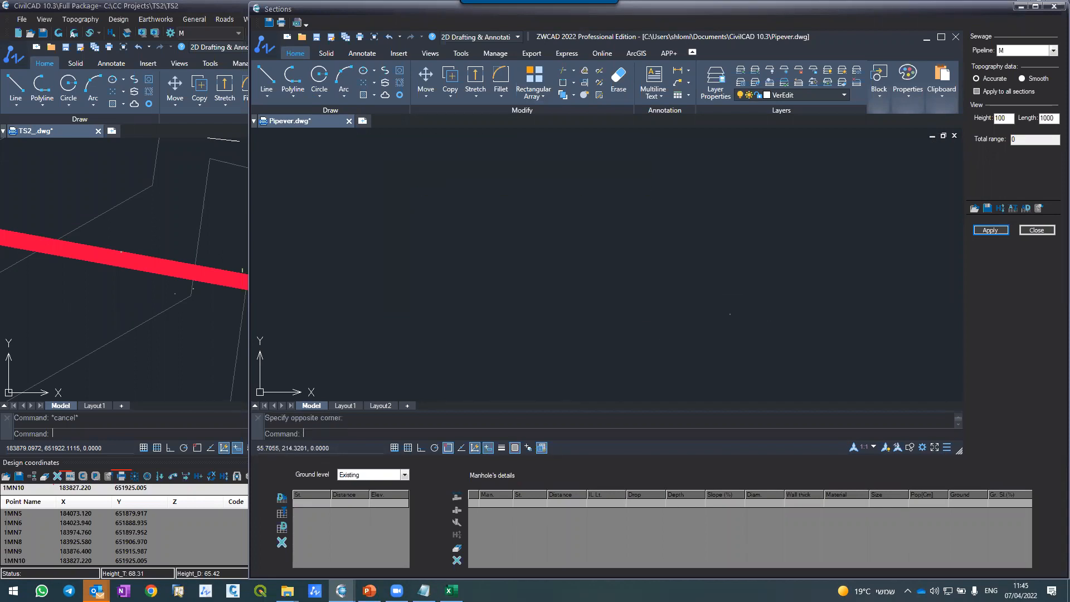
pyautogui.click(994, 231)
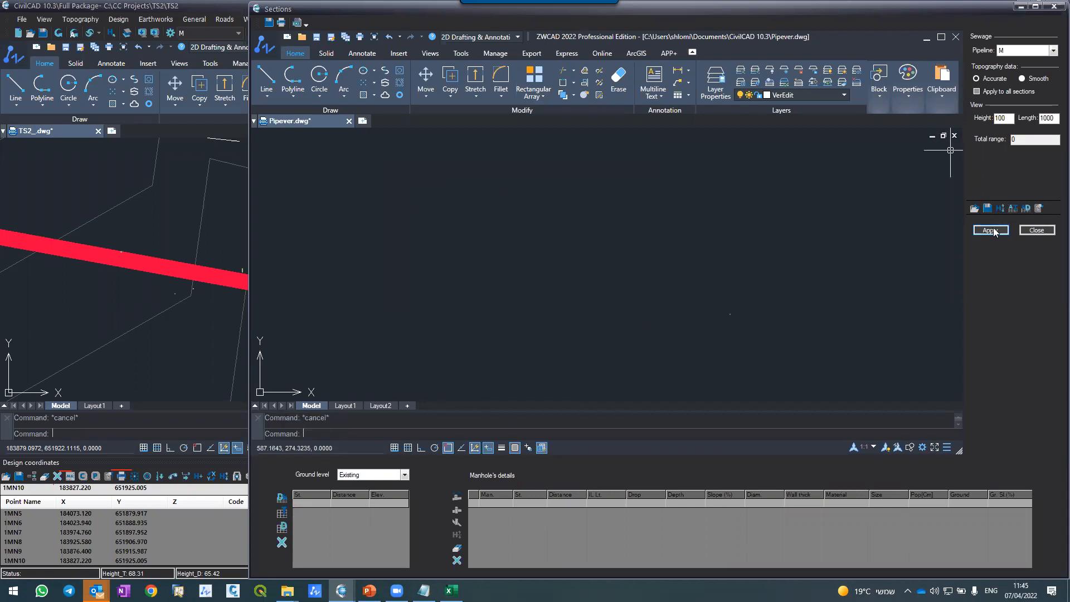
pyautogui.click(1037, 230)
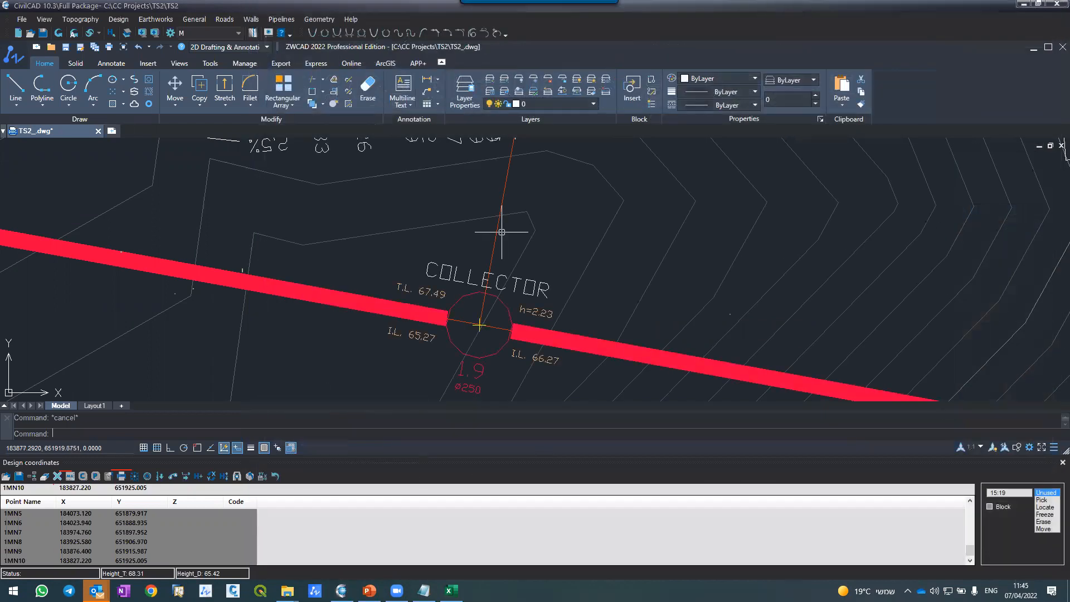
# Step: Define the layout of pipeline M from the orange line that starts at manhole 1.9 and follows the road, and draw it in plan
pyautogui.scroll(-4, 502, 227)
pyautogui.scroll(4, 428, 173)
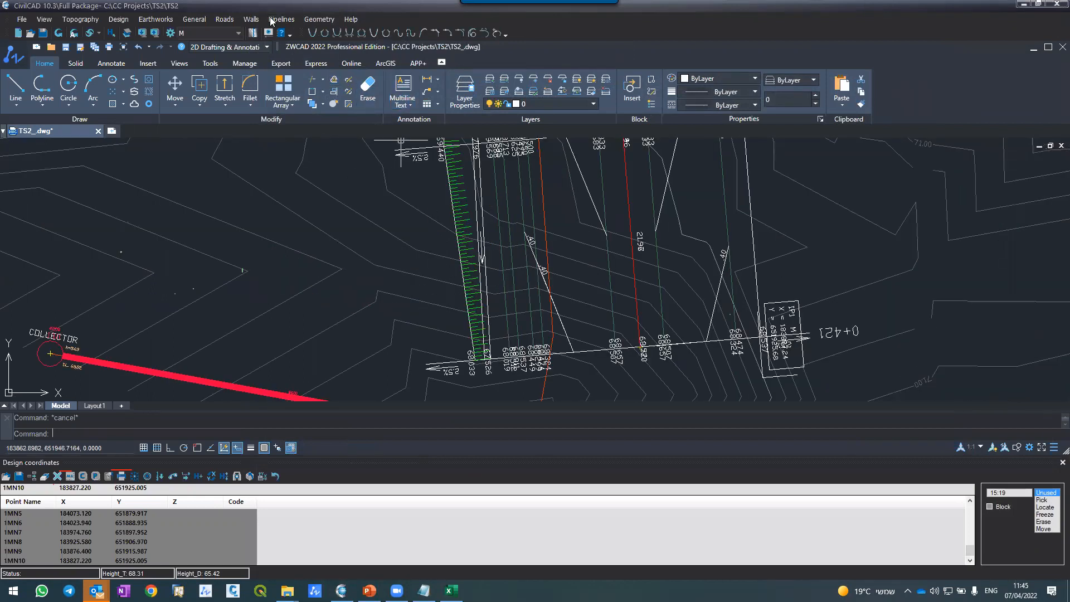
pyautogui.click(272, 19)
pyautogui.click(279, 40)
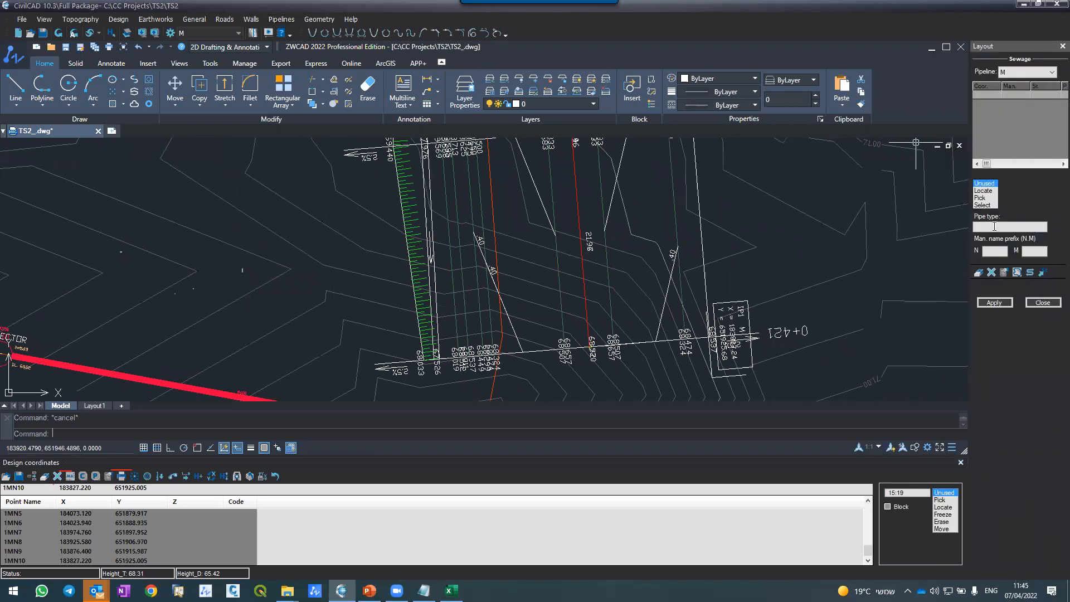
pyautogui.click(985, 206)
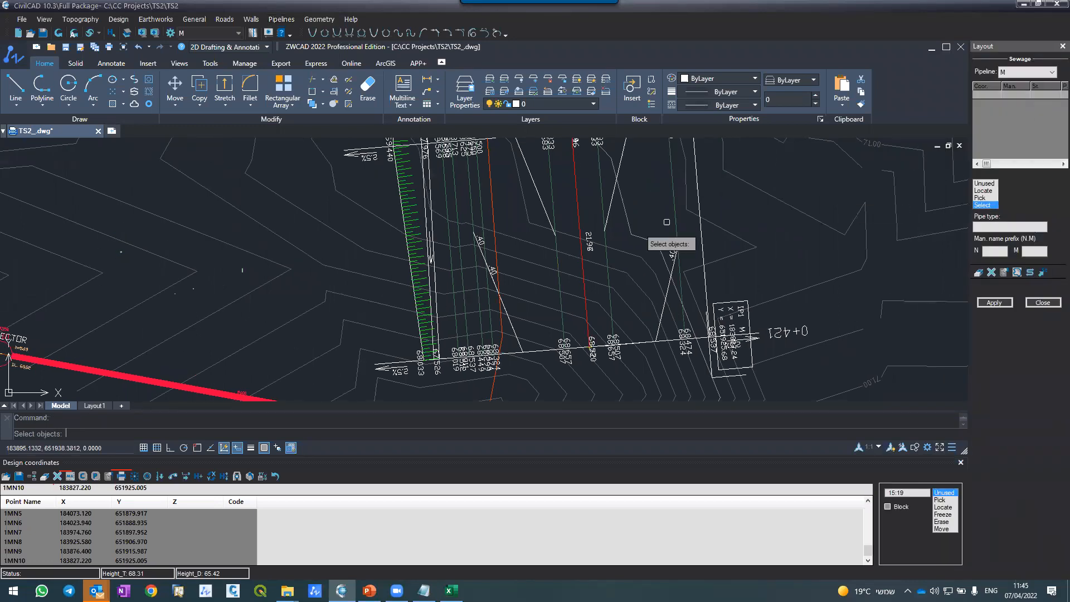
pyautogui.click(501, 340)
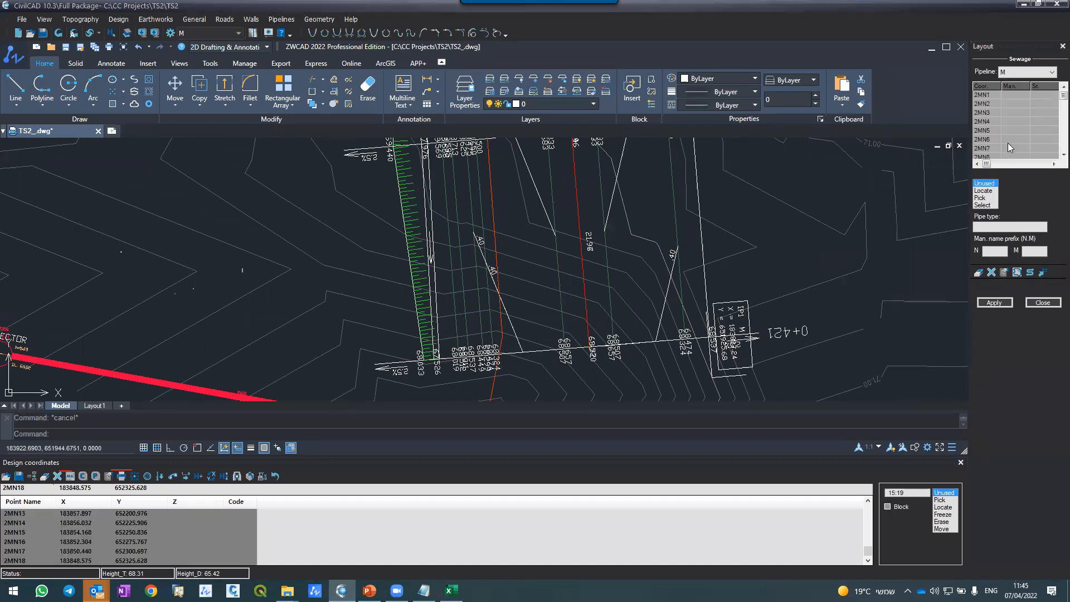
pyautogui.click(997, 302)
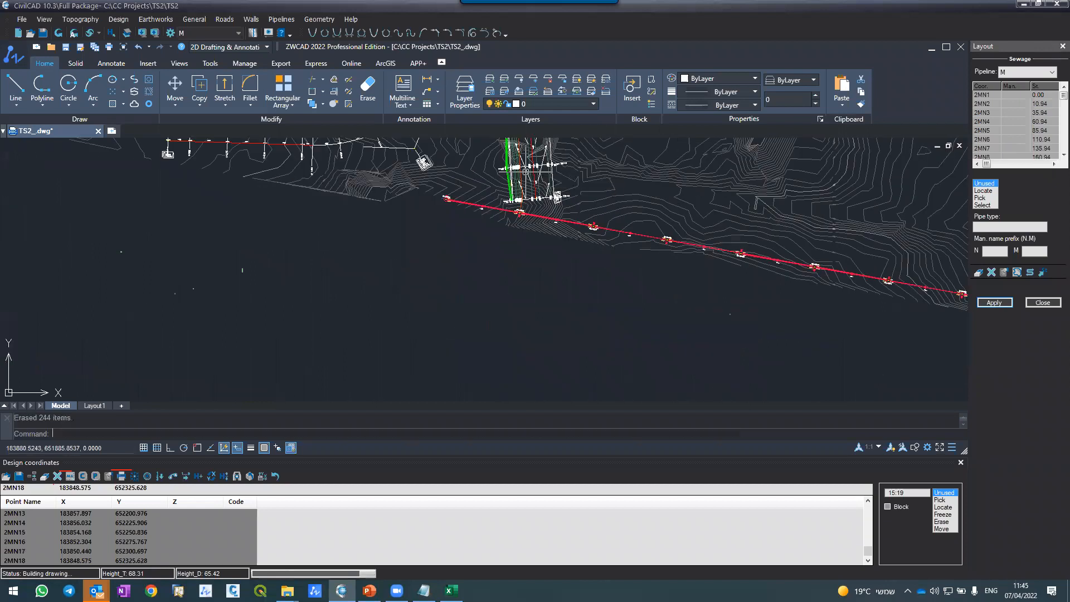
# Step: Set pipeline M's pipe diameter to 400 throughout and the manhole diameter to 150 from the second manhole onward, and redraw the layout
pyautogui.scroll(5, 508, 219)
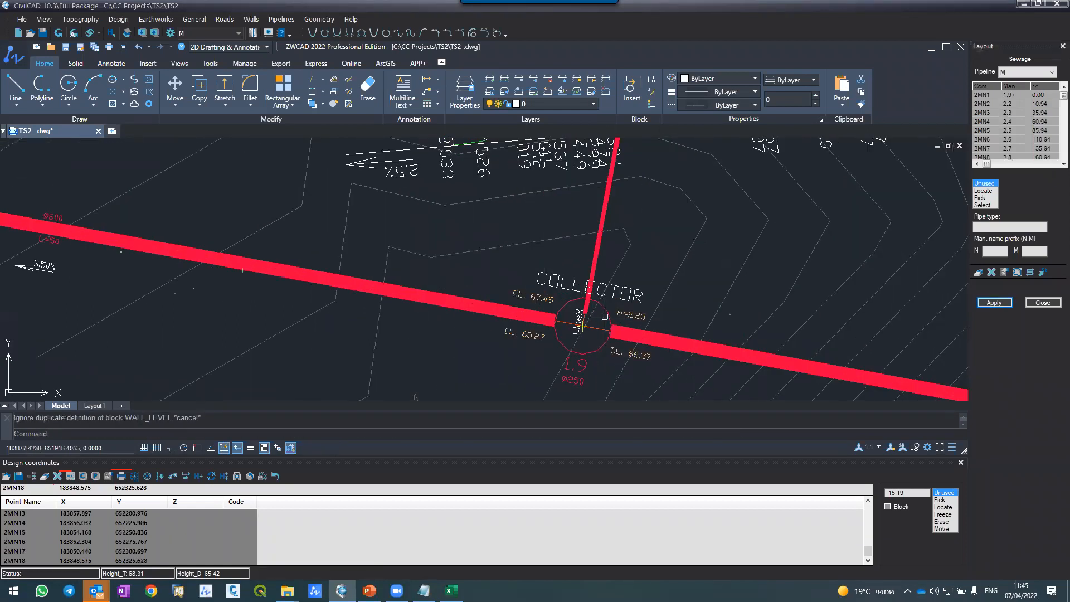
pyautogui.scroll(3, 604, 299)
pyautogui.click(1053, 163)
pyautogui.click(1052, 164)
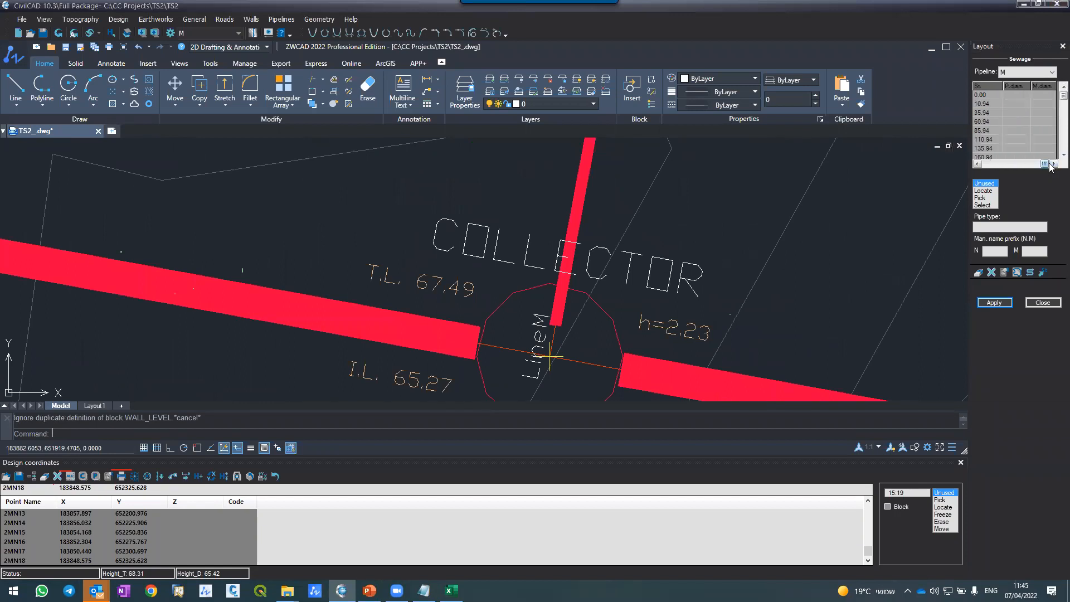
pyautogui.click(1019, 88)
pyautogui.write('400')
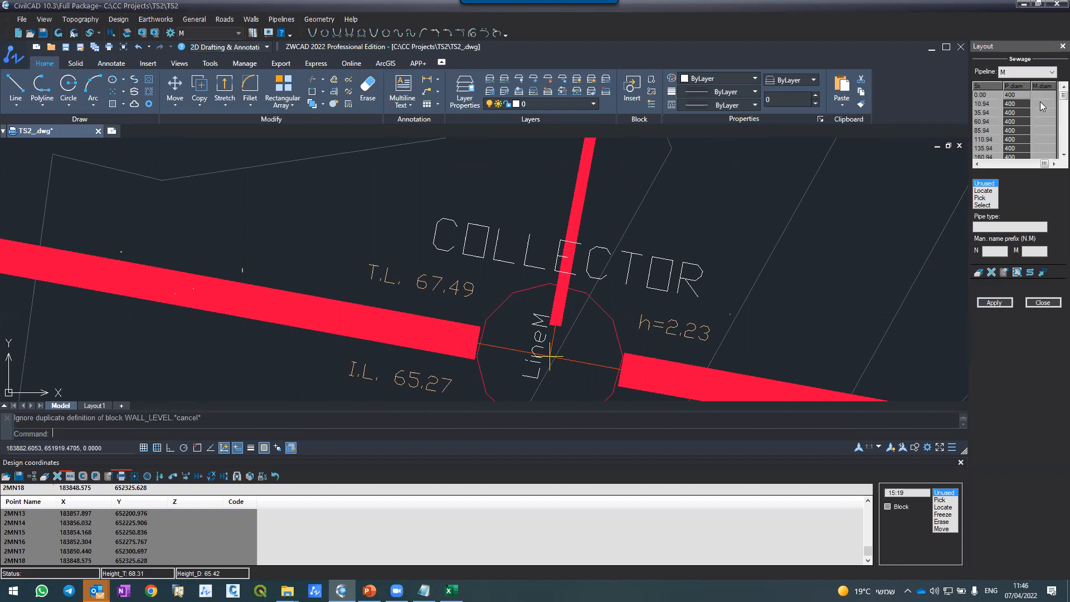
pyautogui.scroll(-4, 1040, 106)
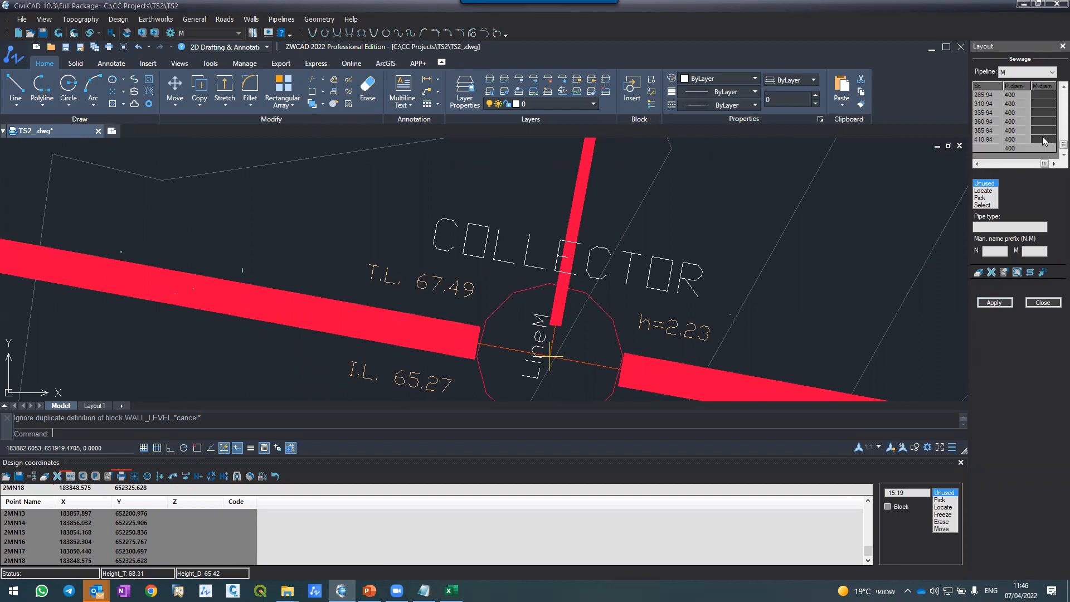
pyautogui.write('150')
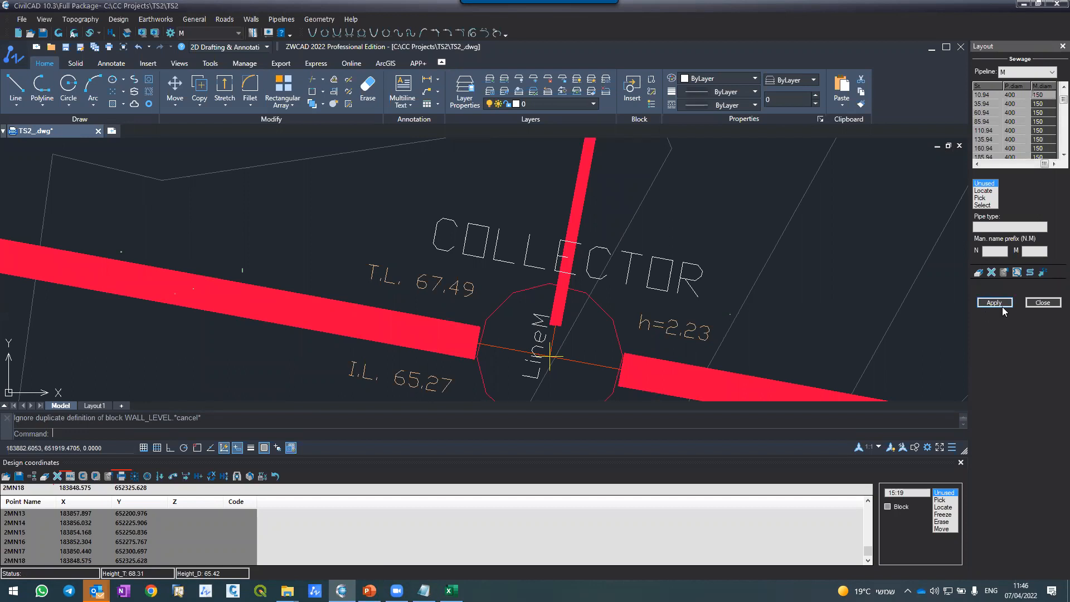
pyautogui.click(1000, 305)
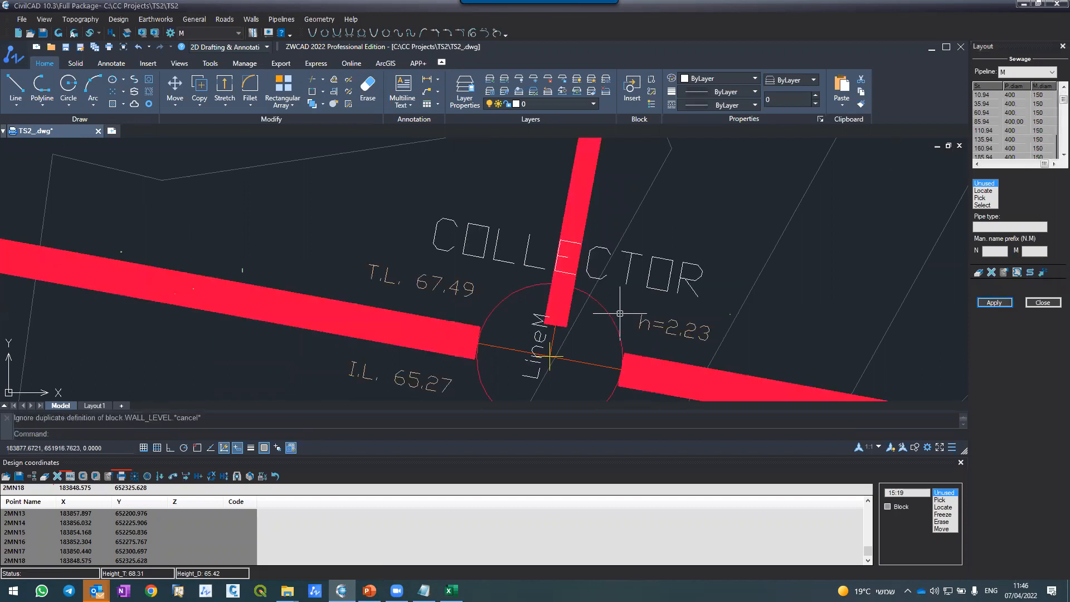
# Step: Close the design coordinates table and examine where pipeline M joins COLLECTOR at manhole 1.9 and runs along the road
pyautogui.scroll(-4, 496, 333)
pyautogui.scroll(2, 560, 209)
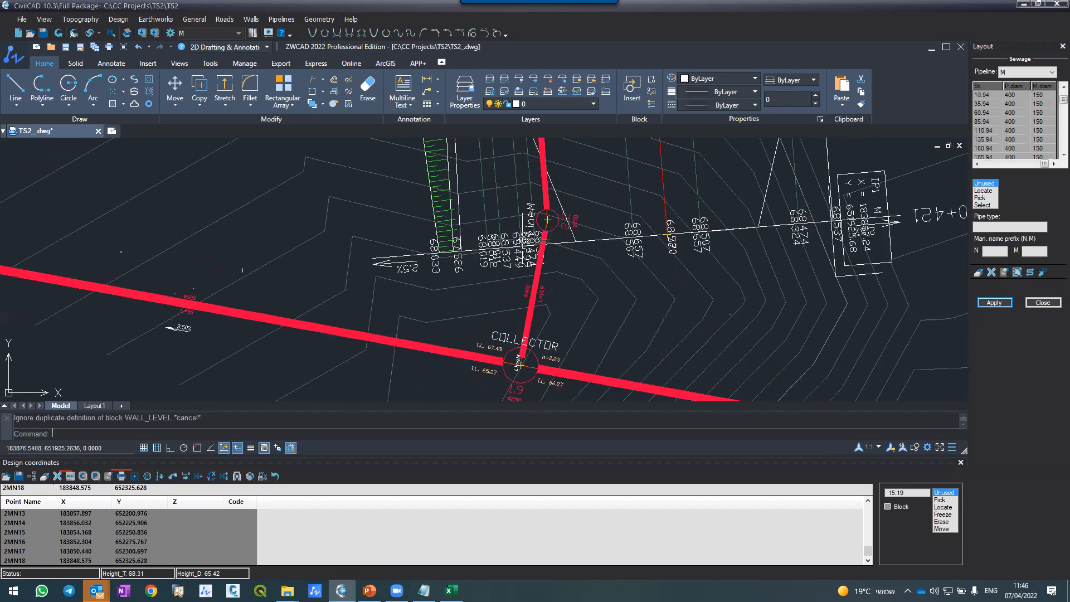
pyautogui.scroll(-2, 527, 229)
pyautogui.scroll(2, 530, 352)
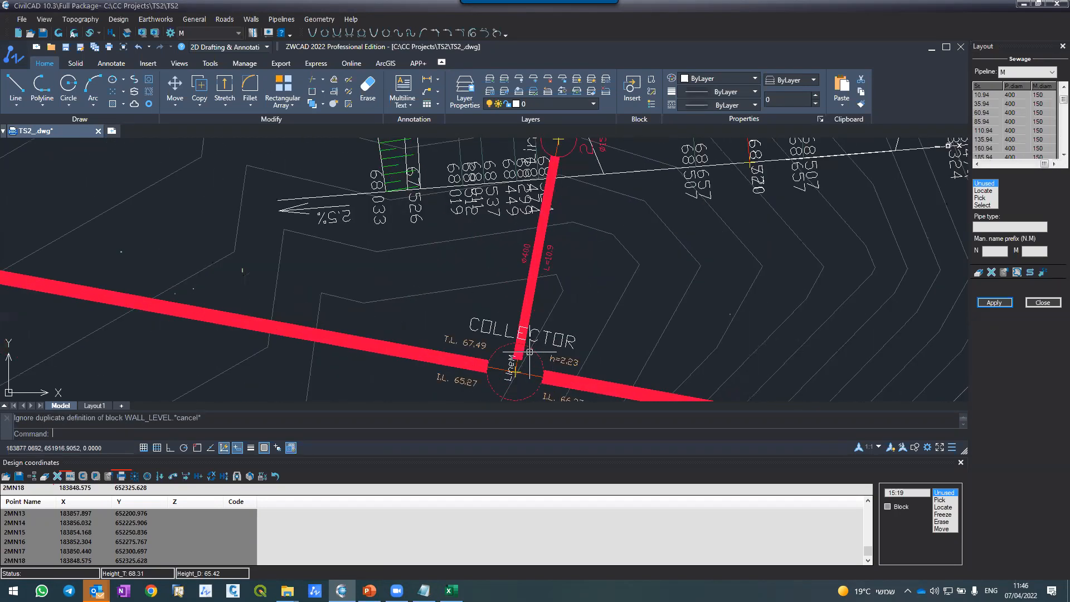
pyautogui.click(960, 463)
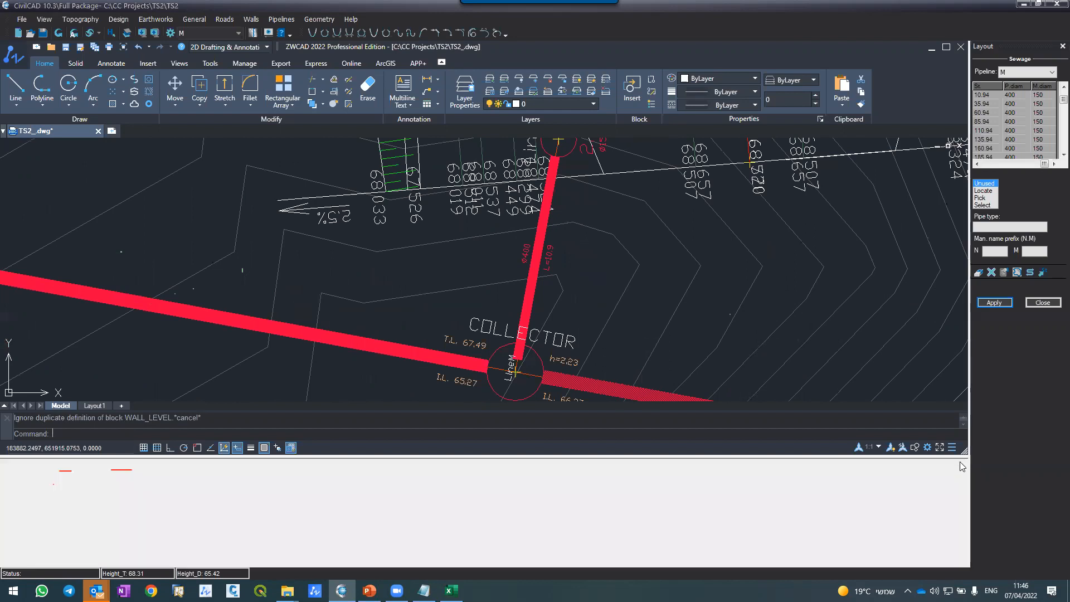
pyautogui.scroll(-3, 607, 326)
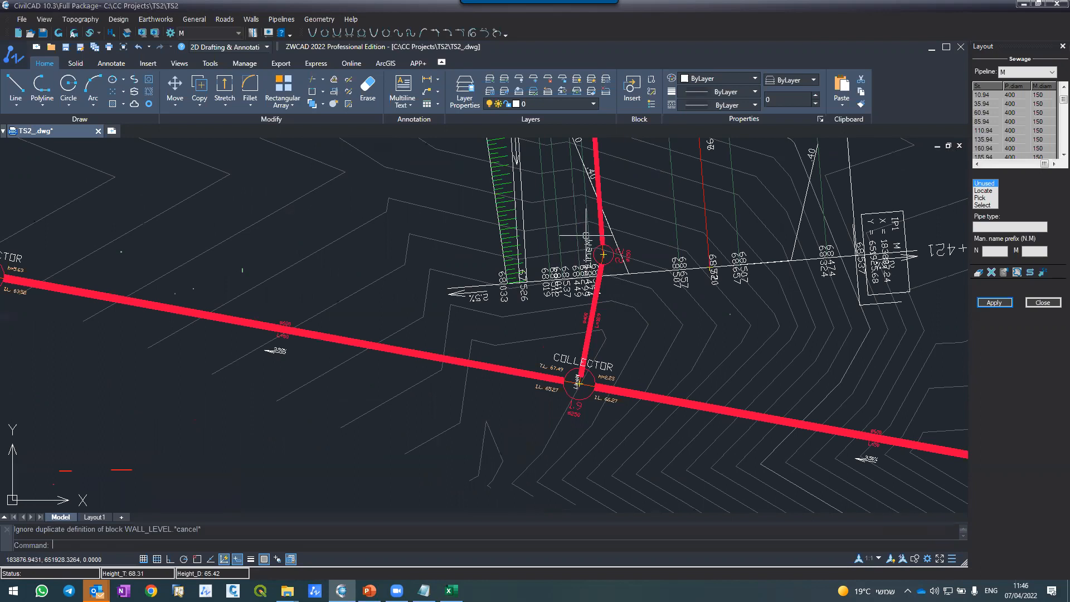
pyautogui.scroll(2, 592, 246)
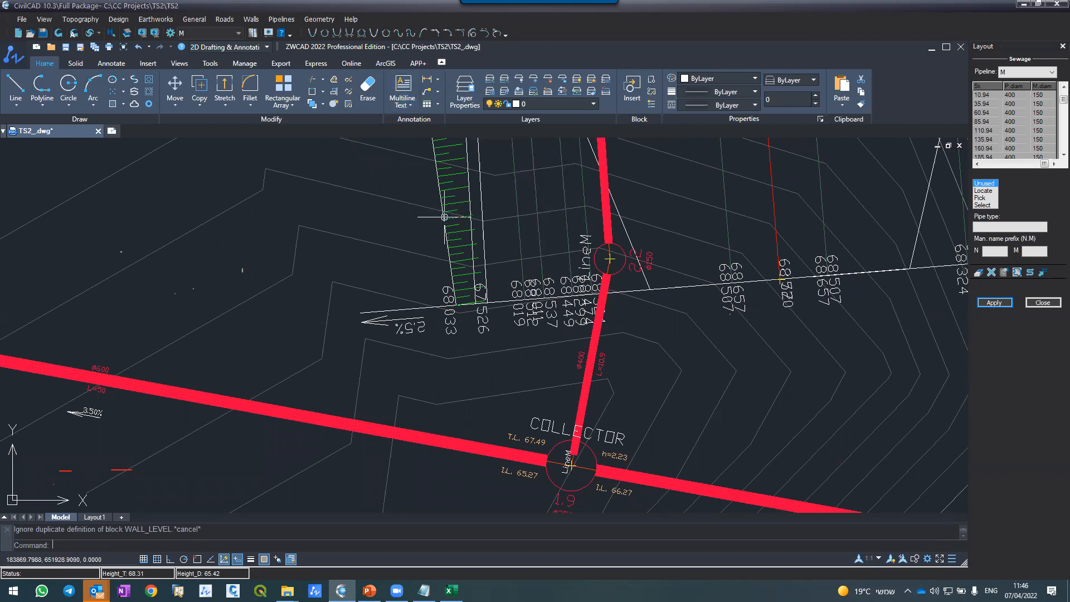
pyautogui.scroll(-4, 580, 315)
pyautogui.scroll(2, 578, 220)
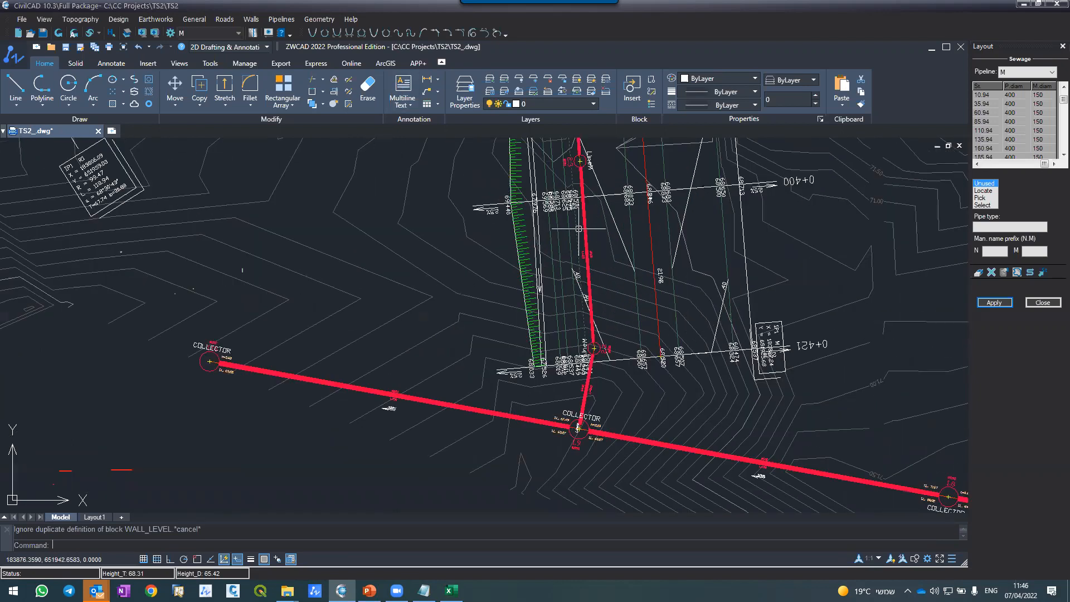
# Step: Open the horizontal alignment of road M\1 and rebuild its layout and contours with triangles included, updating the current road only
pyautogui.click(224, 20)
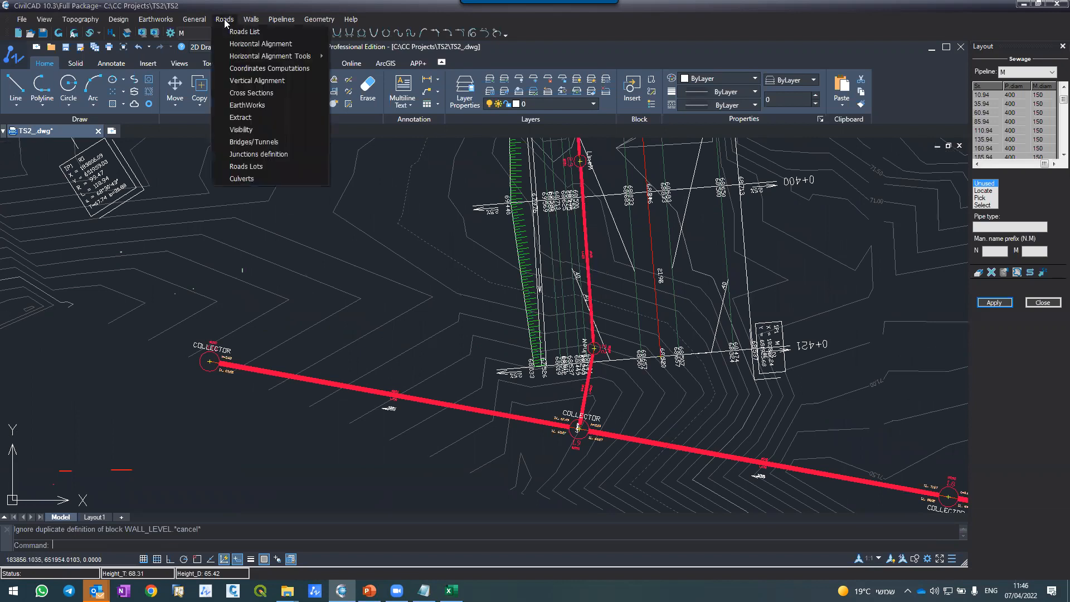
pyautogui.click(236, 44)
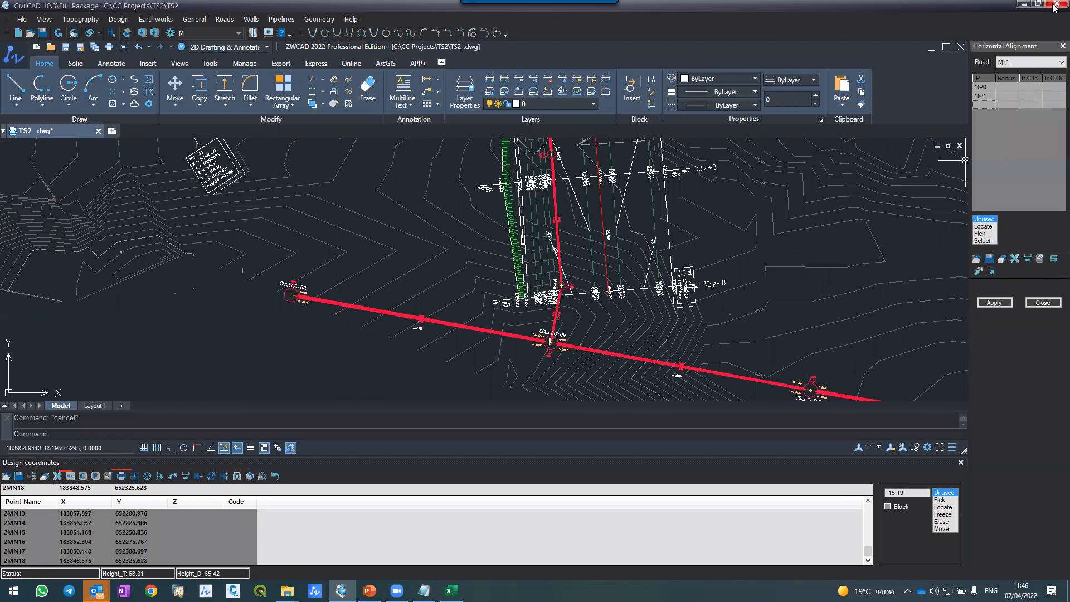
pyautogui.click(994, 303)
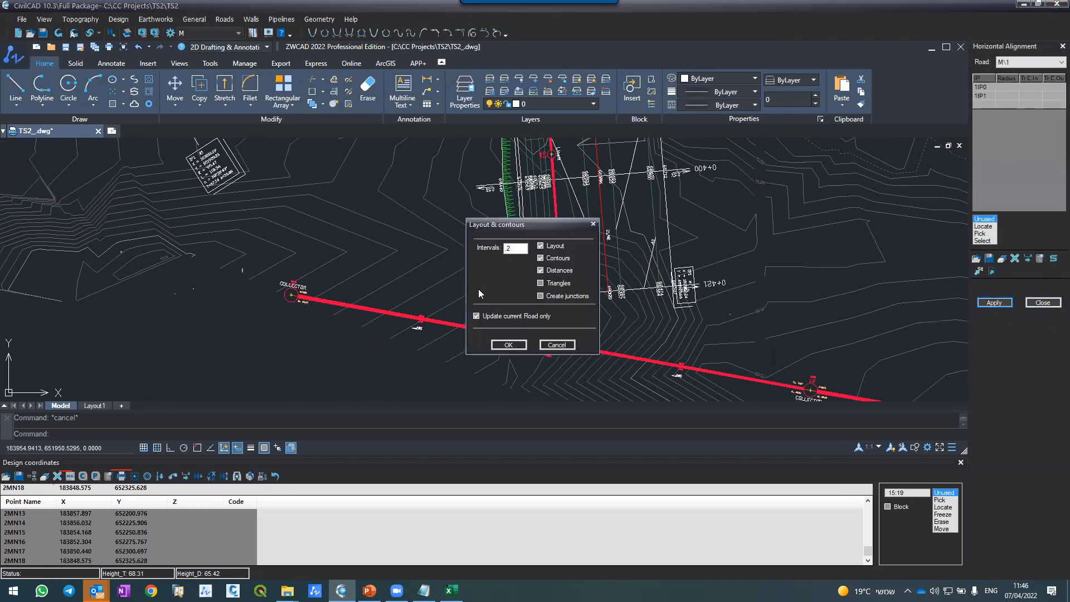
pyautogui.click(541, 283)
pyautogui.click(509, 345)
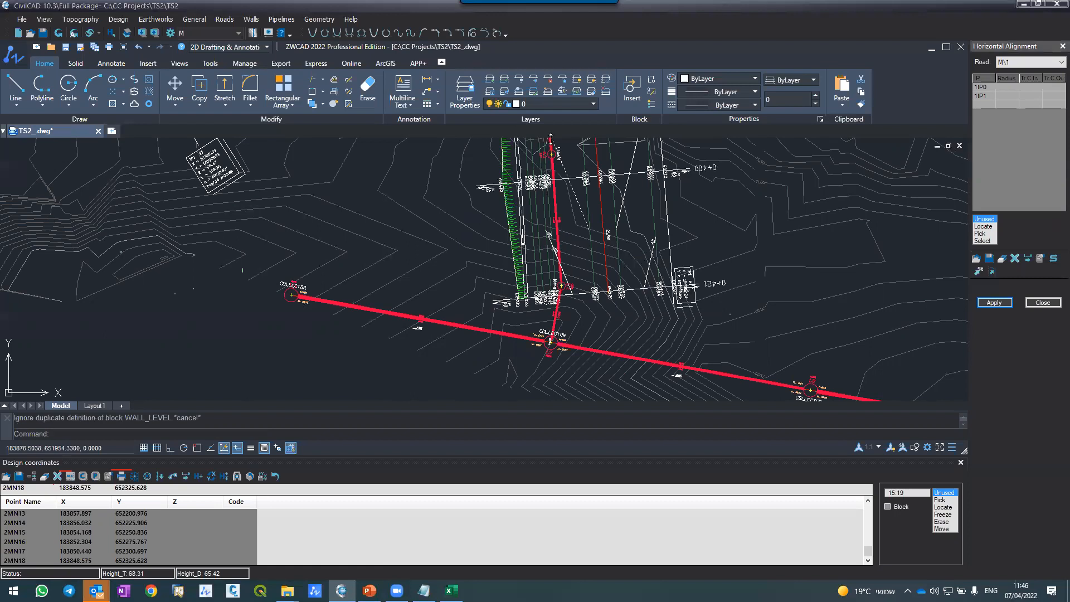
# Step: Reopen the longitudinal sections for pipeline M, try to generate its section again, and return to the plan drawing
pyautogui.scroll(5, 564, 234)
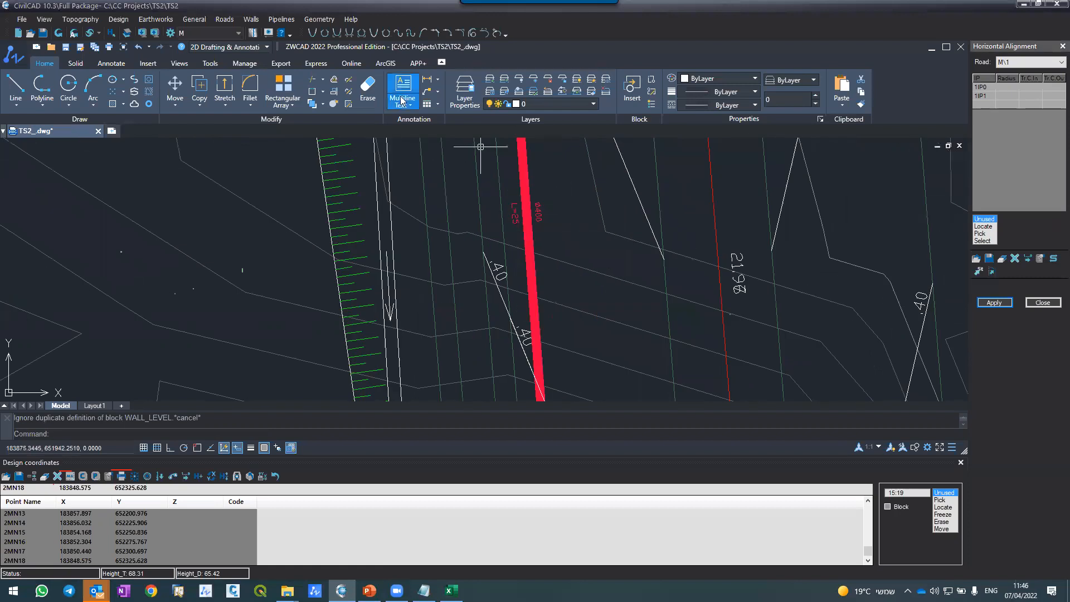
pyautogui.click(281, 19)
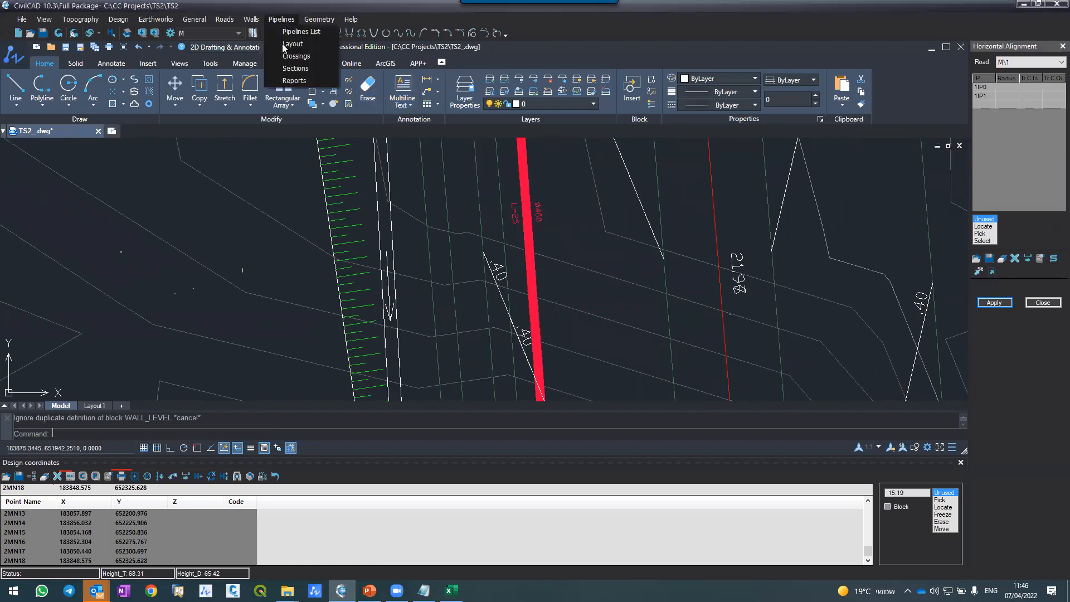
pyautogui.click(285, 70)
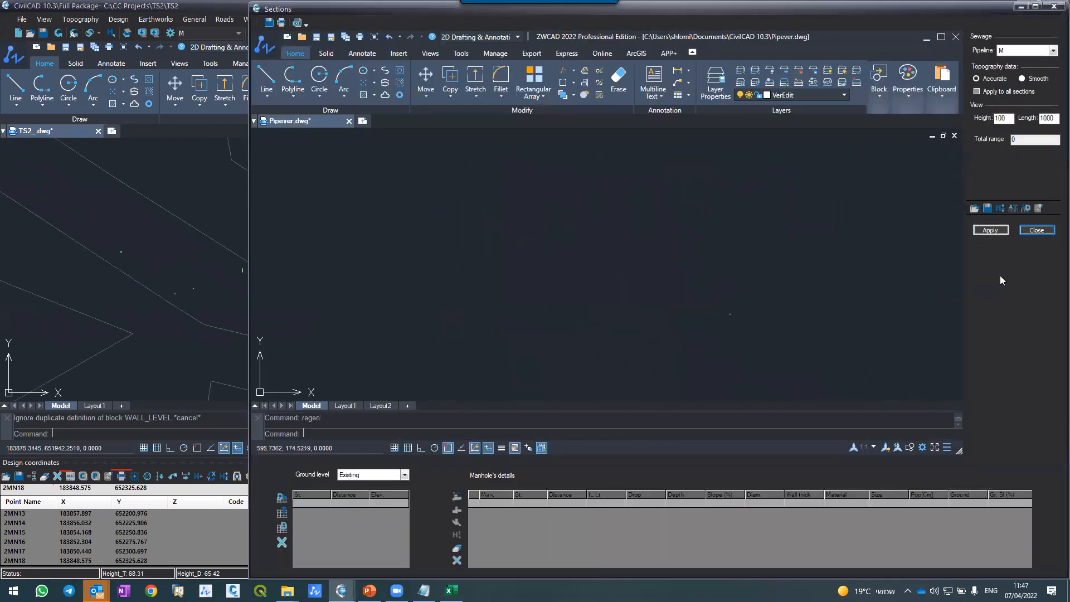
pyautogui.click(974, 209)
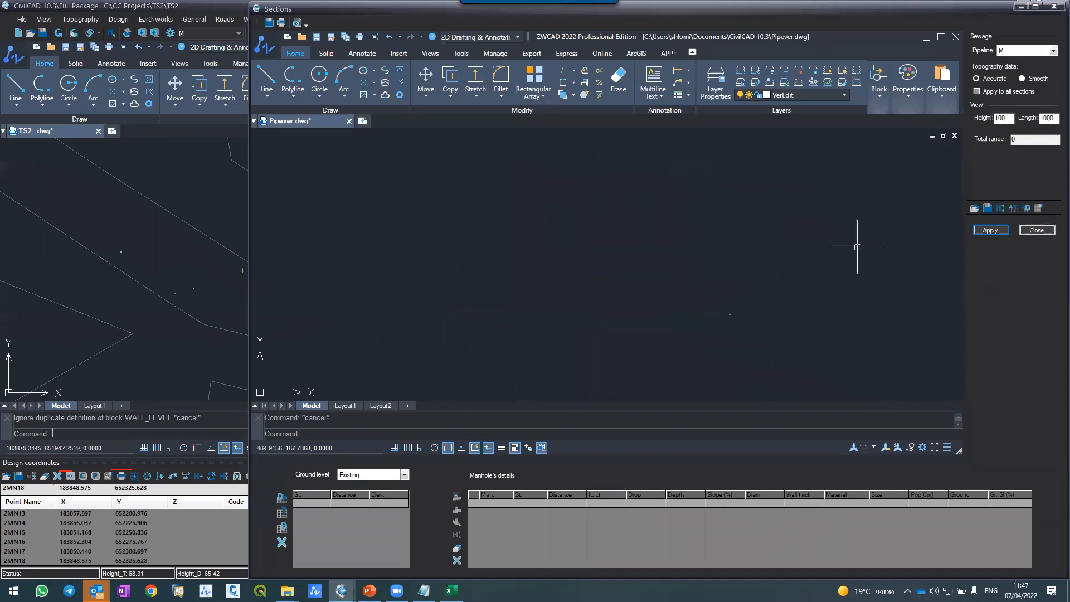
pyautogui.click(991, 230)
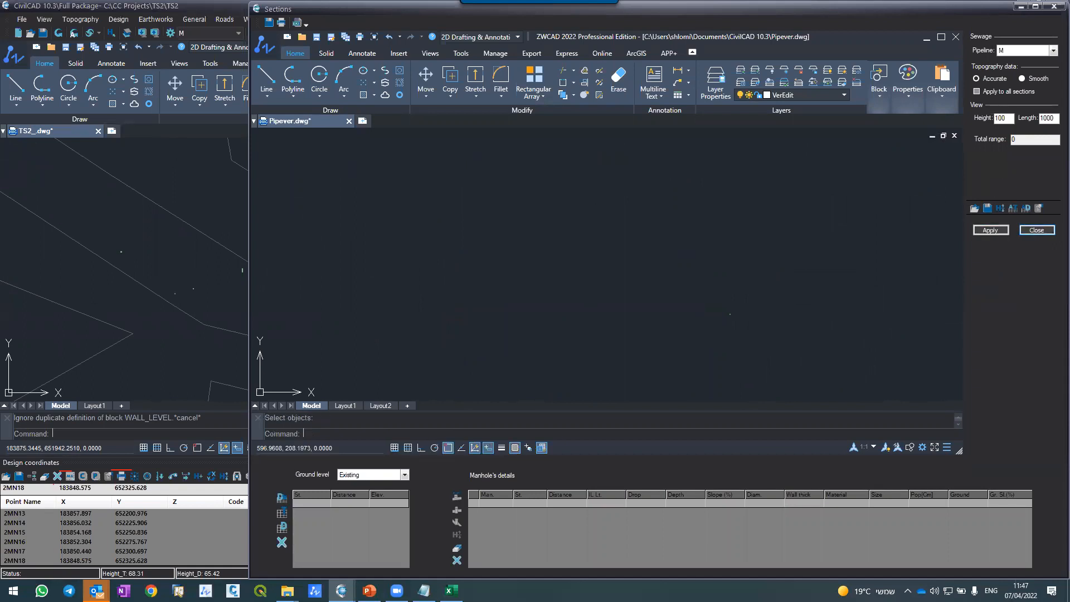
pyautogui.scroll(-5, 548, 246)
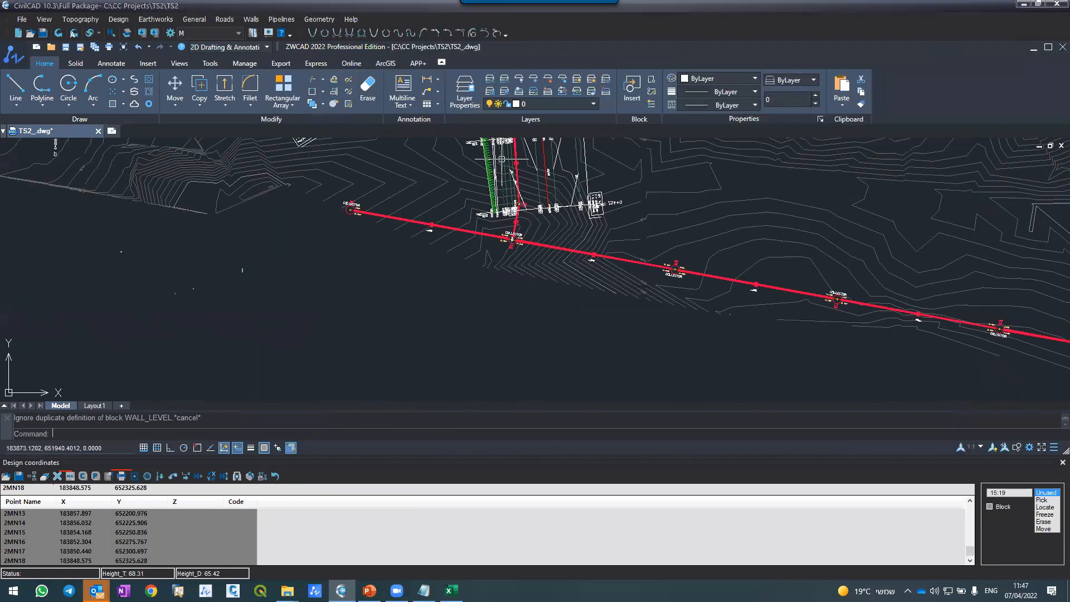
# Step: Try to generate pipeline M's longitudinal section and get its existing ground topo data, and return to the plan drawing
pyautogui.click(275, 20)
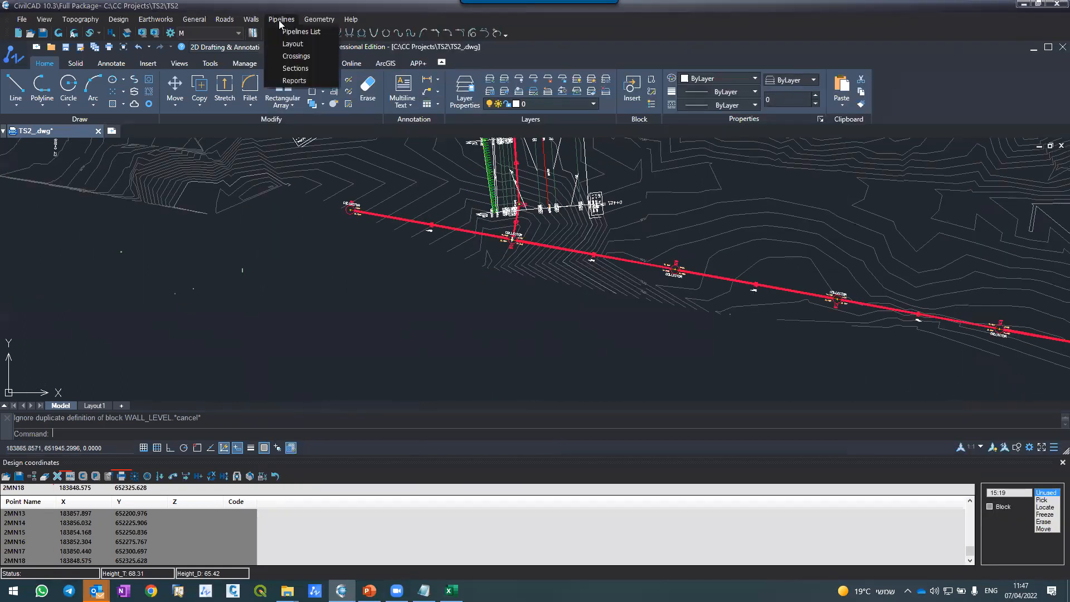
pyautogui.click(287, 71)
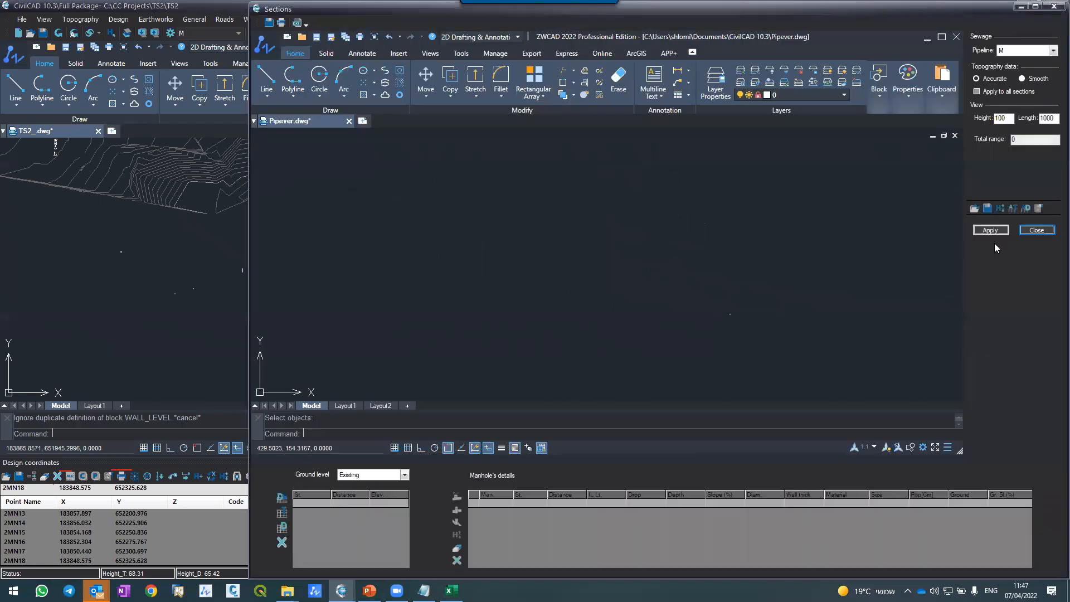
pyautogui.click(987, 230)
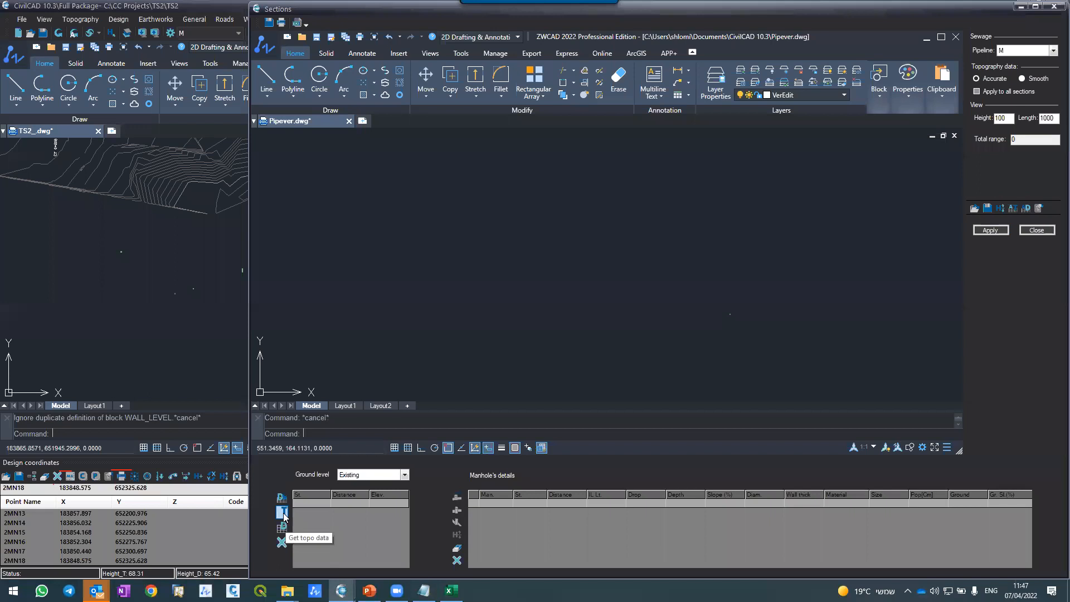
pyautogui.click(1023, 51)
pyautogui.click(1023, 51)
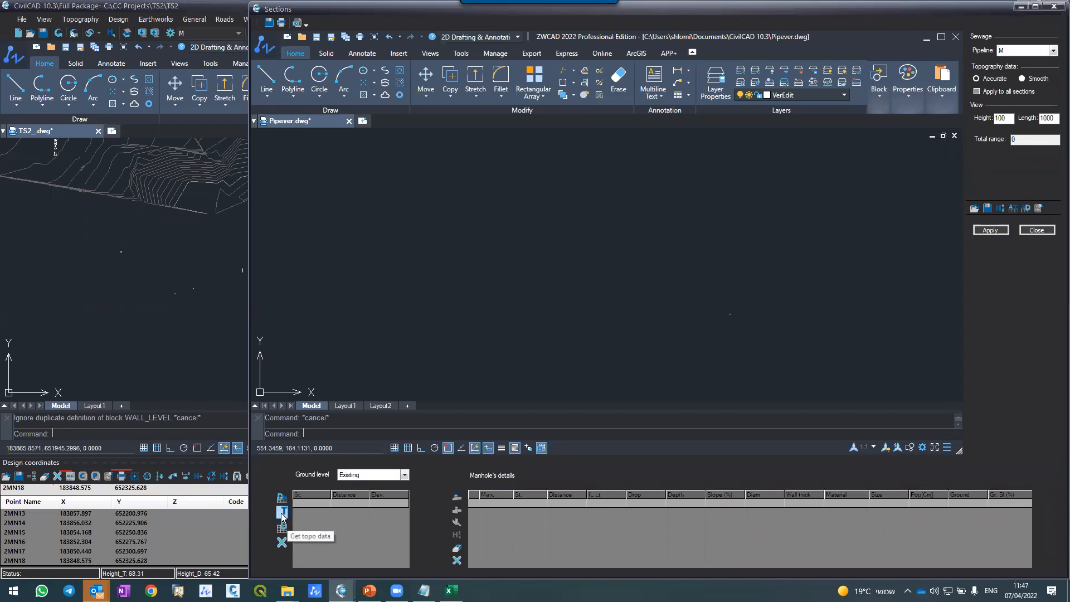
pyautogui.click(282, 513)
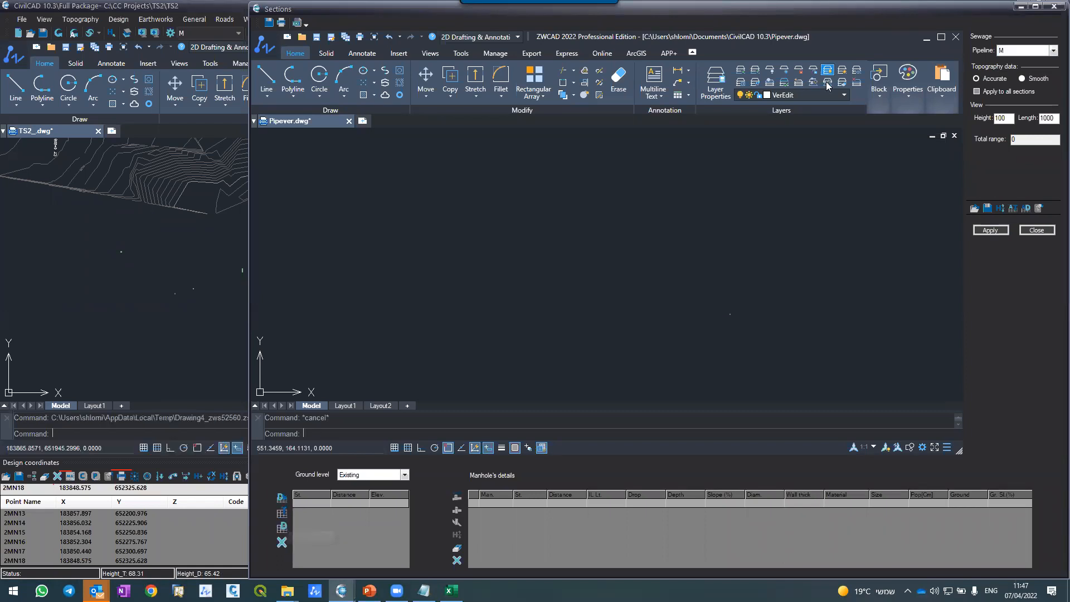
pyautogui.click(1030, 233)
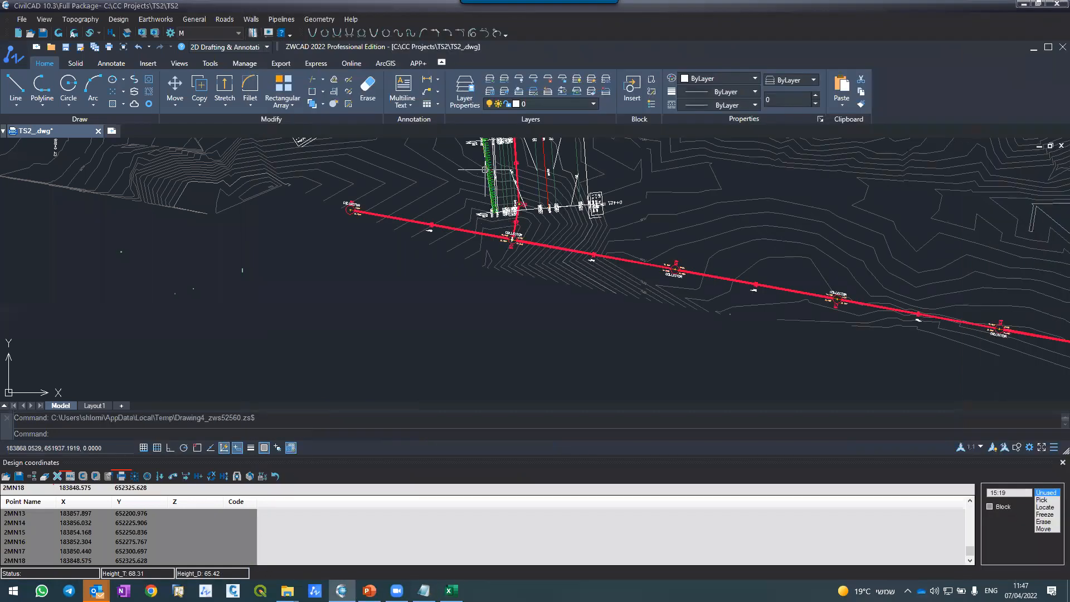
# Step: Inspect the connection of pipeline M to COLLECTOR at manhole 1.9 and close the design coordinates table
pyautogui.scroll(3, 532, 184)
pyautogui.scroll(-2, 537, 166)
pyautogui.scroll(5, 538, 220)
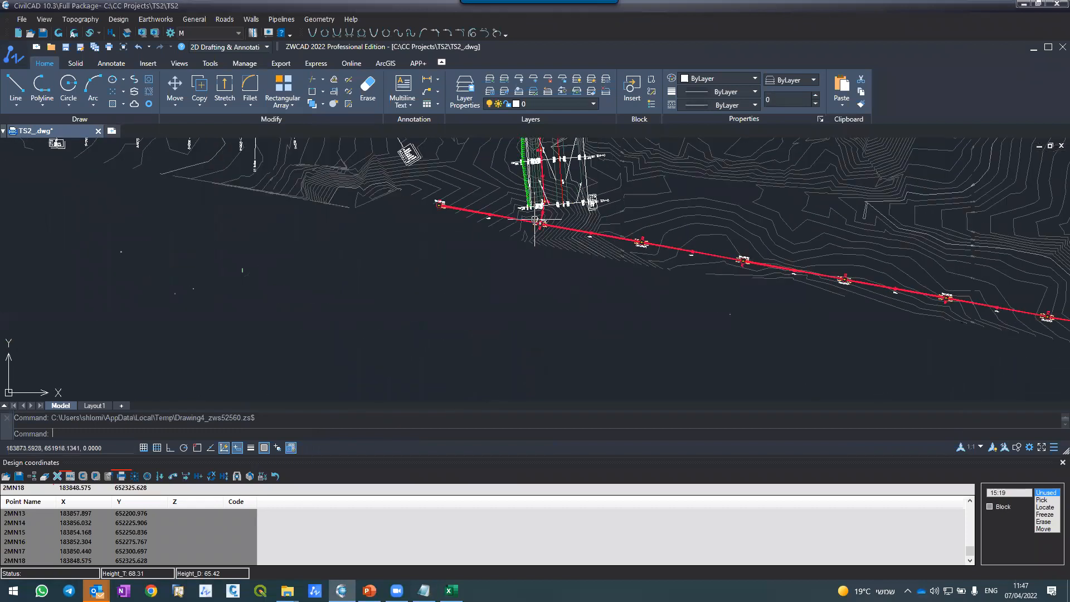
pyautogui.scroll(-2, 538, 218)
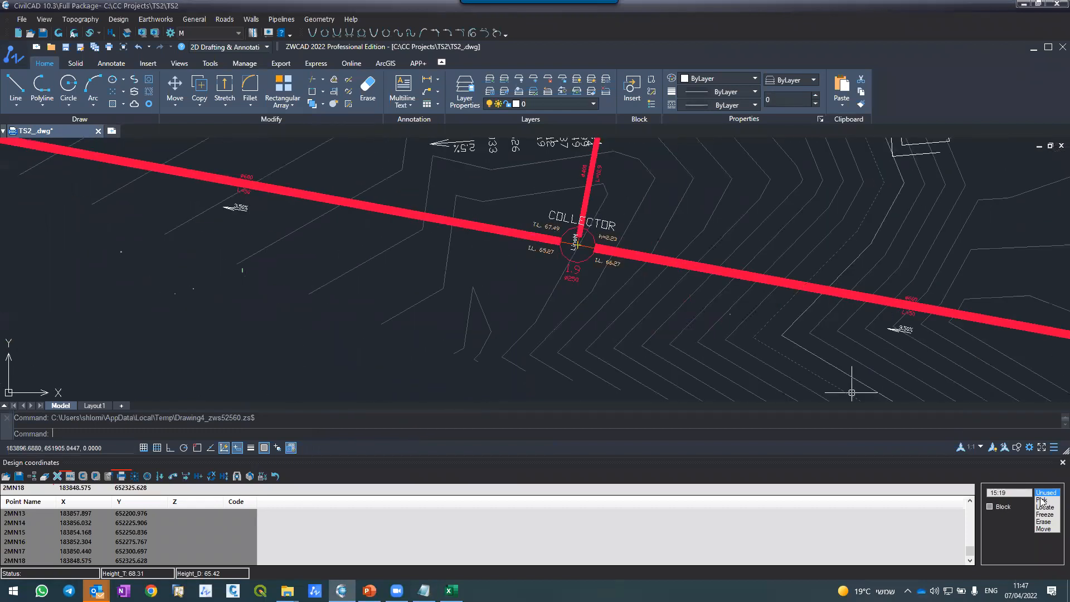
pyautogui.click(1062, 463)
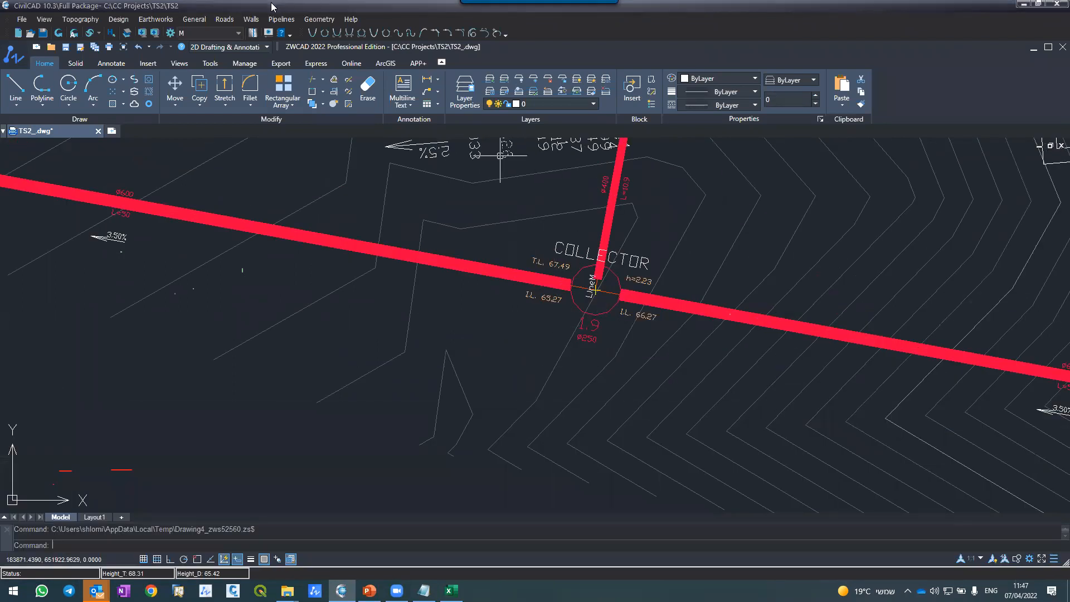
# Step: Generate the sewage Manholes report with the scale set to 1:250, review its data and close it
pyautogui.click(271, 19)
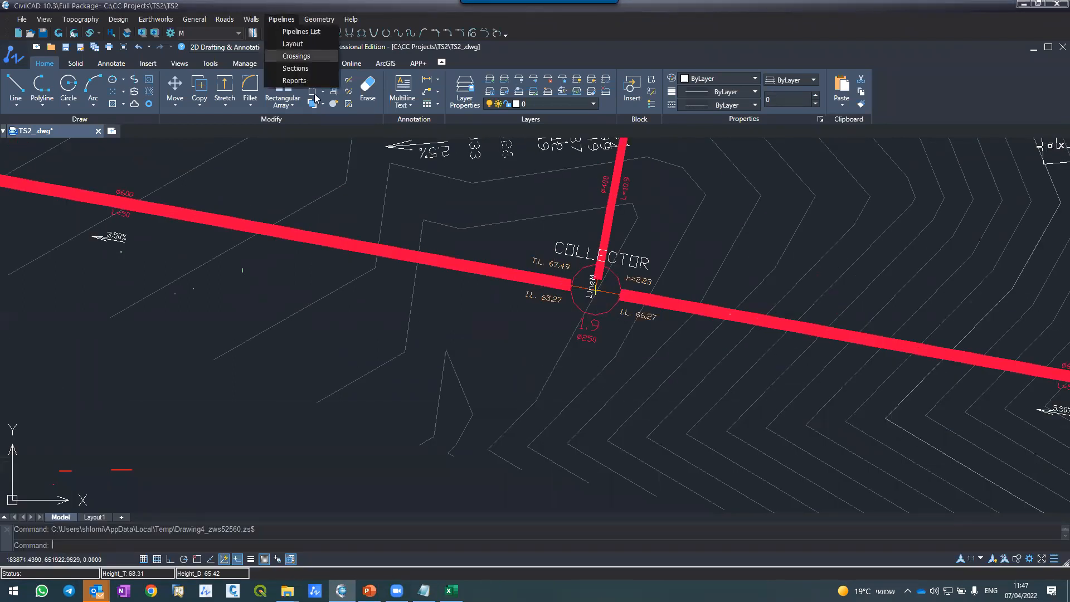
pyautogui.click(294, 80)
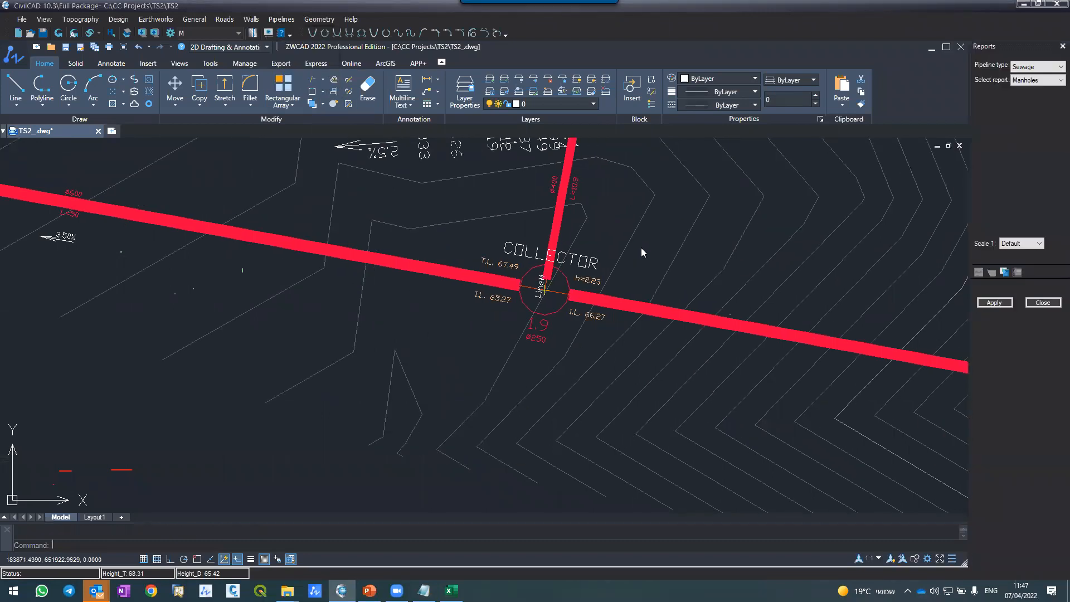
pyautogui.click(1045, 82)
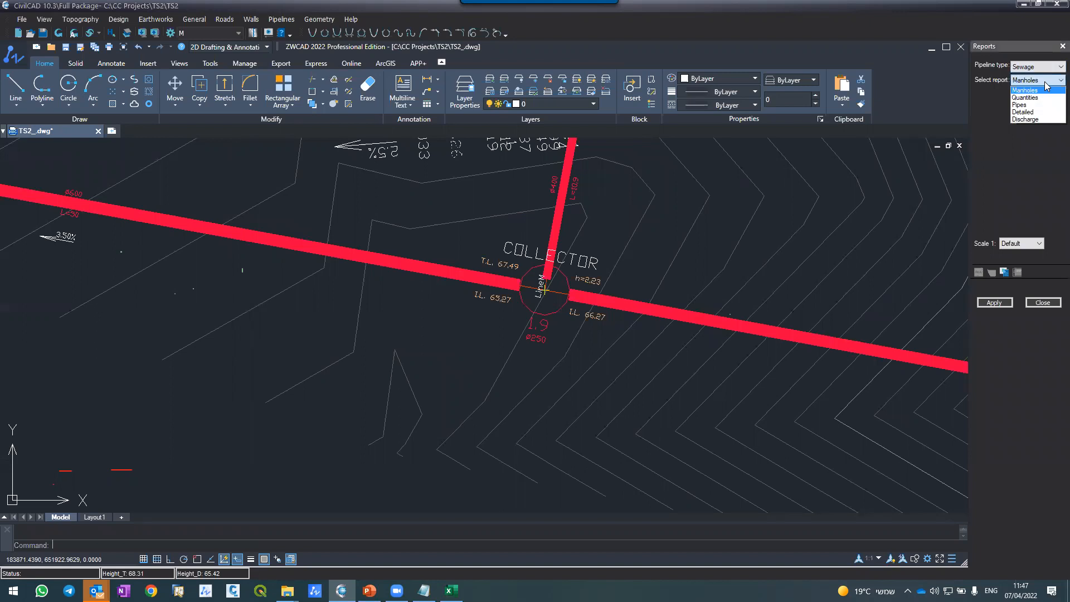
pyautogui.click(1034, 245)
pyautogui.click(1035, 247)
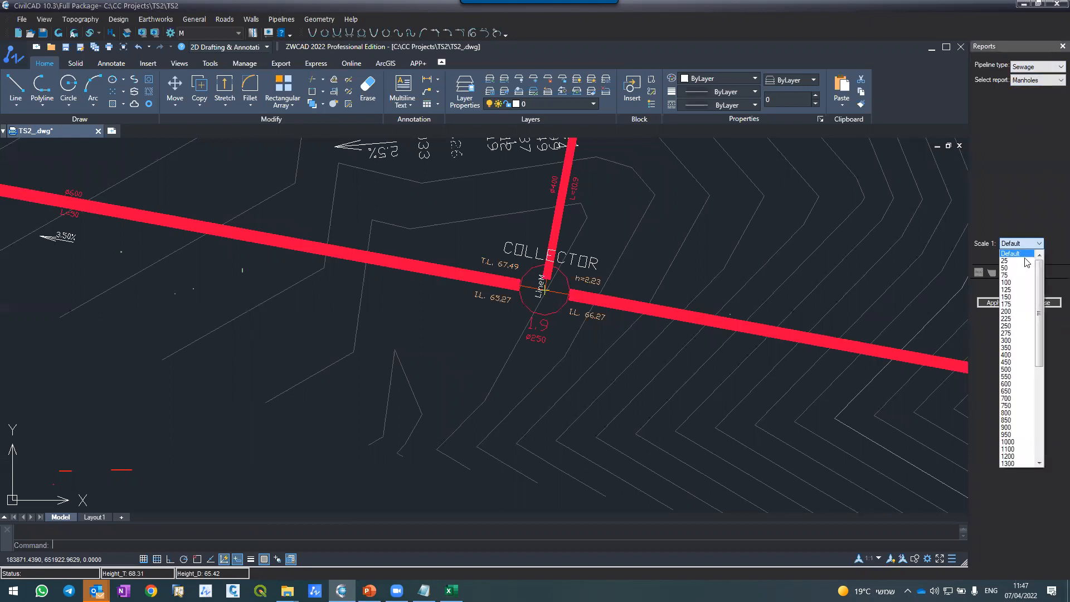
pyautogui.click(1006, 326)
pyautogui.click(994, 303)
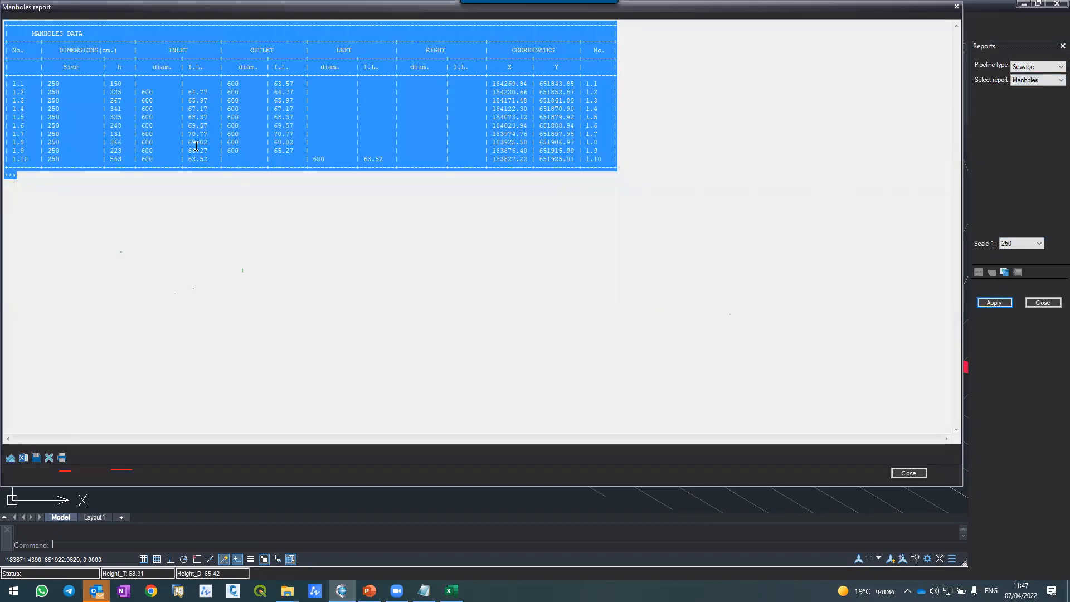
pyautogui.click(194, 144)
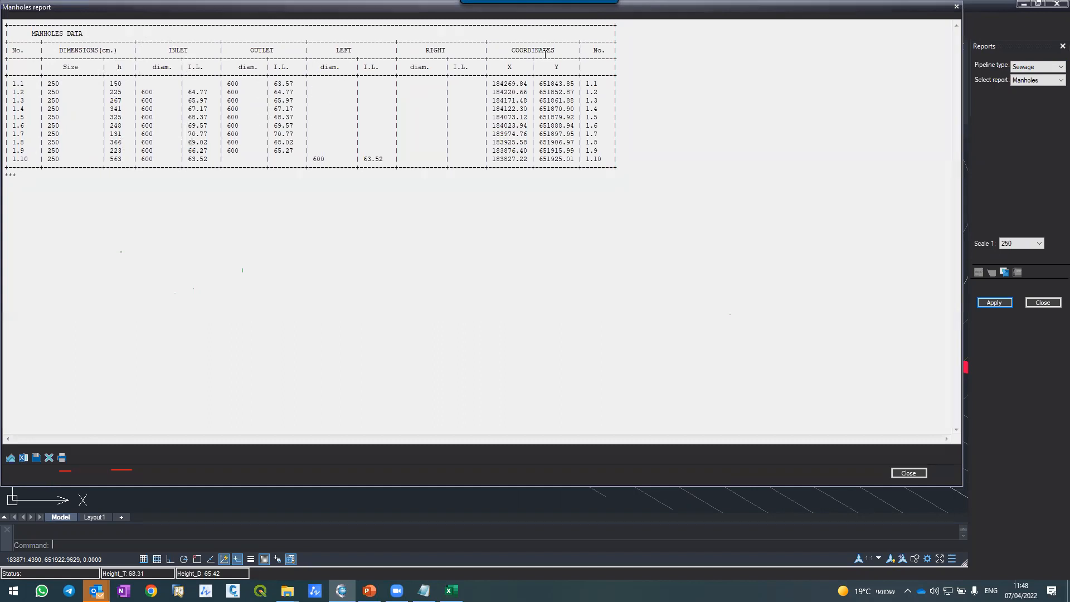
pyautogui.click(908, 473)
# Step: Place the manholes data table in the empty area southwest of the COLLECTOR pipeline and check its contents
pyautogui.click(1005, 272)
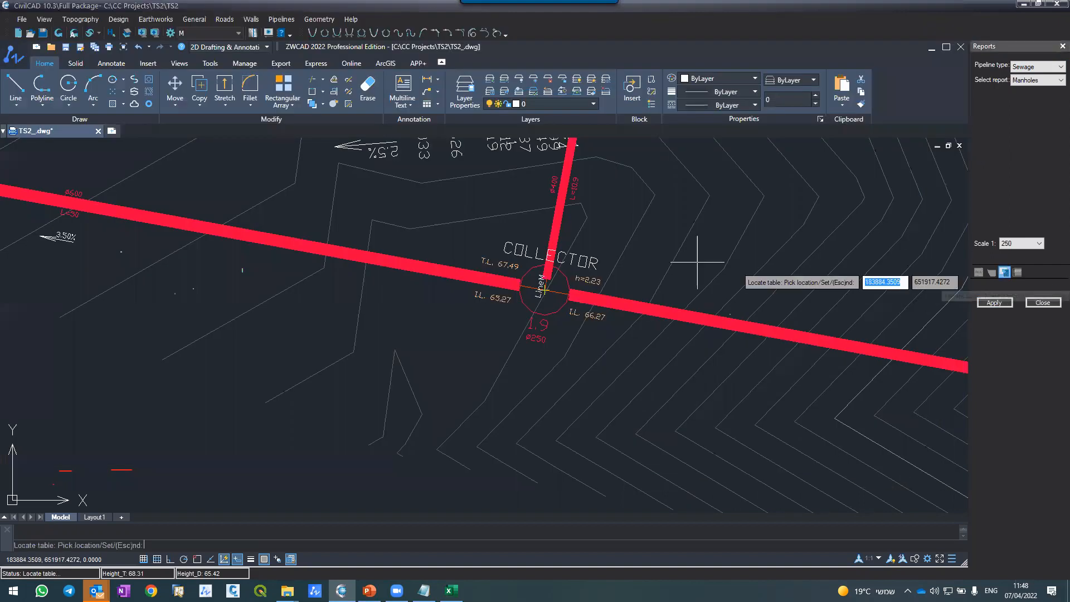
pyautogui.scroll(-6, 641, 279)
pyautogui.scroll(2, 618, 293)
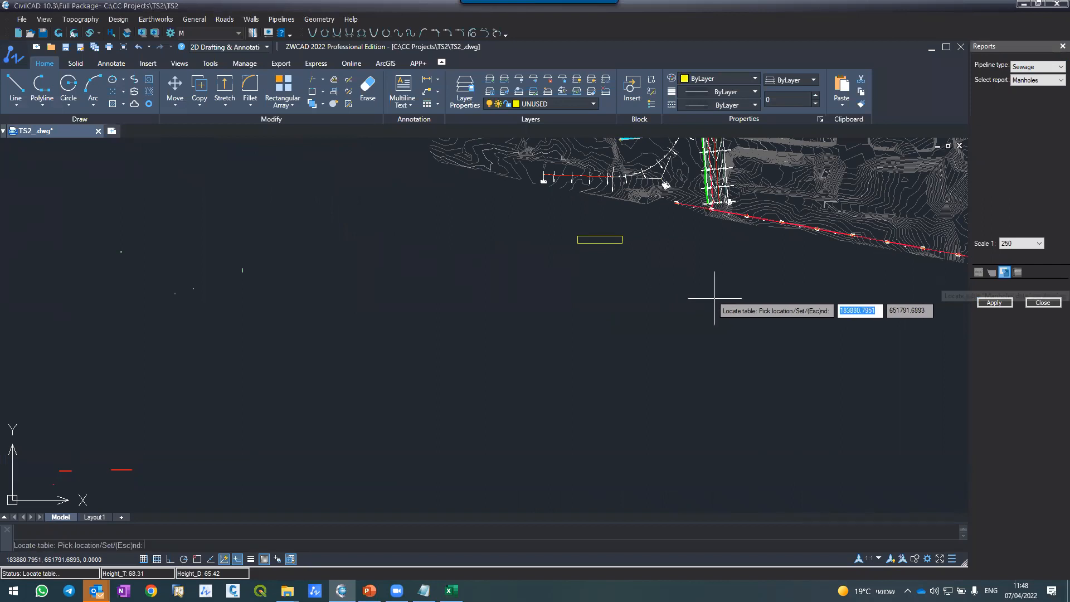
pyautogui.click(714, 298)
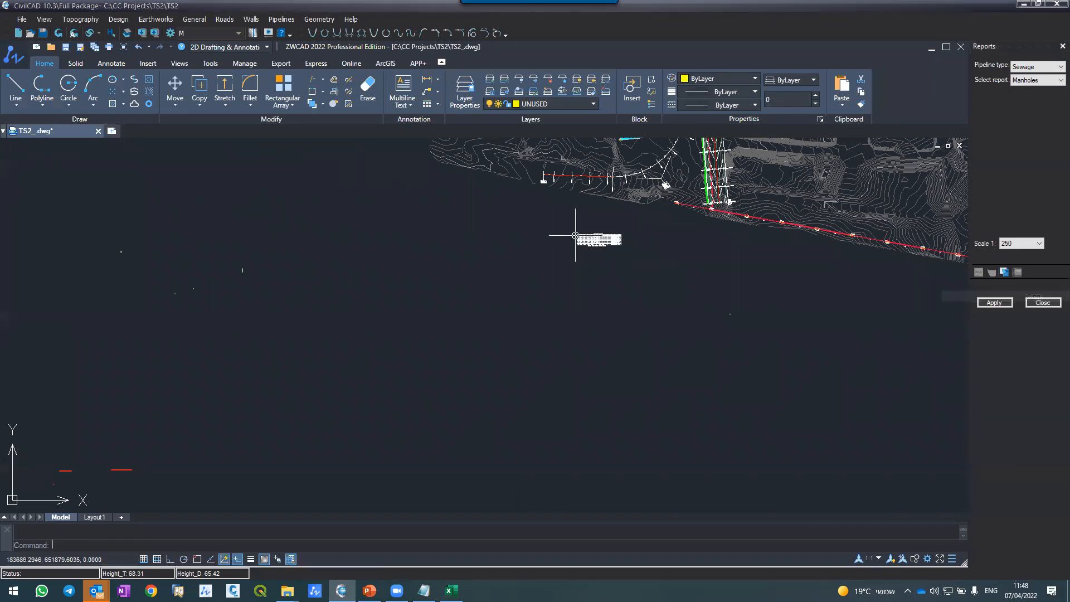
pyautogui.scroll(10, 596, 240)
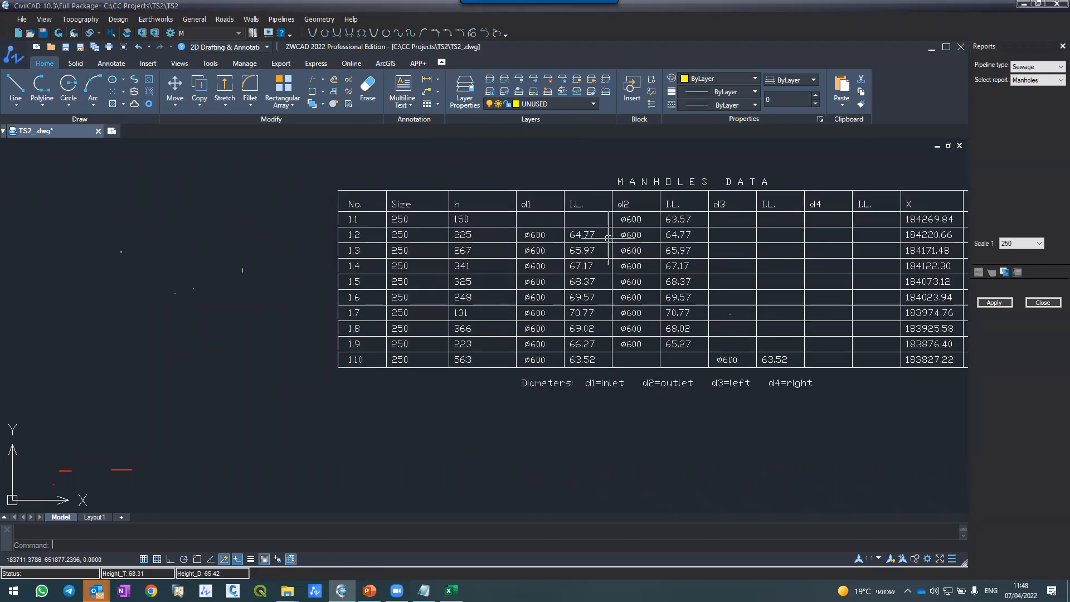
pyautogui.scroll(-1, 613, 245)
pyautogui.scroll(4, 637, 274)
pyautogui.scroll(-10, 636, 274)
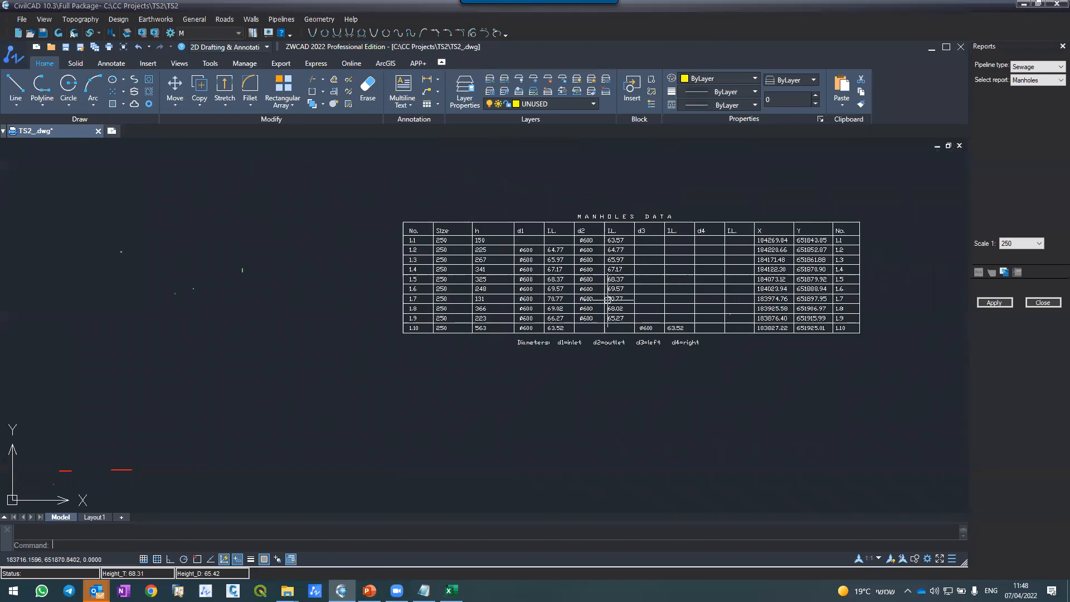
pyautogui.scroll(1, 685, 252)
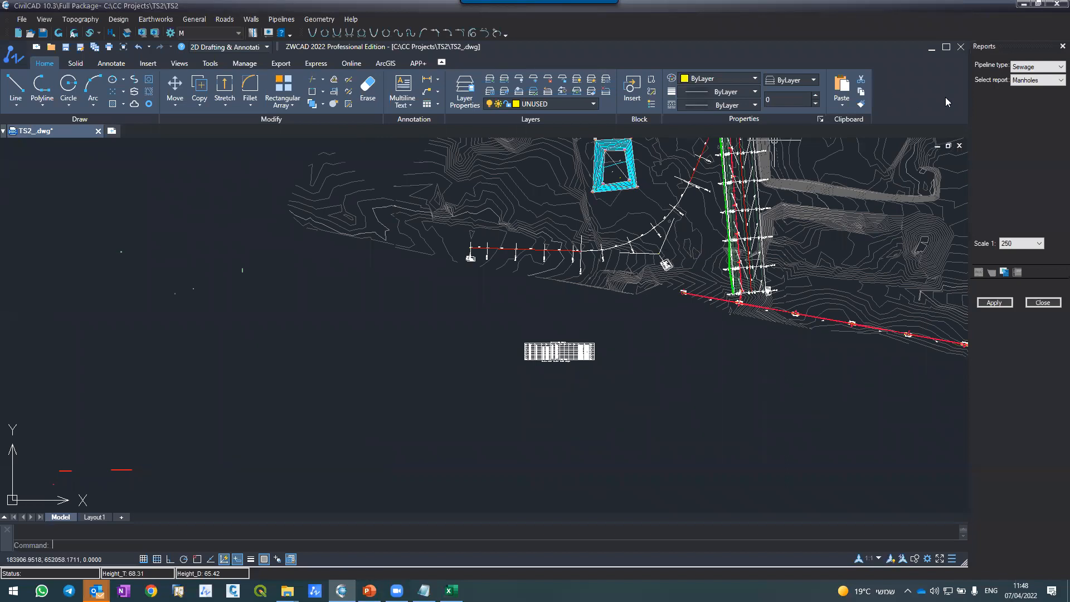
# Step: Generate the sewage Quantities report for the COLLECTOR pipeline and export it to Excel
pyautogui.click(1034, 81)
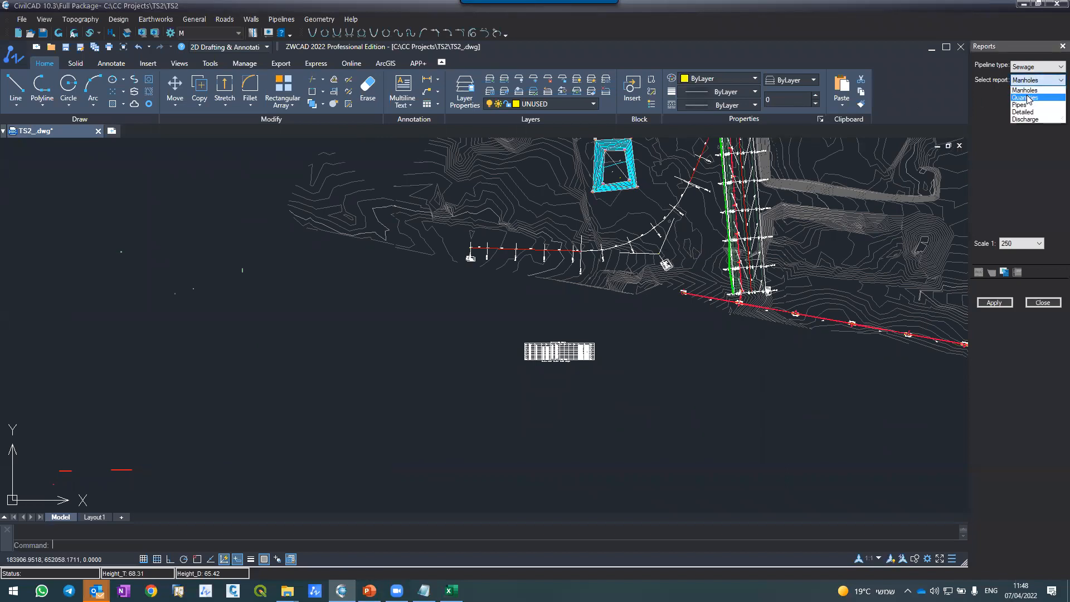
pyautogui.click(1024, 98)
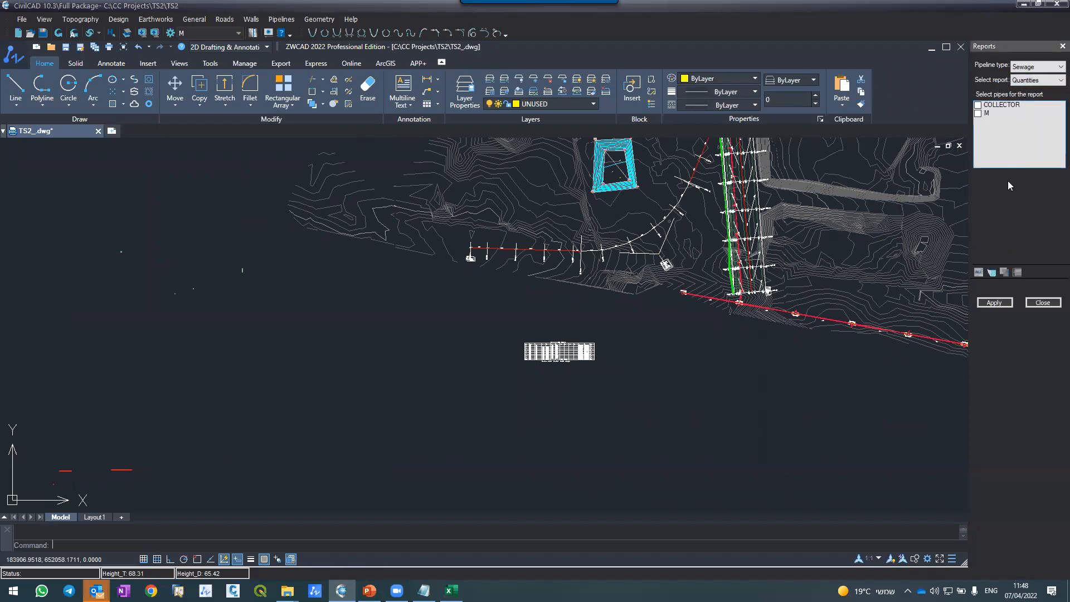
pyautogui.click(979, 106)
pyautogui.click(994, 302)
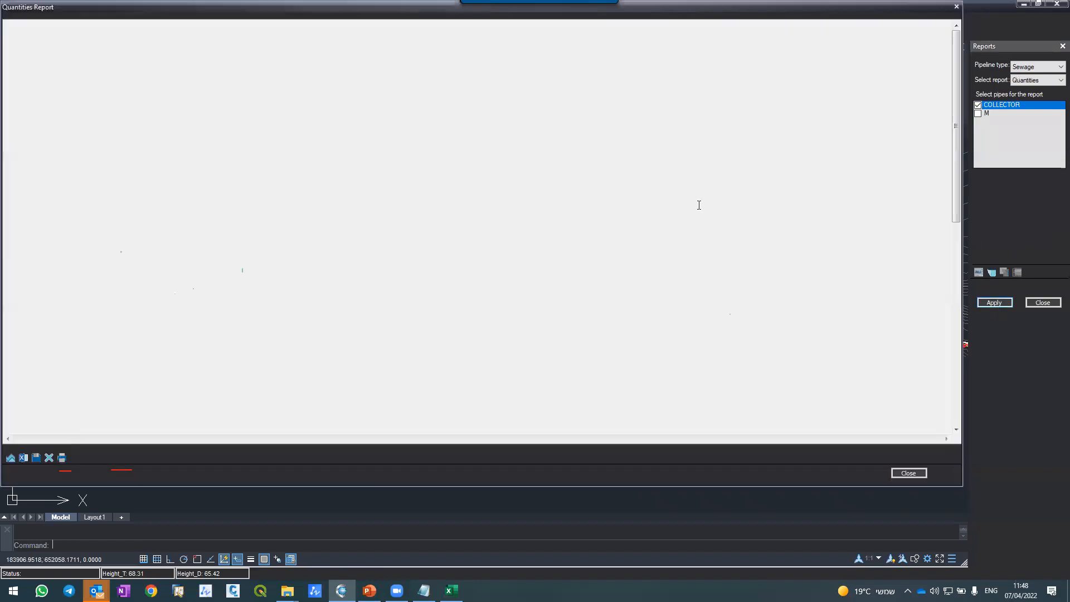
pyautogui.click(68, 109)
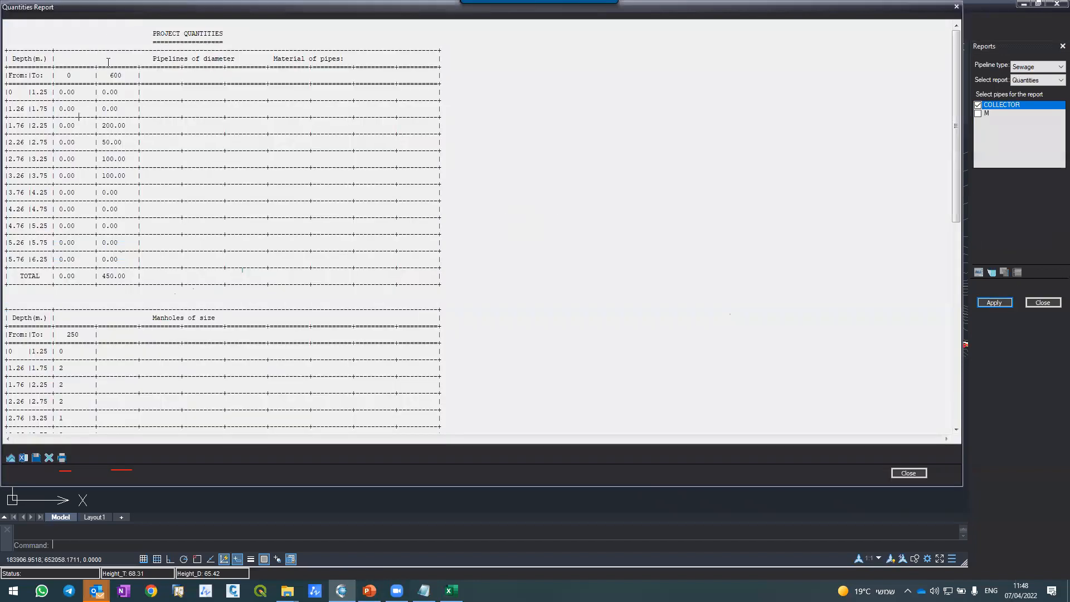
pyautogui.moveTo(110, 72); pyautogui.dragTo(121, 71)
pyautogui.click(22, 457)
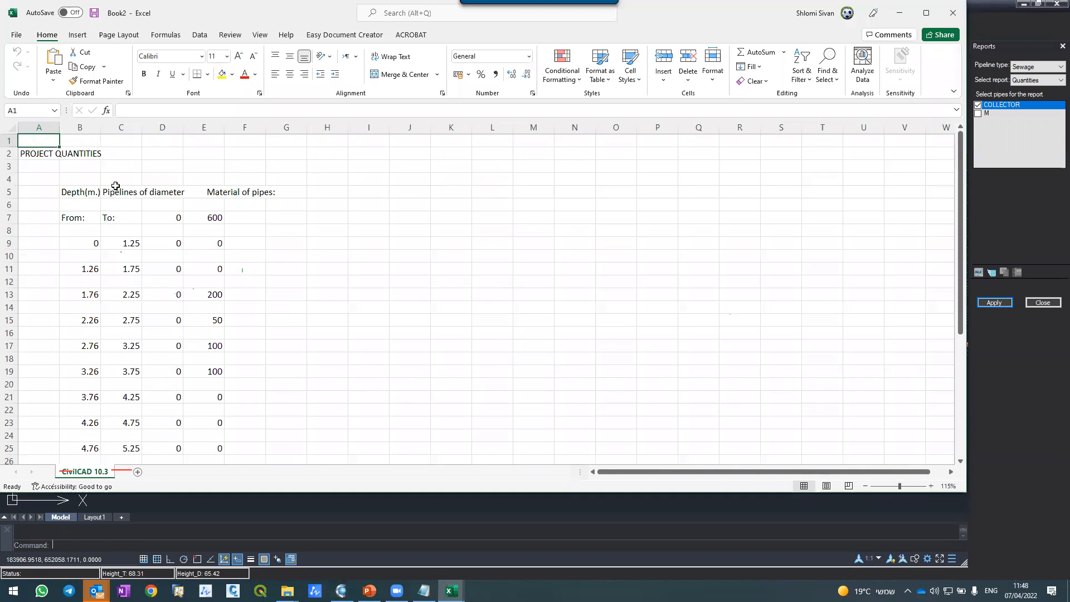
# Step: Apply all borders to the pipeline quantities table in cells B7:E31, from the From/To headings through the TOTAL row
pyautogui.scroll(-1, 114, 184)
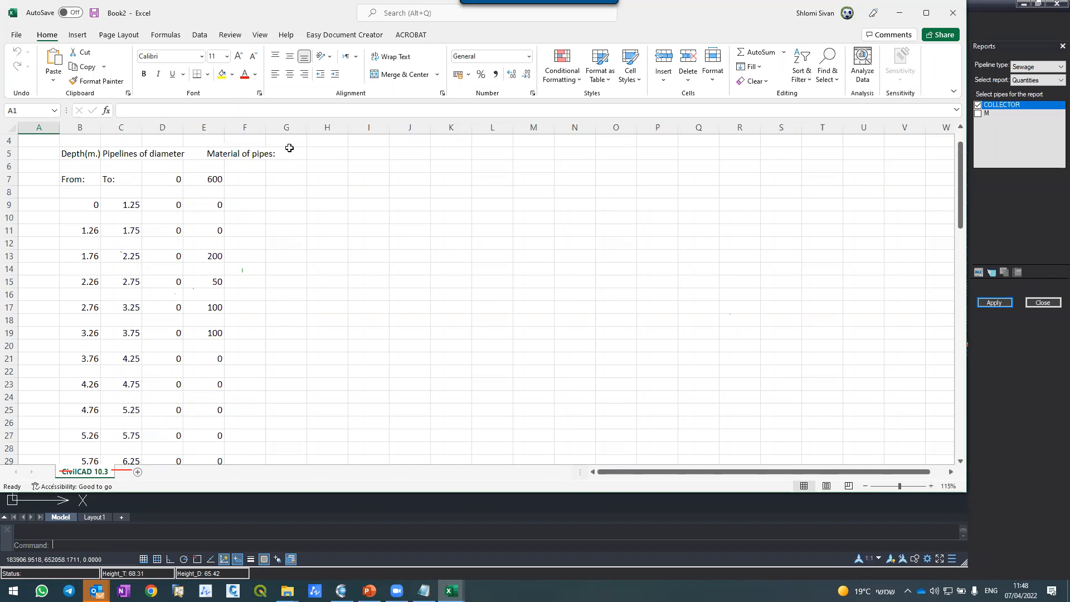
pyautogui.scroll(-1, 238, 160)
pyautogui.scroll(1, 238, 160)
pyautogui.moveTo(96, 178); pyautogui.dragTo(192, 384)
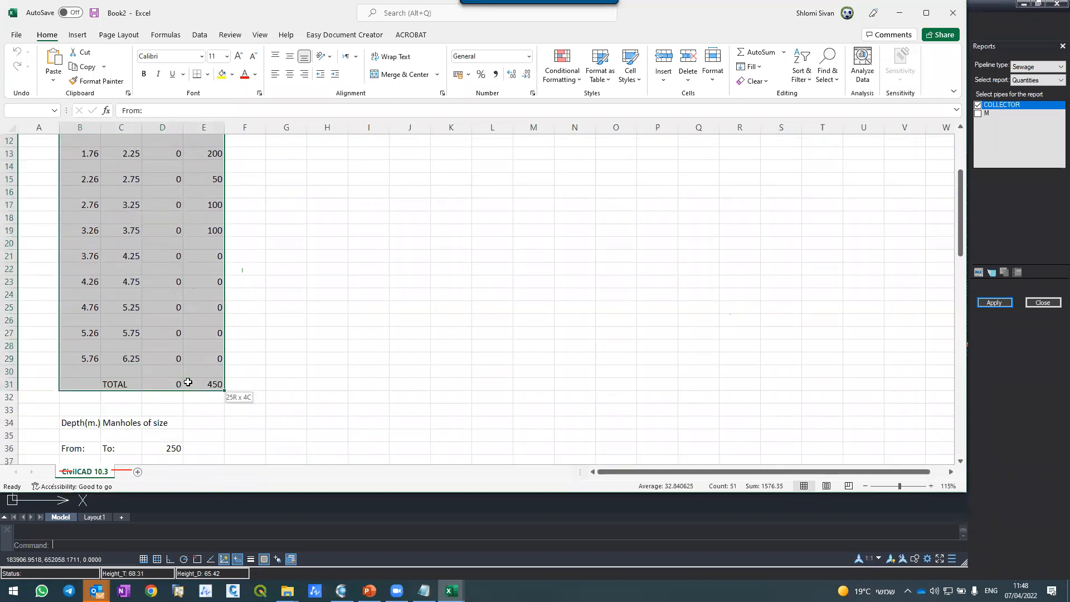
pyautogui.click(208, 75)
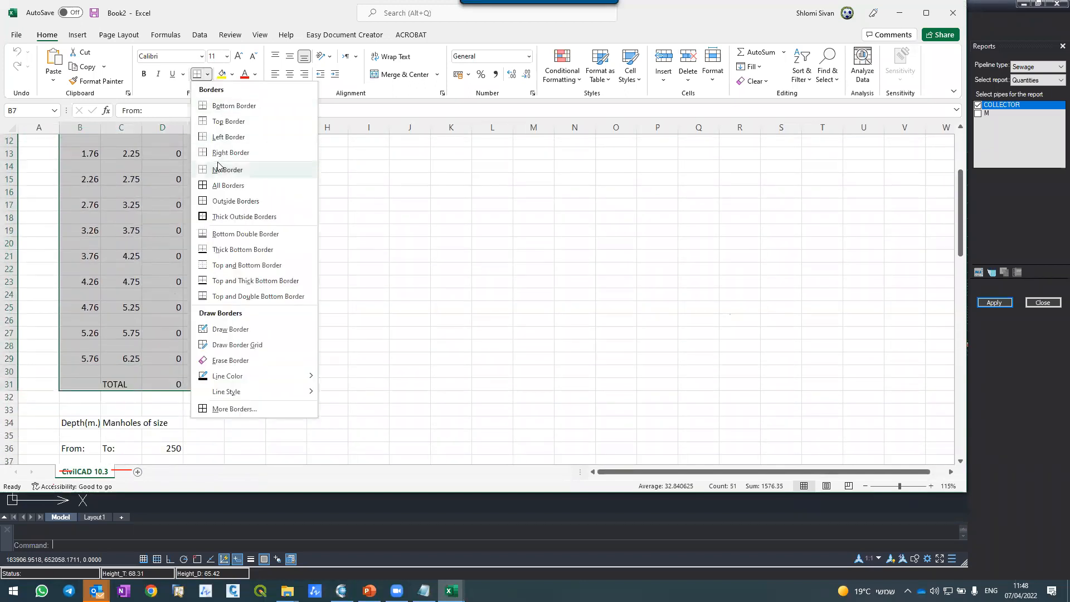
pyautogui.click(227, 183)
pyautogui.scroll(4, 179, 210)
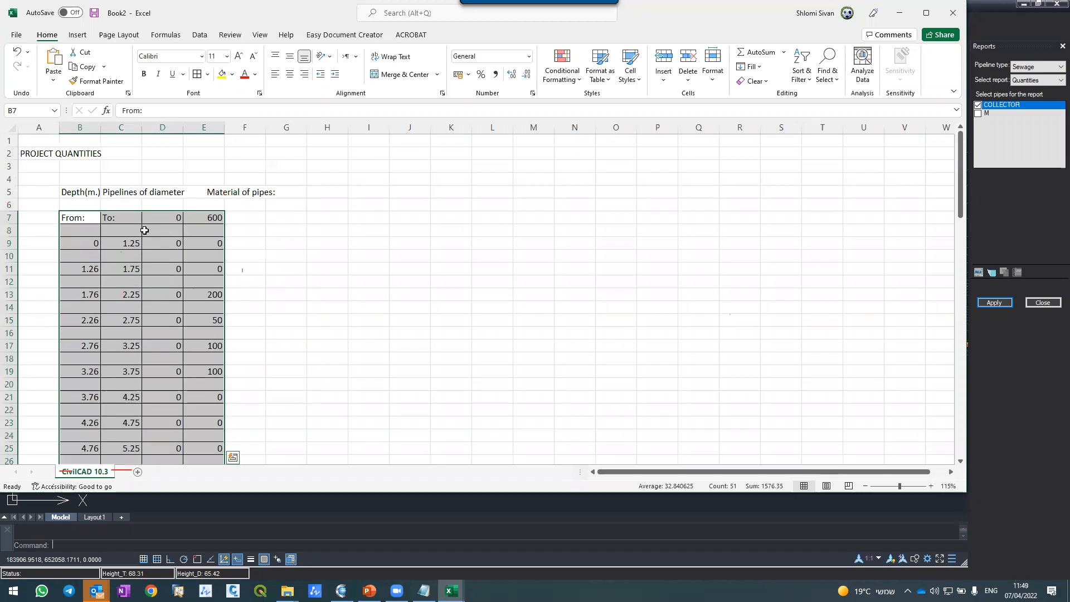
# Step: Examine the depth ranges and the 600 diameter pipe lengths listed for each range, down to the TOTAL row
pyautogui.click(90, 233)
pyautogui.click(94, 242)
pyautogui.click(111, 243)
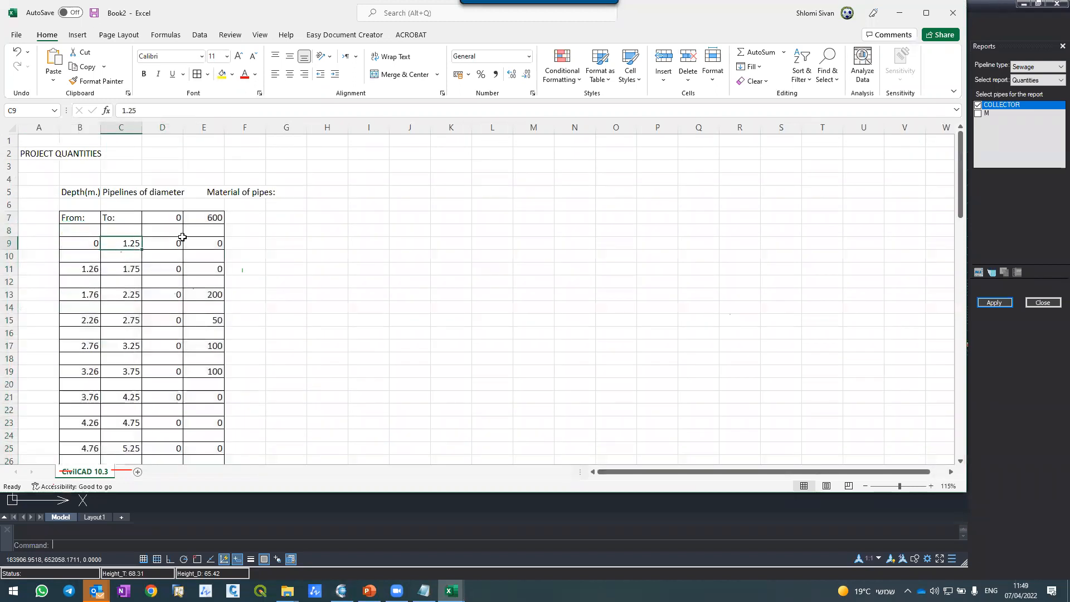
pyautogui.click(89, 295)
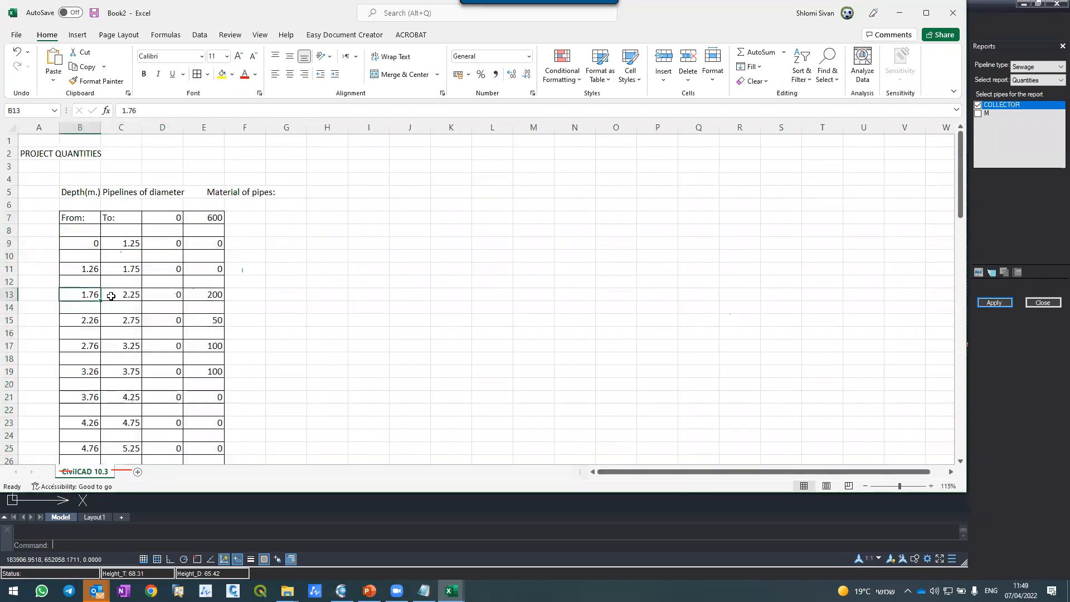
pyautogui.click(137, 295)
pyautogui.click(207, 297)
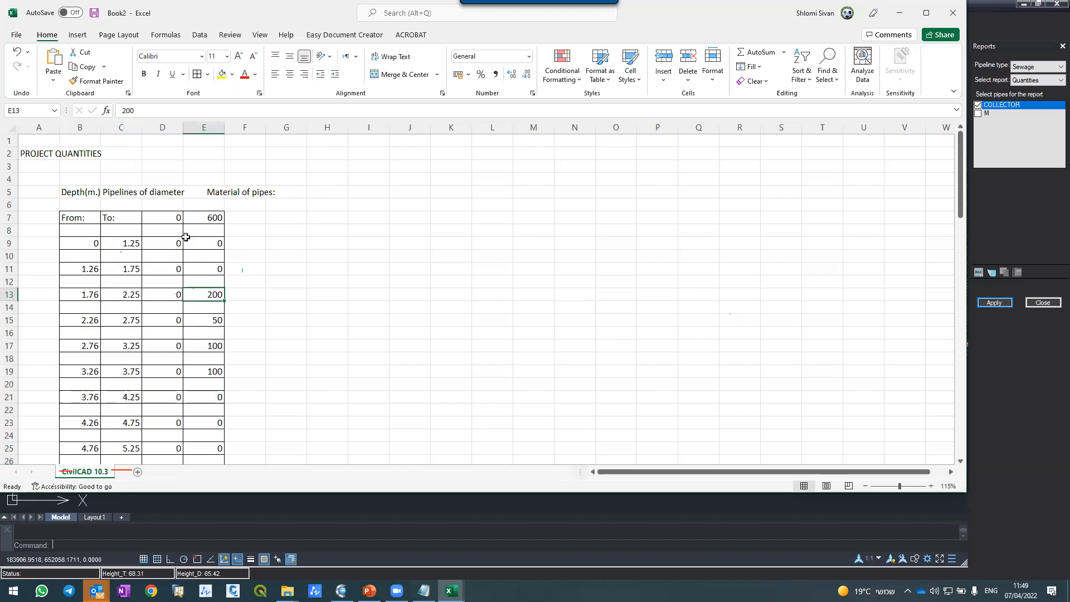
pyautogui.scroll(-1, 177, 199)
pyautogui.scroll(-1, 176, 199)
pyautogui.click(212, 310)
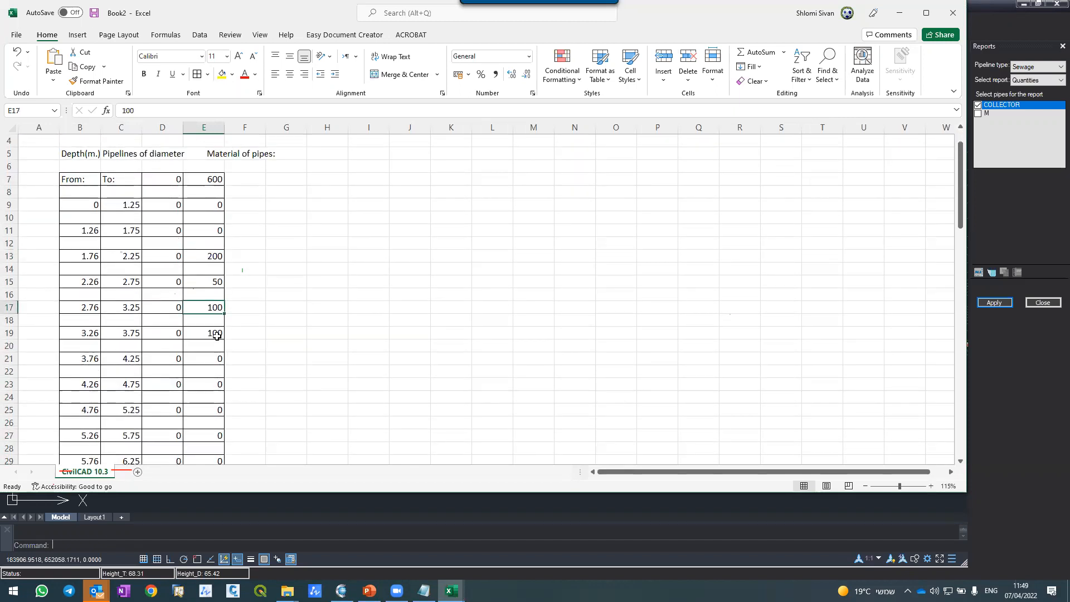
pyautogui.click(196, 335)
pyautogui.scroll(-5, 173, 250)
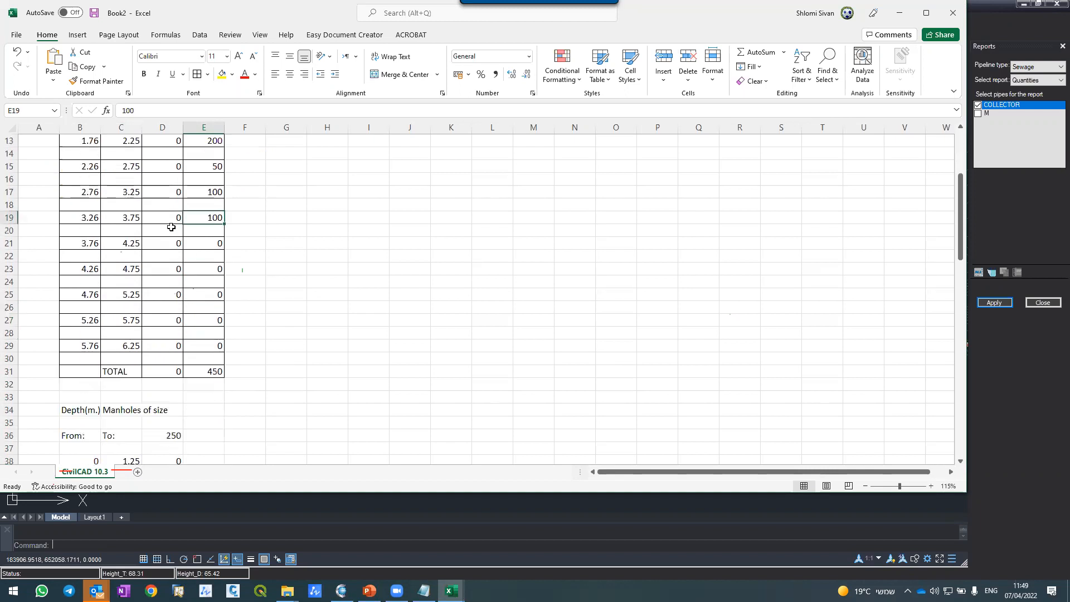
# Step: Examine the manholes by depth range for size 250 and the external drops table below it
pyautogui.scroll(-5, 170, 227)
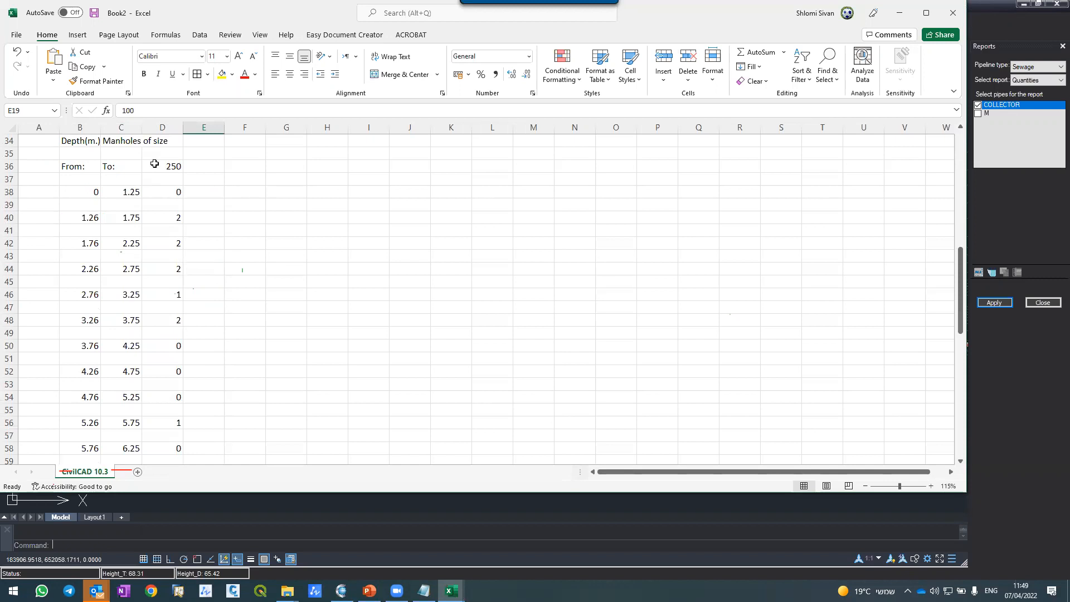
pyautogui.click(154, 163)
pyautogui.scroll(-3, 156, 173)
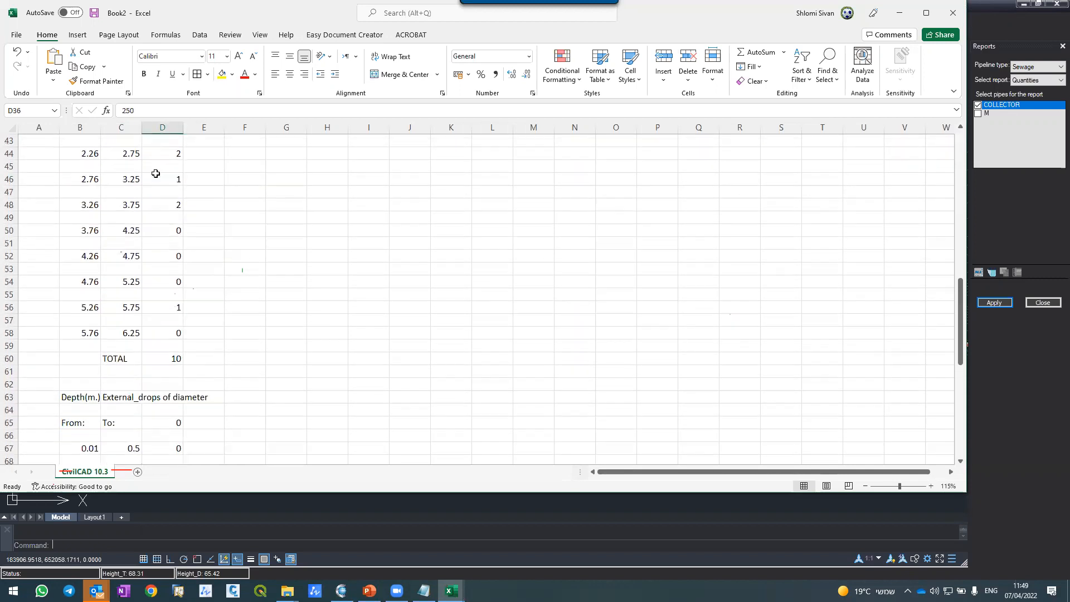
pyautogui.scroll(-4, 156, 175)
pyautogui.scroll(-5, 156, 175)
pyautogui.scroll(8, 156, 175)
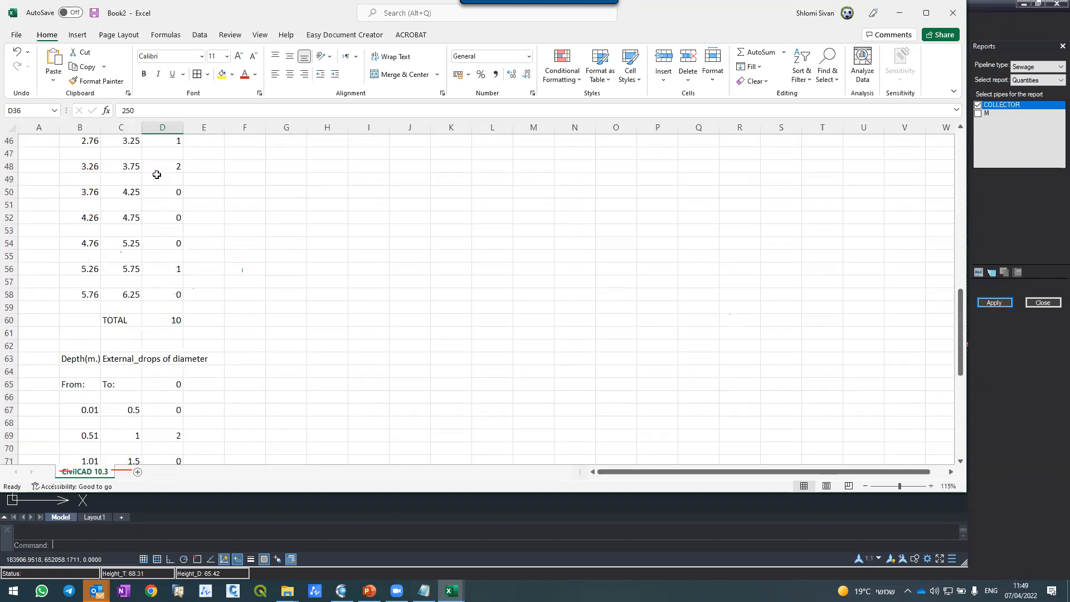
pyautogui.scroll(5, 157, 174)
# Step: Close the Book2 workbook without saving it and close the Quantities Report
pyautogui.click(942, 12)
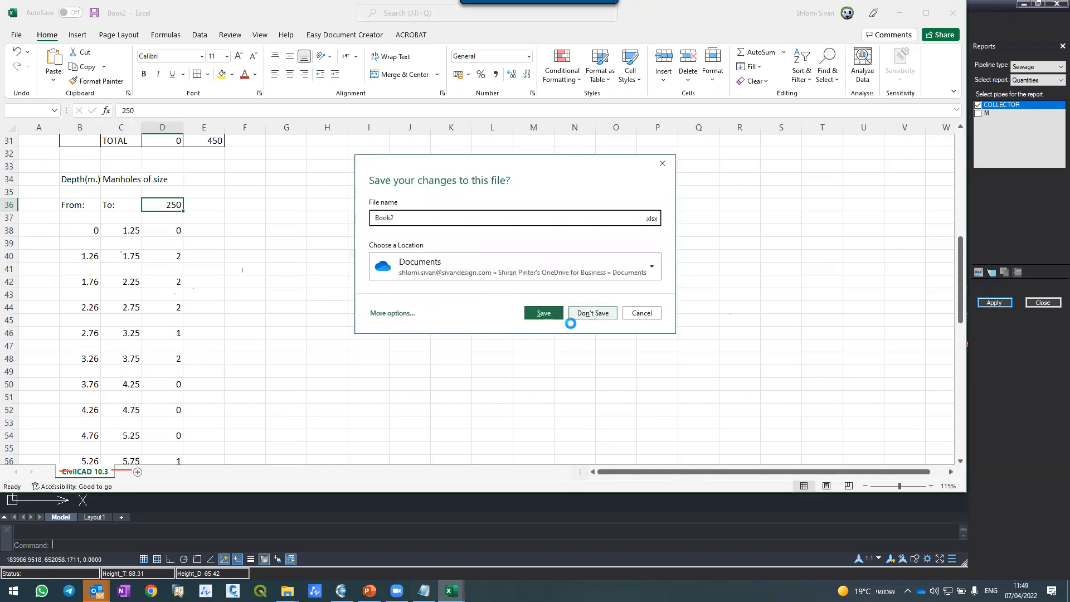
pyautogui.click(574, 314)
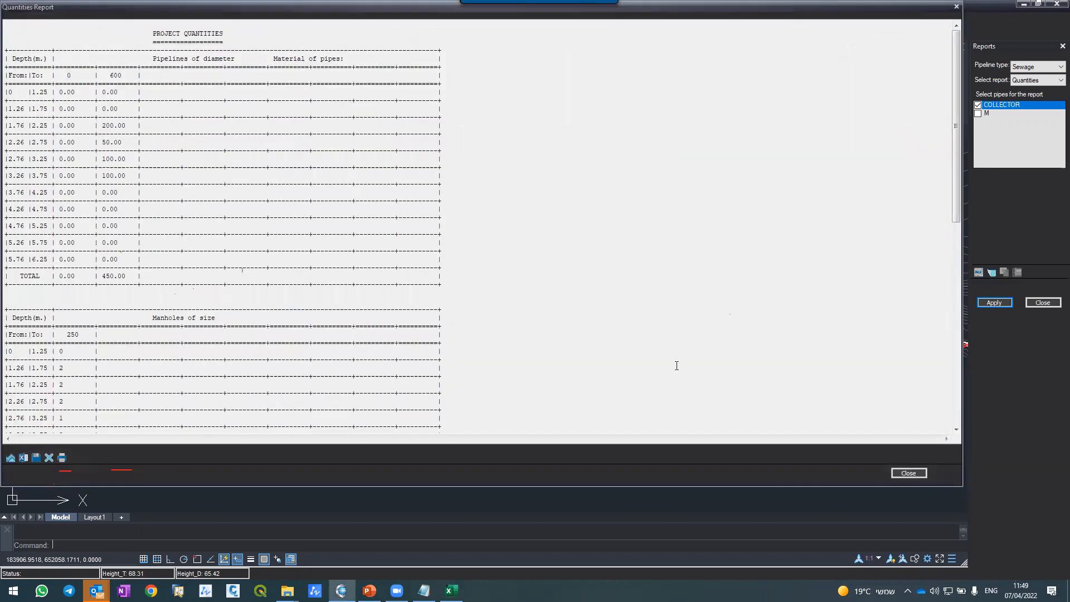
pyautogui.click(909, 473)
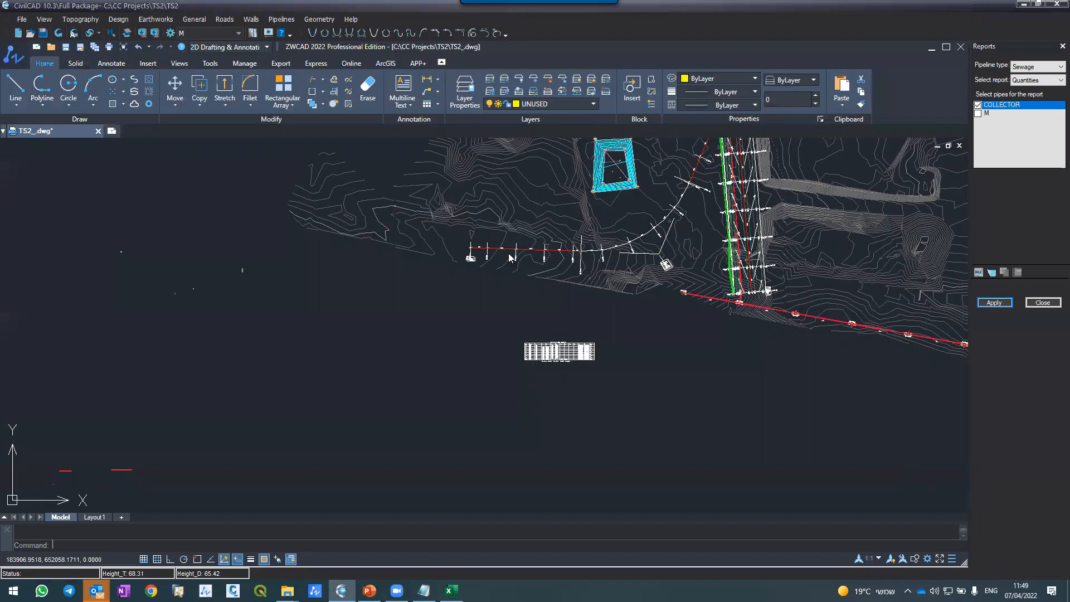
# Step: Inspect the first manholes of pipeline M around station 0+025 and close the Reports tool
pyautogui.scroll(-4, 497, 274)
pyautogui.scroll(6, 514, 234)
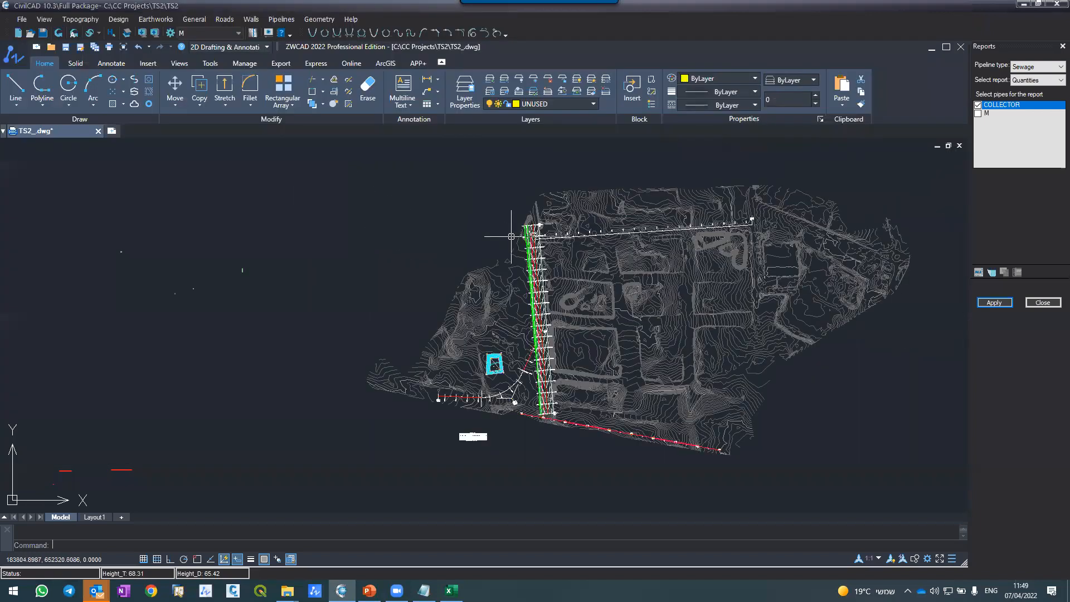
pyautogui.scroll(3, 552, 251)
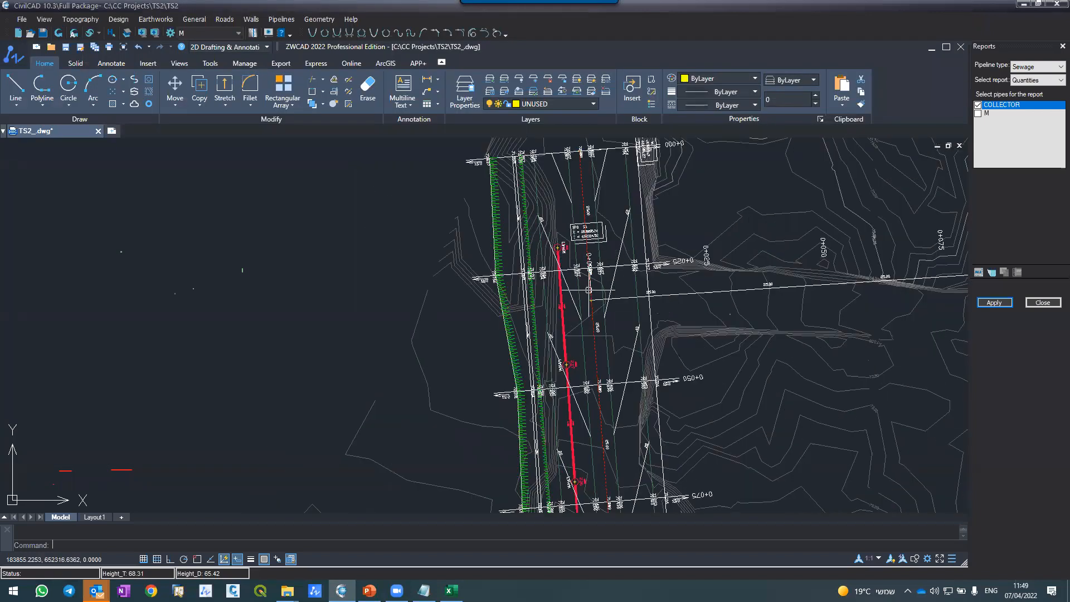
pyautogui.scroll(2, 589, 291)
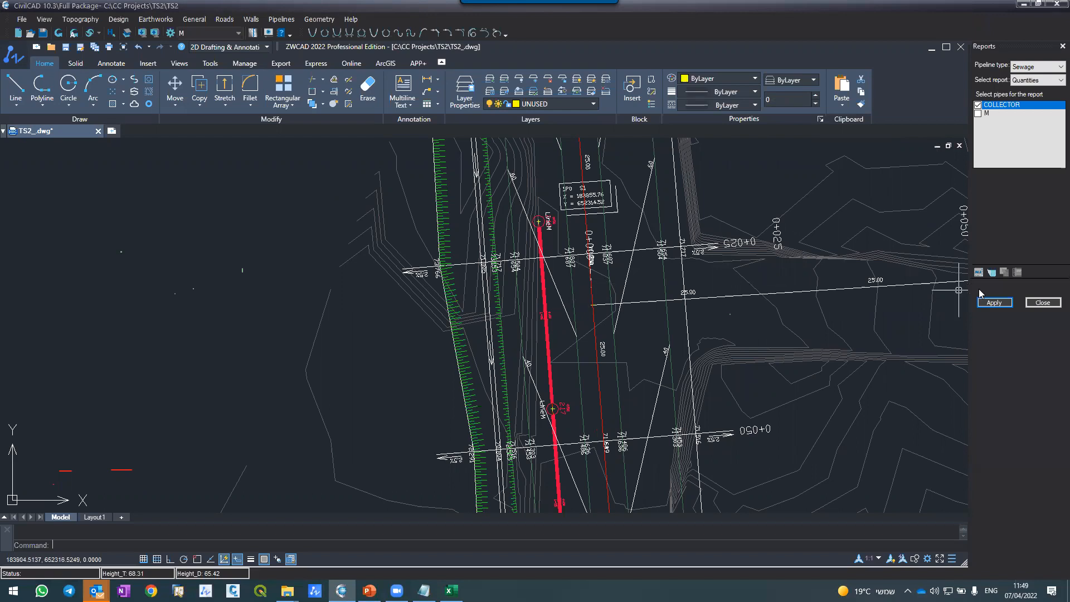
pyautogui.click(1042, 303)
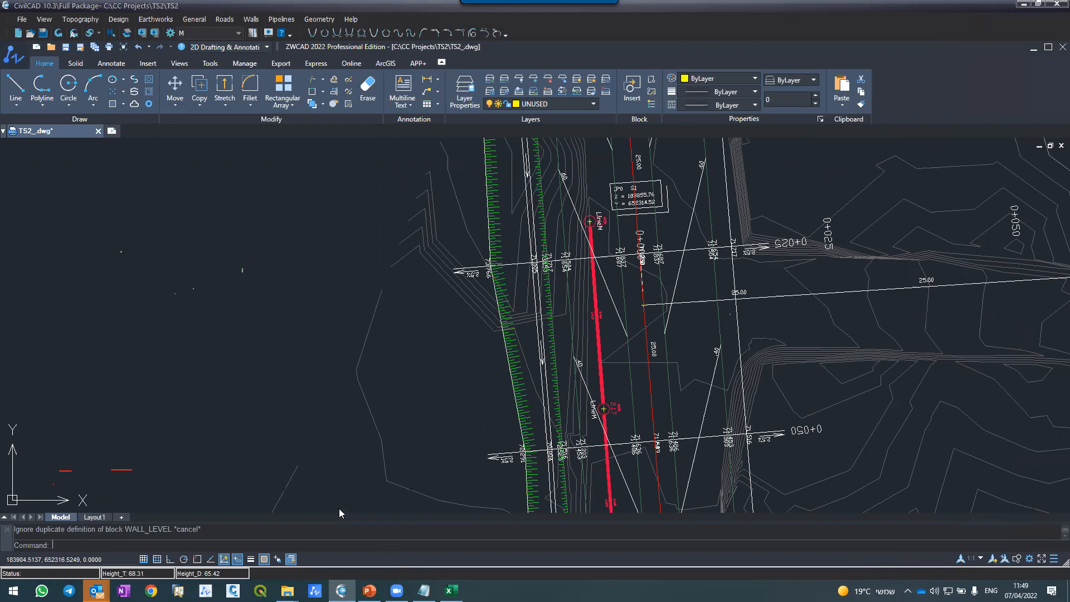
# Step: Switch to the Notepad notes, maximize them and place the cursor at the end of the "SSD recom." line
pyautogui.moveTo(423, 590)
pyautogui.click(424, 538)
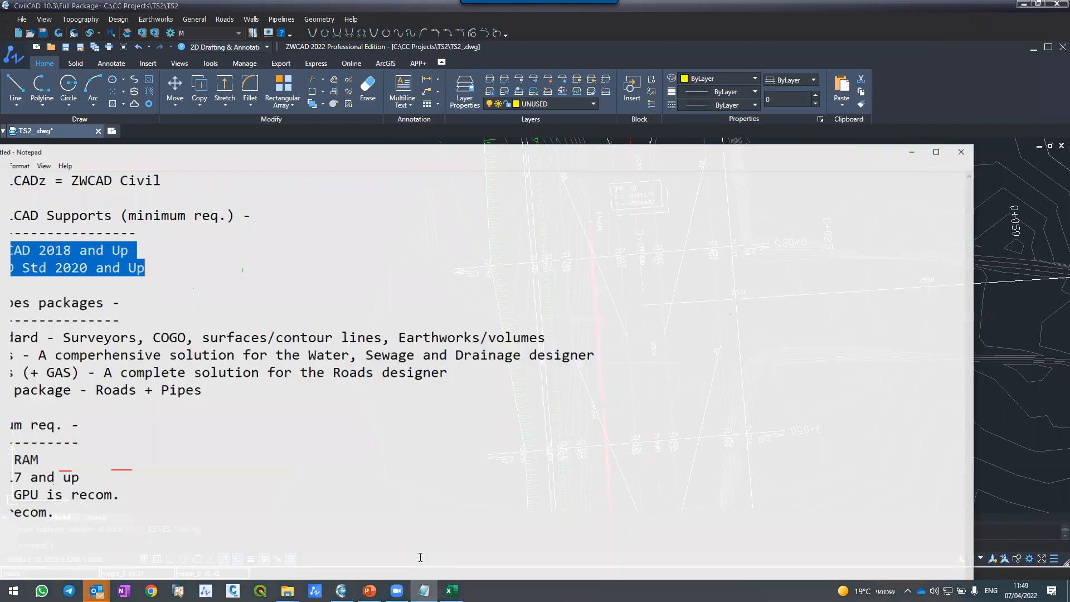
pyautogui.doubleClick(340, 149)
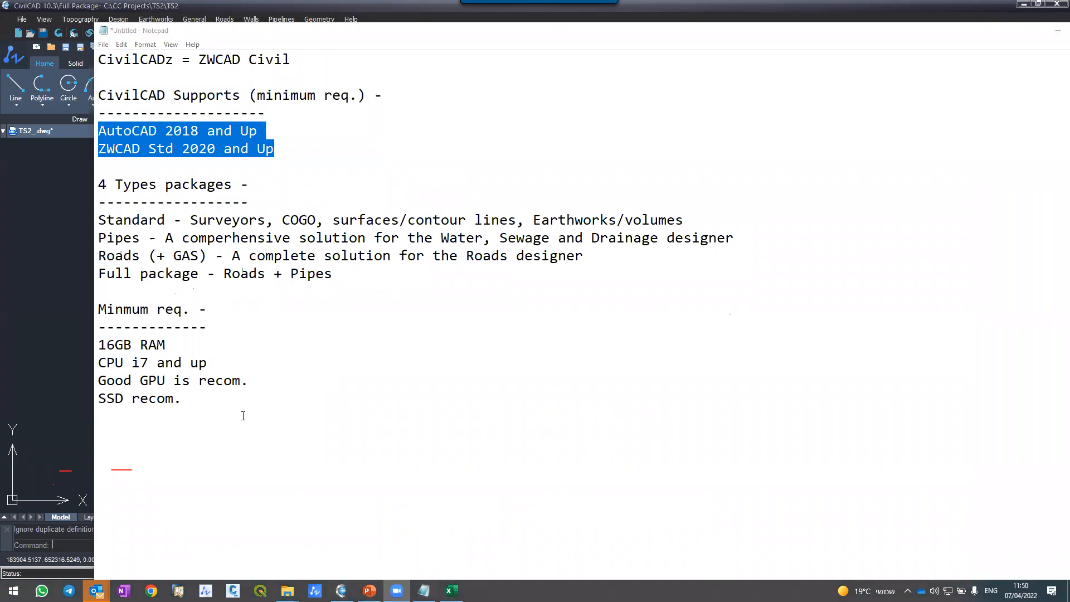
pyautogui.moveTo(138, 422); pyautogui.dragTo(177, 432)
pyautogui.click(185, 409)
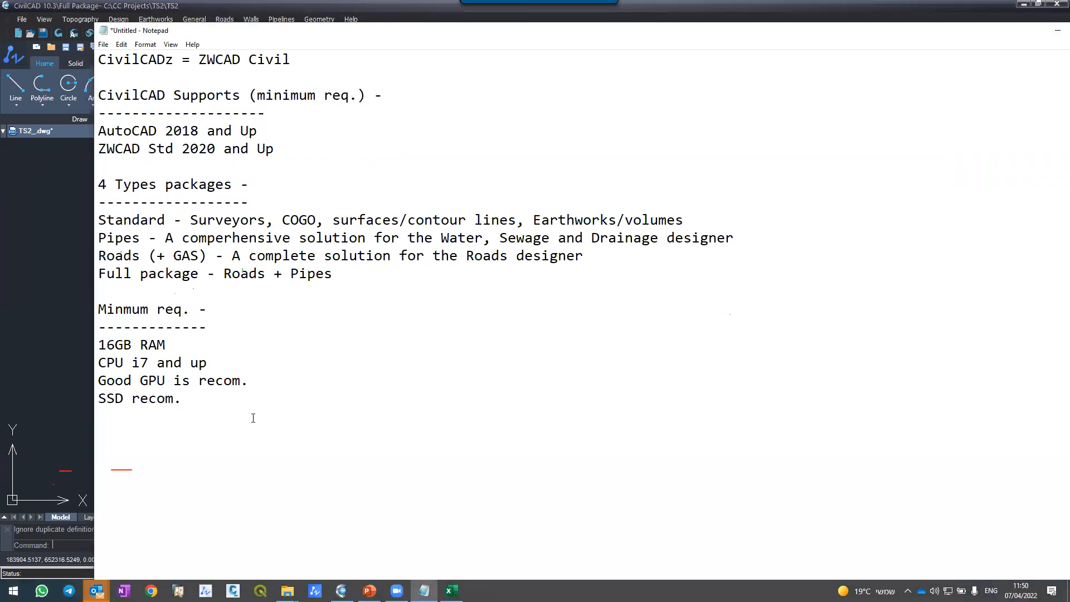
# Step: Add the heading "Installments plan -" below the minimum requirements, leaving a blank line before it and underlining it with dashes
pyautogui.press('Return')
pyautogui.press('Return')
pyautogui.write('Installments plan -')
pyautogui.press('Return')
pyautogui.write('-------------------')
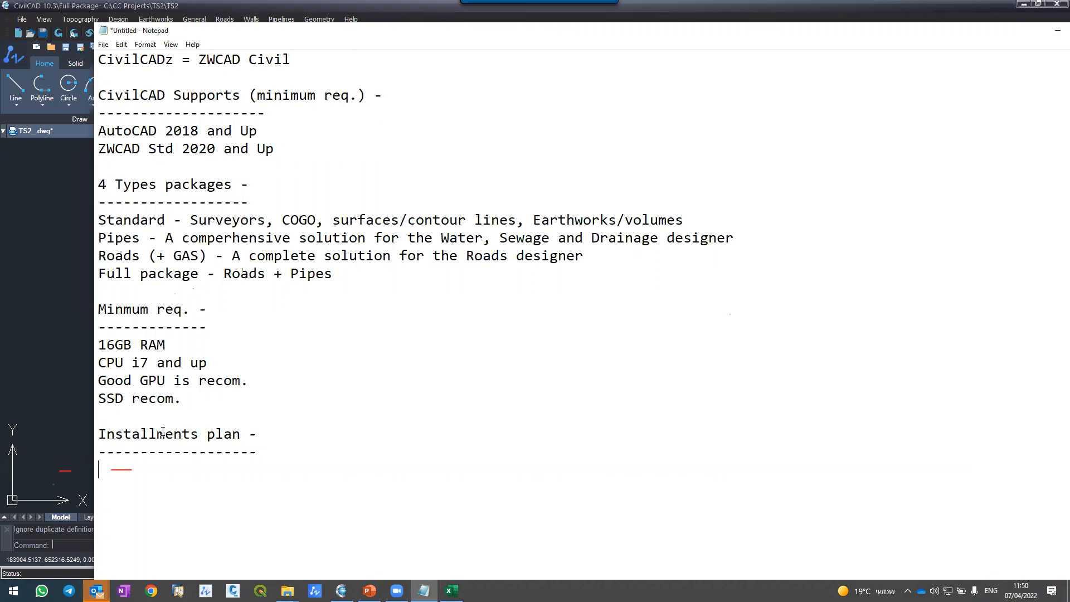
# Step: Write "Buy over 3-4y" under the Installments plan heading and minimize the notes to return to the CivilCAD drawing
pyautogui.write('Buy over 3-4y')
pyautogui.press('BackSpace')
pyautogui.write('y')
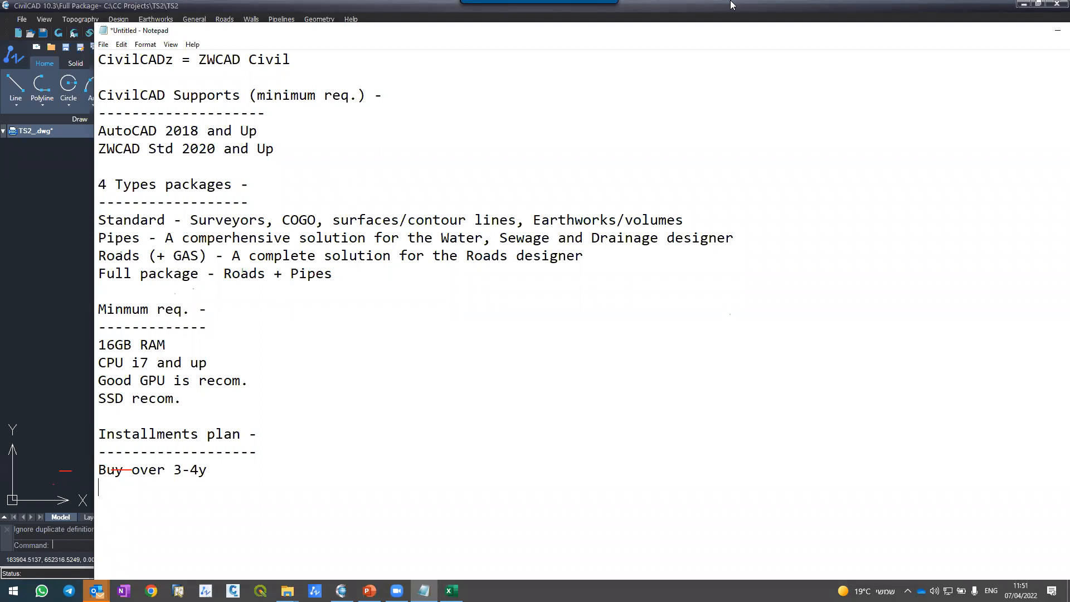
pyautogui.moveTo(676, 30); pyautogui.dragTo(611, 127)
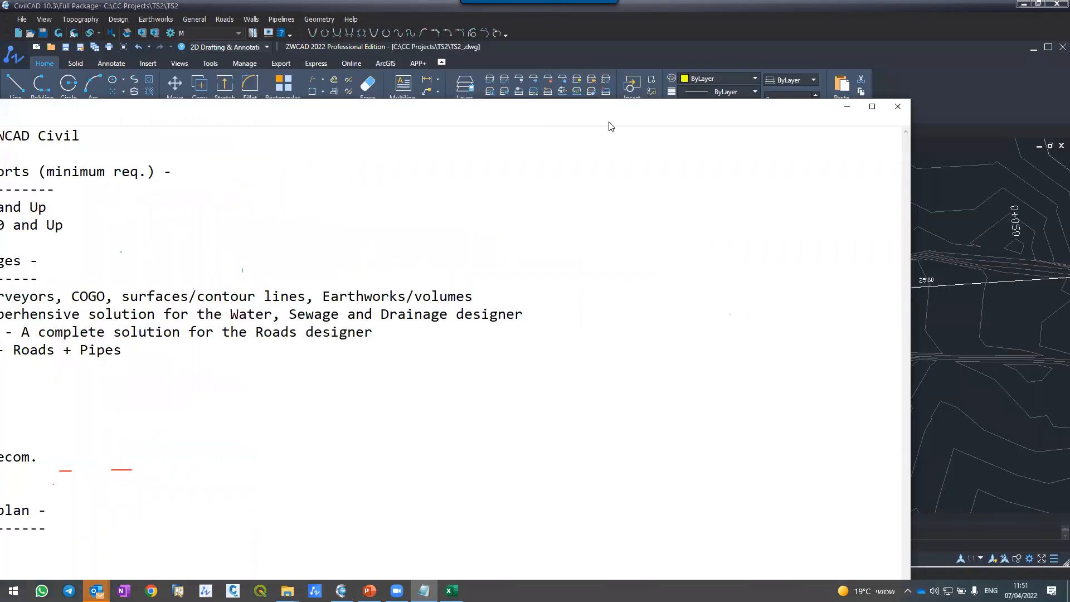
pyautogui.click(846, 107)
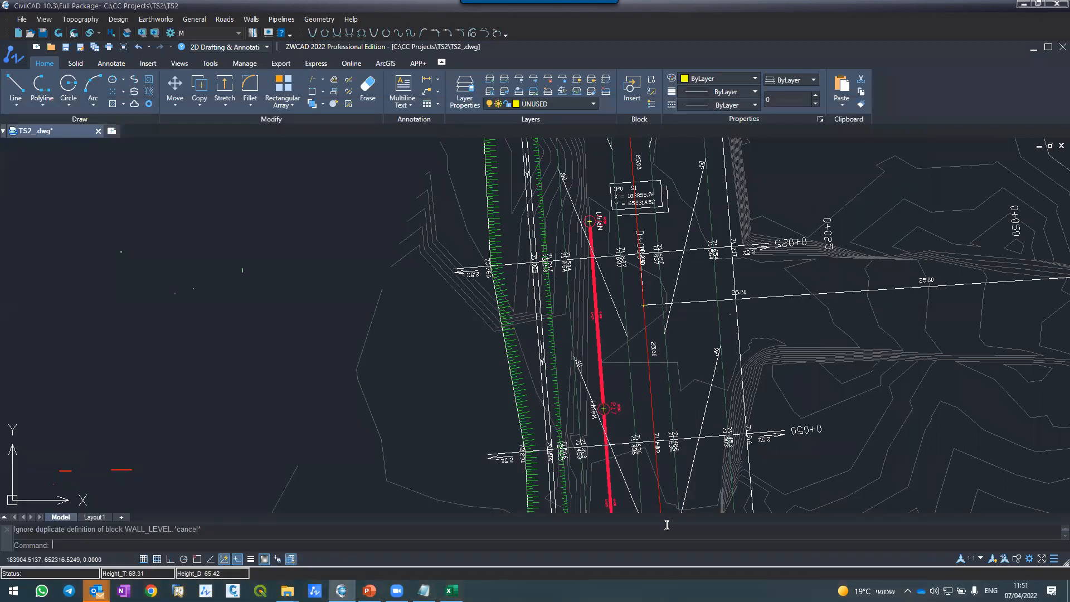